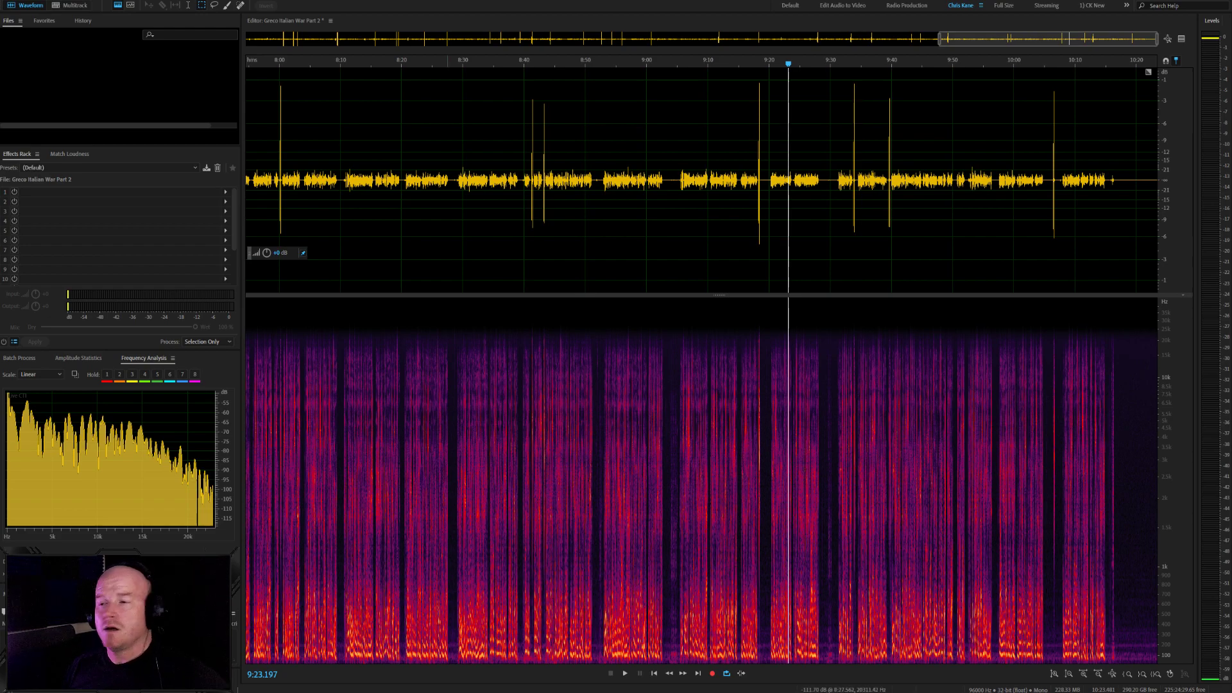
Play the opening of the Greco Italian War Part 2 recording from its start, stop, and clear the time selection
click(705, 192)
click(341, 182)
key(Home)
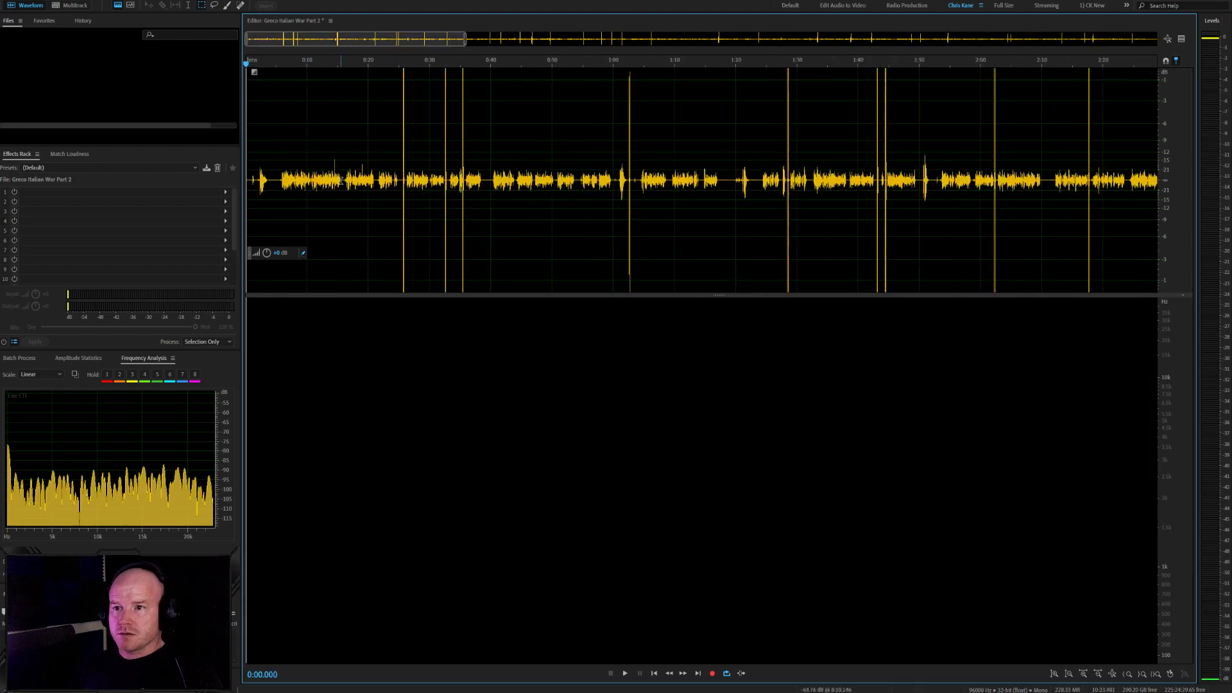
click(146, 100)
key(space)
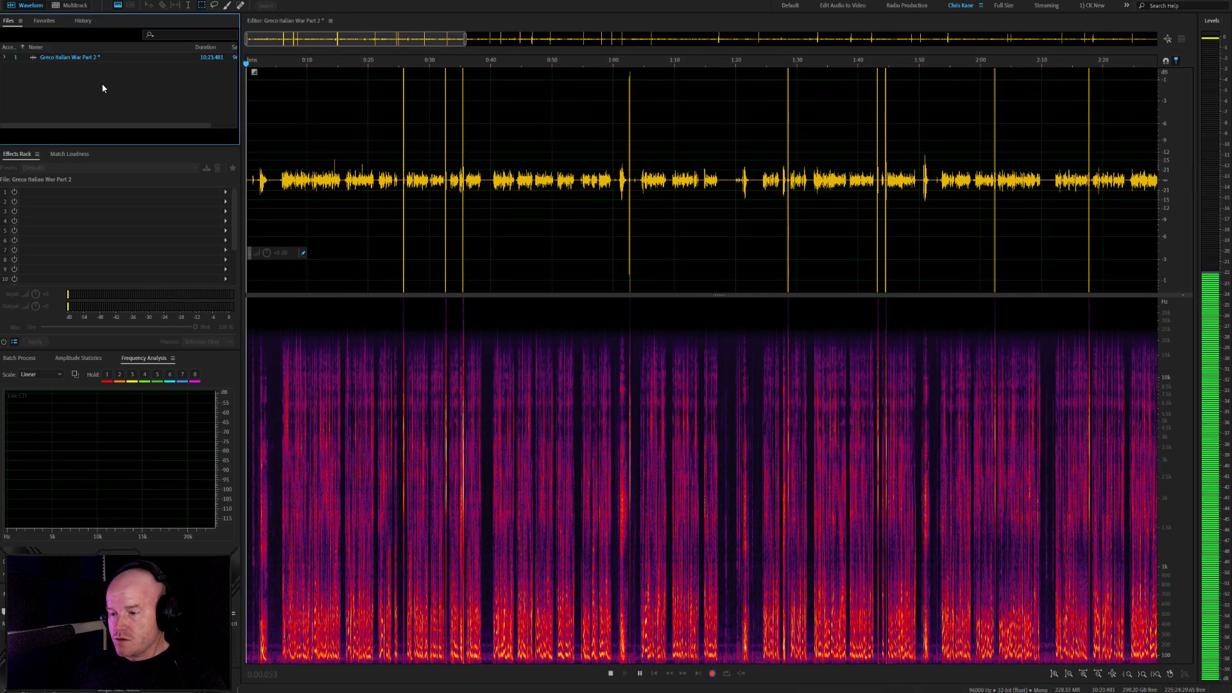
key(space)
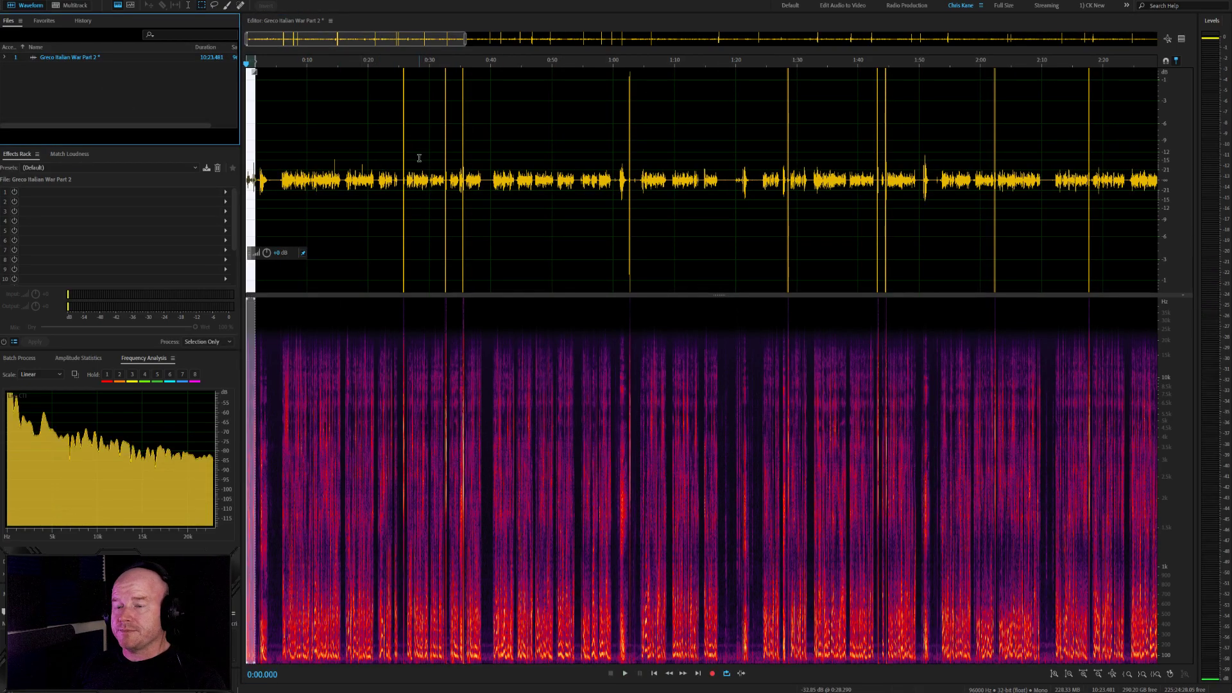
key(Escape)
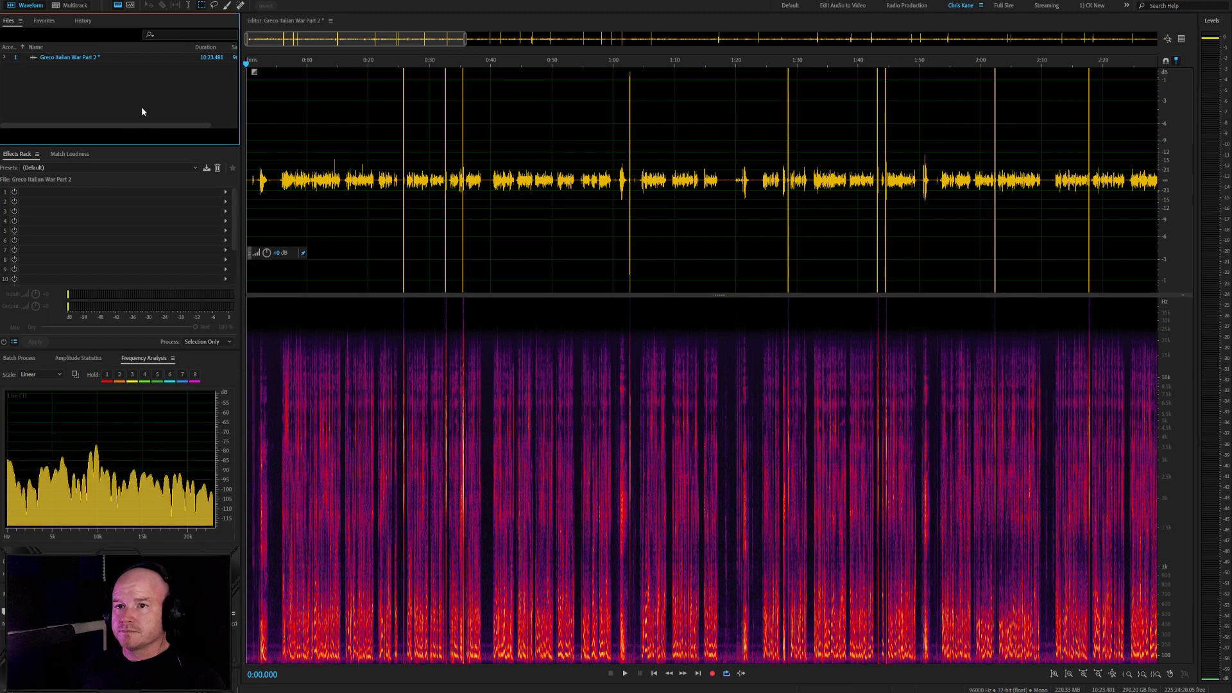
Create a new audio file named Lizzy Borden - Pickups 2 and record the spoken pickup lines into it
double_click(142, 108)
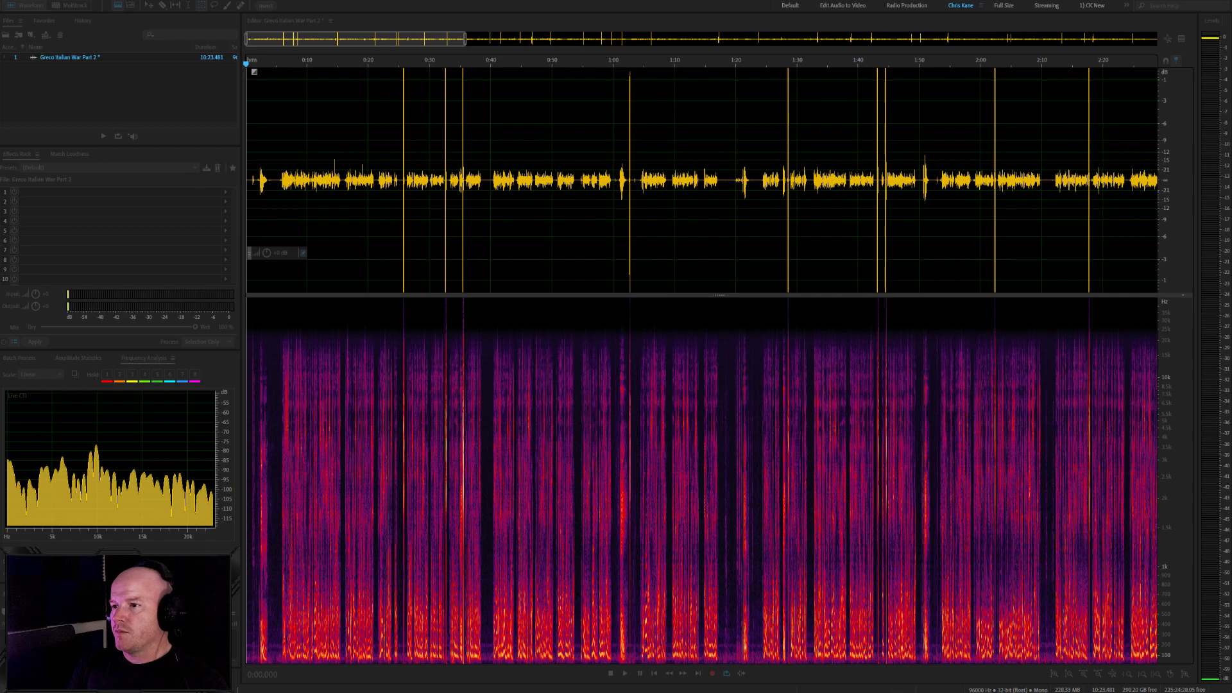
click(600, 370)
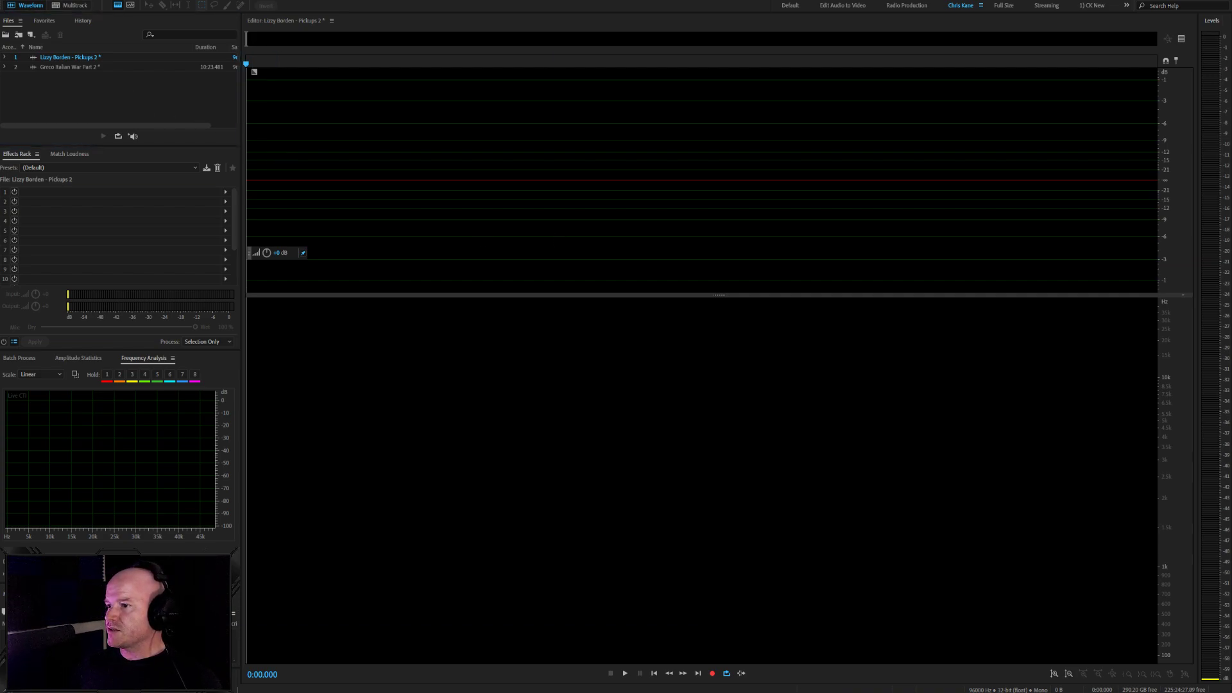
click(719, 182)
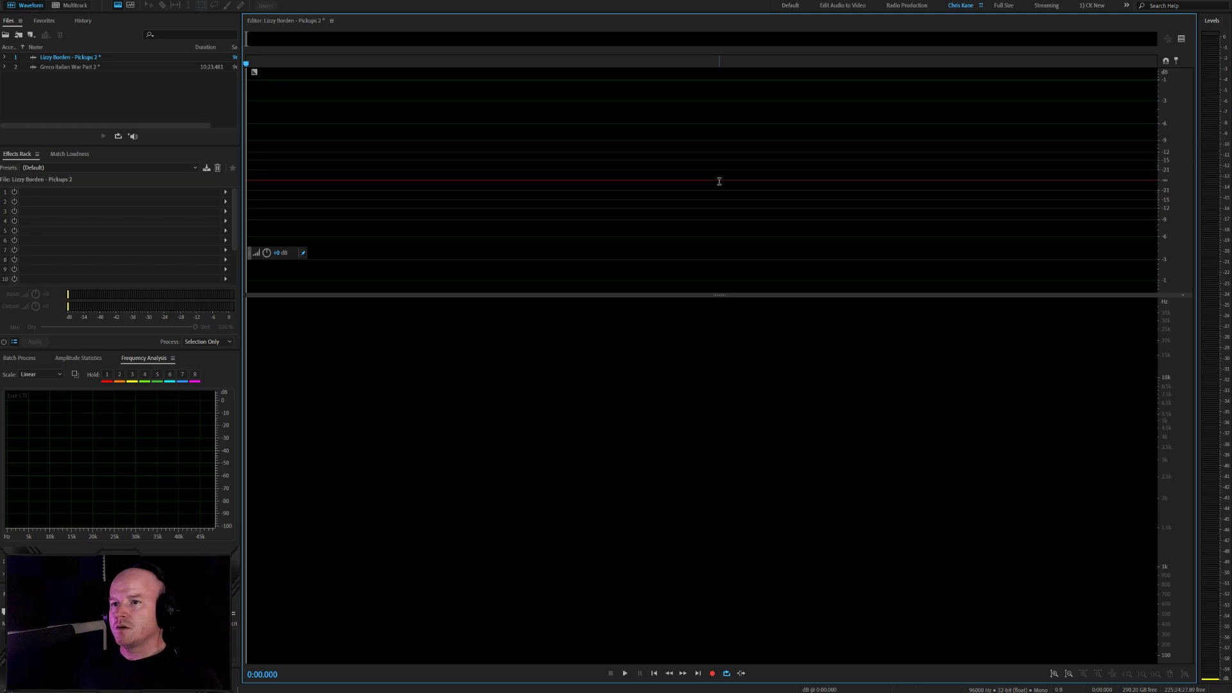
key(shift+space)
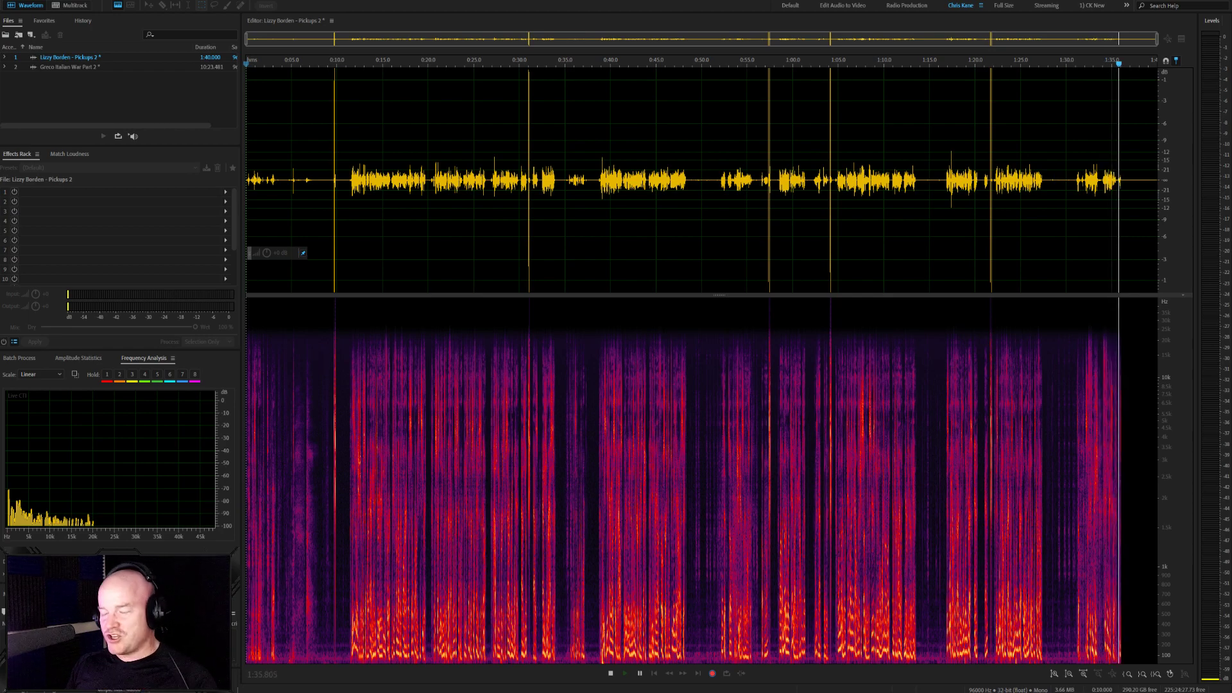
key(space)
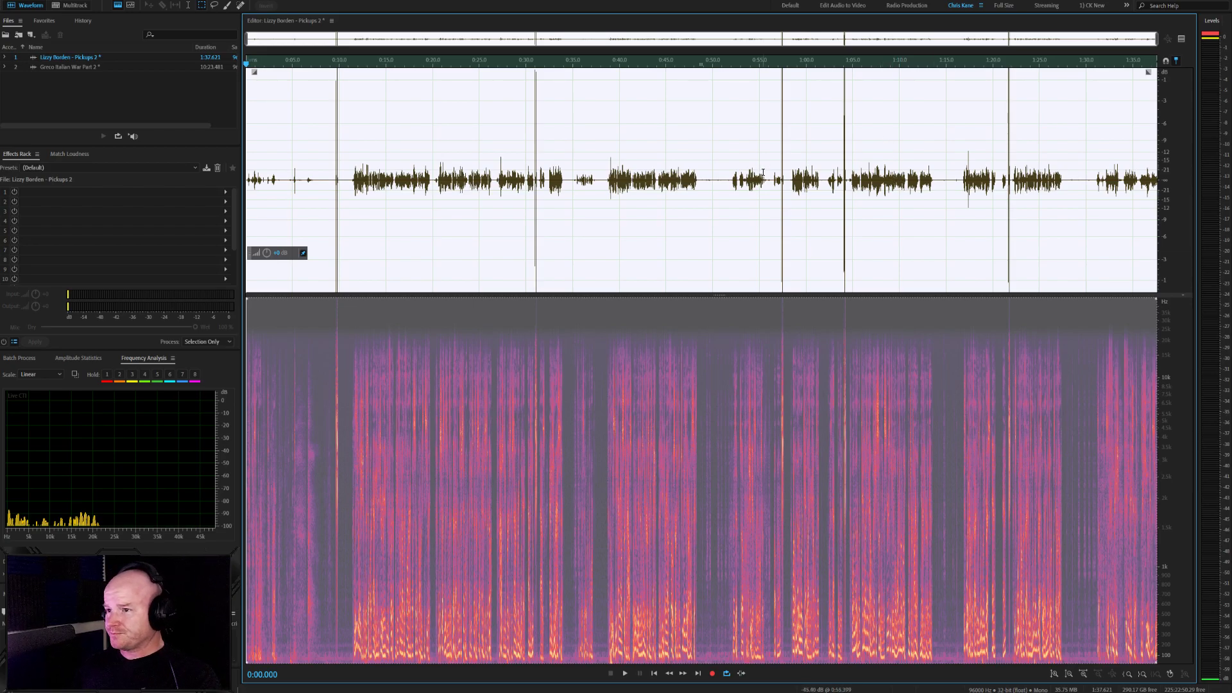
Delete the unwanted opening from the start of the recording to about 0:10.1, including the first pair of marker spikes
key(ctrl+shift+a)
scroll(326, 172, up, 3)
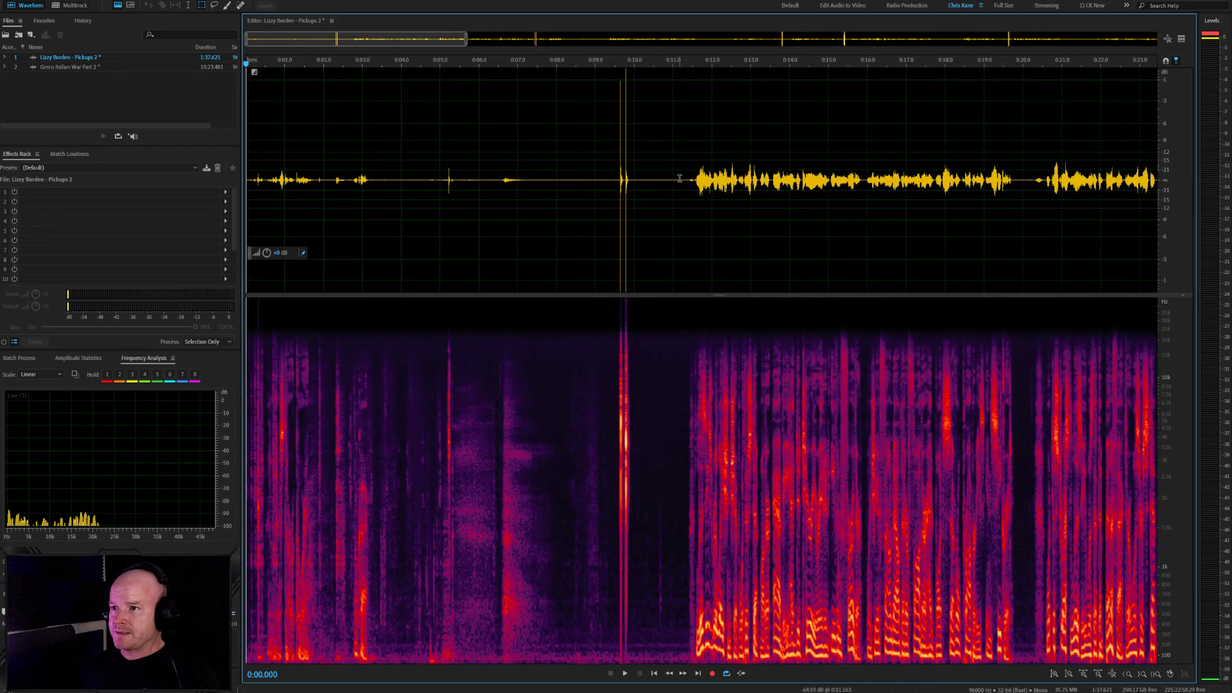
click(641, 173)
click(651, 180)
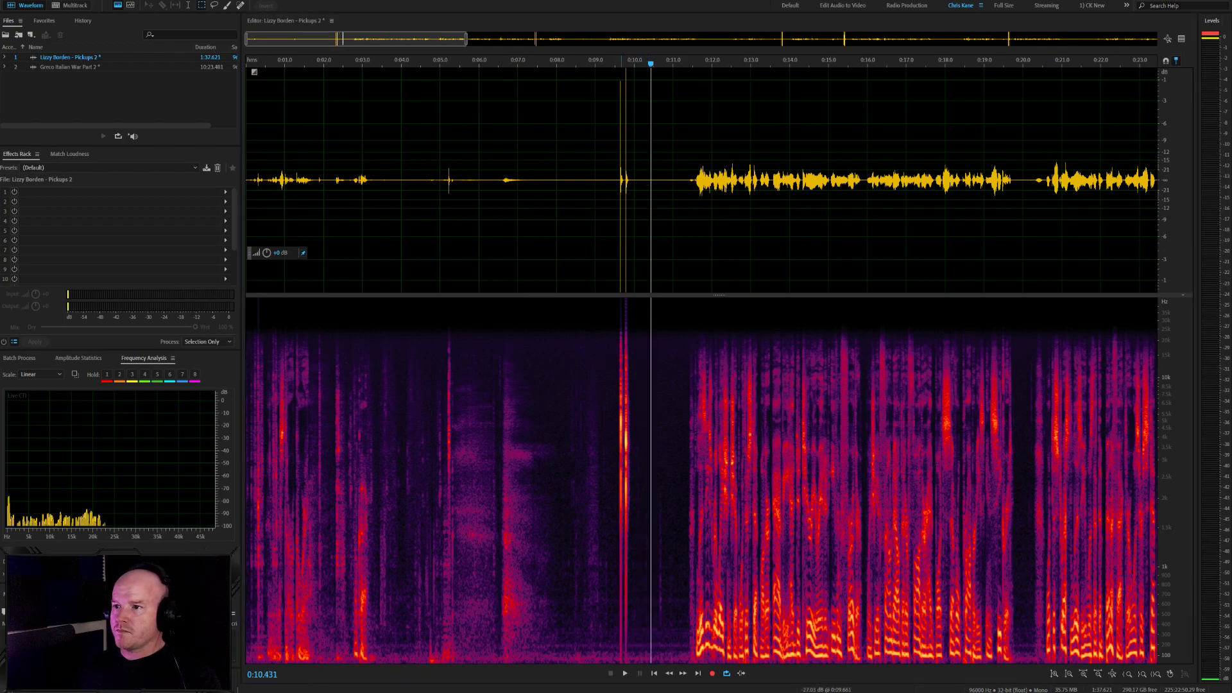
click(281, 180)
click(289, 181)
drag(640, 179, 20, 209)
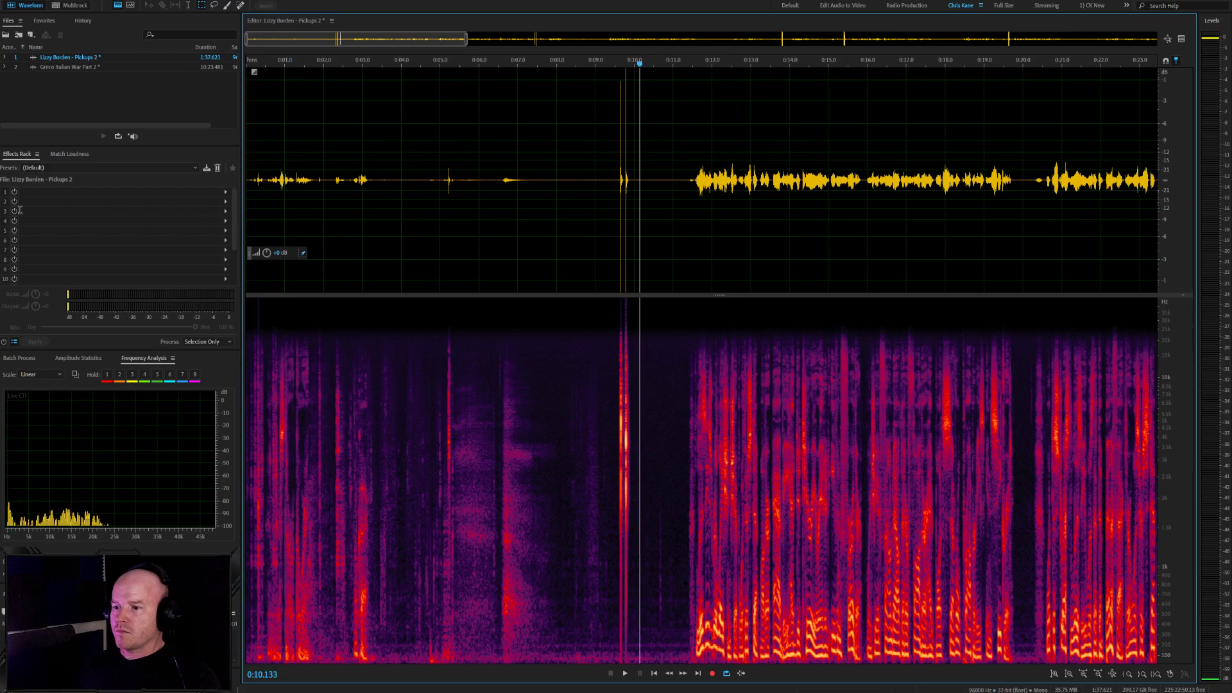
key(Delete)
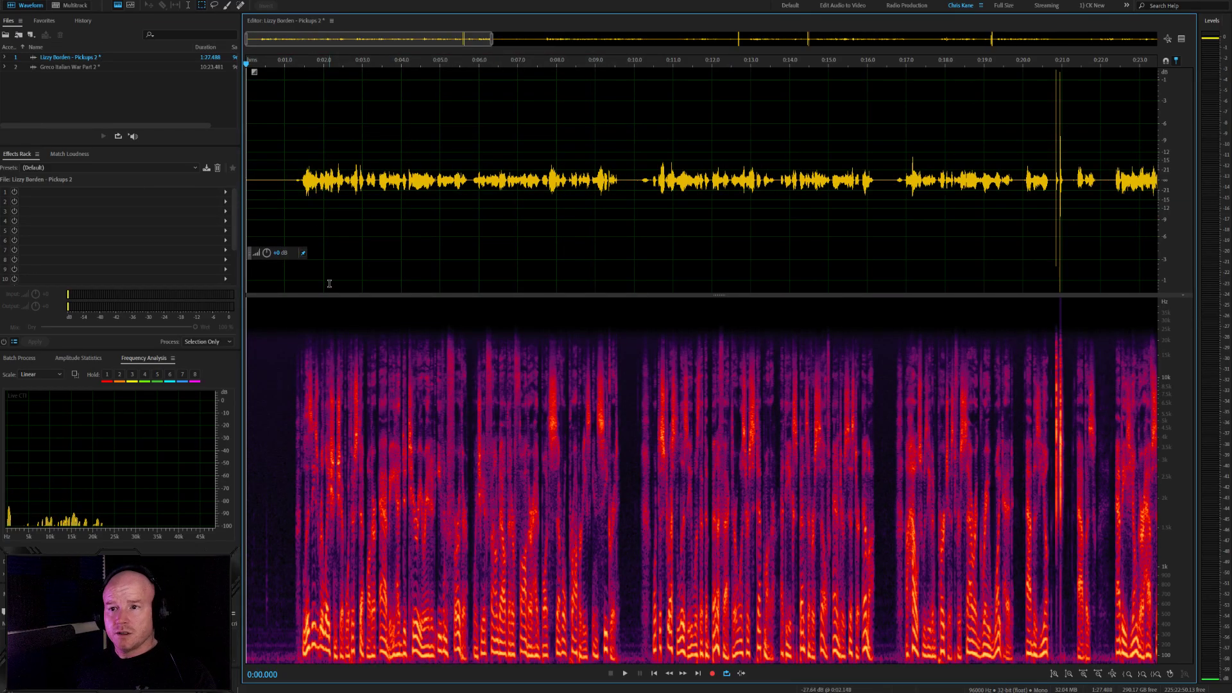
Cut about 0.15 s of noise just before the first spoken phrase, near 0:01.3, and play back the join
click(291, 180)
scroll(353, 181, up, 5)
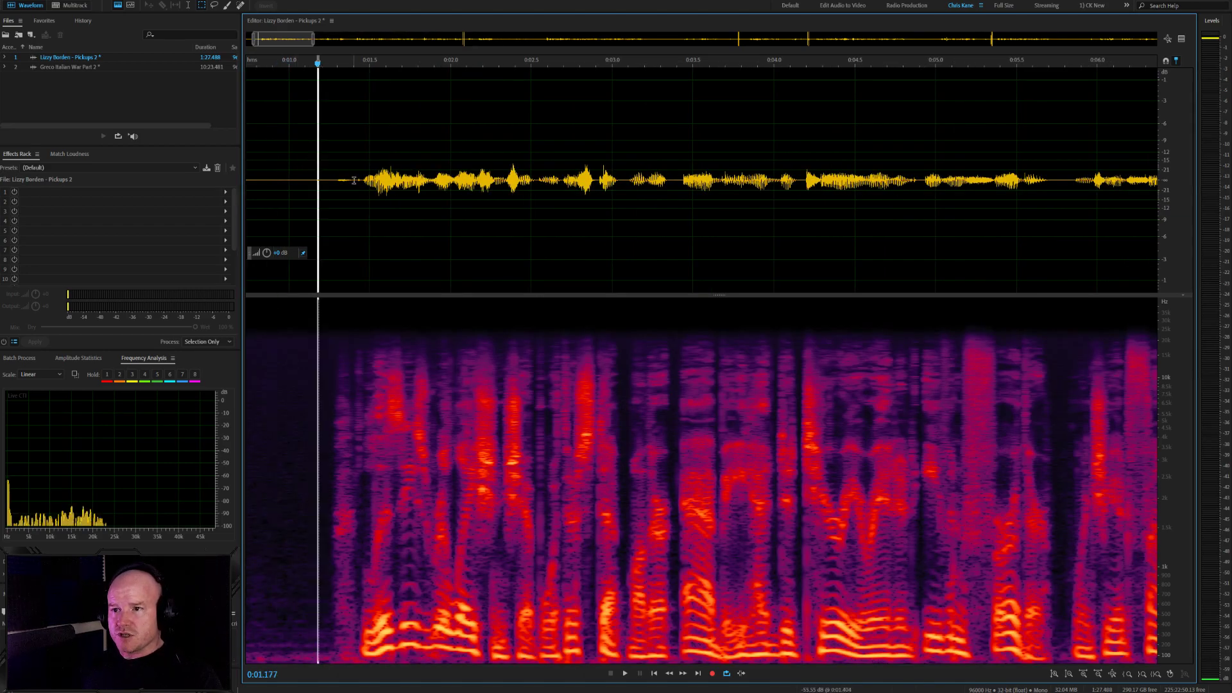
drag(354, 180, 330, 180)
key(Delete)
key(space)
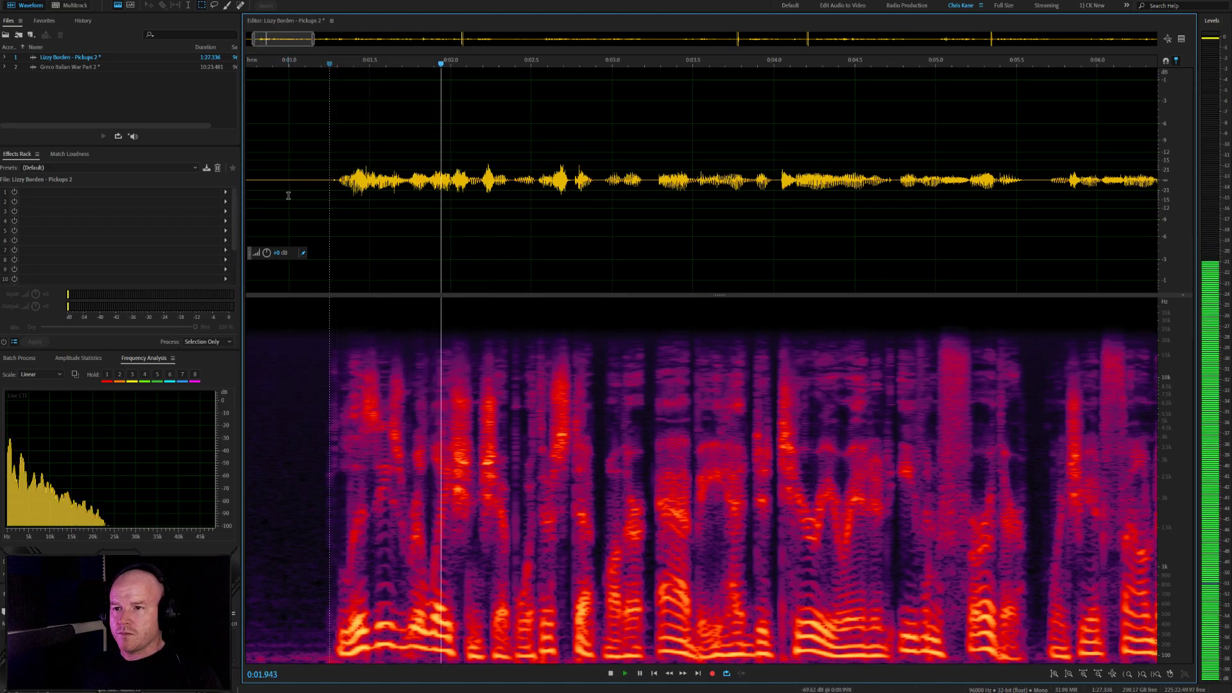
scroll(288, 196, down, 5)
key(space)
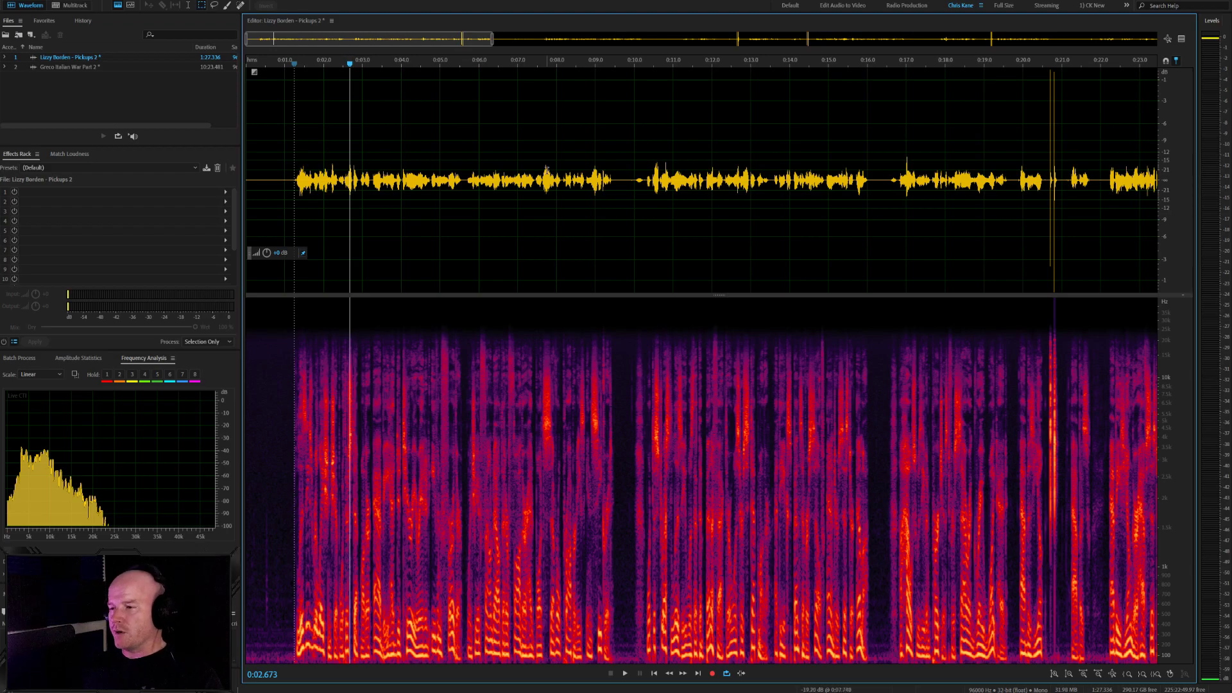
Listen around the next pair of marker spikes and delete the flawed take from about 0:19.8 to 0:22.2
scroll(351, 190, down, 2)
scroll(658, 209, up, 5)
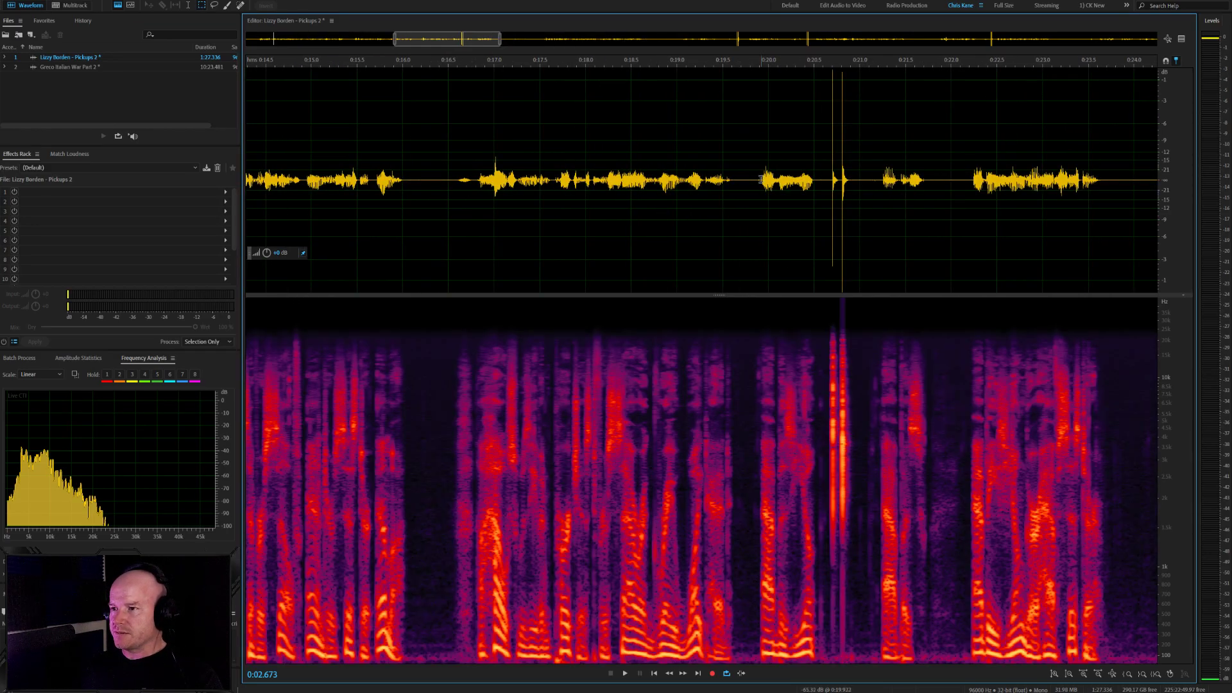
click(765, 179)
key(space)
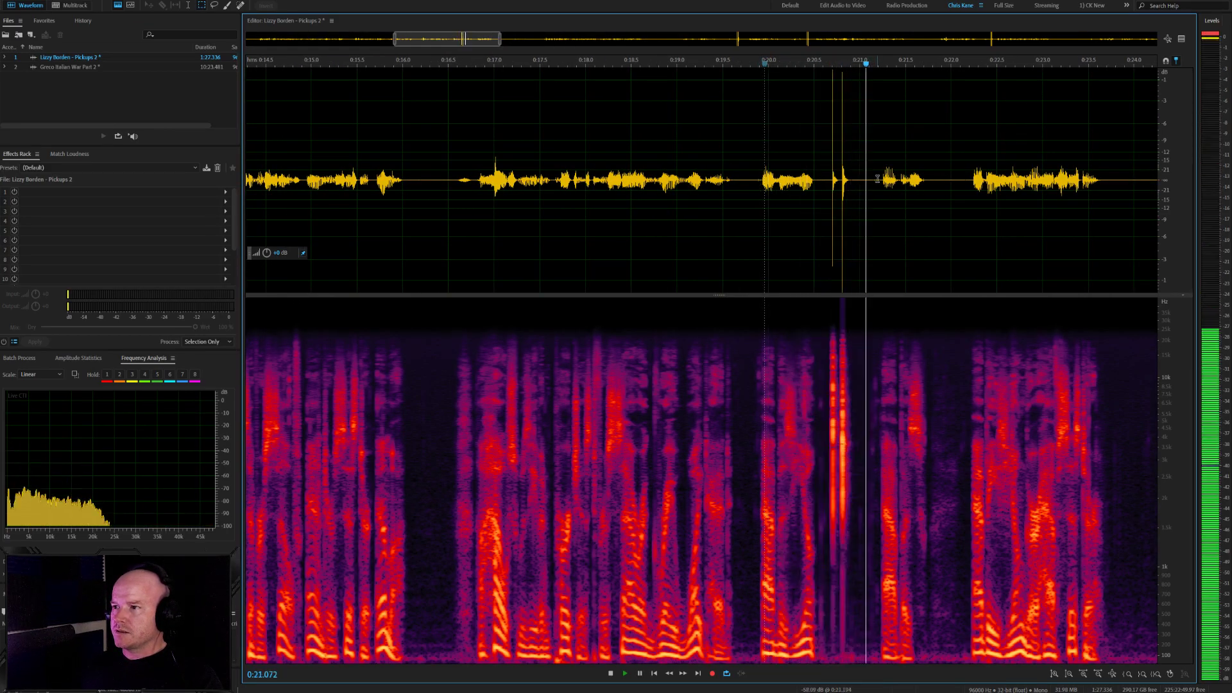
key(space)
drag(960, 183, 746, 196)
key(Delete)
Delete about 2.4 s containing the quiet stray speech in the gap after the phrase near 0:21, and play back the join
scroll(745, 198, down, 3)
key(space)
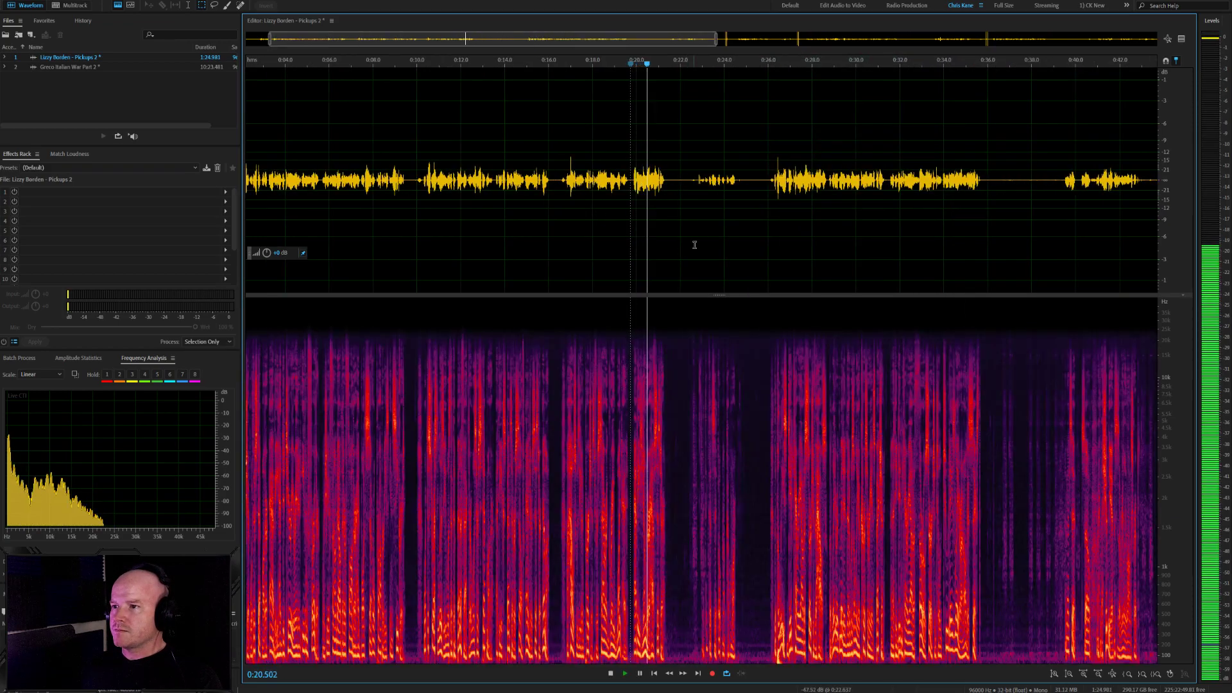
scroll(699, 241, up, 3)
key(space)
drag(801, 224, 637, 223)
key(Delete)
key(space)
Audition the takes around the next two marker spikes and delete the failed ones from about 0:35.4 to 0:49.6
scroll(680, 223, down, 5)
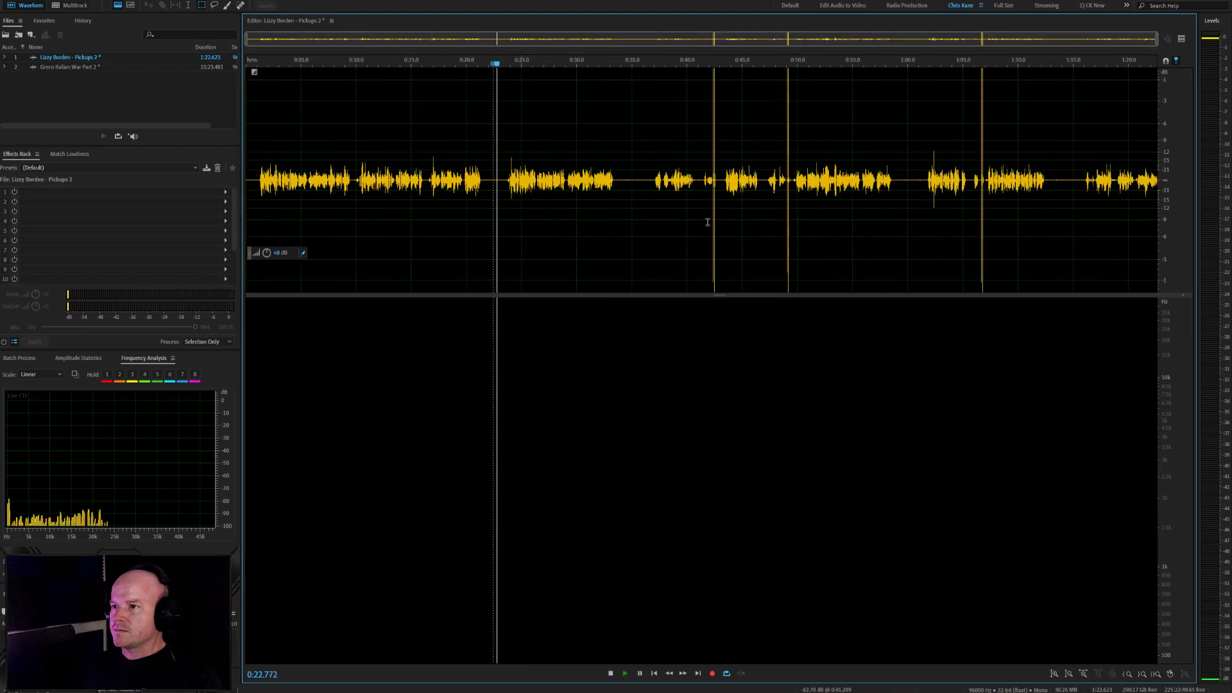
scroll(708, 222, up, 4)
click(592, 181)
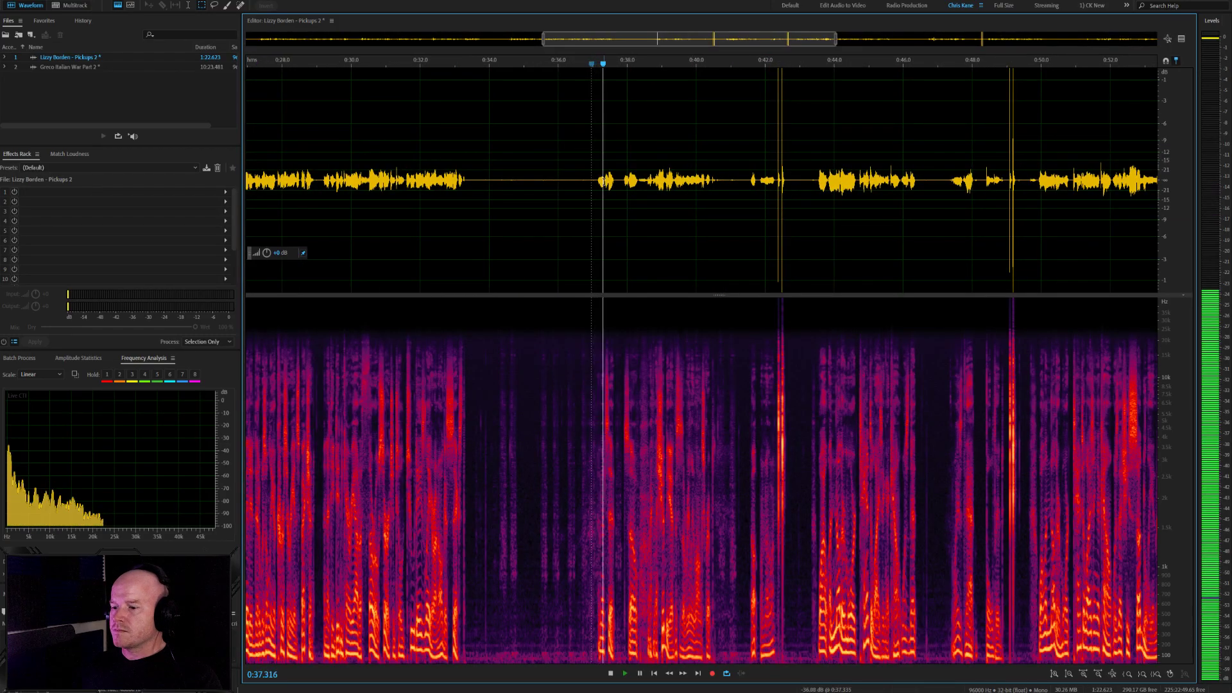
scroll(847, 213, down, 5)
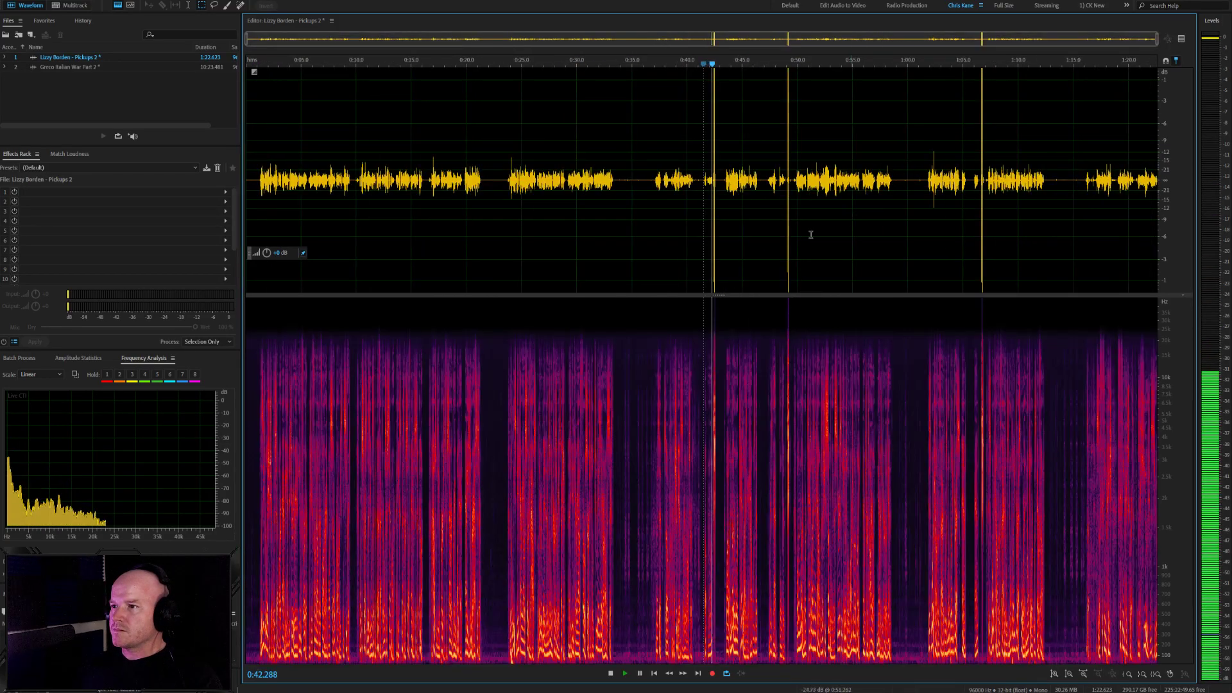
scroll(810, 235, up, 4)
click(794, 181)
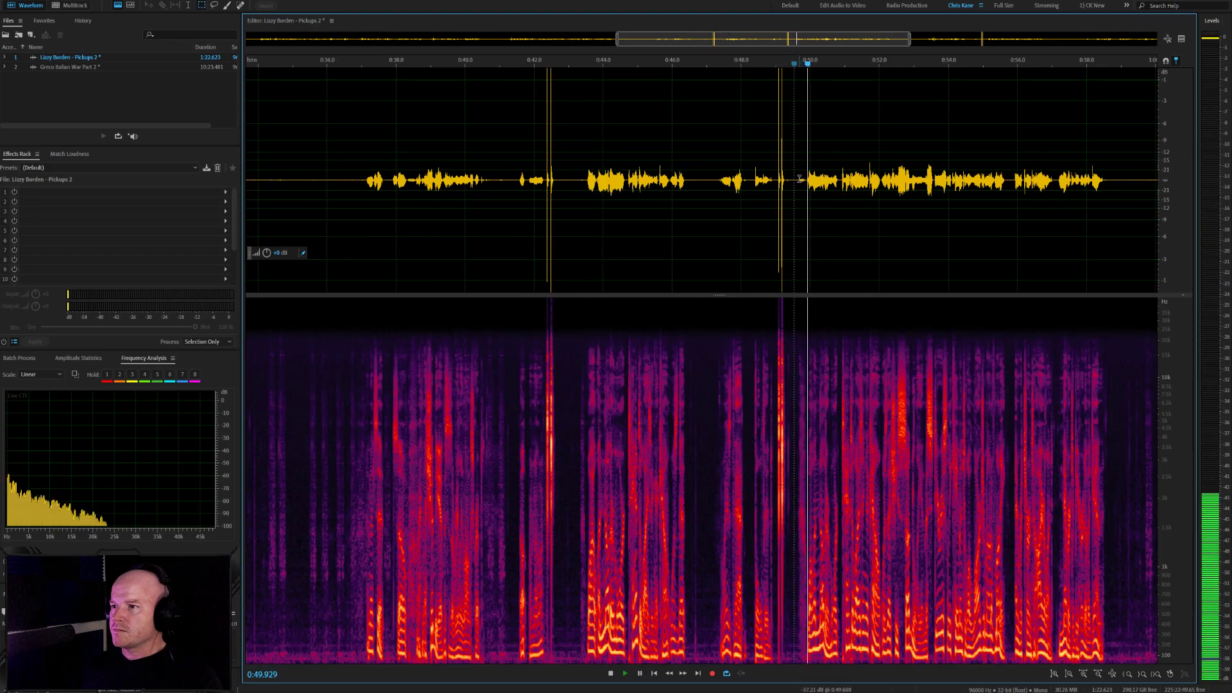
drag(798, 181, 308, 182)
key(Delete)
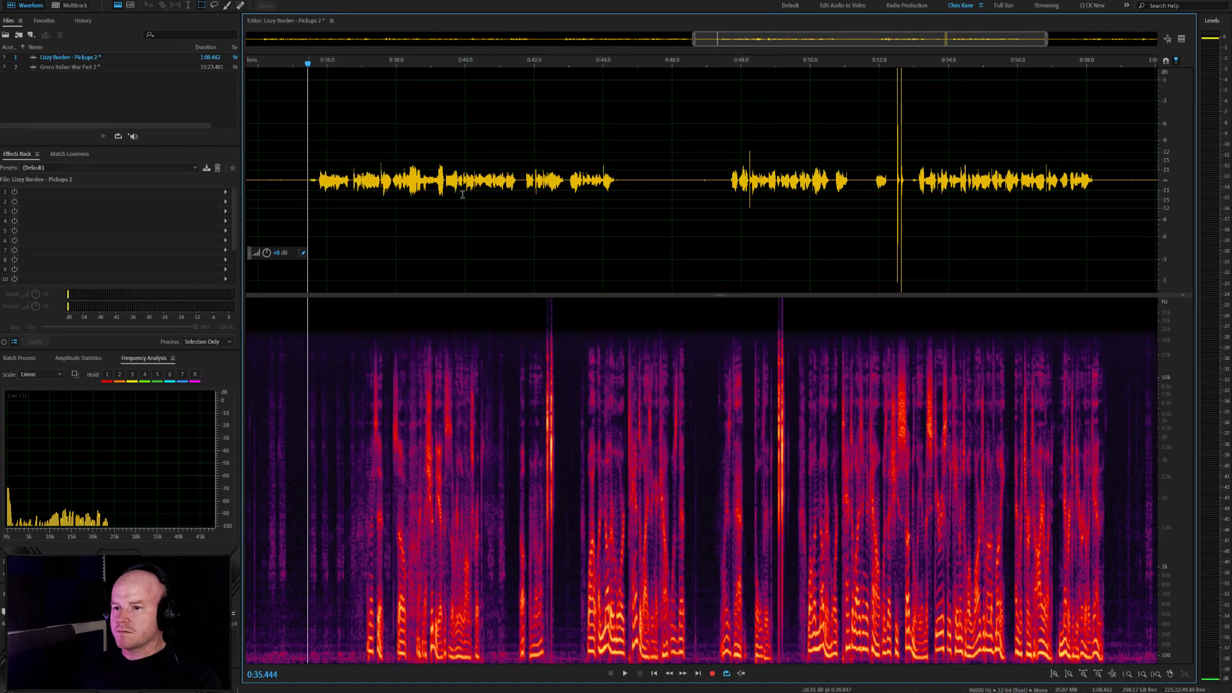
Locate the short loud click at about 0:48.2 and repair it
scroll(462, 194, down, 2)
click(834, 174)
scroll(834, 174, up, 8)
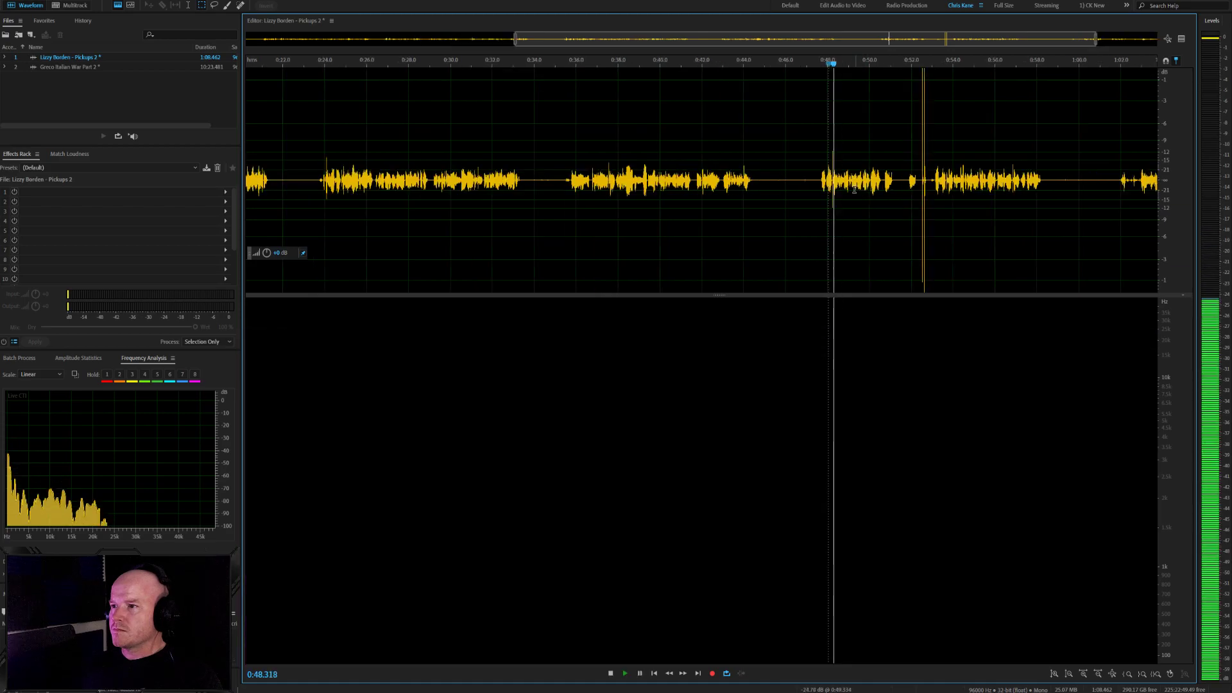
click(794, 173)
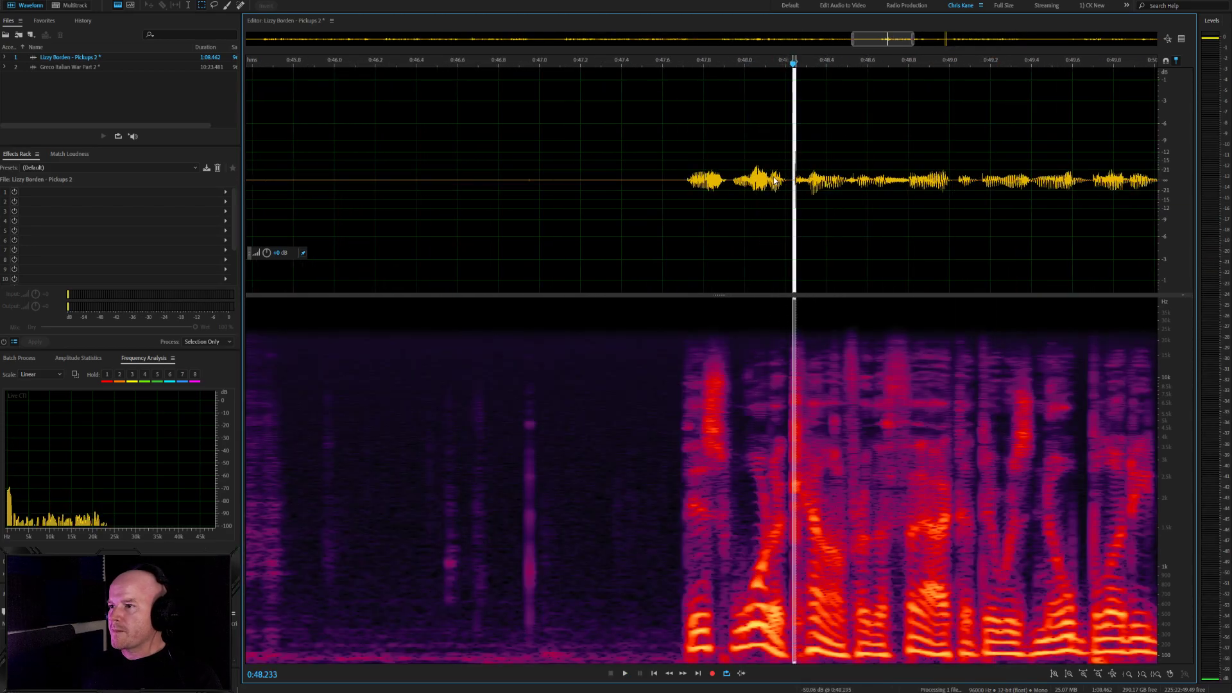
Listen to the take before the last marker spikes and delete it from about 0:47.6 to 0:52.9, keeping the following breath
scroll(795, 174, down, 4)
key(space)
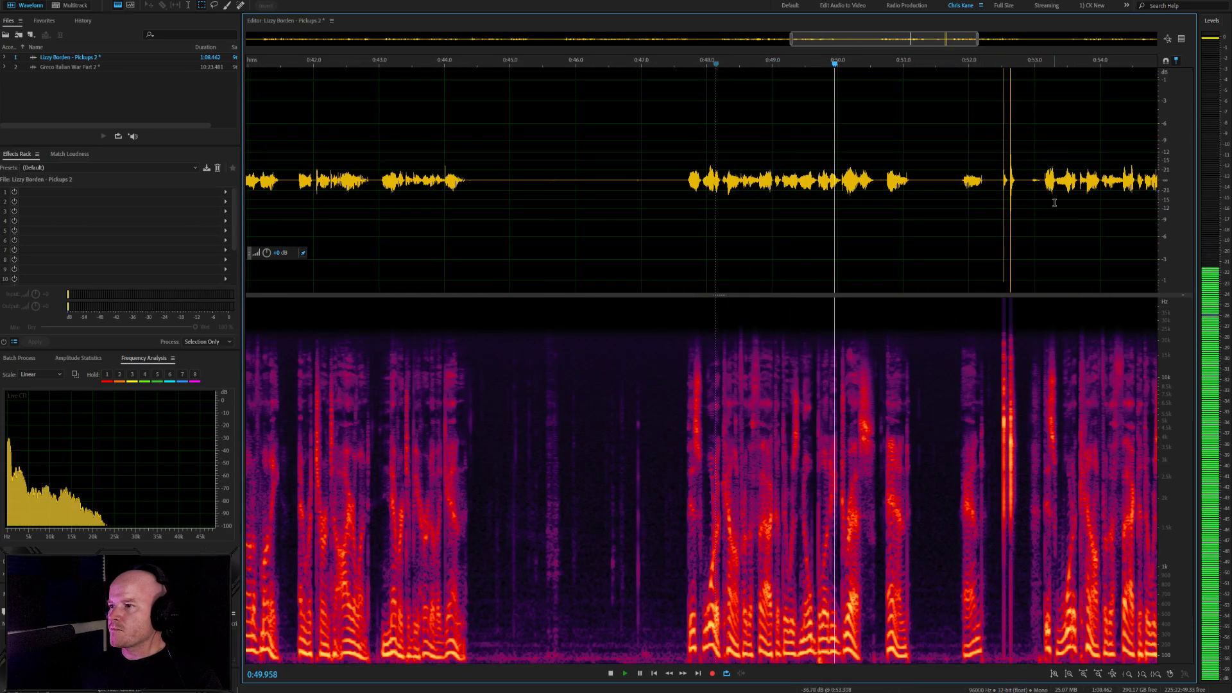
scroll(1052, 198, up, 4)
scroll(834, 183, down, 2)
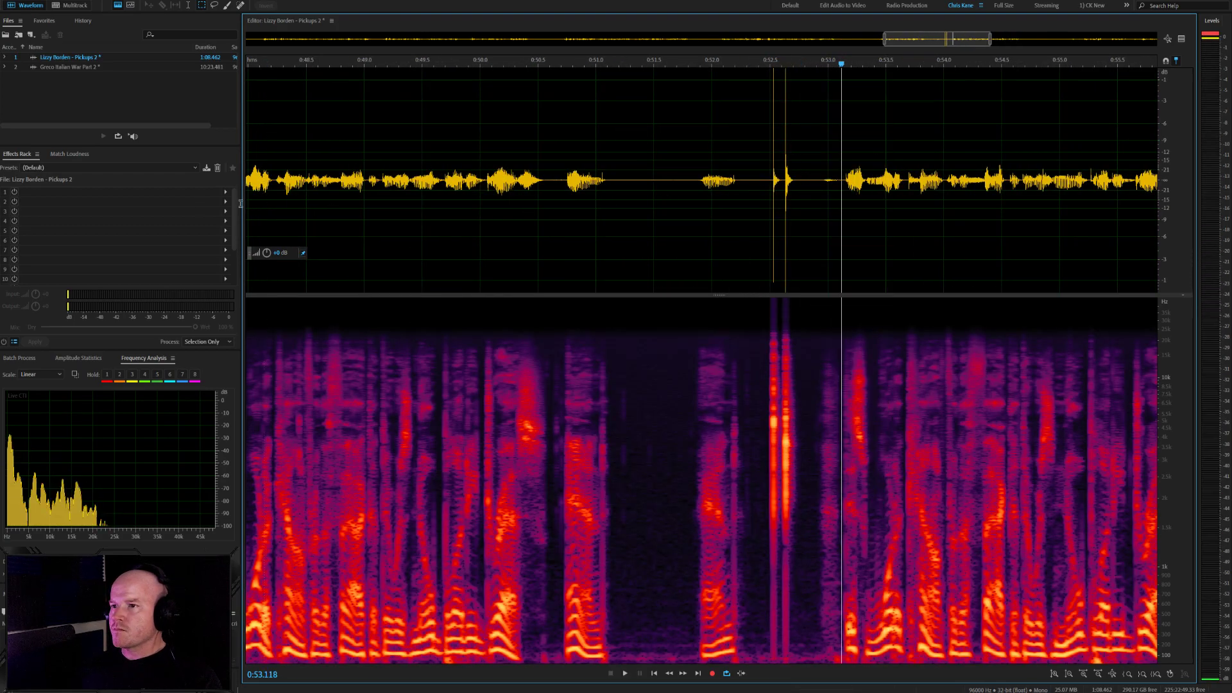
drag(842, 180, 464, 237)
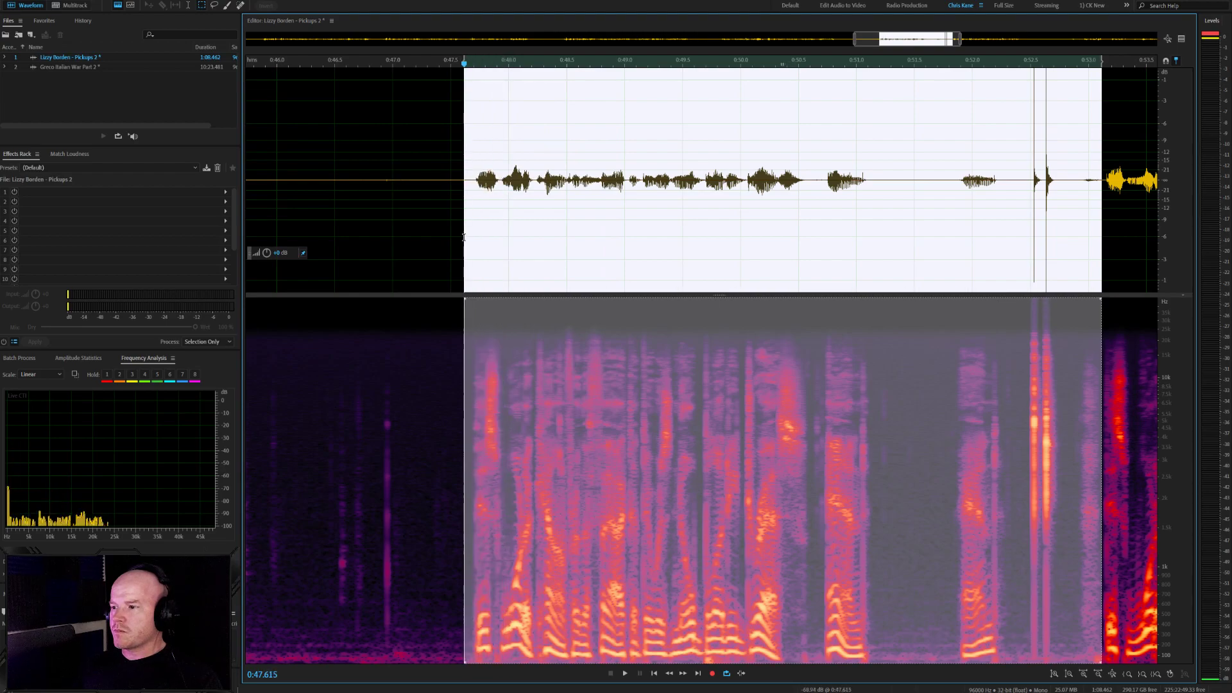
drag(1092, 212, 1069, 212)
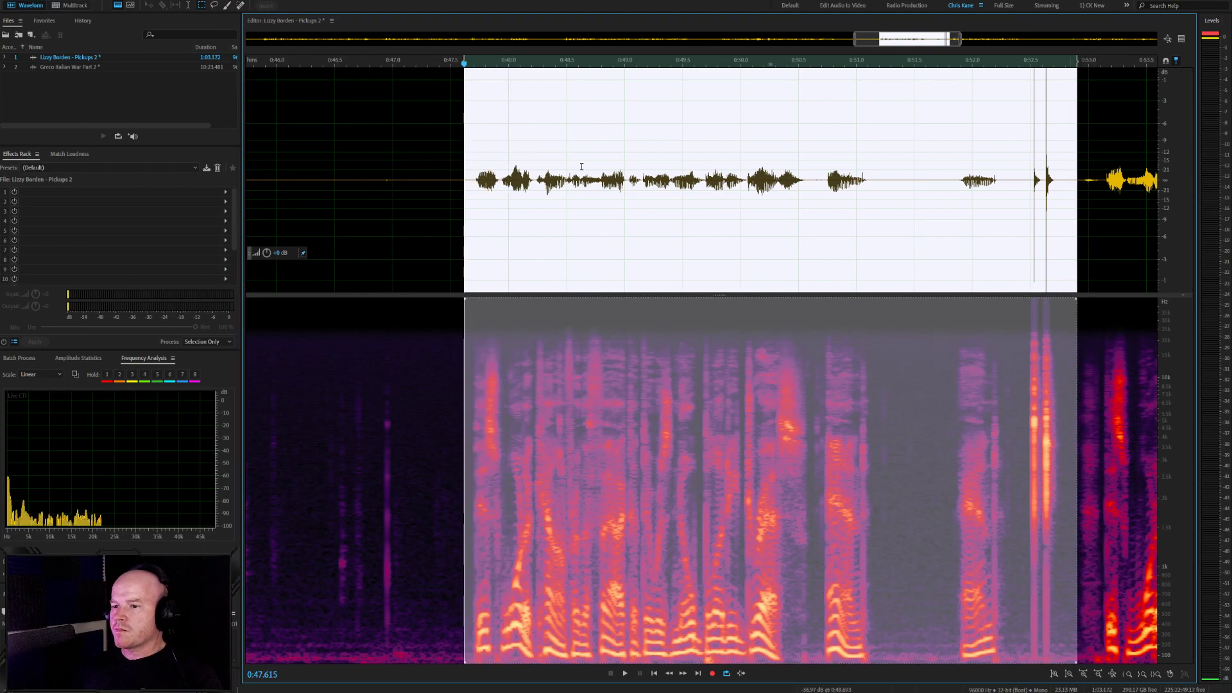
key(Delete)
Shorten the pauses around the final pickup line, removing about 0.7 s near 0:46.4 and about 1.9 s from 0:53.9
drag(405, 192, 321, 193)
key(Delete)
scroll(360, 206, down, 3)
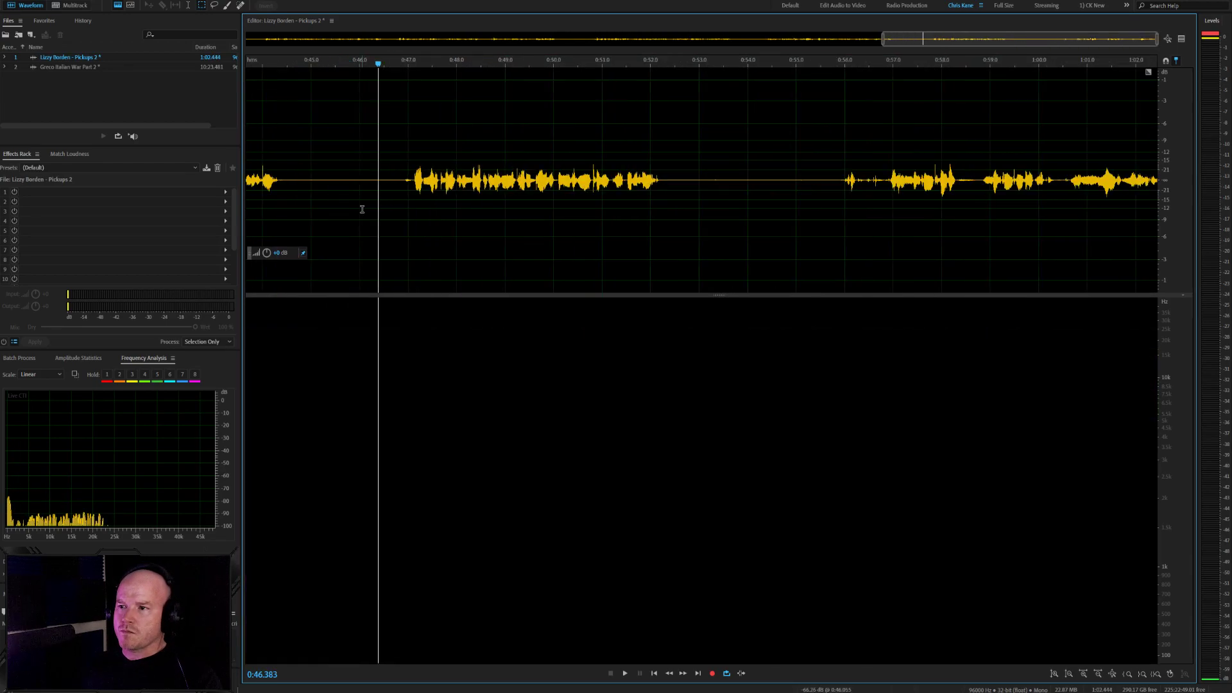
drag(835, 178, 741, 179)
key(Delete)
Listen to the audio after the final pickup line and delete everything from about 0:52.9 to the end
scroll(951, 239, down, 6)
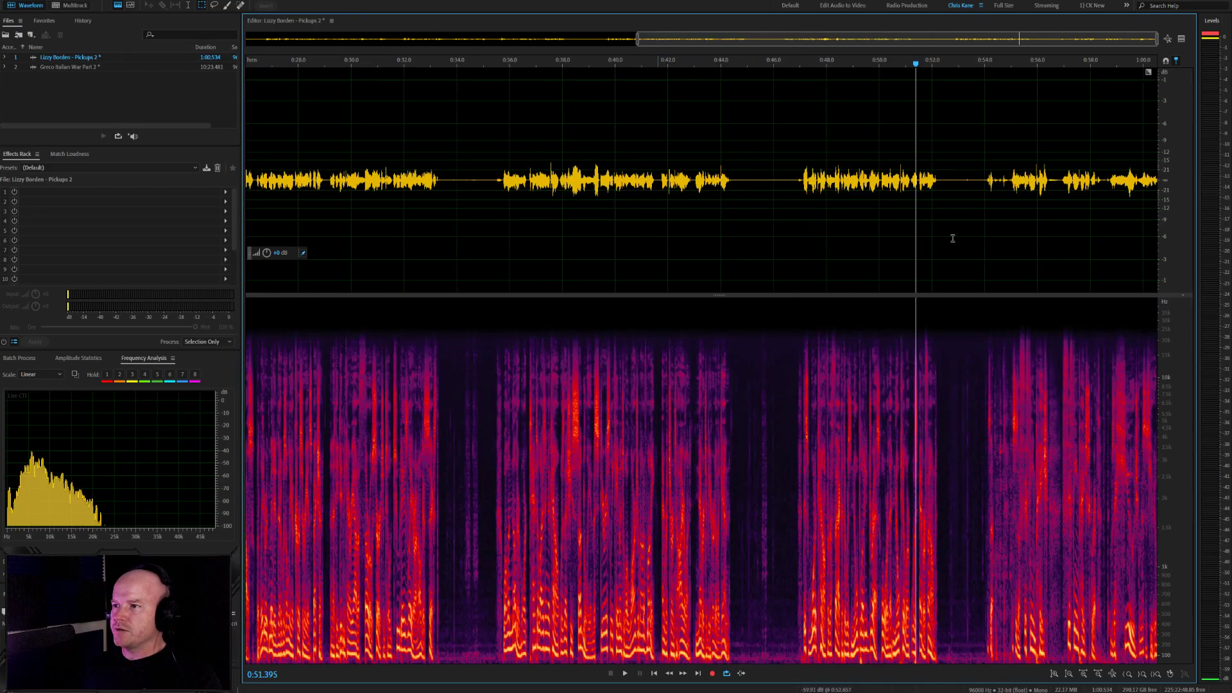
scroll(983, 194, up, 8)
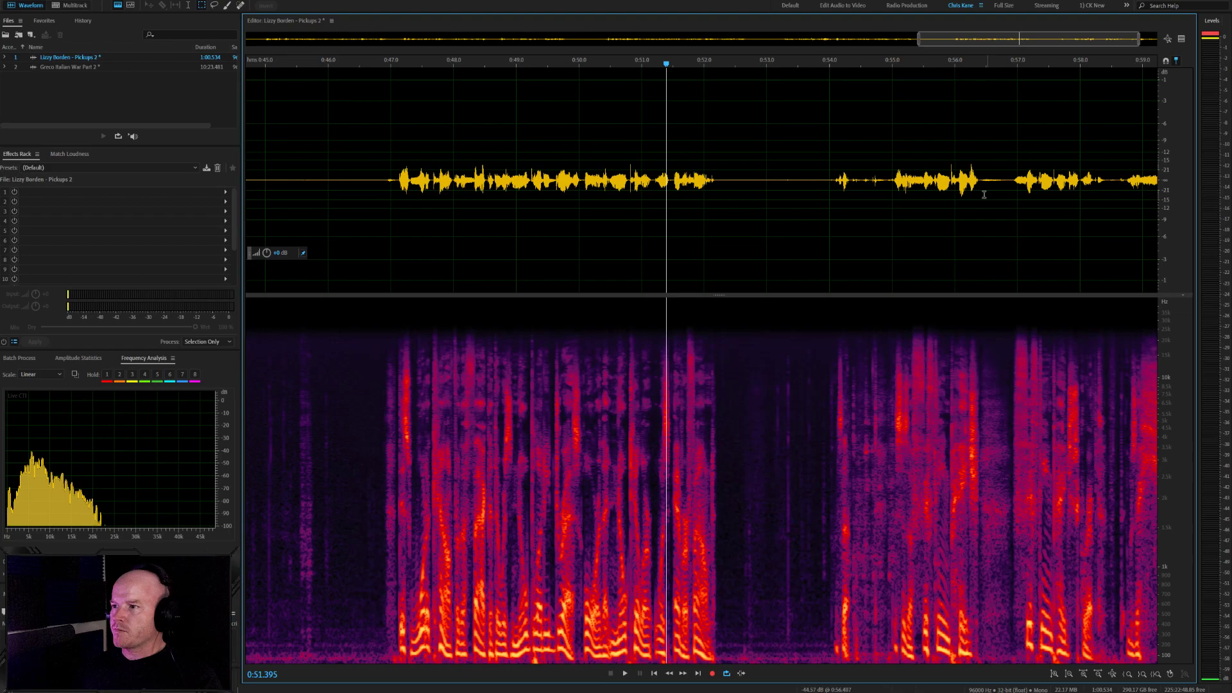
click(834, 181)
key(space)
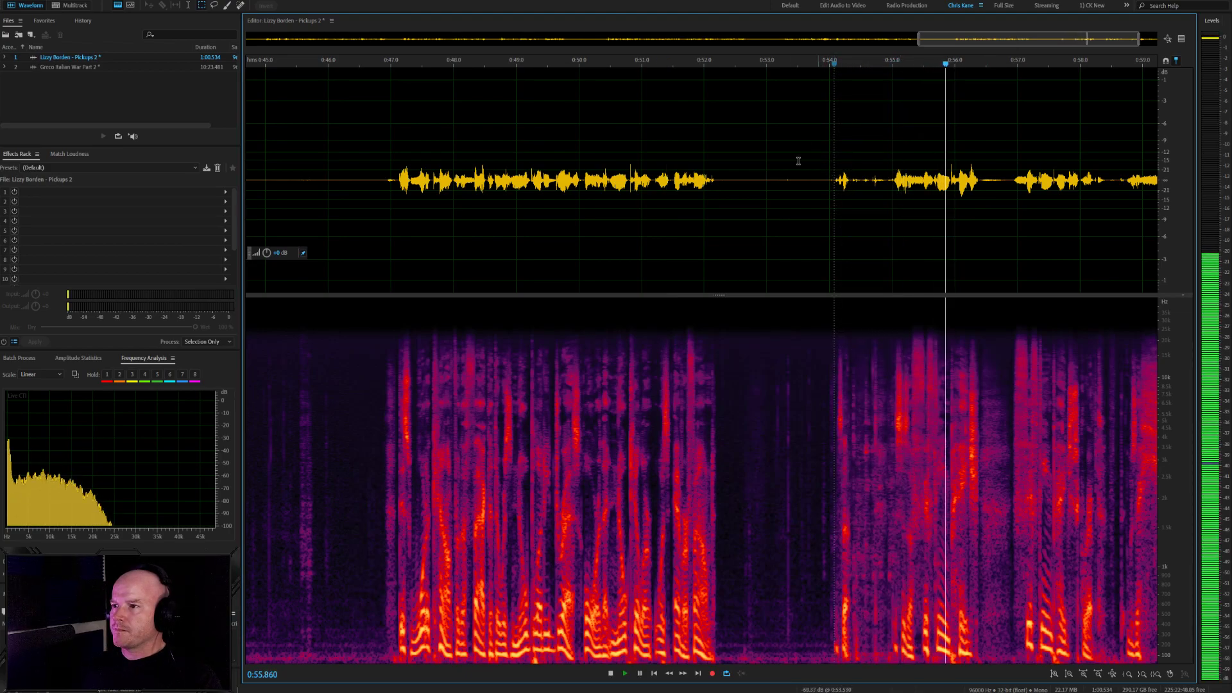
key(space)
drag(760, 187, 1206, 222)
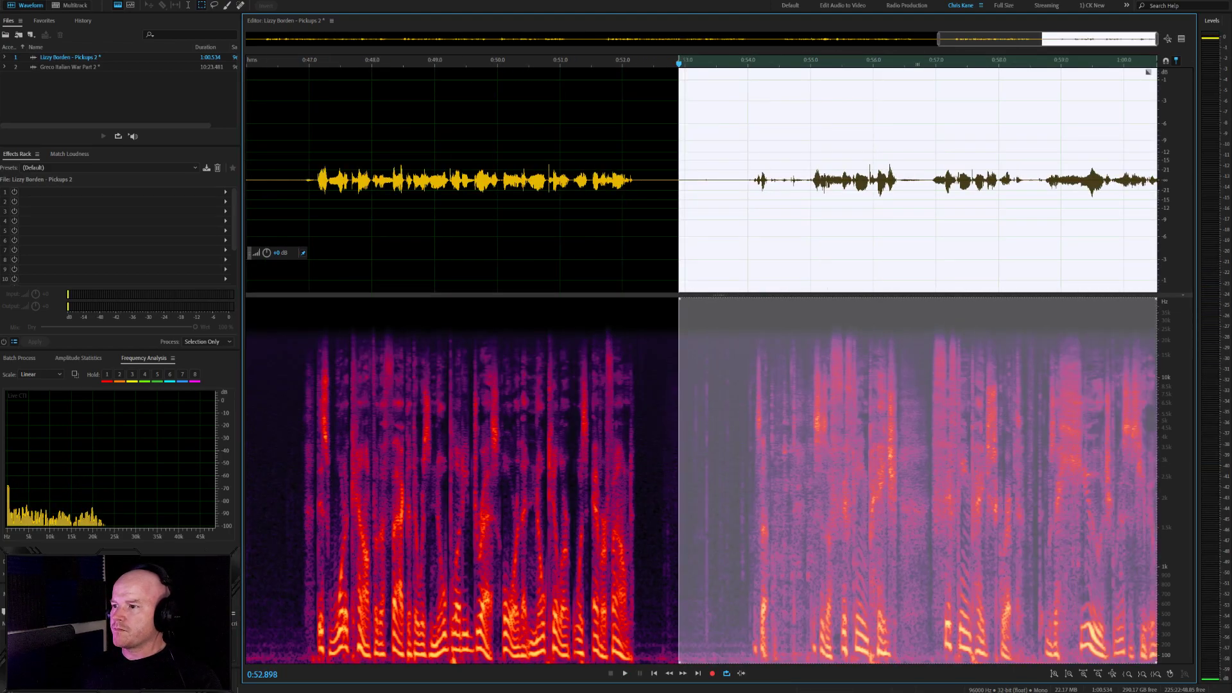
key(Delete)
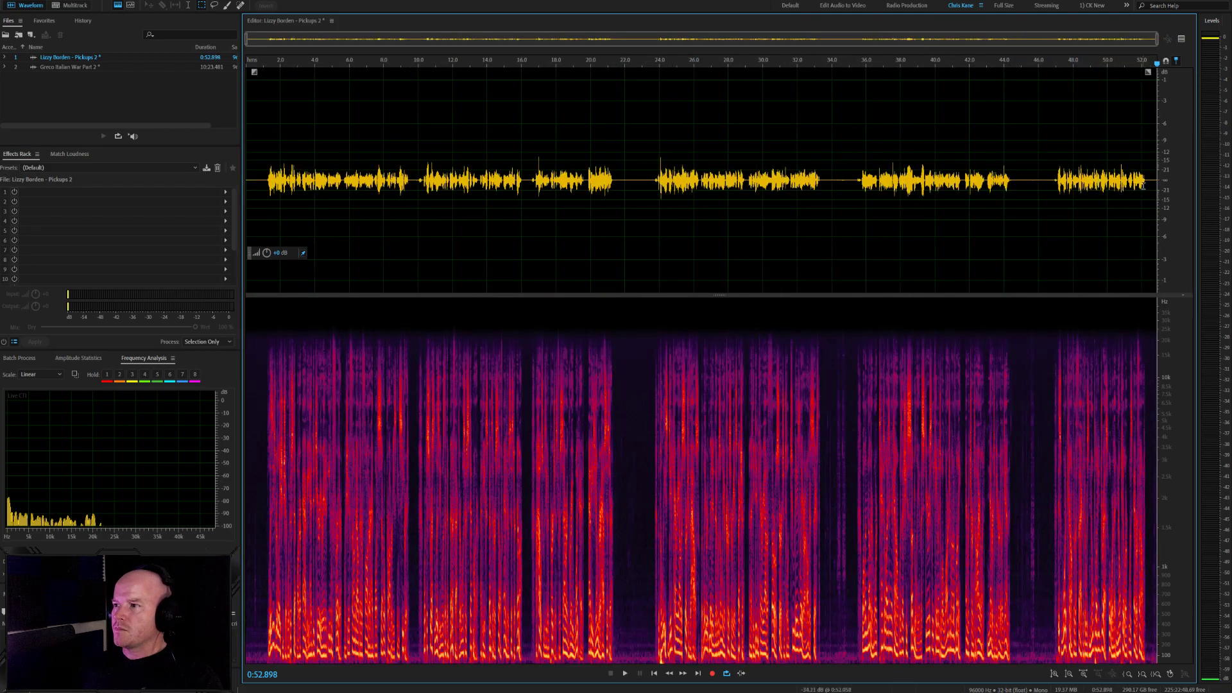
Try recording new audio after the final line, play it back and record over about 0:52.6 to 0:53.9
key(shift+space)
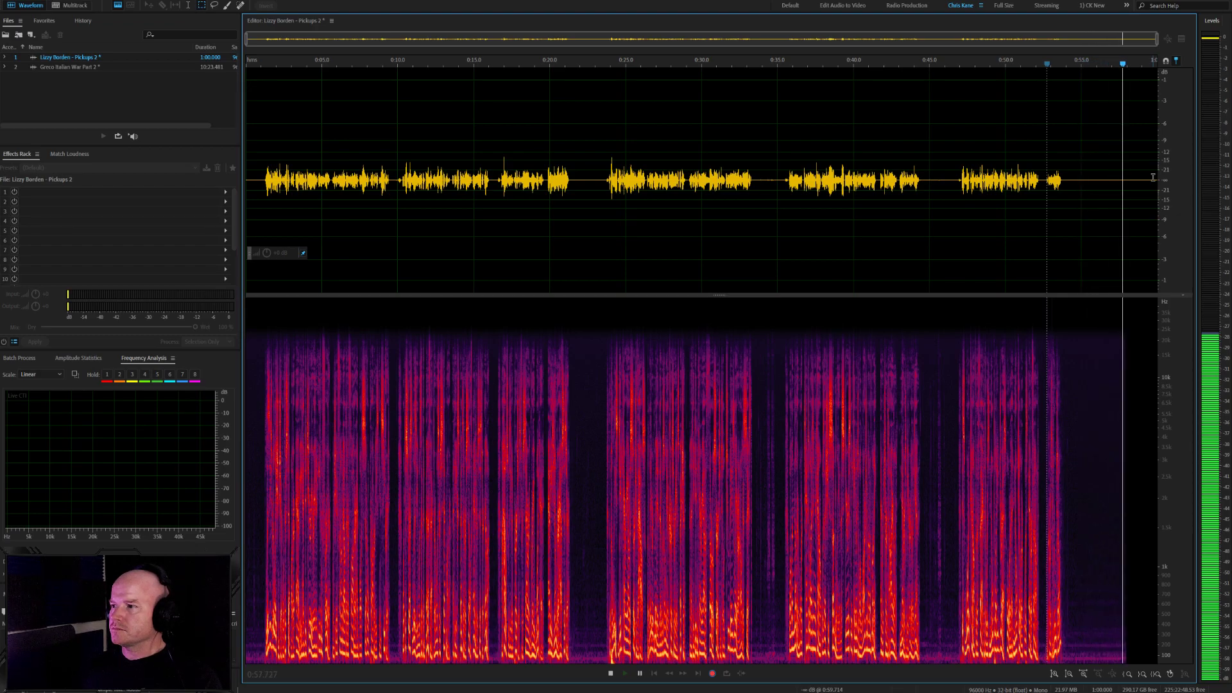
key(space)
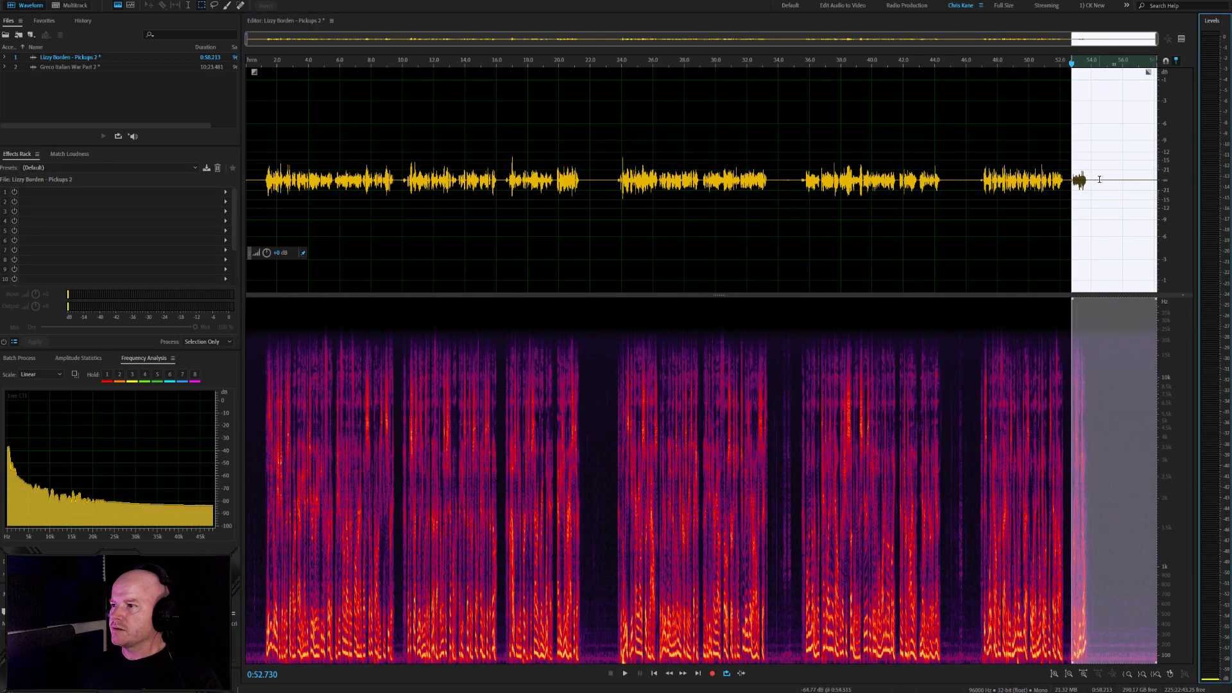
scroll(1104, 192, up, 4)
click(964, 178)
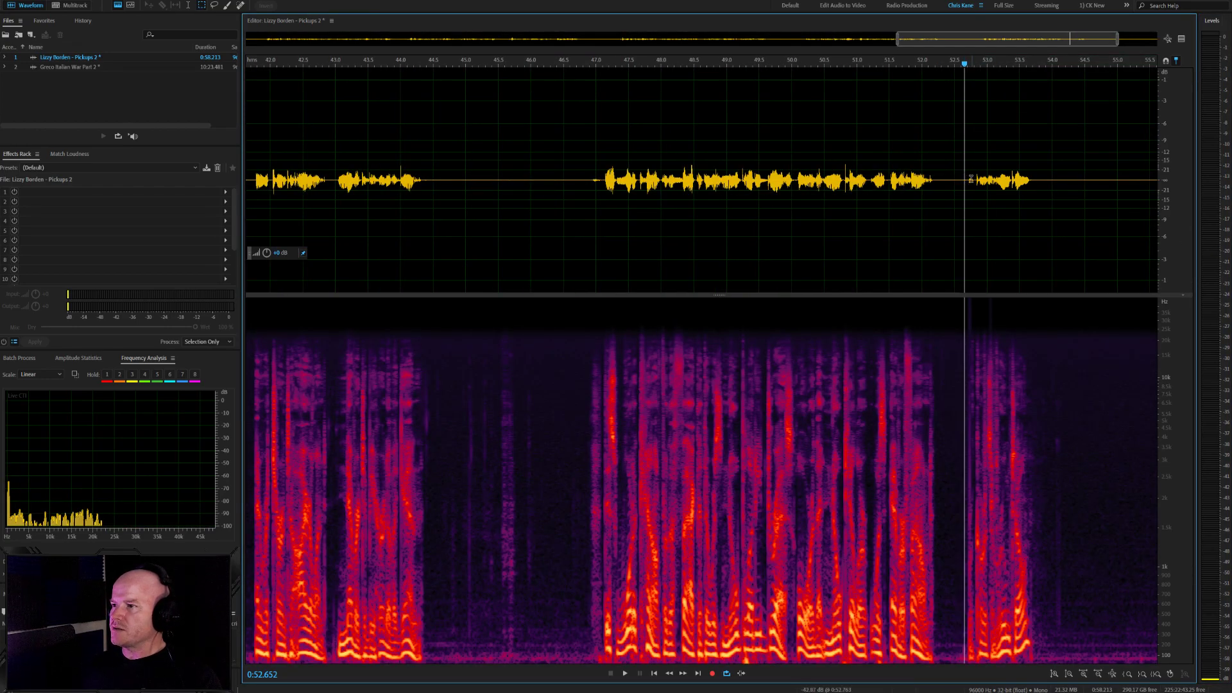
key(space)
drag(962, 184, 1044, 378)
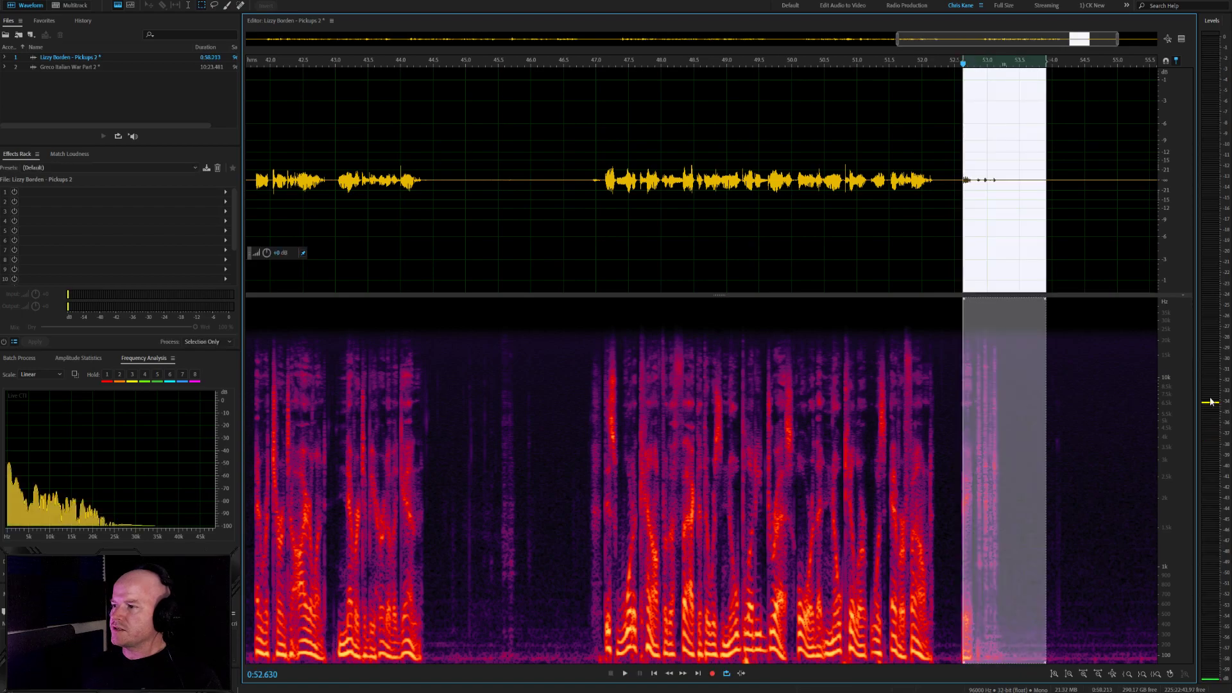
key(space)
Record about 8 s of room tone from 0:52.5 and delete the noises at its start, up to about 0:53.2
click(957, 183)
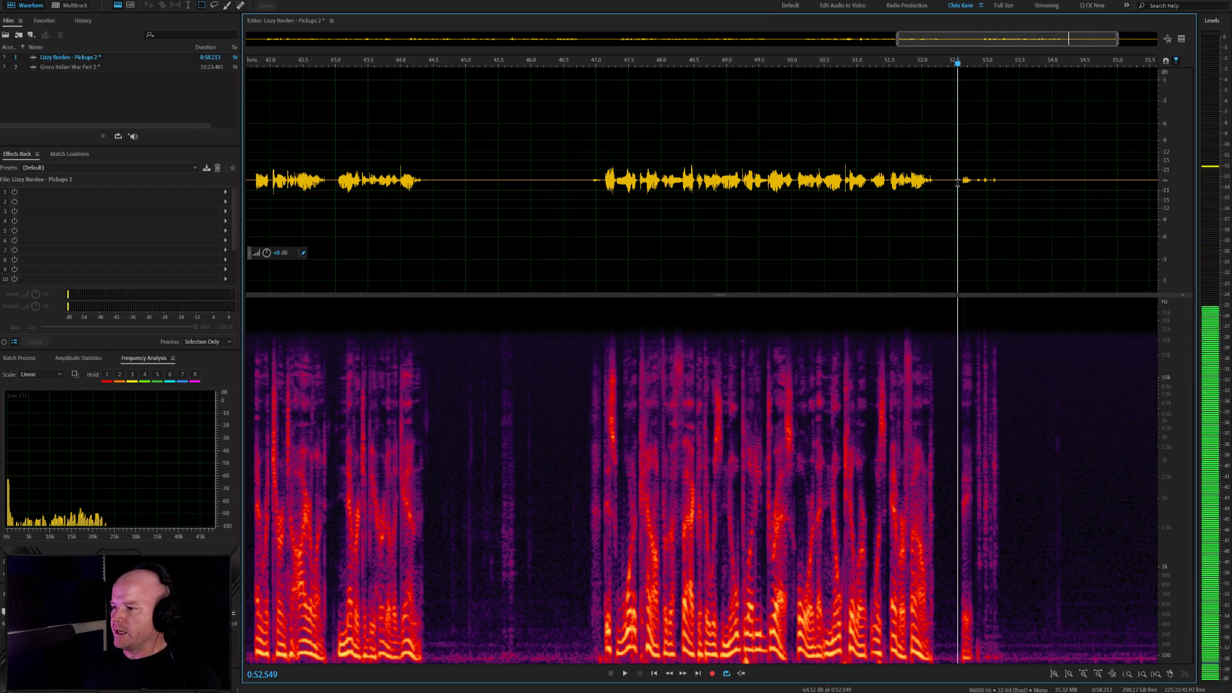
click(954, 183)
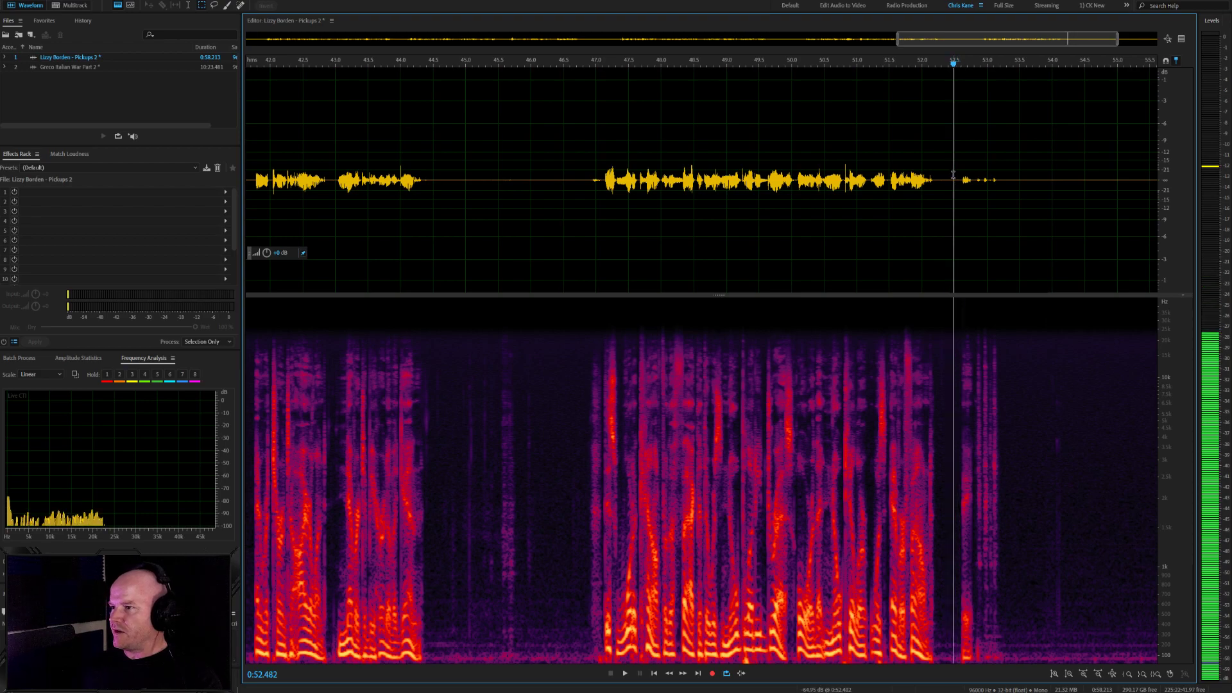
key(shift+space)
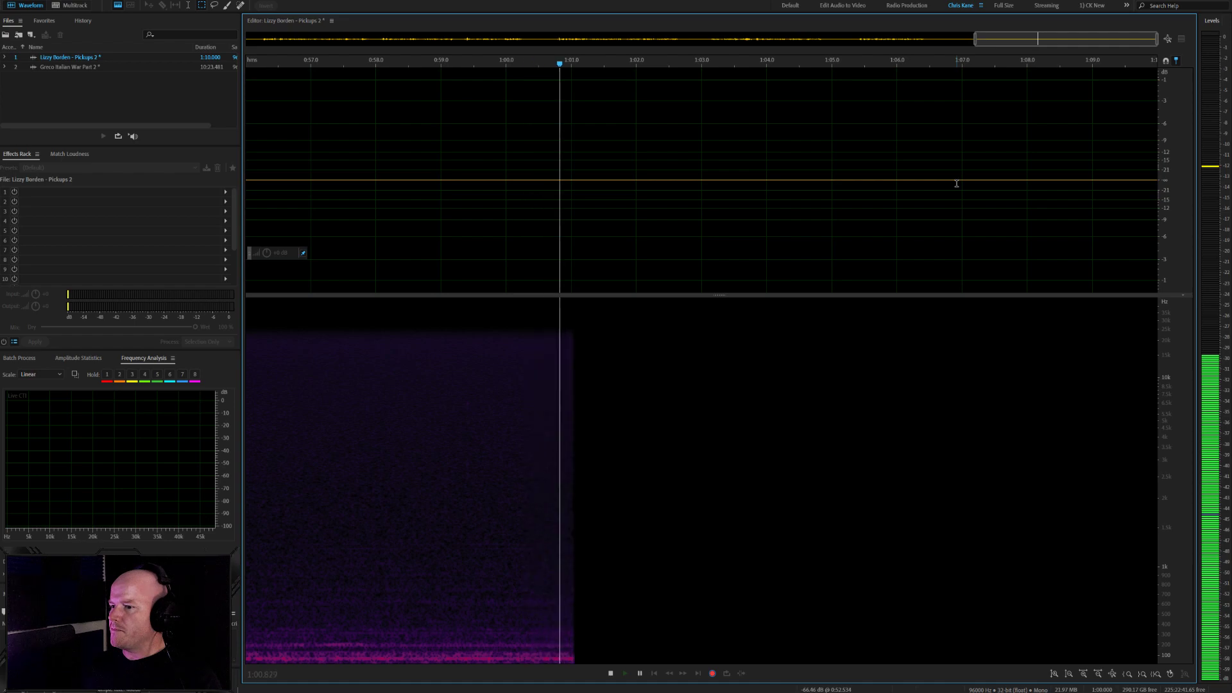
key(space)
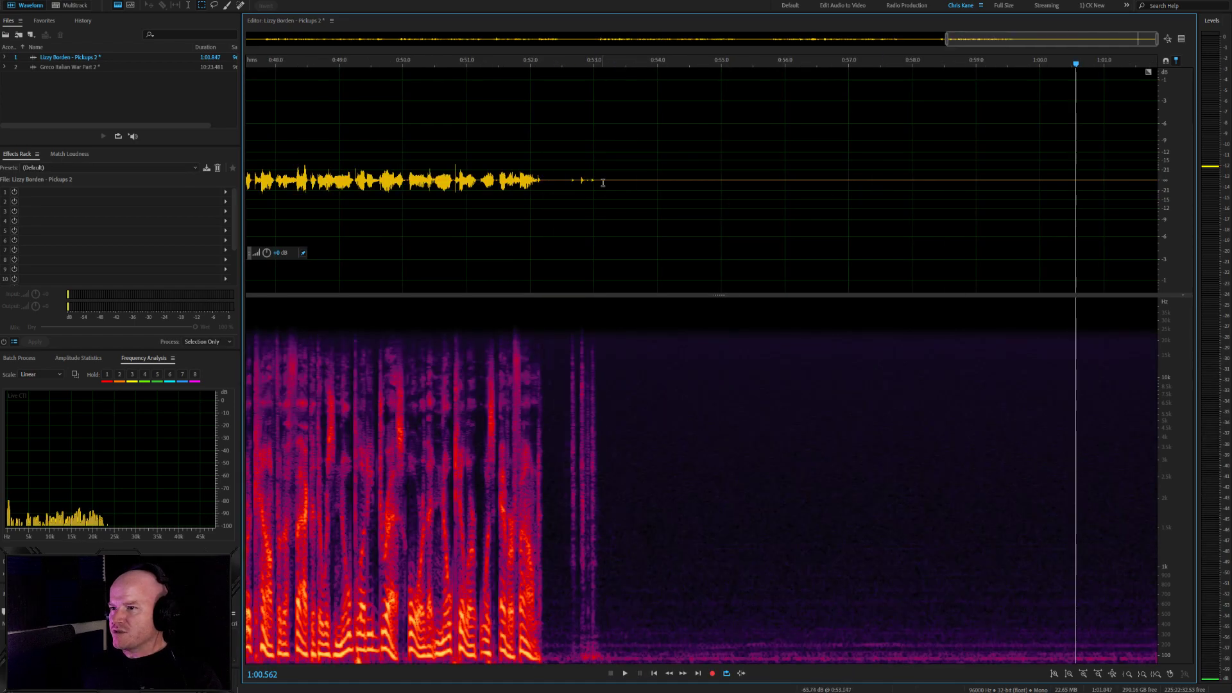
drag(603, 183, 557, 185)
key(Delete)
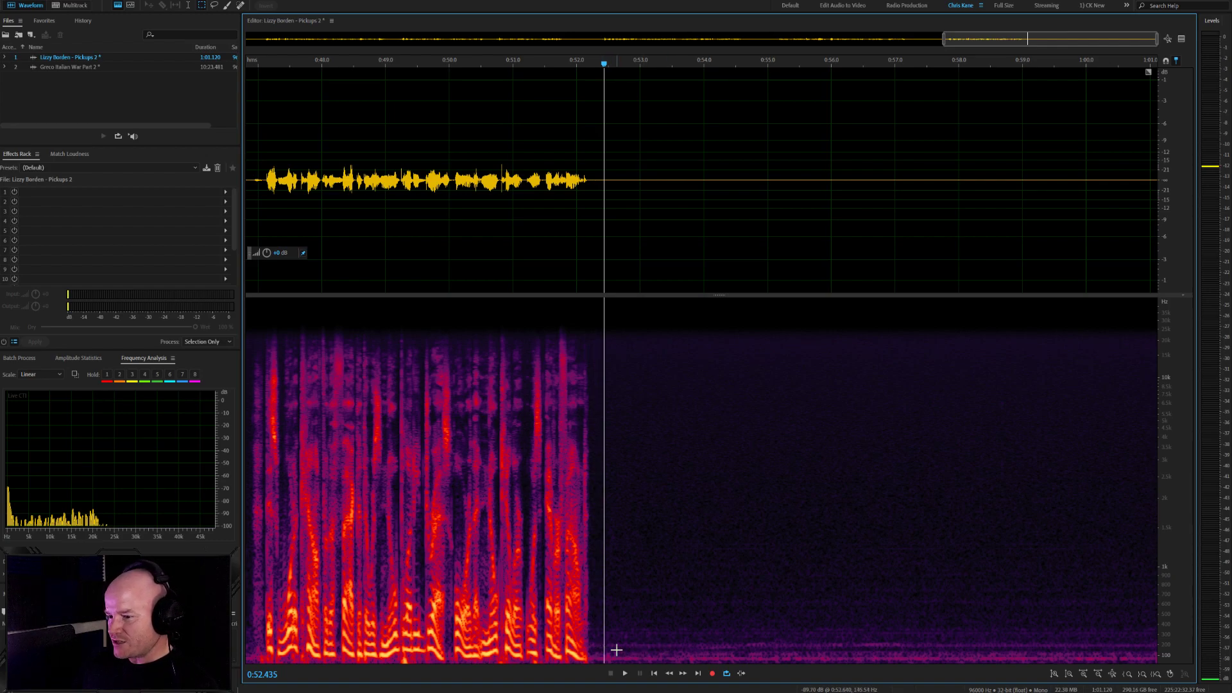
Examine the low-frequency noise in the room tone on the spectral display, marking the band from about 40 to 80 Hz
drag(1162, 632, 1160, 677)
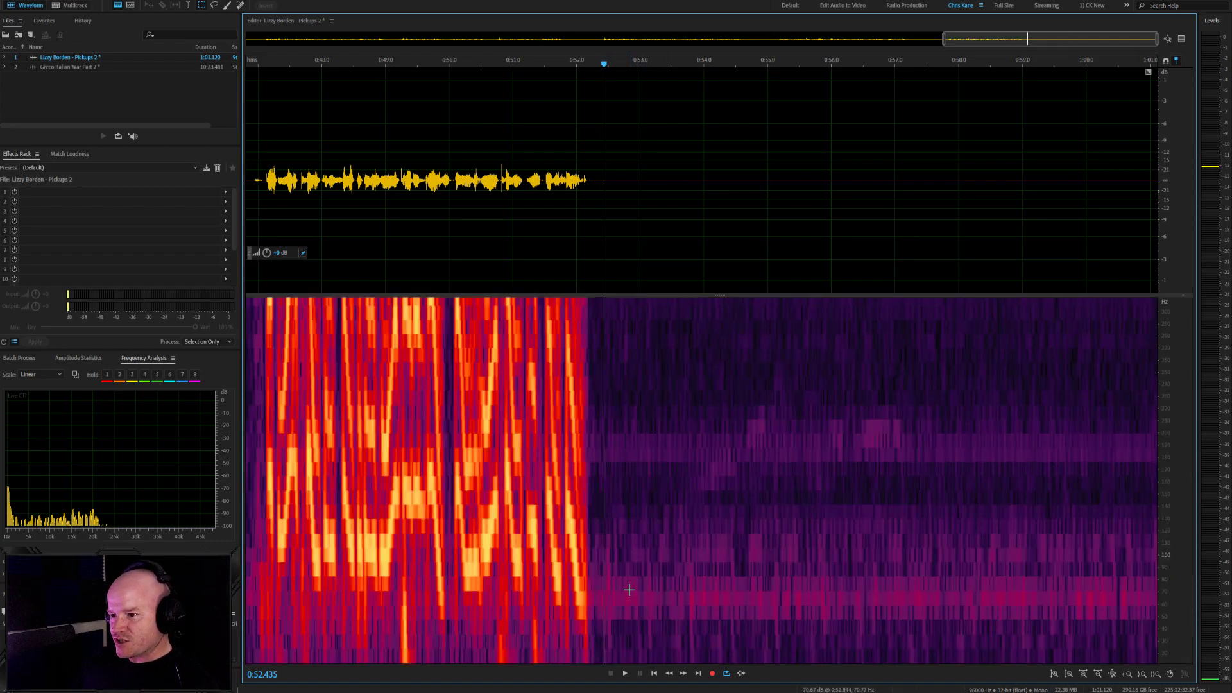
drag(606, 575, 1153, 626)
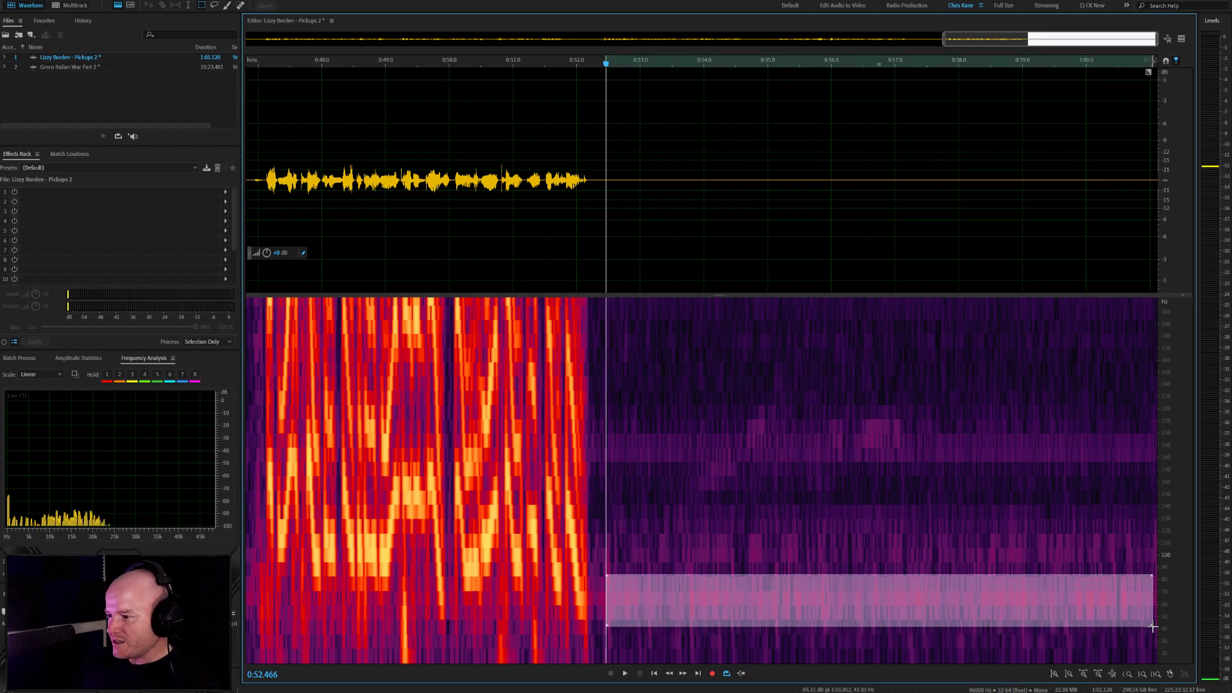
click(1049, 528)
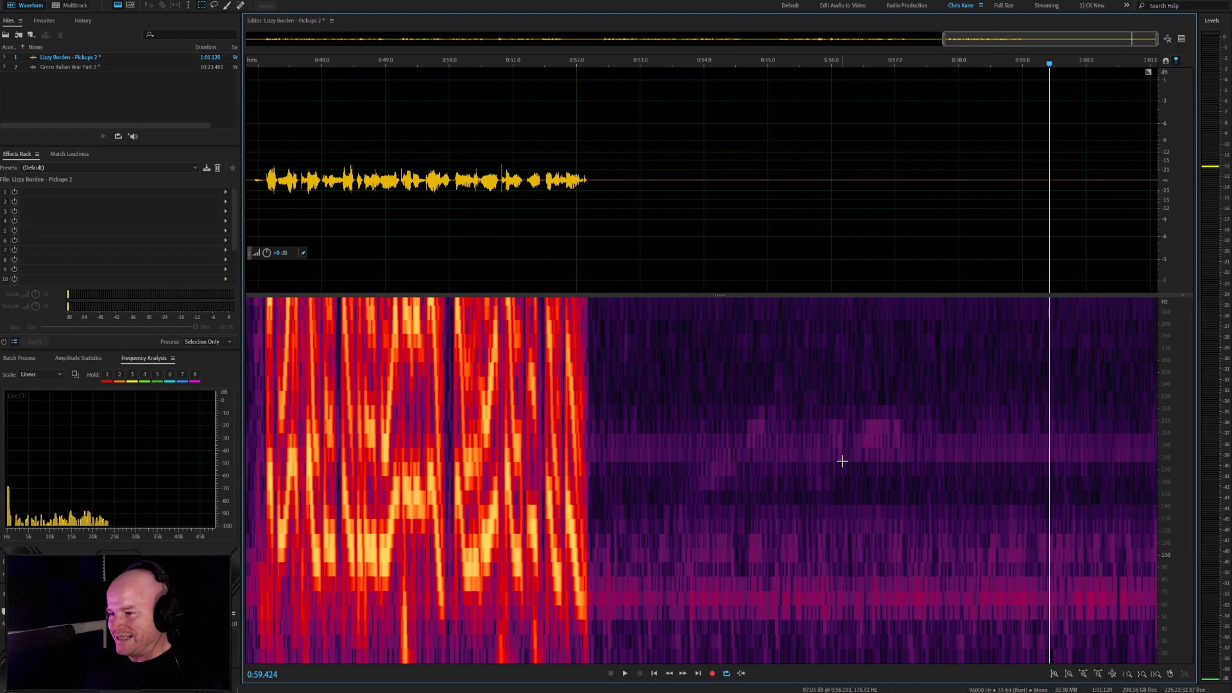
scroll(837, 505, down, 5)
scroll(955, 487, down, 2)
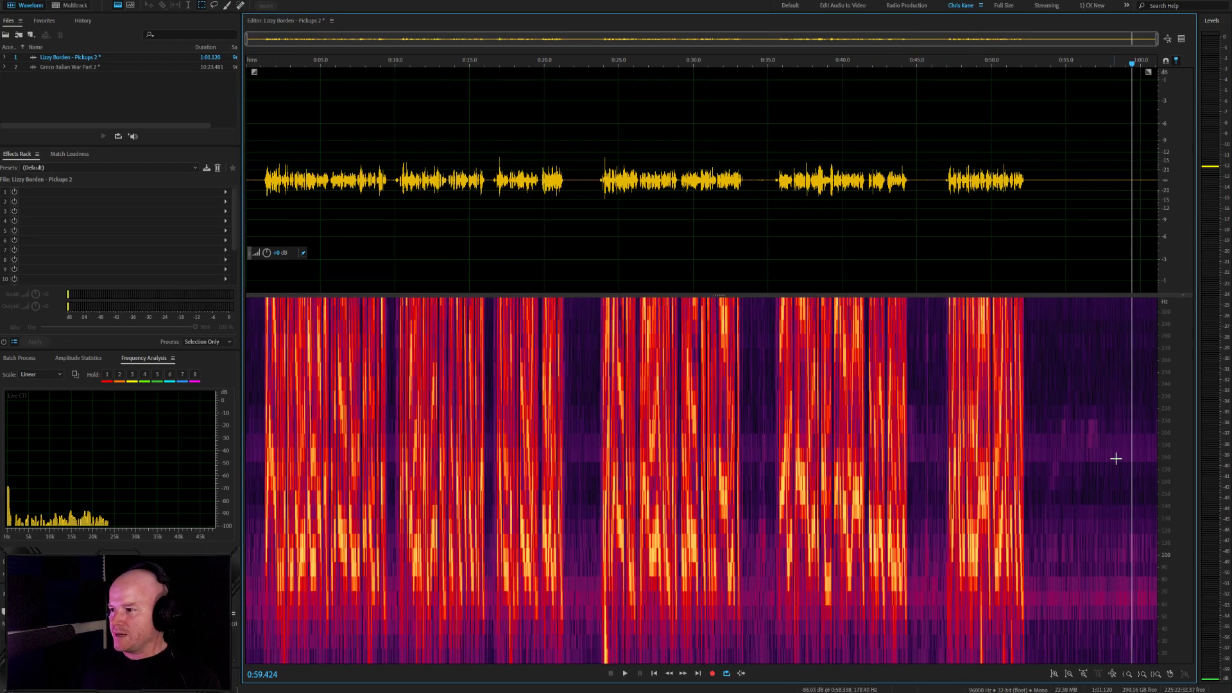
scroll(1166, 501, down, 10)
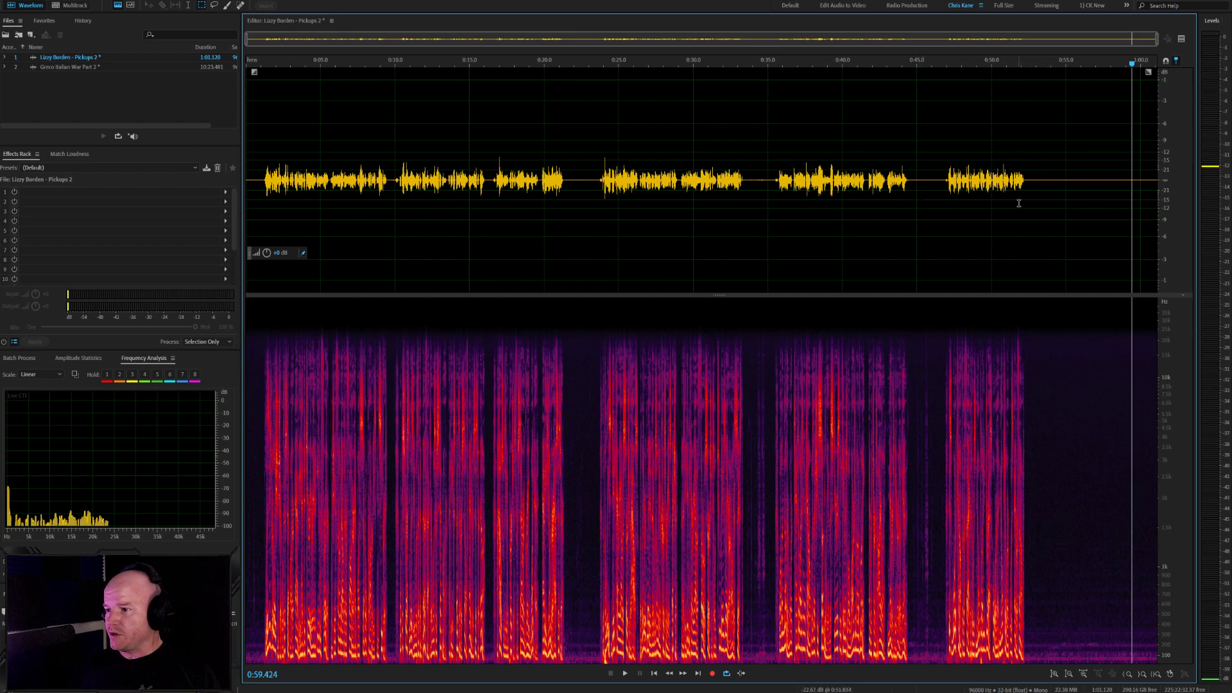
Trim the silence before the first pickup line by deleting about 0.3 s from 0:00.36
click(718, 149)
key(Home)
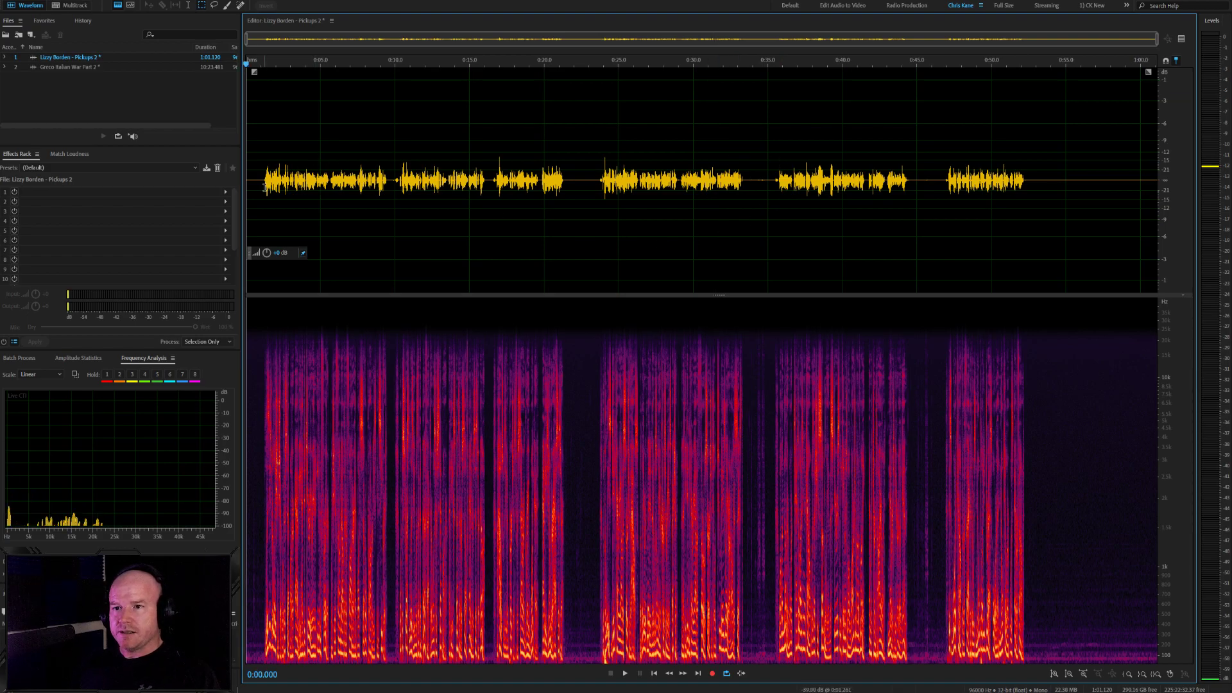
scroll(264, 183, up, 4)
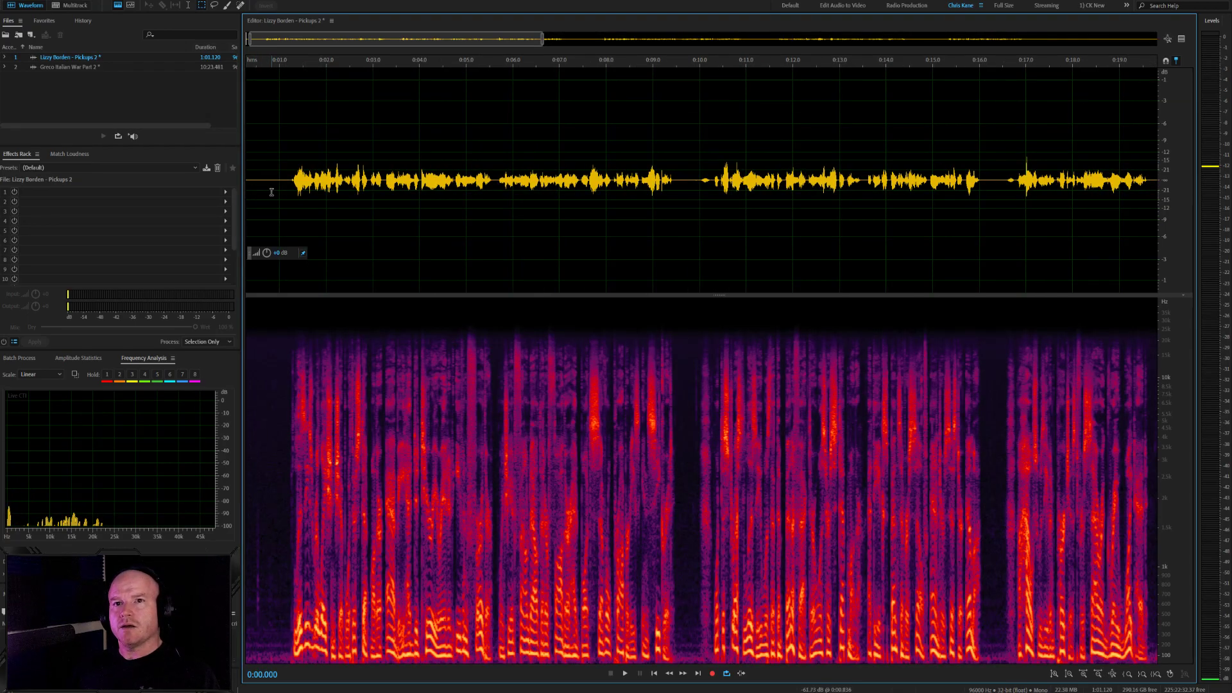
key(Home)
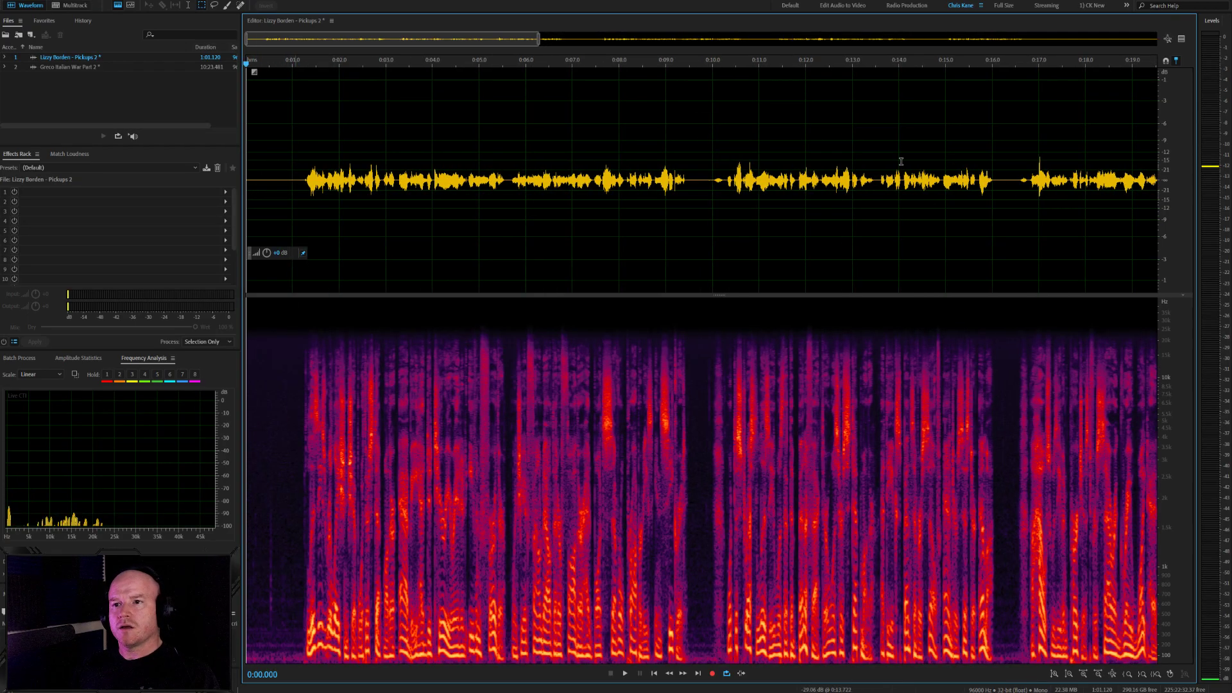
click(1028, 173)
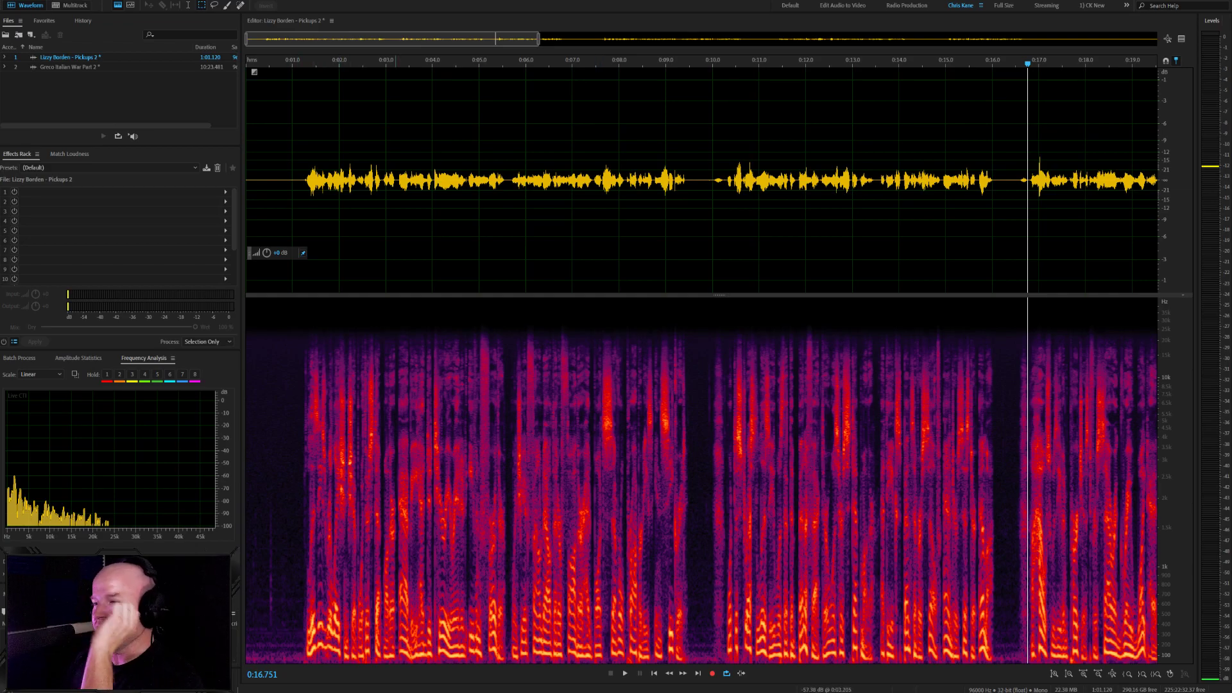
click(275, 198)
drag(275, 199, 261, 200)
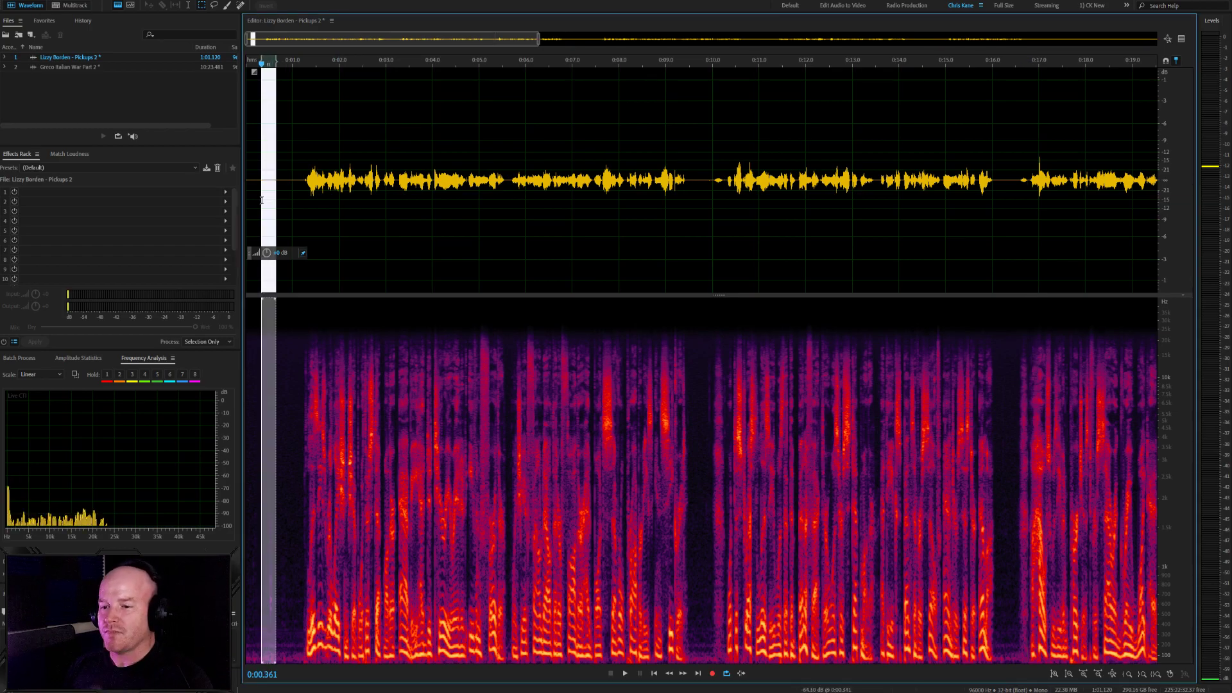
key(Delete)
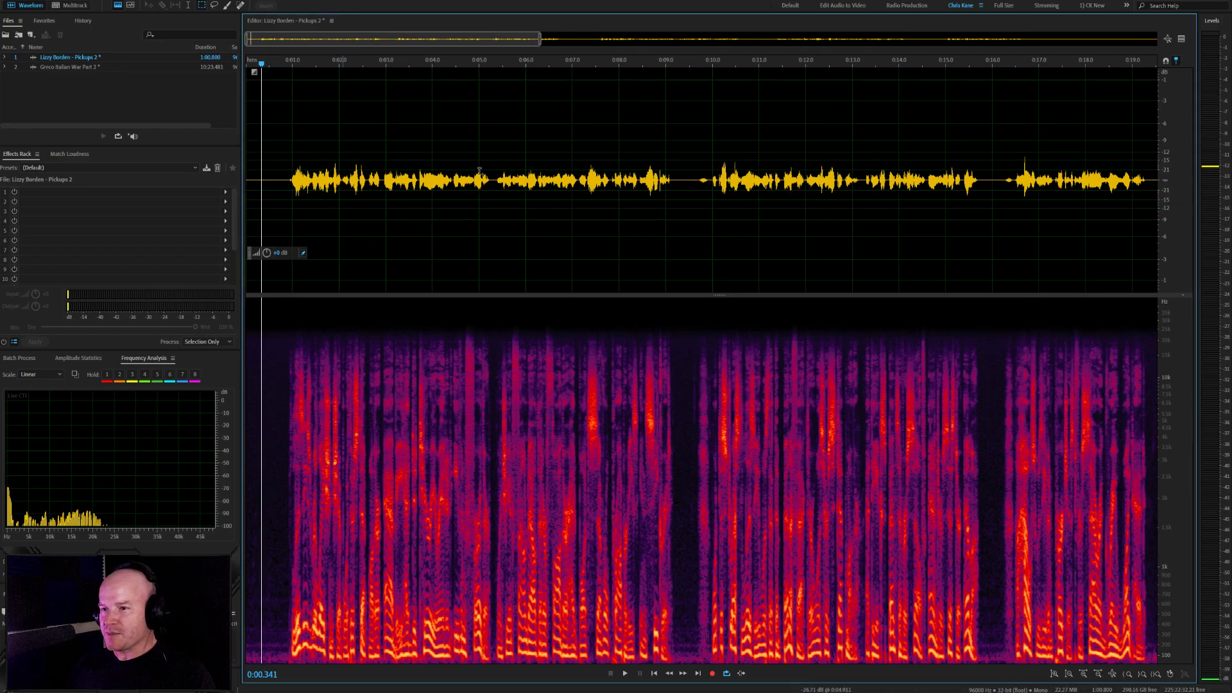
Listen to the pause near 0:09.4 and shorten it by about 0.07 s
mouse_move(685, 183)
mouse_down()
mouse_move(718, 181)
mouse_move(669, 183)
mouse_up()
scroll(700, 185, up, 5)
click(666, 184)
click(647, 183)
key(space)
key(space)
key(Delete)
click(645, 186)
scroll(679, 230, down, 5)
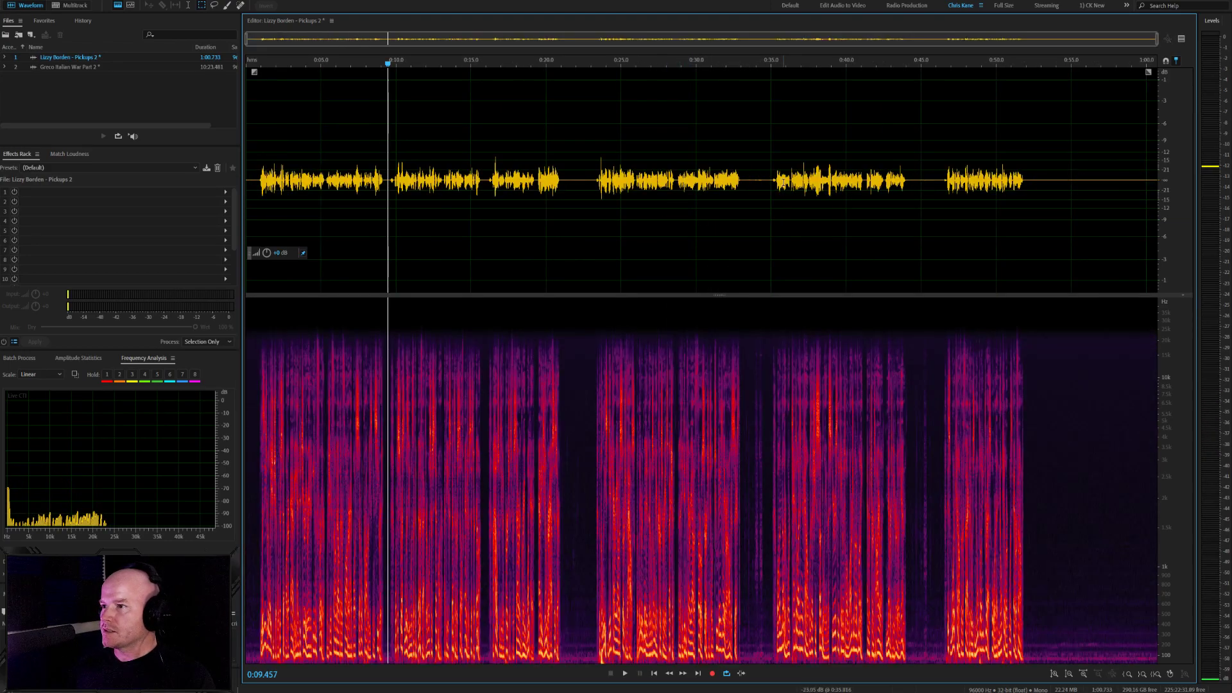
Copy about 2.5 s of clean room tone after the final line, from about 0:52.3 to 0:54.8
scroll(1039, 187, up, 3)
drag(1016, 193, 1099, 204)
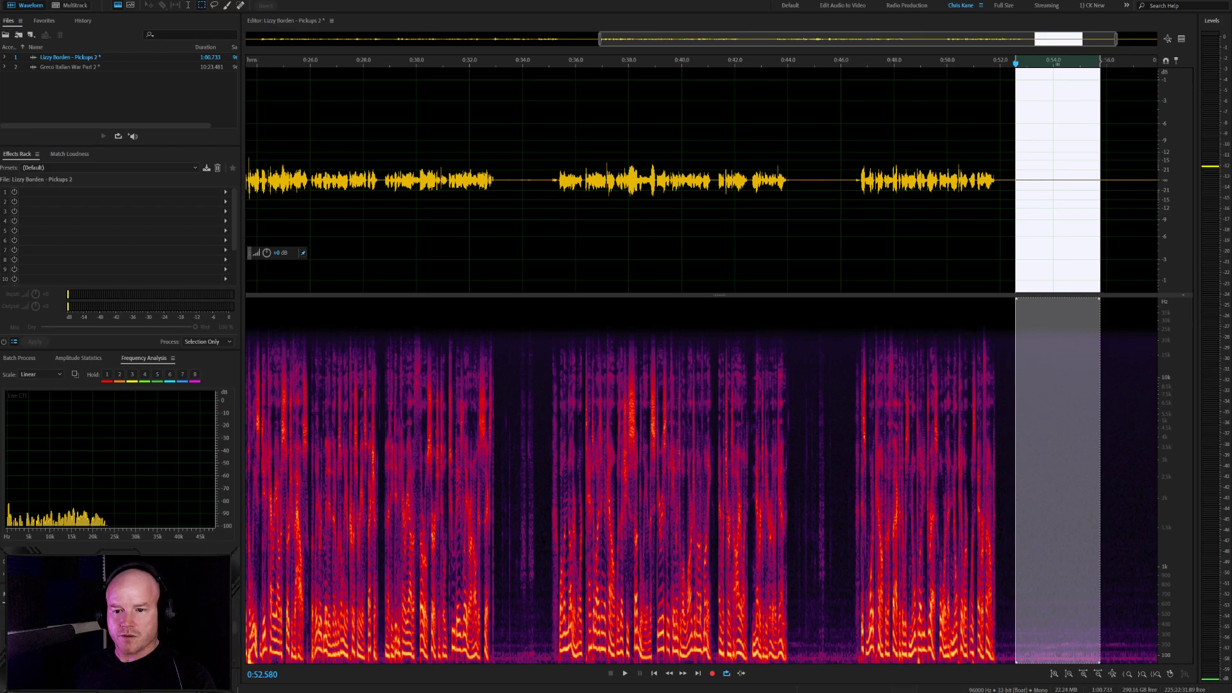
click(64, 593)
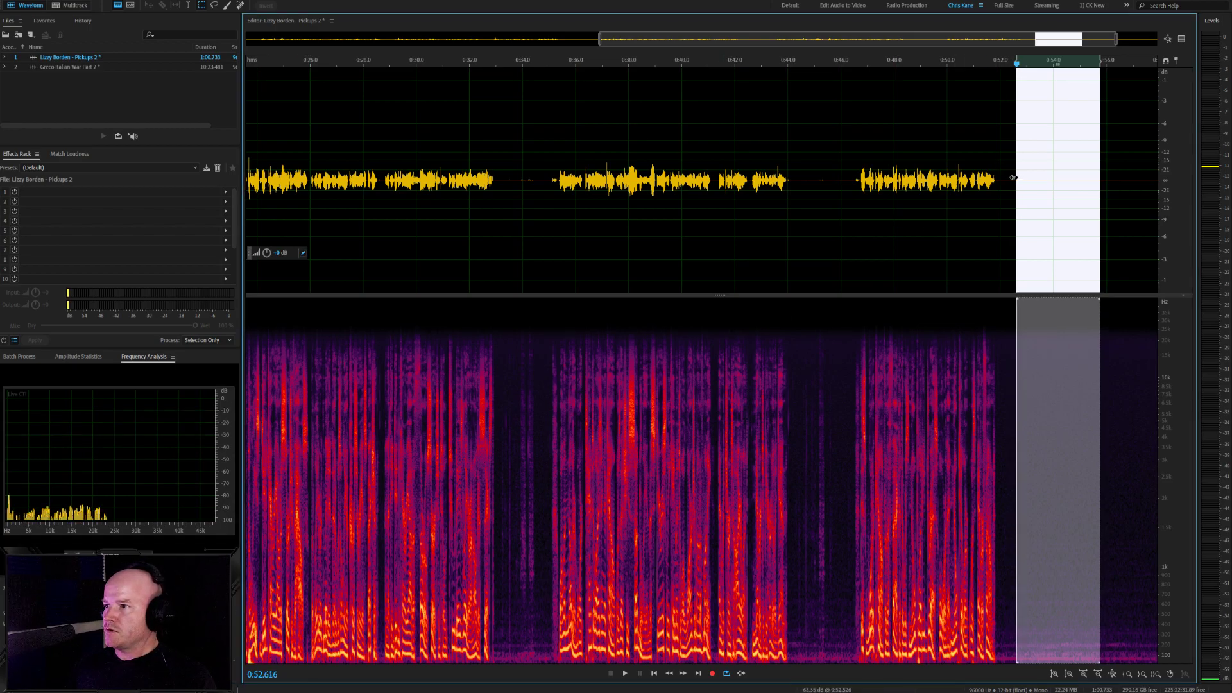
drag(1008, 177, 1075, 192)
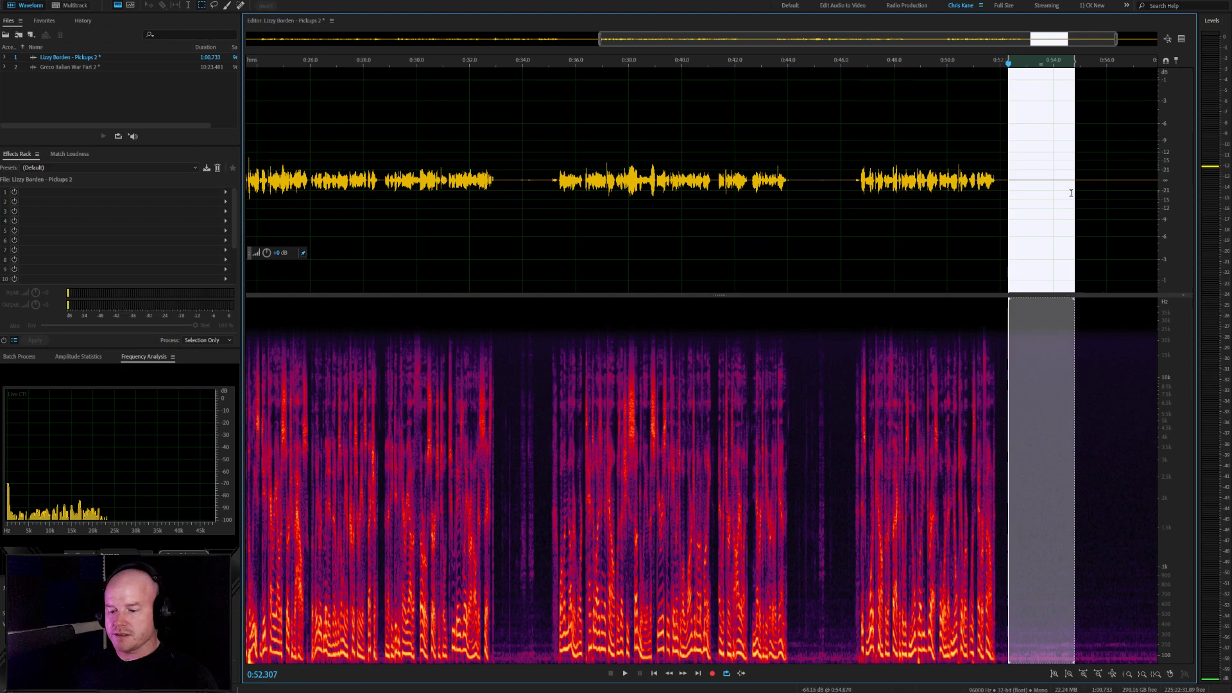
Replace the pause before the final line, from about 0:44.0 to 0:46.1, with the copied room tone
scroll(845, 187, up, 3)
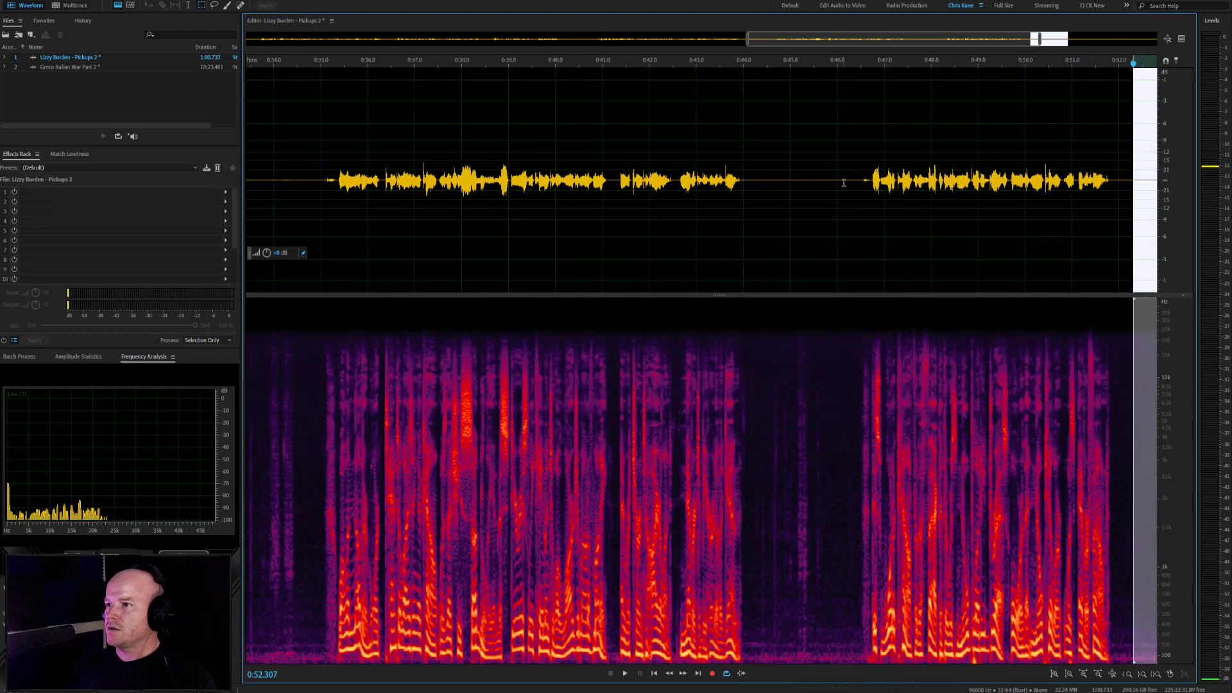
drag(846, 187, 743, 183)
click(744, 183)
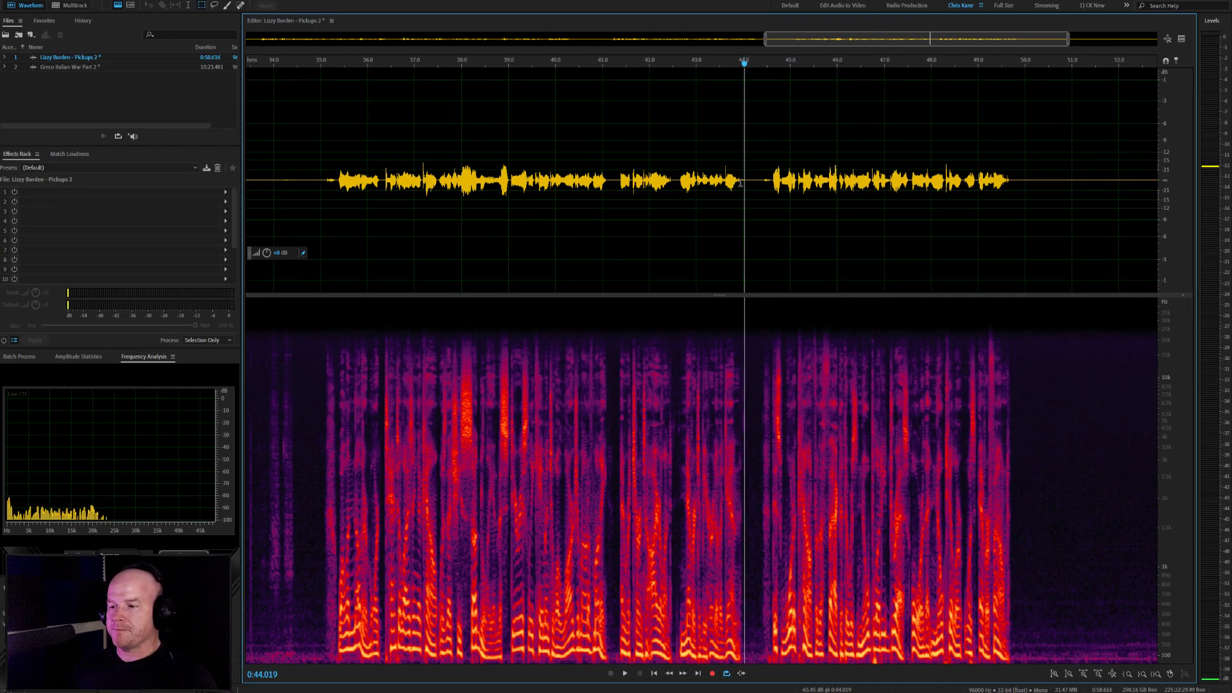
key(ctrl+v)
Replace about 1.5 s of the pause starting at 0:33.0 with the copied room tone
scroll(618, 197, down, 2)
scroll(581, 184, up, 3)
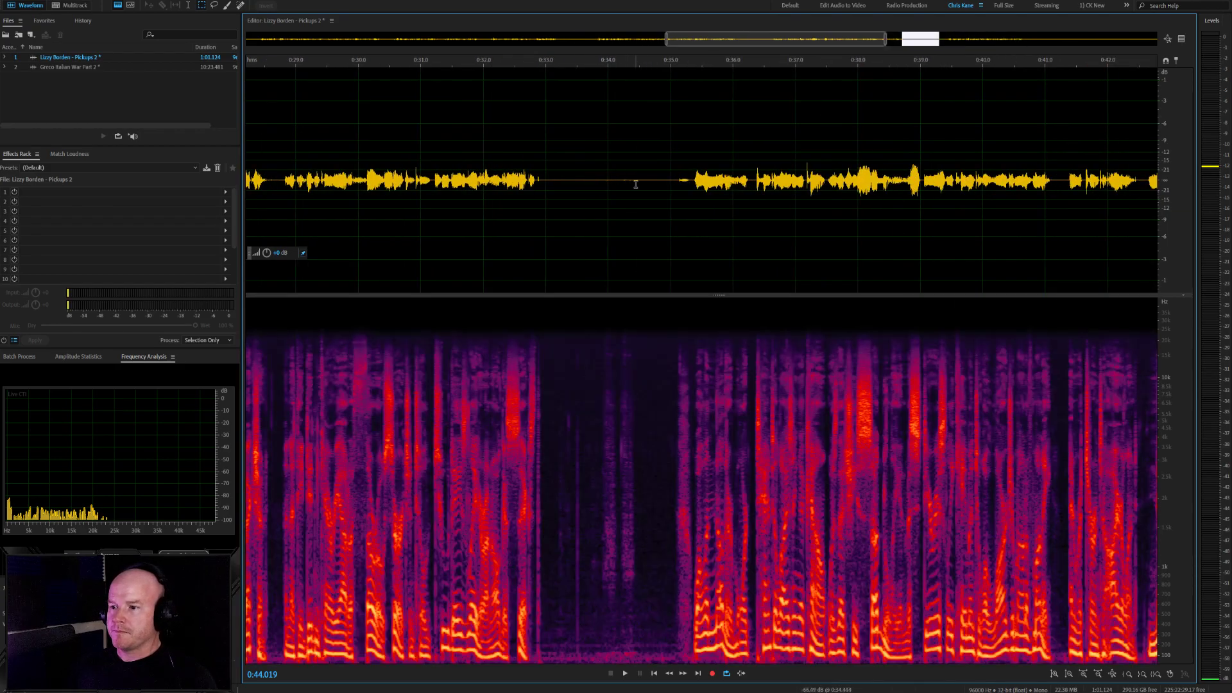
drag(636, 184, 546, 185)
key(Delete)
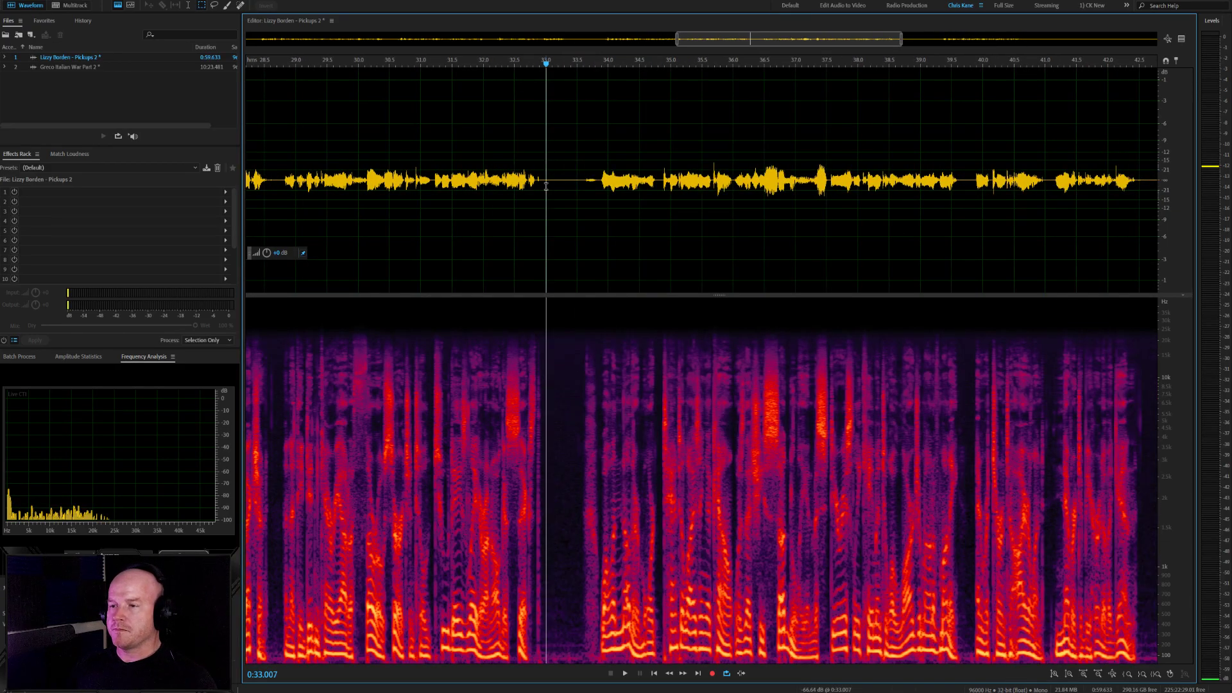
key(ctrl+v)
Try cutting about 1.7 s out of the long pause starting at about 0:21.1
scroll(687, 192, down, 2)
scroll(667, 180, up, 3)
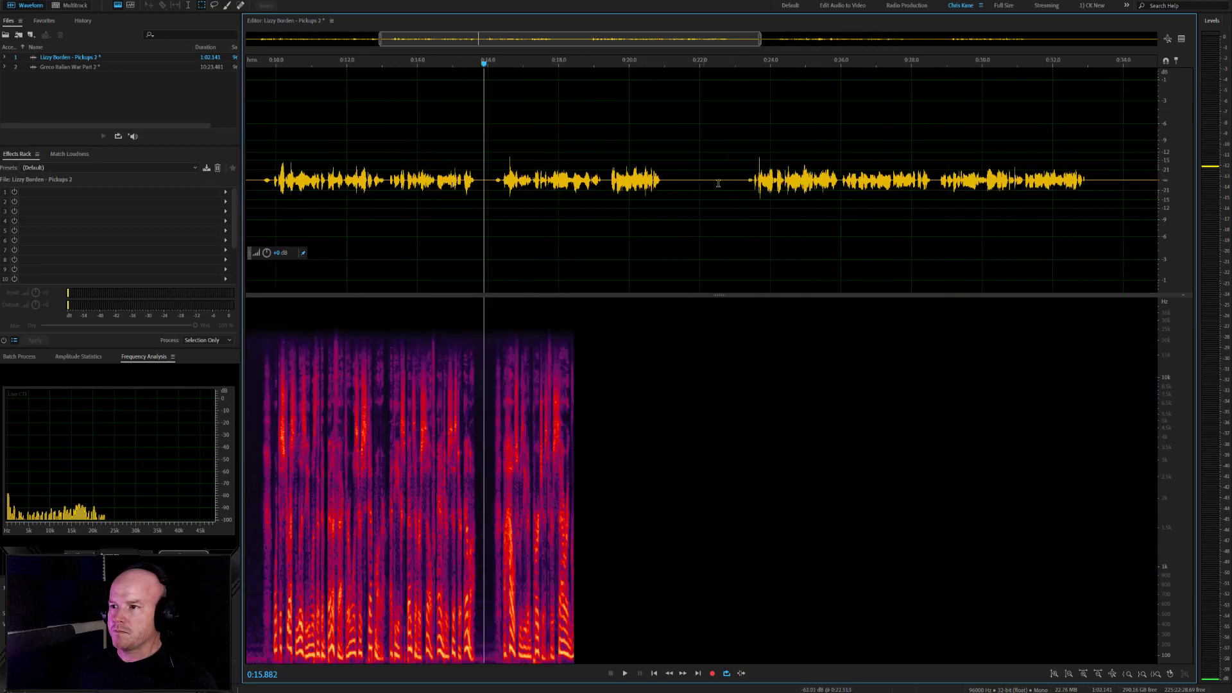
drag(729, 176, 664, 173)
key(Delete)
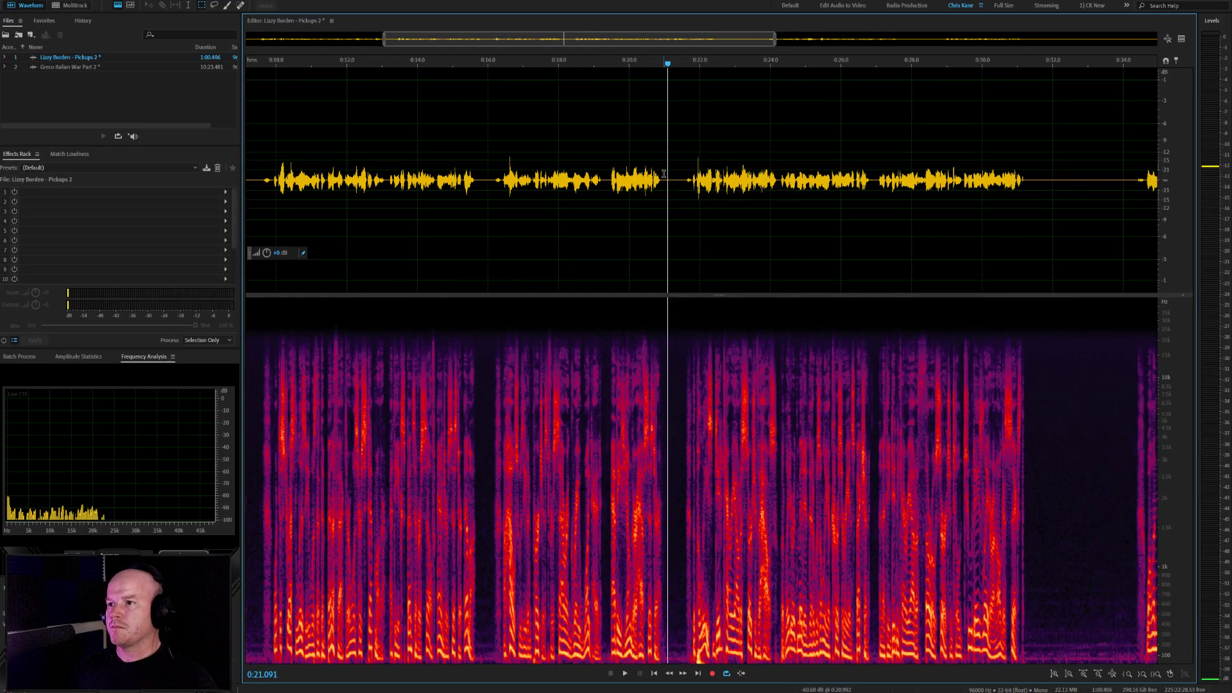
Undo the last pause cut and the earlier pause edits to restore the original spacing between the pickups
key(ctrl+z)
click(635, 208)
key(ctrl+z)
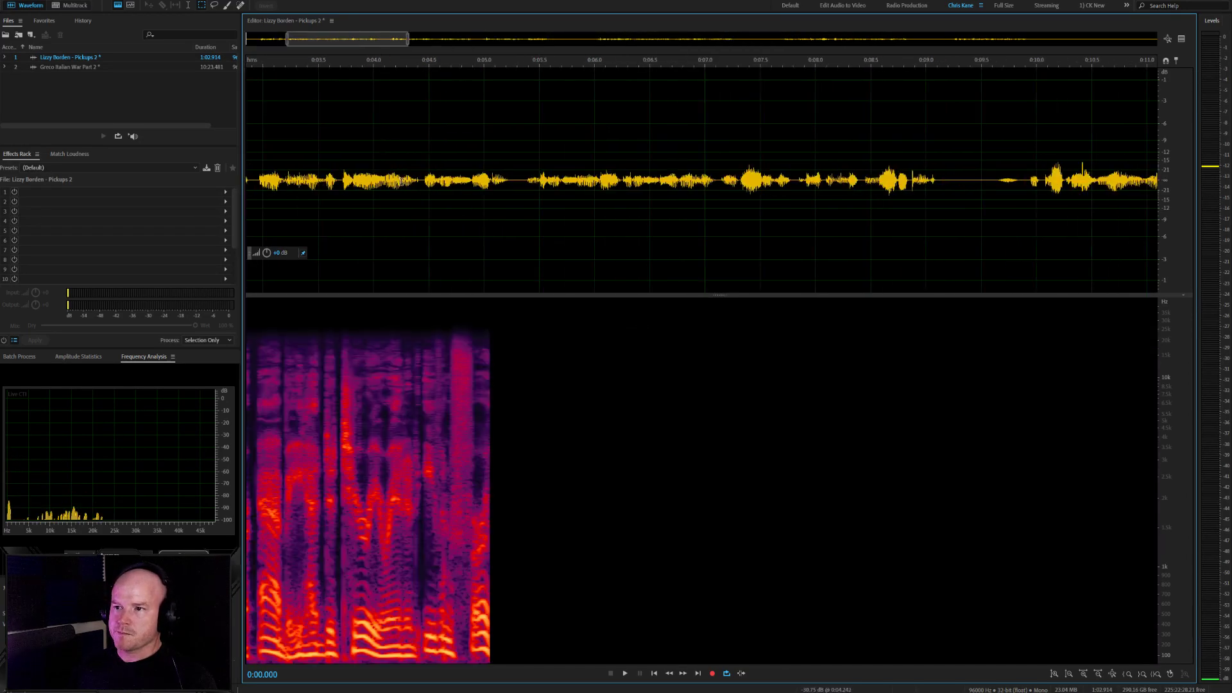
Try deleting about 7.5 s of room tone after the final line, starting at 0:54.5
scroll(534, 192, down, 5)
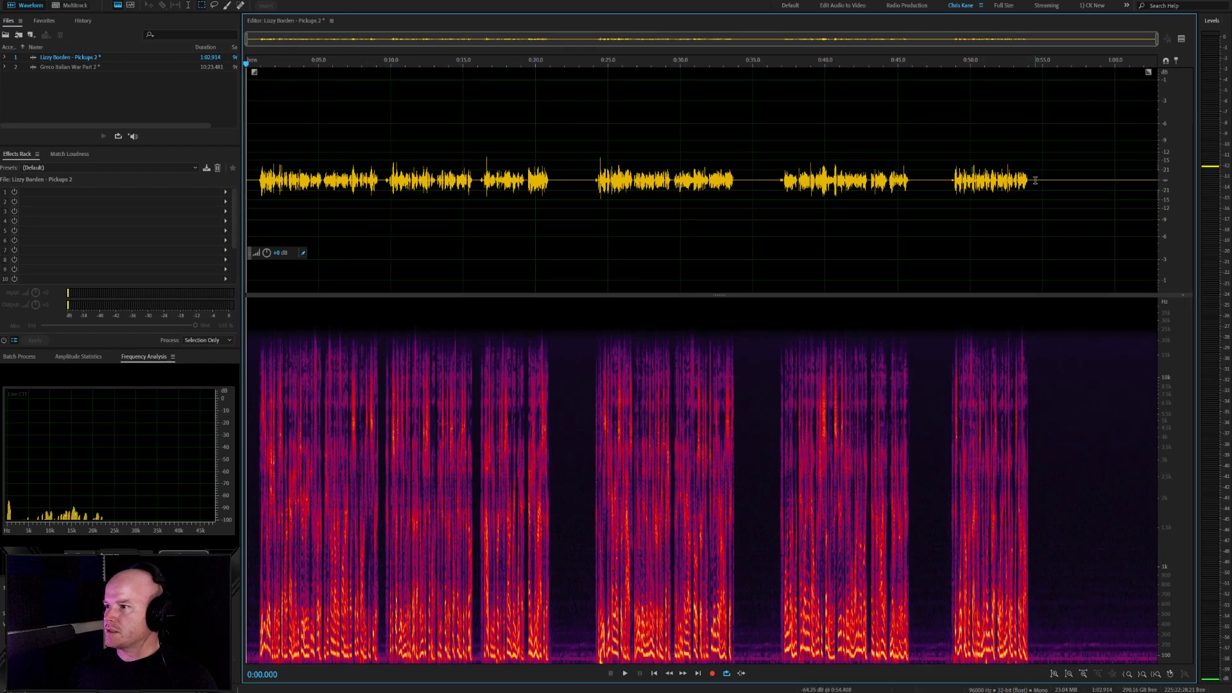
drag(1035, 181, 1143, 199)
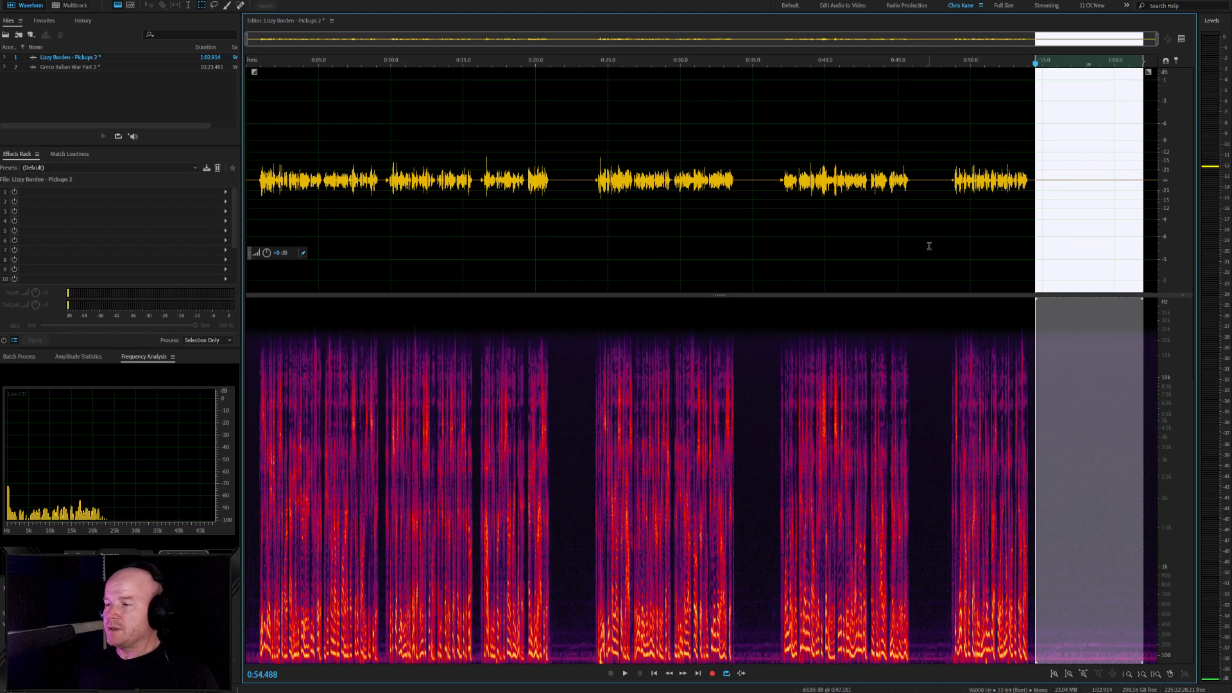
key(Delete)
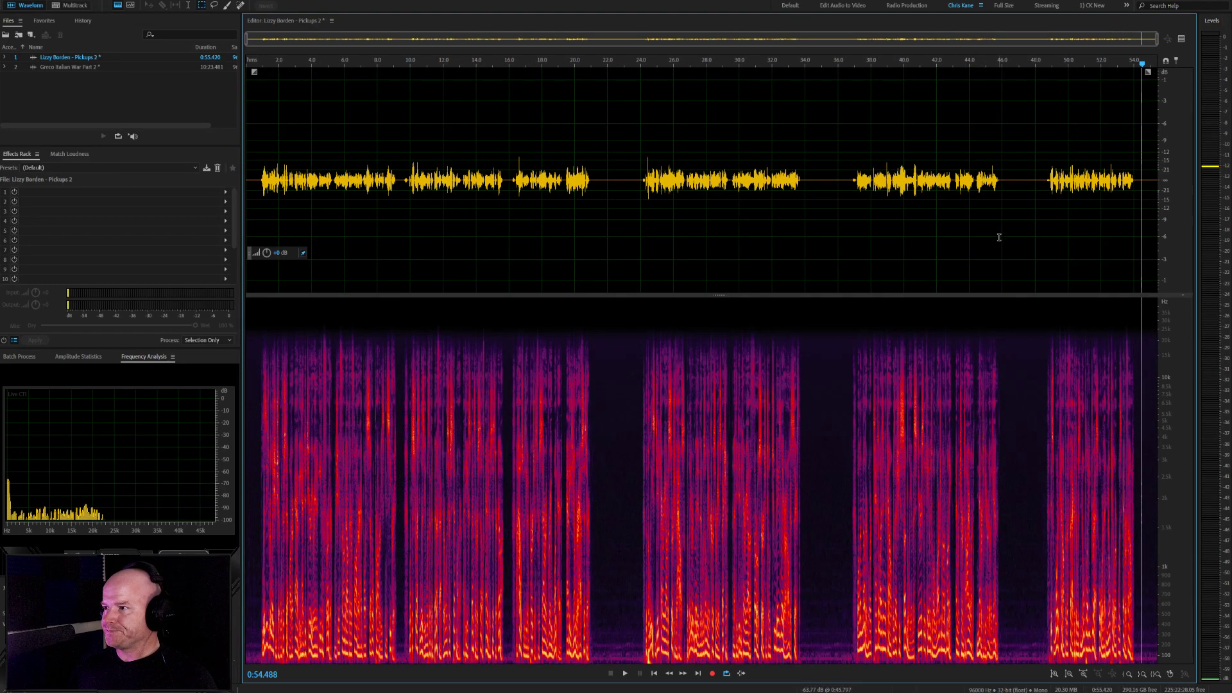
key(ctrl+z)
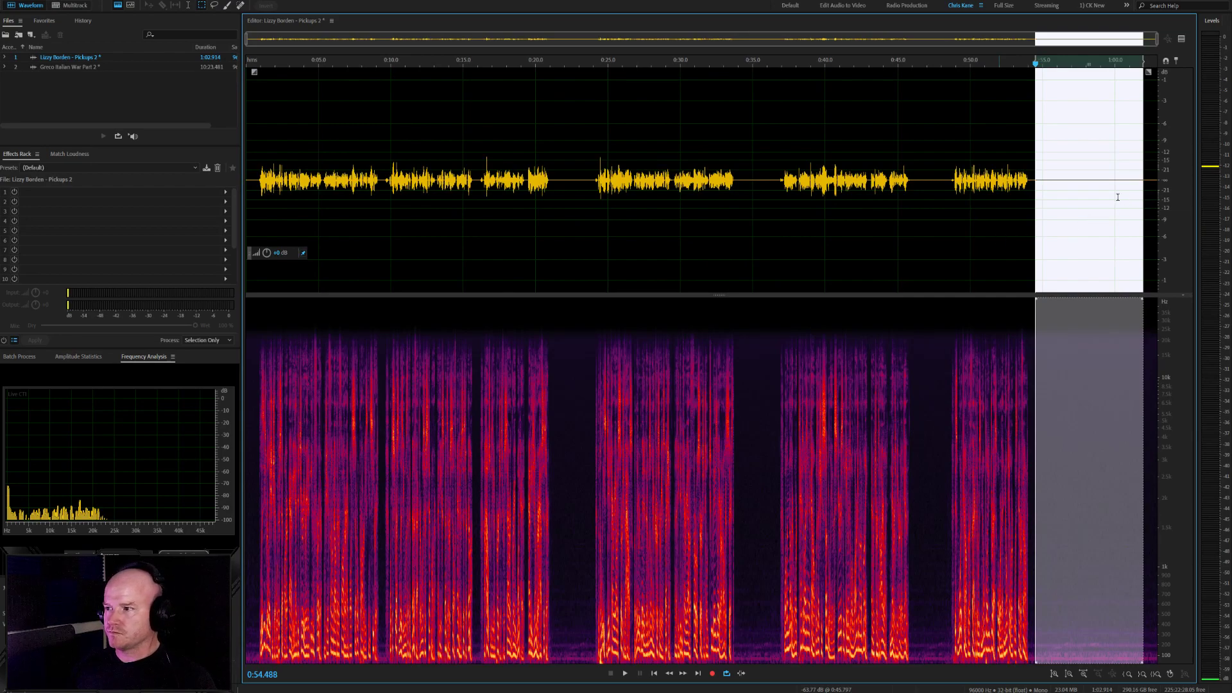
Listen to the room tone after the final line, from about 0:54.5 onward
key(space)
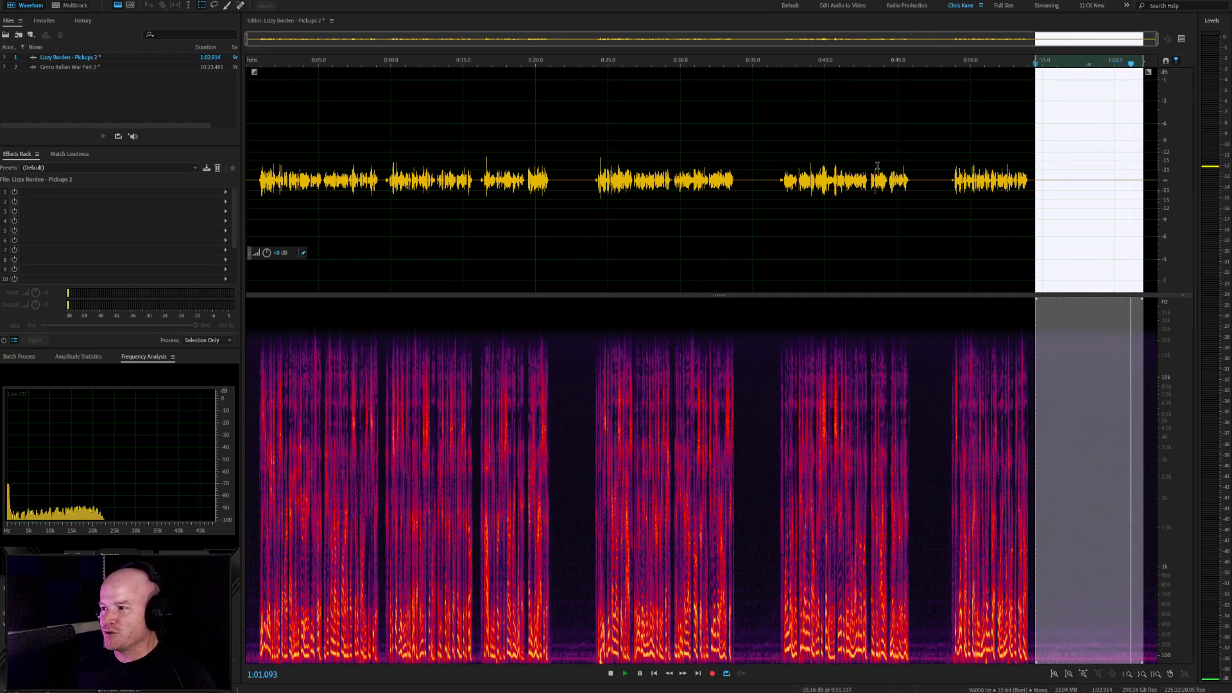
click(1071, 182)
click(1019, 187)
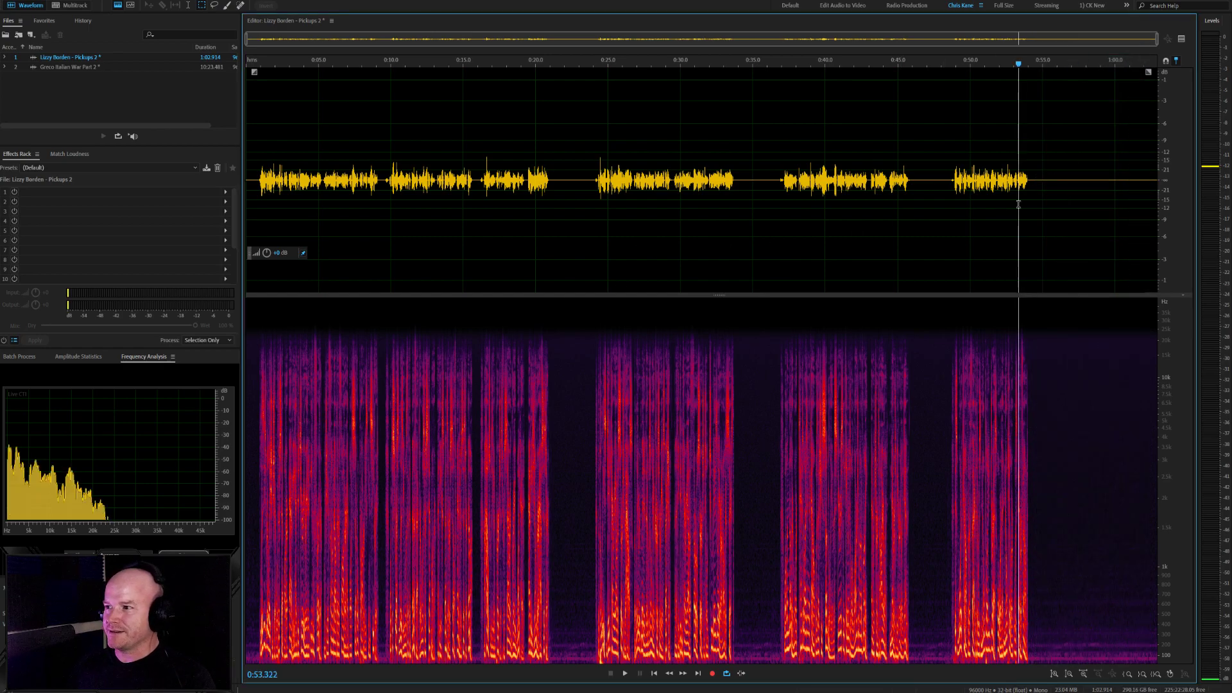
Silence the background noise in the pauses across the entire recording
click(756, 128)
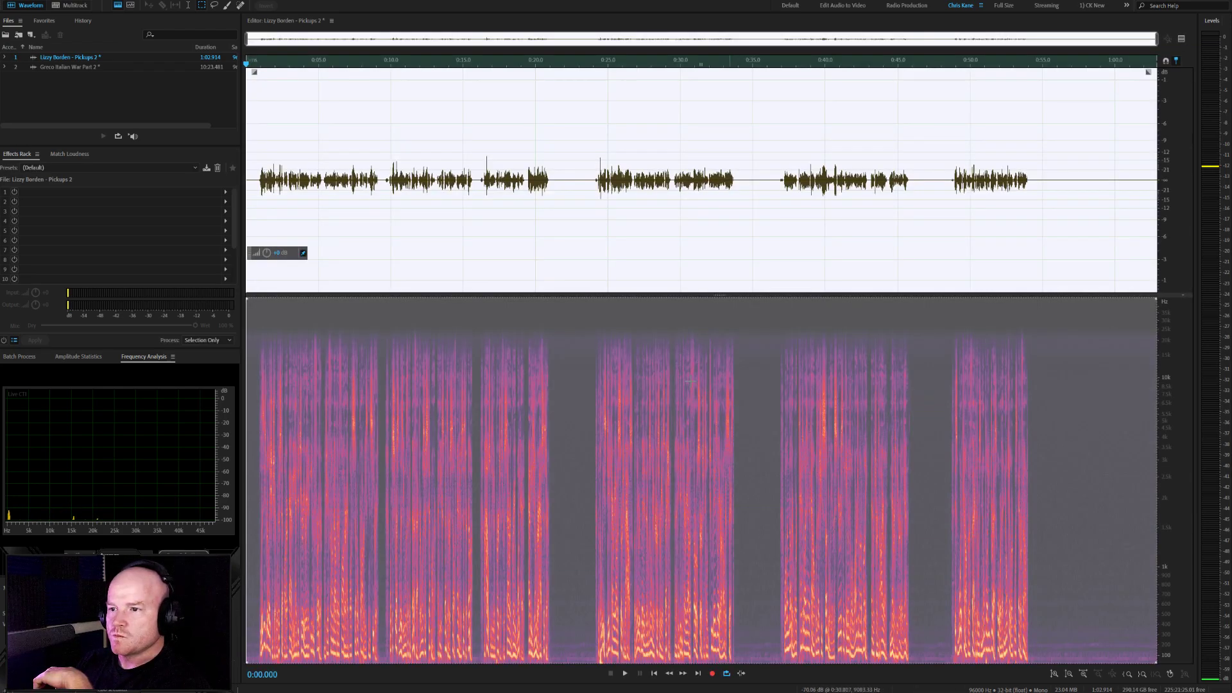
scroll(1039, 146, up, 4)
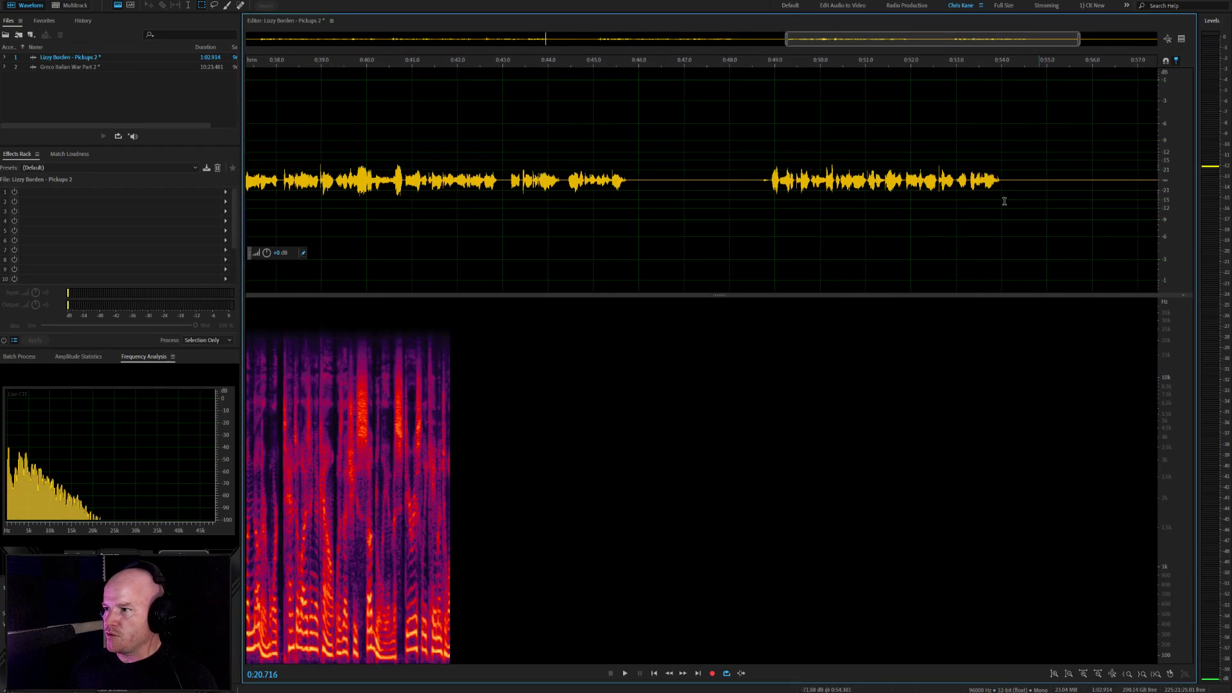
key(Home)
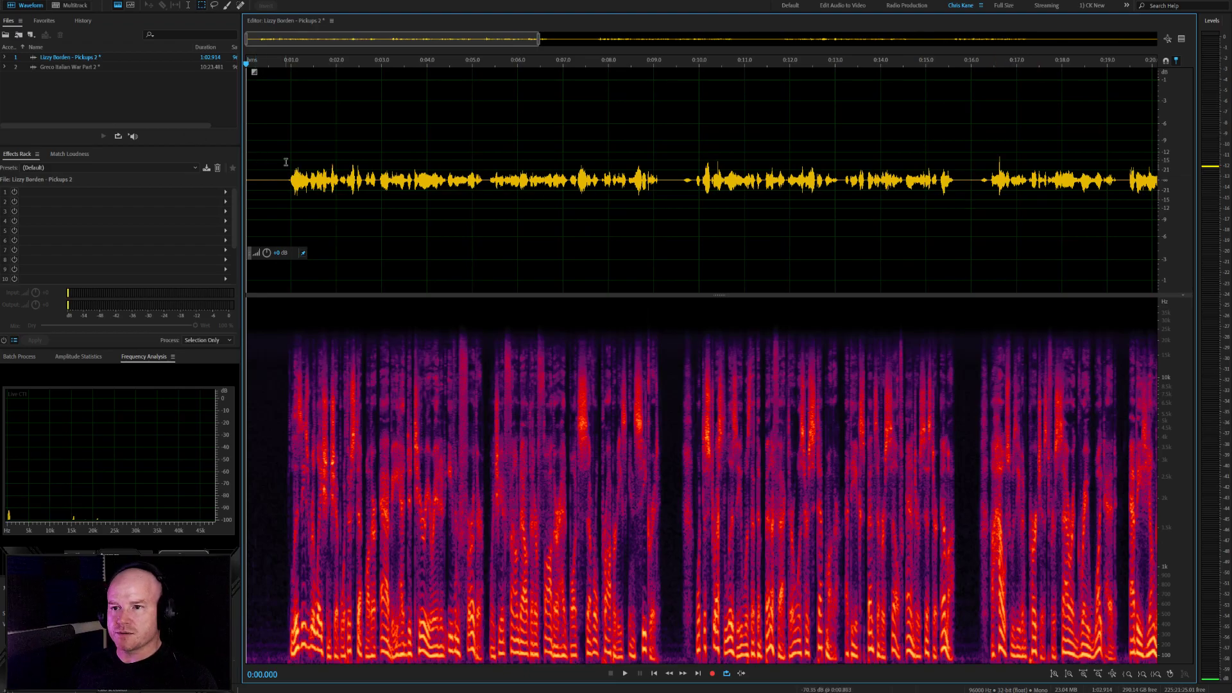
drag(283, 163, 246, 173)
click(254, 181)
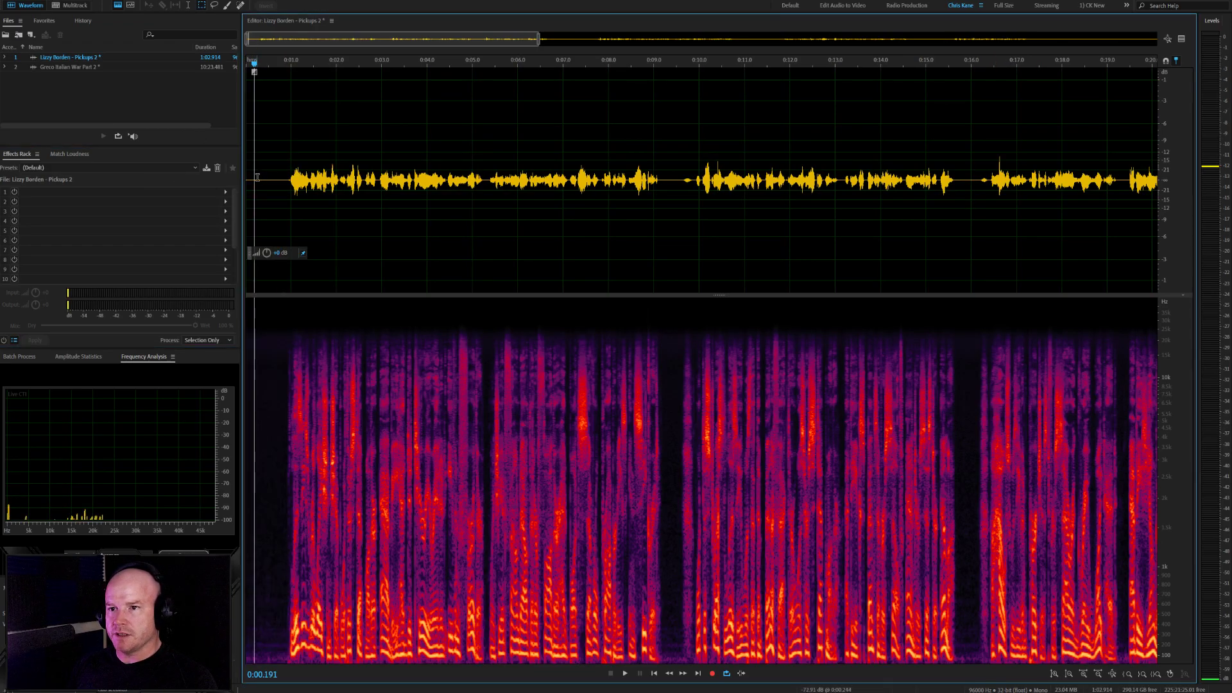
key(ctrl+a)
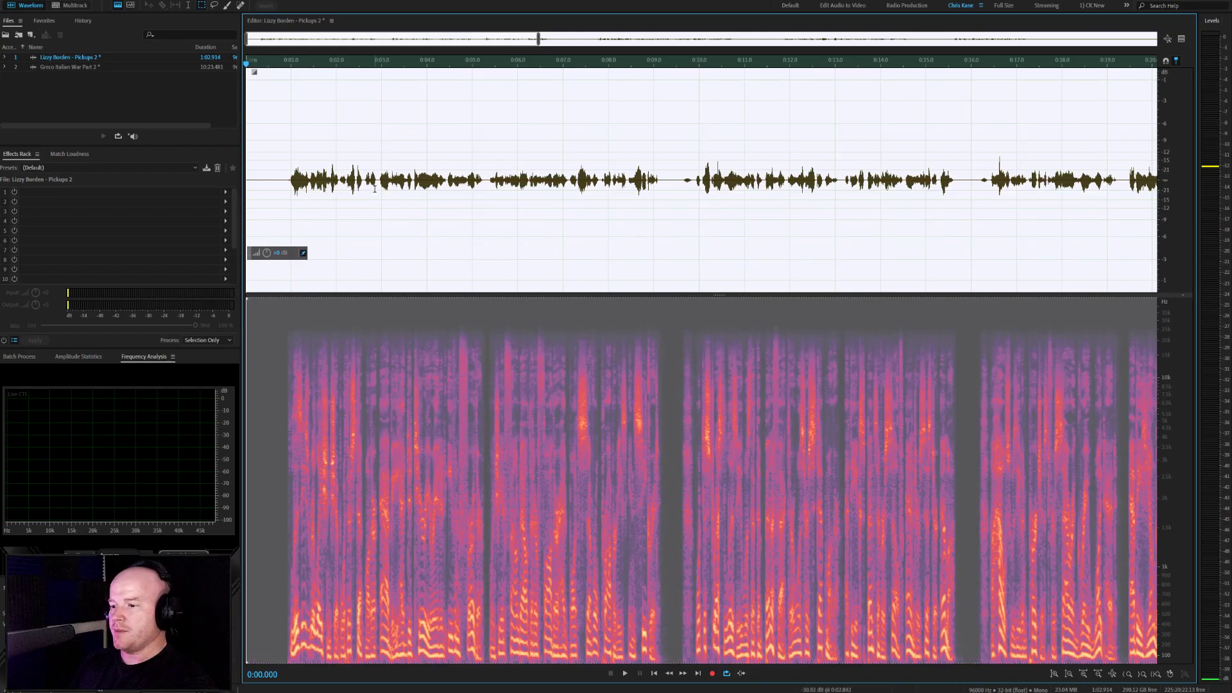
scroll(274, 183, up, 4)
key(ctrl+shift+a)
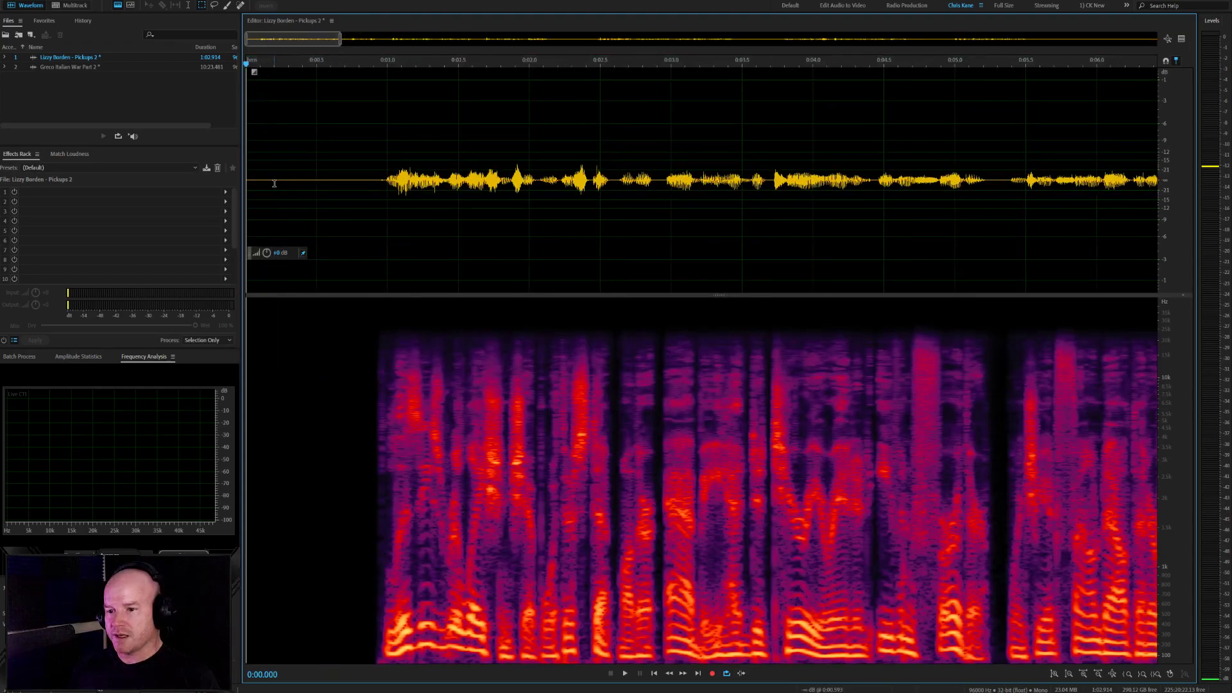
Examine the silenced lead-in, the first spoken line and the overall recording for leftover background noise
click(374, 163)
drag(355, 172, 279, 176)
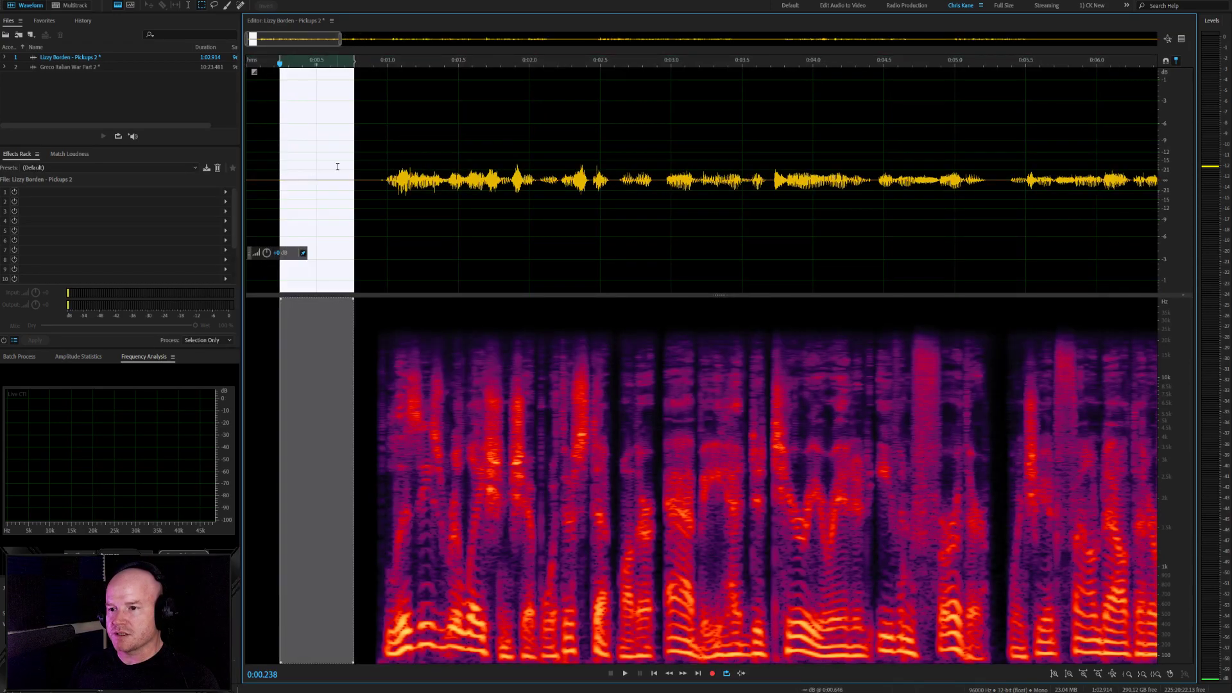
click(338, 165)
click(376, 176)
drag(392, 180, 961, 196)
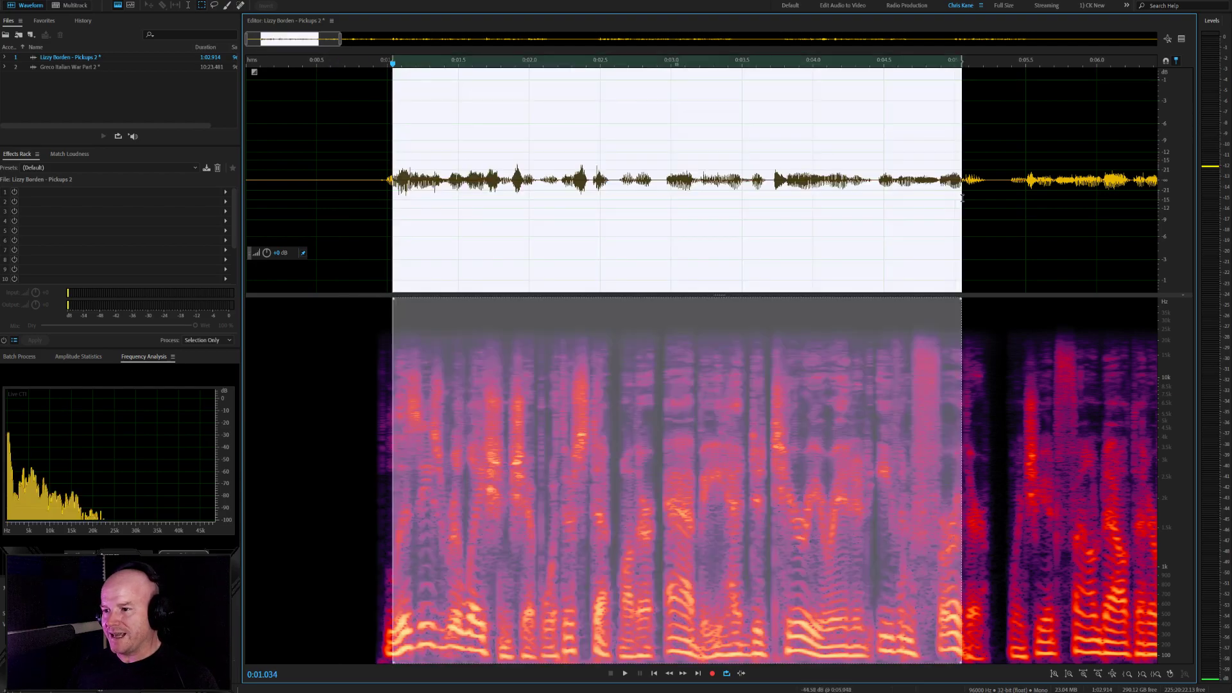
scroll(924, 205, down, 8)
click(452, 195)
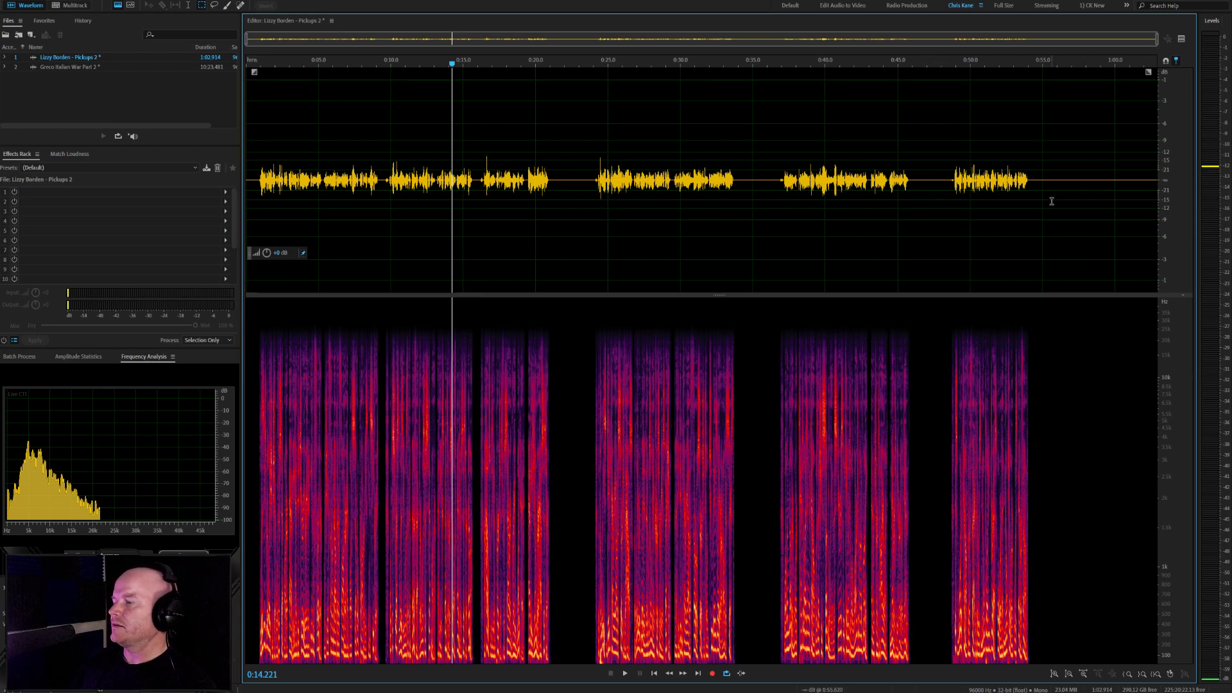
click(305, 184)
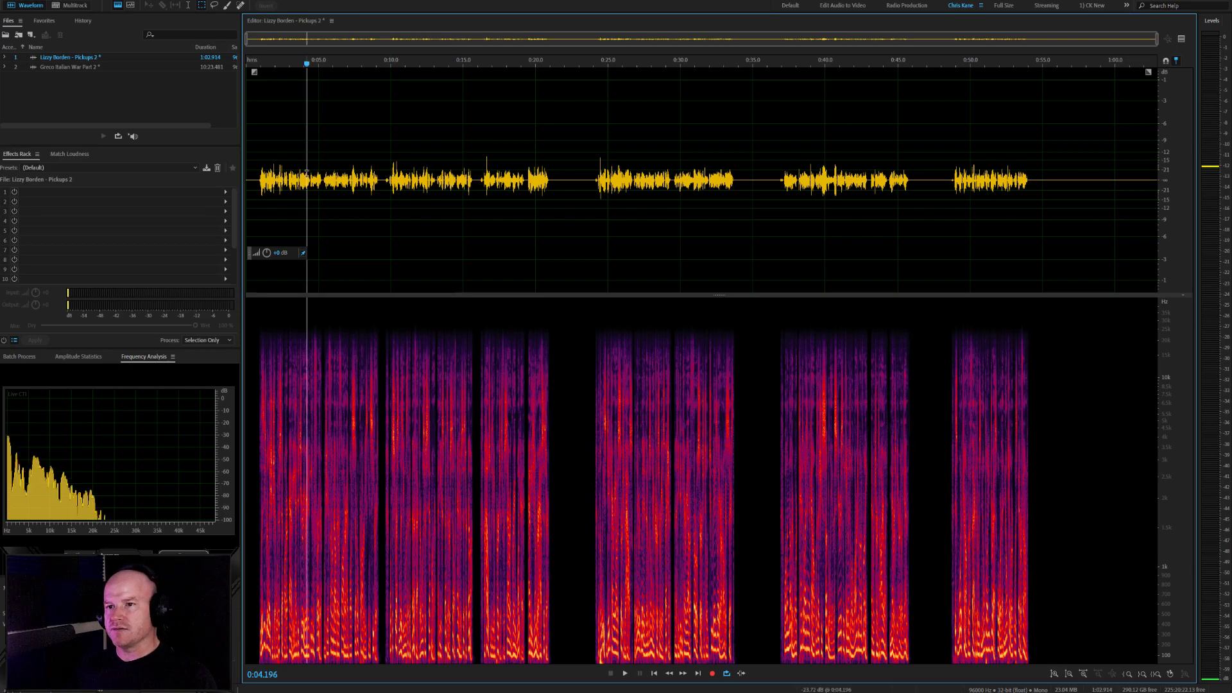
scroll(480, 200, up, 4)
click(561, 196)
key(Home)
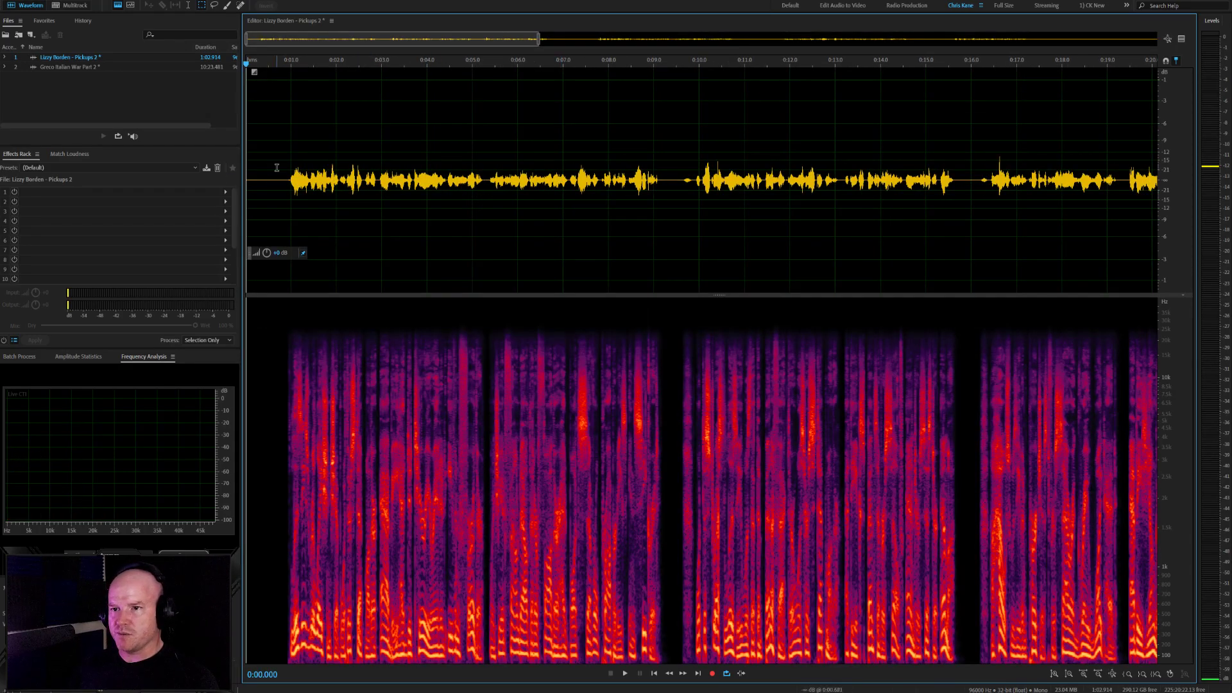
Try replacing the pause from about 0:21.1 to 0:23.9 with the copied room tone
scroll(584, 184, up, 5)
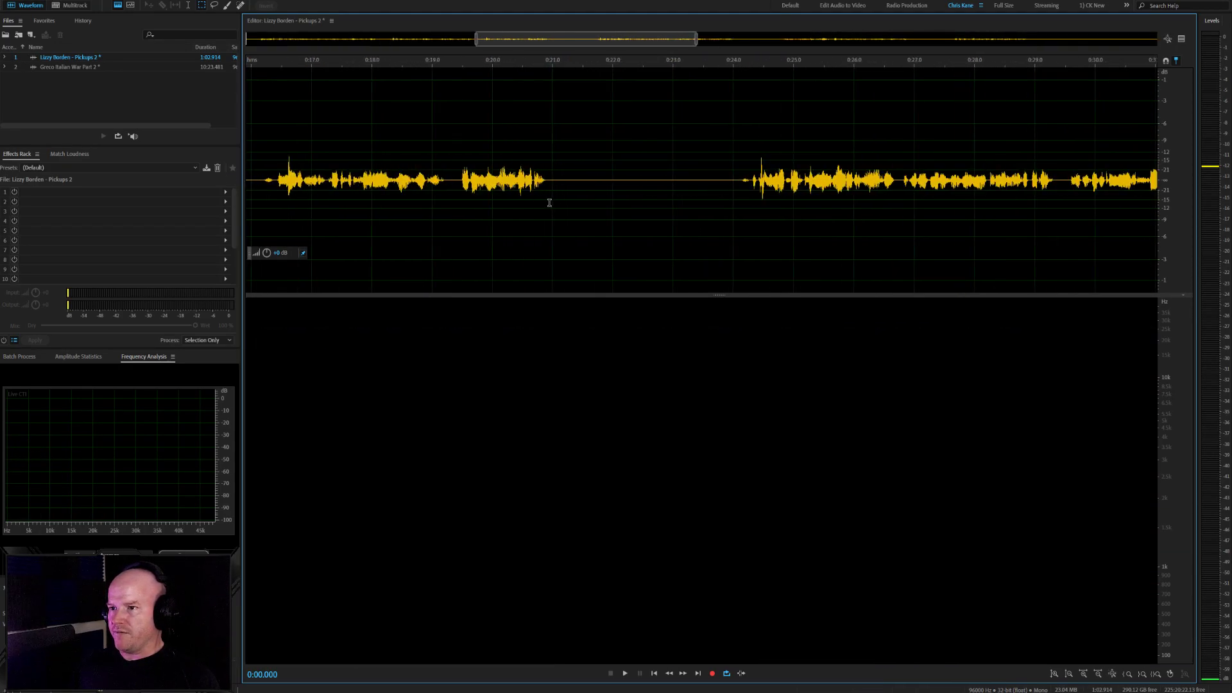
drag(573, 186, 964, 196)
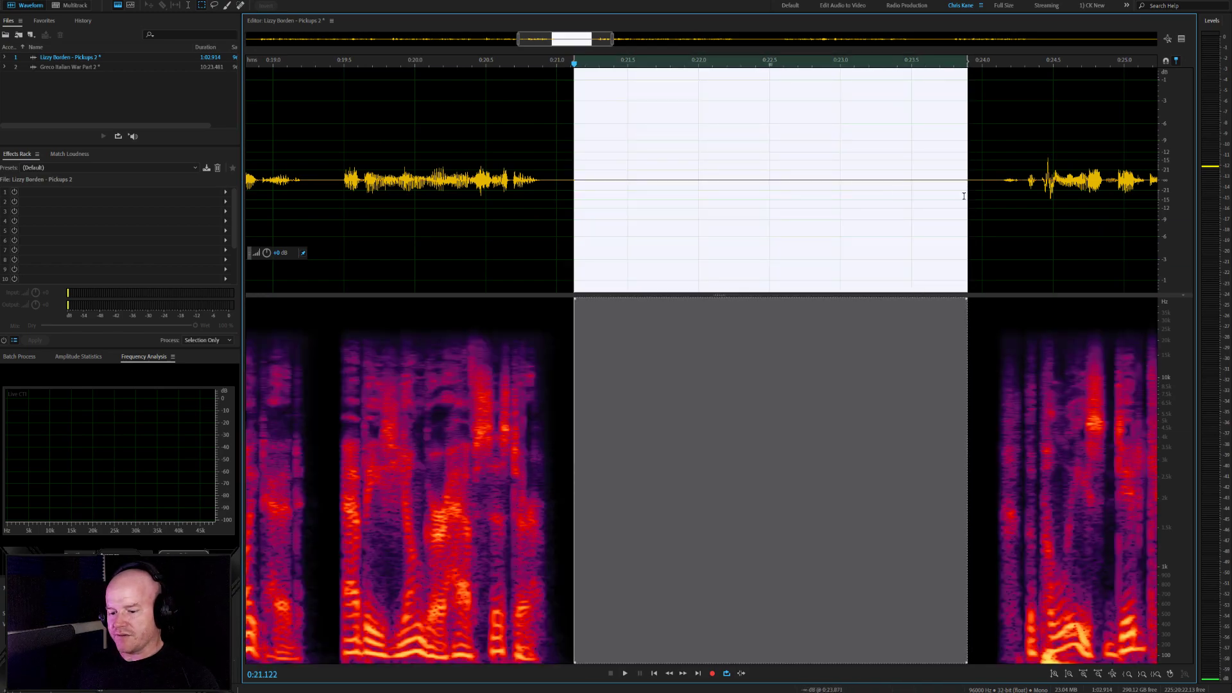
key(ctrl+v)
click(734, 174)
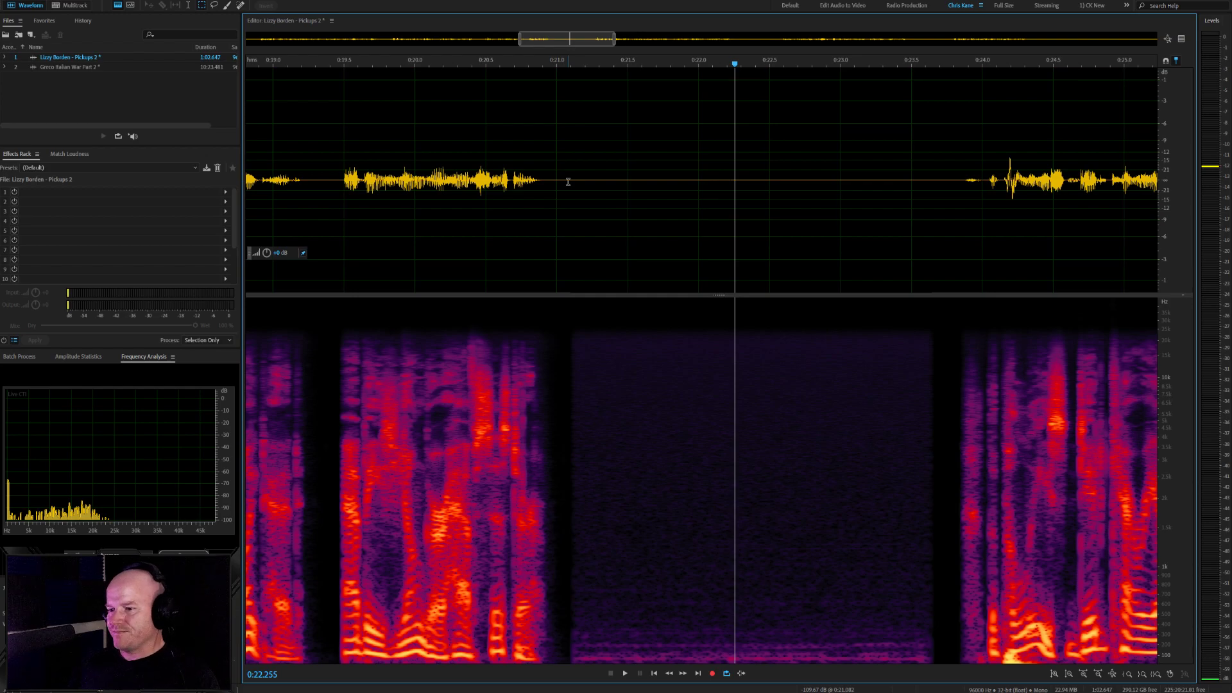
drag(563, 179, 662, 194)
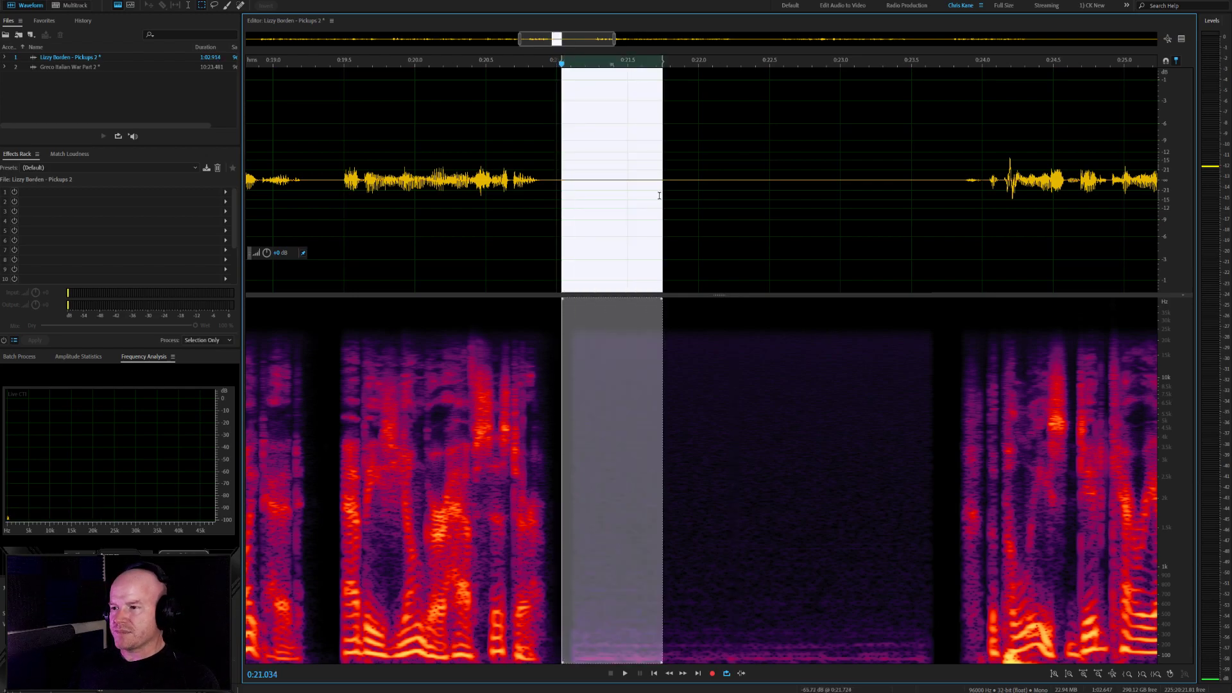
key(ctrl+z)
click(822, 191)
Shorten the silence before the first word by deleting about 0.44 s starting at 0:00.49
key(Home)
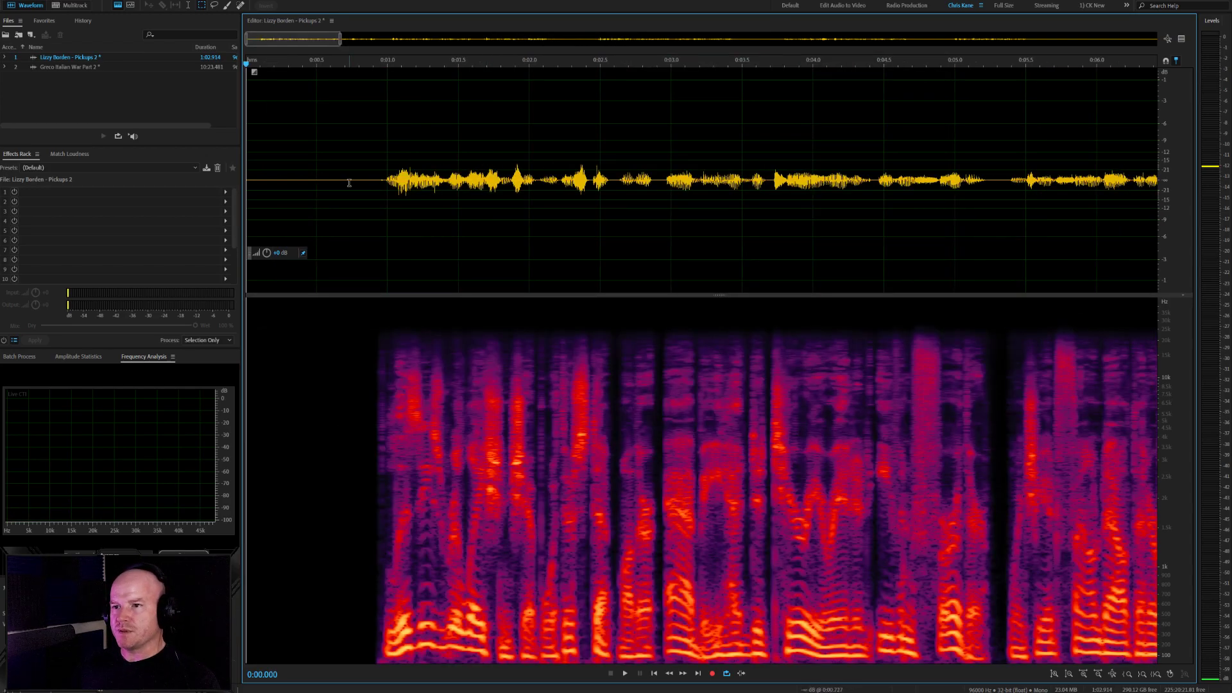
drag(376, 180, 314, 191)
key(Delete)
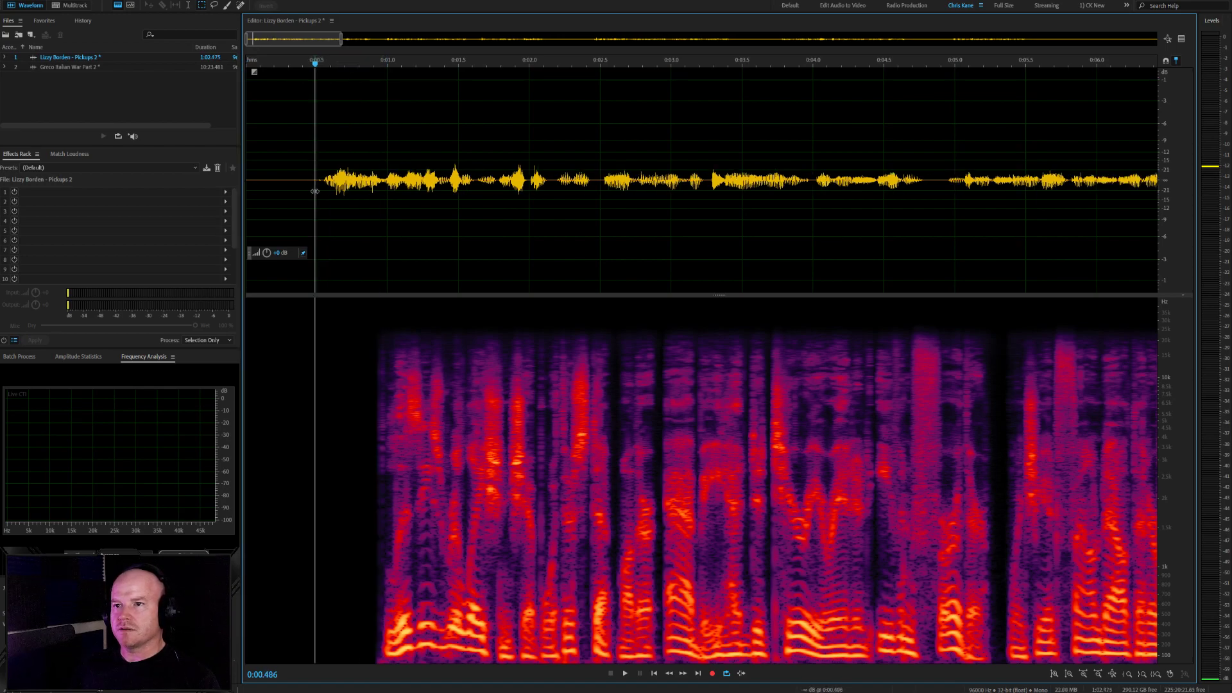
key(Home)
click(322, 179)
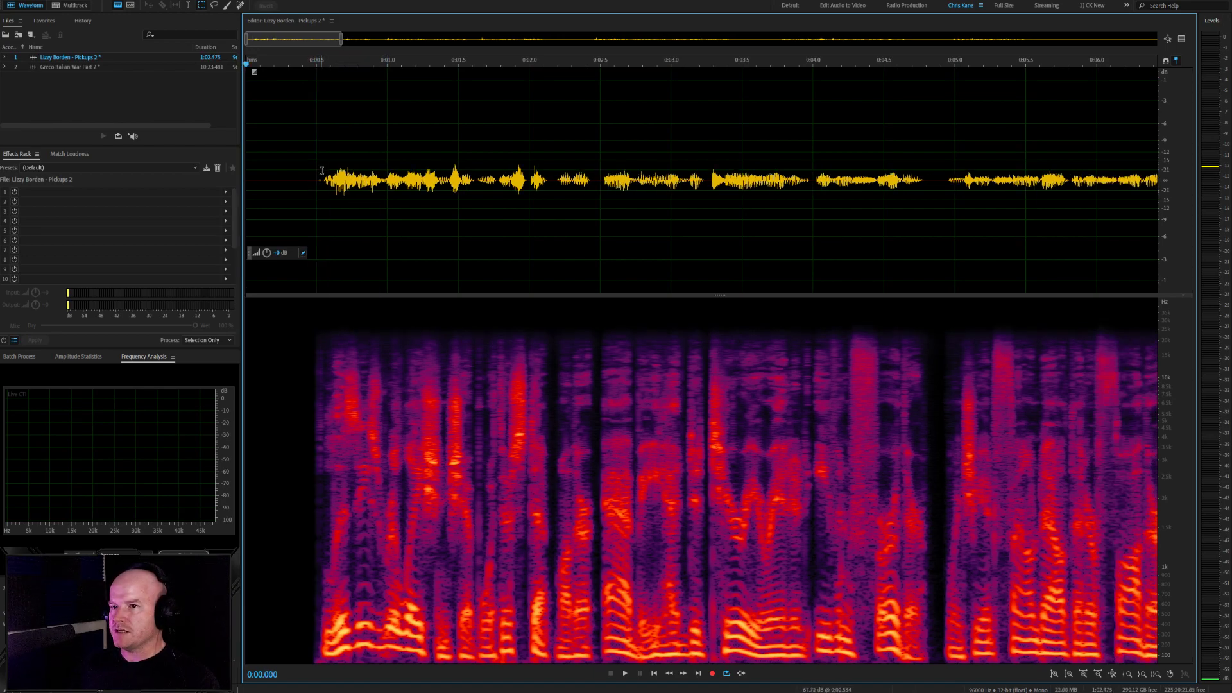
Soften the faint noise just before the first word, from about 0:00.50 to 0:00.55, and play back the opening
scroll(281, 191, up, 3)
click(338, 173)
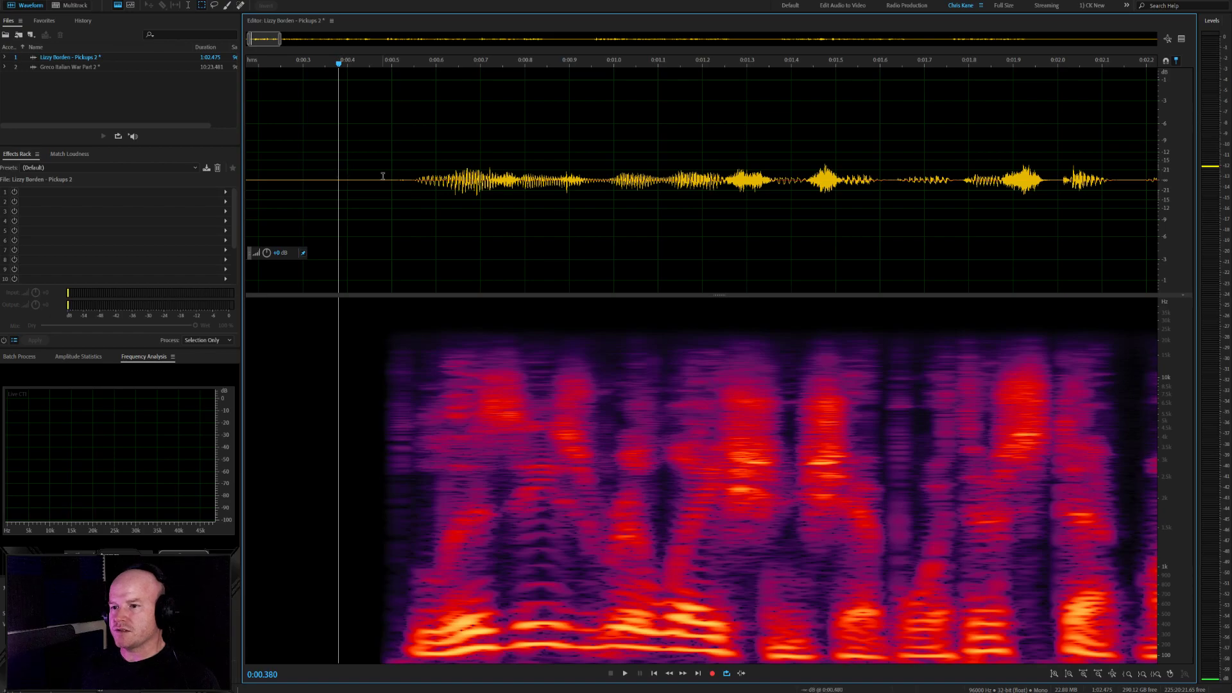
drag(415, 187, 391, 187)
key(ctrl+u)
click(343, 189)
key(space)
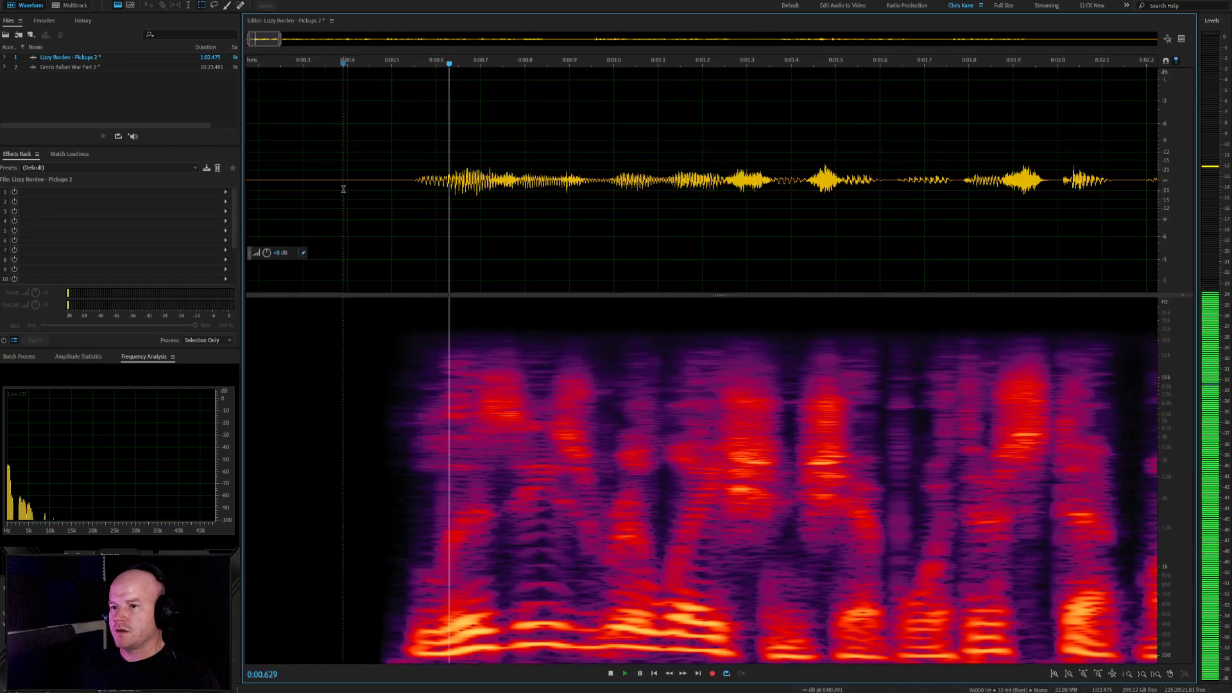
Apply the RX 7 De-plosive effect to the entire recording
scroll(504, 200, down, 5)
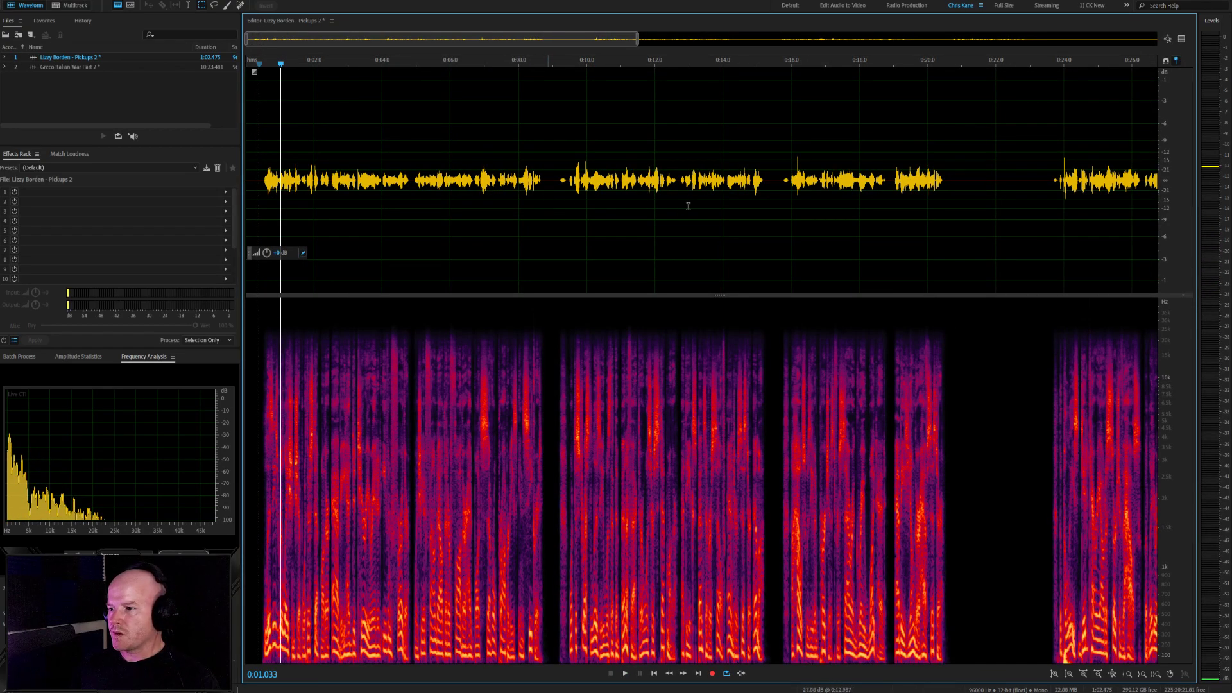
scroll(682, 219, down, 2)
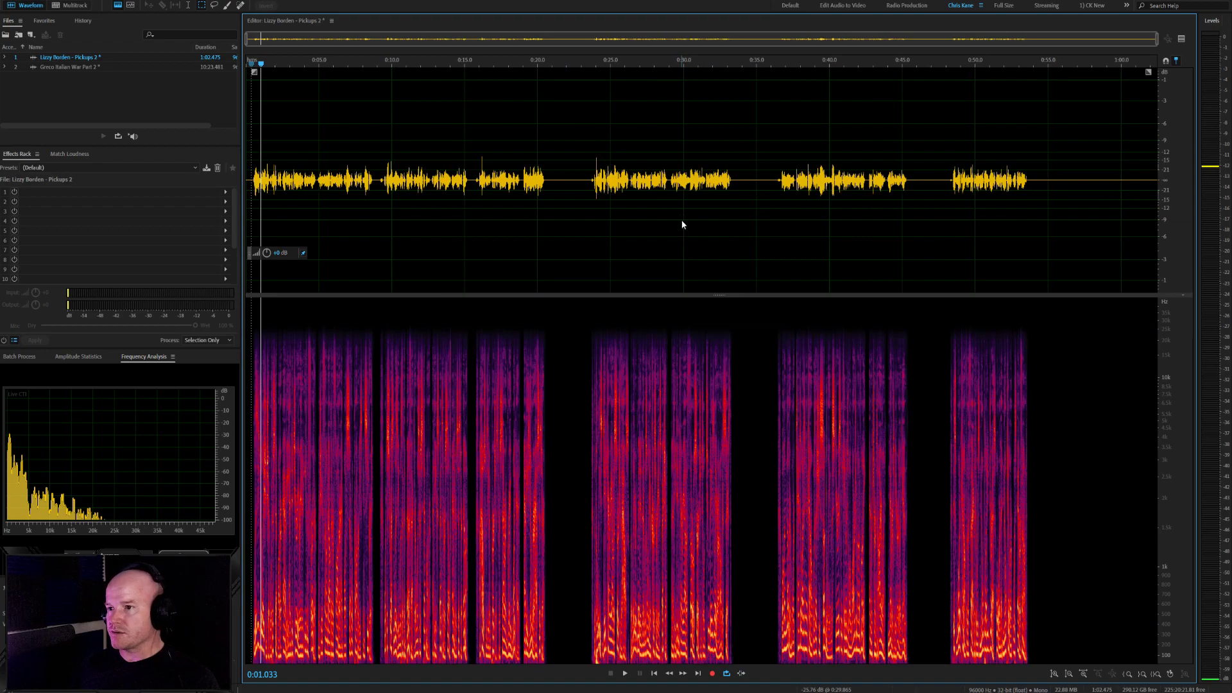
key(ctrl+a)
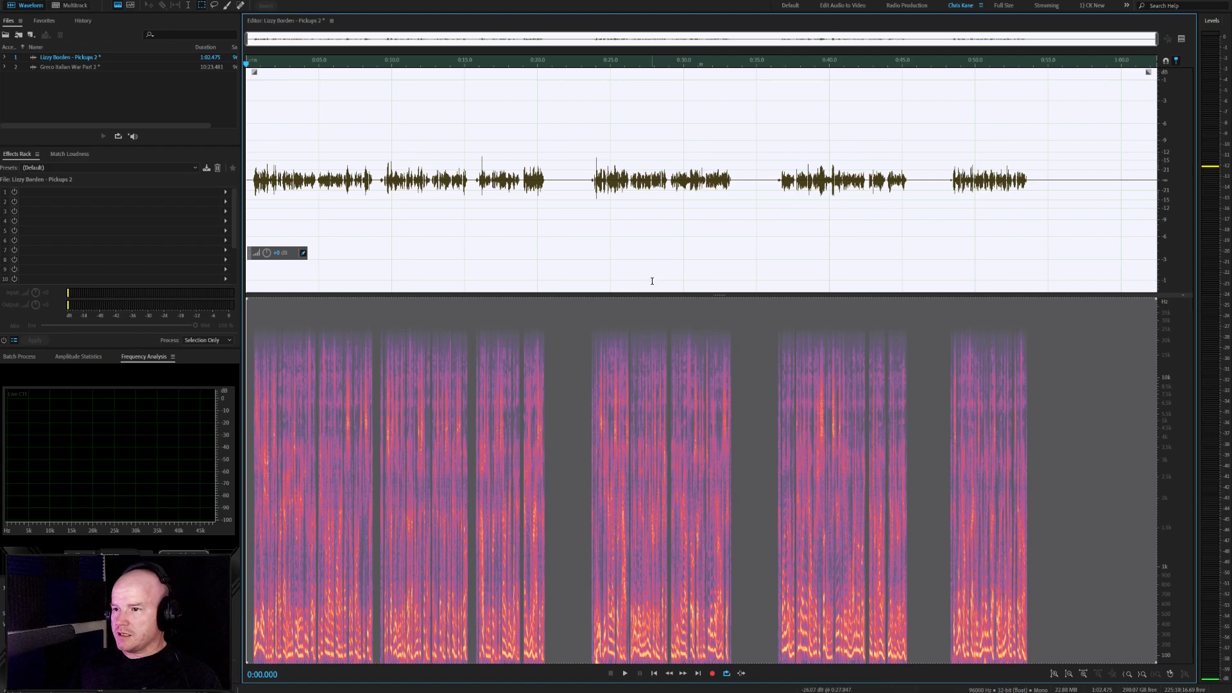
key(F1)
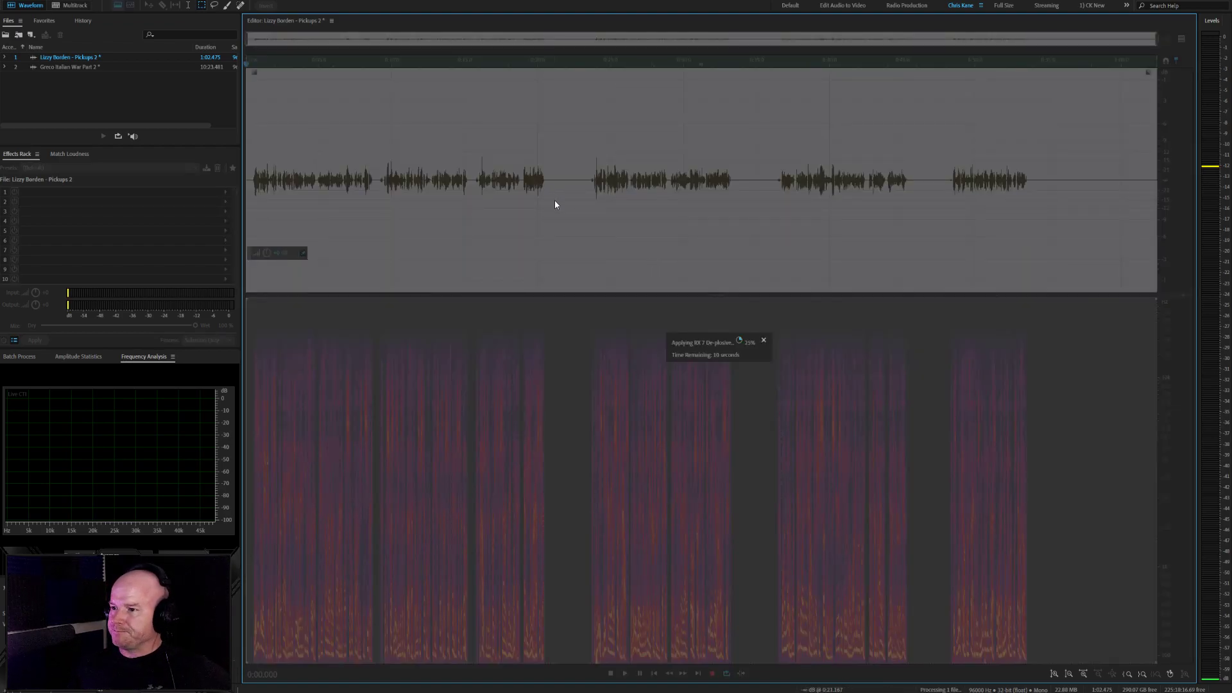
click(763, 341)
Examine the frequencies below about 100 Hz around the phrase starting near 0:24, and listen to its opening for remaining plosives
scroll(1169, 620, up, 5)
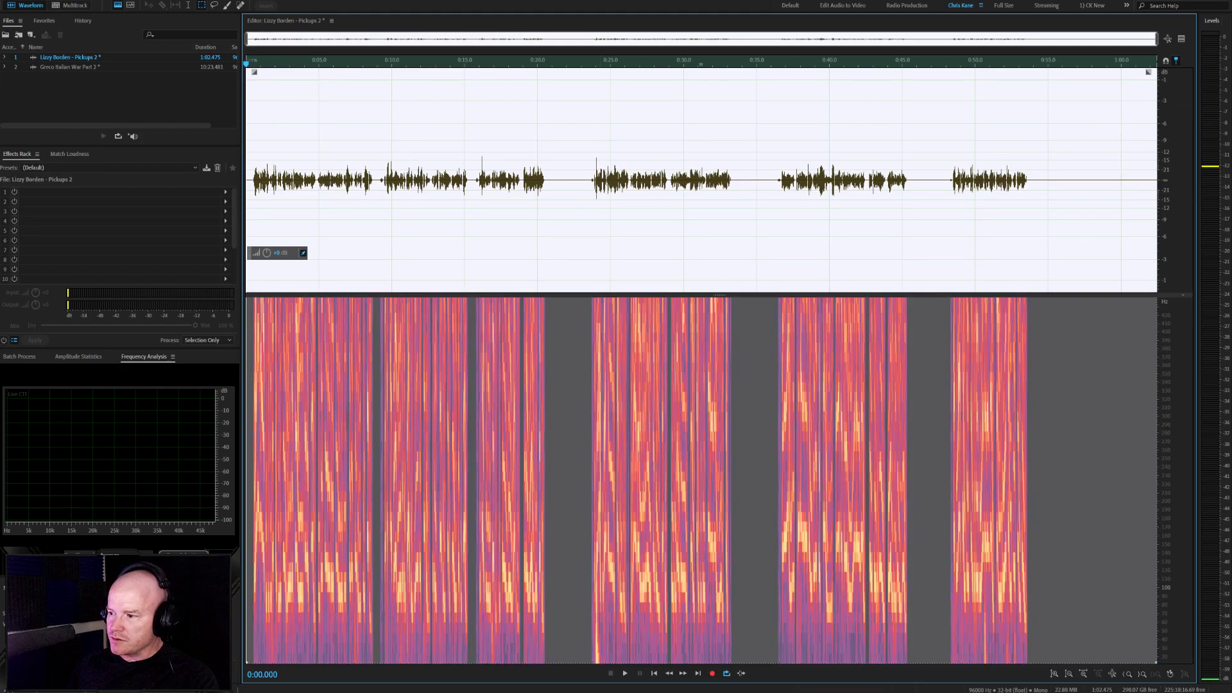
scroll(590, 635, up, 8)
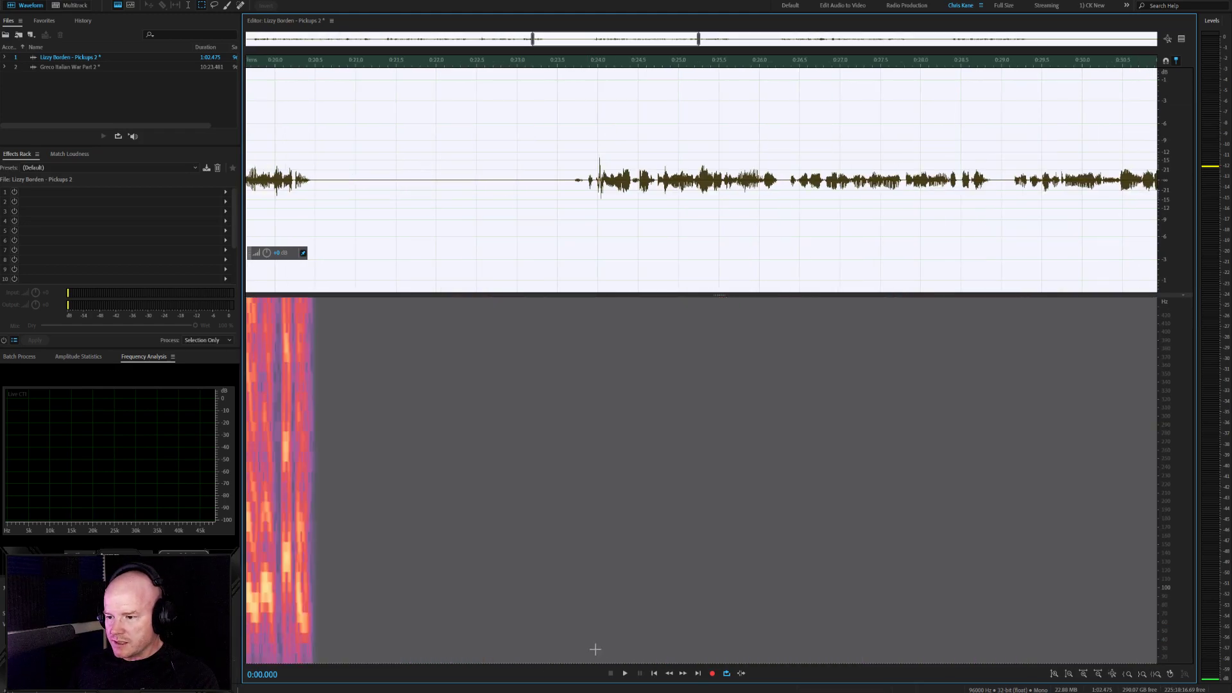
drag(539, 591, 666, 663)
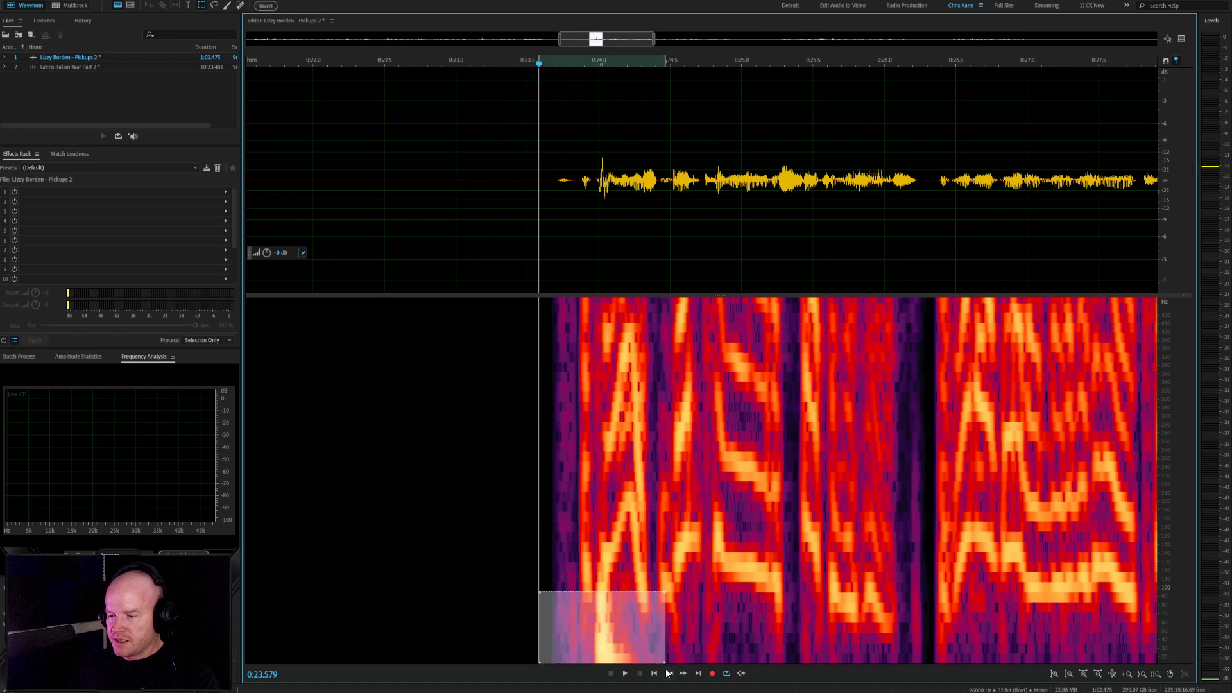
scroll(649, 546, down, 4)
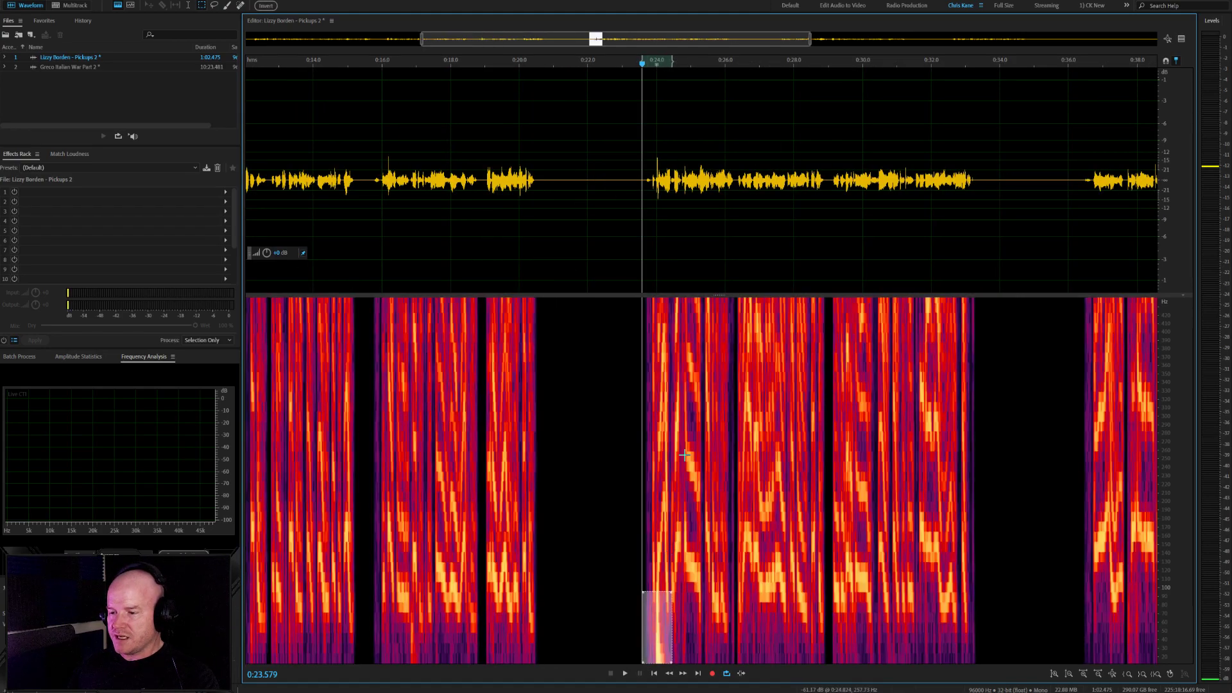
click(626, 173)
key(space)
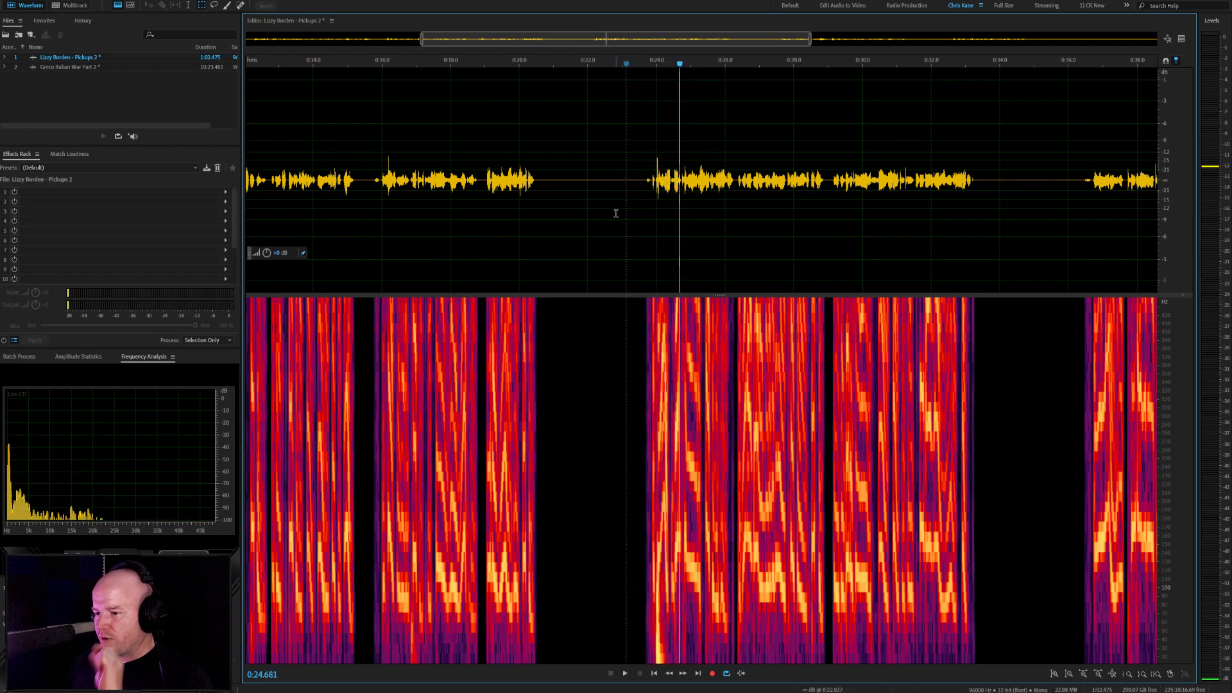
click(637, 182)
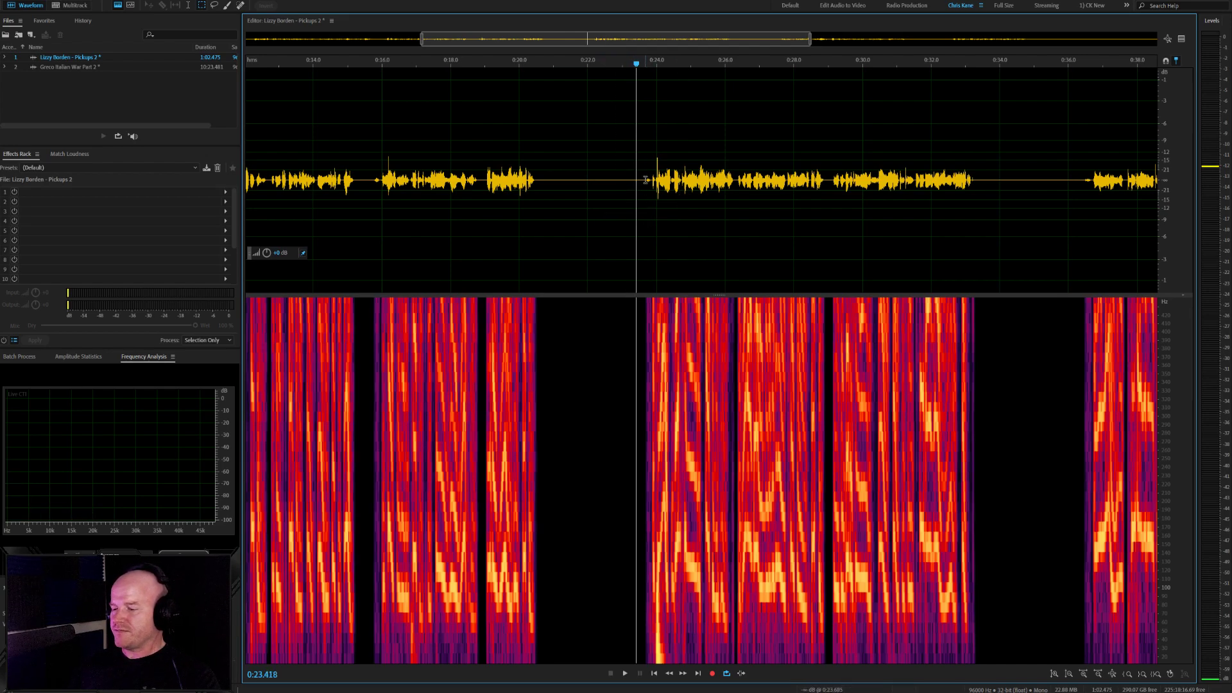
click(643, 181)
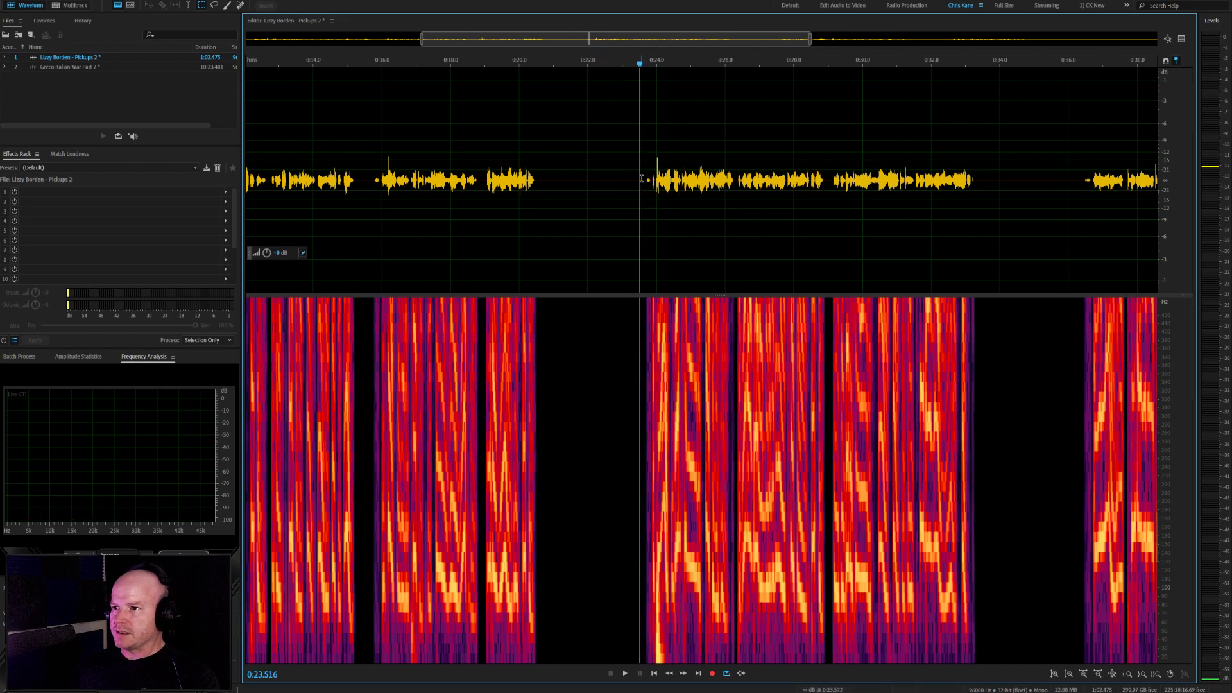
key(space)
key(space)
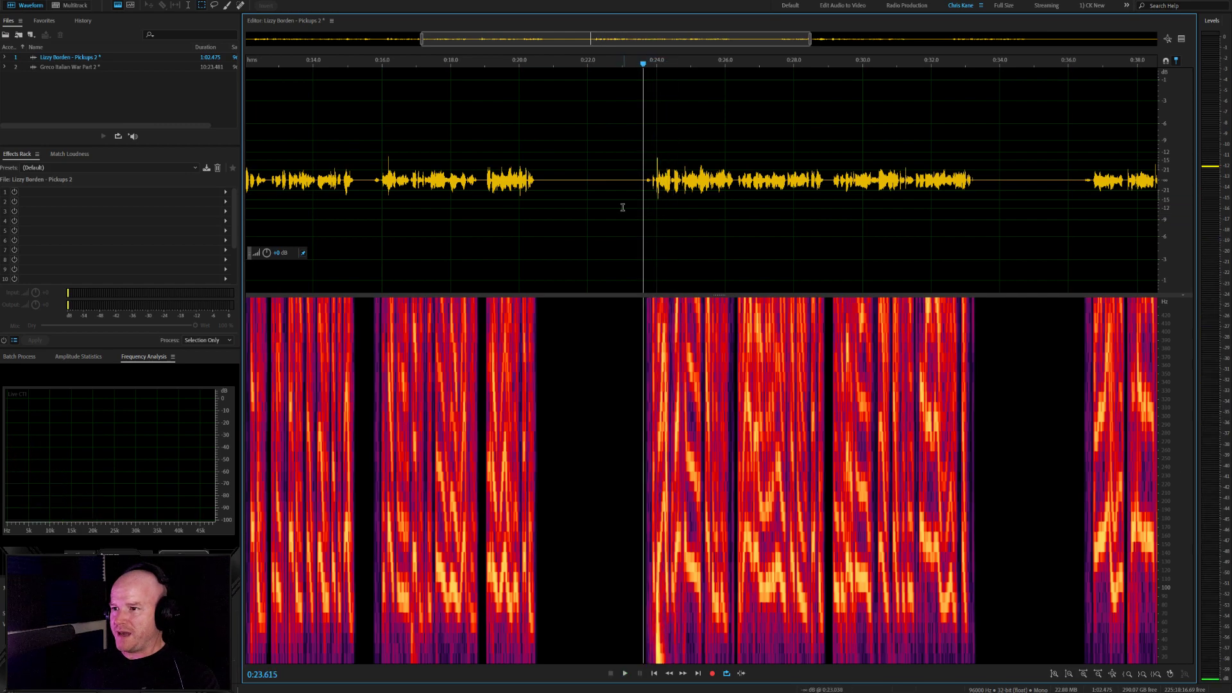
click(624, 187)
Filter the low-frequency rumble and the plosive near 0:24 out of the entire recording, and play back the first two seconds
key(backslash)
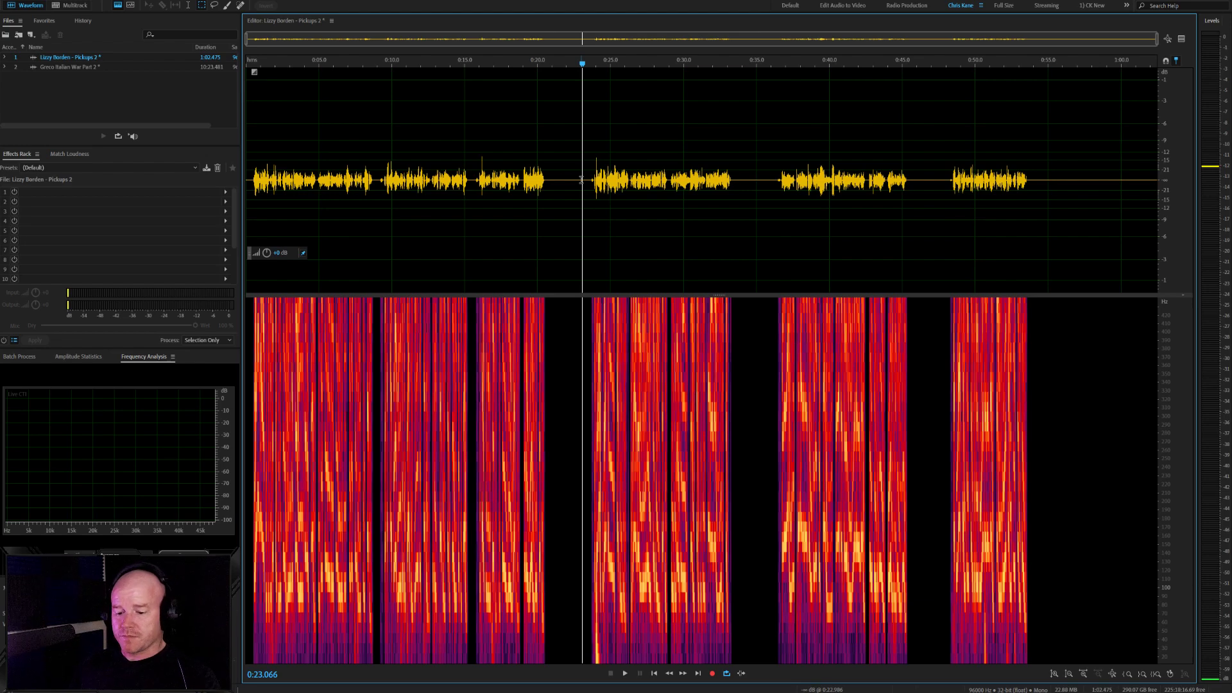
key(alt+1)
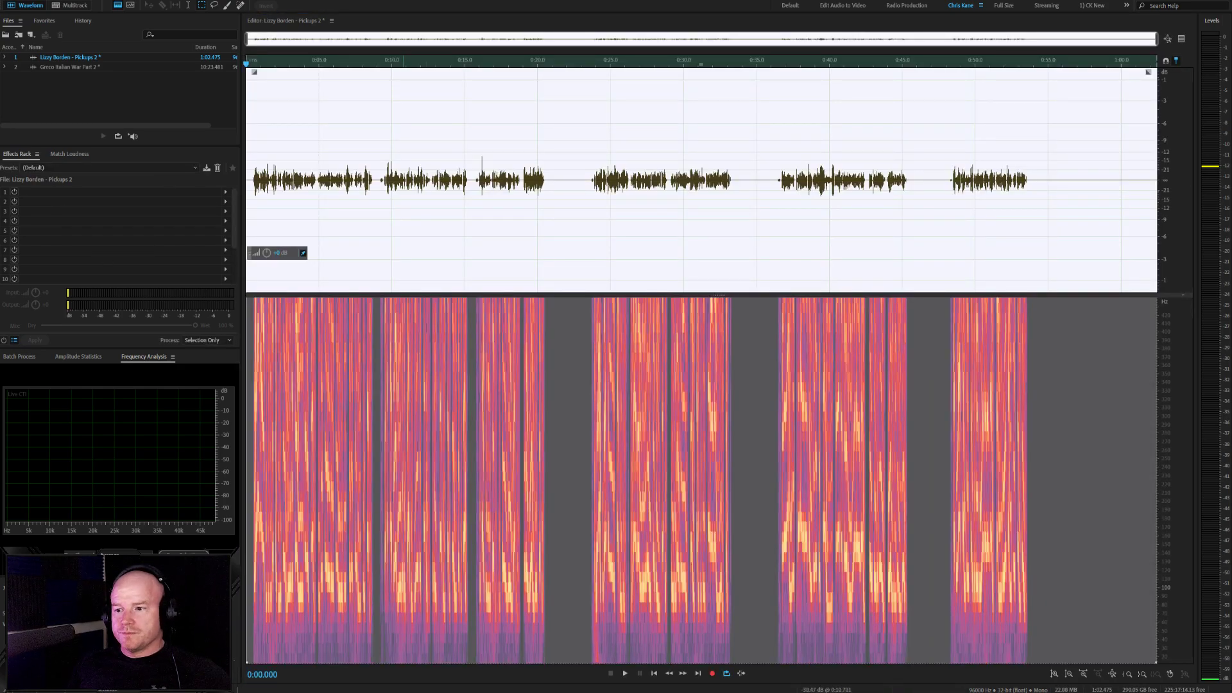
click(403, 180)
scroll(1160, 458, down, 10)
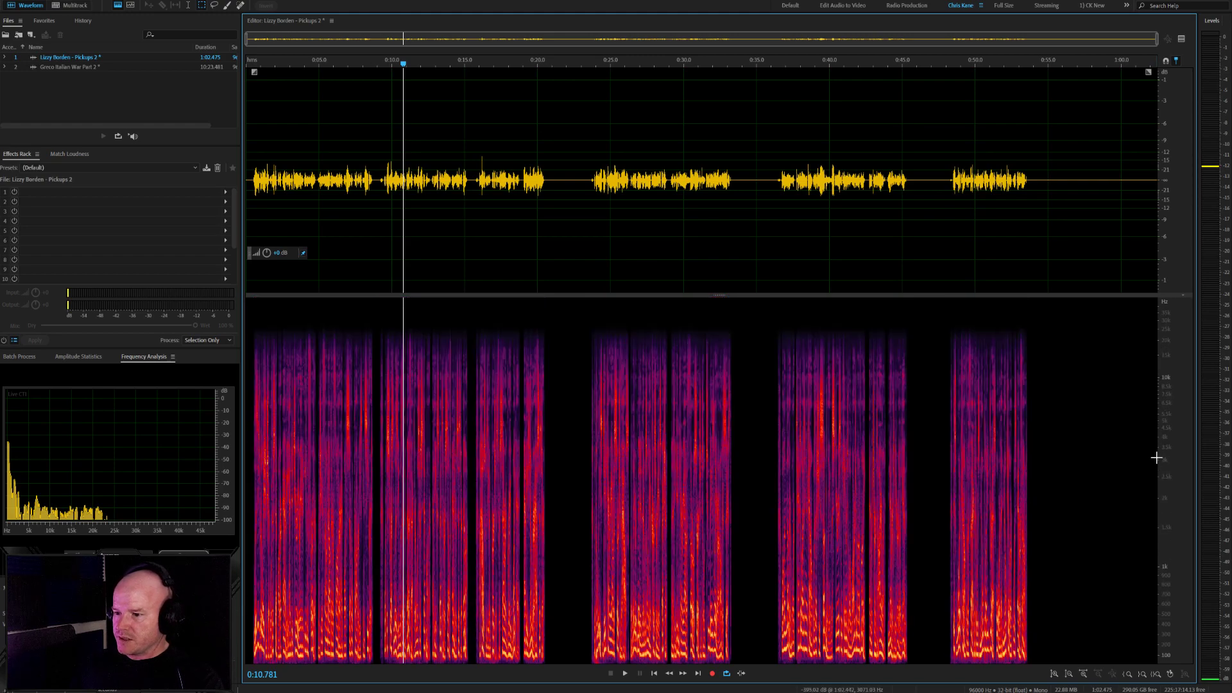
scroll(590, 624, up, 3)
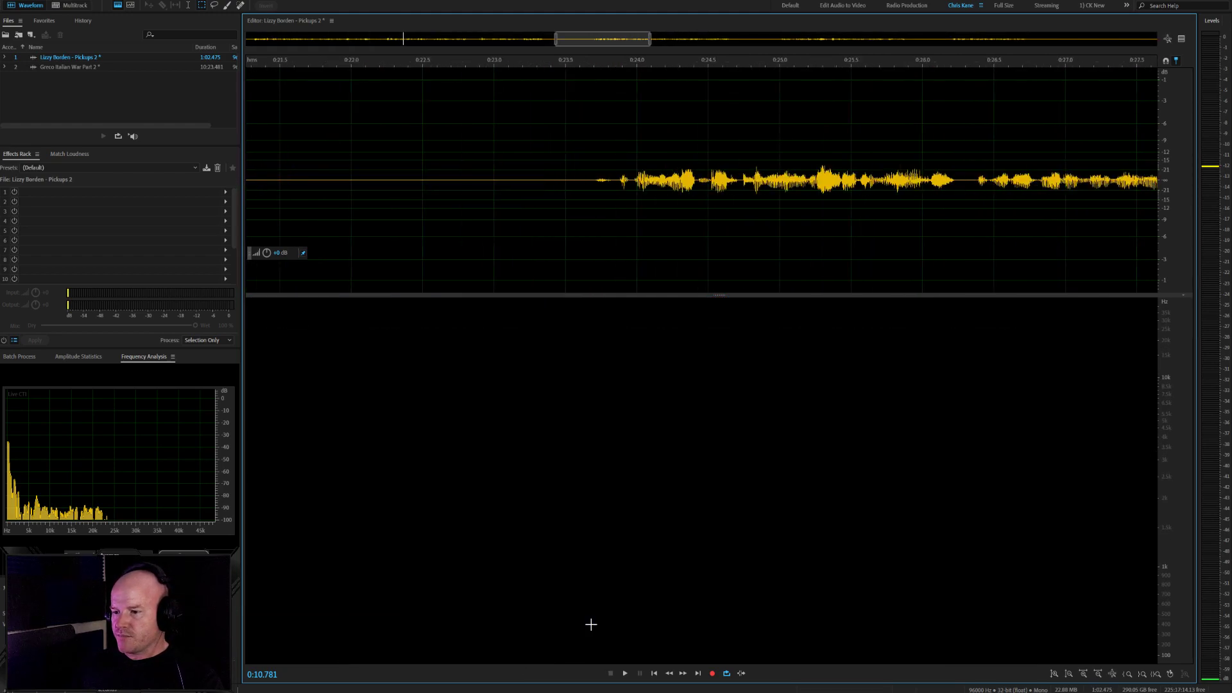
click(401, 172)
key(Home)
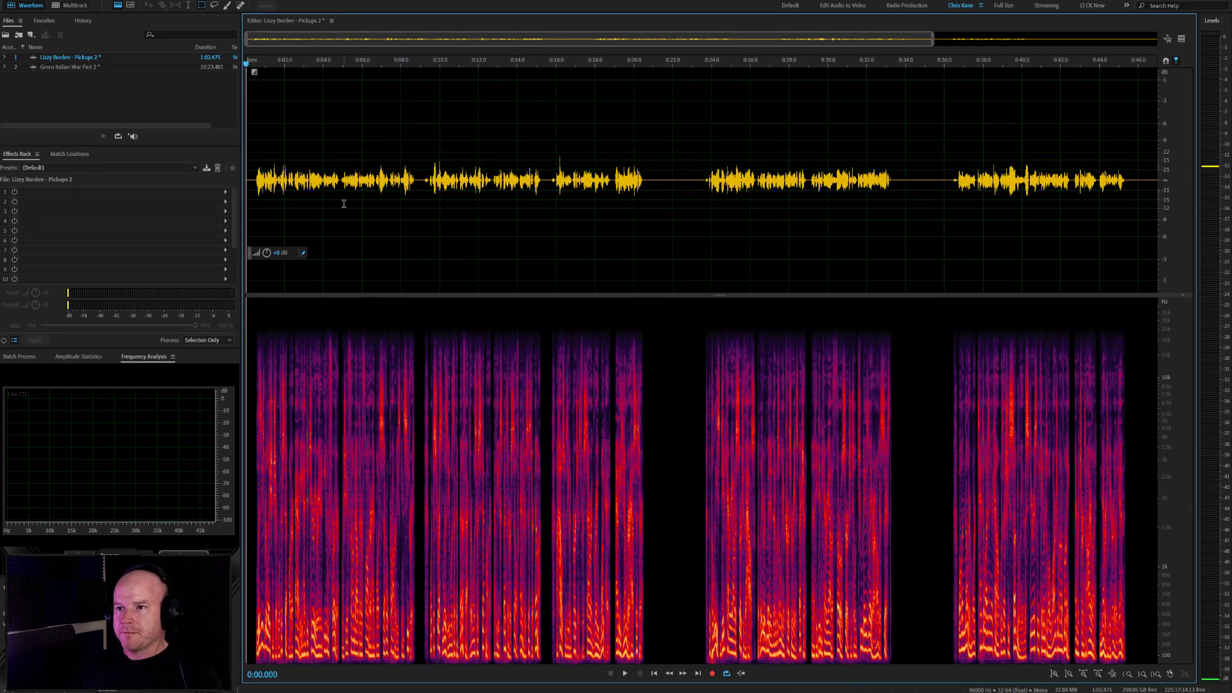
scroll(344, 204, up, 6)
key(Home)
key(space)
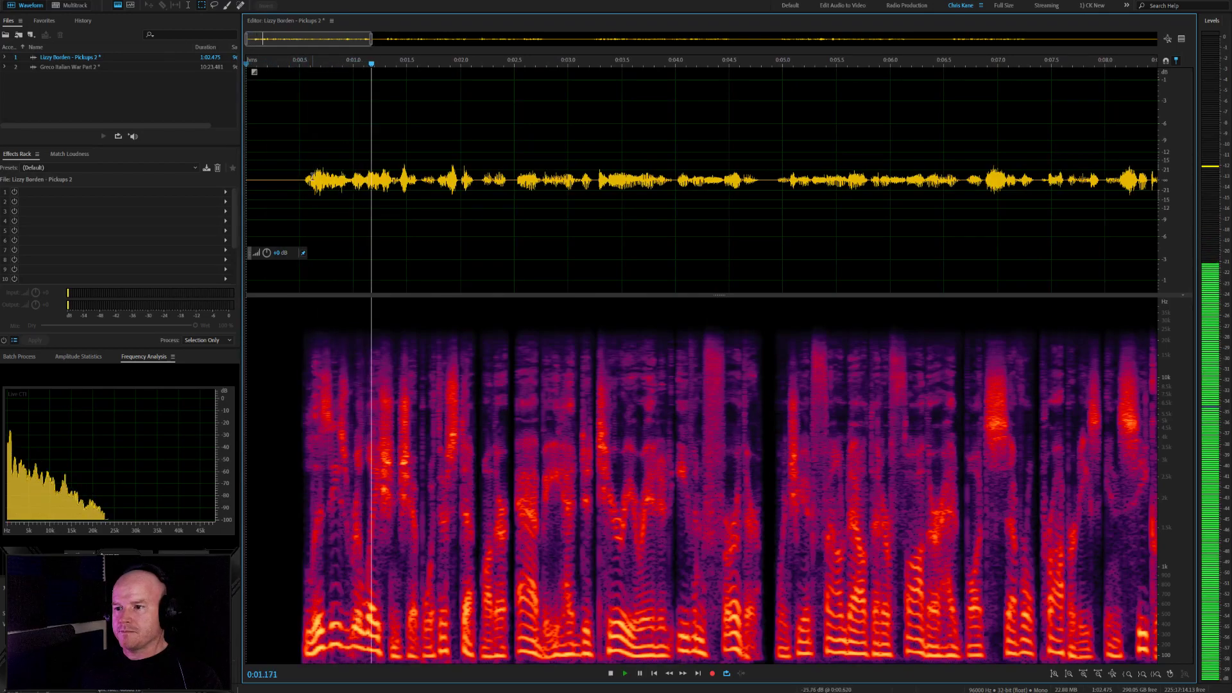
key(space)
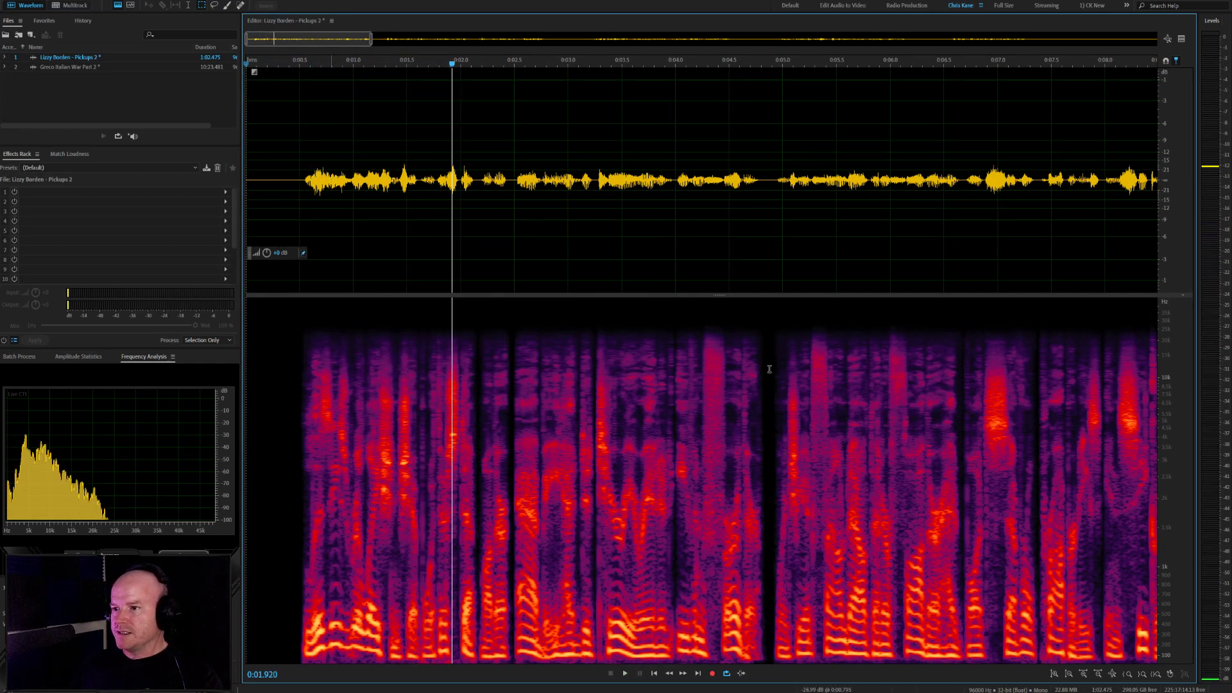
Apply a further clean-up effect to the entire recording and play back the opening from about 0:00.5
key(ctrl+r)
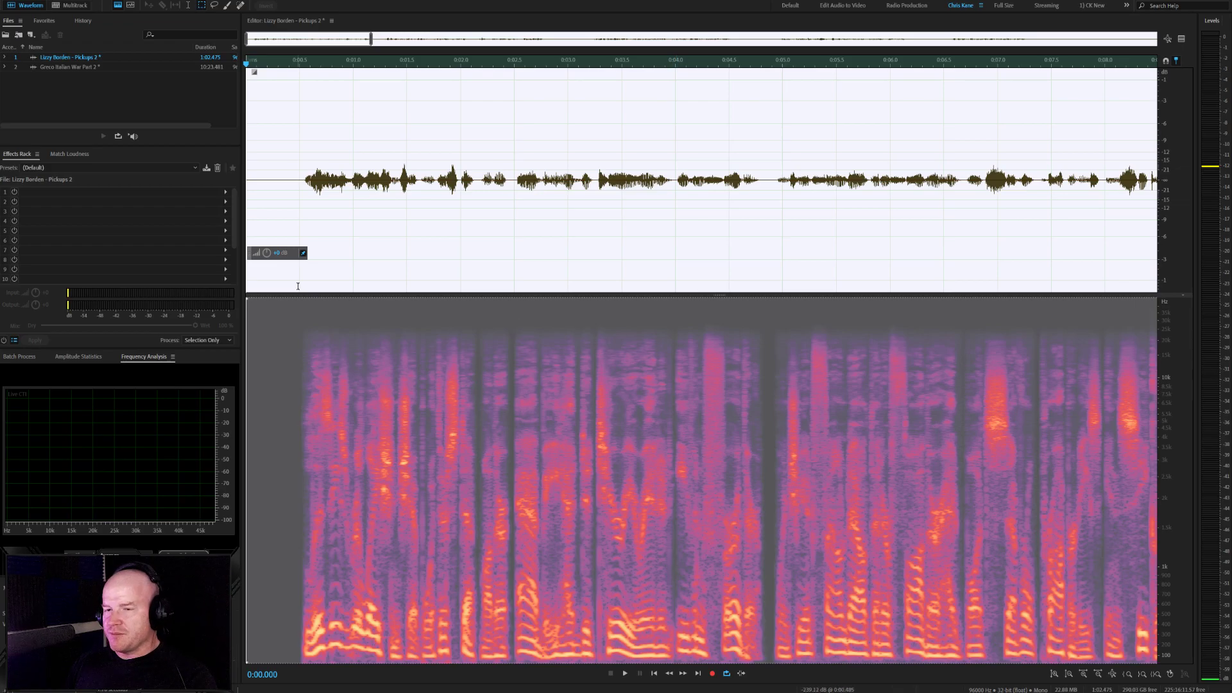
click(299, 177)
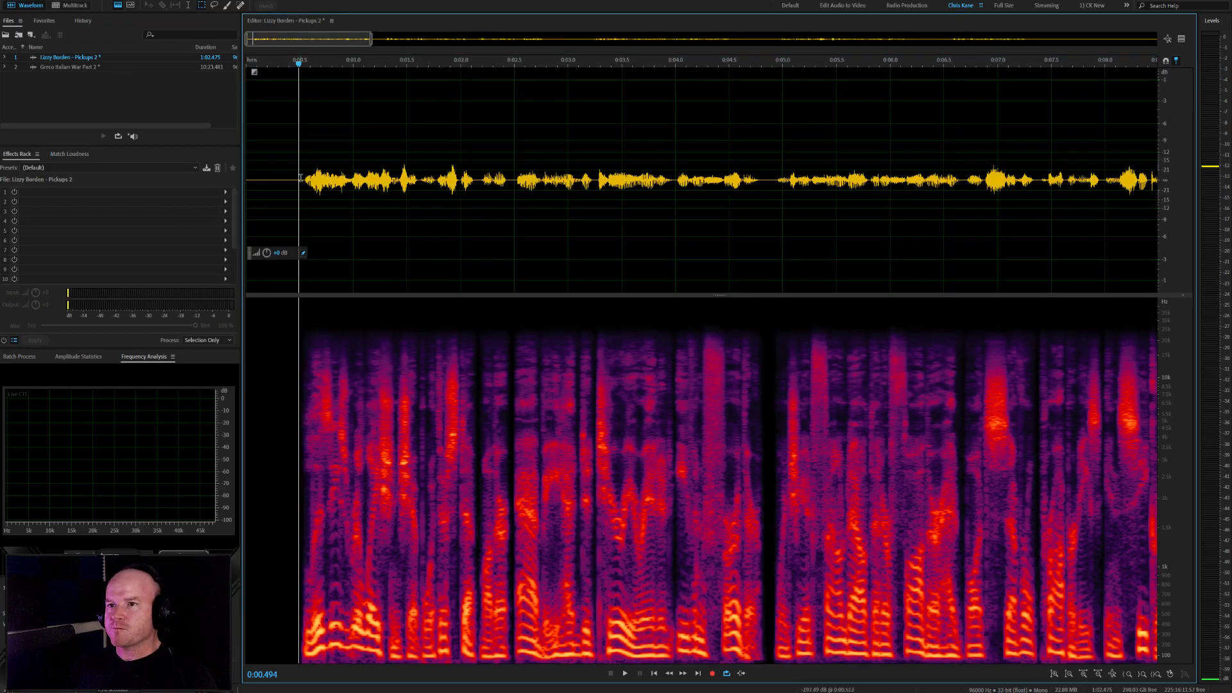
scroll(301, 177, up, 2)
key(space)
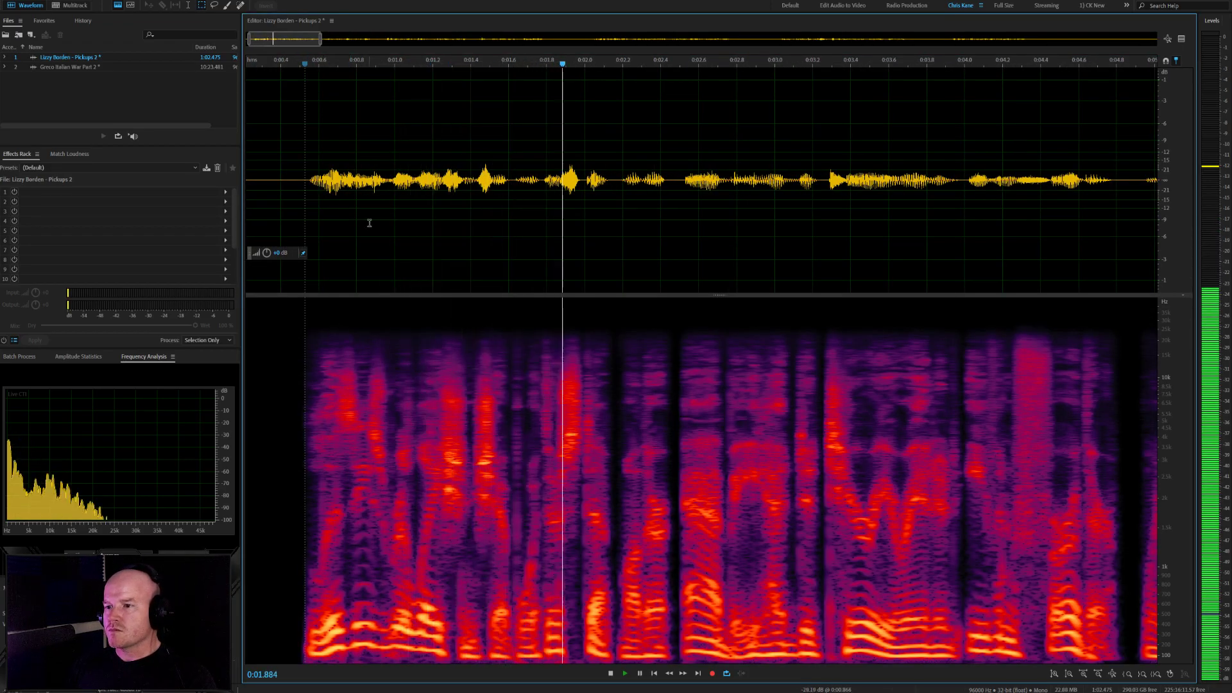
key(space)
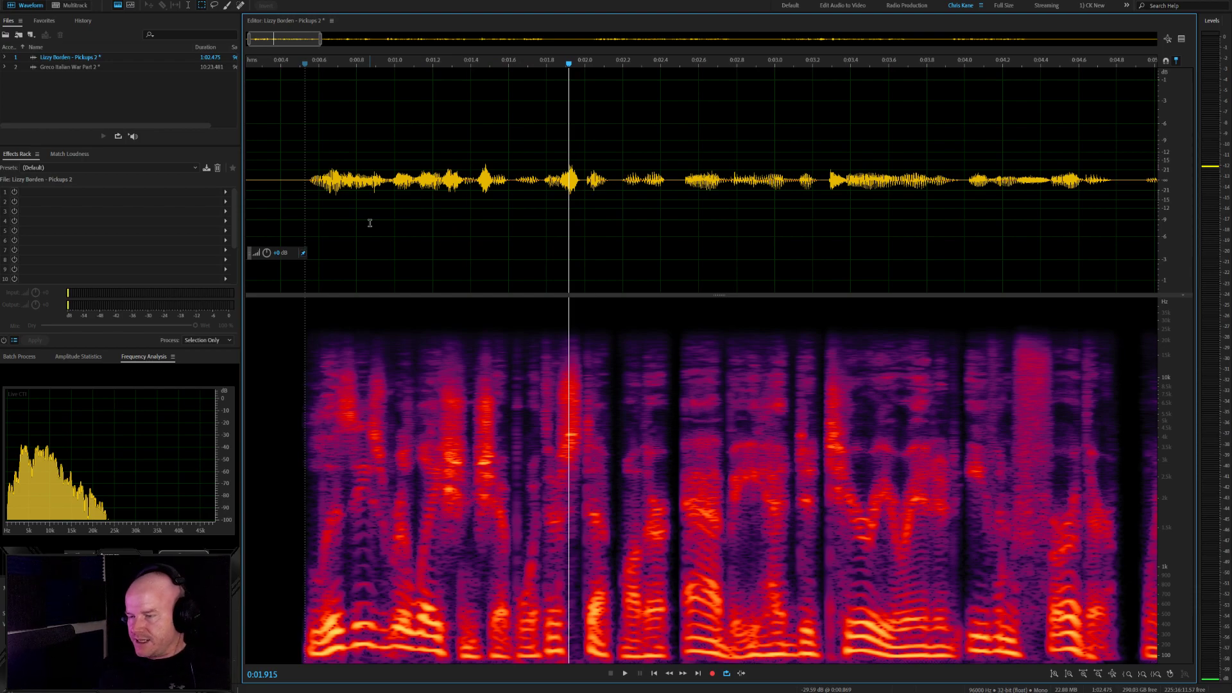
Raise the level of the entire recording so that its peaks reach about -3 dB
key(ctrl+r)
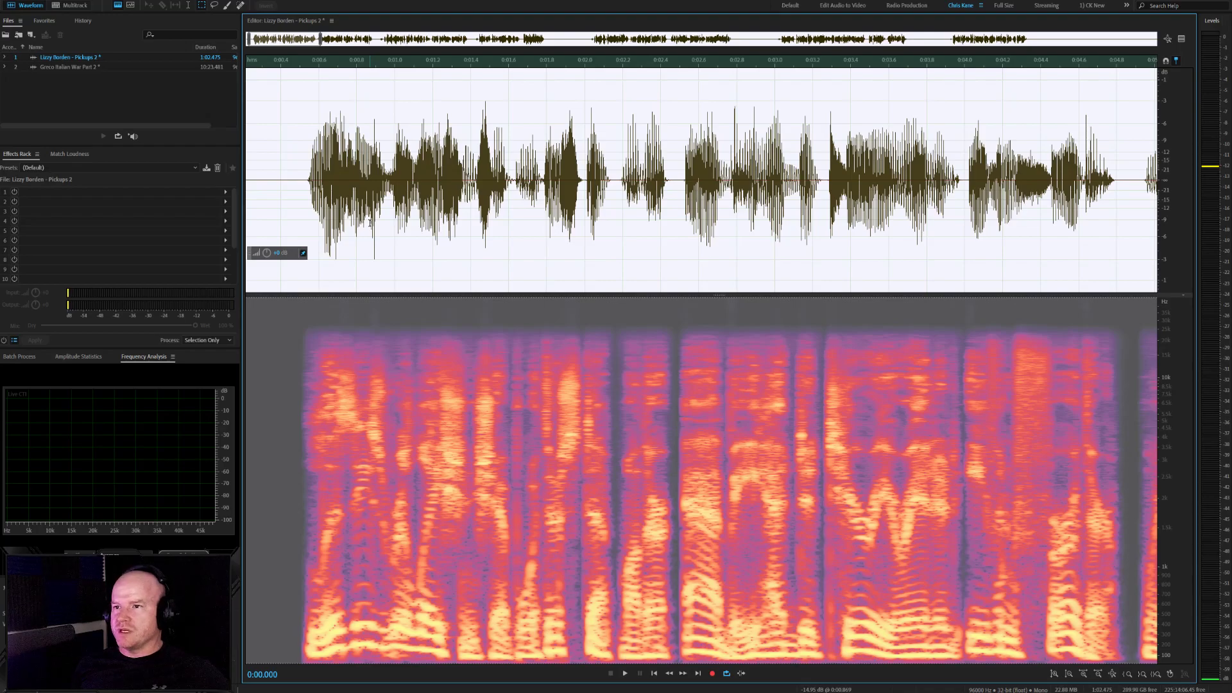
scroll(370, 222, down, 5)
click(596, 207)
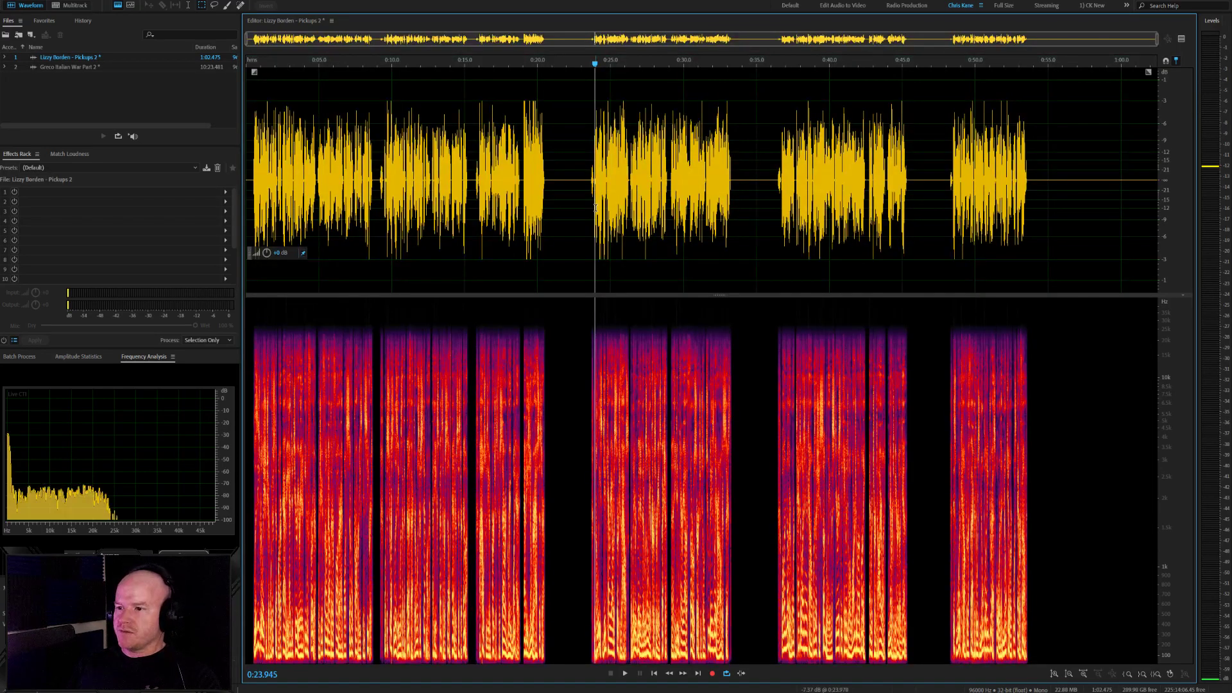
click(584, 172)
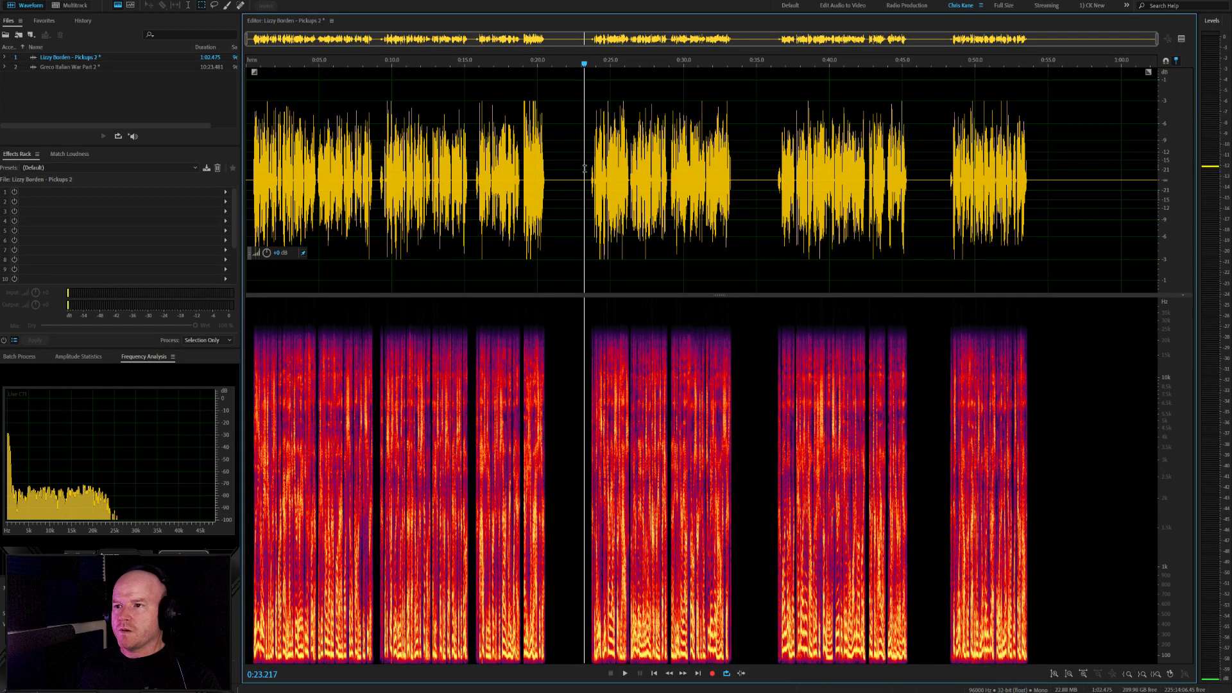
click(249, 180)
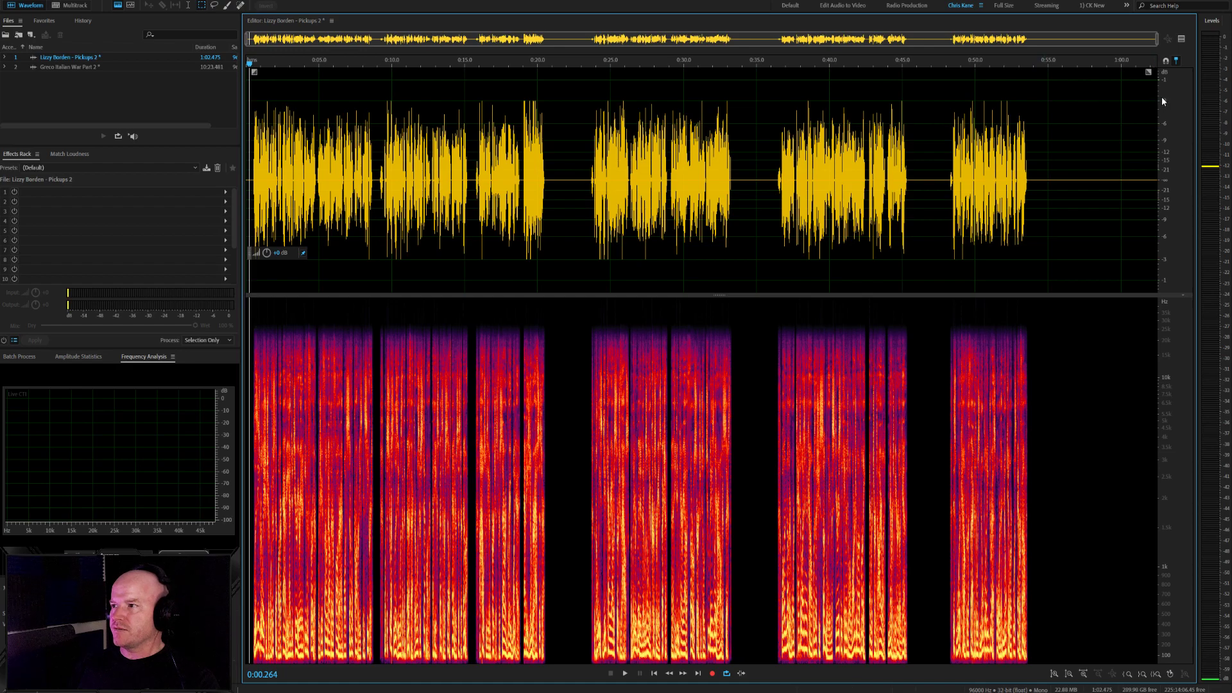
click(317, 170)
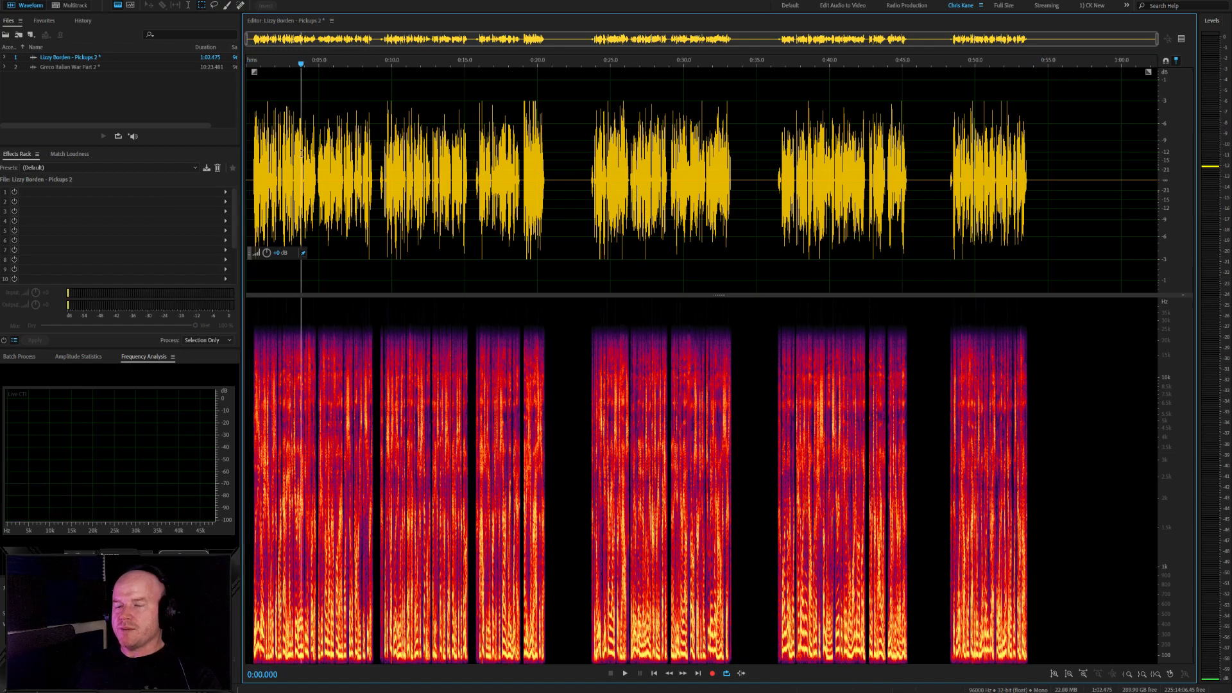
Listen through the opening words and auto-heal the short glitch from about 0:01.06 to 0:01.08
scroll(317, 170, up, 5)
key(Home)
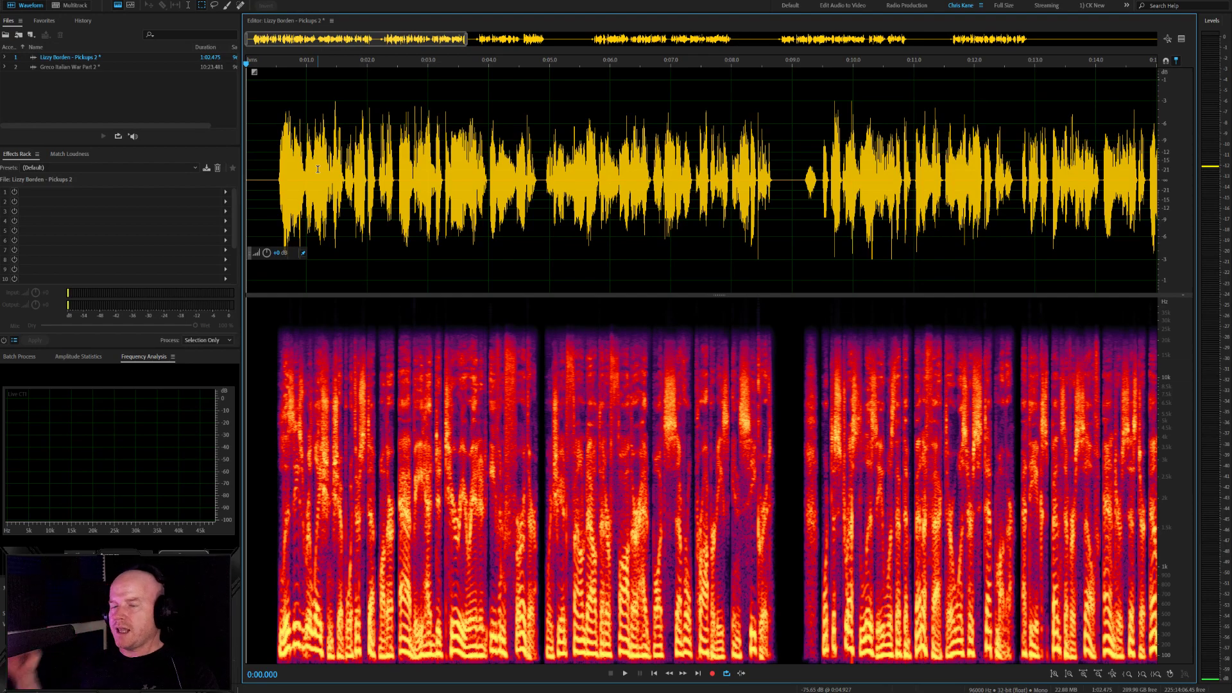
click(266, 172)
scroll(265, 172, up, 6)
click(322, 163)
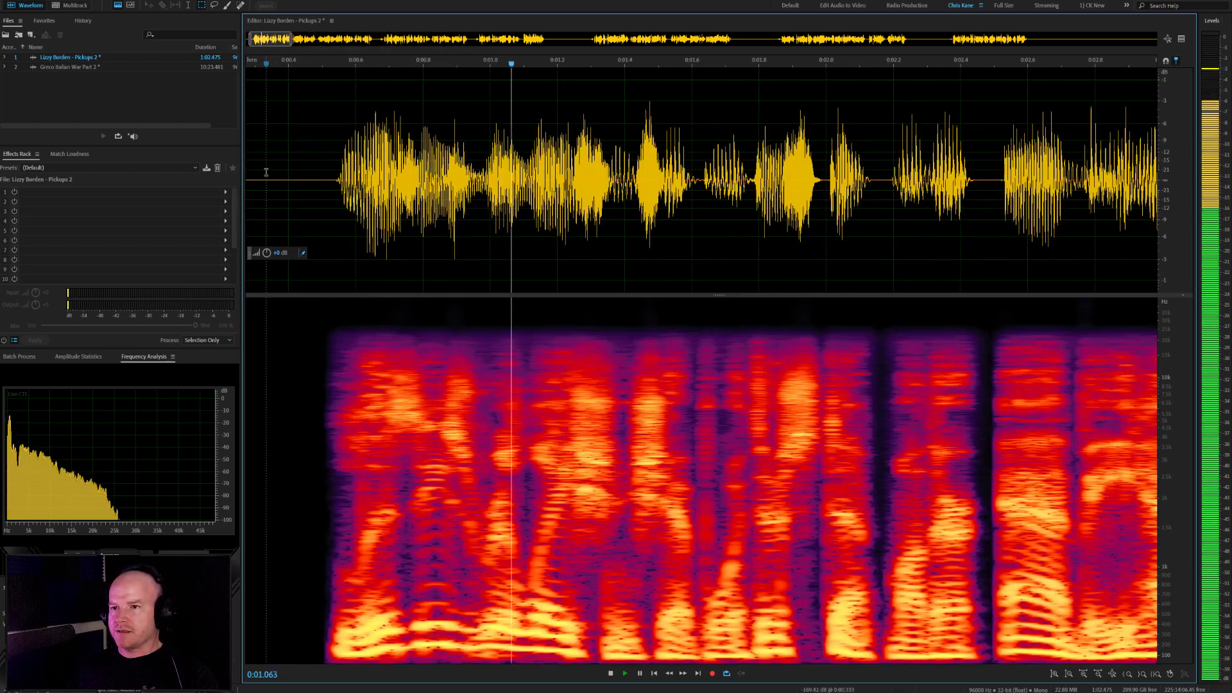
key(space)
click(423, 173)
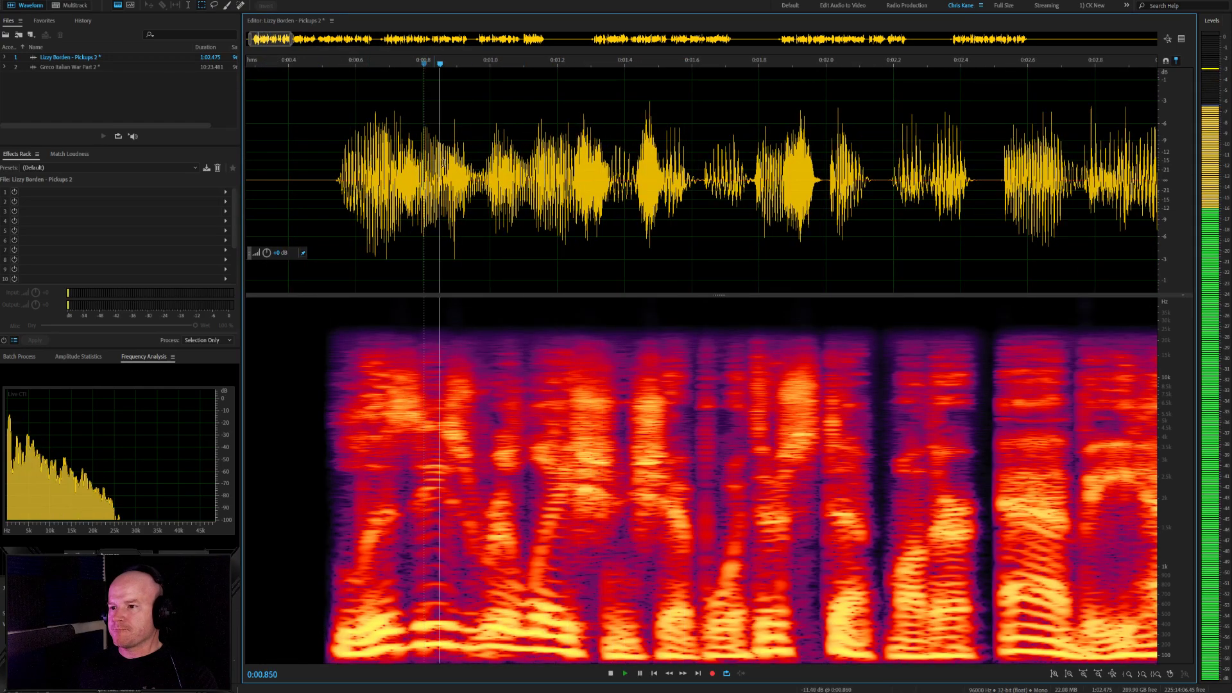
key(space)
scroll(508, 180, up, 2)
click(488, 159)
click(515, 163)
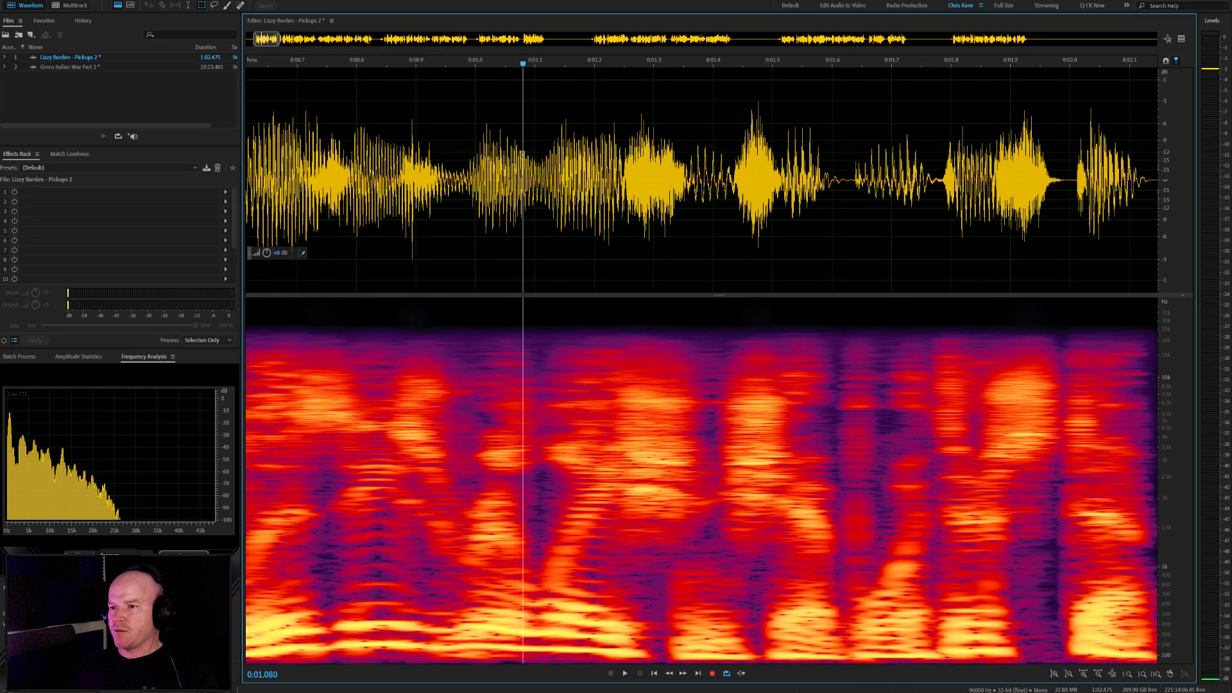
drag(523, 166, 509, 167)
key(ctrl+u)
Play back the healed passage from about 0:00.9 and listen on through the rest of the first sentence for other noises
click(407, 165)
key(space)
scroll(408, 166, down, 2)
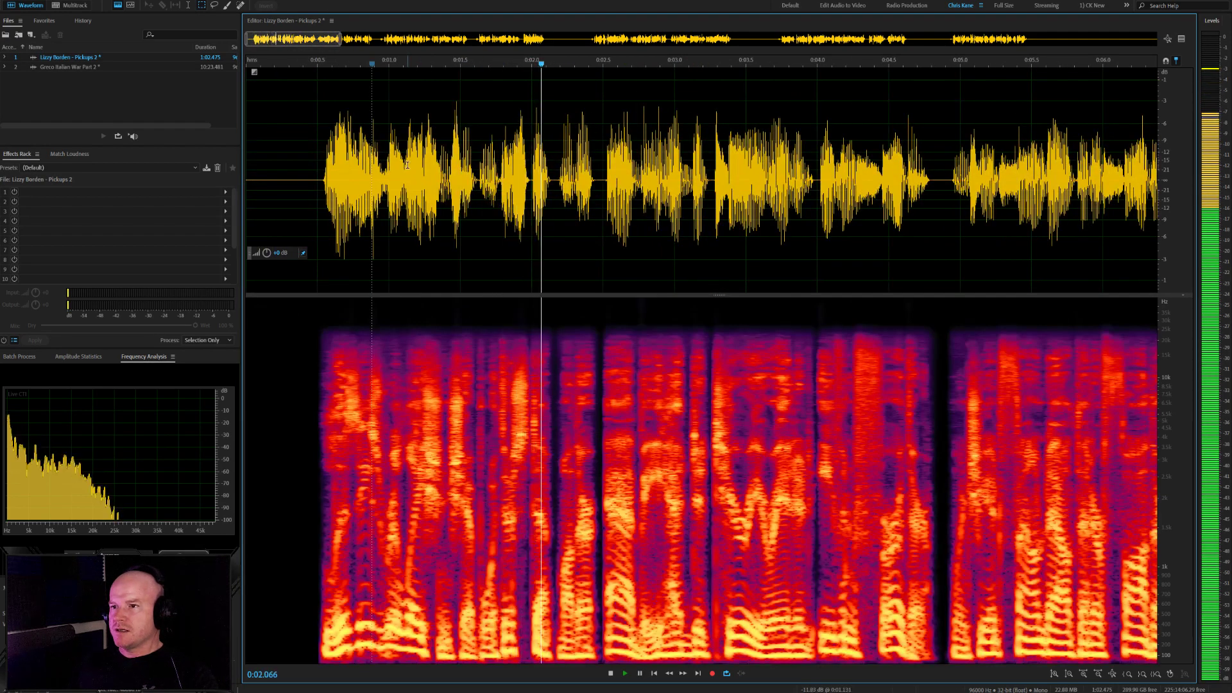
key(space)
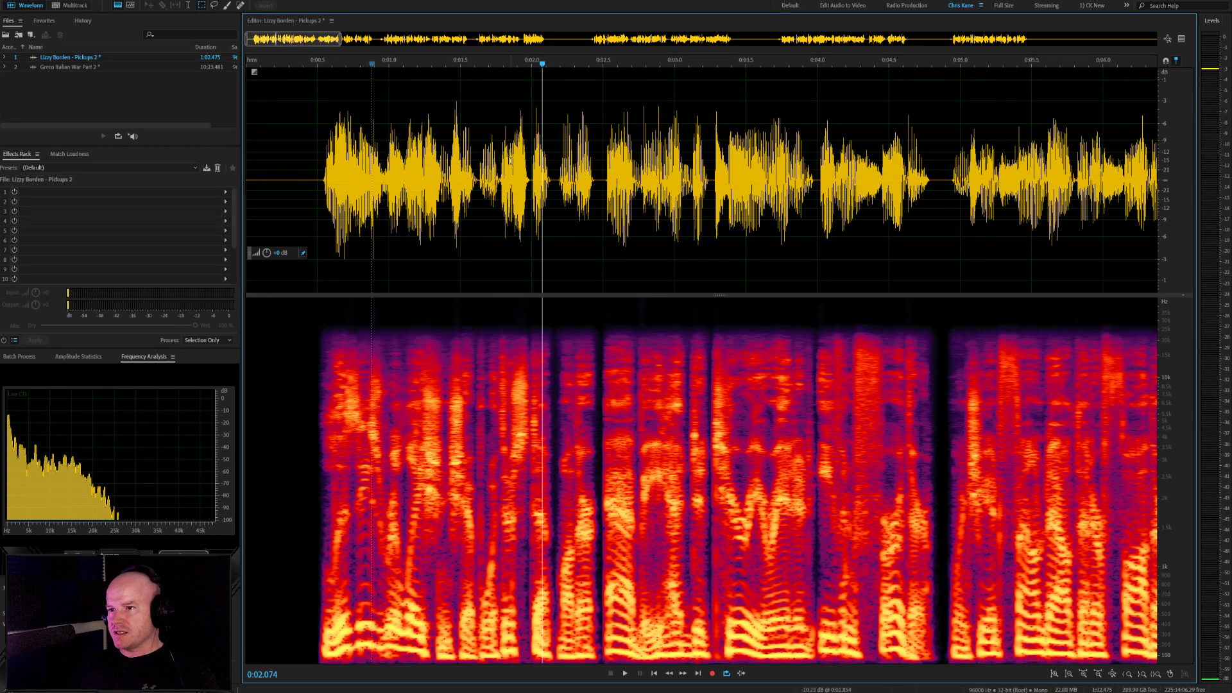
scroll(501, 172, down, 2)
click(376, 177)
key(space)
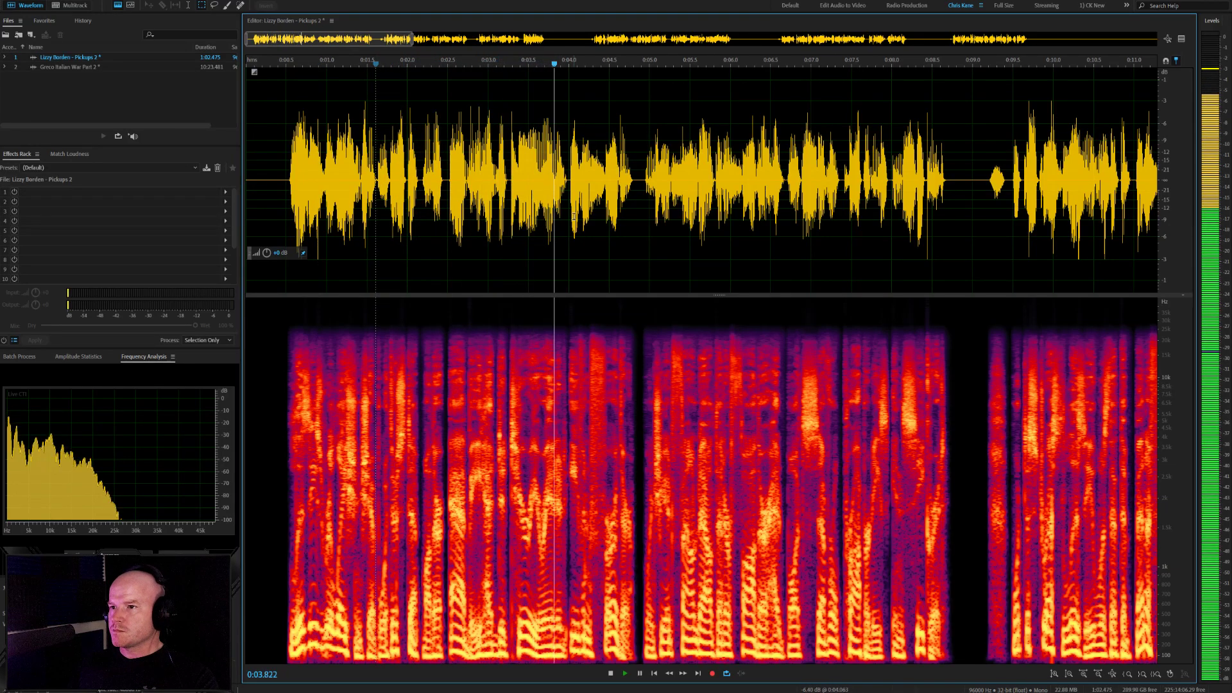
key(space)
Listen to the words around 0:03 and examine the start of the word near 0:02.5 for stray noise
scroll(485, 211, up, 1)
scroll(485, 211, up, 2)
click(505, 200)
key(space)
key(space)
scroll(531, 188, up, 2)
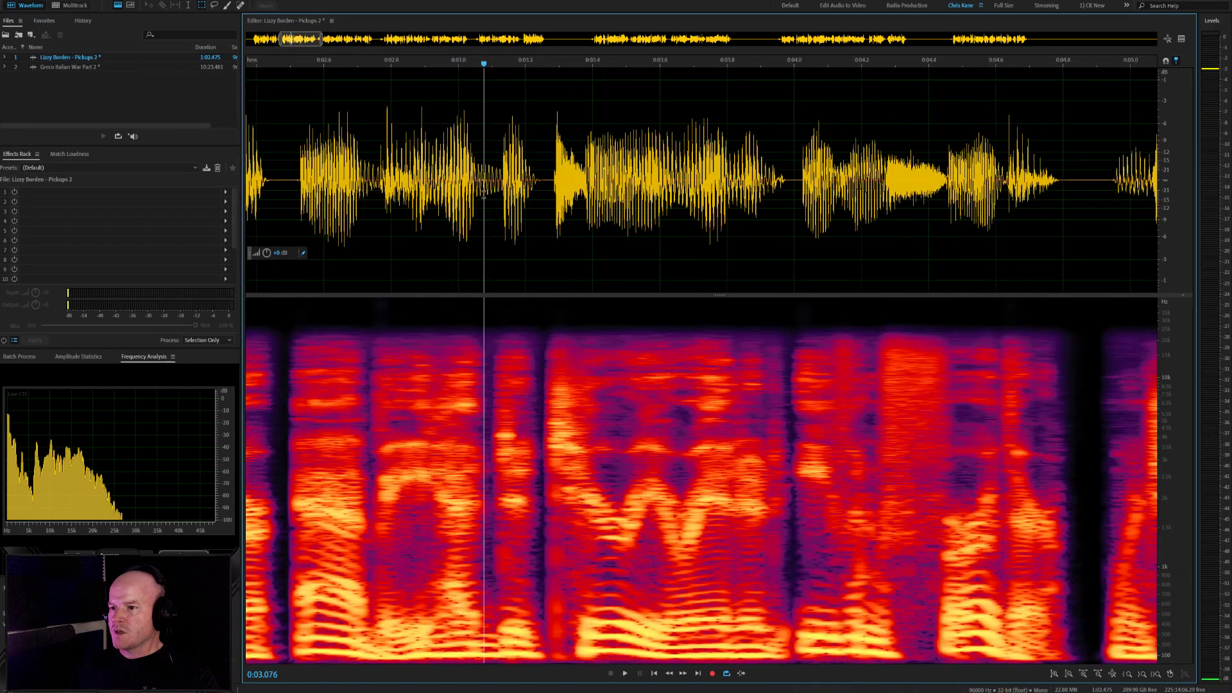
click(292, 179)
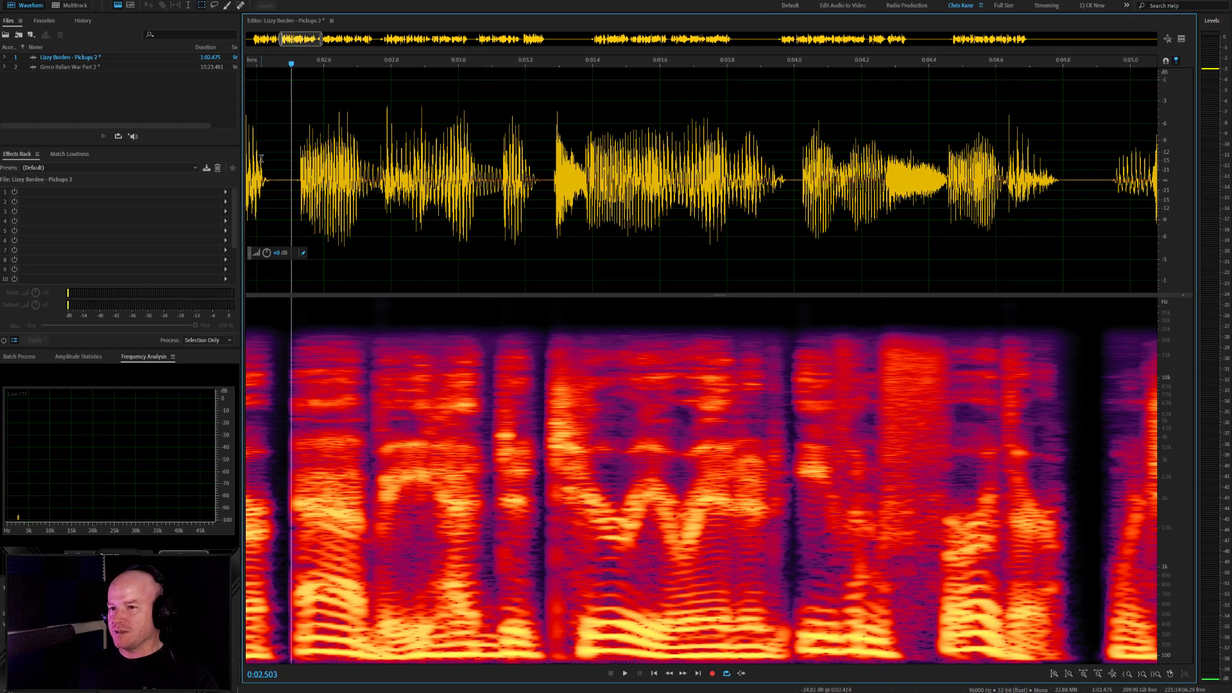
click(300, 171)
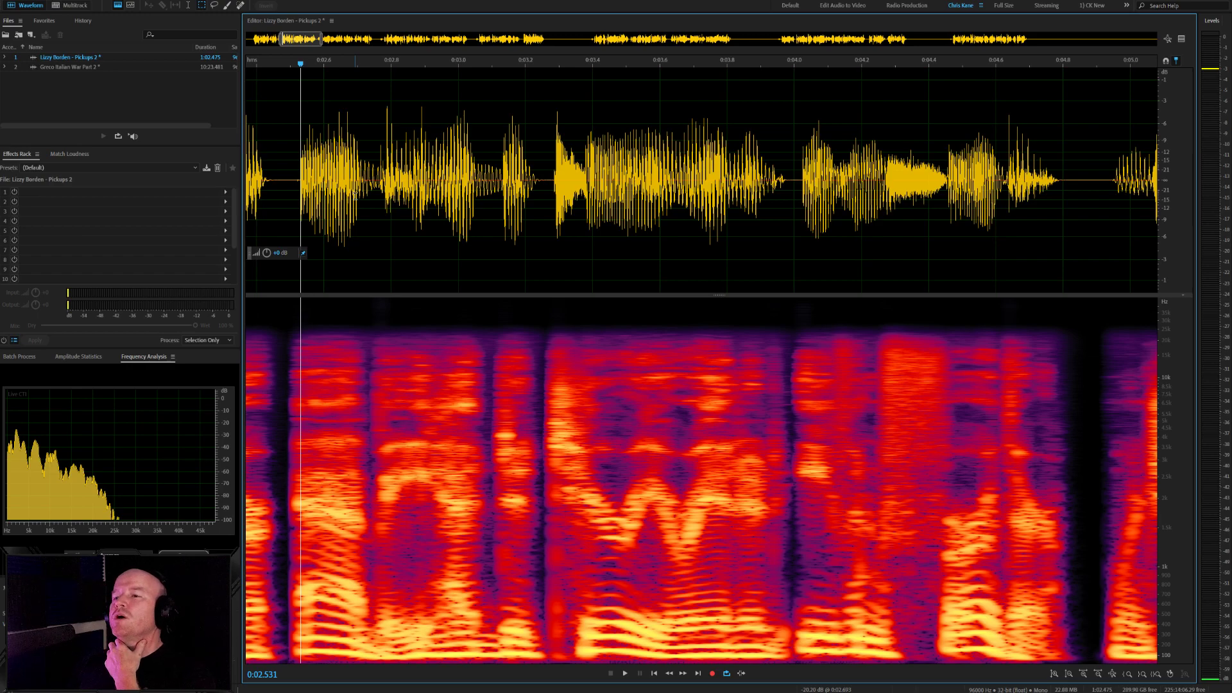
click(292, 185)
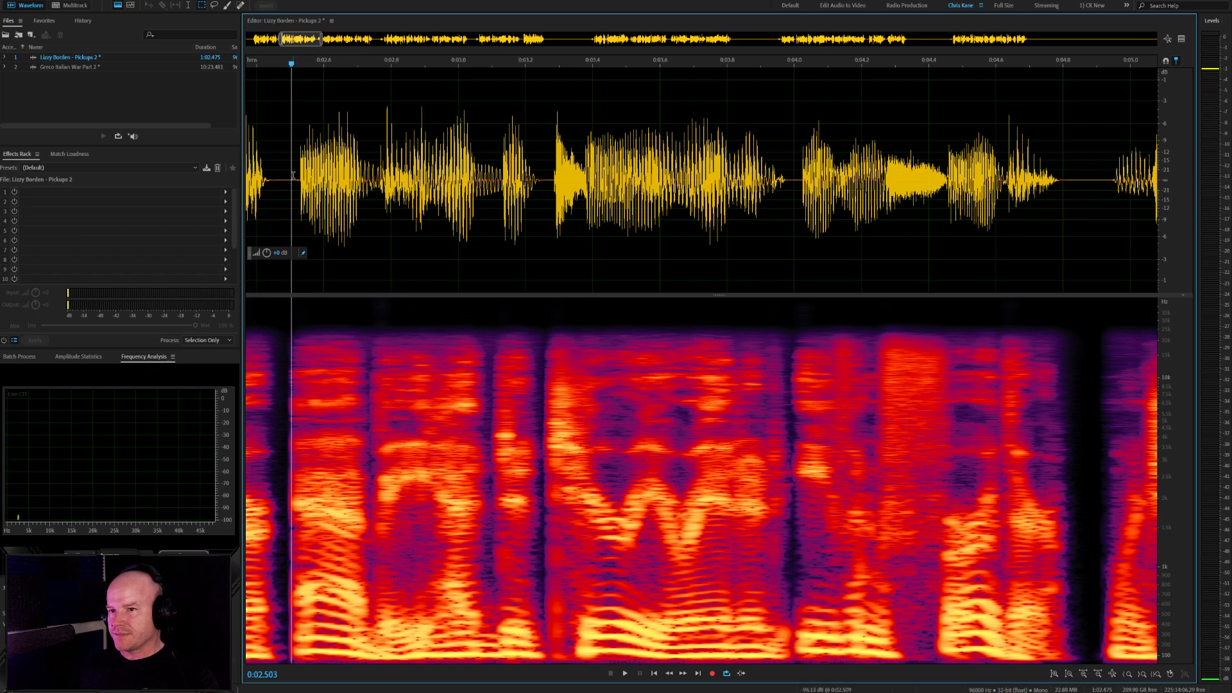
Replay the first sentence from about 0:02.49 and the words near 0:03.16 to locate the remaining glitch
click(286, 171)
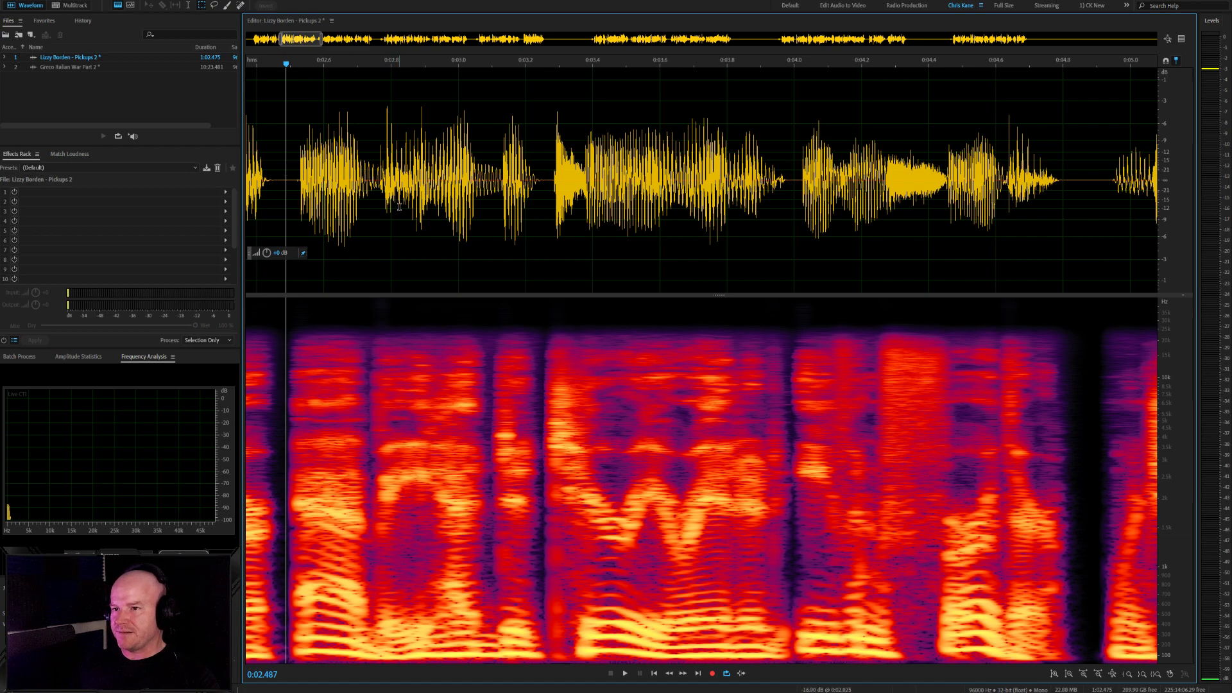
key(space)
key(space)
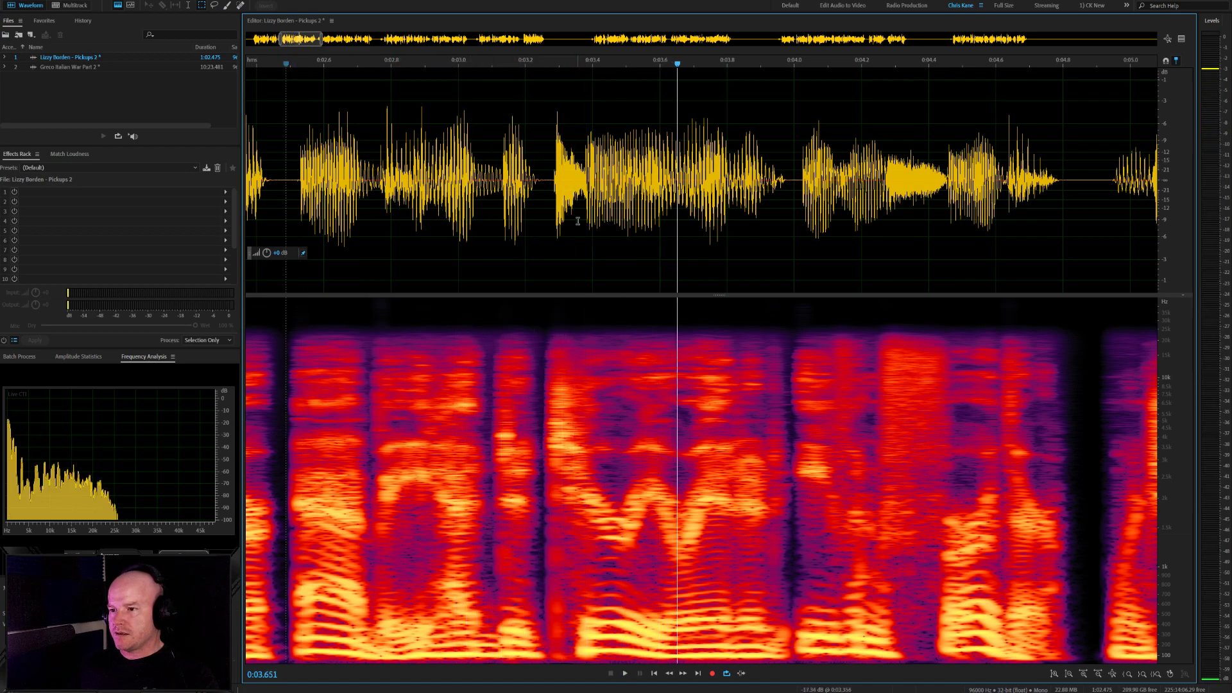
scroll(578, 192, up, 2)
click(479, 200)
key(space)
key(space)
click(462, 201)
key(space)
key(space)
Auto-heal the short glitch from about 0:03.36 to 0:03.40 and play the passage back from just before it
scroll(586, 202, up, 1)
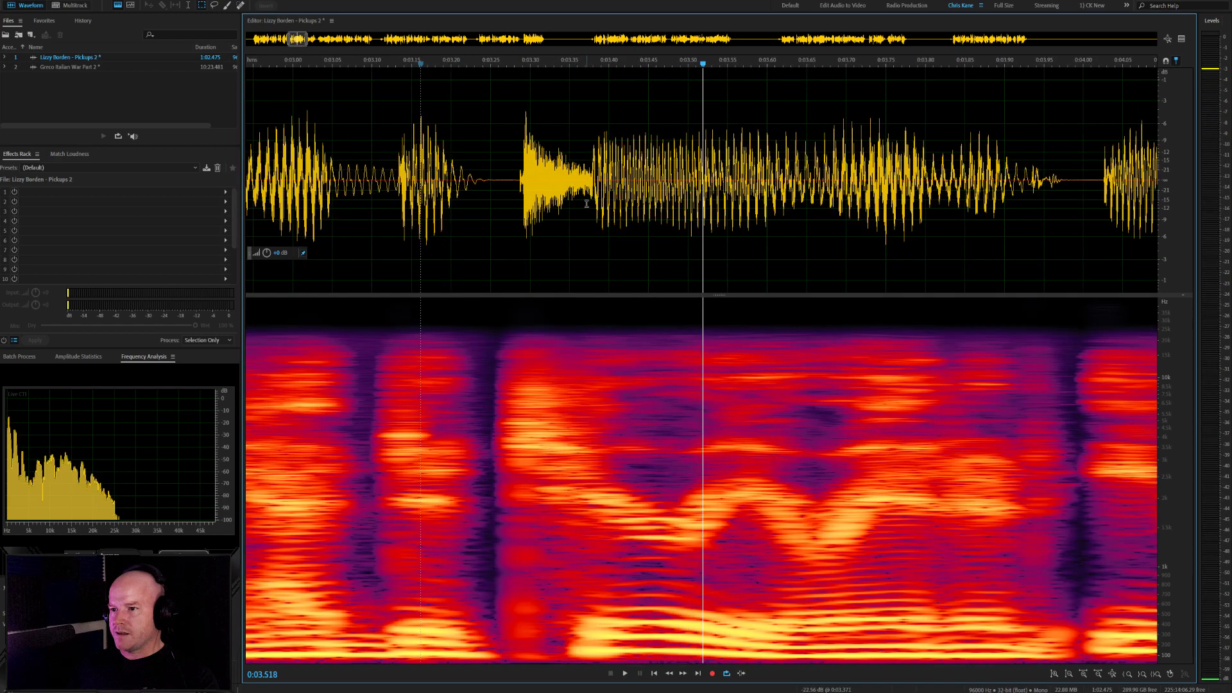
click(608, 172)
drag(608, 172, 580, 177)
key(ctrl+u)
click(430, 202)
key(space)
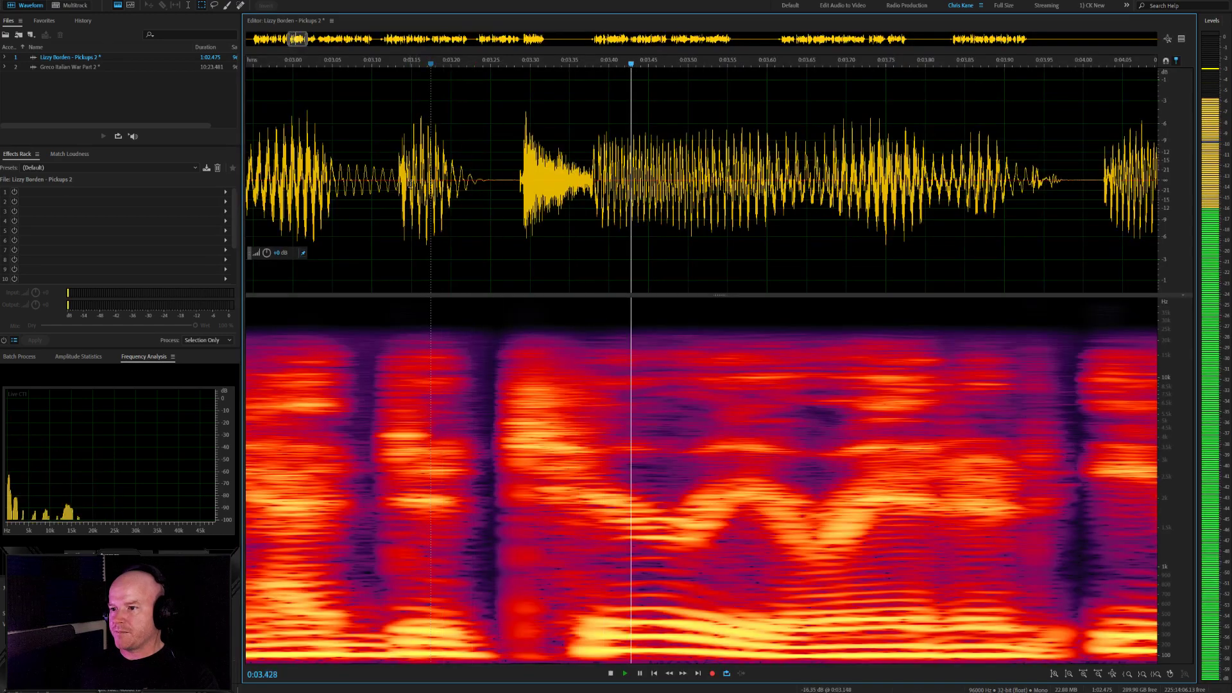
click(406, 204)
key(space)
Listen on through the following sentences up to about 0:16.5, checking the waveform and spectrogram for other noises
scroll(513, 215, down, 3)
scroll(488, 225, down, 1)
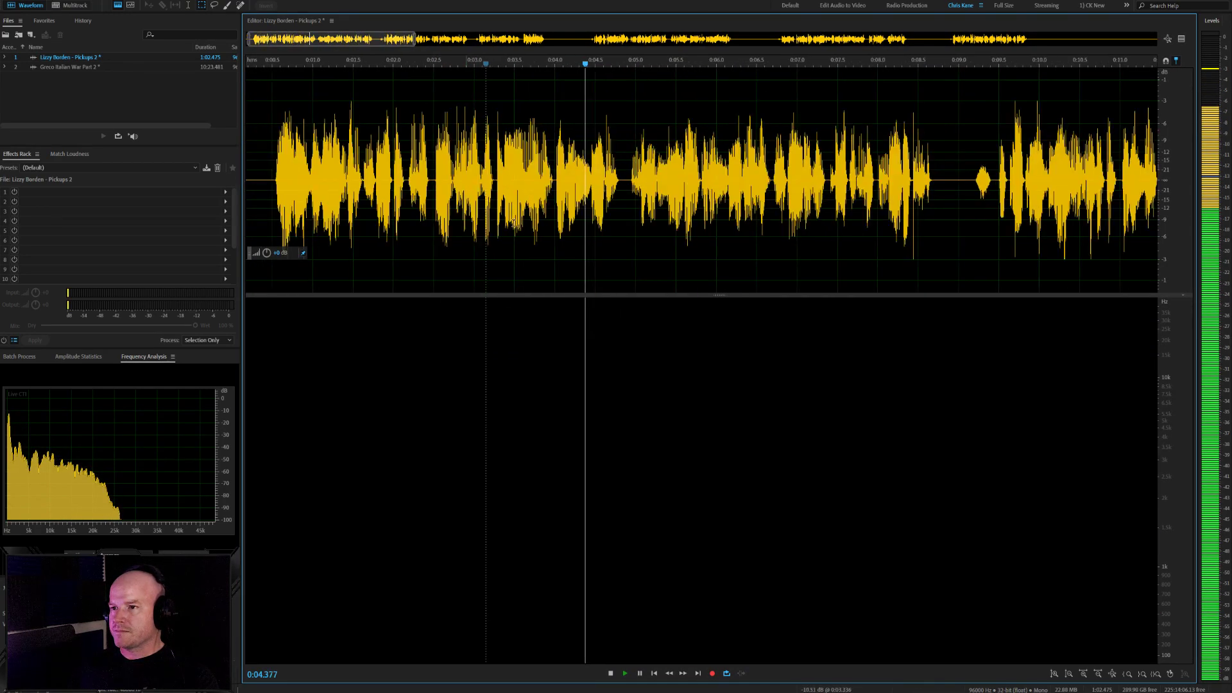
scroll(833, 264, up, 4)
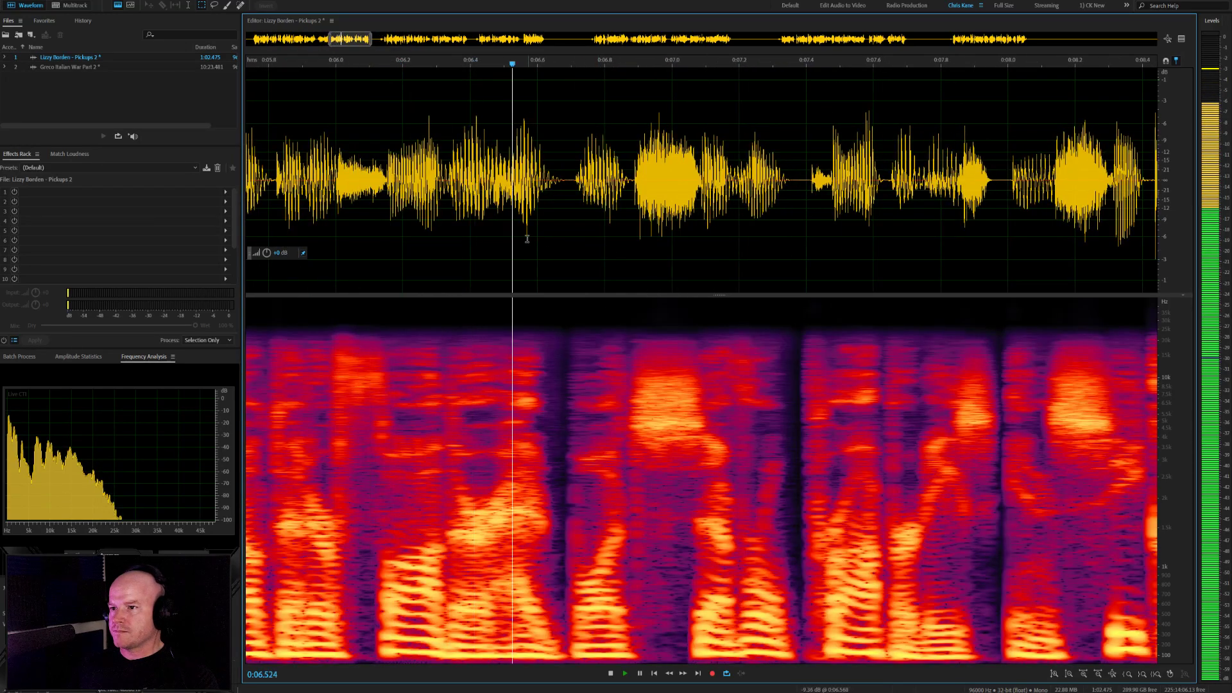
scroll(834, 264, down, 3)
scroll(695, 226, up, 3)
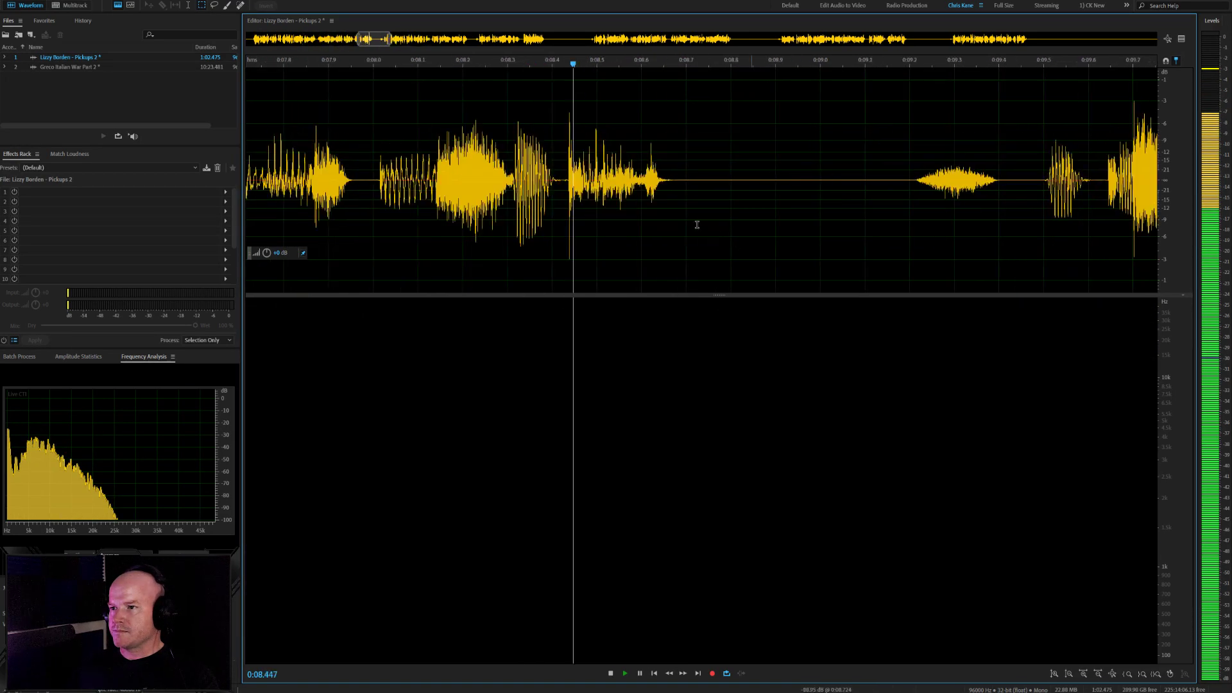
scroll(588, 212, down, 3)
scroll(652, 259, down, 1)
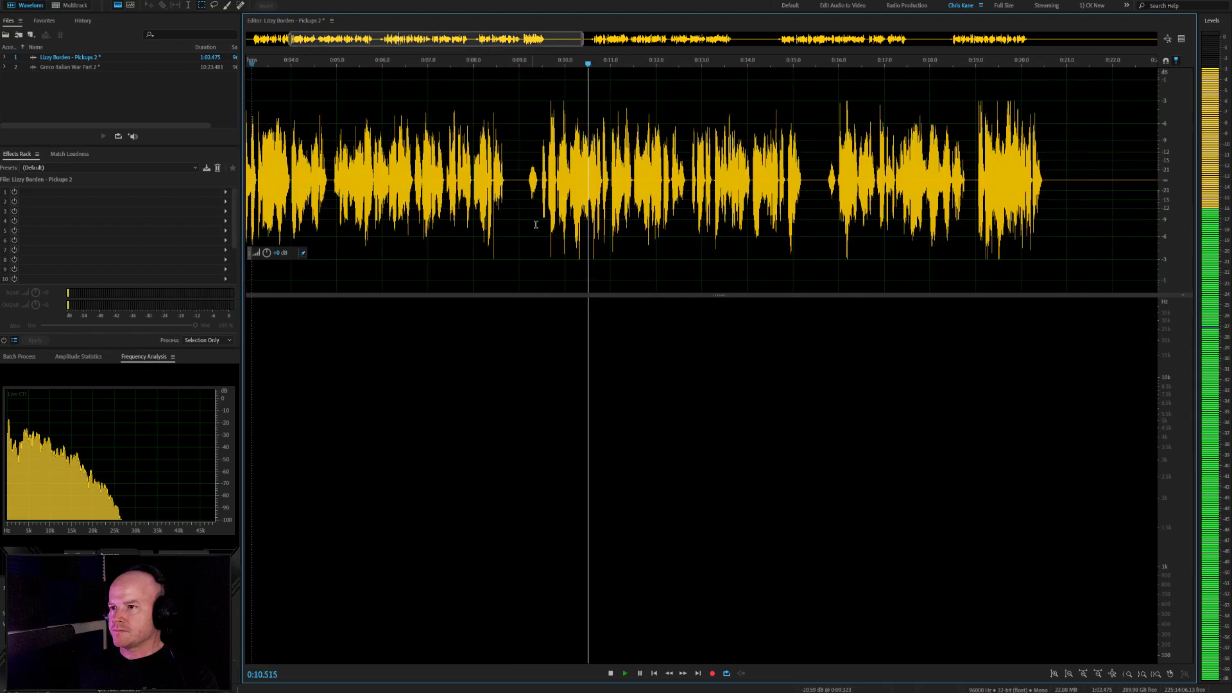
scroll(680, 257, up, 3)
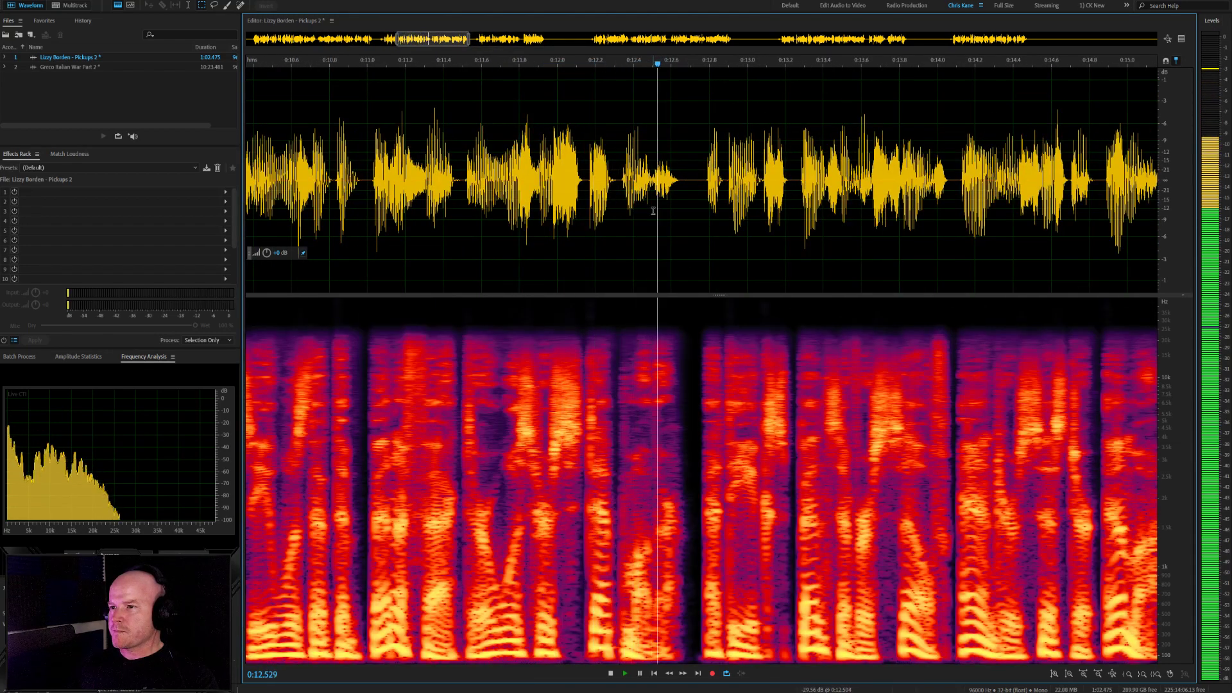
scroll(665, 206, down, 3)
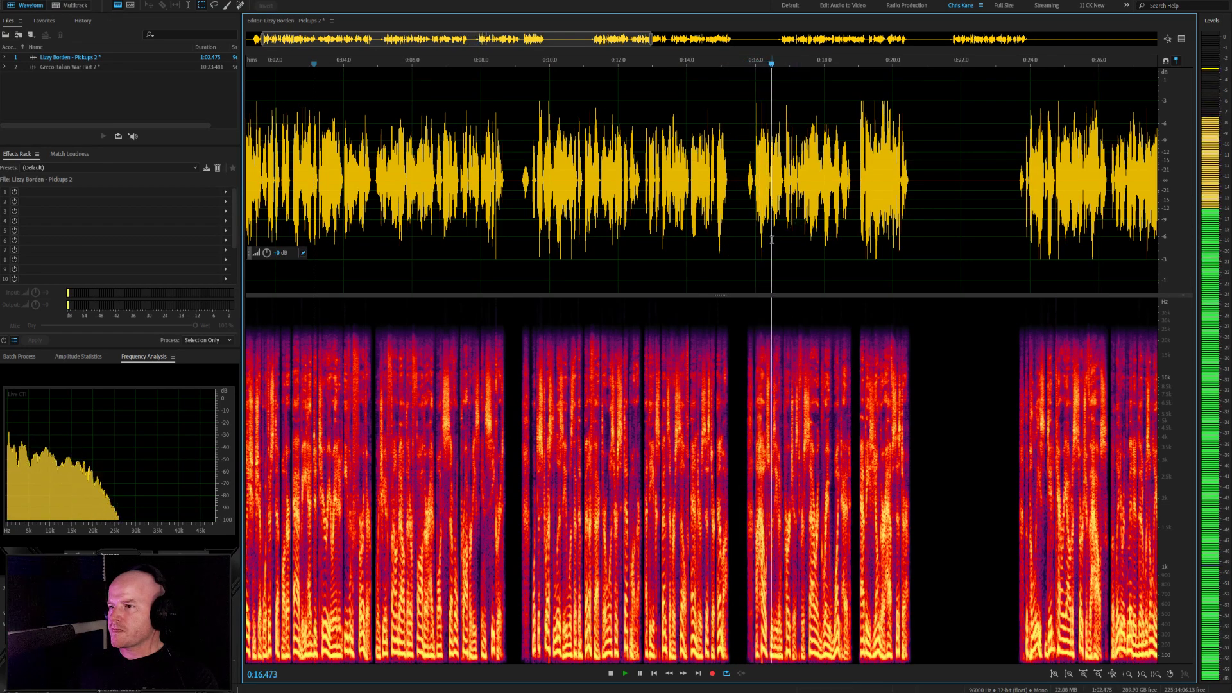
Lower the level of the breath from about 0:15.70 to 0:15.96 and play back the transition into the next sentence
scroll(704, 192, up, 3)
key(space)
drag(699, 191, 662, 184)
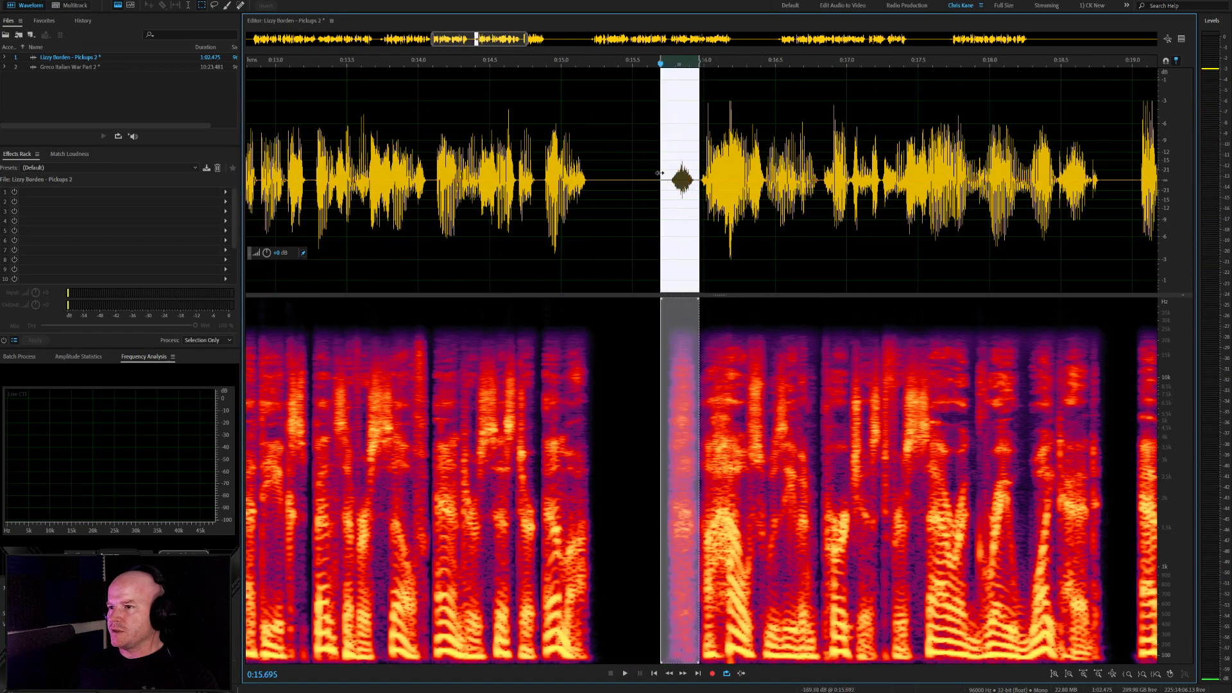
key(alt+Down)
key(alt+Down)
click(654, 188)
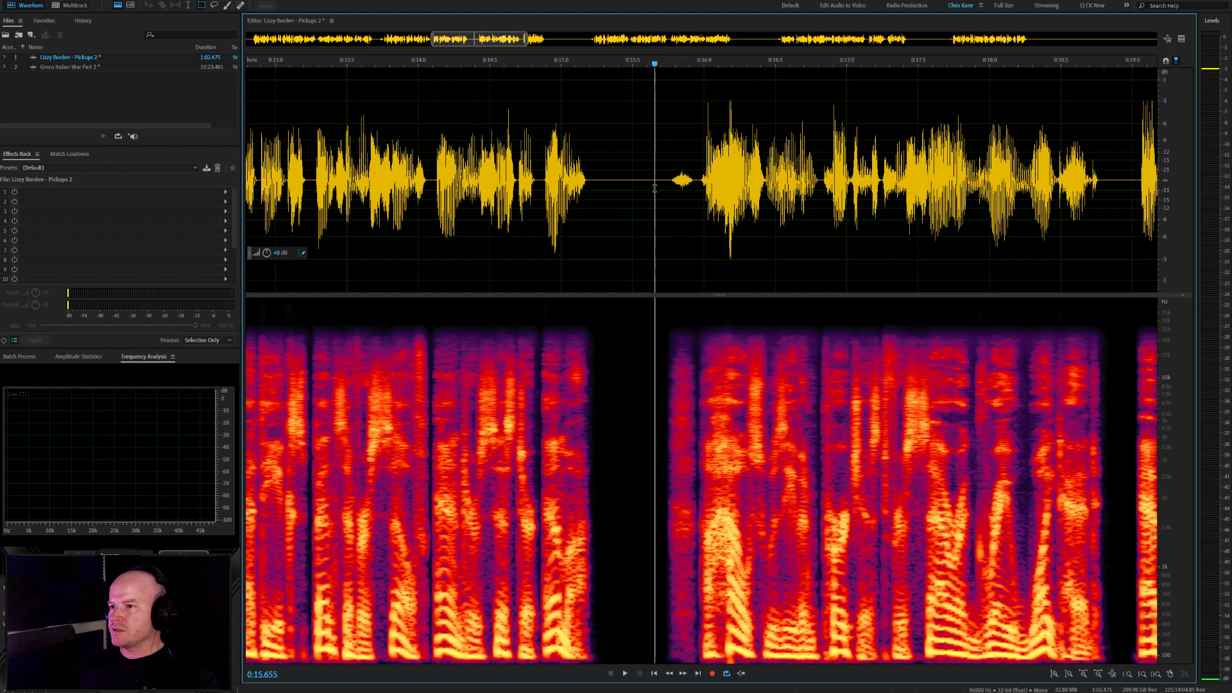
key(space)
scroll(594, 228, down, 5)
scroll(657, 247, up, 4)
key(space)
Replay the words between about 0:16.1 and 0:16.8 to pinpoint the glitch
click(532, 218)
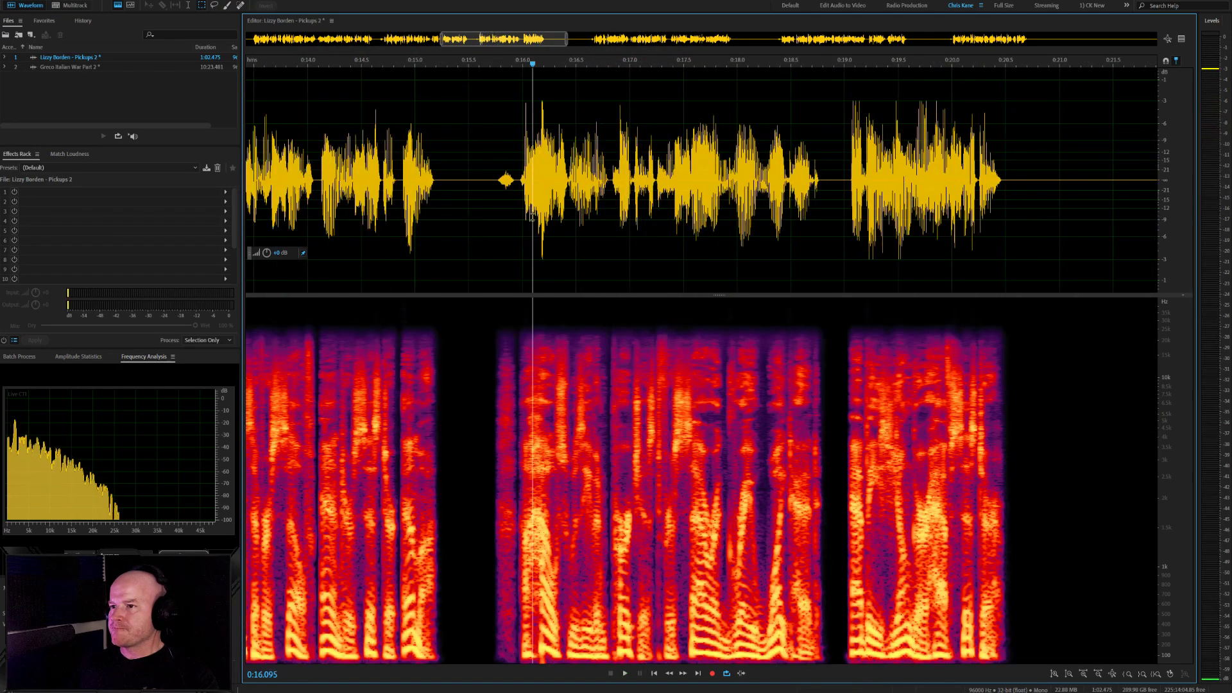
key(space)
scroll(563, 214, up, 4)
key(space)
click(604, 206)
key(space)
key(space)
Try to heal the glitch from about 0:16.59 to 0:16.61 and replay the phrase from about 0:15.95
scroll(648, 198, up, 3)
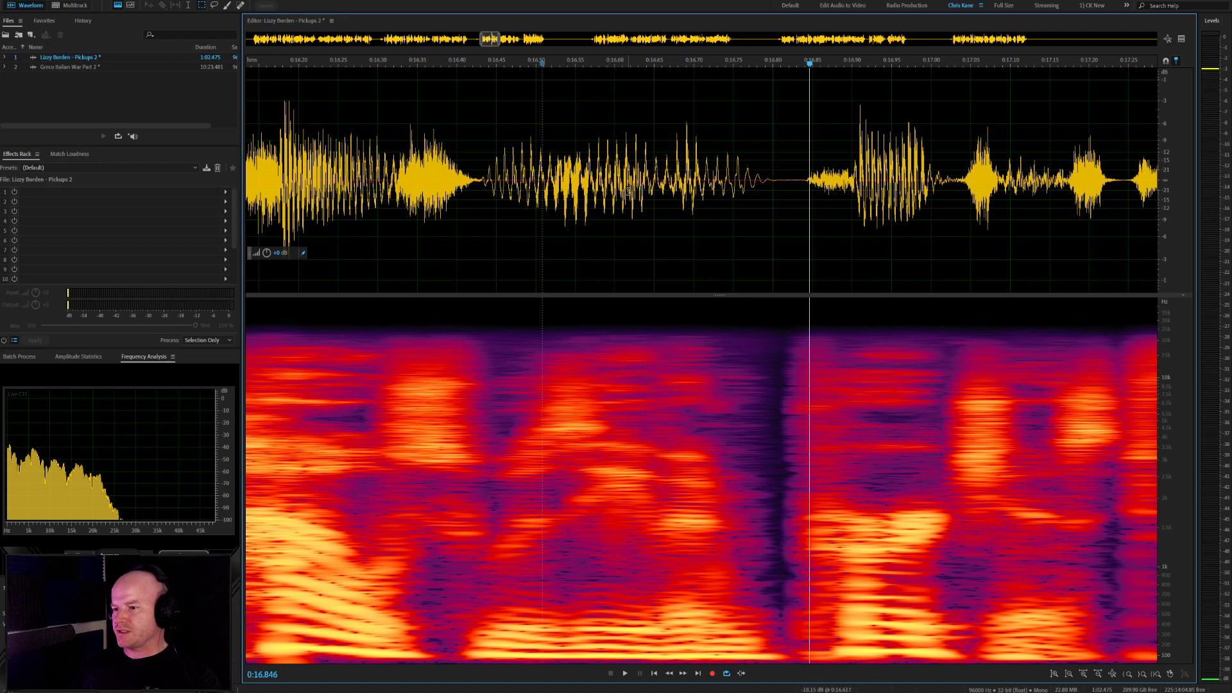
click(618, 186)
drag(621, 186, 607, 186)
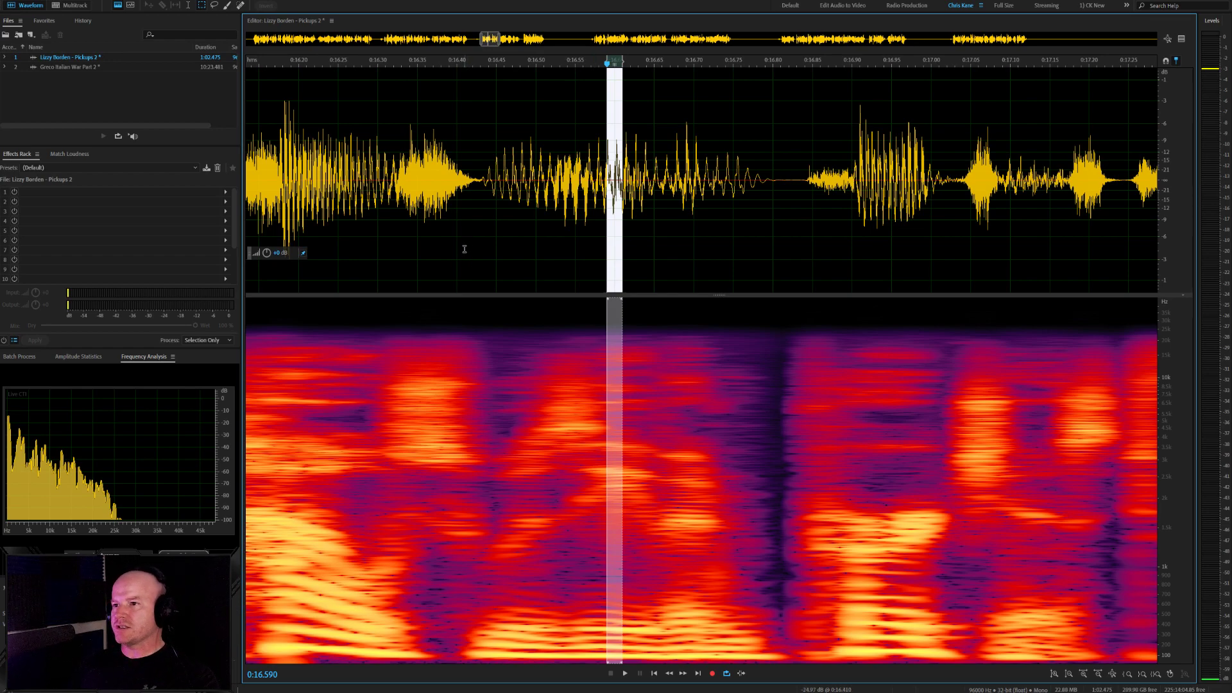
scroll(955, 236, down, 3)
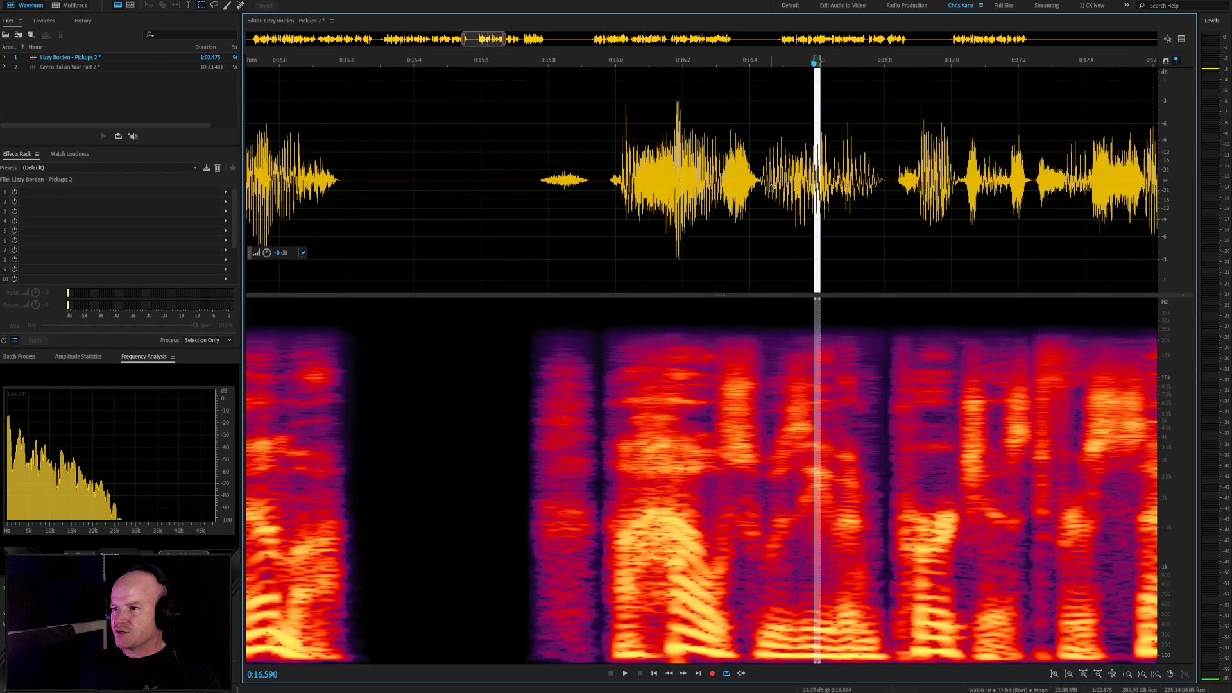
click(765, 180)
click(639, 166)
click(602, 186)
key(space)
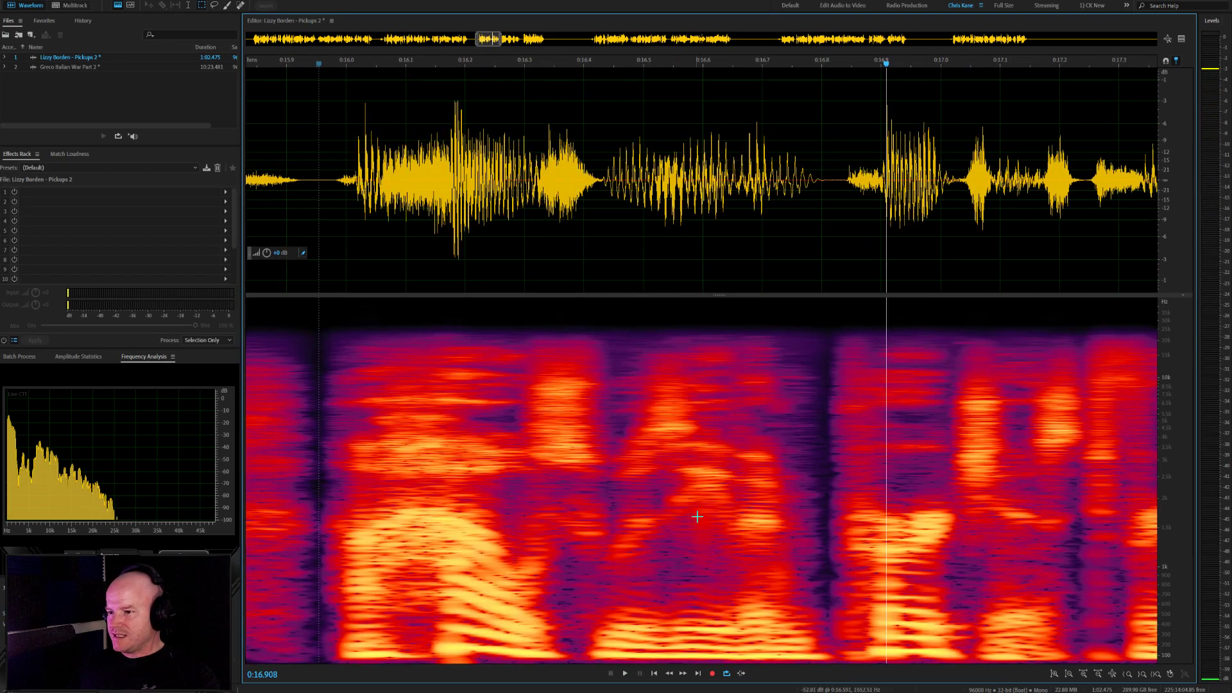
drag(686, 480, 719, 645)
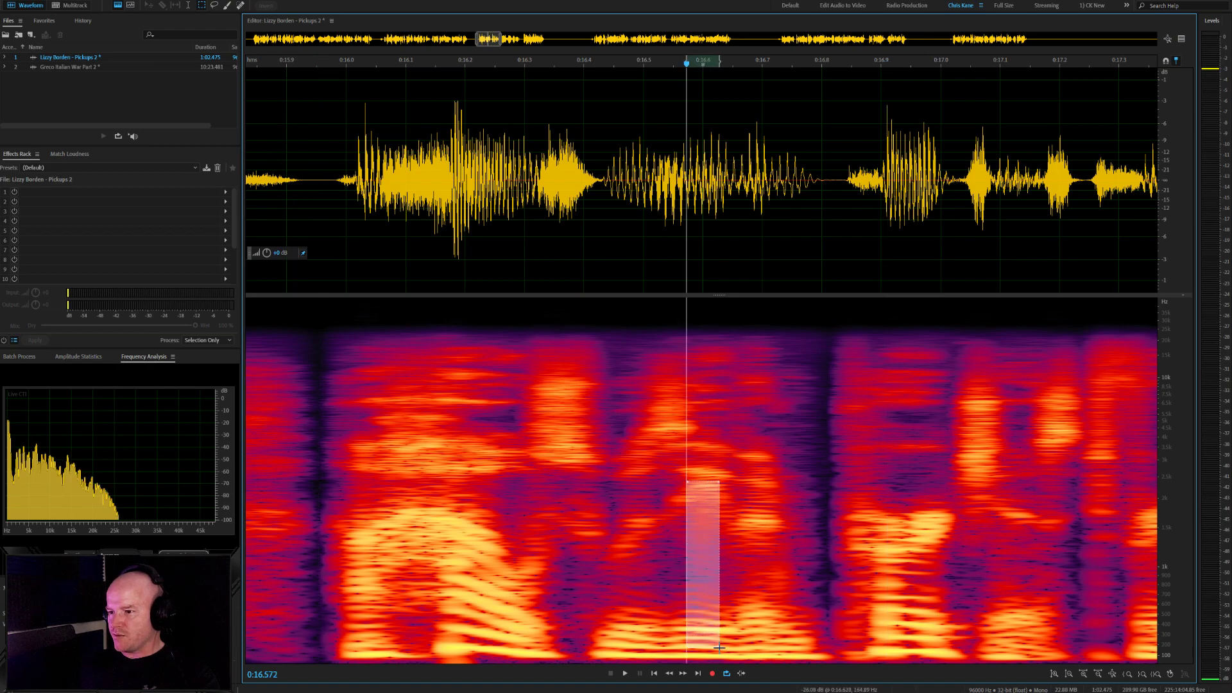
click(666, 552)
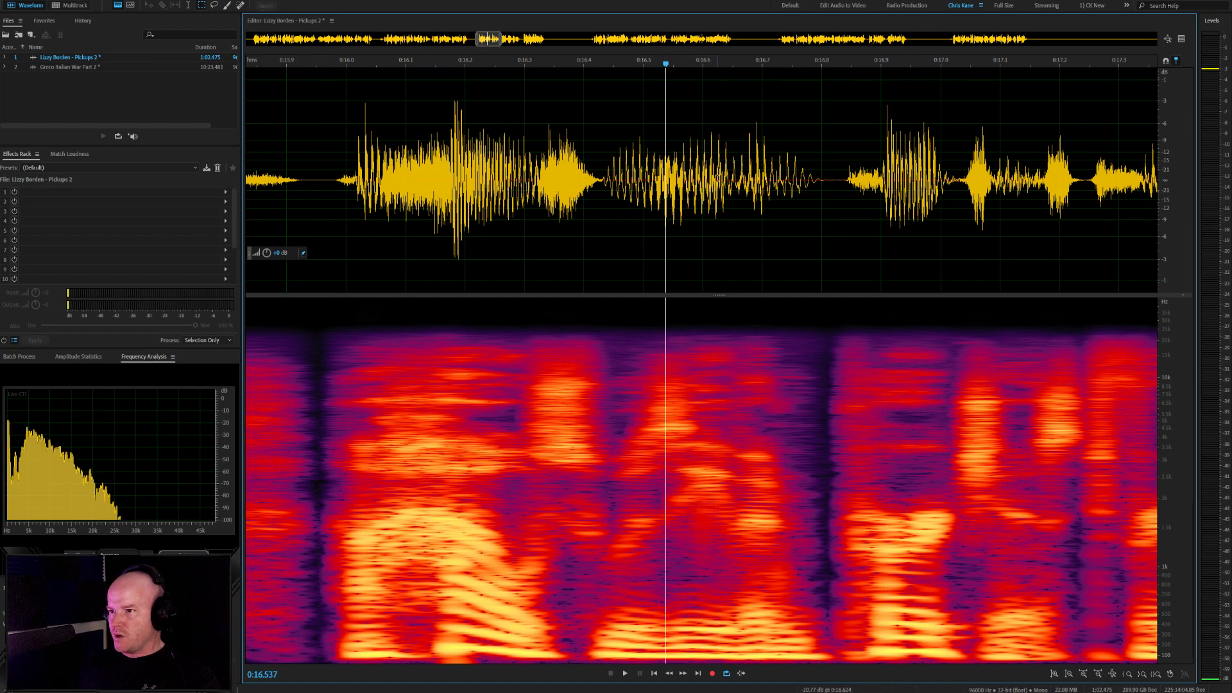
Auto-heal the short glitches from about 0:16.59 to 0:16.61 and from about 0:16.71 to 0:16.74
drag(709, 175, 695, 177)
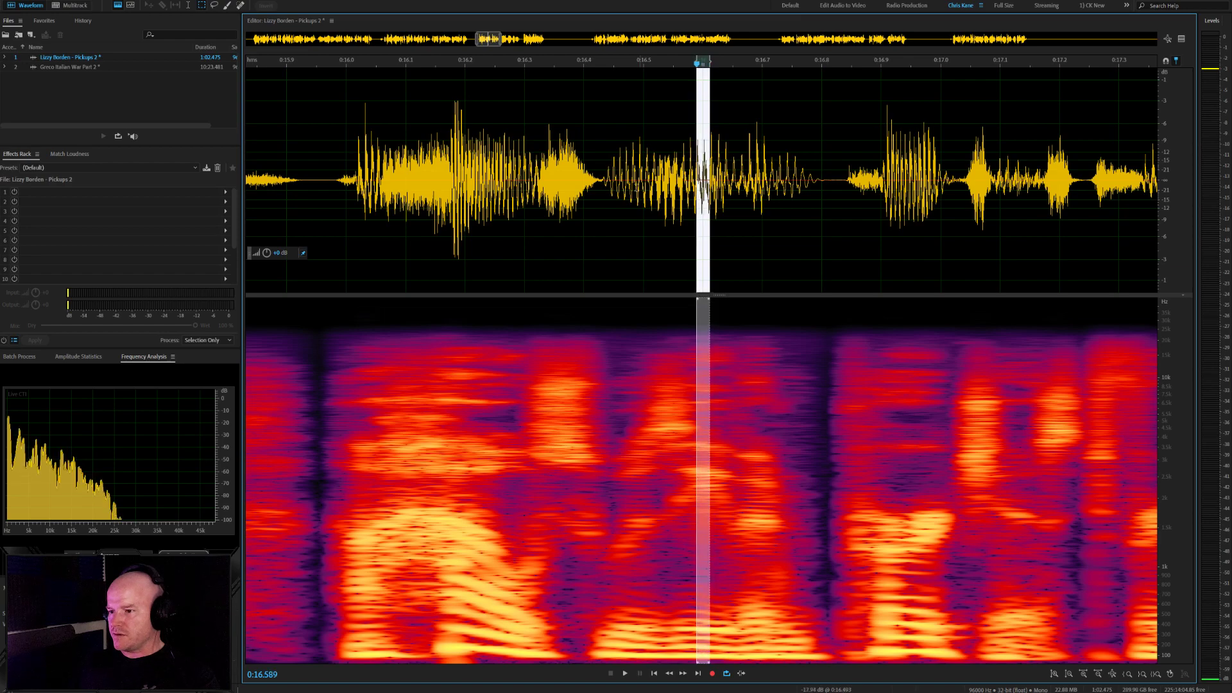
click(585, 188)
click(752, 207)
click(789, 193)
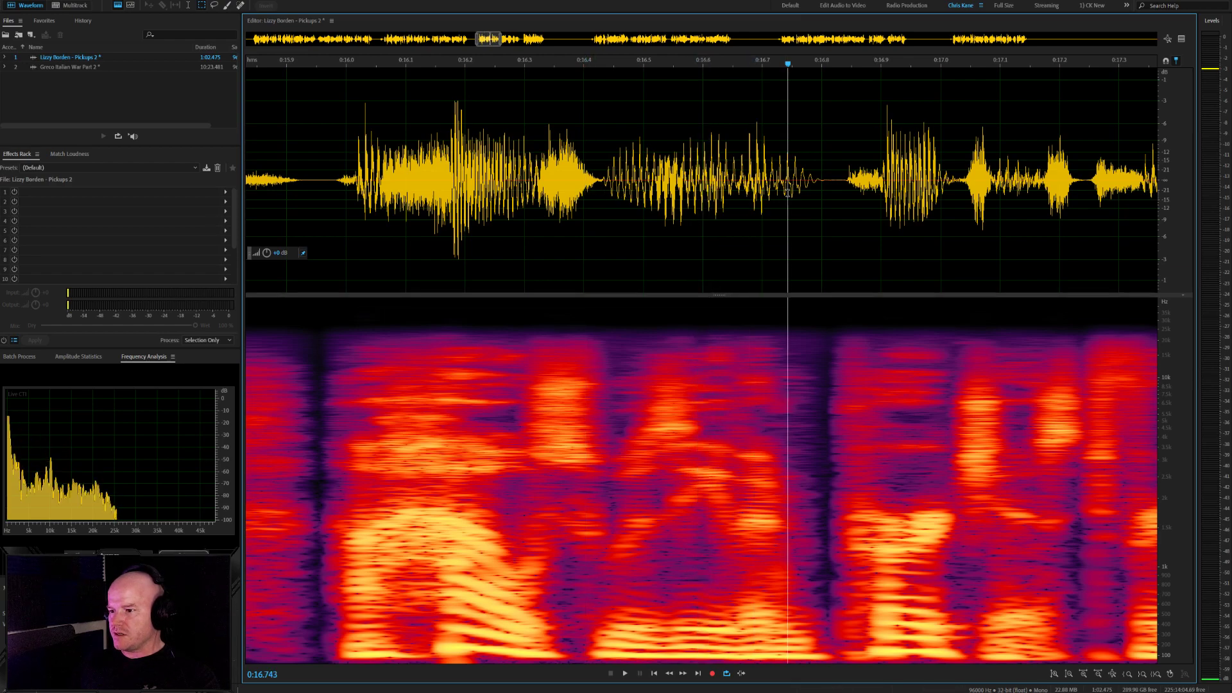
drag(789, 193, 769, 193)
click(413, 182)
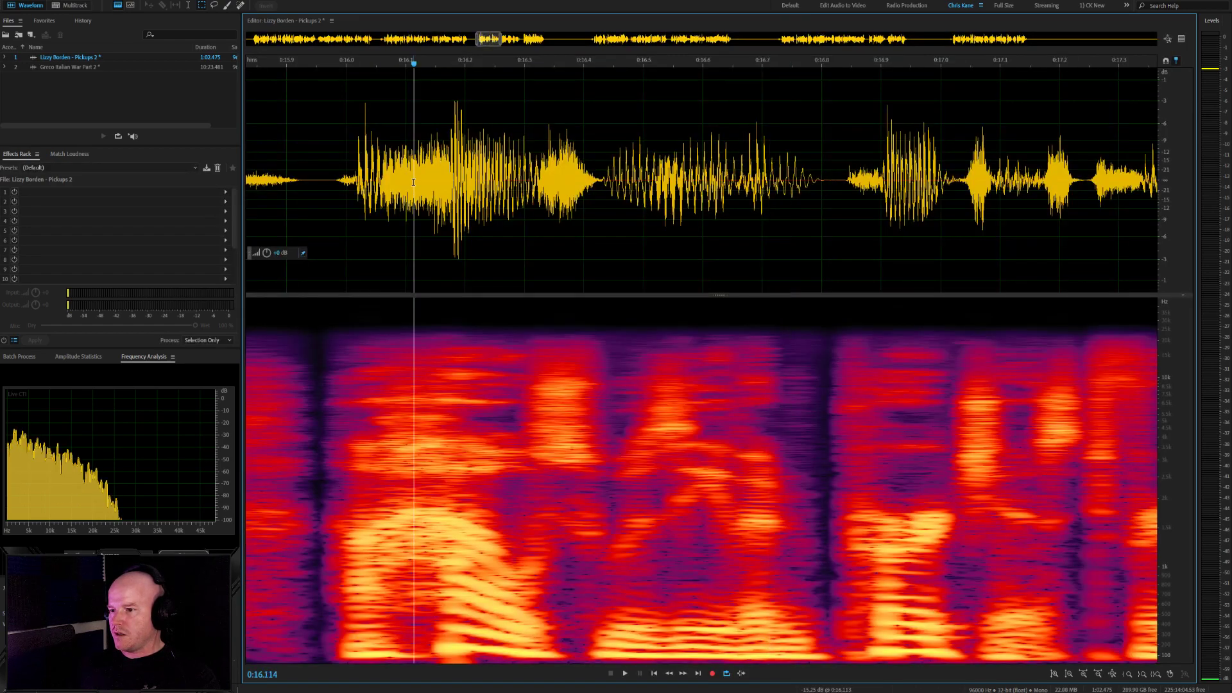
Play back the repaired phrase from about 0:16.11 and listen on to the pause after 0:20
key(space)
scroll(413, 182, down, 3)
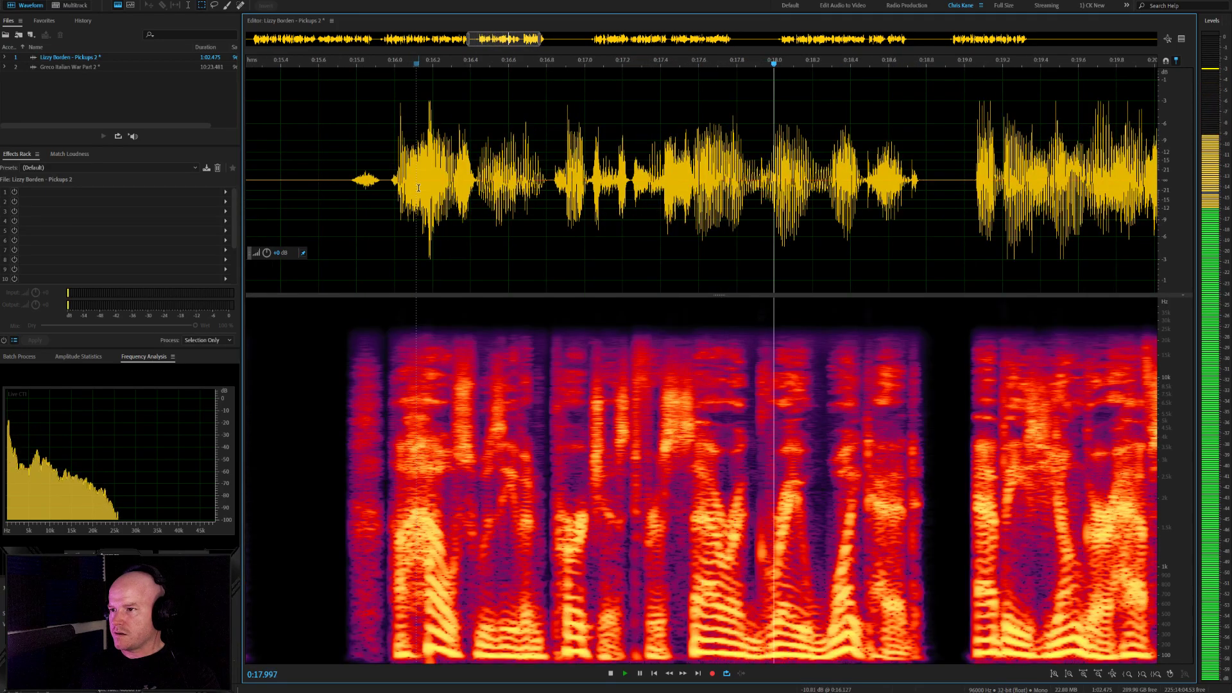
scroll(834, 231, down, 3)
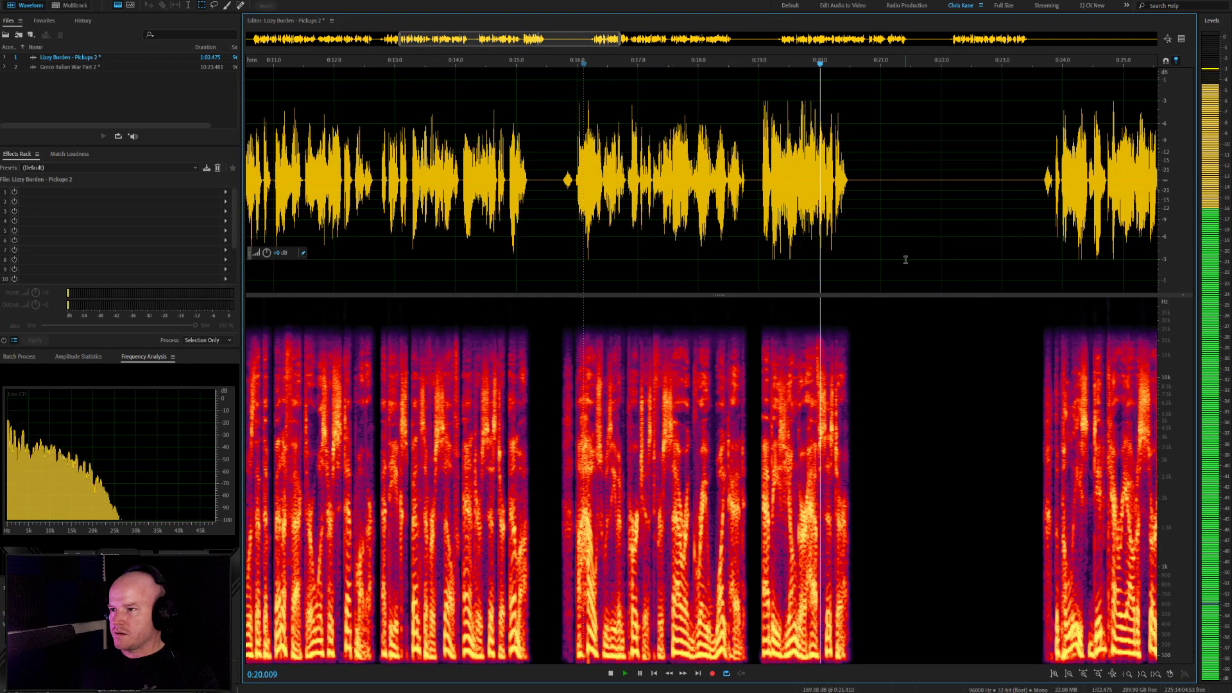
scroll(896, 268, down, 2)
key(space)
Go to the next block of narration and listen to its opening from about 0:23.4
scroll(868, 201, down, 5)
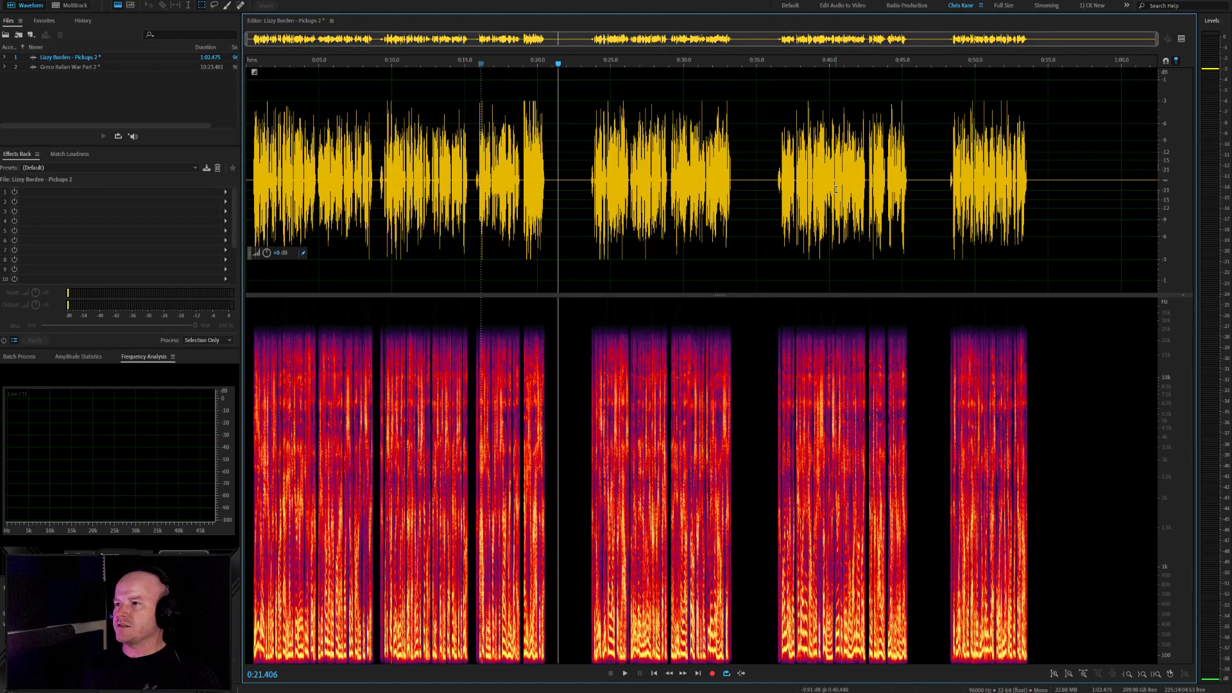
scroll(534, 195, up, 3)
click(680, 180)
key(space)
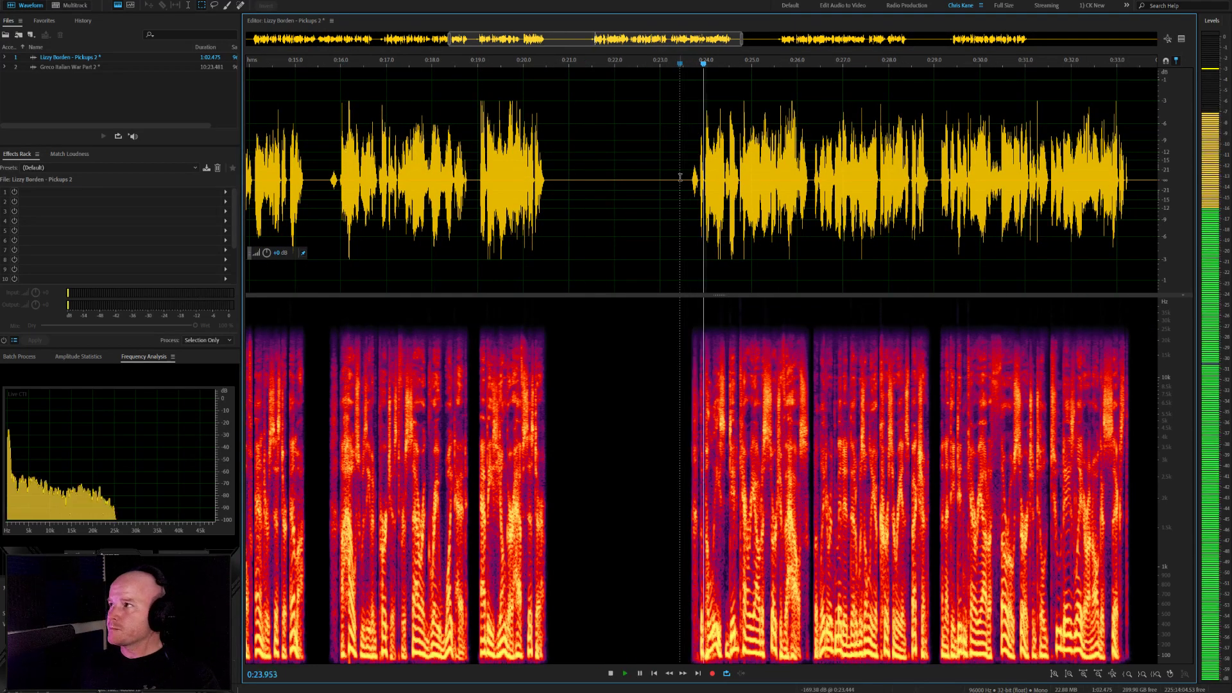
key(space)
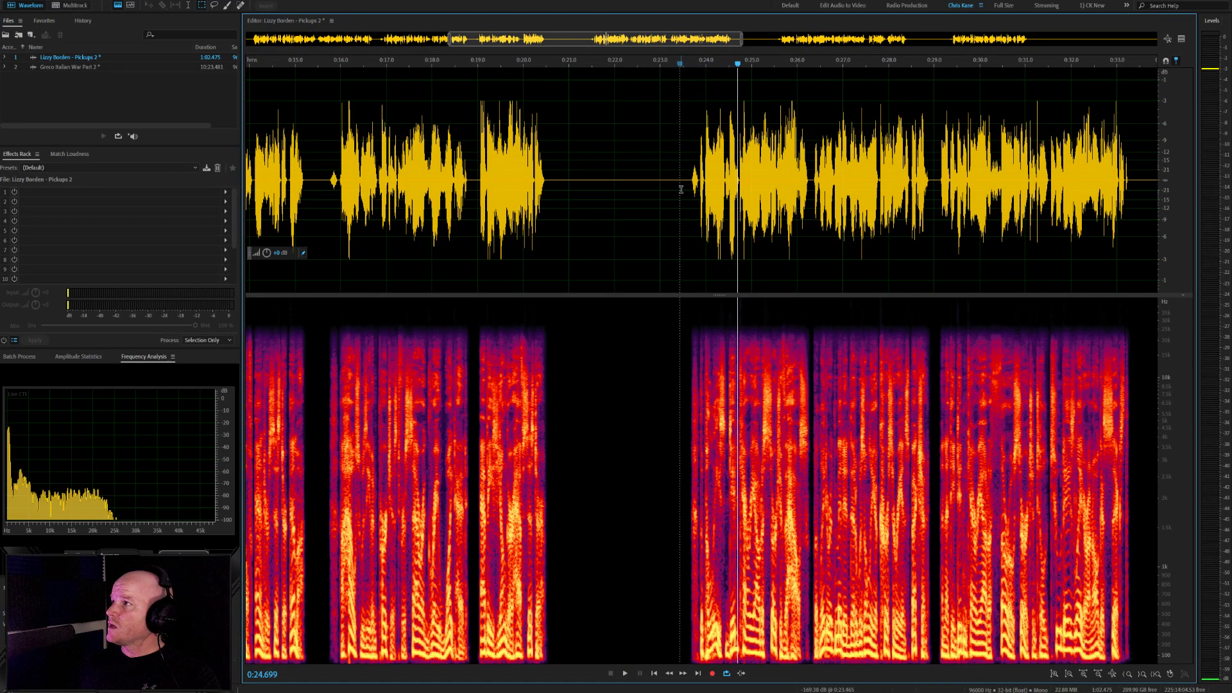
click(640, 183)
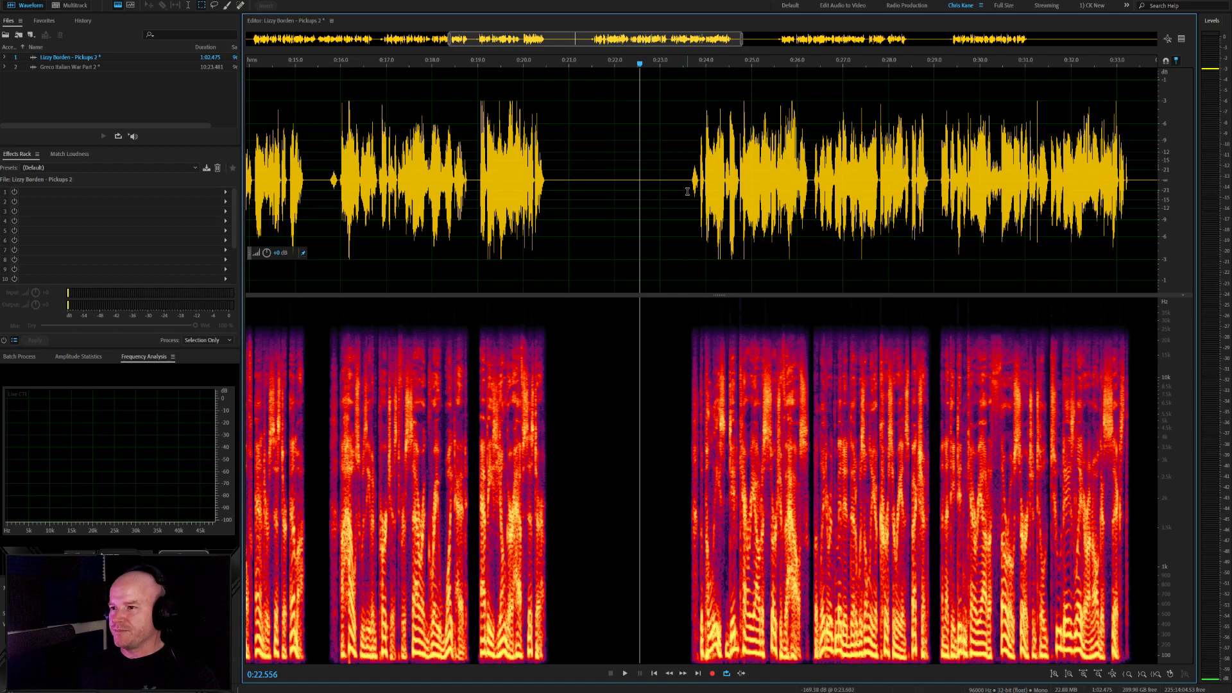
Listen closely to the breath and first word around 0:23.8 for stray noise
click(687, 192)
key(space)
scroll(661, 186, up, 1)
scroll(659, 187, up, 5)
key(space)
click(656, 187)
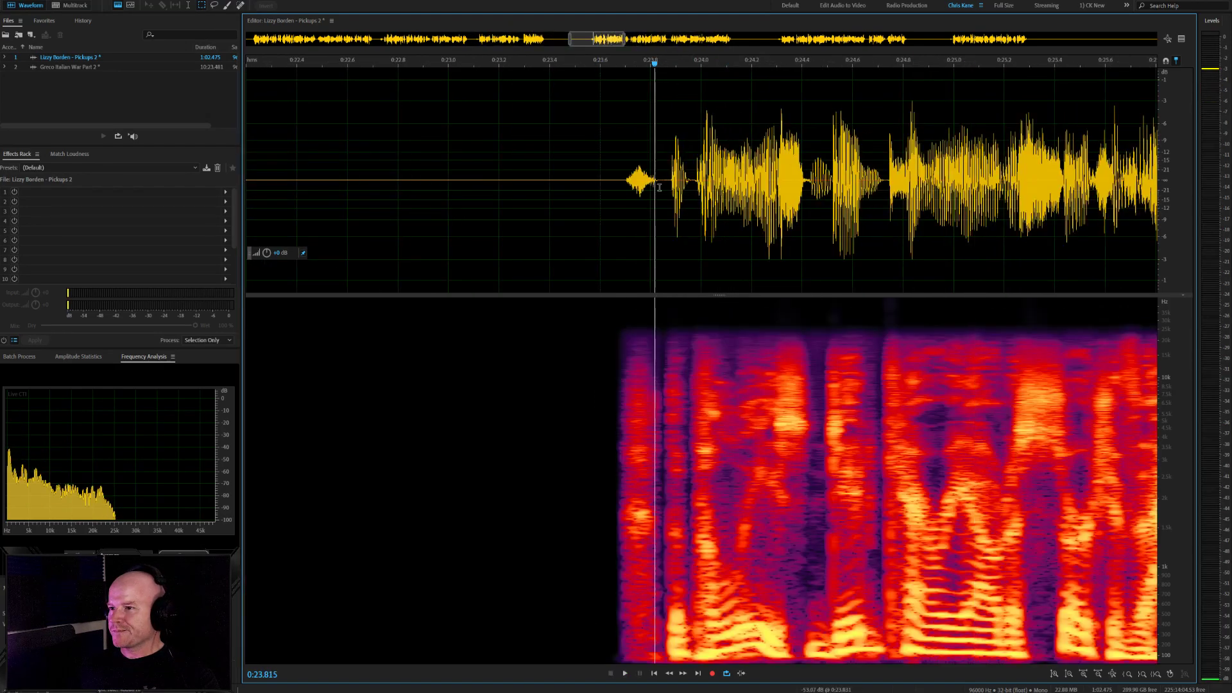
key(space)
key(space)
Replay the block's opening from about 0:23.5 and listen through the first words up to about 0:25
click(575, 187)
key(space)
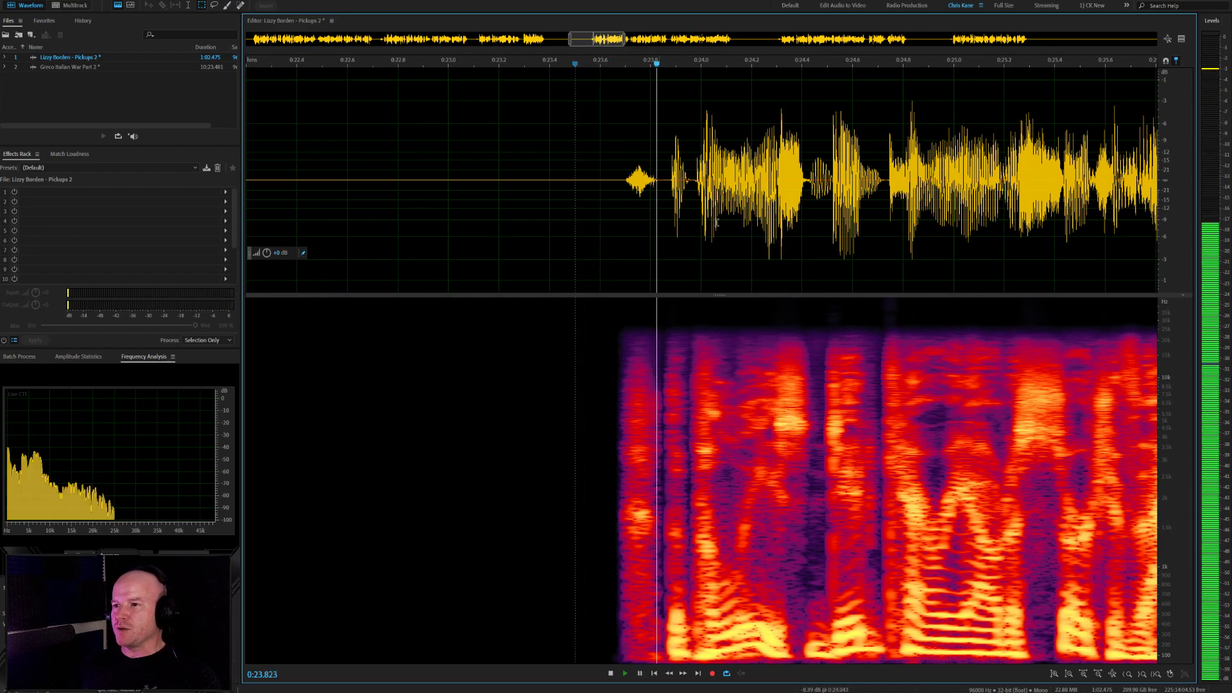
scroll(773, 224, down, 5)
scroll(849, 225, up, 6)
key(space)
scroll(849, 226, down, 4)
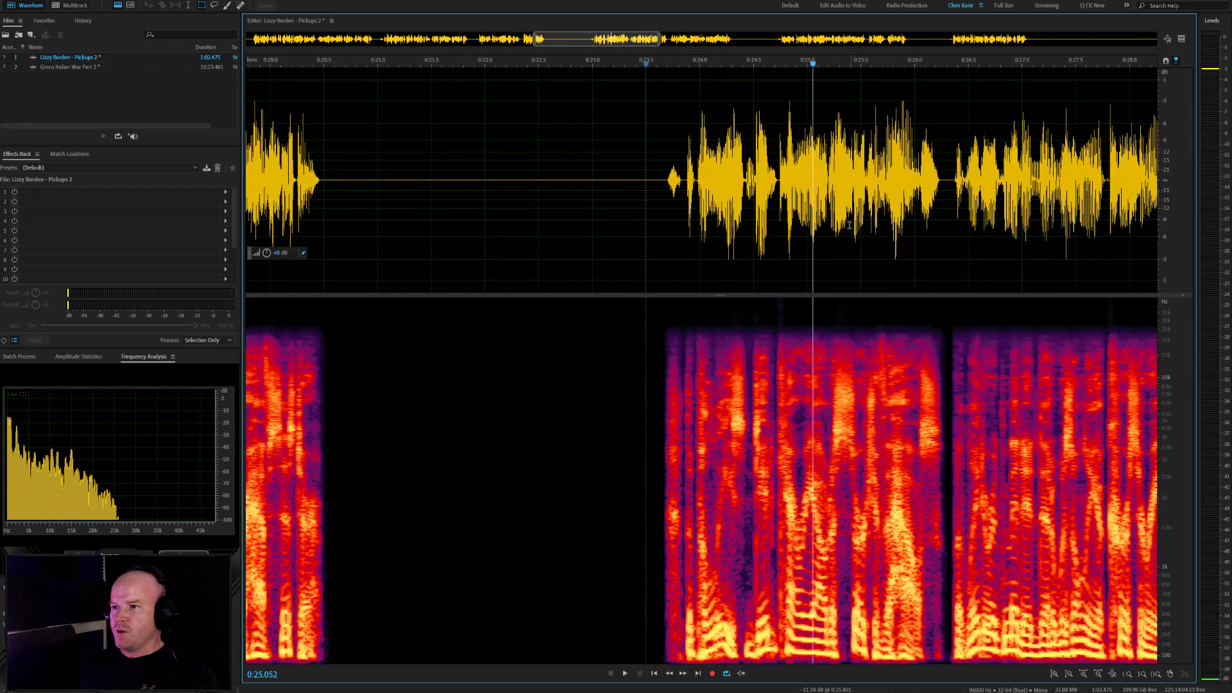
key(space)
Mark the word onset from about 0:23.98 to 0:24.08 for inspection and replay the opening from about 0:23.63
scroll(732, 230, up, 5)
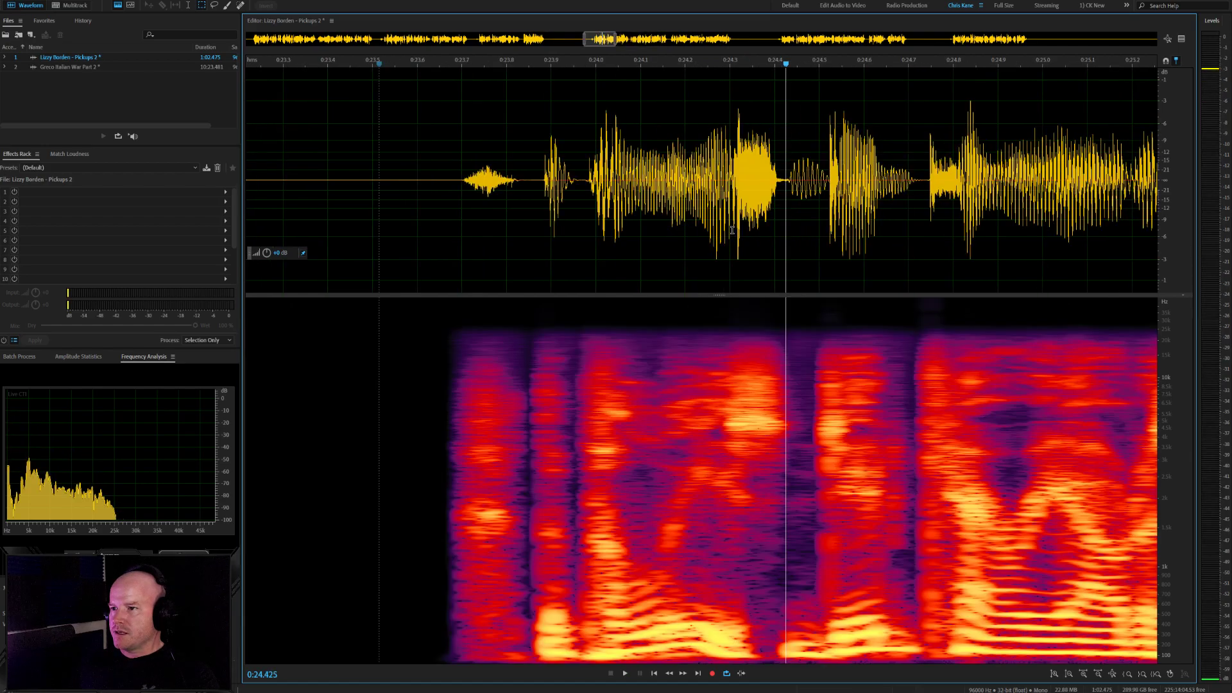
scroll(586, 179, up, 3)
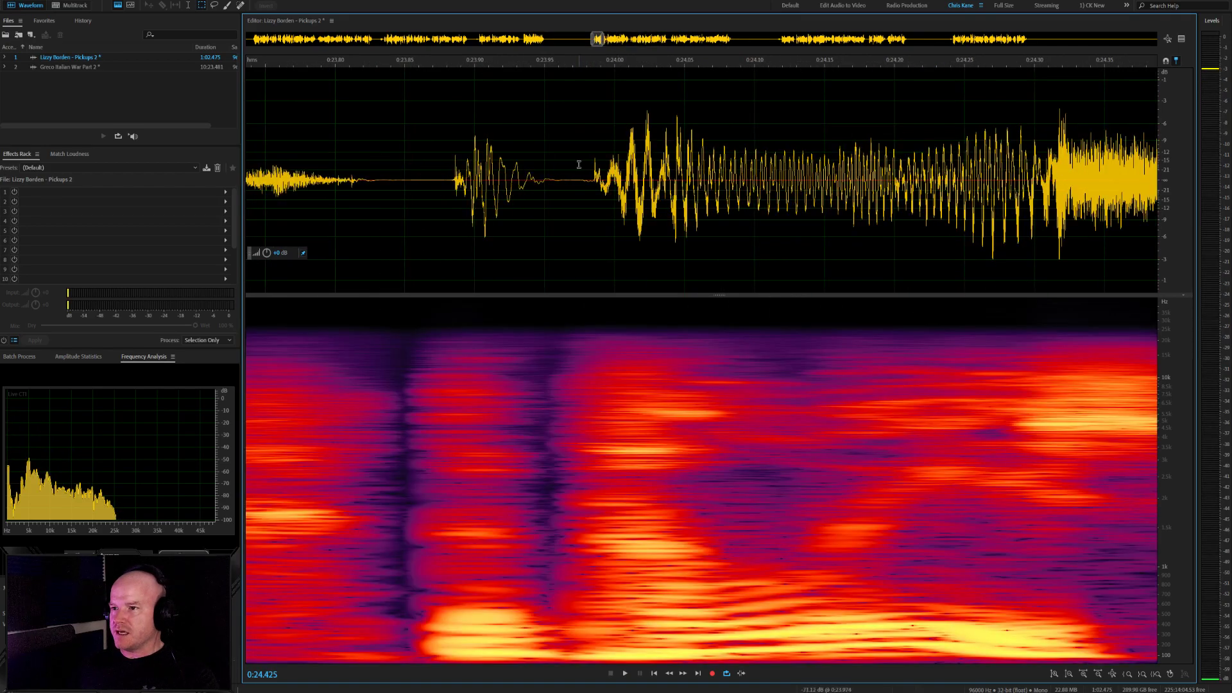
drag(586, 161, 729, 160)
scroll(725, 161, down, 4)
click(570, 164)
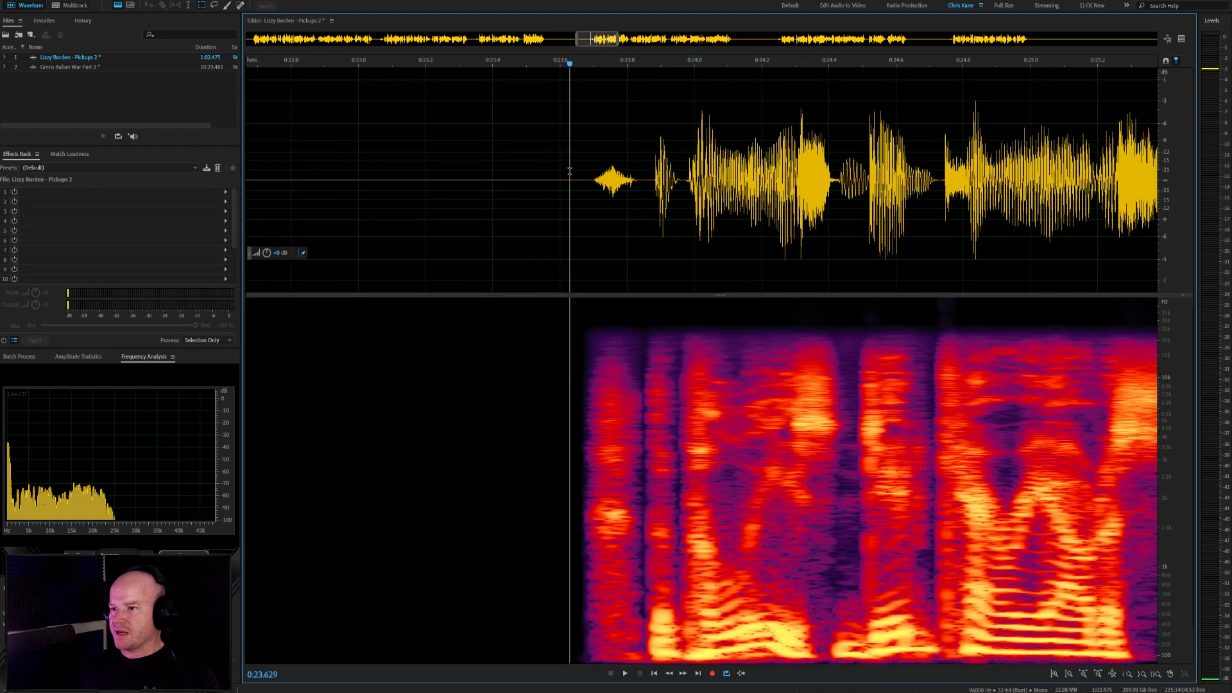
key(space)
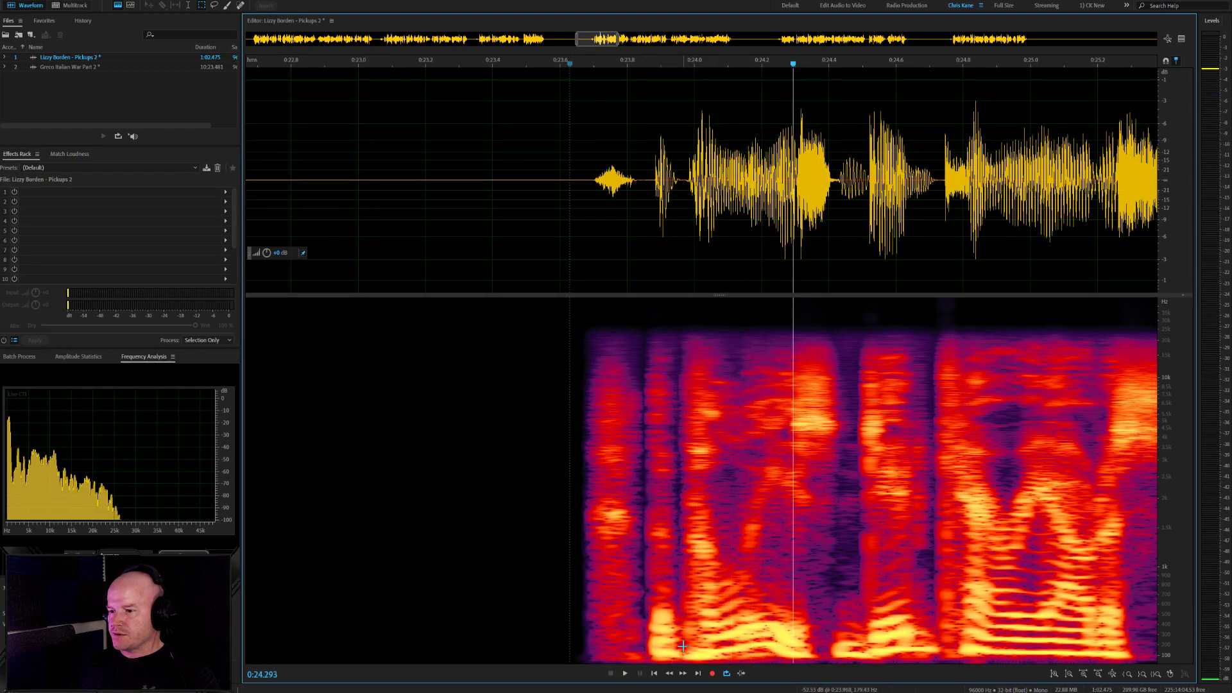
Auto-heal the low-frequency thump at the word onset from about 0:23.97 to 0:24.10, applying the repair three times
drag(682, 646, 727, 663)
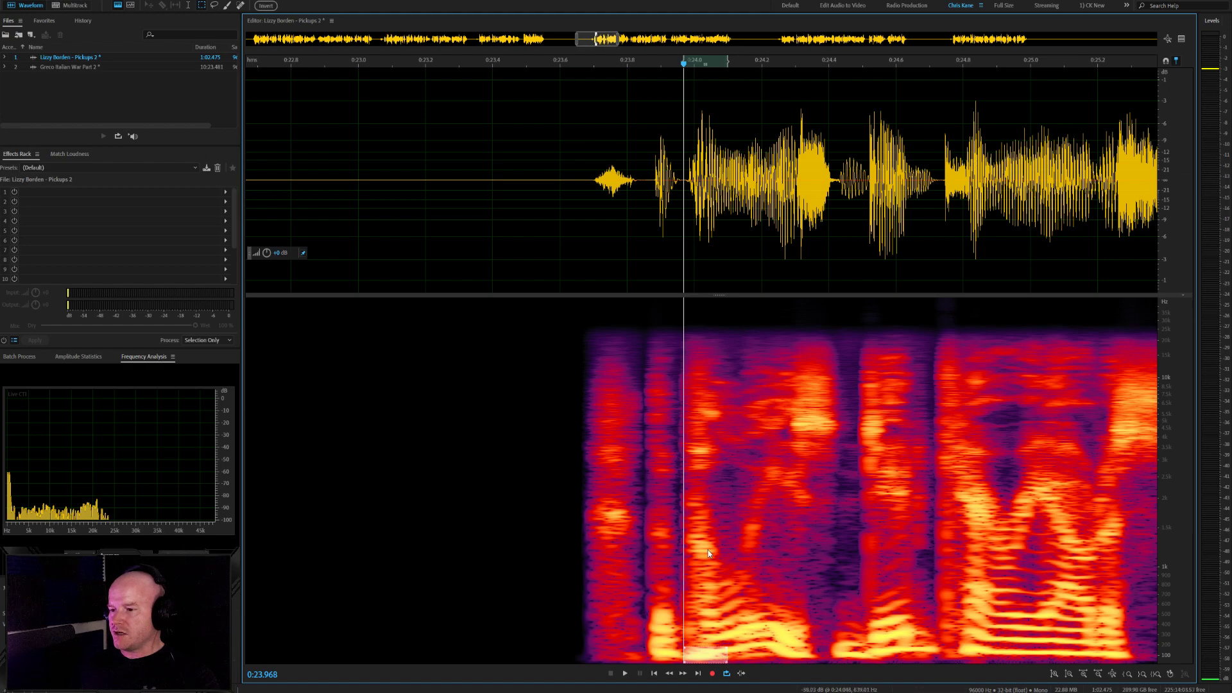
key(ctrl+u)
key(ctrl+u)
key(ctrl+u)
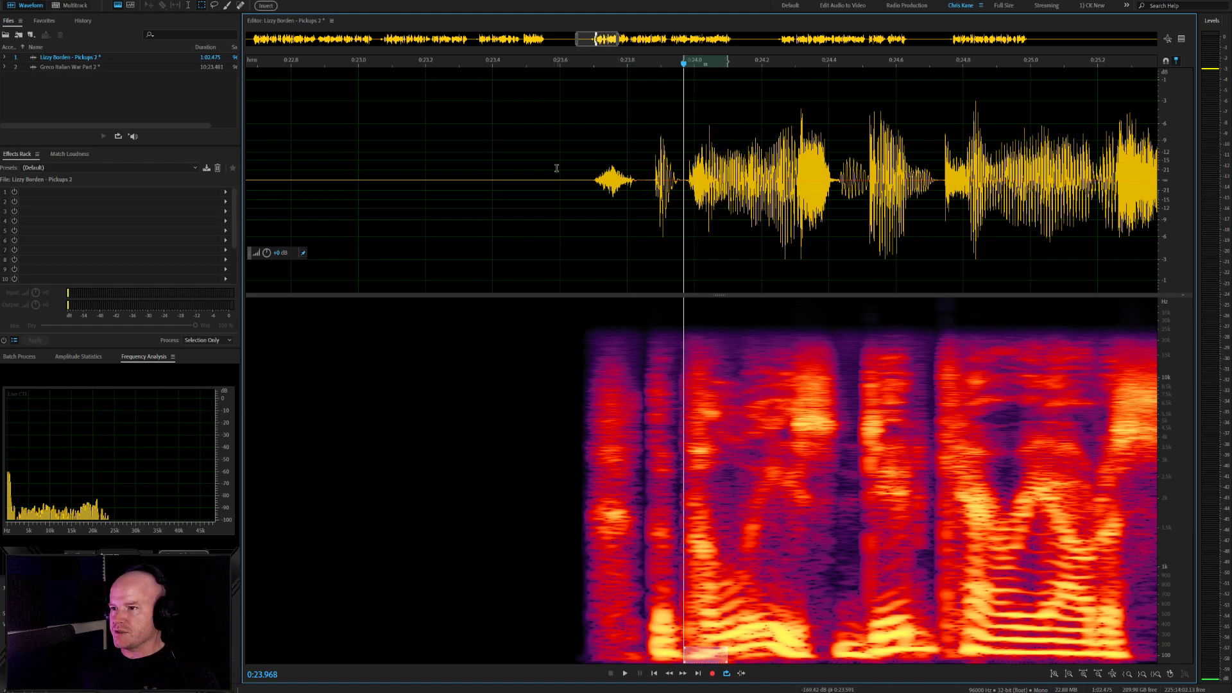
Replay the repaired opening from about 0:23.7 and listen through to about 0:24.8
key(space)
key(space)
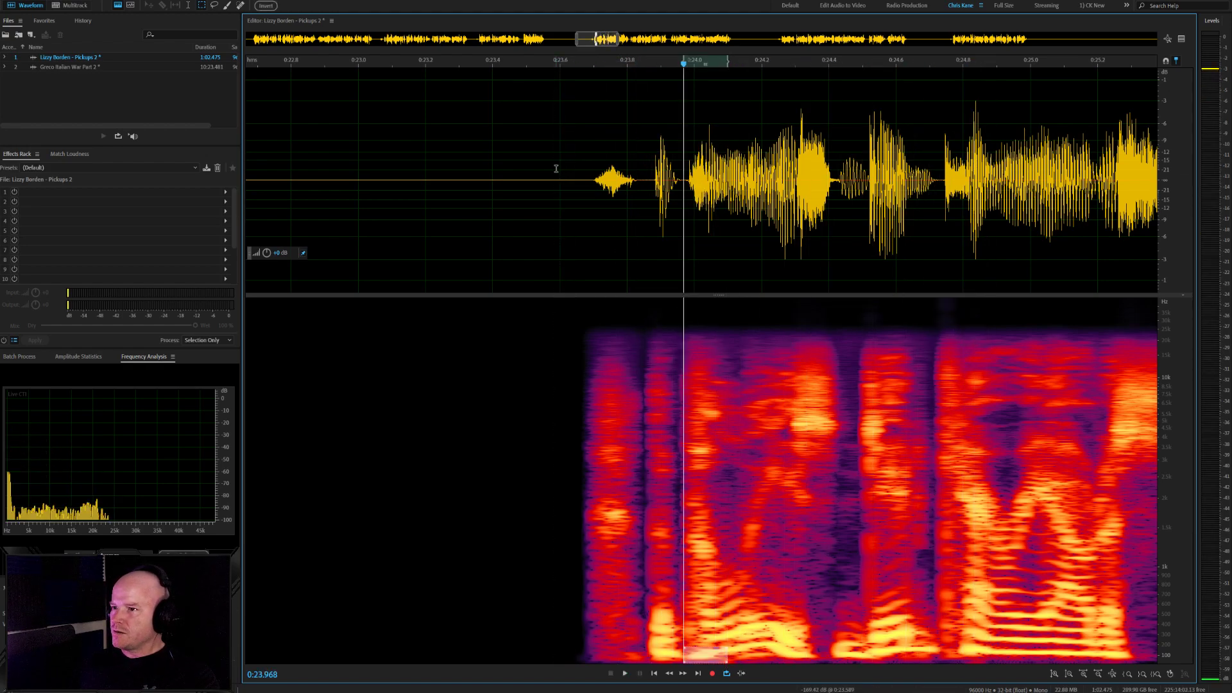
click(593, 173)
key(space)
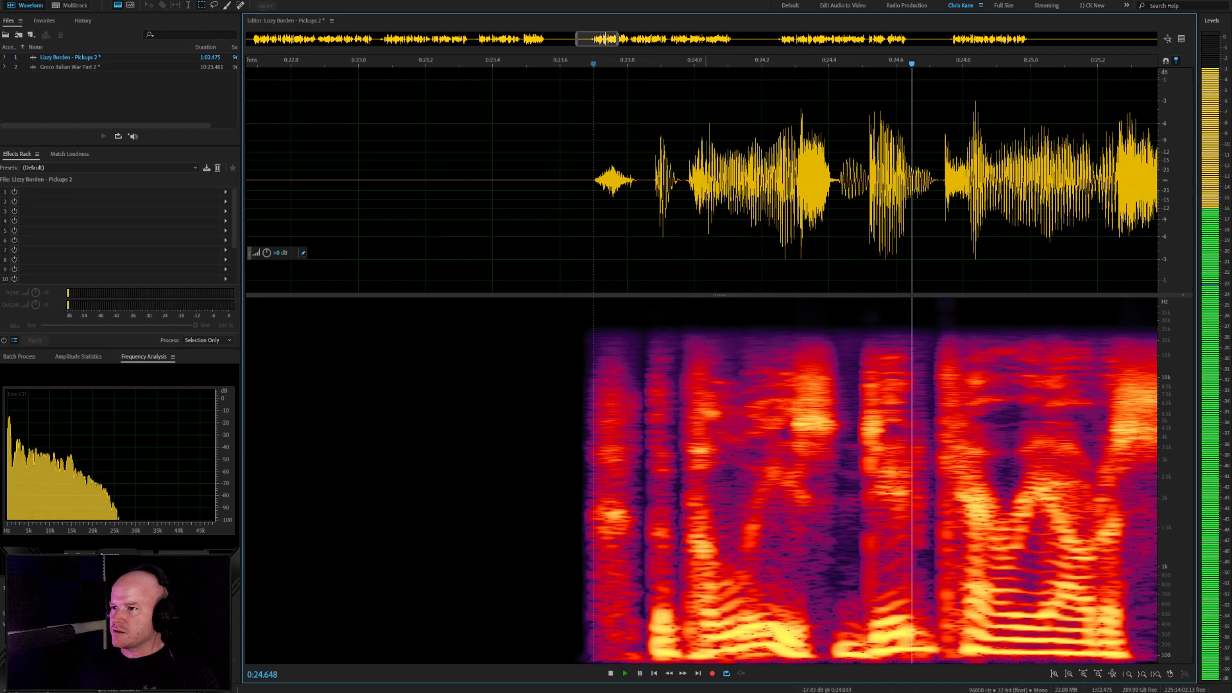
scroll(546, 182, down, 3)
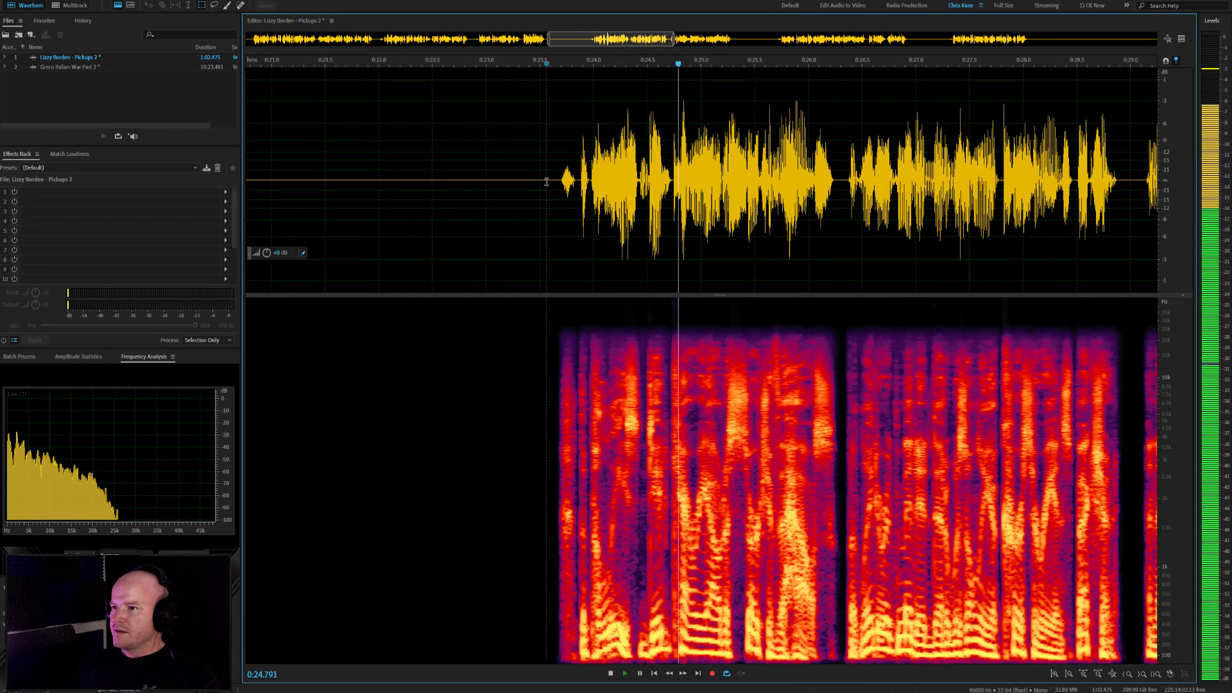
key(space)
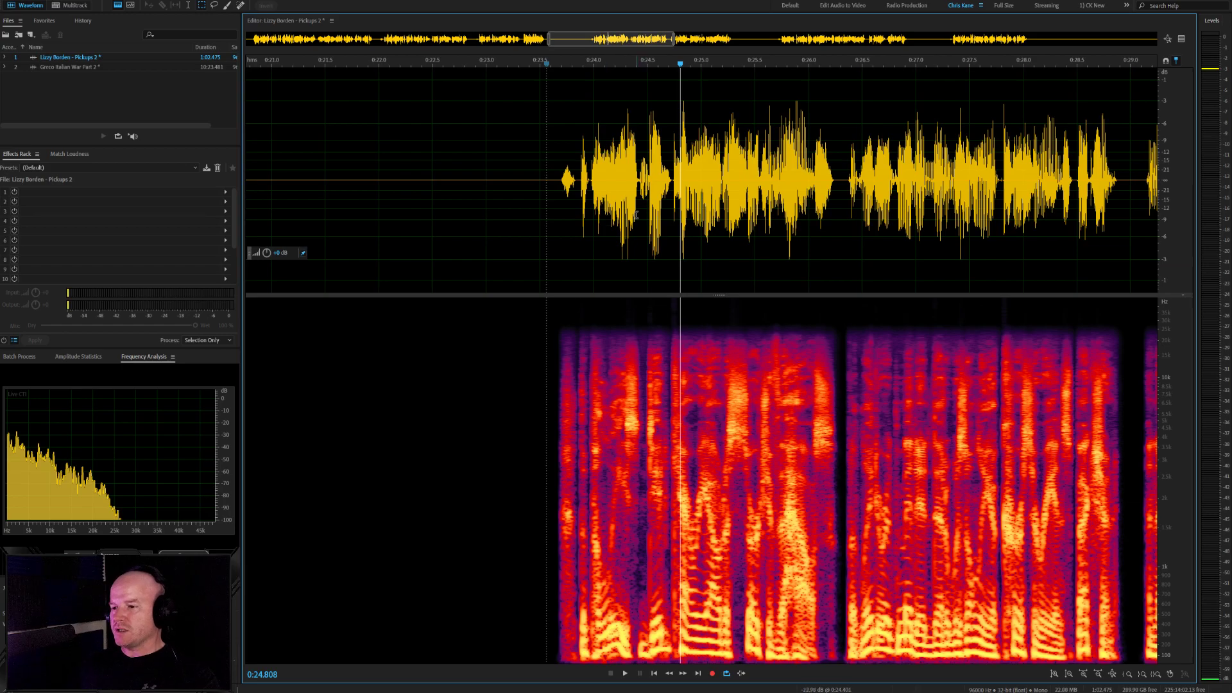
Auto-heal the glitch at the short word's onset from about 0:24.51 to 0:24.54
scroll(636, 211, up, 5)
click(593, 204)
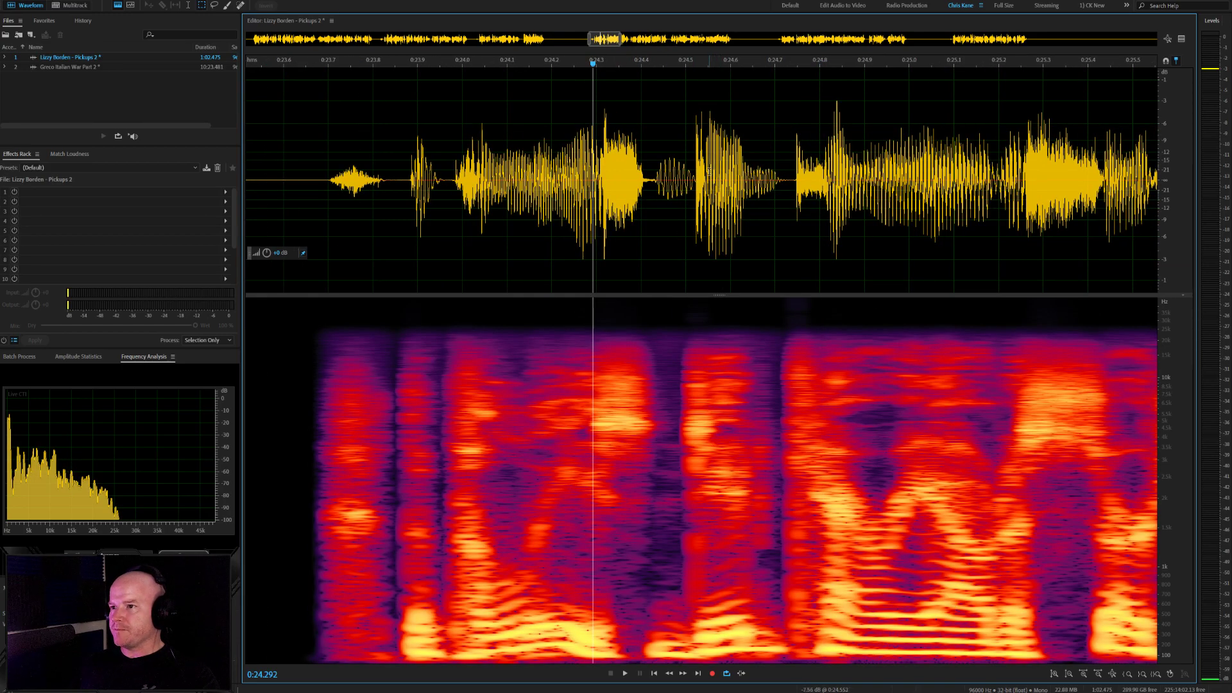
drag(705, 172, 691, 173)
key(Delete)
Listen on from about 0:24.5 past 0:29.4, checking the waveform and spectrogram for further glitches
key(space)
scroll(467, 217, down, 5)
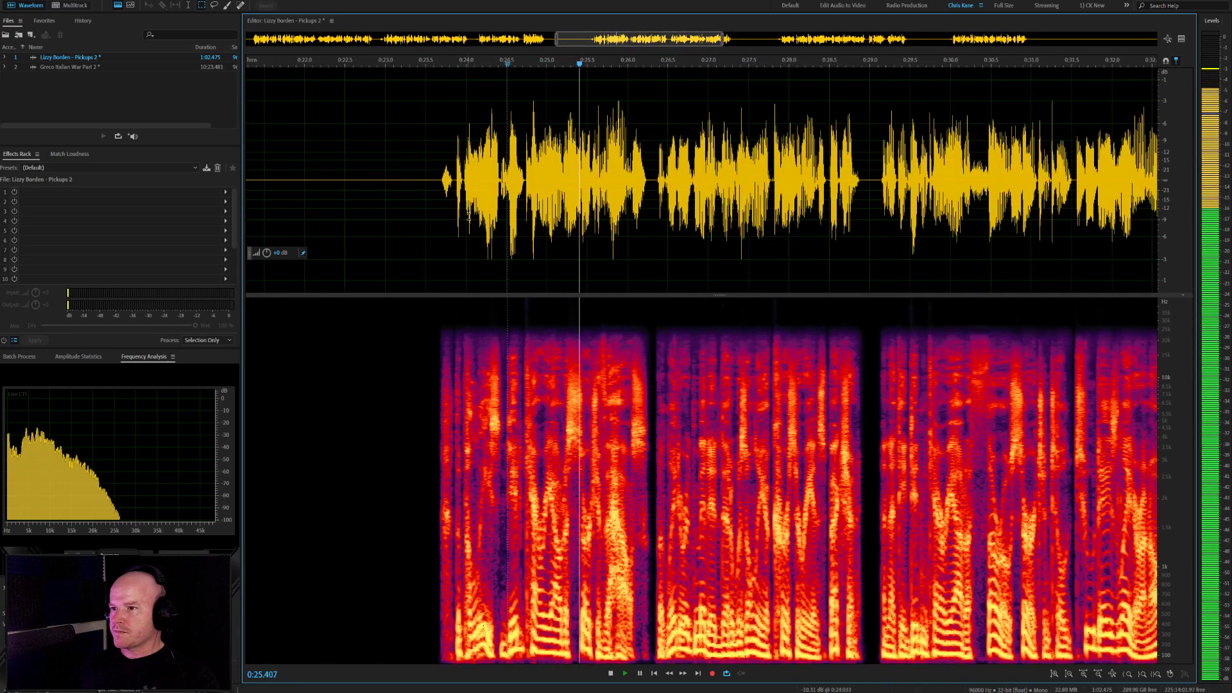
scroll(511, 235, up, 4)
scroll(499, 226, down, 4)
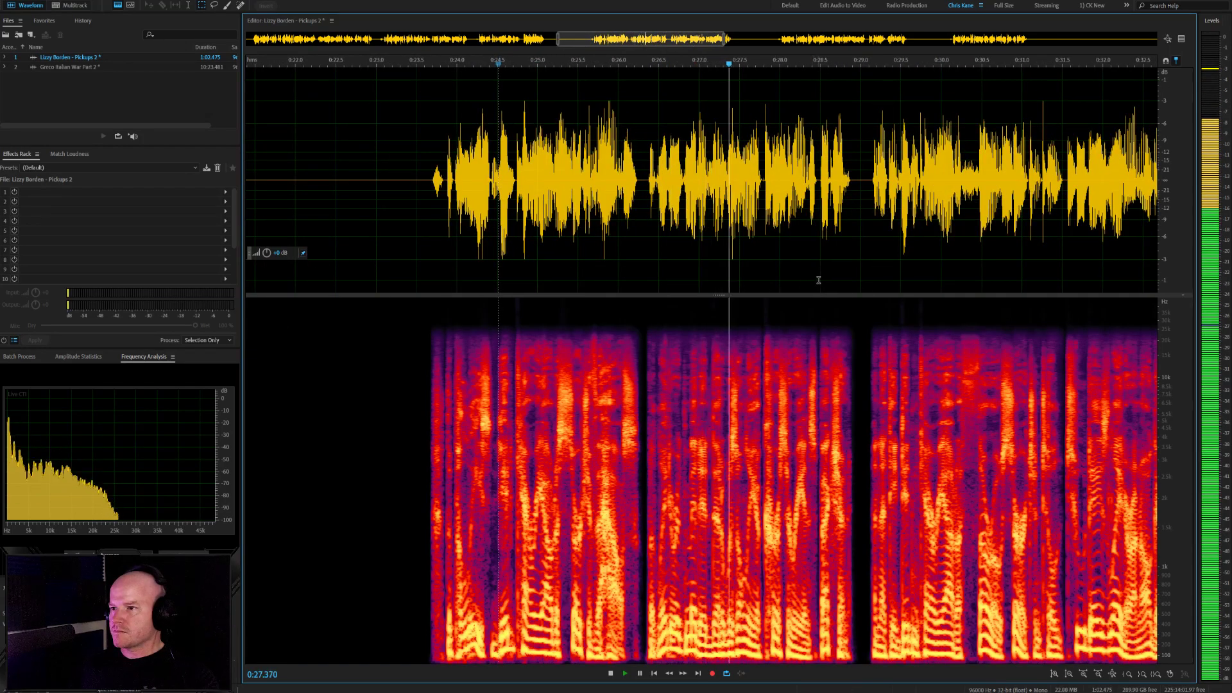
scroll(738, 267, up, 4)
scroll(737, 267, down, 3)
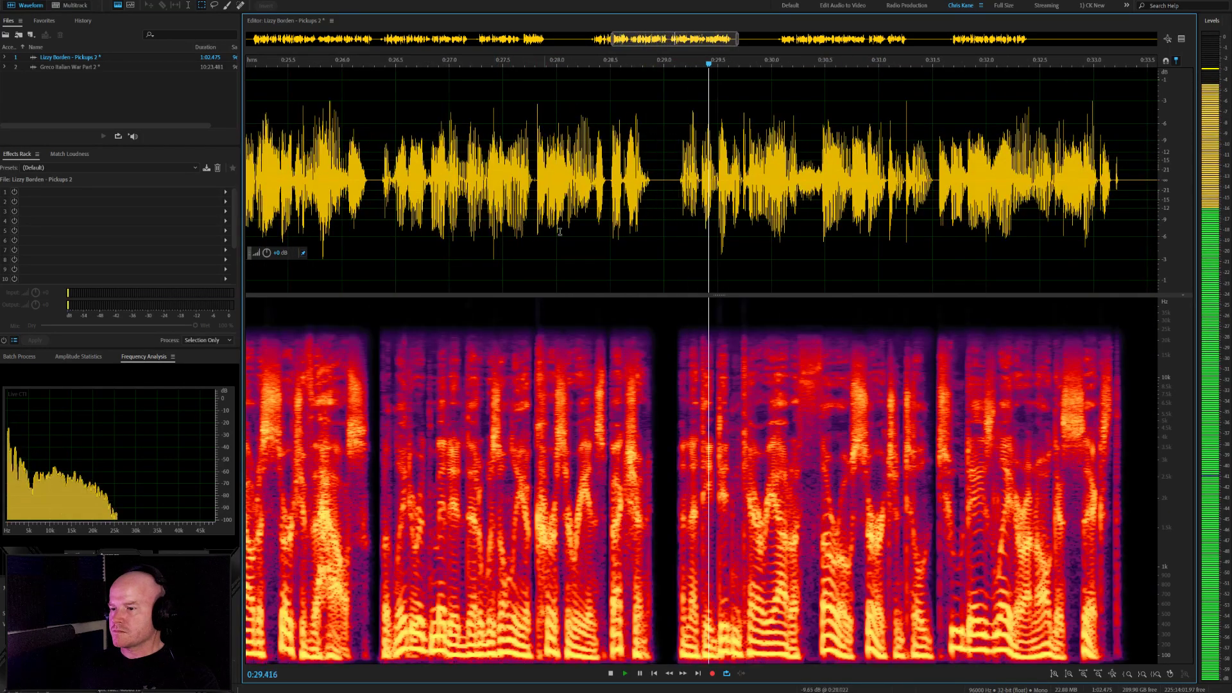
scroll(559, 232, up, 3)
key(space)
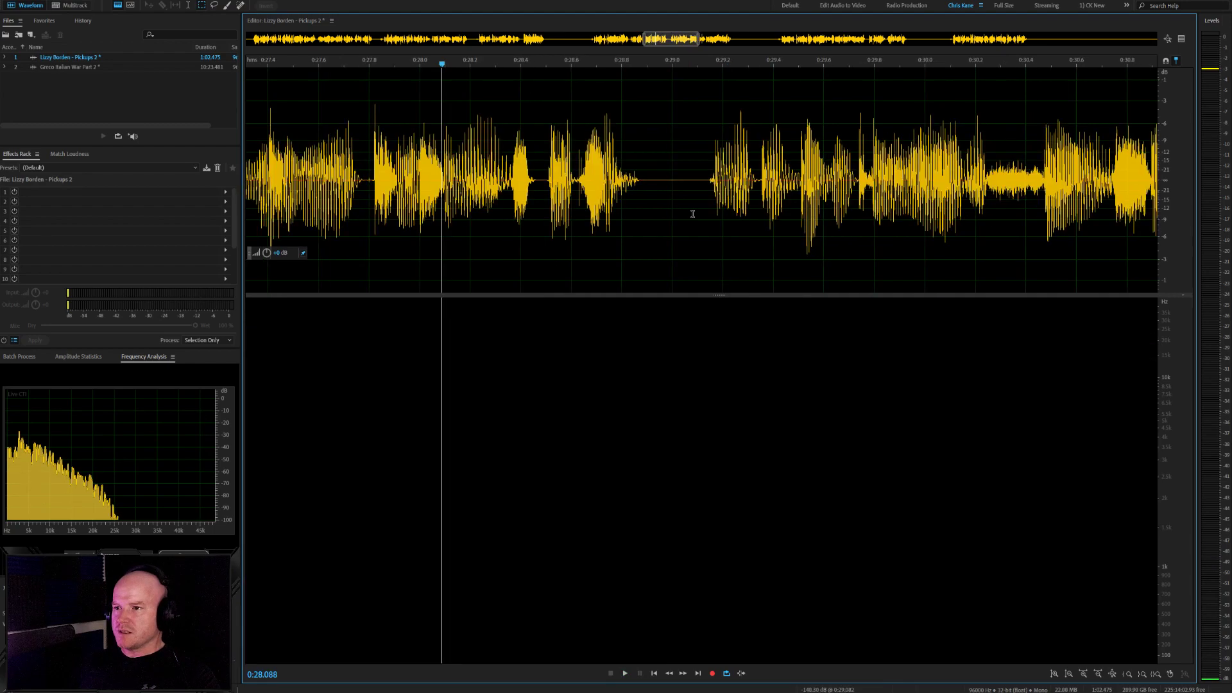
Inspect the end of the phrase before the pause closely and place the playhead on the small click at about 0:28.85
scroll(692, 213, down, 1)
click(363, 178)
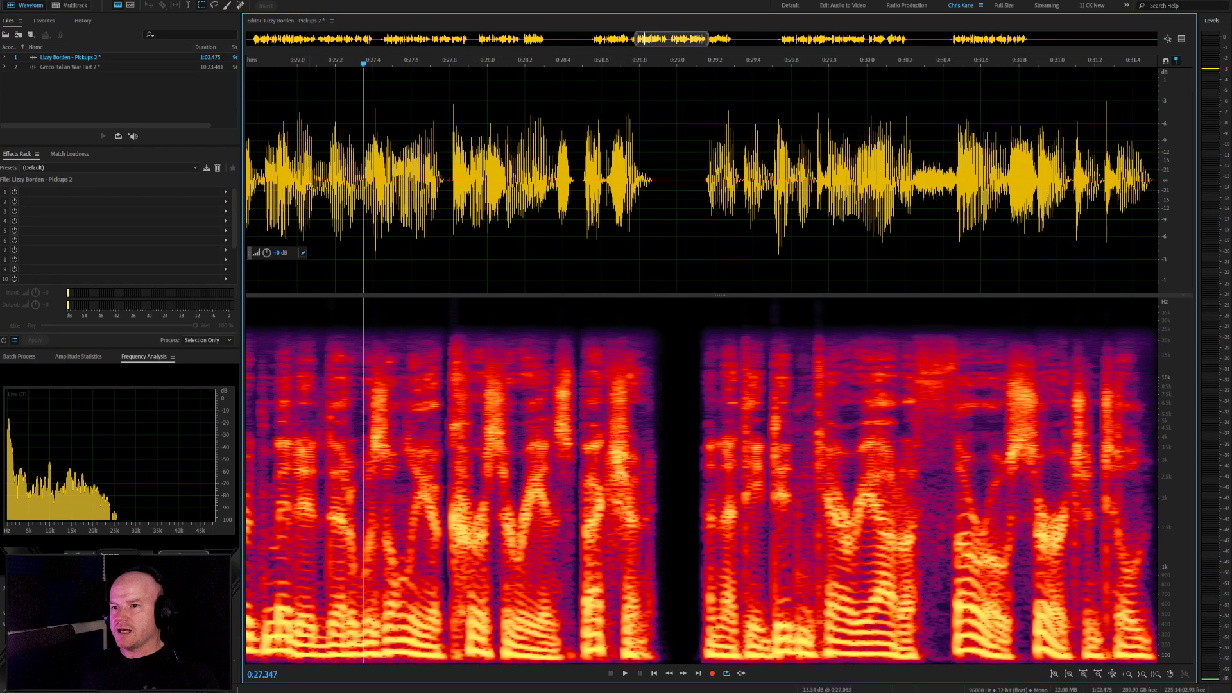
click(309, 187)
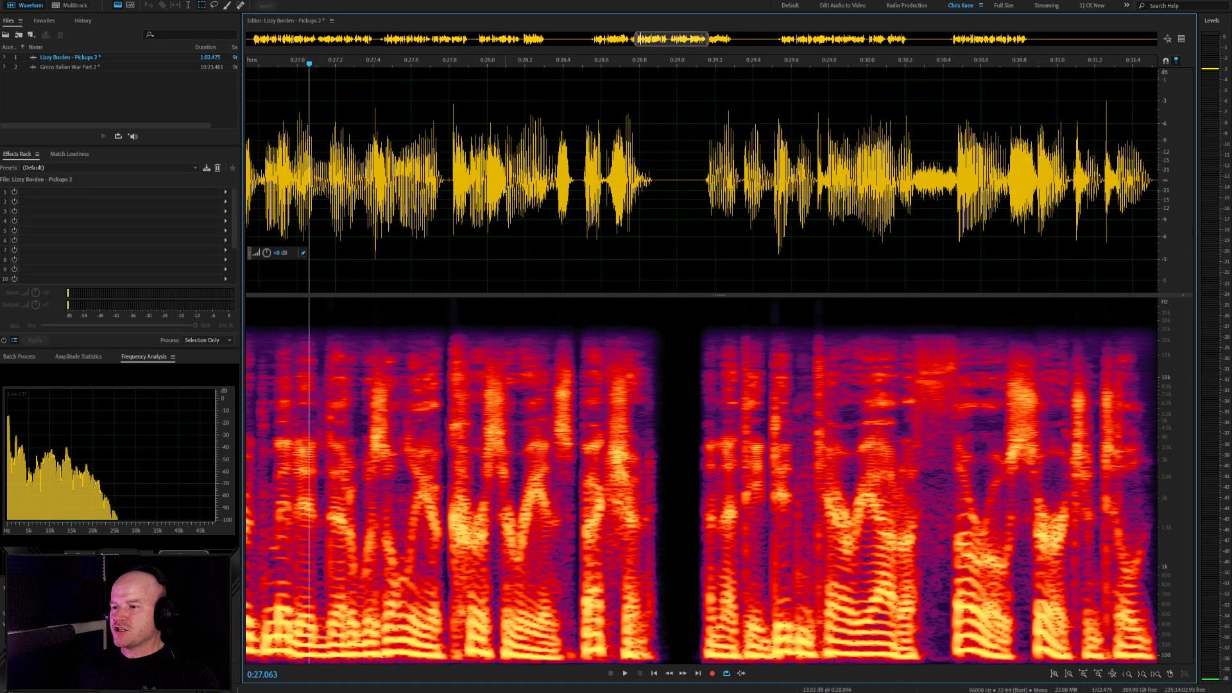
scroll(660, 249, up, 2)
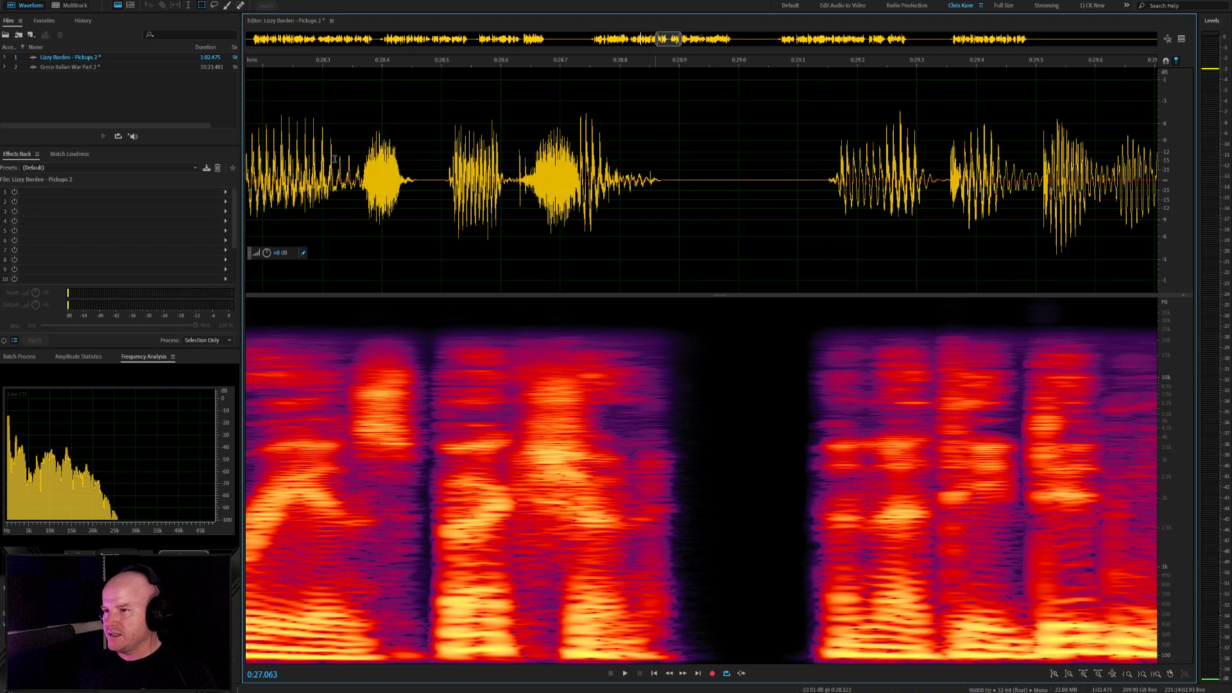
scroll(710, 174, up, 5)
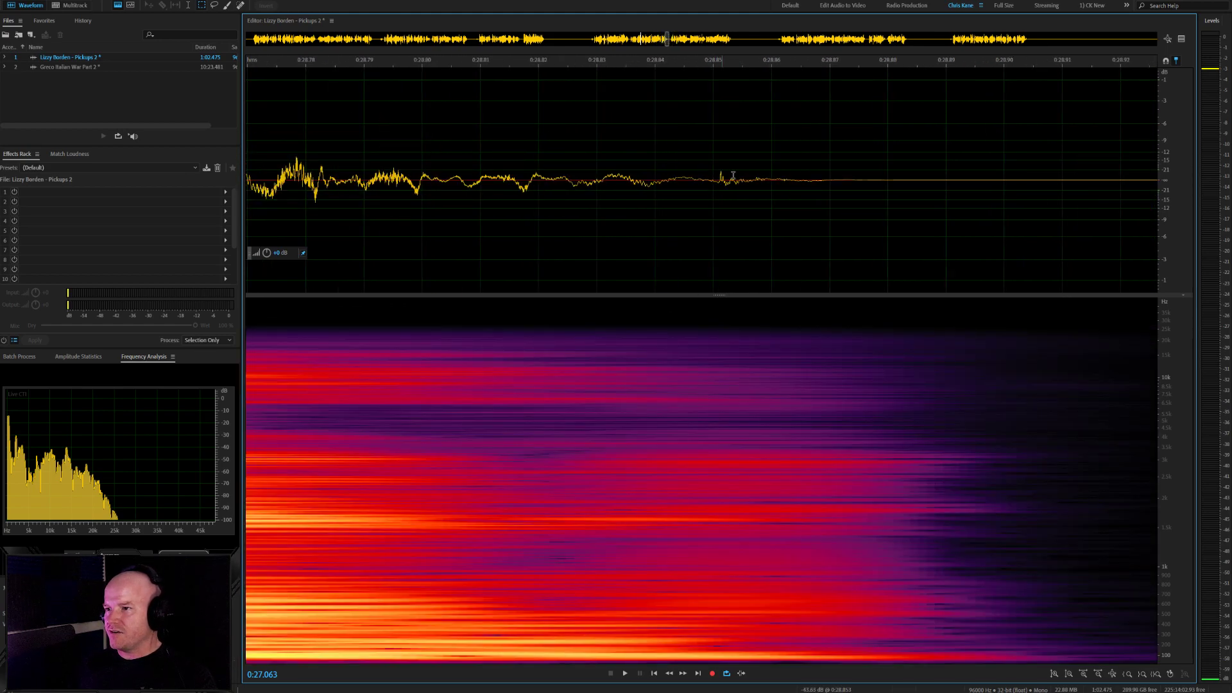
drag(705, 174, 882, 186)
click(720, 183)
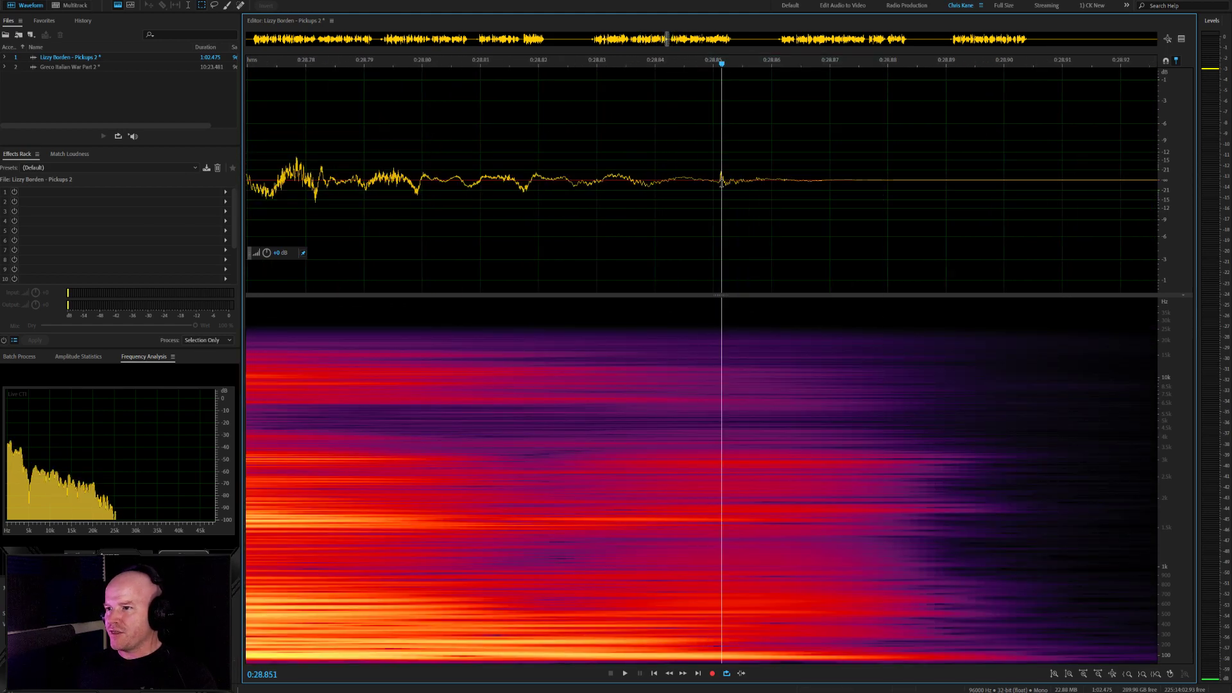
Replay the phrase ending from about 0:28.06 through the pause to about 0:29.15
scroll(764, 184, down, 1)
scroll(765, 185, down, 6)
click(626, 193)
click(498, 199)
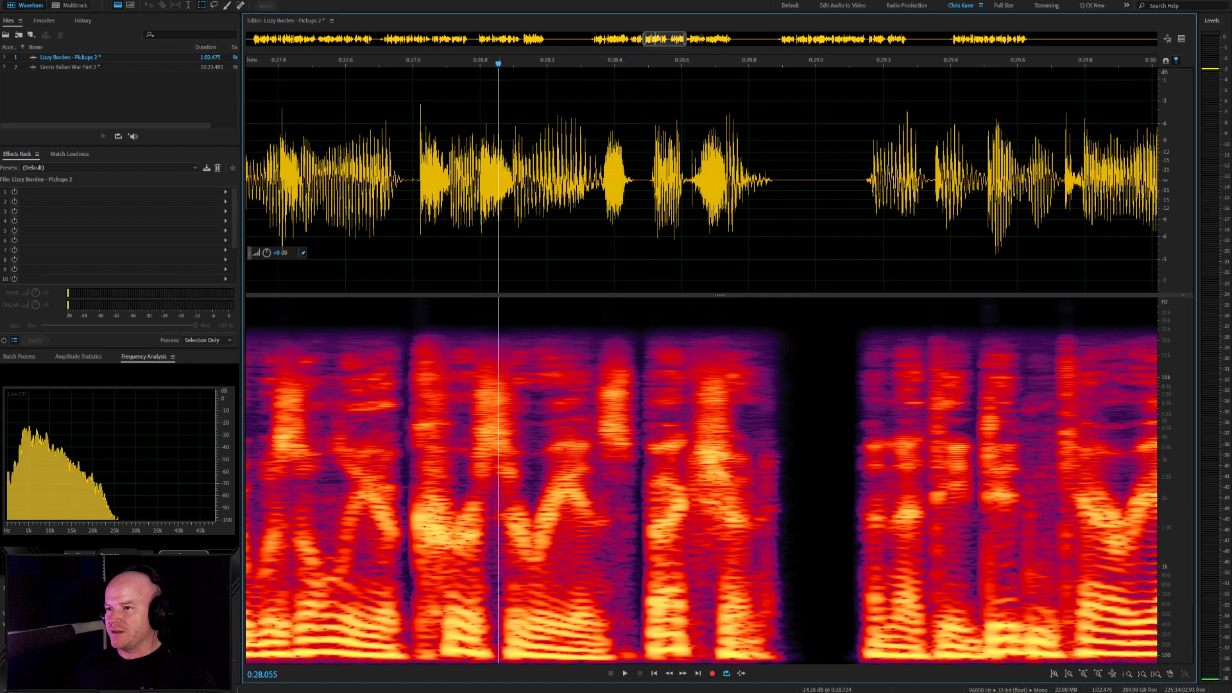
key(space)
key(space)
Auto-heal the small click in the word's tail from about 0:28.84 to 0:28.86
scroll(794, 249, up, 4)
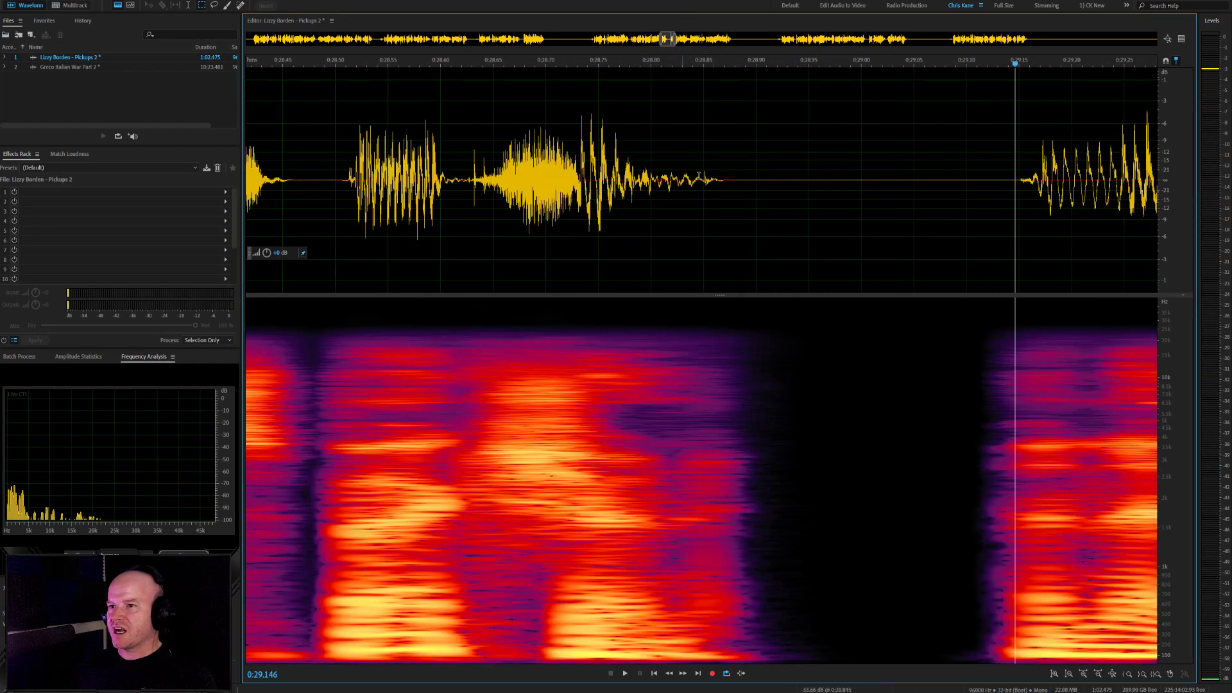
drag(713, 165, 696, 177)
key(ctrl+u)
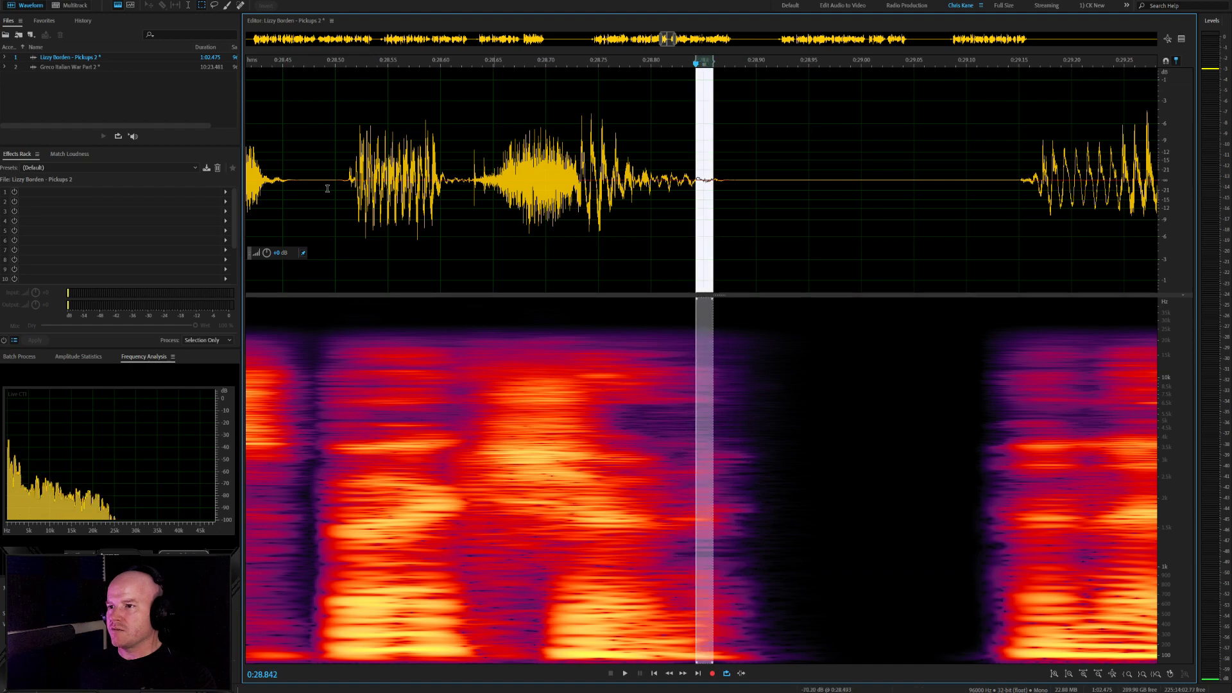
Replay the healed word ending from about 0:28.53 and listen on to about 0:30.3
key(space)
click(358, 179)
key(space)
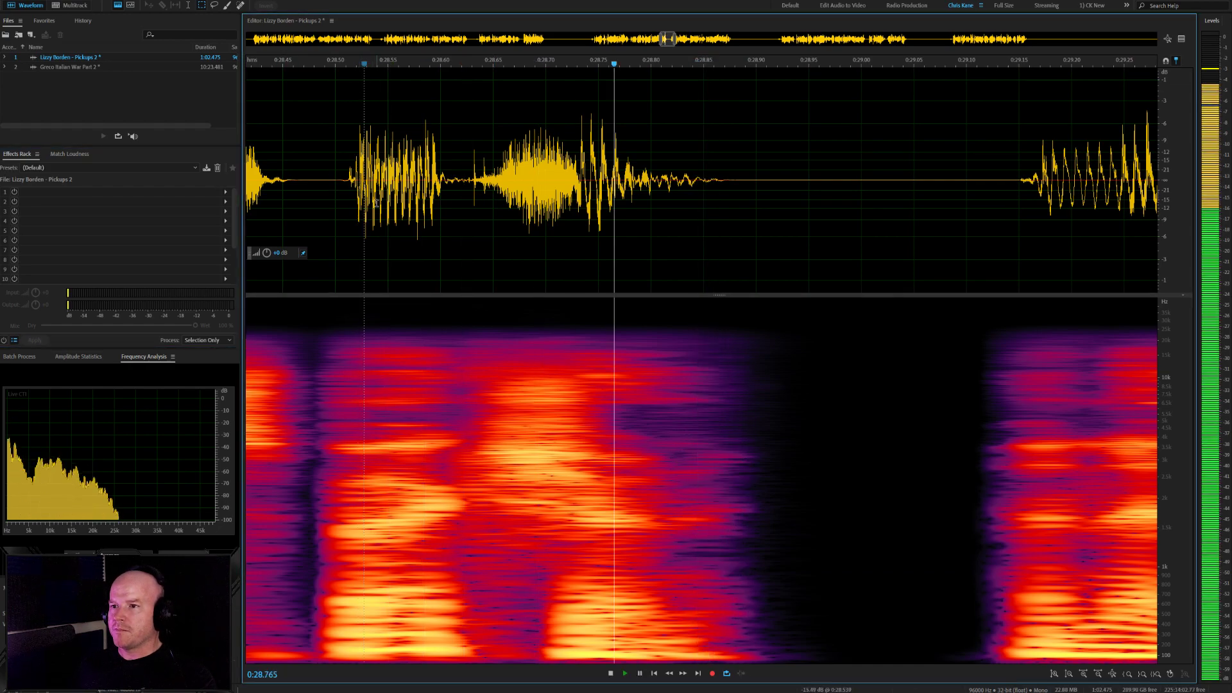
scroll(394, 220, down, 5)
scroll(393, 220, up, 2)
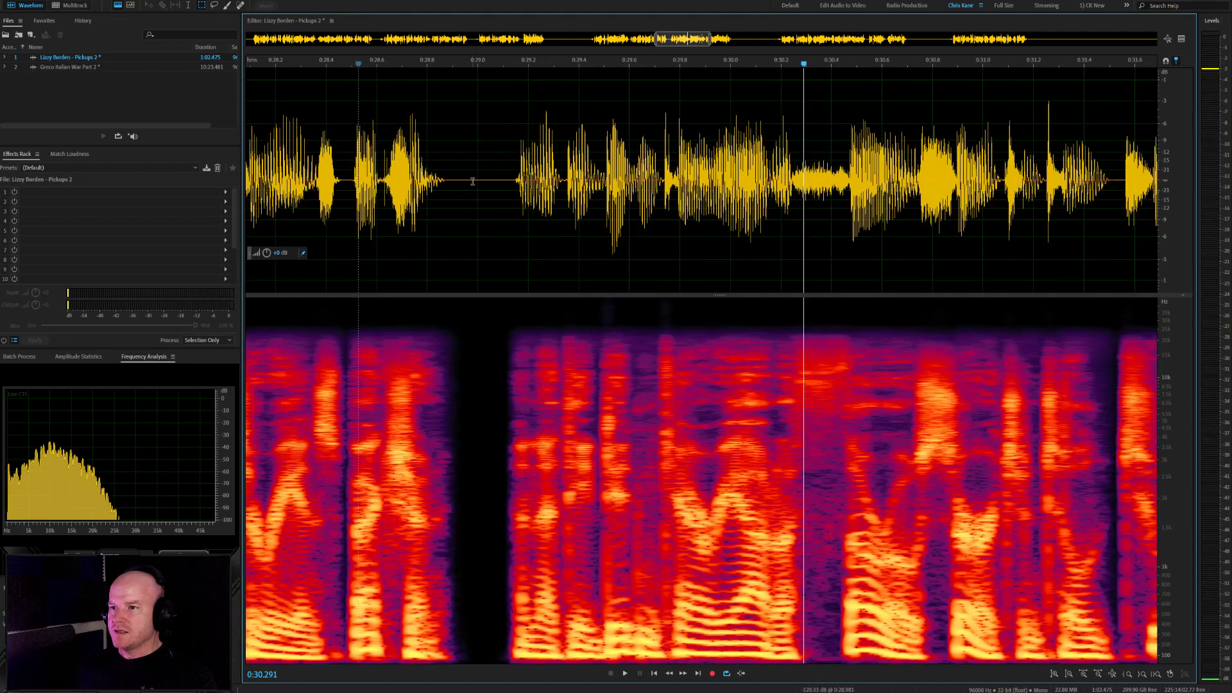
key(space)
Go to the silence before the next phrase and listen to its start from about 0:29.1 to 0:29.98
scroll(499, 203, up, 5)
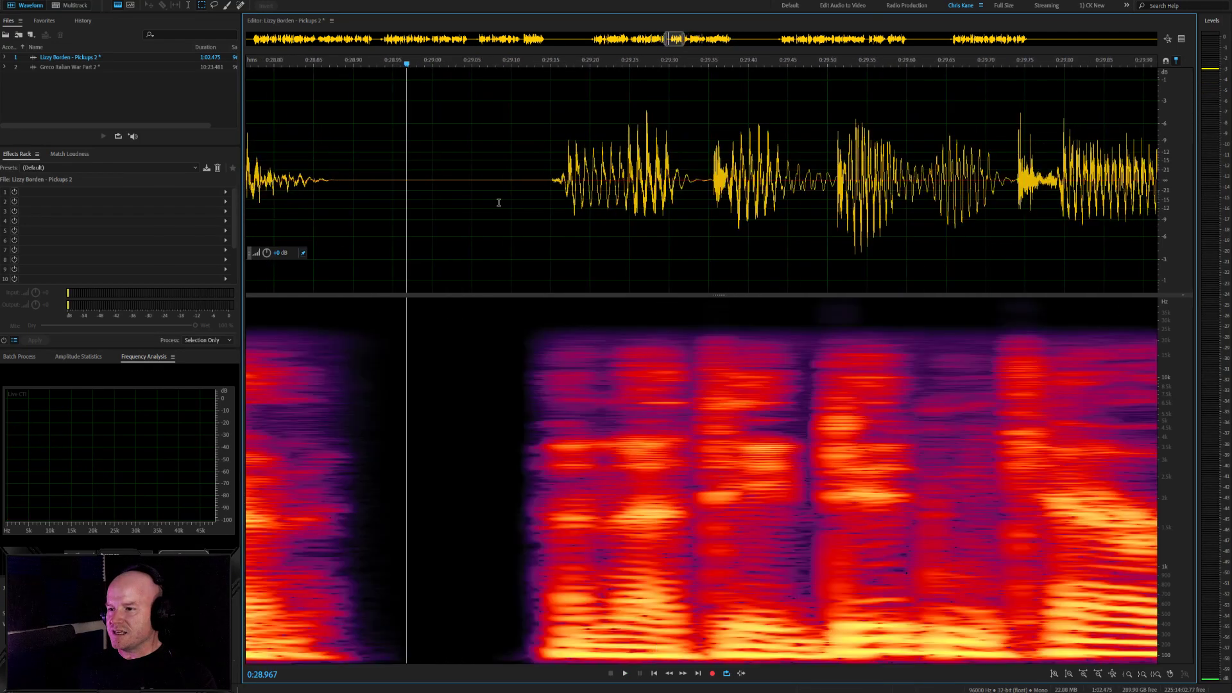
click(521, 149)
scroll(530, 161, down, 2)
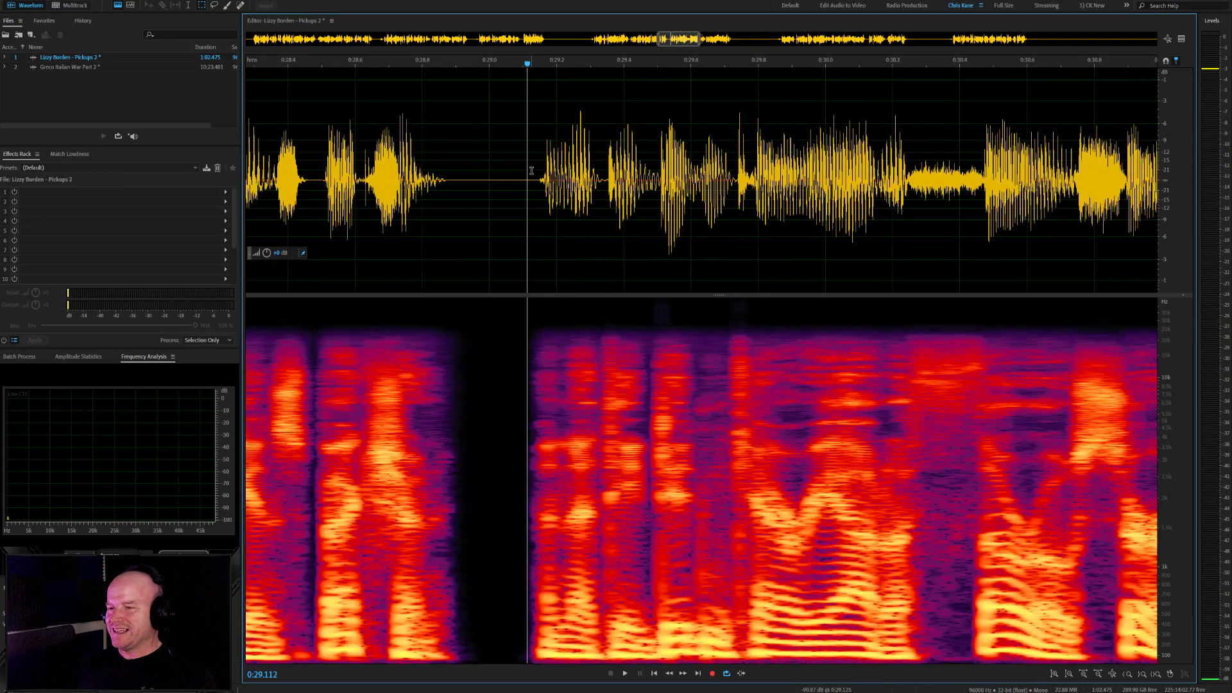
click(509, 187)
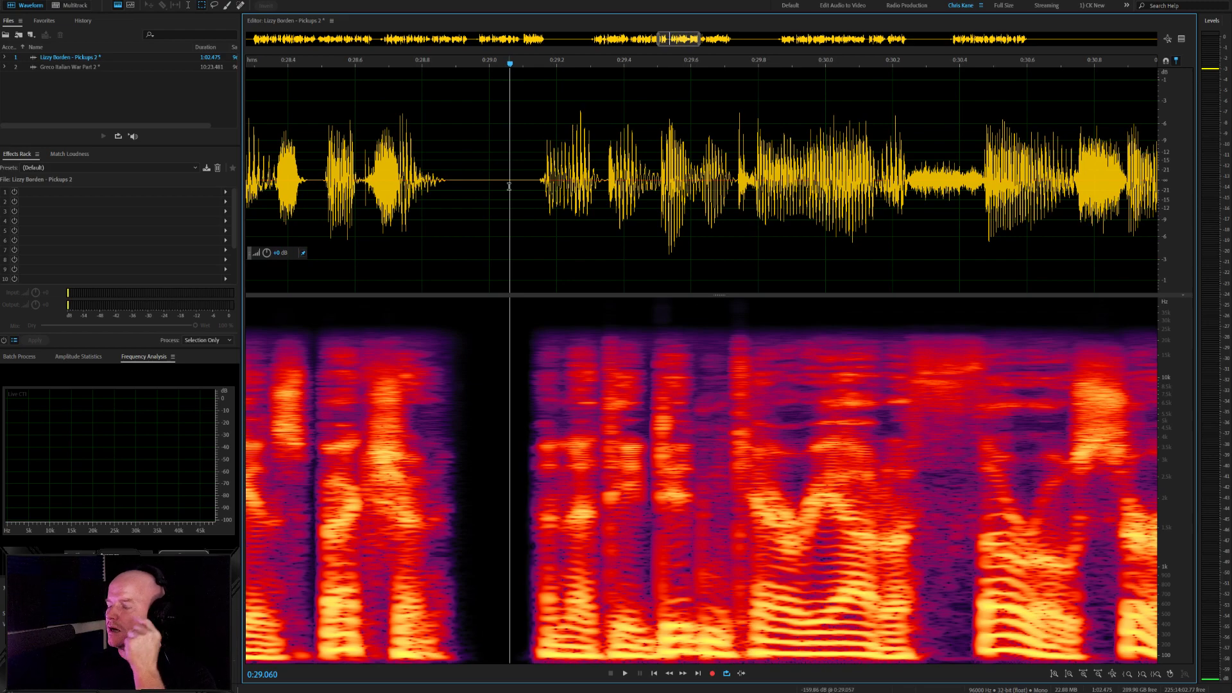
click(525, 175)
key(space)
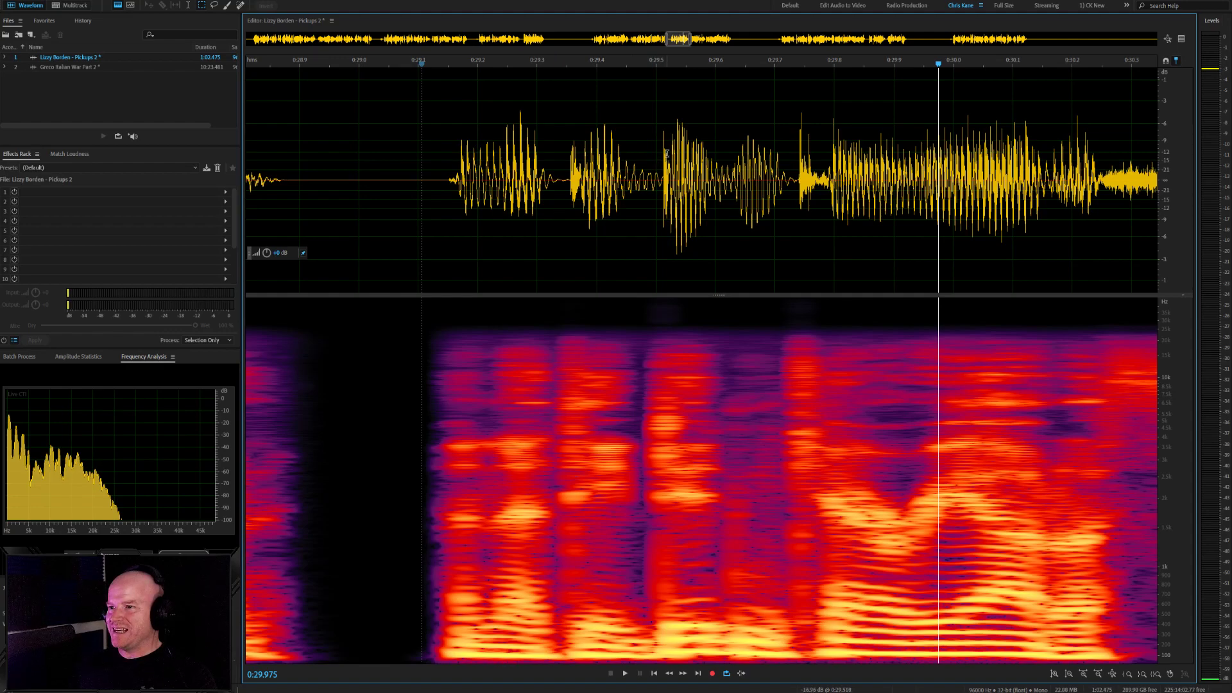
Try auto-healing the word onset from about 0:29.50 to 0:29.52, replay it from about 0:29.33, and undo the repair
drag(658, 163, 668, 166)
key(ctrl+u)
click(556, 182)
key(space)
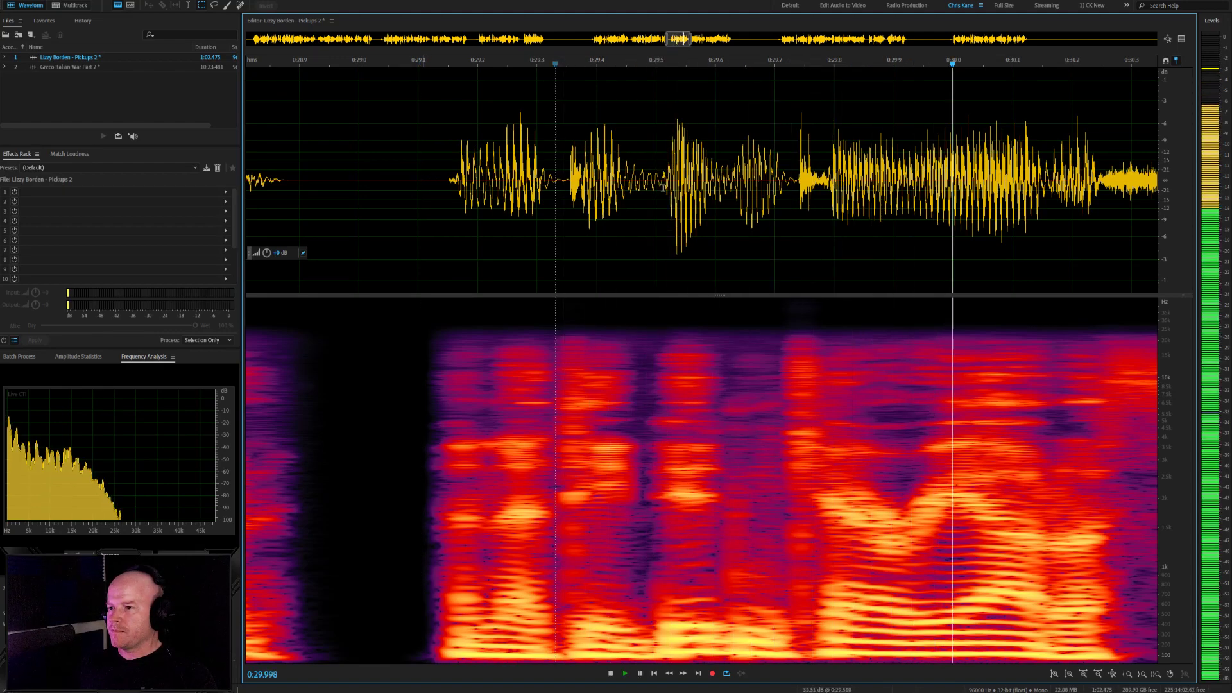
key(space)
key(ctrl+z)
Auto-heal a short spot in the same phrase at about 0:29.6
click(727, 176)
drag(738, 179, 727, 180)
key(ctrl+u)
Replay the phrase from about 0:29.2 and listen through to about 0:31.9
key(space)
scroll(606, 248, down, 2)
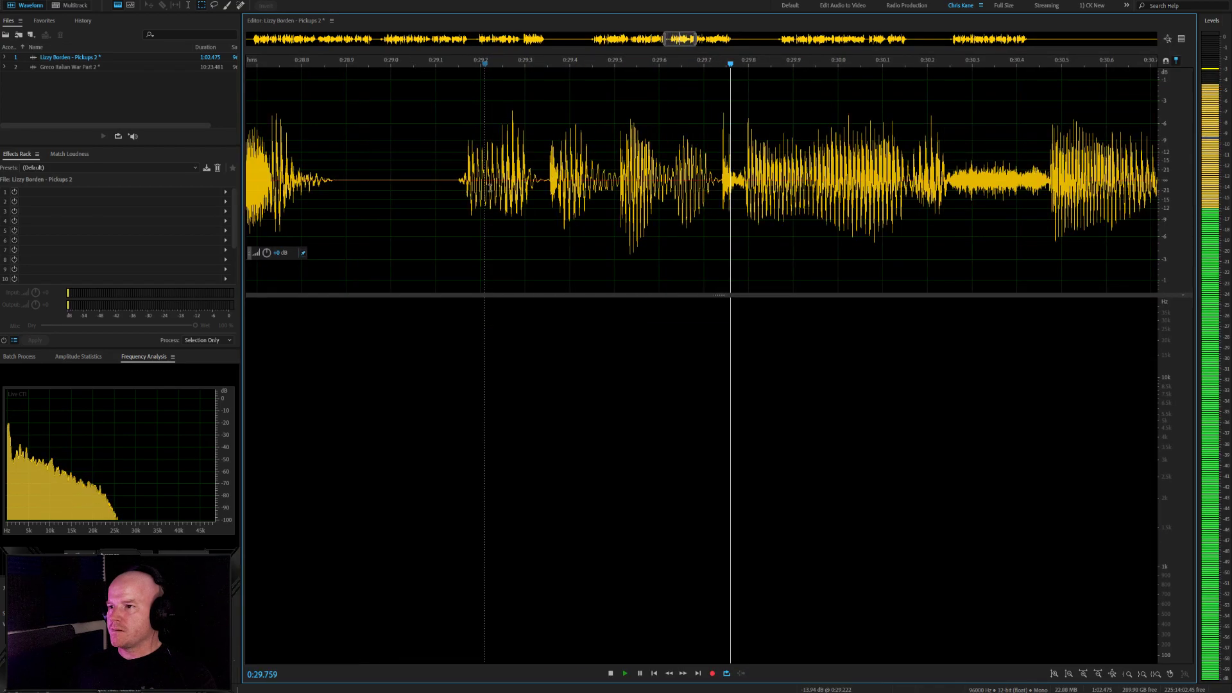
scroll(606, 249, down, 1)
scroll(713, 205, up, 5)
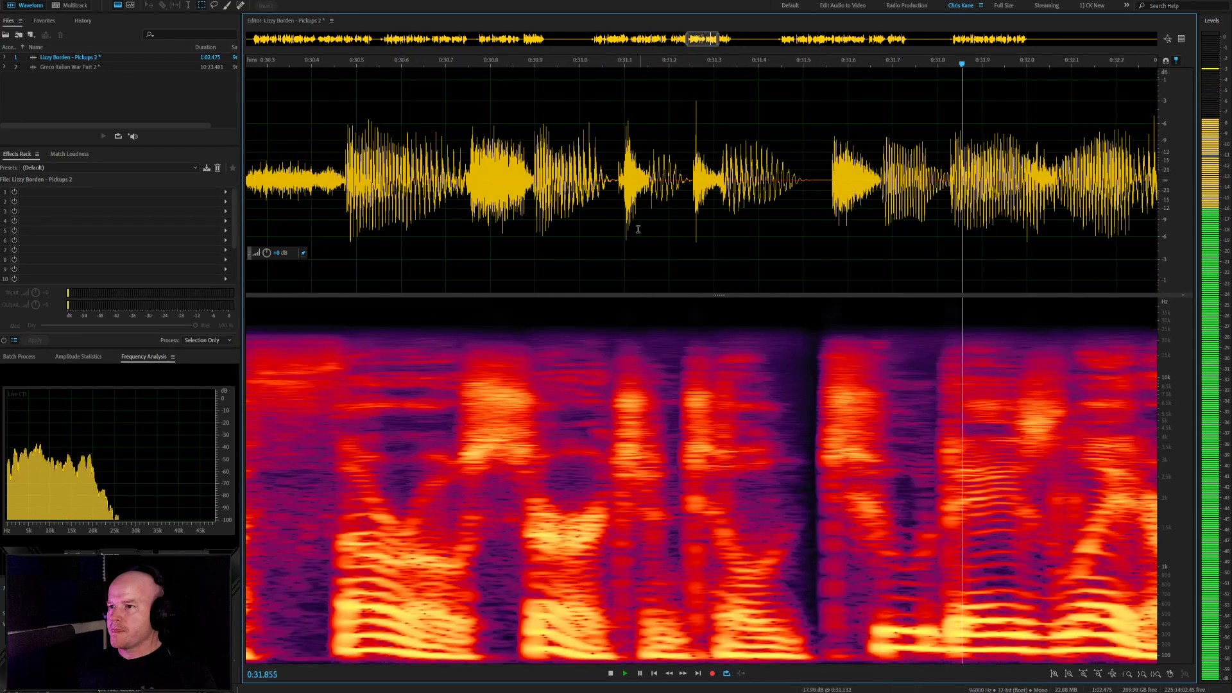
click(566, 186)
Auto-heal the transition into the vowel from about 0:31.31 to 0:31.33
scroll(706, 181, up, 3)
key(space)
click(739, 174)
drag(753, 156, 736, 154)
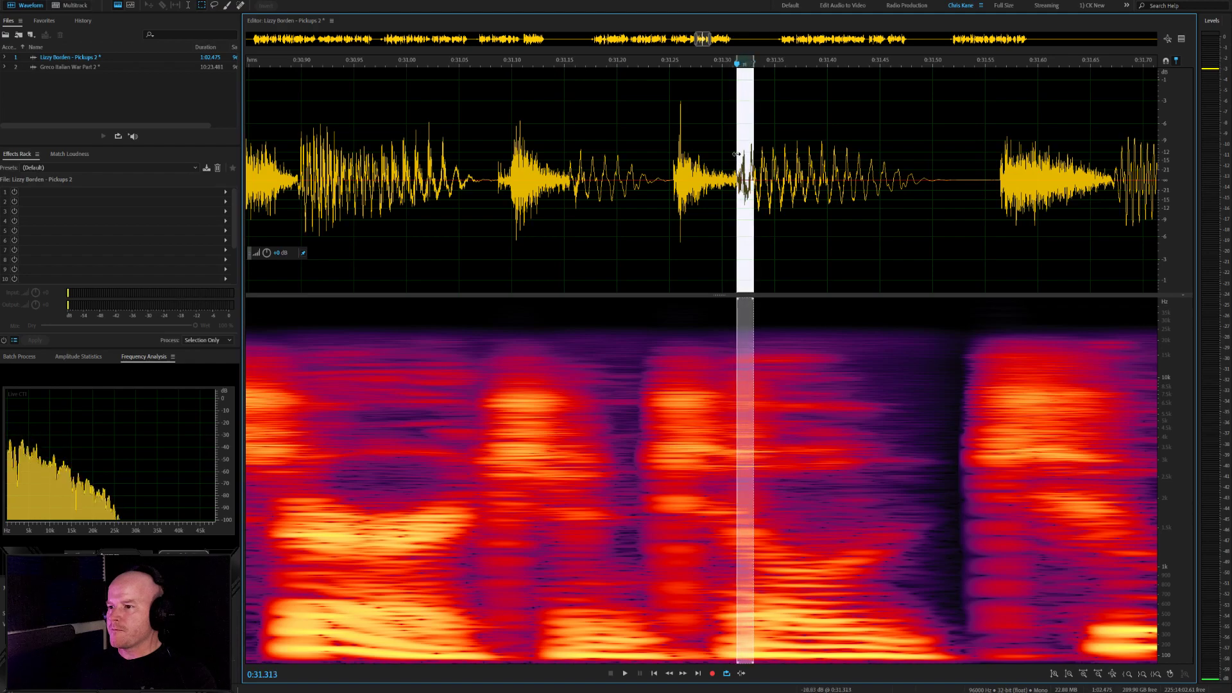
key(ctrl+u)
Replay the healed transition from about 0:31.18 and listen on to about 0:32.7
click(596, 159)
key(space)
scroll(496, 186, down, 2)
scroll(590, 212, down, 3)
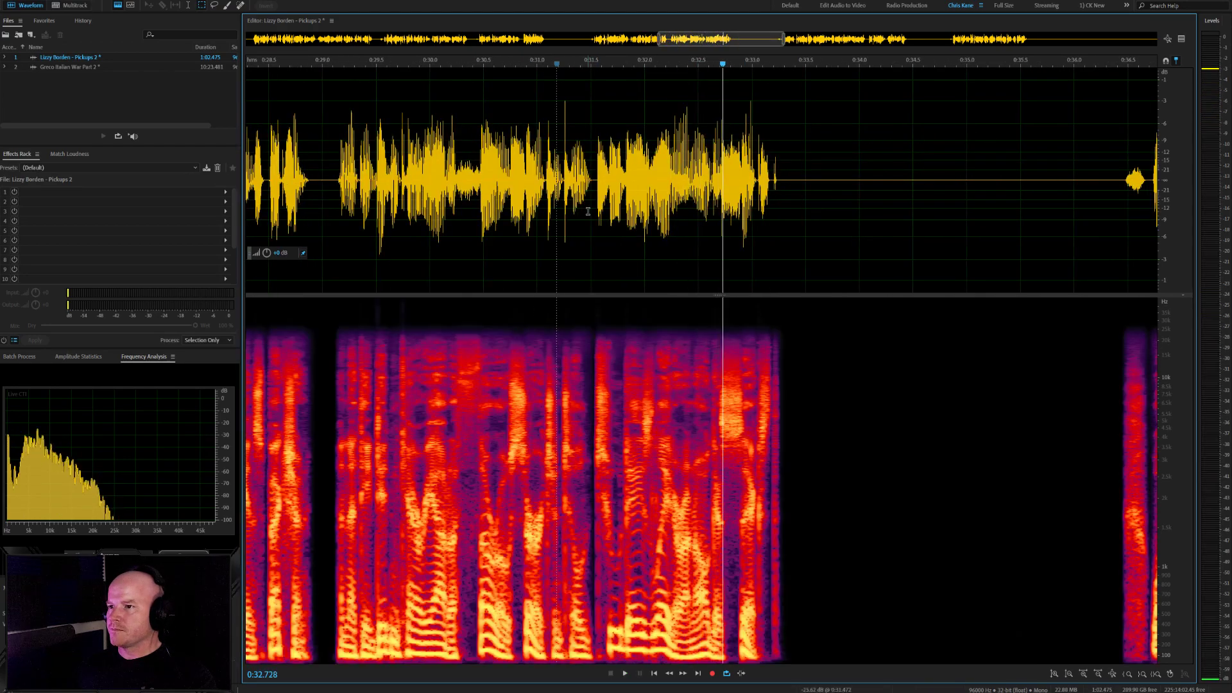
Listen to the following words from about 0:31.75 to 0:32.25 and examine them closely for glitches
click(600, 209)
scroll(661, 204, up, 5)
click(482, 192)
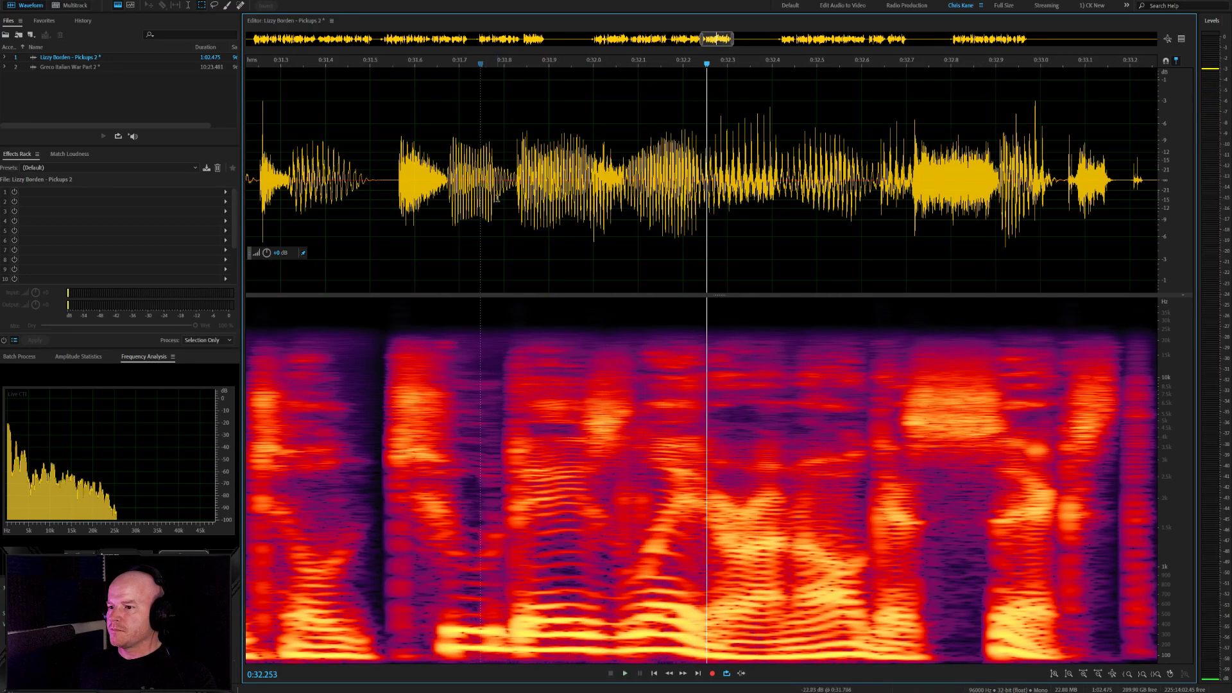
key(space)
scroll(481, 190, up, 2)
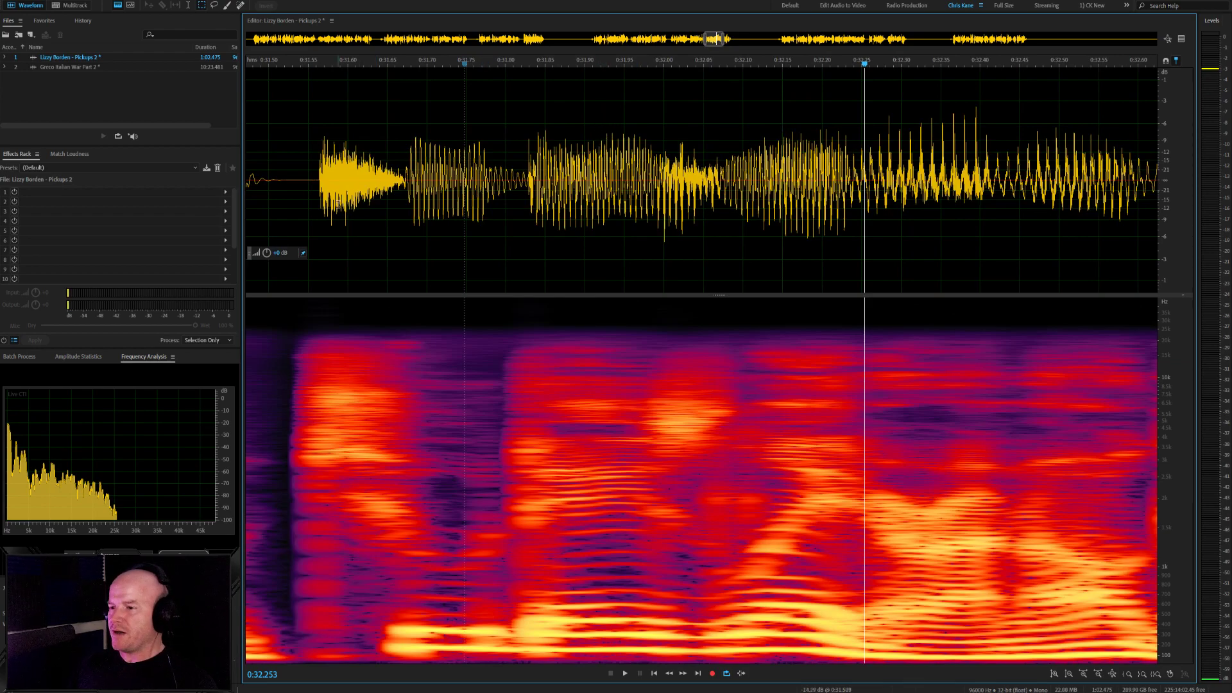
scroll(417, 175, down, 2)
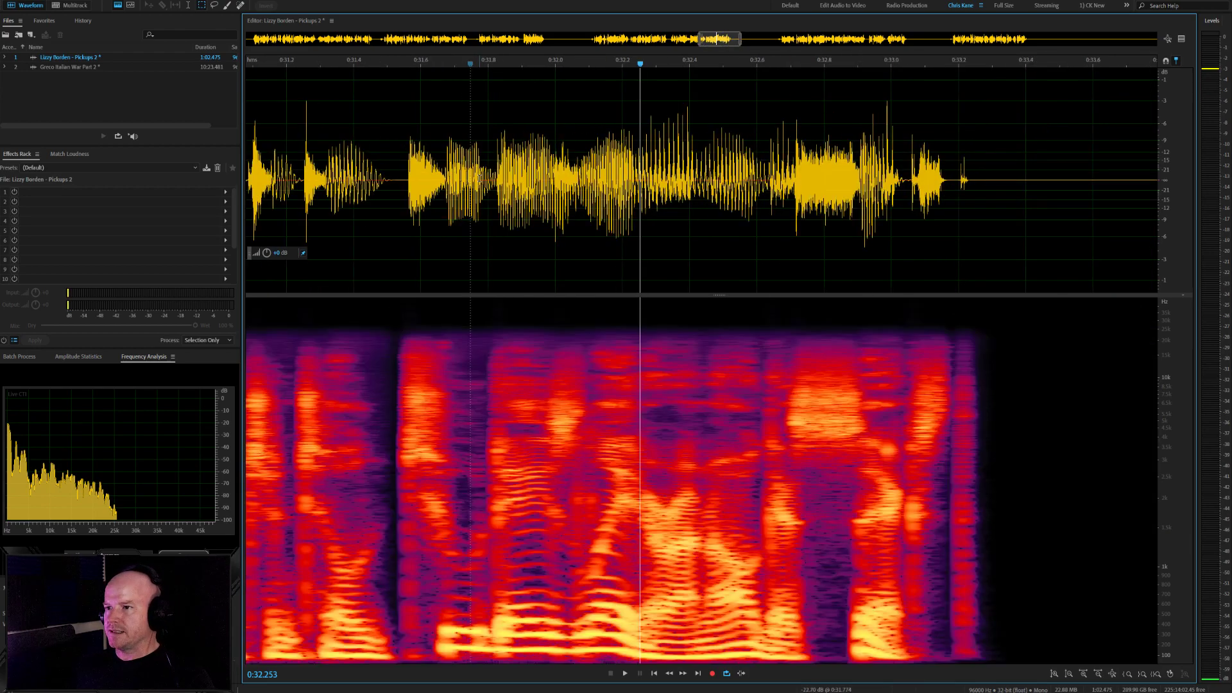
Replay the words from about 0:31.33 and again from about 0:31.63, and select the visible stretch starting at about 0:31.25
click(330, 178)
key(space)
key(space)
scroll(481, 177, up, 1)
click(414, 177)
key(space)
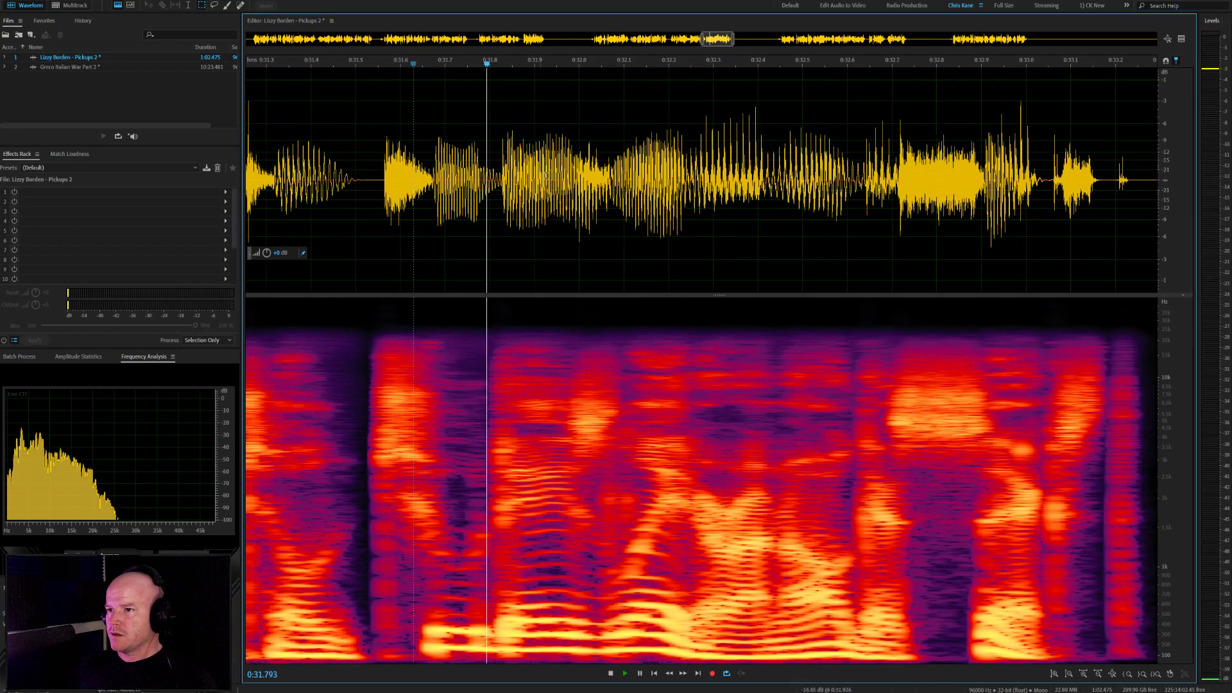
double_click(605, 175)
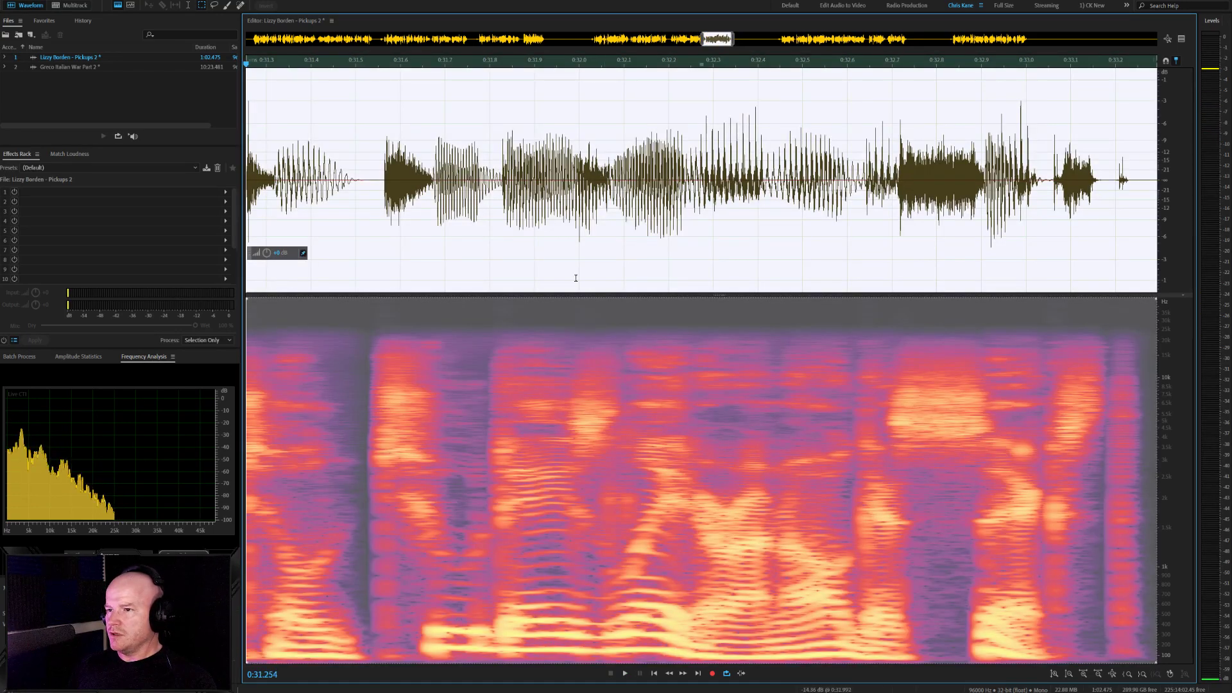
Clear the selection and replay the words from about 0:31.54 to check for glitches
key(ctrl+a)
click(405, 187)
click(353, 165)
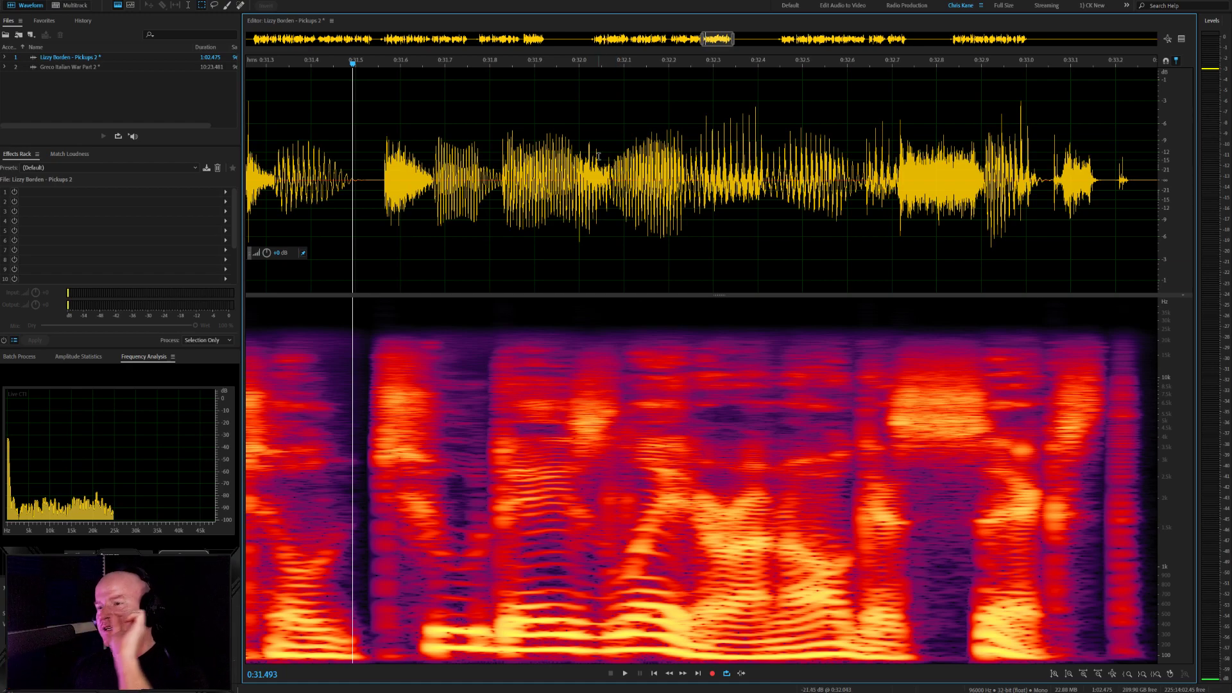
click(374, 173)
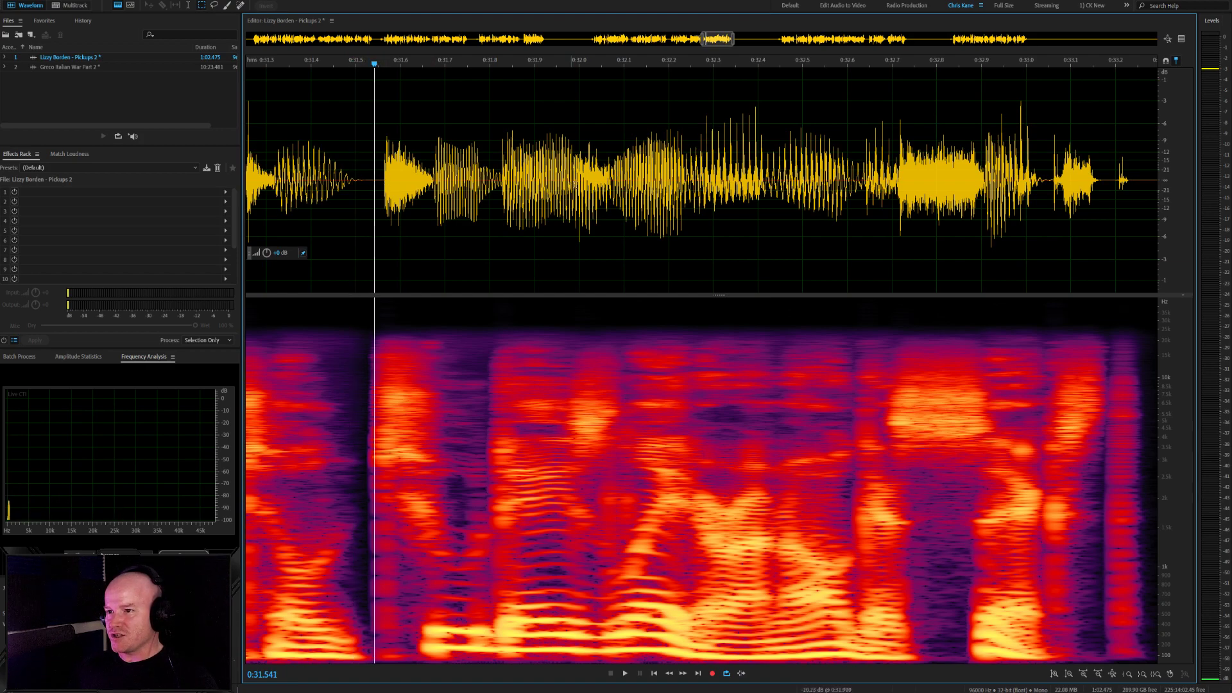
key(space)
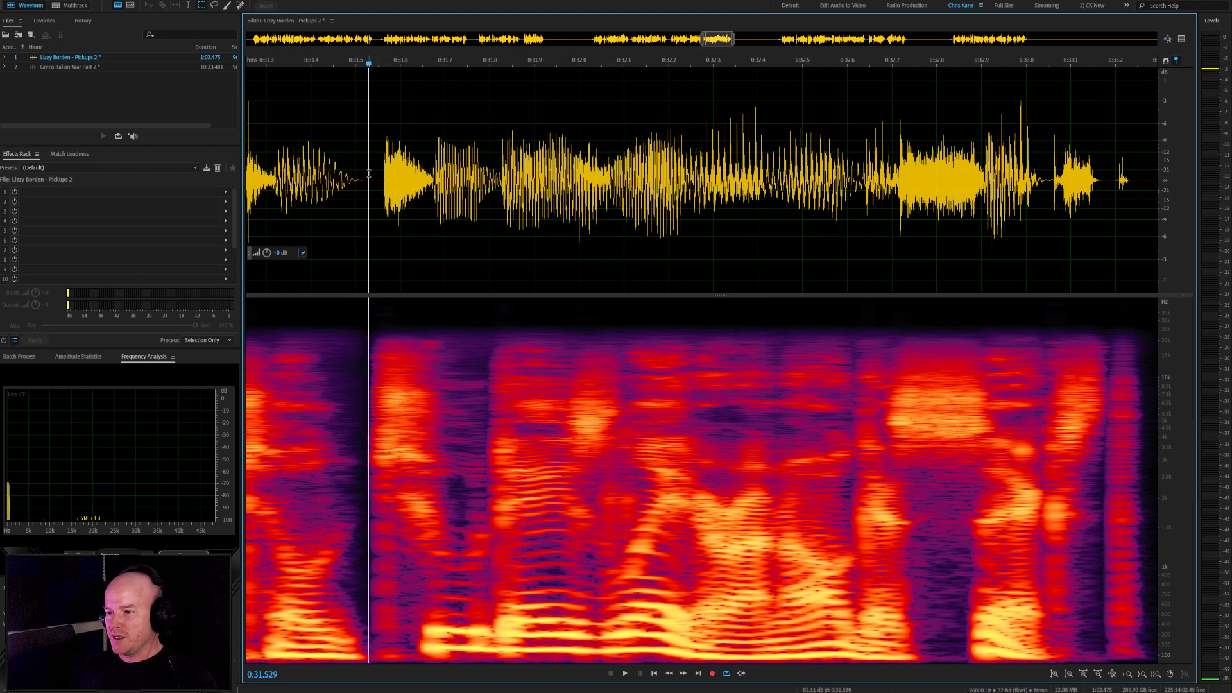
Auto-heal the short transition between the words at about 0:32.1 and replay the passage from about 0:31.55
drag(614, 181, 620, 185)
click(625, 186)
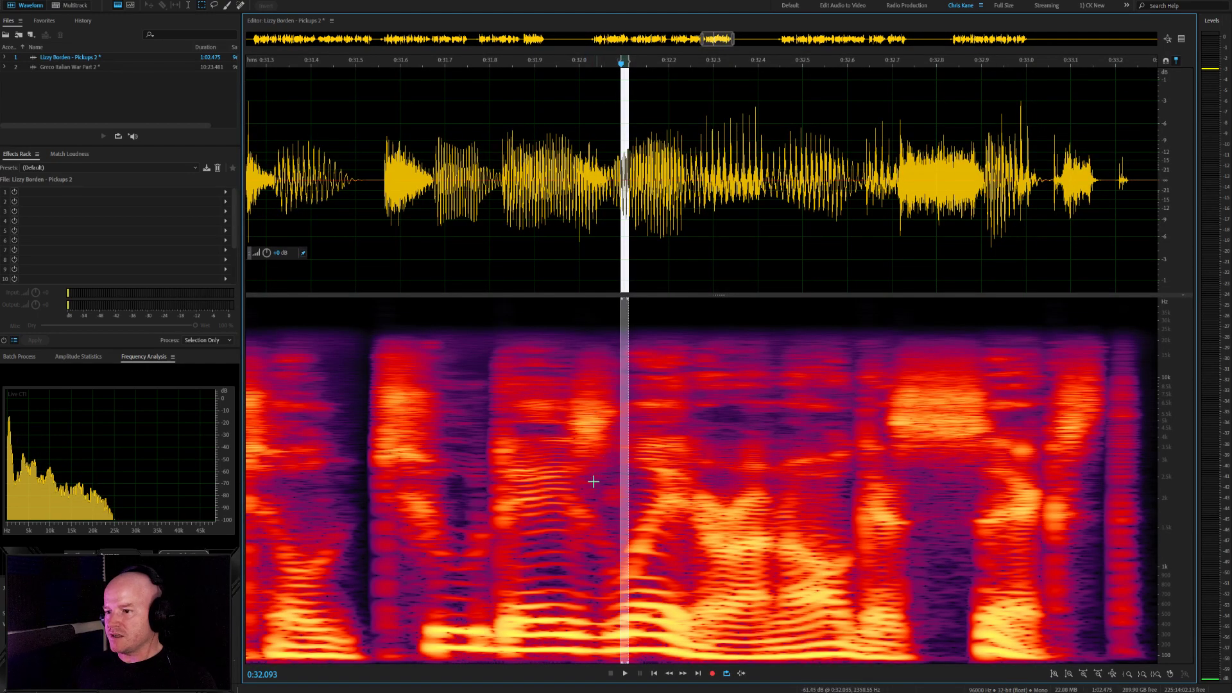
click(379, 176)
key(space)
scroll(395, 176, down, 3)
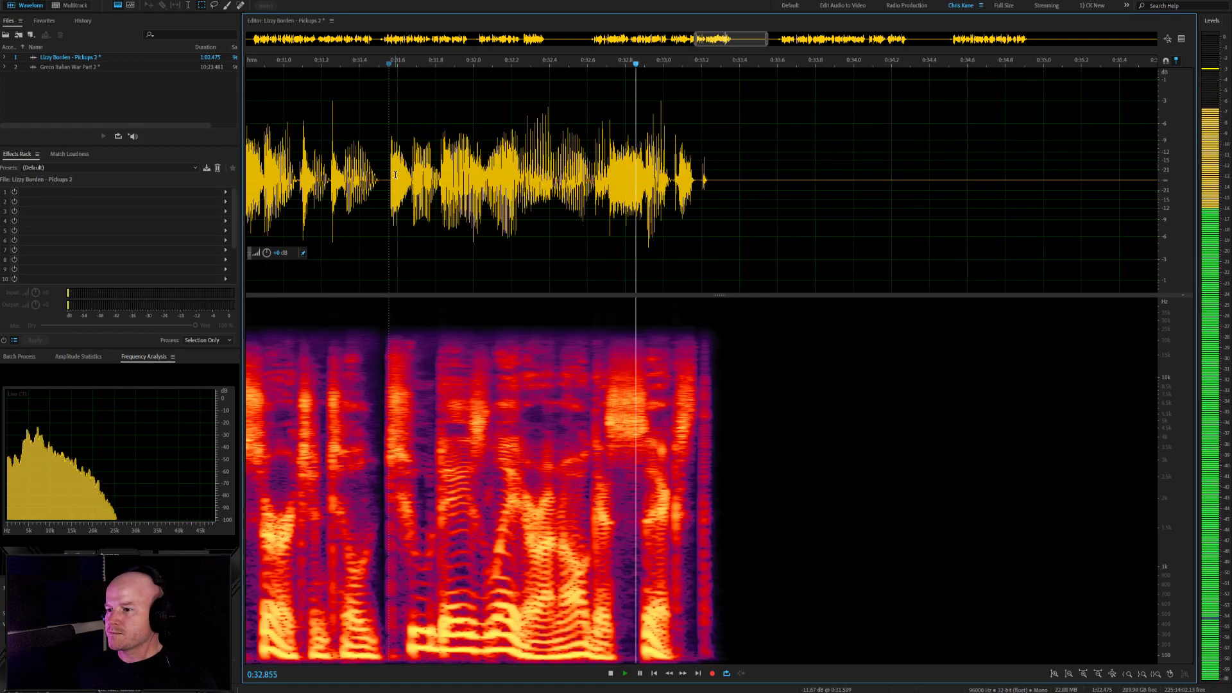
key(space)
Examine the end of the take and listen to it again from about 0:32.2
scroll(640, 169, up, 3)
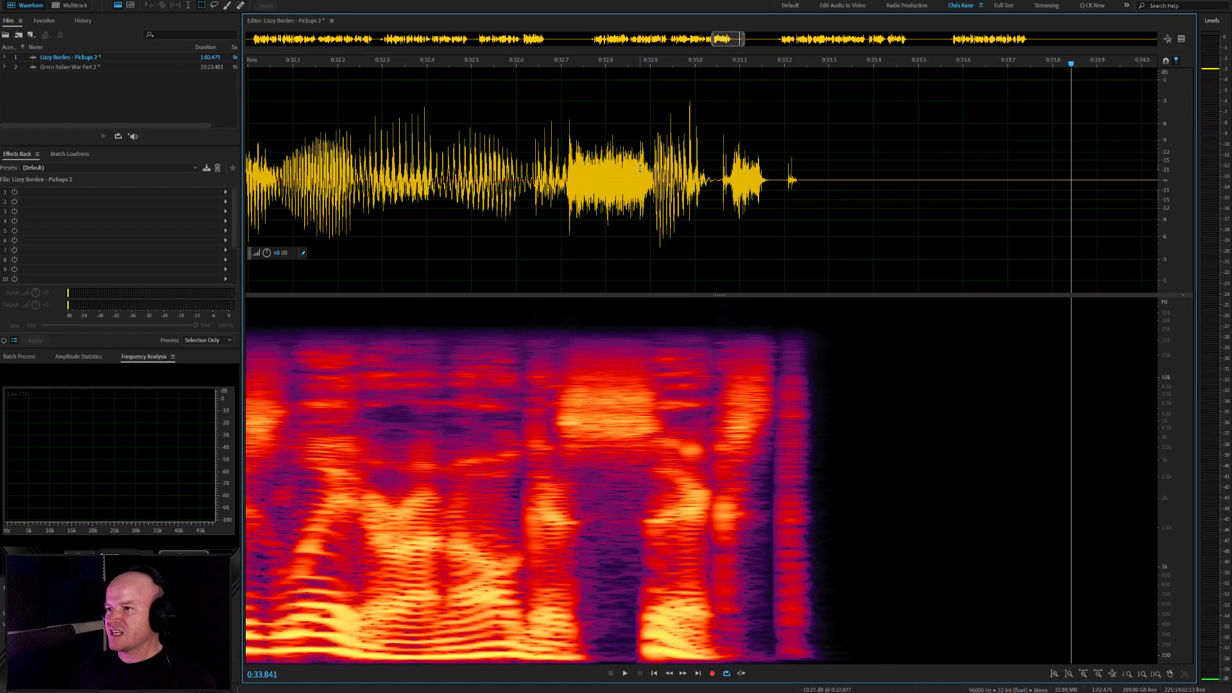
key(space)
scroll(786, 177, down, 5)
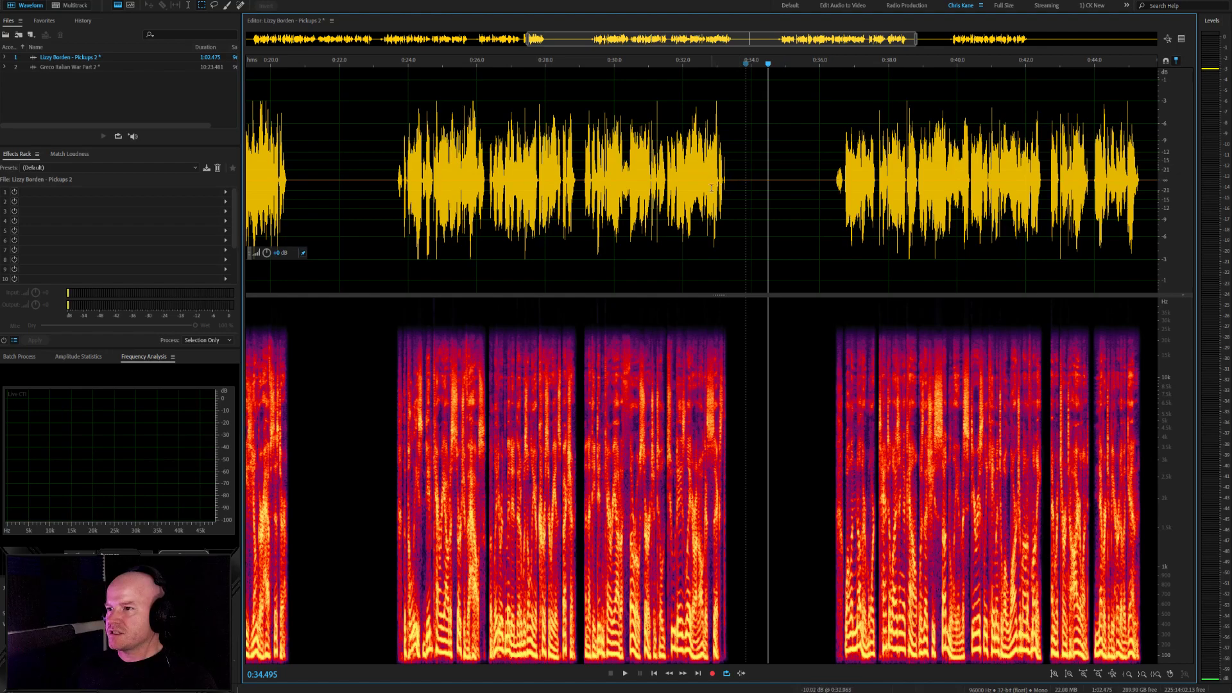
click(691, 188)
scroll(691, 187, up, 3)
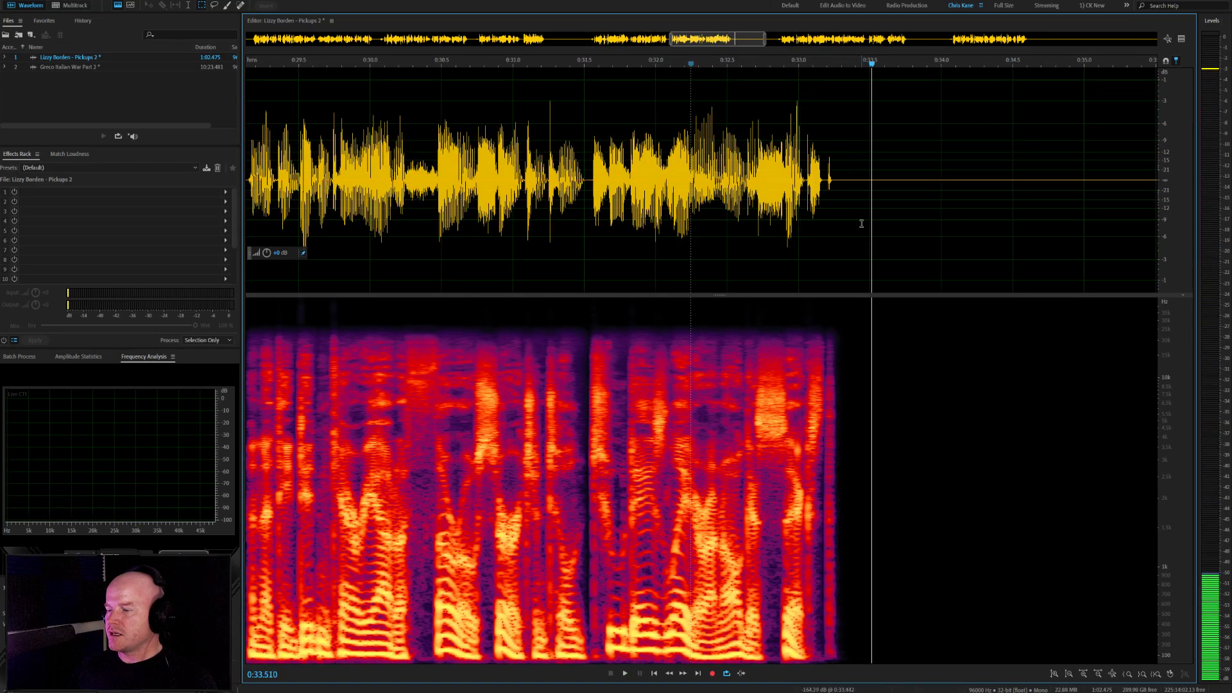
Lower the level of the final consonant and click between about 0:33.05 and 0:33.27, and replay from about 0:32.53
scroll(861, 224, up, 3)
drag(784, 186, 658, 196)
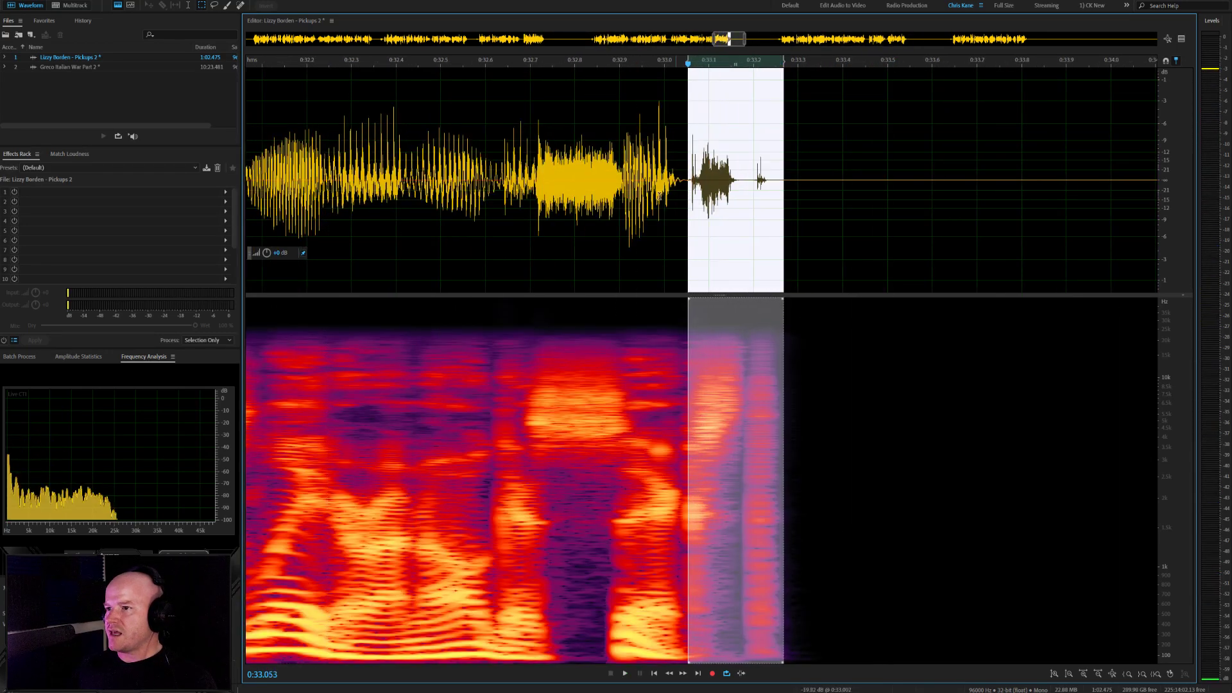
click(455, 166)
key(space)
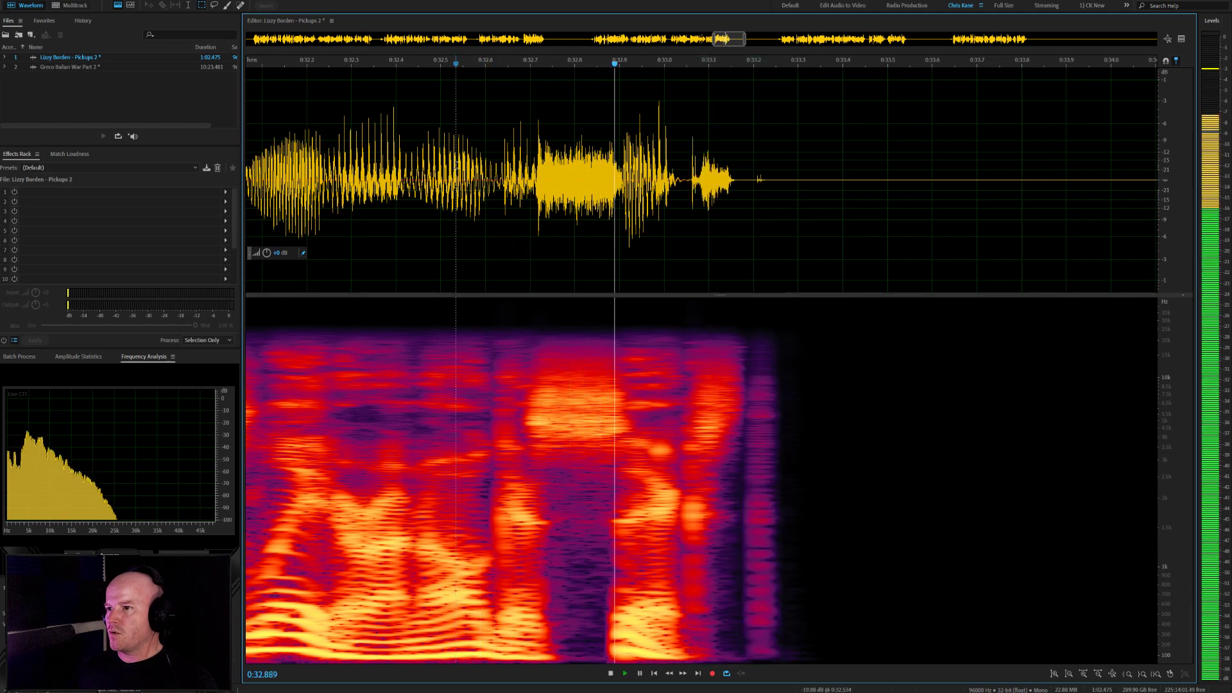
key(space)
scroll(753, 203, down, 4)
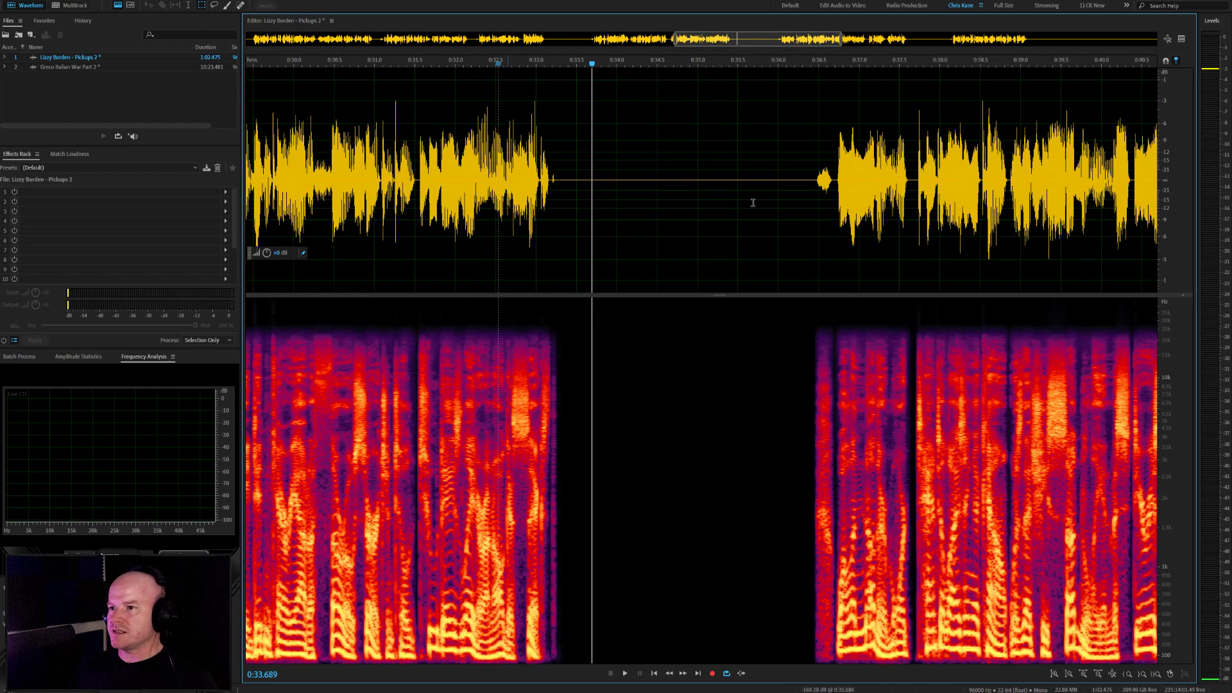
Listen through the following take from about 0:36.4 to 0:45.3, checking its waveform and spectrogram for glitches
click(810, 164)
key(space)
scroll(865, 242, up, 3)
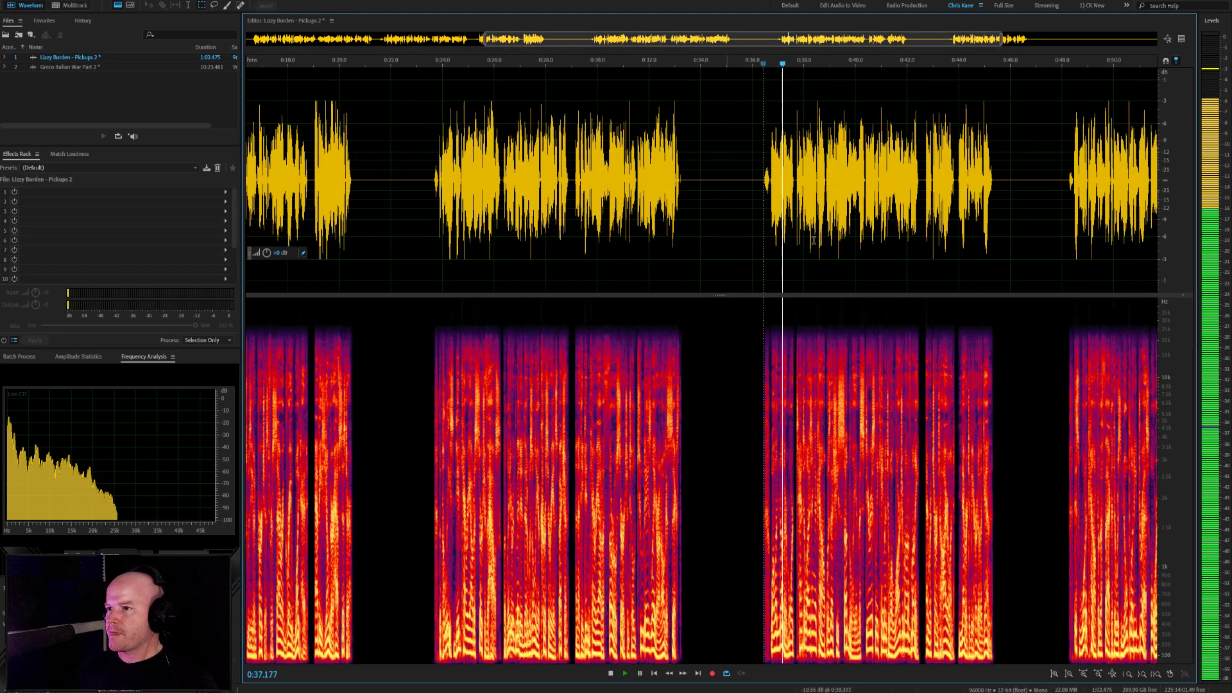
scroll(729, 226, down, 3)
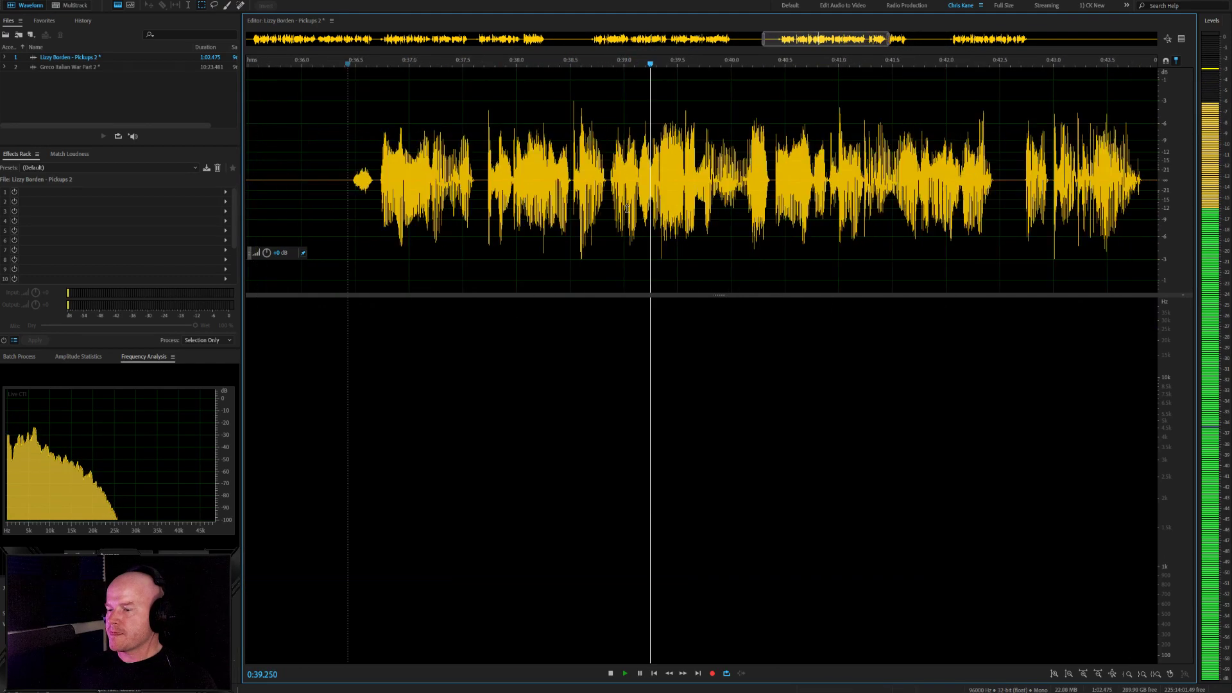
scroll(729, 226, up, 4)
scroll(664, 232, down, 4)
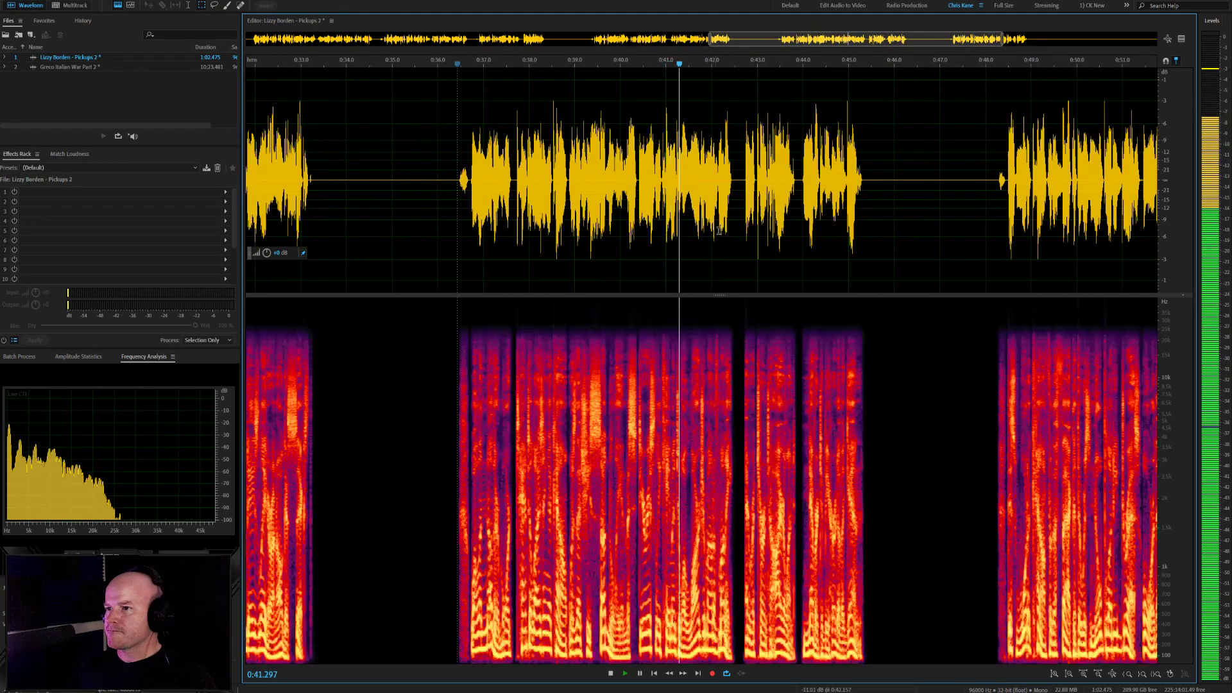
scroll(781, 242, up, 1)
scroll(781, 242, up, 3)
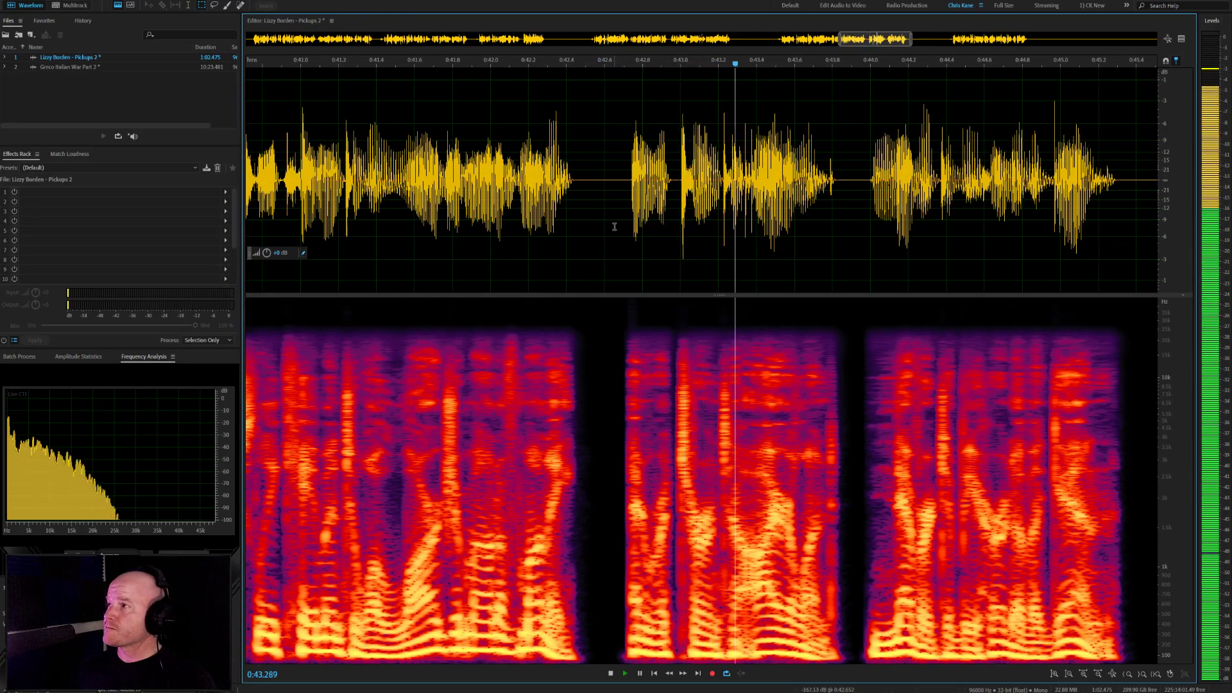
scroll(610, 235, down, 2)
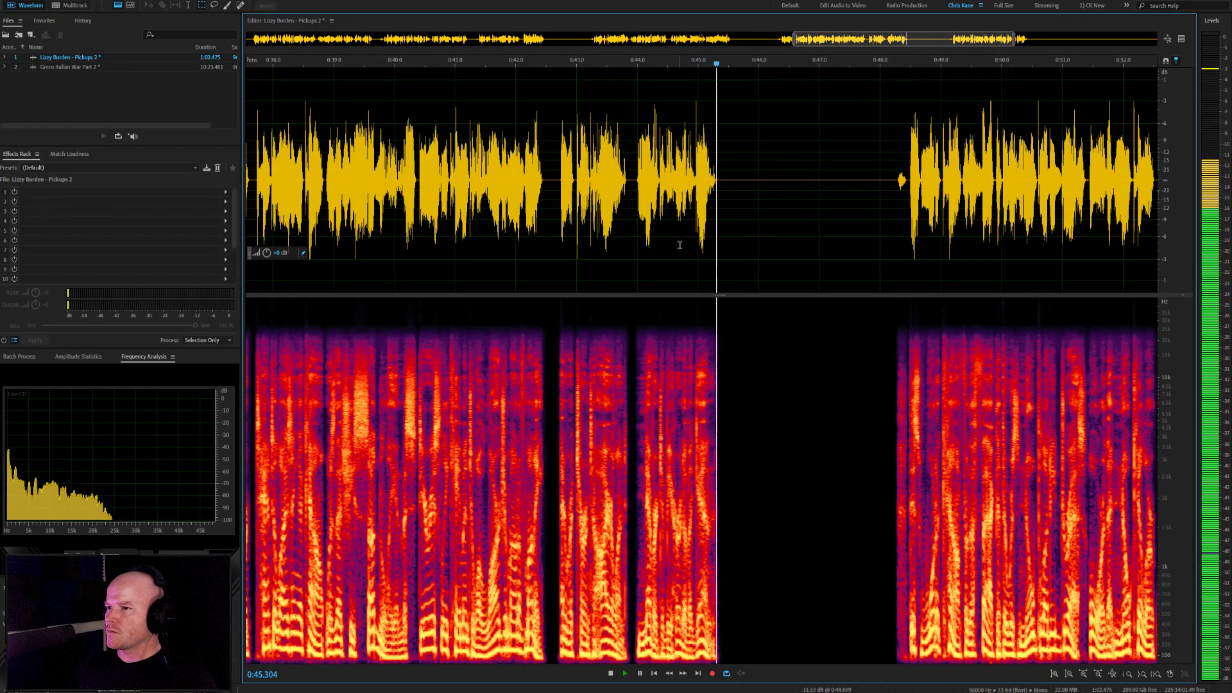
scroll(753, 251, down, 1)
Replay the last words of that take from about 0:44.64 and again from about 0:43.94
scroll(711, 246, up, 4)
click(600, 227)
click(518, 213)
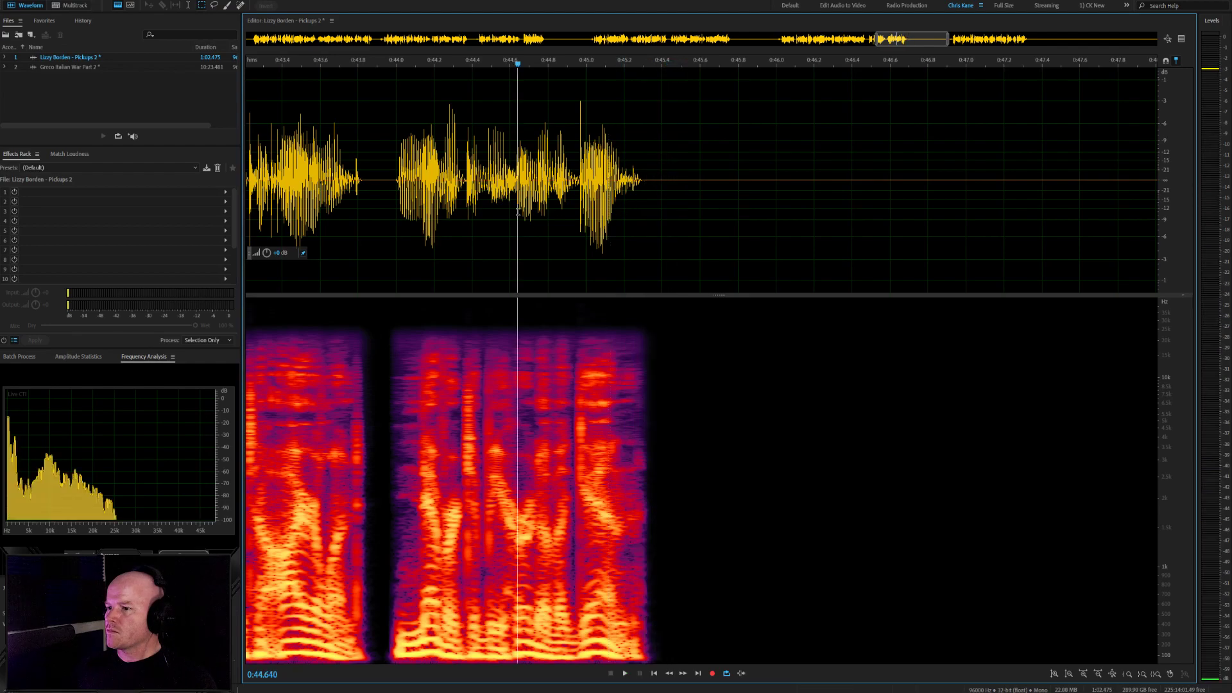
key(space)
scroll(669, 196, up, 2)
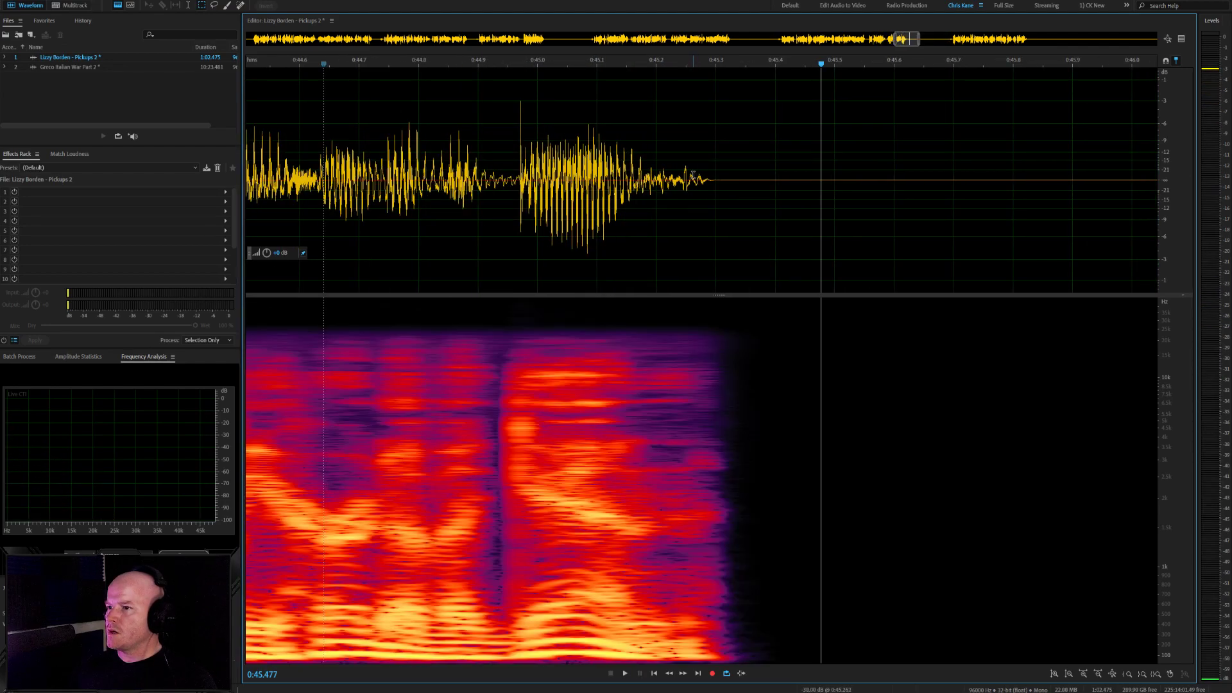
click(692, 175)
scroll(676, 157, down, 2)
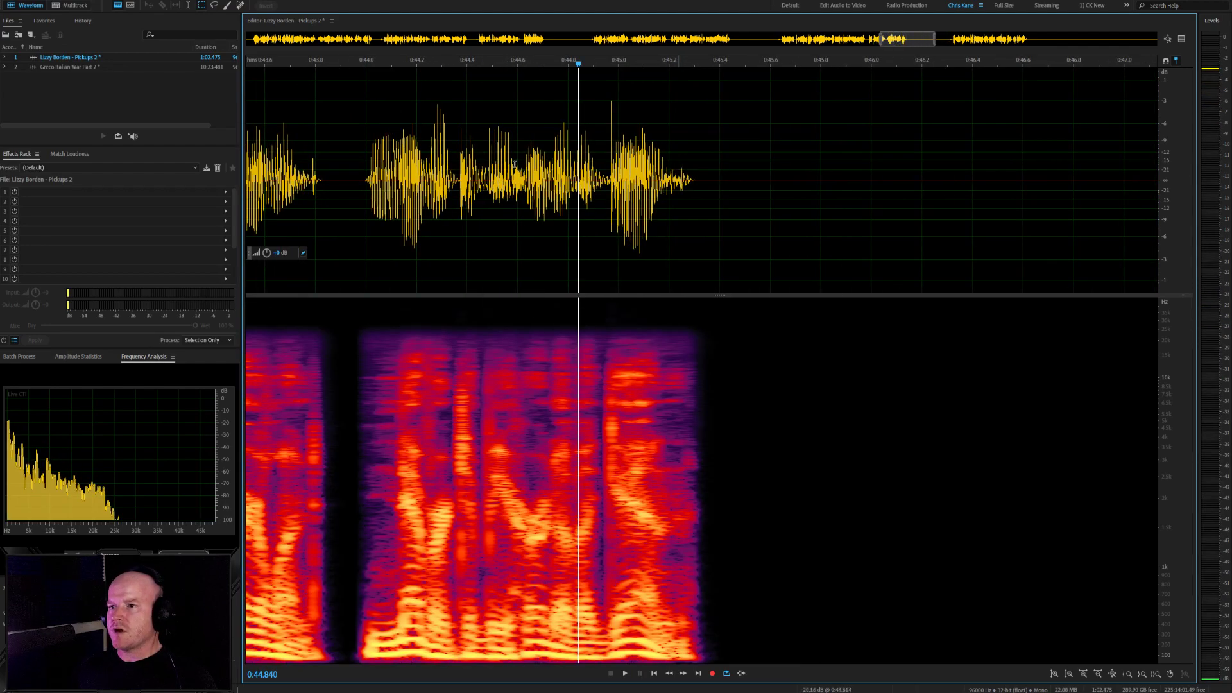
click(351, 166)
key(space)
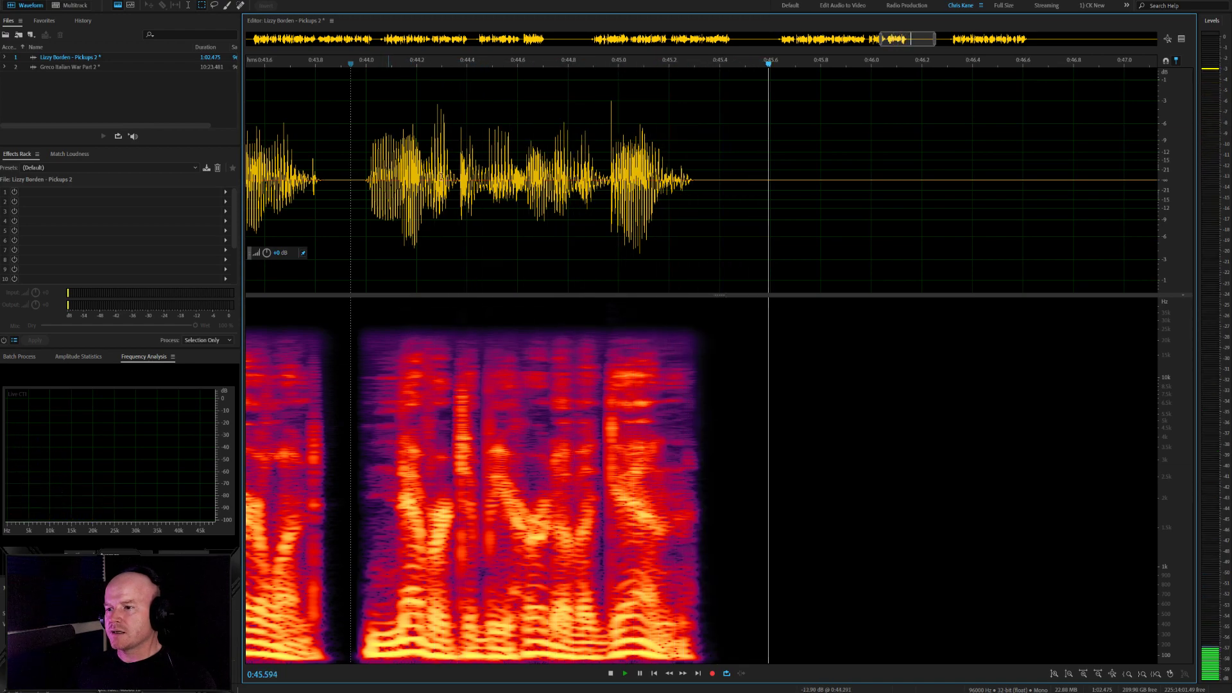
Auto-heal the small glitch in the take's fading tail just before 0:45.3 and replay its ending
key(space)
scroll(695, 198, up, 2)
mouse_move(679, 173)
mouse_down()
mouse_move(668, 175)
mouse_move(700, 176)
mouse_move(678, 176)
mouse_up()
click(474, 183)
key(space)
scroll(474, 182, down, 3)
scroll(478, 192, down, 3)
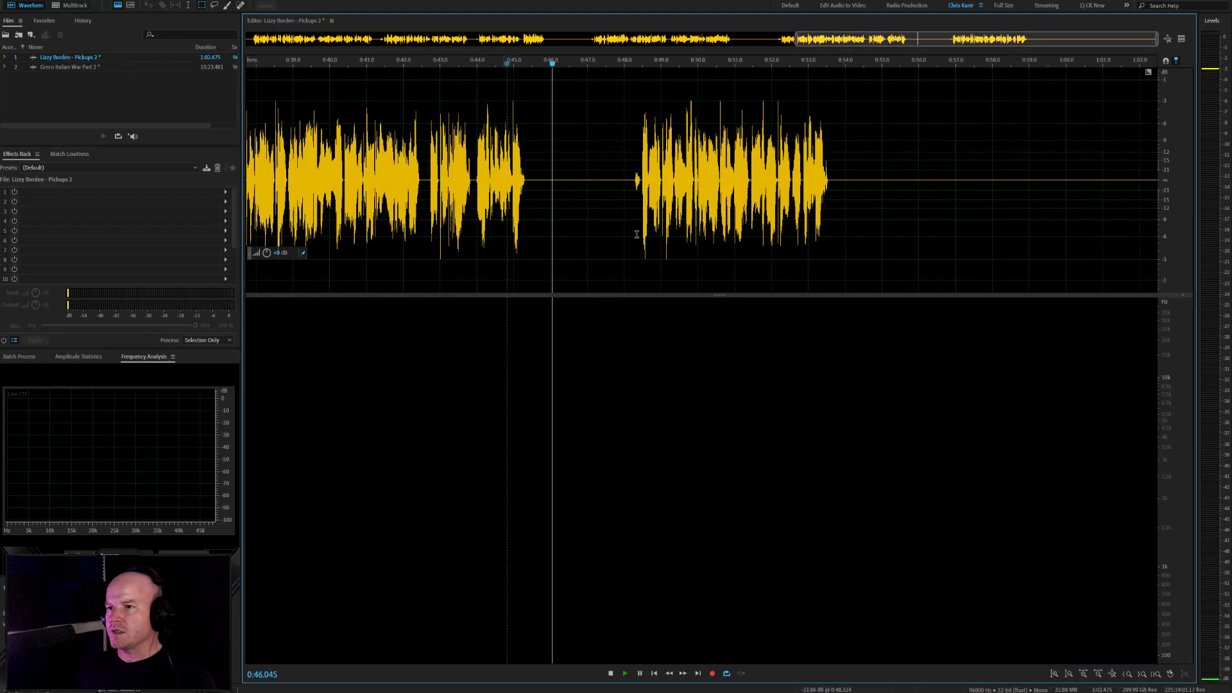
Listen through the final take from about 0:48.3 to 0:53.6, checking its waveform and spectrogram for glitches
scroll(637, 234, up, 3)
click(627, 196)
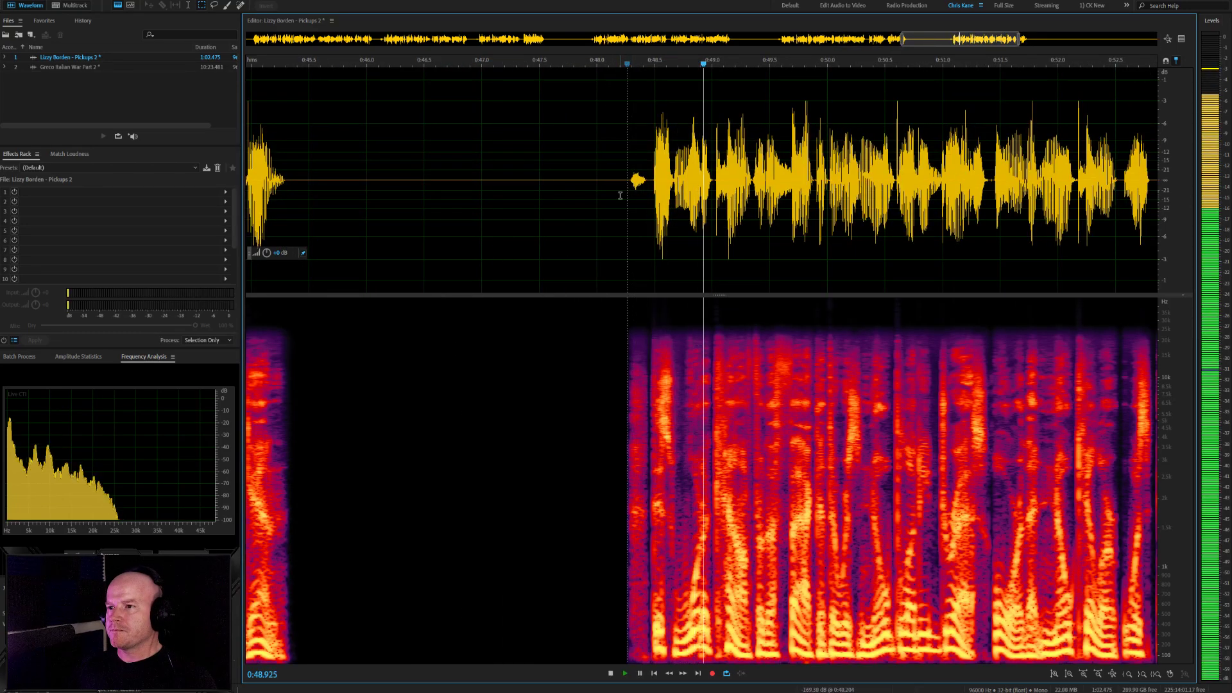
scroll(609, 199, down, 3)
scroll(680, 231, up, 4)
scroll(636, 256, down, 1)
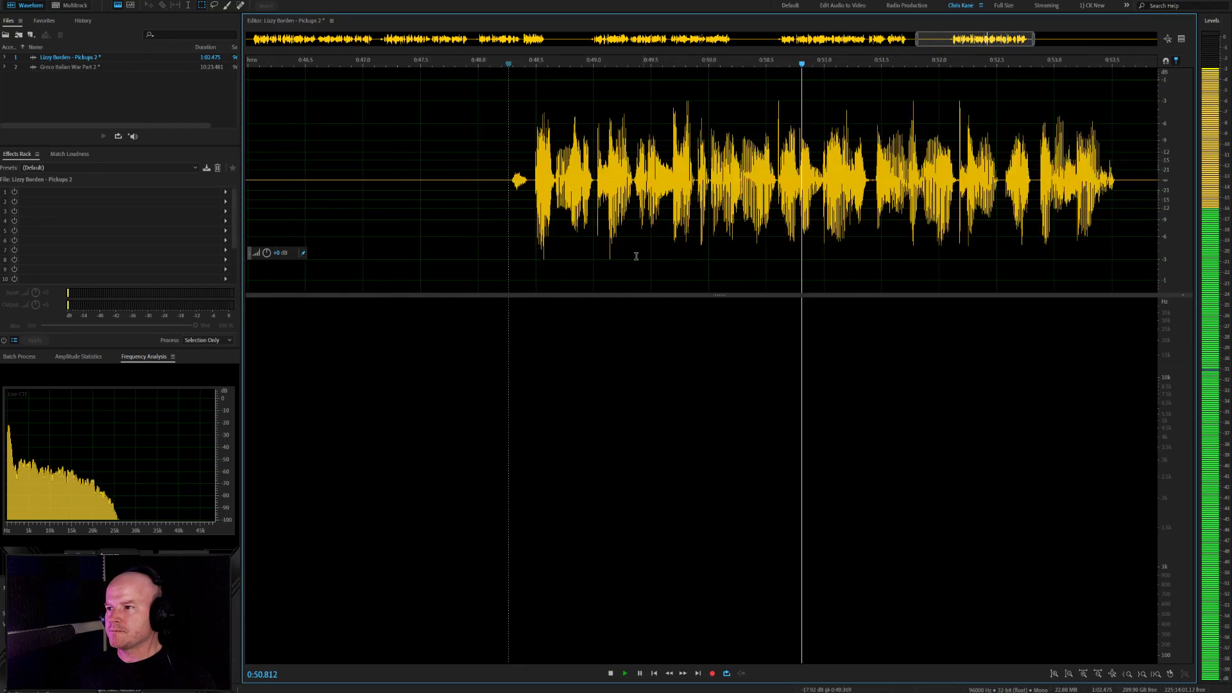
scroll(847, 260, down, 2)
scroll(852, 261, up, 5)
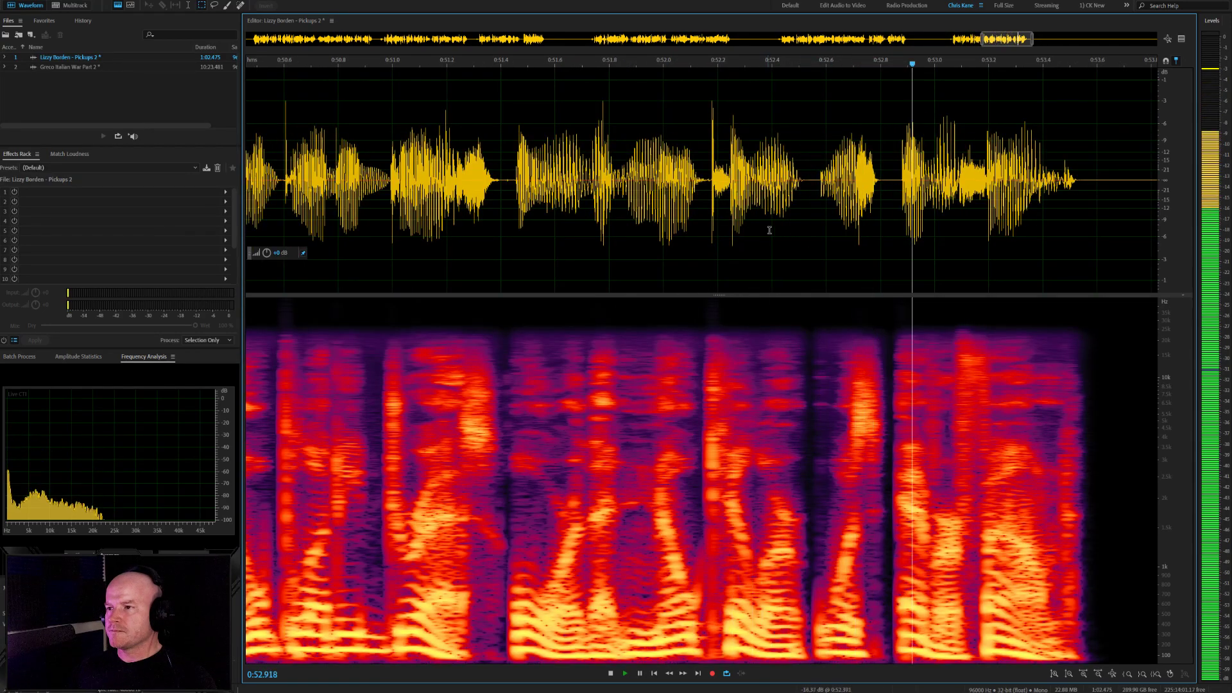
scroll(770, 229, down, 2)
scroll(742, 237, up, 4)
key(space)
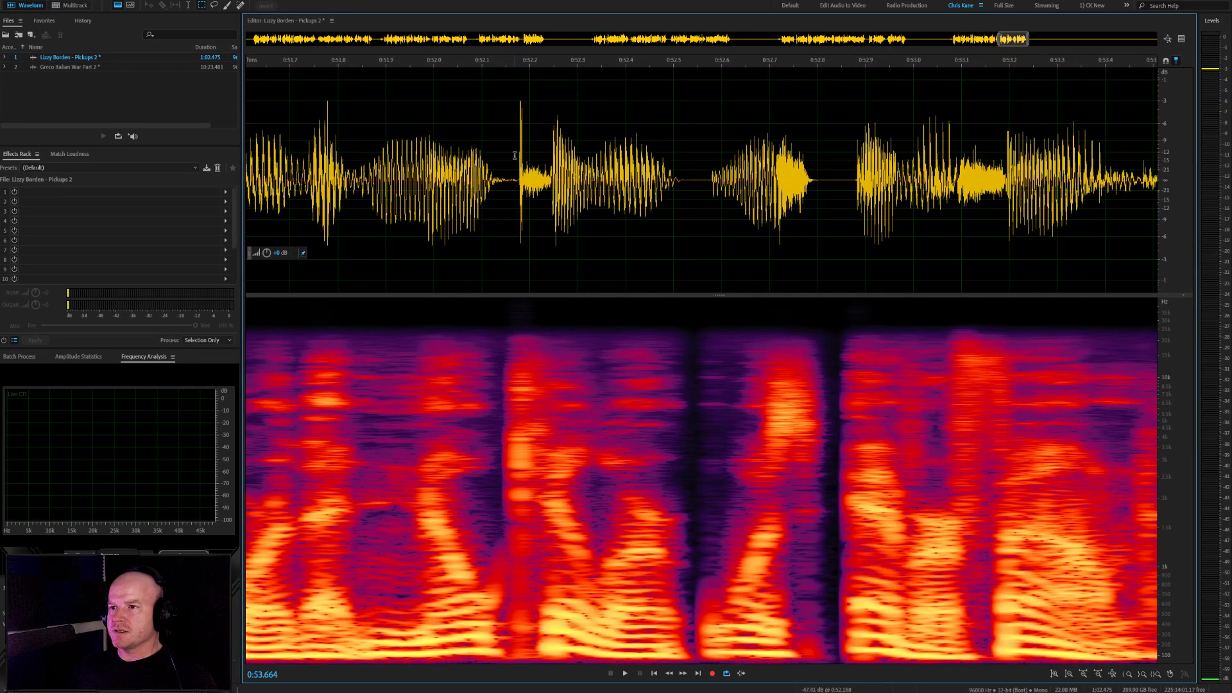
Auto-heal the sharp spike at about 0:52.17 and replay the words from about 0:52.1
drag(514, 155, 522, 158)
key(ctrl+u)
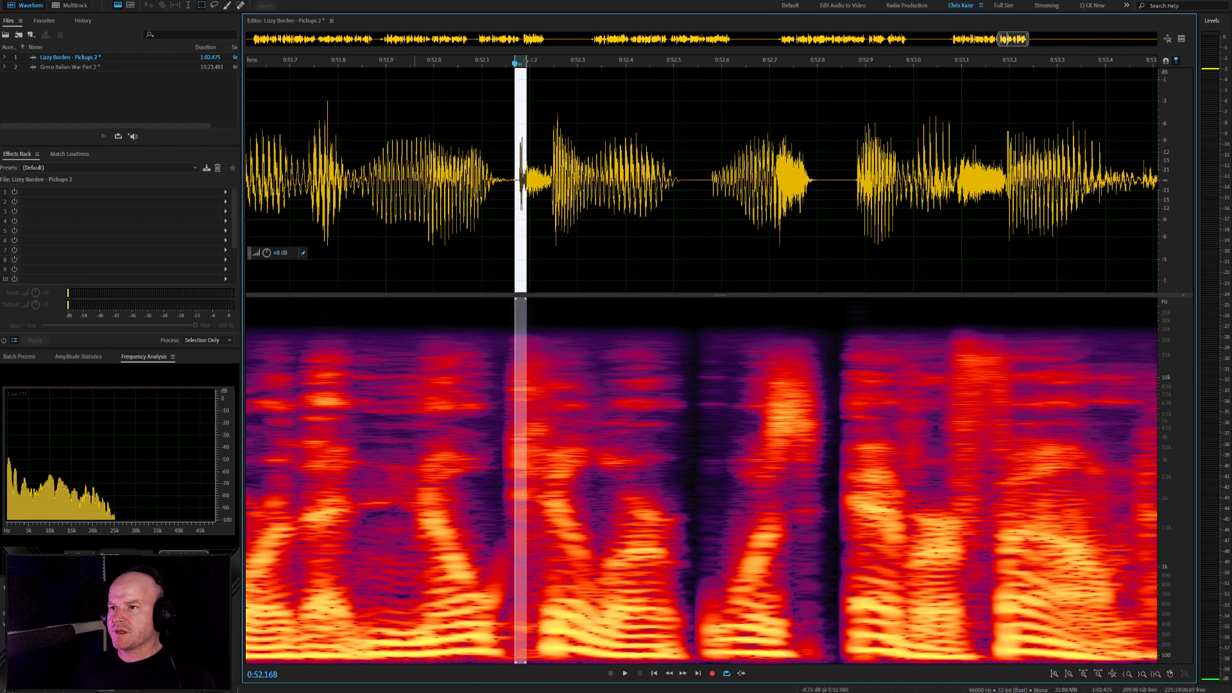
click(415, 183)
scroll(696, 128, down, 4)
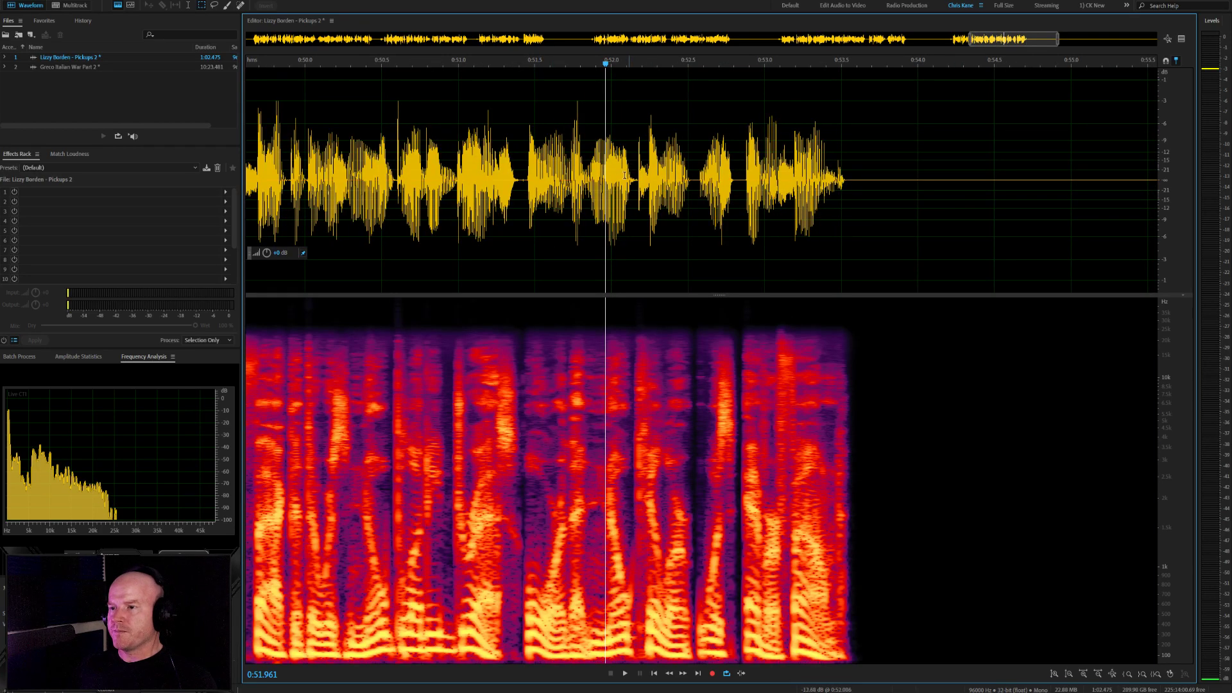
click(626, 174)
key(space)
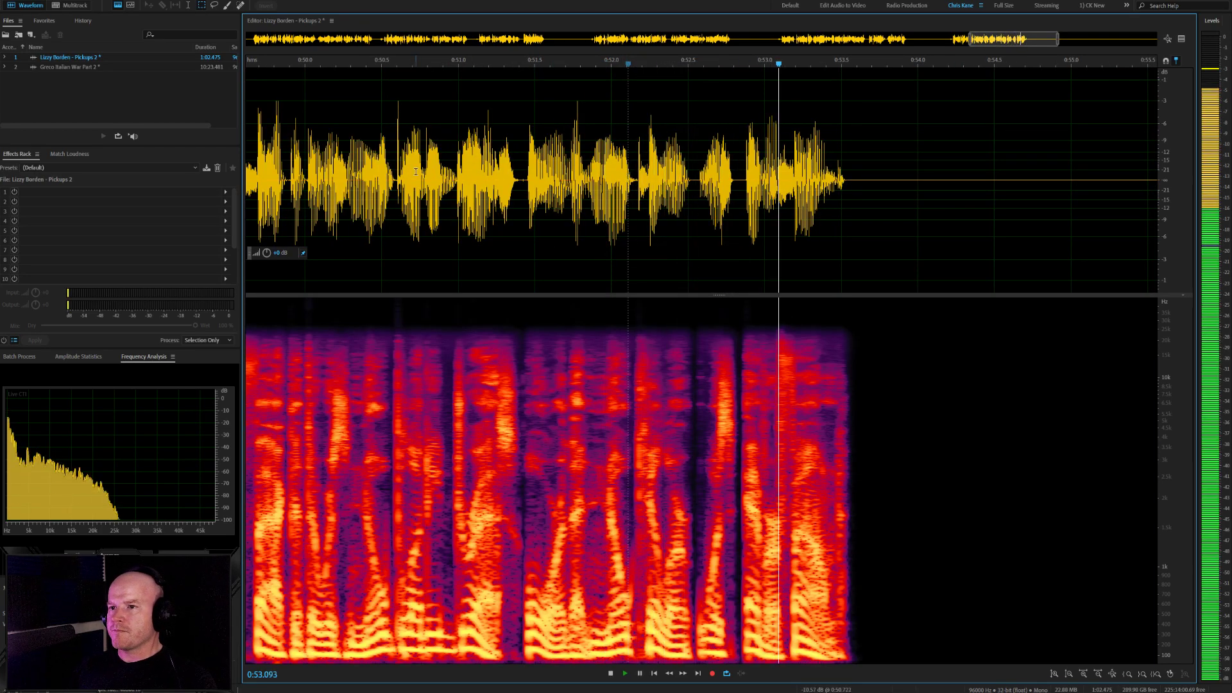
Replay the healed passage from about 0:51.64 and again from about 0:52.3
click(557, 190)
scroll(577, 225, down, 3)
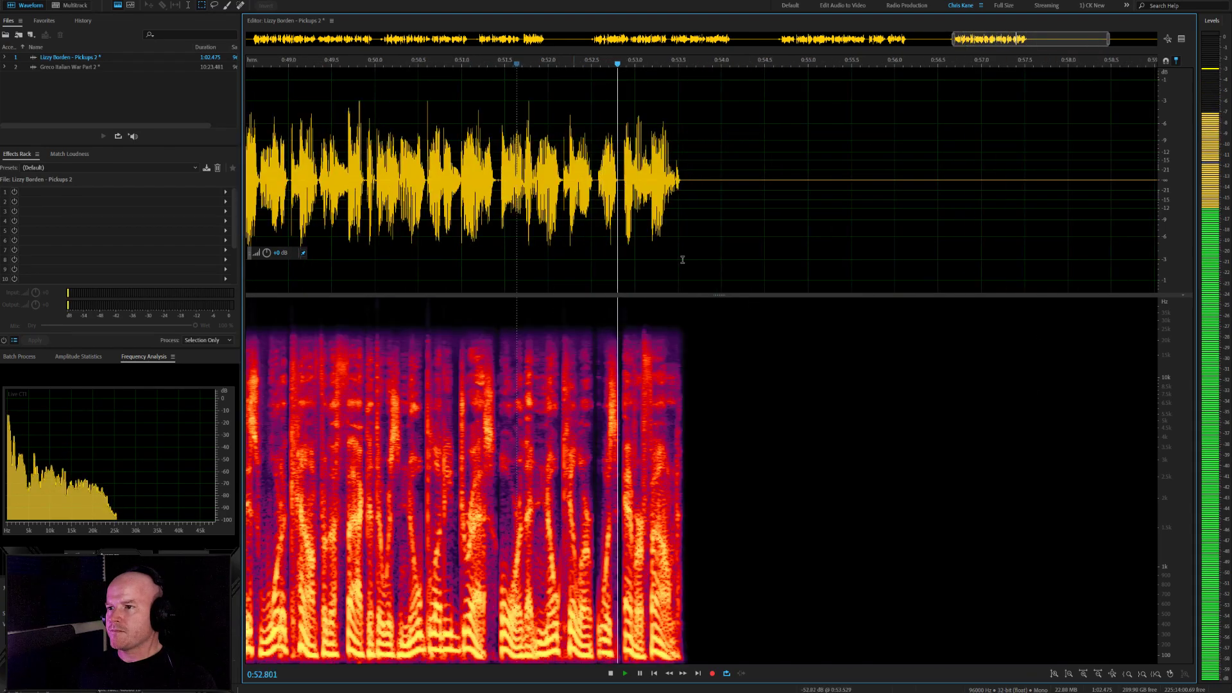
click(584, 235)
scroll(586, 236, up, 5)
click(549, 237)
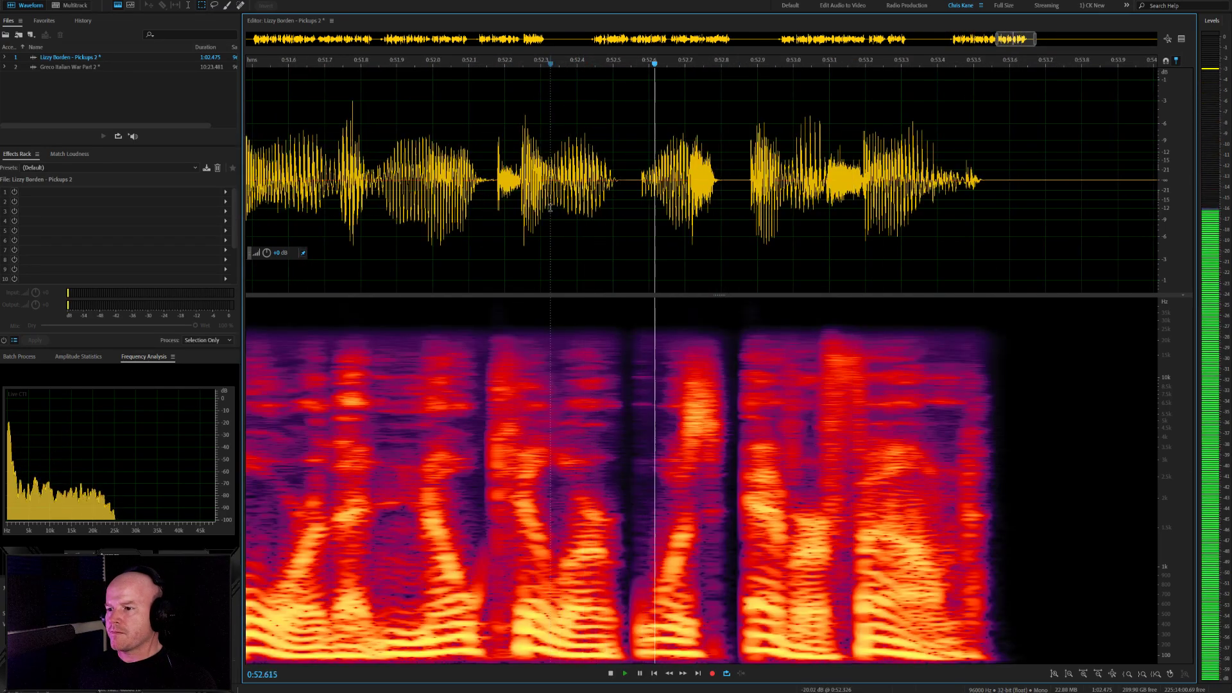
key(space)
Examine the words after the healed spike closely, replaying them from about 0:52.26 and from about 0:52.22
scroll(622, 245, up, 1)
scroll(623, 244, up, 1)
click(471, 196)
click(453, 196)
key(space)
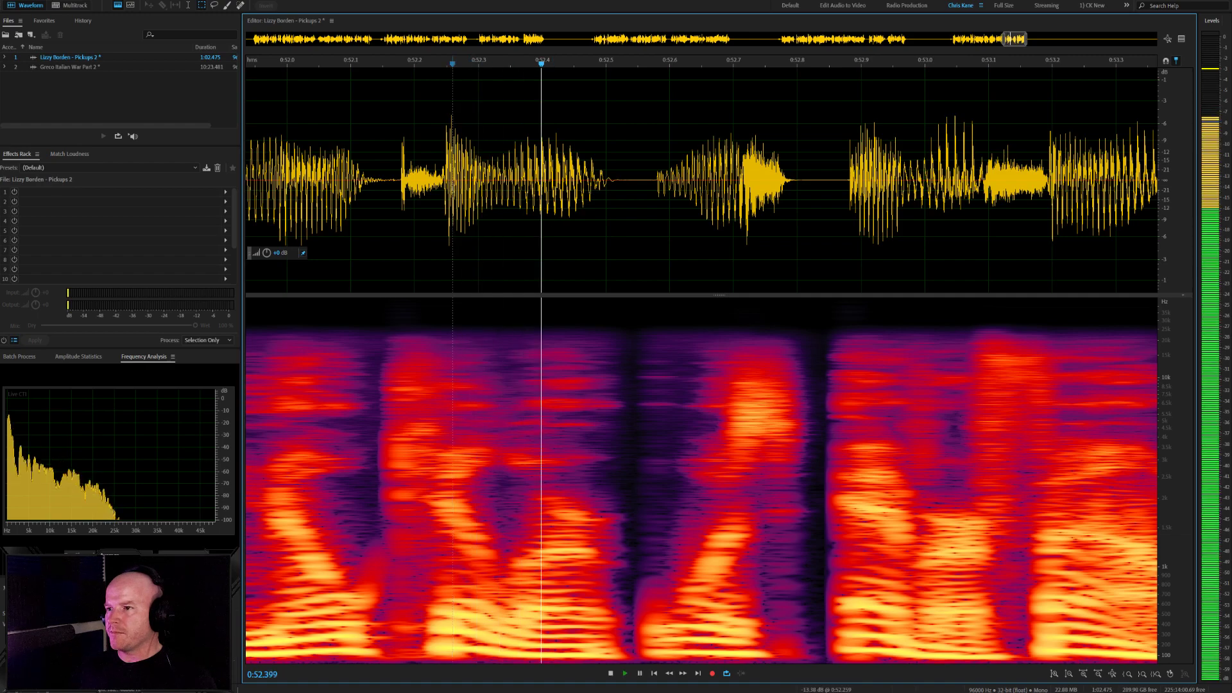
key(space)
click(428, 188)
key(space)
key(space)
Play the isolated word from about 0:52.55 to 0:52.82 on its own, and replay the phrase from about 0:51.88
click(734, 186)
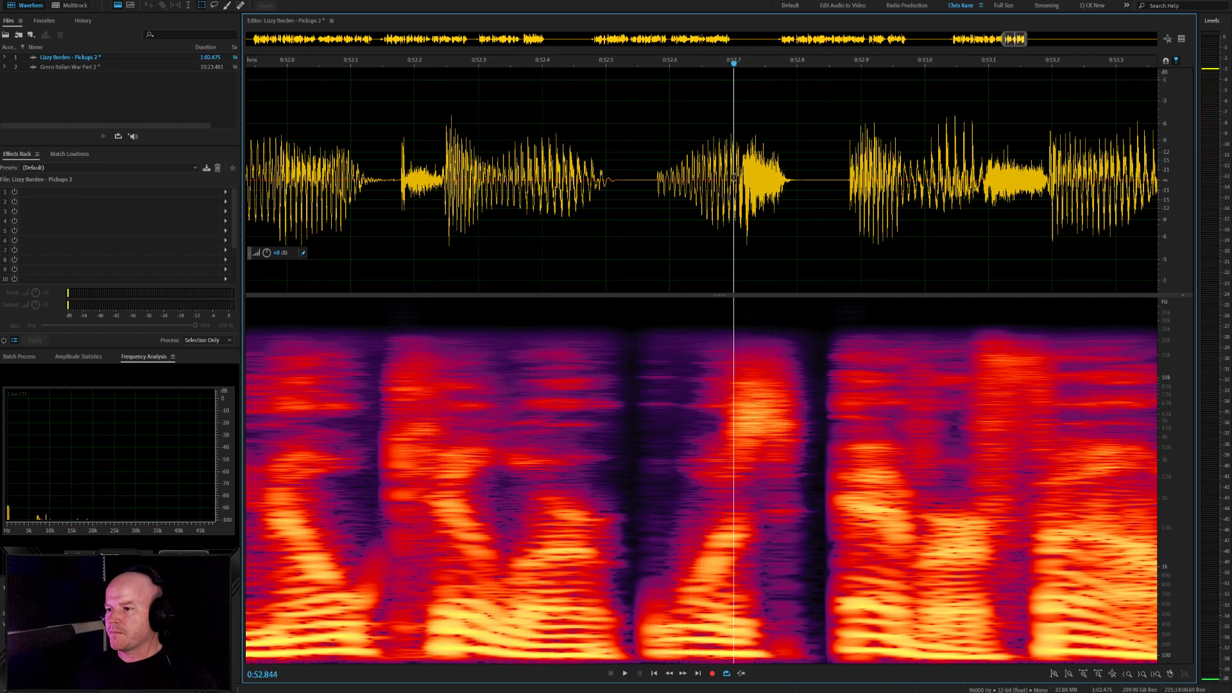
click(698, 183)
click(634, 179)
drag(635, 183, 808, 185)
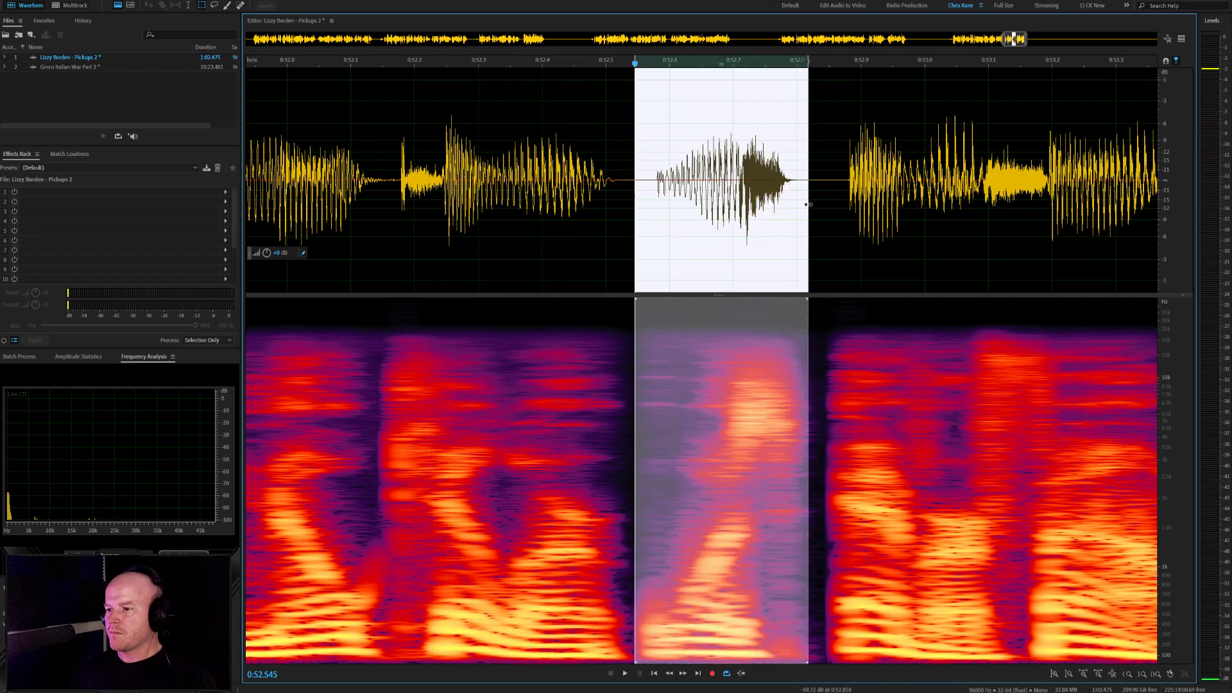
key(space)
key(space)
click(603, 192)
scroll(597, 196, down, 1)
key(space)
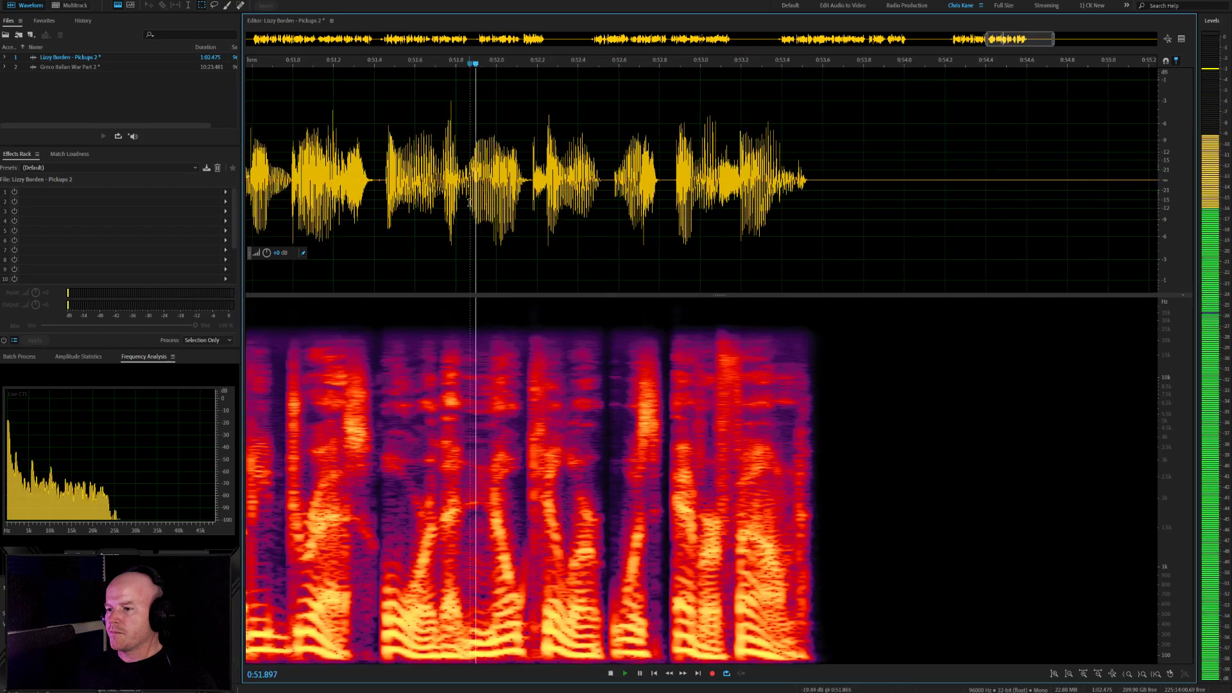
Auto-heal the onset of the word from about 0:52.56 to 0:52.61 and replay from about 0:52.28
drag(660, 189, 633, 187)
key(ctrl+u)
click(501, 180)
key(space)
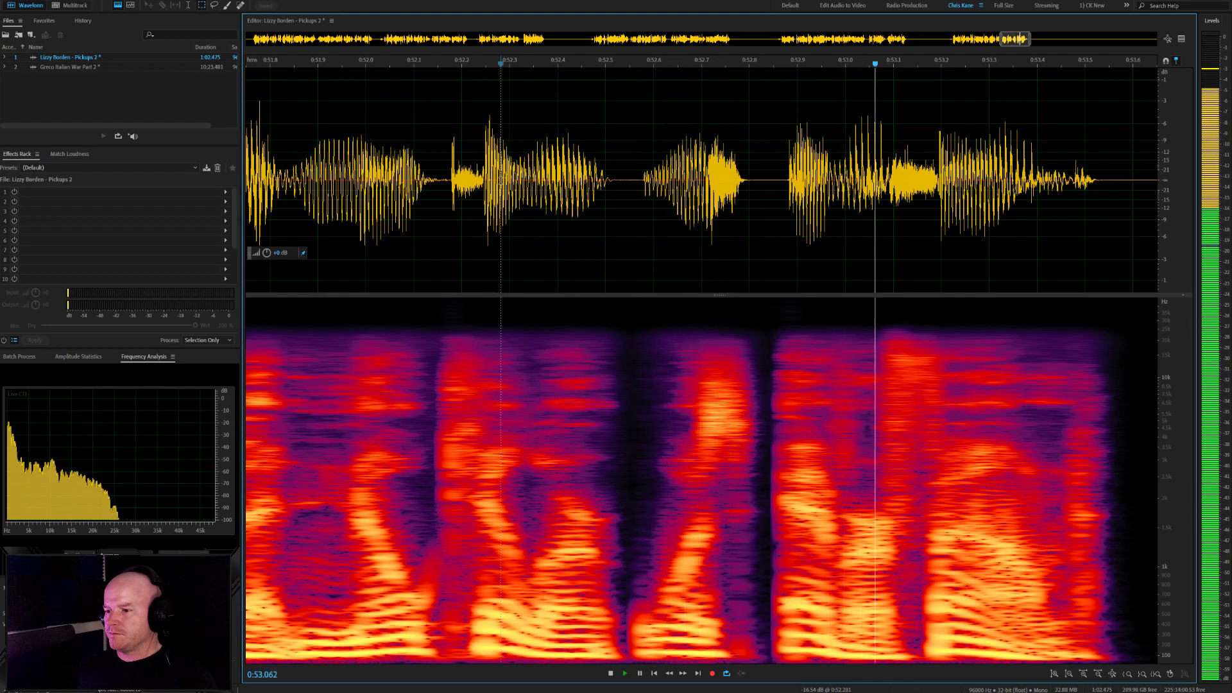
Stop playback and delete the leftover audio after the final phrase at the end of the pickups file
key(space)
scroll(1052, 216, down, 5)
drag(1010, 212, 1161, 185)
key(Delete)
scroll(793, 167, down, 2)
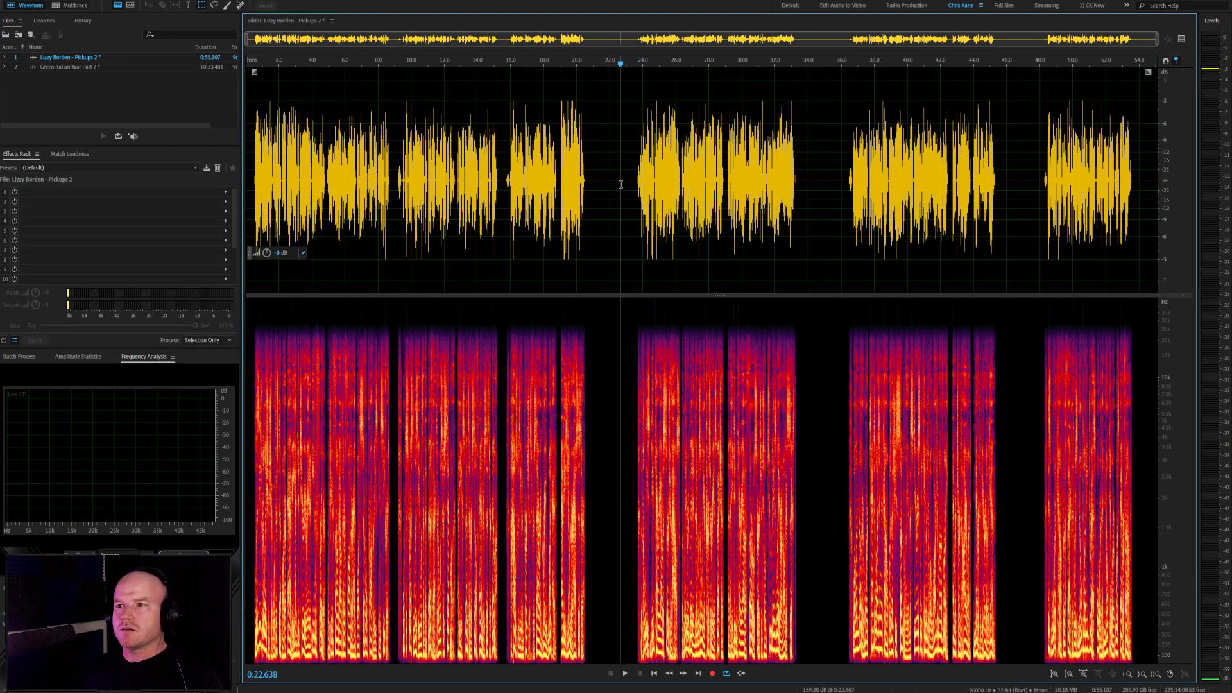
Play the trimmed pickups file through from the beginning
key(Home)
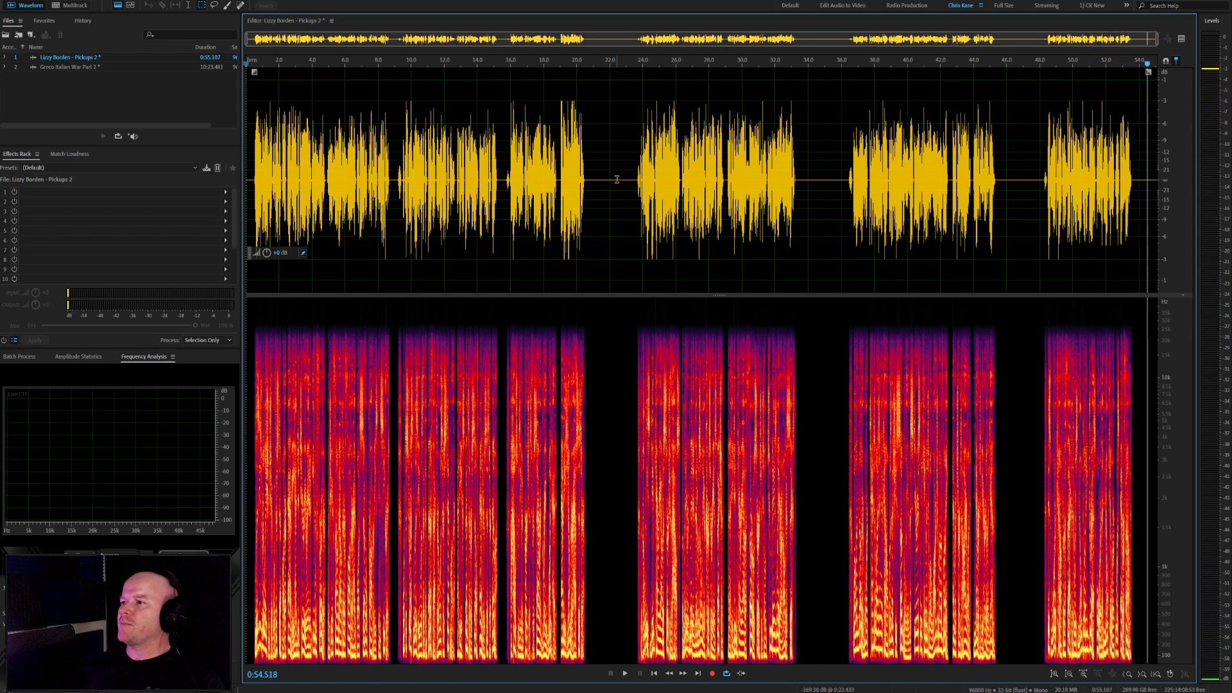
click(392, 173)
key(space)
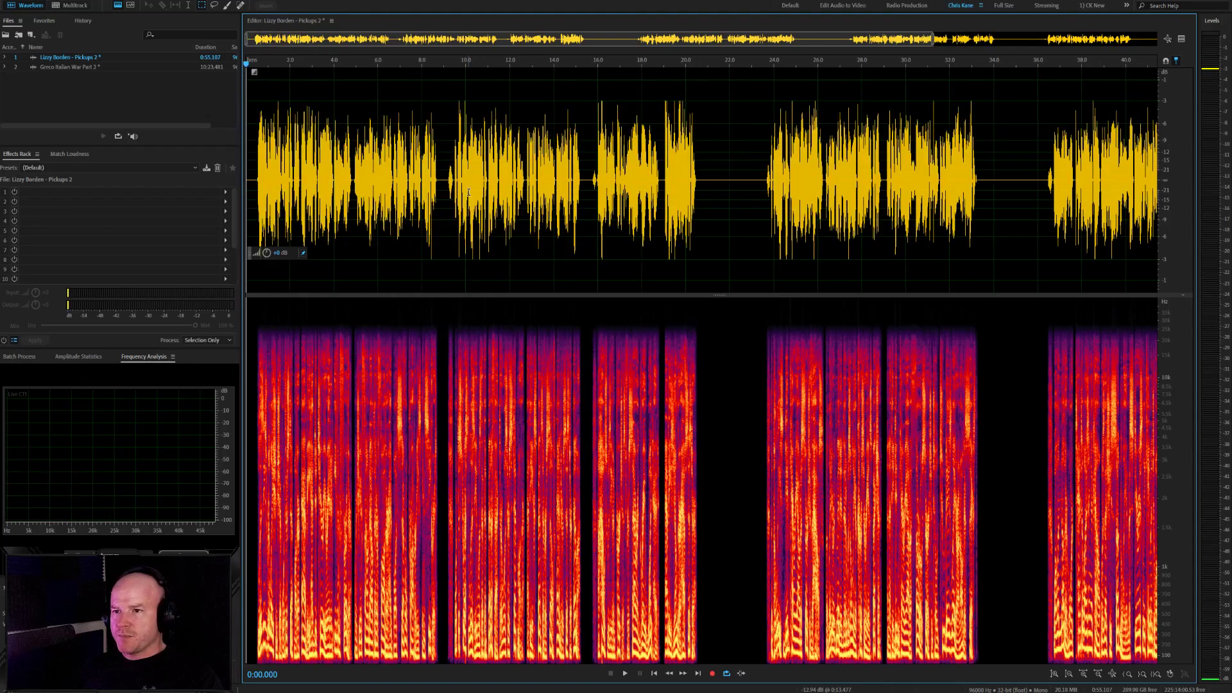
Match the loudness of the pickups file to -14 LUFS using the ITU-R BS.1770-3 Loudness standard
click(70, 154)
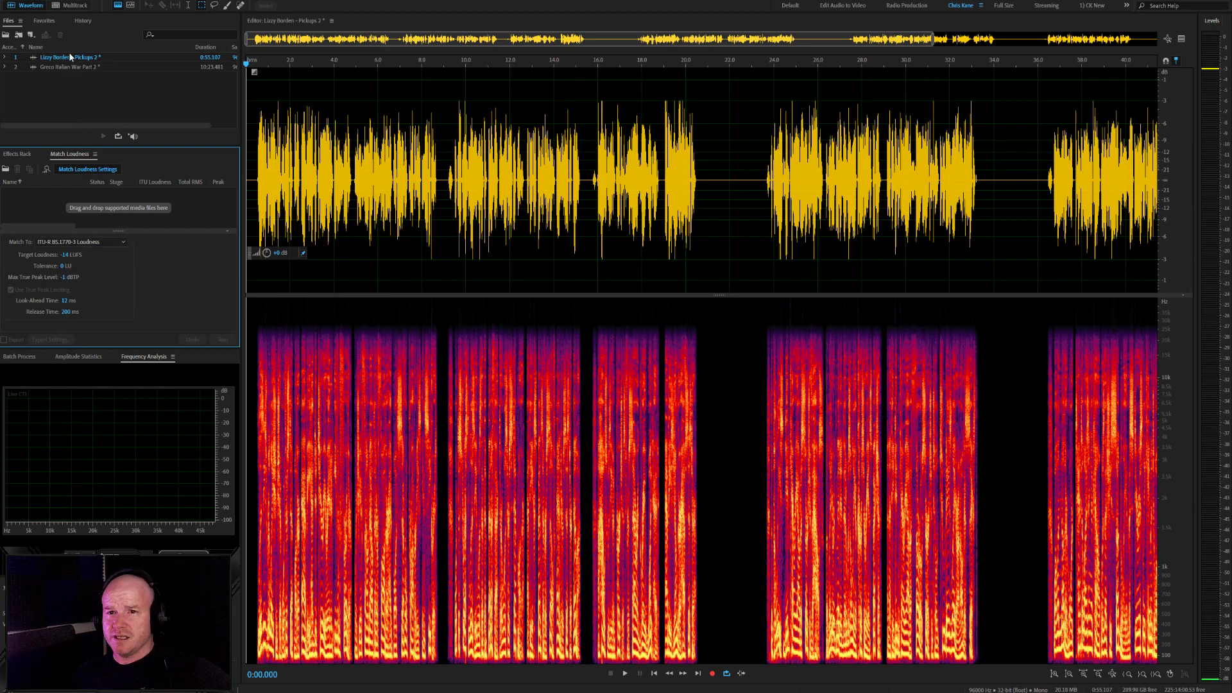
drag(80, 62, 128, 218)
click(219, 340)
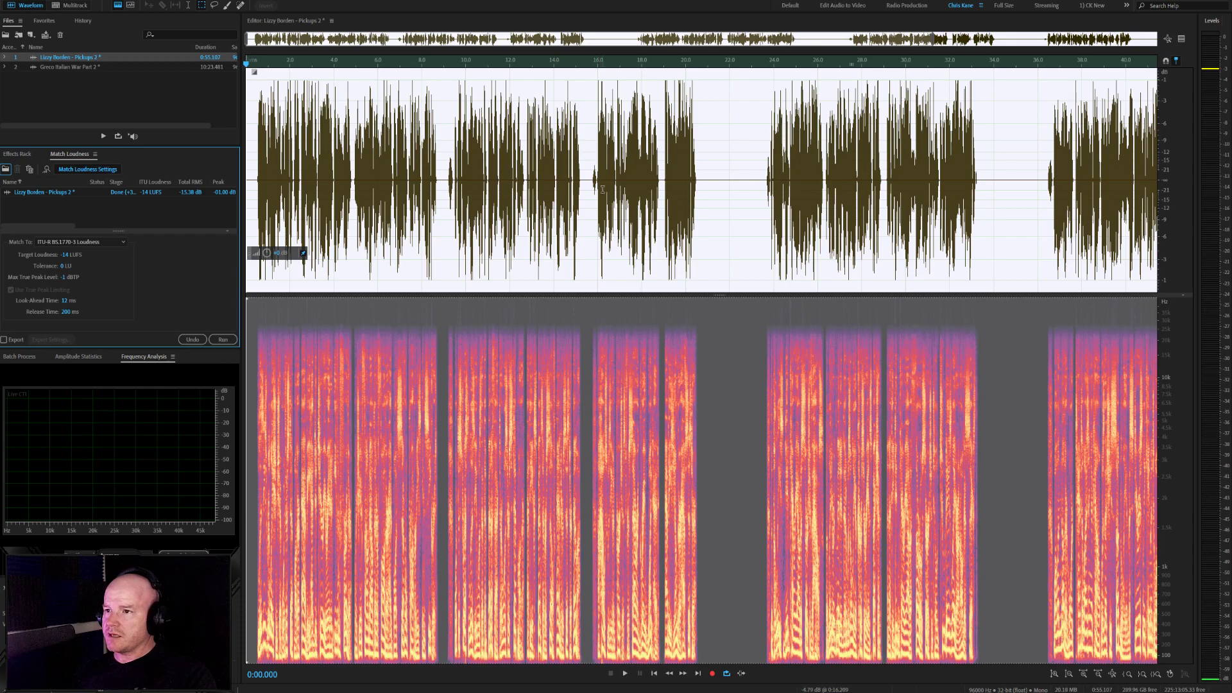
Examine the loudness-matched waveform closely and play its opening from the start to about 0:08.9
scroll(596, 151, up, 8)
scroll(535, 155, down, 1)
click(535, 155)
key(space)
scroll(535, 155, down, 4)
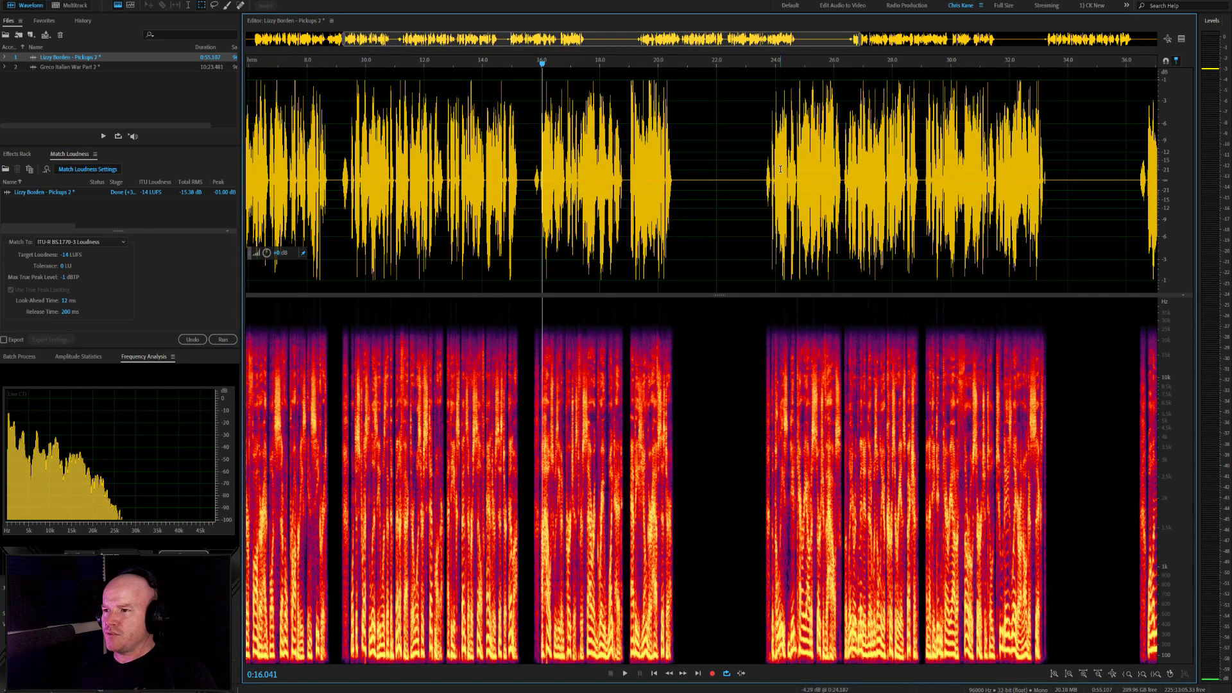
click(650, 186)
key(Home)
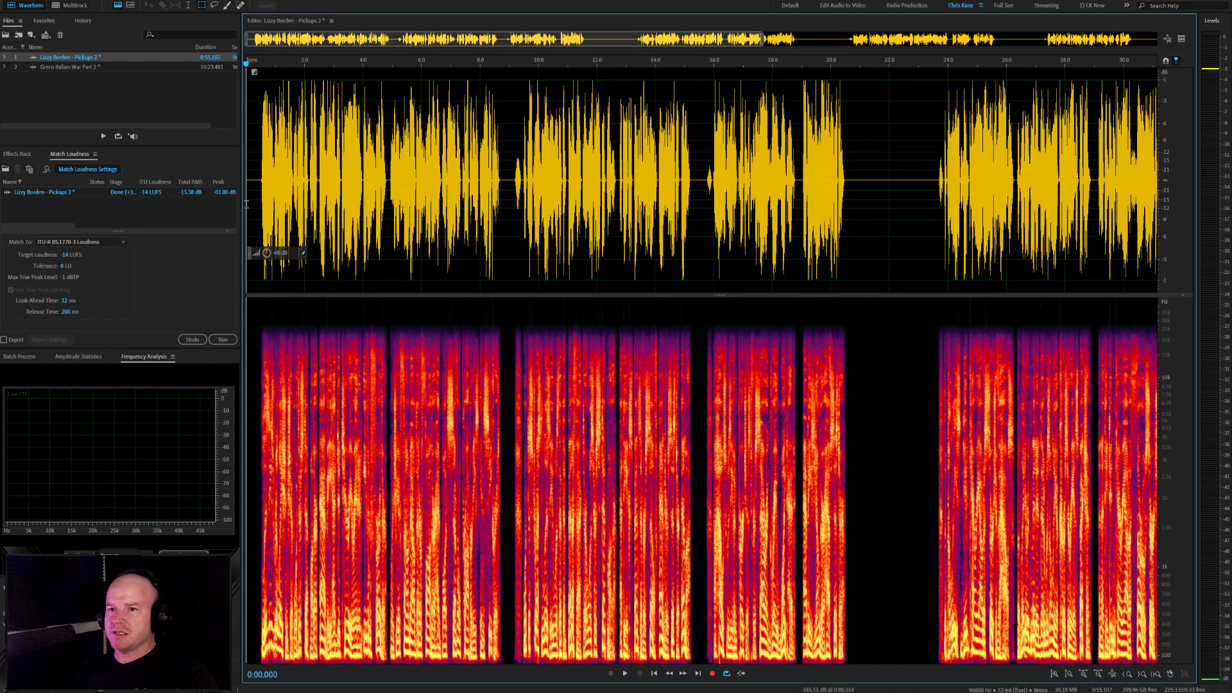
key(space)
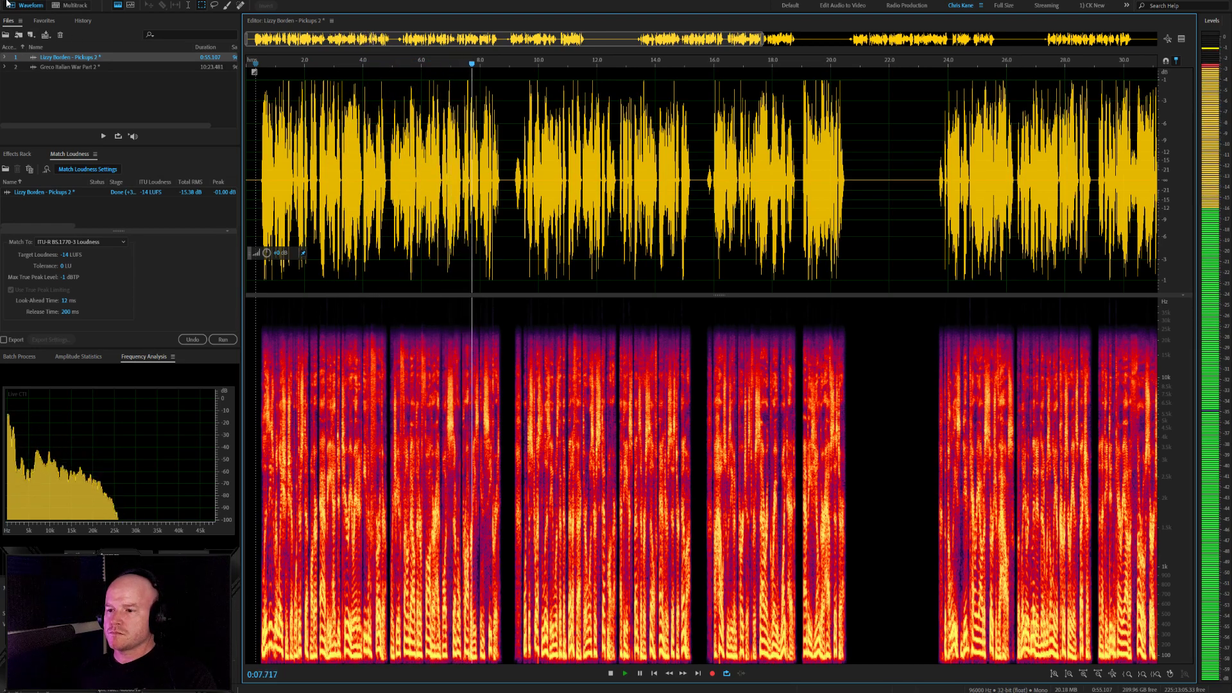
key(space)
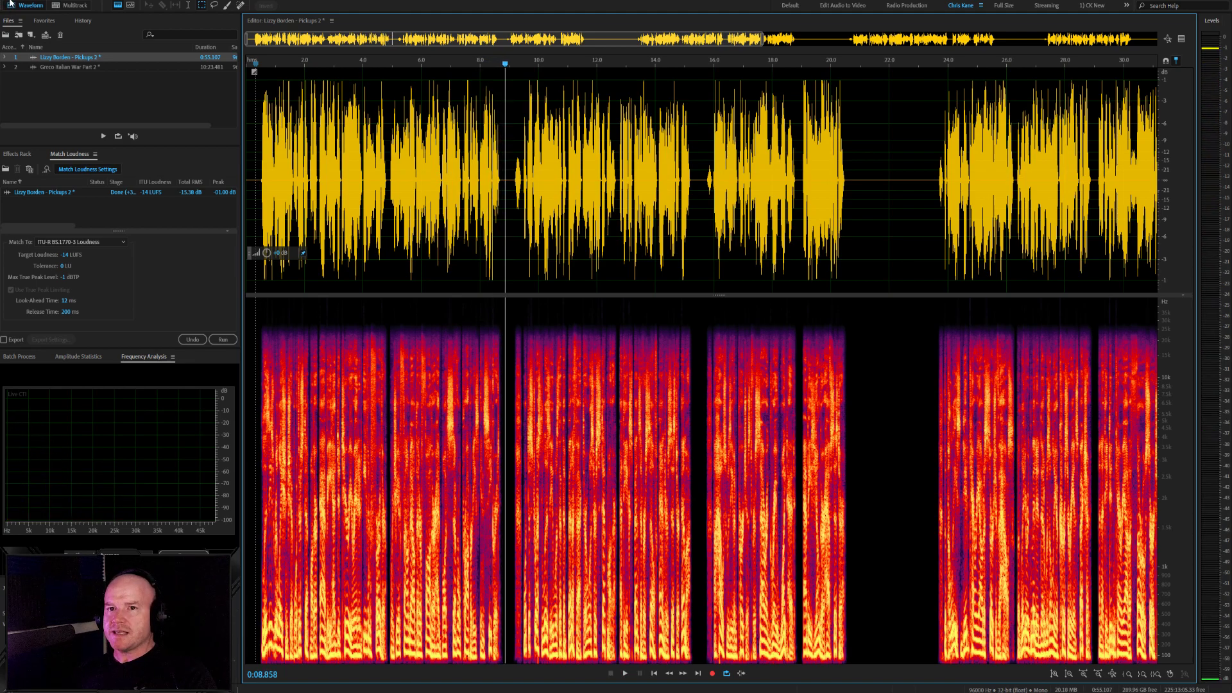
Save the finished pickups as Lizzy Borden - Pickups 2.wav and again as Lizzy Borden - Pickups 2.mp3
click(34, 133)
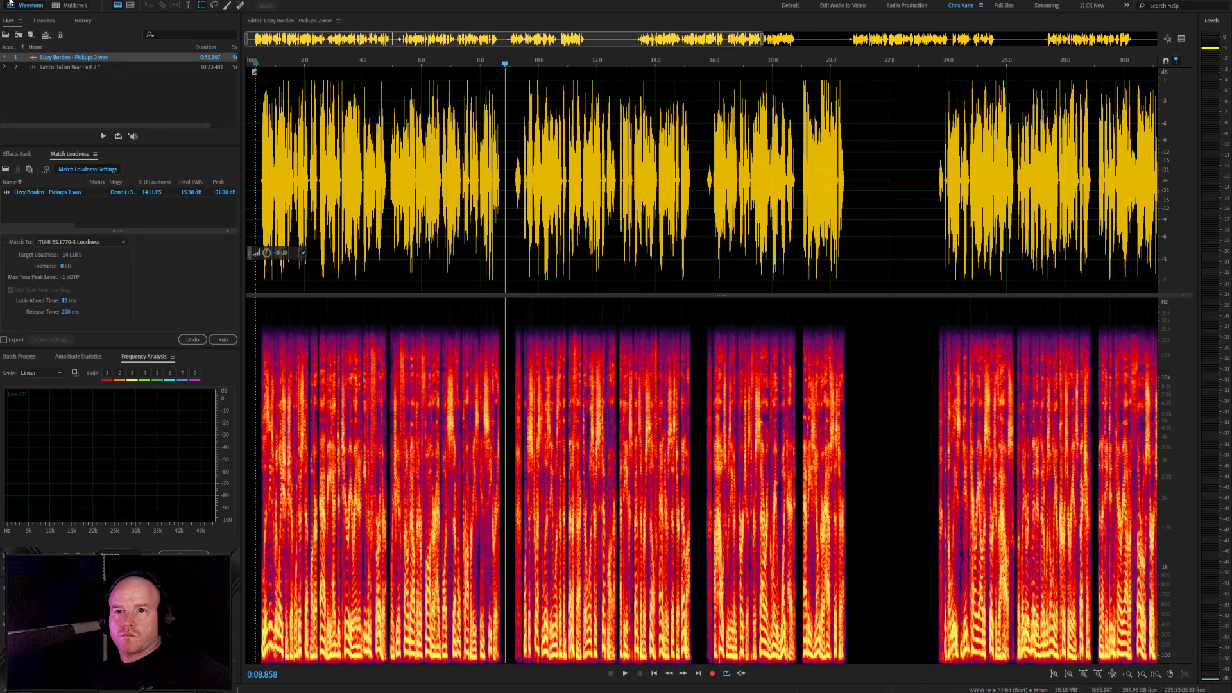
click(44, 131)
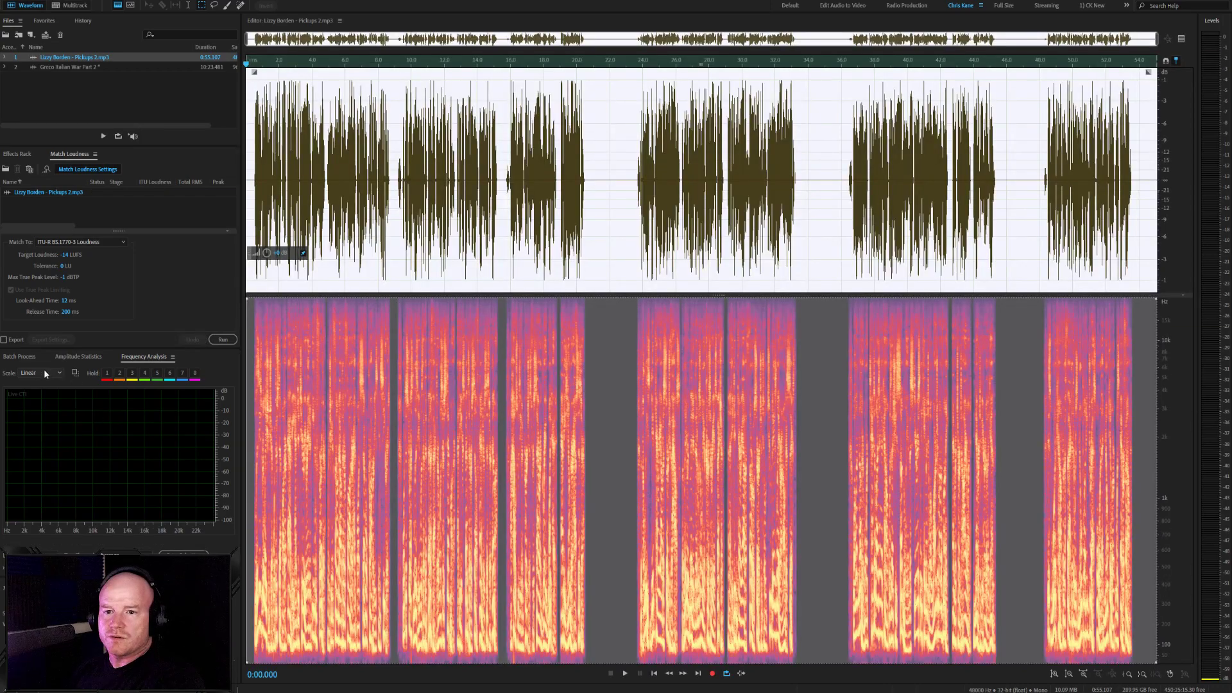
click(19, 357)
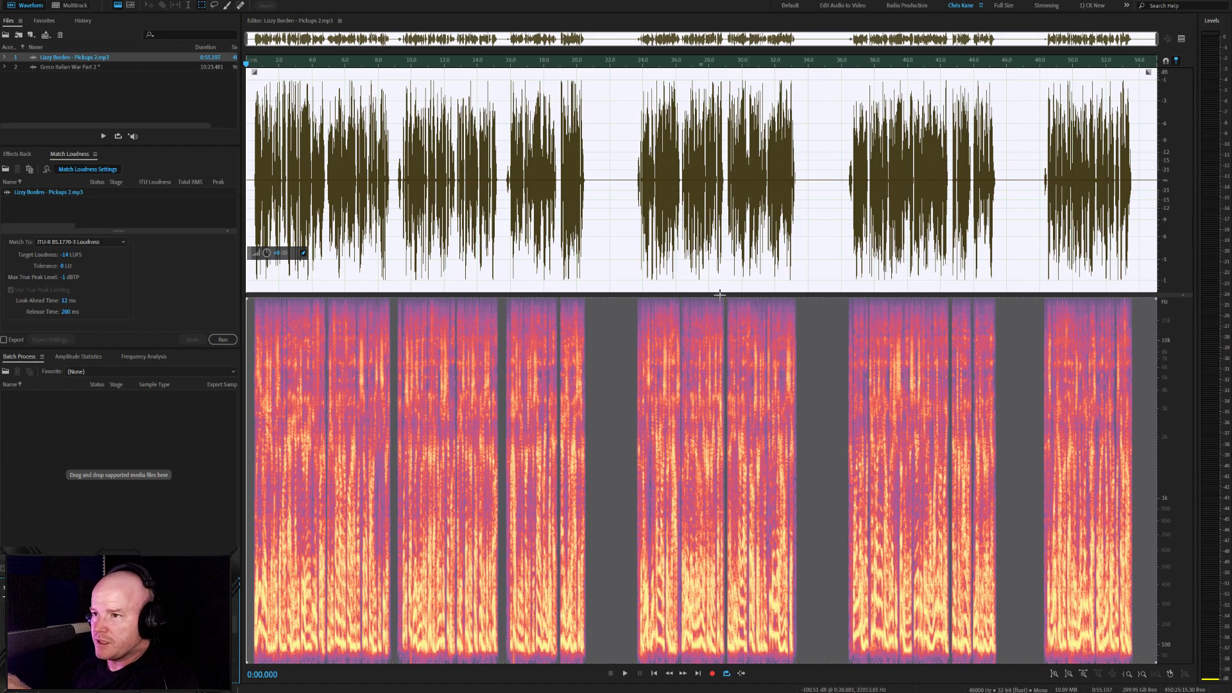
click(635, 244)
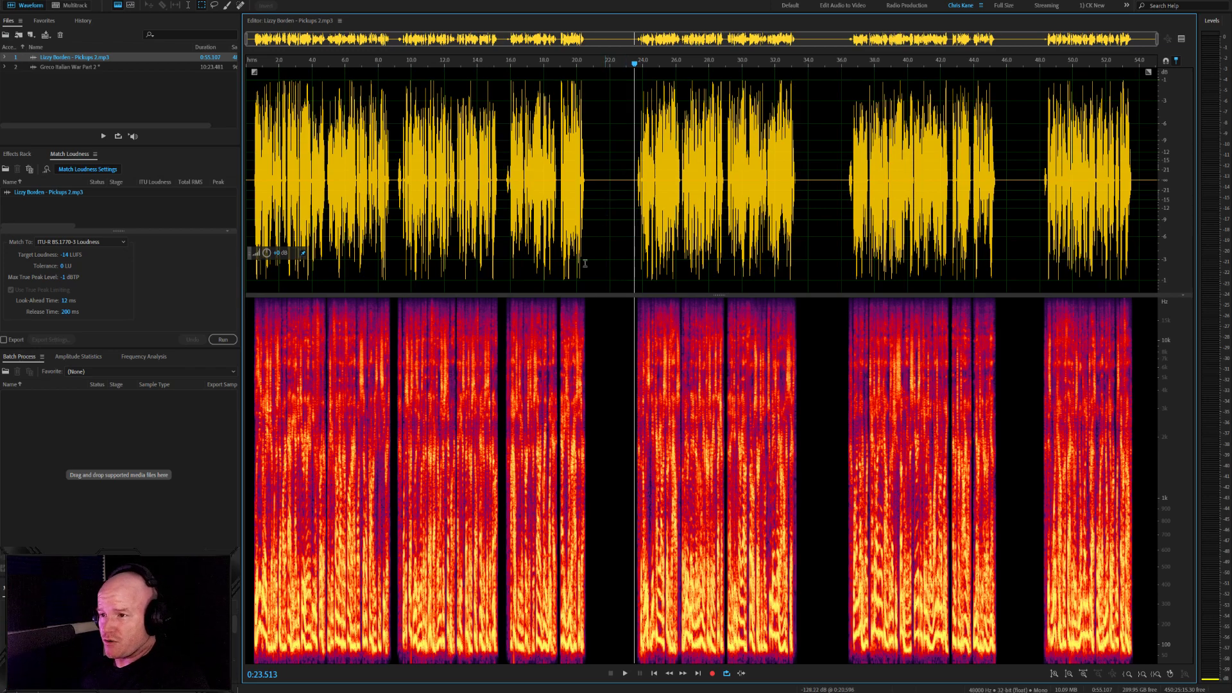
click(625, 176)
click(845, 179)
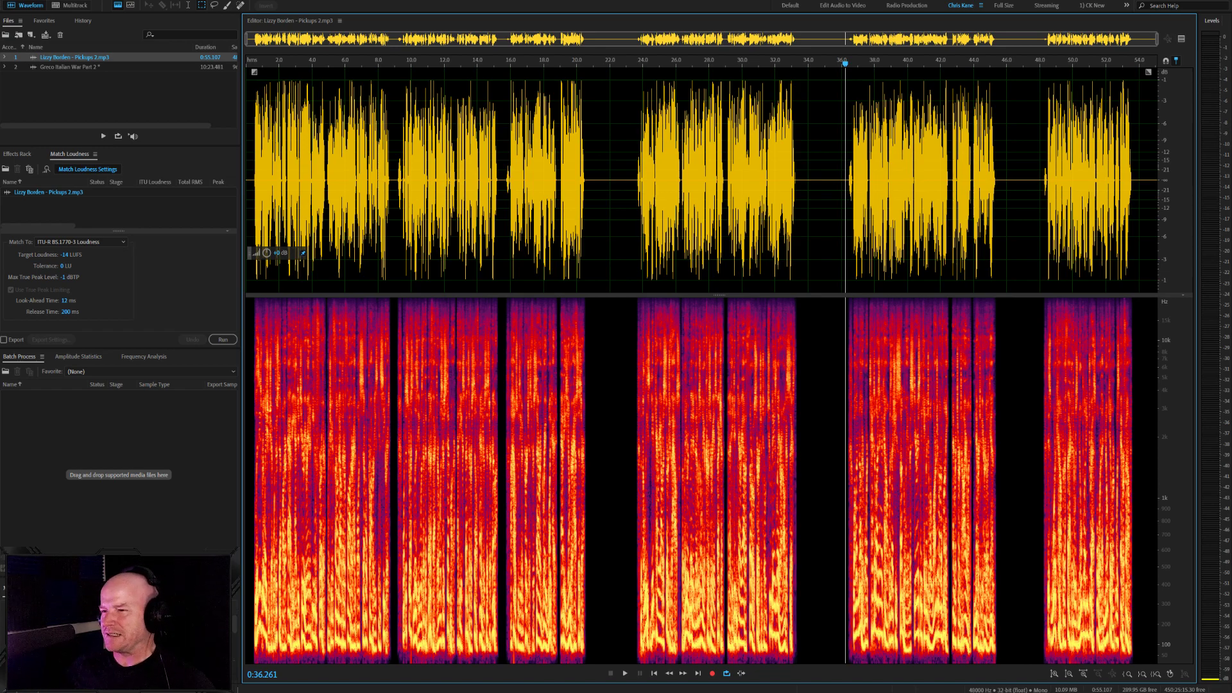
click(619, 180)
click(615, 179)
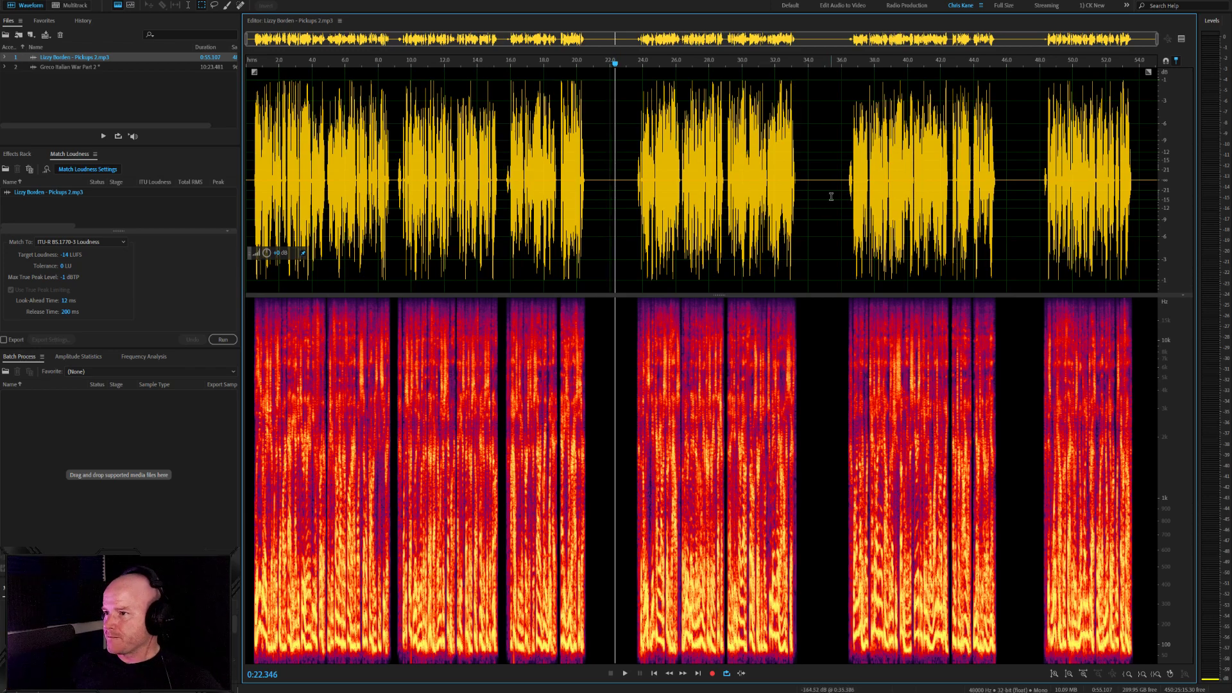
click(836, 183)
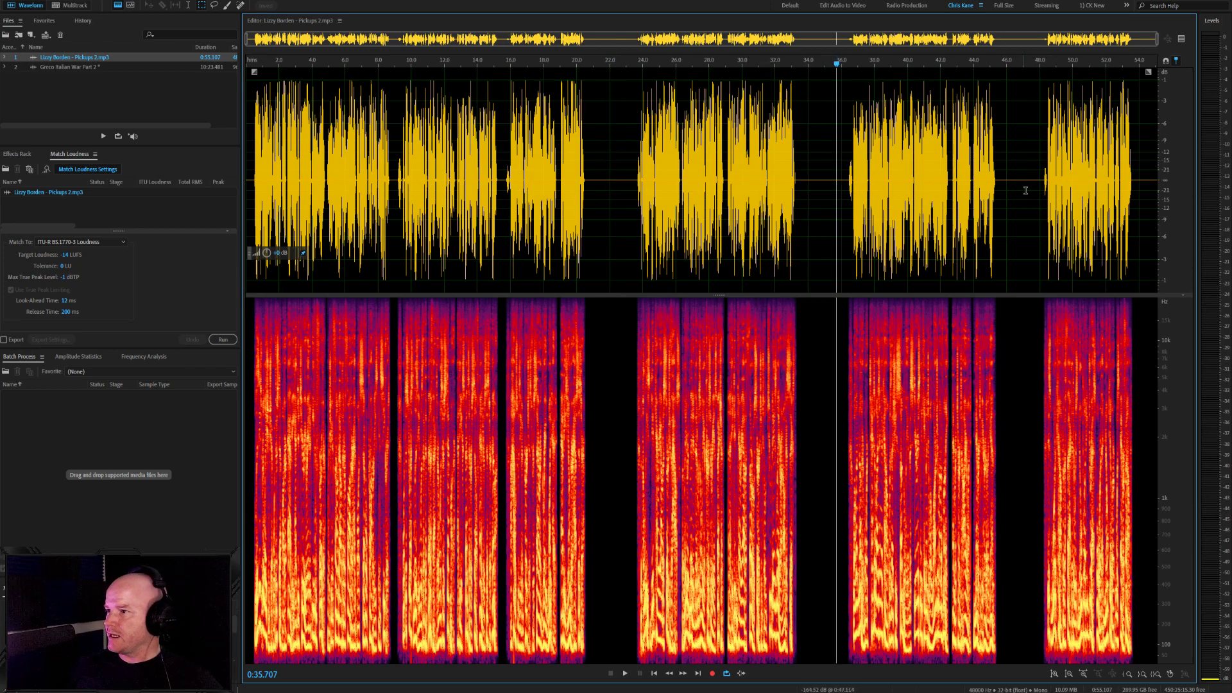
click(1038, 179)
click(1031, 179)
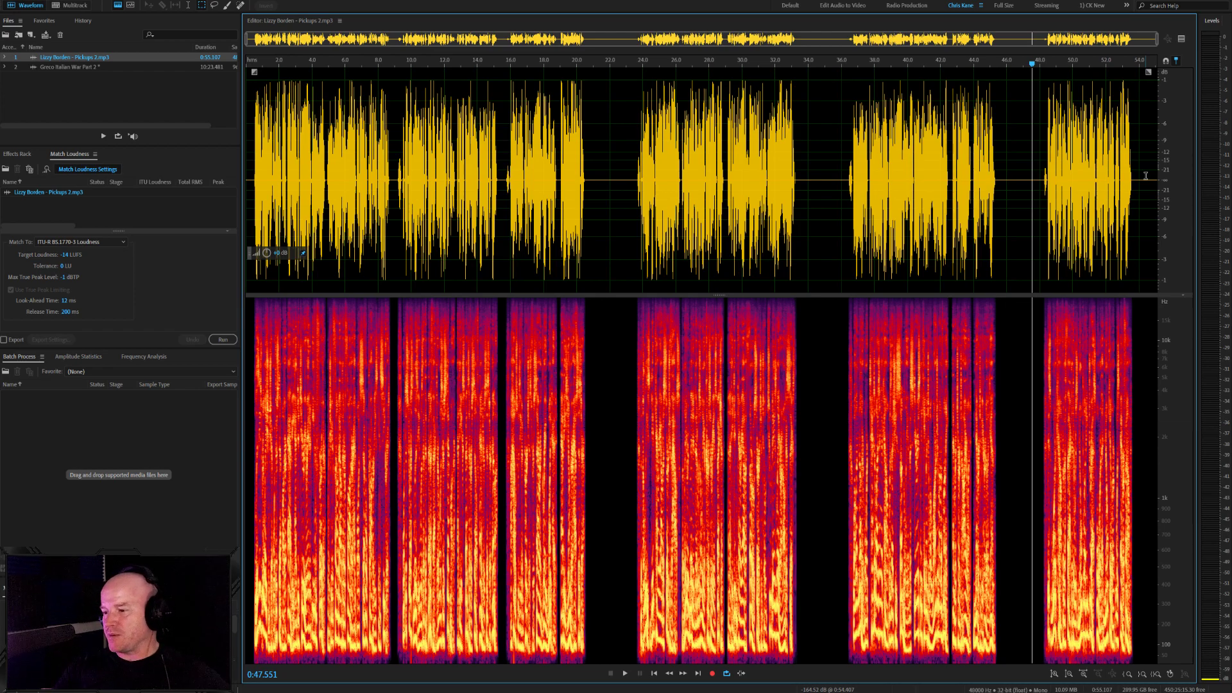
click(619, 178)
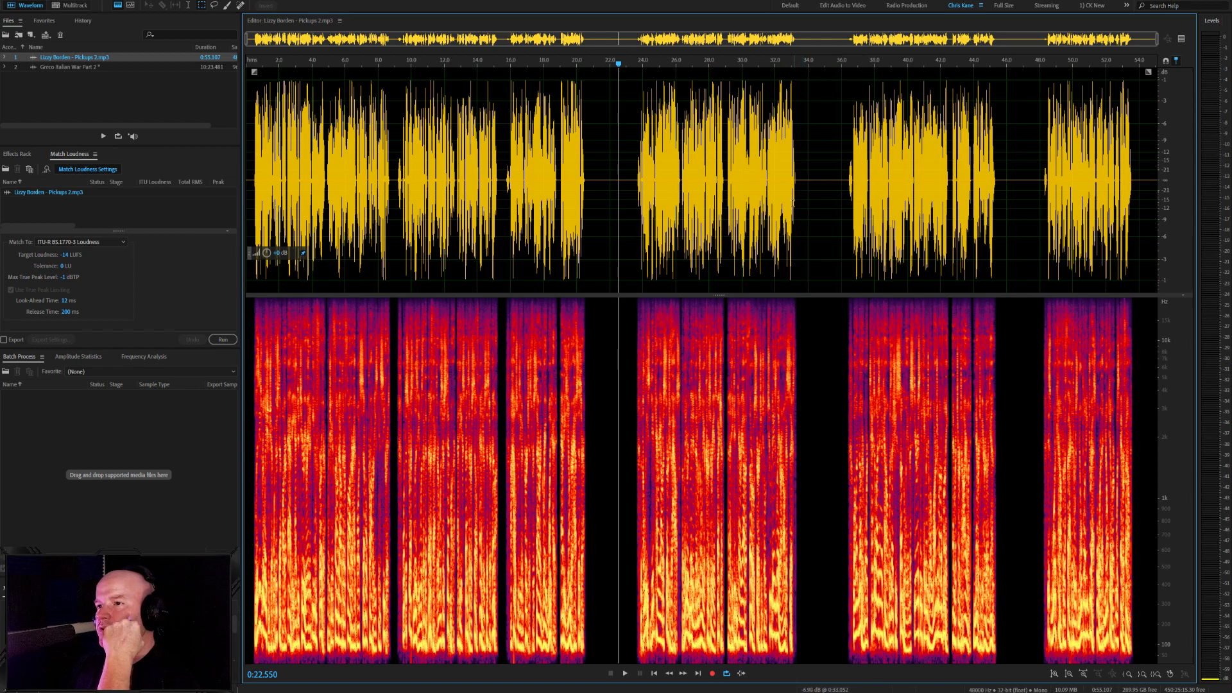
click(626, 183)
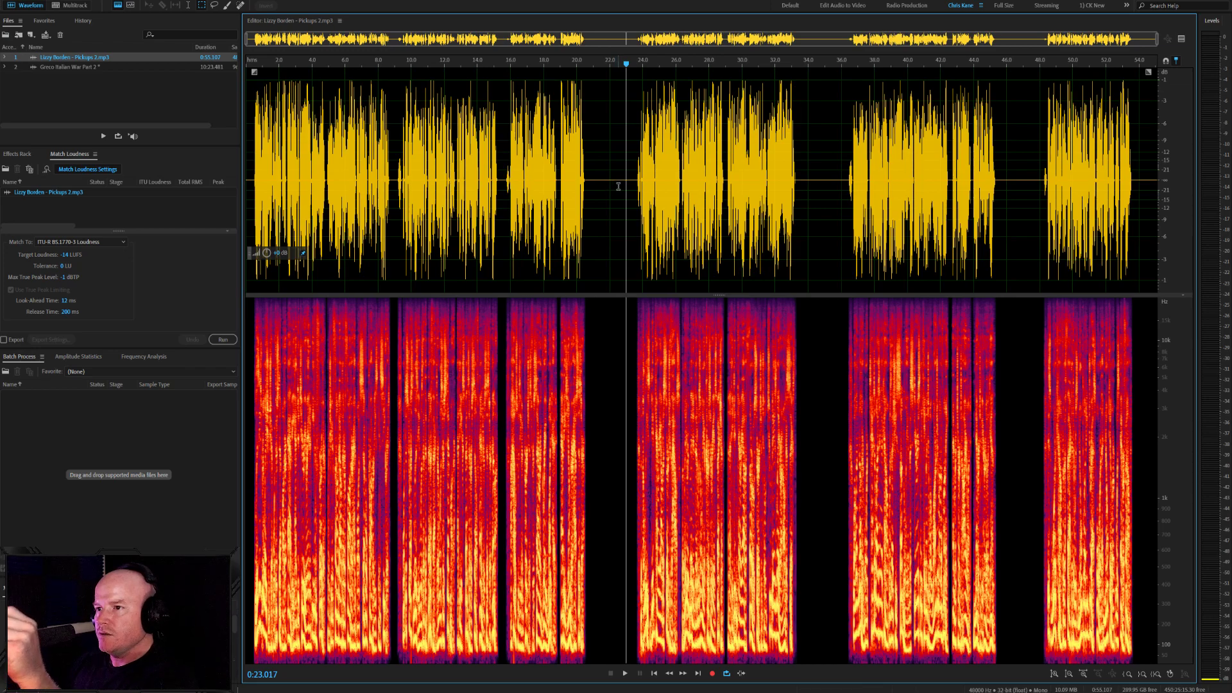
click(616, 184)
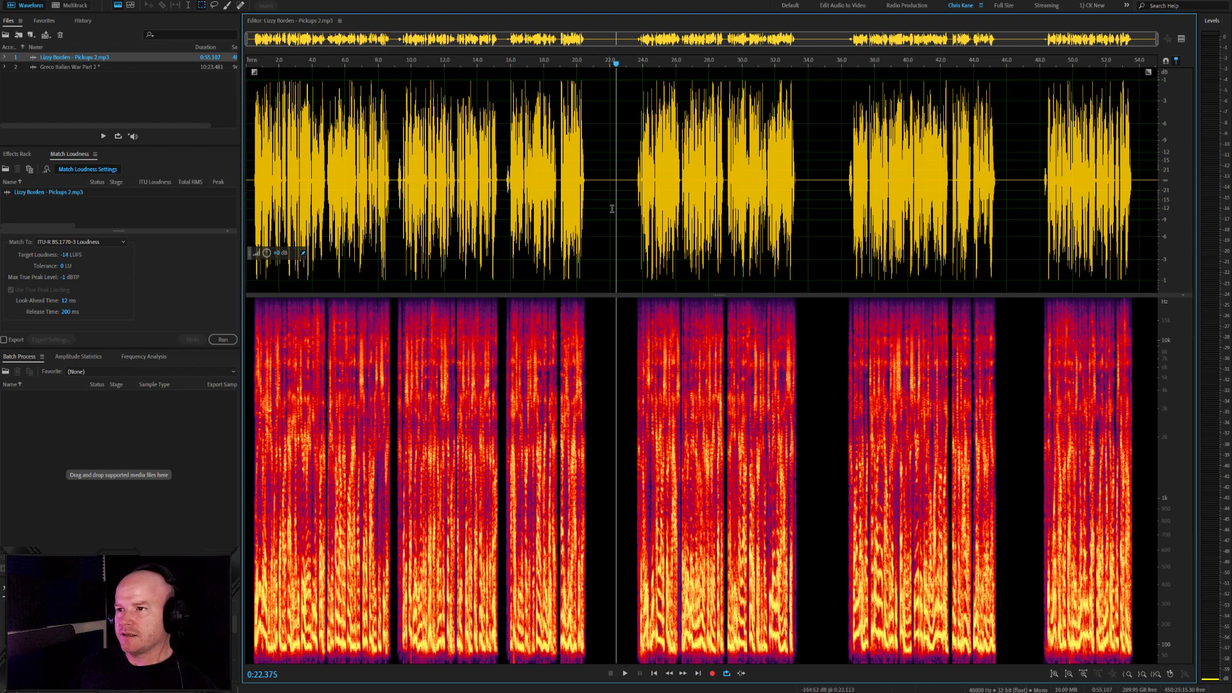
click(615, 181)
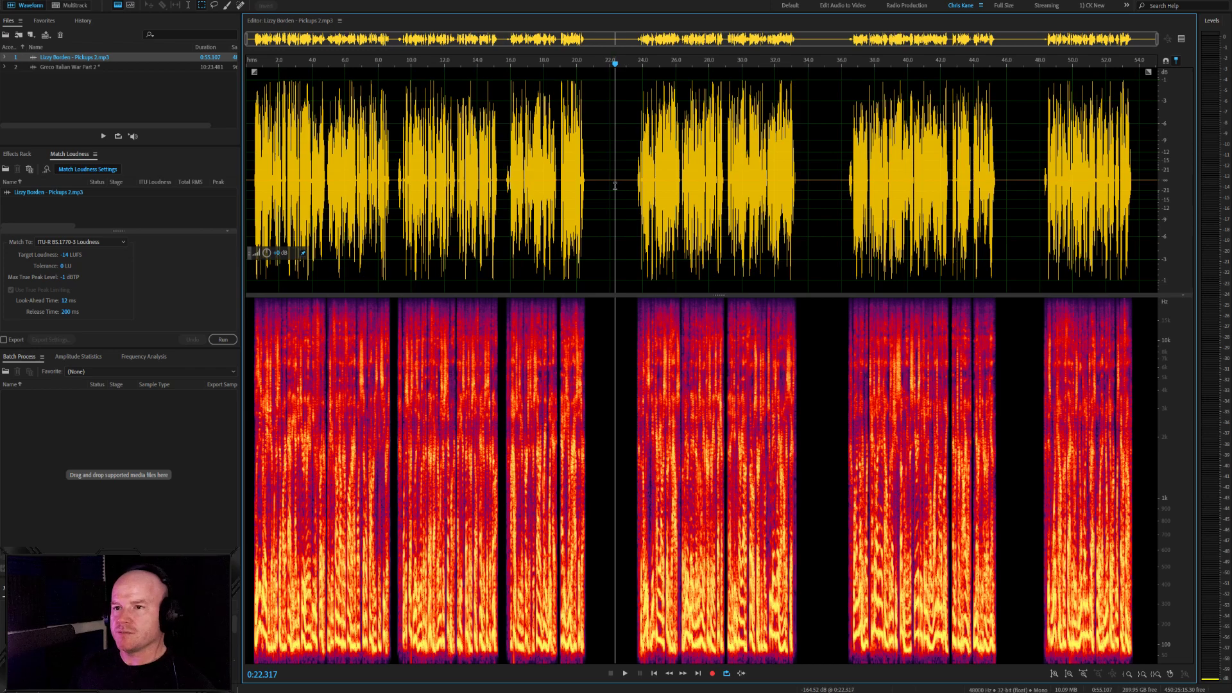
click(617, 182)
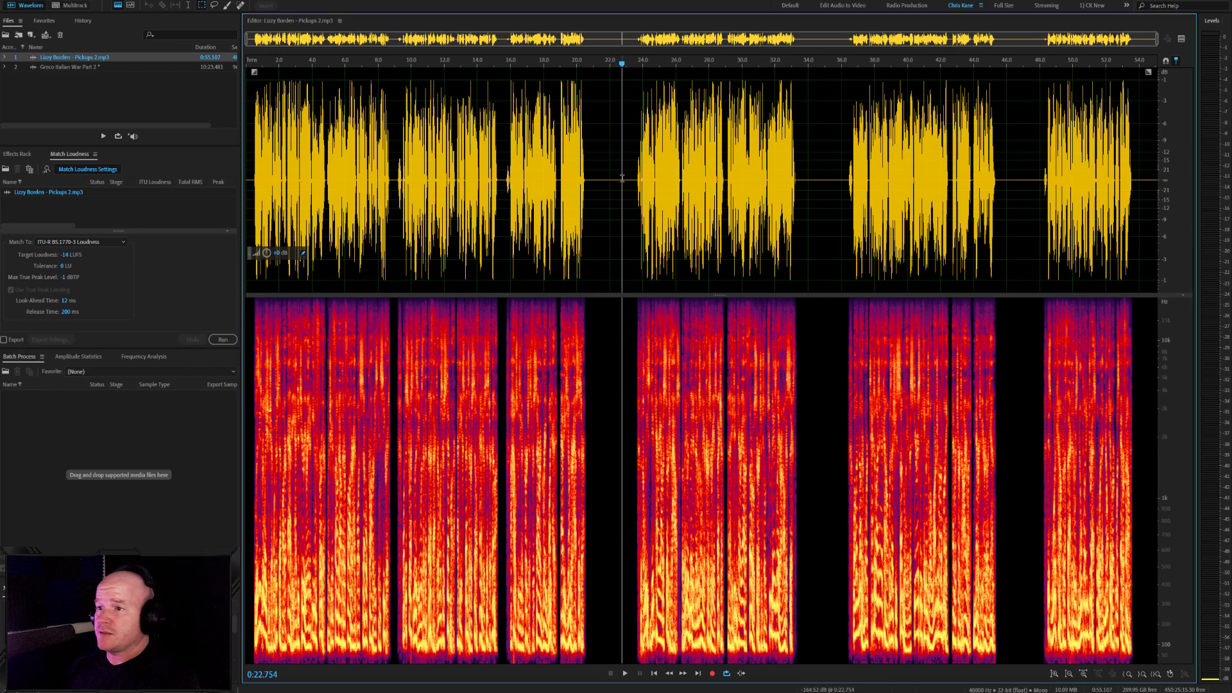
click(617, 183)
click(613, 182)
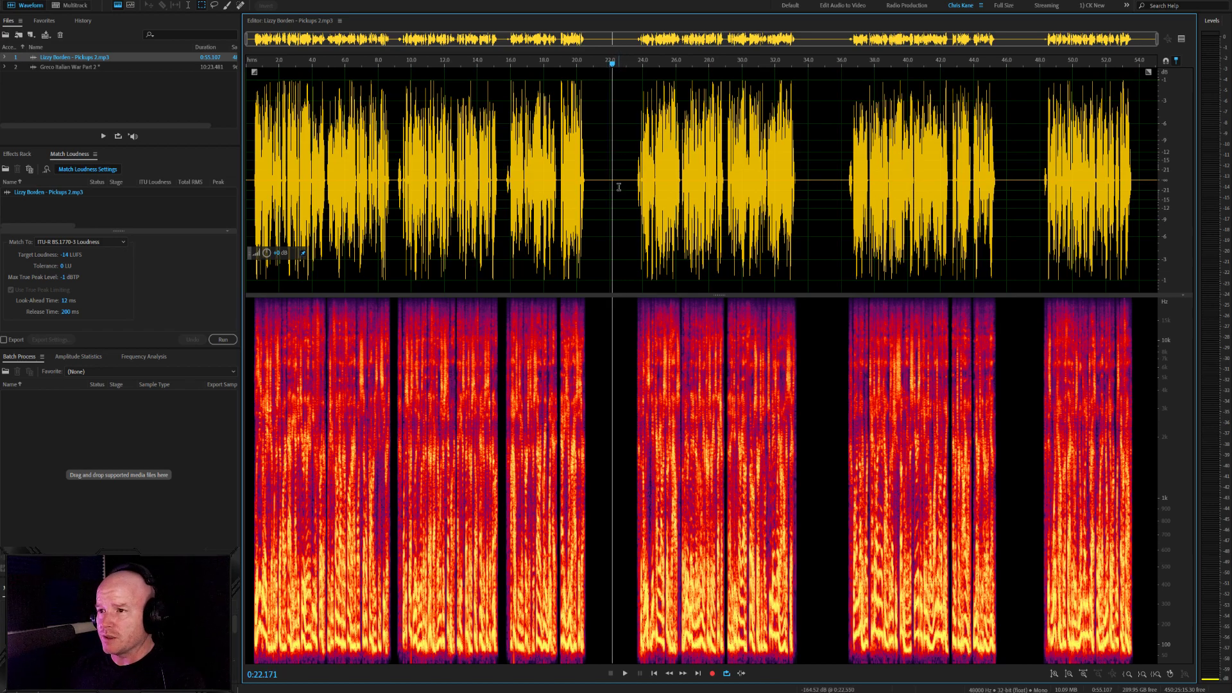
click(613, 177)
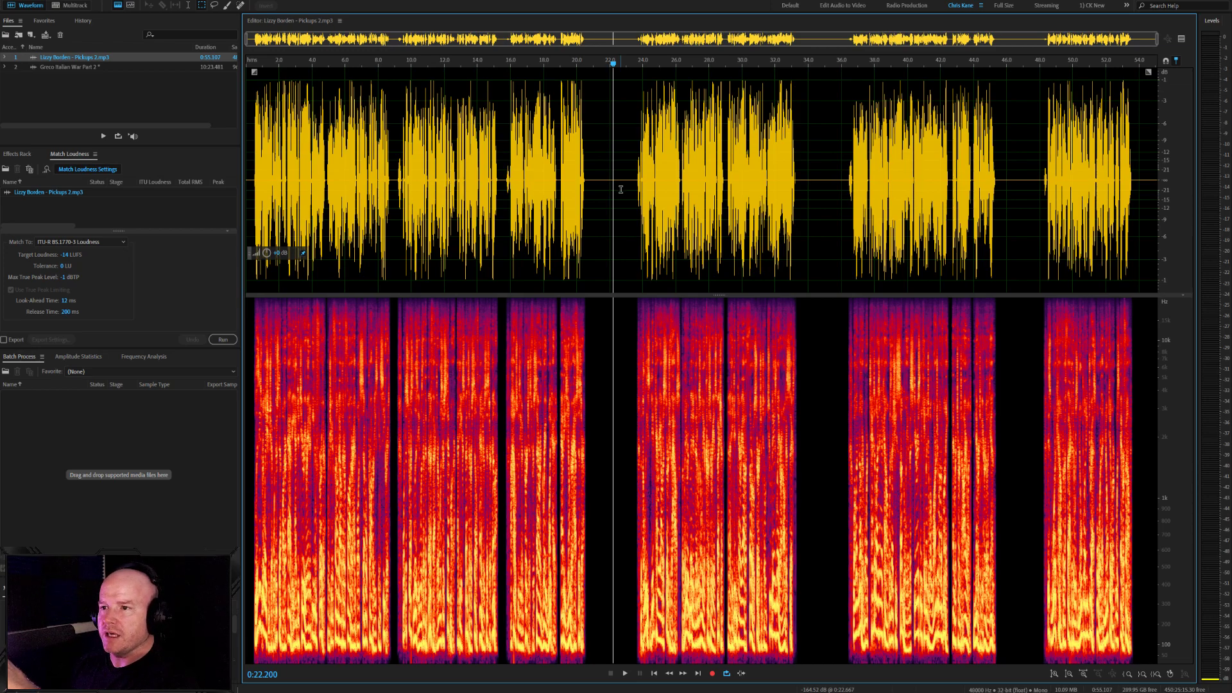
click(618, 187)
click(103, 79)
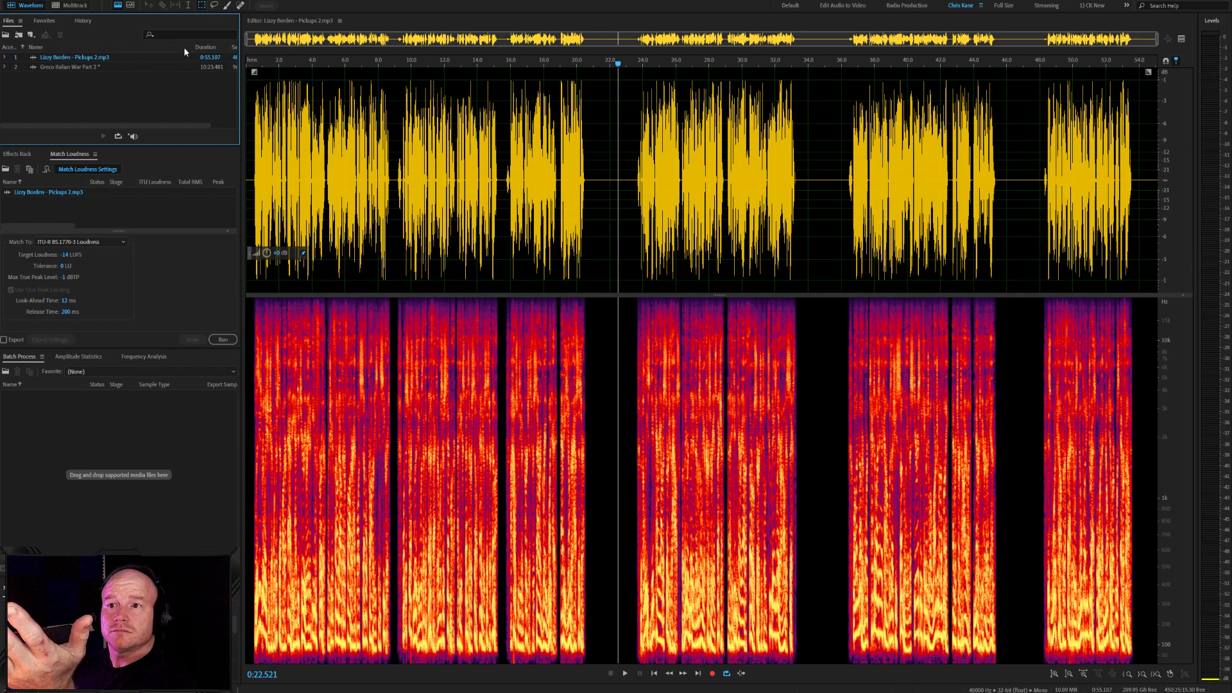
click(247, 138)
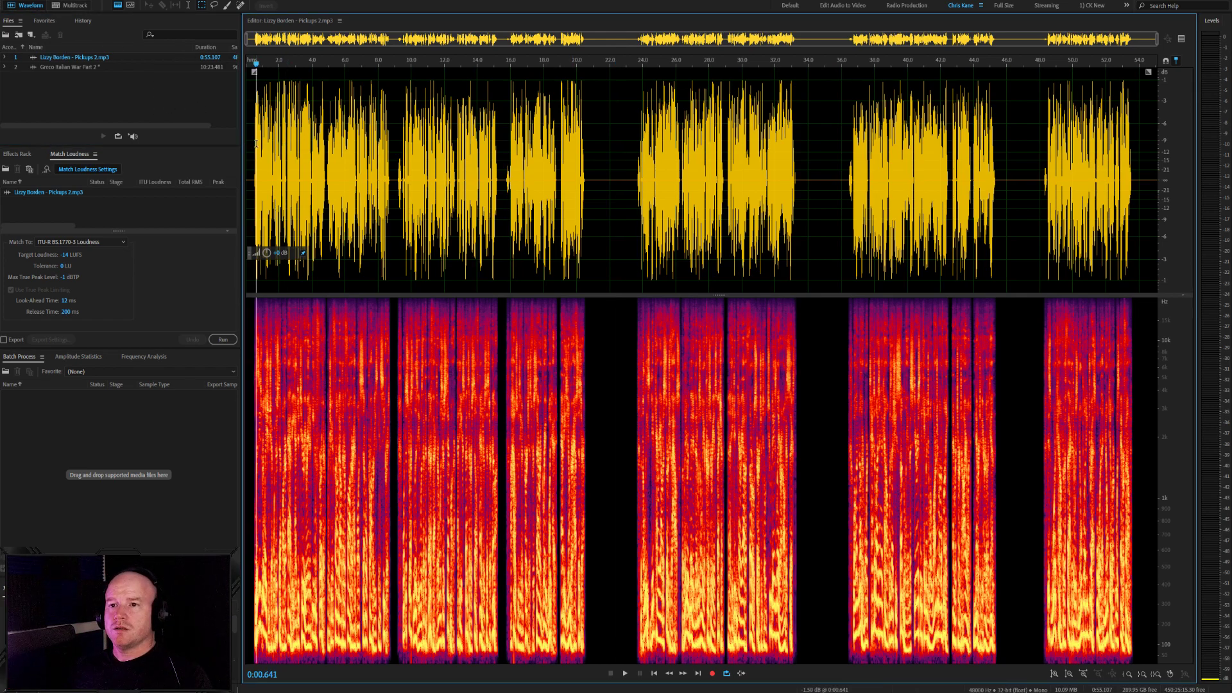
Open the Greco Italian War Part 2 recording and examine its whole waveform and the first minute more closely
double_click(80, 70)
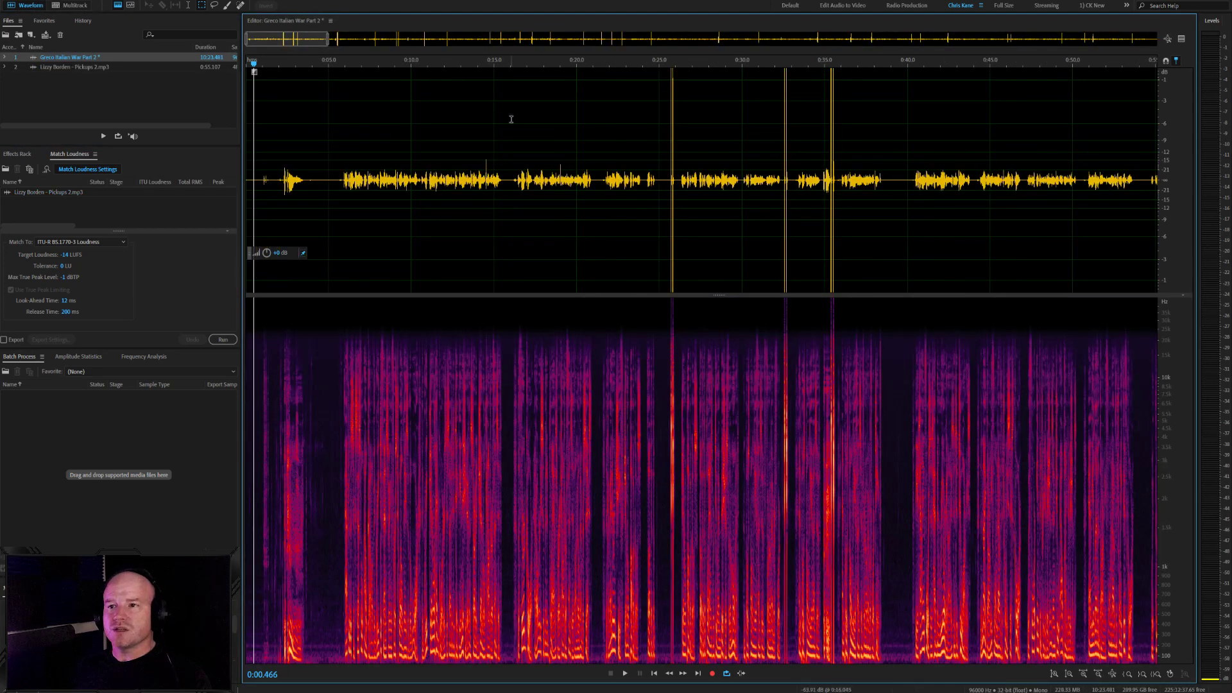
click(435, 114)
key(backslash)
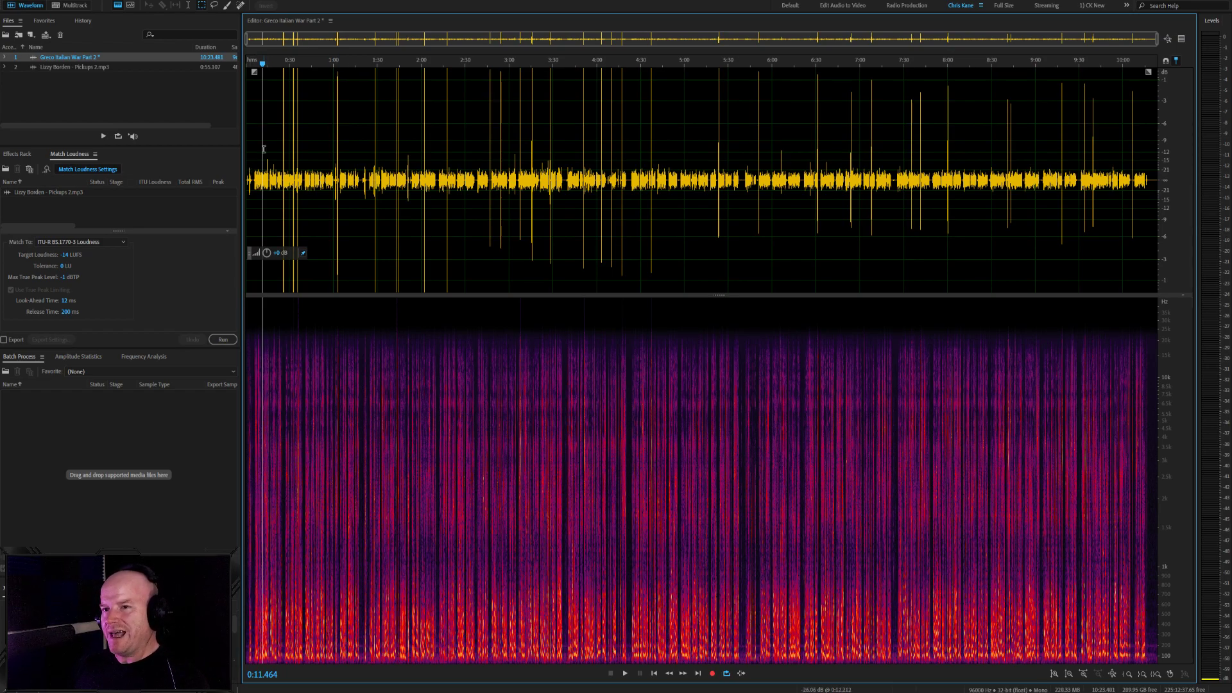
scroll(258, 179, up, 6)
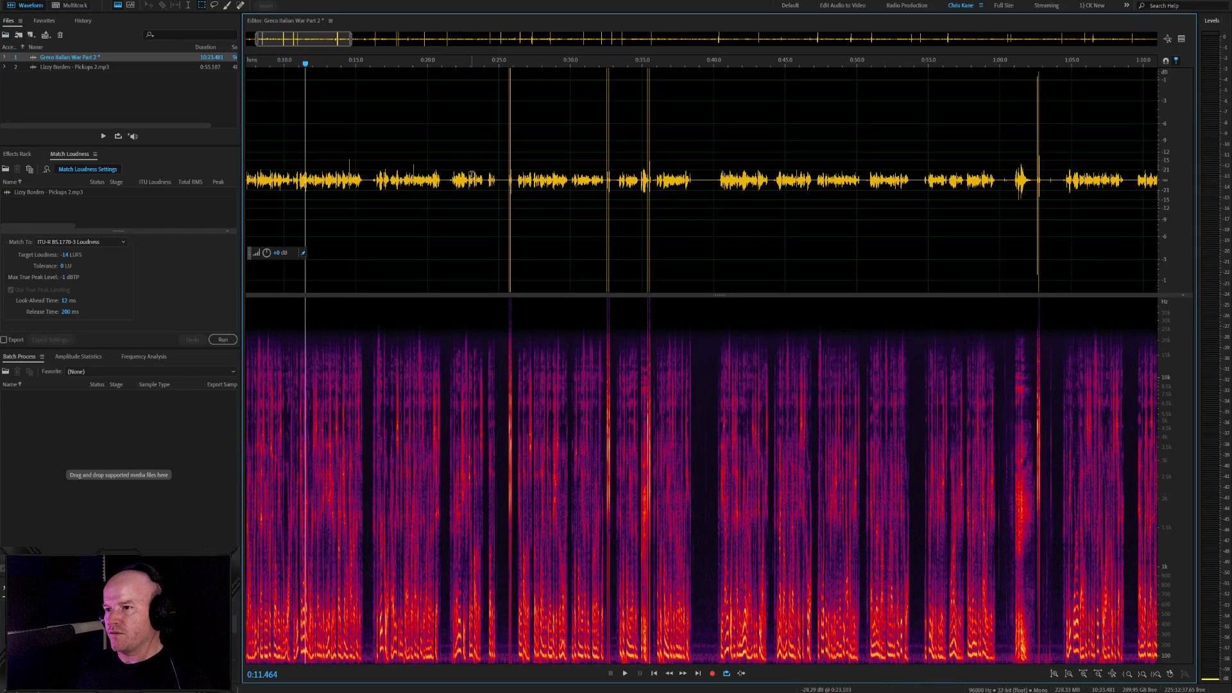
click(166, 170)
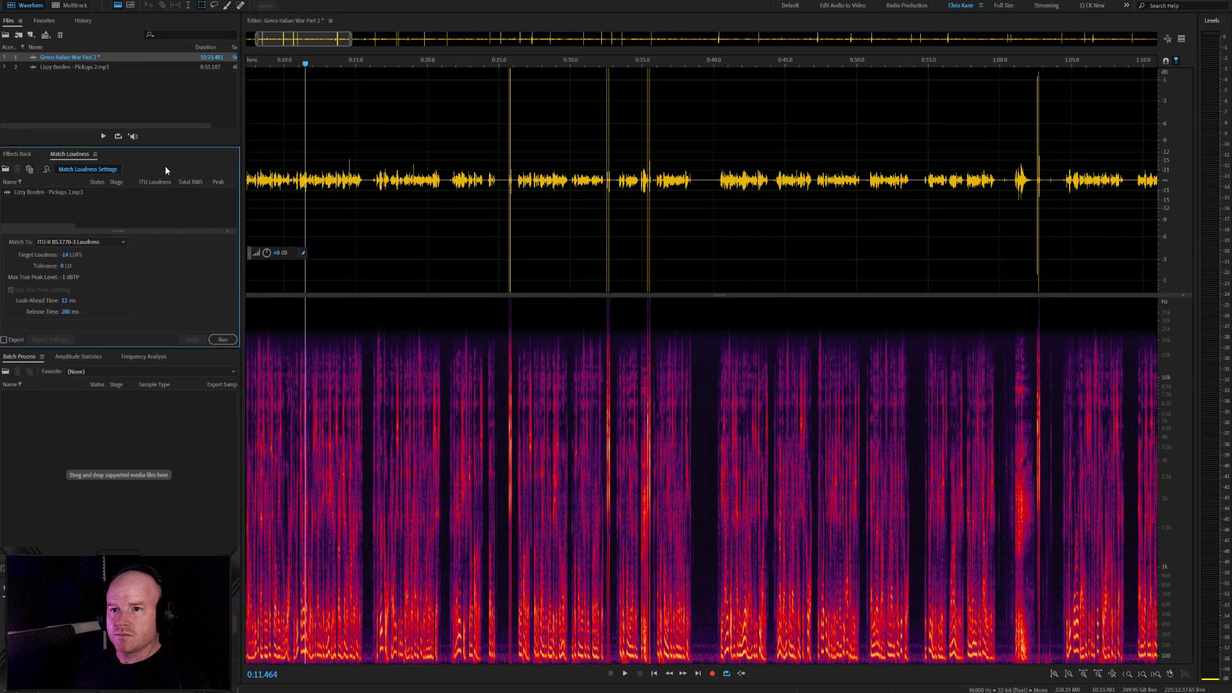
Bring Lizzy Borden - Pickups 2.mp3 back into the editor and close it, leaving the war recording open
double_click(90, 66)
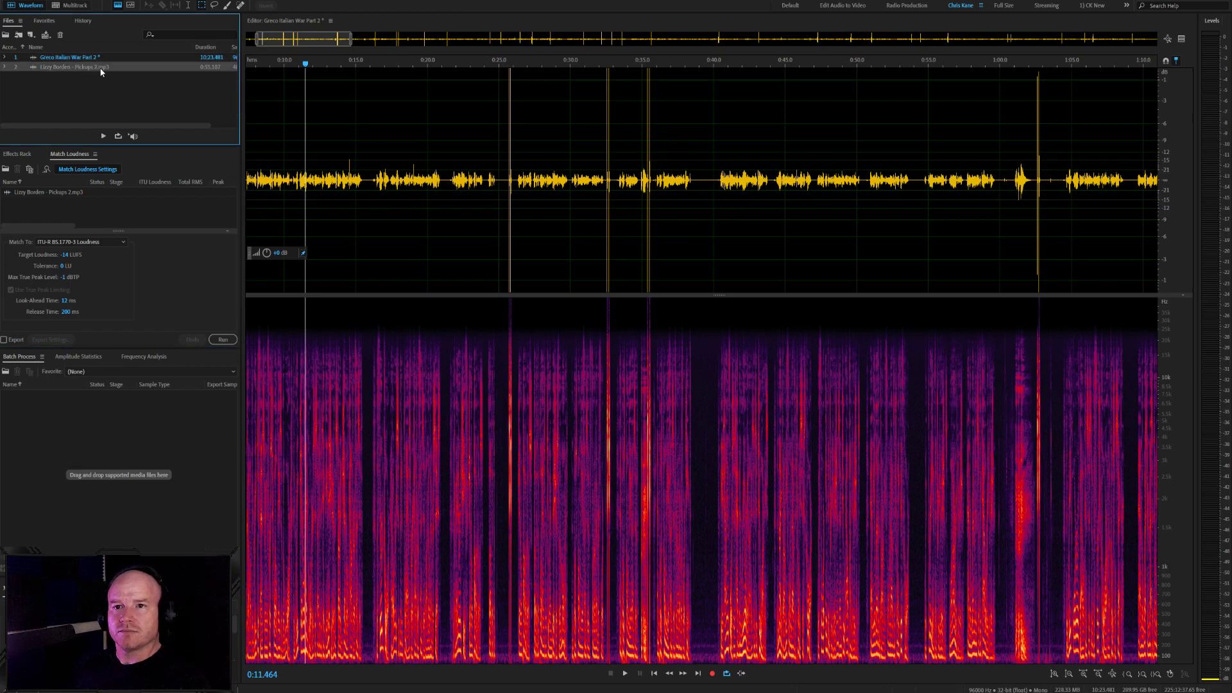
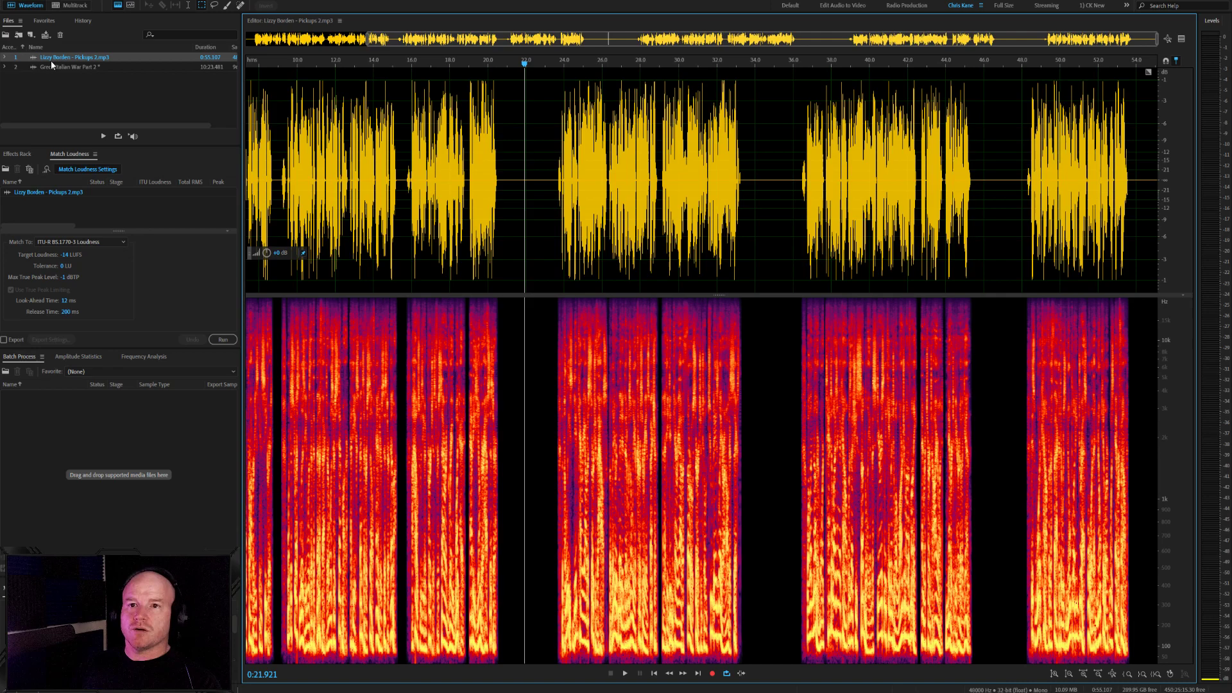
click(55, 57)
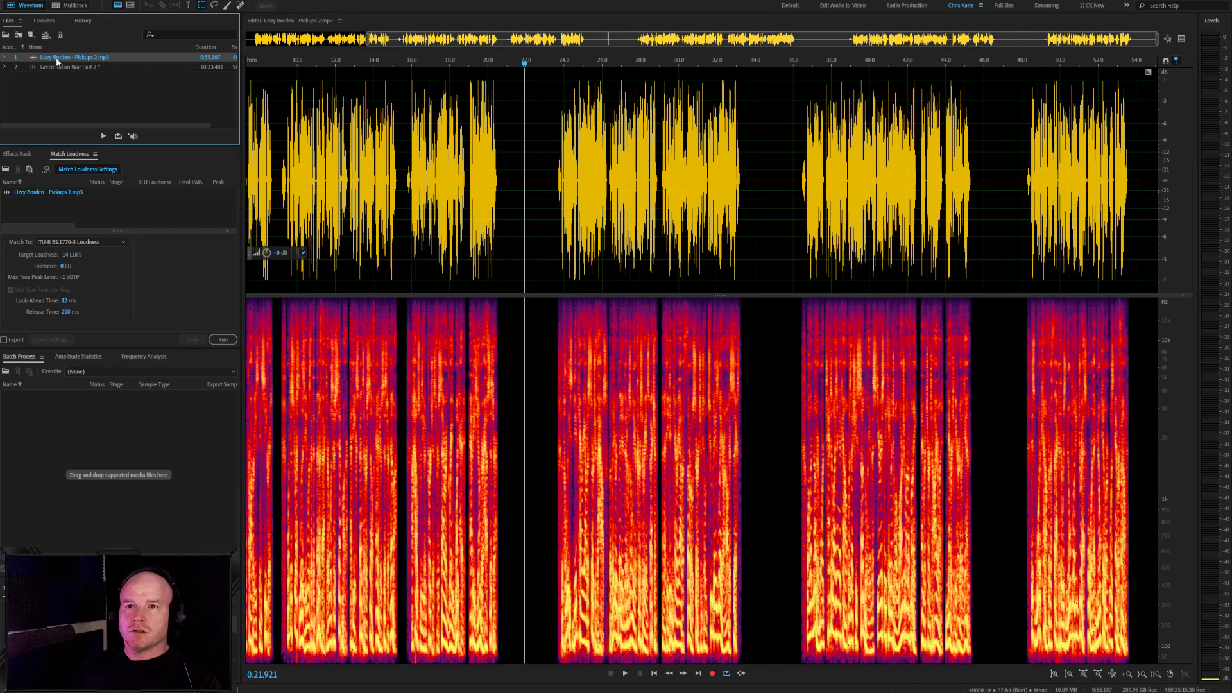
key(ctrl+w)
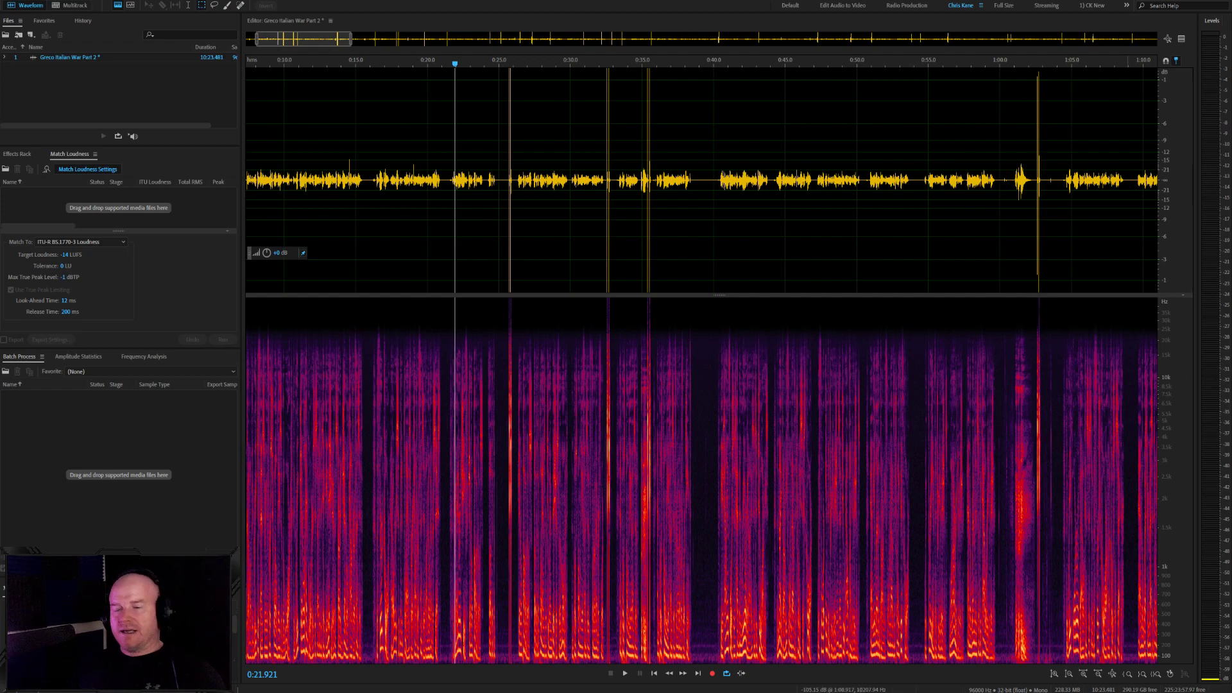
click(453, 187)
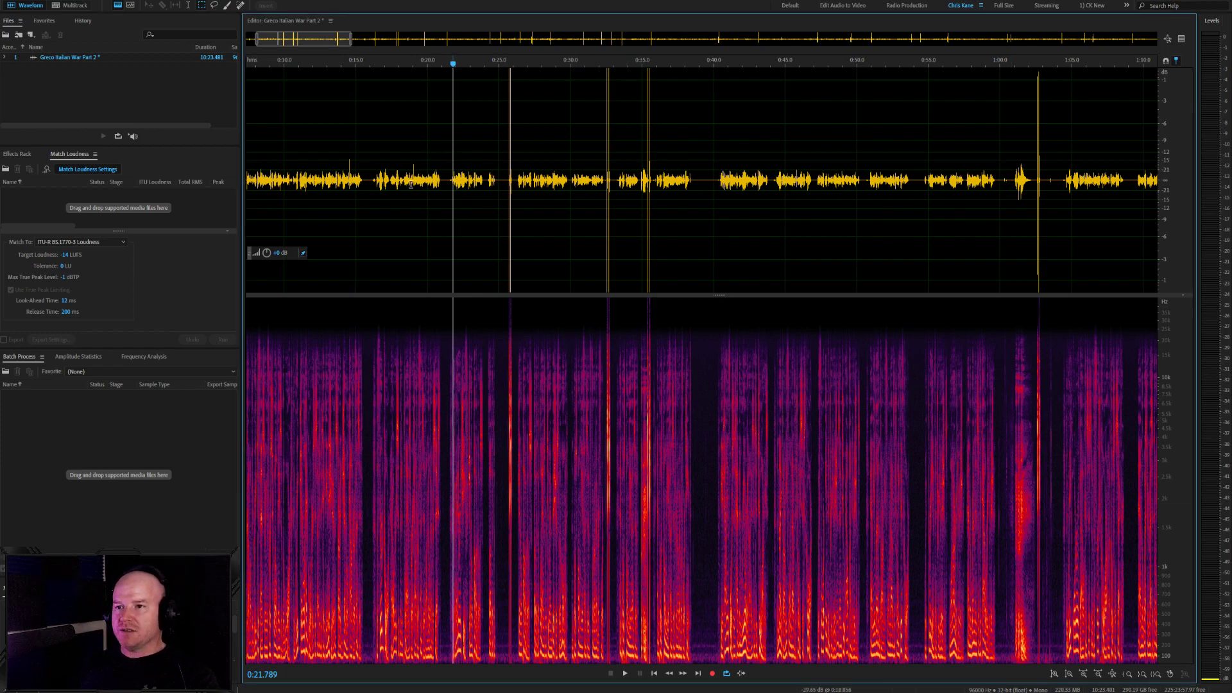
Examine the start of the war recording closely and play the stray sounds before the first spoken line
scroll(403, 186, up, 6)
click(402, 187)
key(Home)
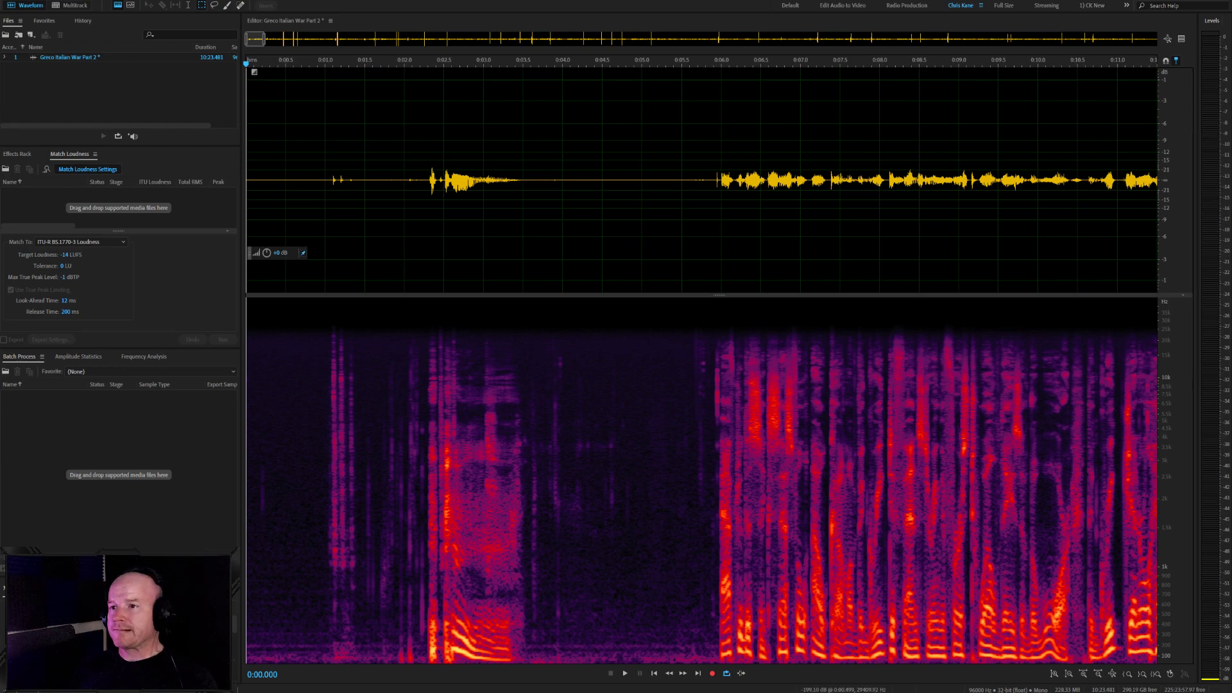
click(353, 189)
scroll(526, 167, down, 10)
scroll(267, 192, up, 10)
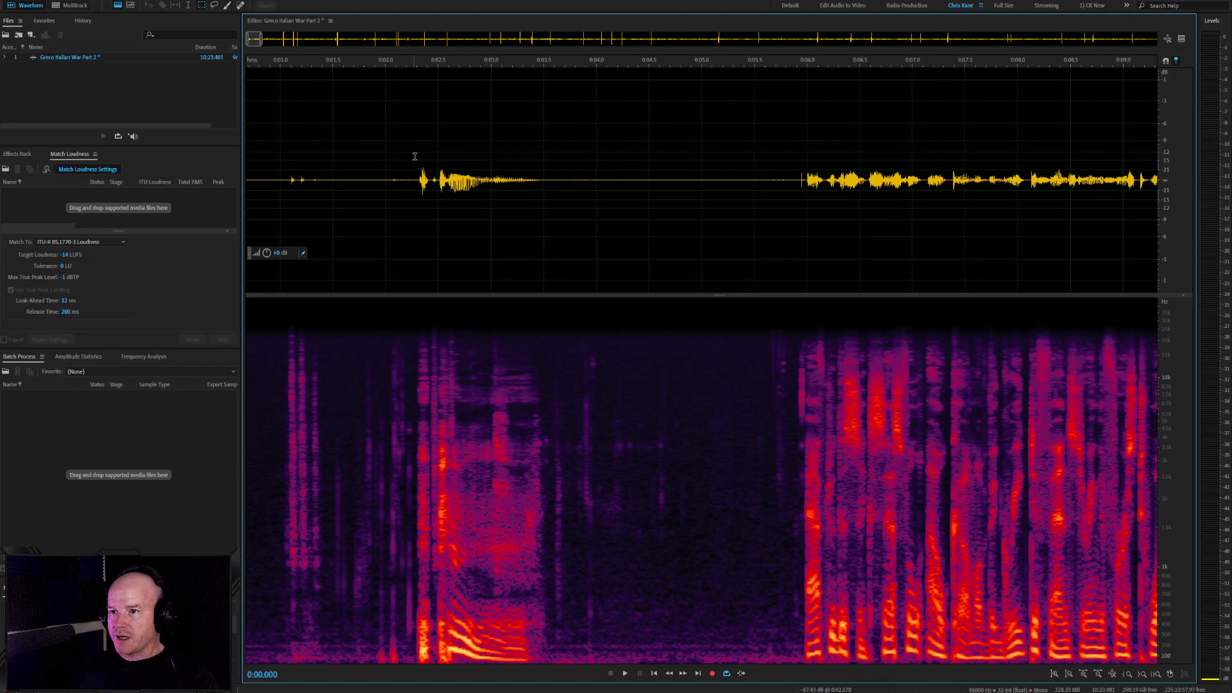
click(432, 172)
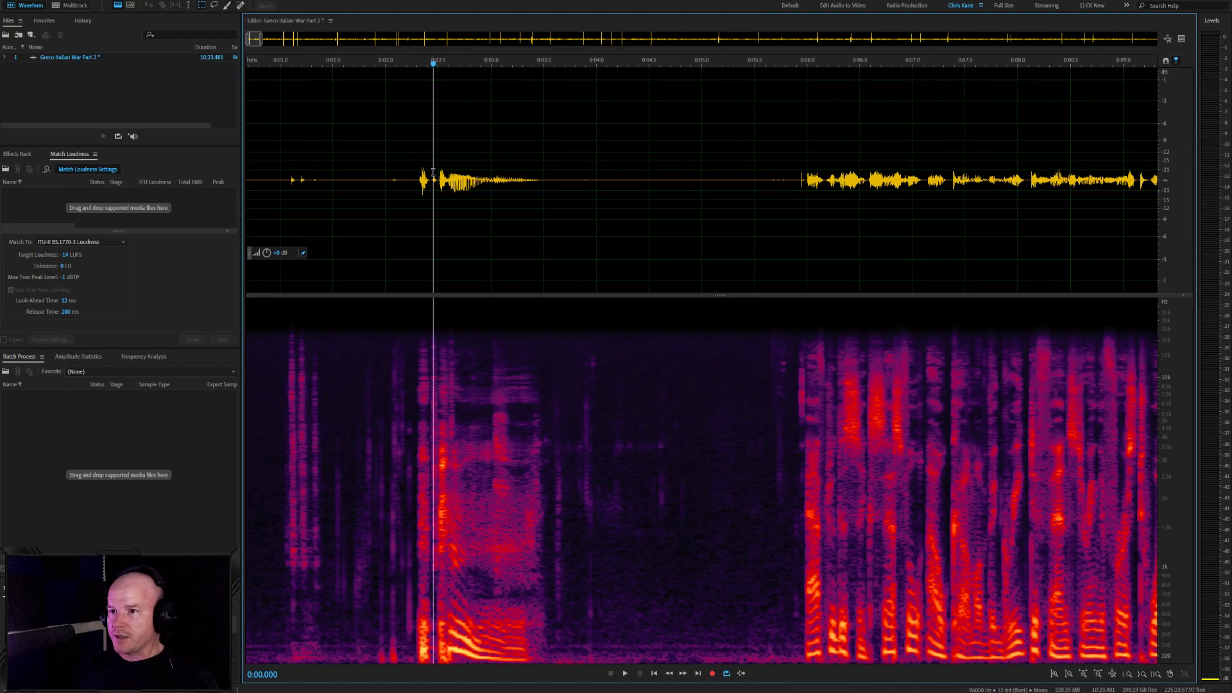
drag(403, 173, 410, 172)
key(space)
key(space)
click(418, 172)
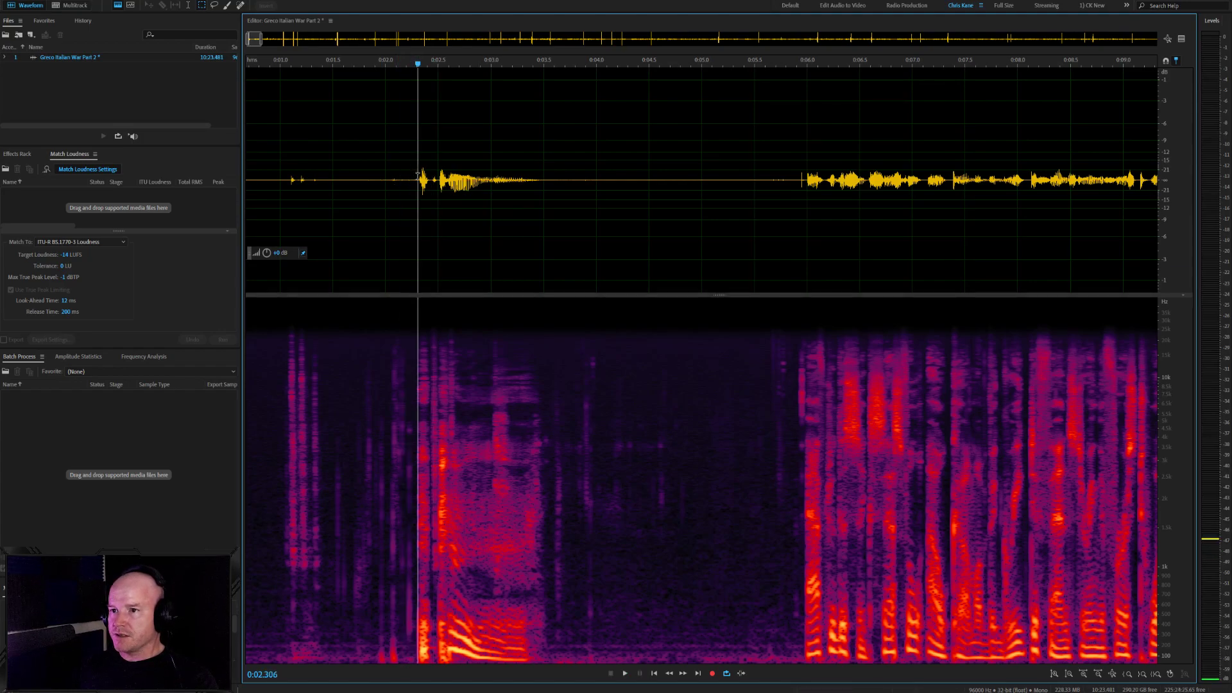
key(space)
key(space)
Delete the stray sounds before the first spoken line, from about 0:00.8 to 0:04.3, and play the new opening
drag(617, 170, 372, 168)
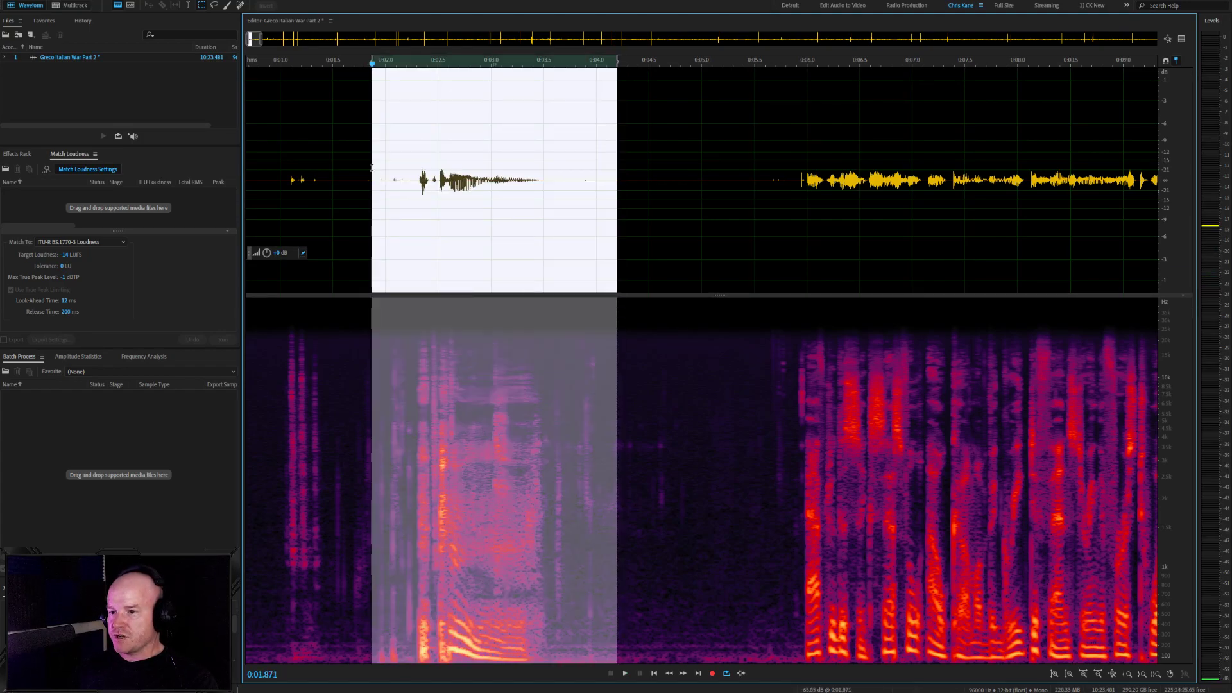
click(278, 165)
key(space)
click(403, 175)
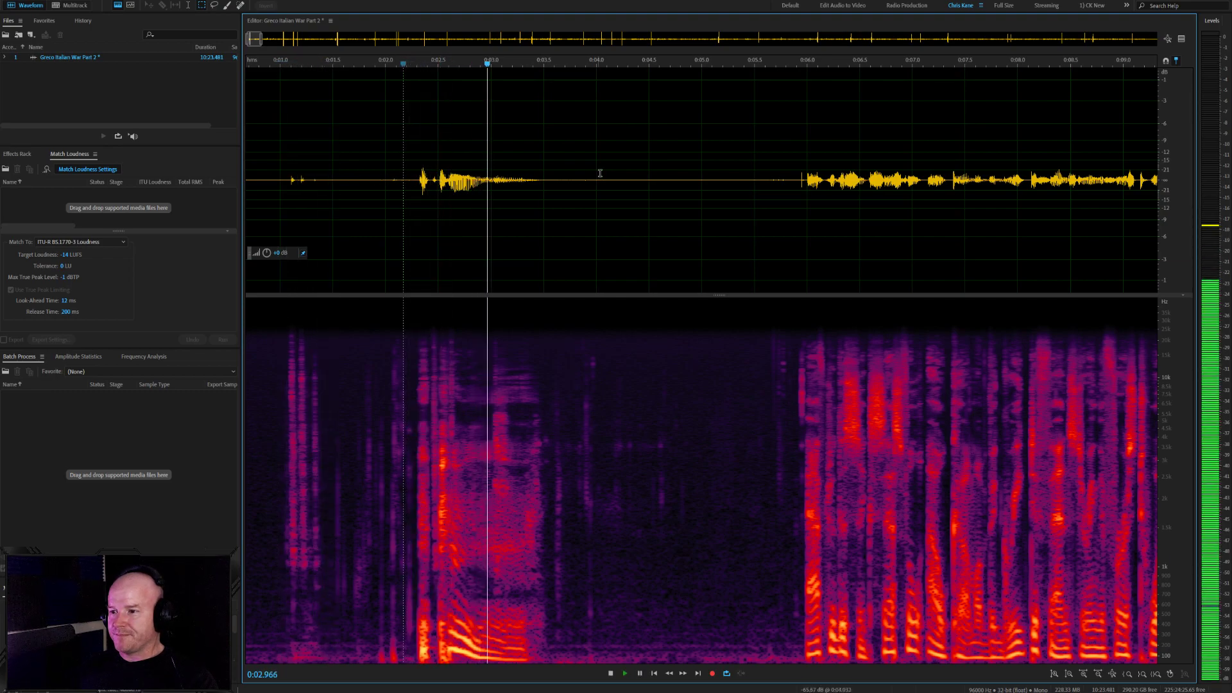
drag(627, 174, 258, 180)
key(Delete)
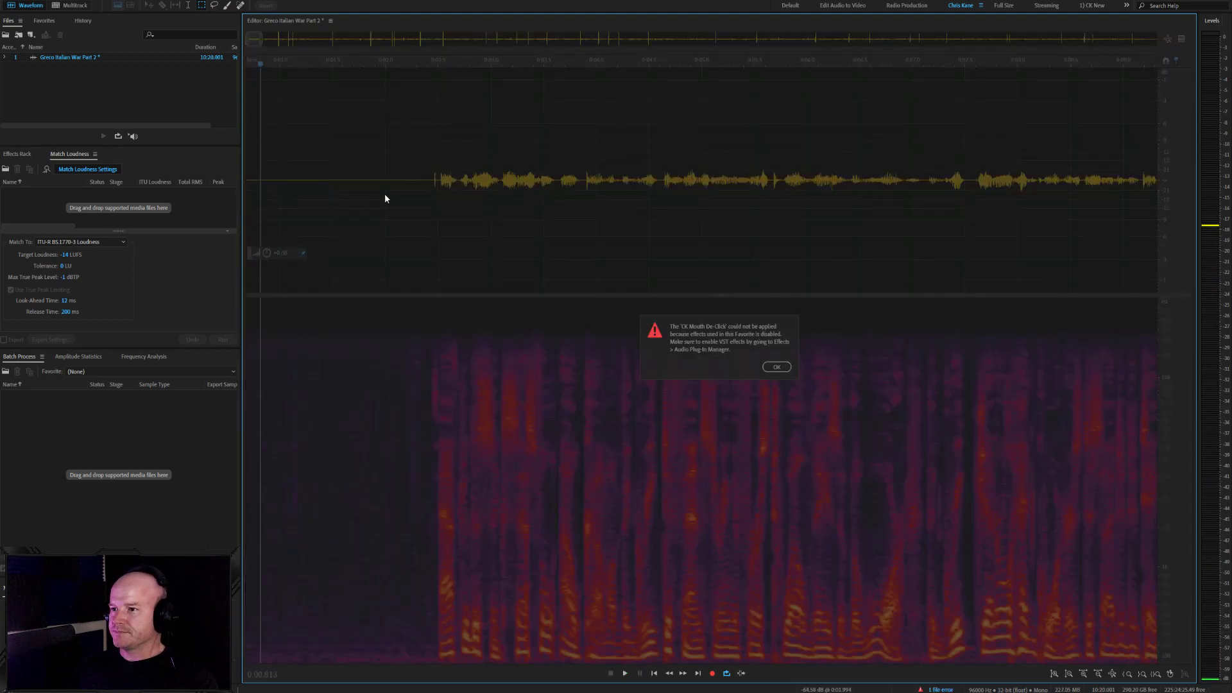
click(777, 366)
click(415, 182)
key(space)
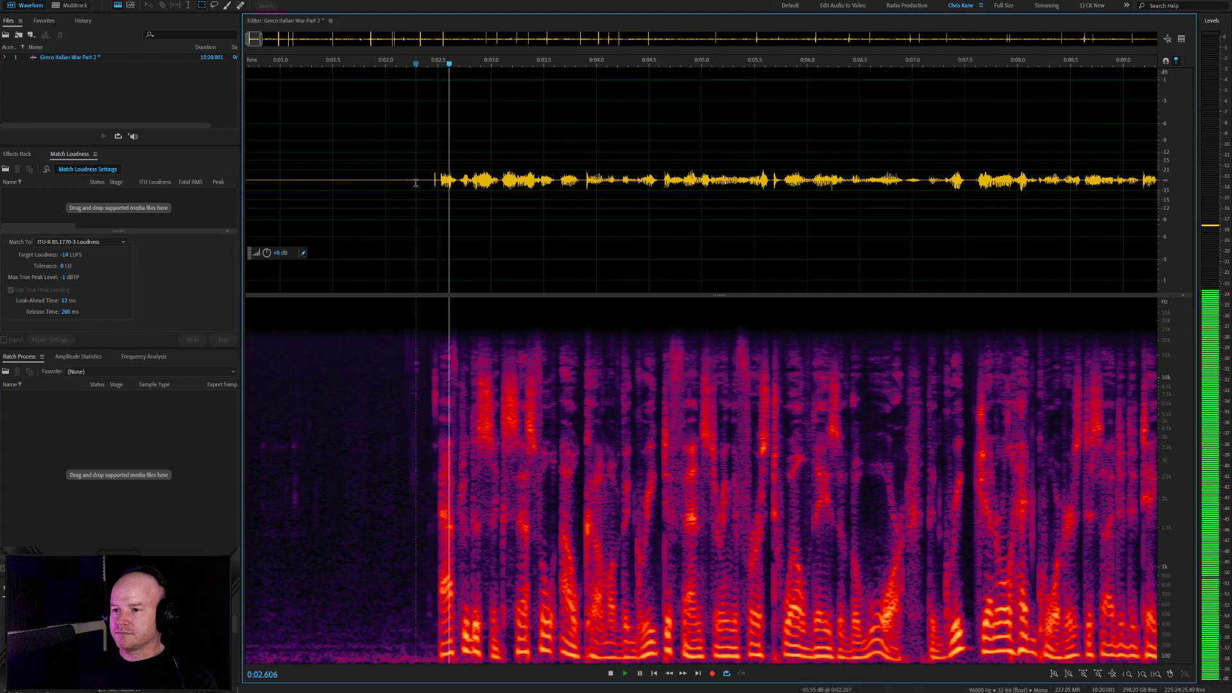
Delete the rejected take with its double marker spike, from about 0:19.4 to 0:22.8, and play across the join
scroll(417, 184, down, 4)
click(771, 183)
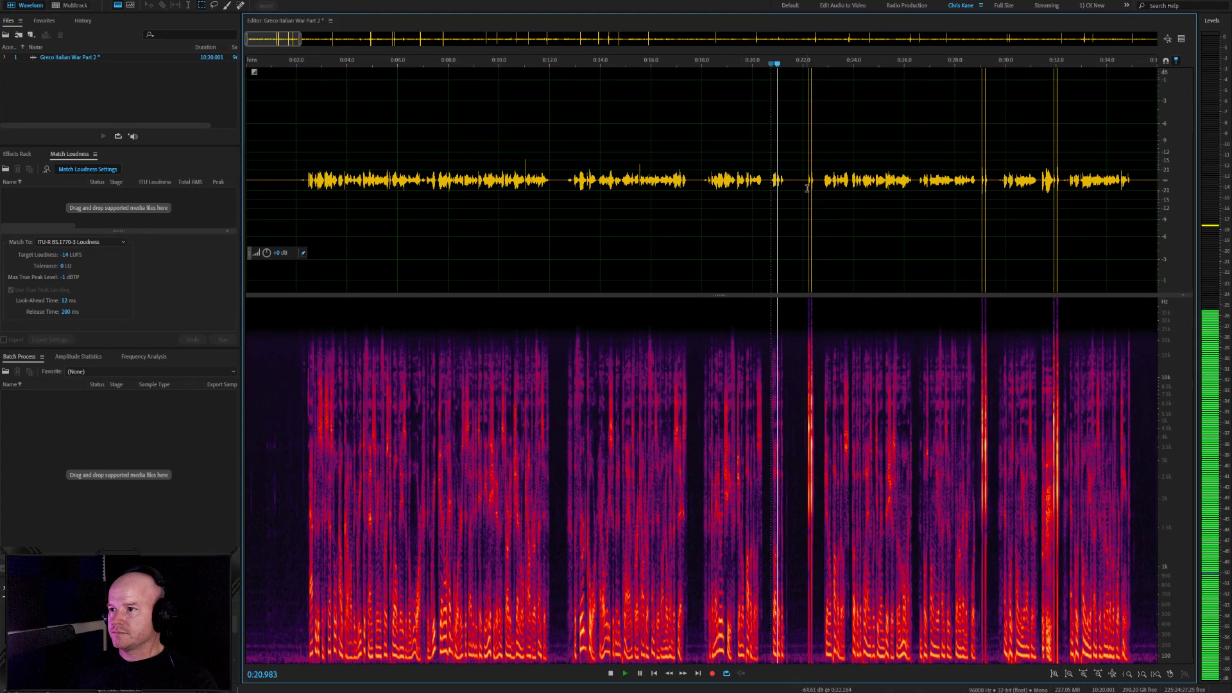
scroll(815, 187, up, 3)
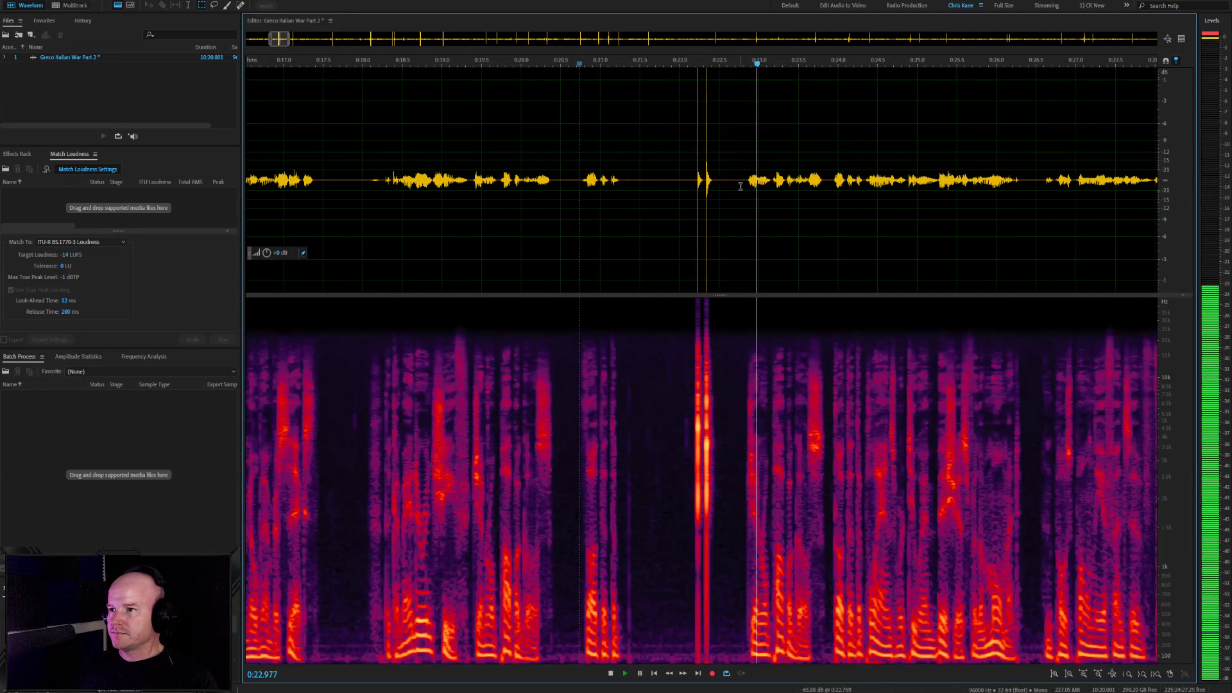
click(358, 181)
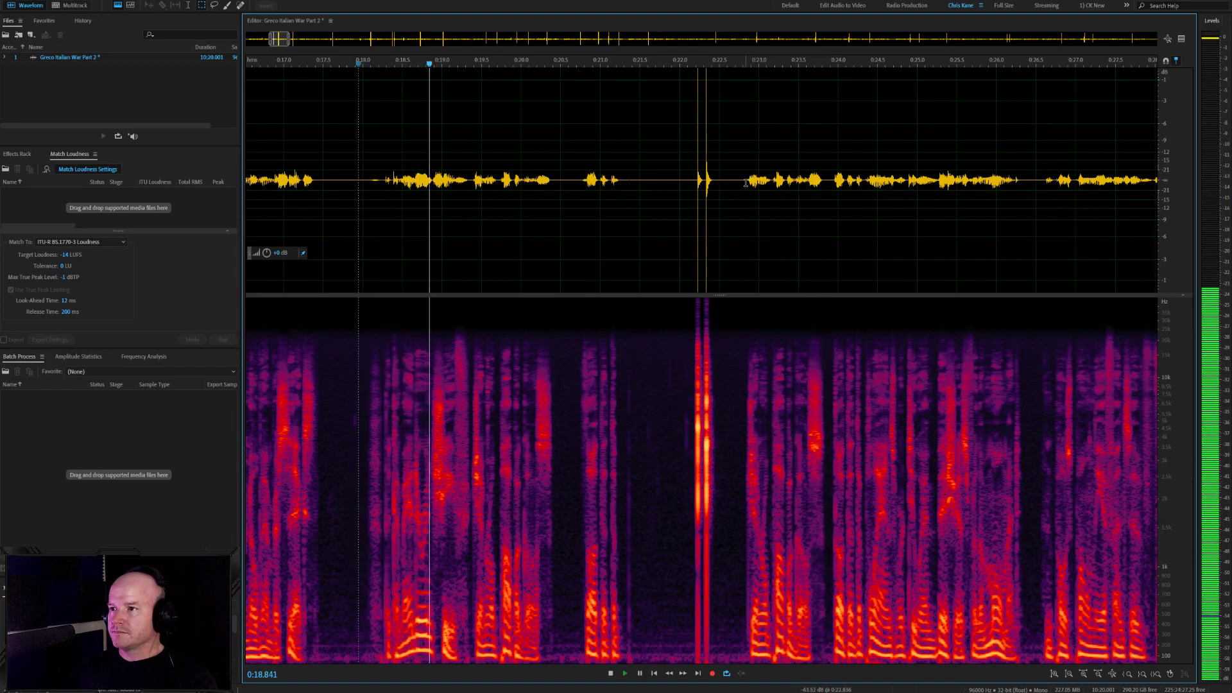
drag(744, 183, 732, 183)
key(space)
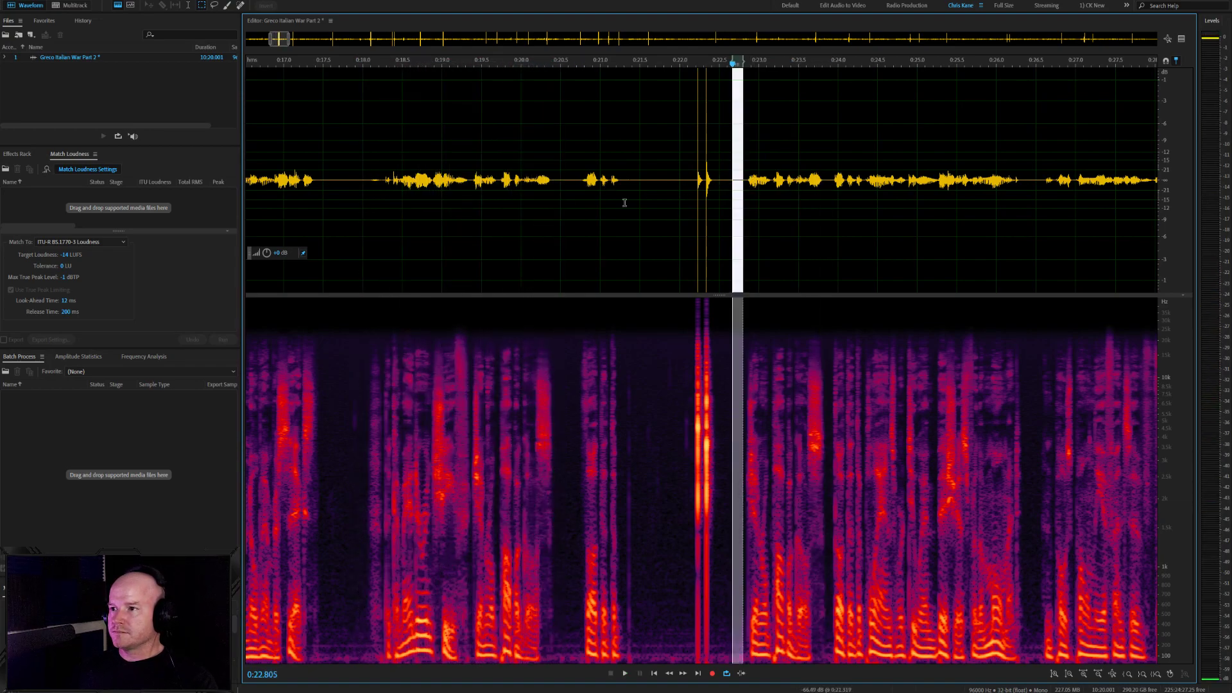
drag(624, 203, 473, 189)
key(Delete)
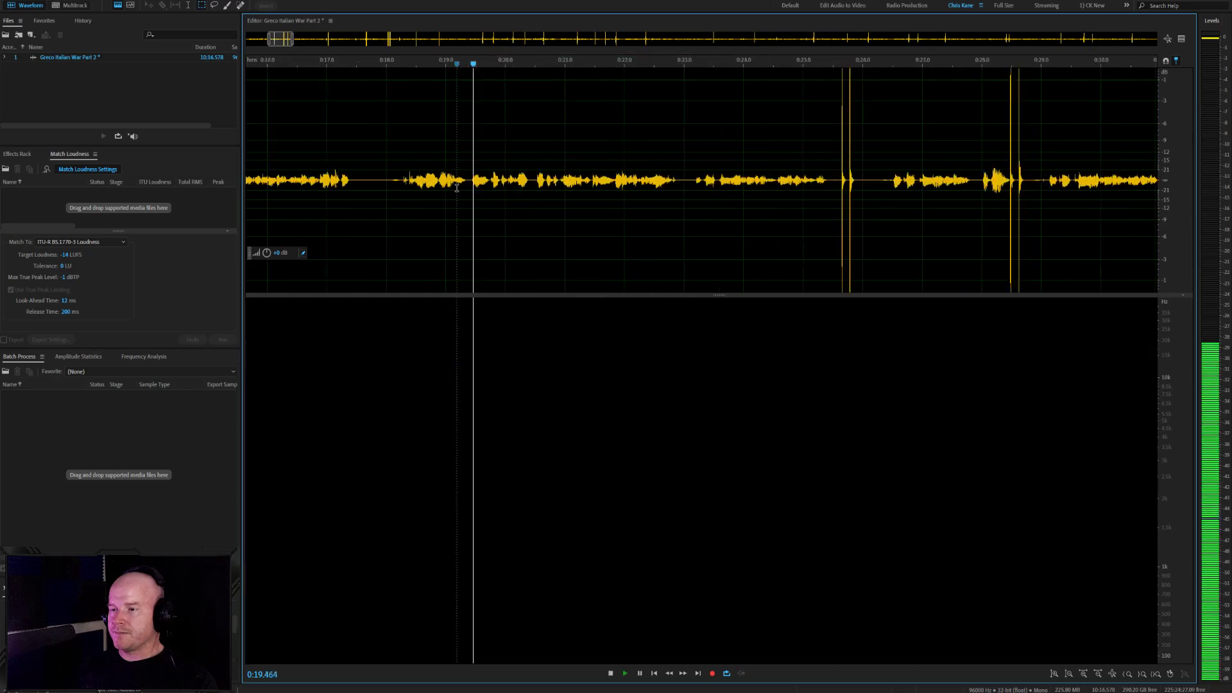
scroll(457, 188, down, 2)
scroll(645, 222, up, 4)
click(475, 174)
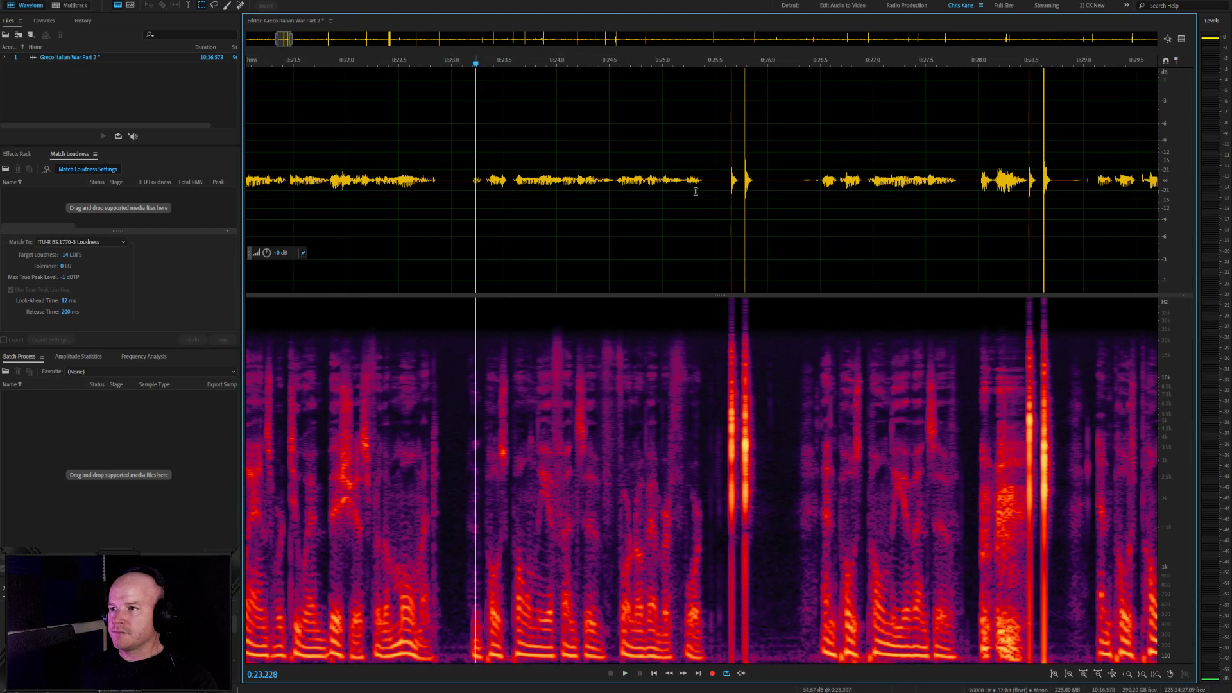
Compare the repeated takes around the next two double spikes and delete the rejected audio from about 0:23.1 to 0:29.1
click(813, 179)
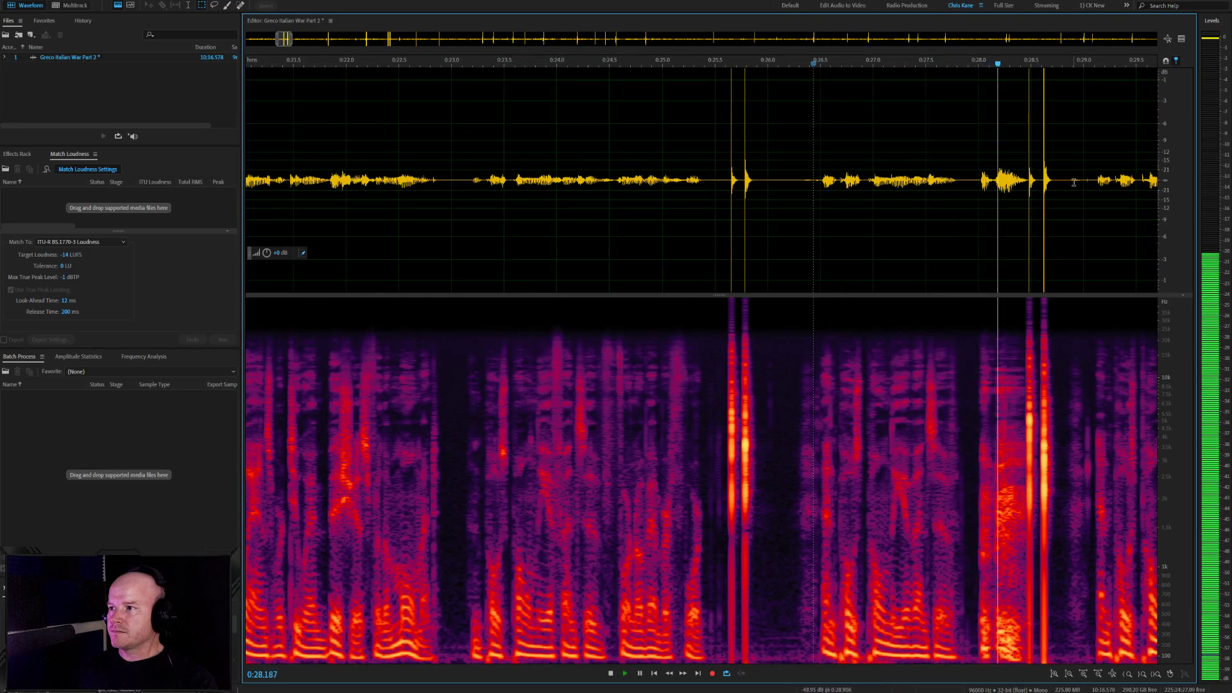
scroll(1073, 183, down, 3)
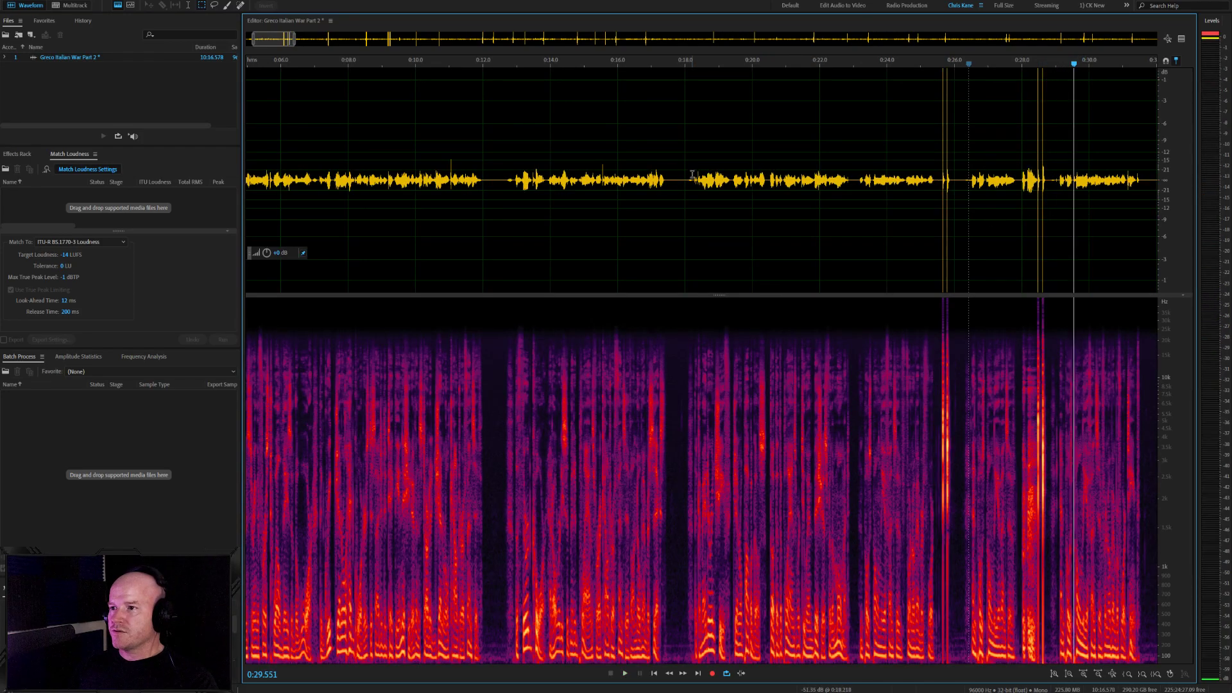
click(685, 175)
scroll(1076, 206, up, 1)
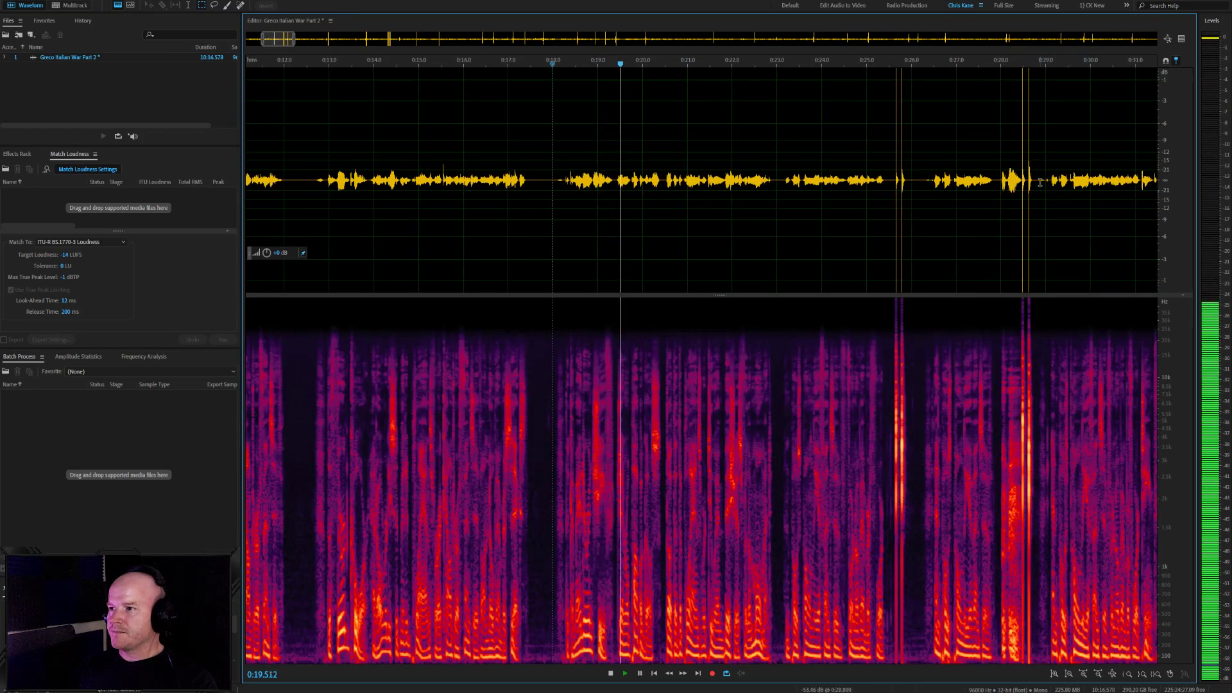
click(317, 178)
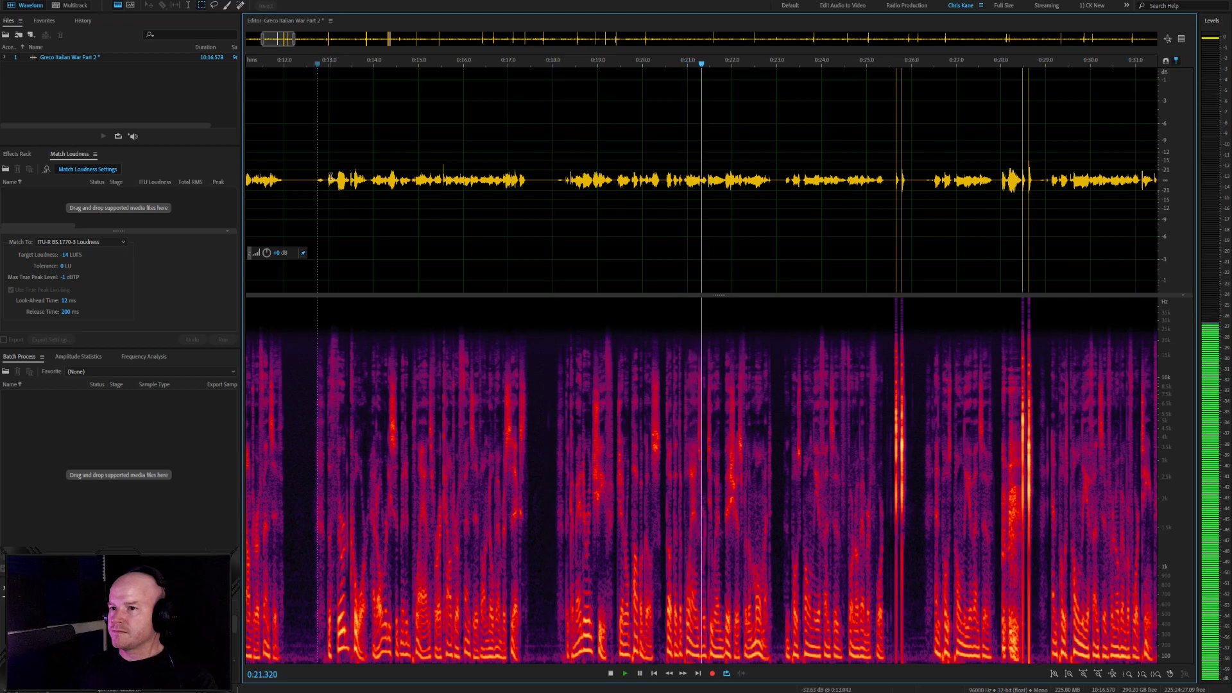
click(560, 180)
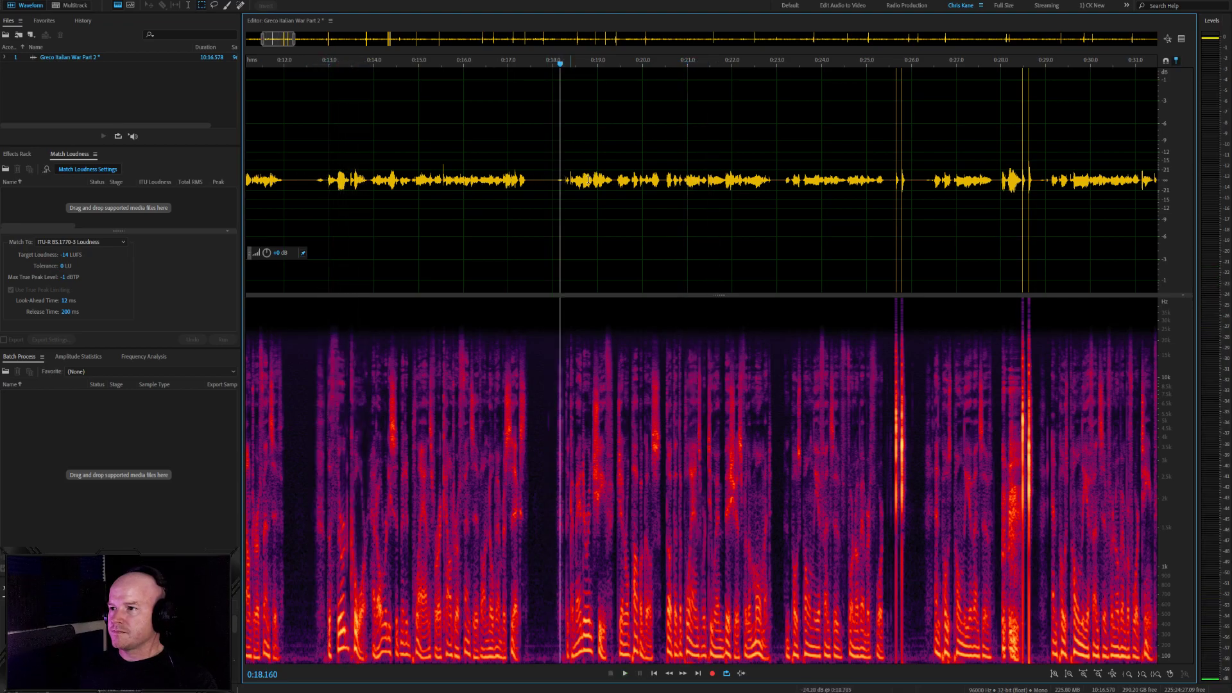
click(789, 187)
click(1044, 180)
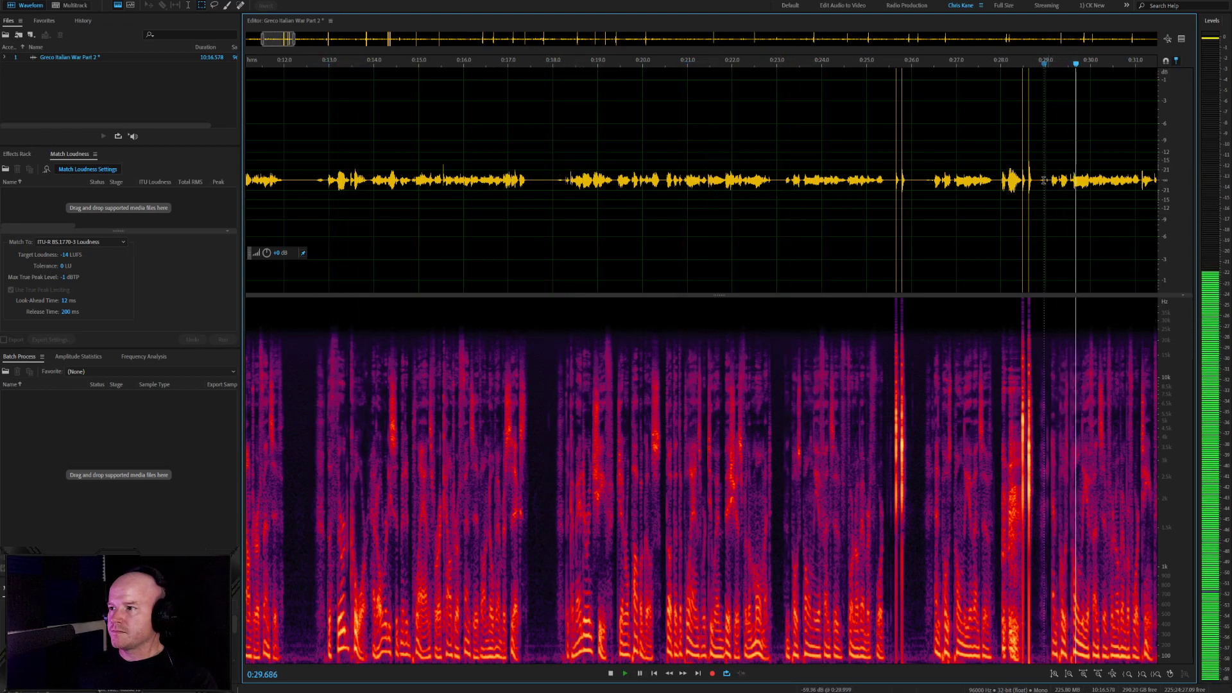
click(727, 192)
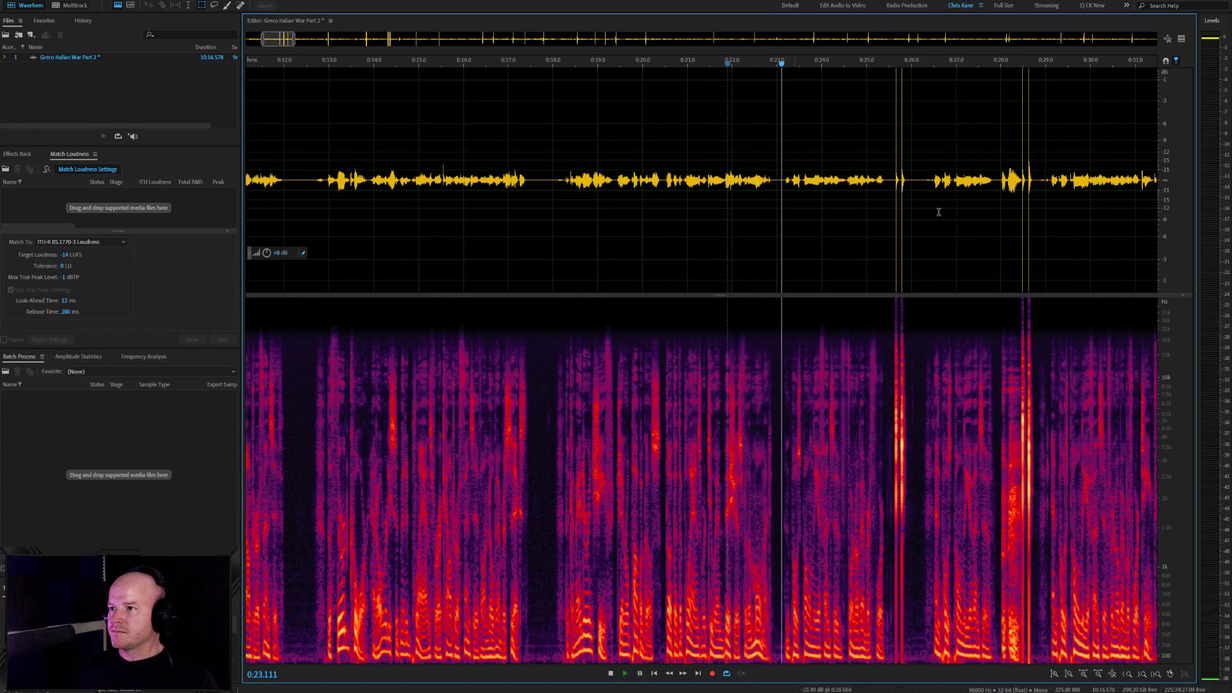
drag(1049, 182, 782, 192)
key(Delete)
key(space)
Play across the last join and delete the loud noise and double spike from about 0:47.0 to 0:50.9
scroll(718, 206, down, 3)
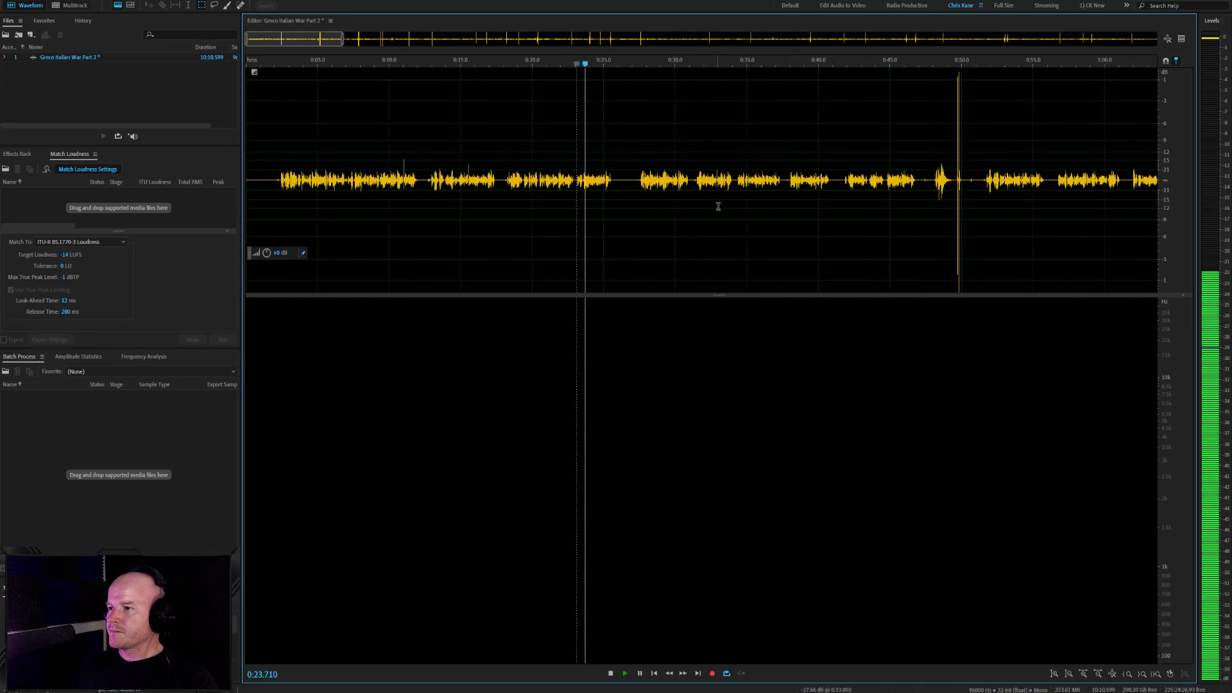
scroll(718, 206, up, 3)
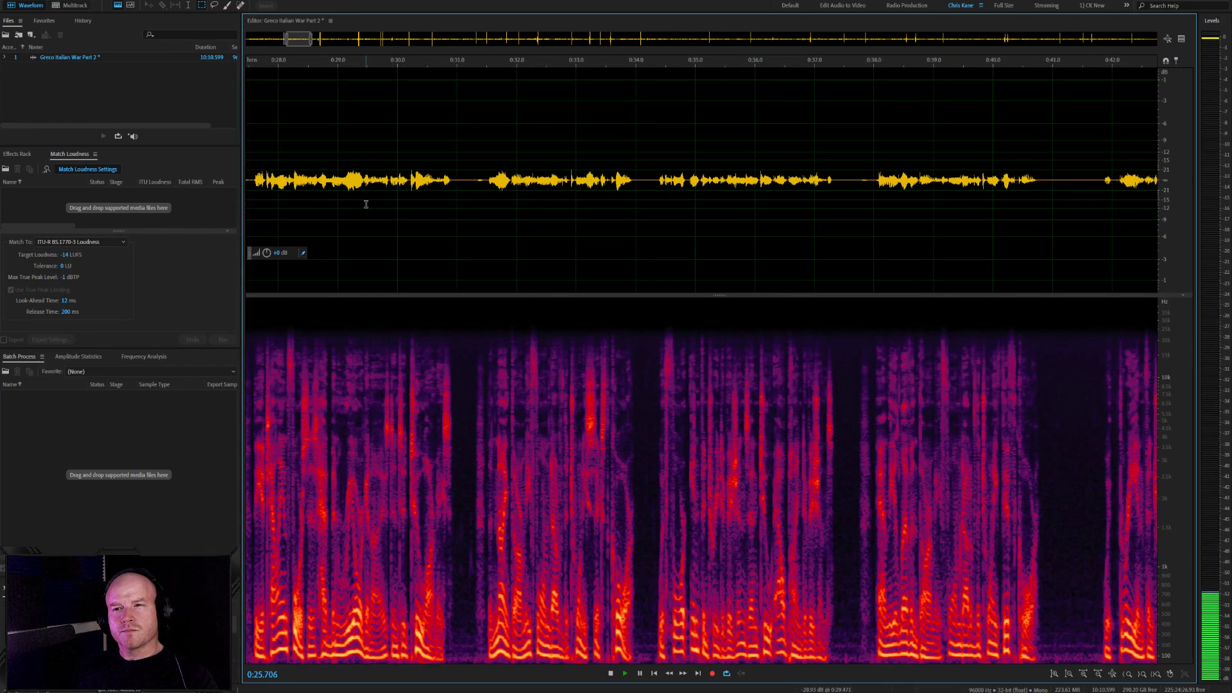
scroll(646, 212, down, 3)
scroll(445, 209, up, 3)
scroll(557, 242, down, 3)
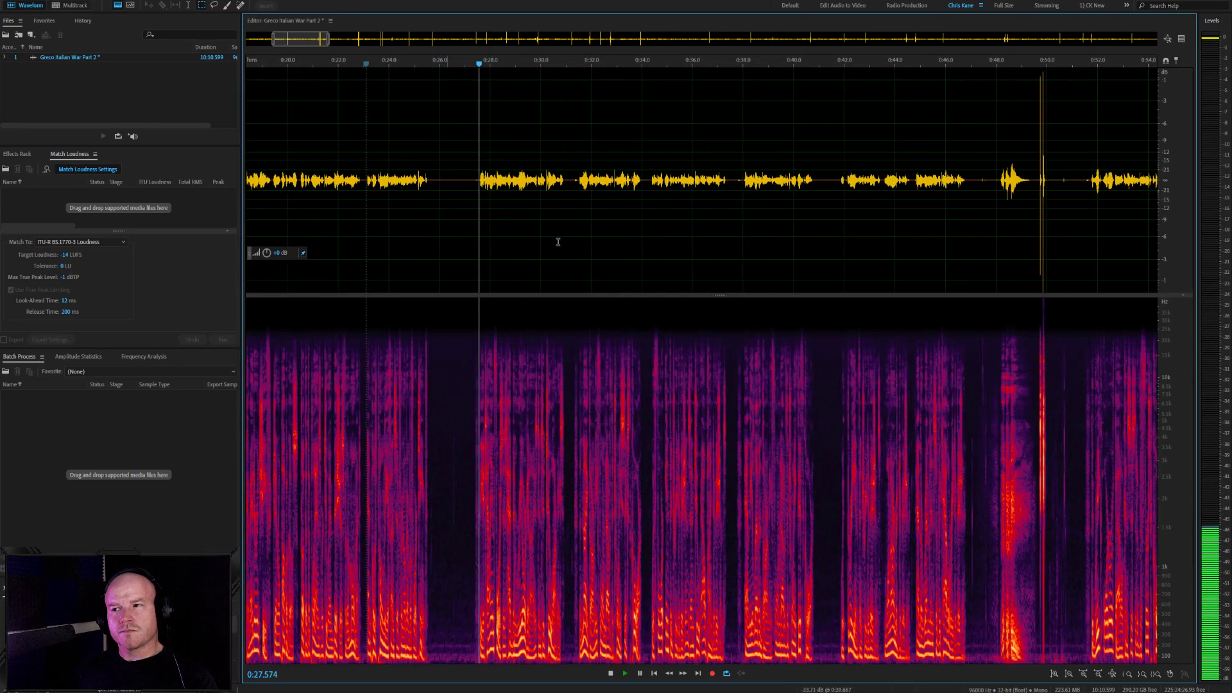
scroll(577, 242, down, 3)
scroll(698, 209, up, 3)
click(705, 186)
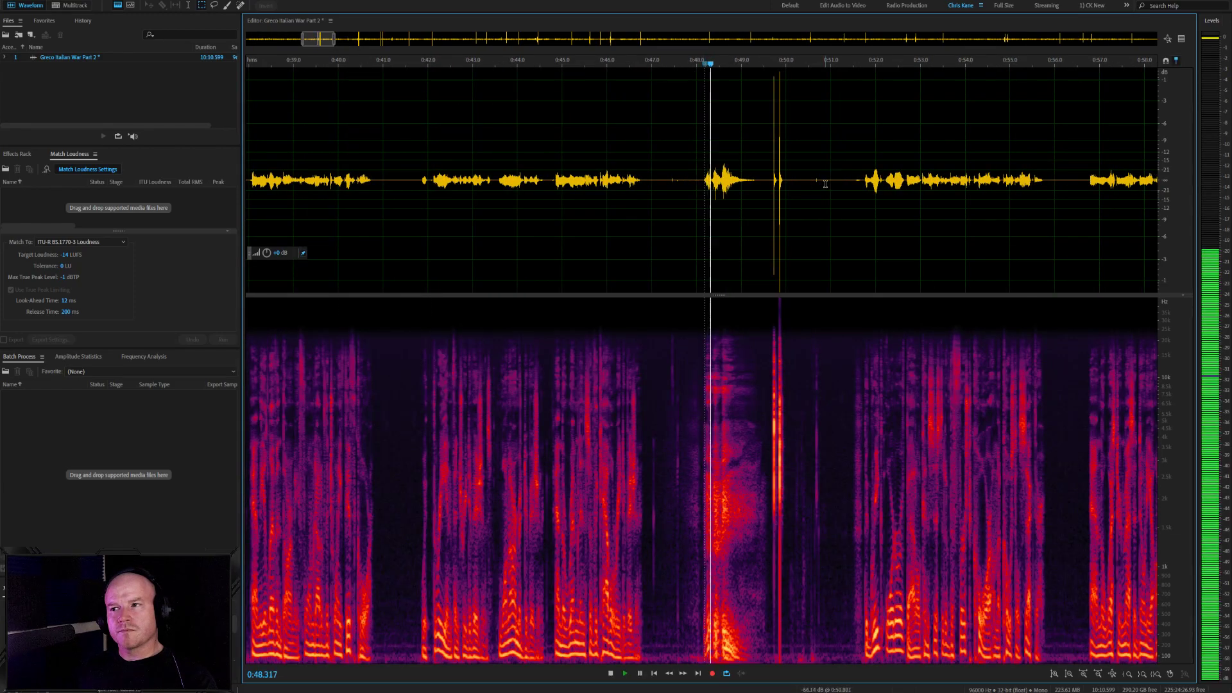
drag(825, 184, 652, 185)
key(Delete)
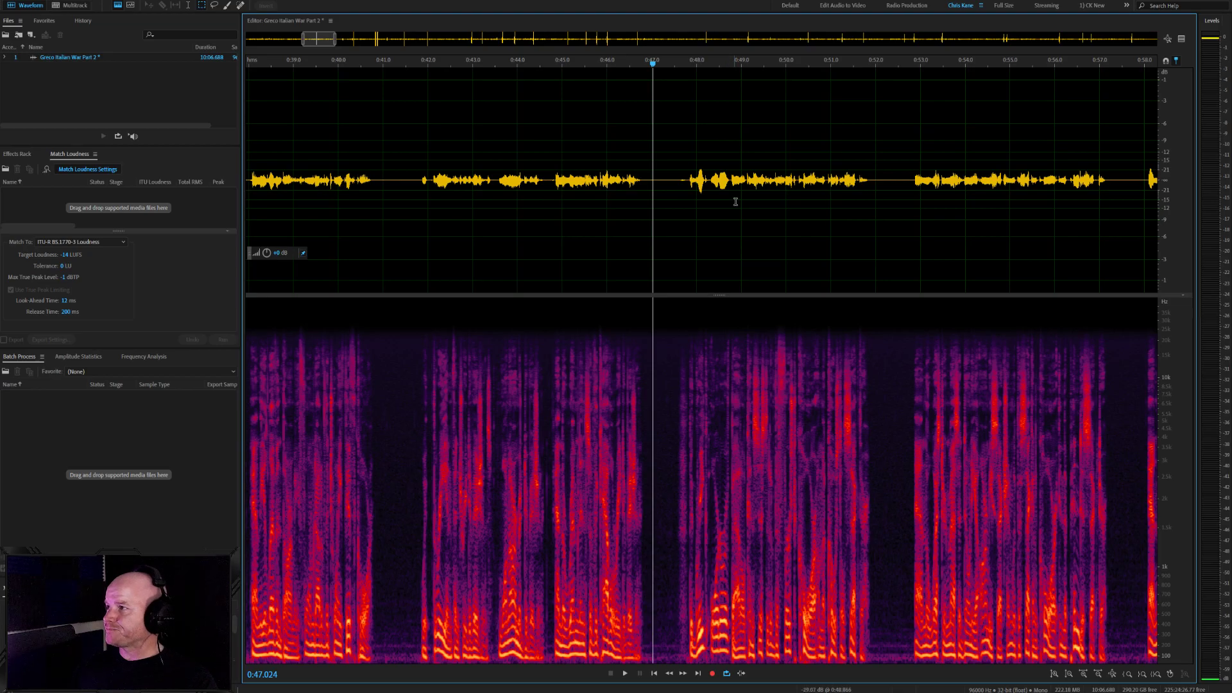
Play across the cut at 0:47 and select the isolated noise between lines from about 1:03 to 1:06
key(space)
scroll(815, 207, down, 3)
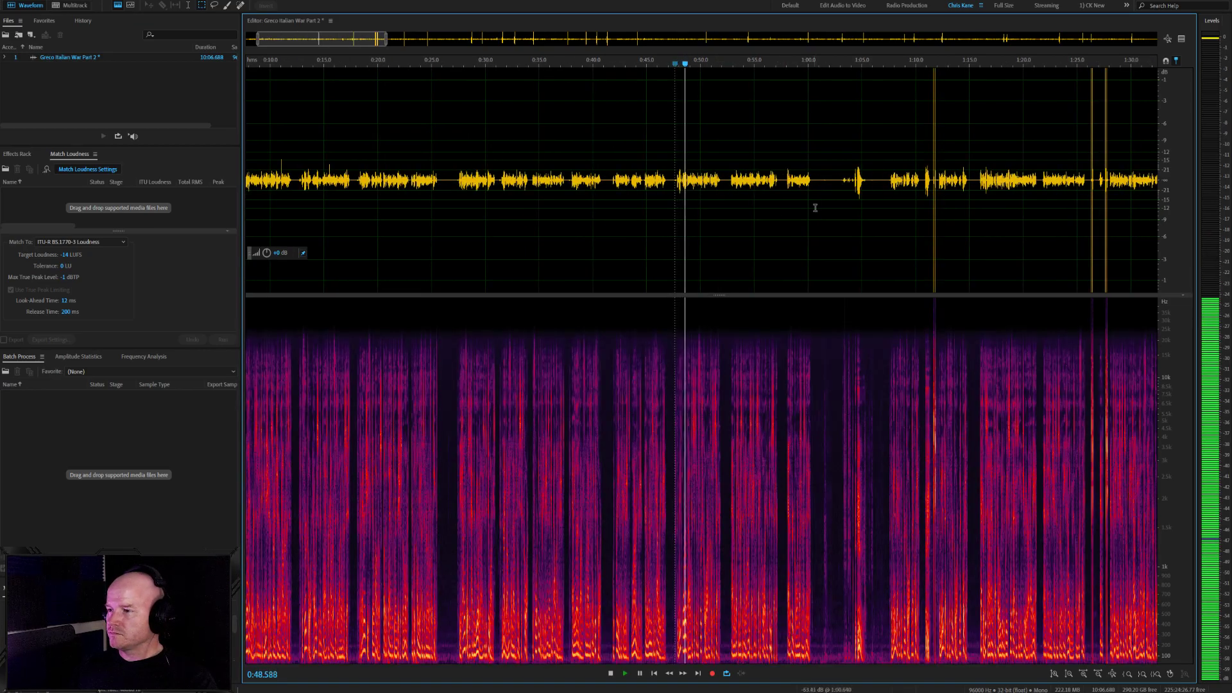
drag(873, 183, 838, 180)
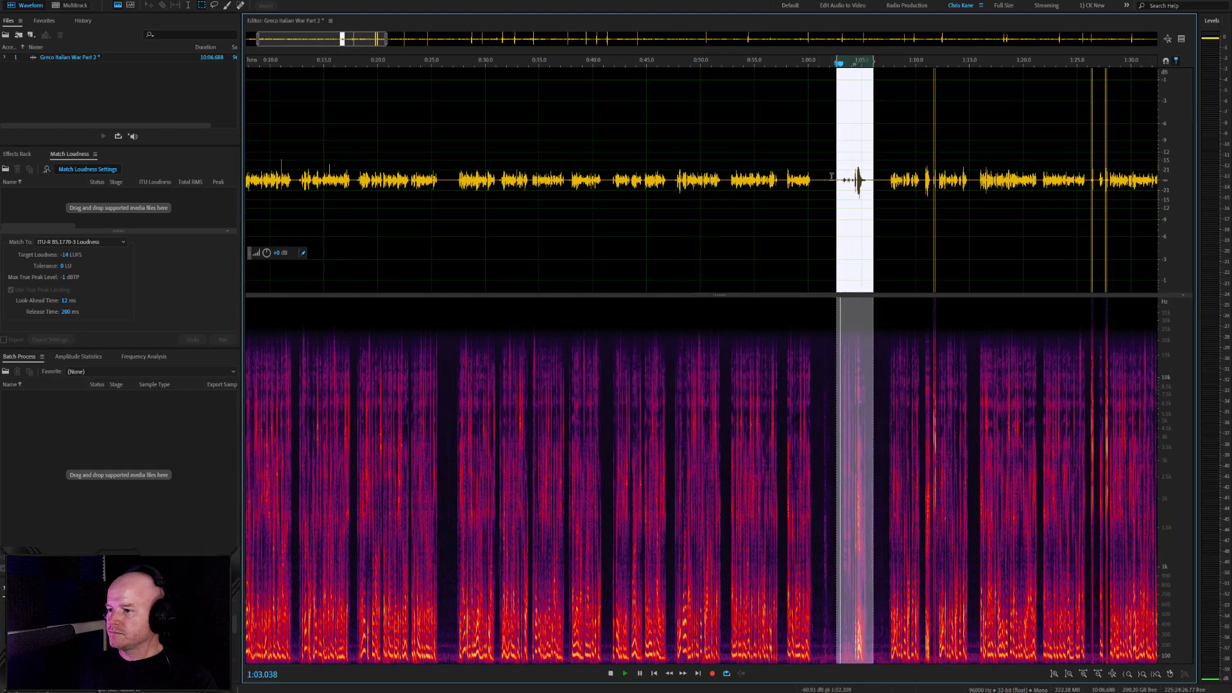
Delete the selected noise burst starting at about 1:02.7 and the rejected take with its click marks from about 1:01.3 to 1:08.6
key(Delete)
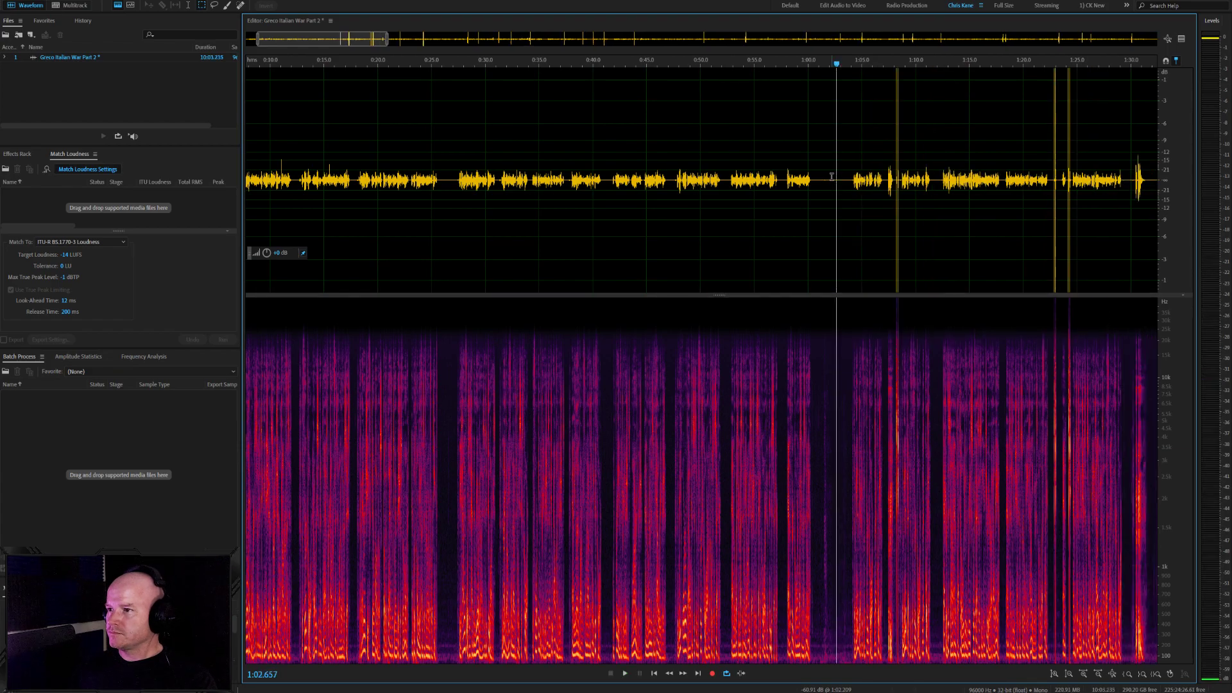
key(space)
scroll(853, 182, up, 3)
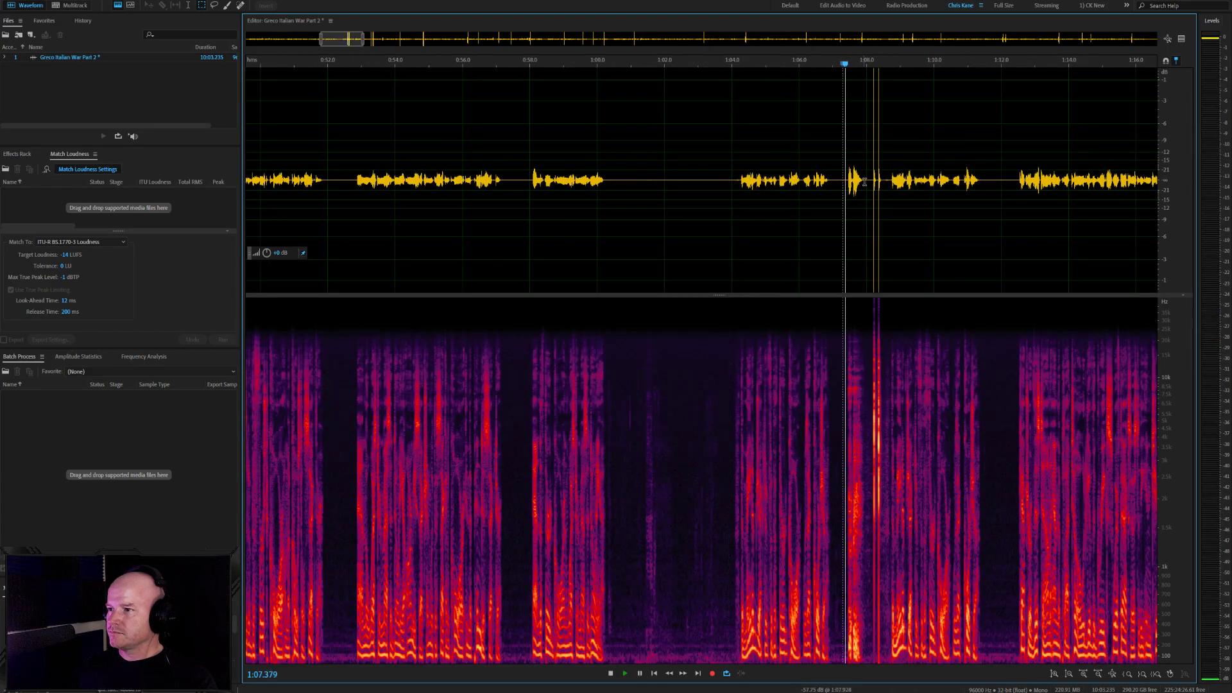
drag(886, 180, 647, 176)
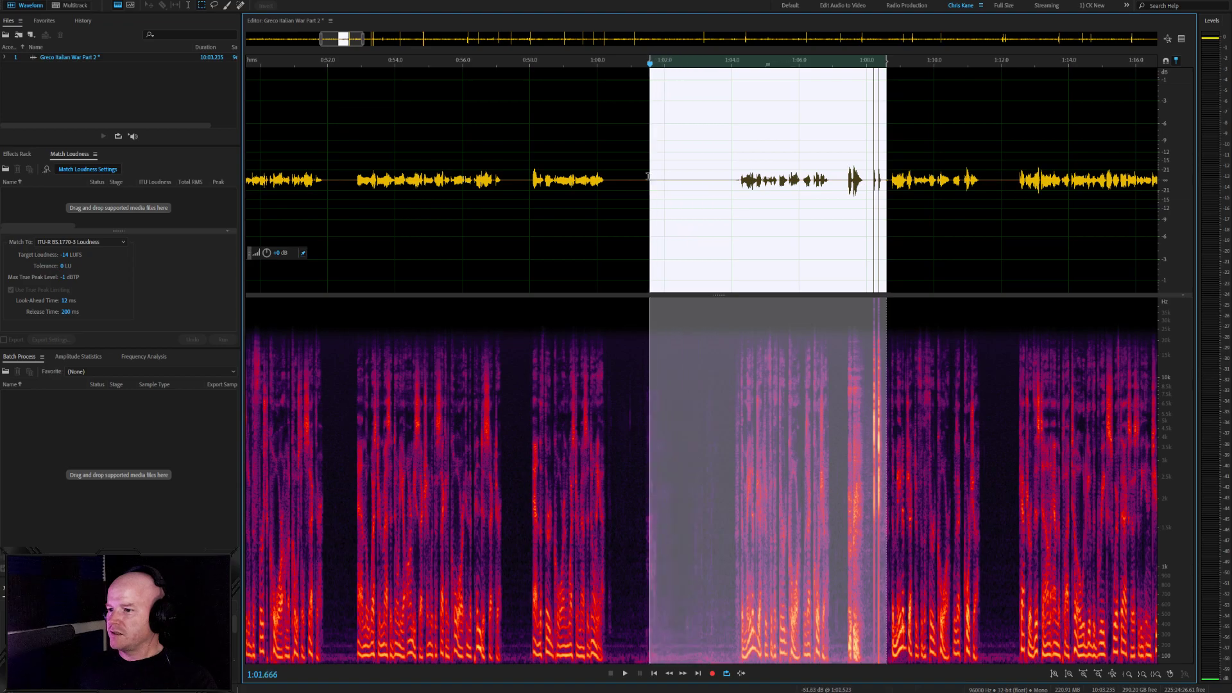
key(Delete)
Audition the passage near 1:11 and delete the rejected take with its click marks from about 1:11.0 to 1:17.2
scroll(898, 196, down, 3)
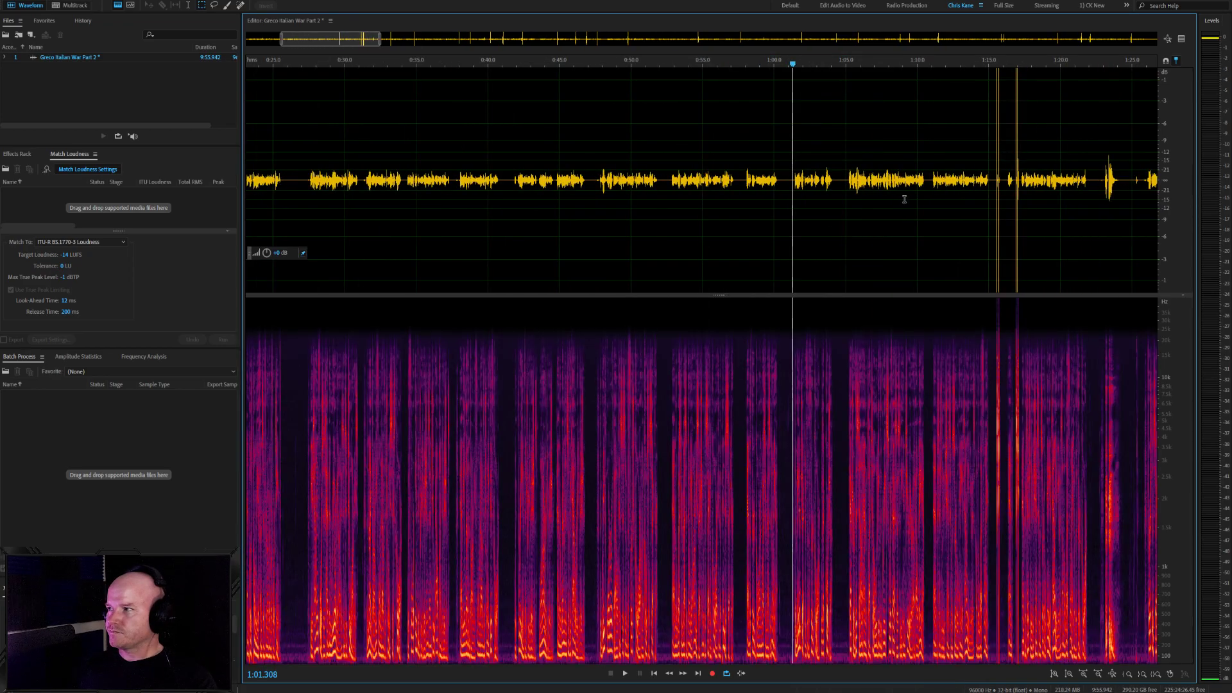
scroll(969, 244, up, 2)
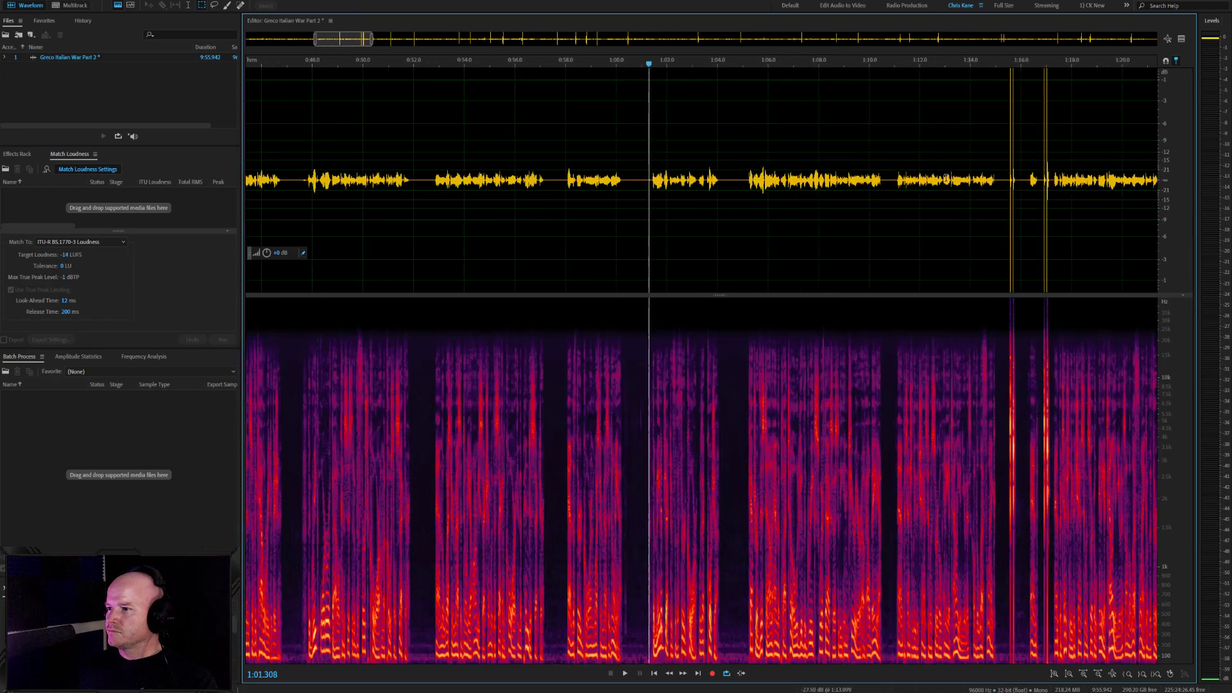
click(890, 179)
key(space)
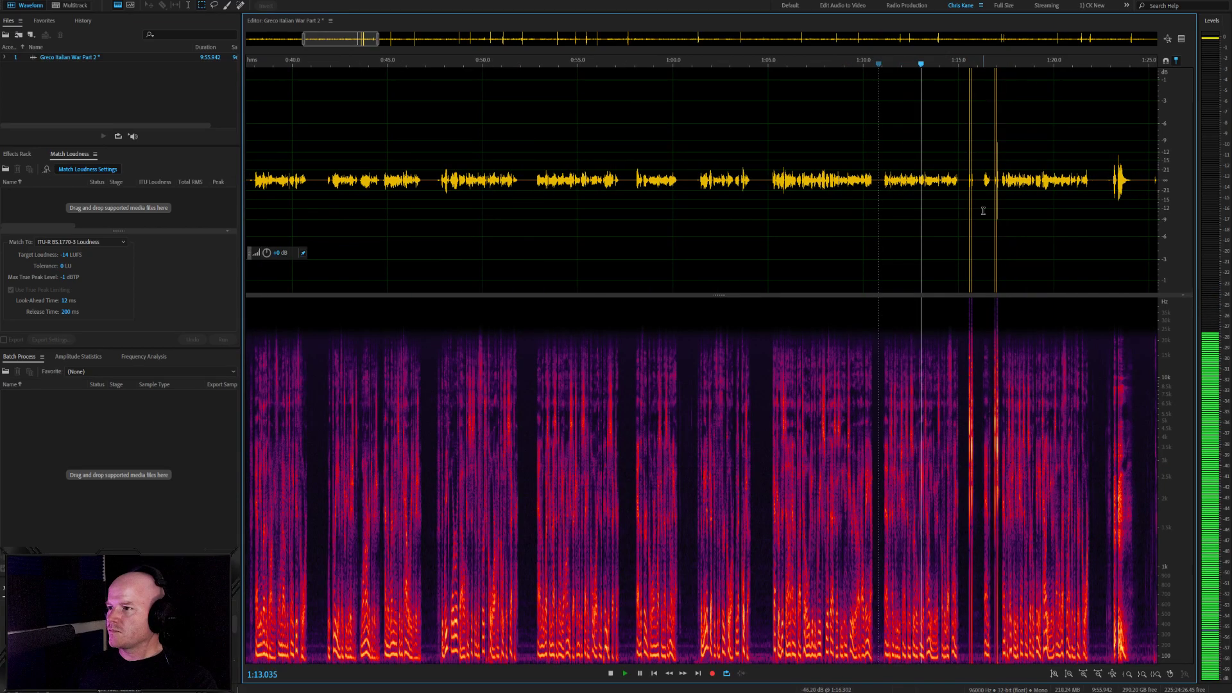
scroll(1001, 199, up, 2)
click(986, 178)
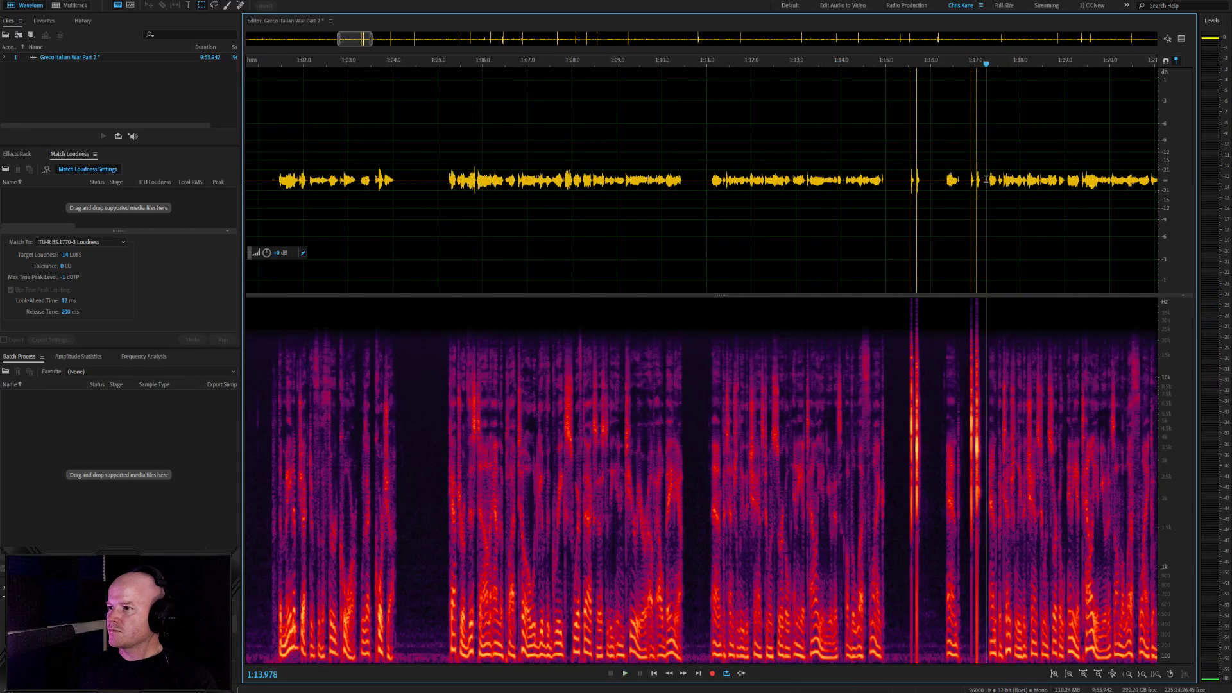
drag(986, 179, 706, 181)
key(Delete)
Delete the loud noise burst in the pause between about 1:16.3 and 1:18.1
scroll(707, 183, down, 3)
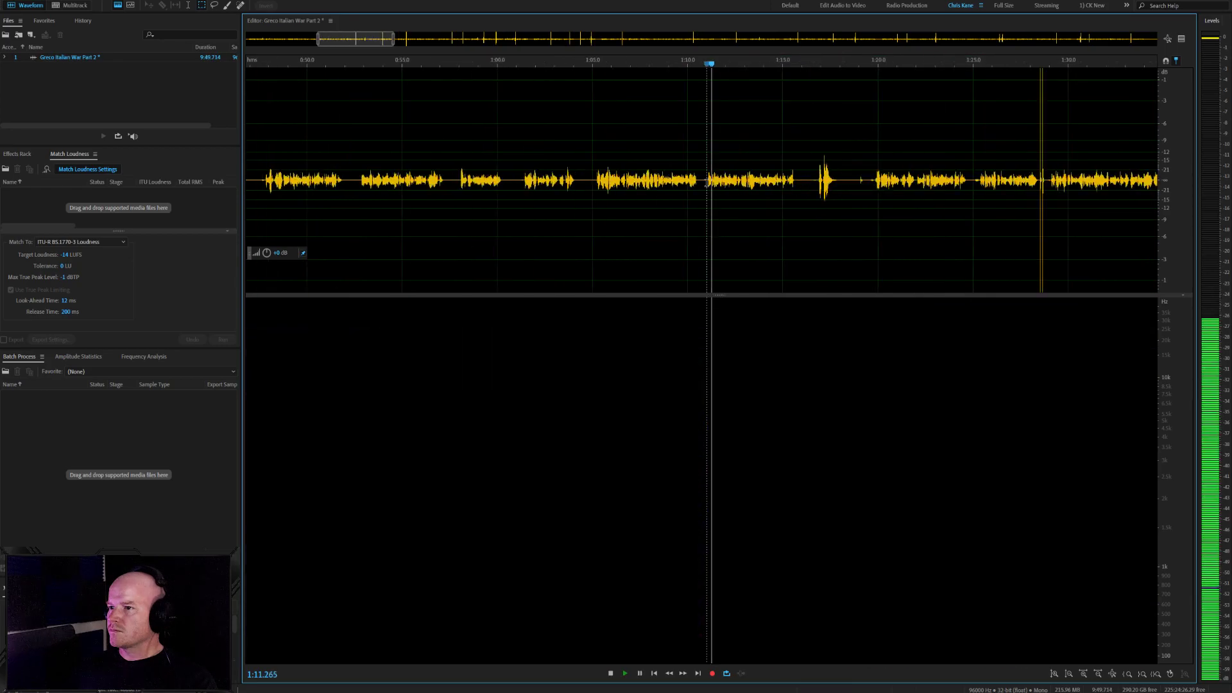
drag(840, 185, 801, 186)
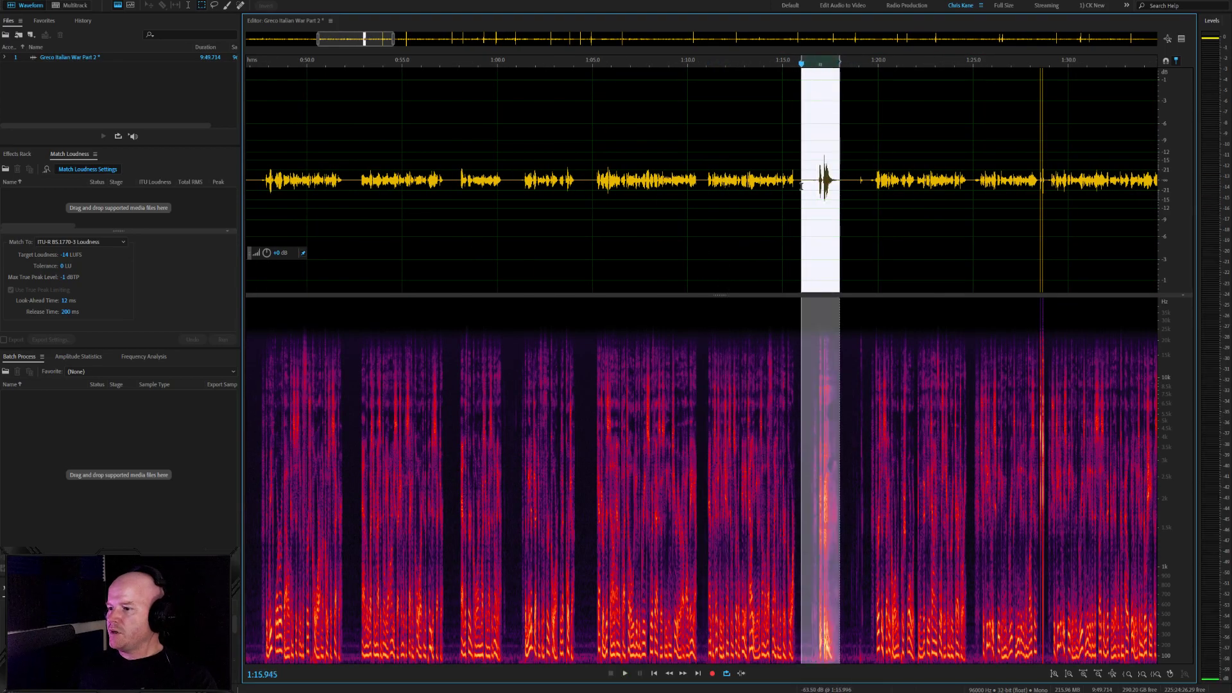
scroll(821, 183, up, 4)
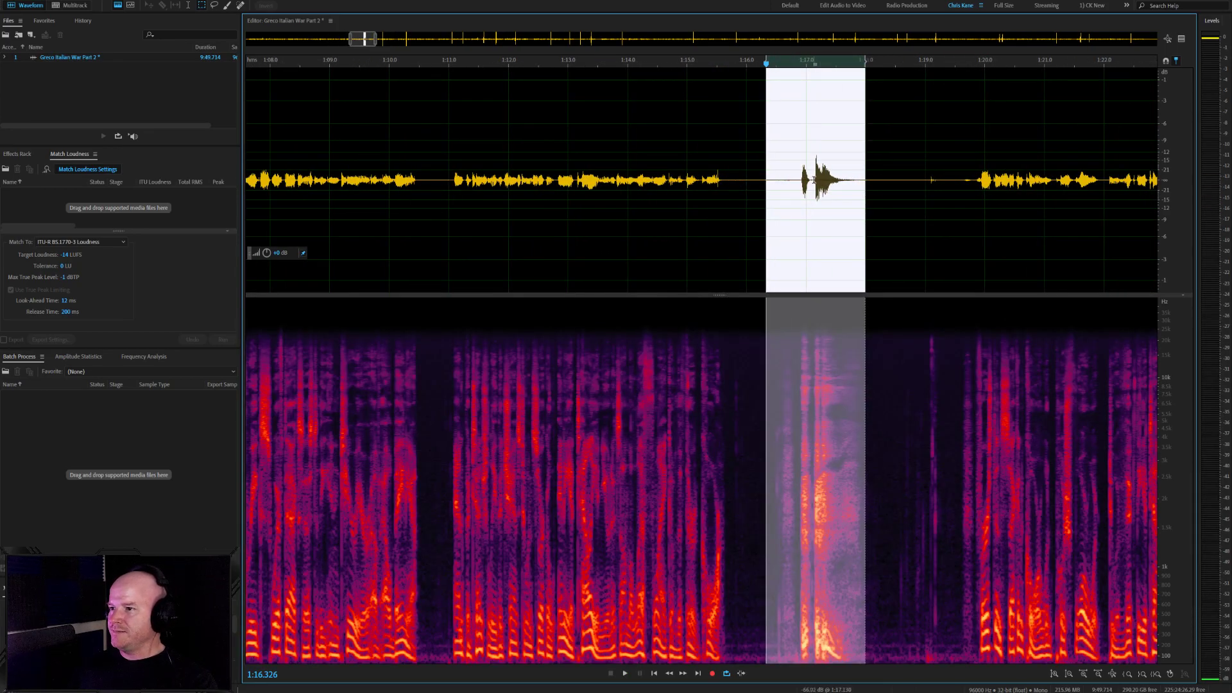
click(789, 180)
click(861, 179)
drag(871, 180, 763, 180)
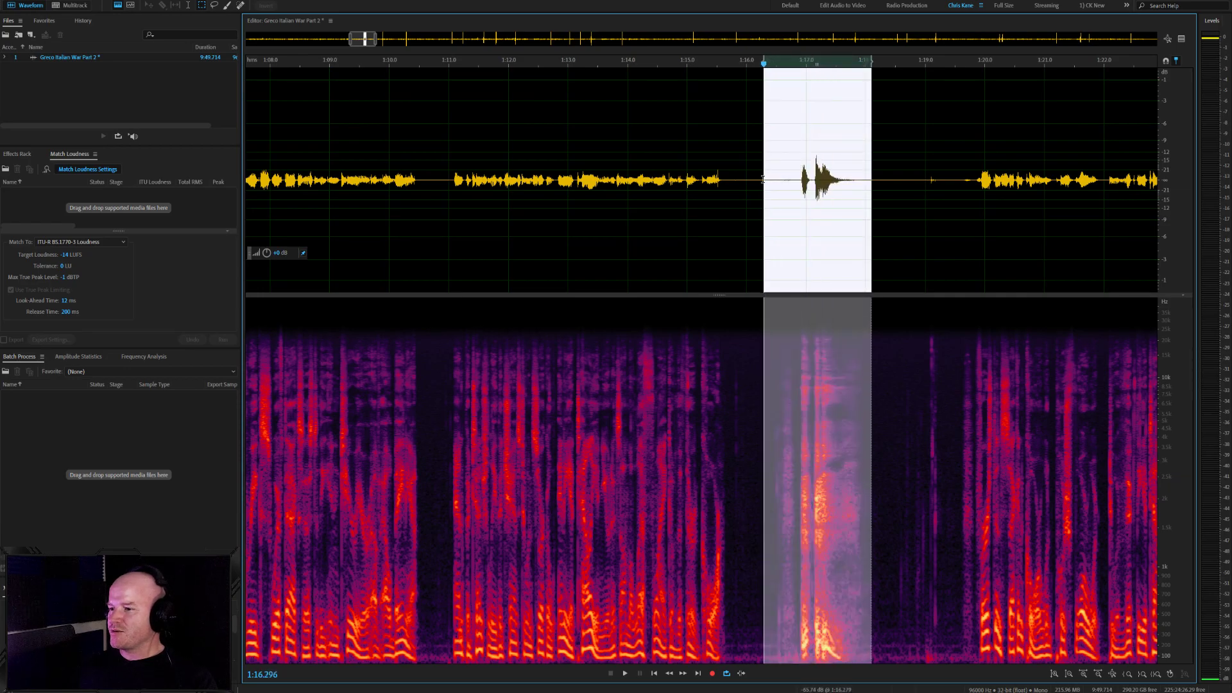
key(Delete)
Compare the two takes on either side of the click marks near 1:27, playing the first one from about 1:23.4
scroll(641, 167, down, 10)
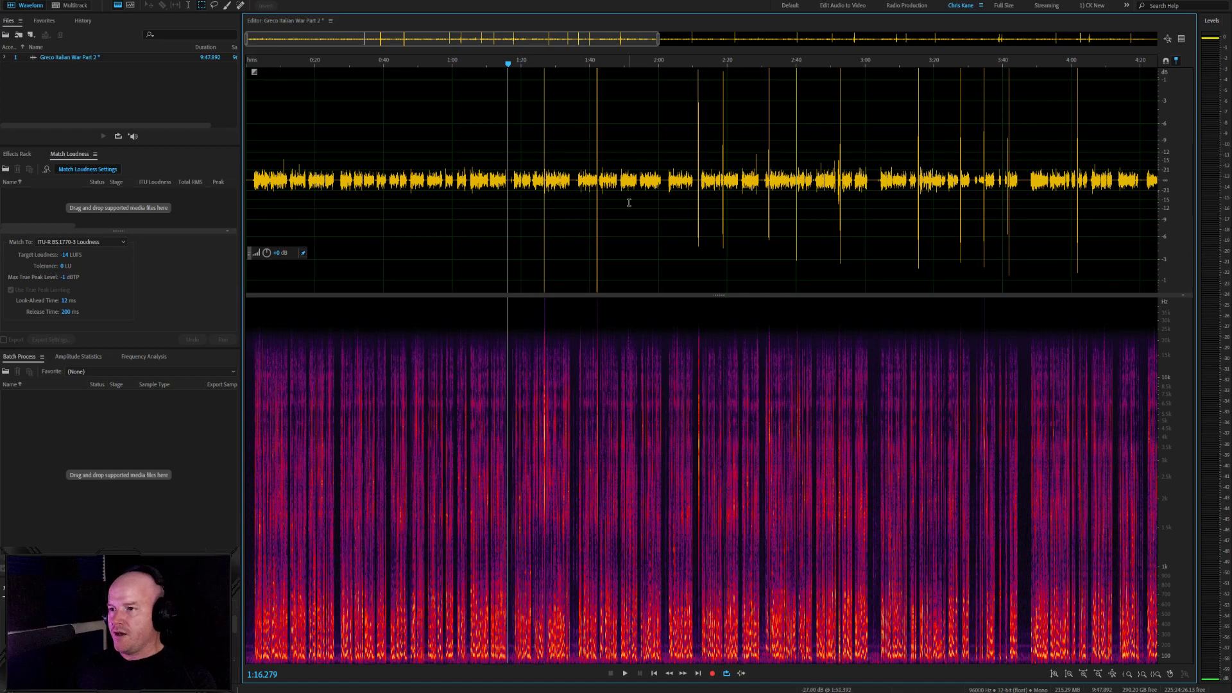
scroll(561, 201, up, 5)
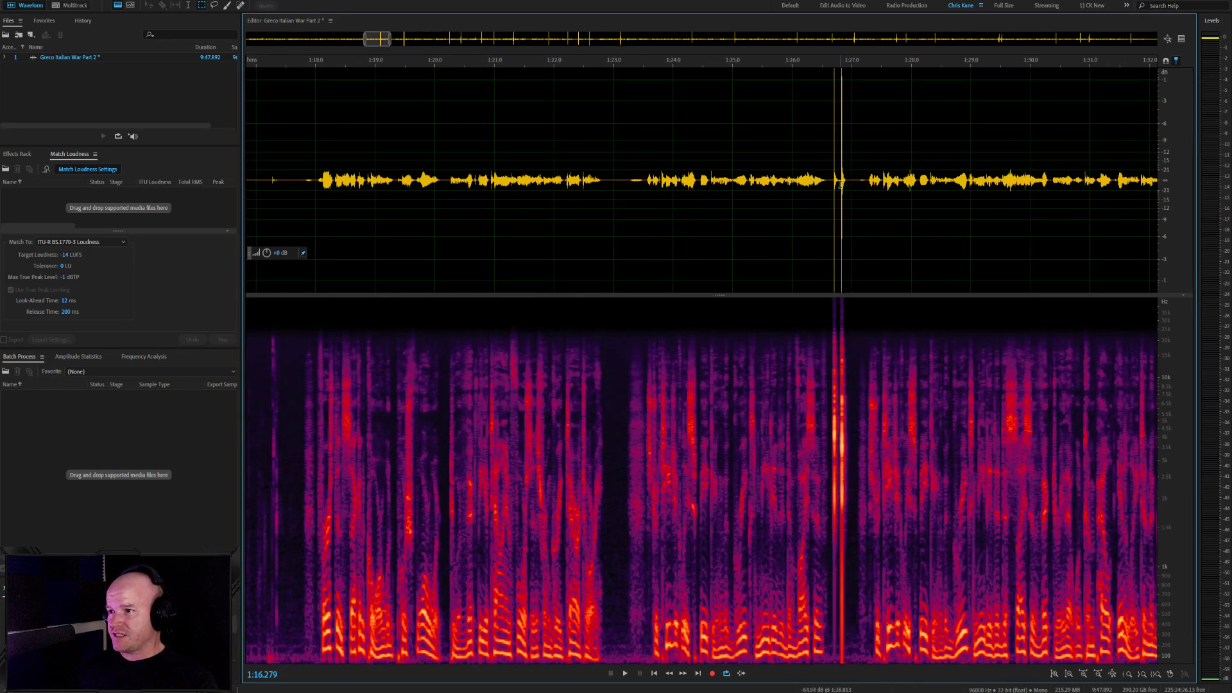
drag(838, 184, 620, 189)
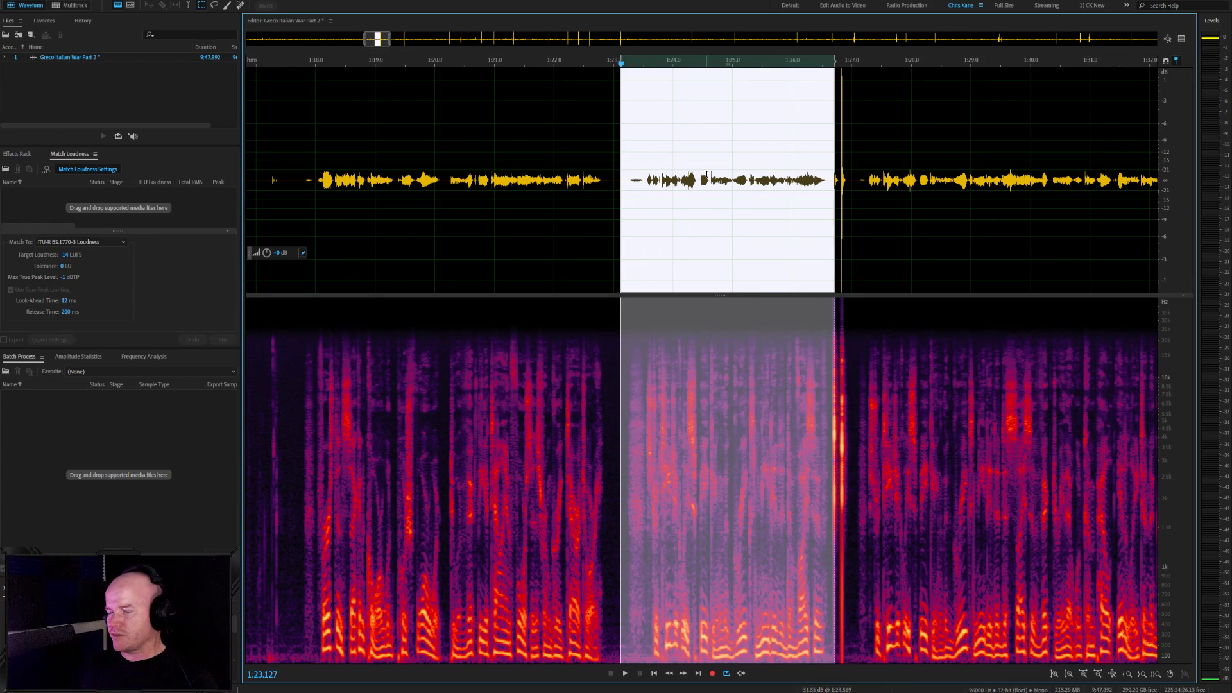
click(627, 179)
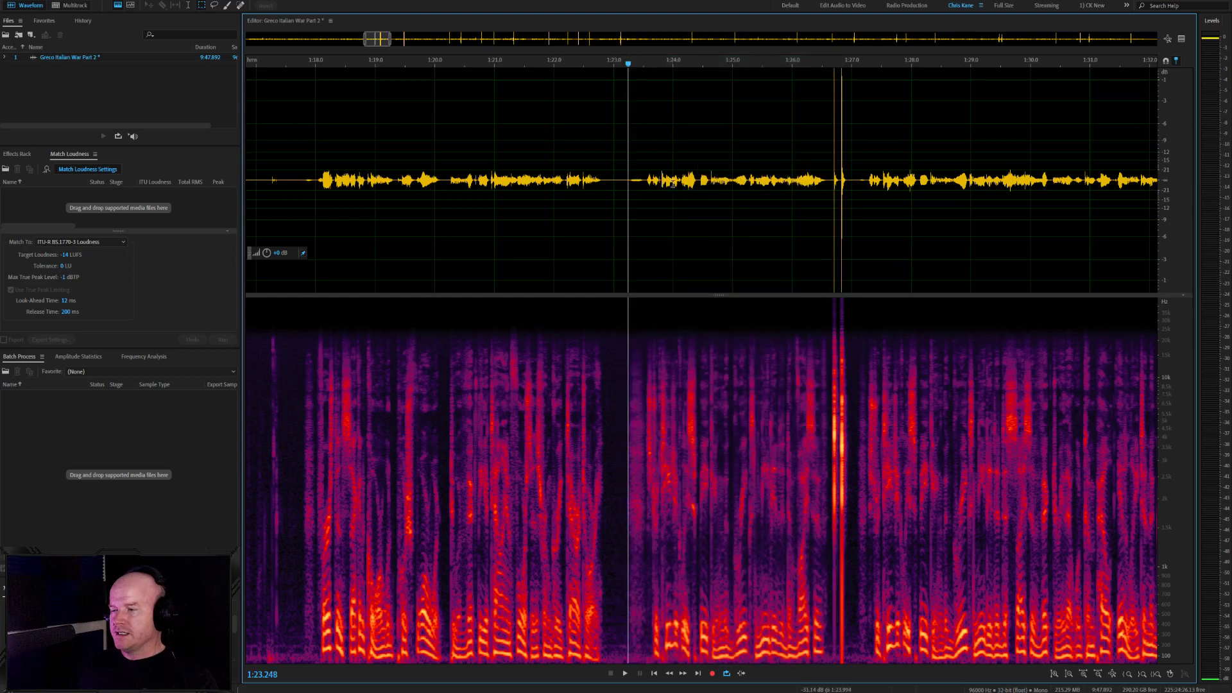
scroll(640, 180, down, 1)
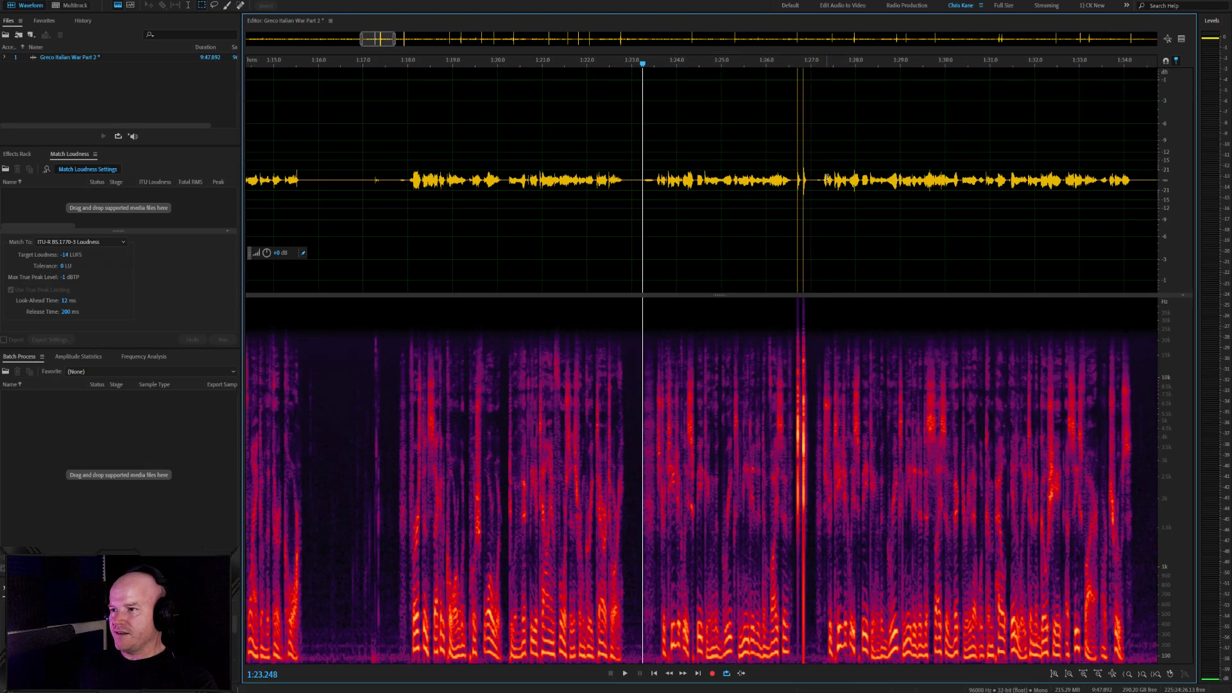
drag(826, 180, 988, 198)
click(658, 180)
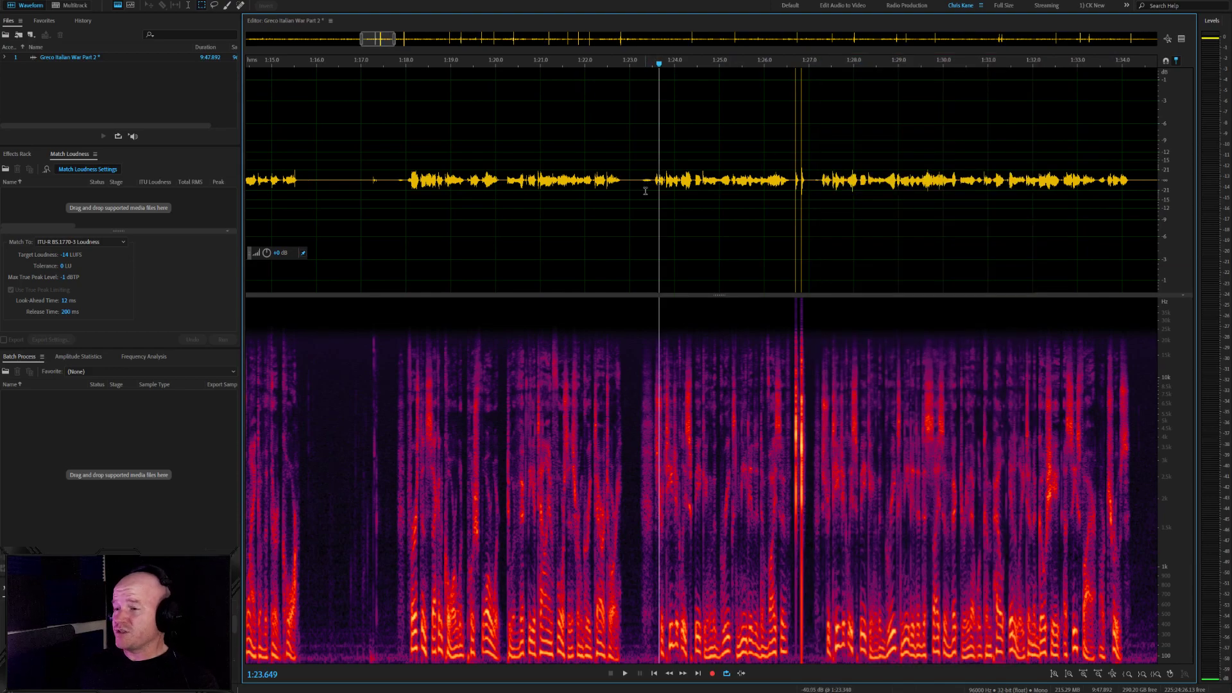
click(644, 191)
key(space)
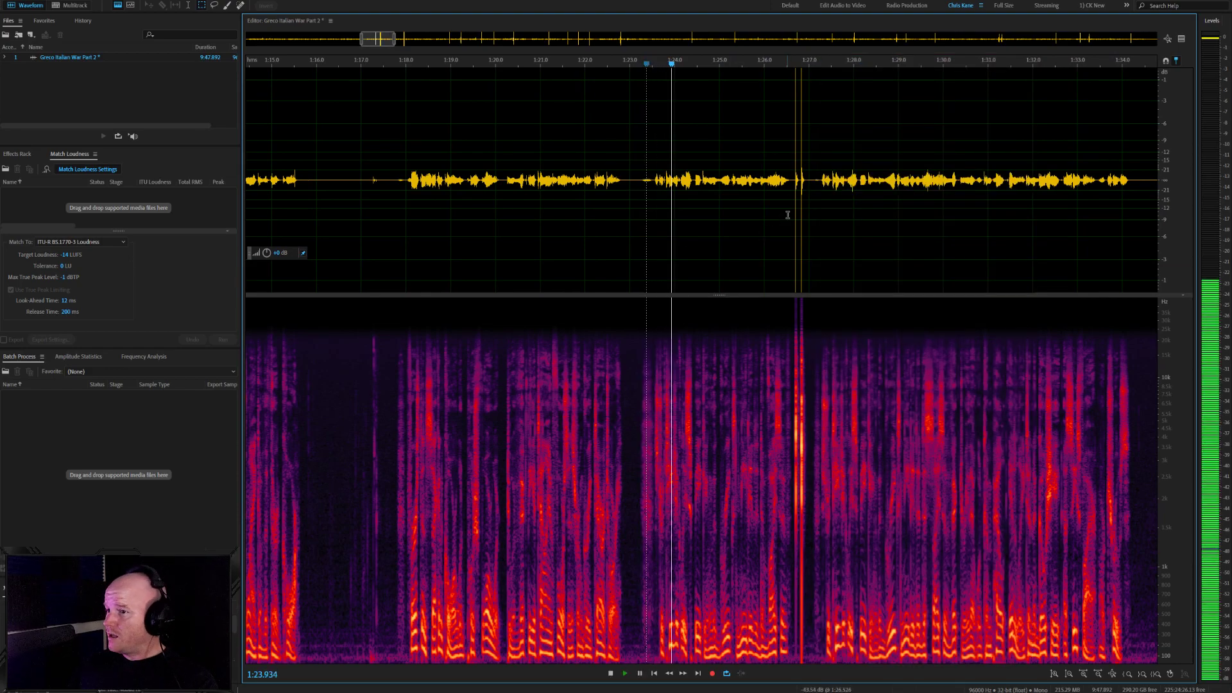
click(817, 184)
click(820, 184)
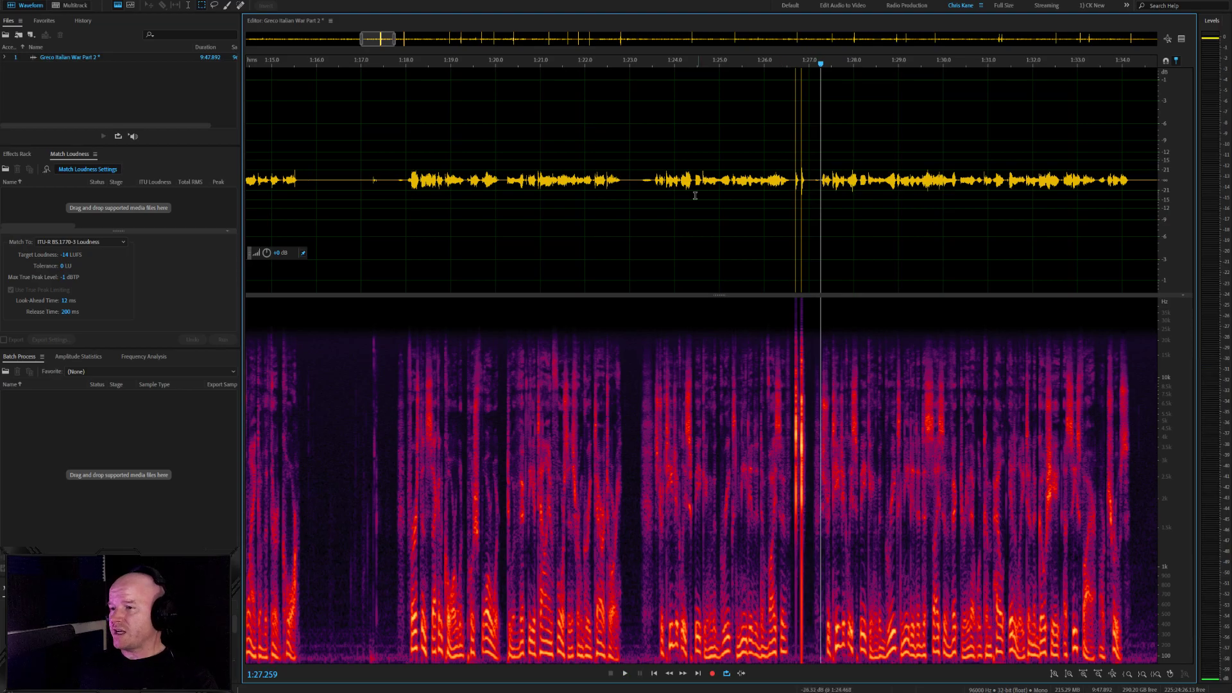
Delete the first take and the click marks after it, from about 1:23.2 to 1:27.2
scroll(695, 196, up, 3)
click(627, 180)
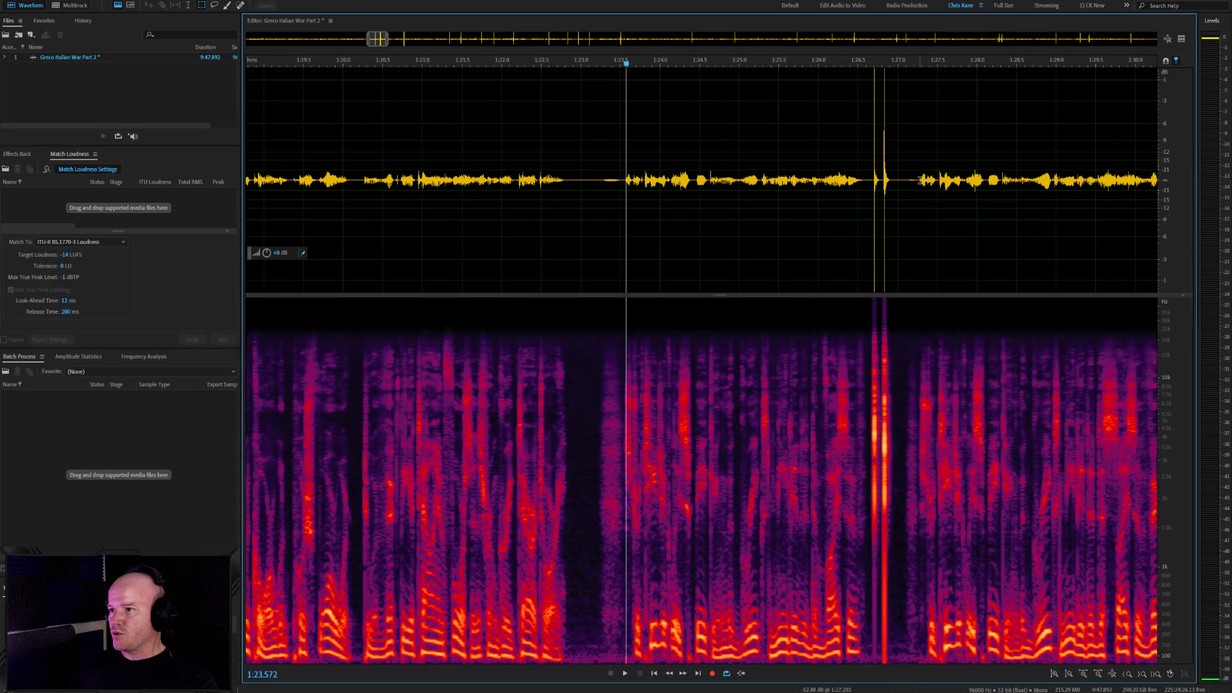
drag(920, 180, 720, 182)
click(832, 182)
click(917, 180)
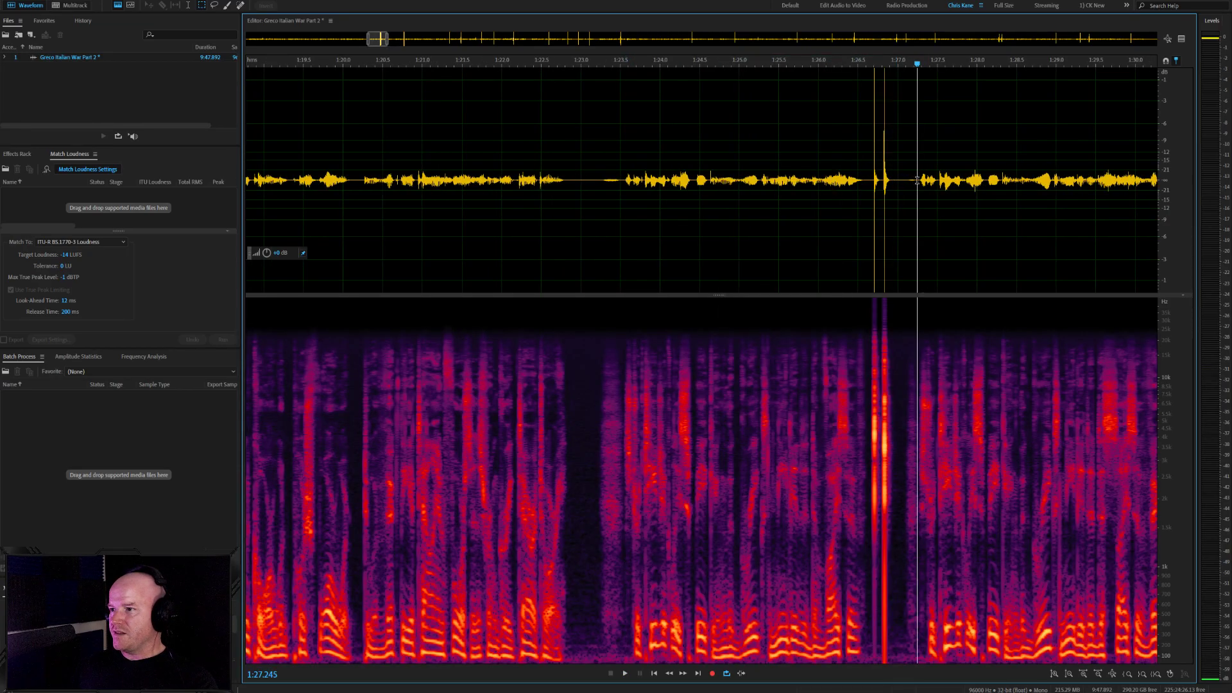
drag(917, 180, 599, 185)
key(Delete)
Audition the takes around the click marks near 1:38 and delete the rejected one from about 1:31.9 to 1:38.4
scroll(602, 205, down, 3)
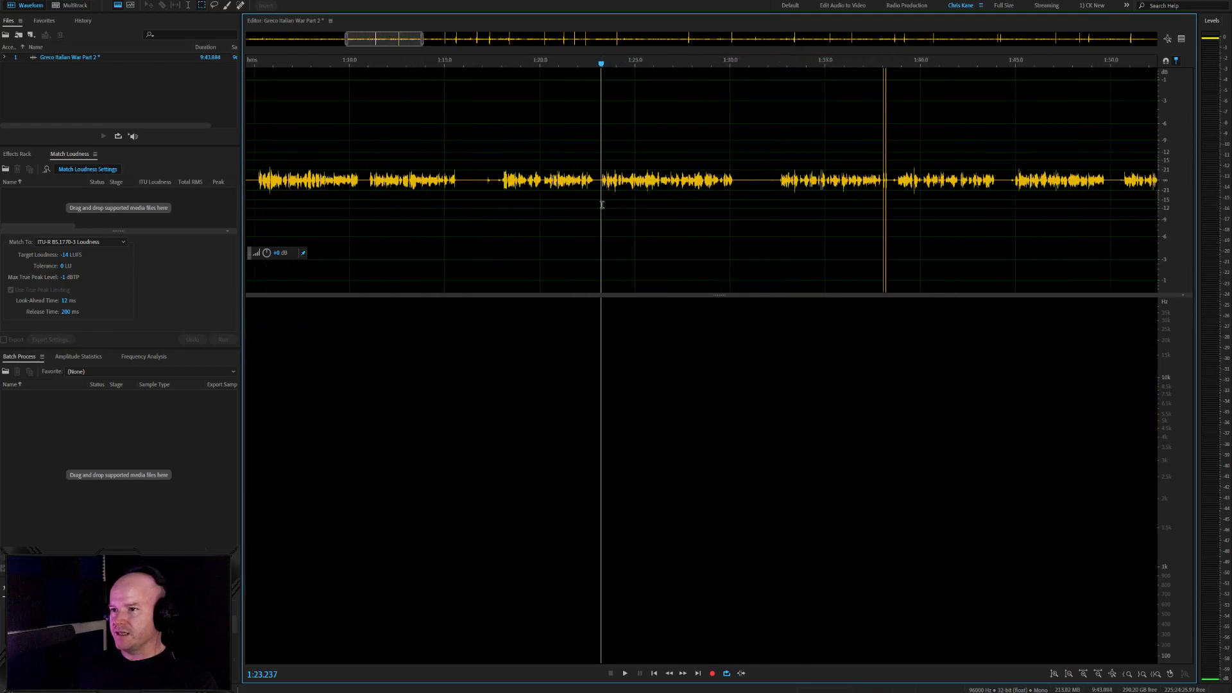
scroll(896, 231, up, 2)
click(828, 181)
key(space)
scroll(893, 226, up, 2)
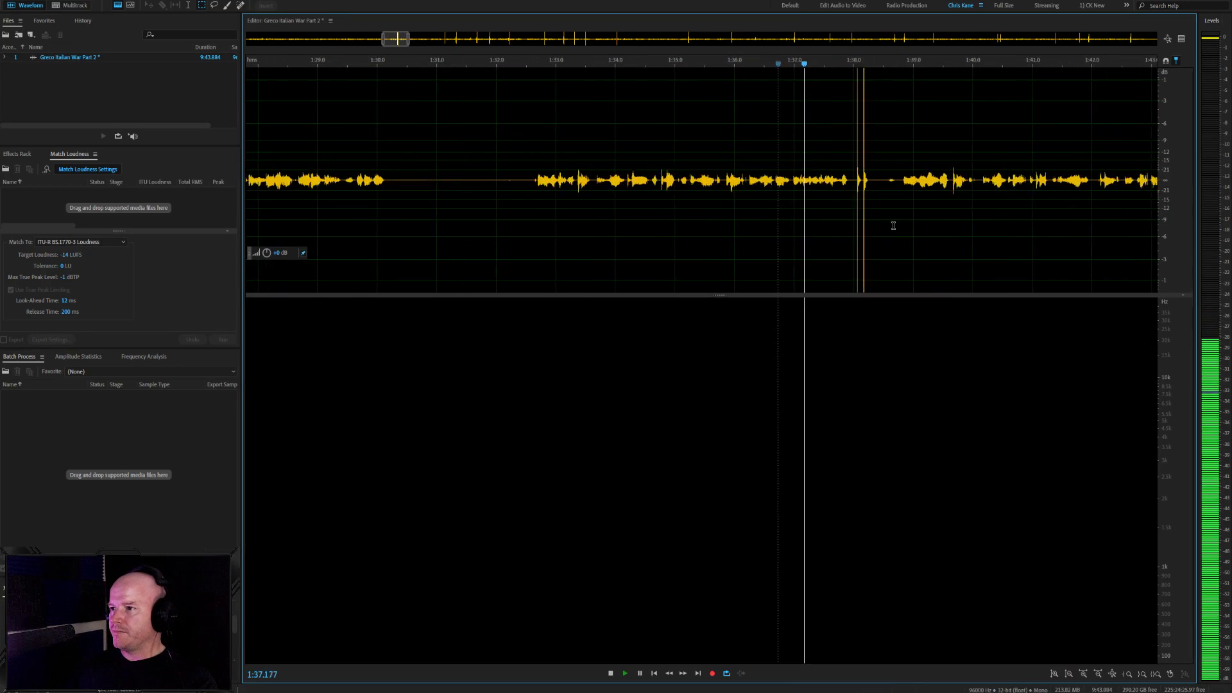
scroll(893, 226, up, 1)
click(893, 225)
click(418, 175)
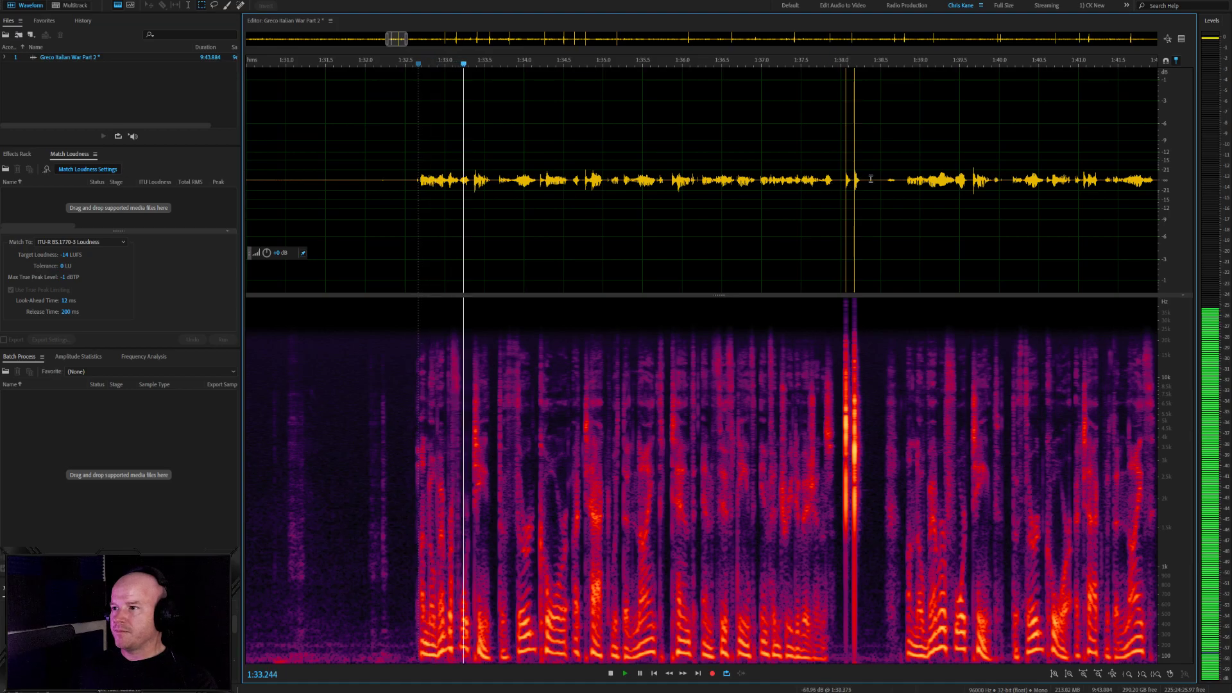
key(space)
click(902, 179)
click(877, 179)
drag(465, 206, 360, 206)
key(Delete)
Shorten the pause before the next sentence by deleting about one second of faint noise from 1:50.9 to 1:51.9
key(space)
scroll(366, 208, down, 2)
key(space)
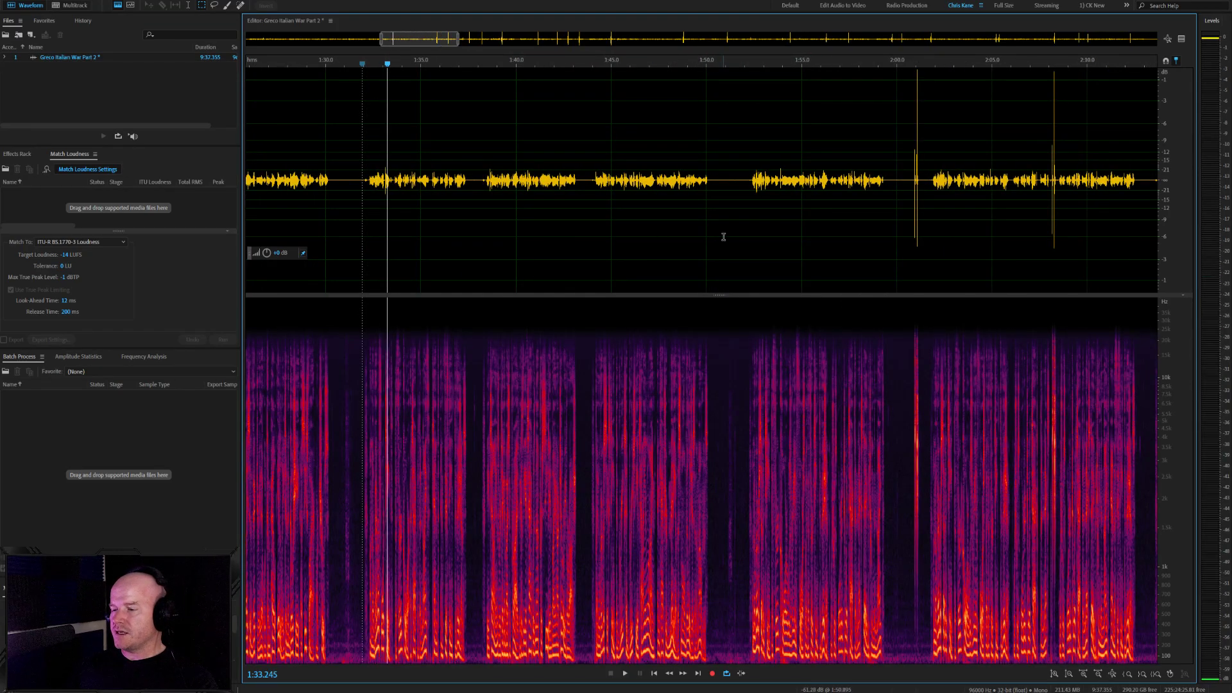
scroll(749, 208, up, 2)
click(736, 182)
drag(736, 181, 704, 180)
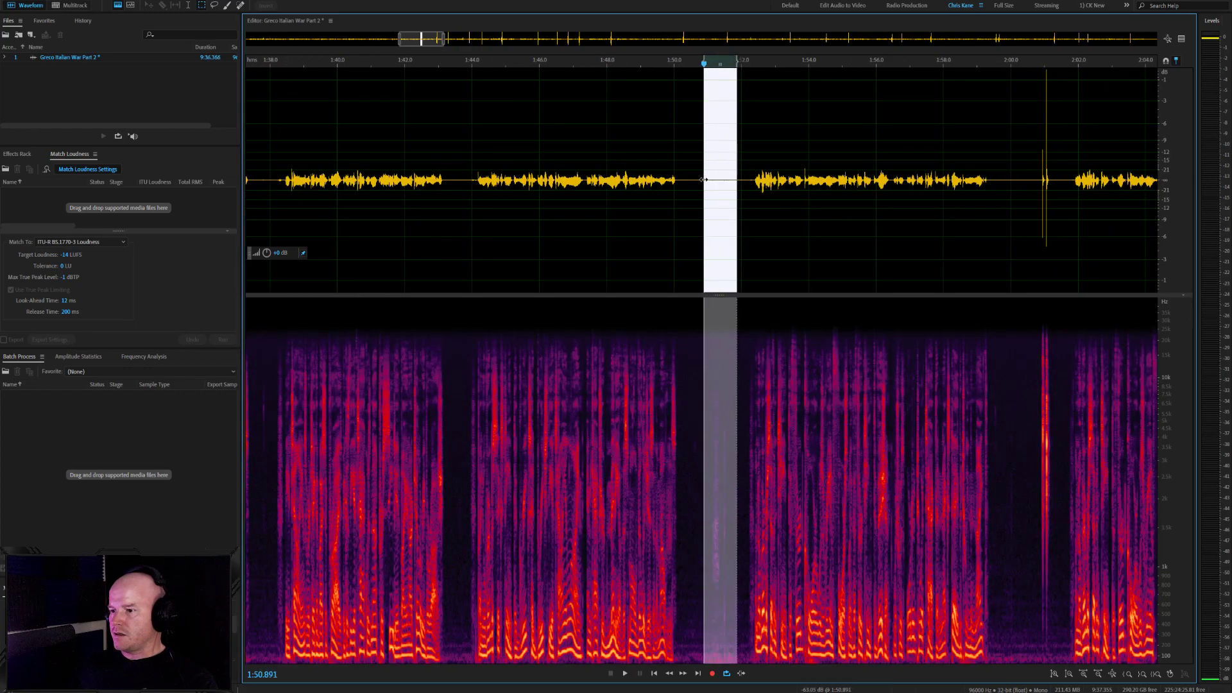
key(Delete)
Audition the retake from about 2:00.9 and delete the rejected take and click marks from about 1:51.2 to 2:00.6
key(space)
scroll(704, 180, down, 4)
key(space)
scroll(800, 238, up, 5)
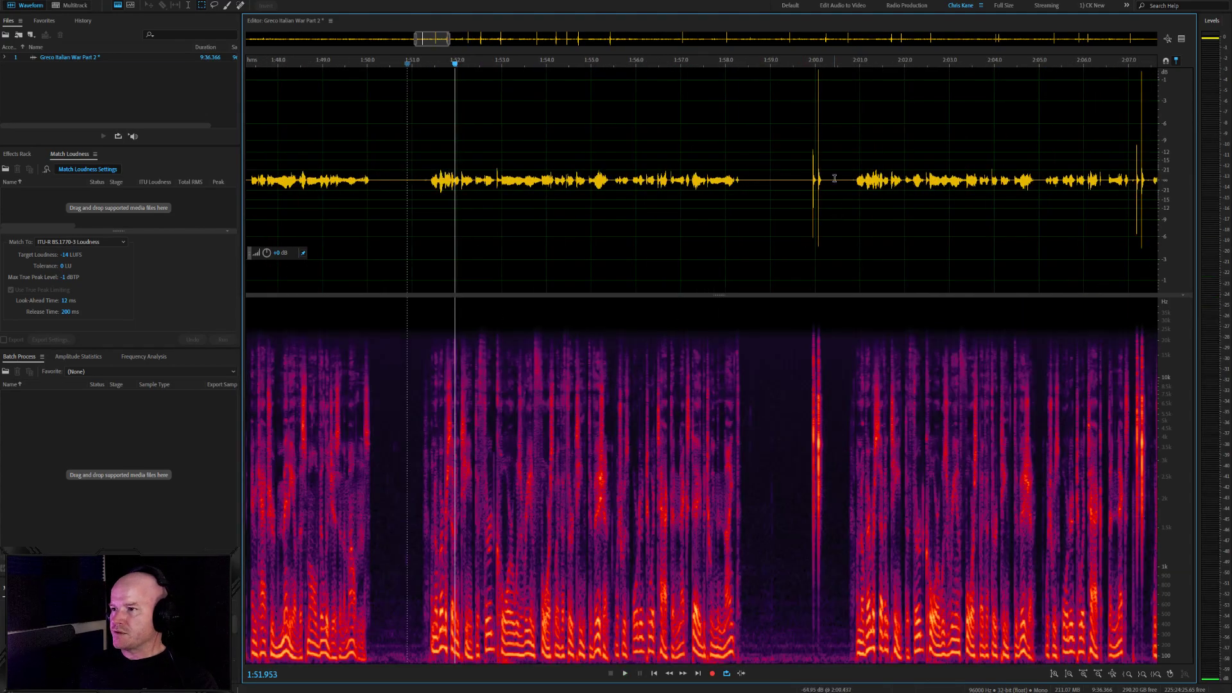
click(853, 181)
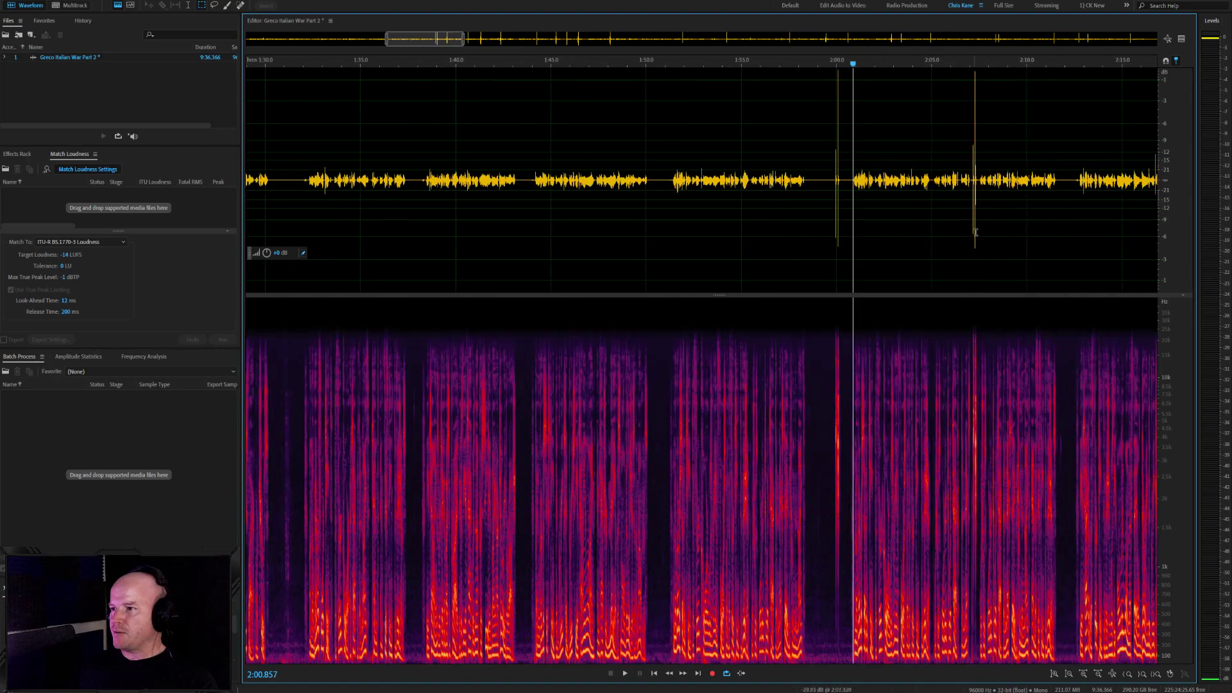
scroll(962, 193, down, 5)
key(space)
scroll(778, 208, up, 3)
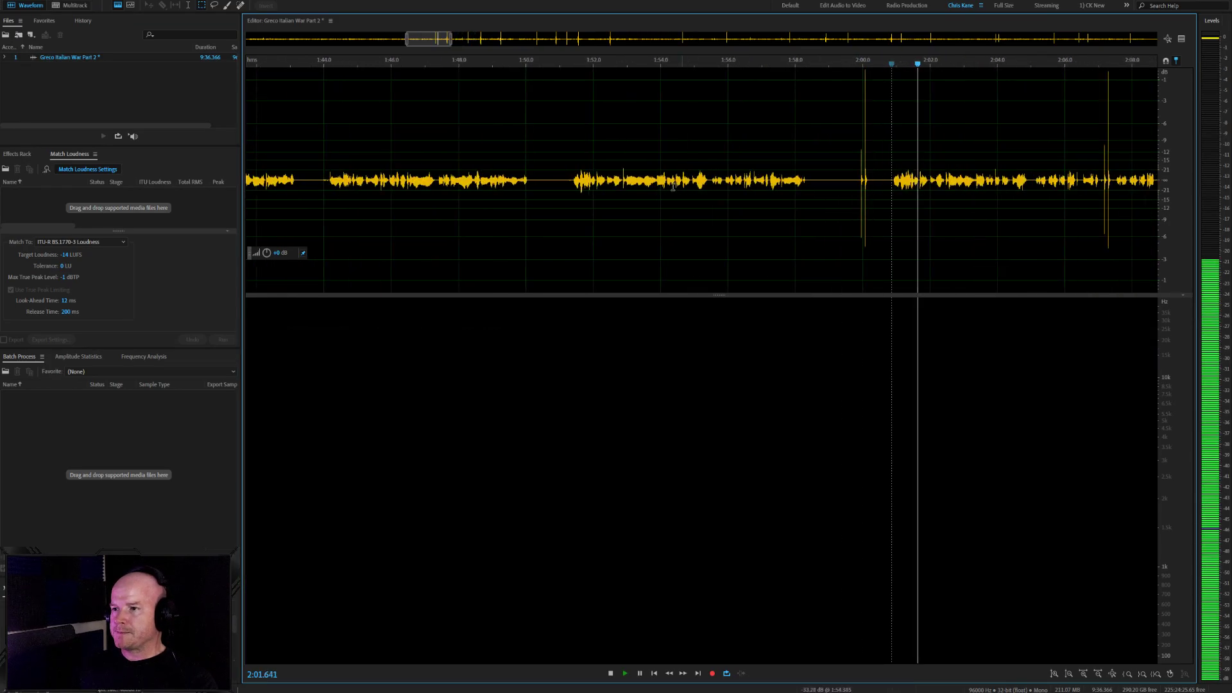
click(569, 193)
drag(882, 179, 565, 180)
key(Delete)
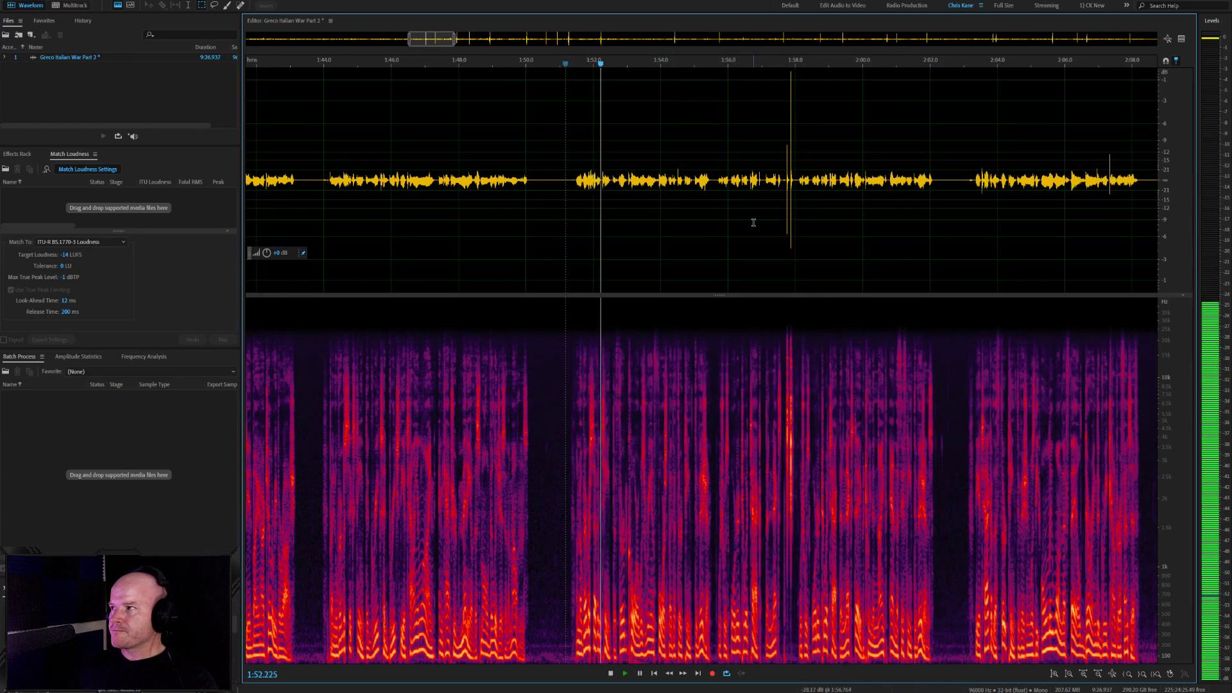
Audition the retake after the click marks near 1:58 and delete the rejected phrase from about 1:55.6 to 1:58.1
key(space)
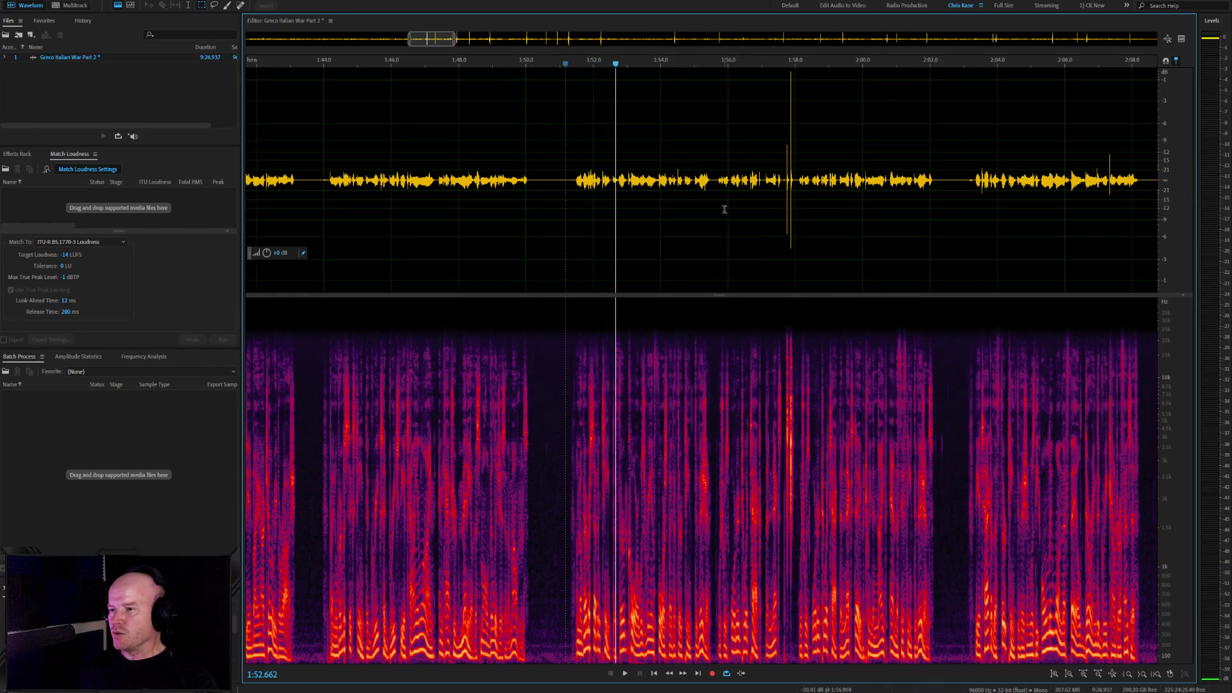
scroll(704, 224, up, 3)
click(746, 186)
key(space)
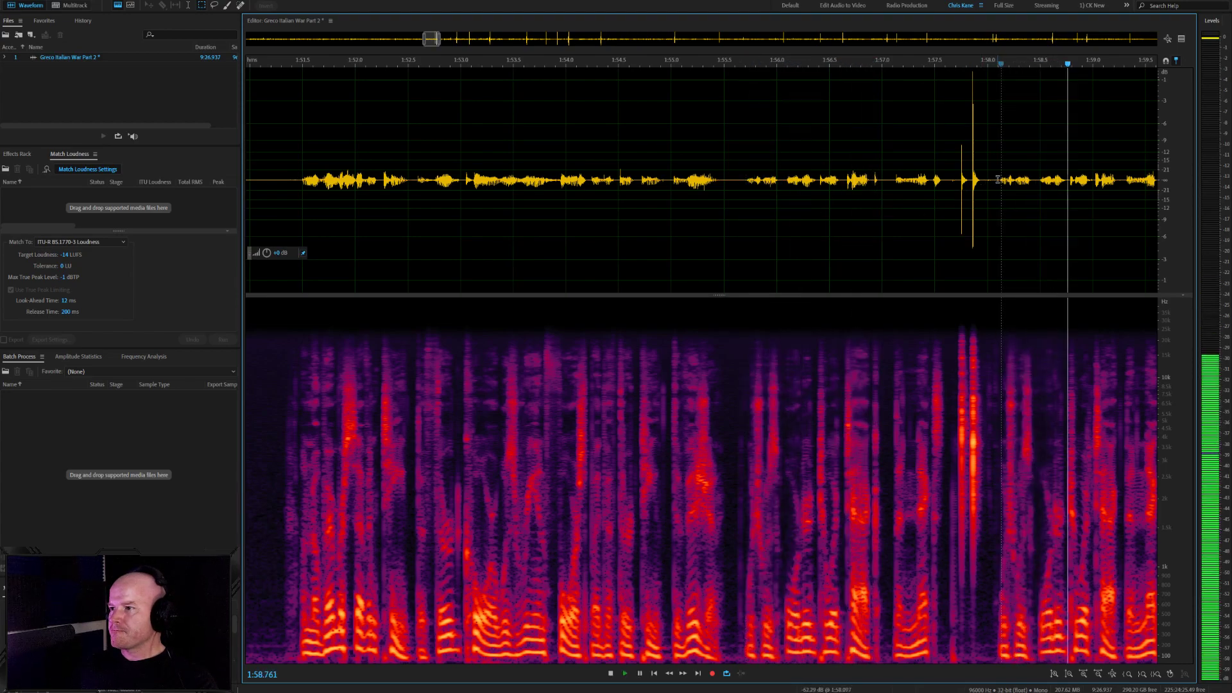
drag(997, 184, 736, 184)
click(736, 185)
scroll(736, 185, down, 3)
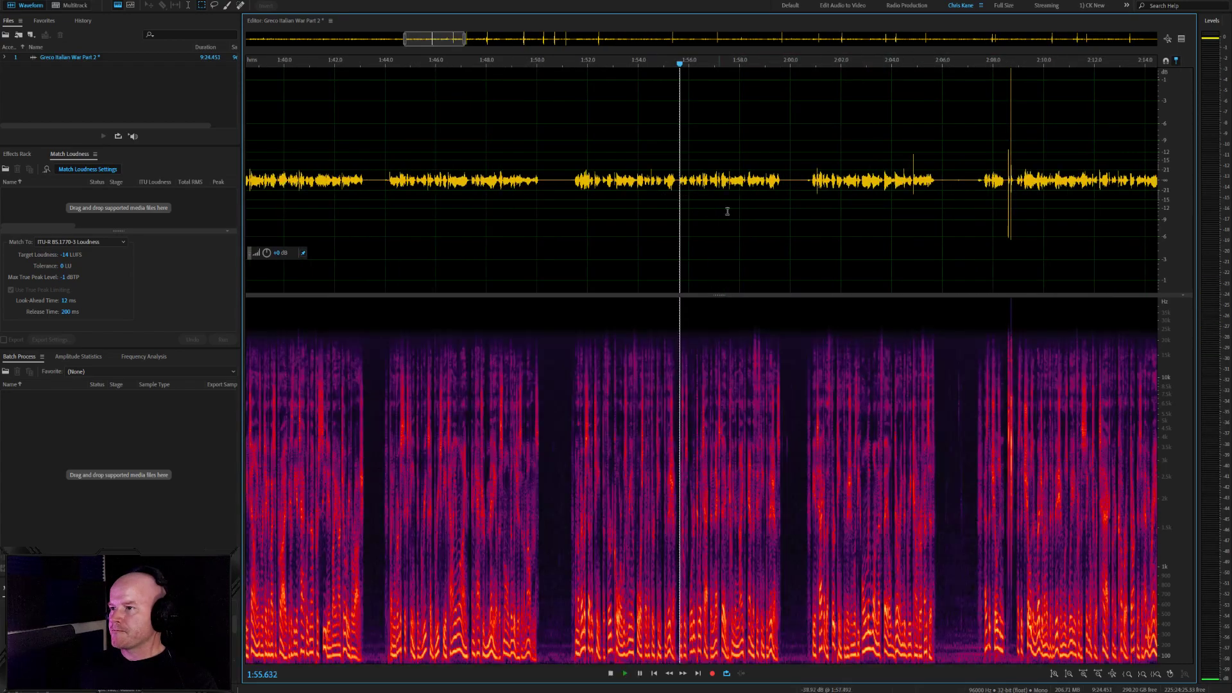
Audition the sentence starting at about 2:00.4 and examine the waveform around the spike near 2:04.8
key(space)
click(800, 184)
scroll(948, 195, up, 3)
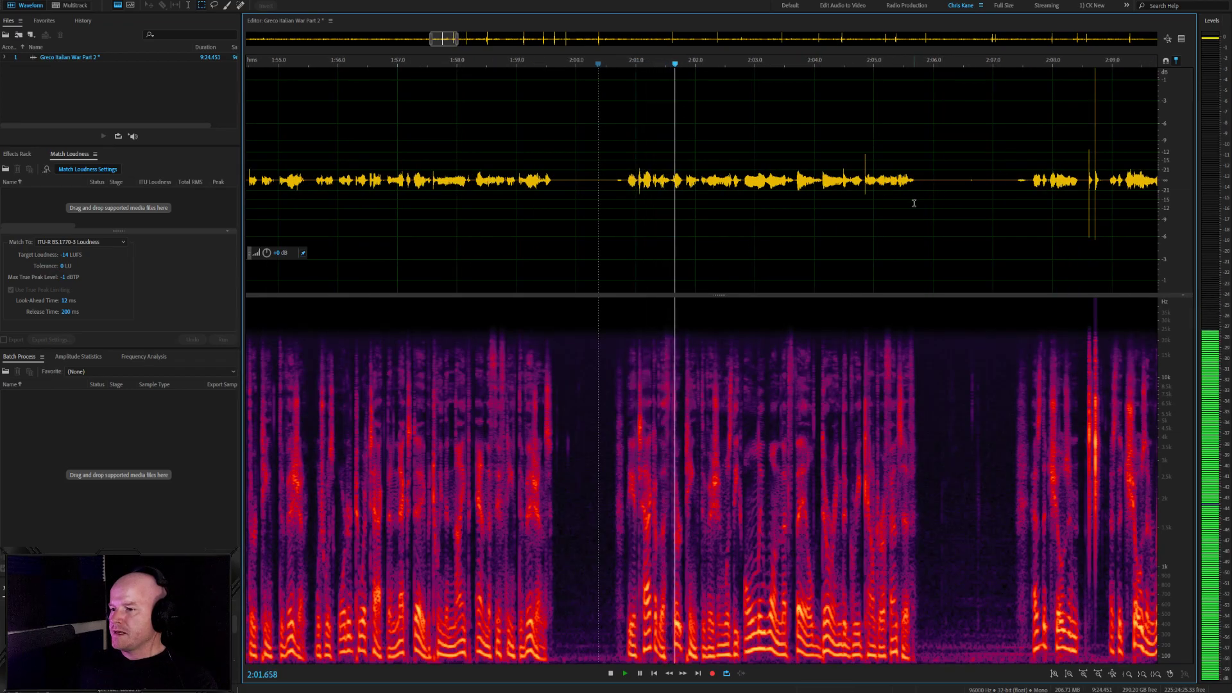
scroll(913, 201, up, 2)
key(space)
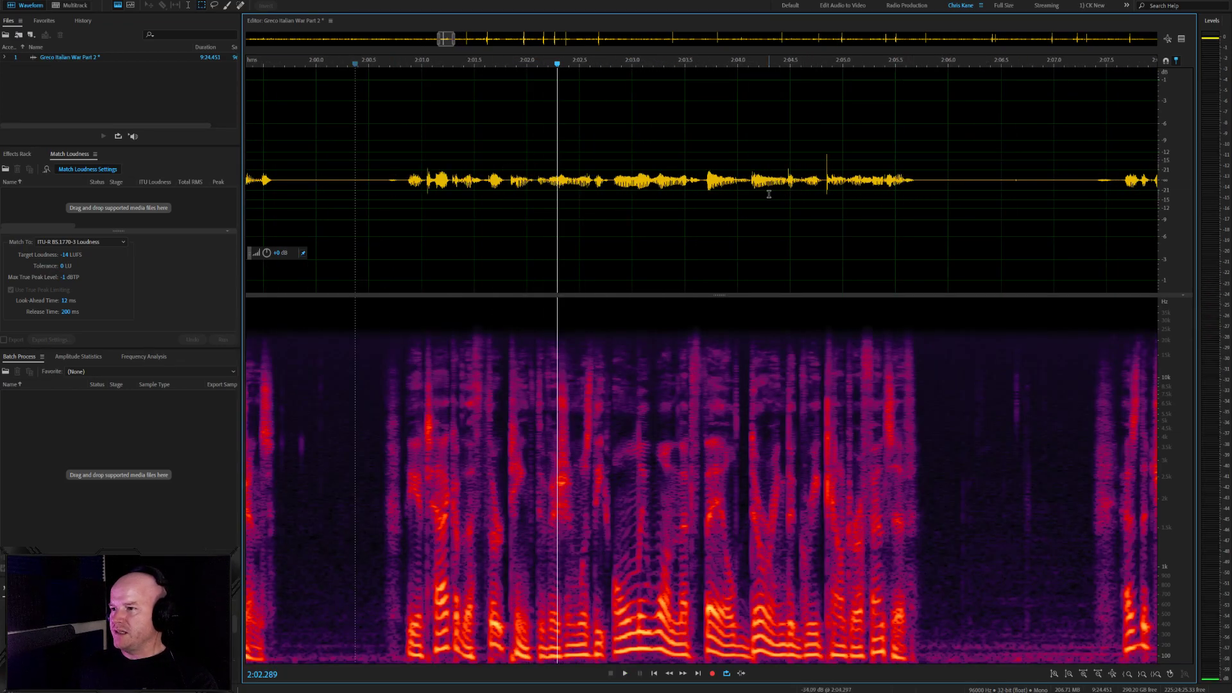
scroll(766, 203, down, 2)
scroll(796, 209, up, 4)
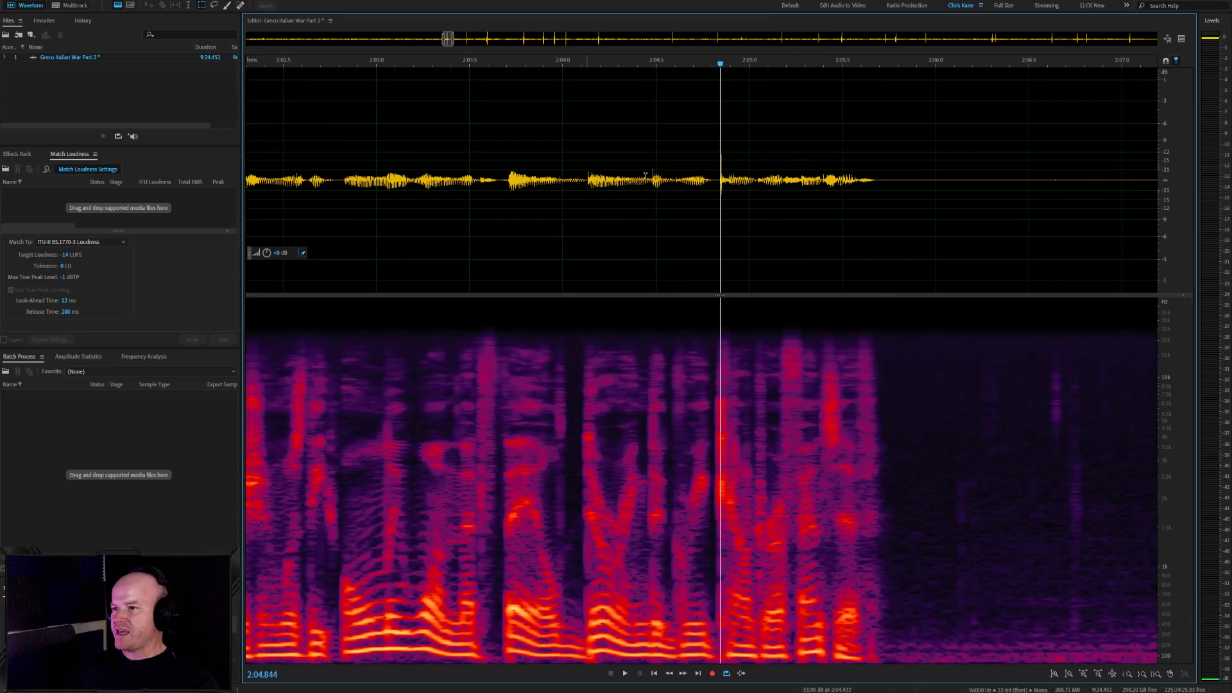
scroll(735, 185, down, 4)
Replay the phrase from about 2:03.7 and auto-heal the short click at about 2:04.85
click(624, 192)
scroll(773, 206, up, 4)
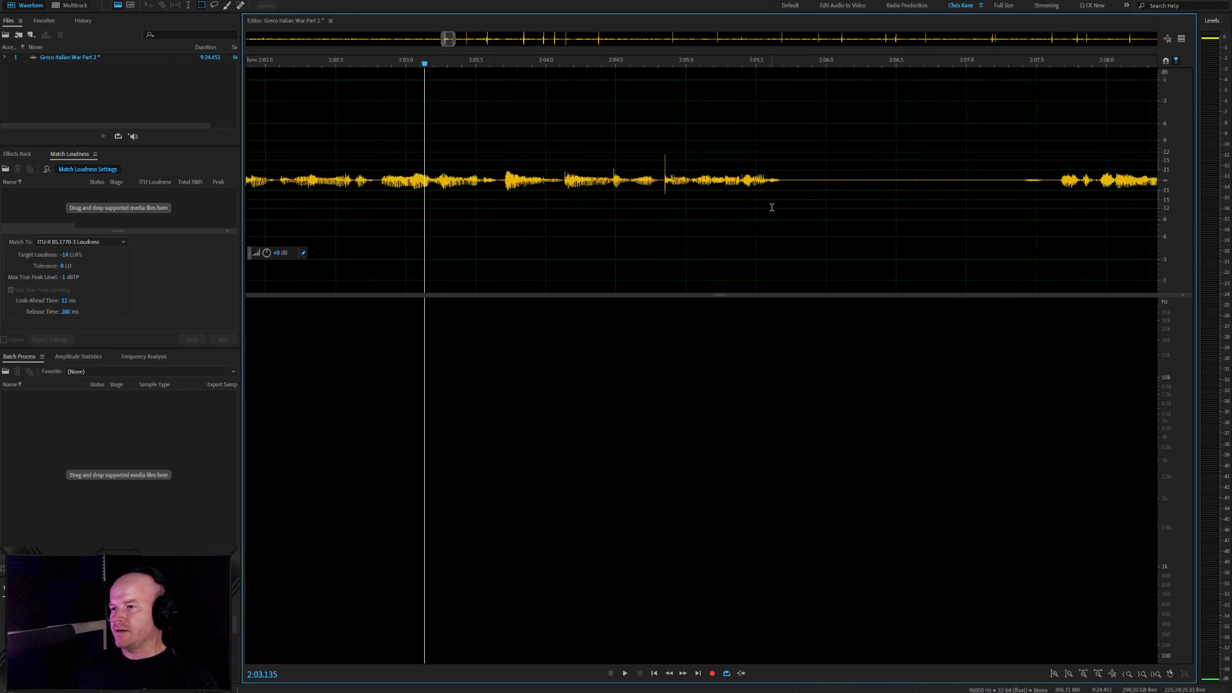
key(space)
scroll(705, 189, up, 2)
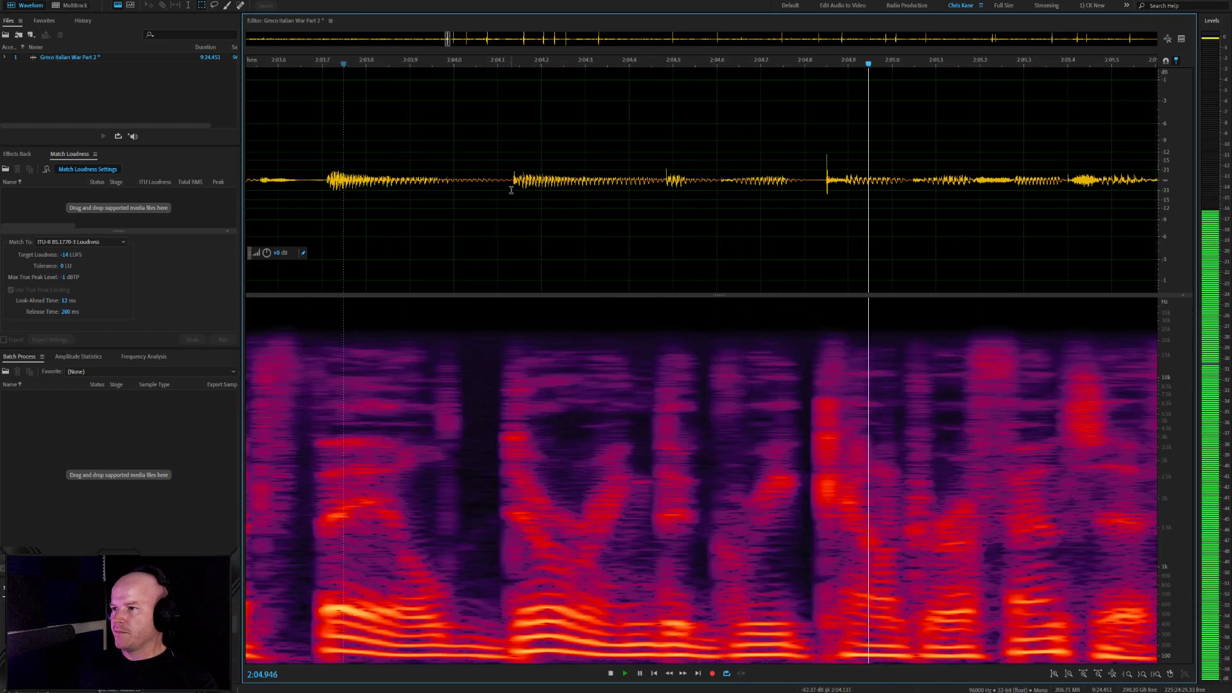
key(space)
scroll(811, 203, up, 3)
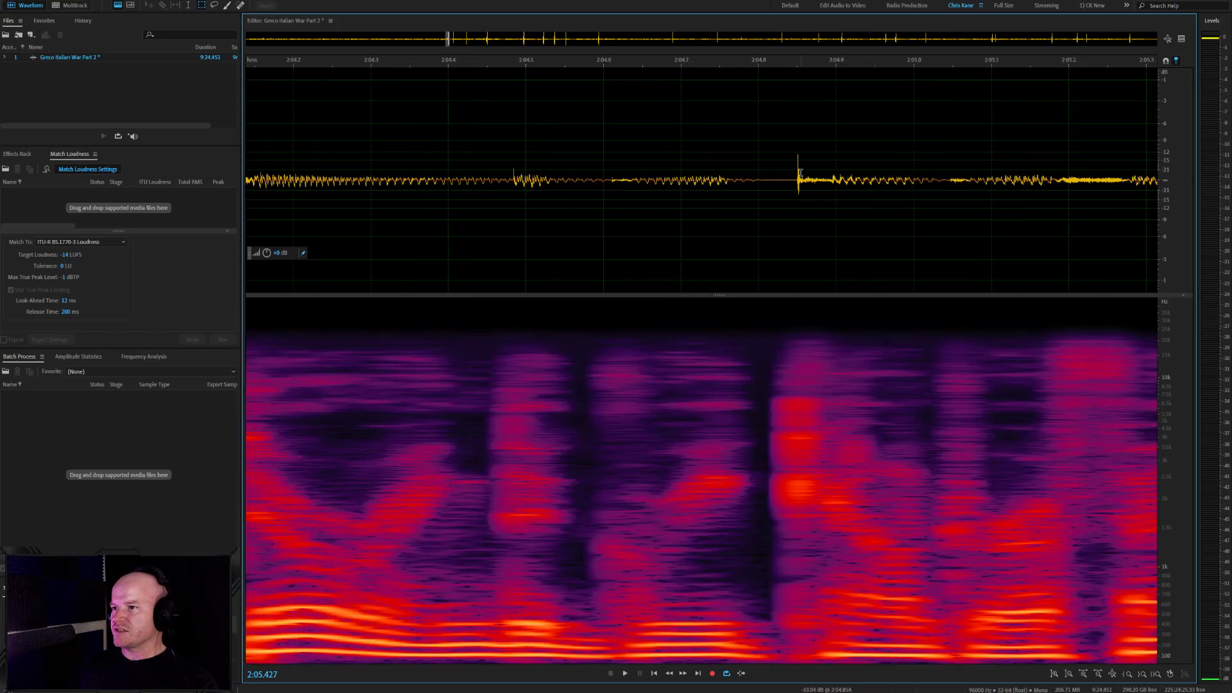
drag(801, 177, 794, 181)
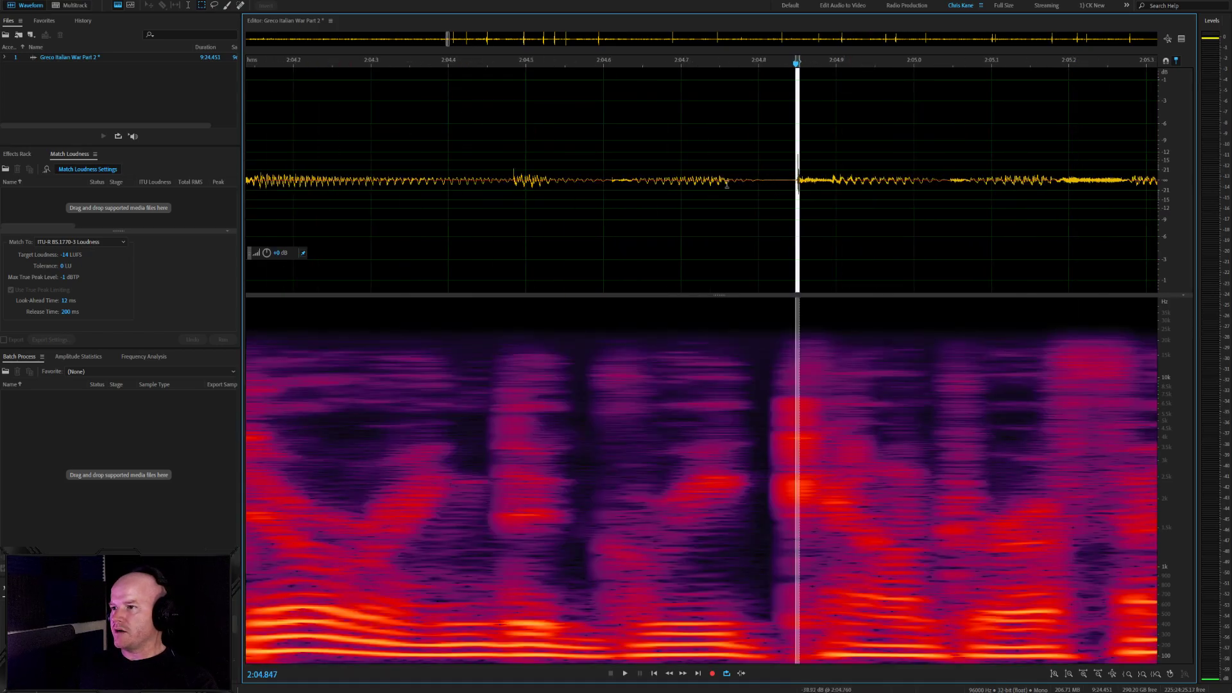
key(ctrl+u)
click(708, 186)
Audition the sentence start near 2:07.4 and delete the rejected take with its click marks from about 2:07.3 to 2:08.9
scroll(490, 201, down, 10)
click(623, 187)
key(space)
scroll(641, 184, up, 3)
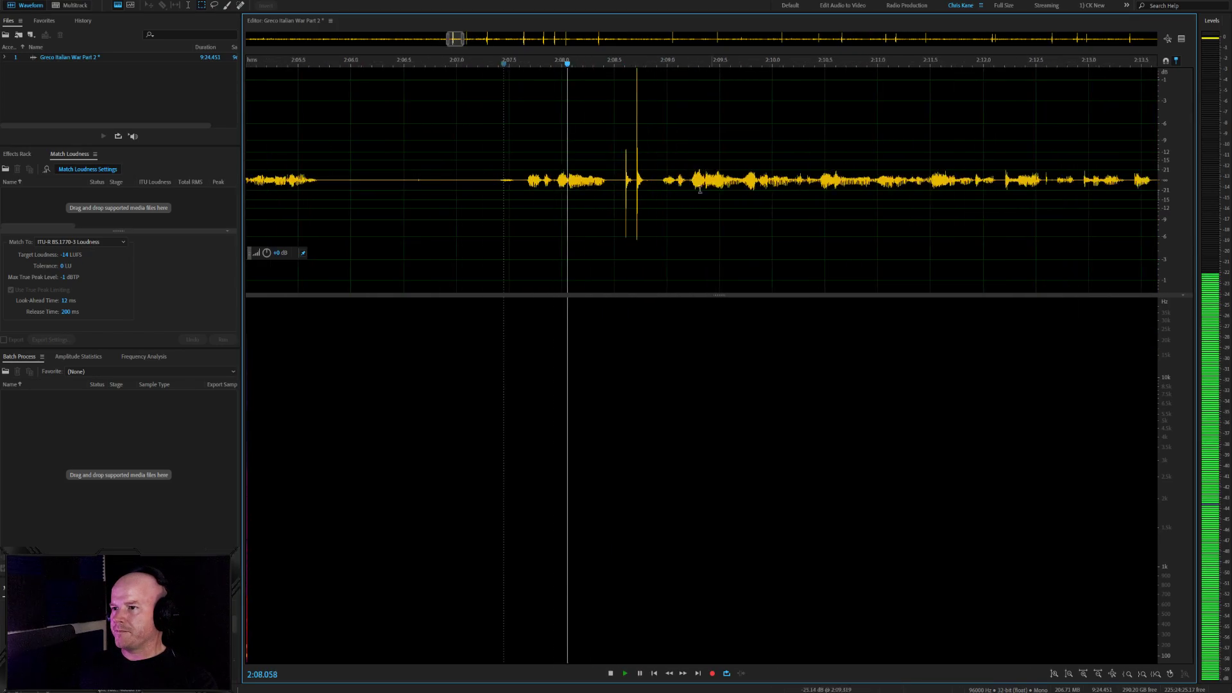
key(space)
drag(659, 181, 483, 200)
scroll(483, 201, down, 5)
key(Delete)
Audition the takes around the click marks near 2:15 and delete the rejected phrase from about 2:13.2 to 2:15.3
key(space)
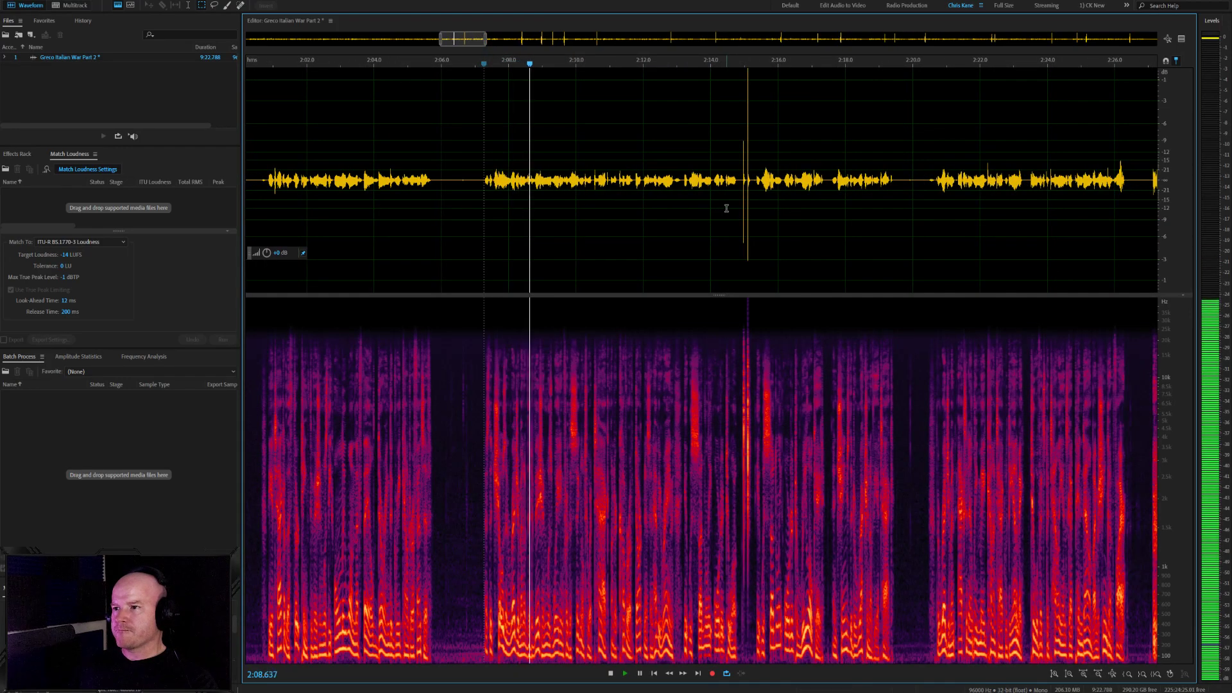
scroll(653, 182, up, 2)
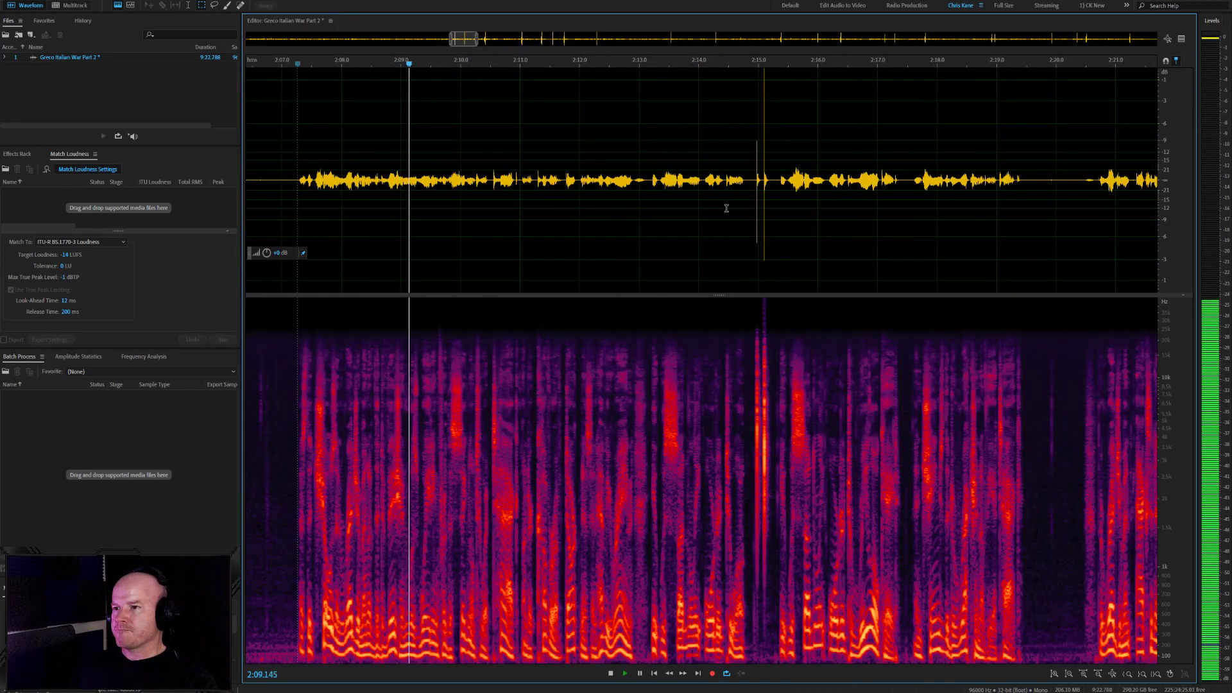
click(650, 182)
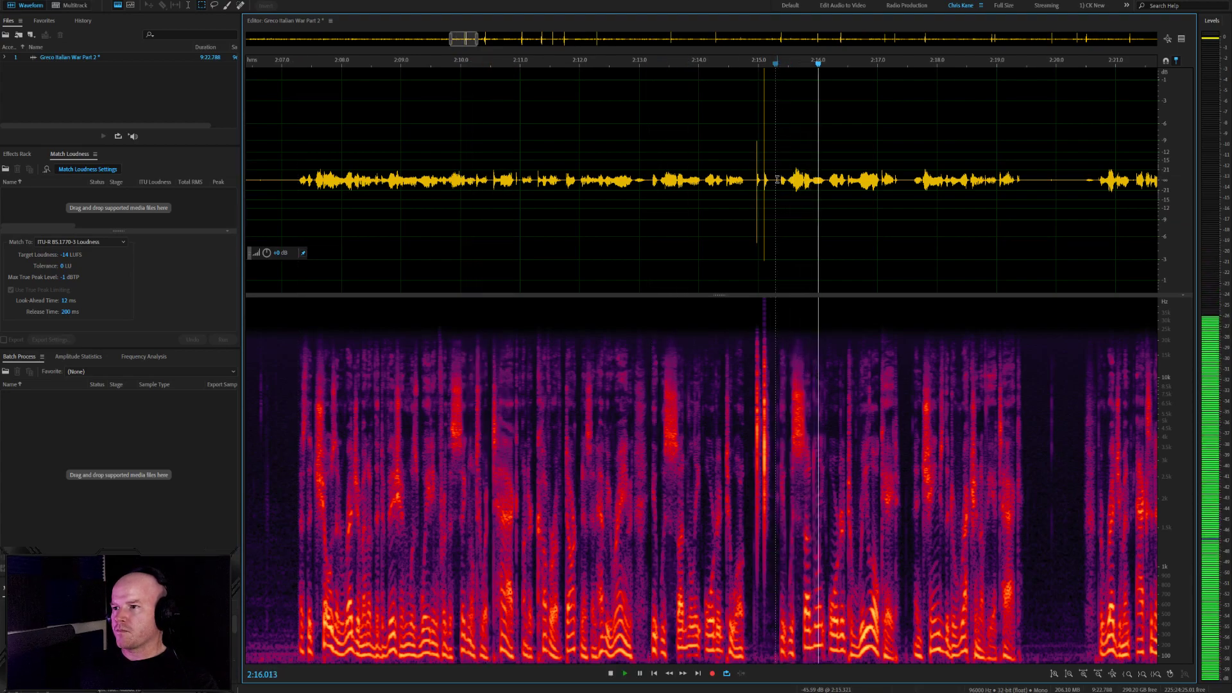
key(space)
drag(777, 181, 651, 182)
key(Delete)
Play across the last cut and delete the noise burst and click marks from about 2:24.8 to 2:25.8
key(space)
scroll(768, 188, down, 4)
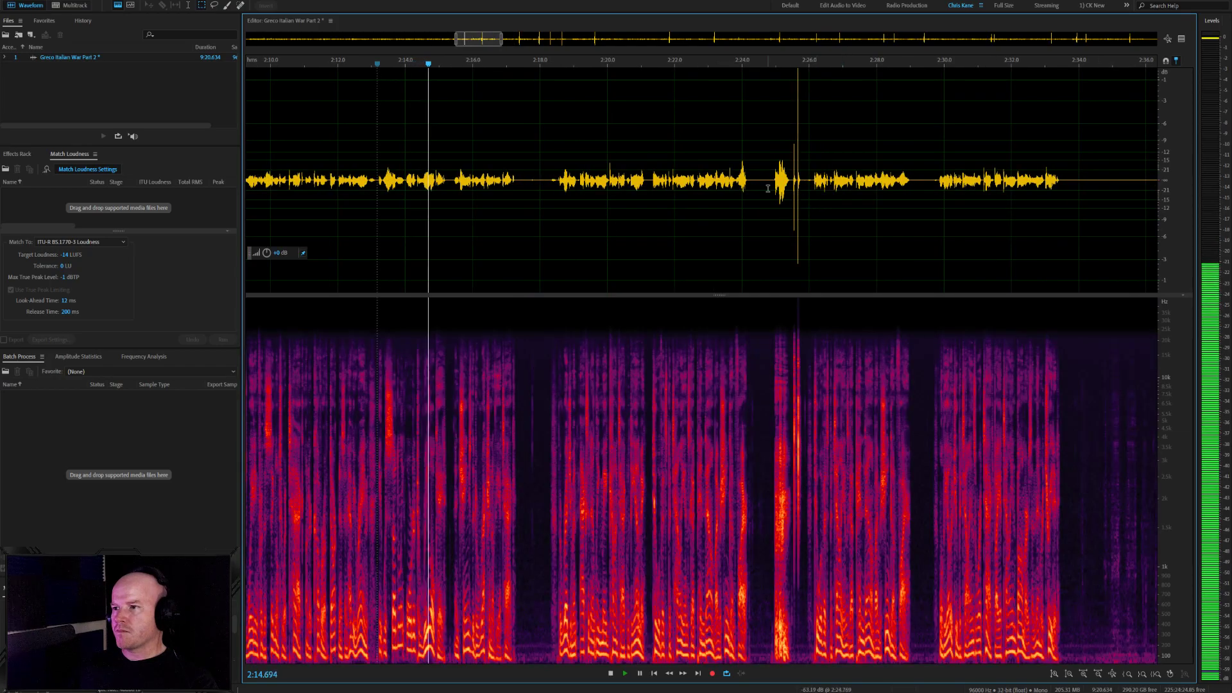
key(space)
drag(802, 186, 772, 186)
key(Delete)
Compare the retake after 2:24.8 with the sentence from 2:18.4 and delete the rejected phrase from about 2:21.3 to 2:25.1
key(space)
scroll(772, 186, down, 1)
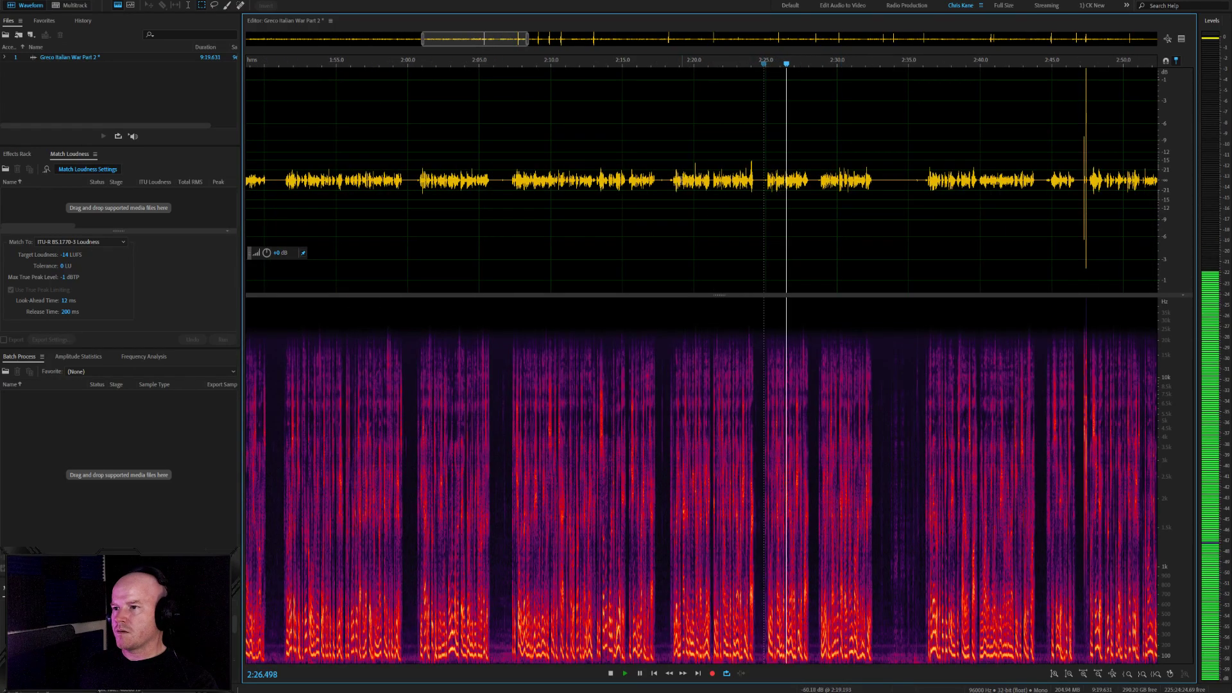
click(671, 186)
scroll(784, 188, up, 2)
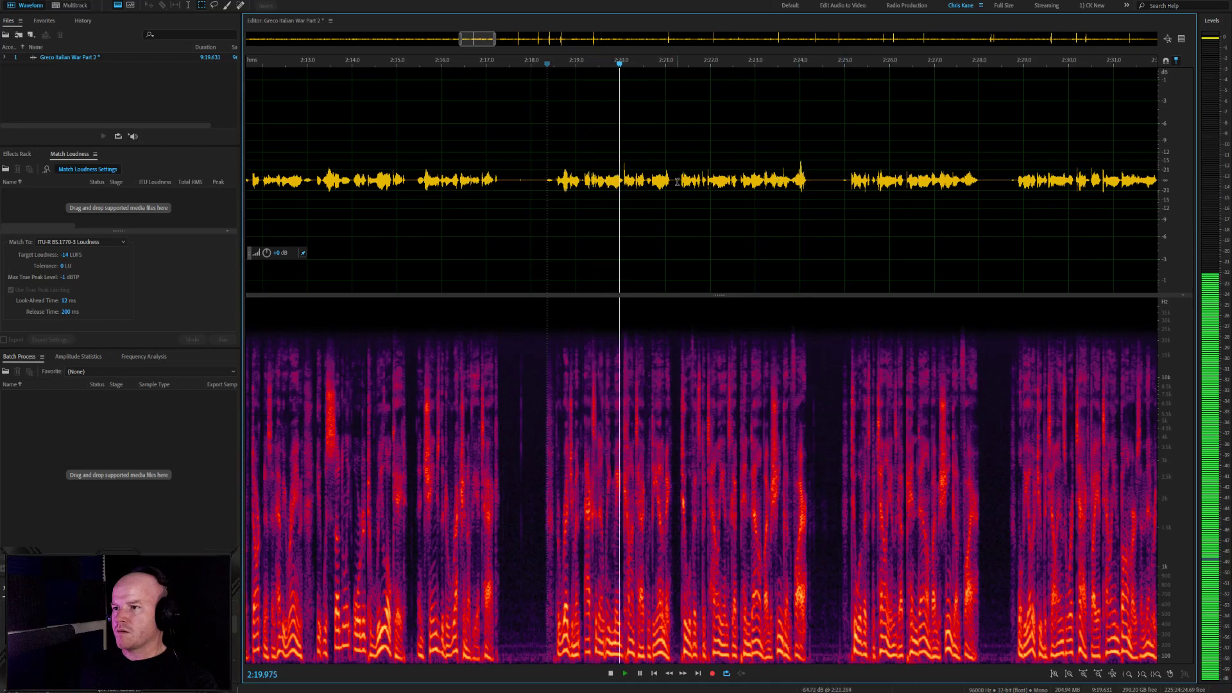
click(677, 186)
key(space)
drag(849, 181, 677, 183)
key(Delete)
Audition the joined sentences and shorten the following pause by deleting about two seconds from 2:29.9 to 2:31.9
scroll(739, 216, down, 2)
key(space)
scroll(738, 214, up, 2)
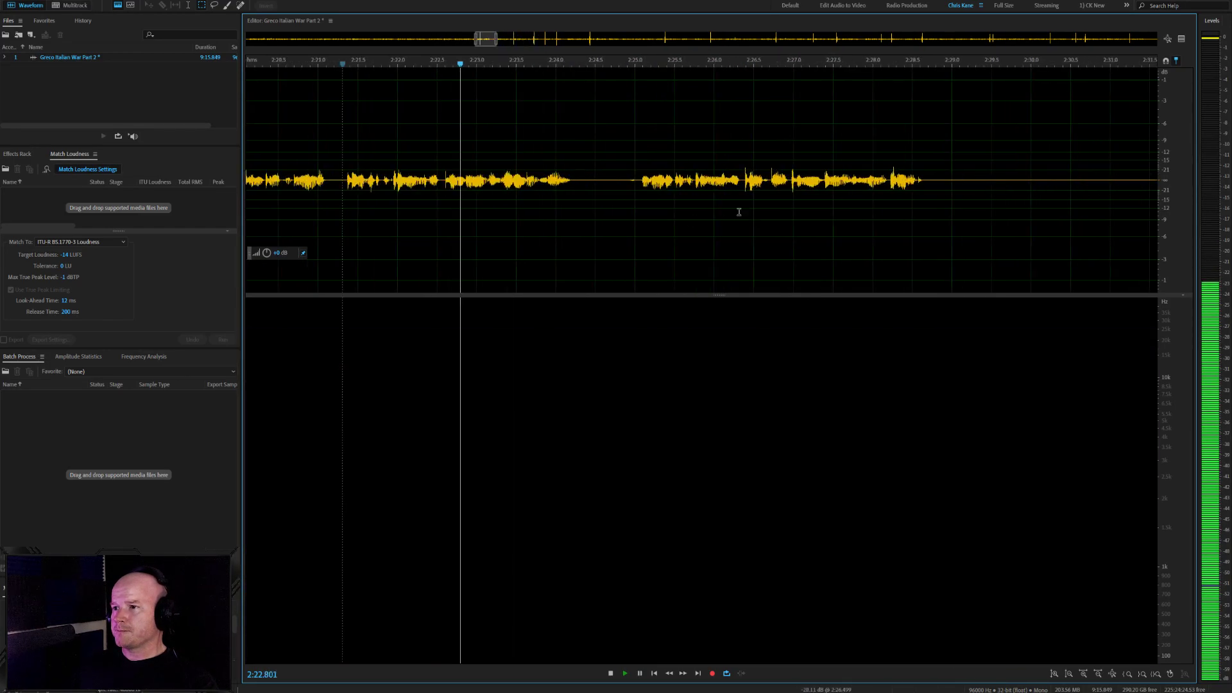
click(633, 180)
scroll(788, 220, down, 2)
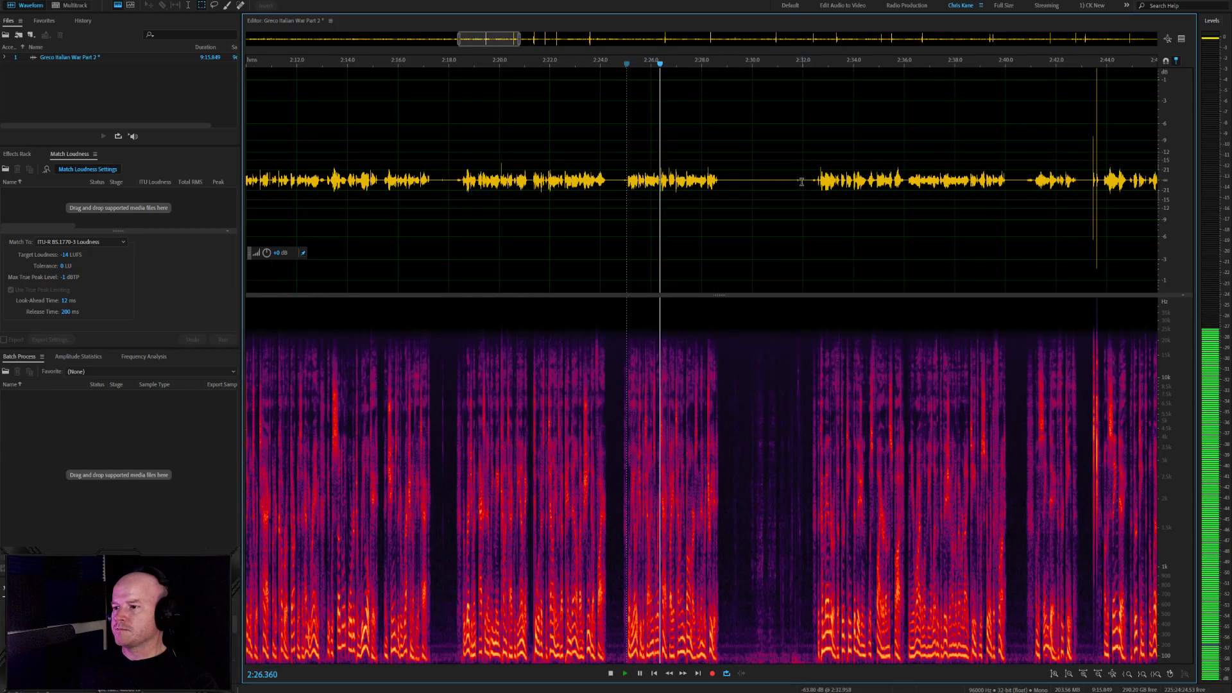
drag(800, 183, 747, 183)
key(Delete)
Audition the phrase from about 2:39.4 and delete the rejected take through the click marks near 2:41.6, about 2.7 seconds
scroll(676, 186, down, 2)
scroll(857, 204, up, 2)
click(848, 184)
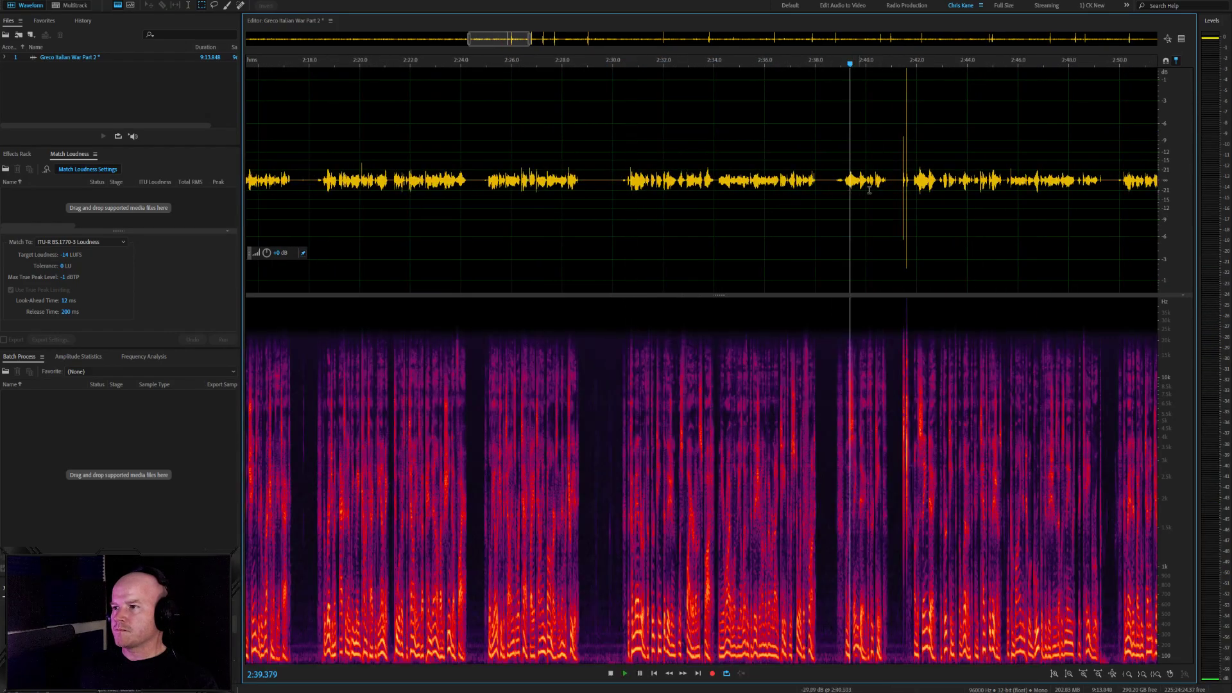
scroll(904, 184, up, 3)
click(919, 182)
drag(916, 183, 758, 186)
key(Delete)
Audition the takes around the click marks near 2:51 and delete the rejected one from about 2:47.2 to 2:51.3
scroll(725, 206, down, 4)
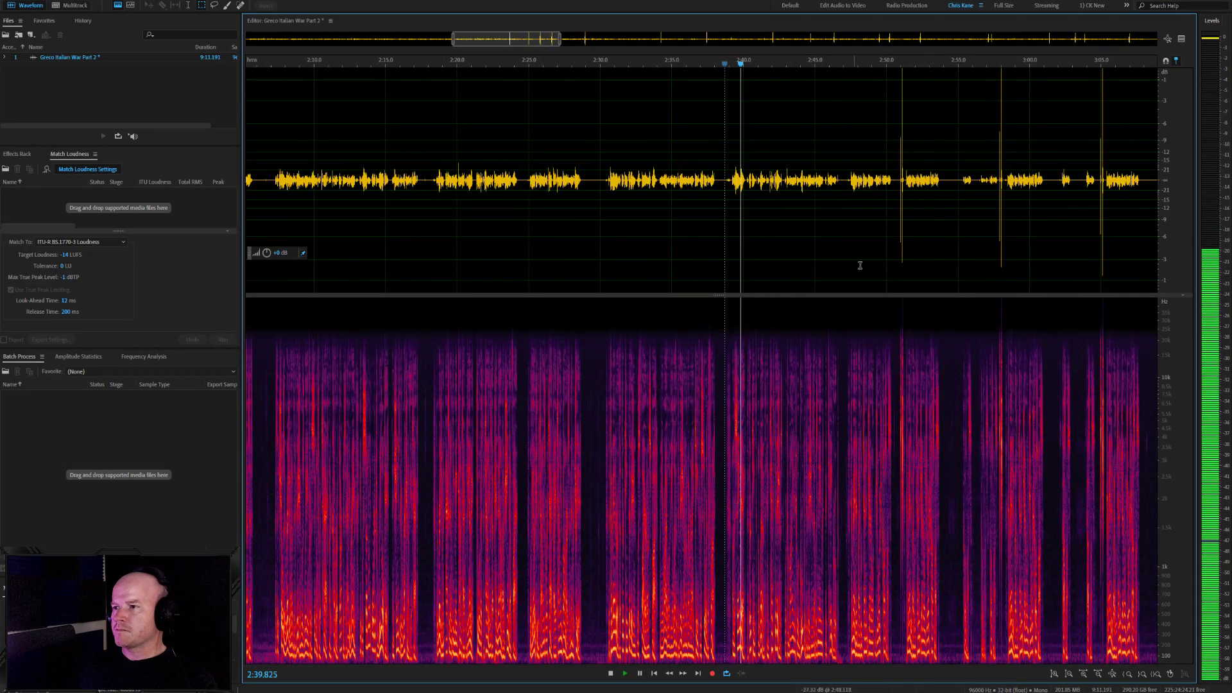
scroll(914, 244, up, 4)
click(622, 188)
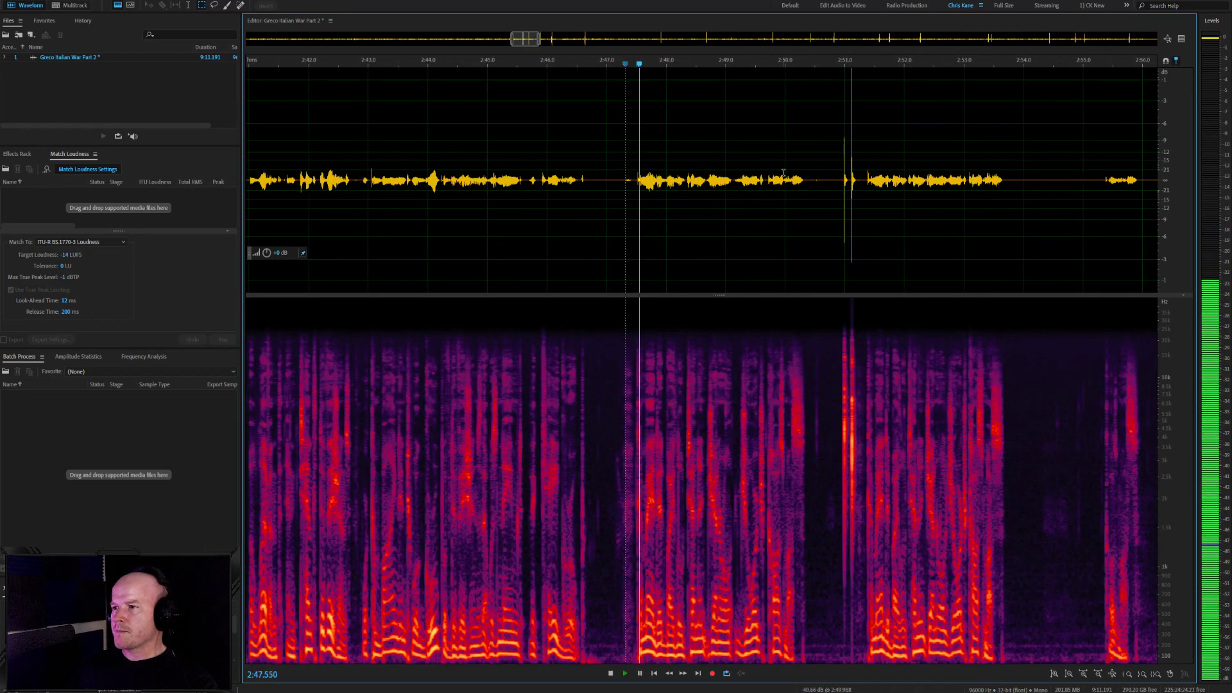
click(864, 192)
key(space)
drag(863, 186, 626, 186)
key(Delete)
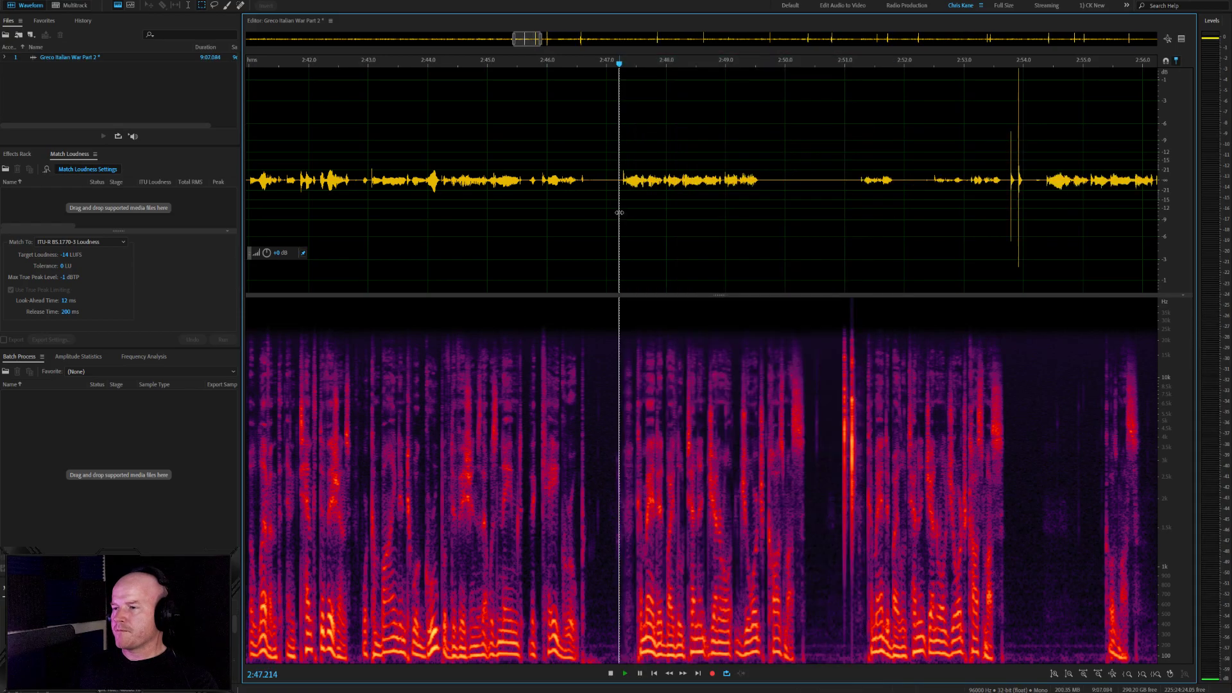
Audition the repeated attempts after 2:47.2 and delete the rejected takes and click marks from about 2:47.2 to 3:01.2
key(space)
scroll(693, 220, down, 3)
scroll(682, 178, up, 2)
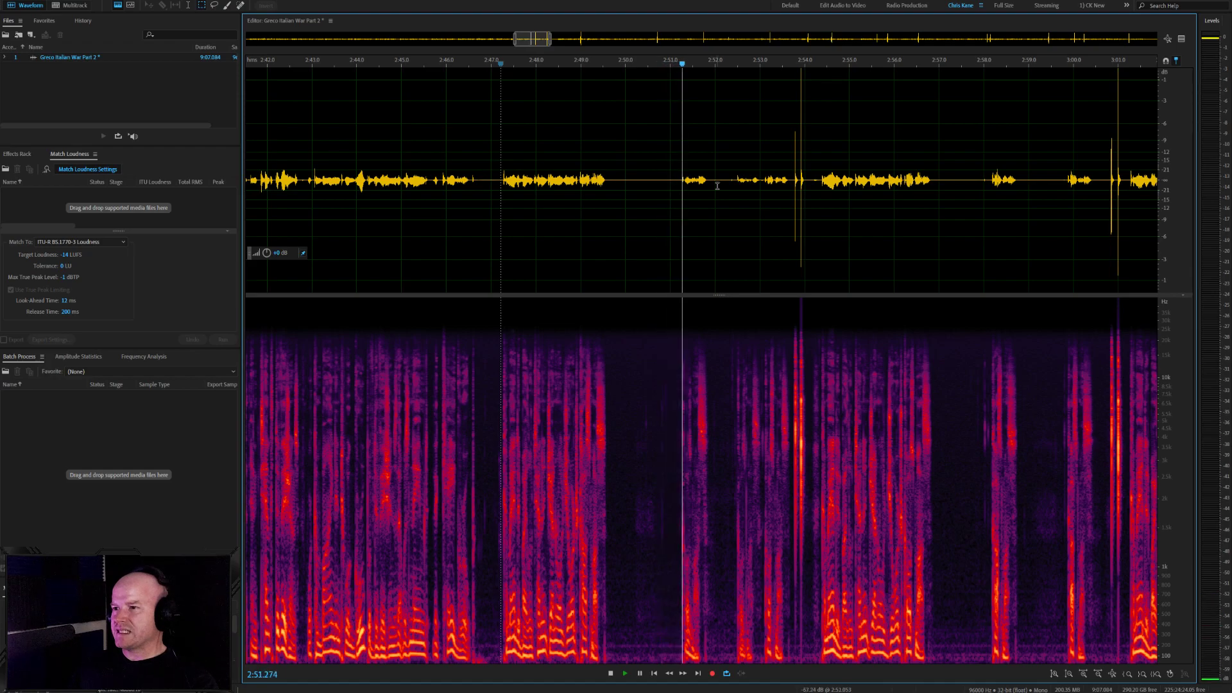
key(space)
click(816, 182)
key(space)
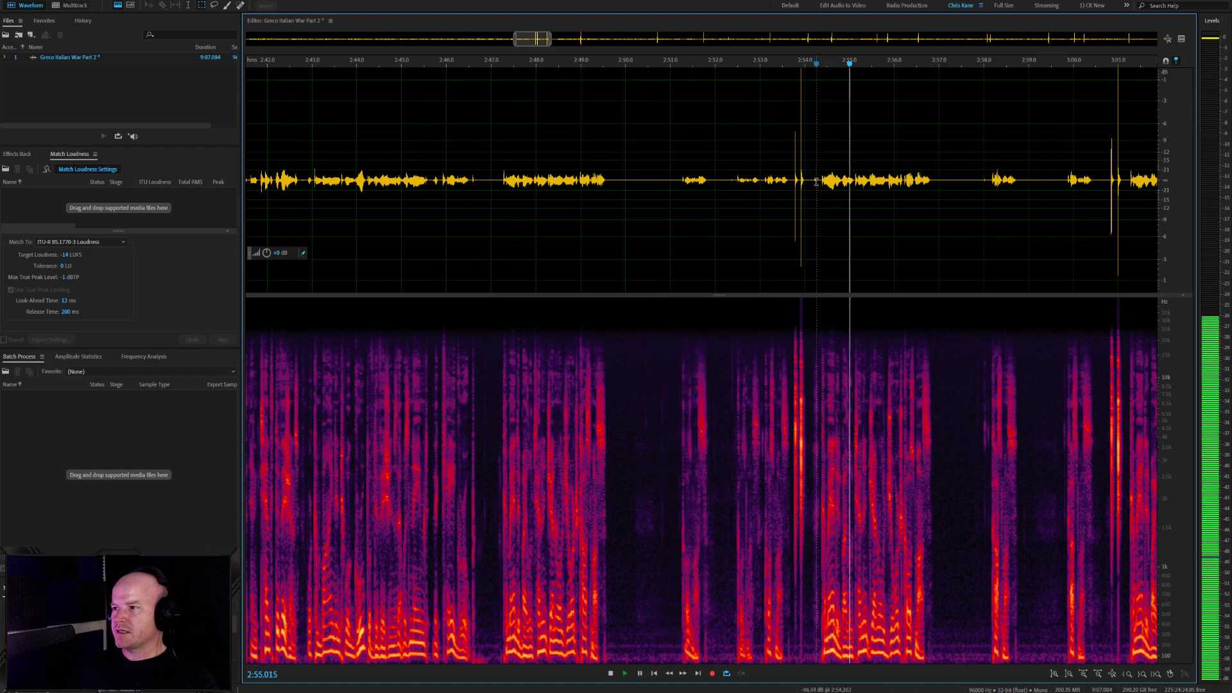
click(1132, 176)
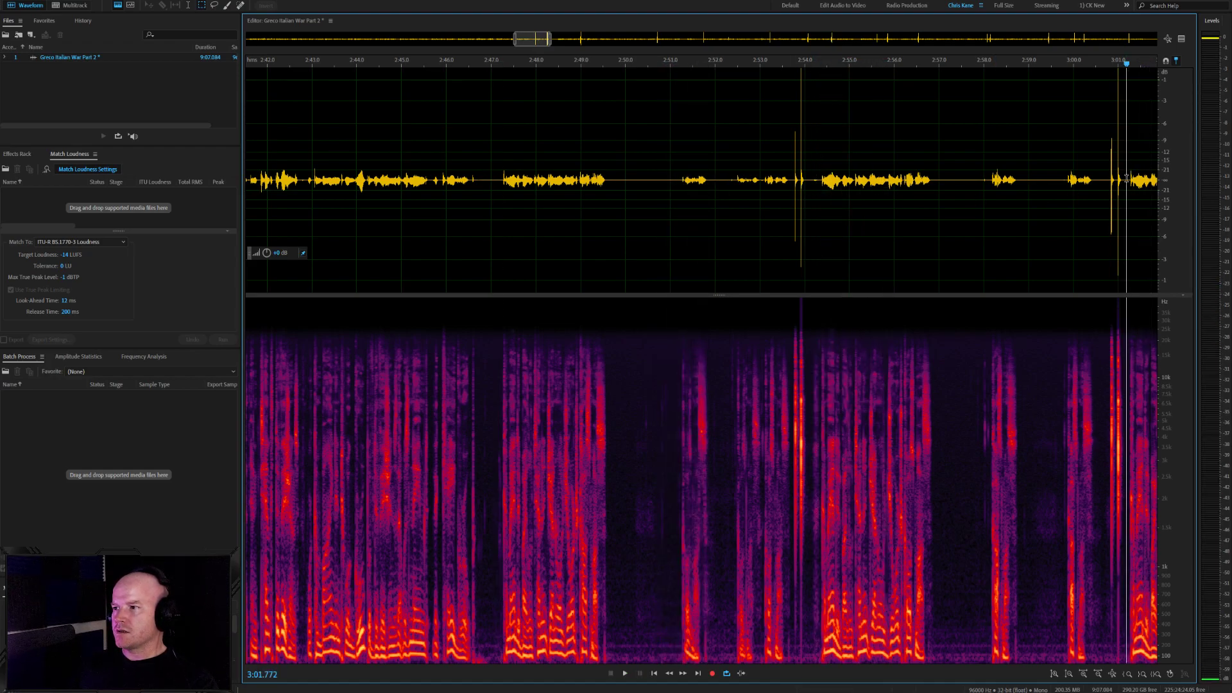
drag(1126, 179, 498, 204)
key(Delete)
Shorten the long pause after the sentence ending near 2:49.5 by deleting about 0.4 and then 1.5 seconds of silence
key(space)
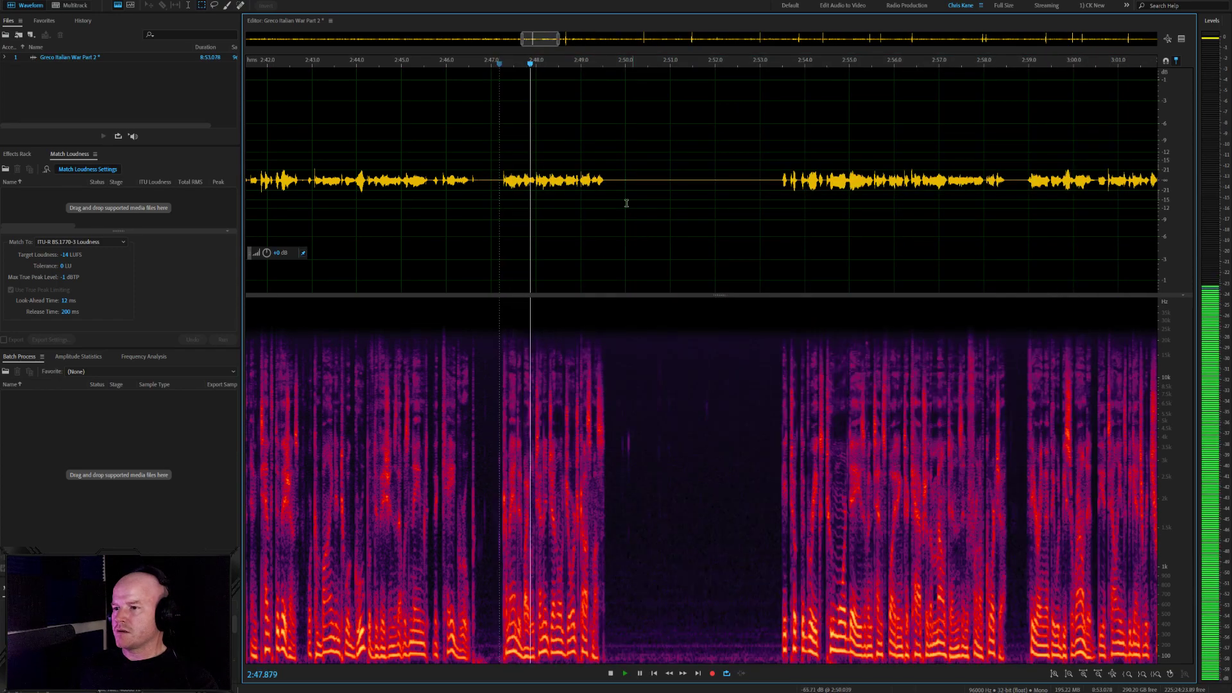
drag(629, 180, 614, 186)
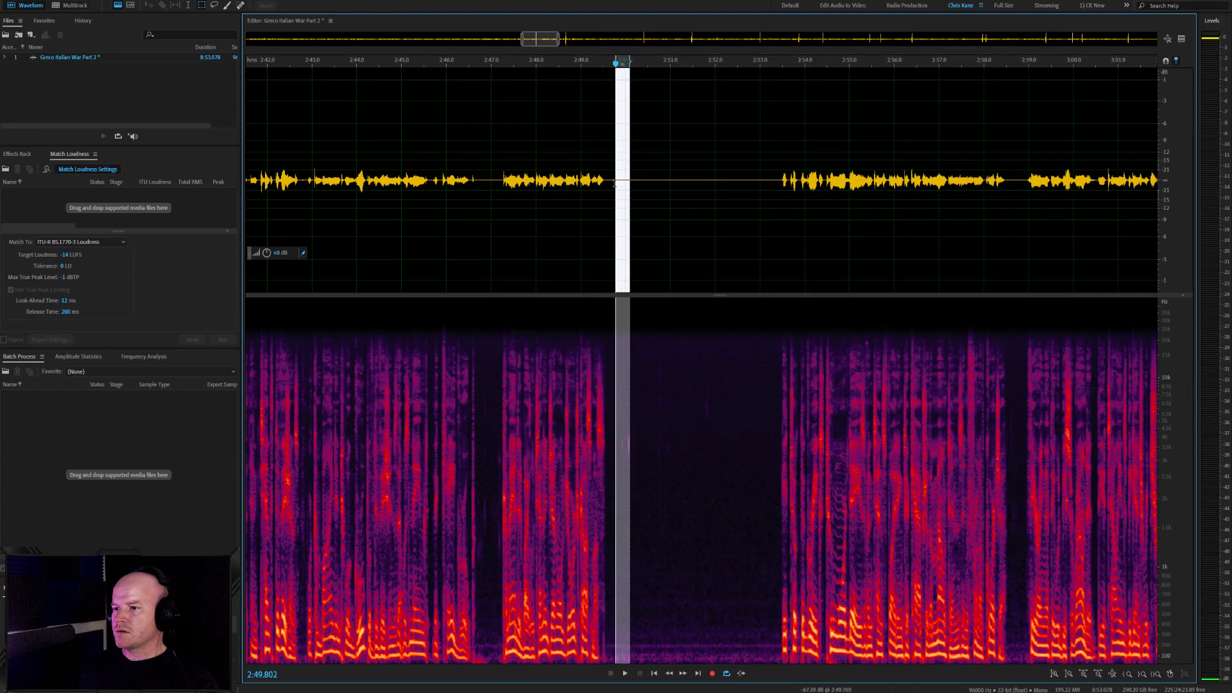
key(Delete)
key(space)
drag(688, 180, 617, 191)
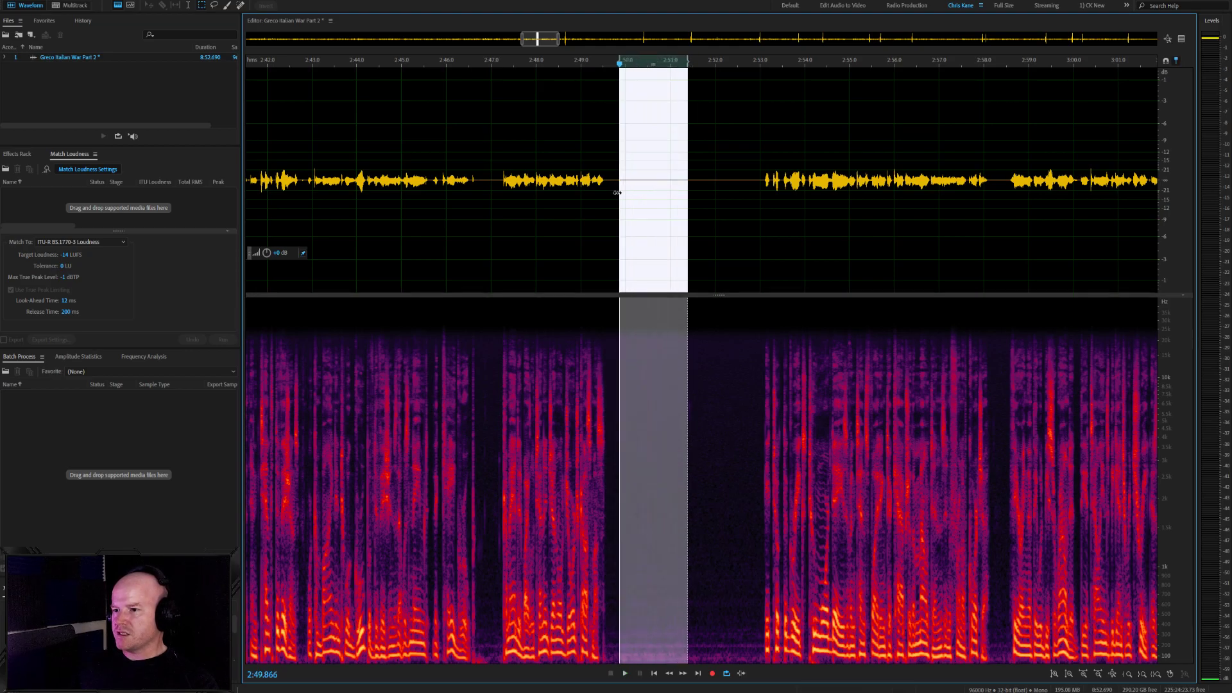
key(Delete)
Add a range marker over the sentence from about 2:47.0 to 2:49.8 and clear the selection
scroll(684, 198, up, 2)
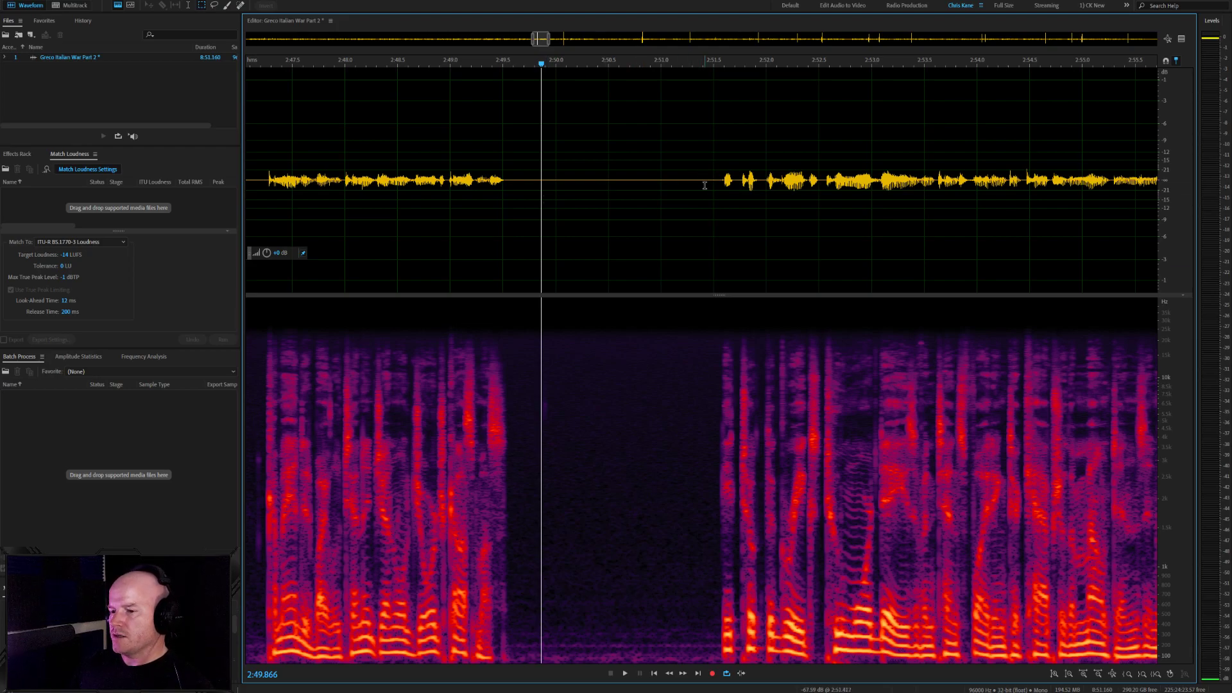
scroll(586, 245, down, 3)
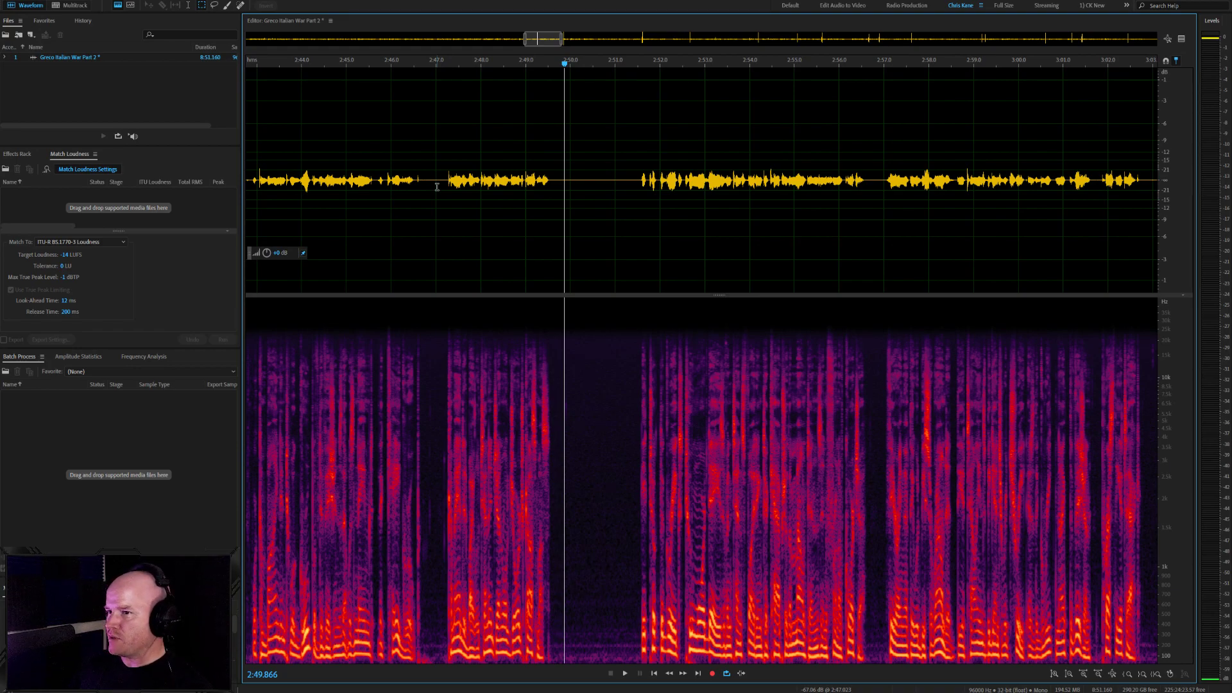
drag(437, 187, 561, 201)
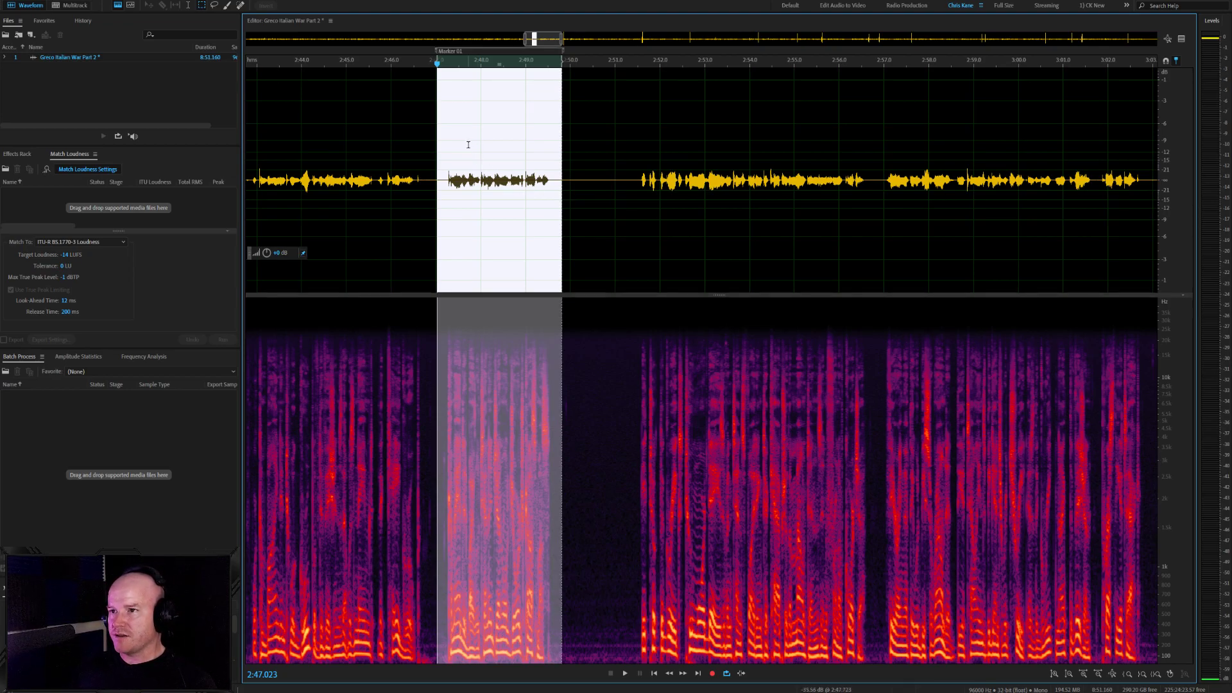
click(426, 151)
scroll(429, 121, up, 3)
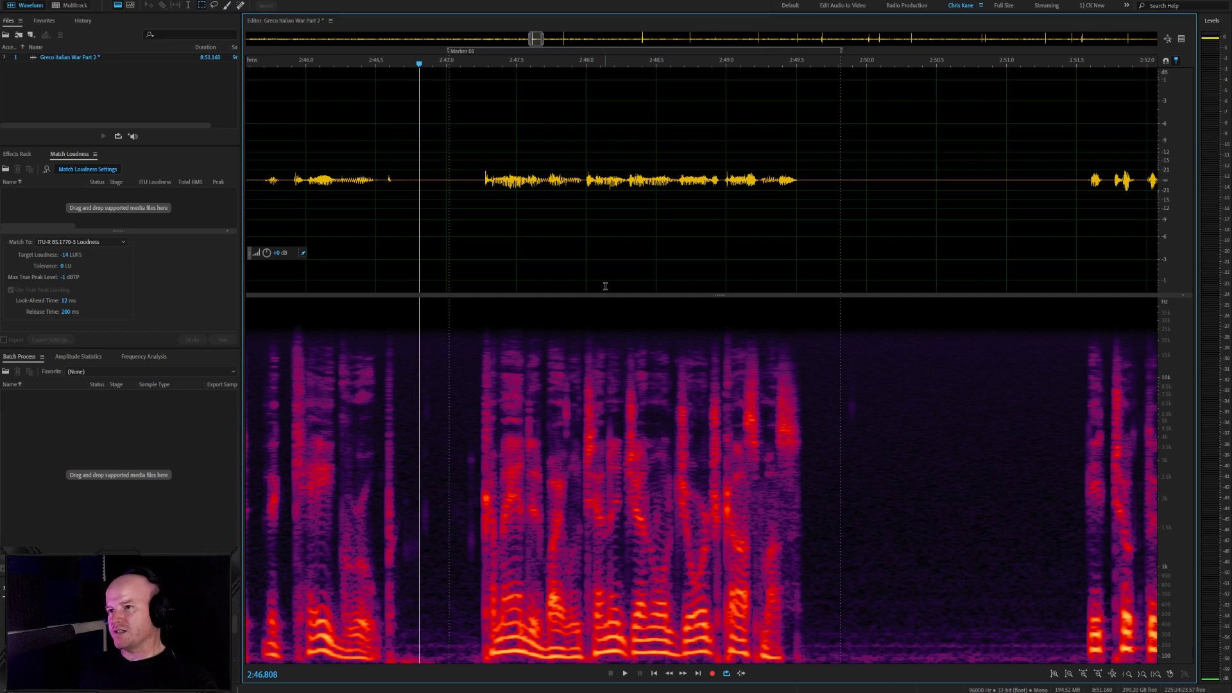
scroll(605, 281, down, 3)
Audition the takes around the click marks near 3:05 and delete the rejected one from about 3:03.0 to 3:05.3
scroll(677, 219, down, 2)
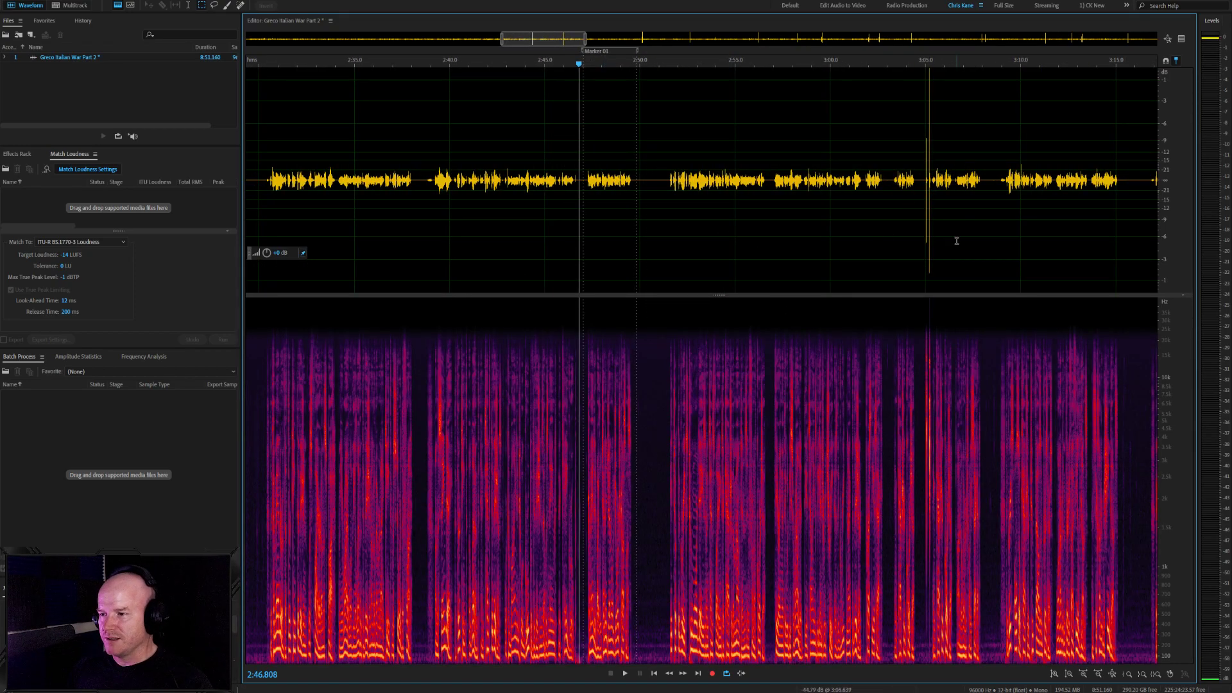
scroll(896, 225, up, 2)
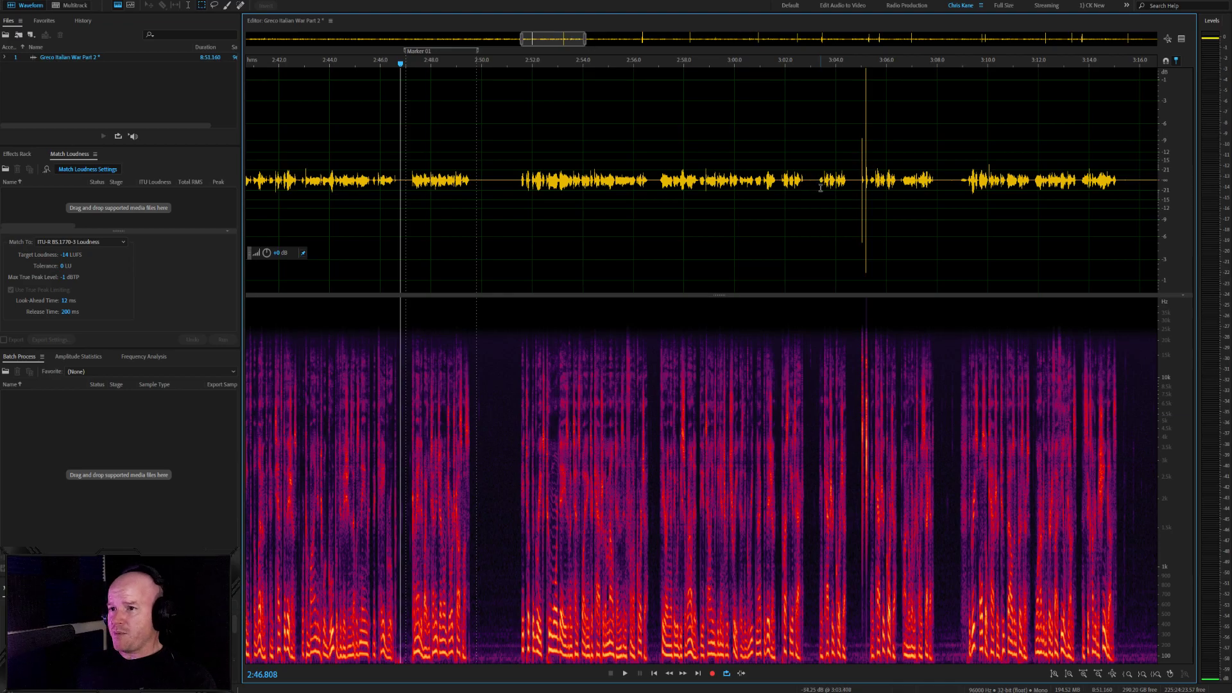
click(818, 193)
scroll(828, 195, up, 3)
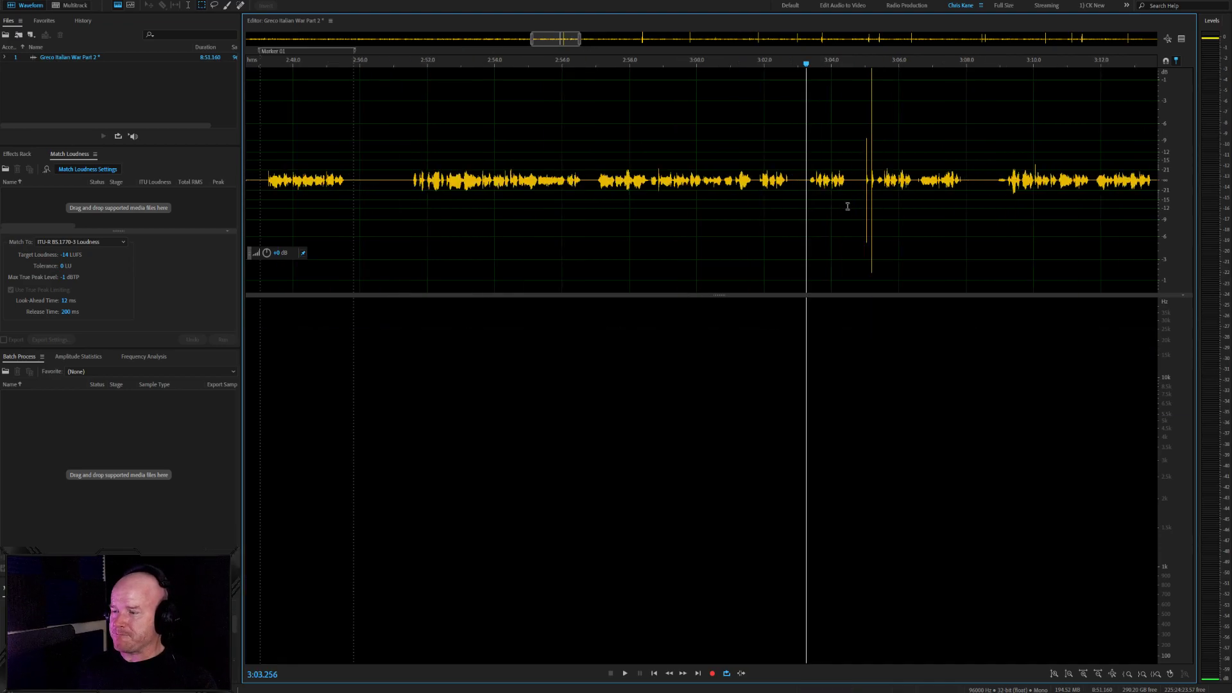
scroll(911, 197, up, 2)
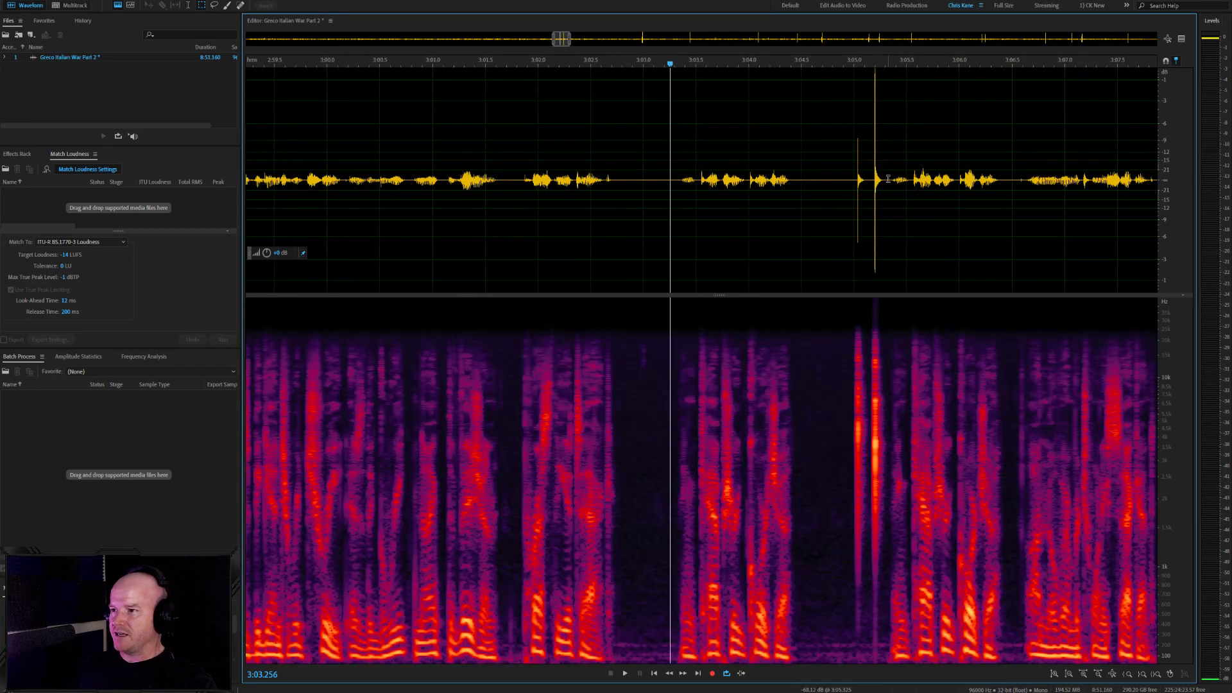
key(space)
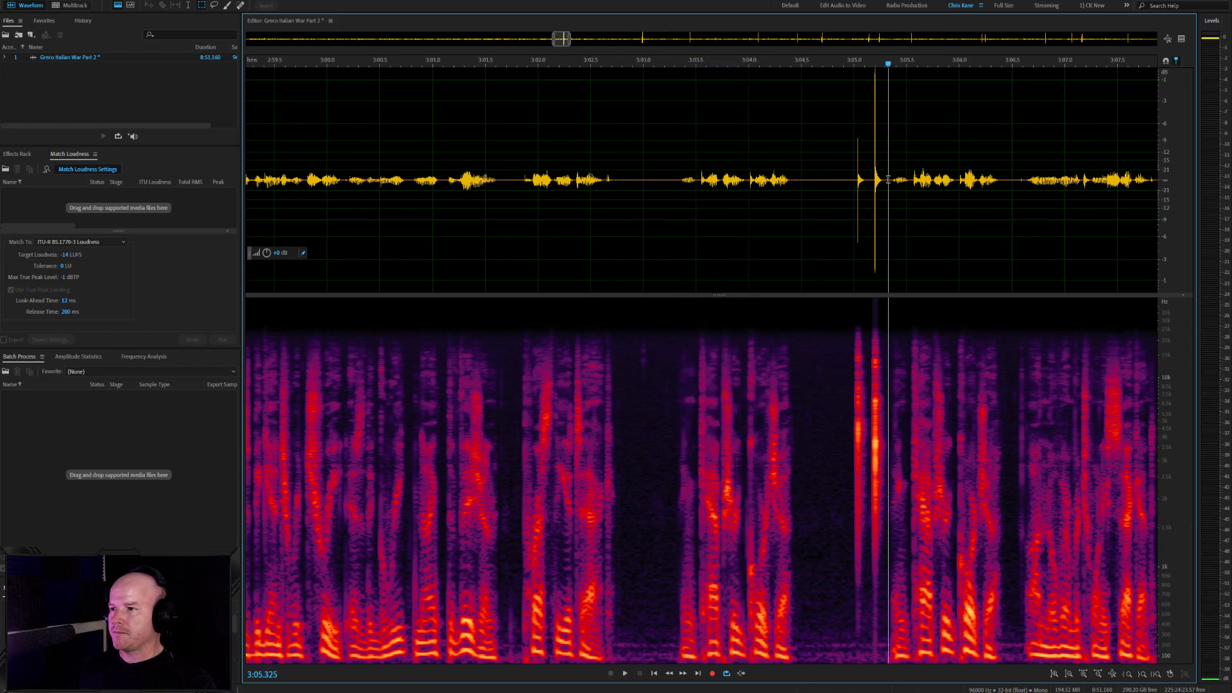
drag(888, 180, 644, 181)
key(Delete)
scroll(729, 207, down, 5)
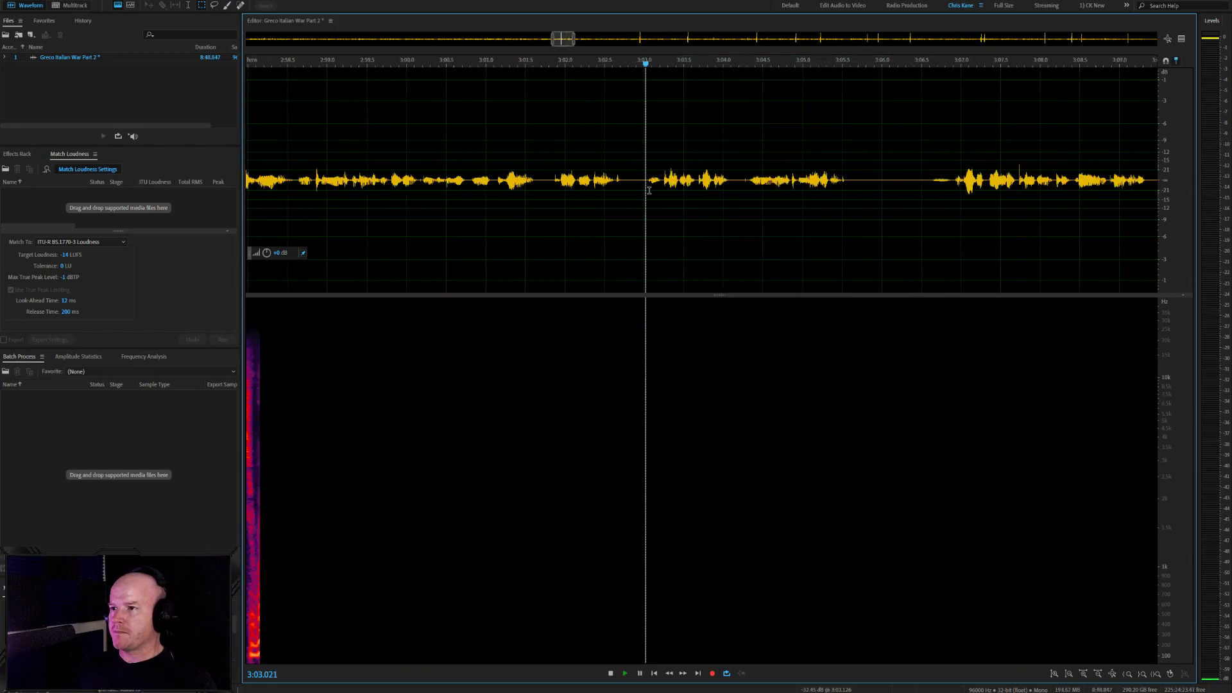
key(space)
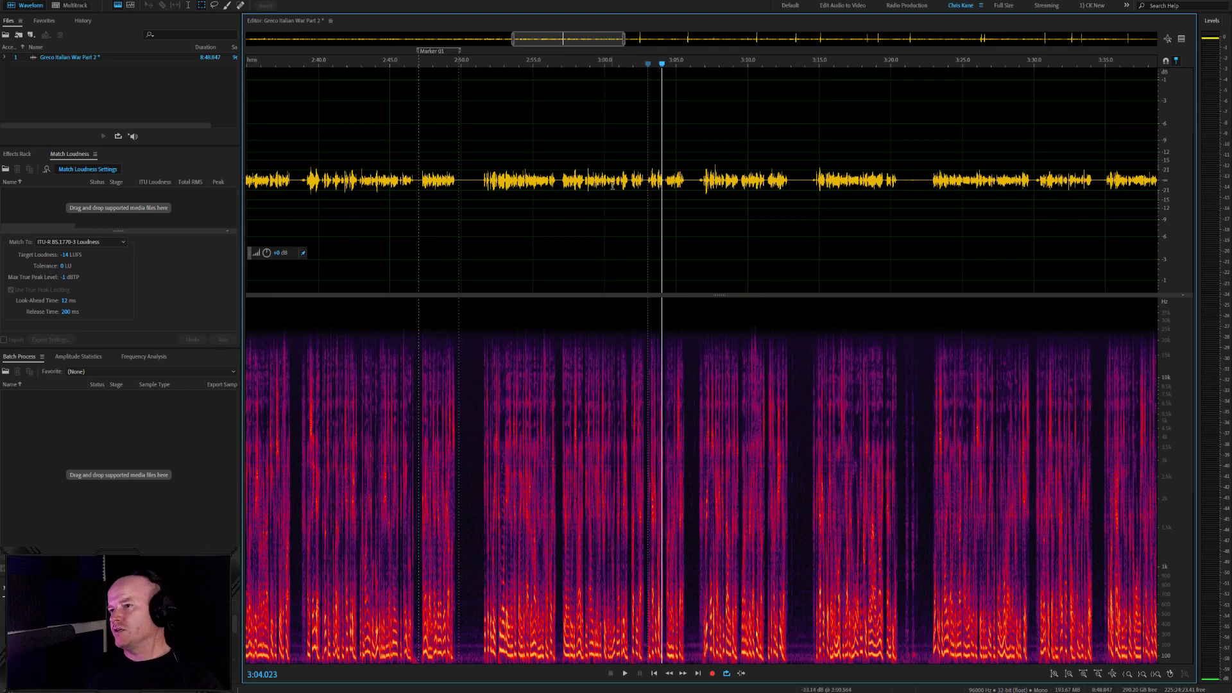
Try deleting the narration from about 2:51.7 to 3:01.2, and undo the deletion
click(479, 177)
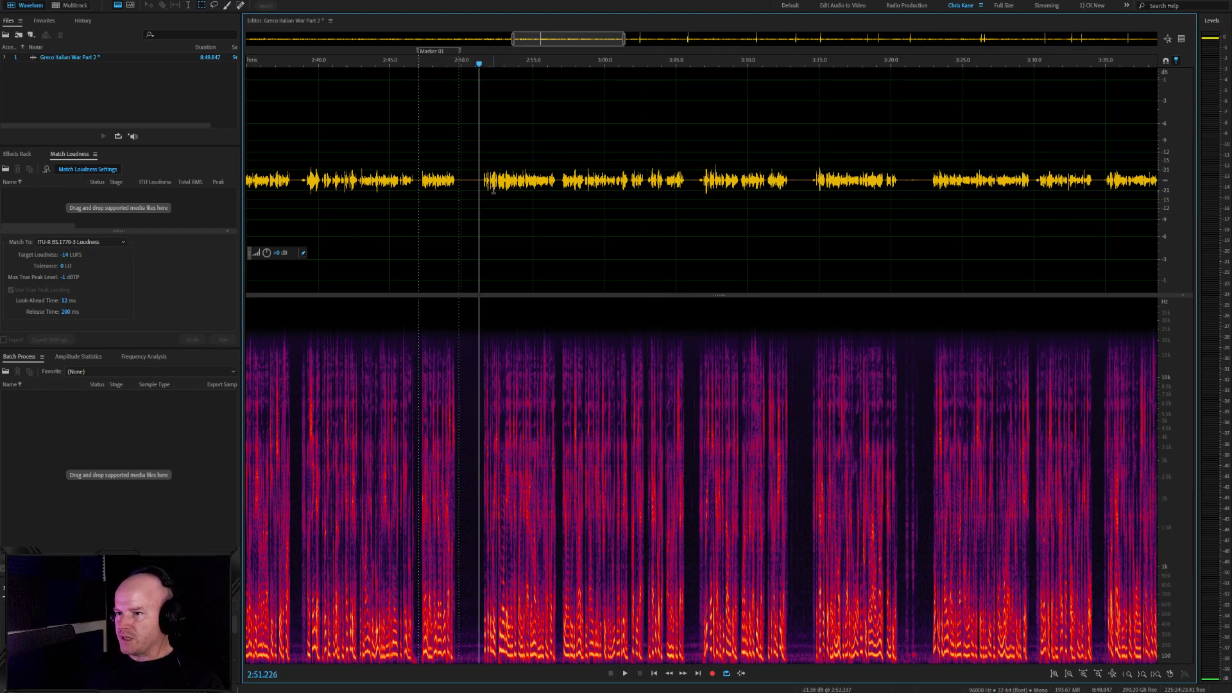
drag(622, 190, 487, 178)
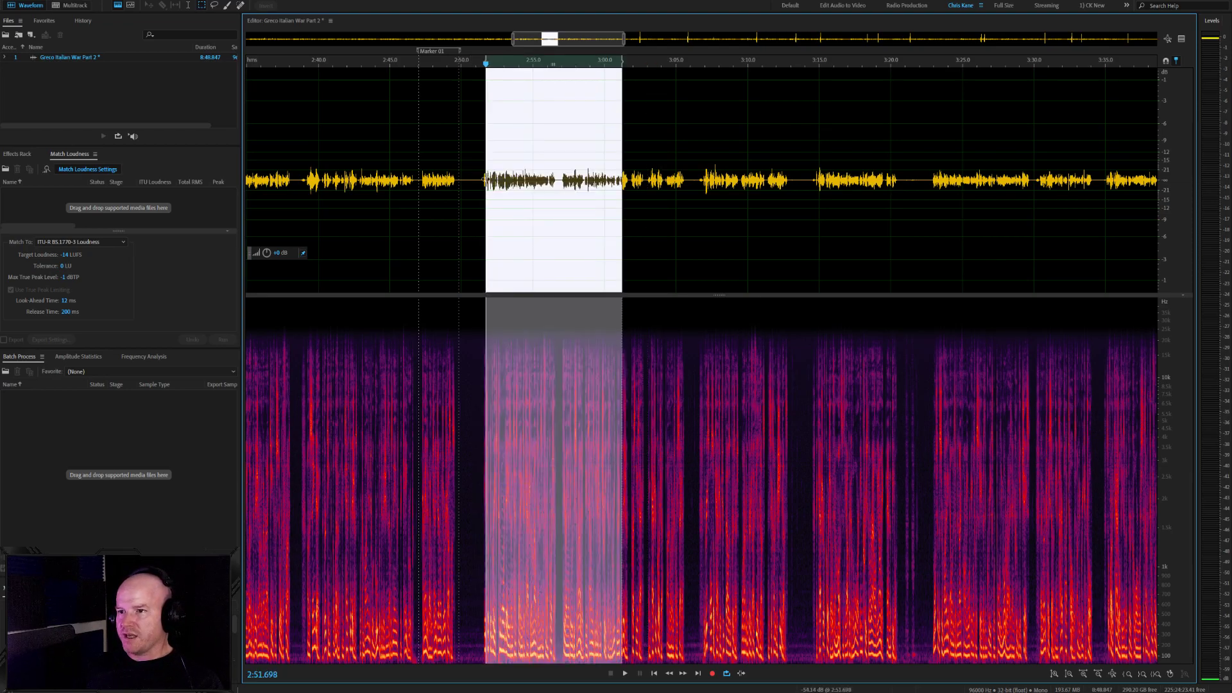
key(Delete)
key(ctrl+z)
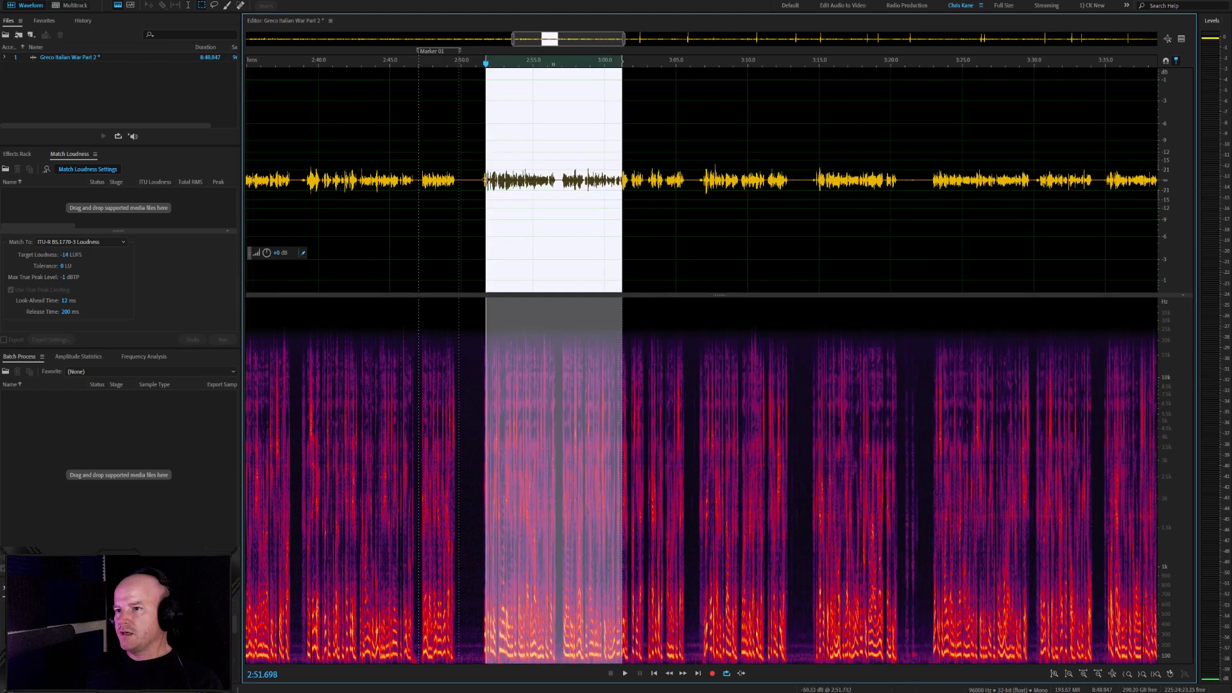
Play back the narration from about 2:51.6 to 2:57.6 to check the passage following the marked sentence
click(472, 176)
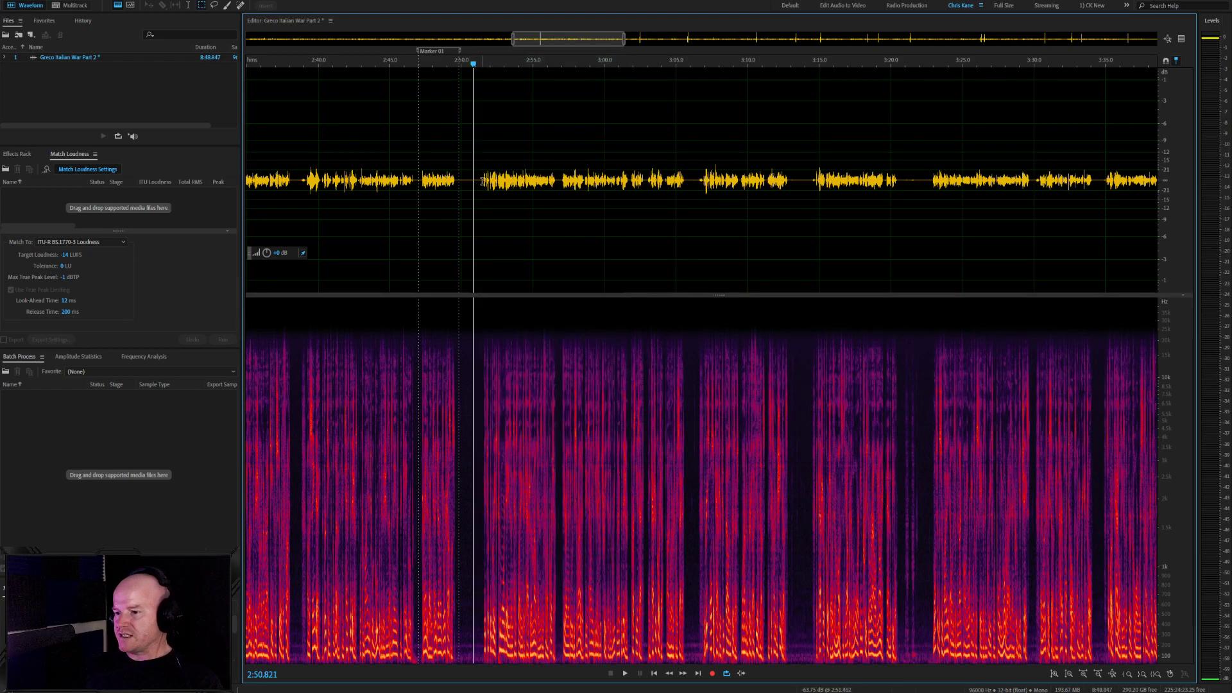
key(space)
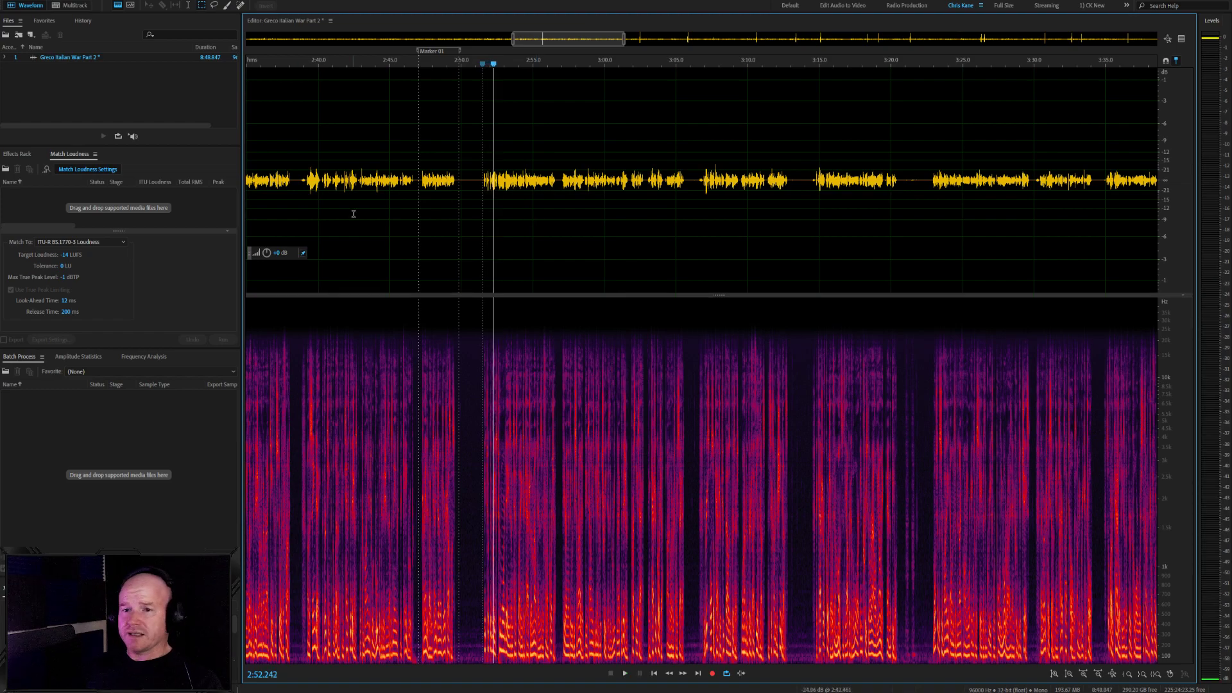
click(481, 178)
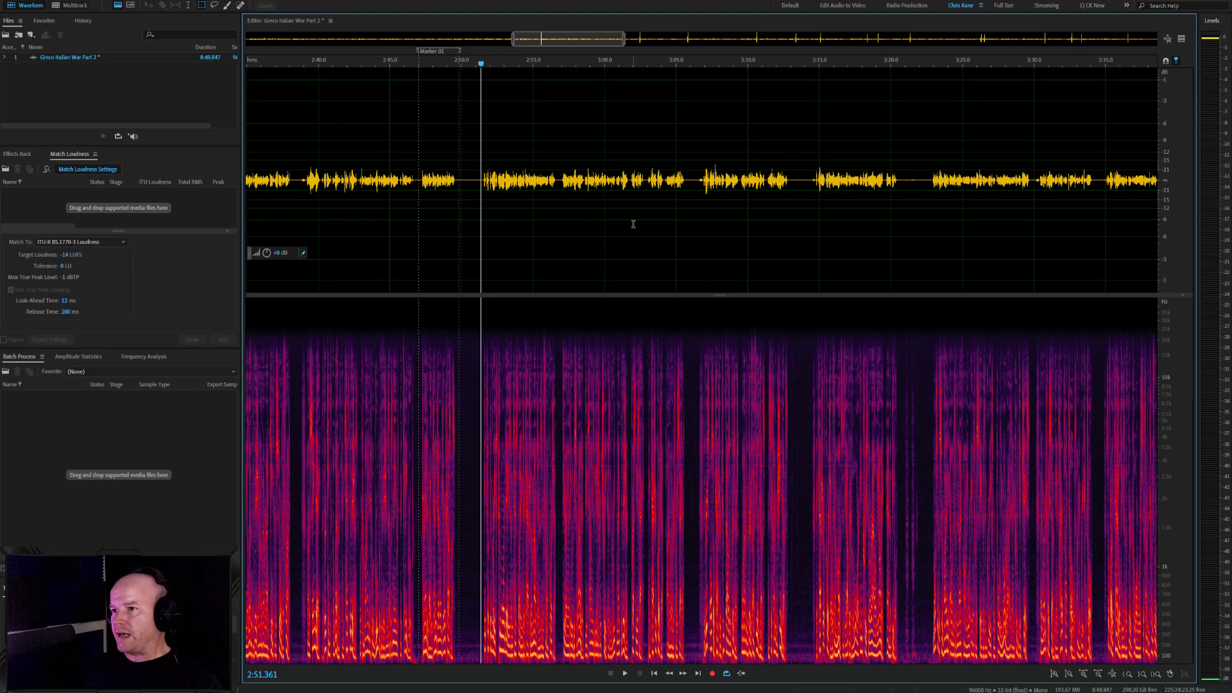
scroll(633, 224, left, 2)
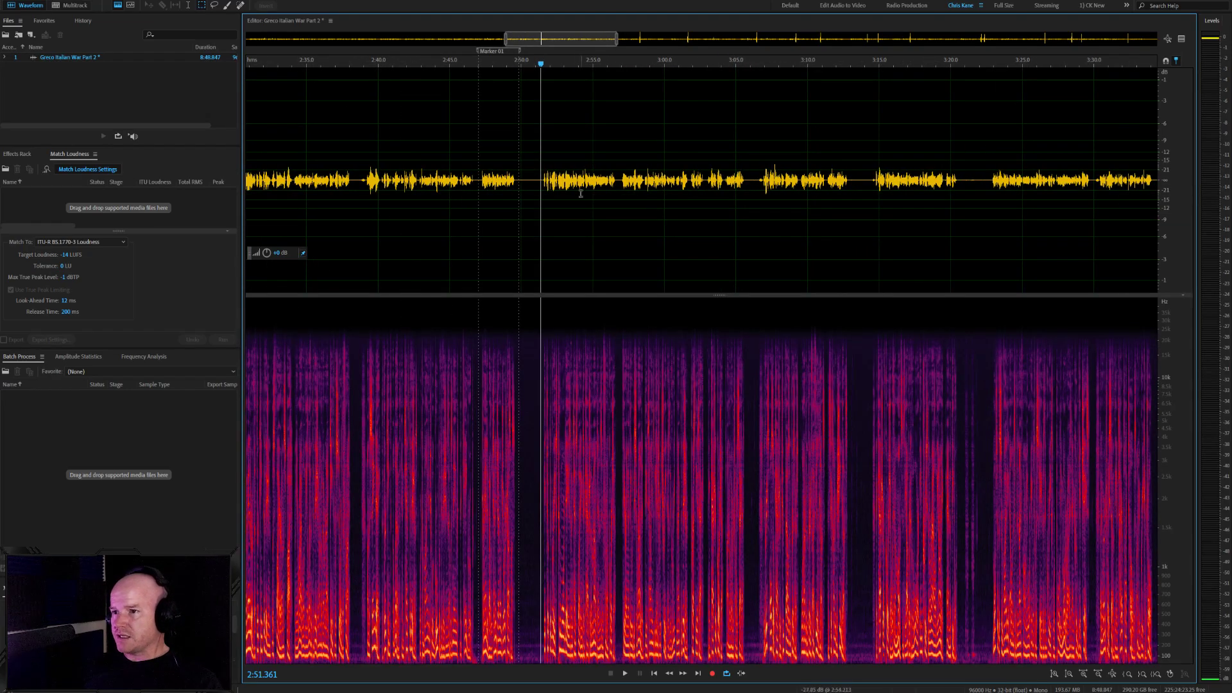
click(544, 180)
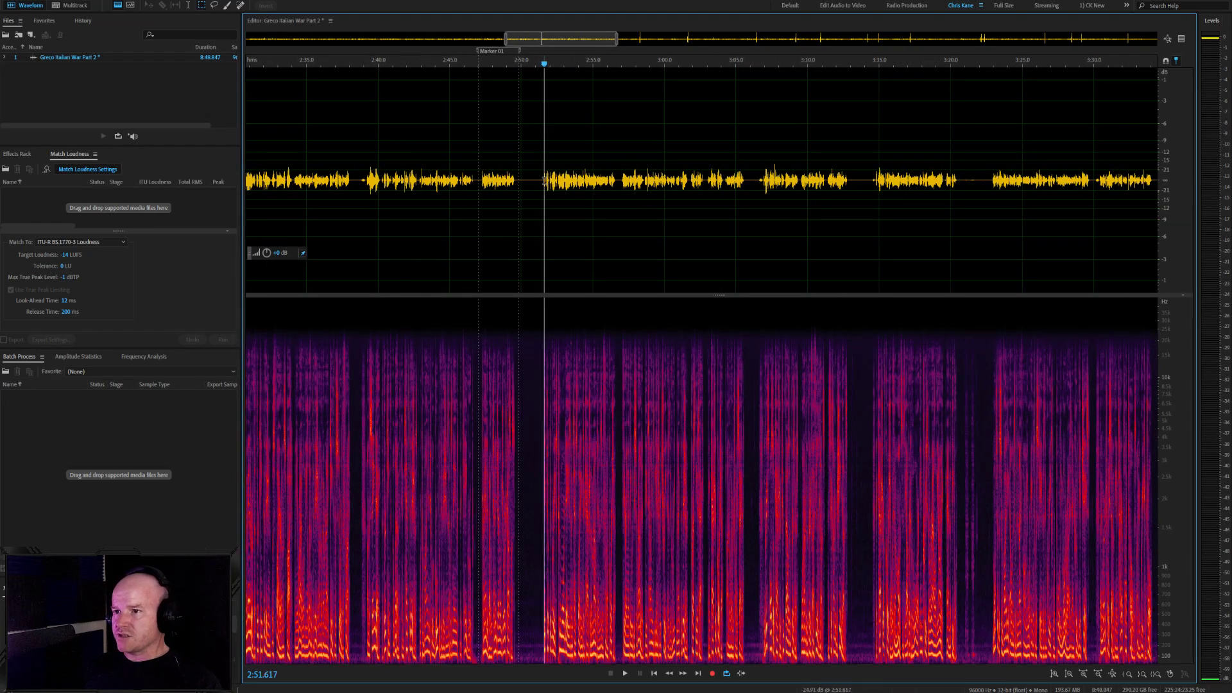
key(space)
scroll(594, 201, up, 3)
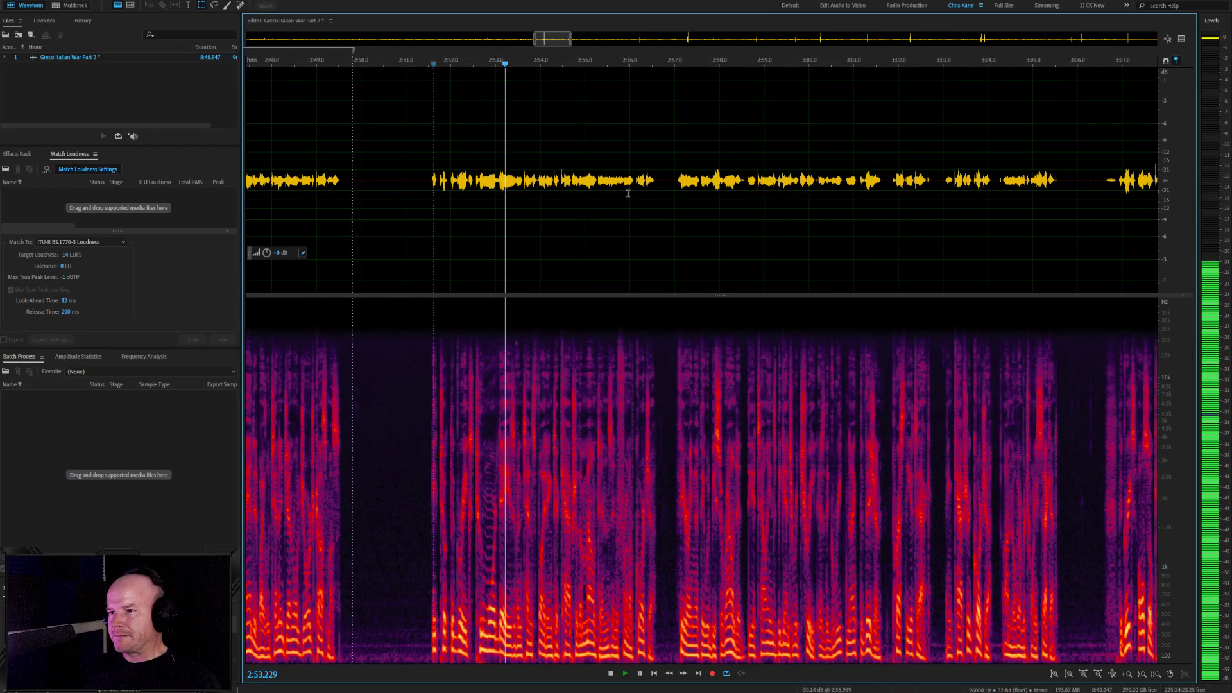
scroll(619, 191, down, 2)
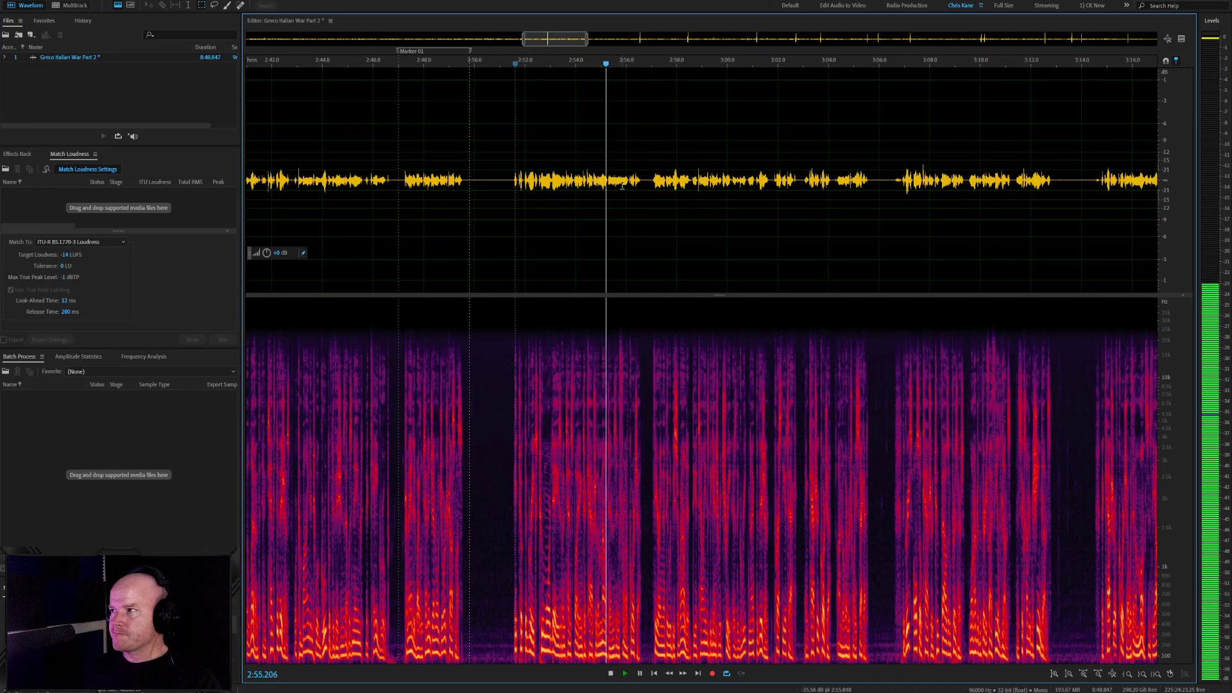
scroll(613, 198, down, 4)
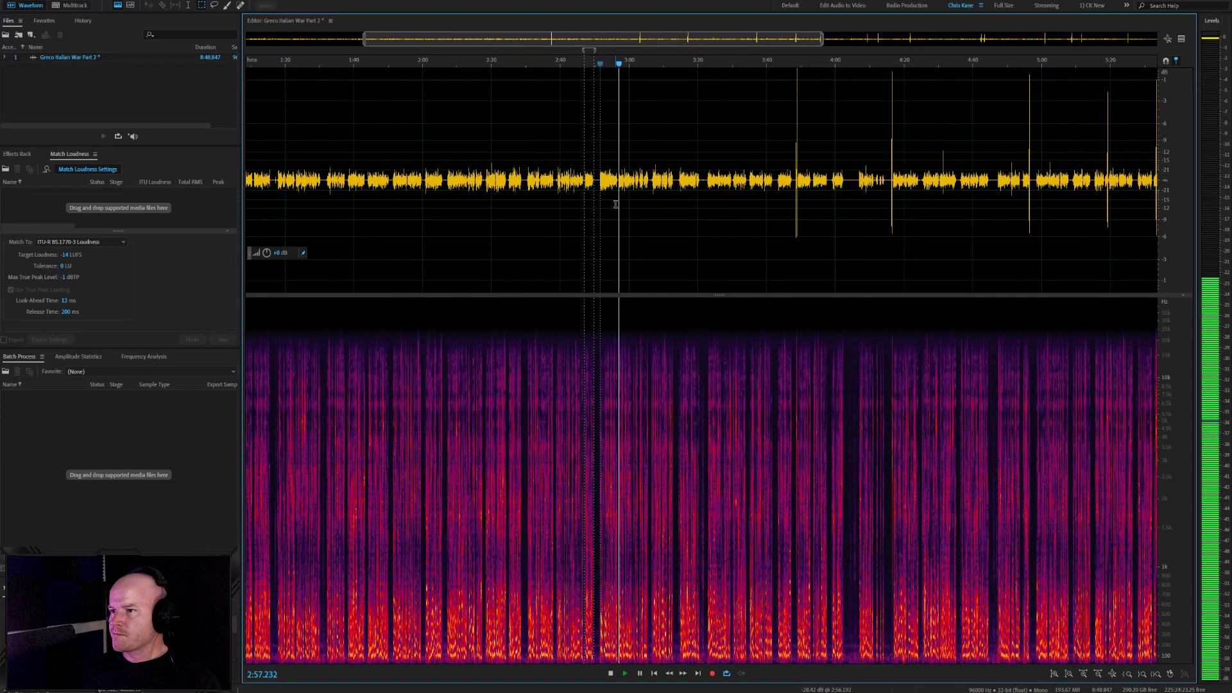
key(space)
Locate the click marks near 3:49 and delete the rejected take with them, from about 3:42.8 to 3:49.1
scroll(808, 214, up, 4)
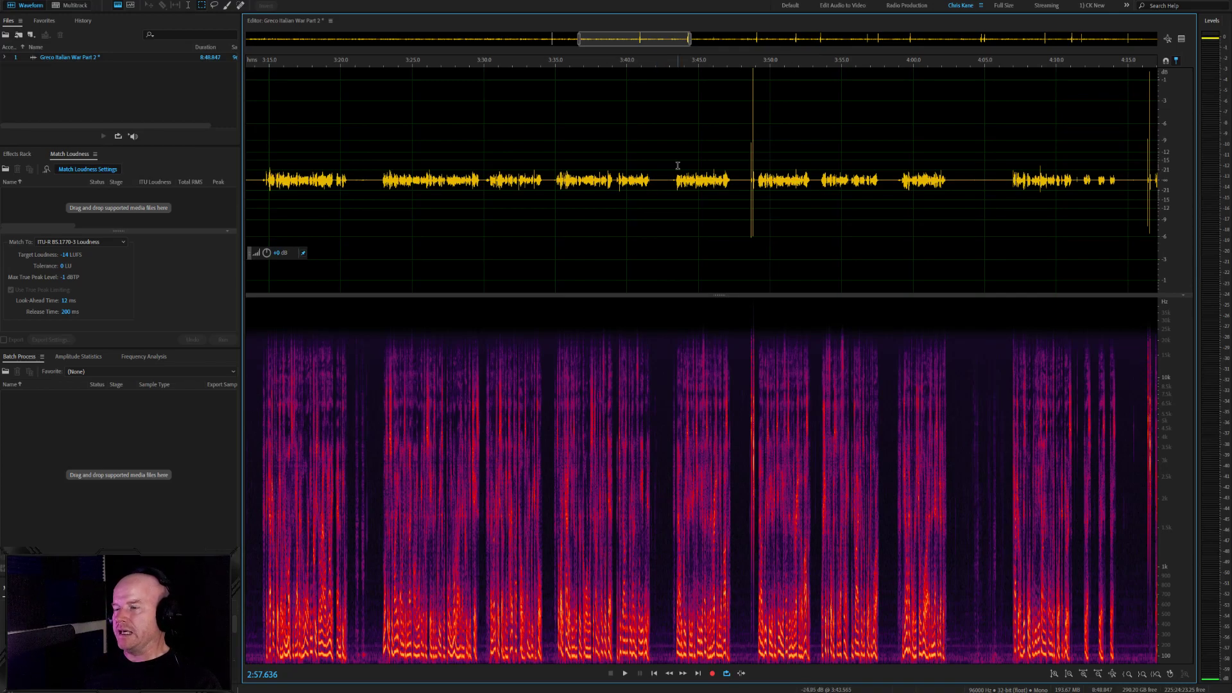
scroll(658, 219, up, 2)
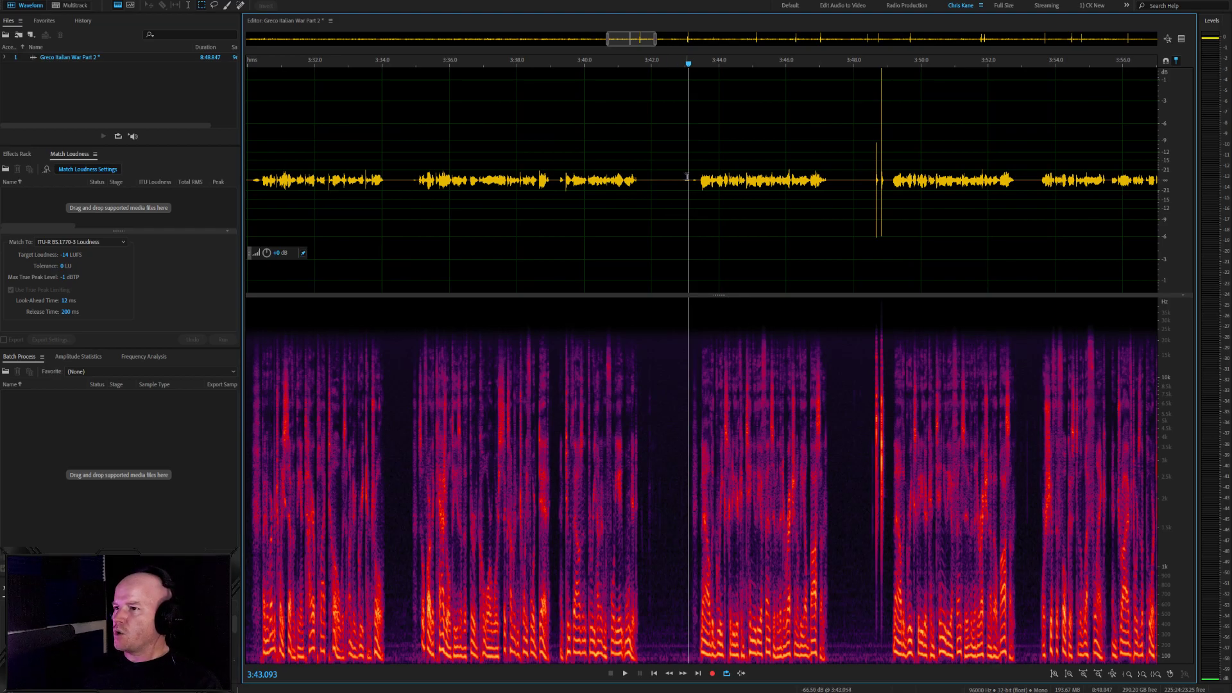
scroll(697, 186, up, 2)
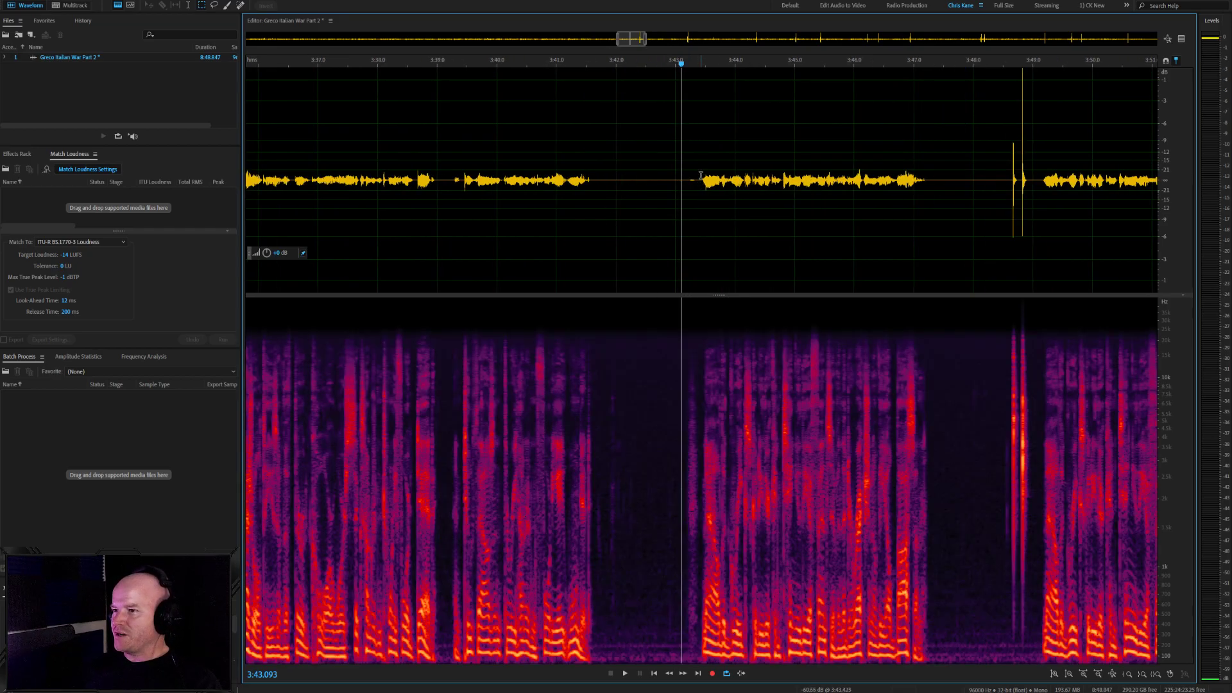
scroll(699, 186, down, 4)
scroll(720, 206, up, 4)
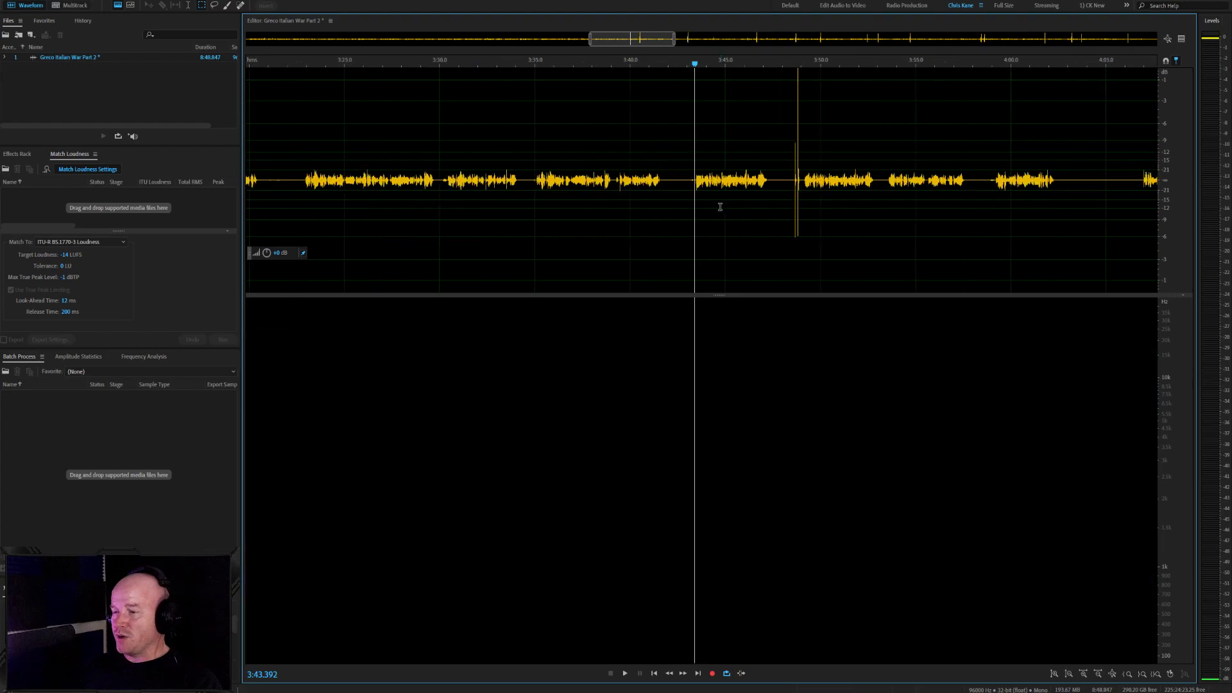
key(space)
click(866, 182)
key(space)
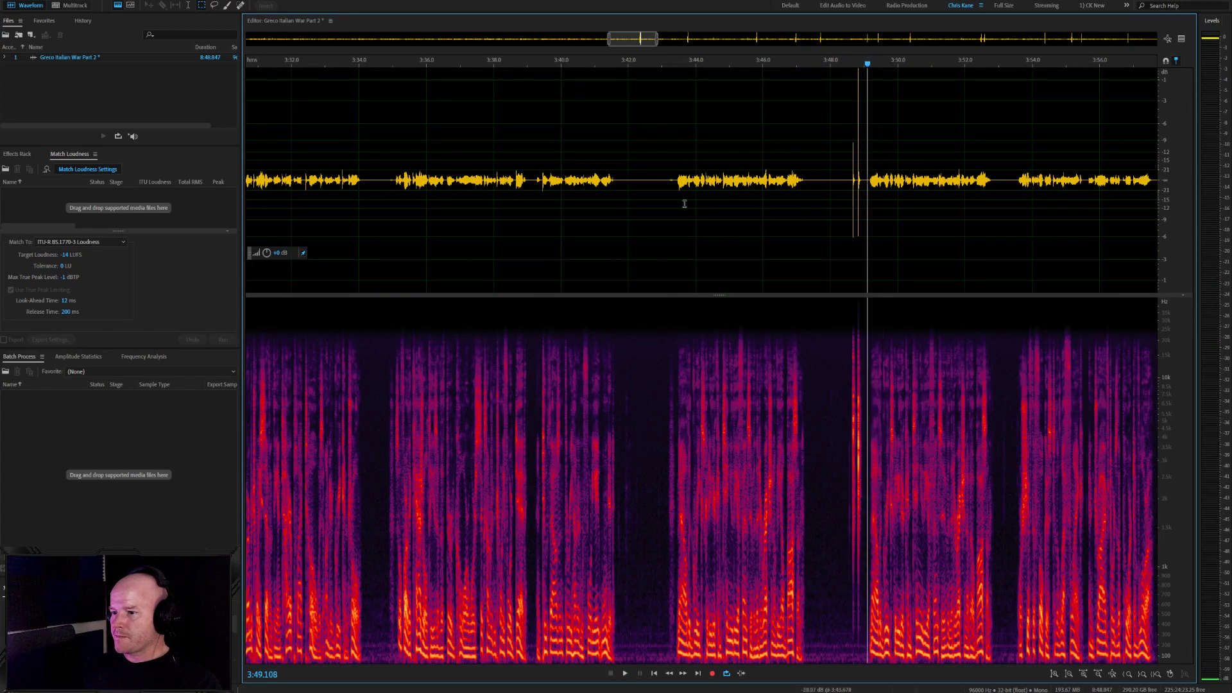
shift+click(655, 209)
key(Delete)
key(space)
Audition the takes around the click marks near 4:10 and delete the rejected attempts from about 4:00.4 to 4:10.4
scroll(655, 210, down, 4)
scroll(924, 239, up, 3)
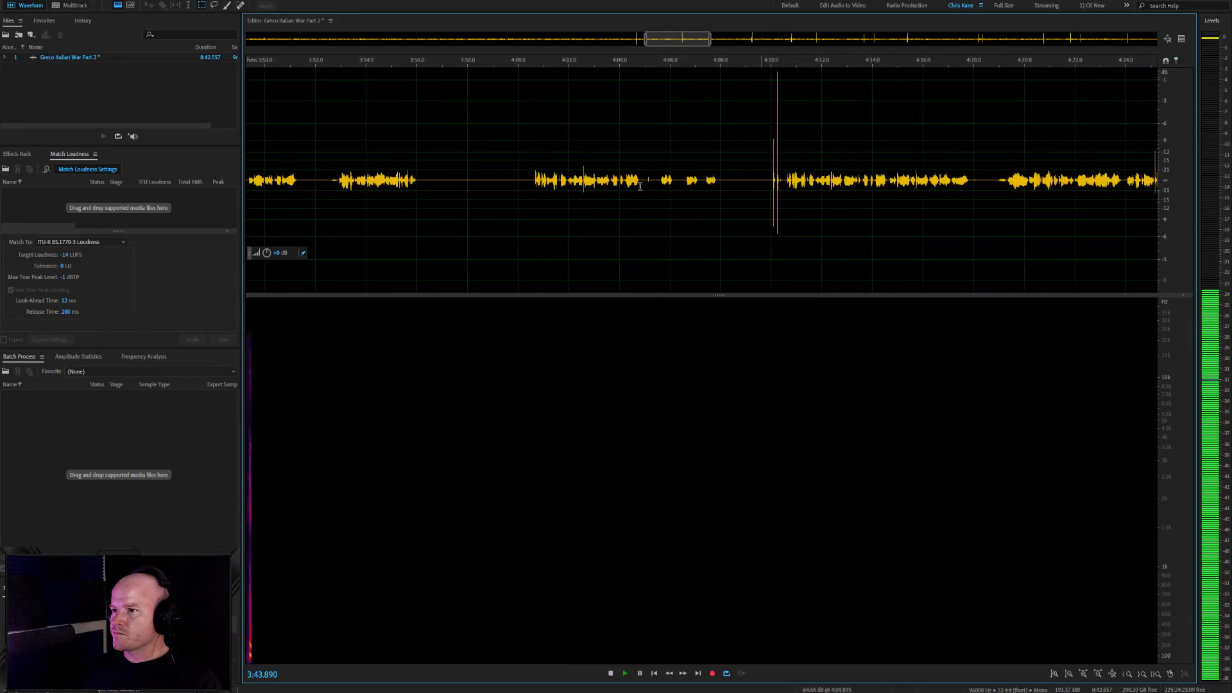
click(539, 192)
scroll(622, 198, up, 2)
click(712, 186)
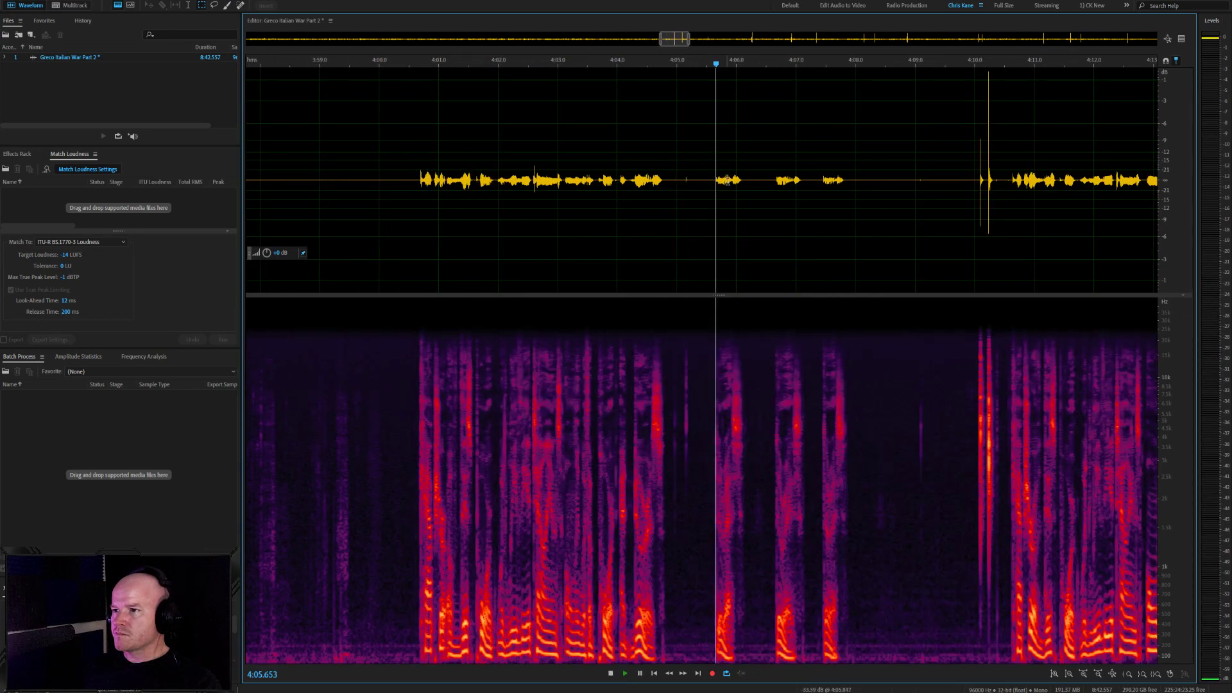
click(983, 184)
key(space)
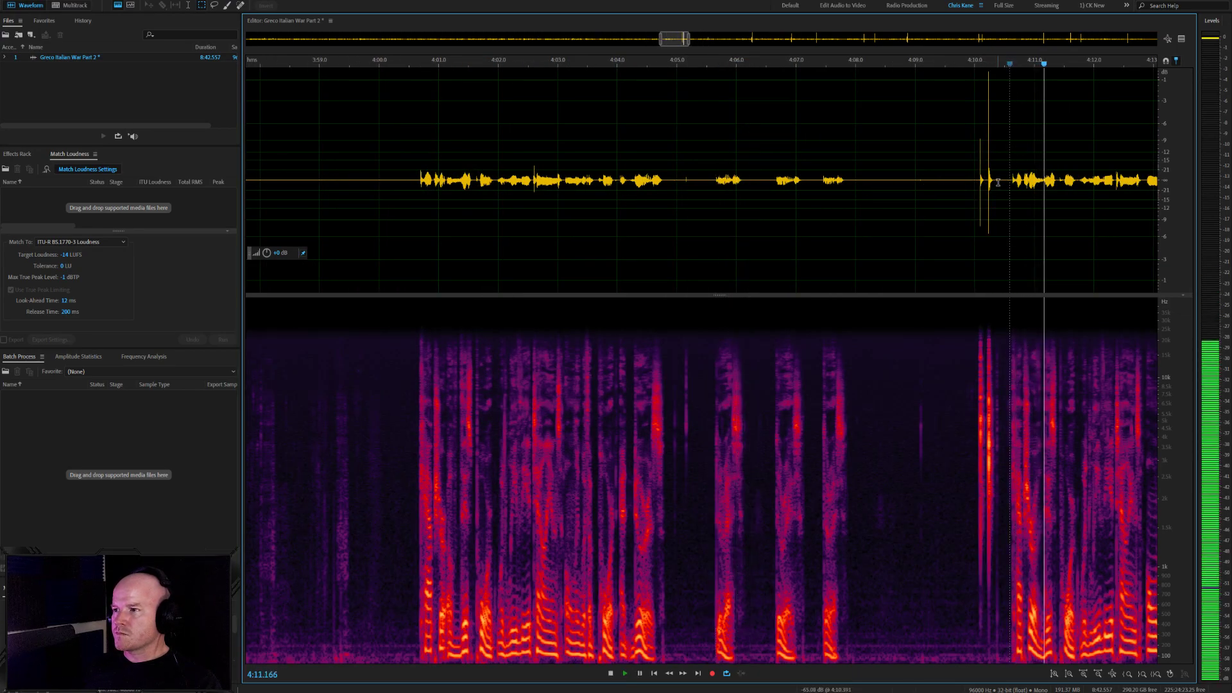
drag(1001, 183, 422, 199)
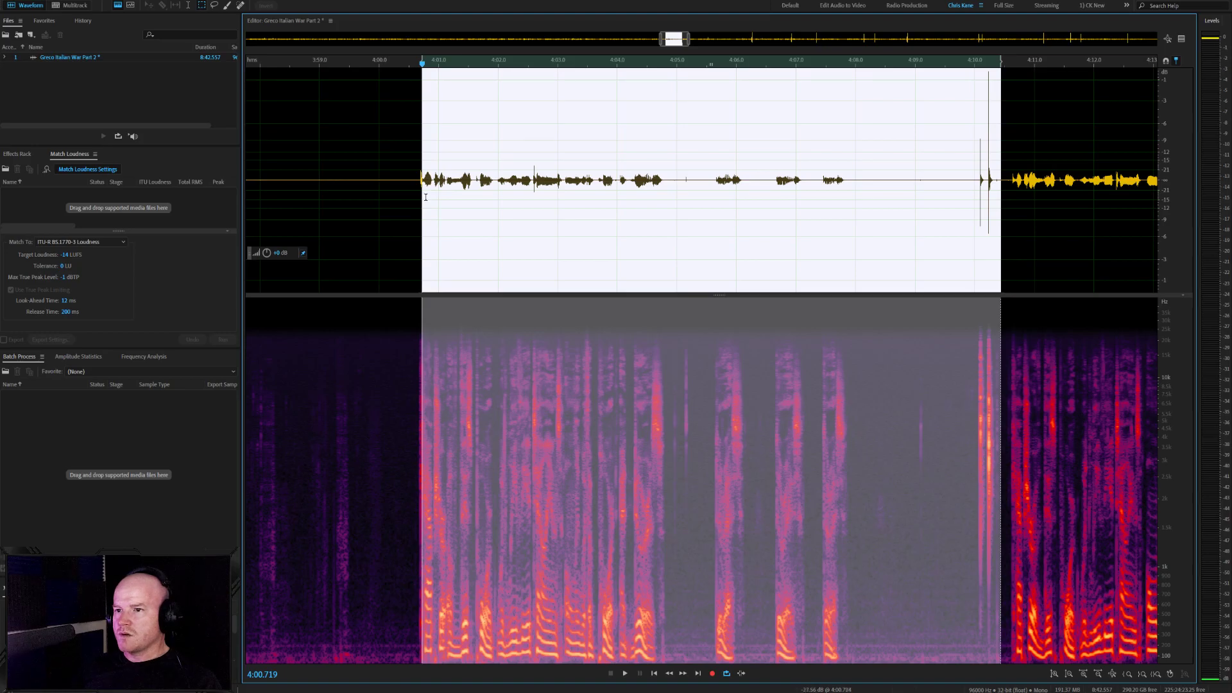
key(Delete)
scroll(440, 200, down, 2)
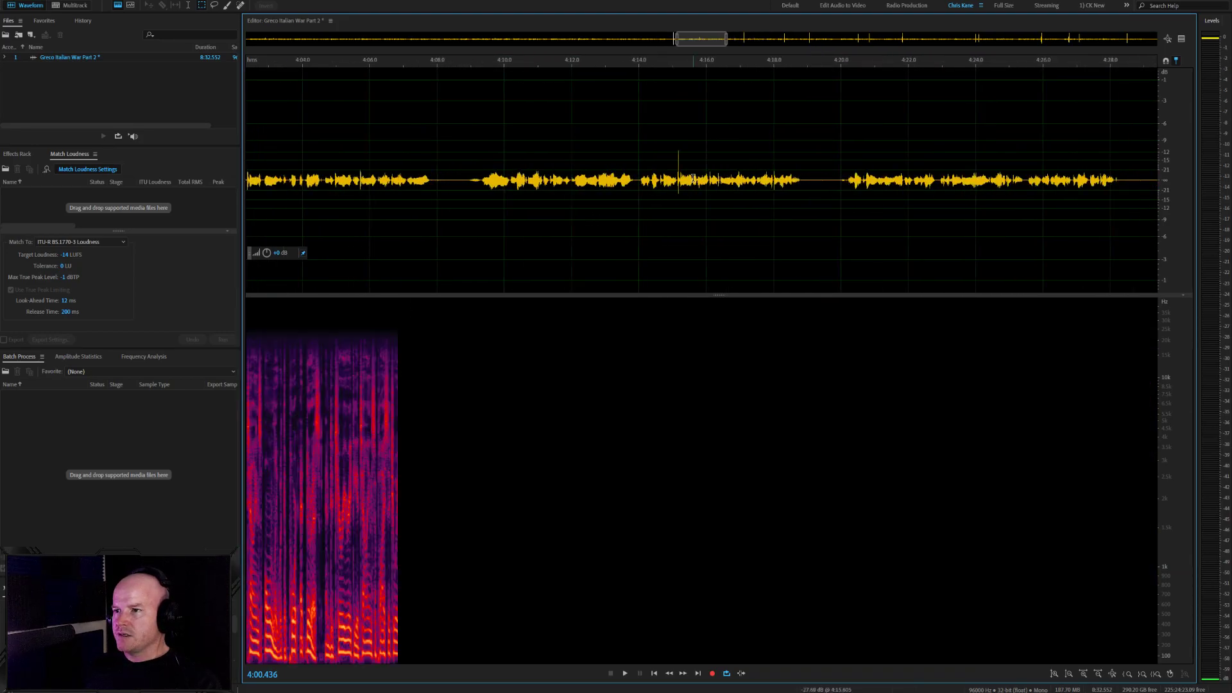
Auto-heal the short click spike near 4:15.2 and play the audio around the repair
click(653, 180)
scroll(642, 182, up, 8)
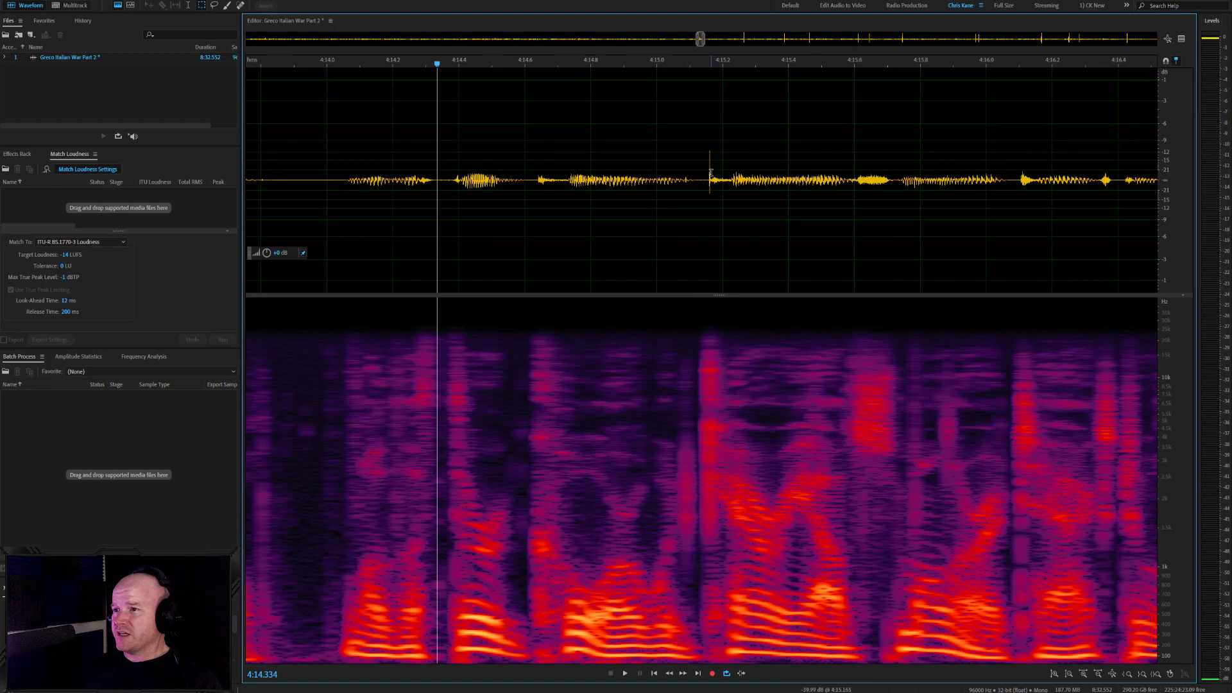
drag(712, 177, 705, 178)
key(ctrl+u)
click(630, 182)
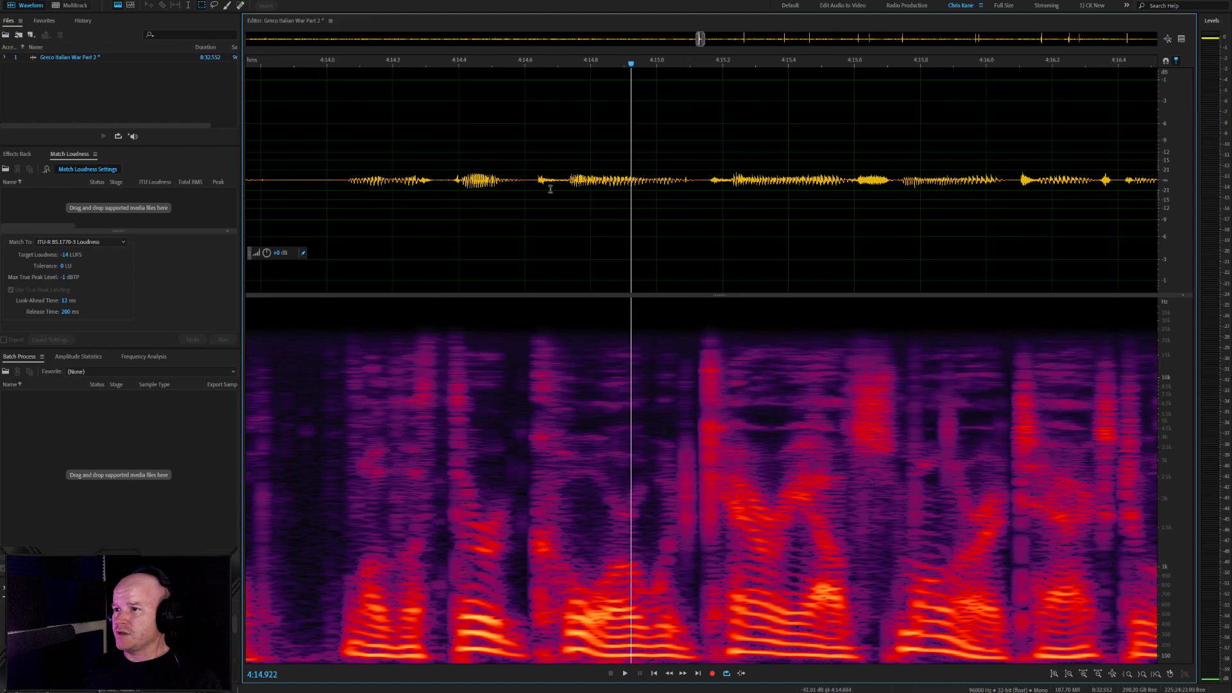
key(space)
Try deleting the phrase and click marks from about 4:37.9 to 4:41.9, and undo the deletion
scroll(452, 199, down, 6)
scroll(504, 213, down, 3)
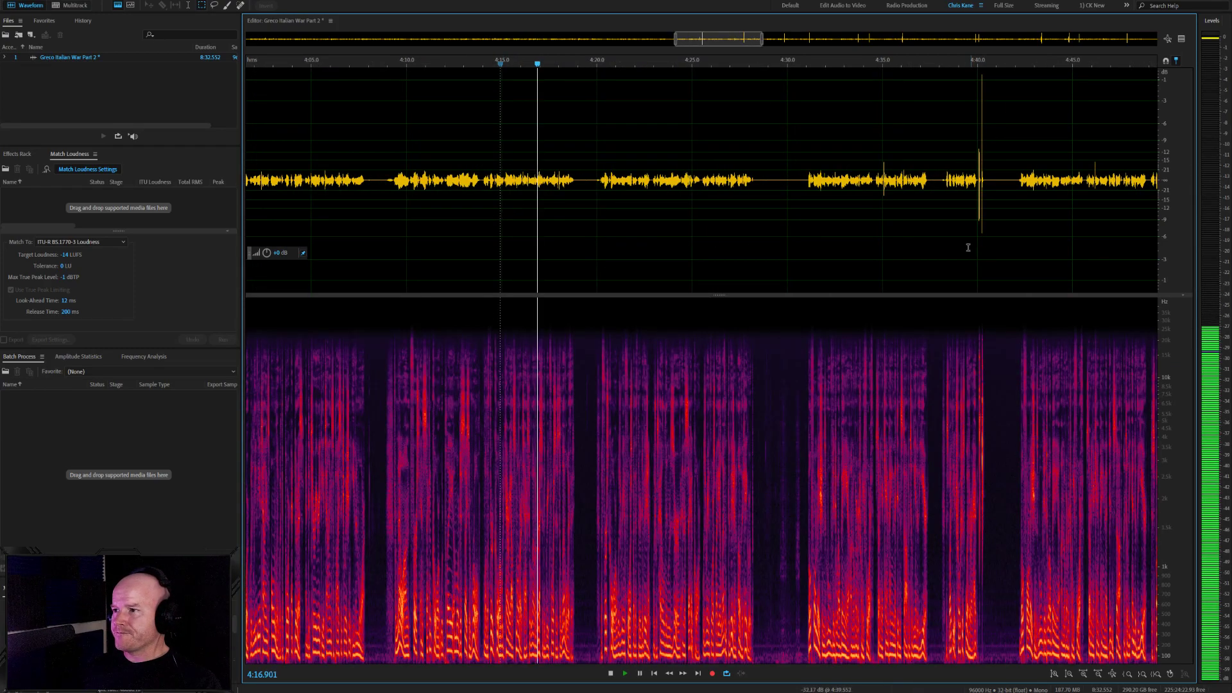
scroll(965, 246, up, 3)
click(921, 226)
scroll(868, 206, down, 3)
scroll(1000, 260, up, 3)
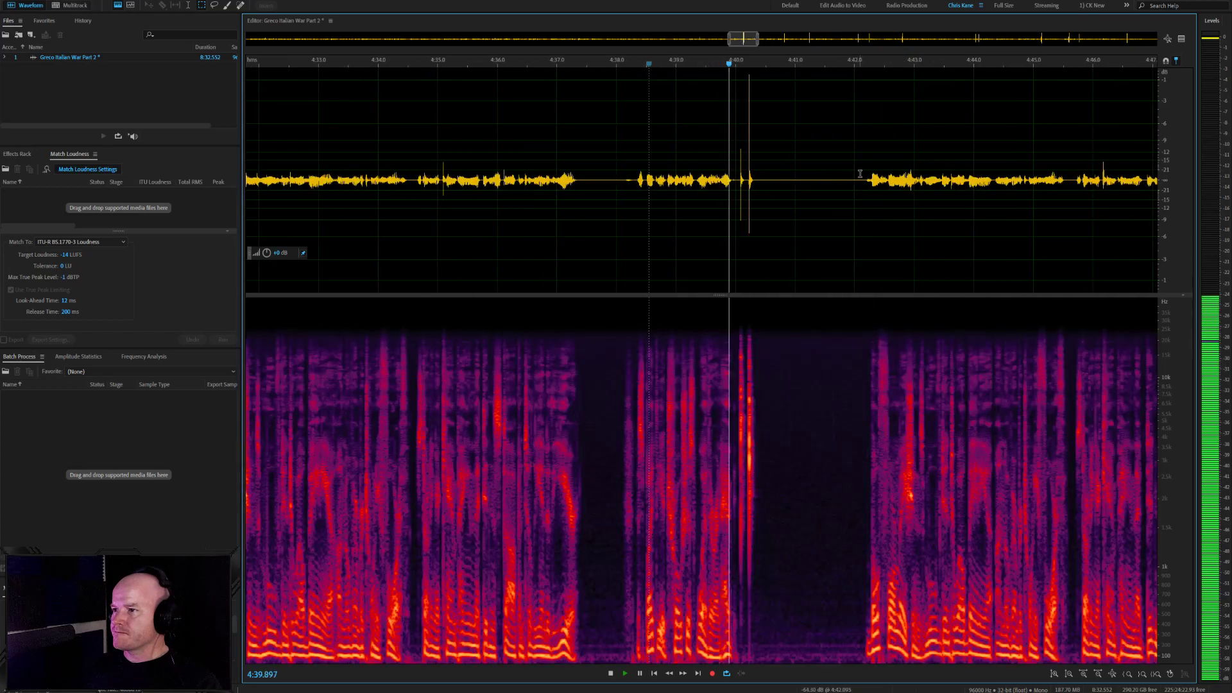
key(space)
drag(849, 176, 620, 197)
key(Delete)
scroll(621, 211, down, 3)
key(space)
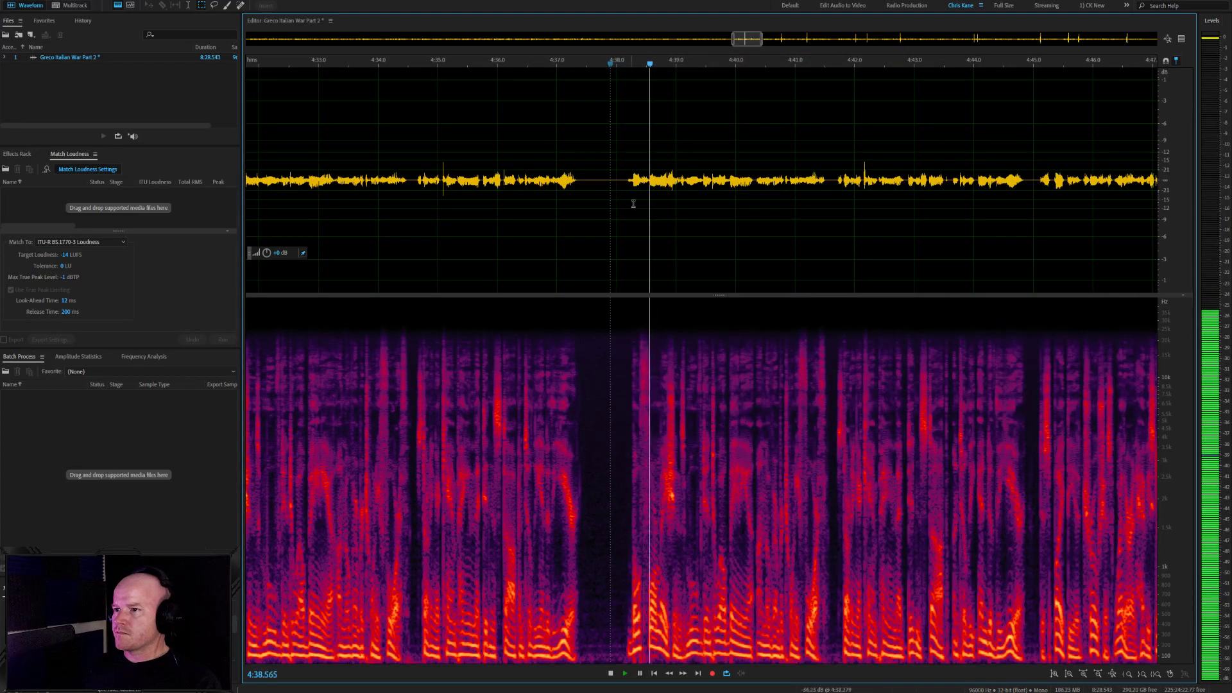
key(ctrl+z)
Delete the rejected take and its click marks from about 4:30.4 to 4:42.1, and inspect the small spike near 4:34.5 during playback
click(588, 205)
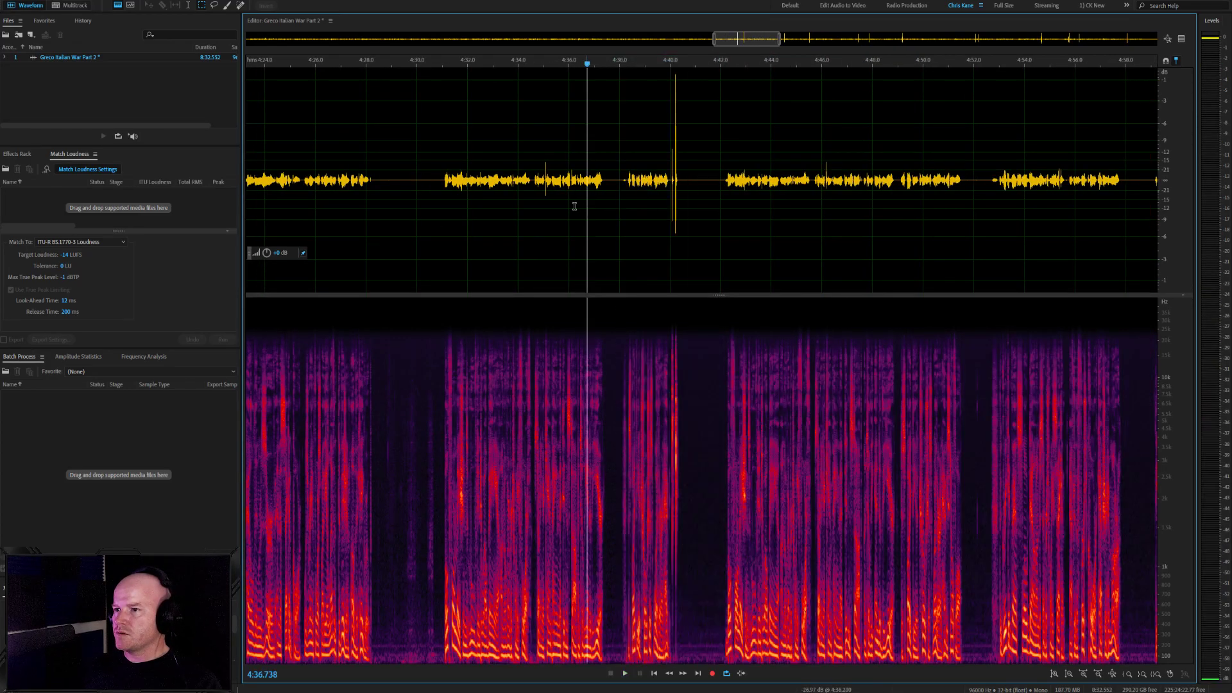
click(536, 187)
key(space)
click(442, 187)
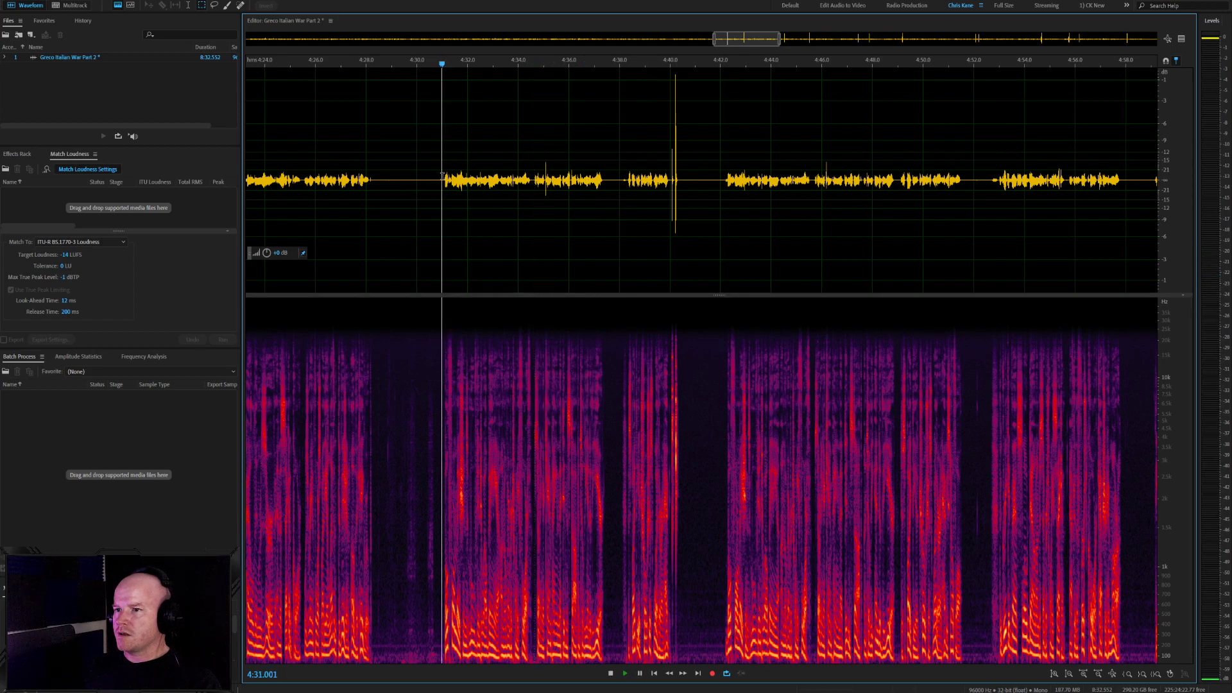
drag(720, 186, 426, 186)
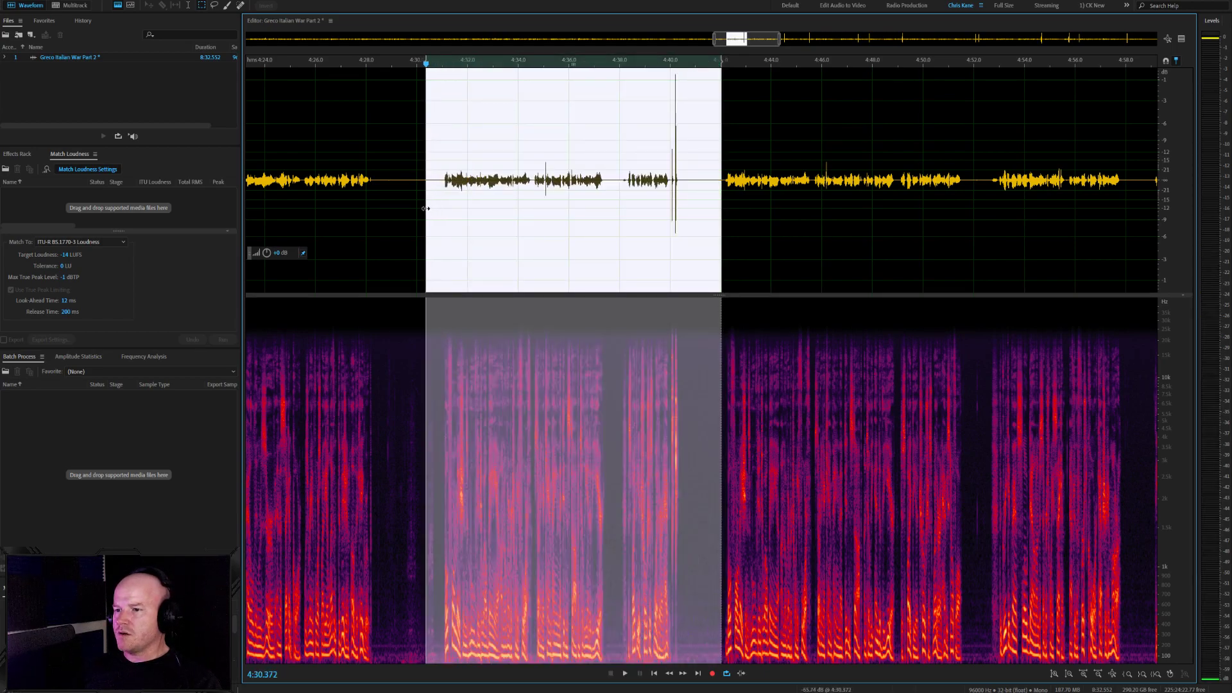
key(Delete)
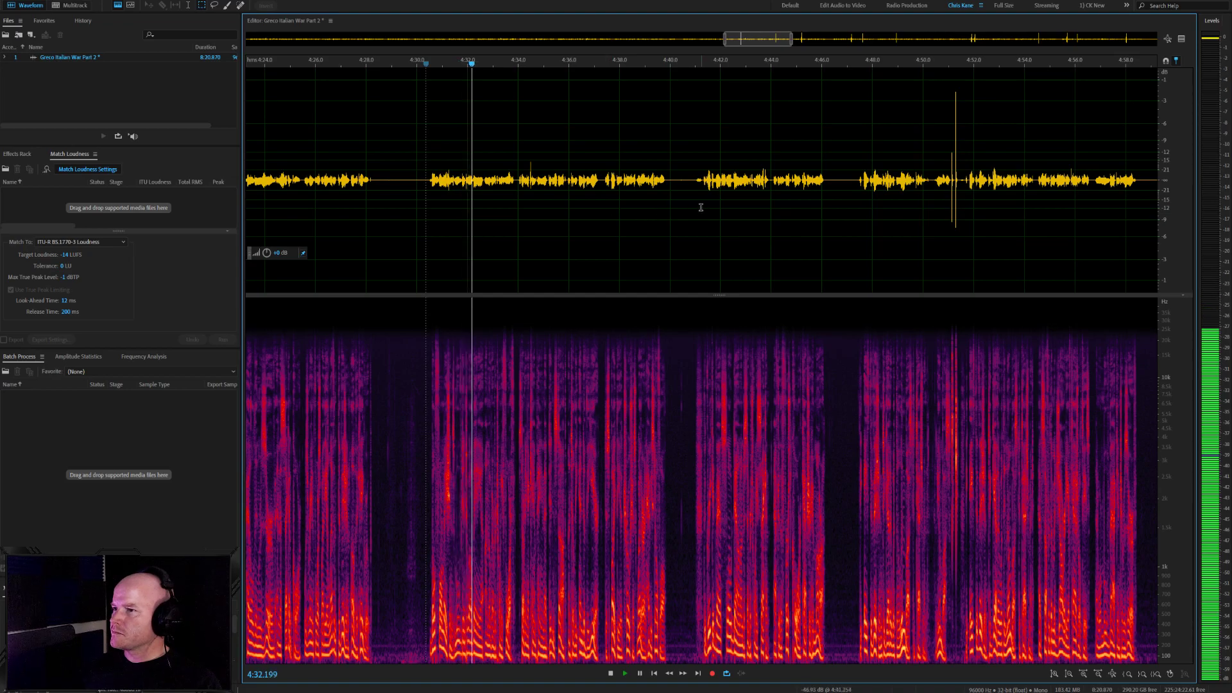
scroll(543, 179, up, 3)
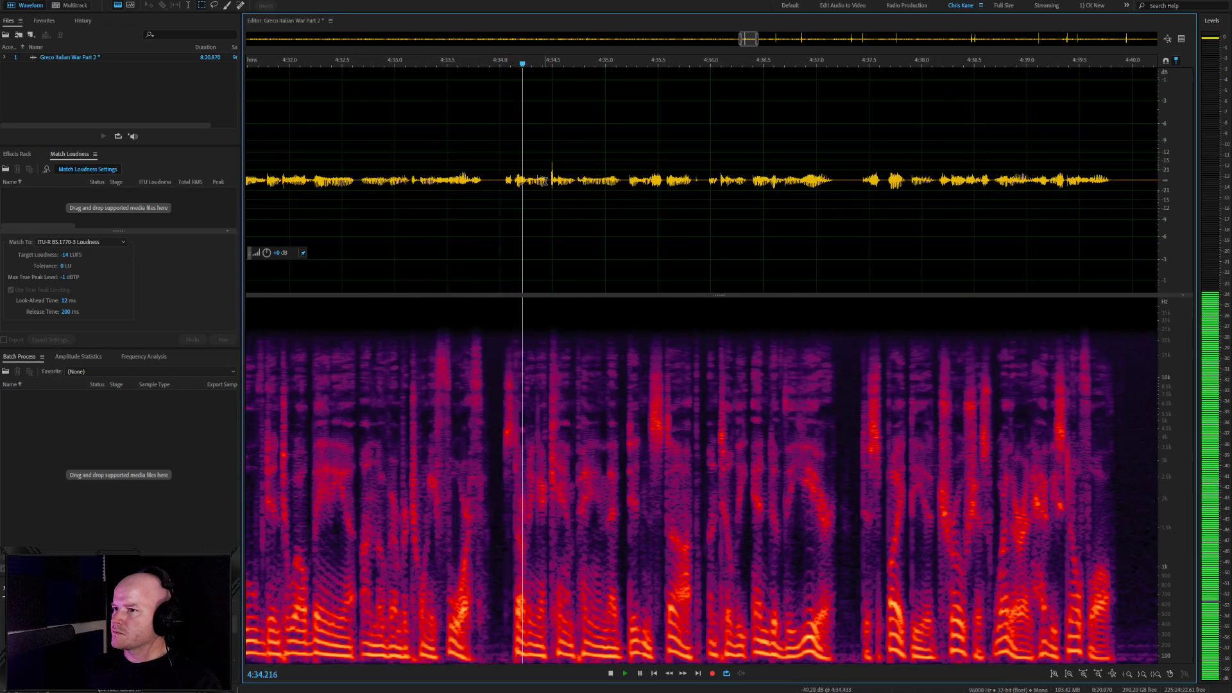
scroll(544, 182, up, 3)
scroll(638, 225, down, 5)
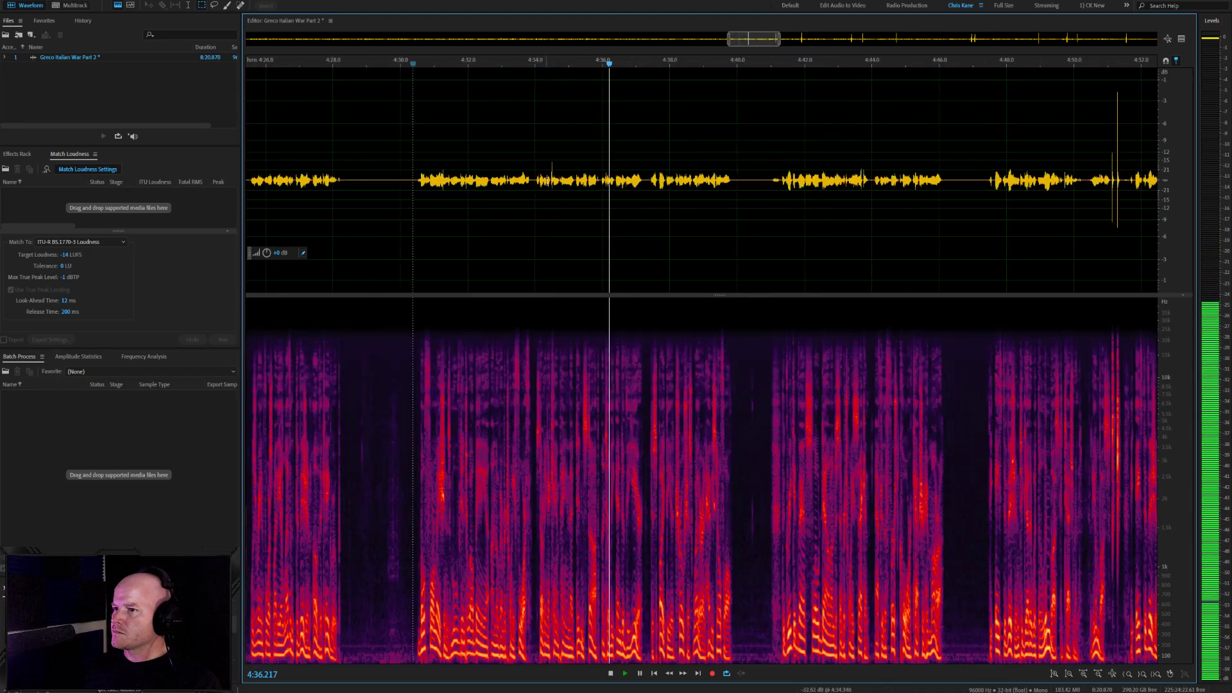
Audition the takes around the click marks near 4:51 and delete the rejected attempt from about 4:46.8 to 4:51.4
scroll(866, 227, up, 2)
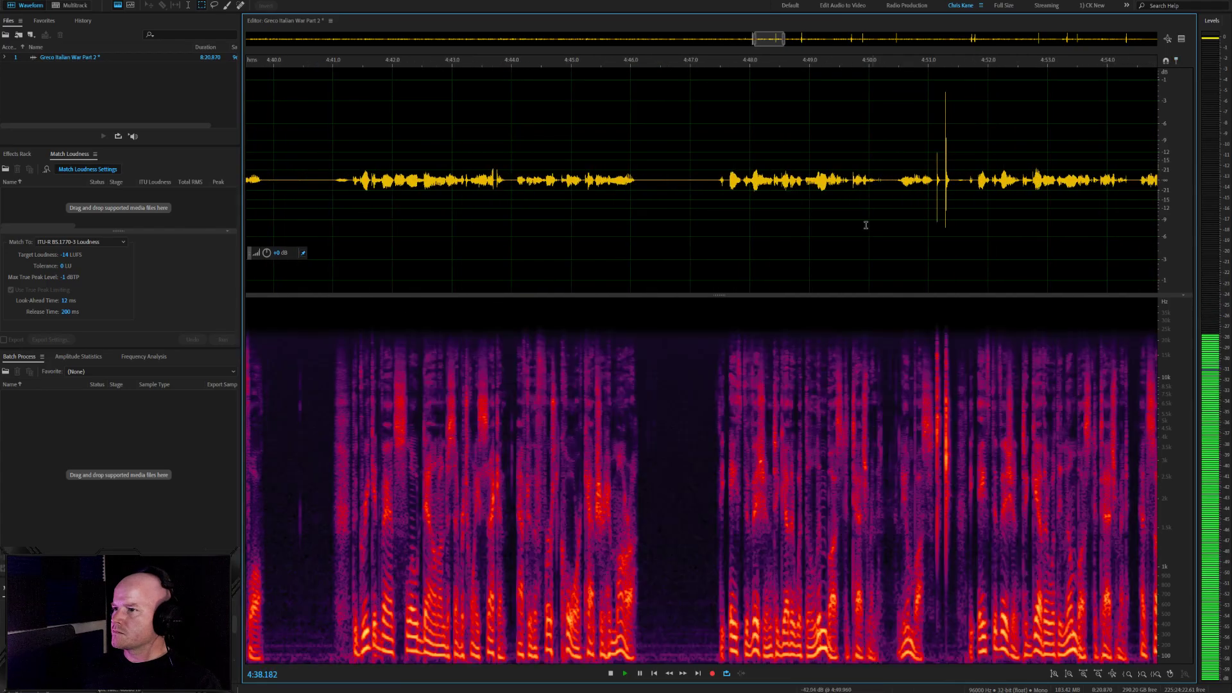
click(731, 185)
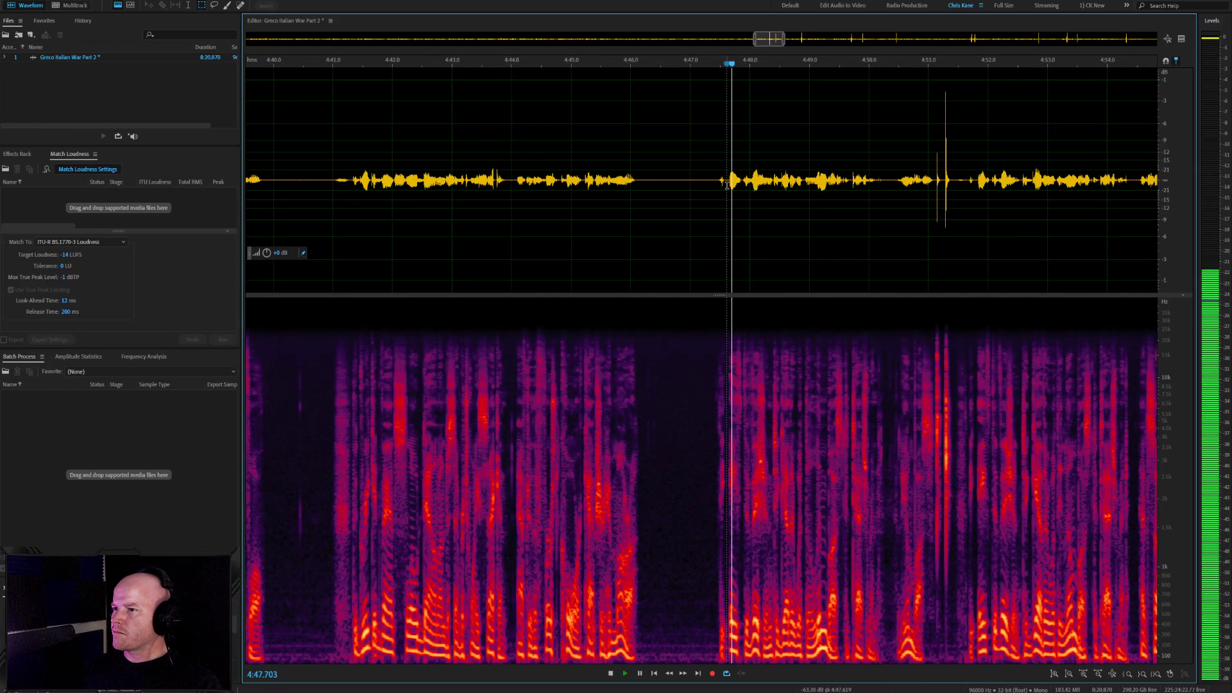
scroll(966, 185, up, 2)
click(964, 186)
scroll(964, 186, down, 3)
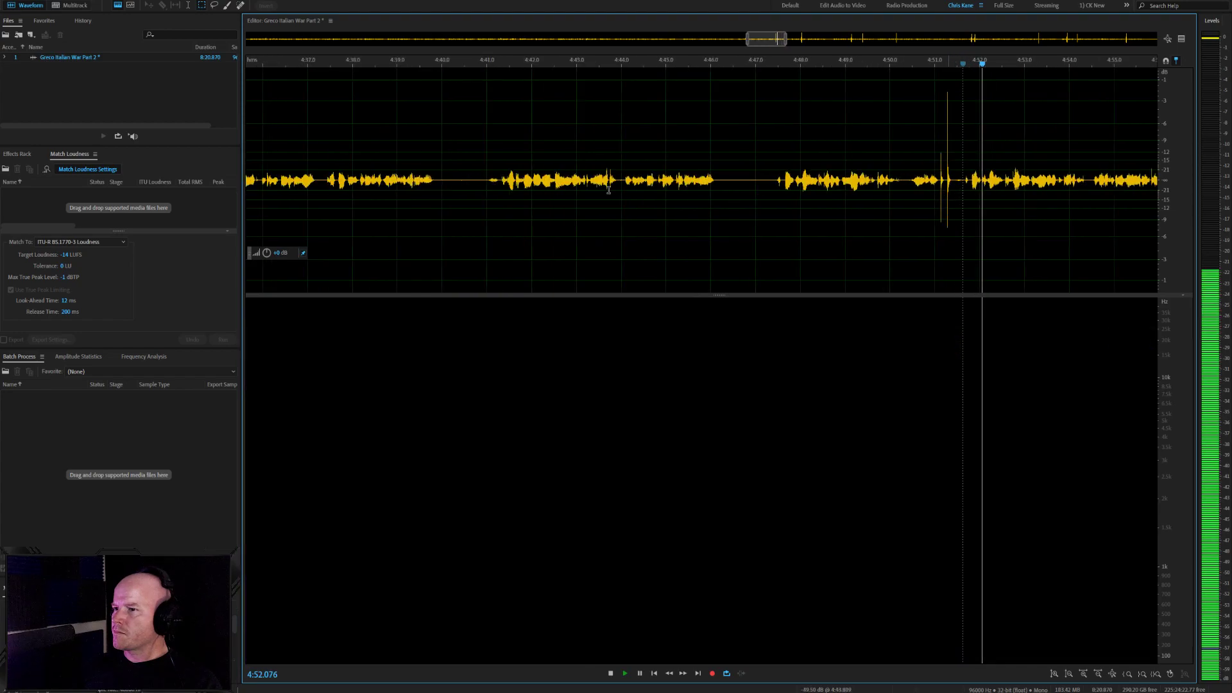
click(487, 181)
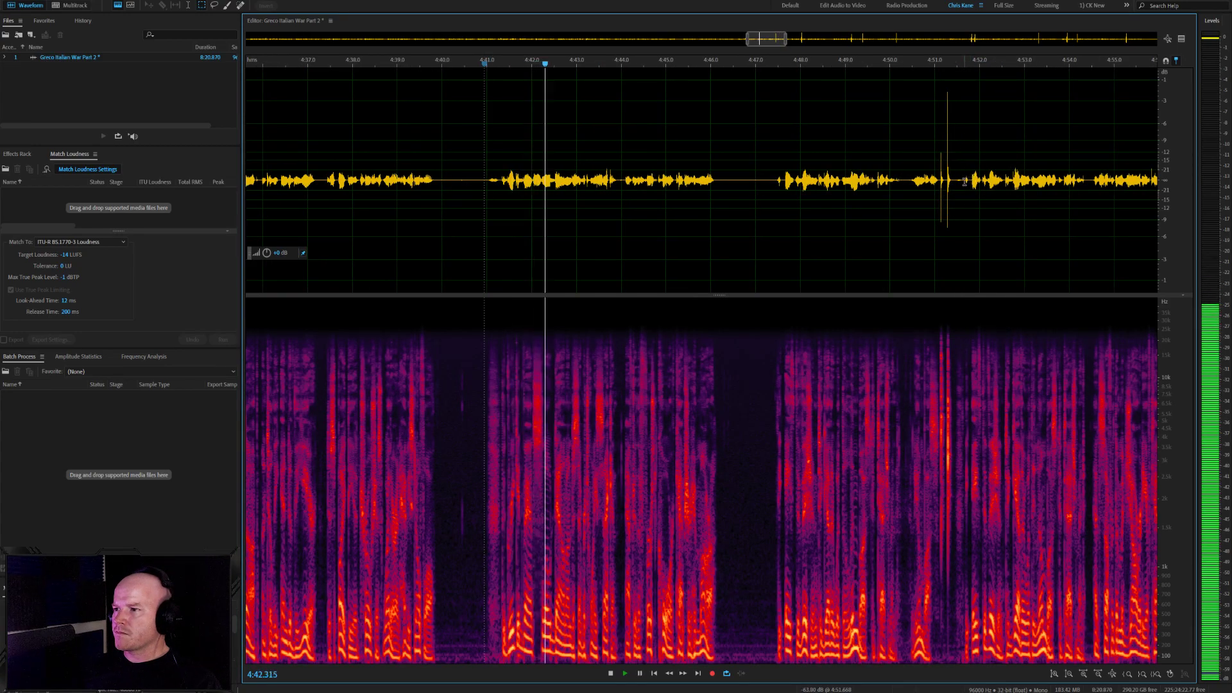
drag(964, 182, 869, 186)
click(784, 172)
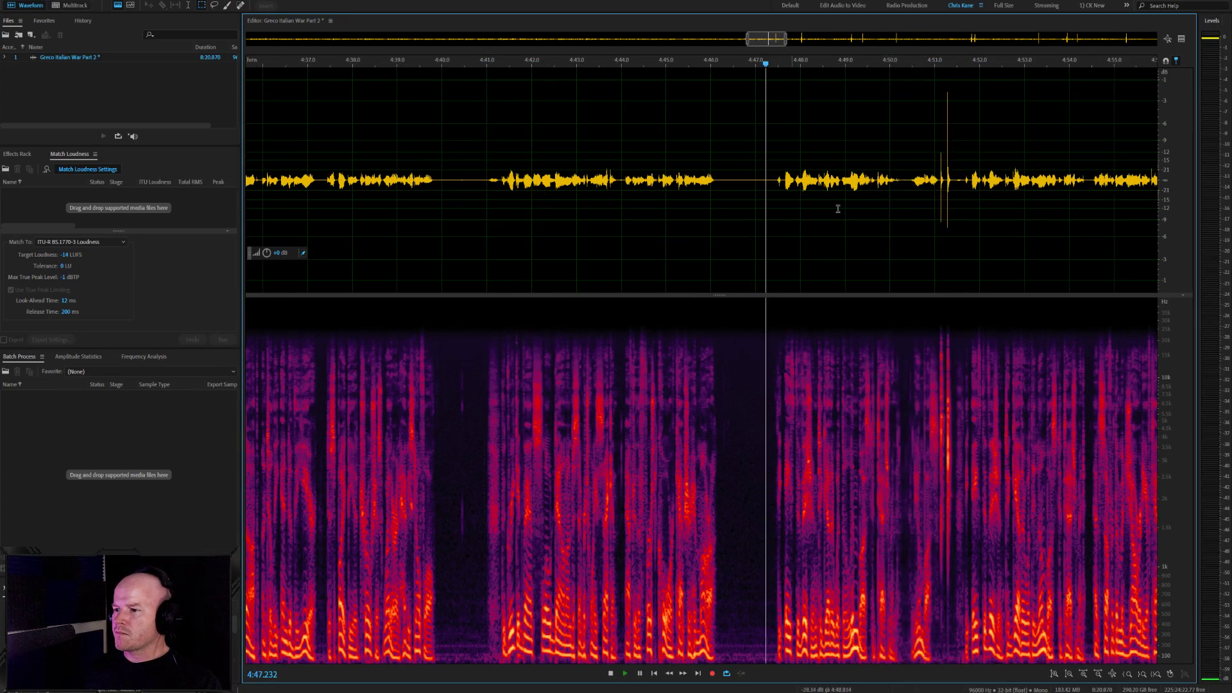
scroll(837, 209, up, 2)
click(1052, 180)
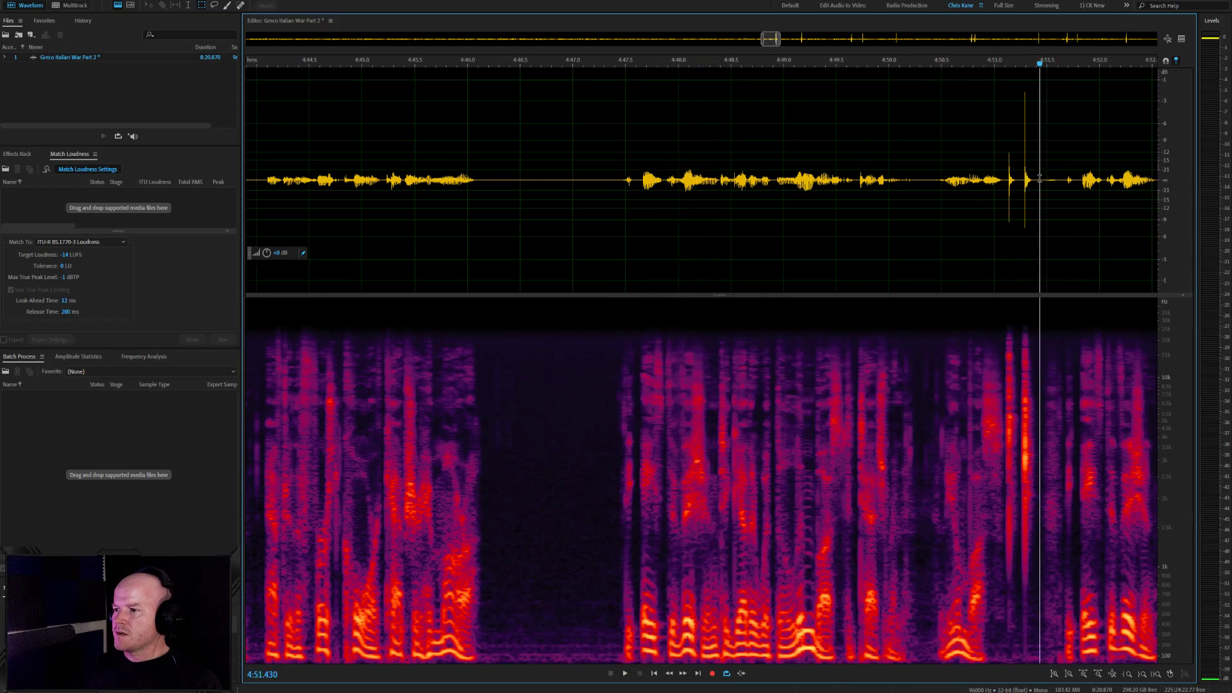
drag(1040, 178, 558, 191)
click(556, 193)
Locate the click marks near 5:01 and delete the rejected phrase with them, from about 4:59.6 to 5:01.1
scroll(556, 193, down, 5)
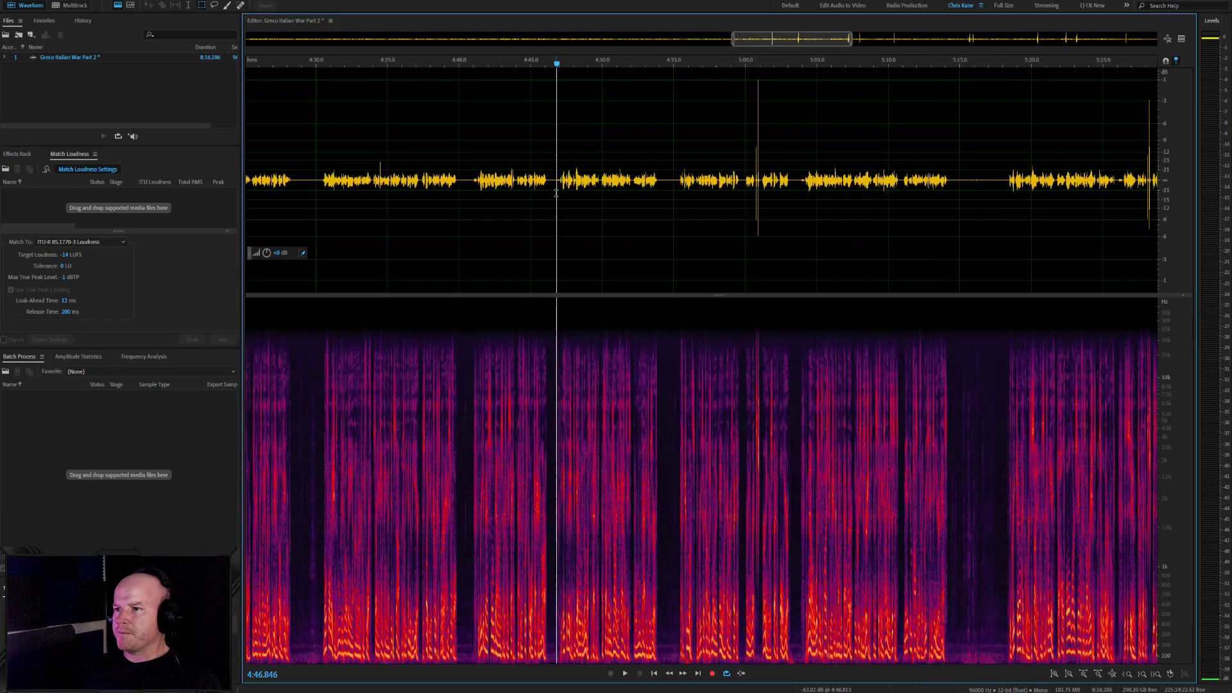
click(747, 181)
scroll(747, 181, up, 3)
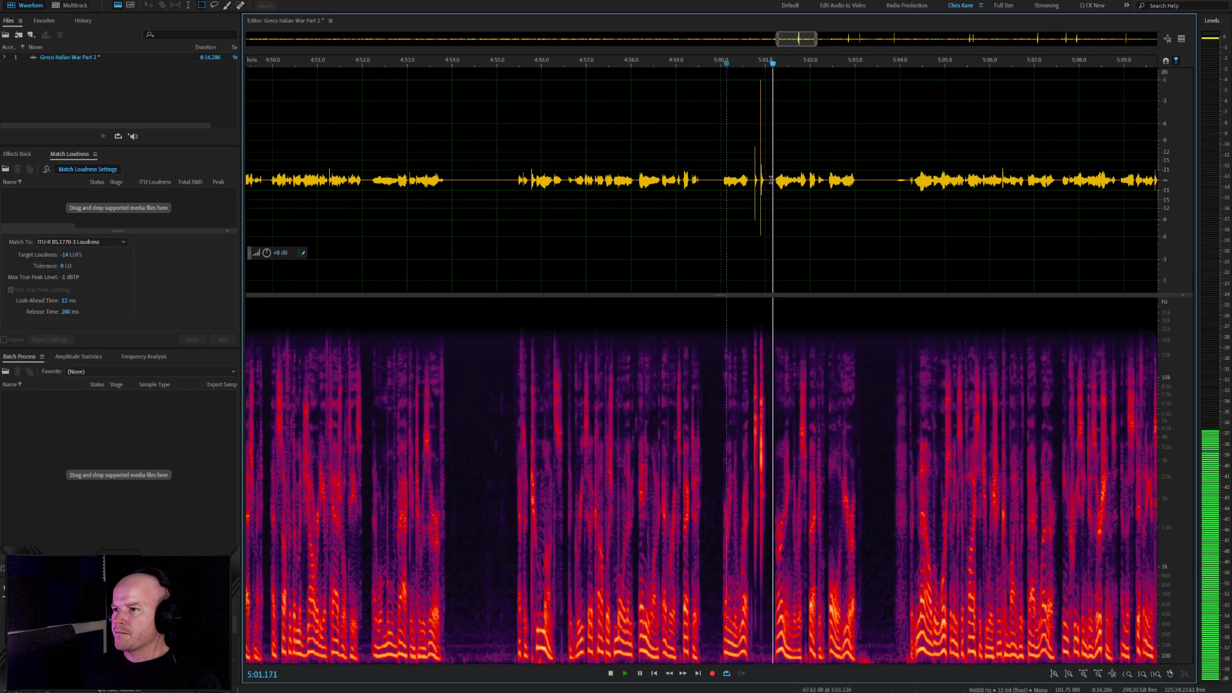
drag(770, 180, 701, 180)
key(Delete)
Play back the narration from about 4:55 across the new edit near 4:59.6 to check how it flows
click(642, 180)
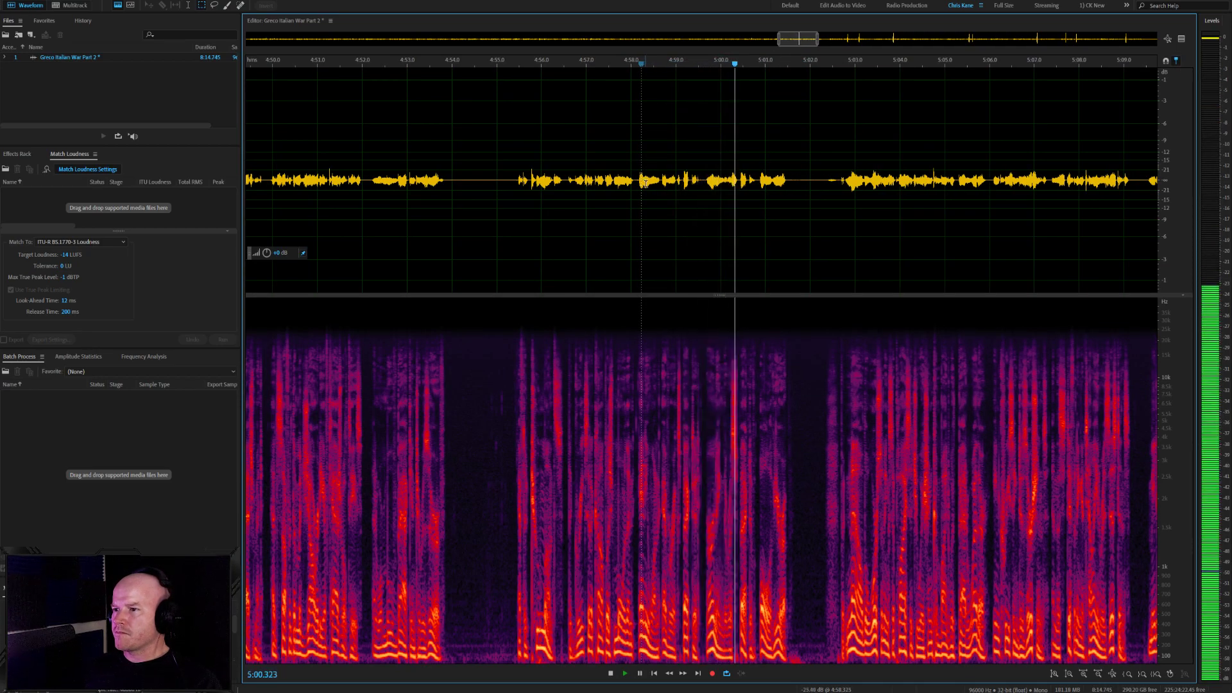
key(space)
click(511, 180)
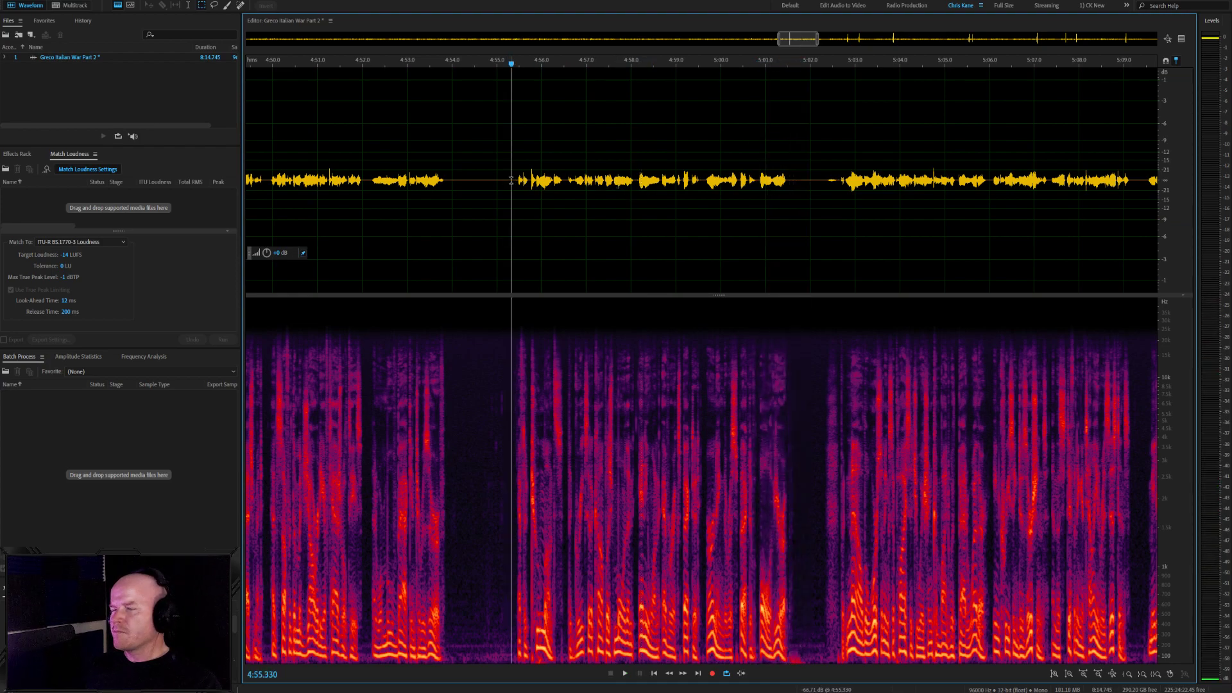
key(space)
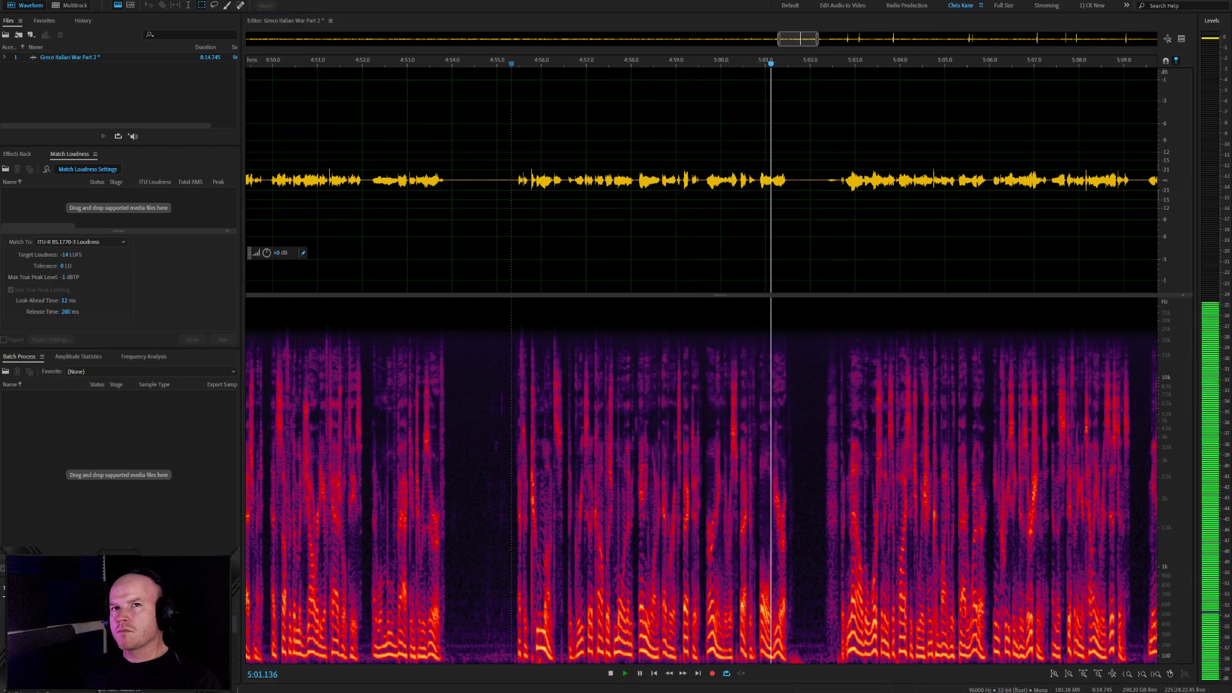
click(705, 196)
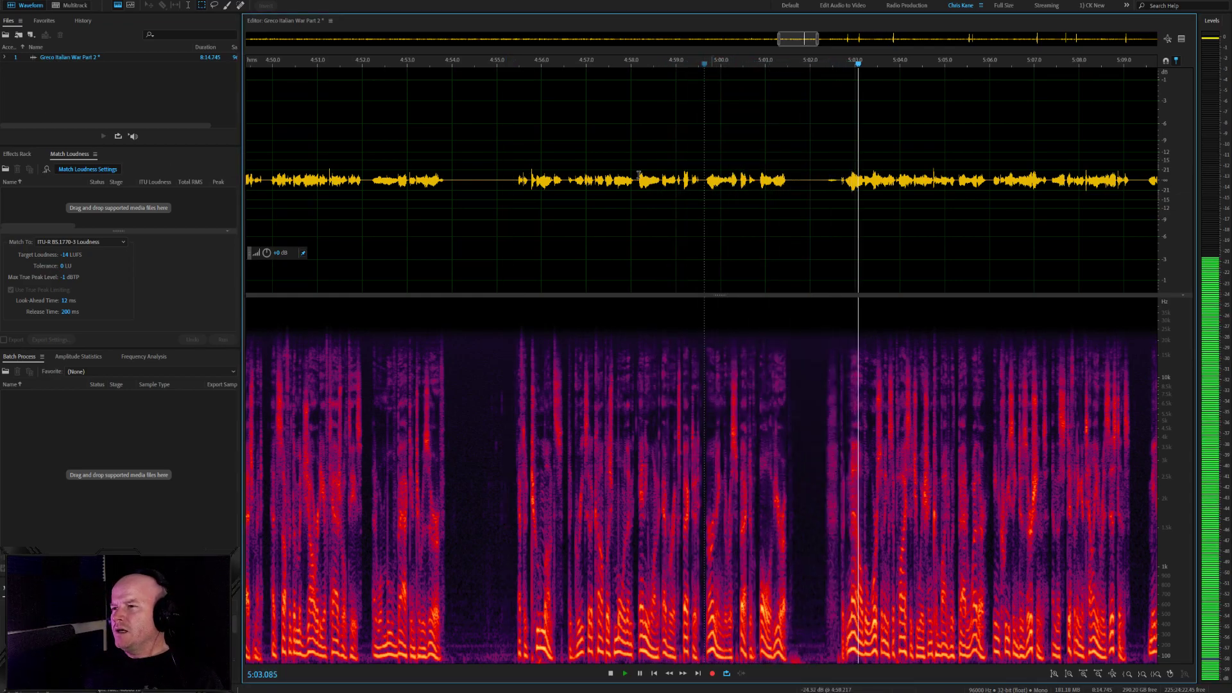
click(475, 177)
key(space)
key(space)
click(586, 178)
scroll(647, 179, down, 3)
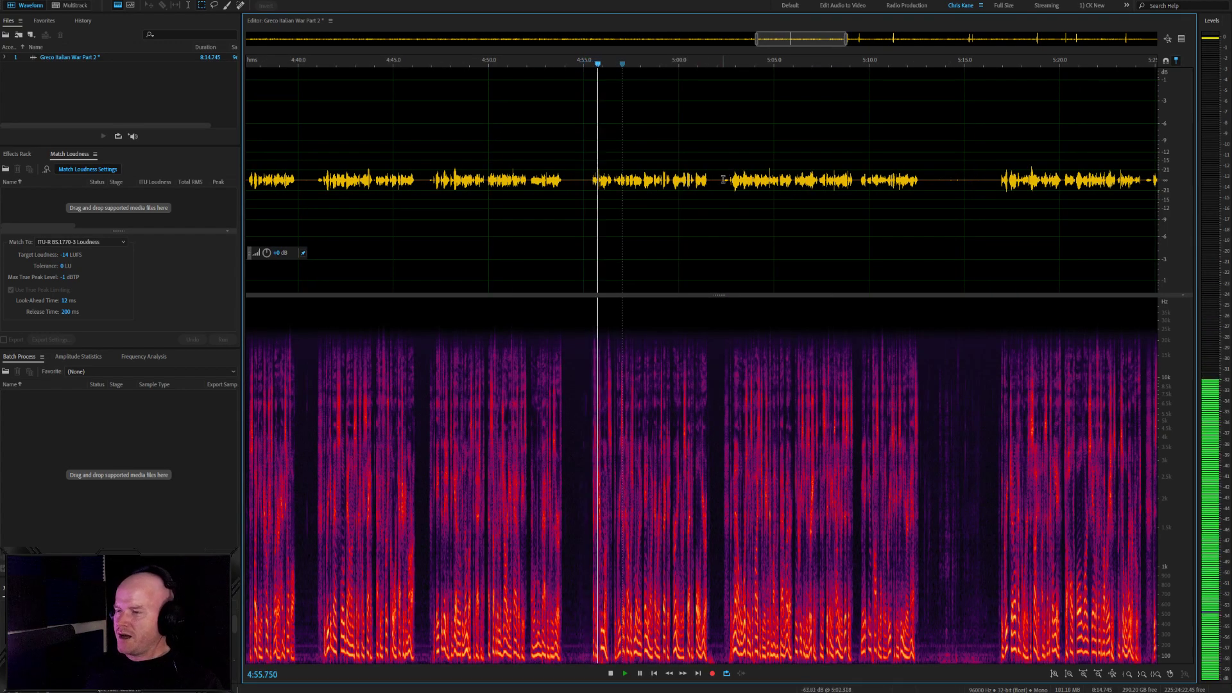
key(space)
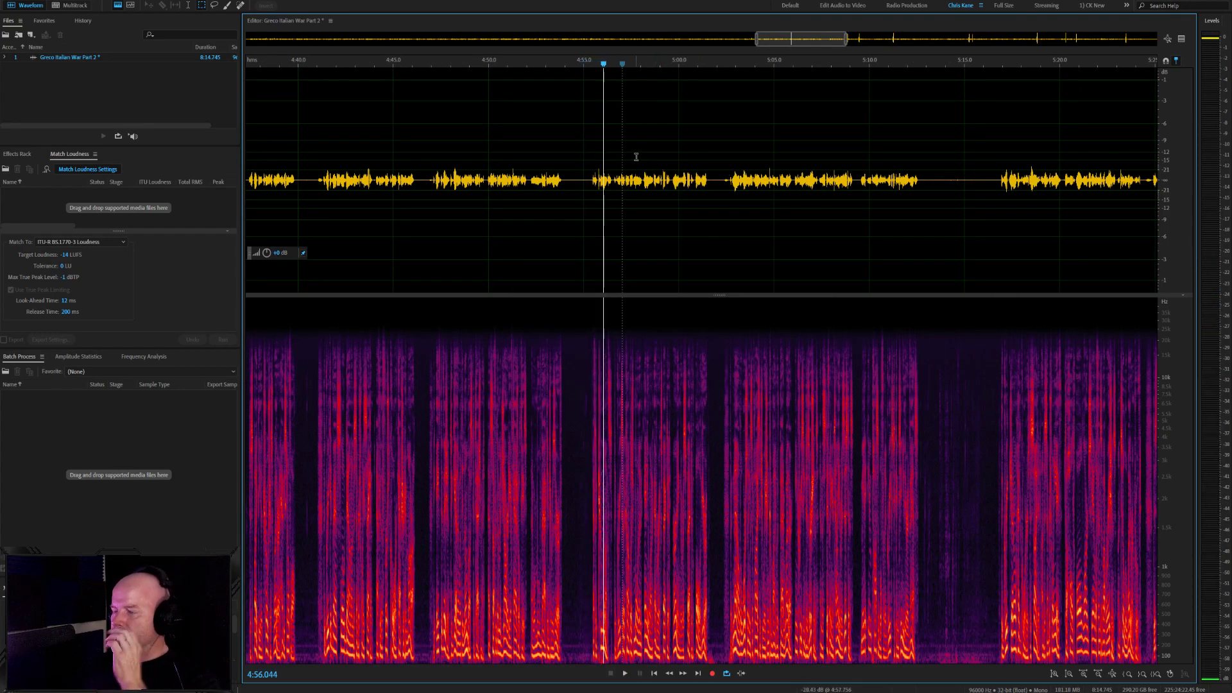
Shorten the overlong pause after the sentence ending near 5:12.6 by deleting the silence from about 5:12.7 to 5:15.5
scroll(593, 161, down, 4)
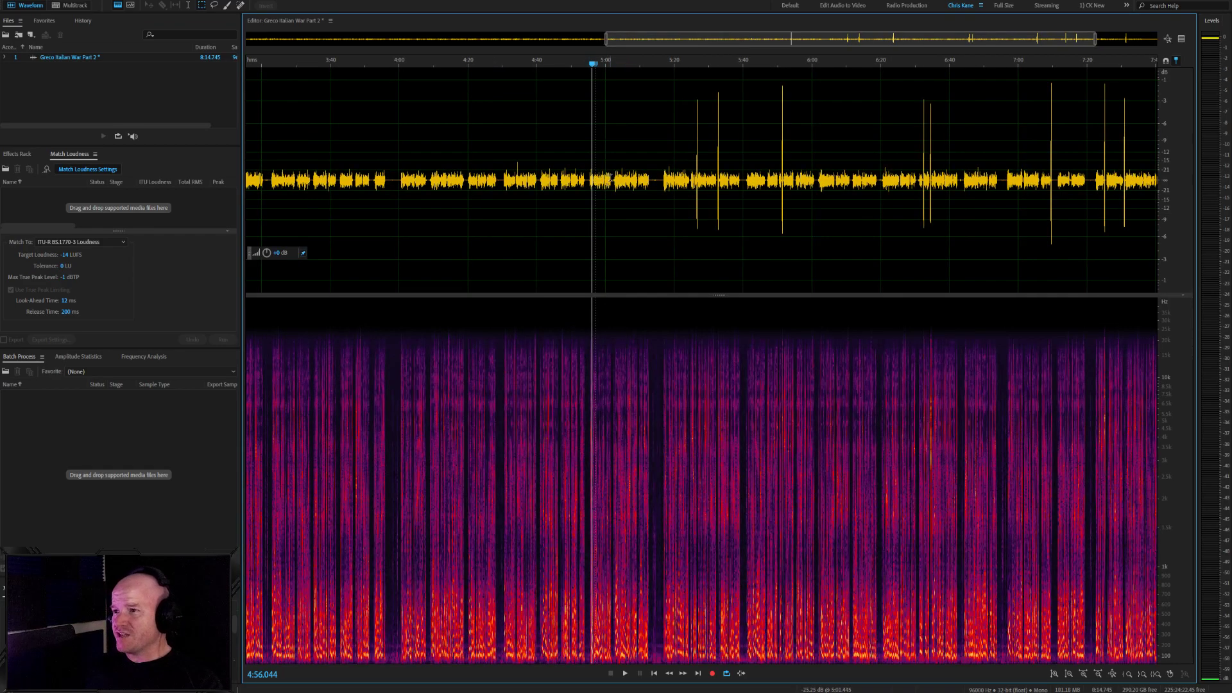
scroll(637, 181, up, 5)
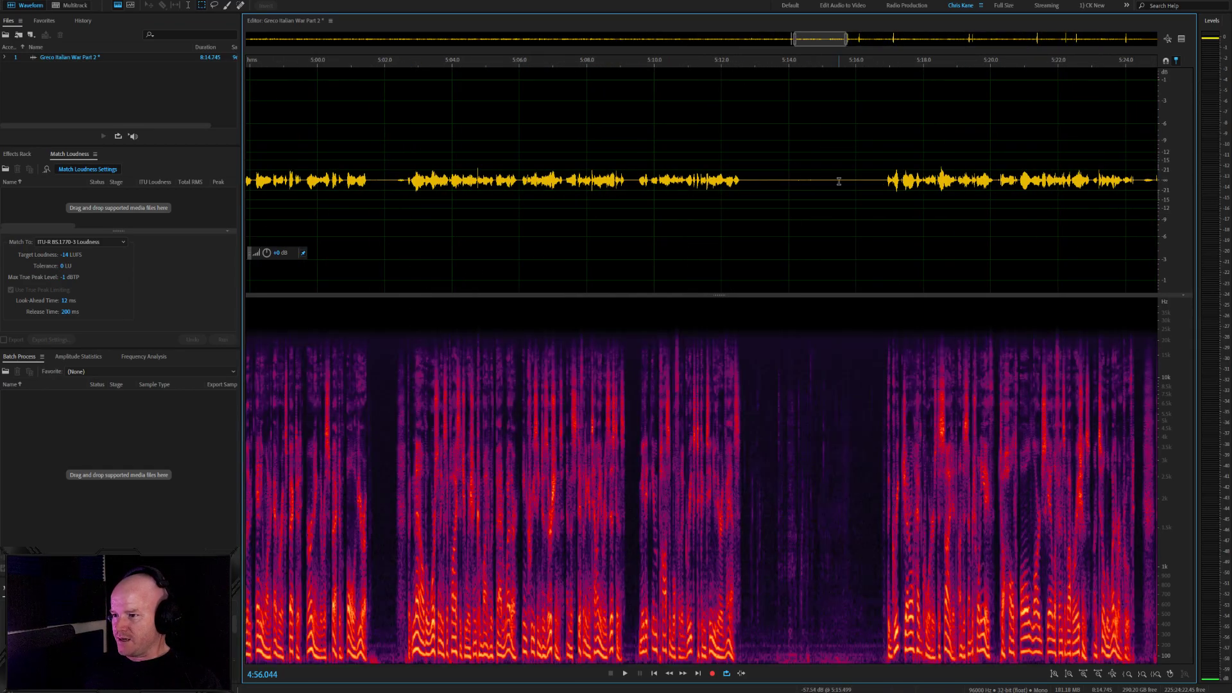
drag(838, 181, 743, 181)
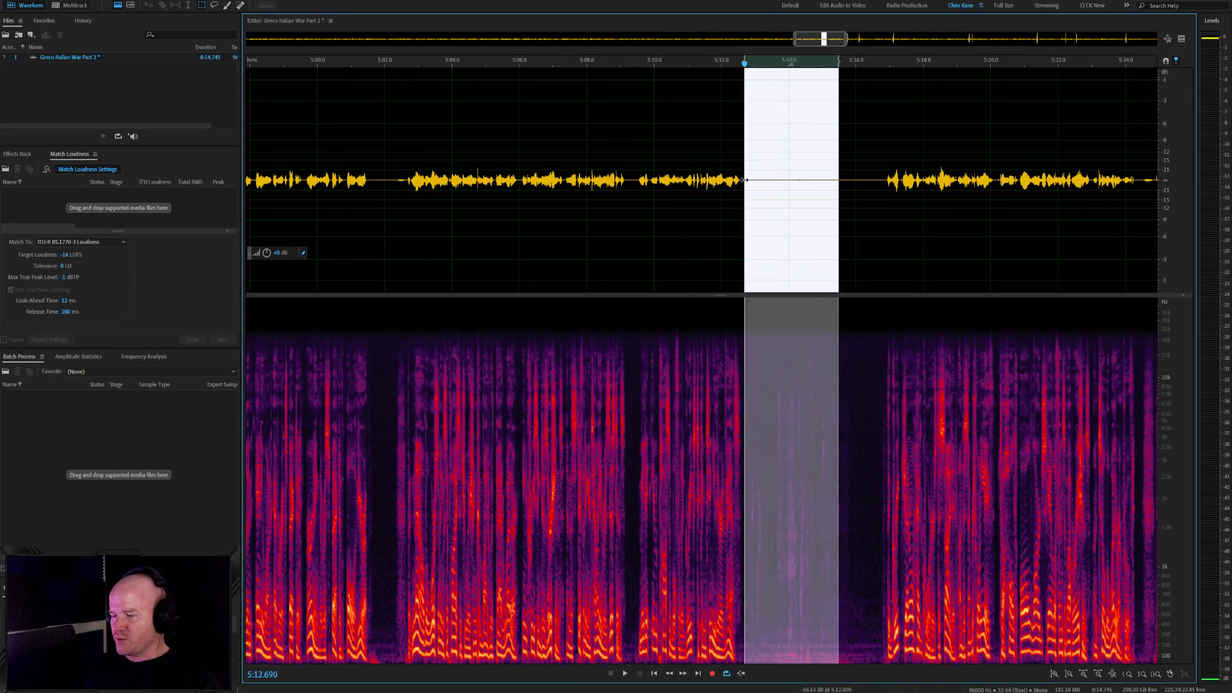
key(Delete)
Audition the false start before the click marks near 5:24, delete it from about 5:22.1 to 5:24.1, and play back the join
scroll(678, 172, down, 4)
scroll(813, 210, up, 5)
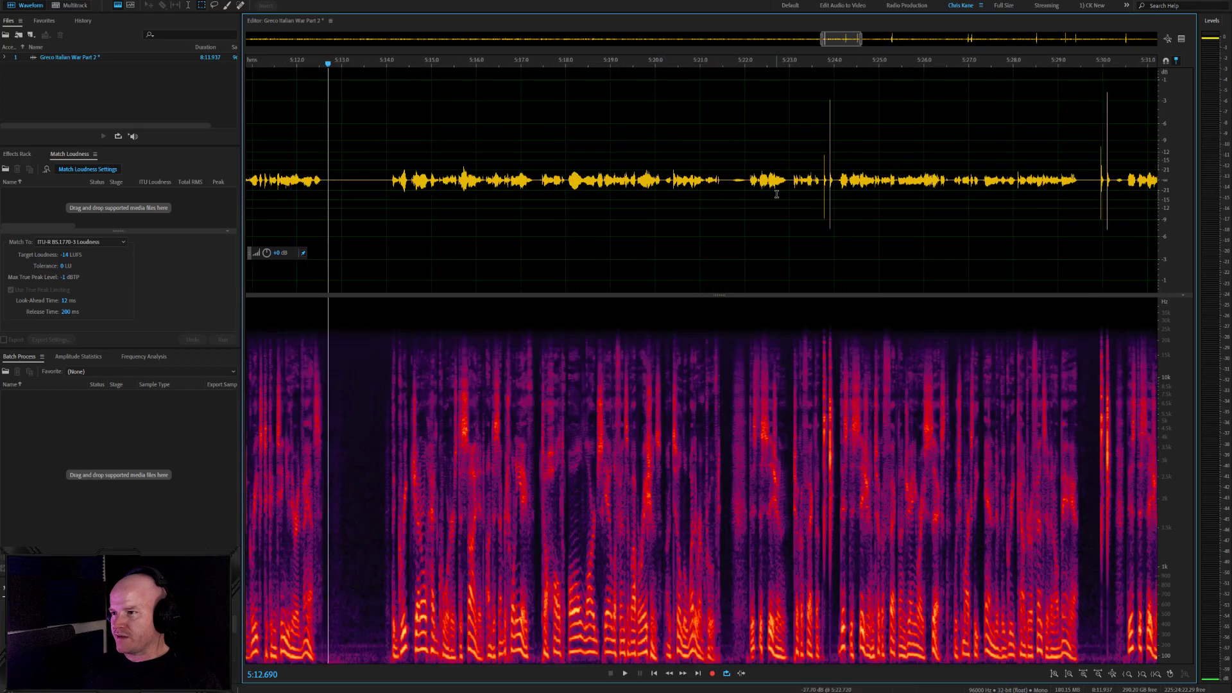
click(748, 185)
key(space)
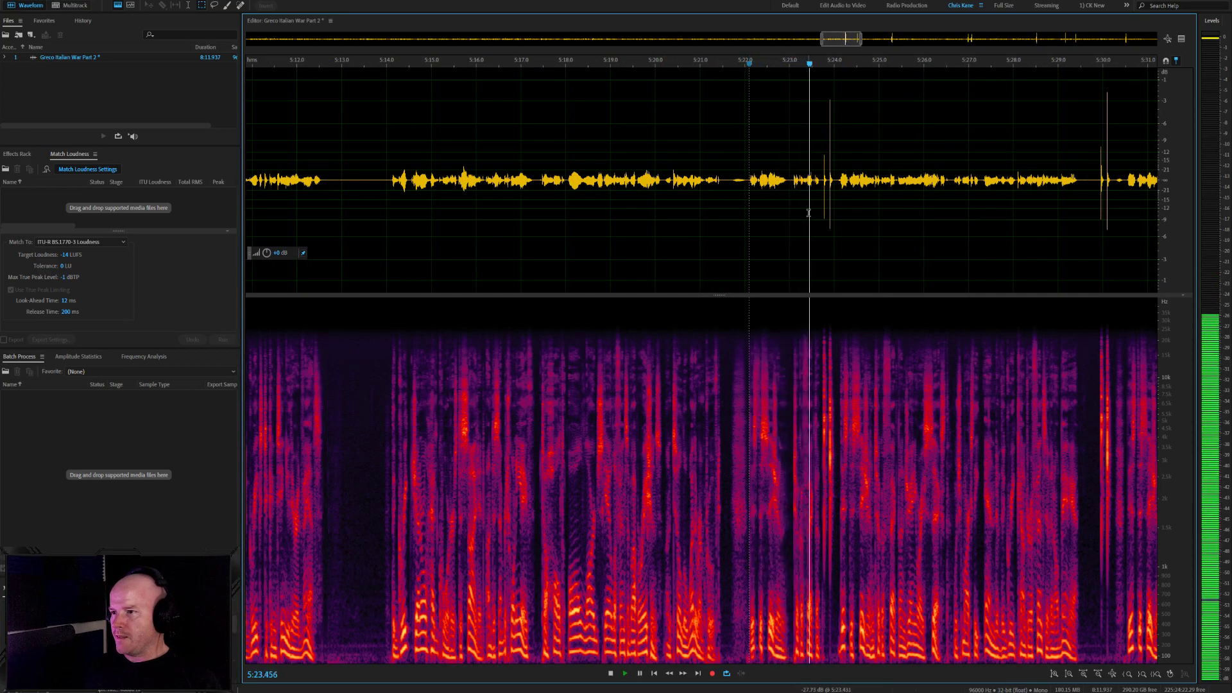
scroll(817, 215, up, 2)
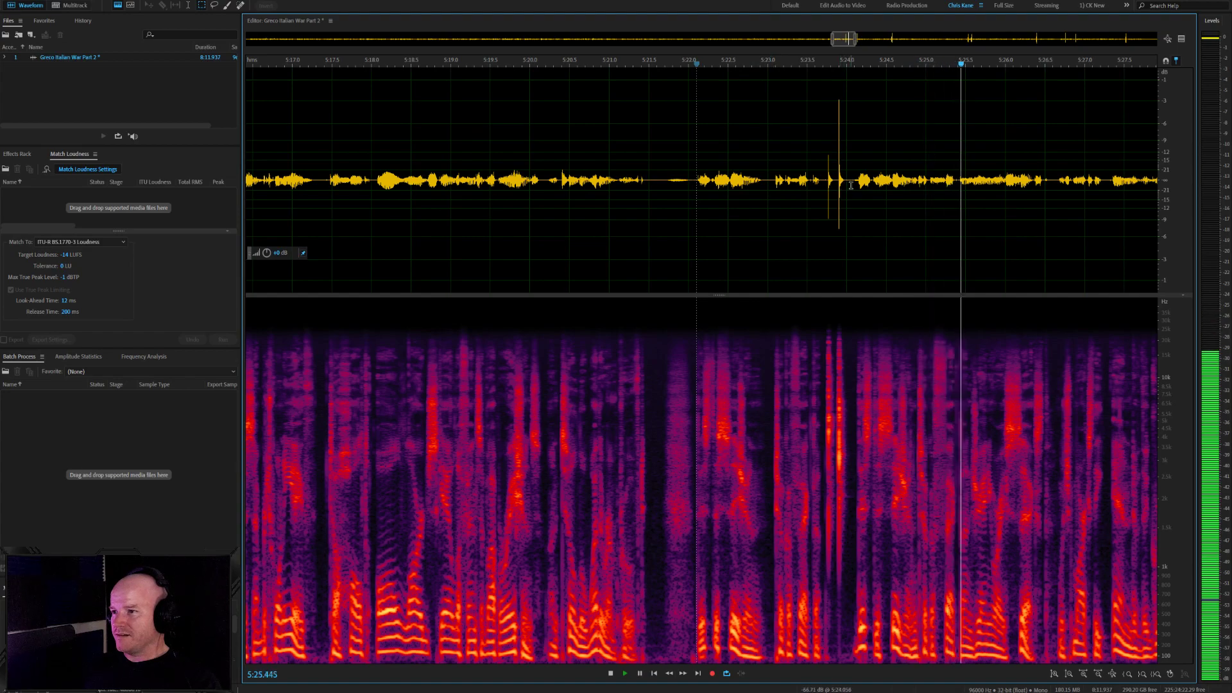
drag(851, 195, 695, 197)
key(Delete)
click(632, 192)
key(space)
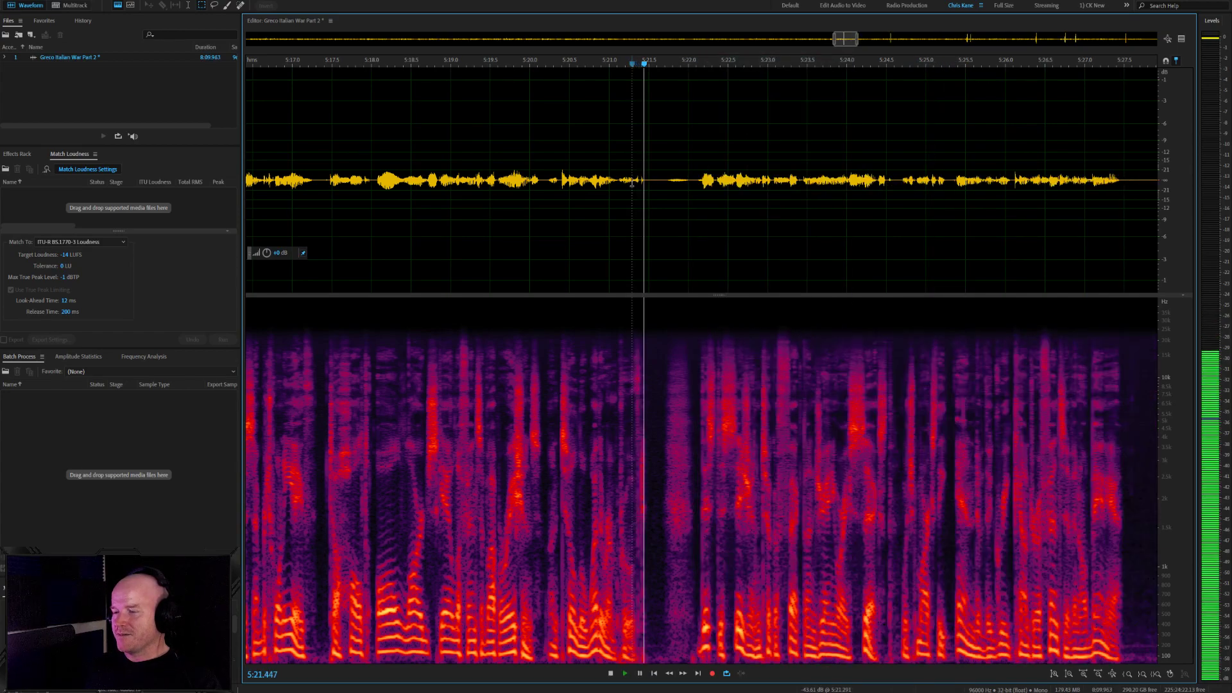
Delete the rejected take and click marks from about 5:21.7 to 5:28.3 and play the replacement take
scroll(635, 191, down, 3)
scroll(859, 183, up, 2)
click(891, 183)
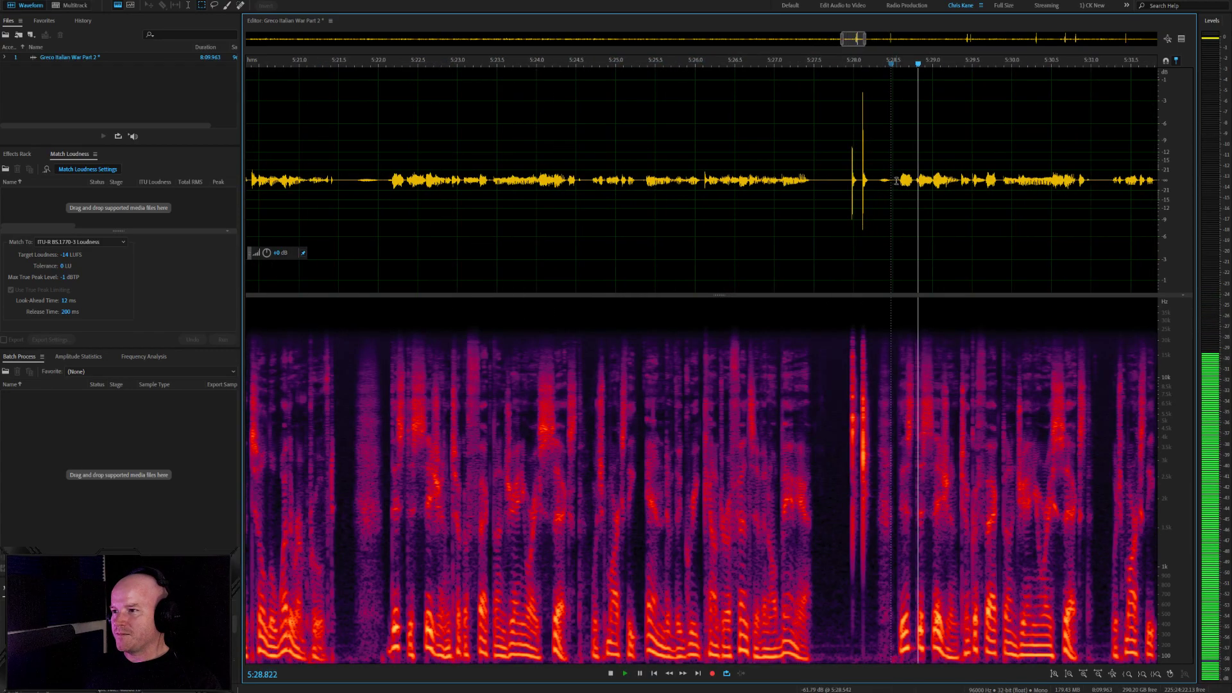
drag(874, 183, 352, 190)
key(Delete)
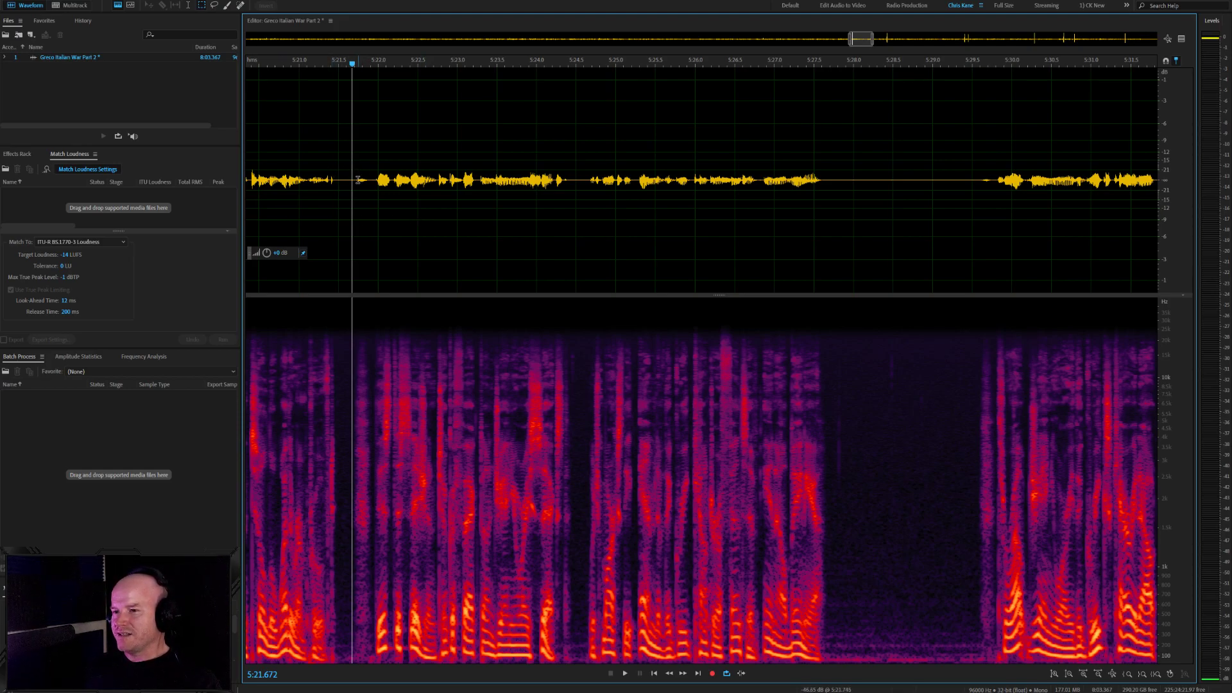
key(space)
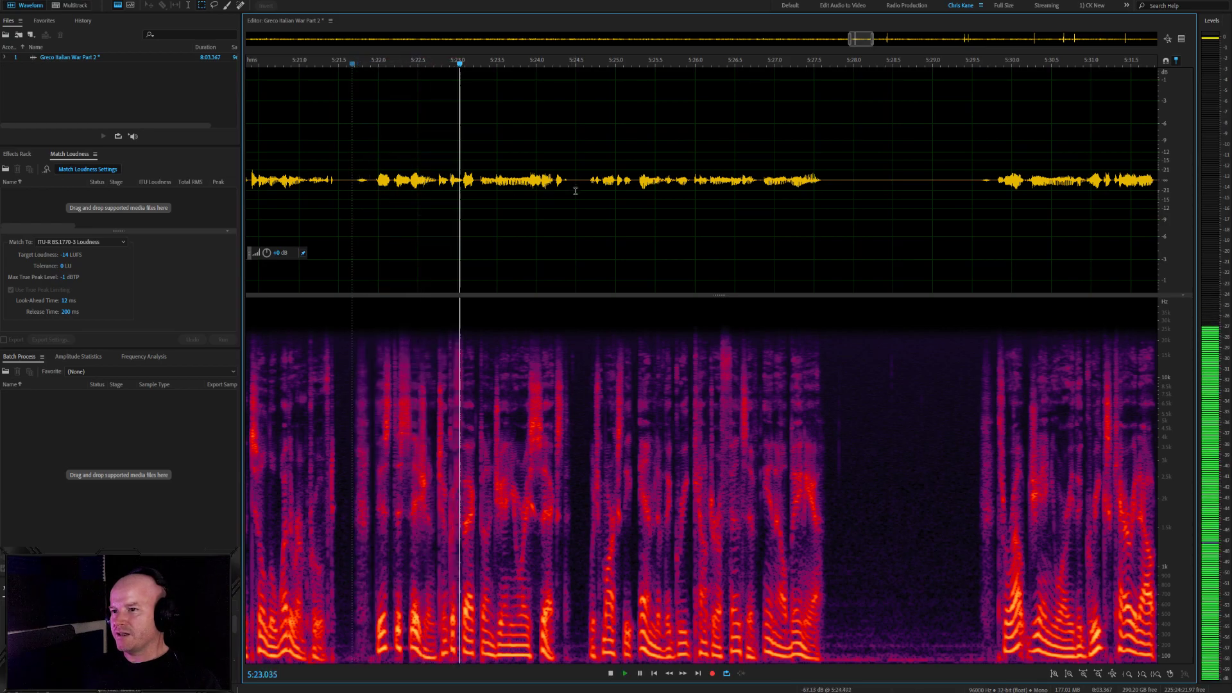
Audition the takes around the click marks near 5:40, delete the rejected one from about 5:35.5 to 5:40.4, and play the join
scroll(565, 185, down, 2)
scroll(597, 206, down, 2)
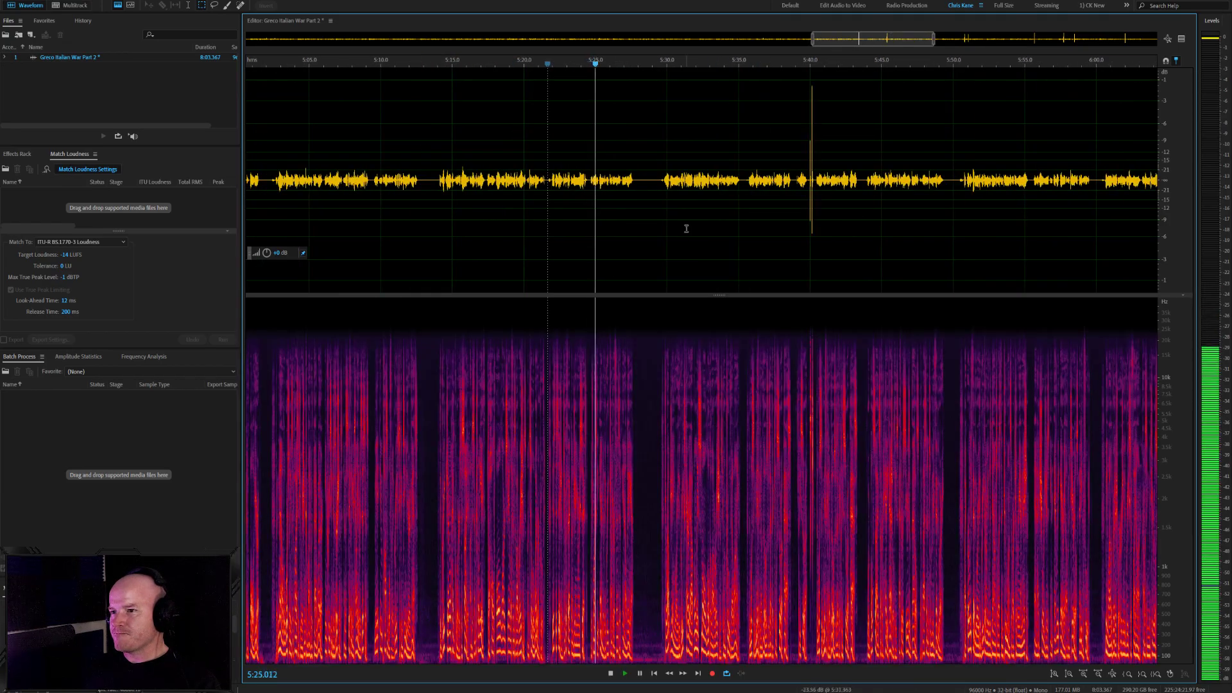
scroll(762, 240, up, 3)
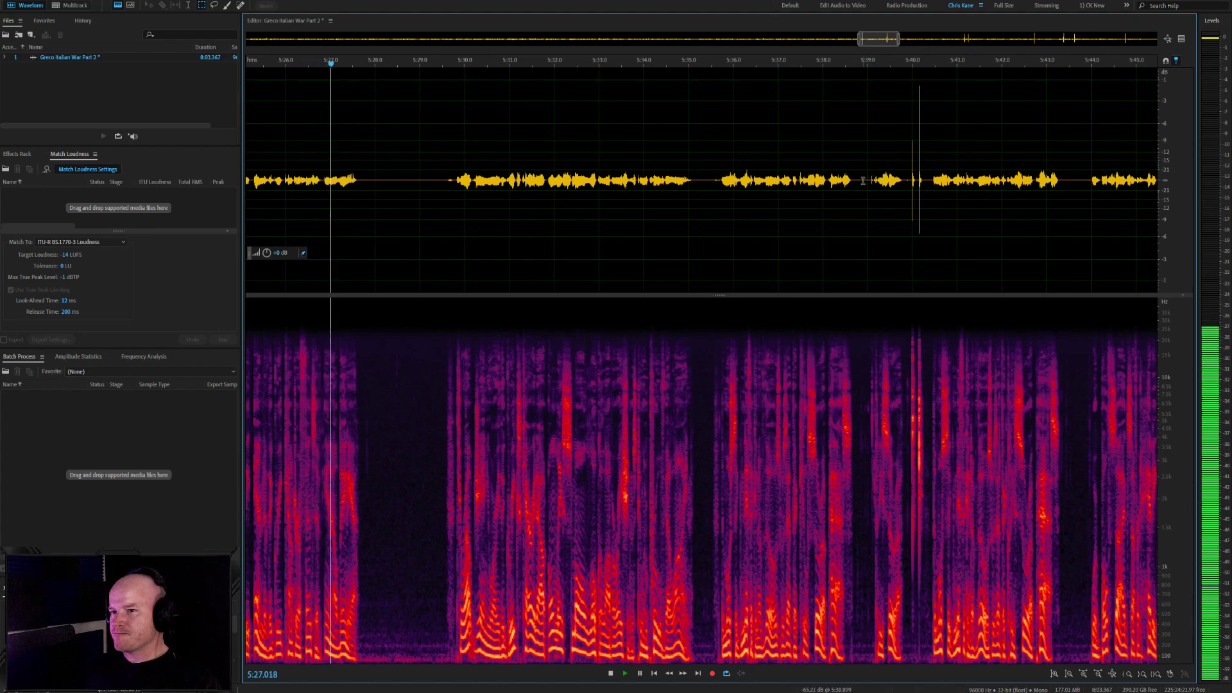
click(864, 181)
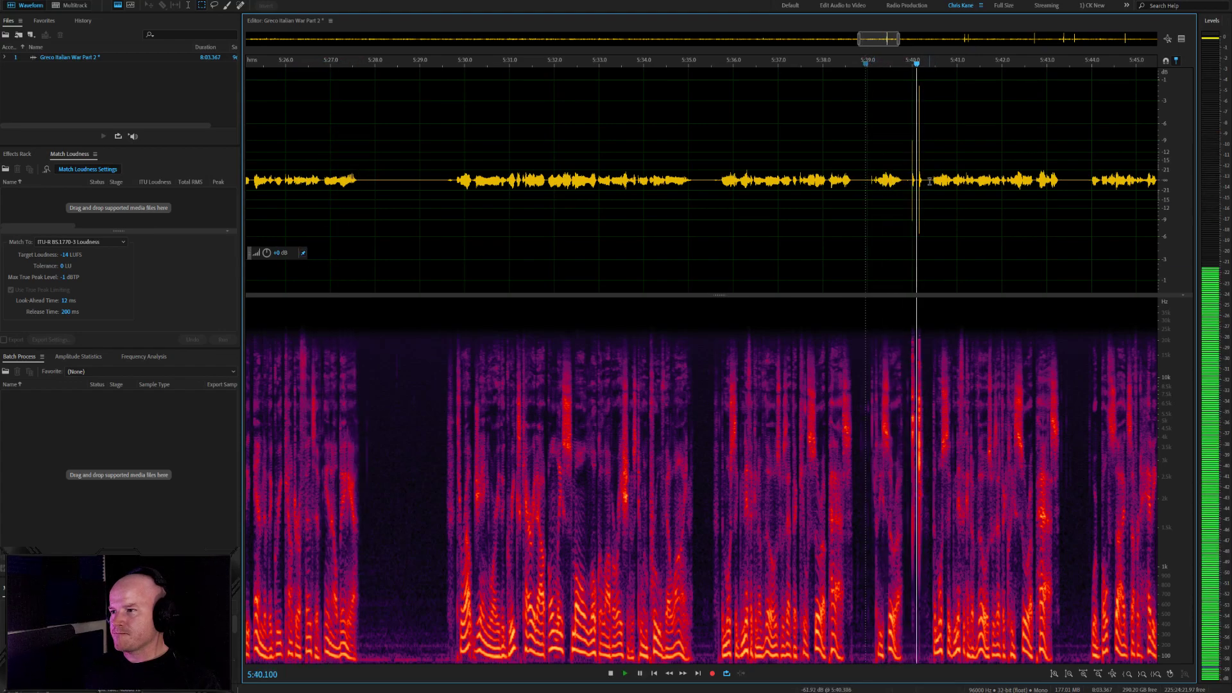
click(711, 188)
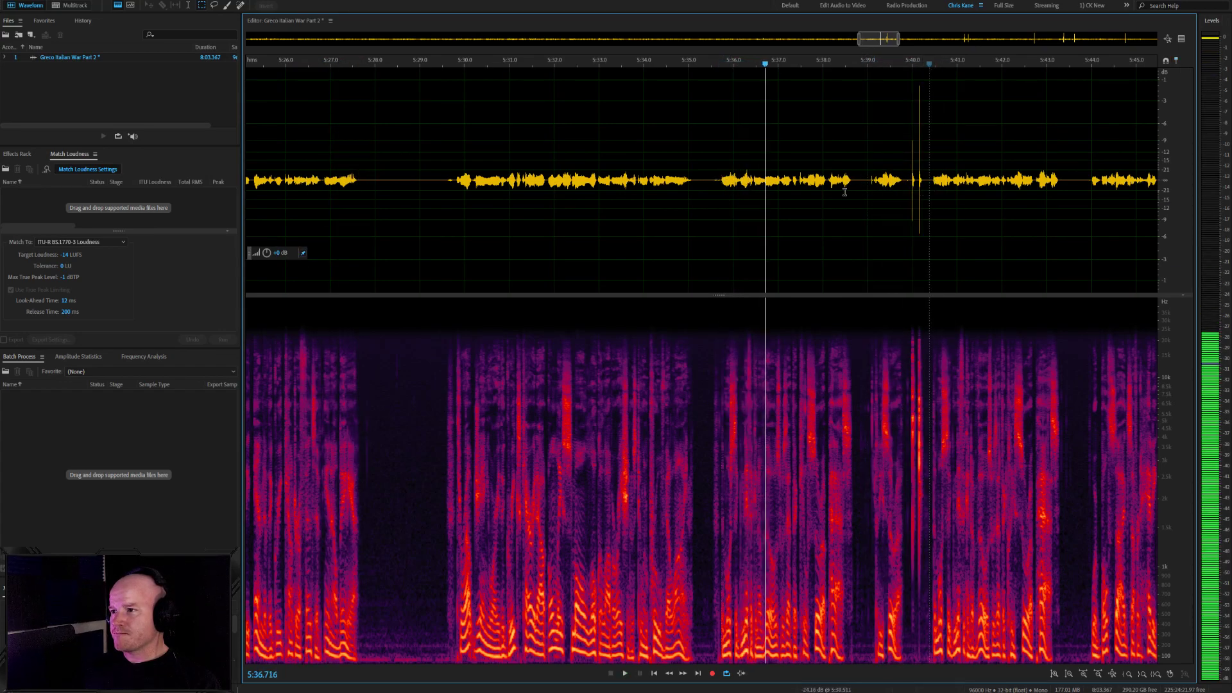
drag(929, 193, 712, 203)
key(Delete)
key(space)
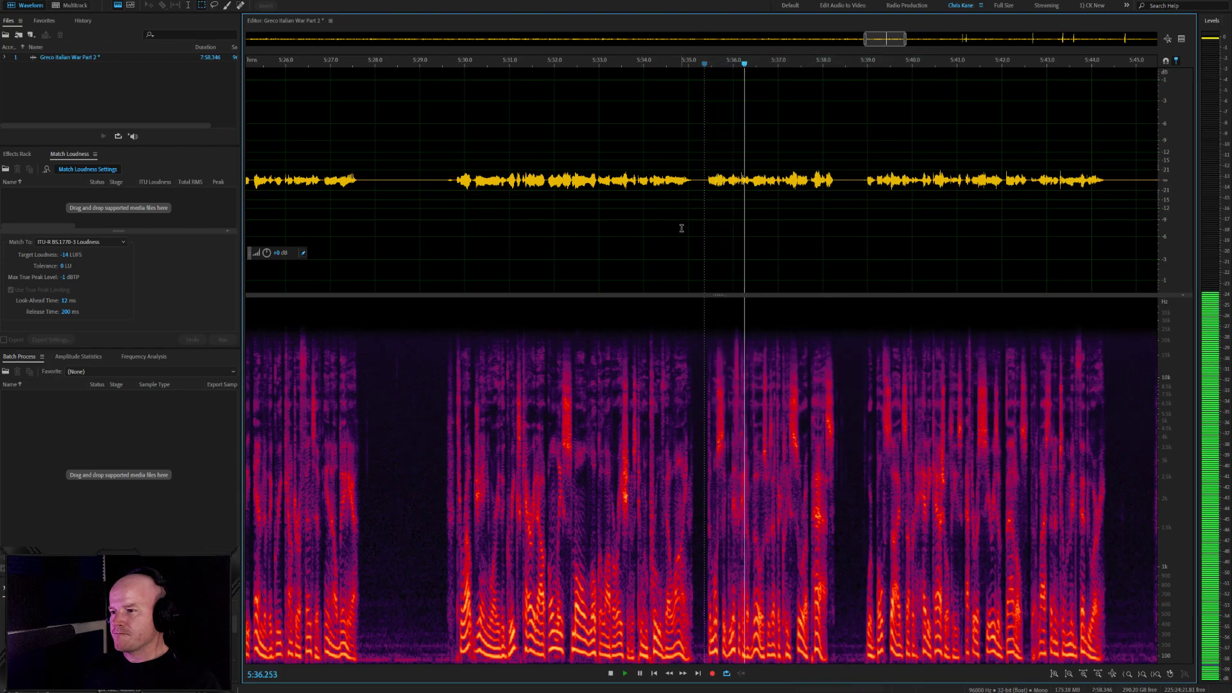
Shorten the pause between sentences by deleting the silence from about 5:38.4 to 5:38.9, and play back the join
scroll(789, 246, up, 1)
scroll(764, 205, up, 2)
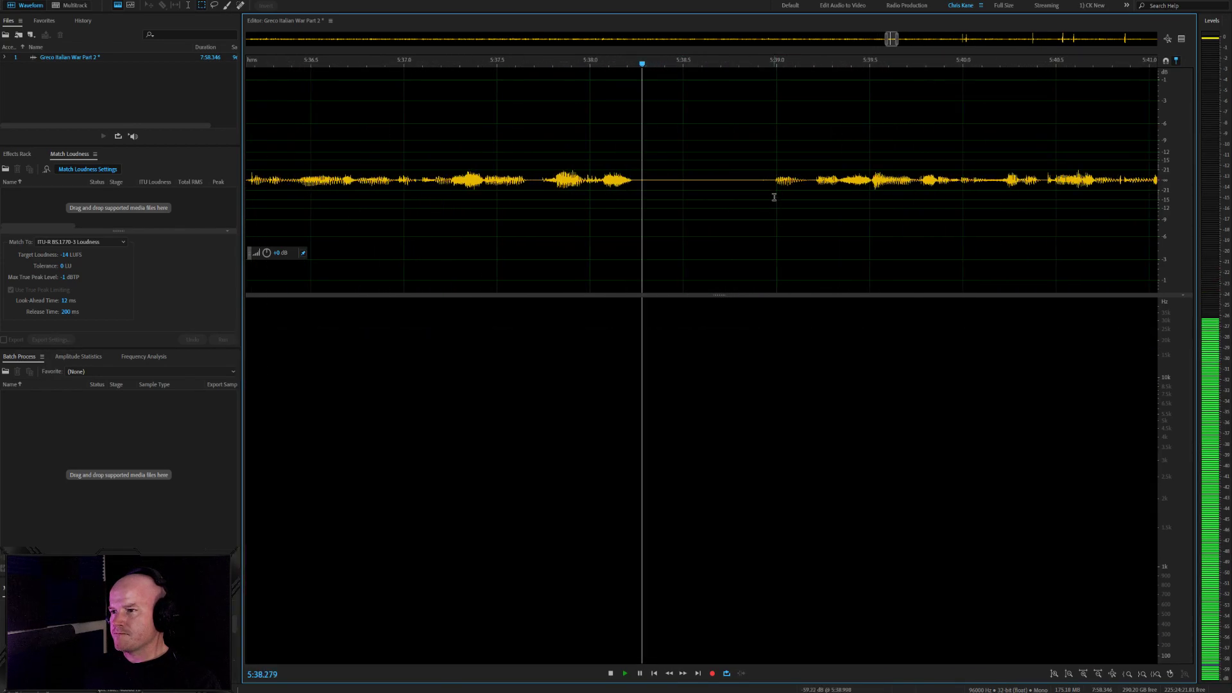
key(space)
drag(754, 180, 662, 184)
key(Delete)
key(space)
scroll(734, 212, down, 2)
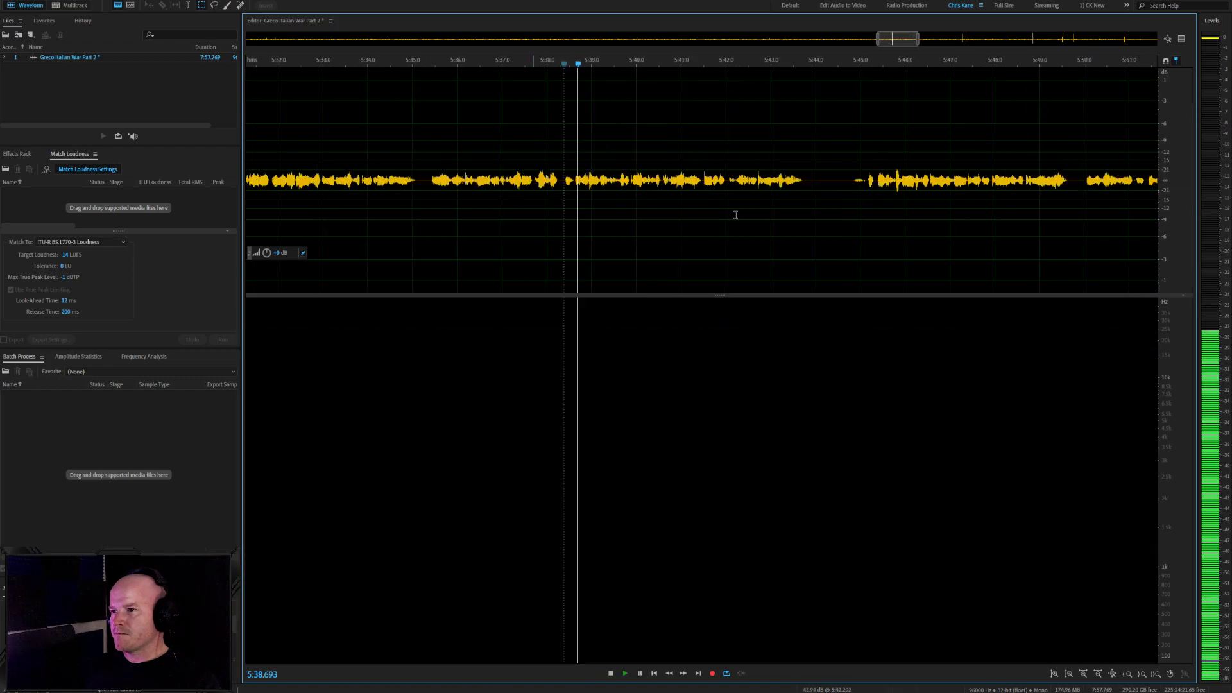
Audition the takes around the two sets of click marks near 6:16, delete from about 6:13.7 to 6:17.8, and play the join
scroll(680, 220, down, 3)
scroll(750, 222, down, 3)
scroll(1045, 219, up, 4)
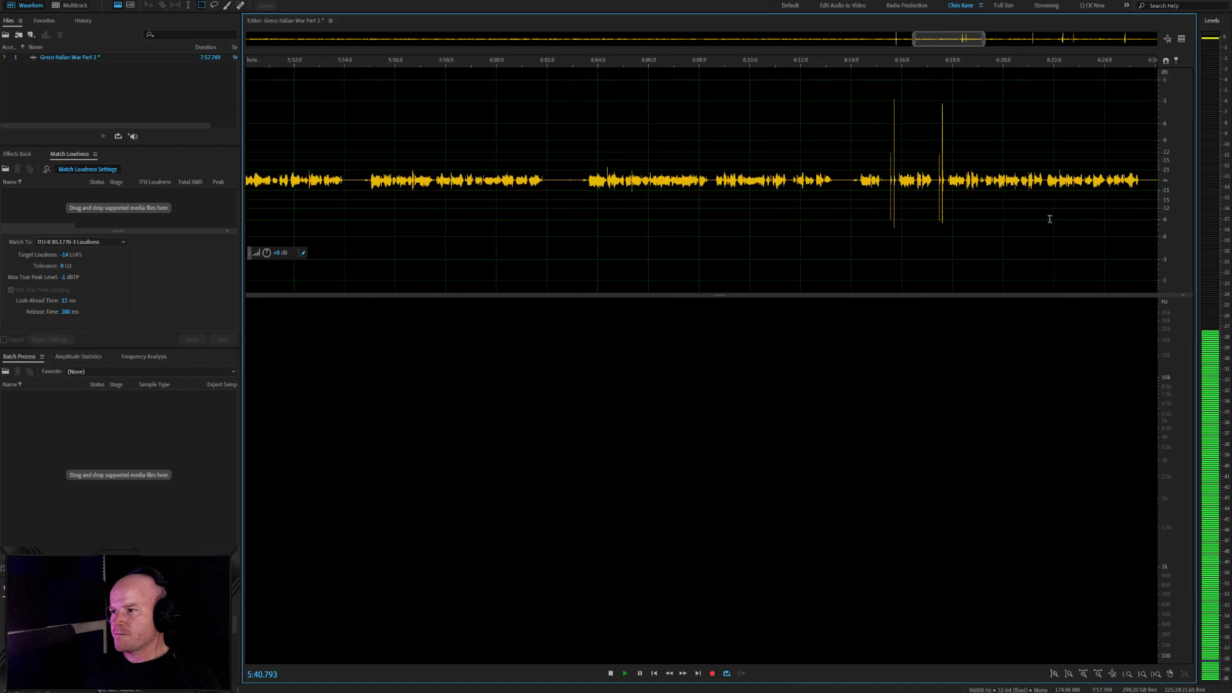
click(860, 186)
scroll(863, 186, up, 2)
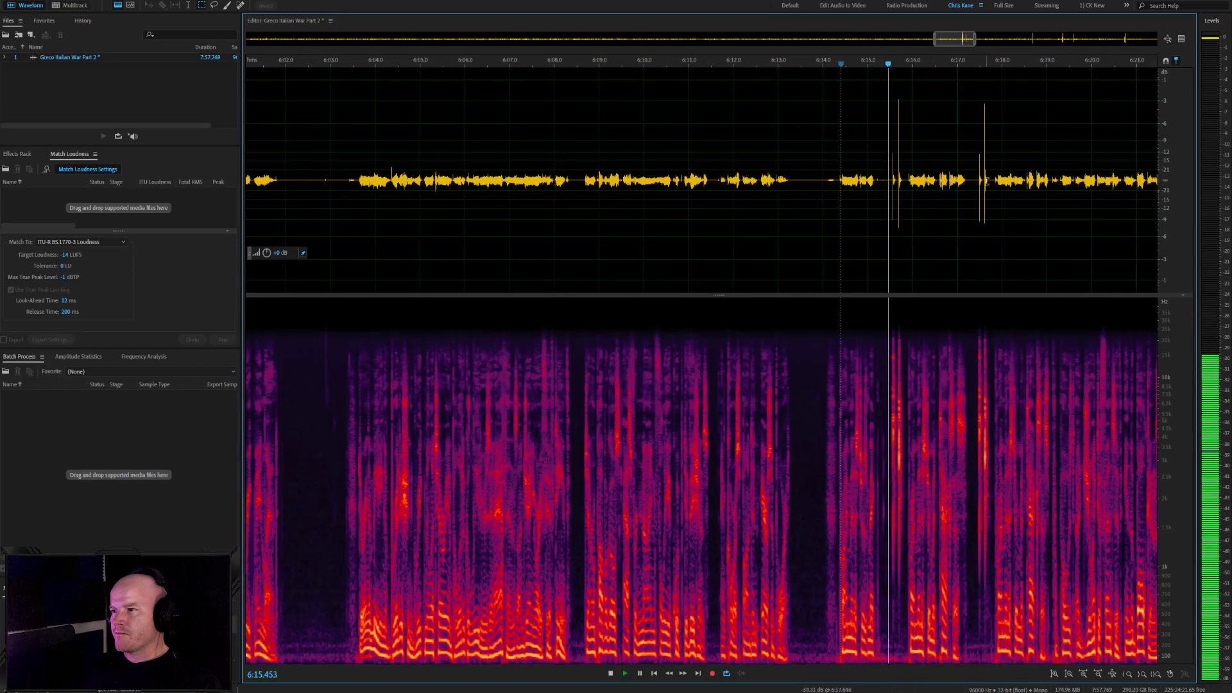
click(995, 182)
drag(995, 182, 810, 200)
key(Delete)
key(space)
Shorten the pause between sentences by deleting the silence from about 6:22.1 to 6:22.9, and play back the join
scroll(721, 209, down, 2)
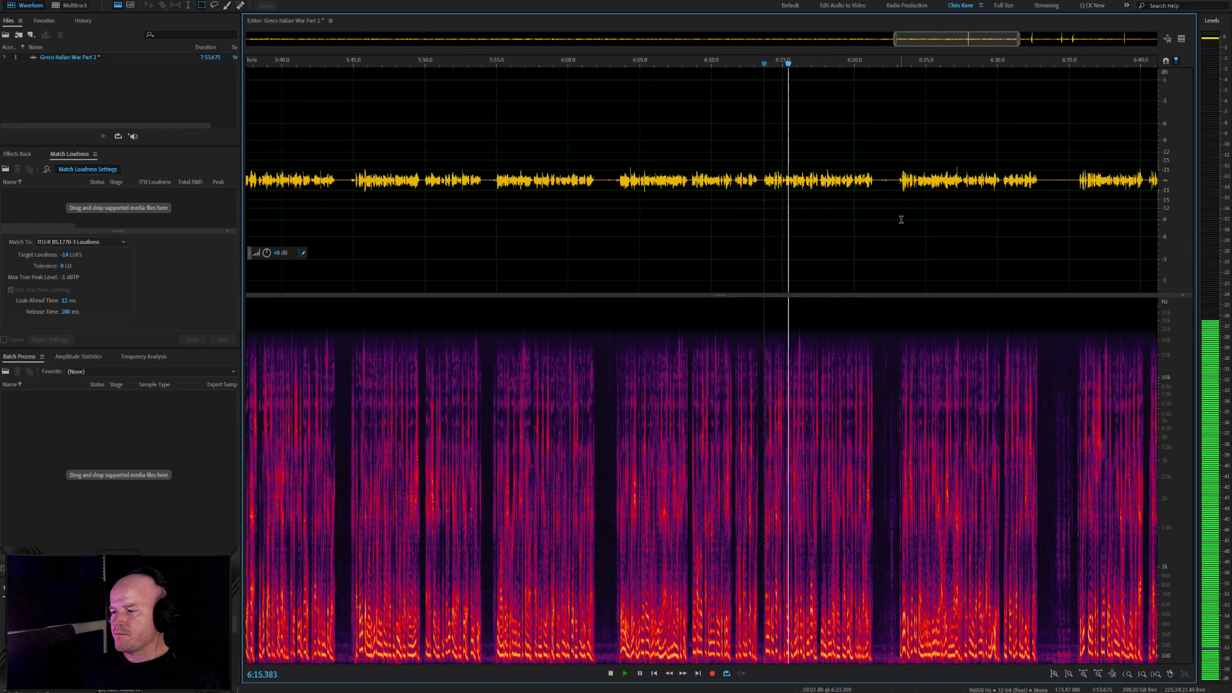
scroll(892, 206, up, 2)
drag(884, 191, 845, 193)
key(Delete)
scroll(651, 248, down, 2)
key(space)
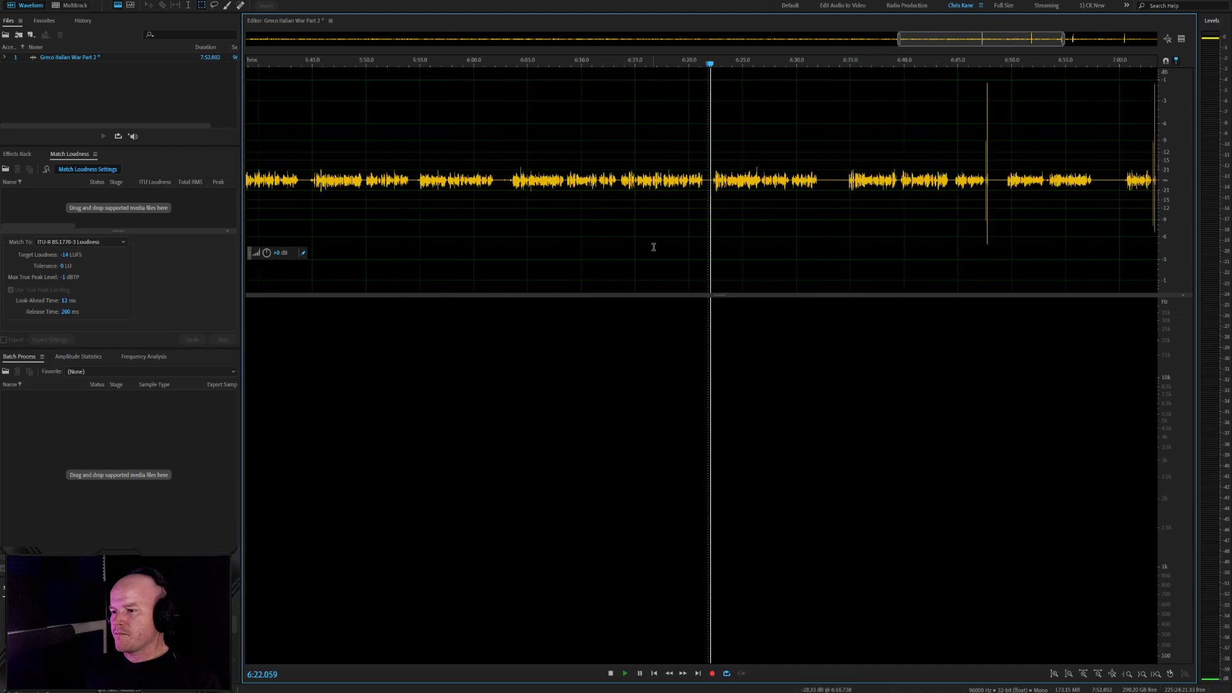
key(space)
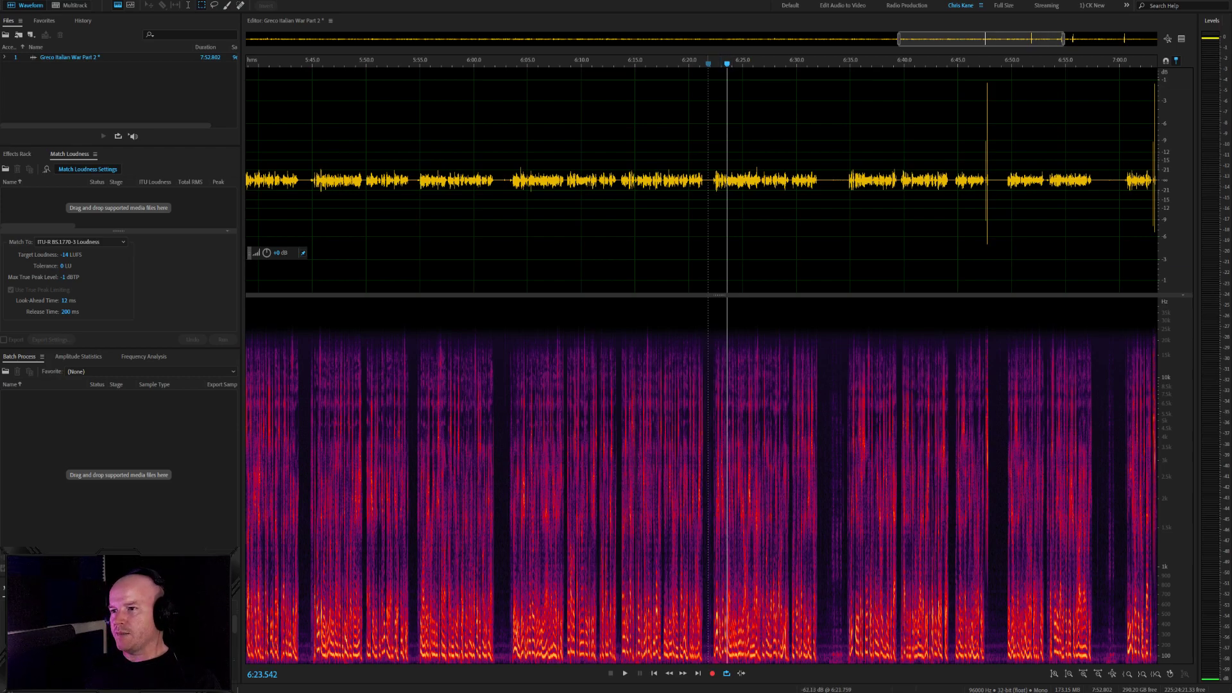
Audition the takes around the click marks near 6:47.7 and delete the rejected one with its marks from about 6:44.6 to 6:49.6
click(708, 181)
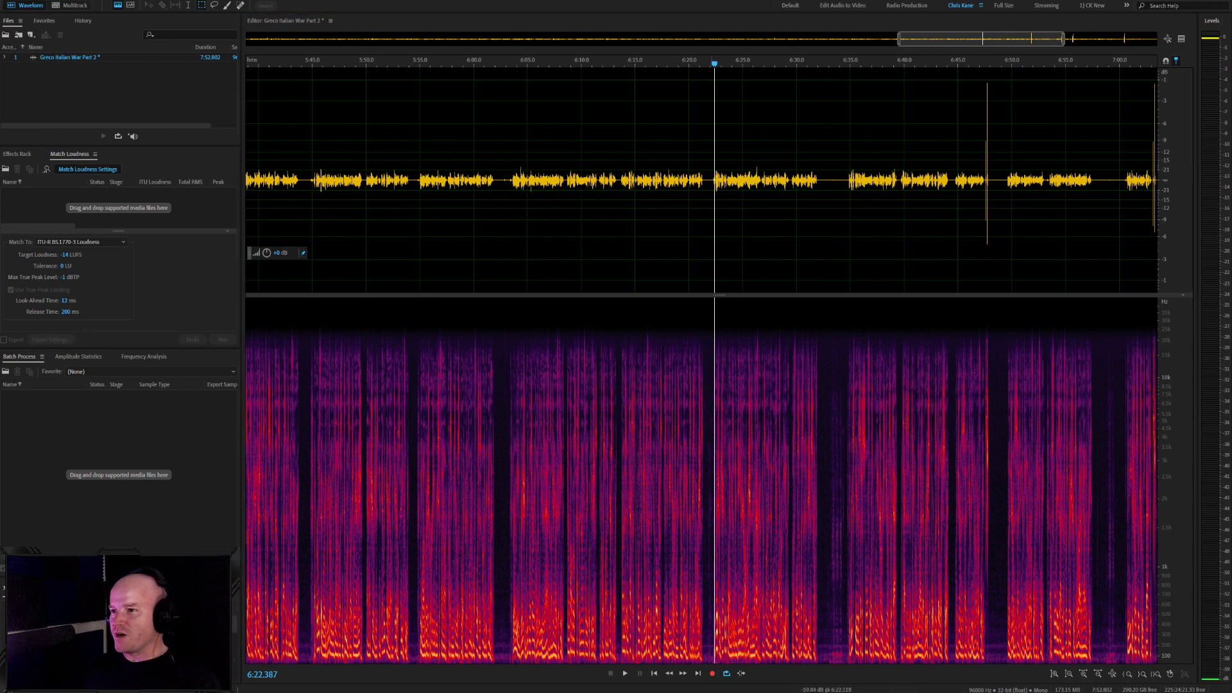
scroll(1038, 249, up, 3)
key(space)
scroll(873, 236, up, 3)
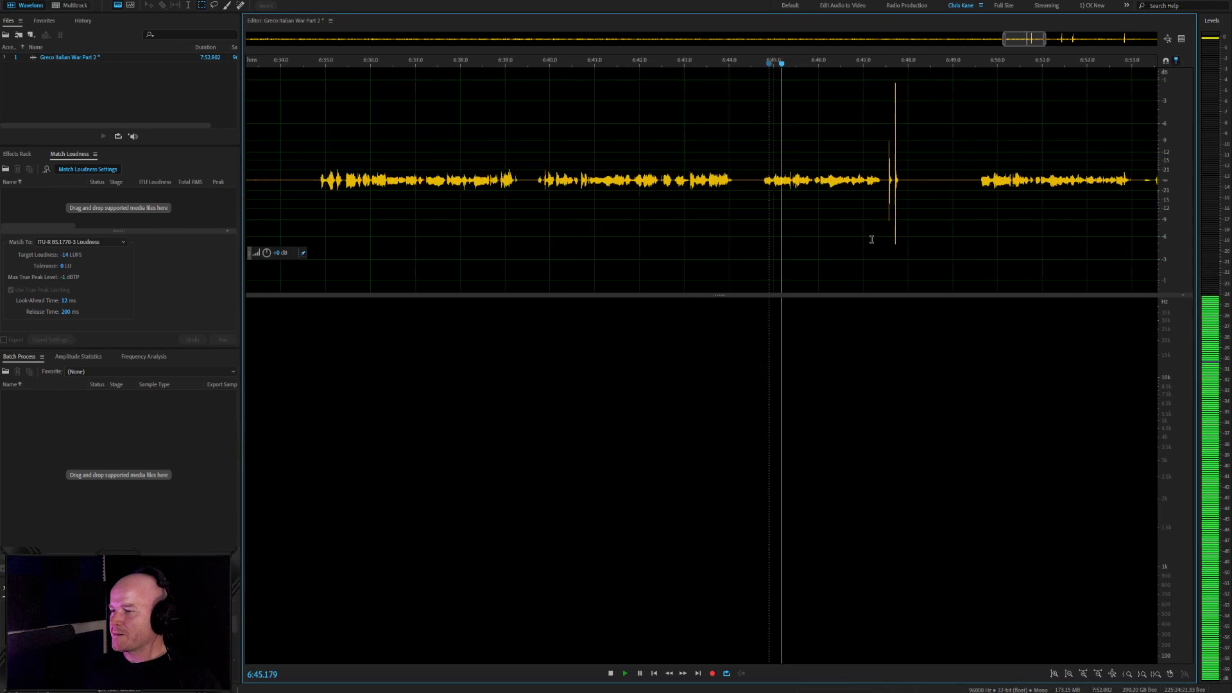
click(1057, 177)
drag(1050, 183, 658, 183)
key(Delete)
Audition the repeated takes around the click marks near 6:58 and 7:04, delete from about 6:53.8 to 7:04.1, and play the join
scroll(735, 188, down, 5)
scroll(736, 188, up, 3)
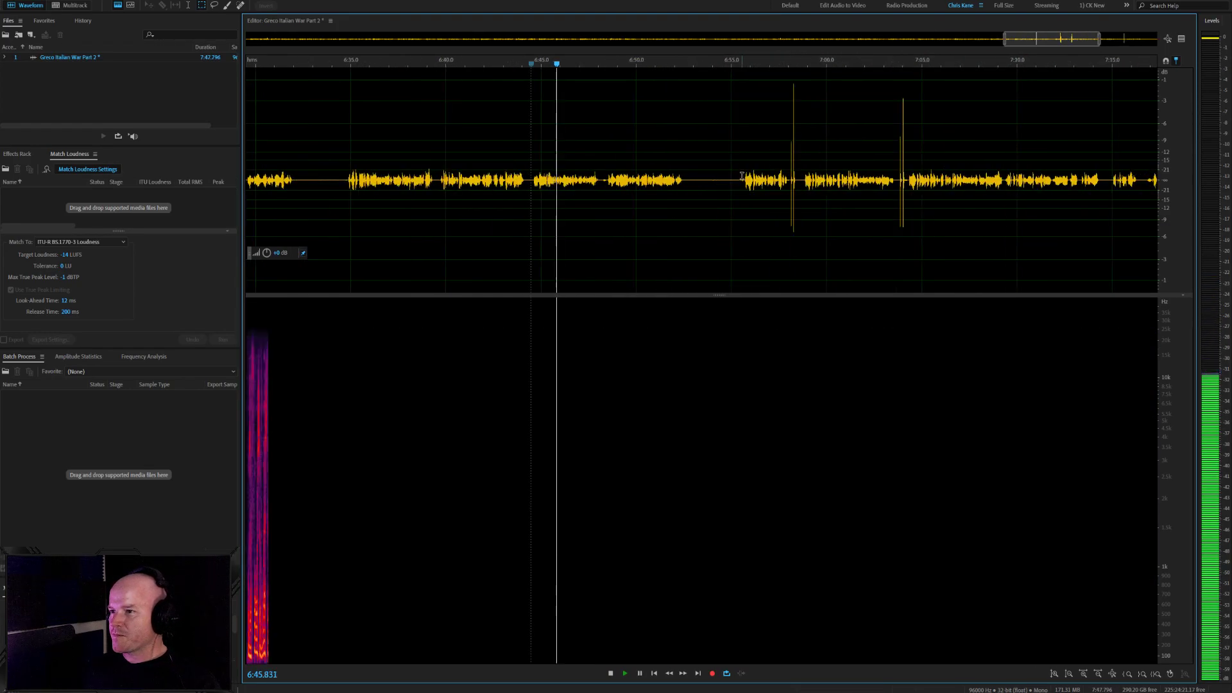
click(742, 188)
scroll(790, 188, up, 3)
click(822, 189)
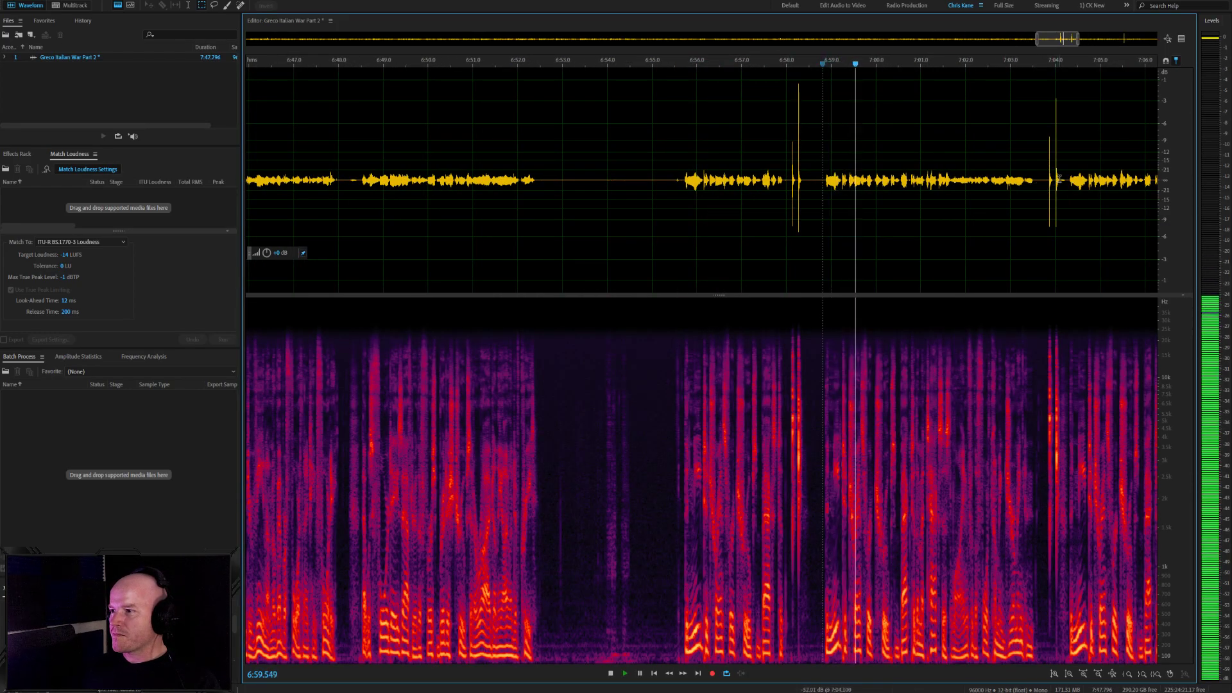
click(1058, 187)
key(space)
drag(1058, 186, 600, 186)
key(Delete)
scroll(607, 196, down, 3)
key(space)
scroll(610, 202, down, 1)
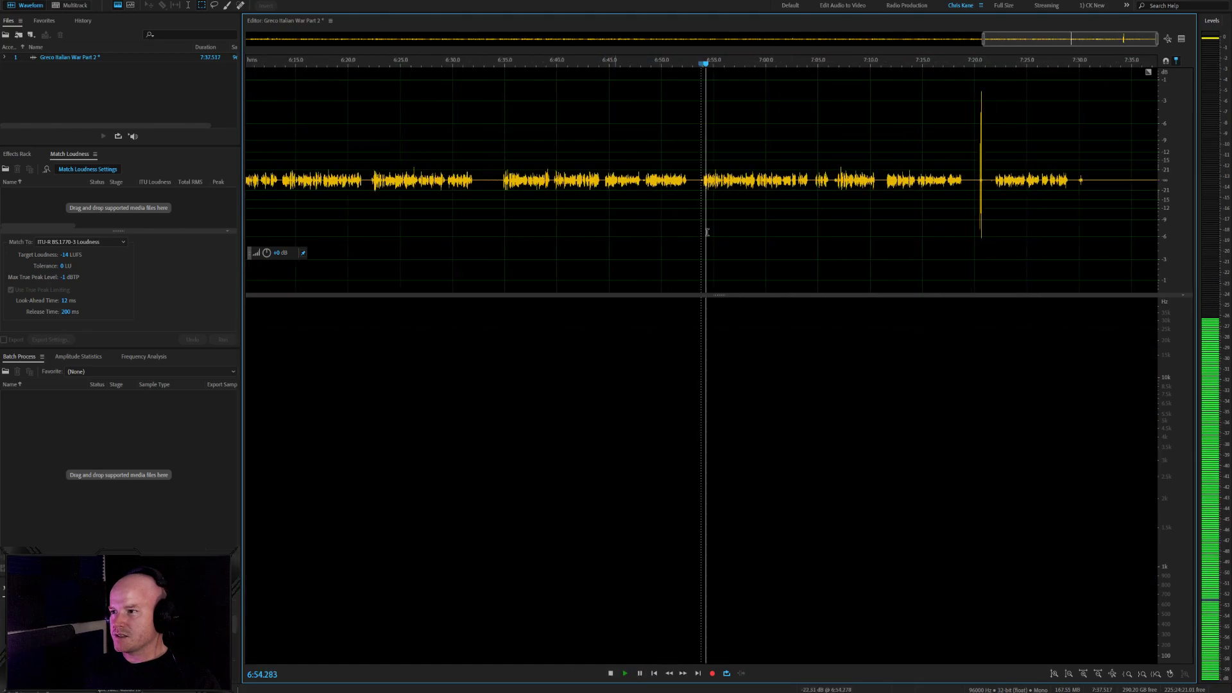
Audition the takes around the click marks near 7:20.5, delete the rejected one from about 7:14.4 to 7:21.9, and play the join
scroll(992, 244, up, 5)
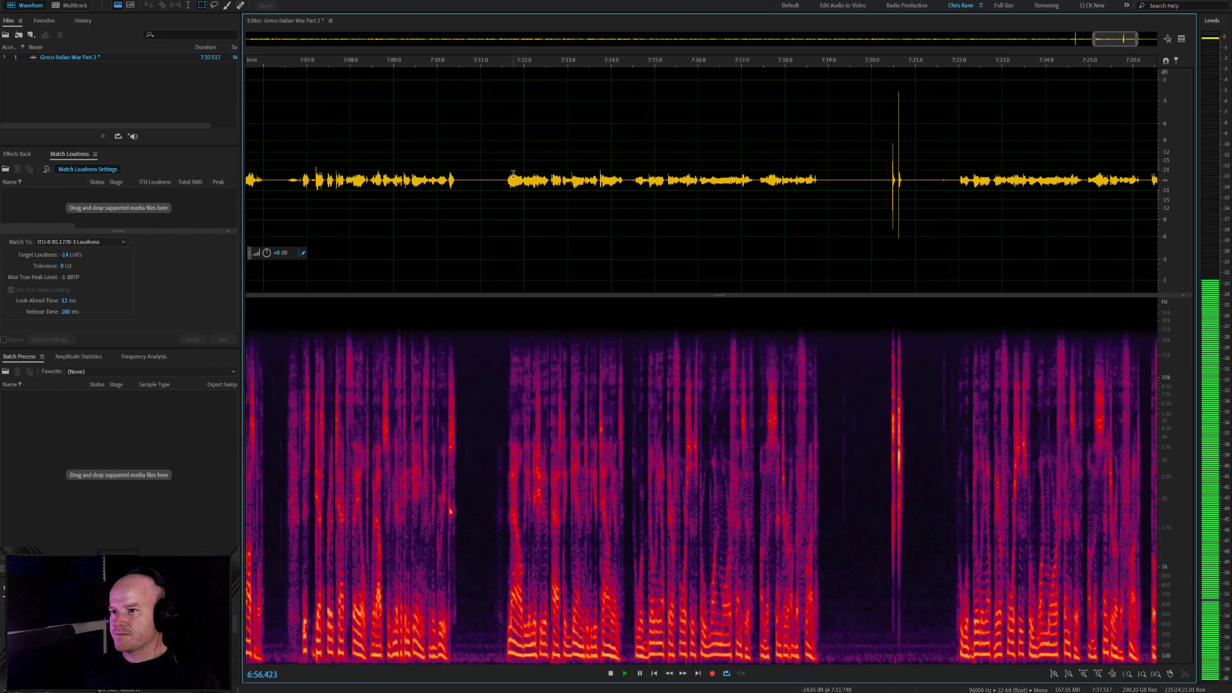
click(505, 177)
click(961, 177)
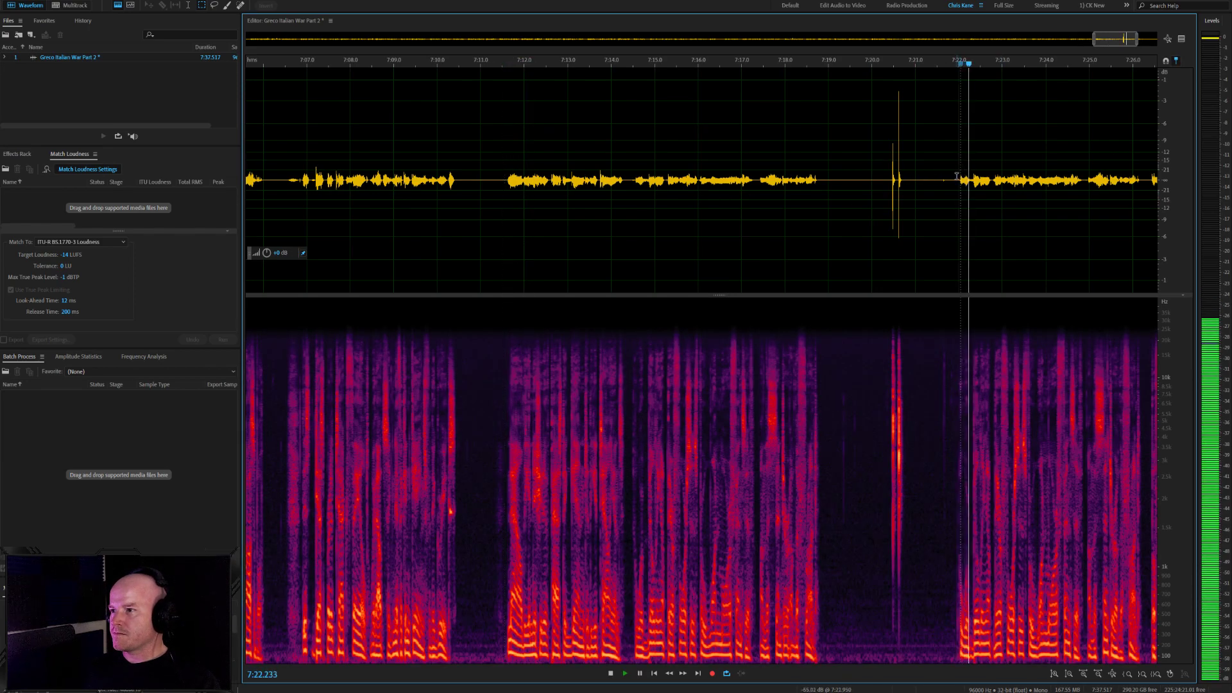
click(716, 191)
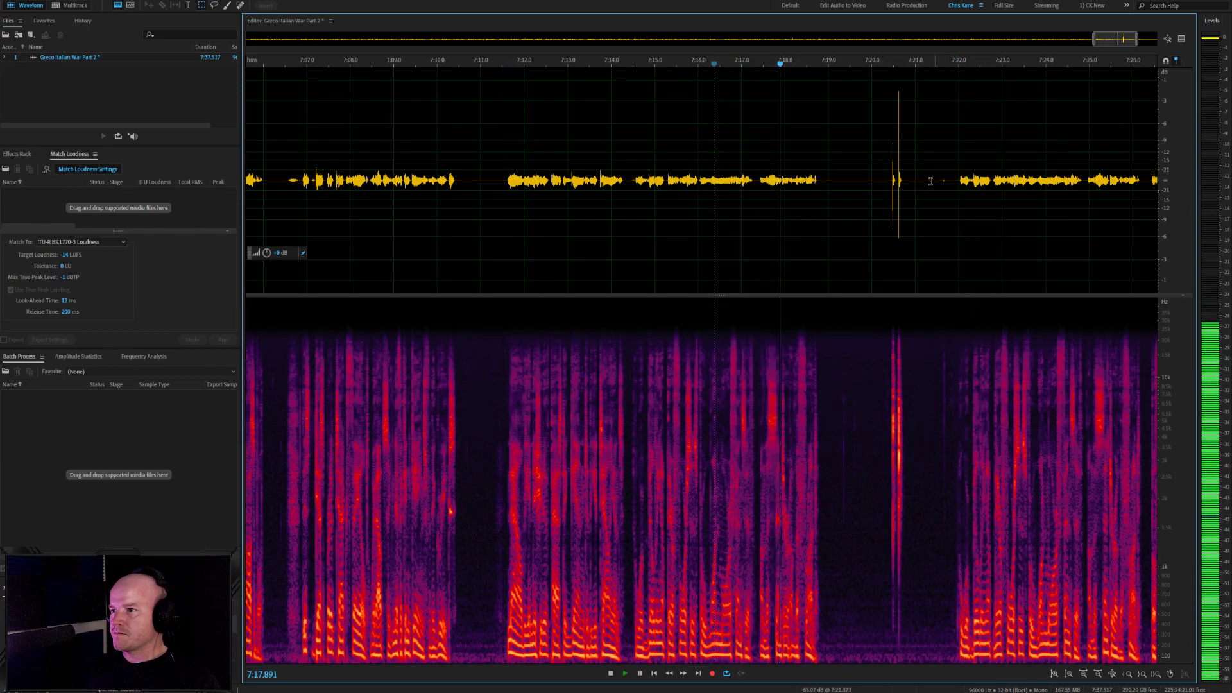
click(634, 186)
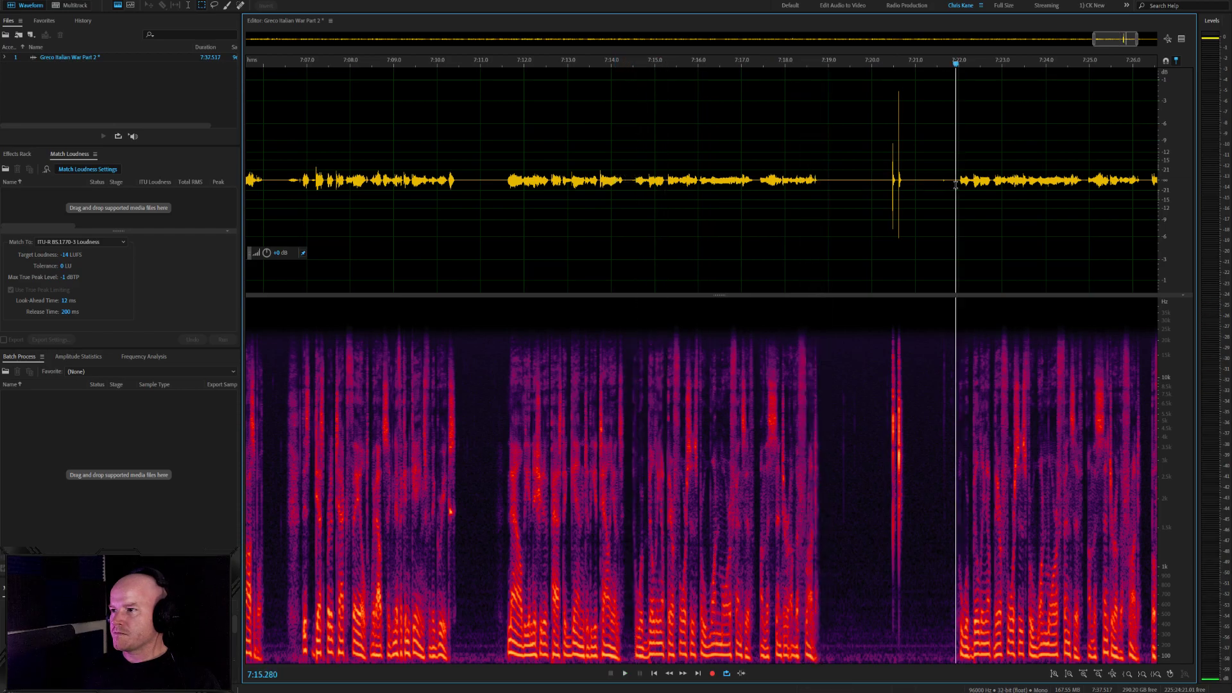
drag(955, 192, 627, 215)
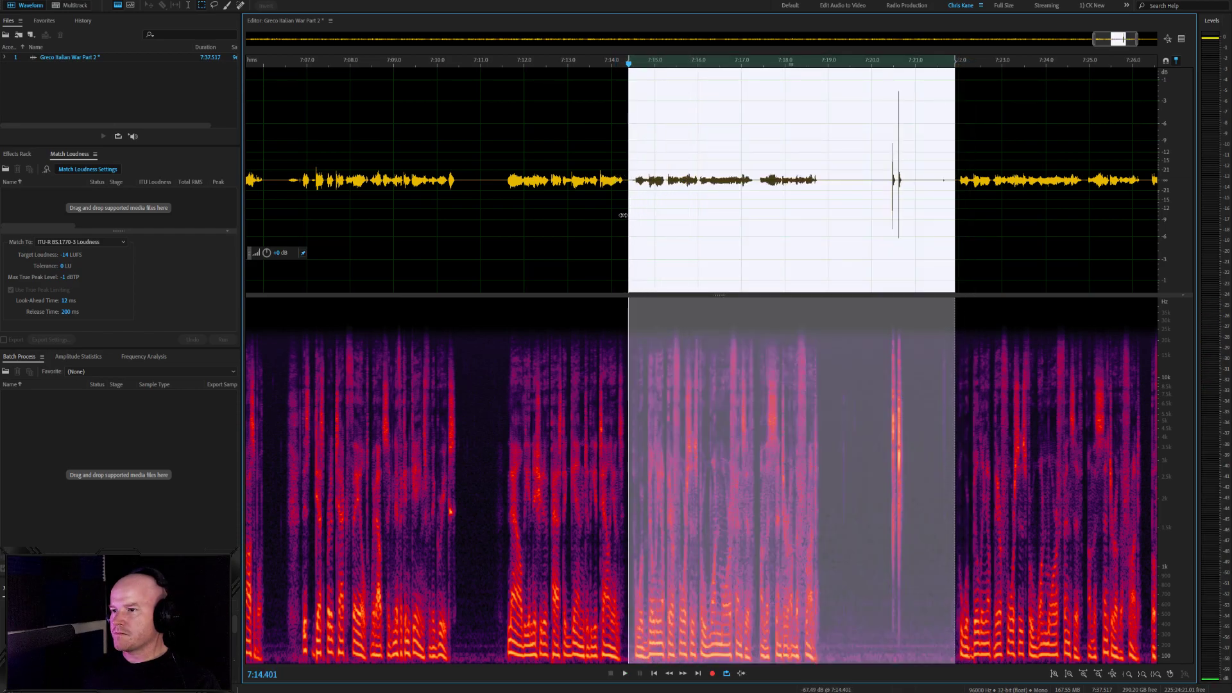
key(Delete)
click(596, 212)
key(space)
scroll(598, 213, down, 3)
scroll(1054, 232, up, 3)
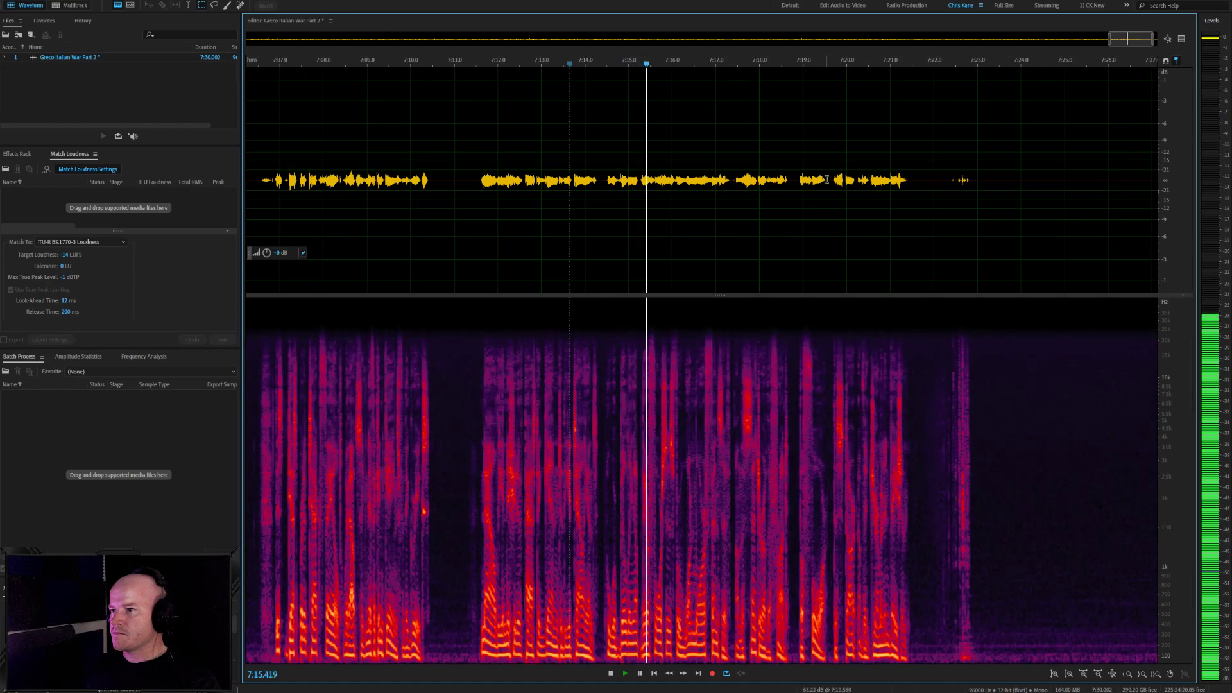
Delete the noise after the final sentence from about 7:21.7 to 7:23.3, and return to the beginning of the file
drag(990, 182, 913, 196)
key(Delete)
key(backslash)
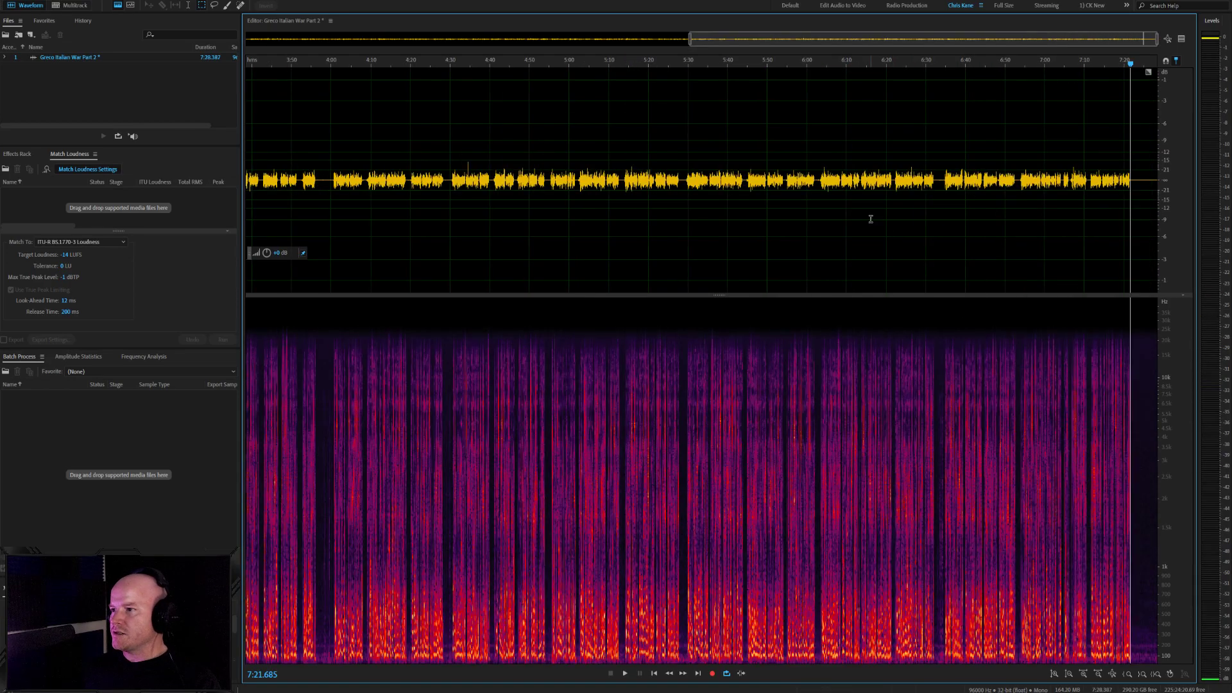
key(Home)
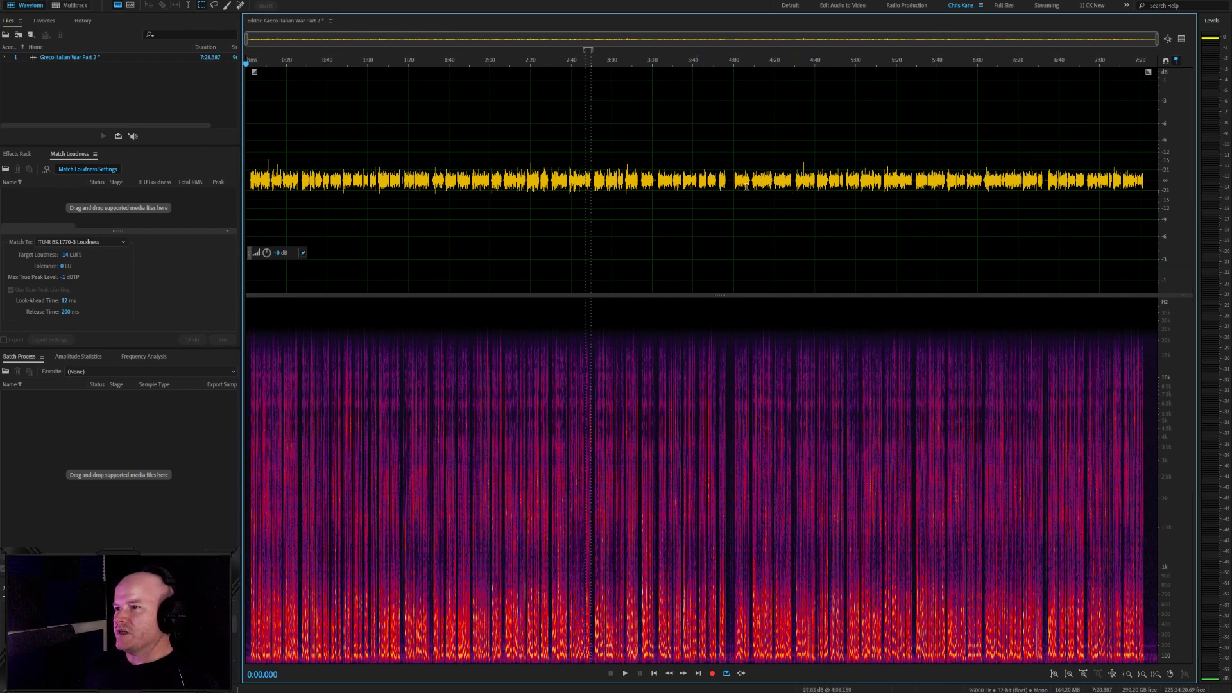
Shorten the overlong pause near 3:58 by deleting the silence from about 3:57.1 to 3:59.7
scroll(746, 186, up, 8)
click(705, 188)
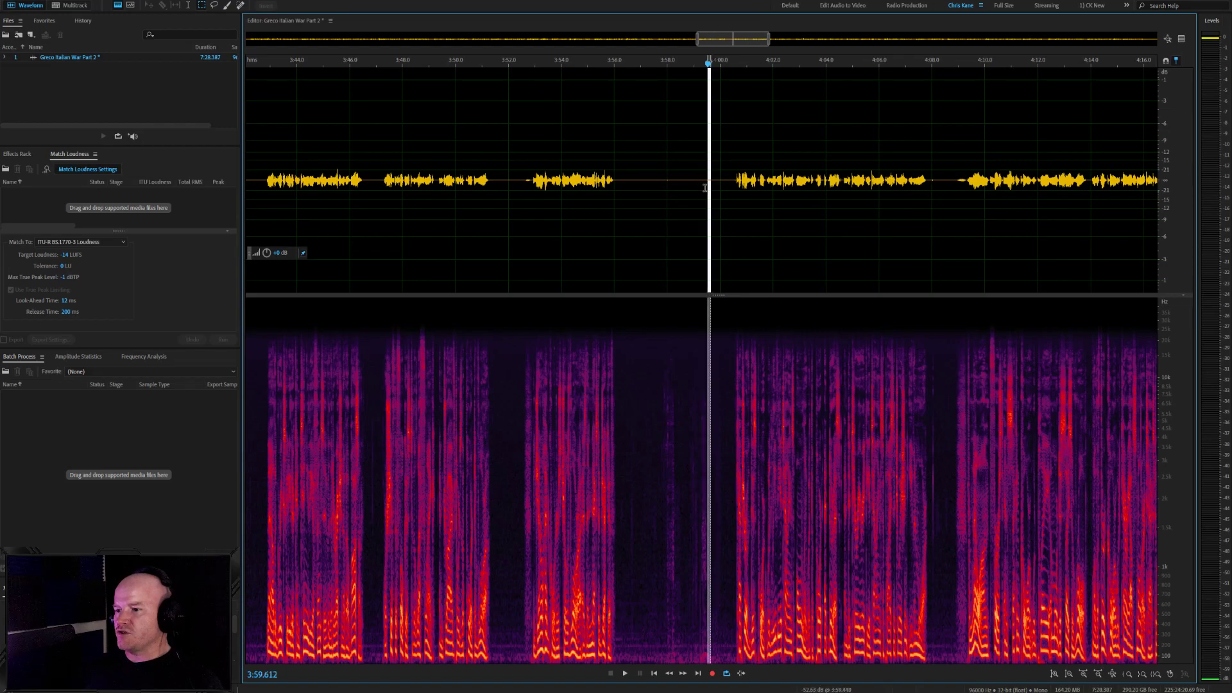
drag(708, 188, 641, 192)
key(Delete)
scroll(665, 195, down, 8)
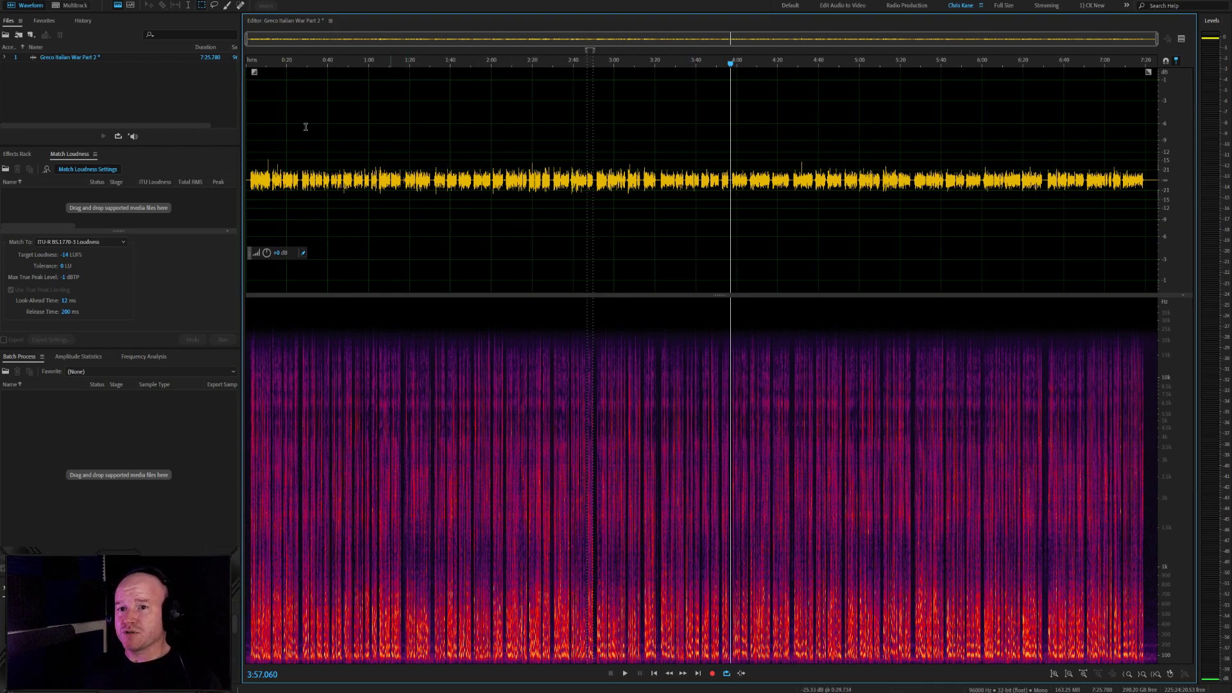
Save the edited narration as Greco Italian War Part 2 RAW.wav
click(359, 118)
click(572, 186)
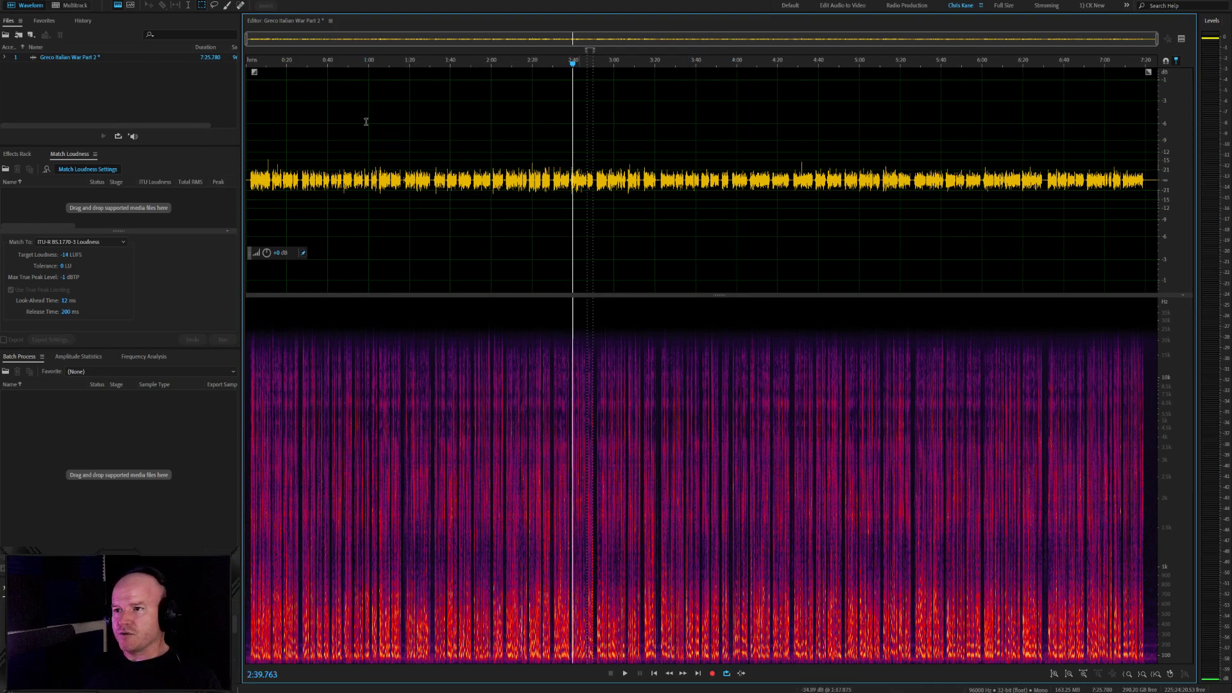
click(39, 127)
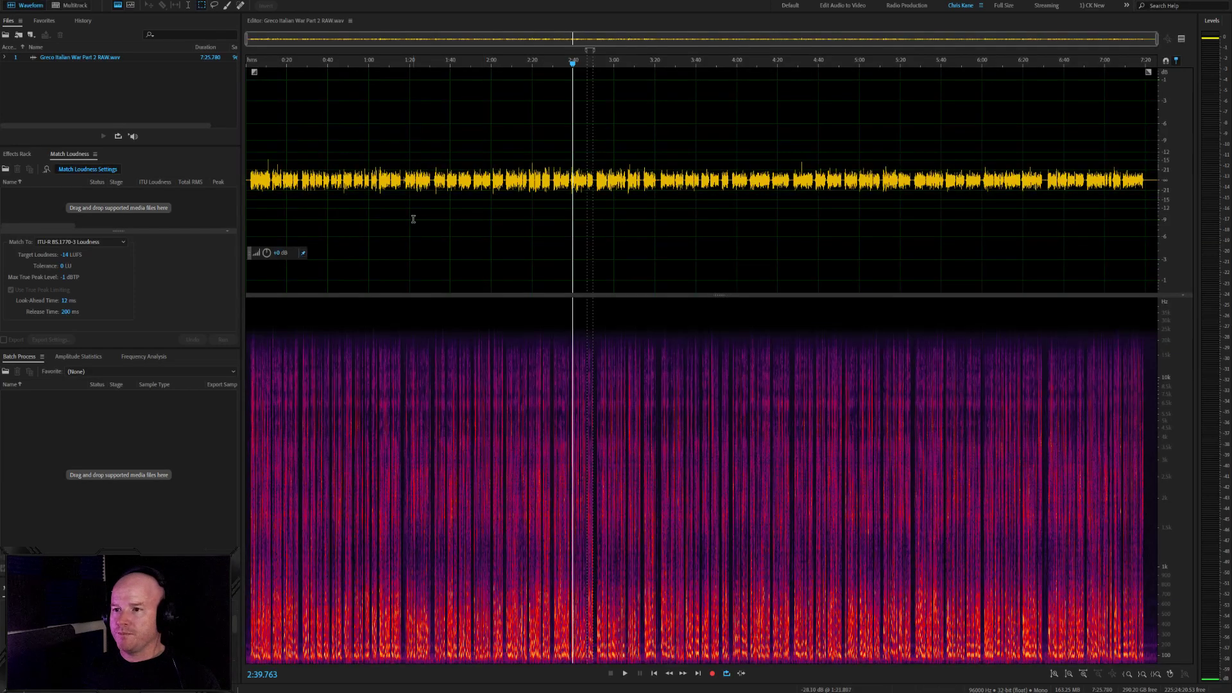
click(468, 209)
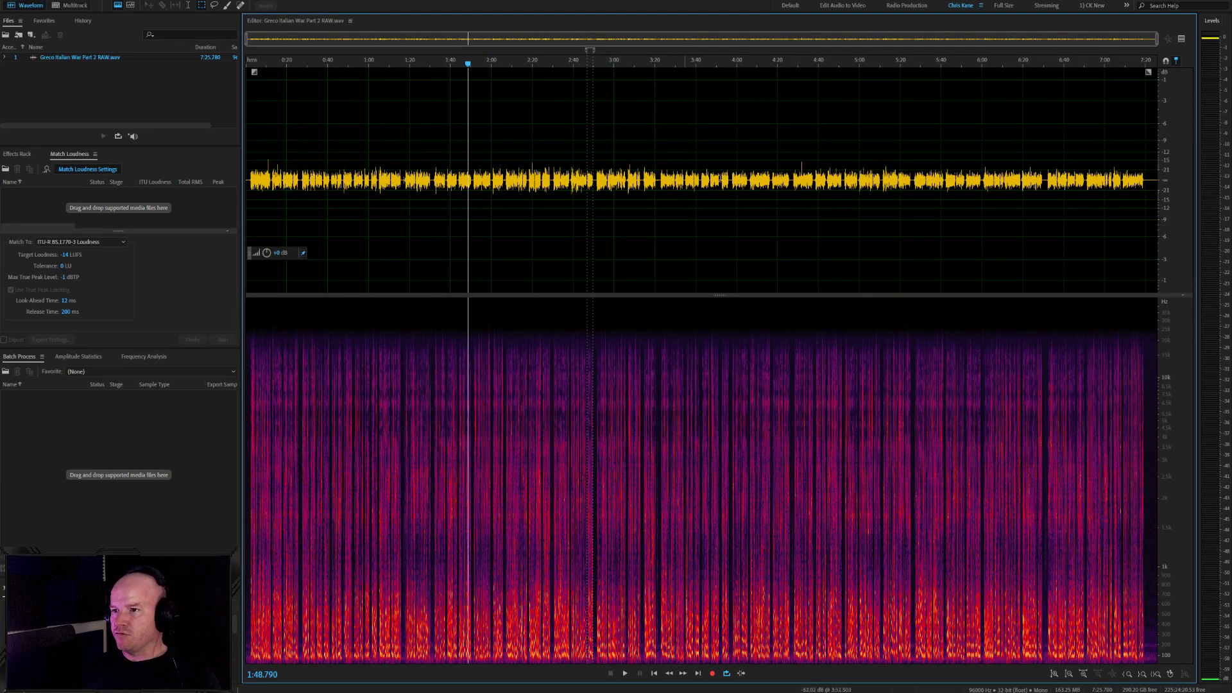
click(738, 171)
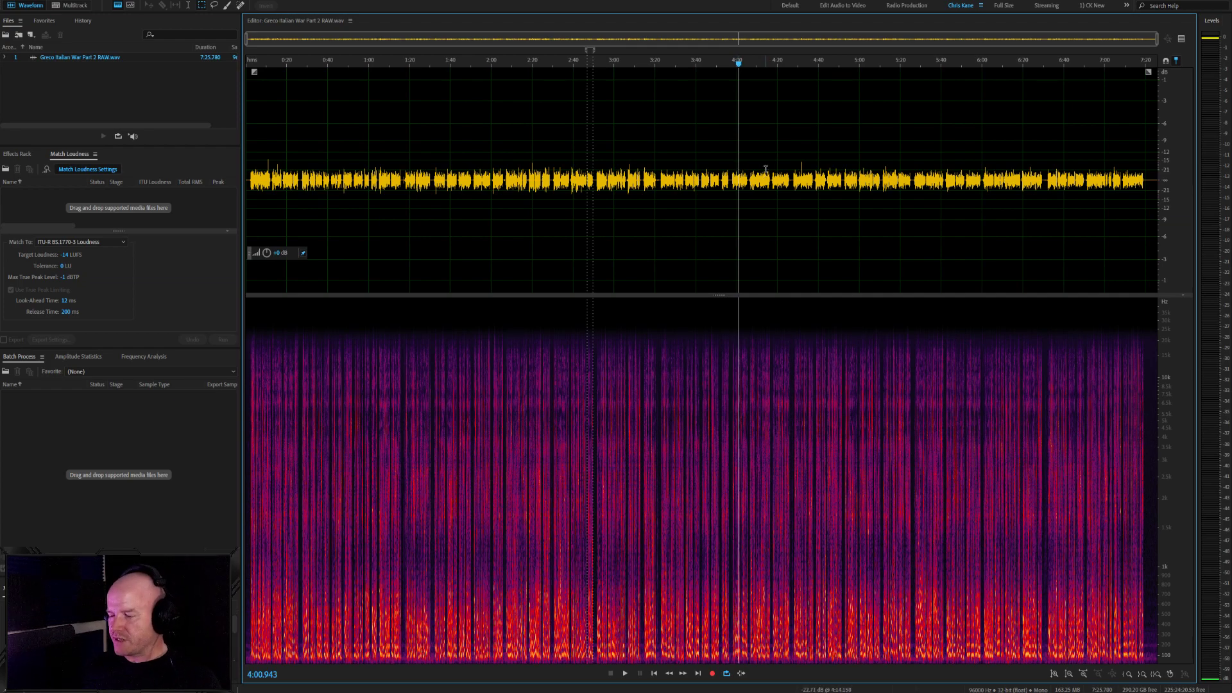
click(814, 169)
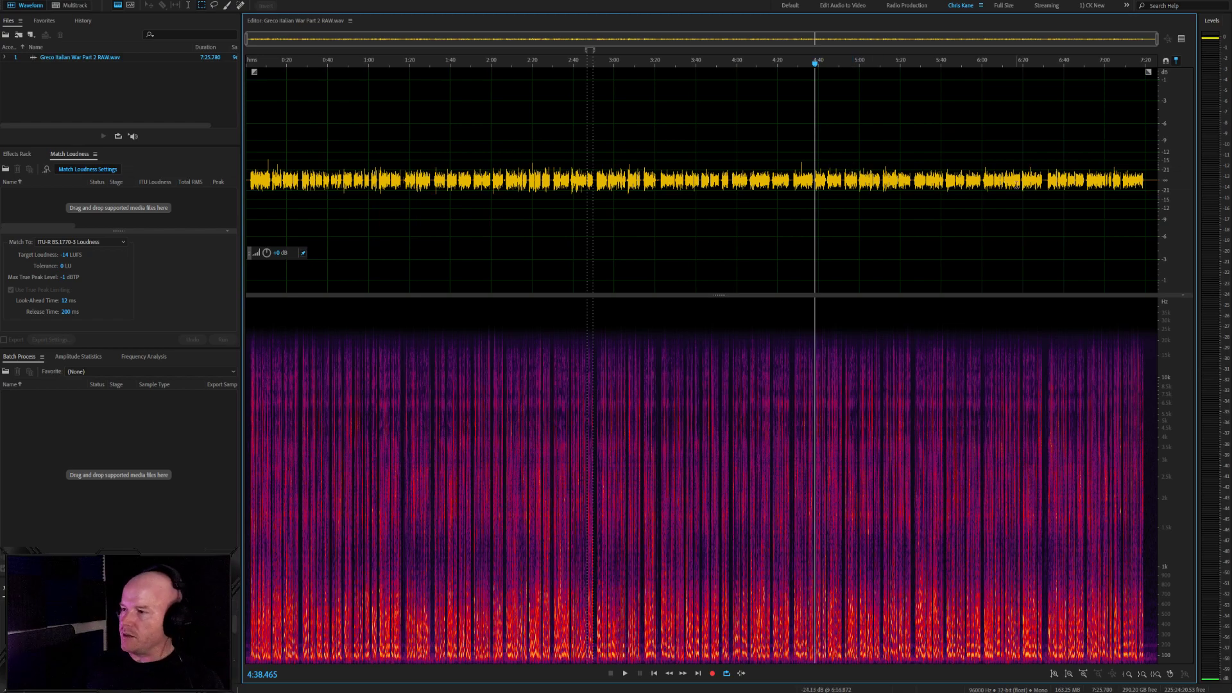
Shorten the overlong pause near 6:31 by deleting the silence from about 6:30.5 to 6:32.0
click(1020, 186)
scroll(1066, 215, up, 5)
key(End)
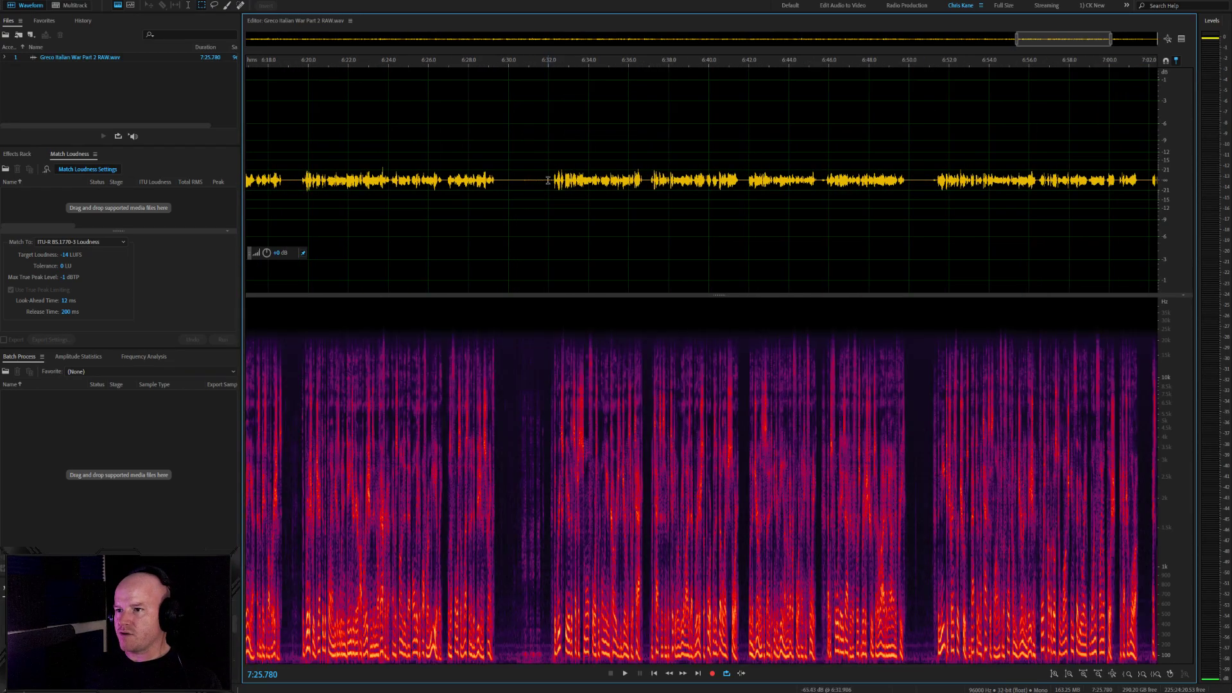
drag(549, 192, 517, 191)
key(Delete)
Examine the closing narration's waveform levels and the room tone from about 7:17.6 to 7:22.2, and view the whole file
scroll(1101, 228, down, 3)
scroll(1164, 229, up, 6)
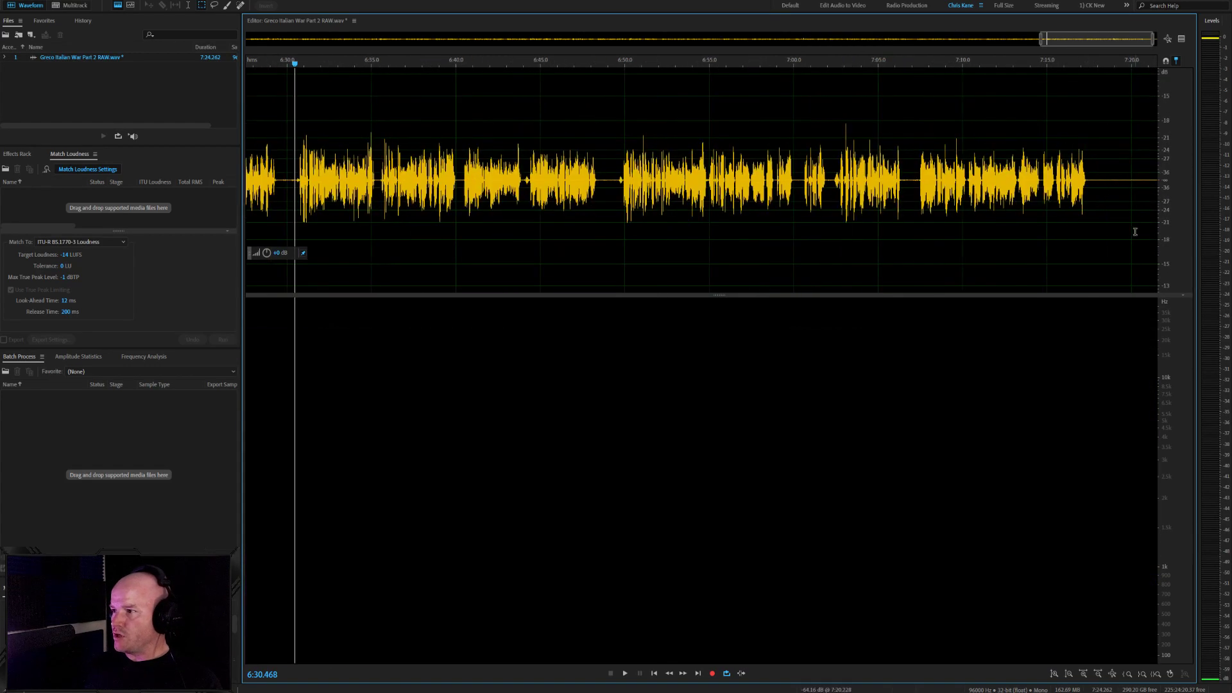
scroll(1175, 225, down, 2)
scroll(1177, 232, up, 1)
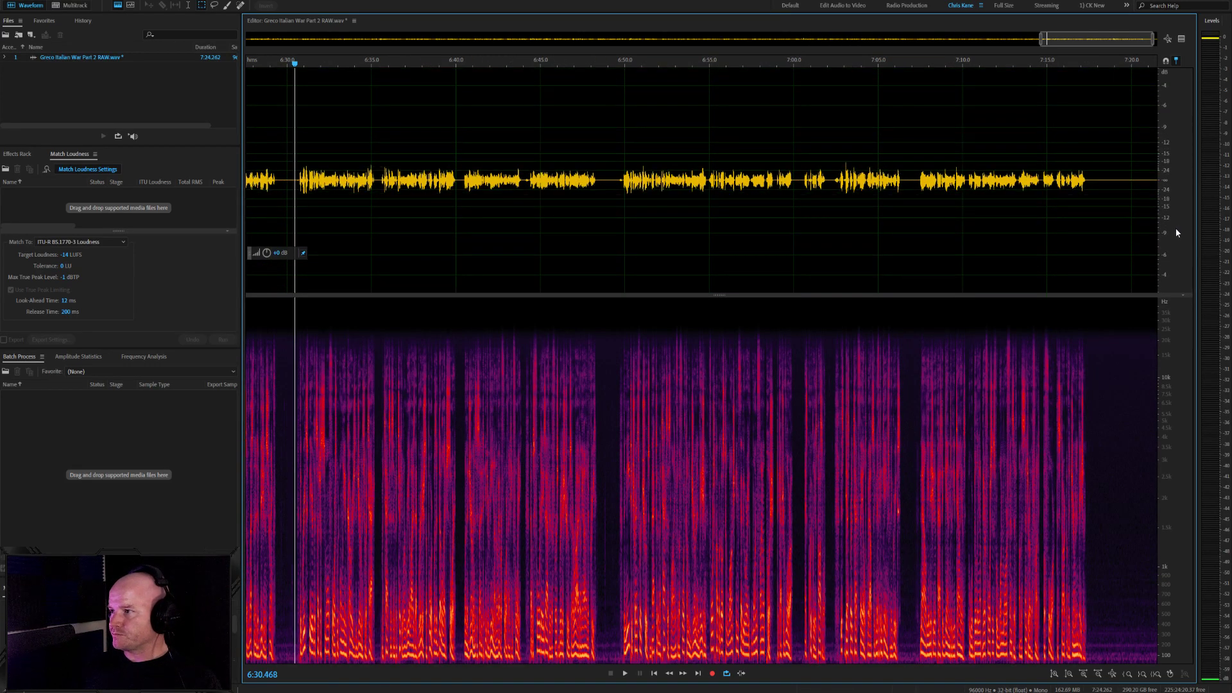
scroll(1177, 232, up, 1)
scroll(1176, 230, down, 2)
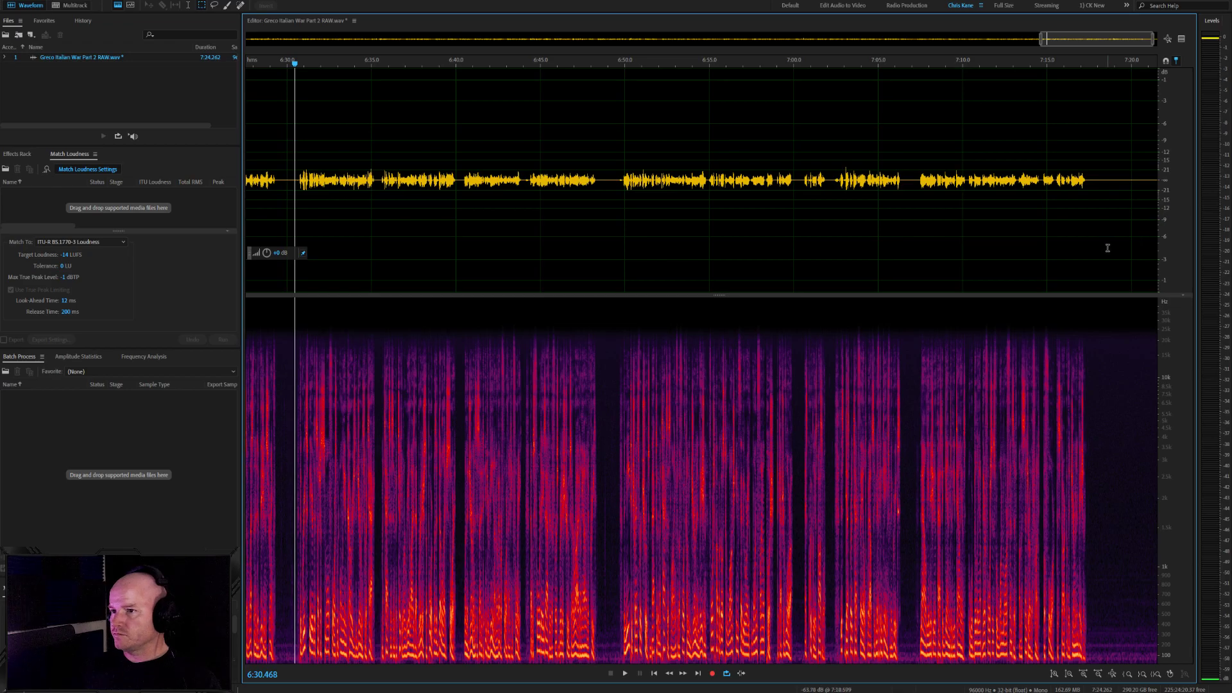
scroll(1108, 246, up, 5)
key(End)
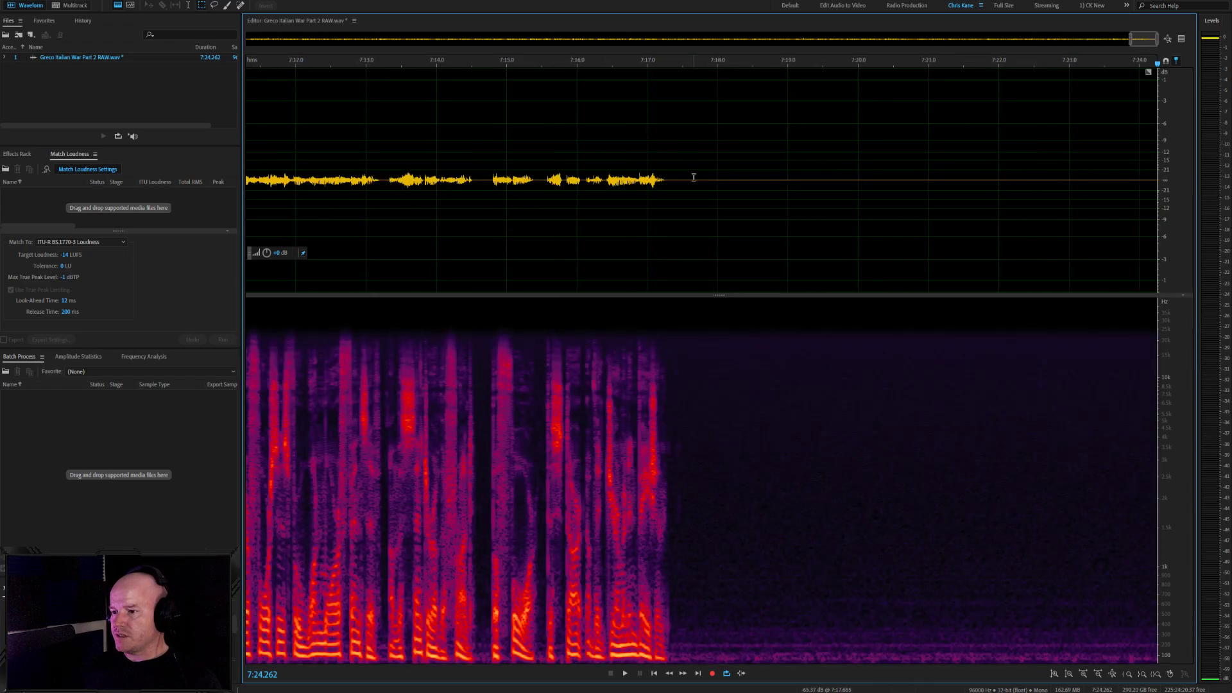
scroll(694, 178, down, 1)
drag(753, 187, 1030, 210)
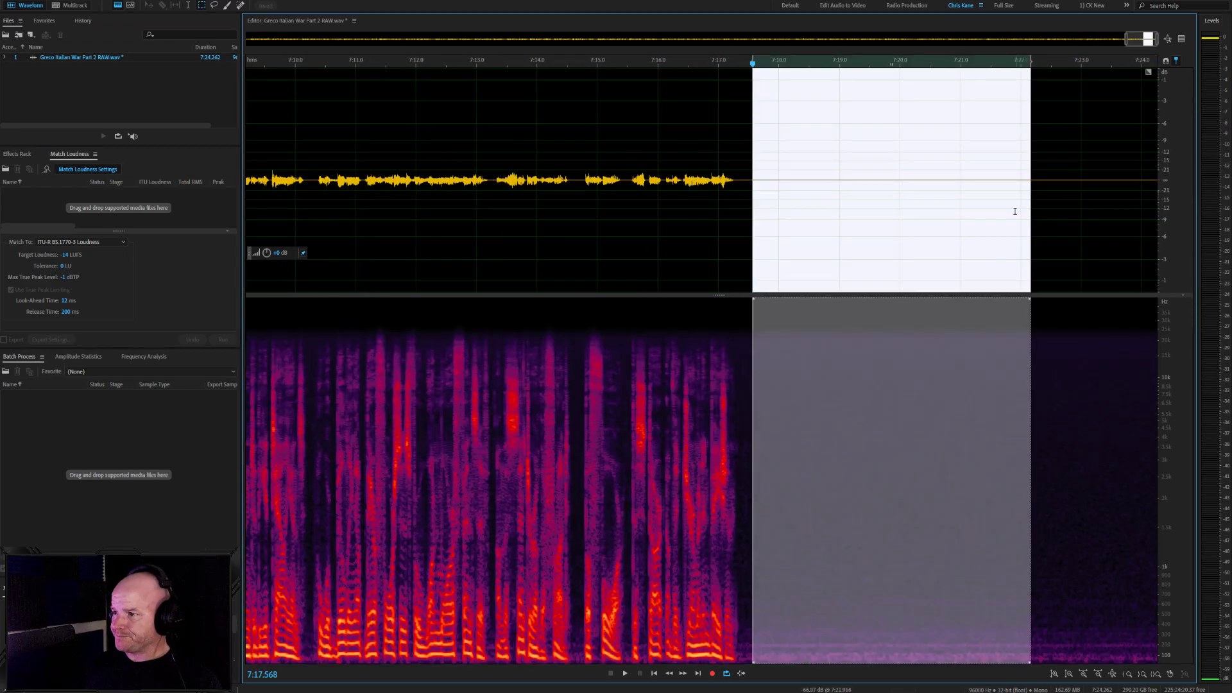
key(backslash)
click(1135, 188)
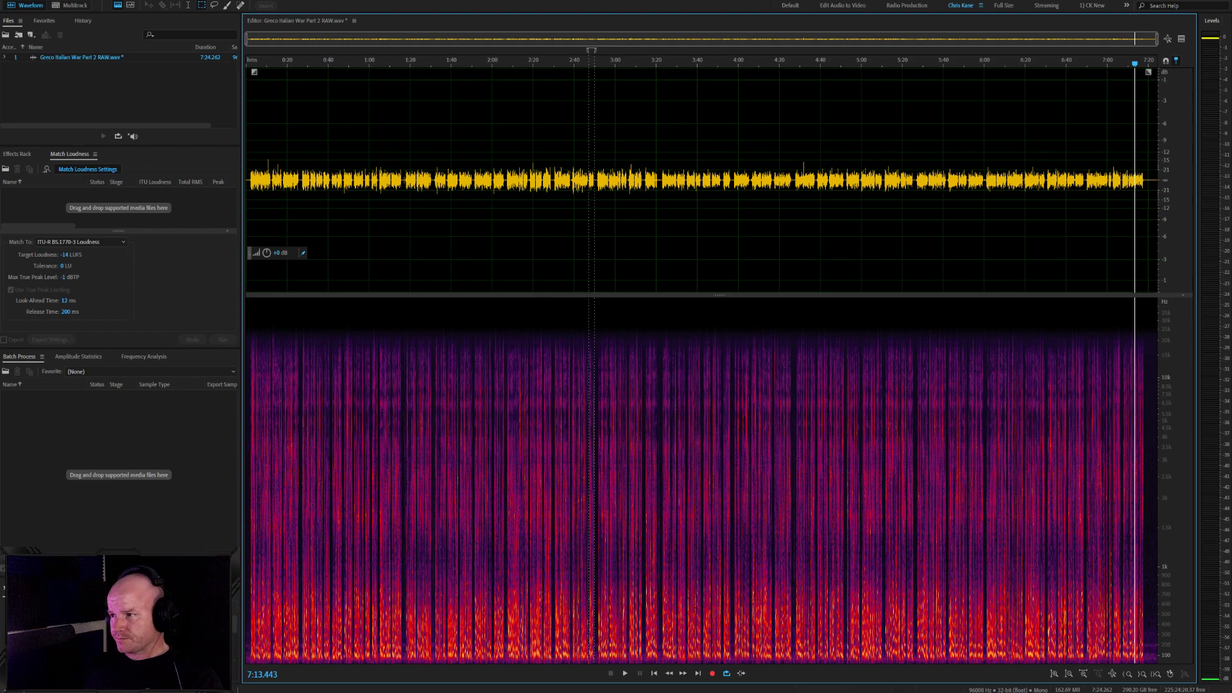
scroll(1169, 191, up, 3)
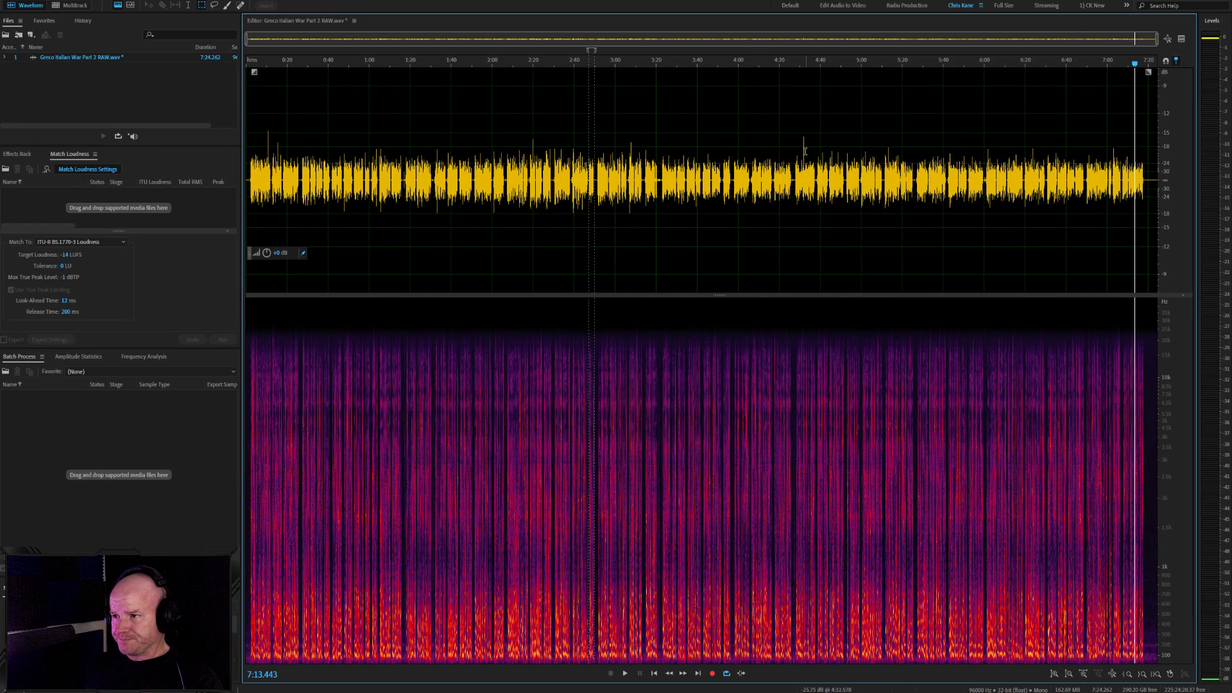
Locate the tall click among the narration's loudest peaks near 0:11.05 and repair it with Auto Heal
drag(264, 139, 270, 145)
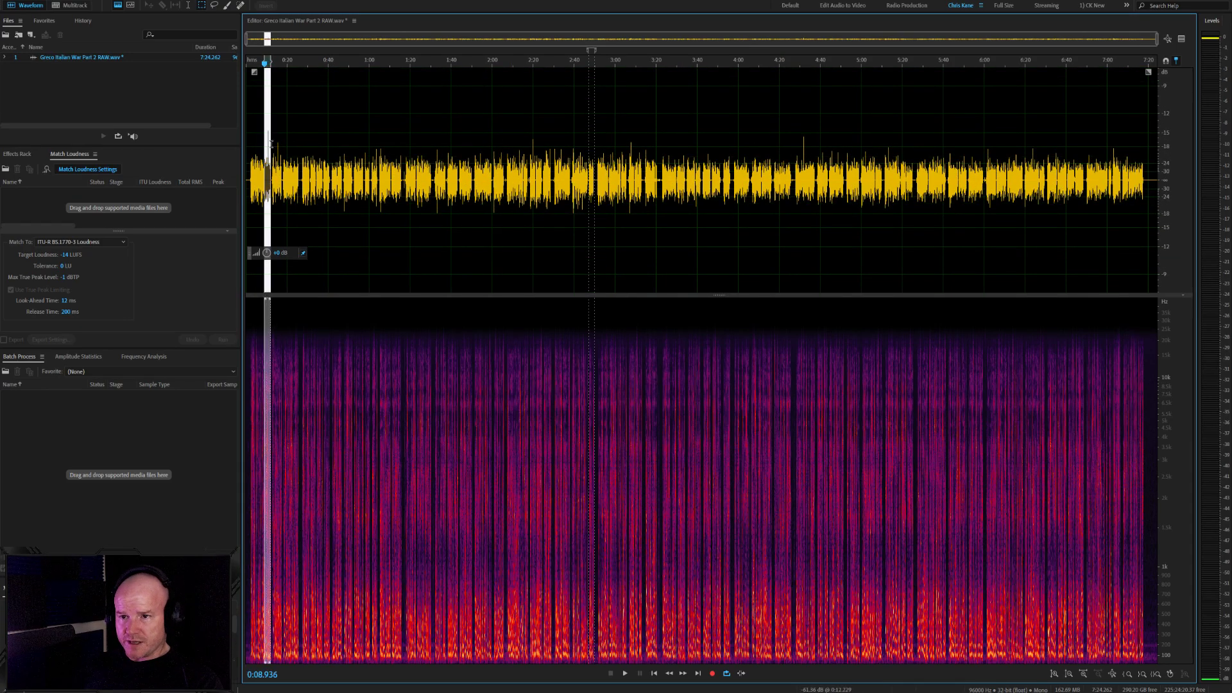
drag(799, 141, 806, 142)
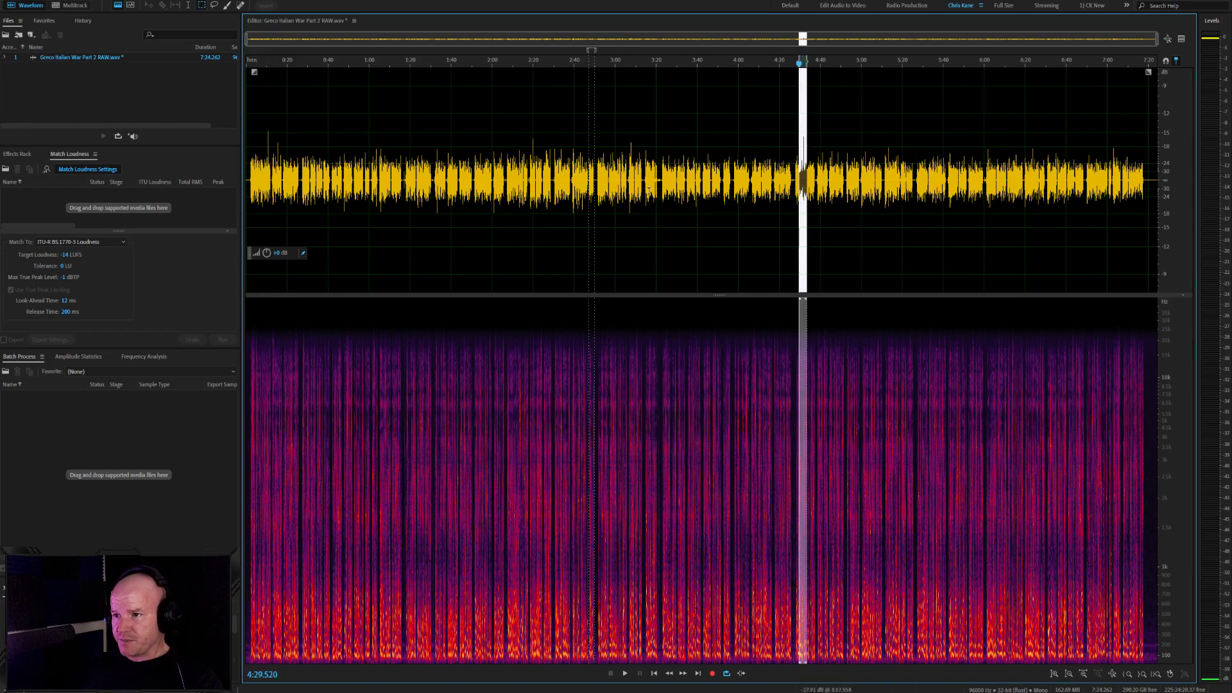
click(532, 145)
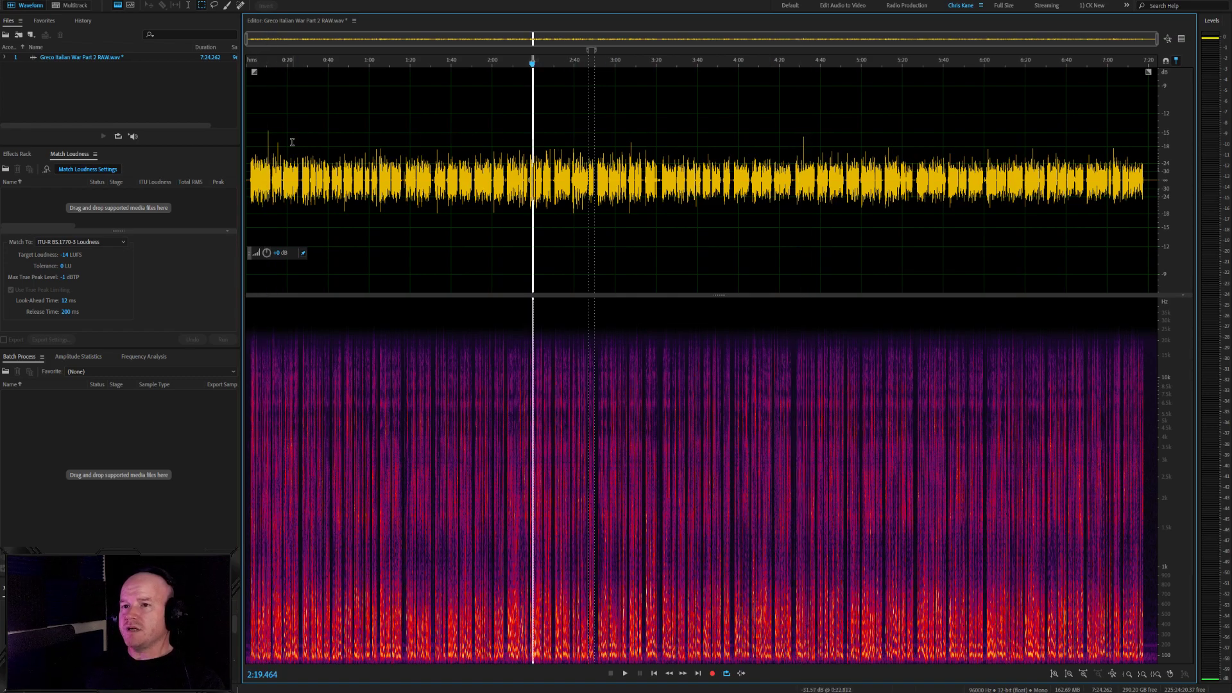
scroll(248, 159, up, 4)
click(313, 142)
scroll(328, 172, up, 6)
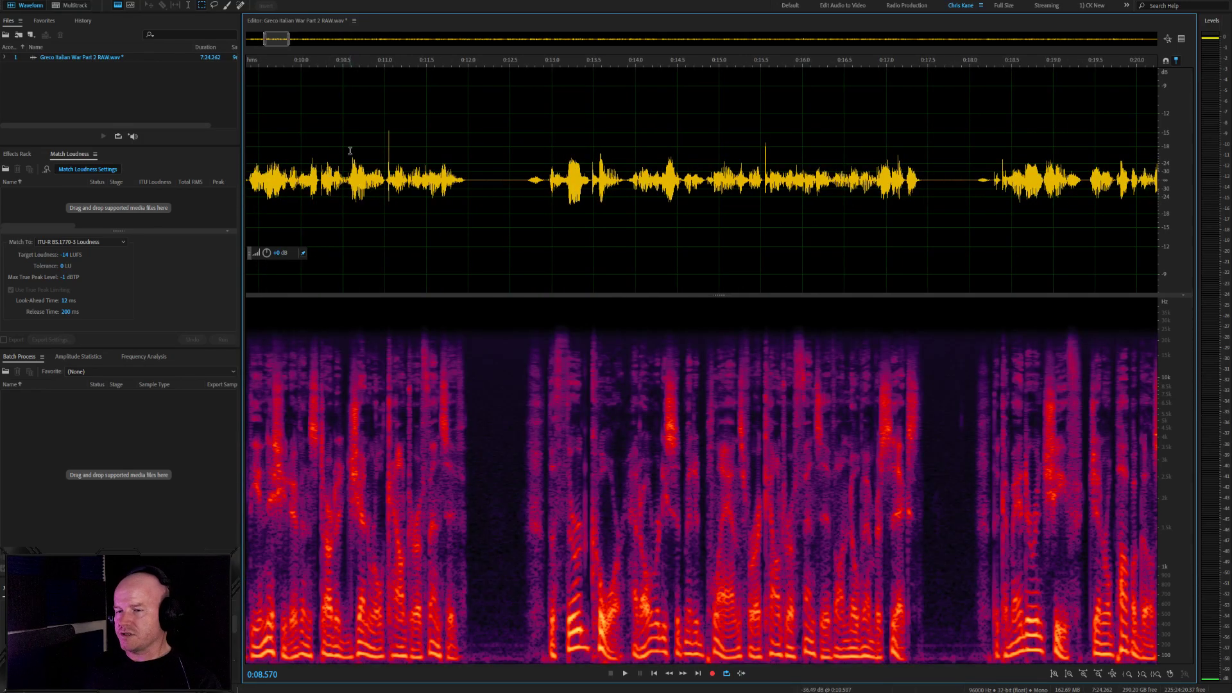
scroll(343, 163, up, 3)
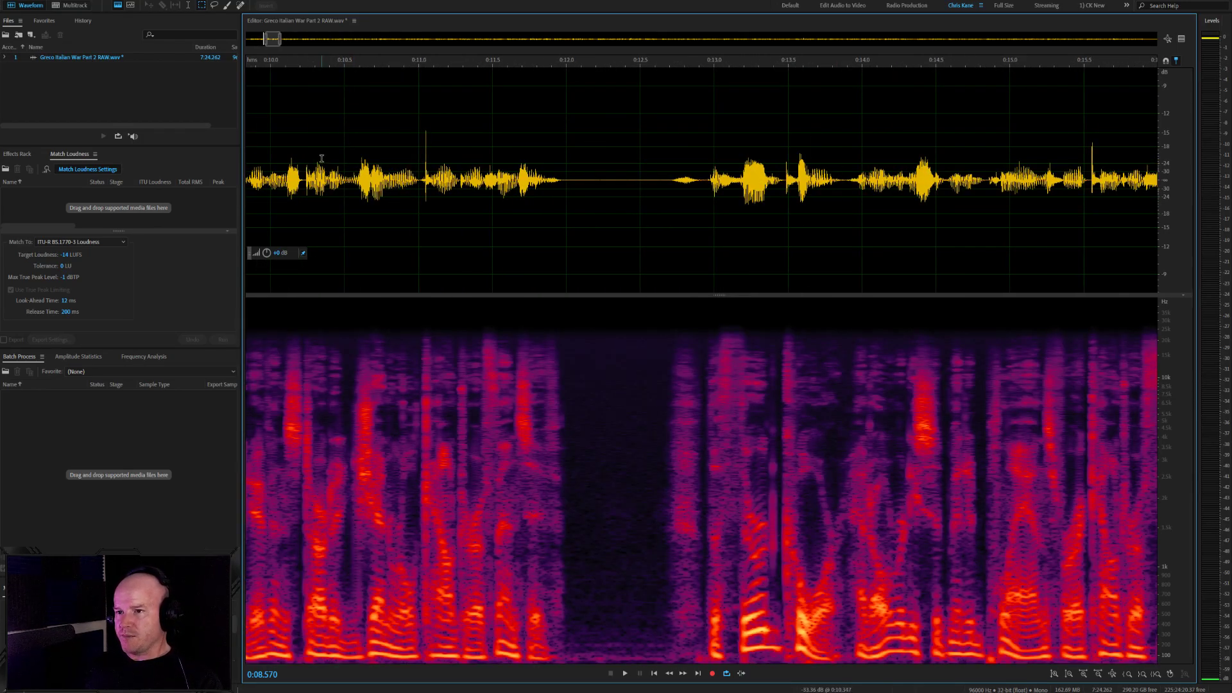
click(283, 173)
key(space)
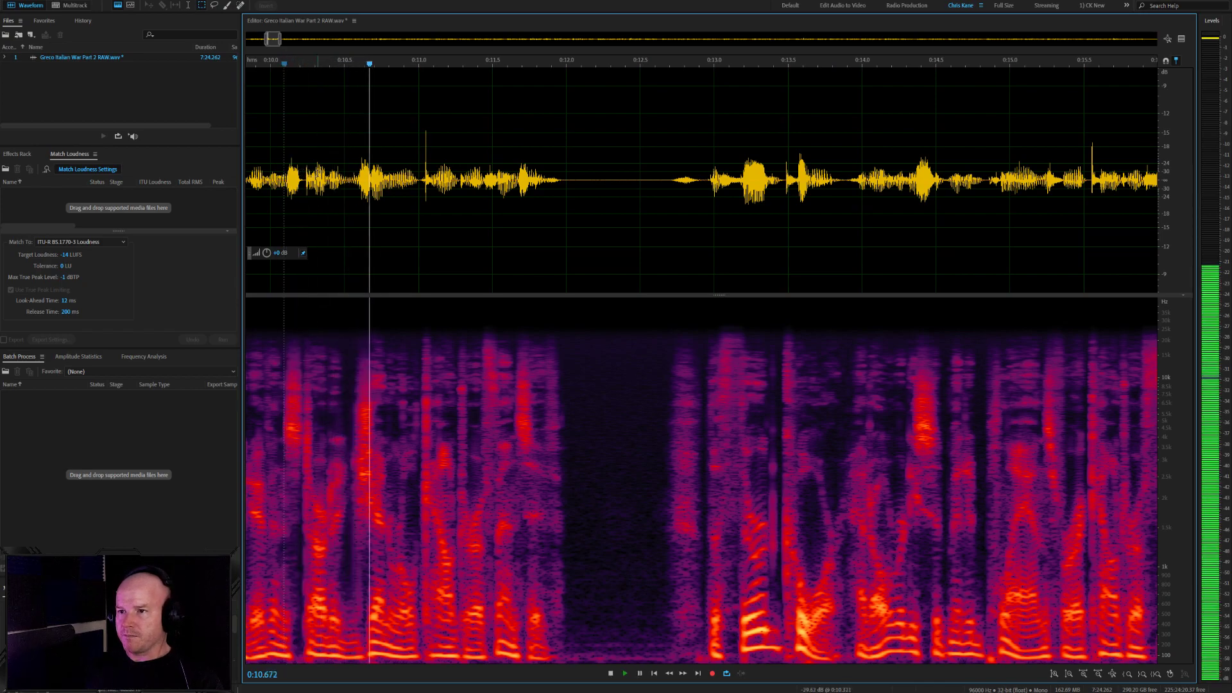
scroll(378, 172, up, 3)
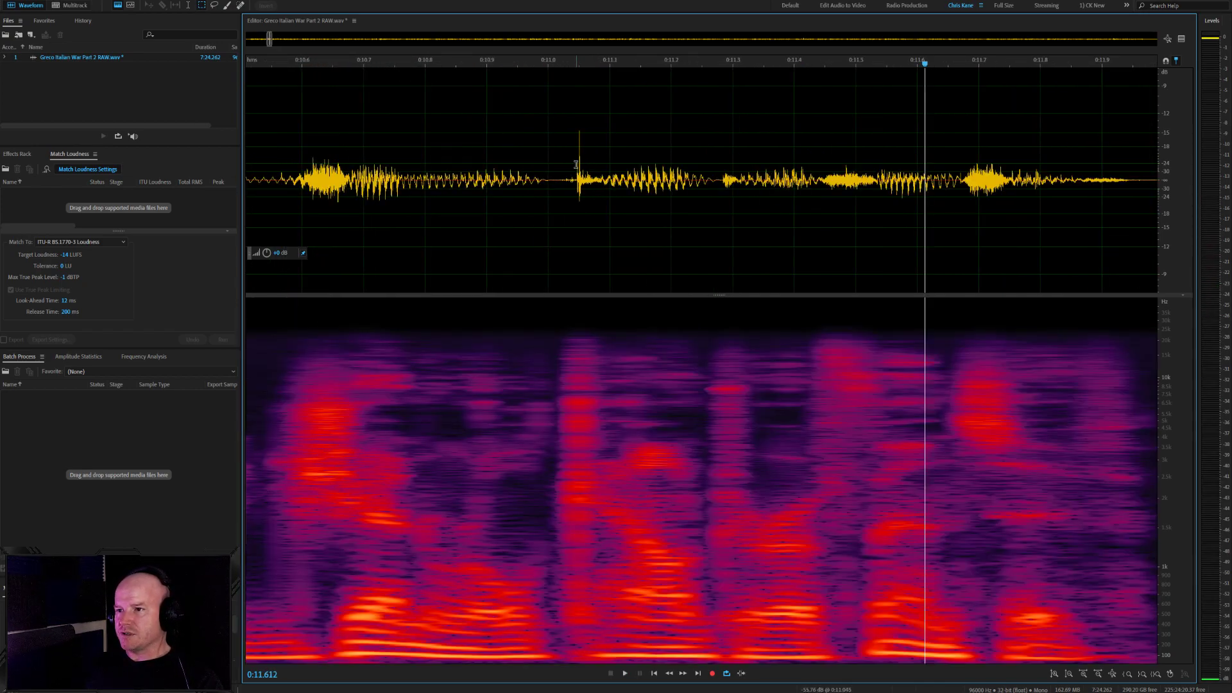
drag(576, 165, 583, 167)
key(ctrl+u)
Play the repaired passage from about 0:07.8 to check how the healed click near 0:11 sounds
click(522, 179)
scroll(571, 179, down, 3)
click(296, 199)
key(space)
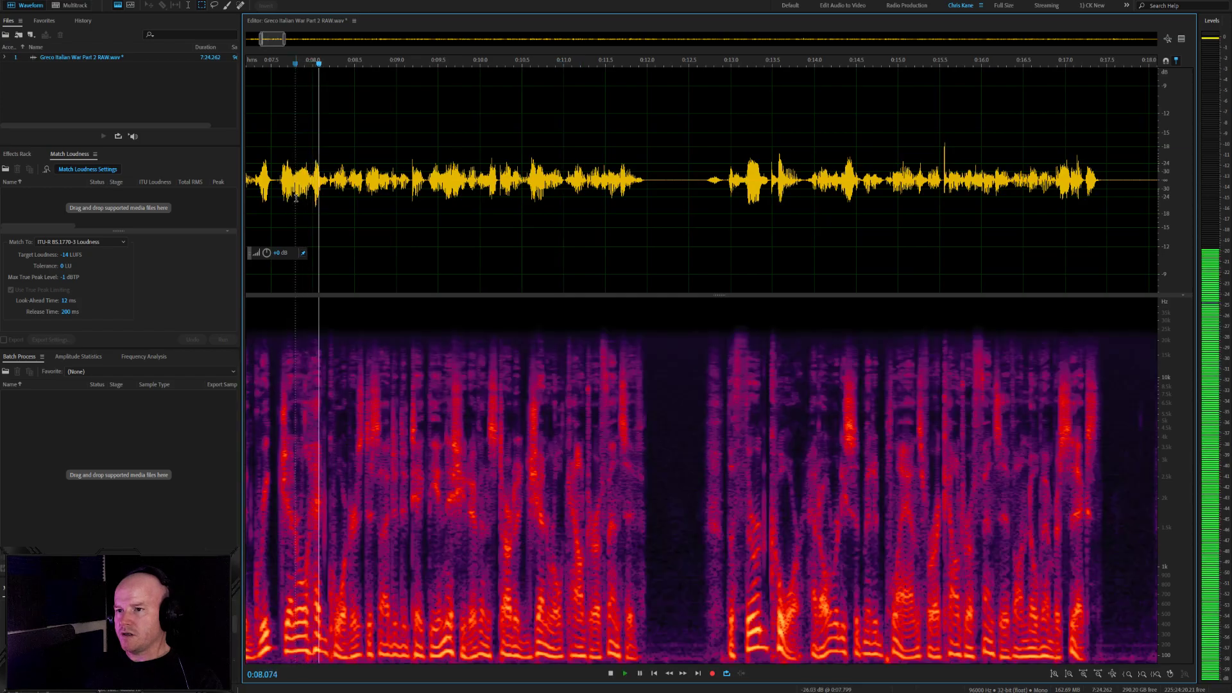
scroll(560, 221, down, 2)
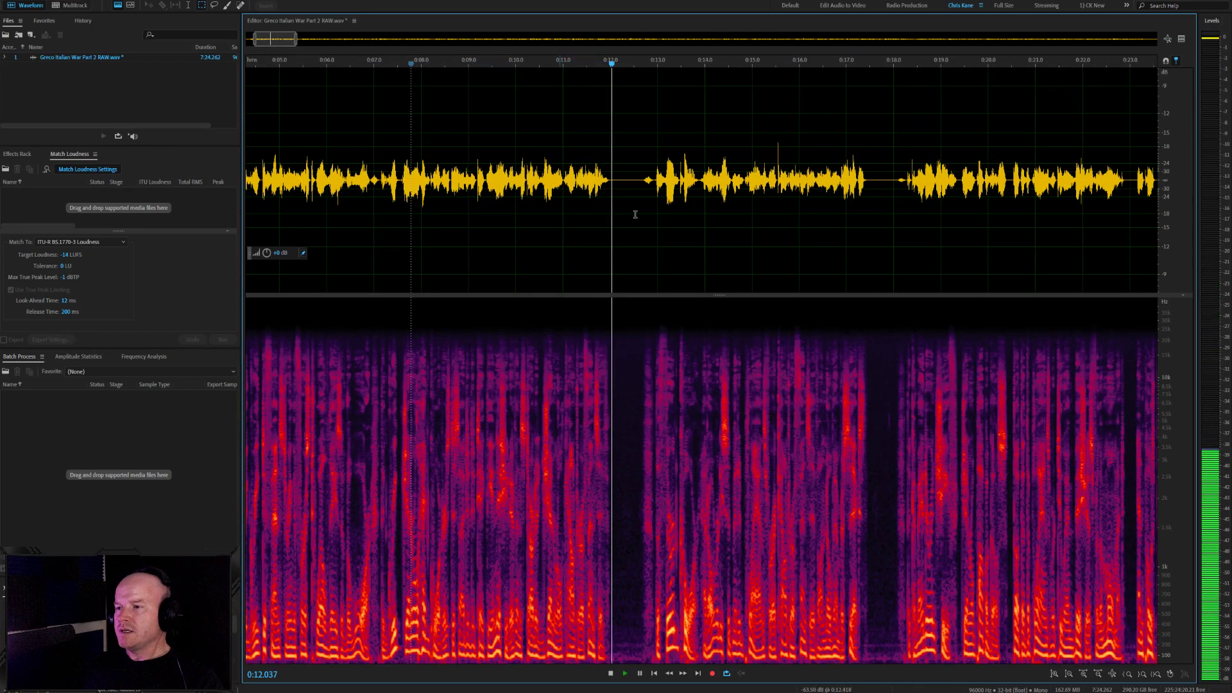
scroll(635, 215, up, 4)
key(space)
Auto-heal the click near 0:15.55 by selecting about 0:15.54 to 0:15.58, and play the passage back
scroll(603, 177, up, 4)
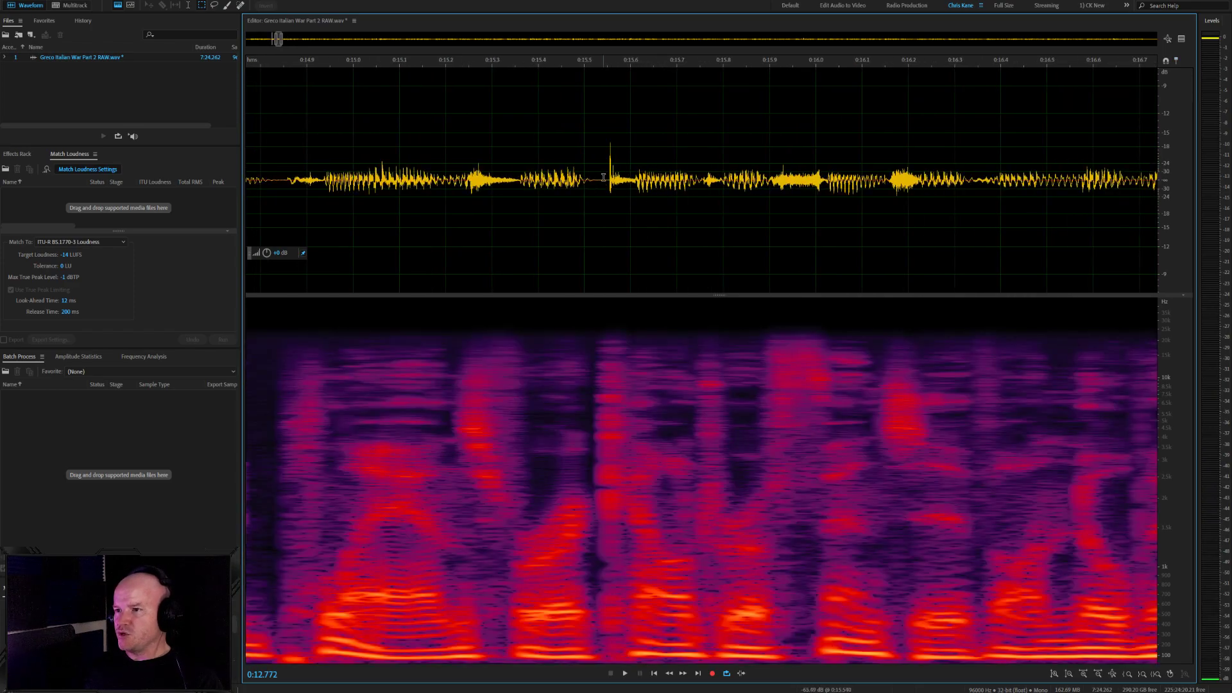
click(605, 177)
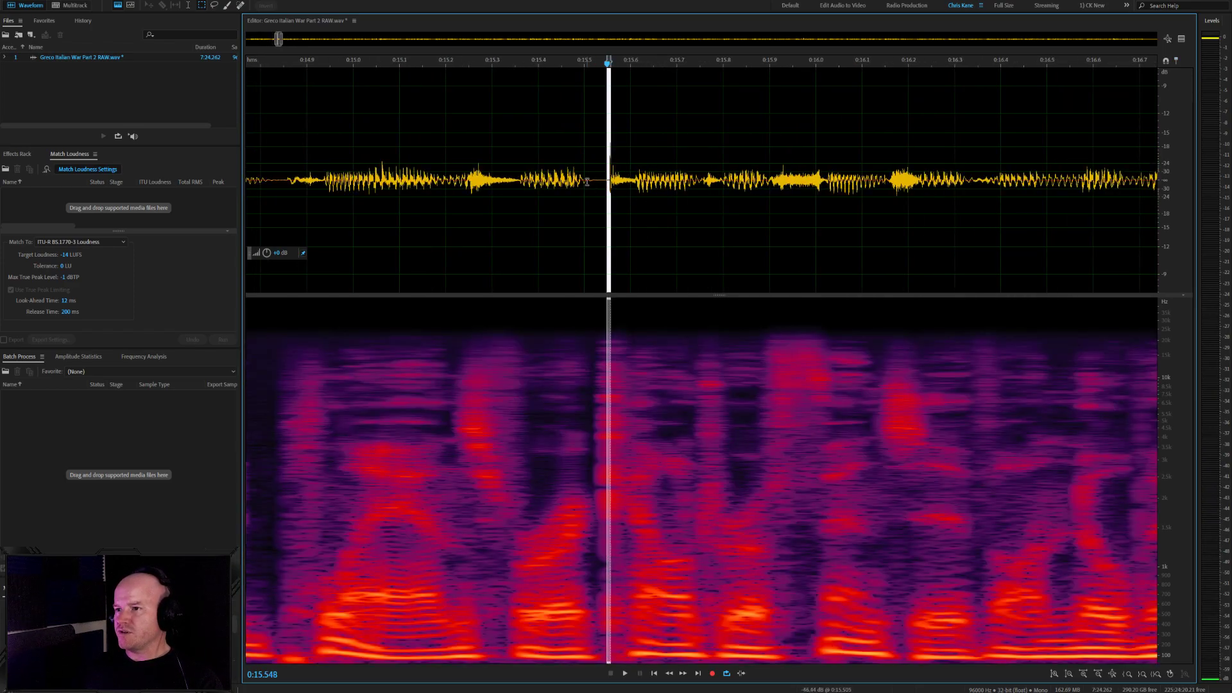
scroll(596, 183, up, 3)
scroll(624, 165, down, 3)
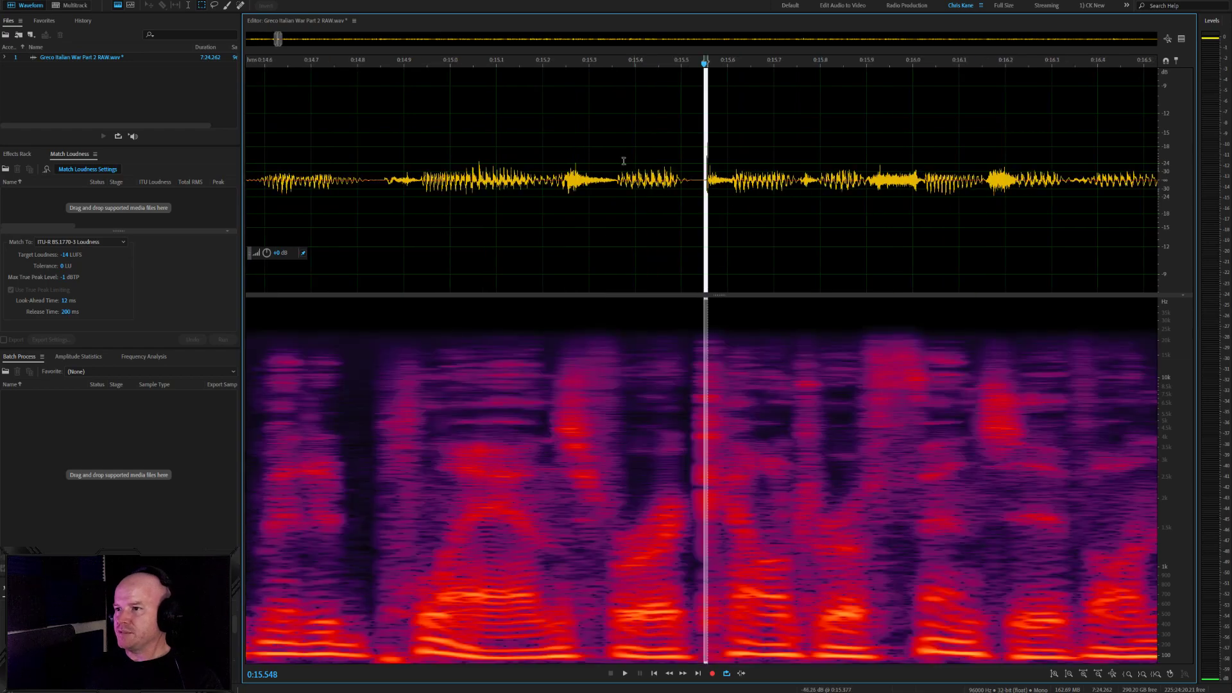
key(space)
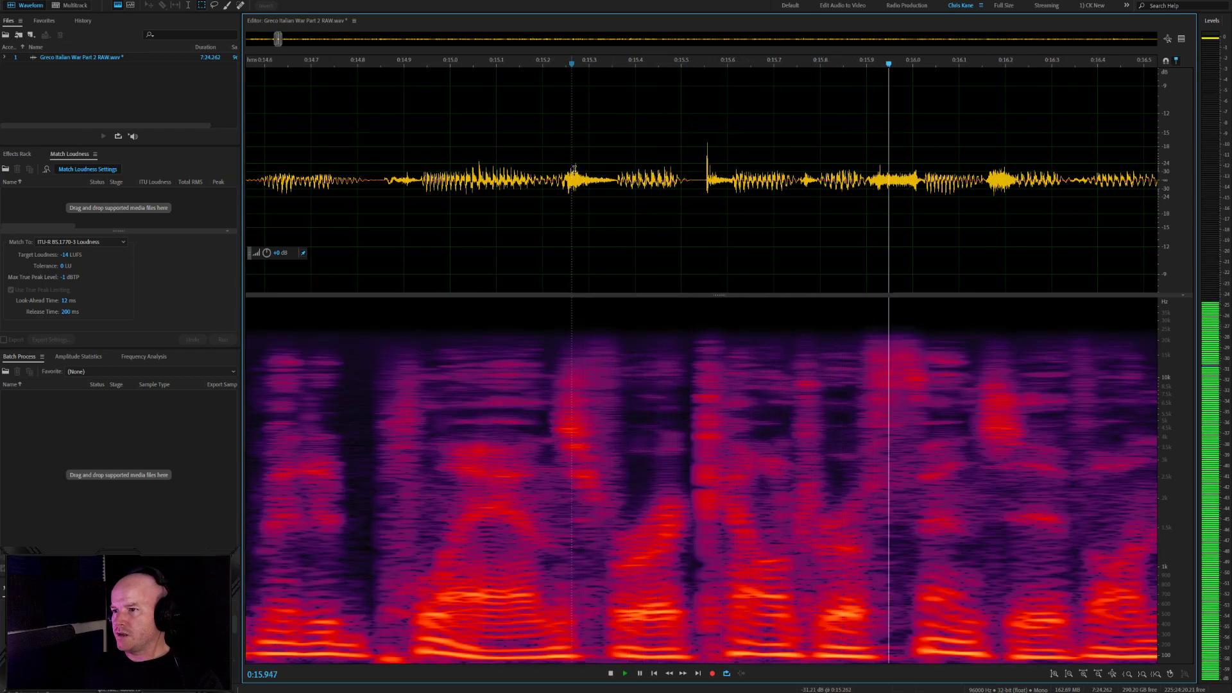
key(space)
drag(699, 164, 718, 167)
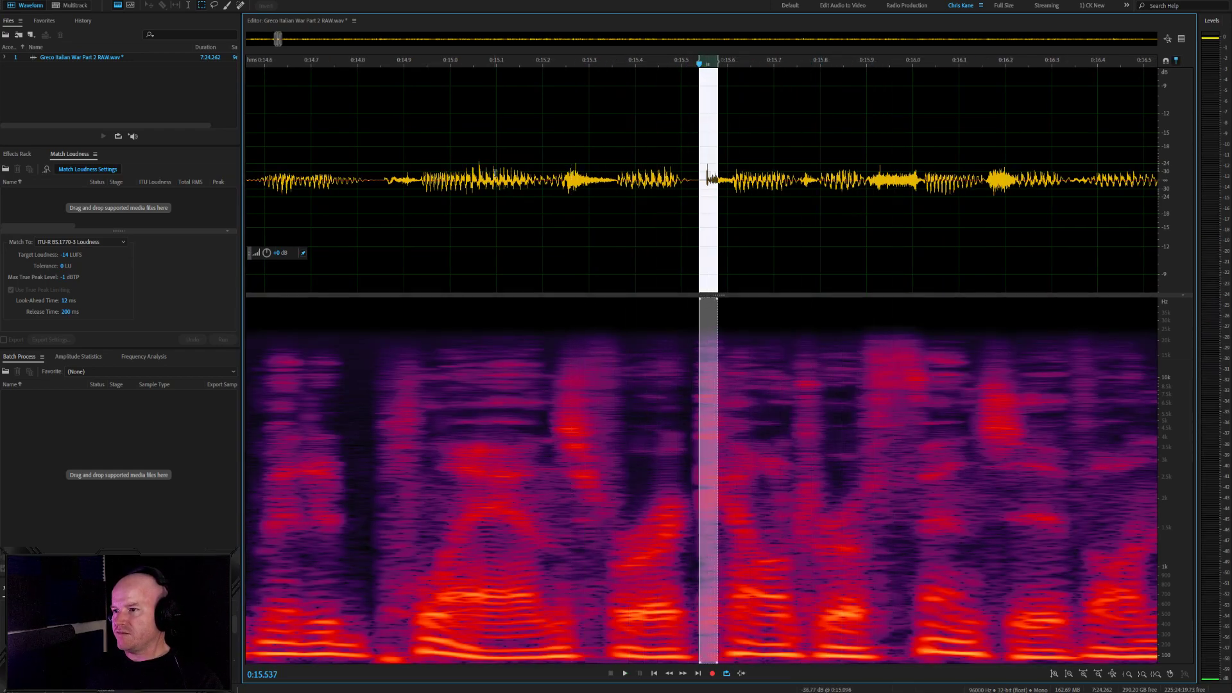
click(504, 186)
scroll(504, 186, down, 3)
key(space)
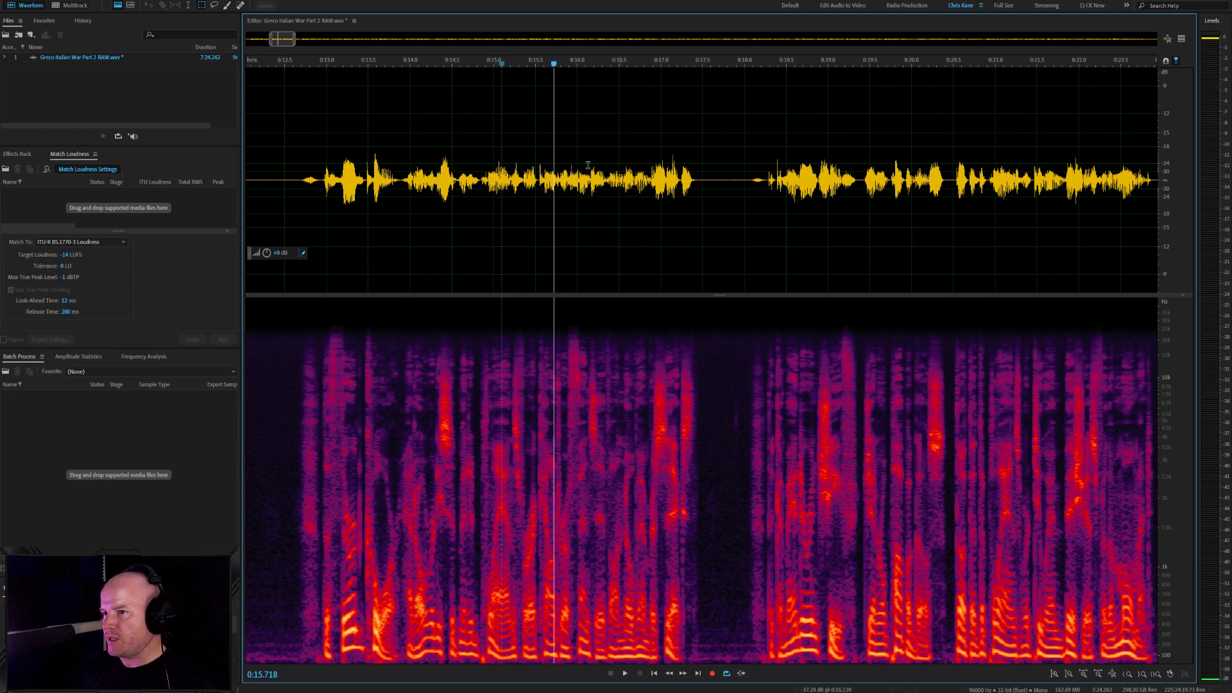
Shorten the overlong pause near 0:26 by deleting the silence from about 0:26.1 to 0:26.6
scroll(661, 218, down, 3)
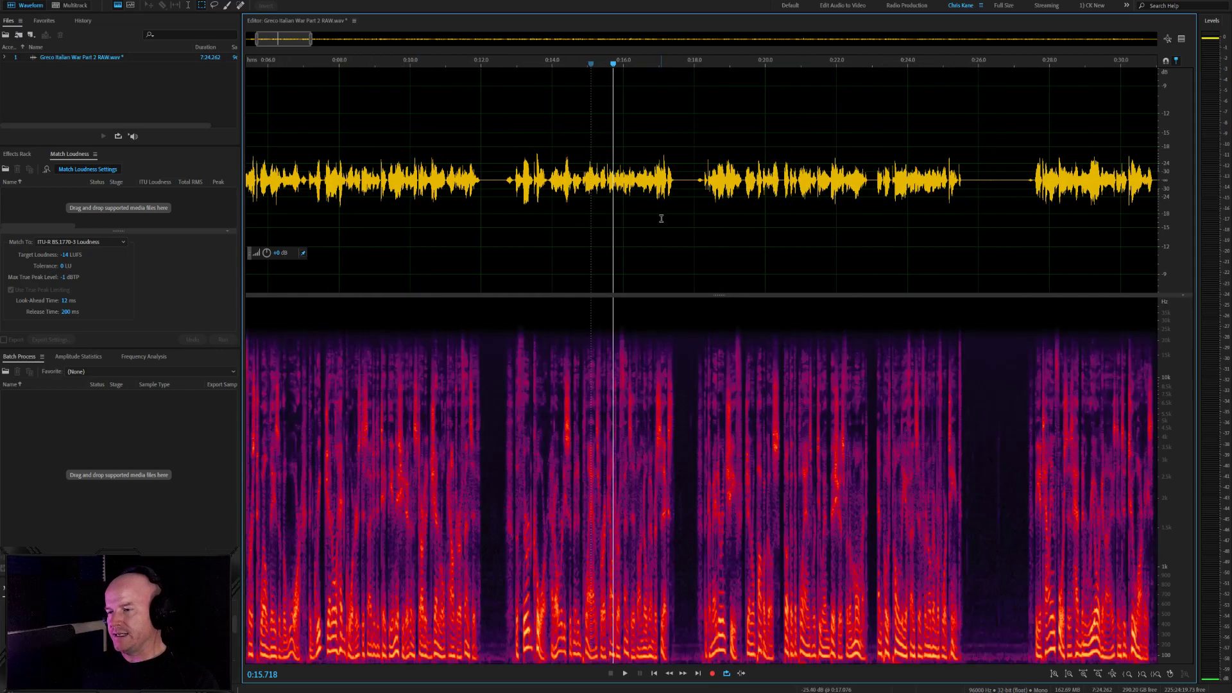
scroll(701, 199, down, 3)
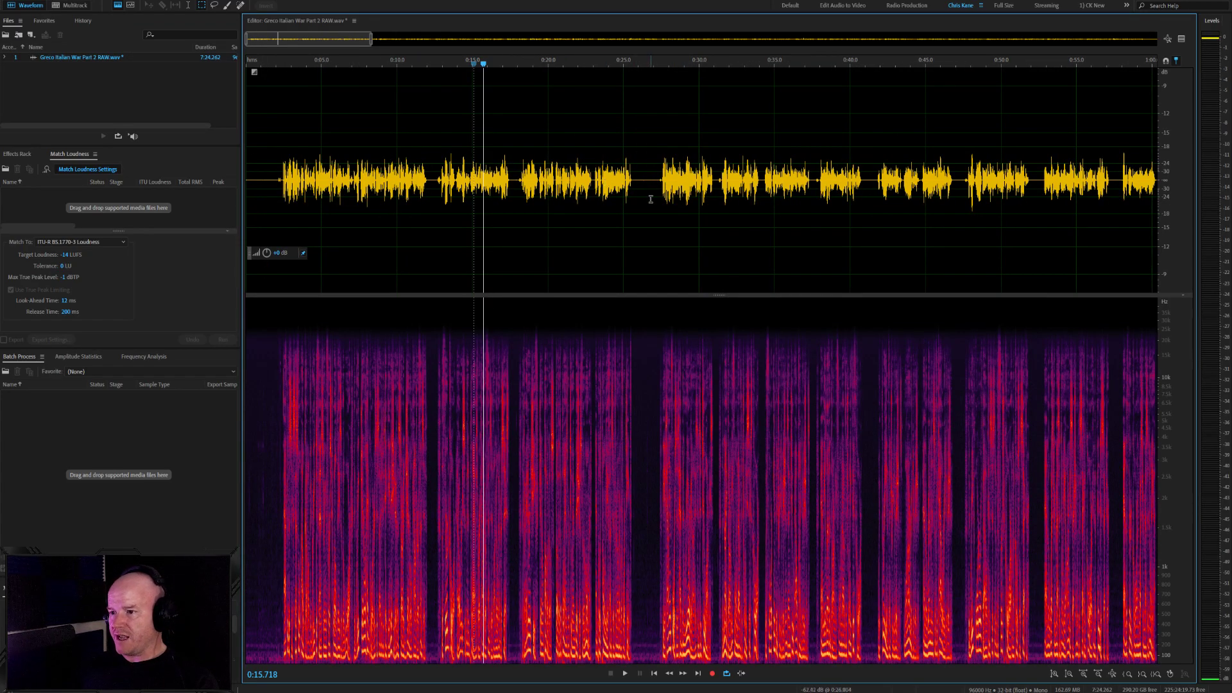
drag(647, 181, 640, 181)
key(Delete)
Find and play the click near 4:31.4, then auto-heal it from about 4:31.43 to 4:31.46
scroll(640, 181, down, 3)
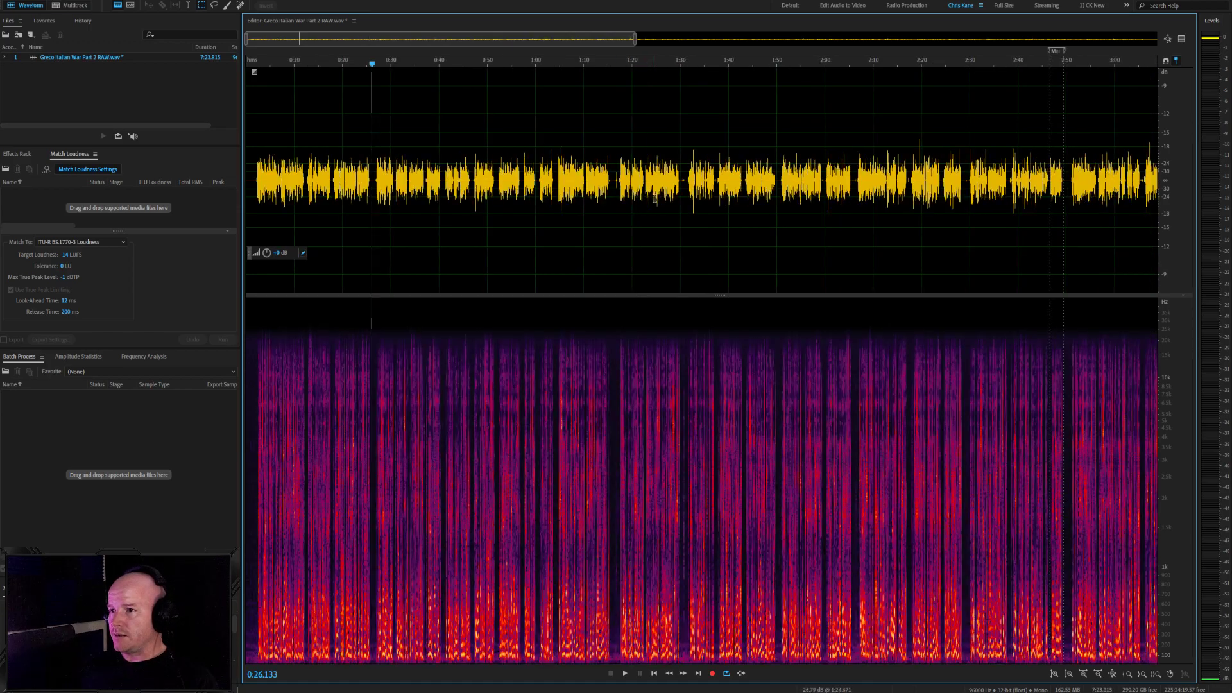
scroll(668, 214, down, 2)
scroll(809, 204, up, 10)
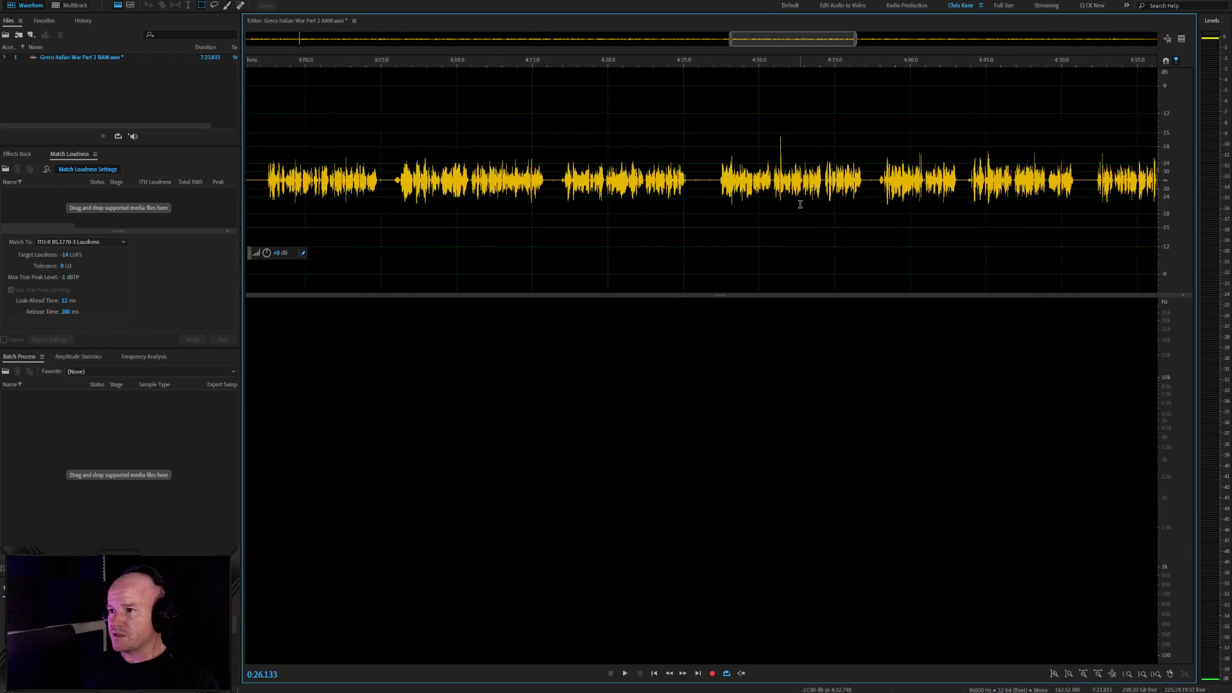
scroll(733, 180, up, 3)
click(660, 205)
scroll(712, 210, up, 3)
scroll(715, 217, down, 6)
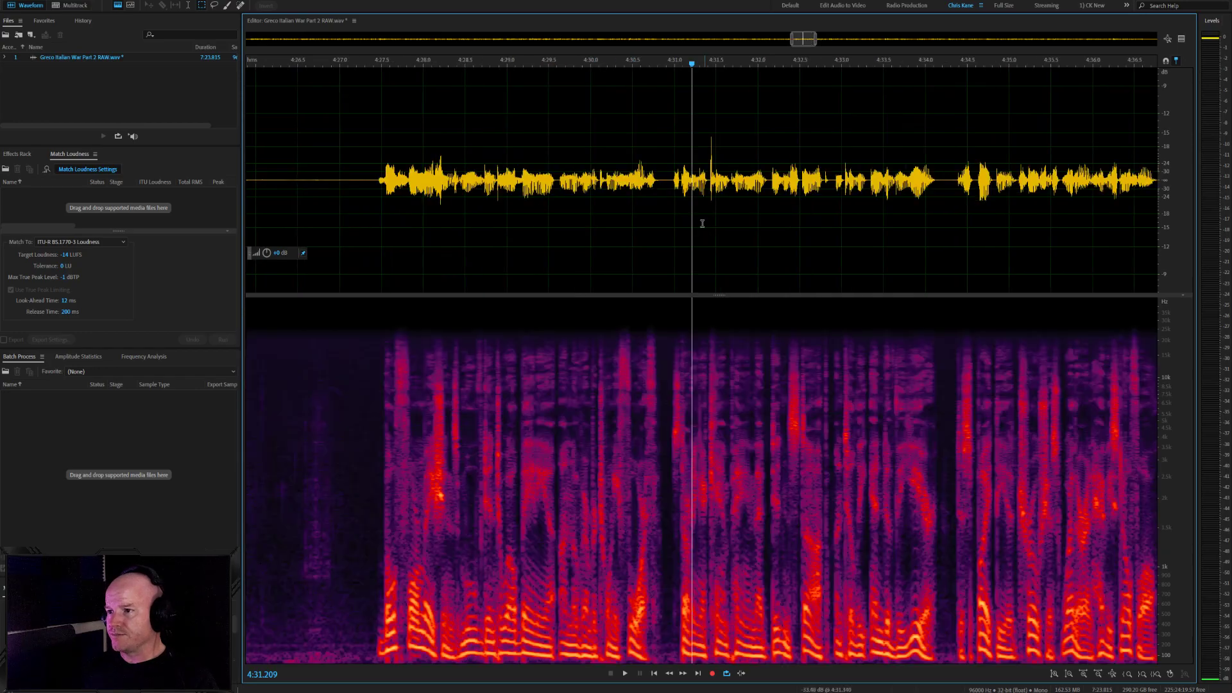
click(645, 173)
key(space)
scroll(712, 193, up, 3)
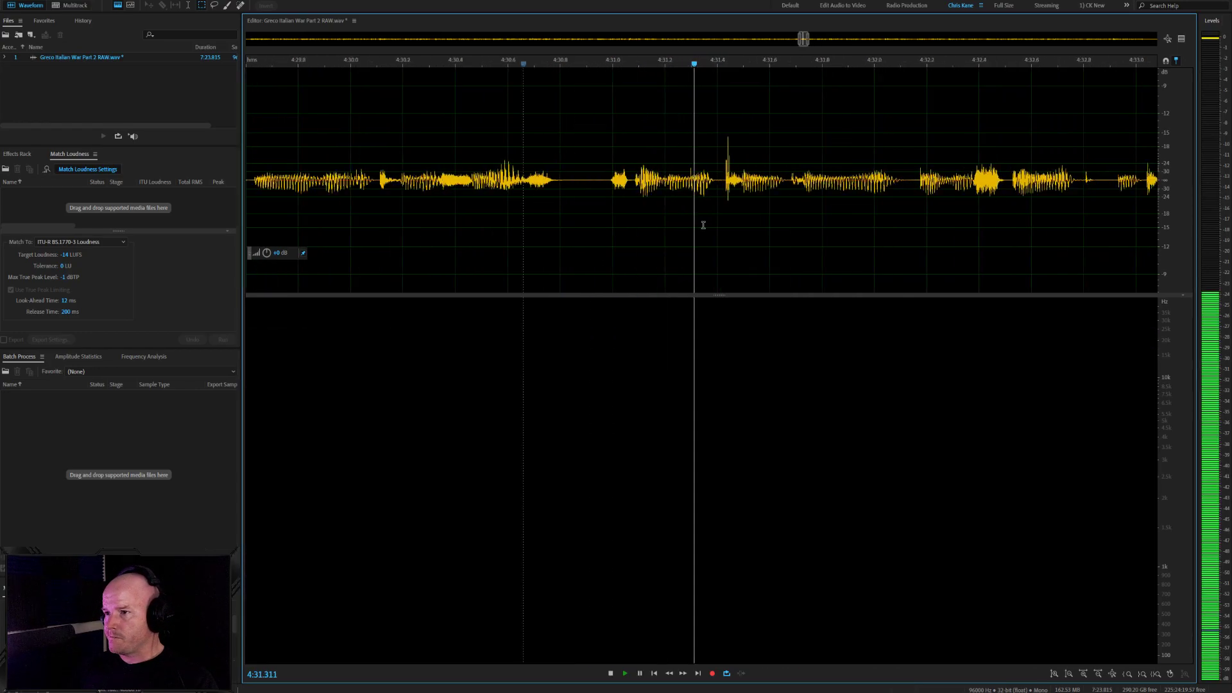
key(space)
scroll(728, 175, up, 4)
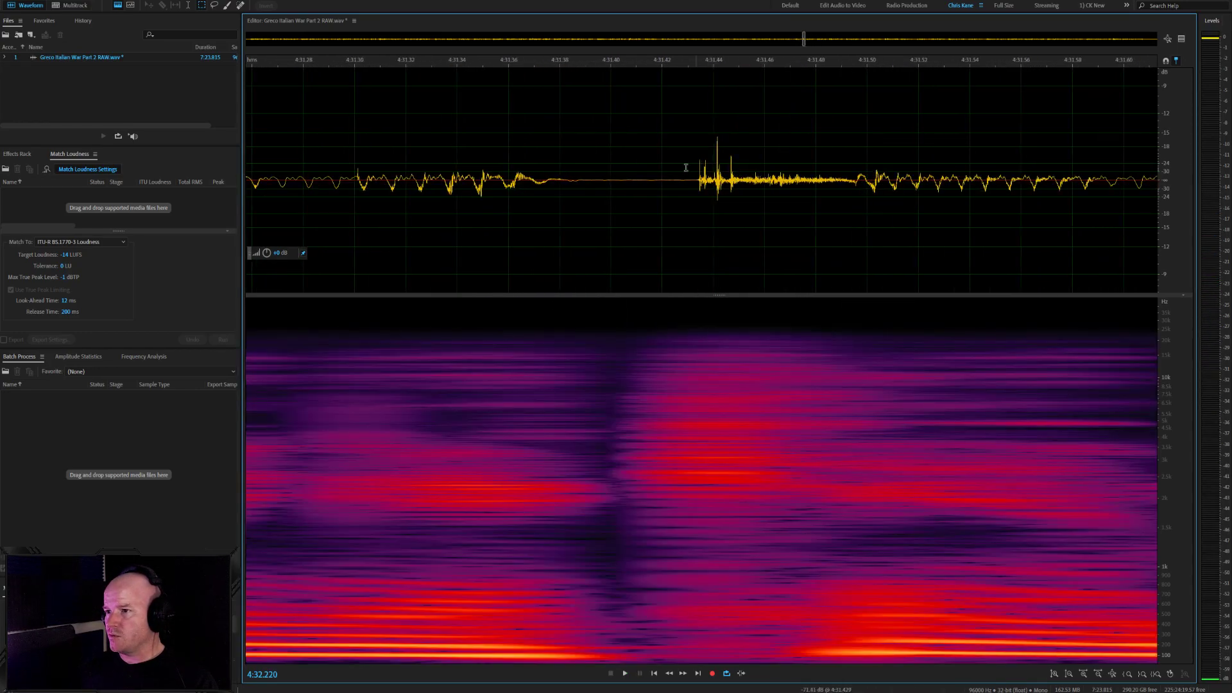
click(679, 177)
drag(687, 179, 773, 179)
key(ctrl+u)
Play the repaired passage from about 4:31 and check the whole file for remaining peaks
scroll(770, 211, down, 3)
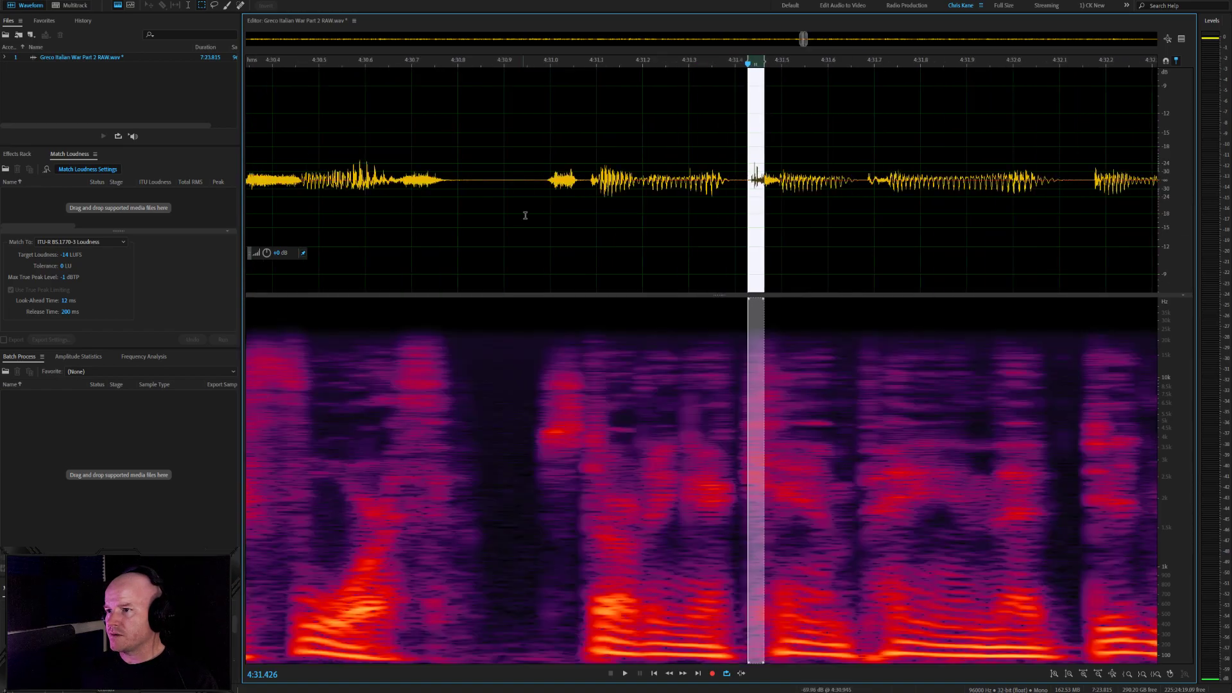
click(528, 213)
key(space)
scroll(531, 218, down, 10)
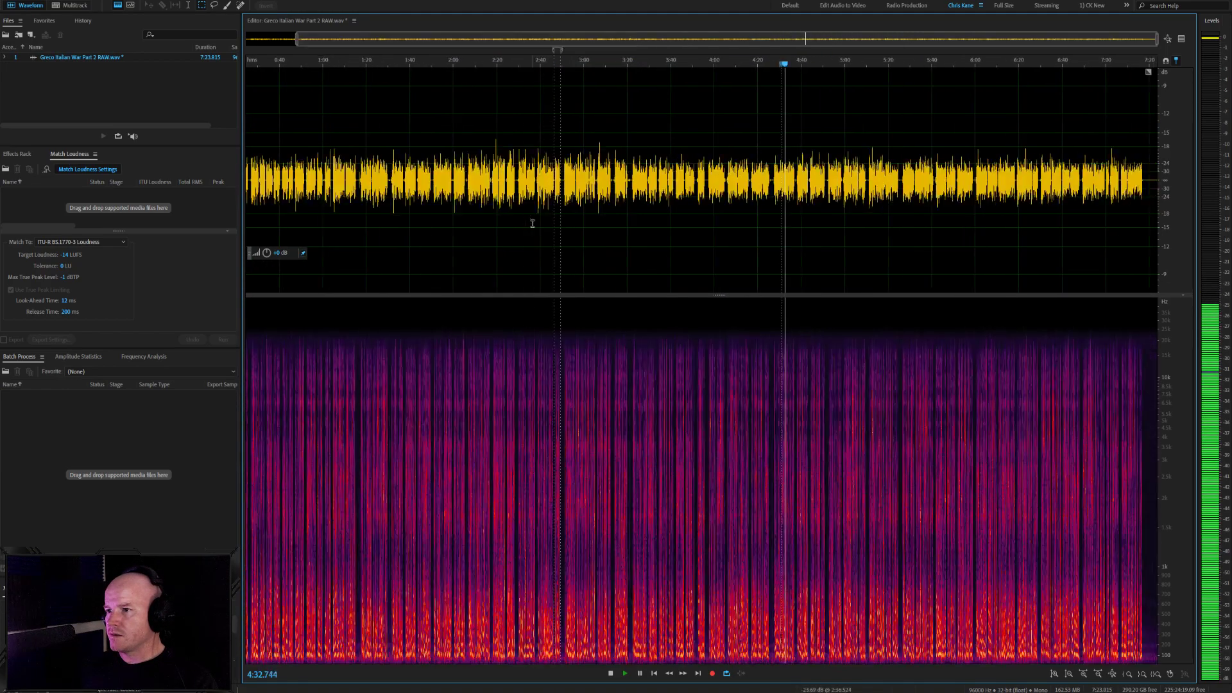
scroll(532, 223, down, 2)
key(space)
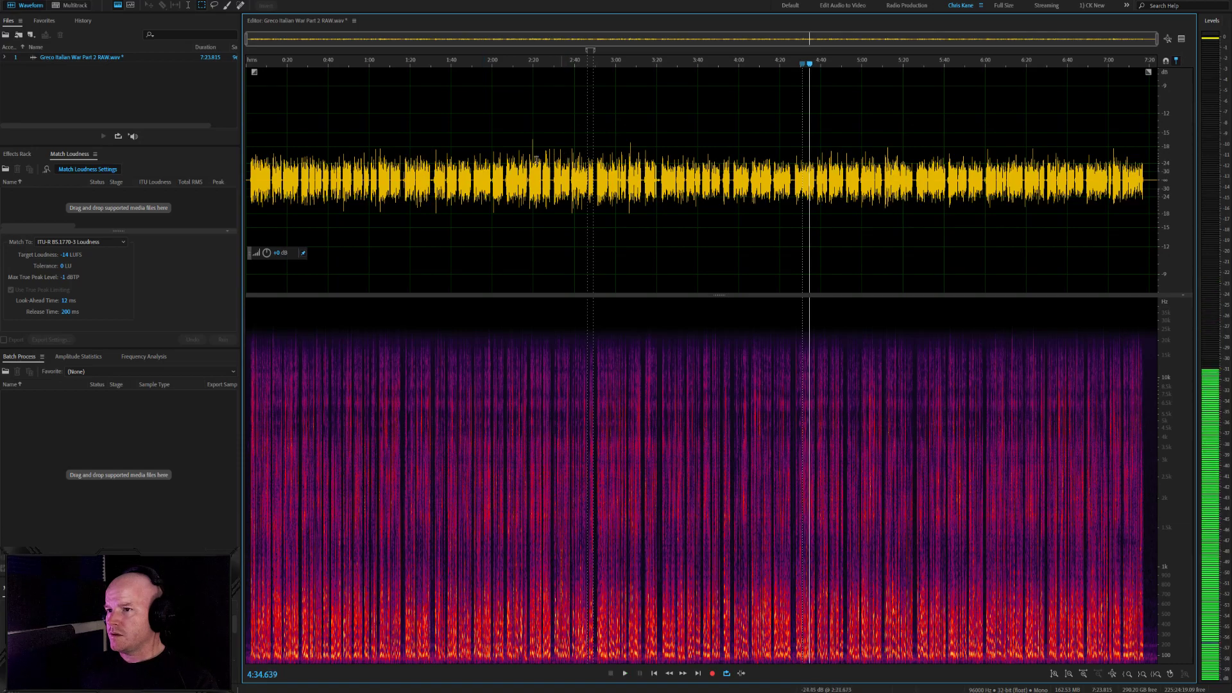
Examine and play the tall peak near 3:07, and return to the whole-file view
scroll(629, 183, up, 8)
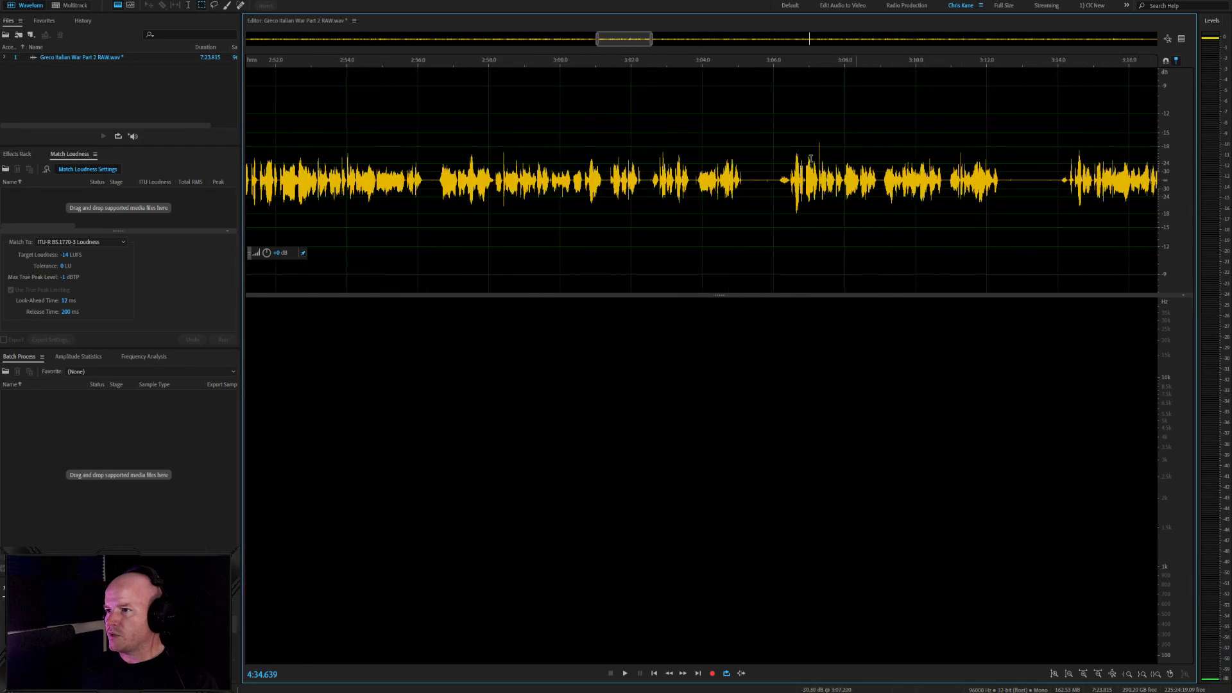
click(810, 162)
key(space)
scroll(809, 160, down, 10)
key(space)
Play the closing room tone from about 7:17.3 to 7:23.5 to listen to the noise floor
click(916, 168)
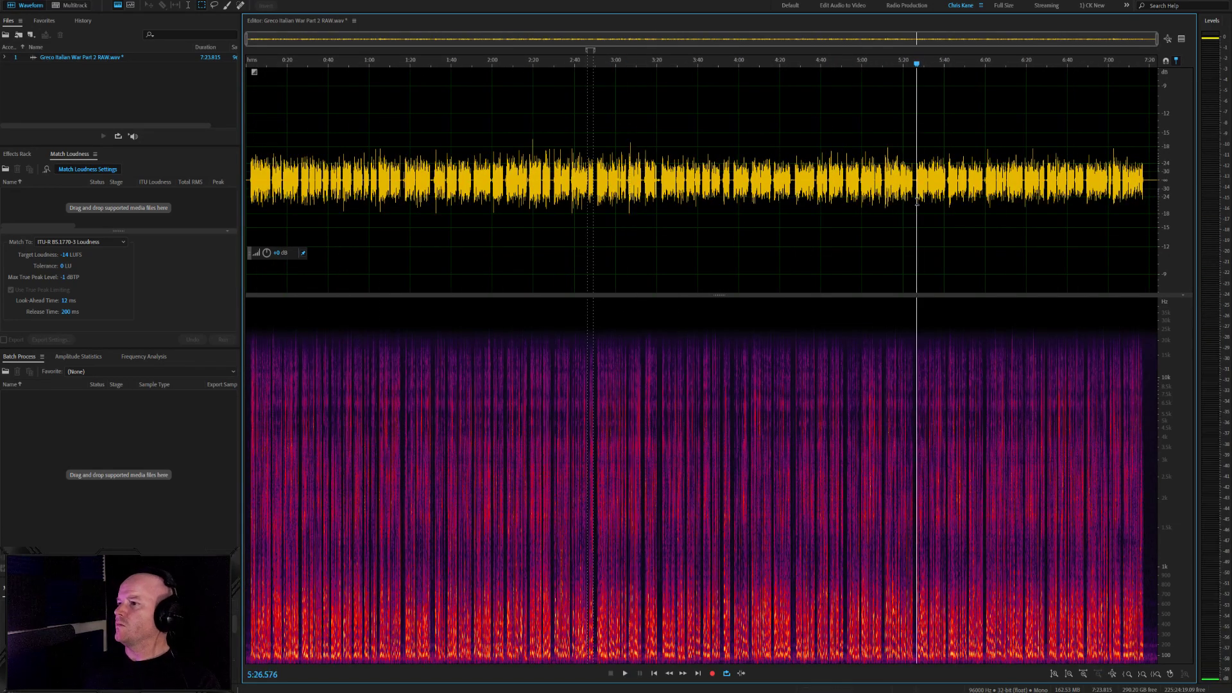
scroll(999, 191, up, 5)
key(End)
scroll(1115, 204, up, 4)
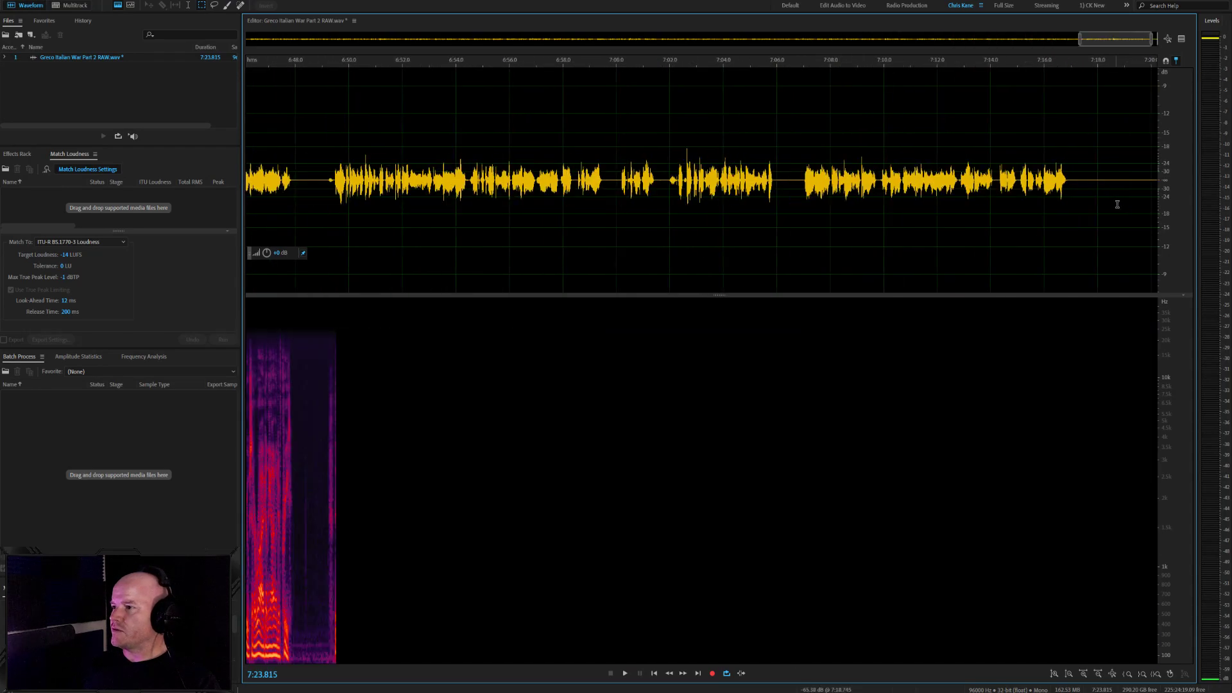
drag(982, 184, 1148, 261)
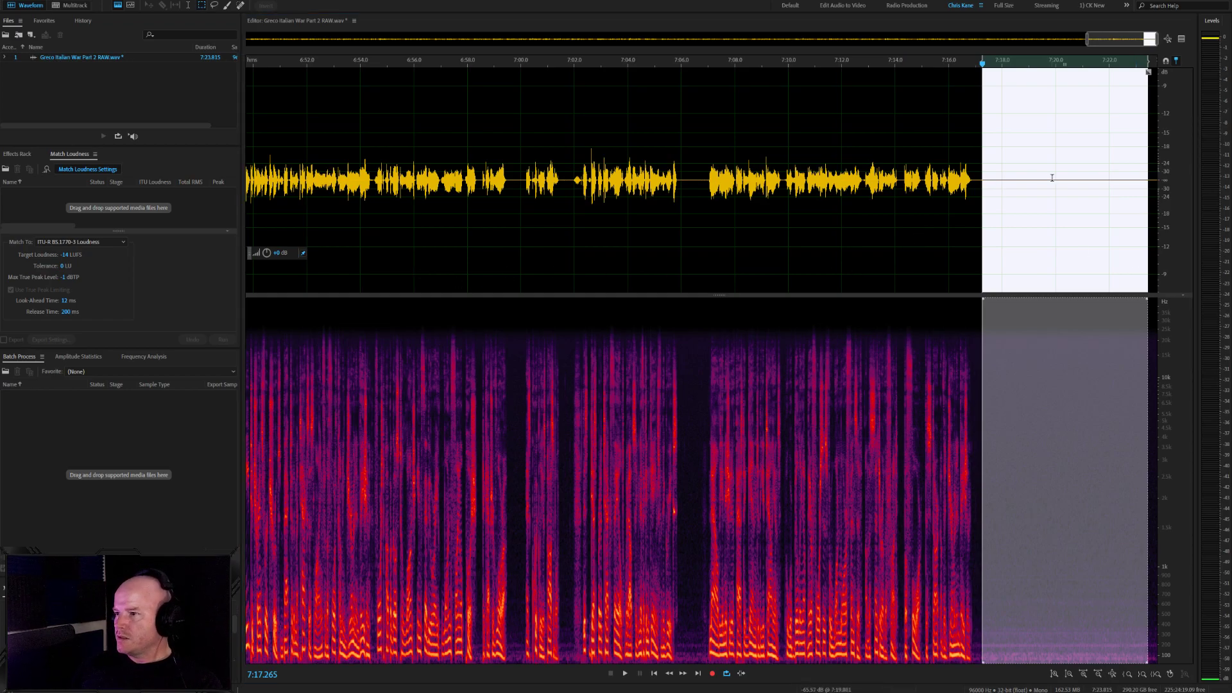
key(space)
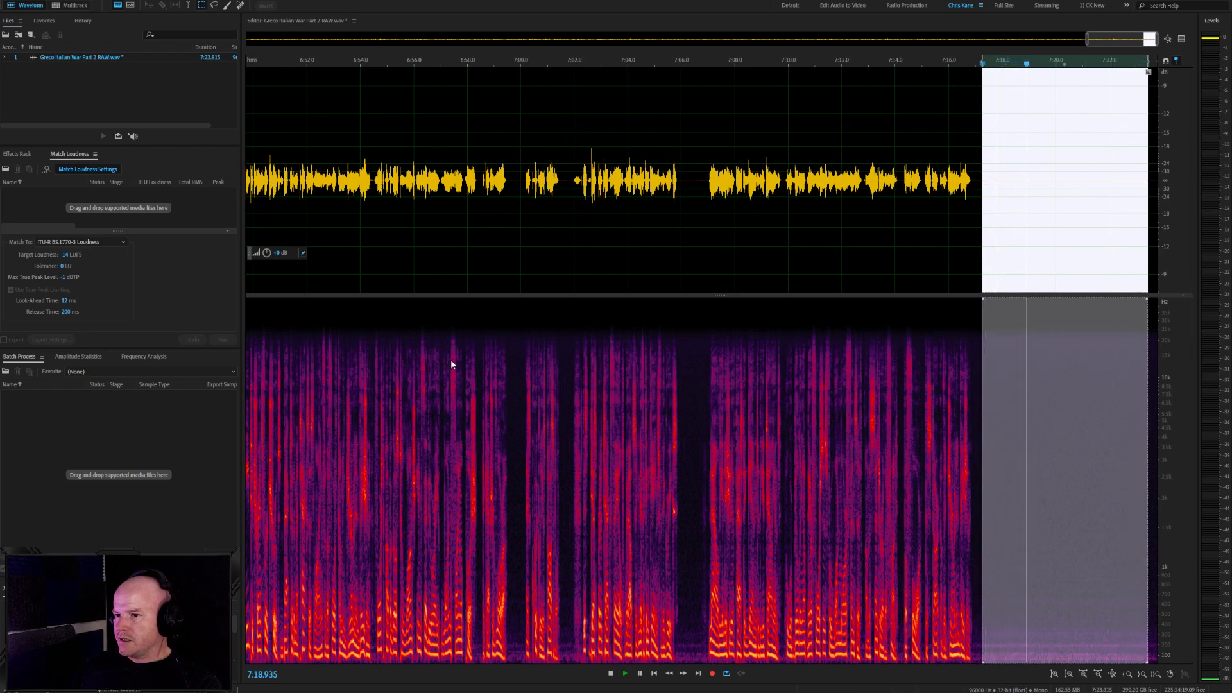
key(space)
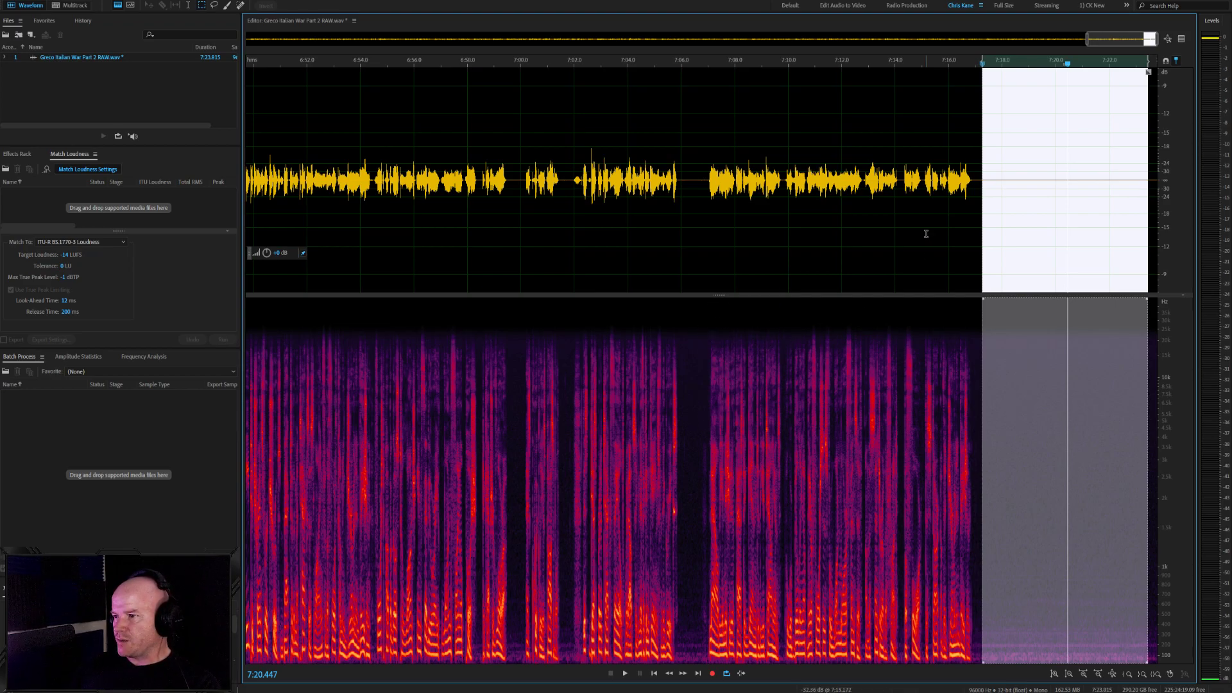
Boost the closing room tone from about 7:17.1 to 7:23.4 to near full scale and play it
click(1005, 224)
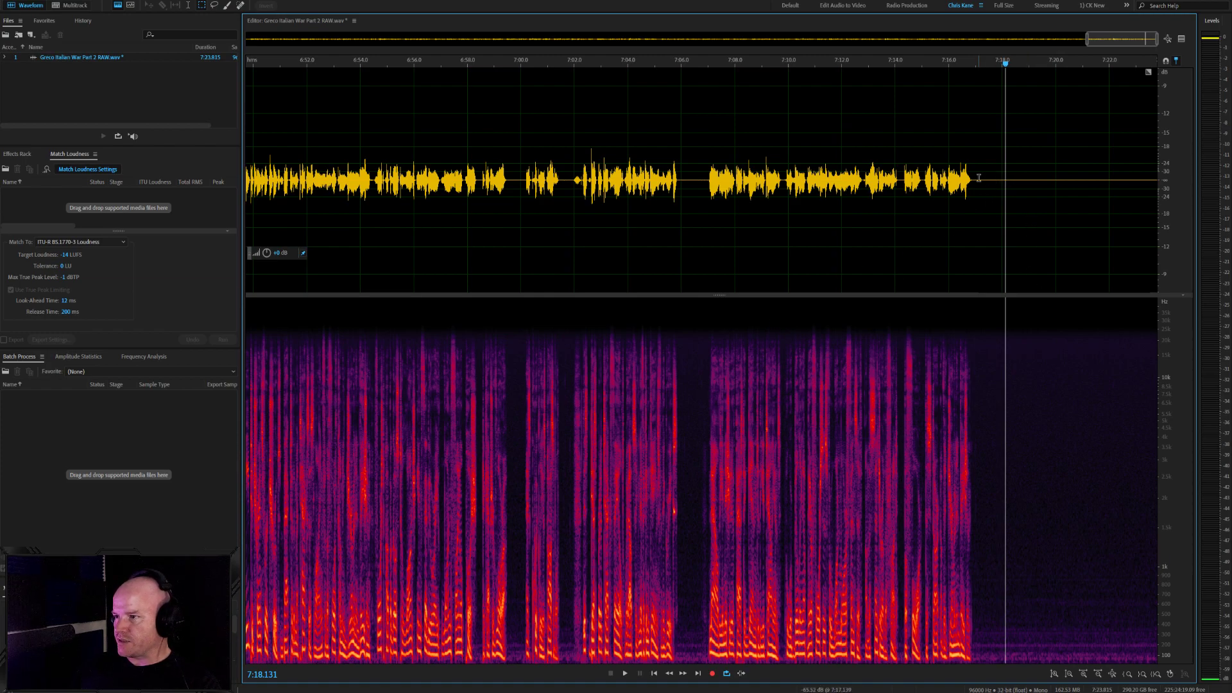
drag(979, 179, 1146, 234)
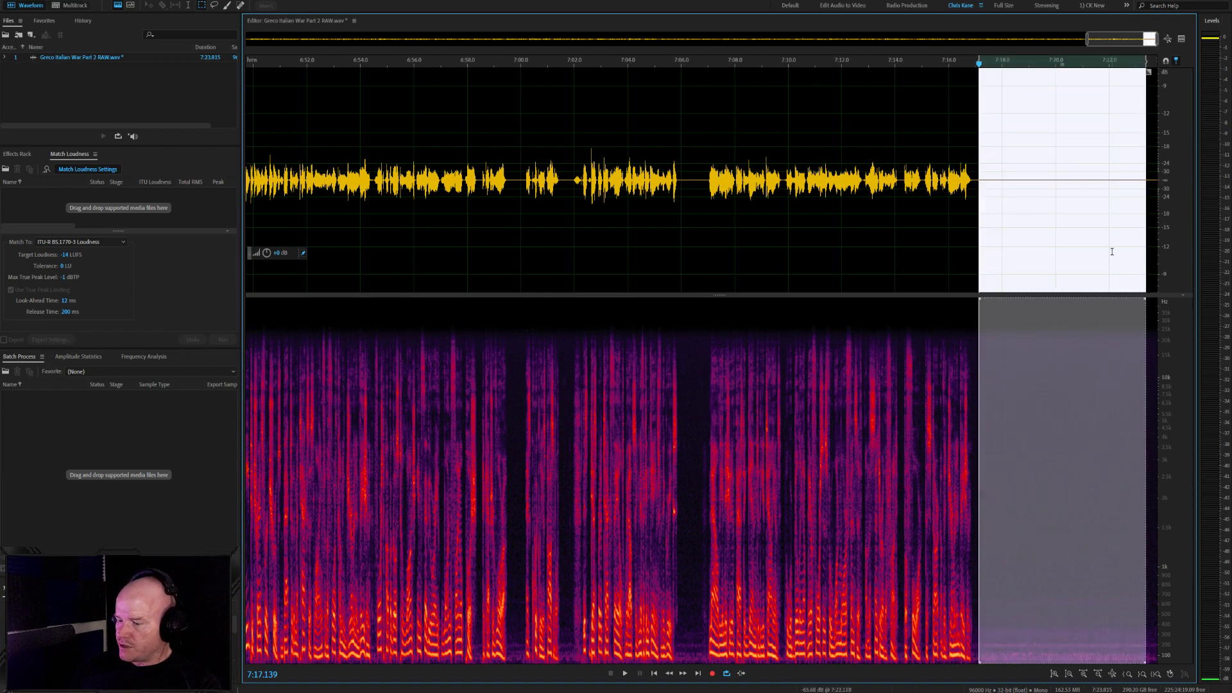
key(ctrl+r)
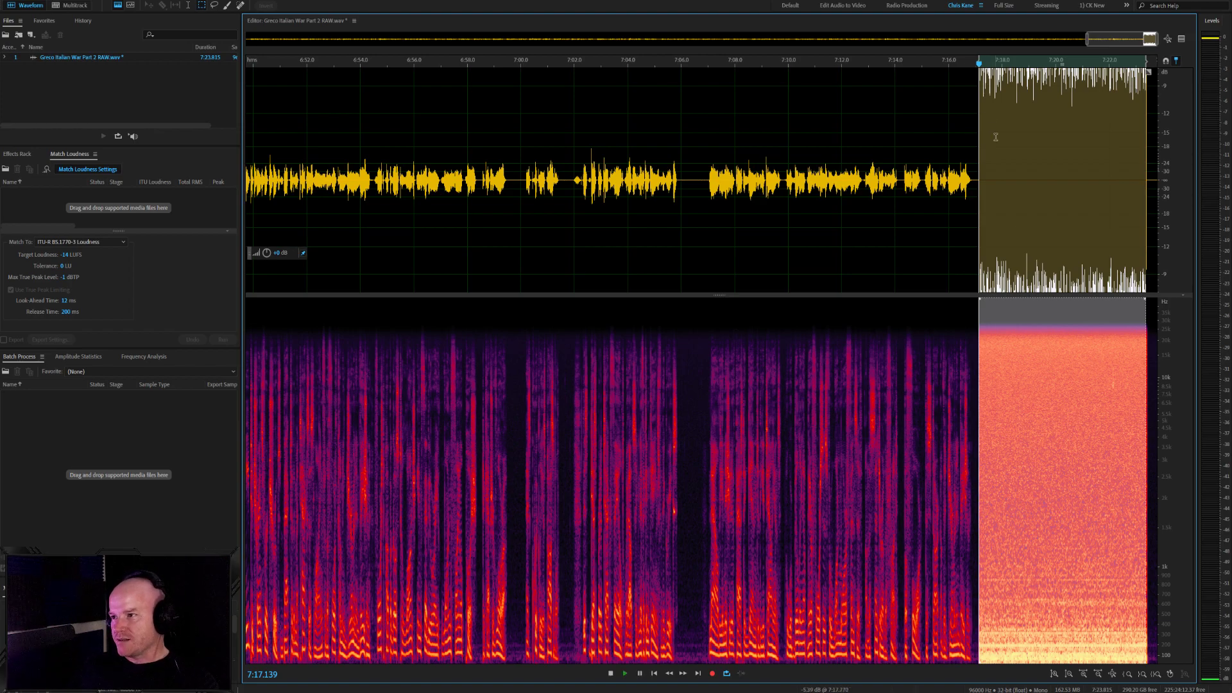
key(space)
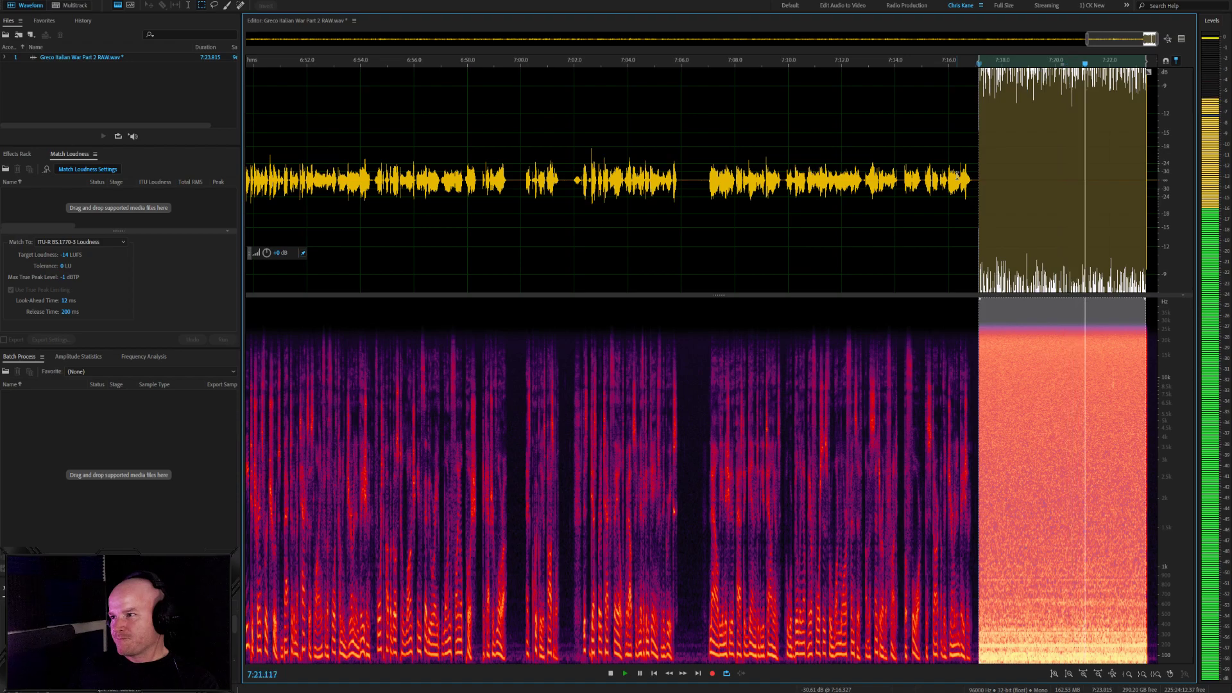
Stop playback and undo the boost of the closing room tone
key(space)
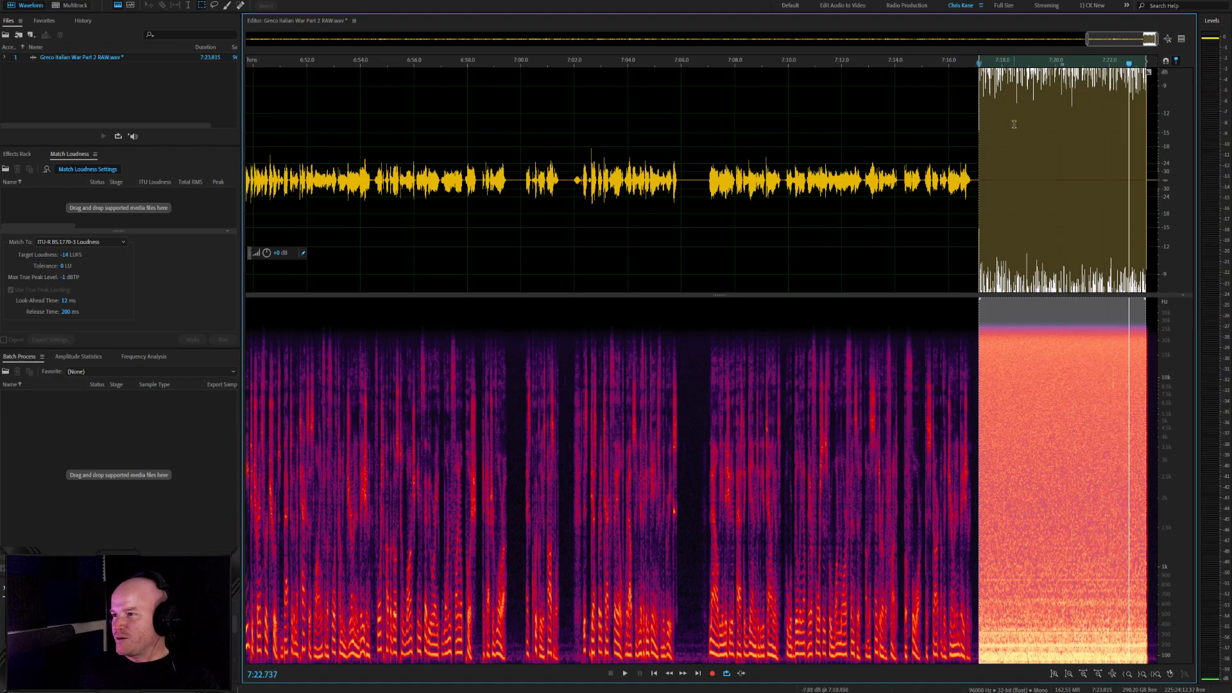
click(1006, 147)
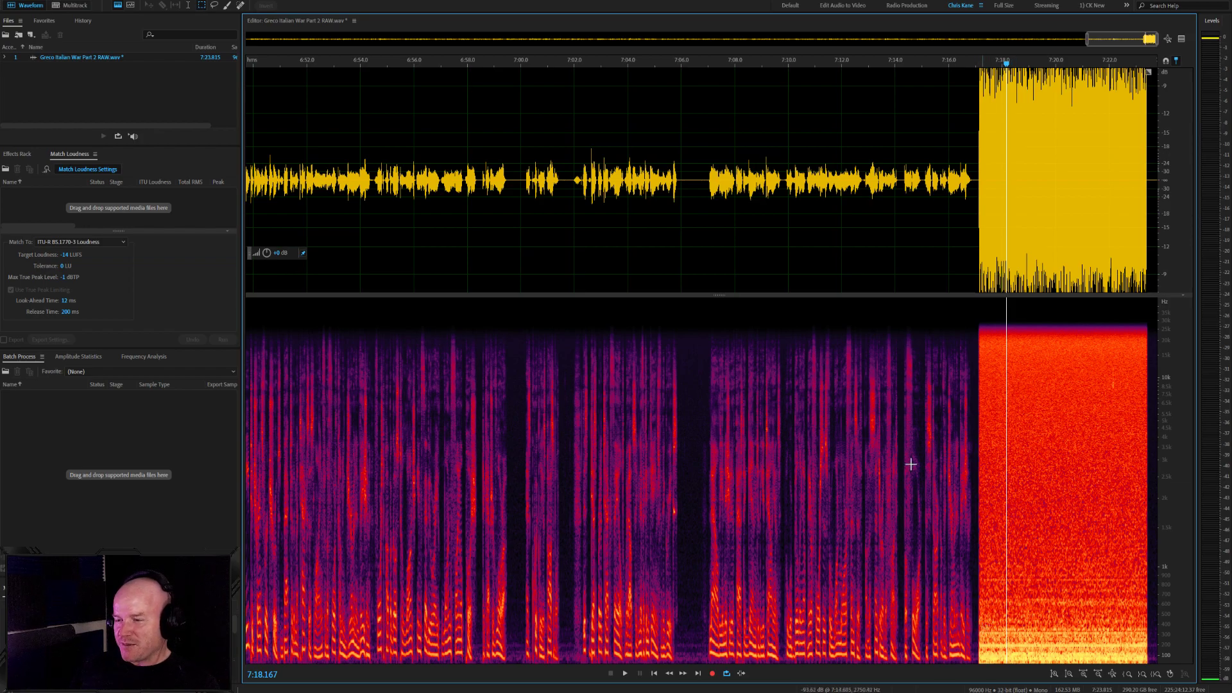
key(ctrl+z)
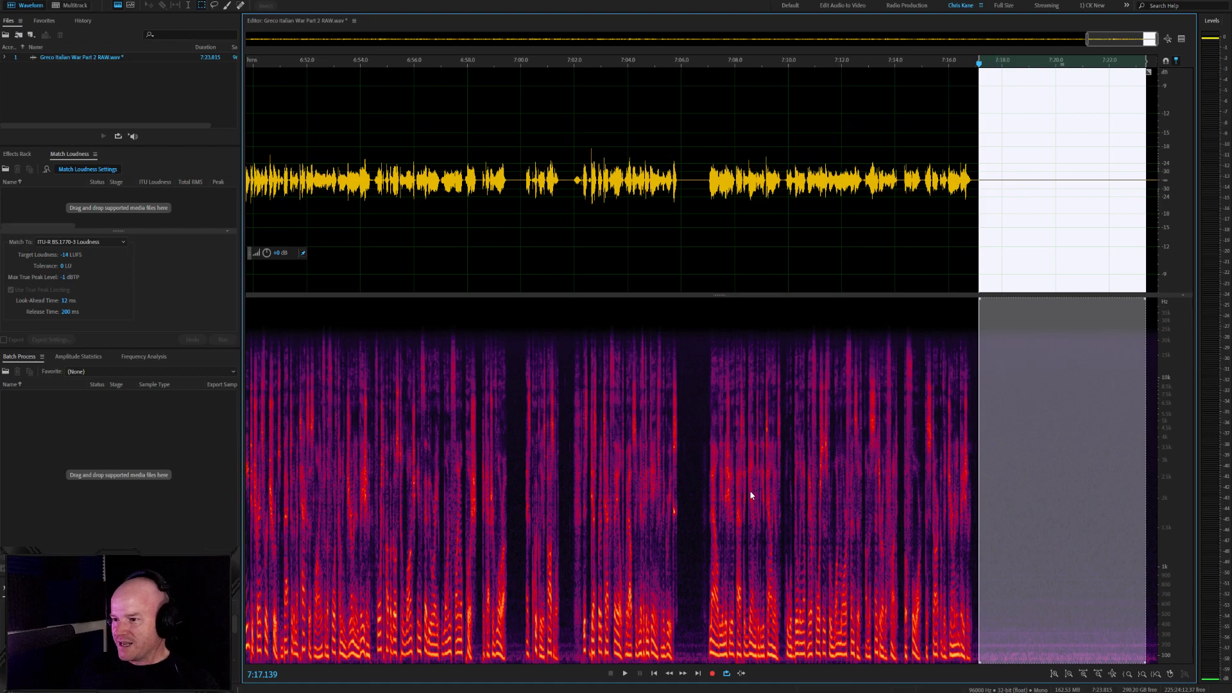
Capture the closing room tone from about 7:17.1 to 7:23.4 as the noise print and apply noise reduction to the whole file
key(shift+p)
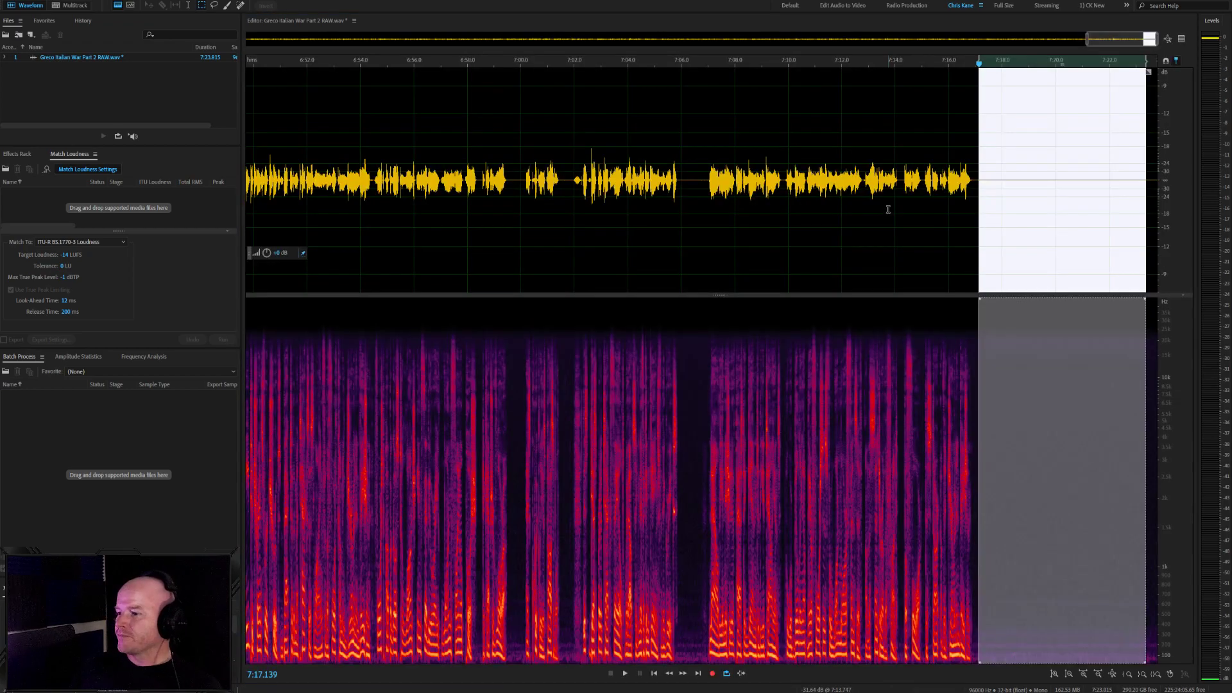
click(1055, 185)
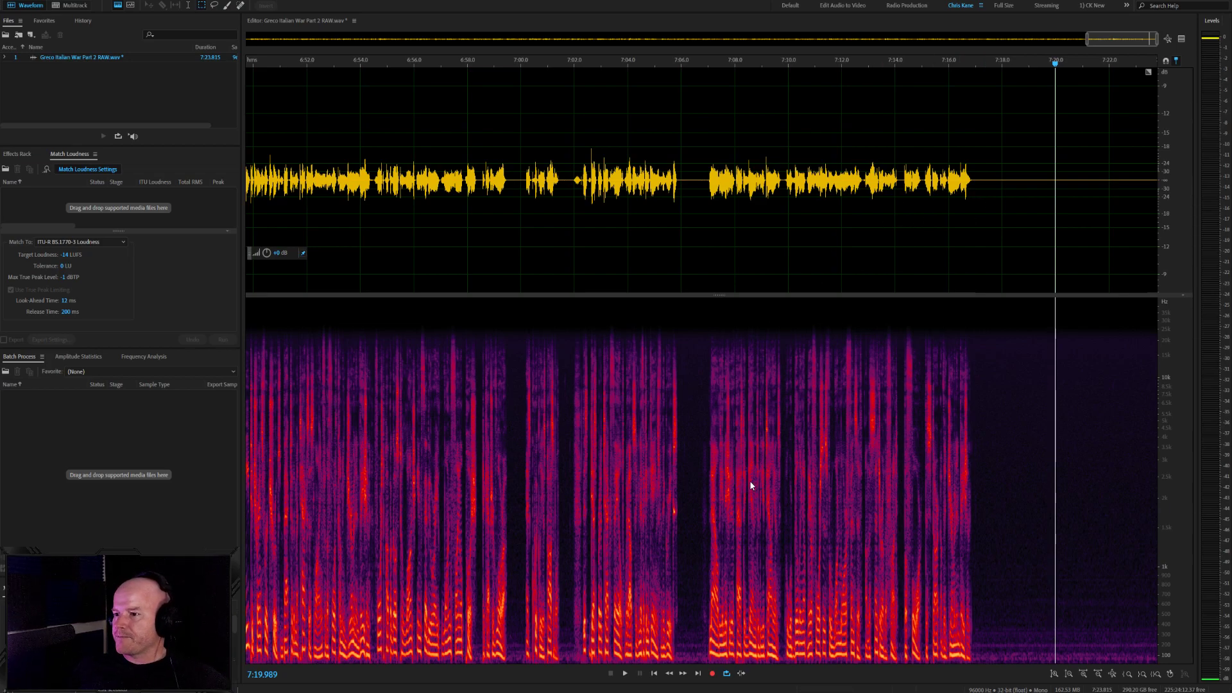
key(ctrl+r)
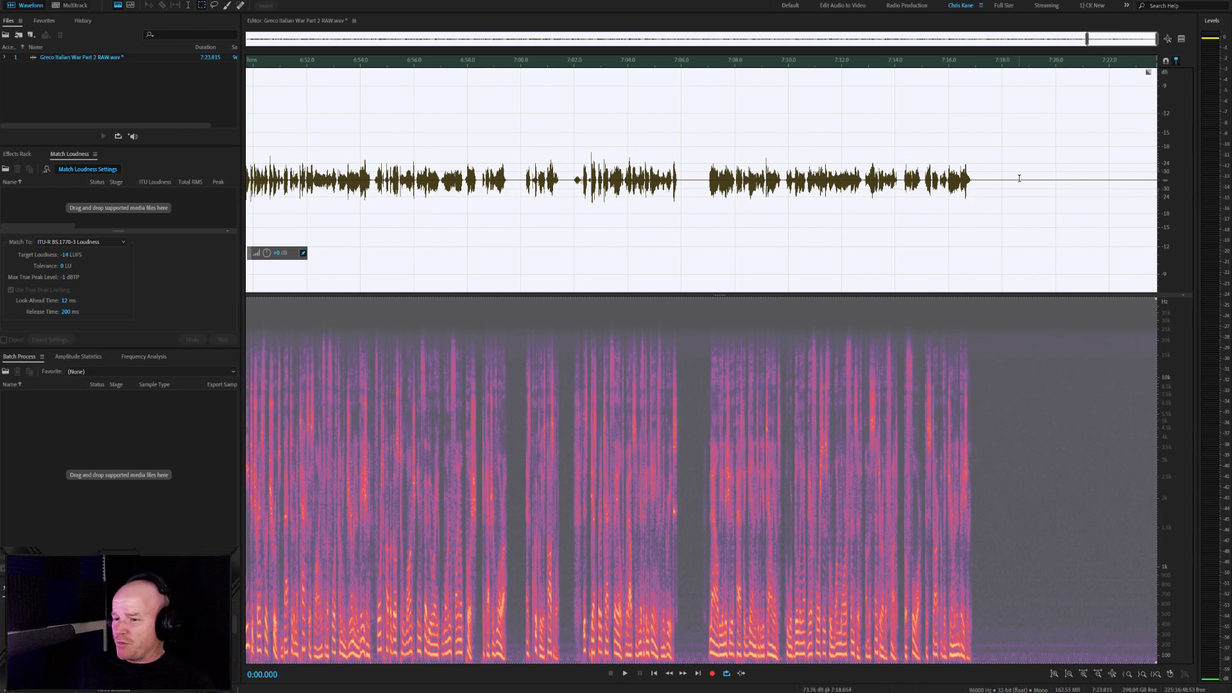
Scan the amplitude statistics of the closing room tone from about 7:17.2 to 7:23.4 to measure the noise floor
click(1004, 181)
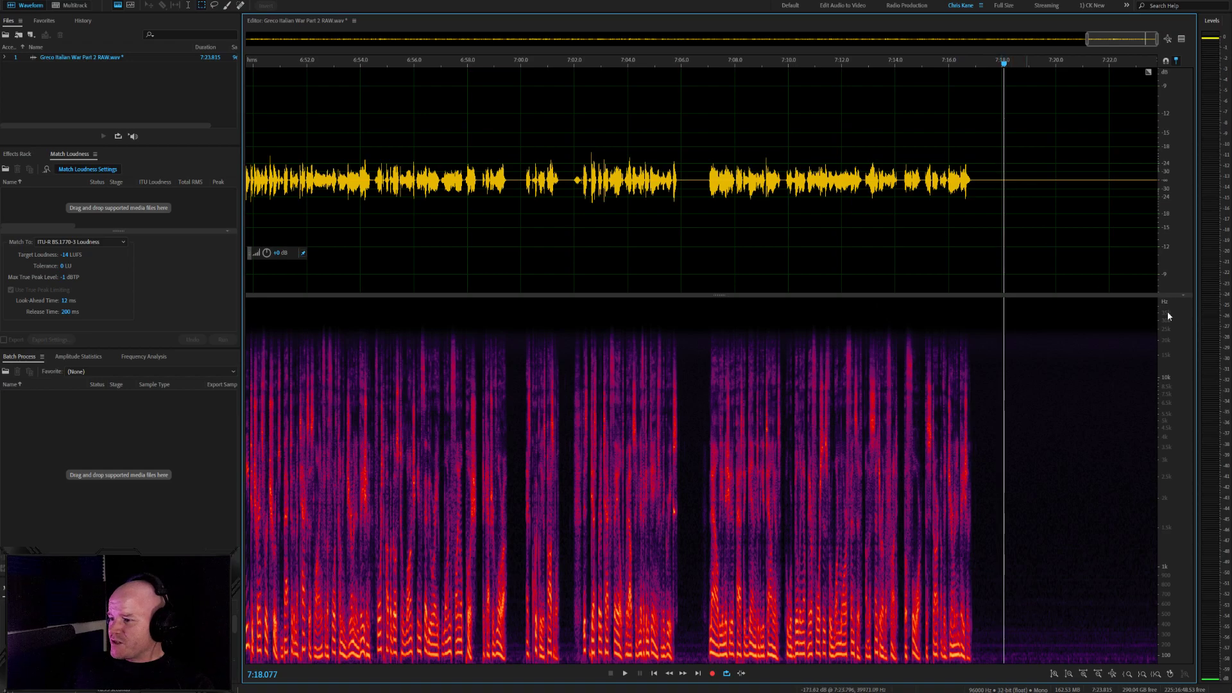
click(996, 179)
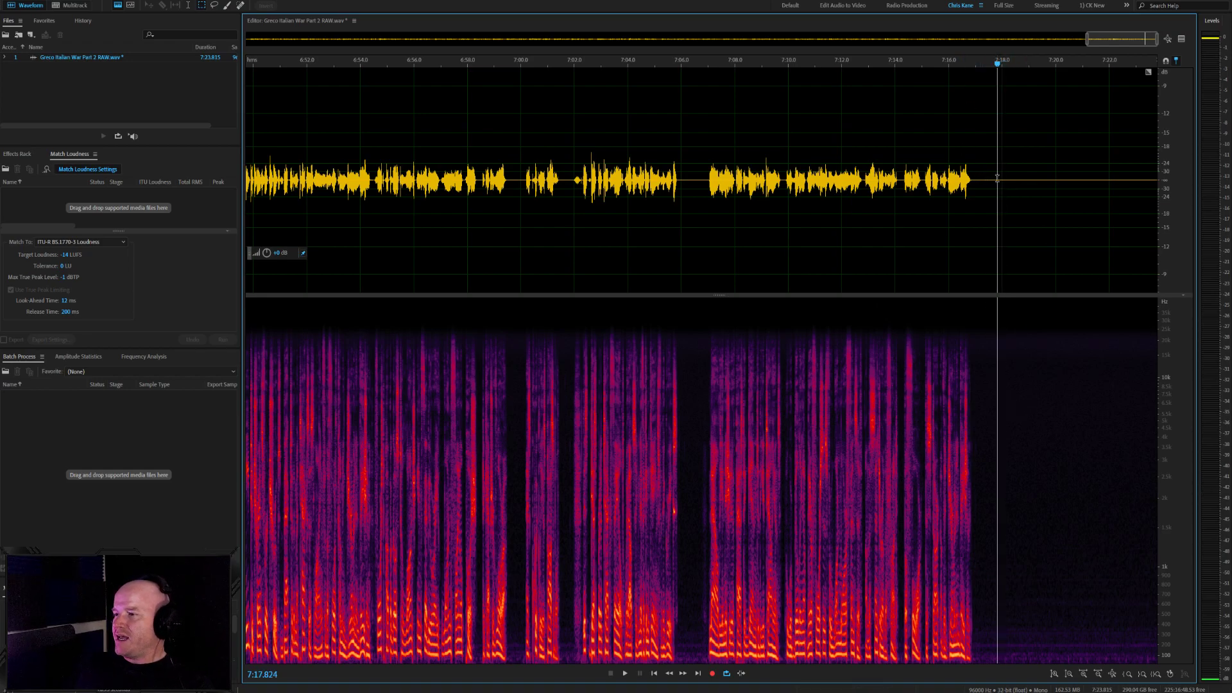
key(shift+End)
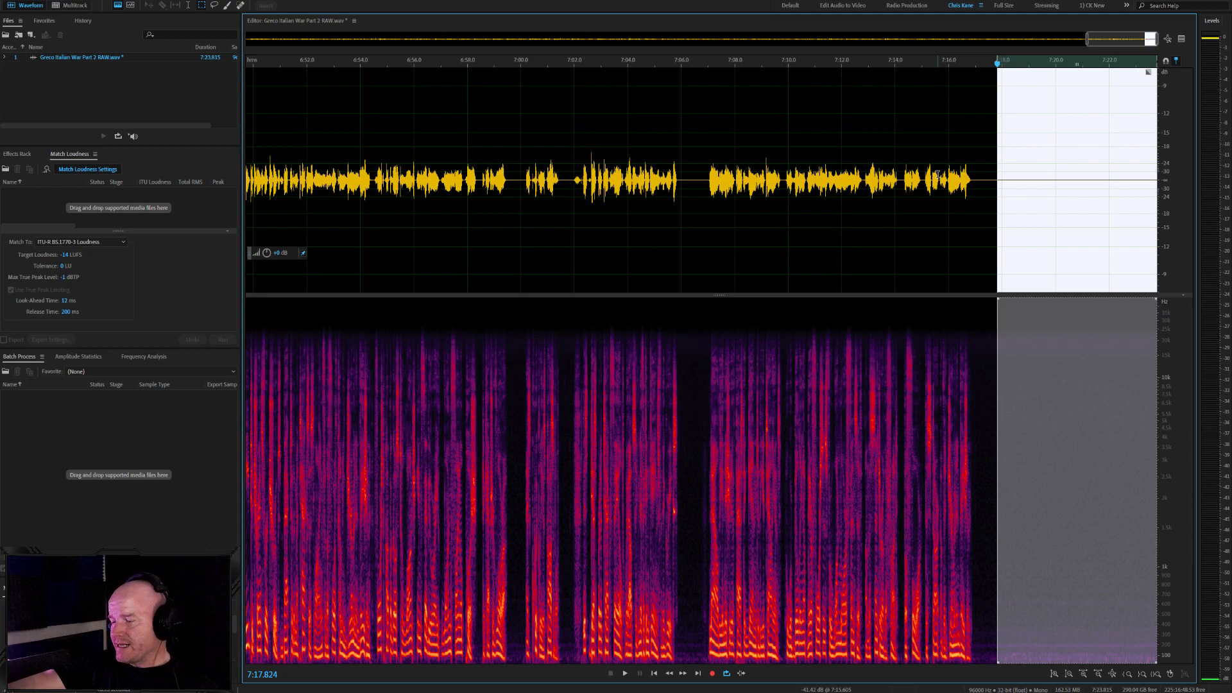
click(1004, 168)
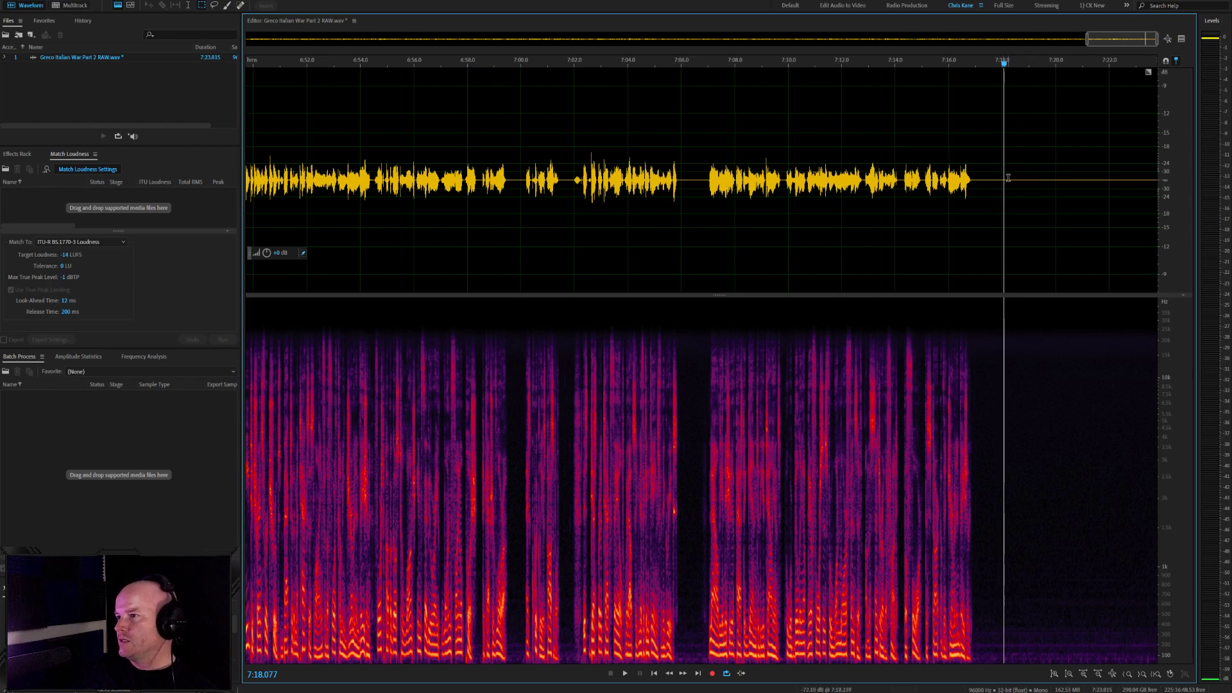
drag(983, 185, 1147, 218)
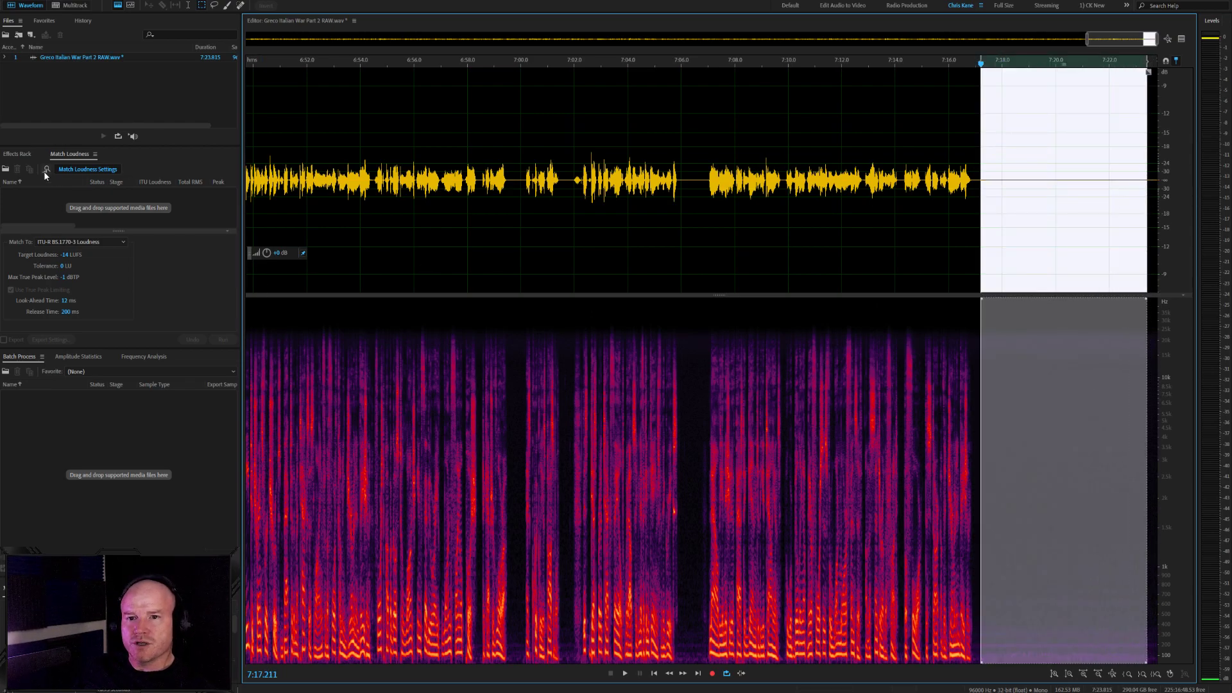
click(65, 356)
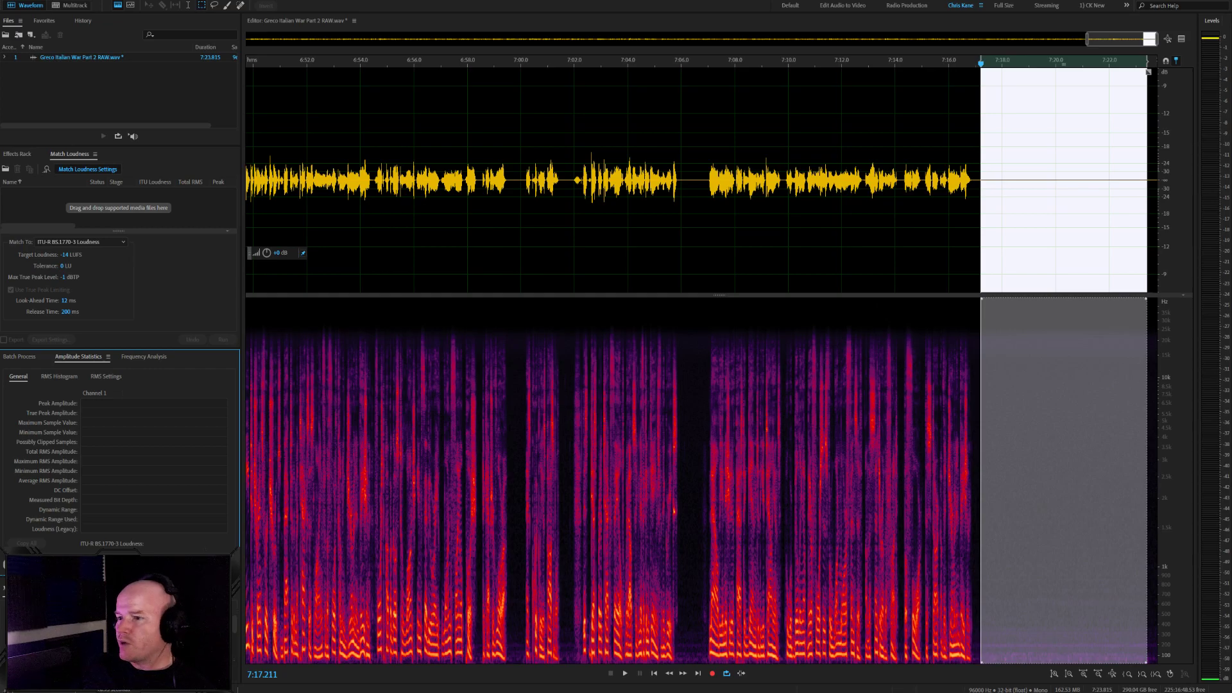
click(33, 565)
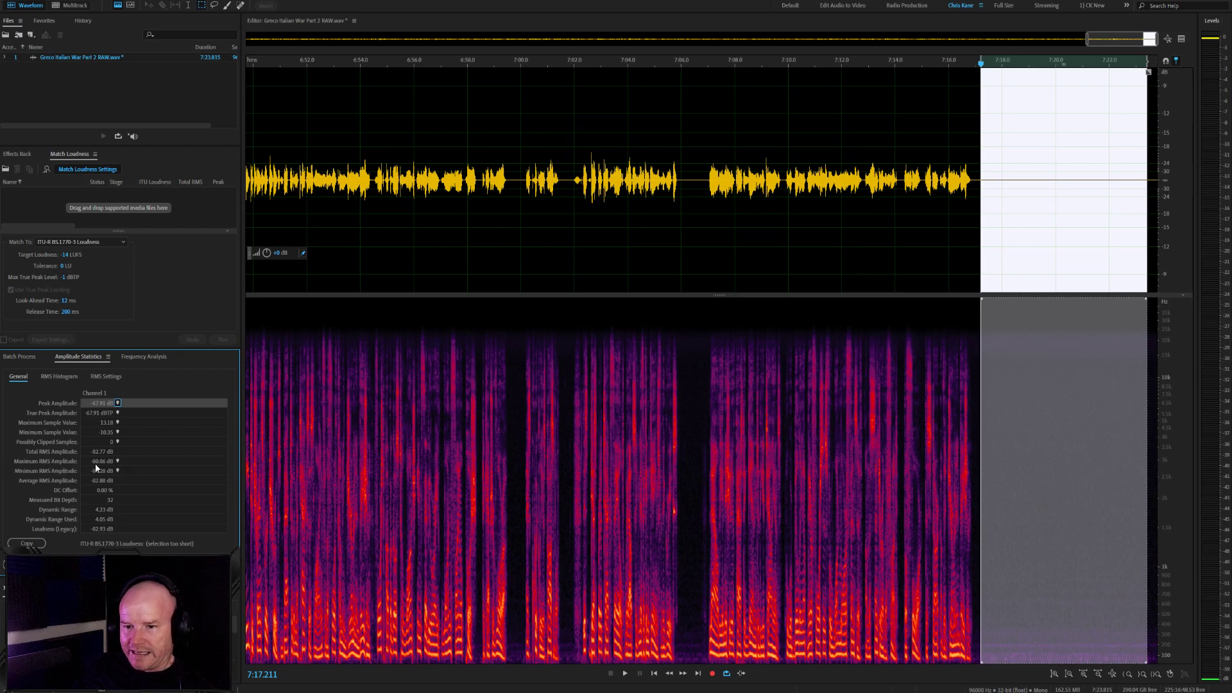
Gate the whole file so the remaining background noise between phrases and after the last words is silenced
click(1009, 164)
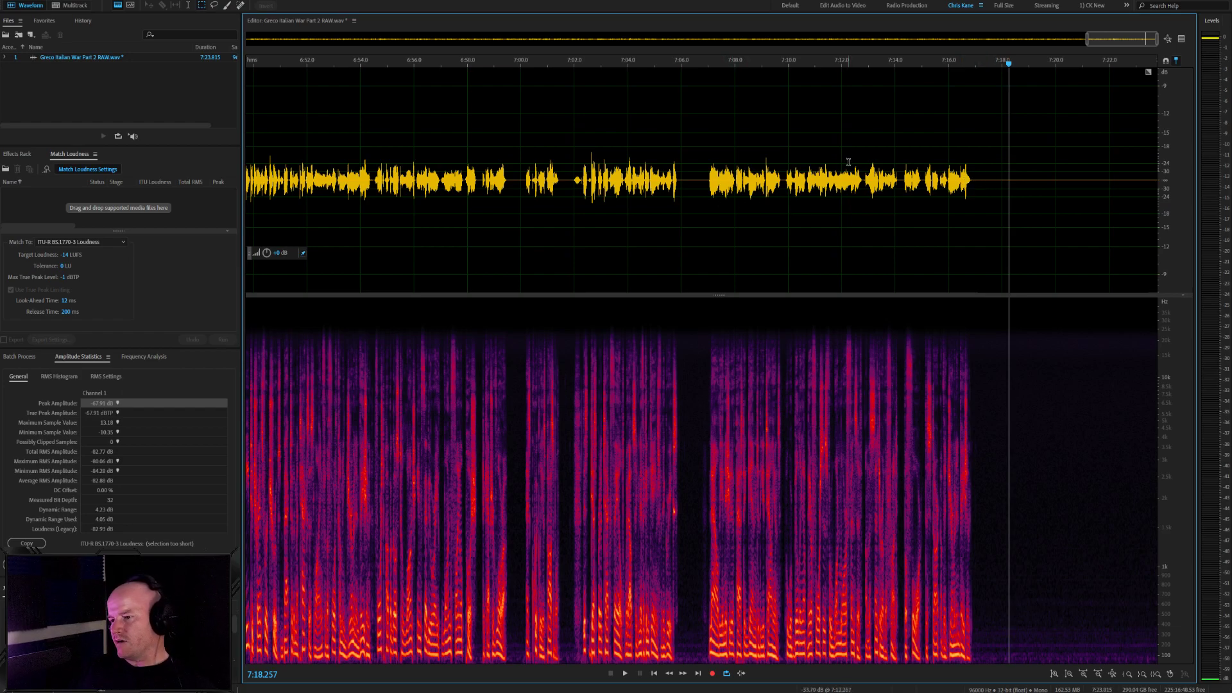
click(989, 173)
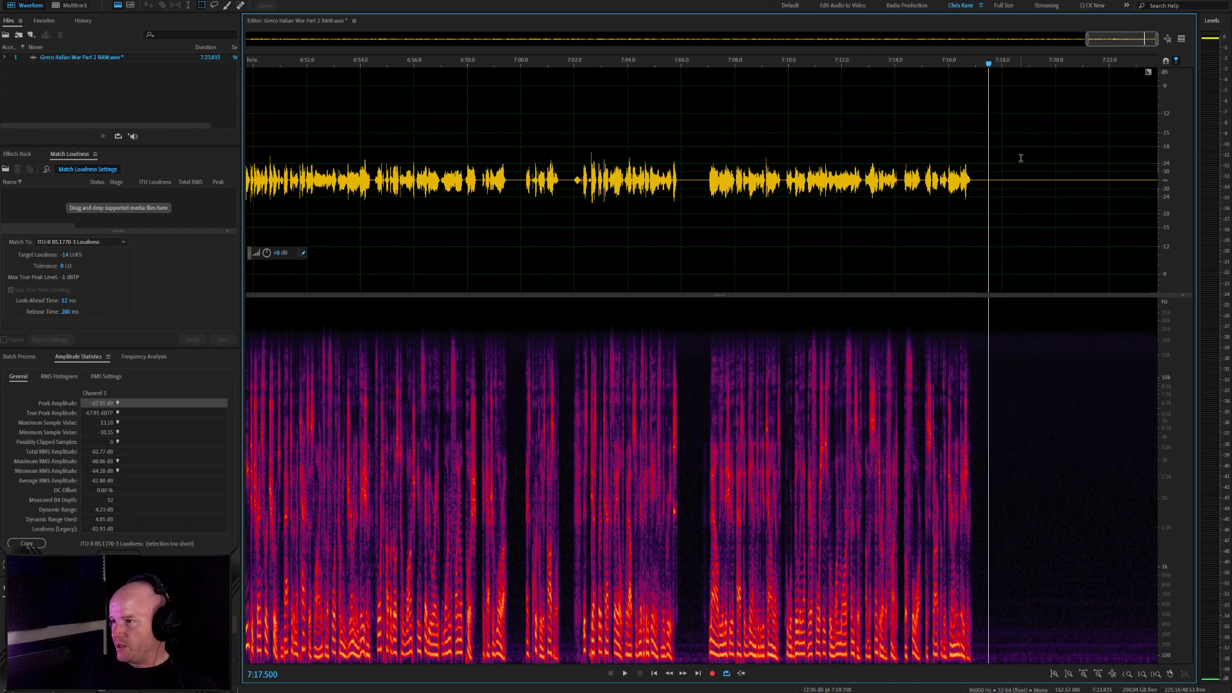
key(ctrl+r)
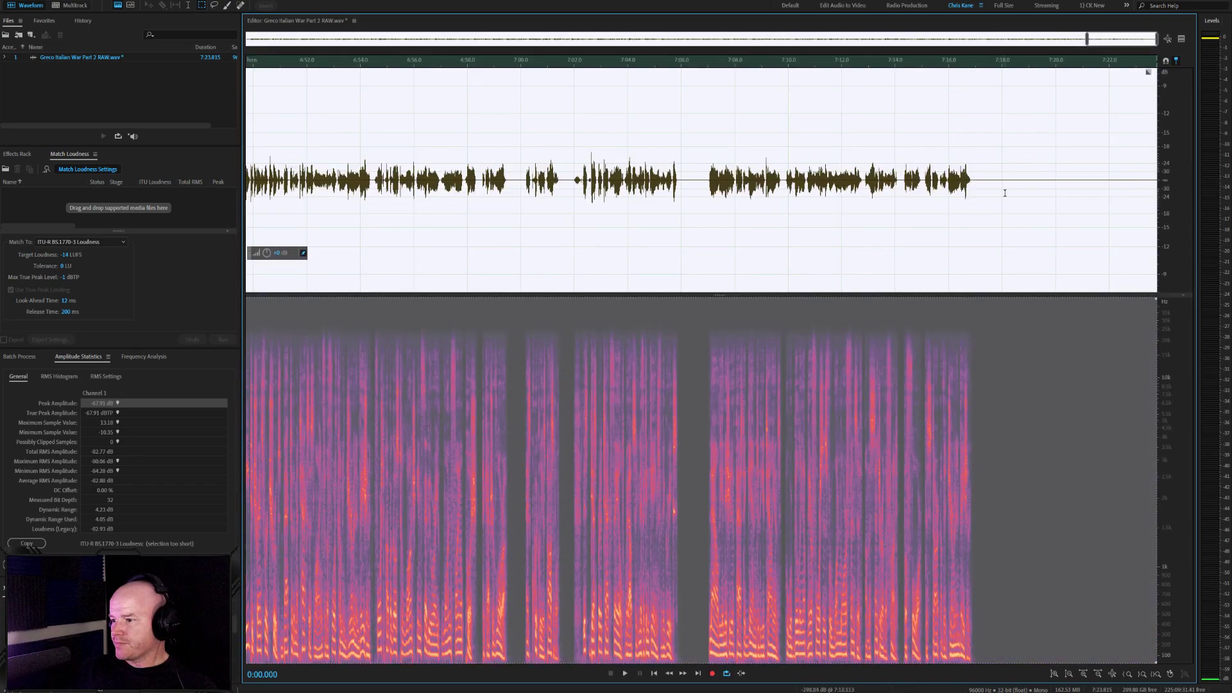
click(1006, 188)
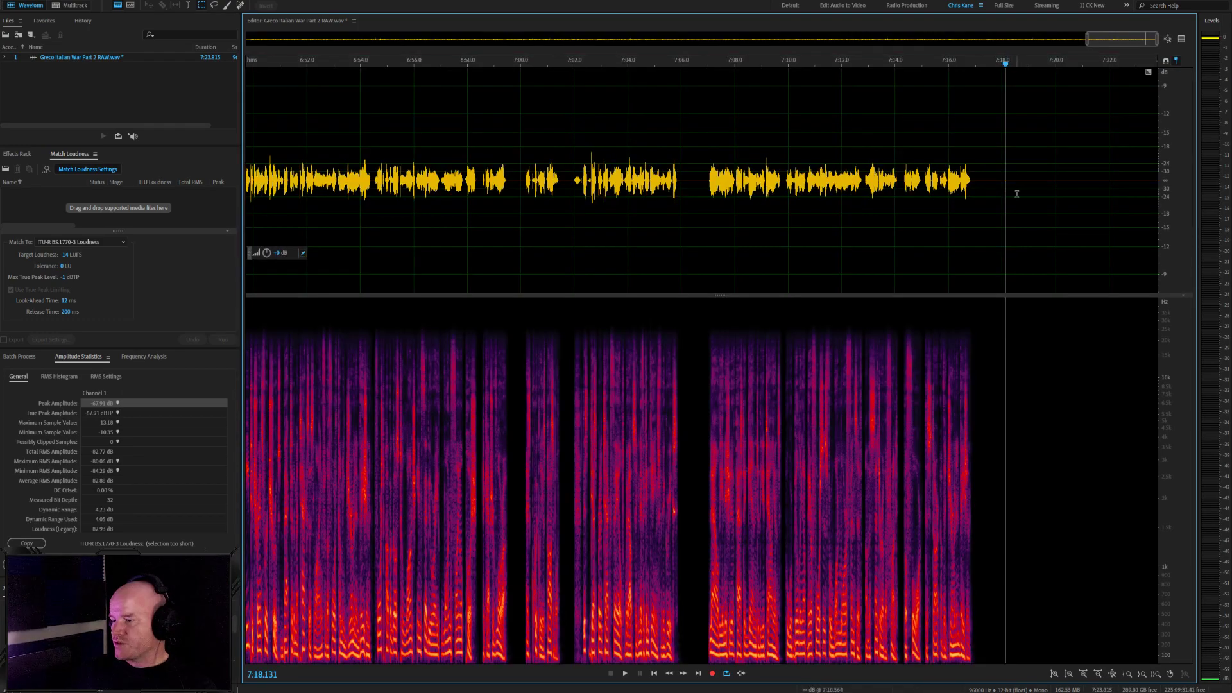
Amplify the closing silence from about 7:17.3 to 7:23.6 to check for residual noise
drag(982, 180, 1147, 206)
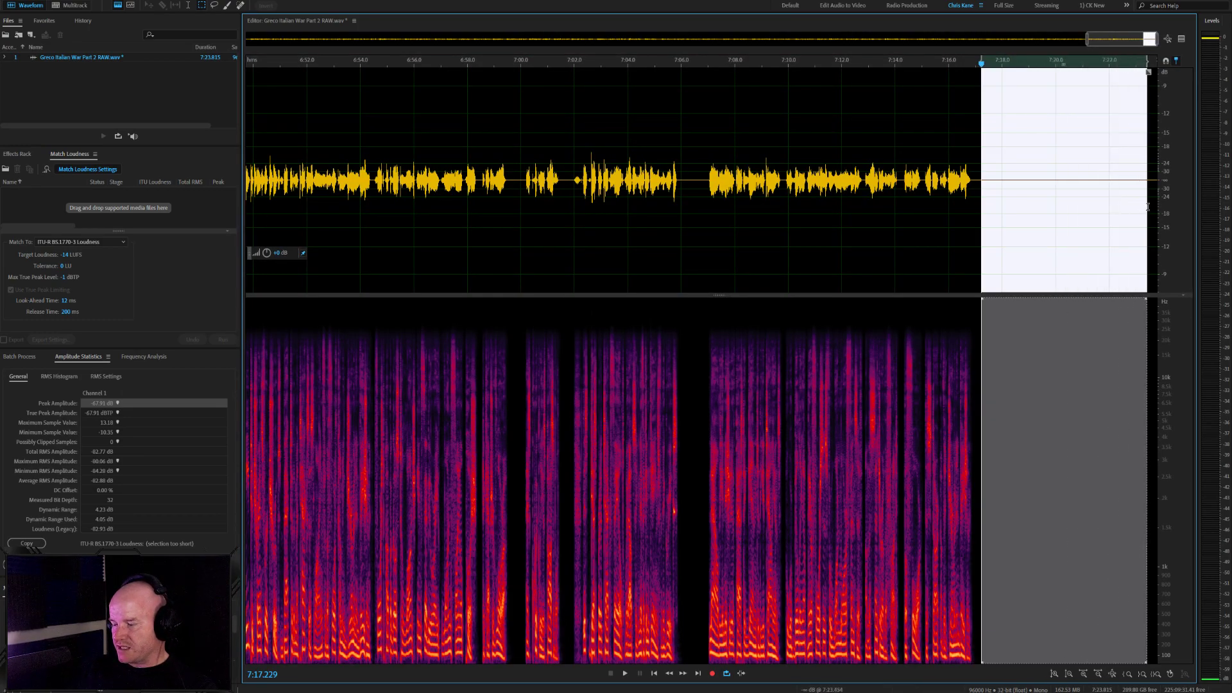
click(1011, 191)
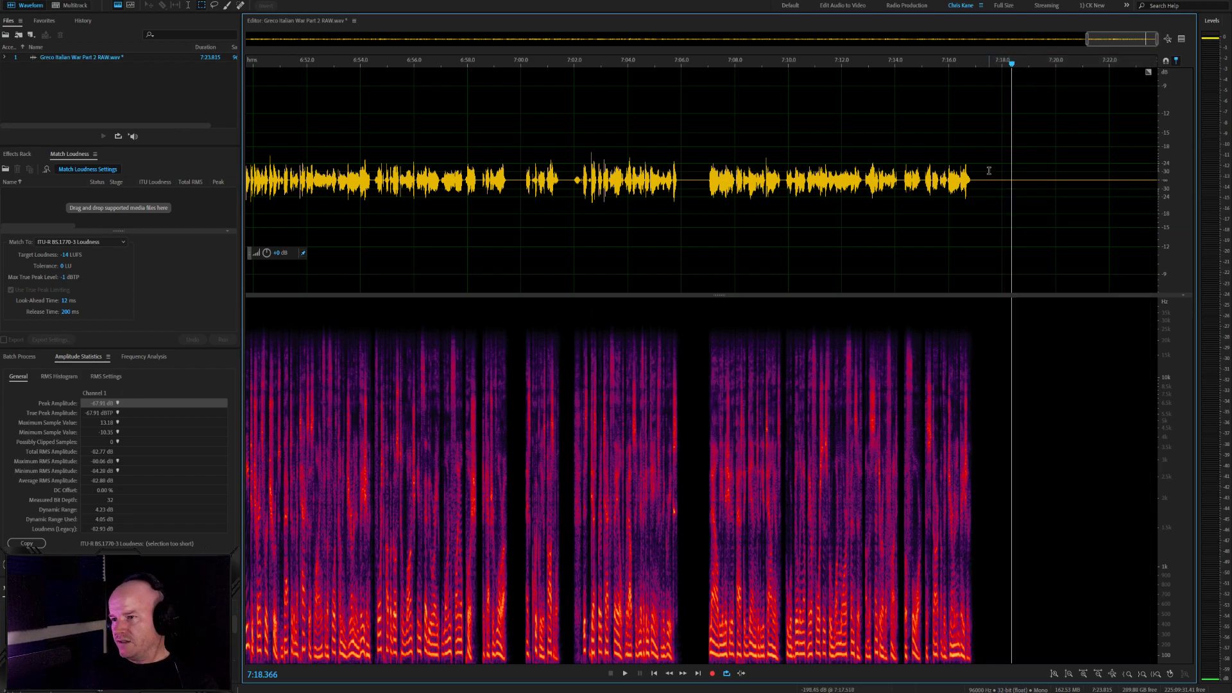
drag(983, 173, 1151, 223)
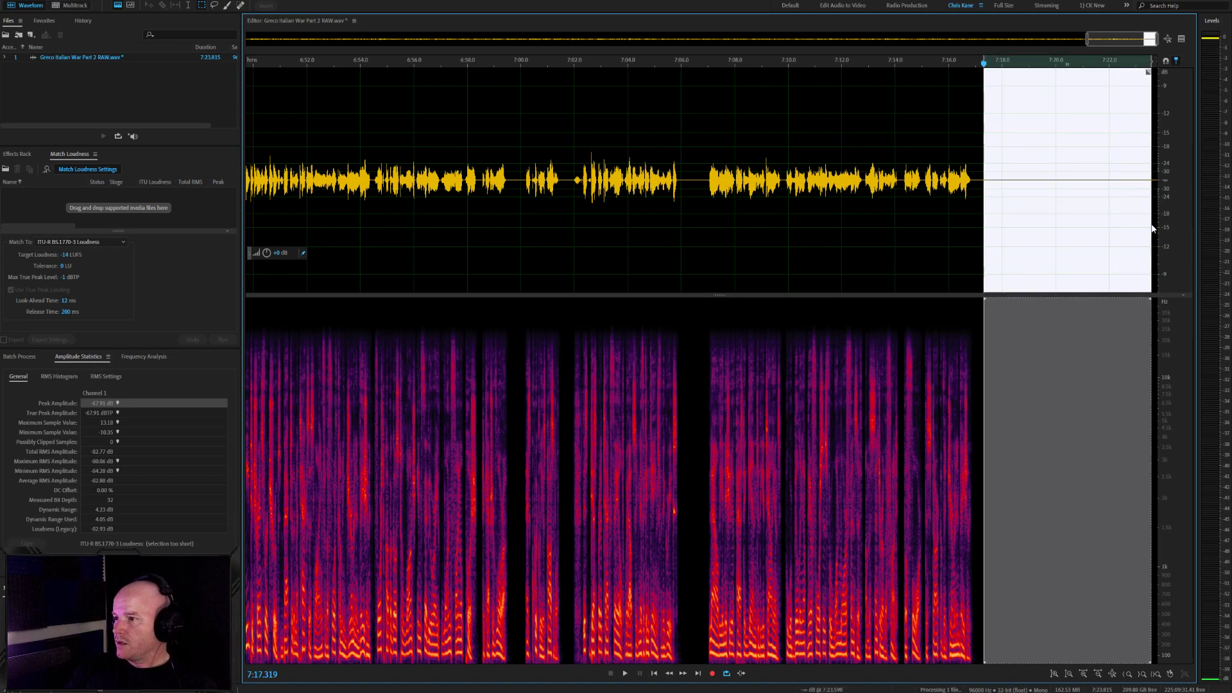
click(1112, 201)
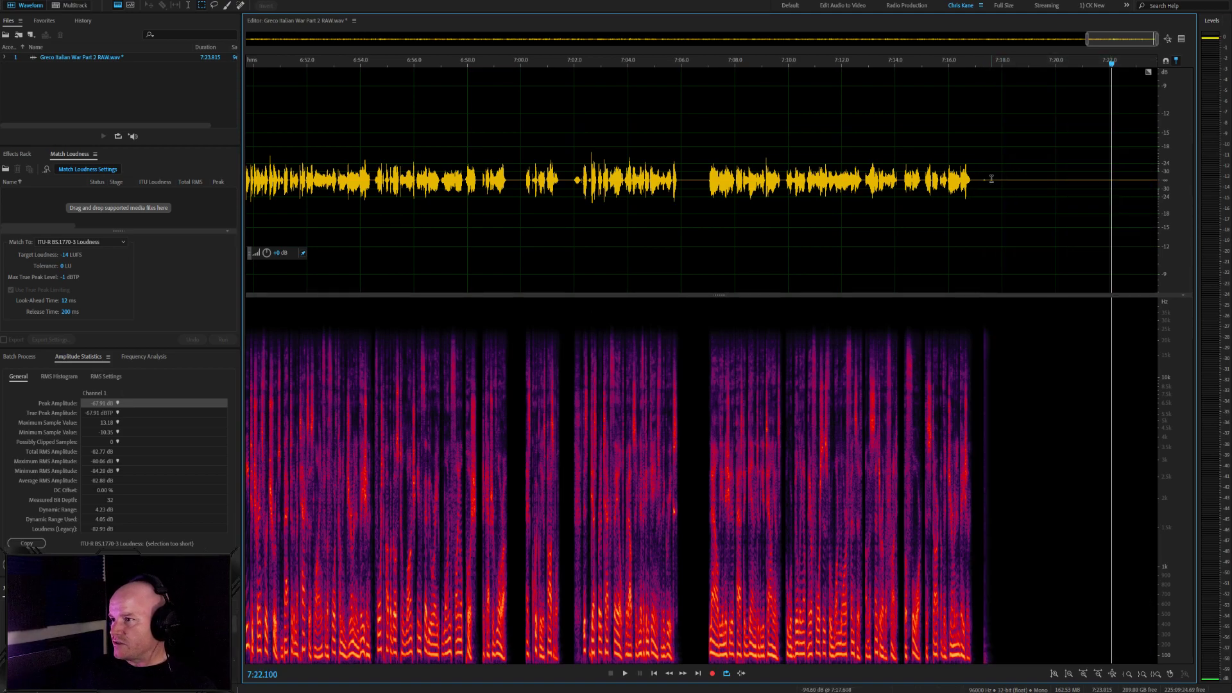
Delete the faint noise burst of about 0.4 seconds near 7:17.5, just after the last words
drag(992, 179, 981, 180)
key(Delete)
click(842, 184)
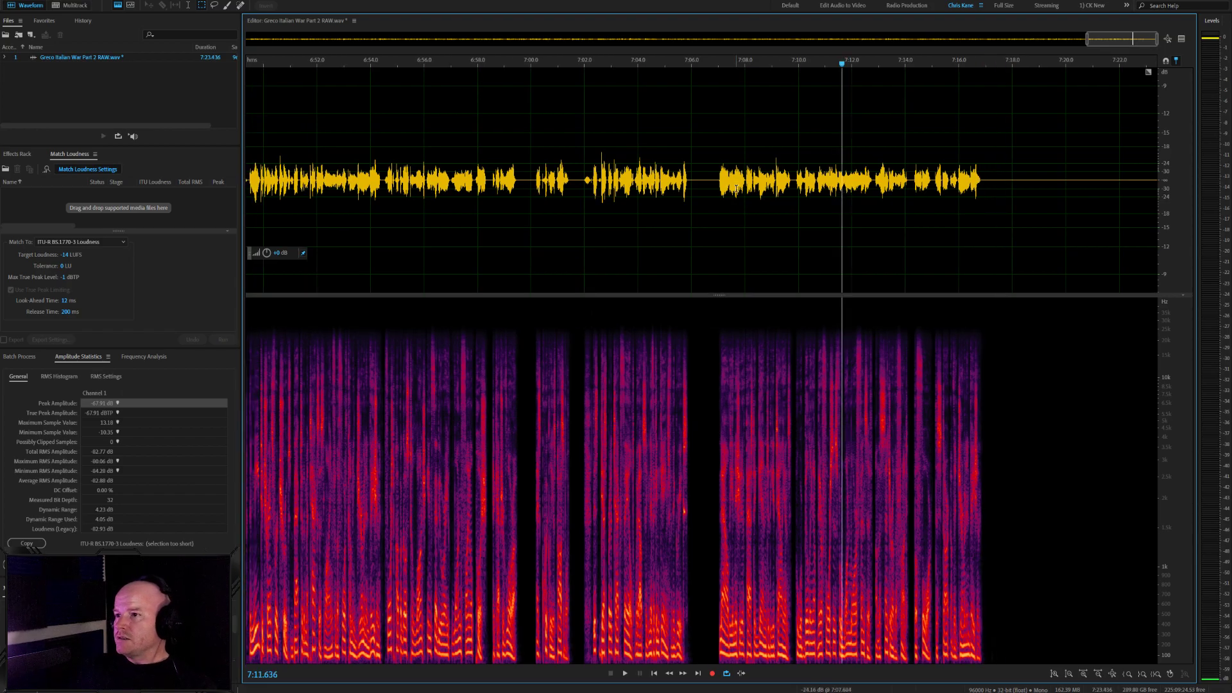
Examine the opening of the narration and the gaps between phrases for remaining noise, and return to the whole-file view
key(Home)
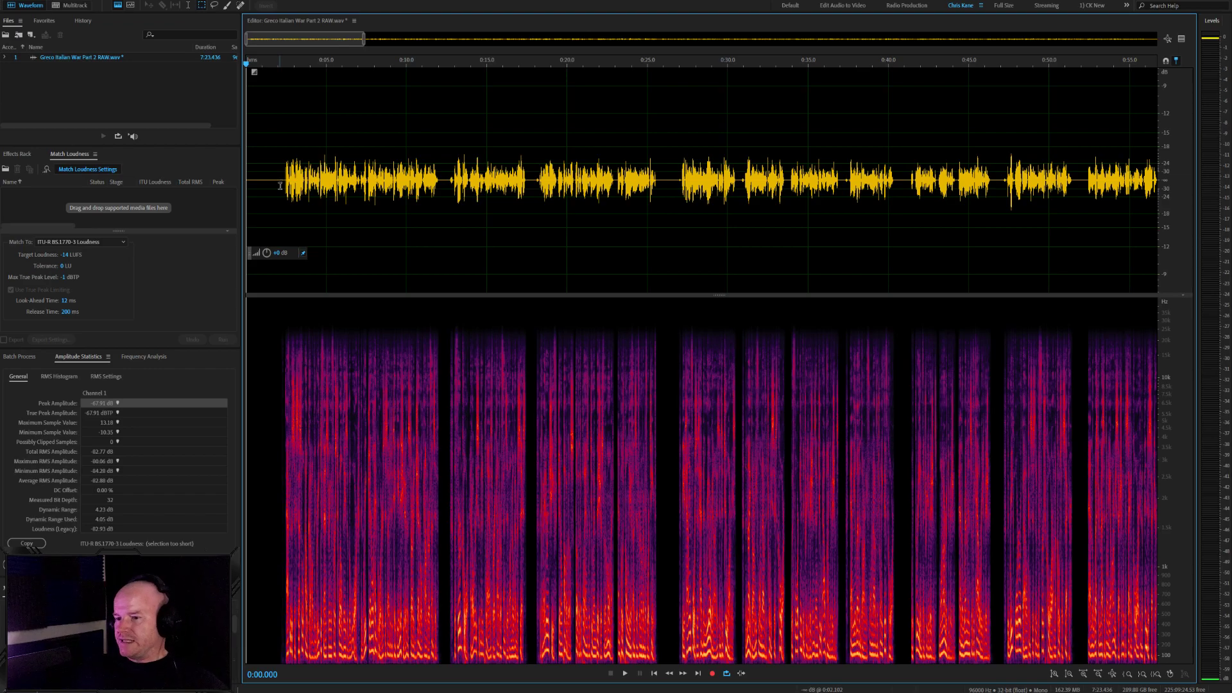
scroll(363, 553, up, 5)
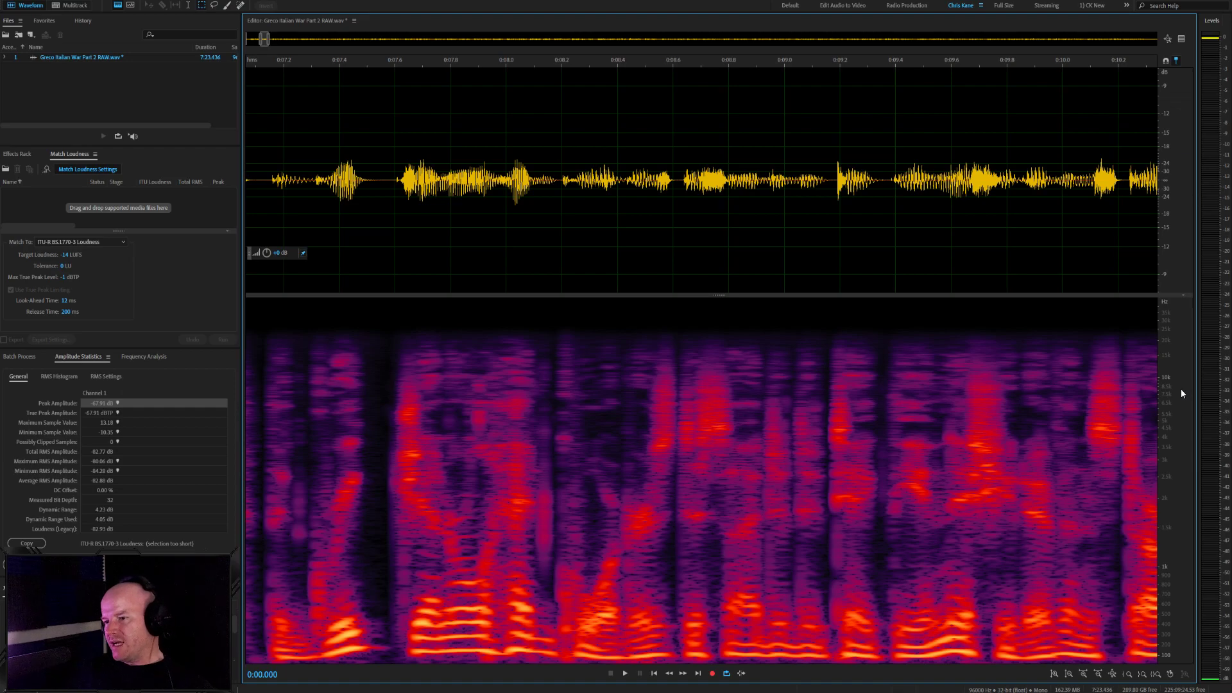
scroll(596, 227, down, 10)
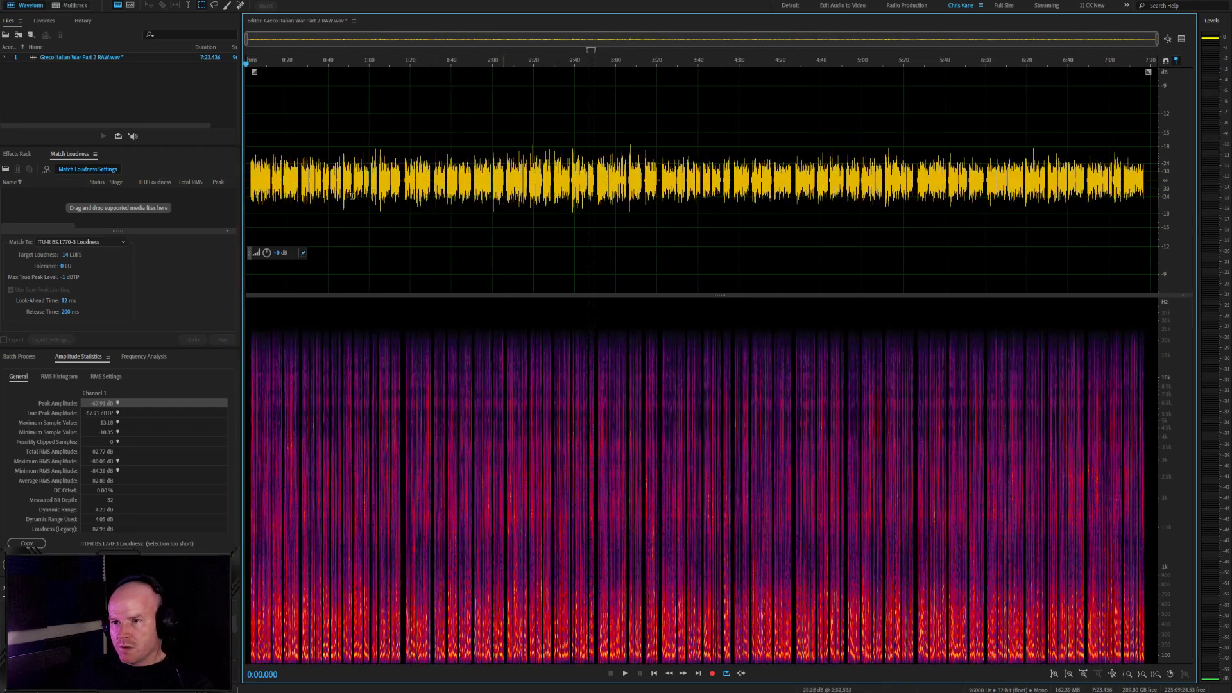
scroll(277, 184, up, 5)
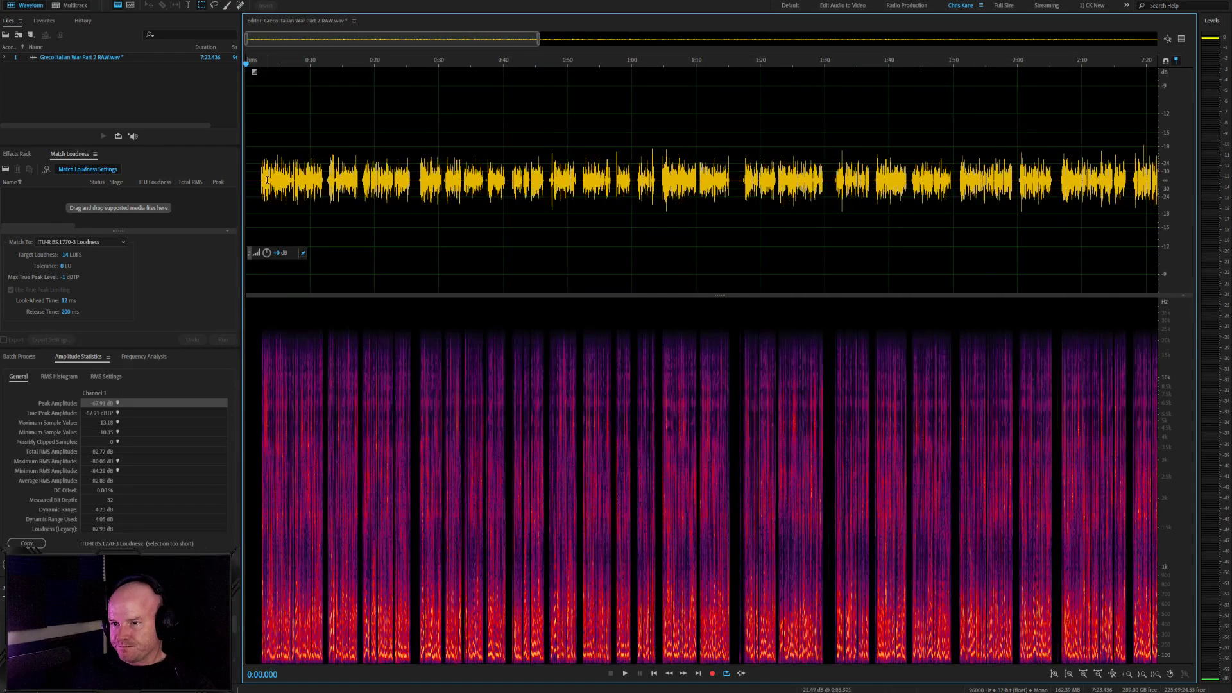
scroll(254, 178, up, 3)
click(273, 183)
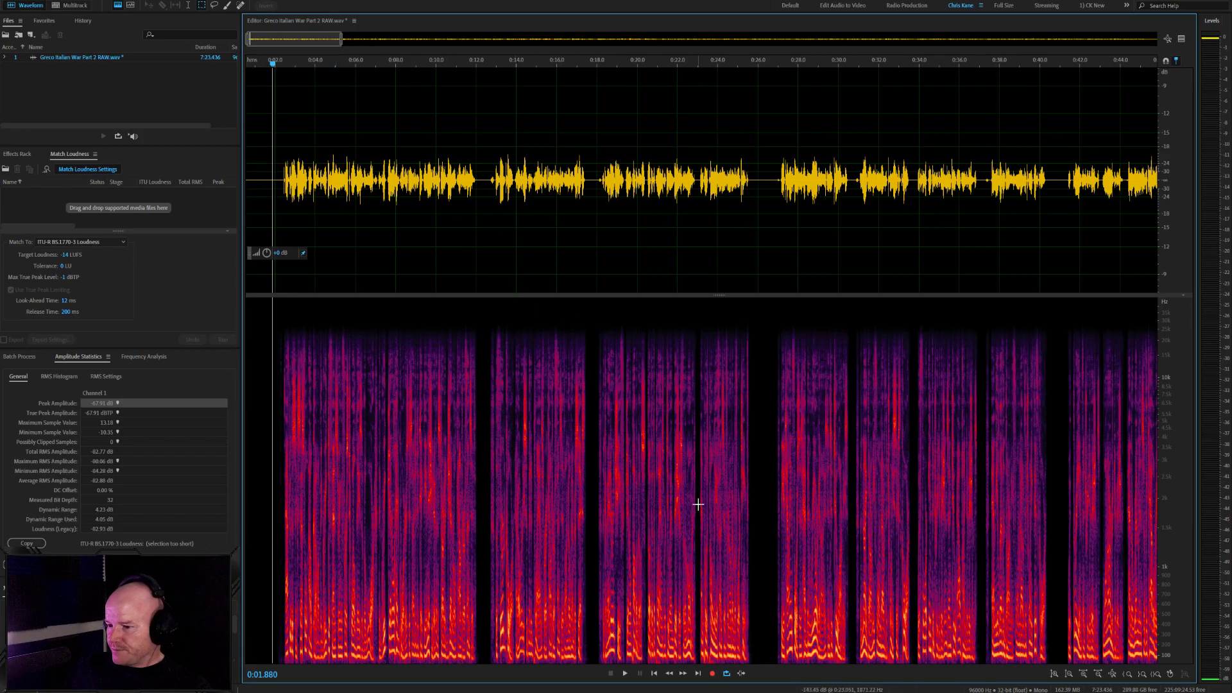
scroll(659, 589, down, 5)
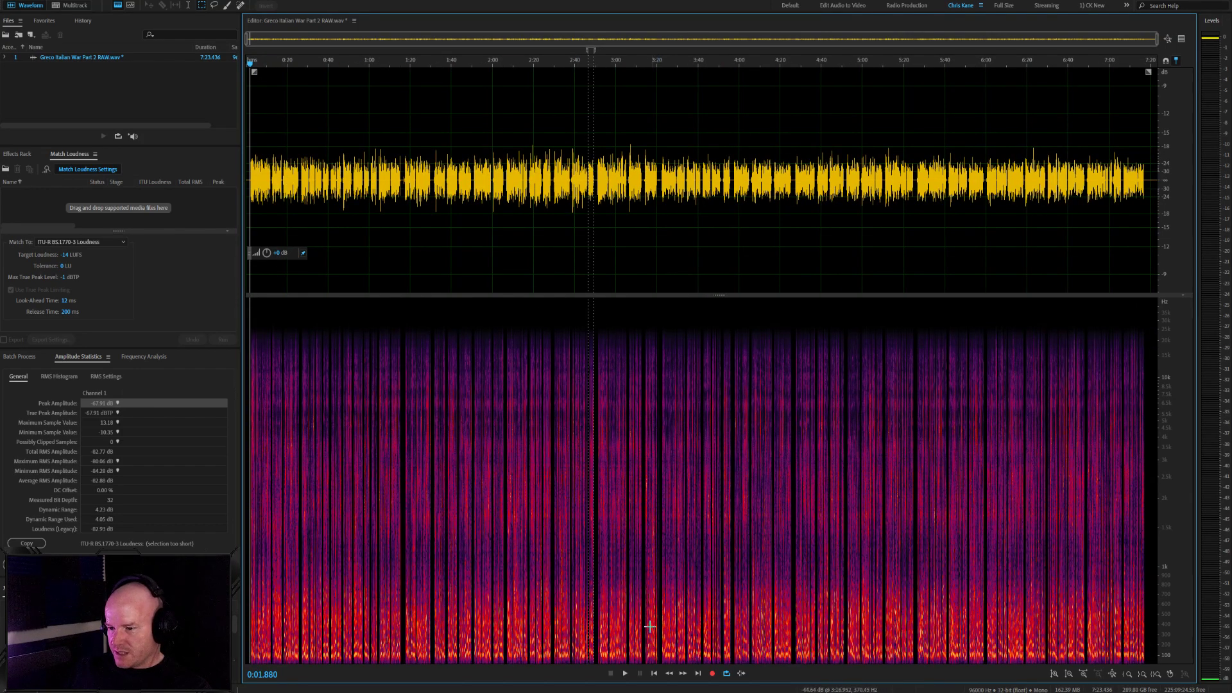
Examine the lowest frequencies across the whole file and around 4:04 to 4:10 for rumble
drag(248, 651, 1148, 679)
click(1129, 632)
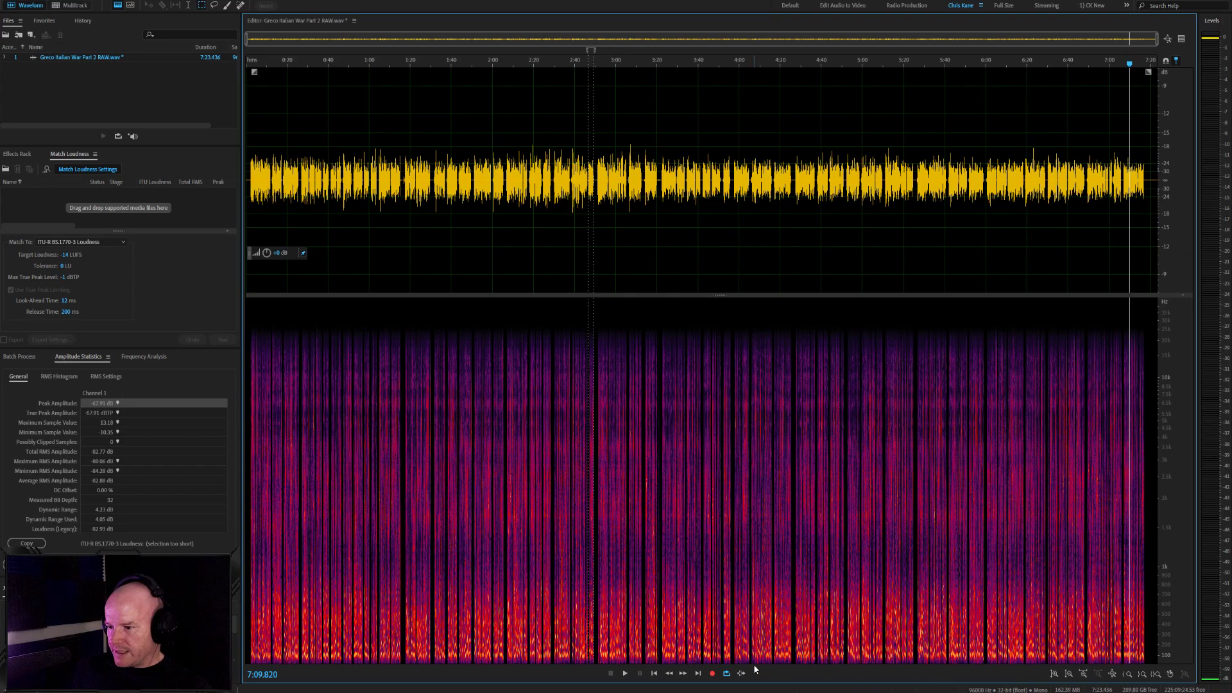
drag(747, 654, 774, 664)
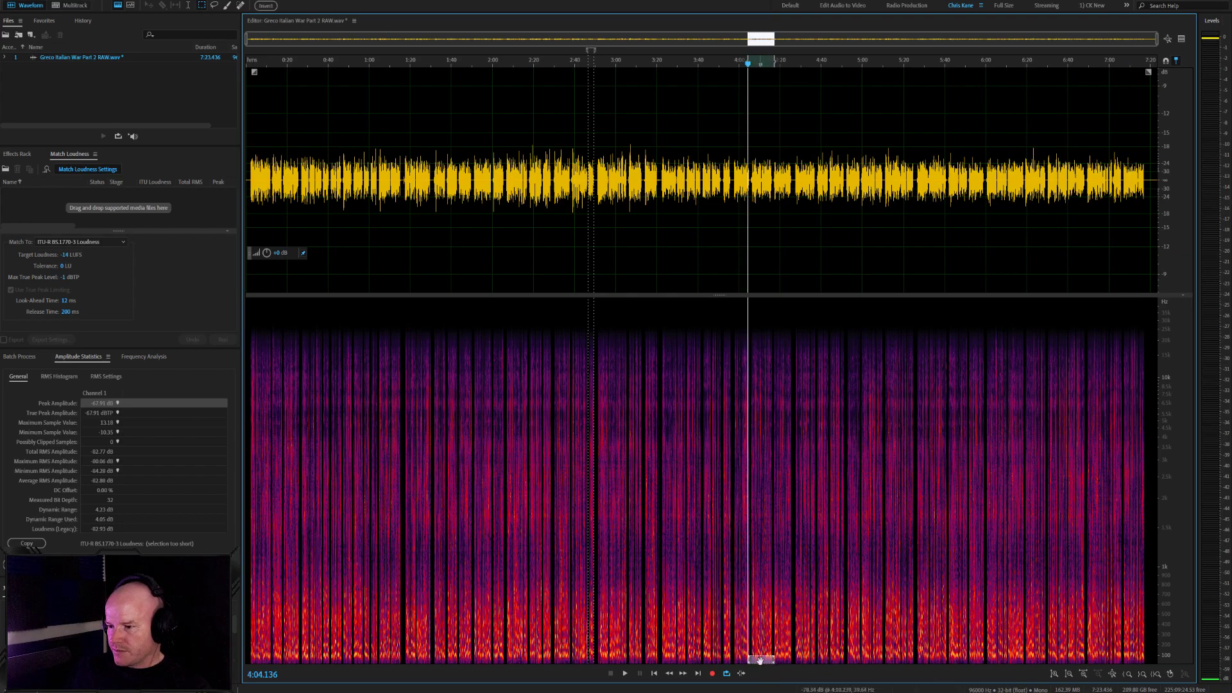
scroll(760, 660, up, 9)
click(687, 639)
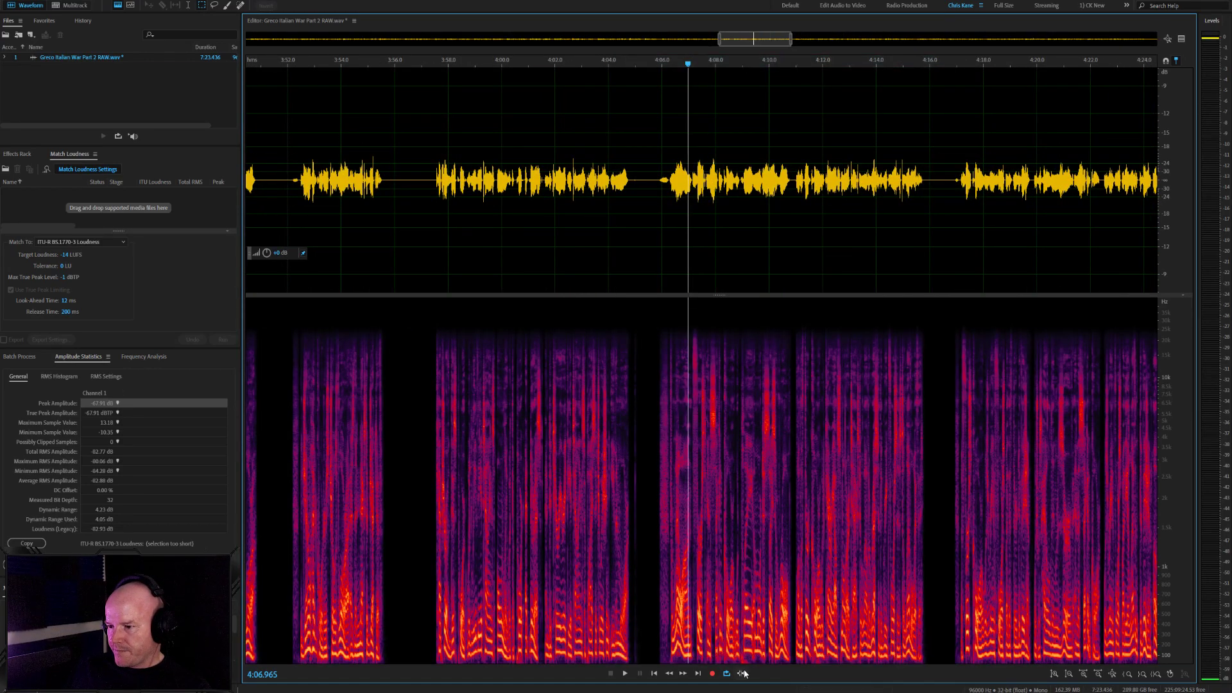
scroll(749, 649, down, 10)
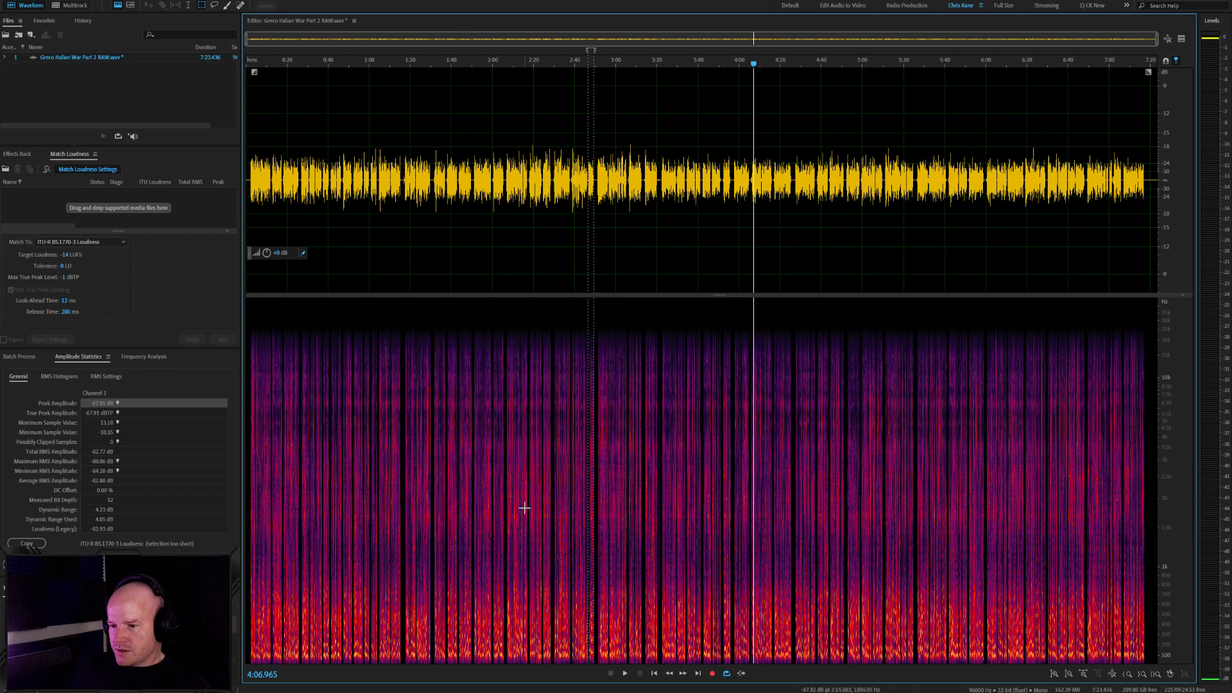
Filter the low-frequency rumble out of the whole file and examine the spectrum below about 100 Hz
key(F2)
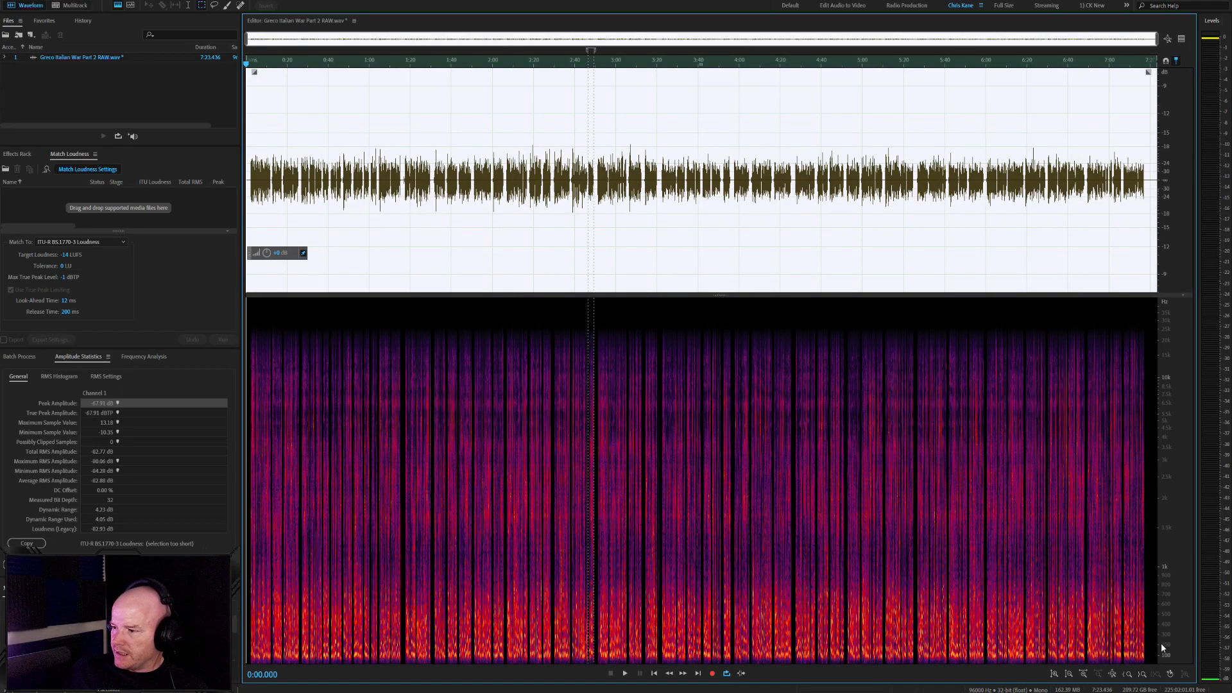
drag(1162, 644, 1164, 682)
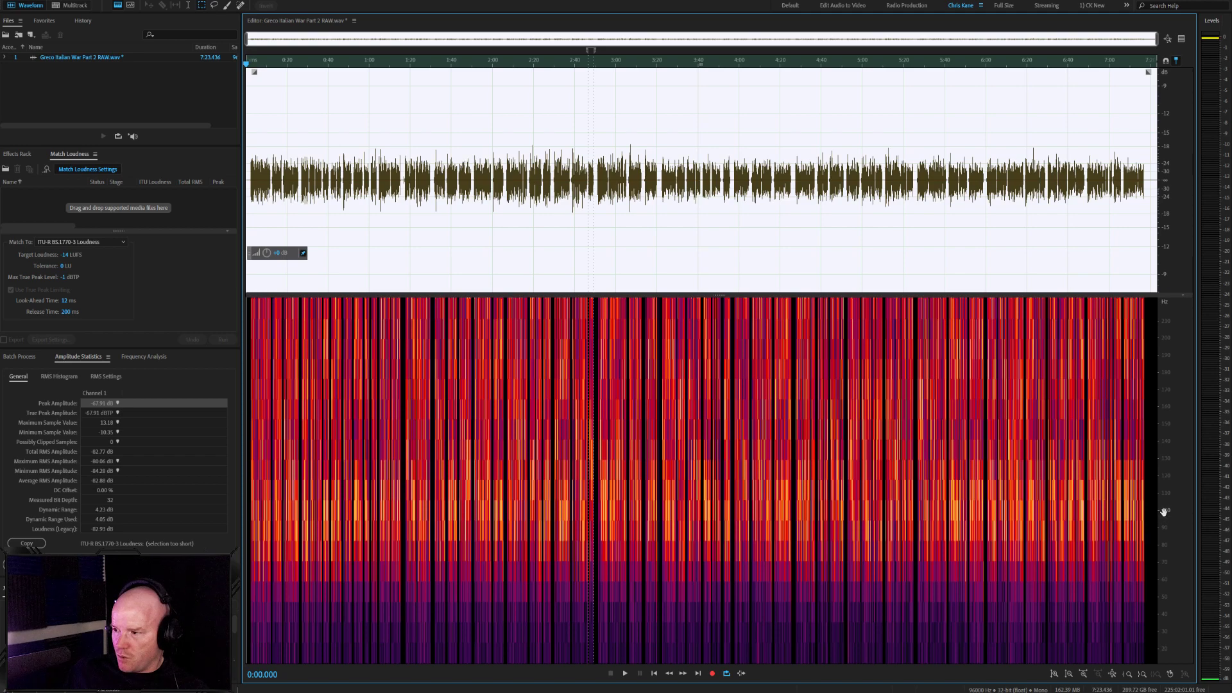
scroll(1164, 508, up, 2)
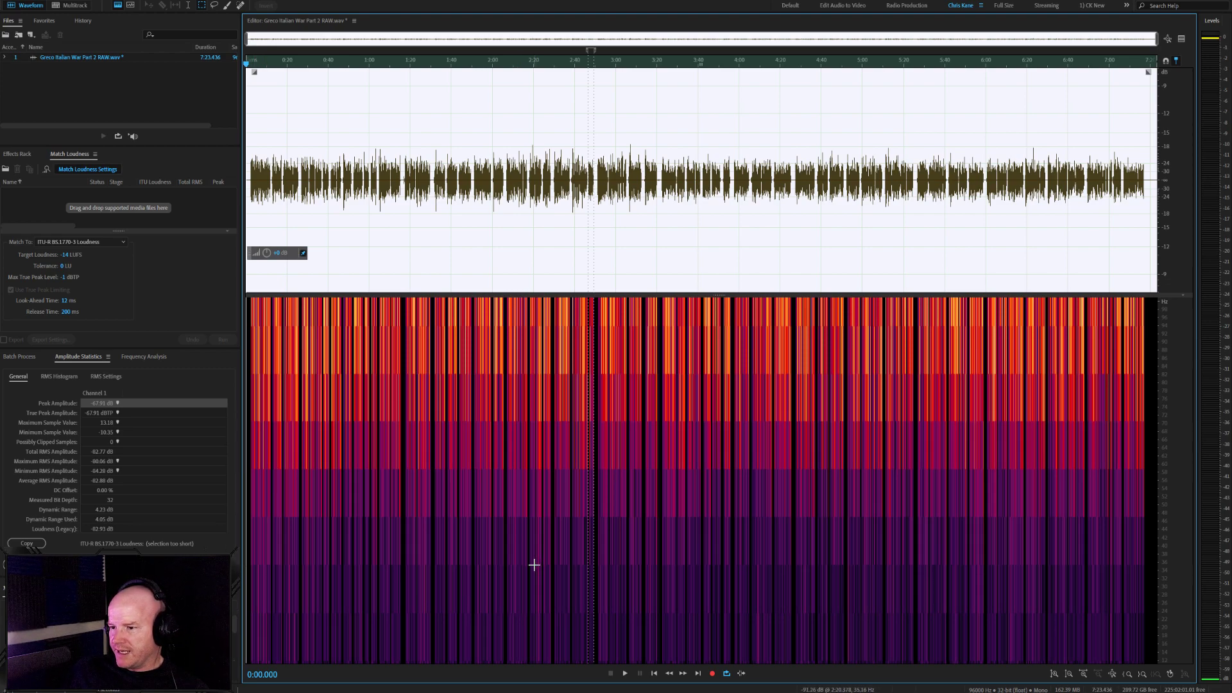
Try boosting the frequencies below about 31 Hz between about 2:04 and 4:37, and undo the boost
drag(502, 559, 815, 688)
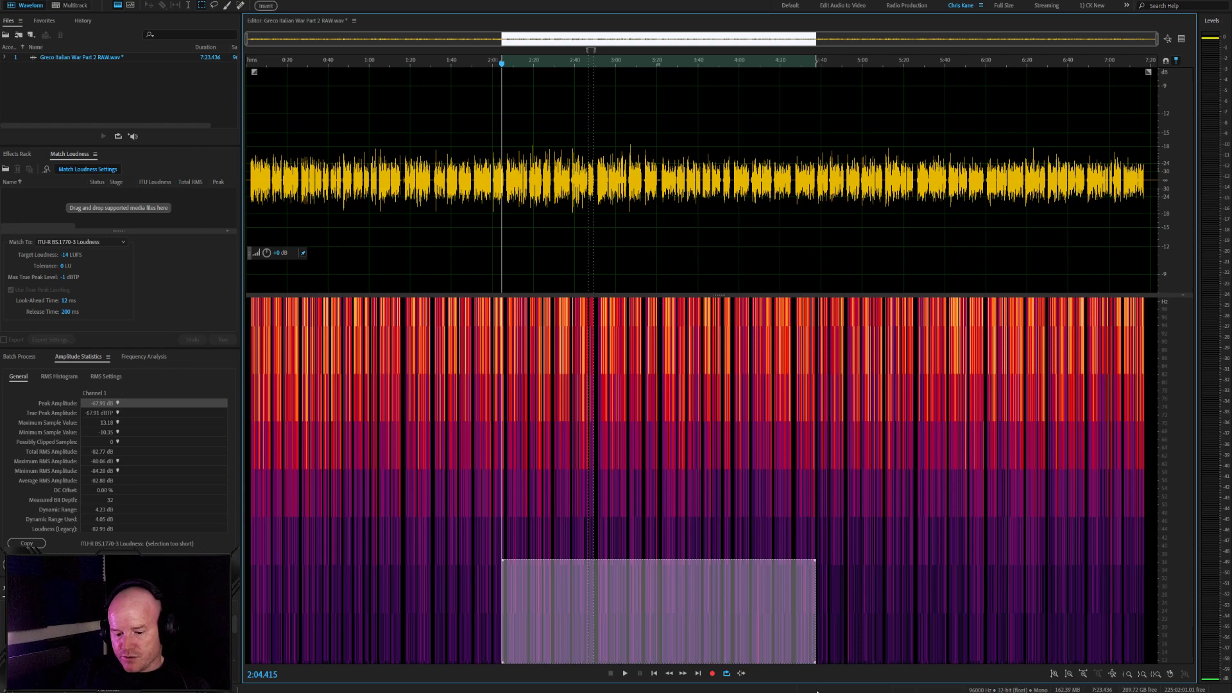
key(Delete)
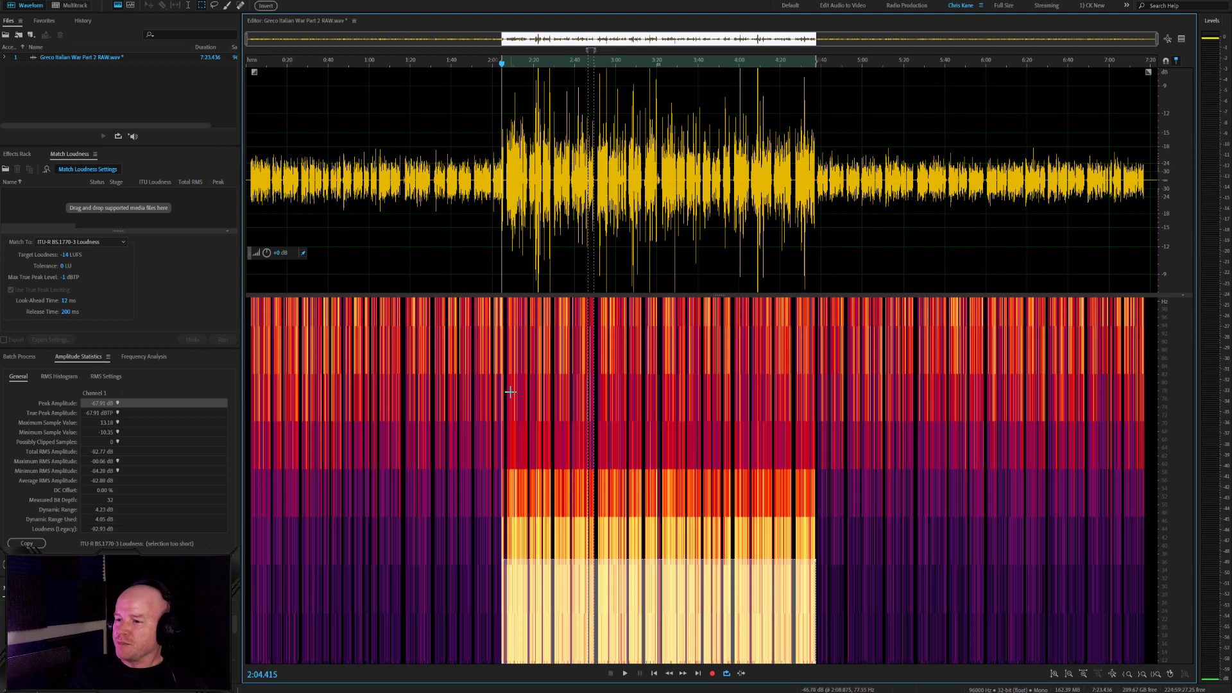
key(ctrl+z)
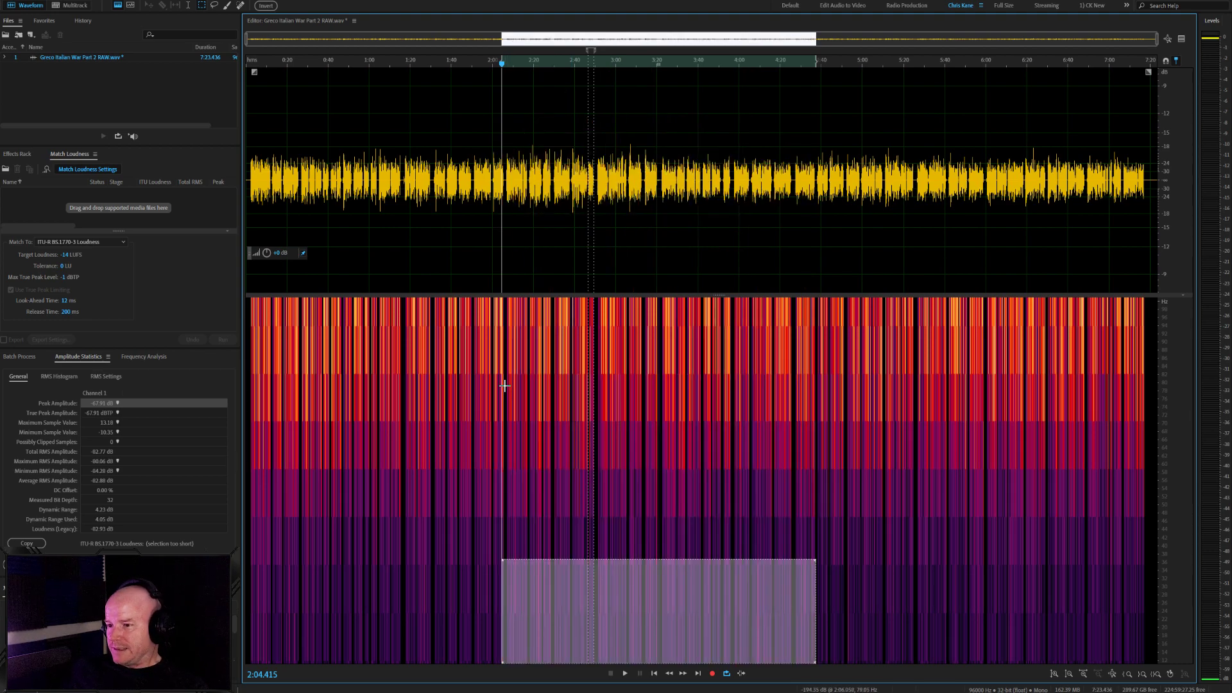
Restore the full frequency range of the spectrogram and examine the narration around 2:50 and from the opening to 1:45
click(634, 467)
scroll(1164, 385, down, 10)
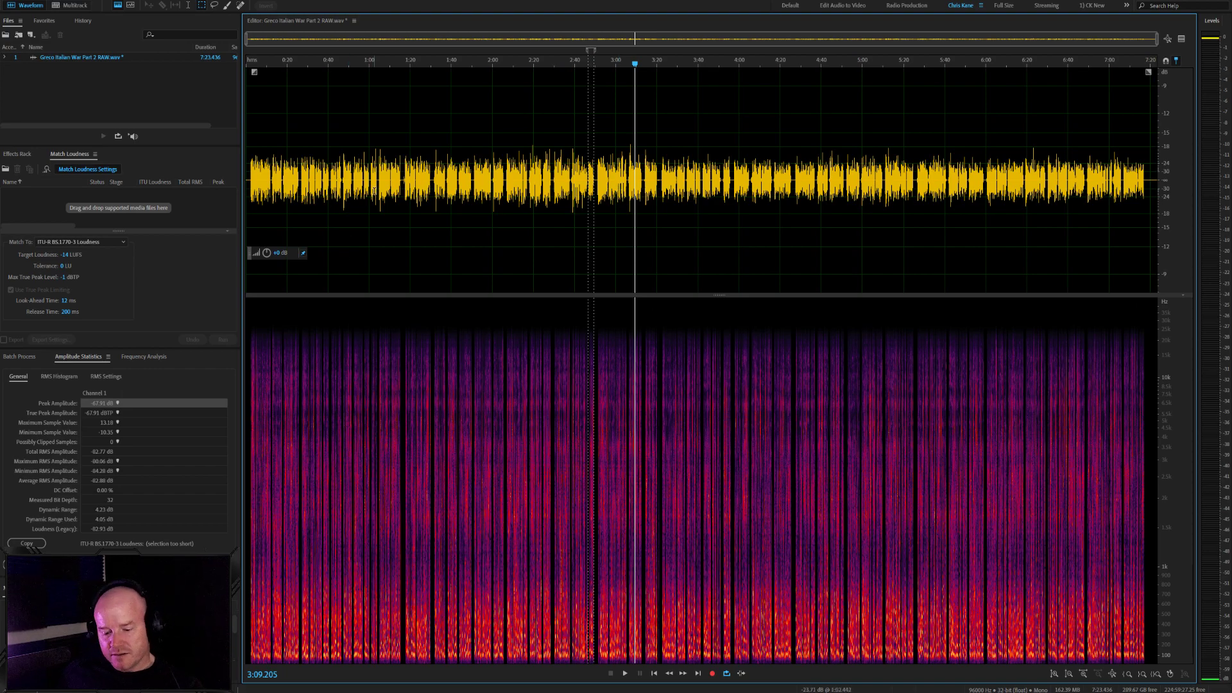
scroll(585, 164, up, 5)
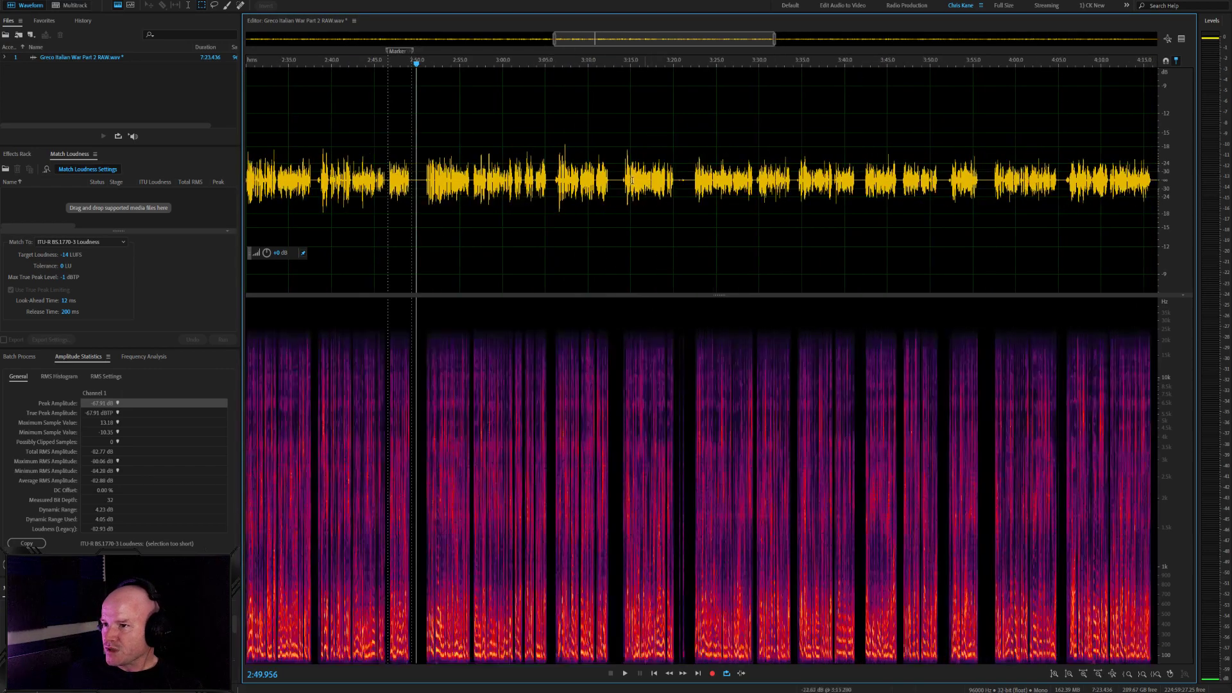
key(Home)
click(568, 149)
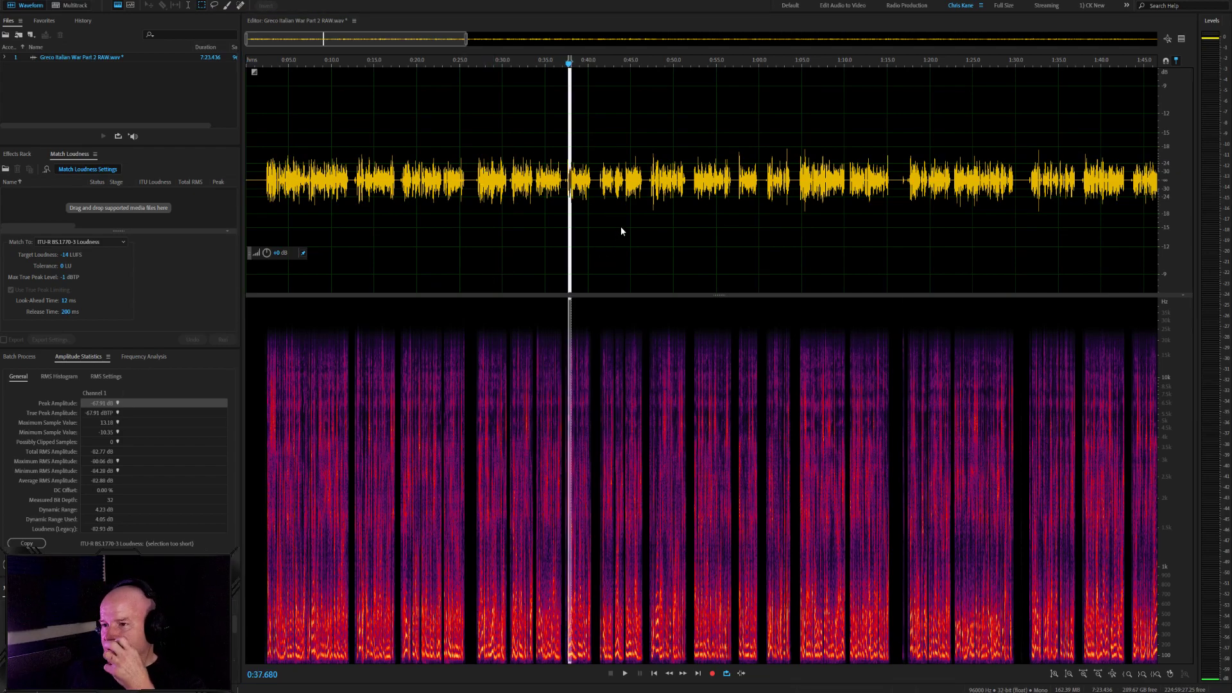
click(475, 215)
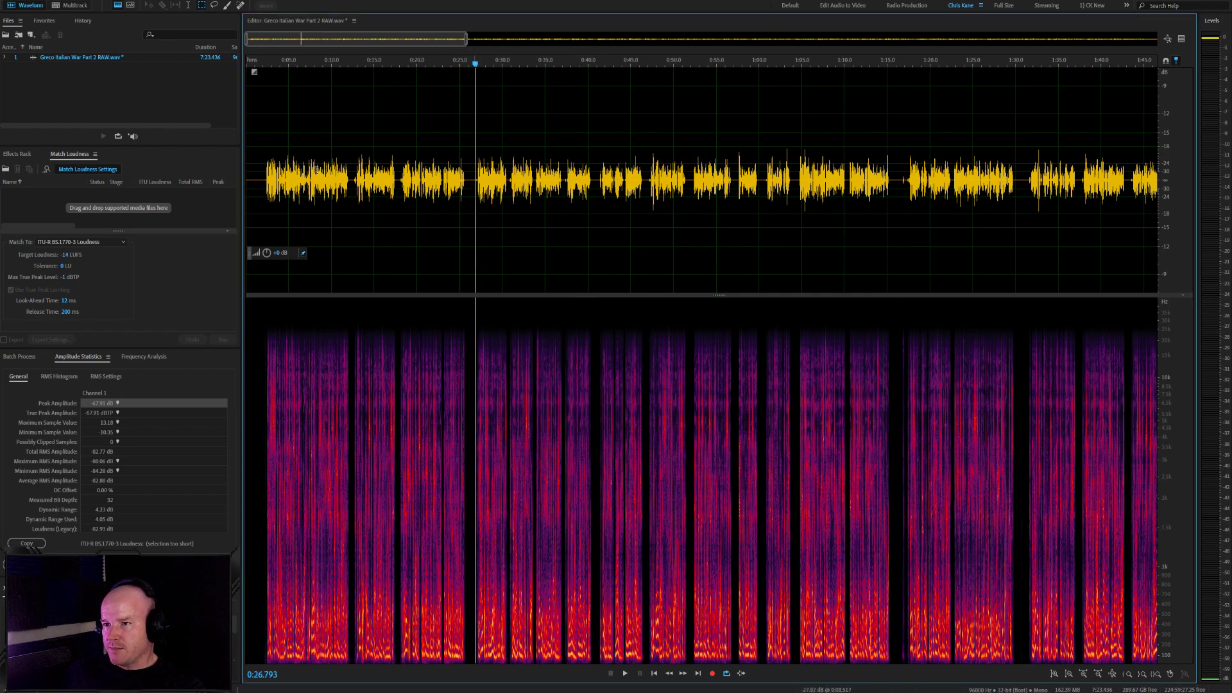
Play the opening phrase, from about 0:02 to 0:12, and show the Effects Rack
drag(263, 171, 353, 193)
scroll(250, 217, up, 2)
scroll(250, 218, up, 2)
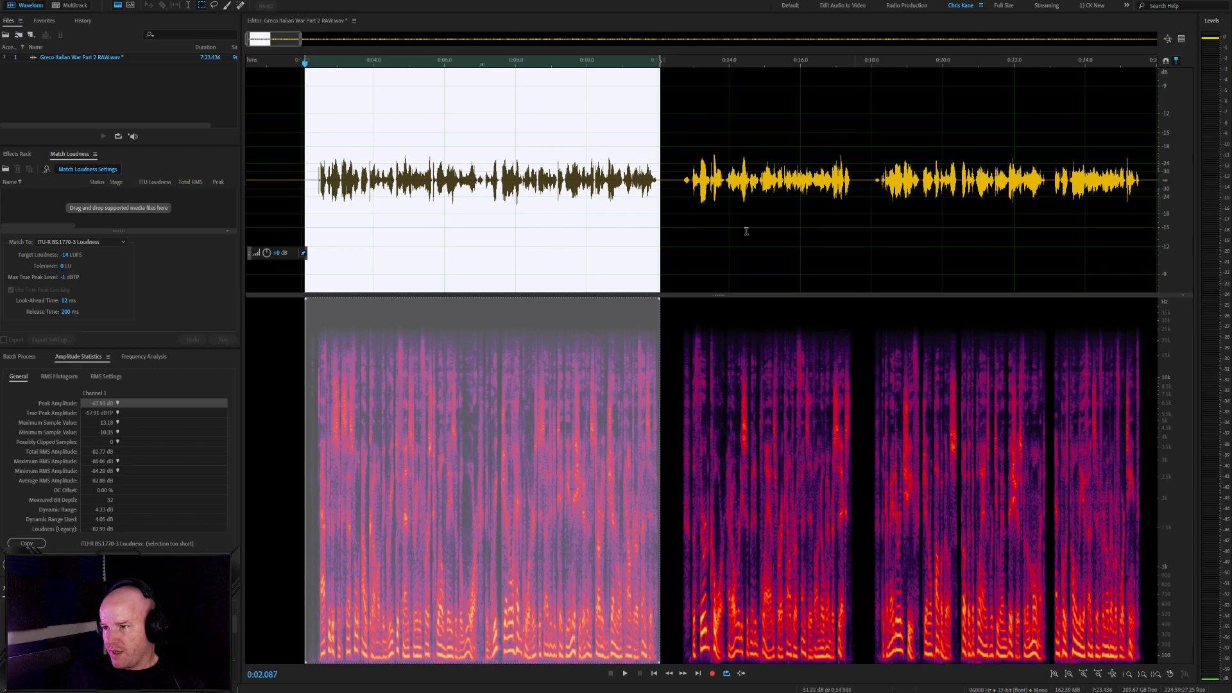
key(space)
click(18, 153)
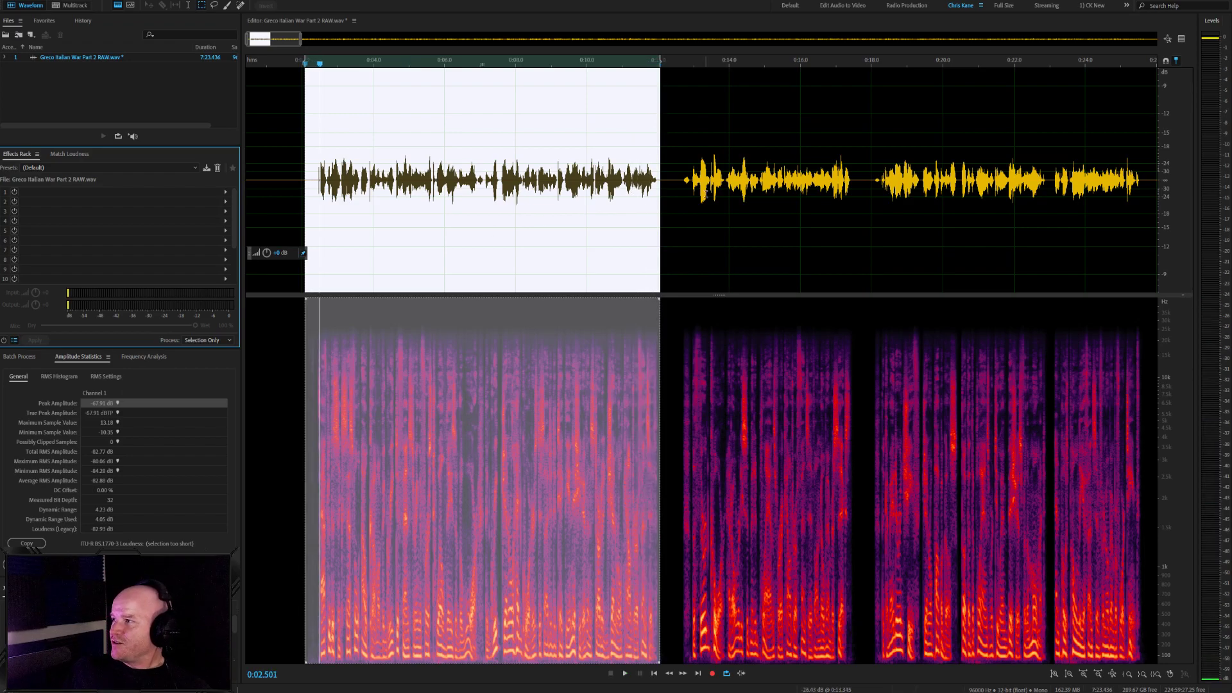
Isolate only the clicks of the opening phrase, from about 0:02 to 0:12.5, and examine them
click(315, 176)
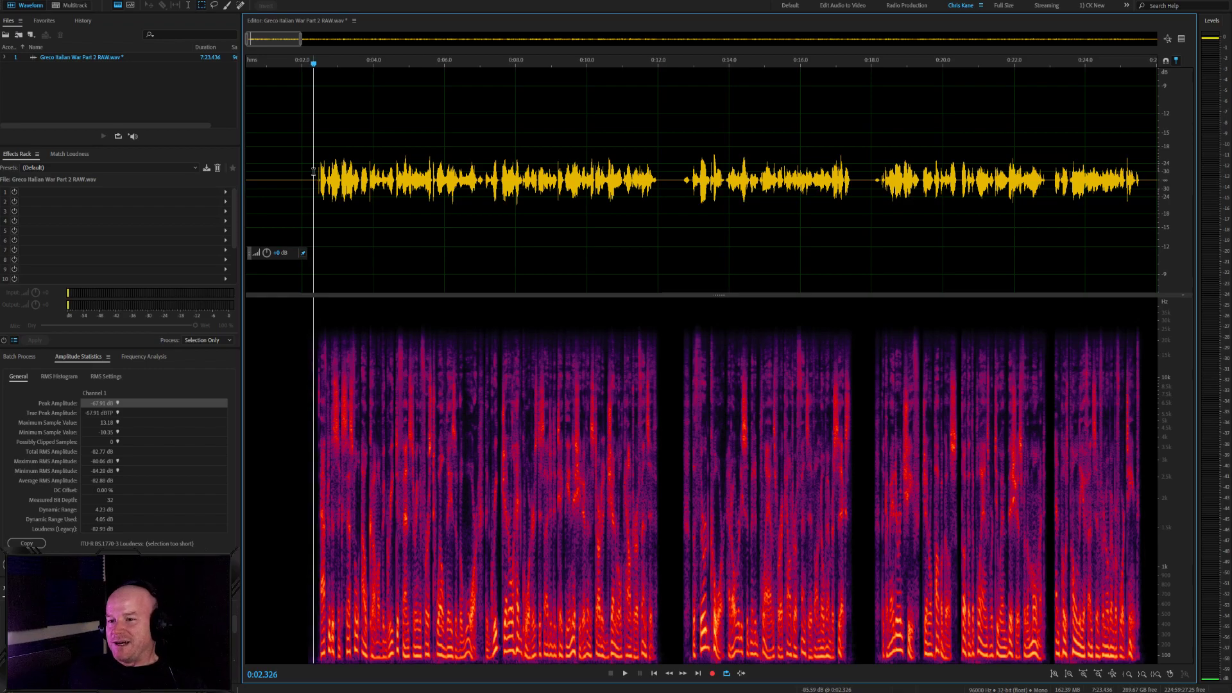
drag(304, 176, 674, 240)
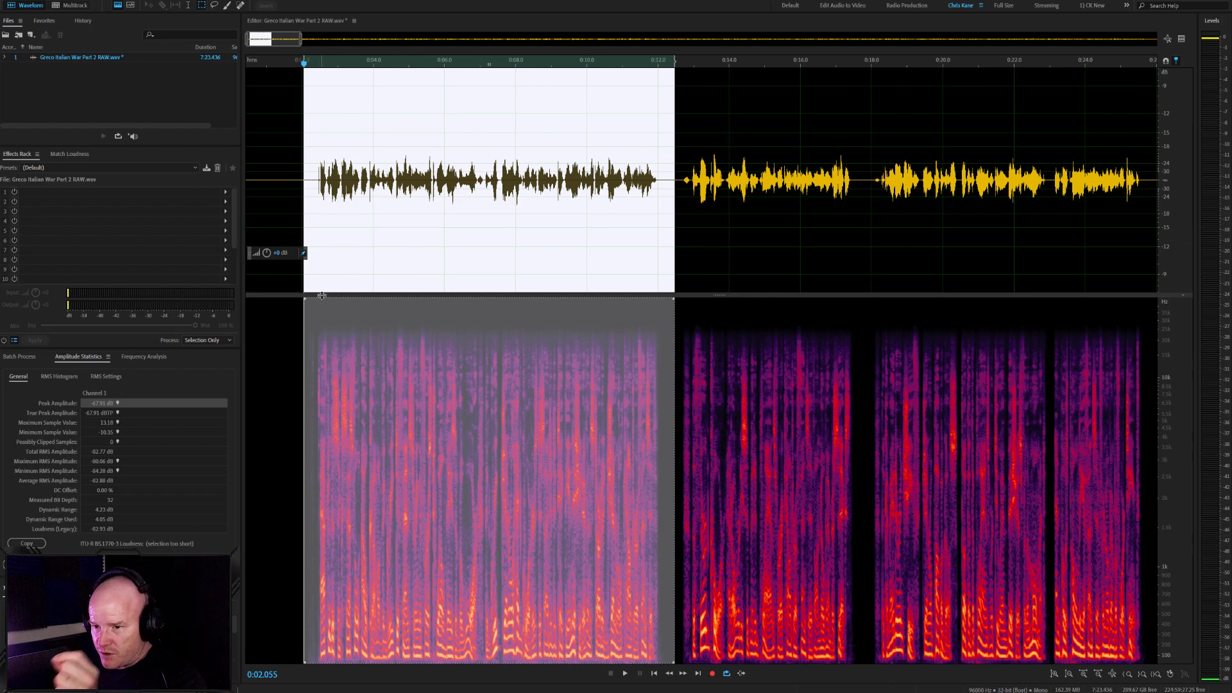
click(824, 433)
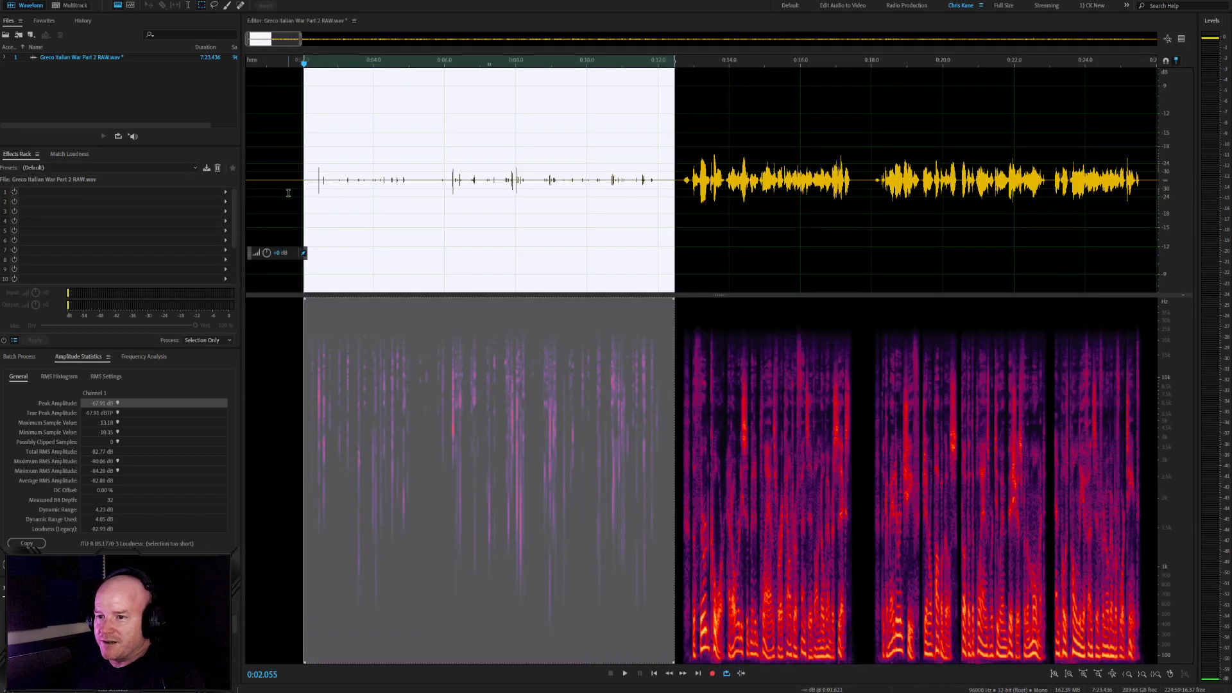
click(300, 161)
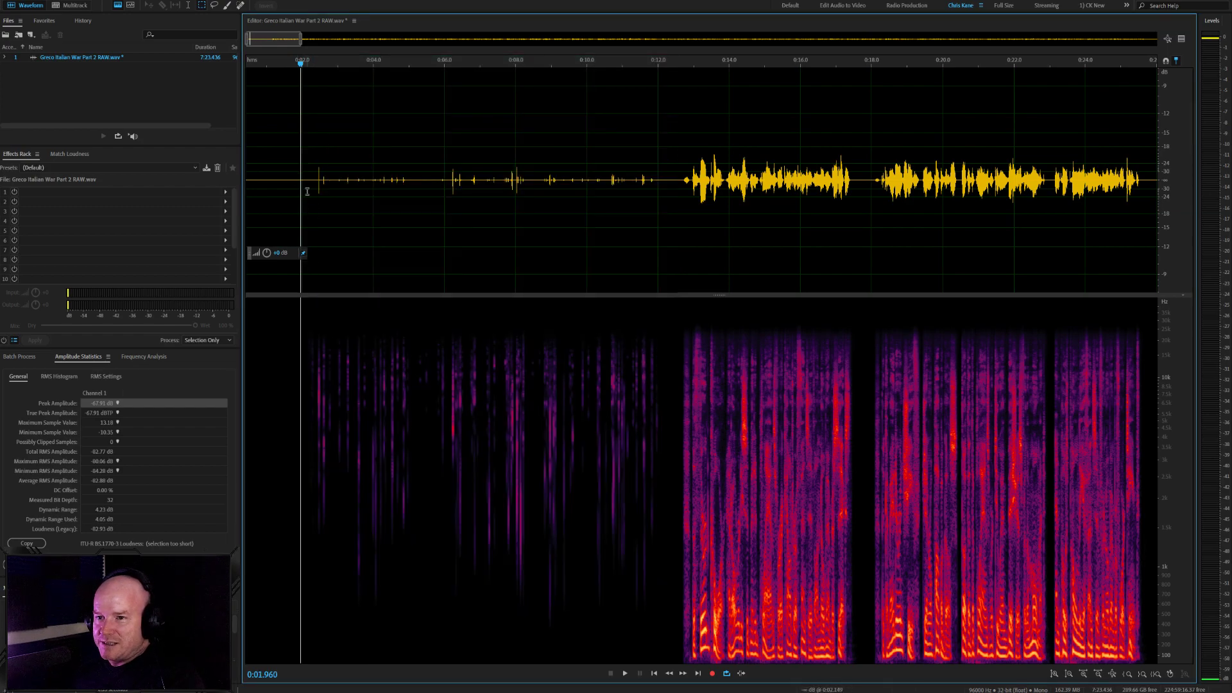
drag(310, 179, 609, 230)
click(443, 187)
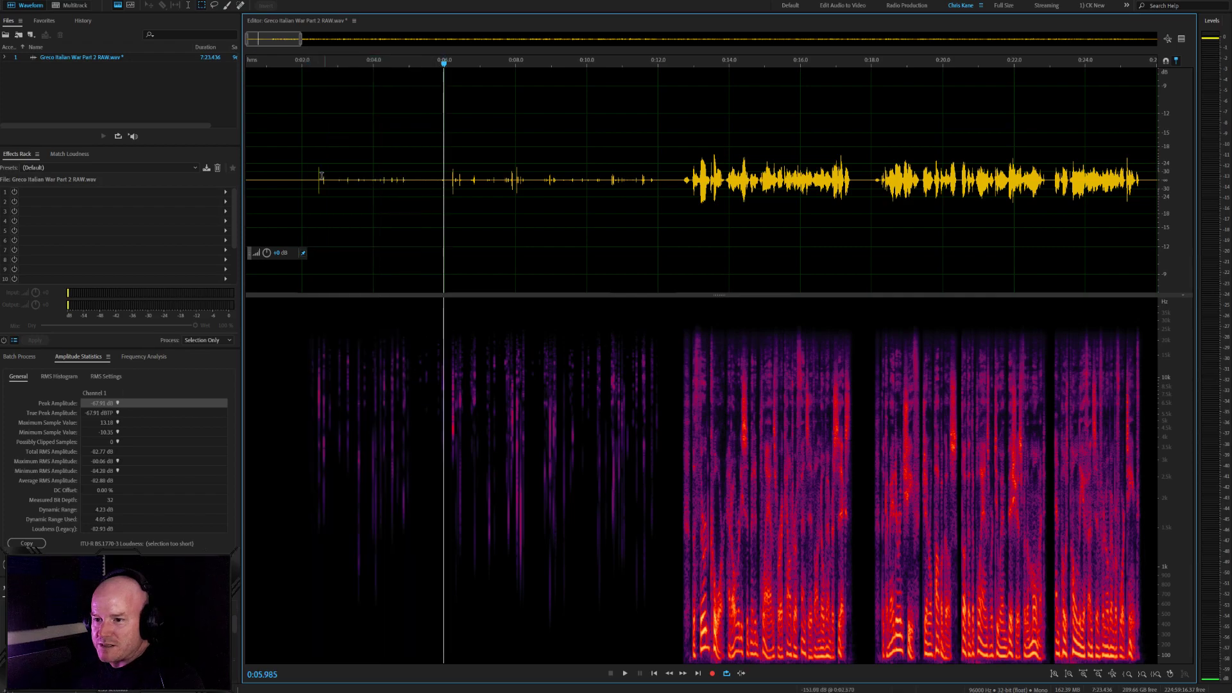
click(309, 181)
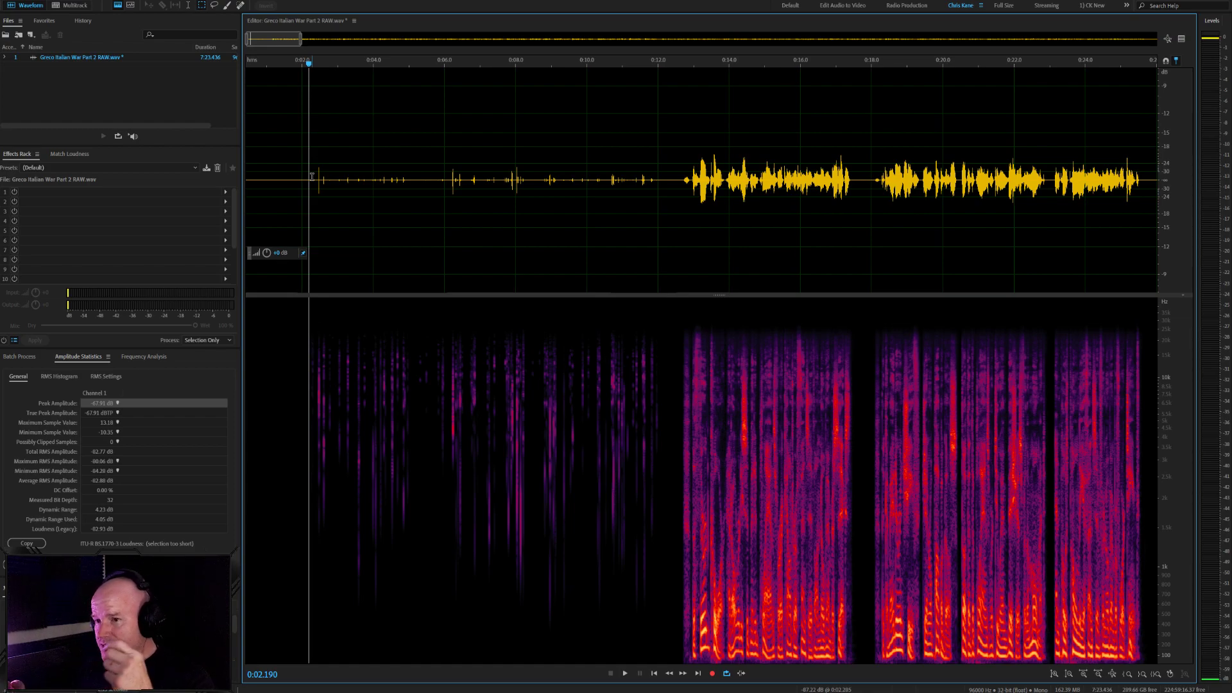
click(312, 176)
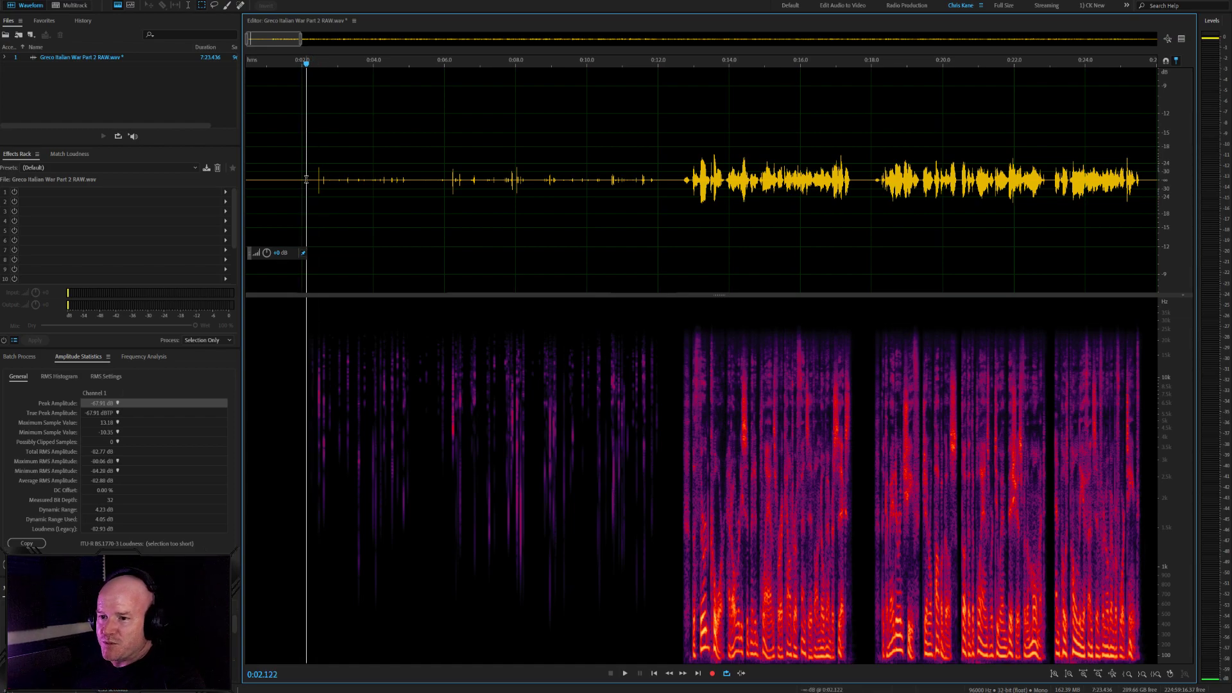
Amplify the isolated clicks between about 0:02 and 0:12 strongly and play them
drag(305, 178, 667, 206)
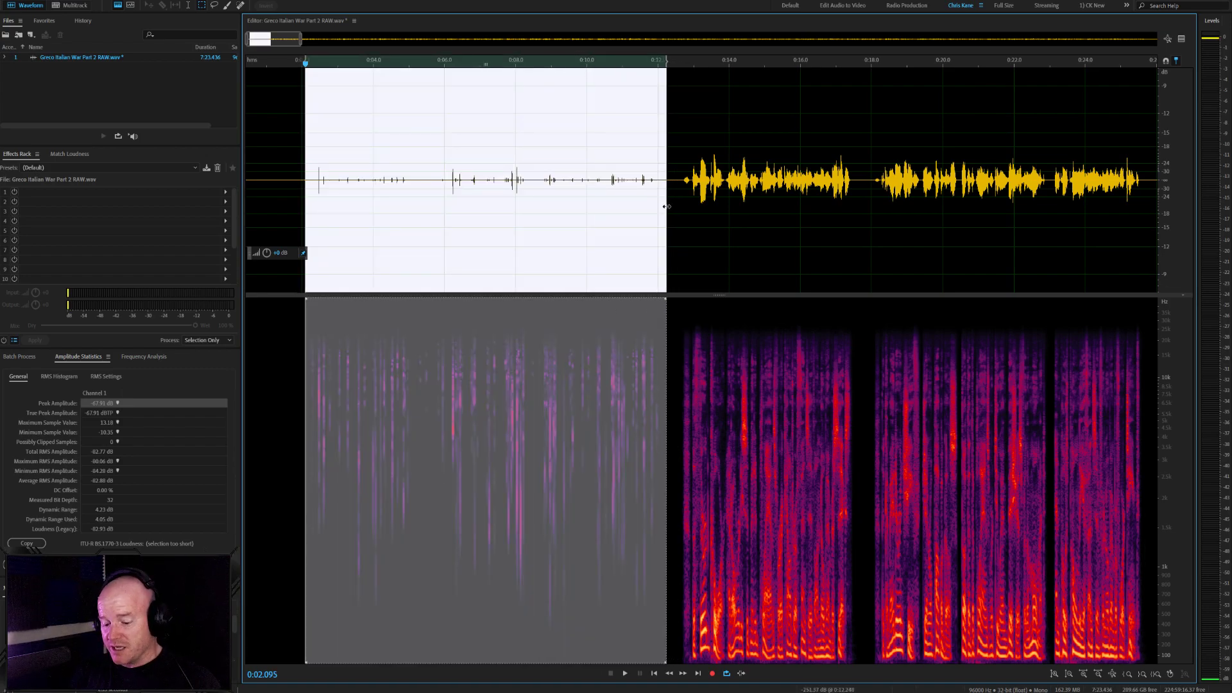
key(ctrl+r)
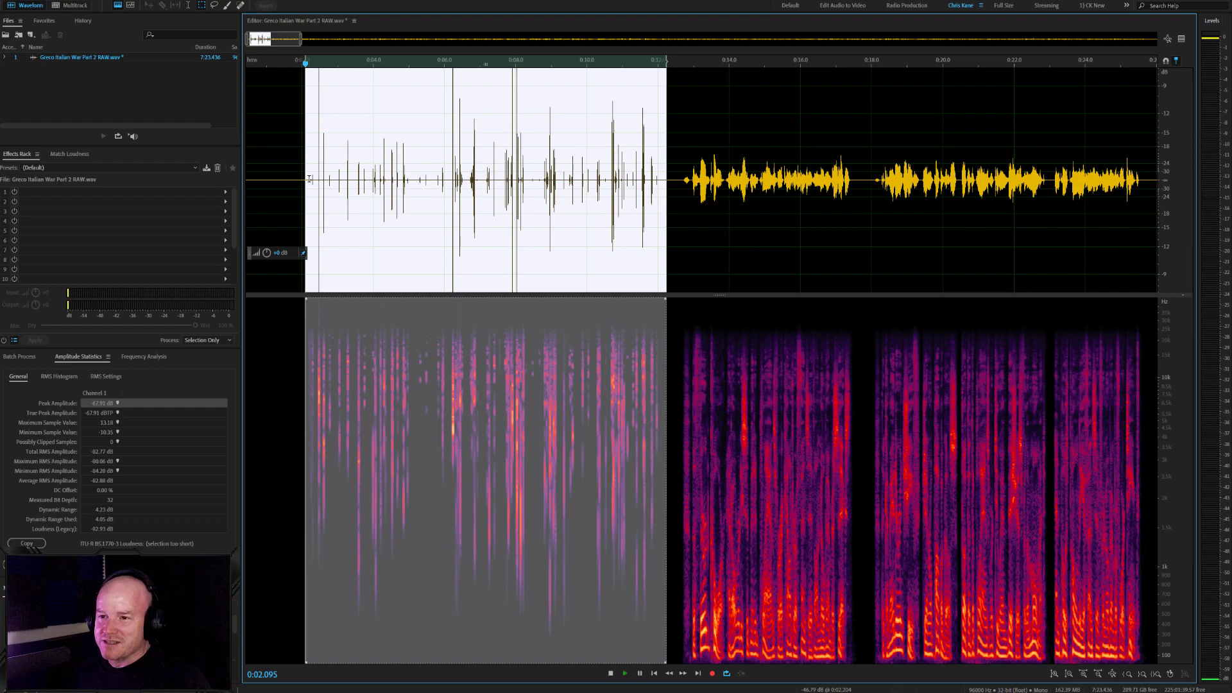
key(space)
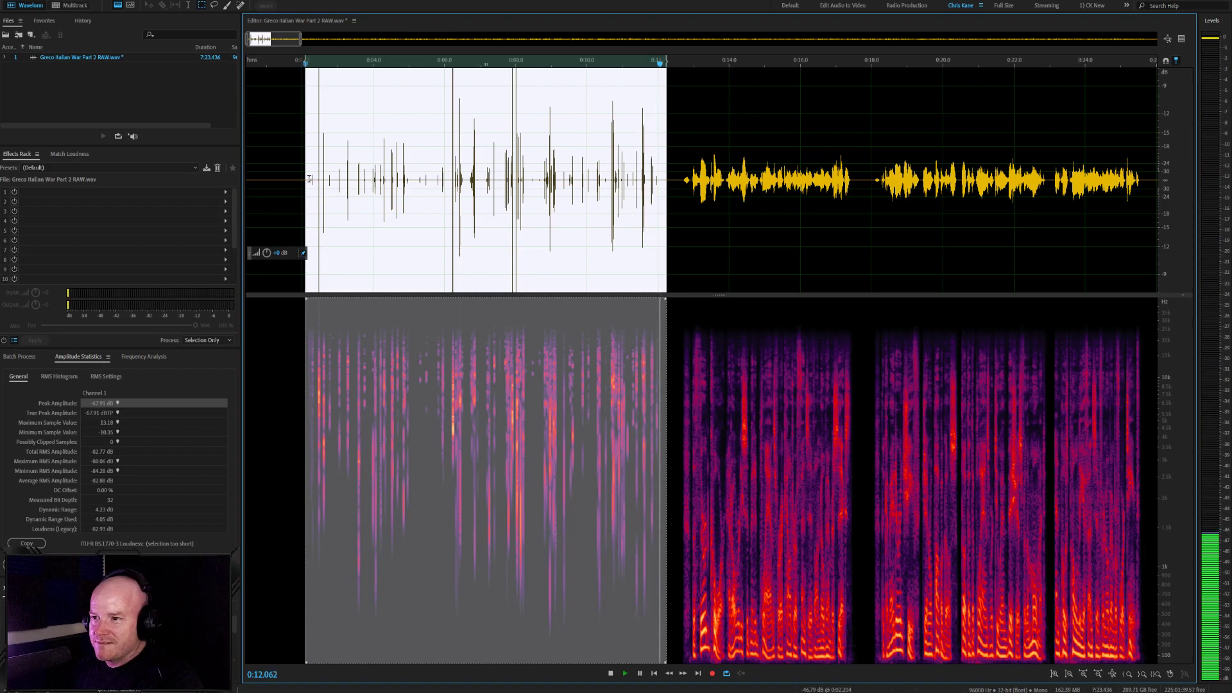
Undo the amplification and the click isolation so the opening phrase is back to full narration
click(299, 187)
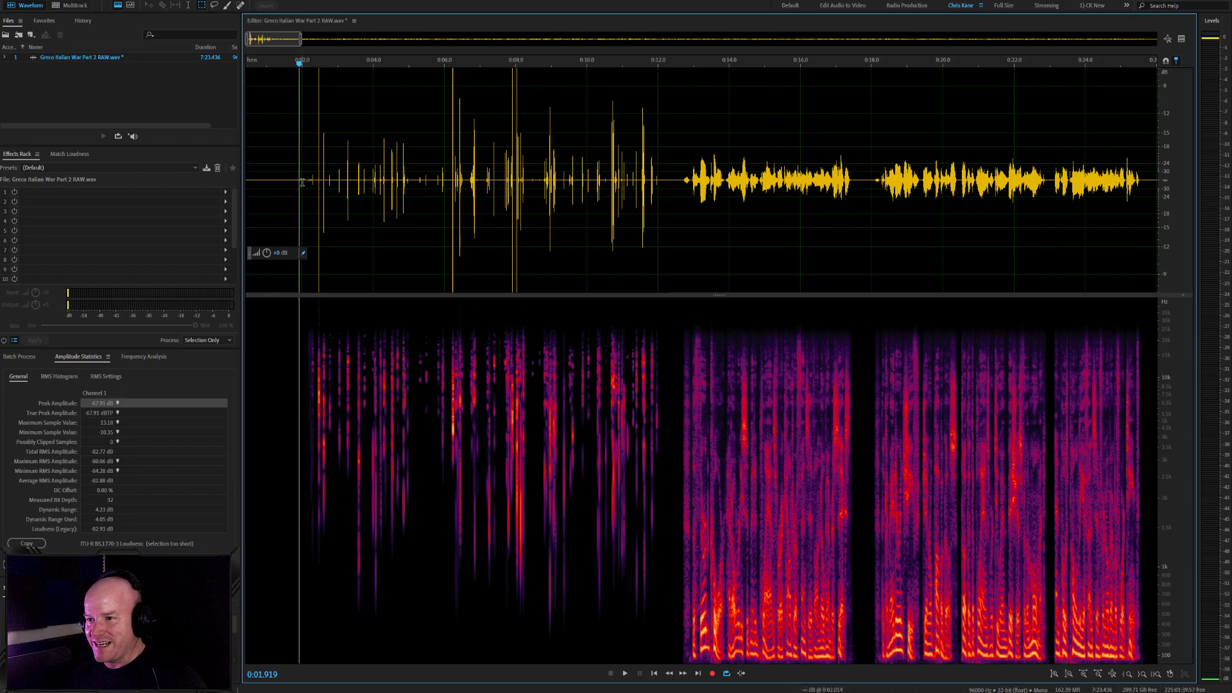
click(351, 194)
key(ctrl+z)
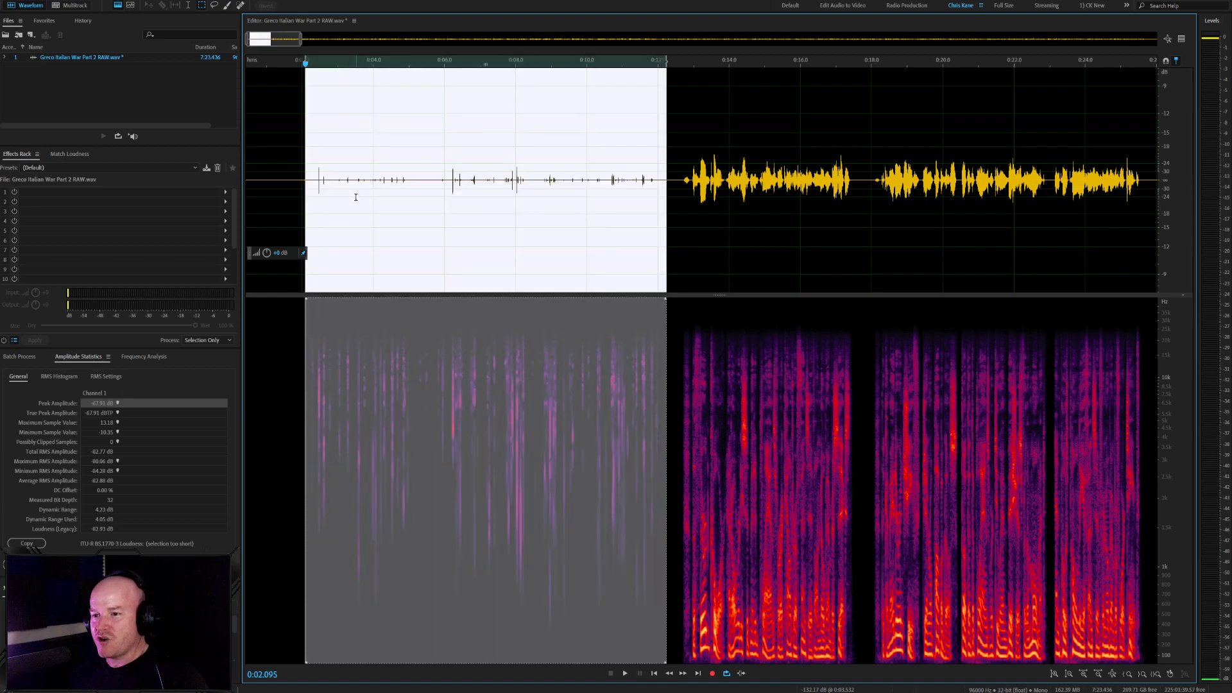
key(ctrl+shift+z)
click(309, 173)
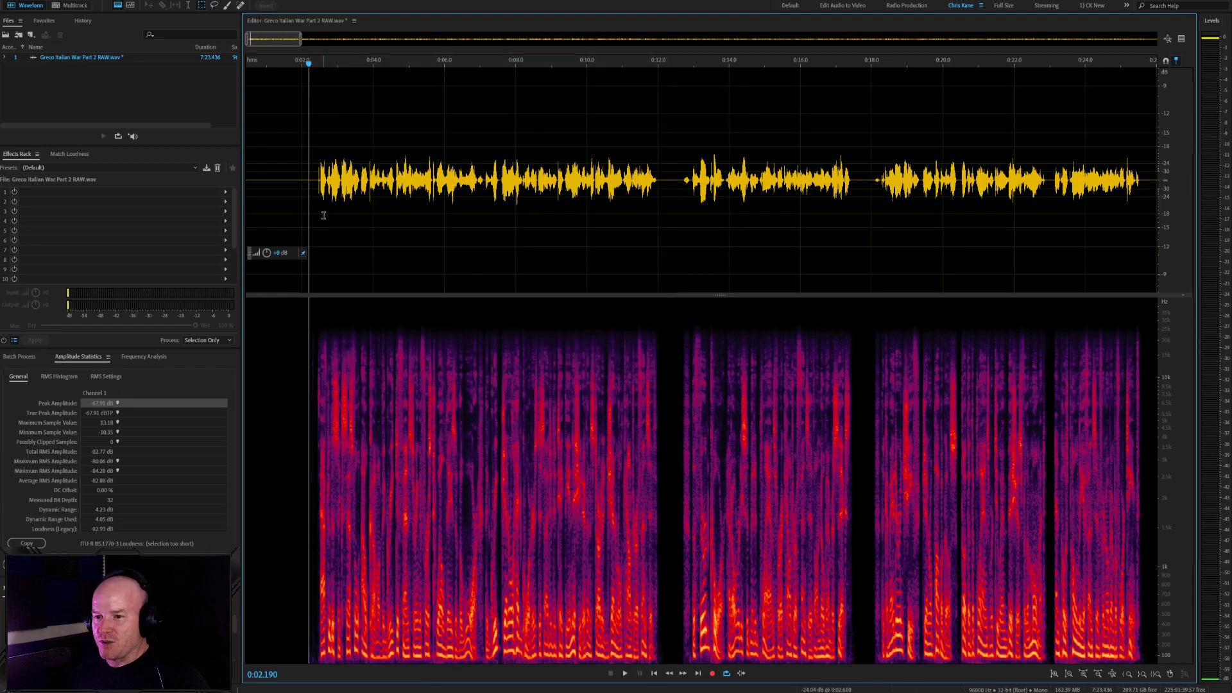
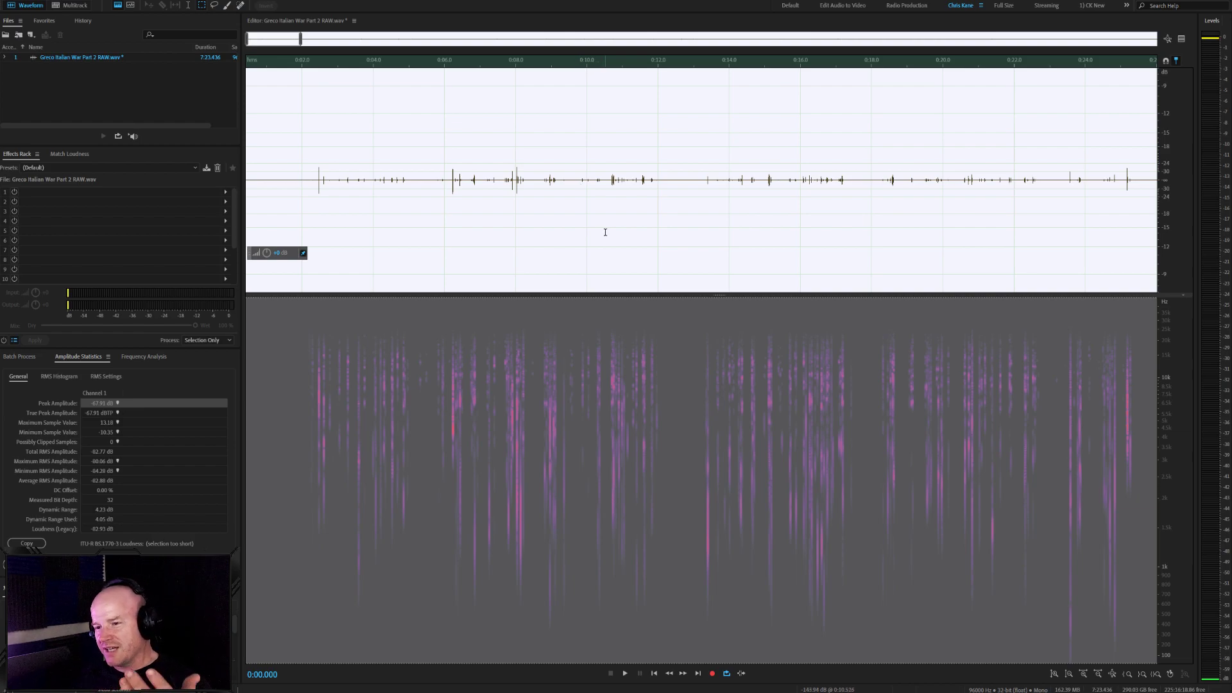
Examine the isolated clicks across the whole file and close up around 1:40
key(backslash)
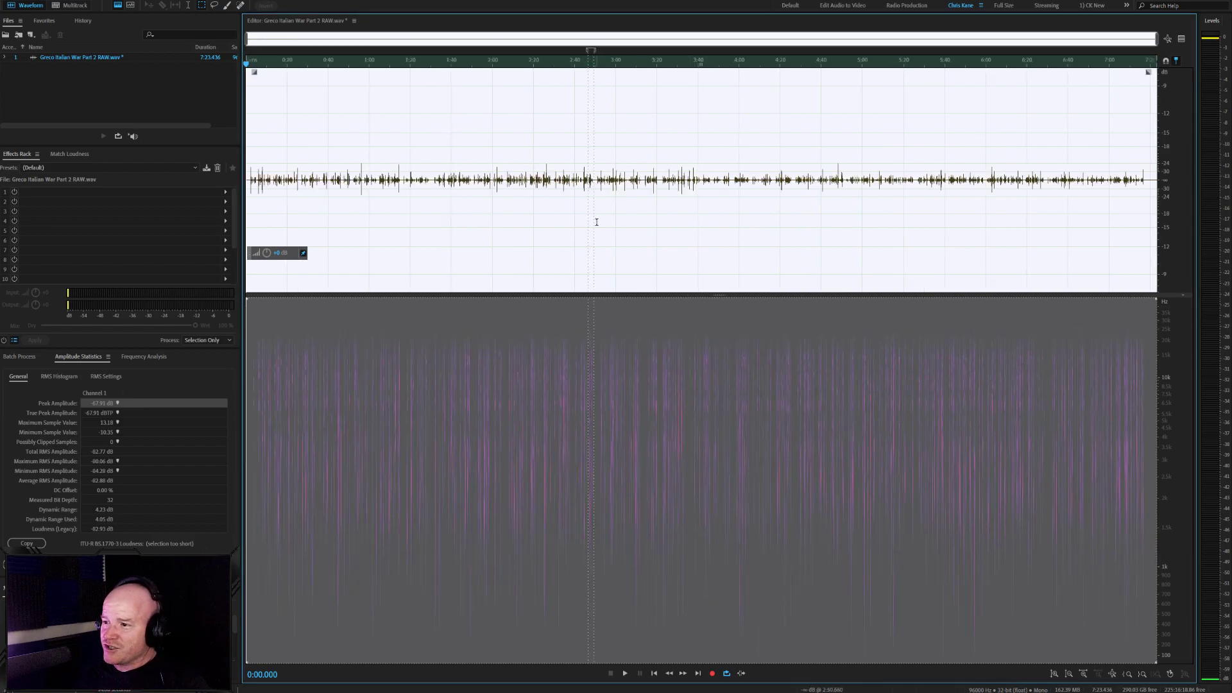
click(491, 194)
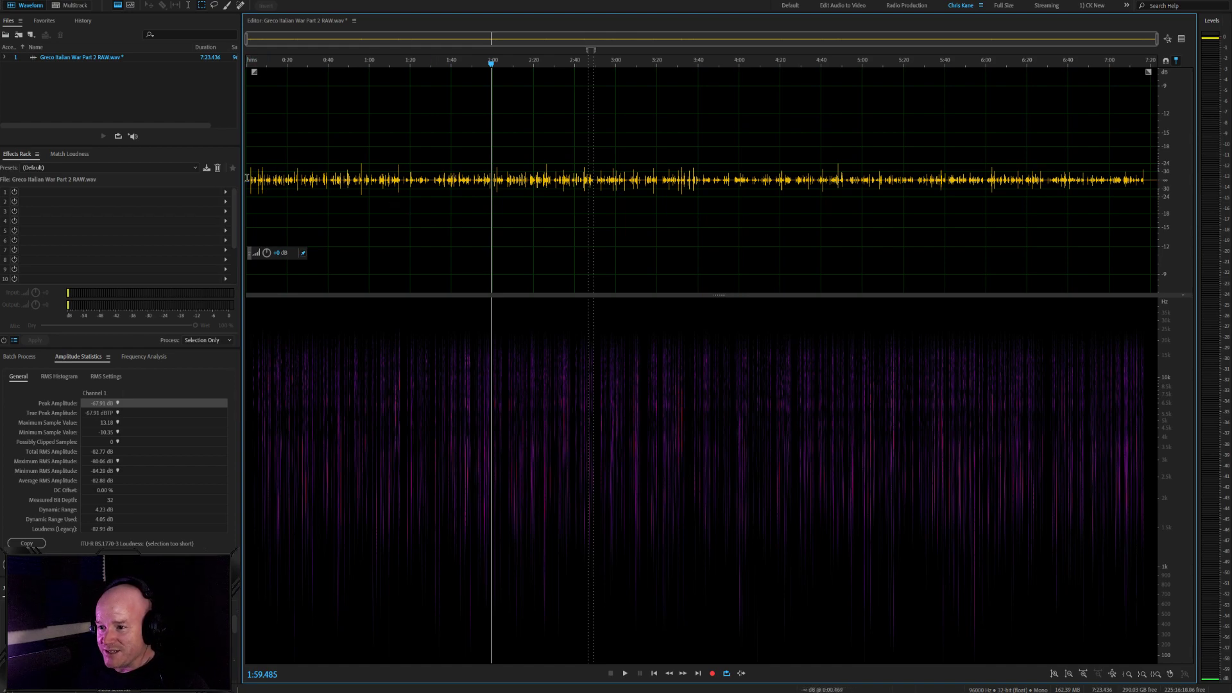
click(282, 187)
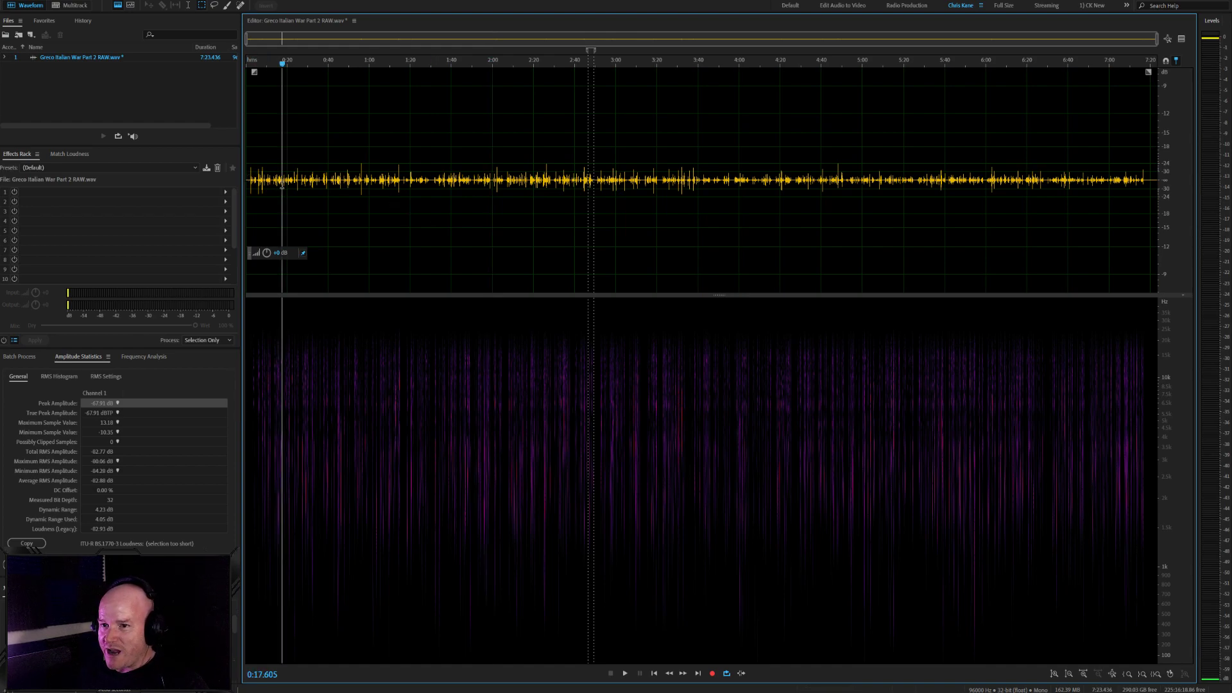
scroll(456, 200, up, 6)
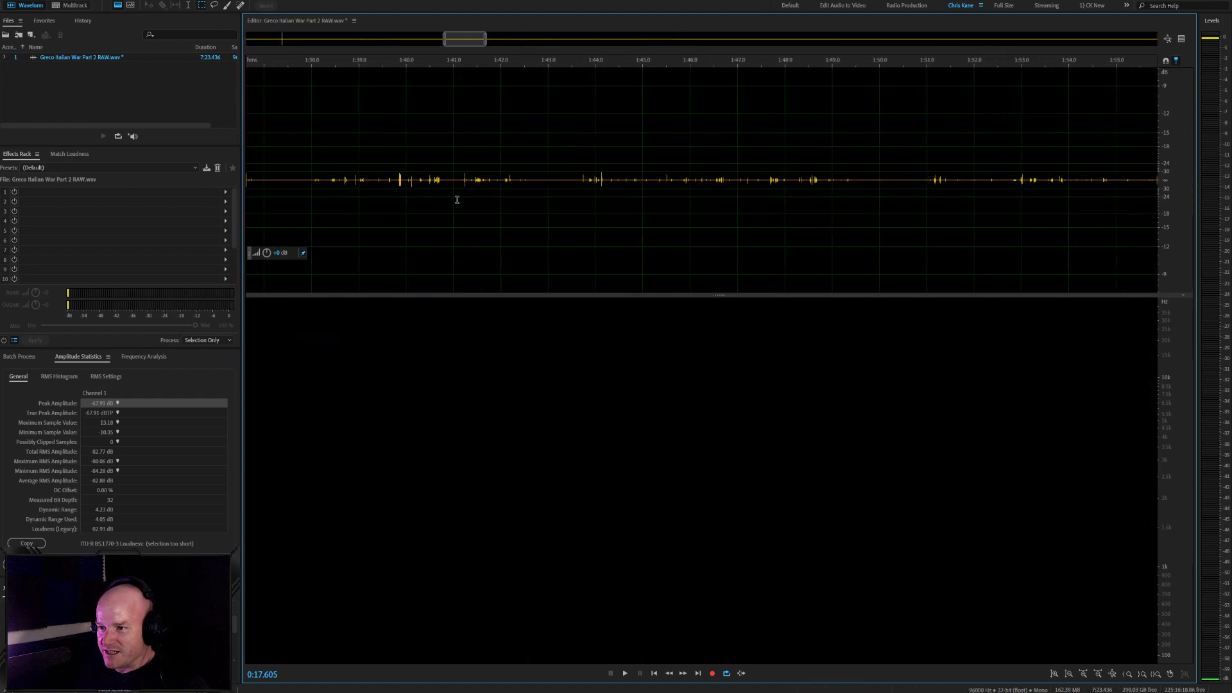
scroll(545, 202, down, 8)
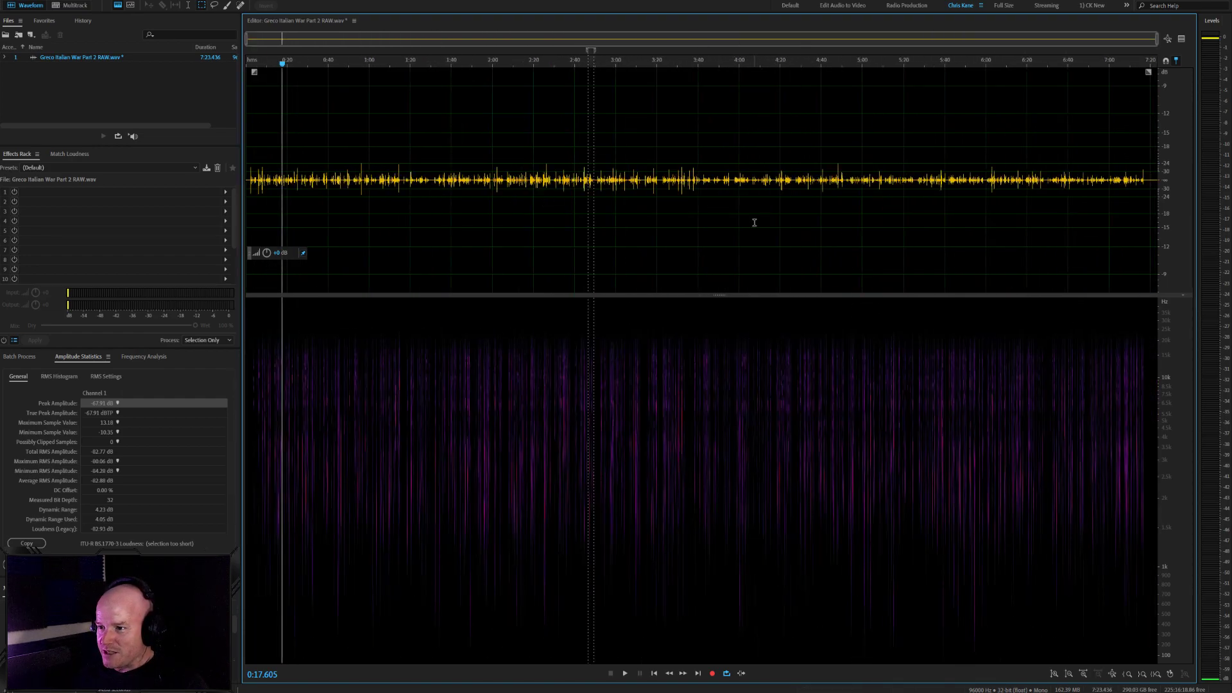
scroll(571, 212, up, 4)
scroll(570, 209, down, 5)
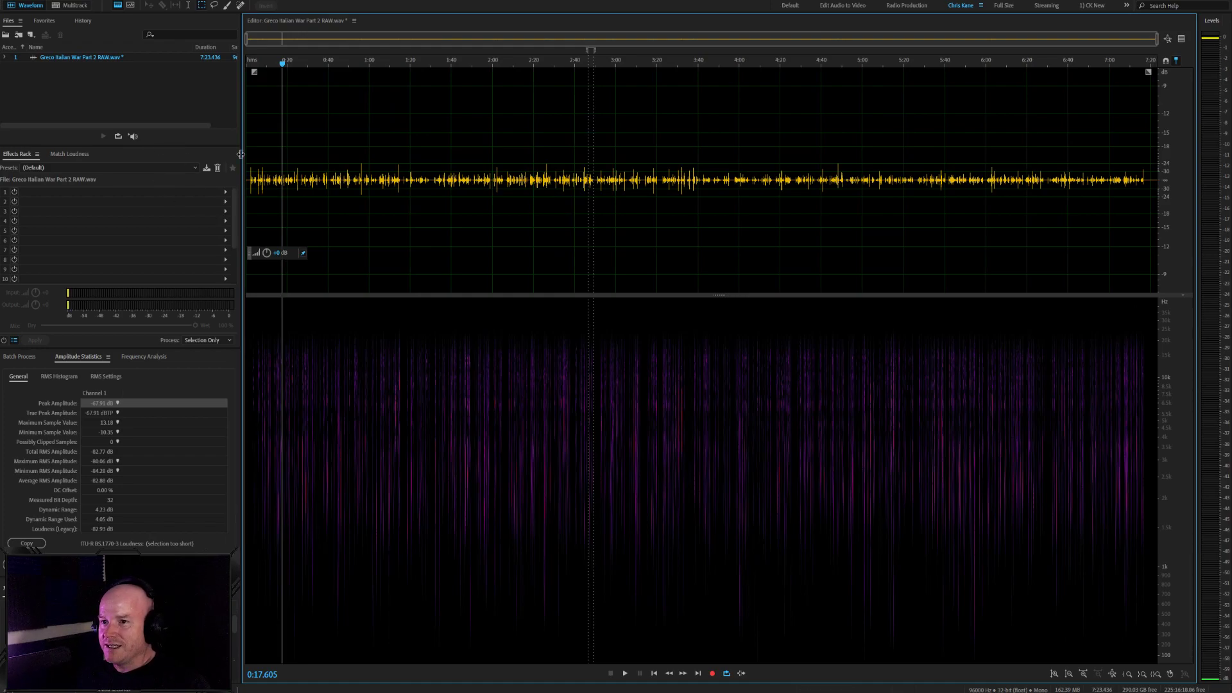
Remove the clicks from the whole file and examine the cleaned narration
key(ctrl+a)
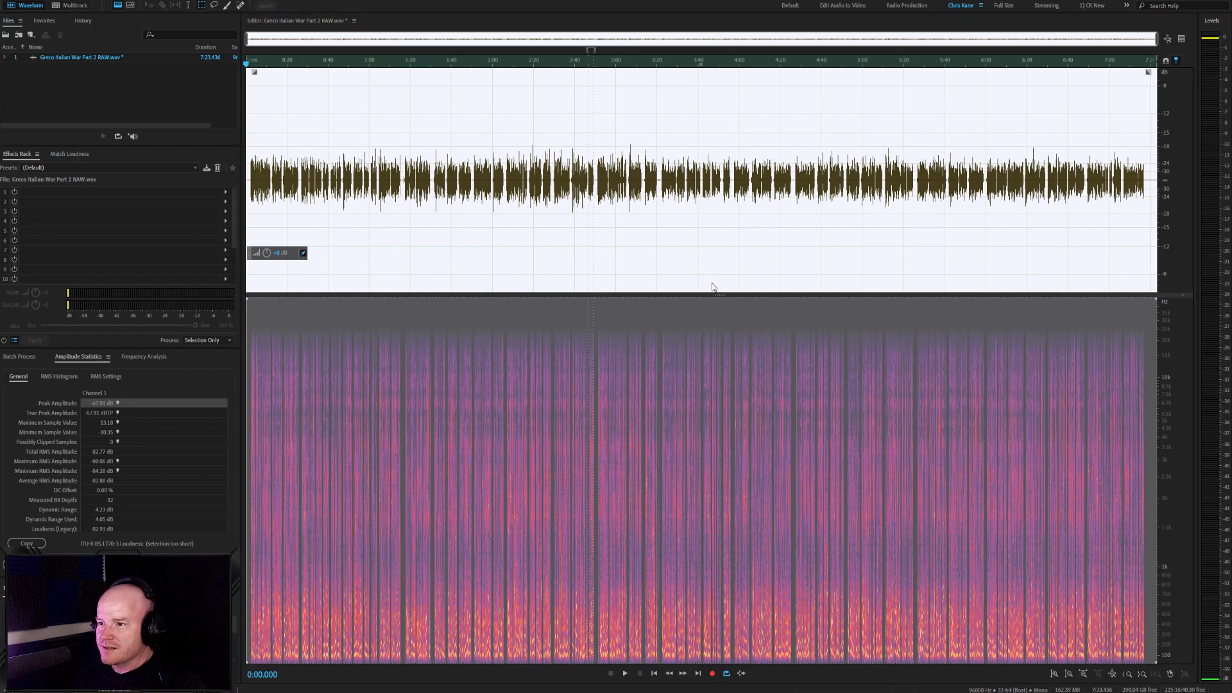
key(ctrl+r)
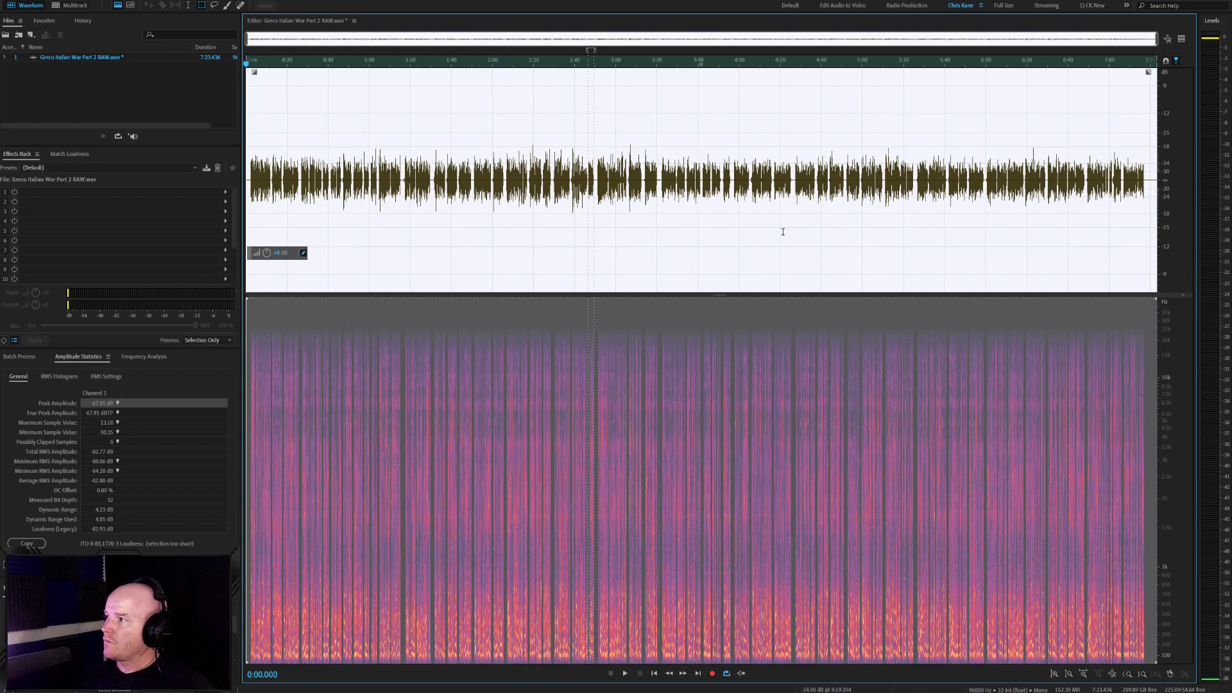
key(Escape)
scroll(649, 189, up, 5)
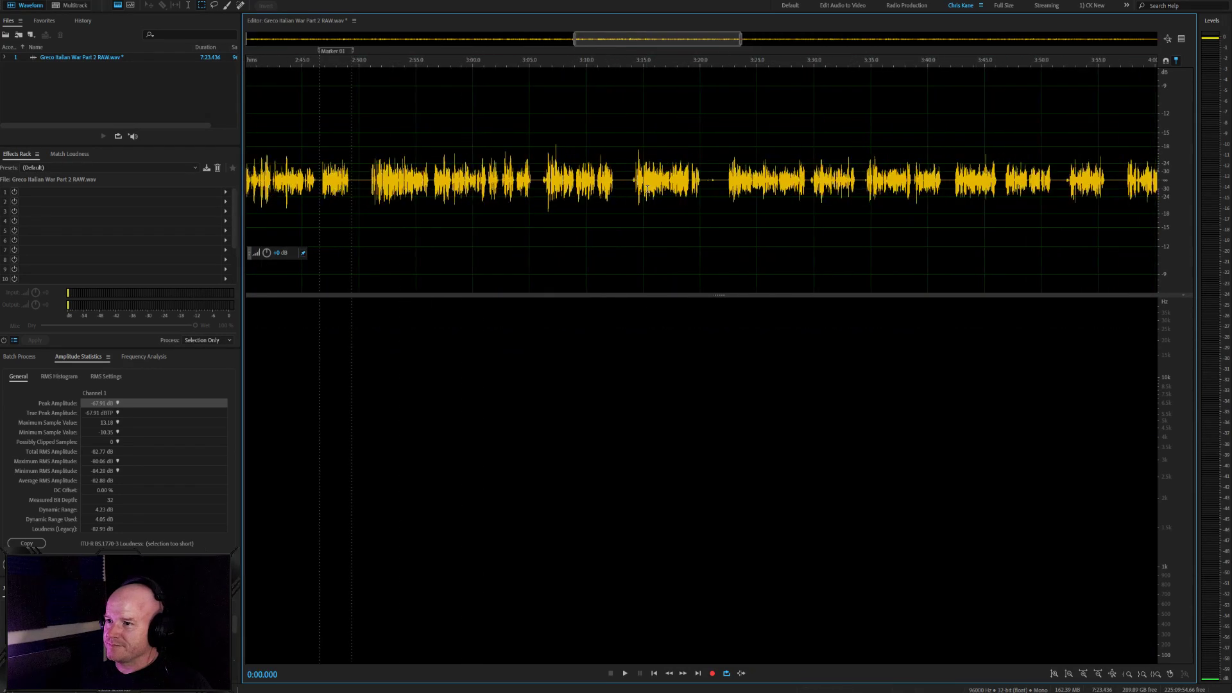
scroll(641, 187, down, 5)
scroll(256, 186, up, 7)
scroll(256, 186, down, 8)
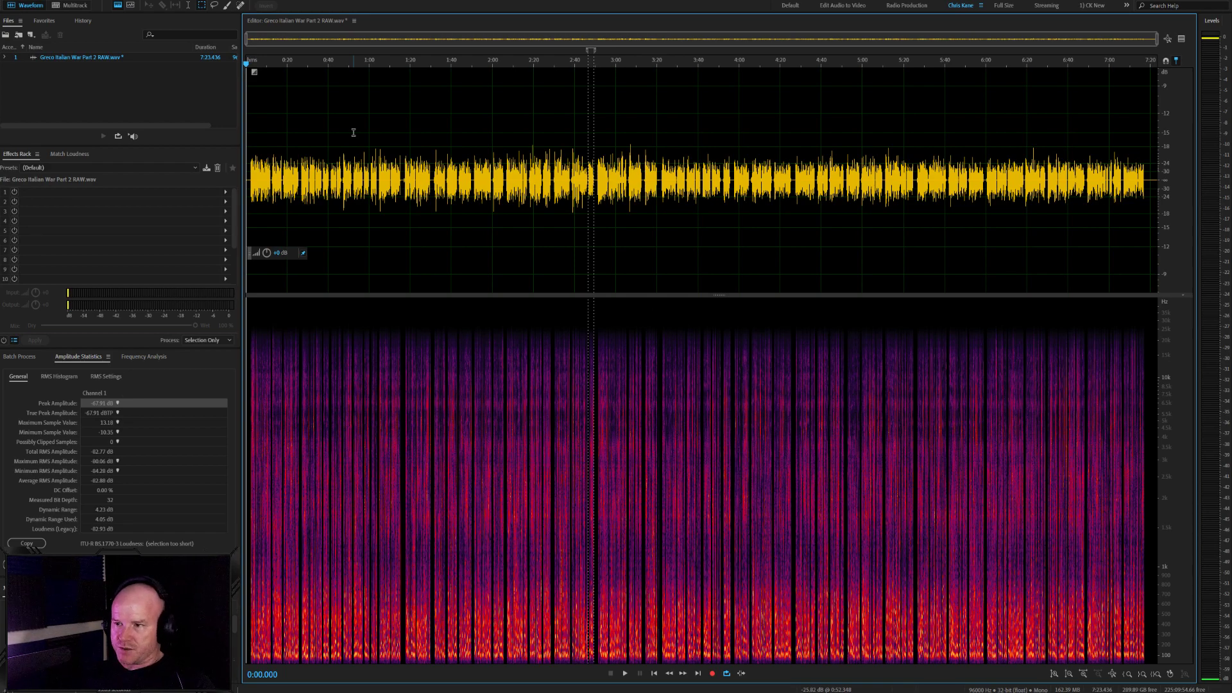
Save the cleaned narration as a new file named Greco Italian War Part 2 CLEAN.wav
click(23, 61)
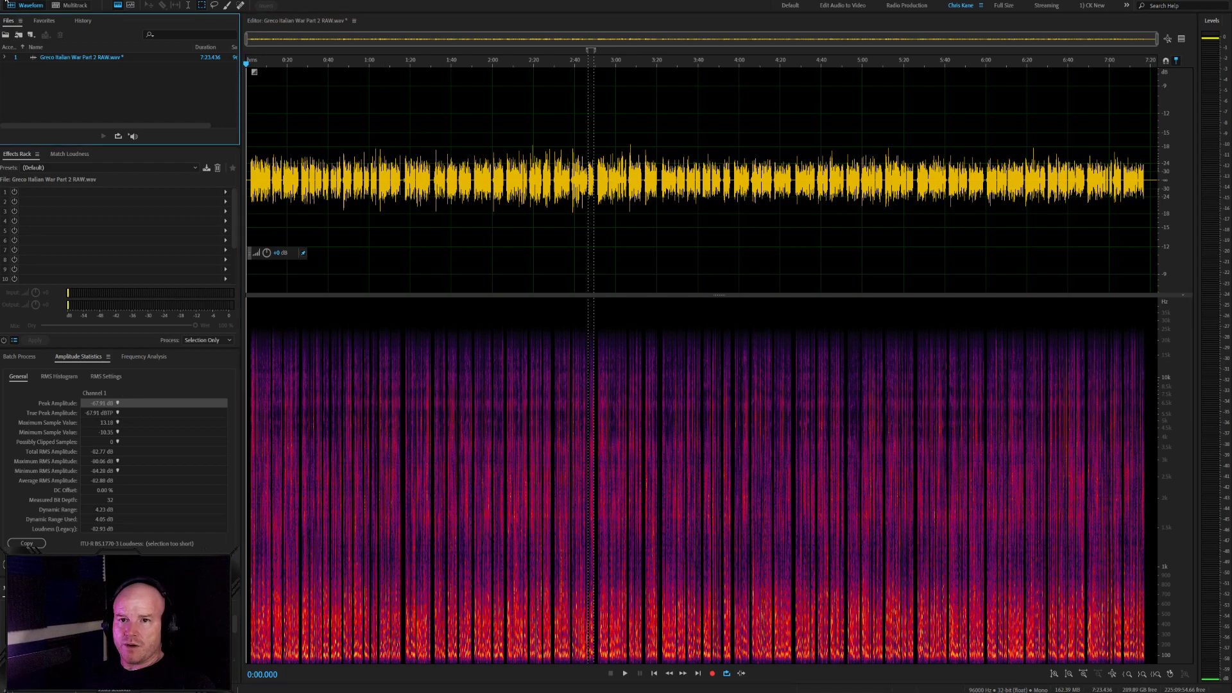
double_click(22, 122)
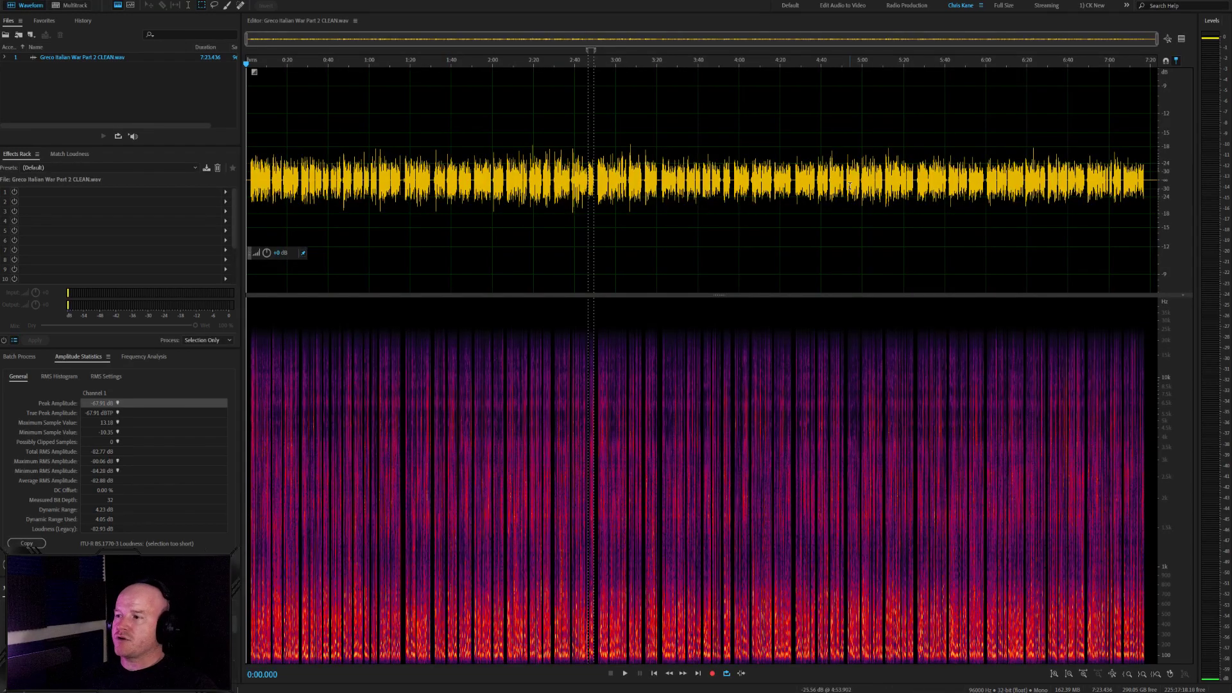
Delete the trailing silence from about 7:17.95 to the end of the narration
scroll(1011, 193, up, 6)
click(784, 211)
key(End)
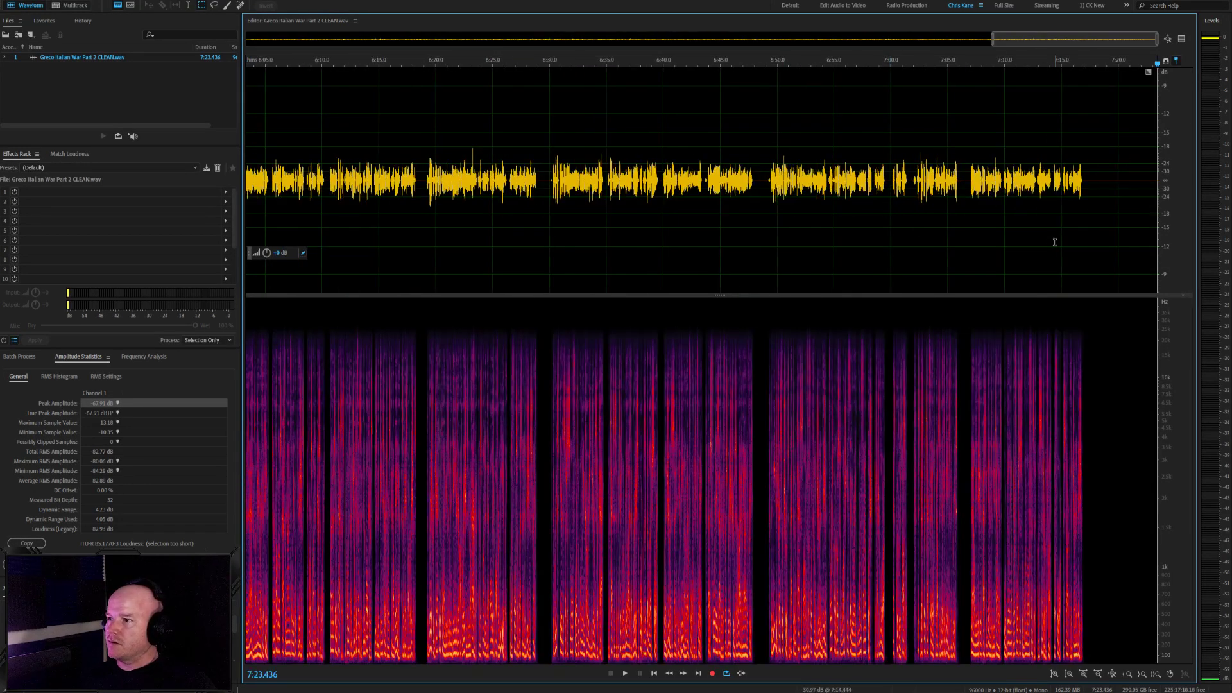
scroll(1054, 224, up, 5)
click(963, 191)
key(End)
click(897, 186)
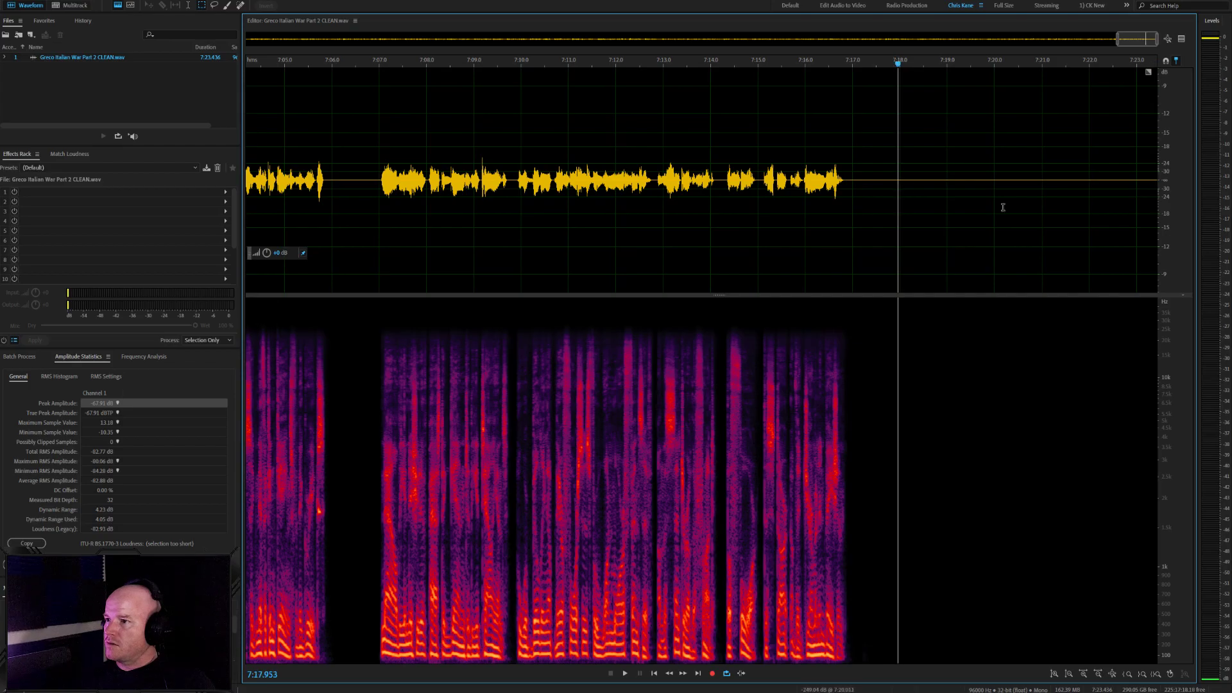
key(shift+End)
key(Delete)
scroll(999, 159, down, 11)
Cut about 1.9 seconds of silence from the start of the narration, leaving a short gap before the first word
click(370, 183)
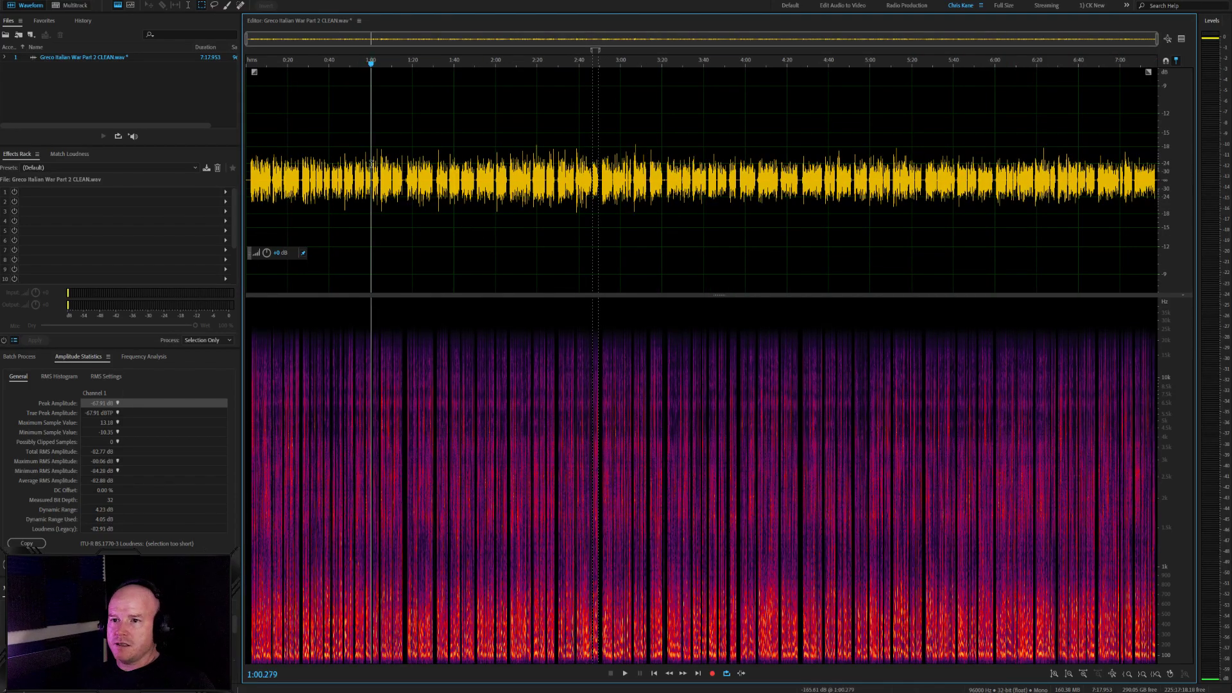
key(Home)
scroll(365, 165, up, 4)
scroll(366, 165, up, 4)
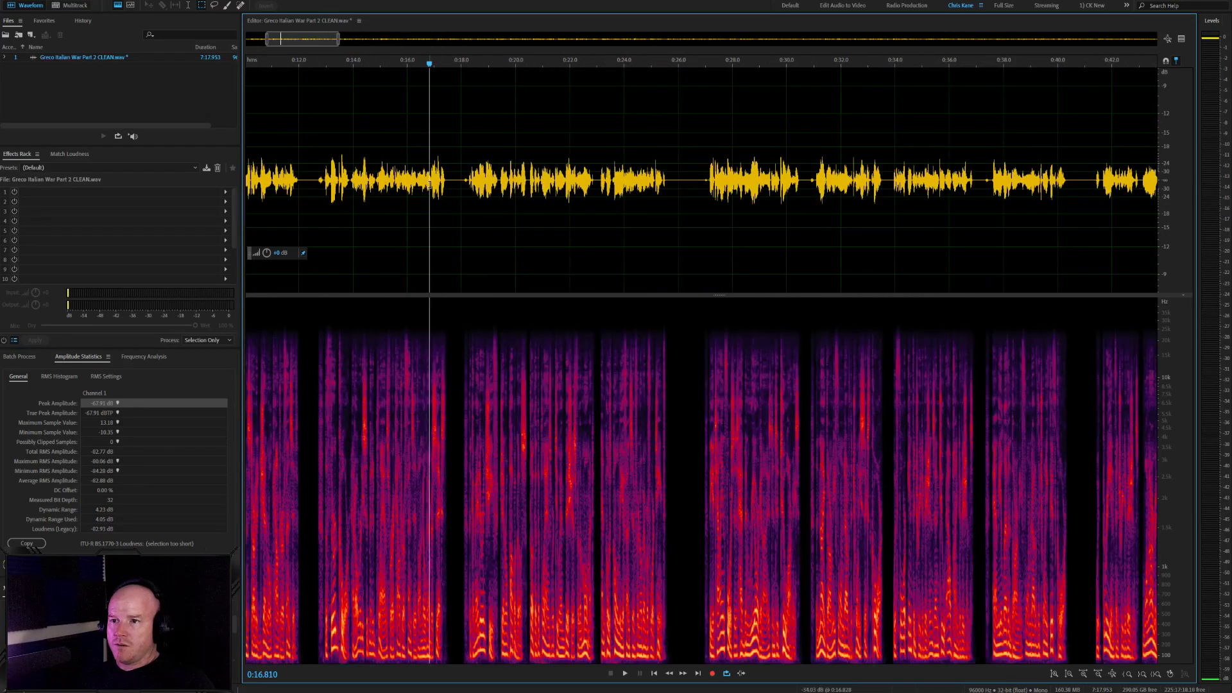
click(282, 182)
scroll(285, 183, up, 4)
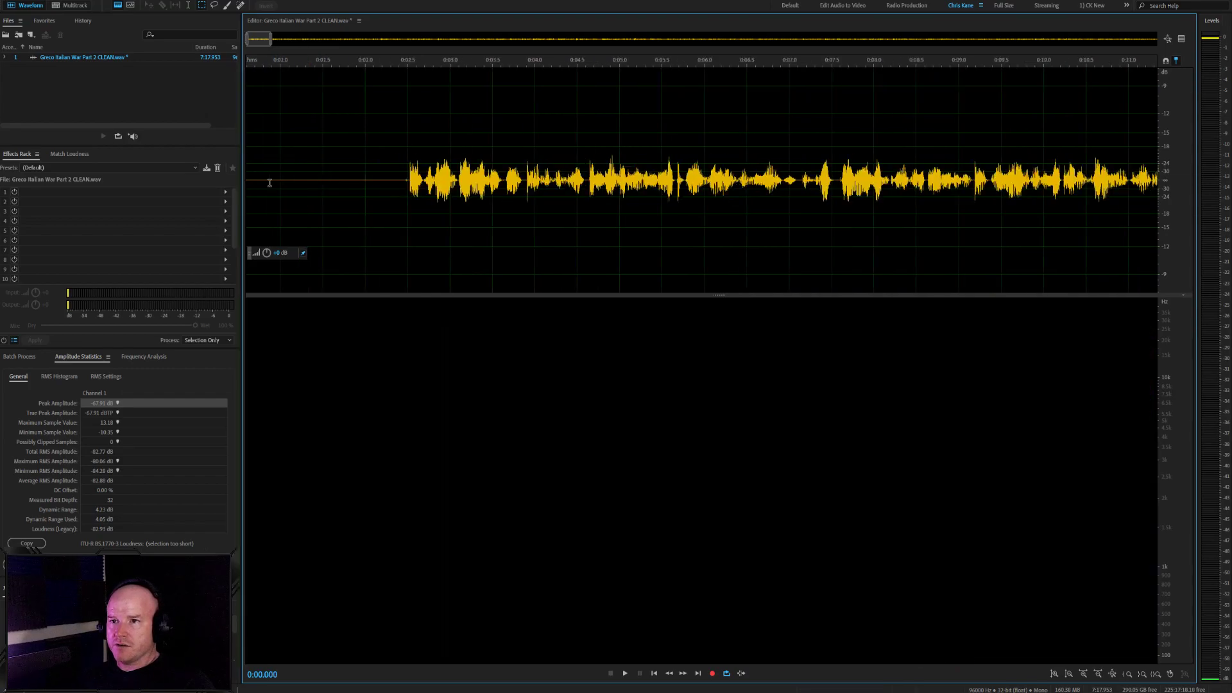
key(Home)
drag(515, 181, 302, 186)
key(Delete)
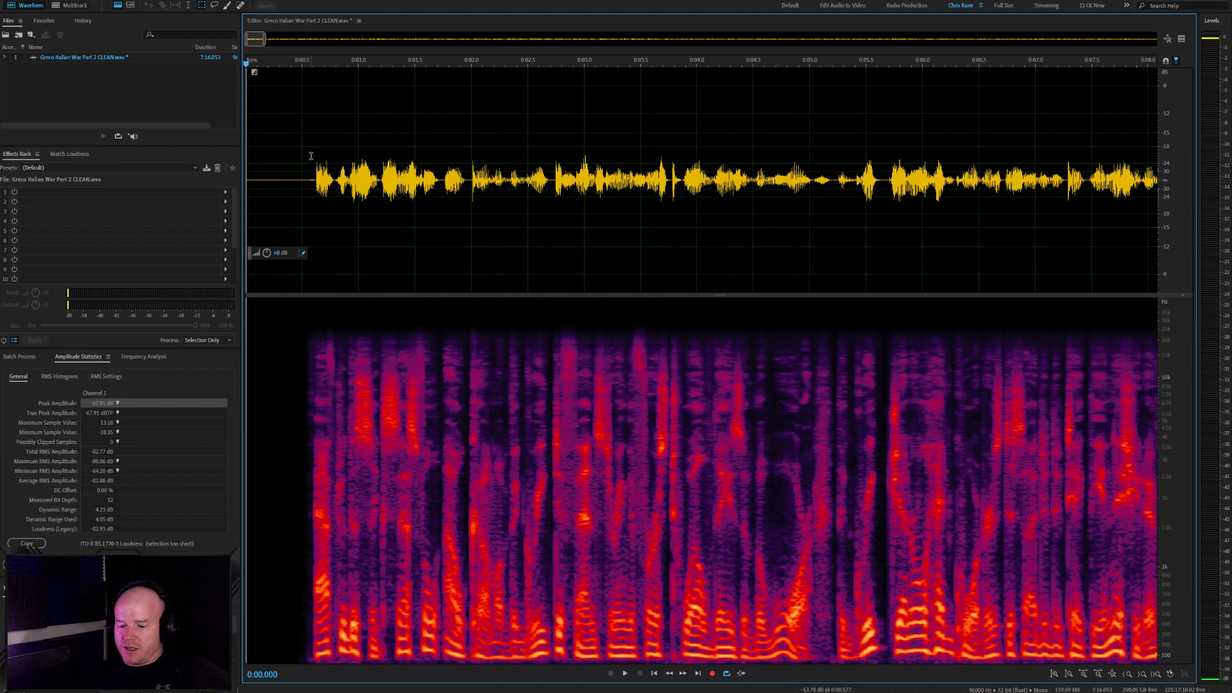
Boost the level of the whole narration so its peaks reach about -3 dB
key(F1)
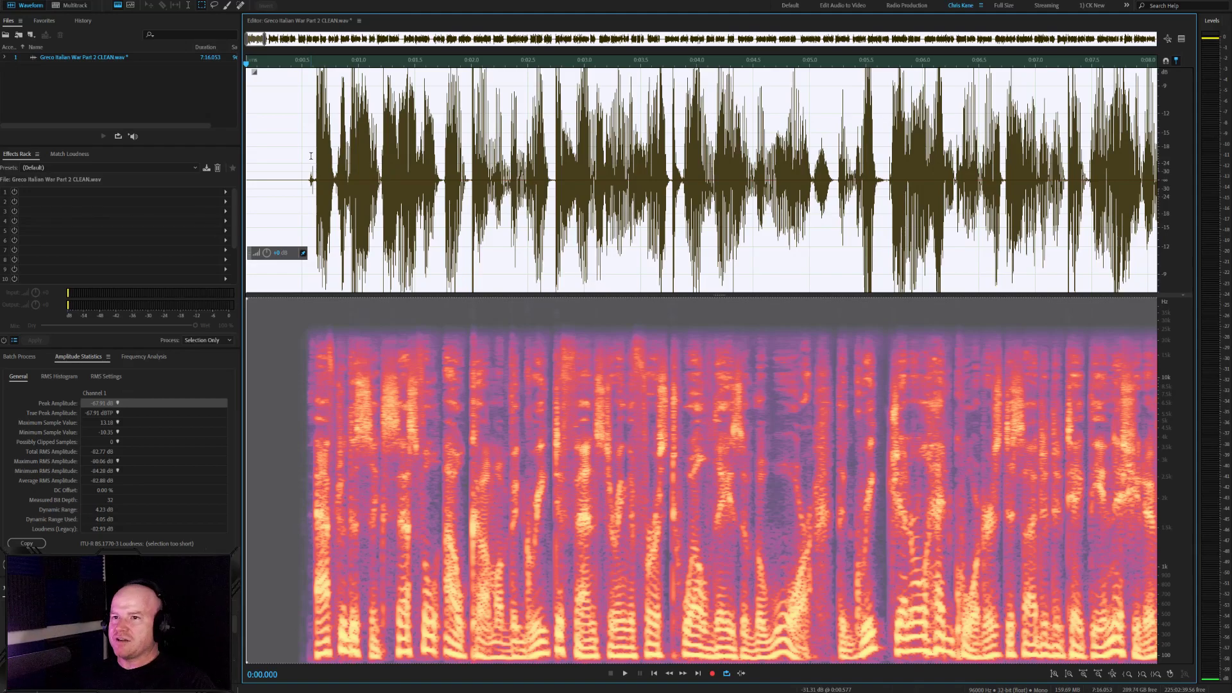
scroll(1171, 168, up, 1)
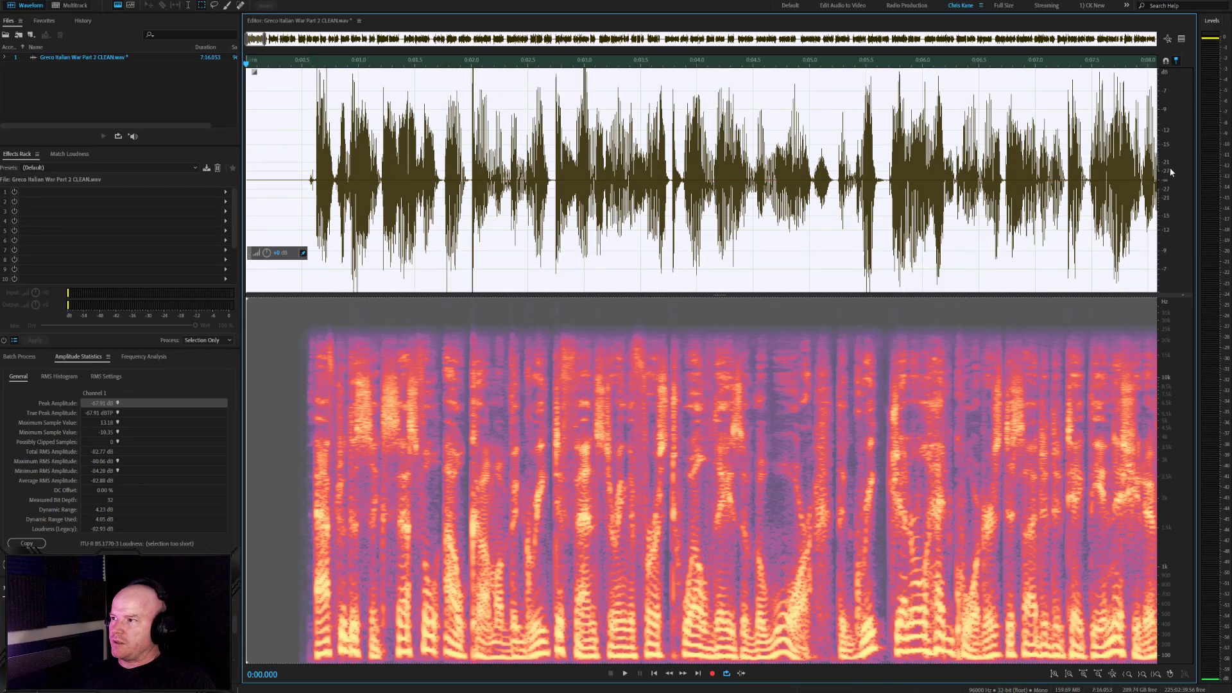
scroll(1170, 171, down, 1)
scroll(1170, 172, down, 1)
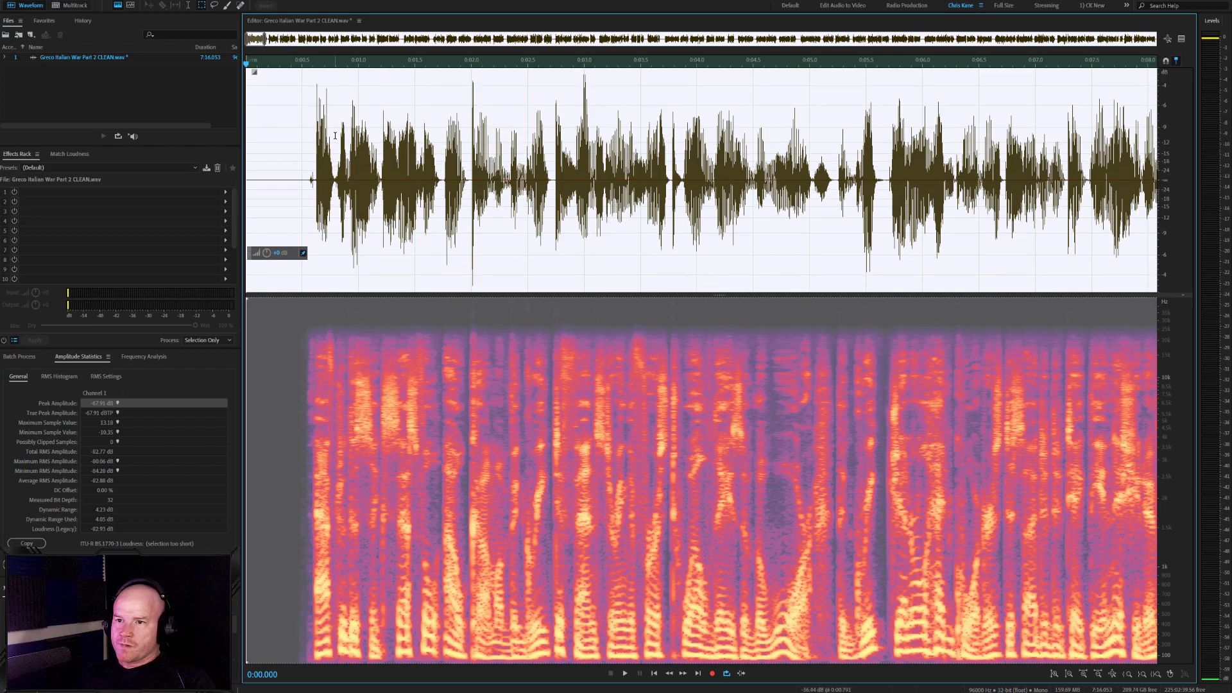
click(310, 155)
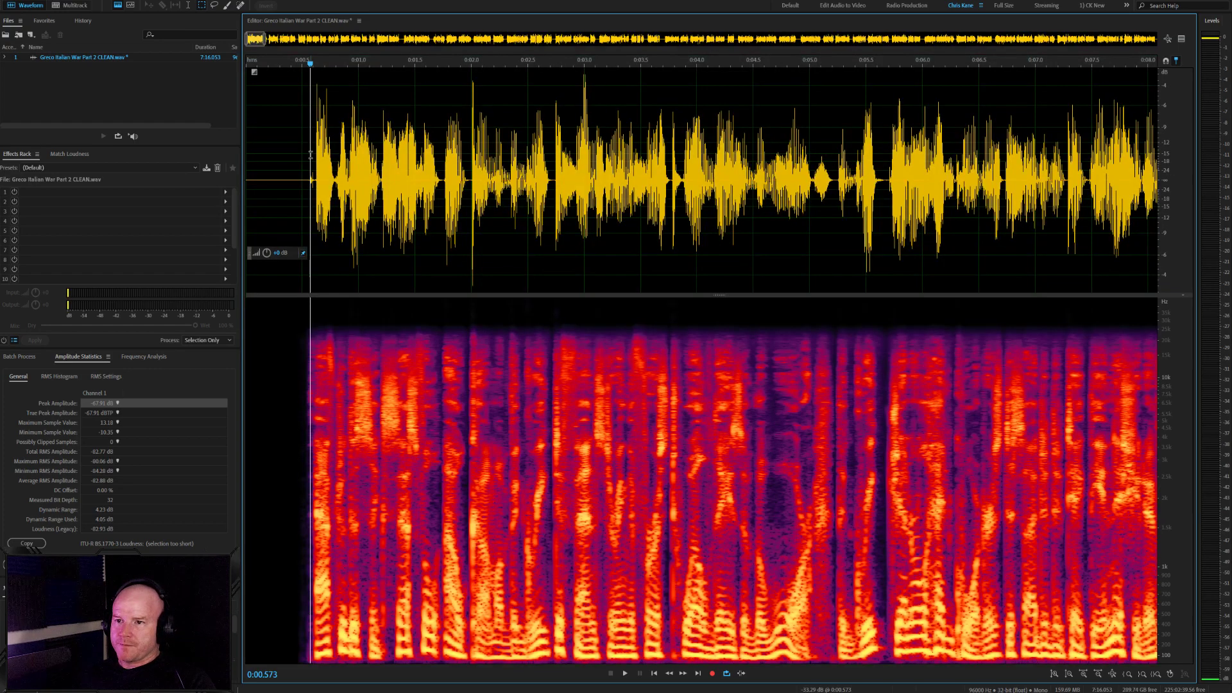
Examine the boosted waveform at the opening, across the whole file and close up around 3:52
scroll(310, 155, up, 3)
click(258, 190)
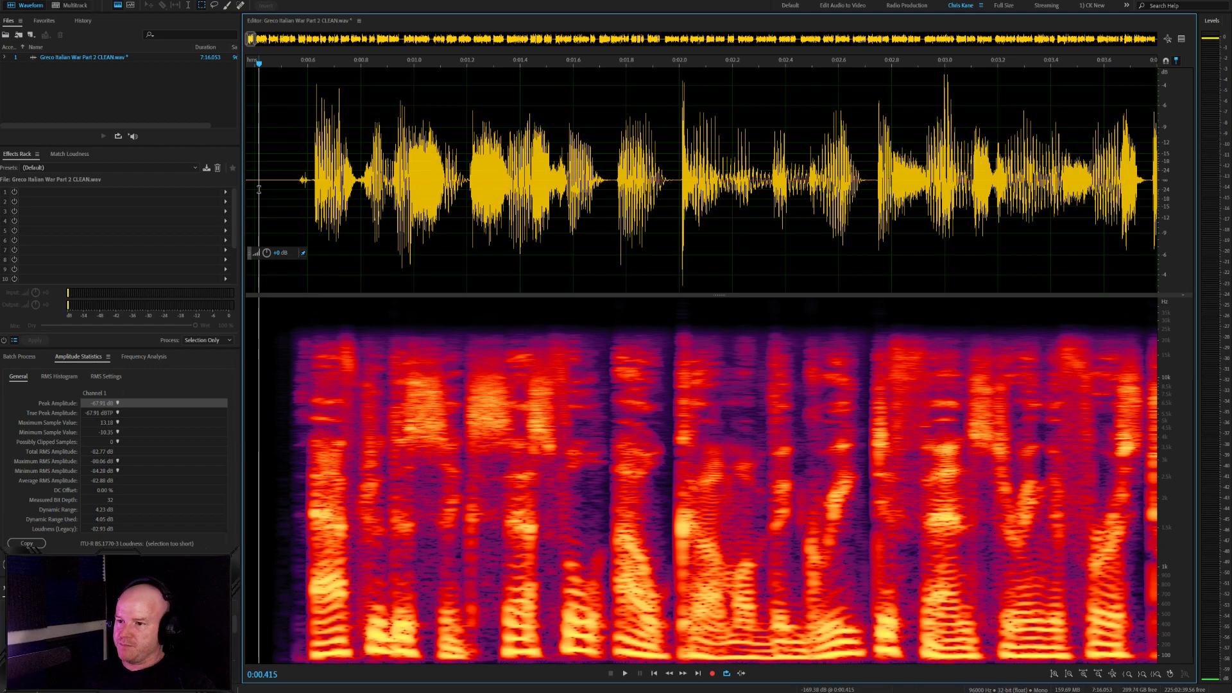
scroll(563, 212, down, 5)
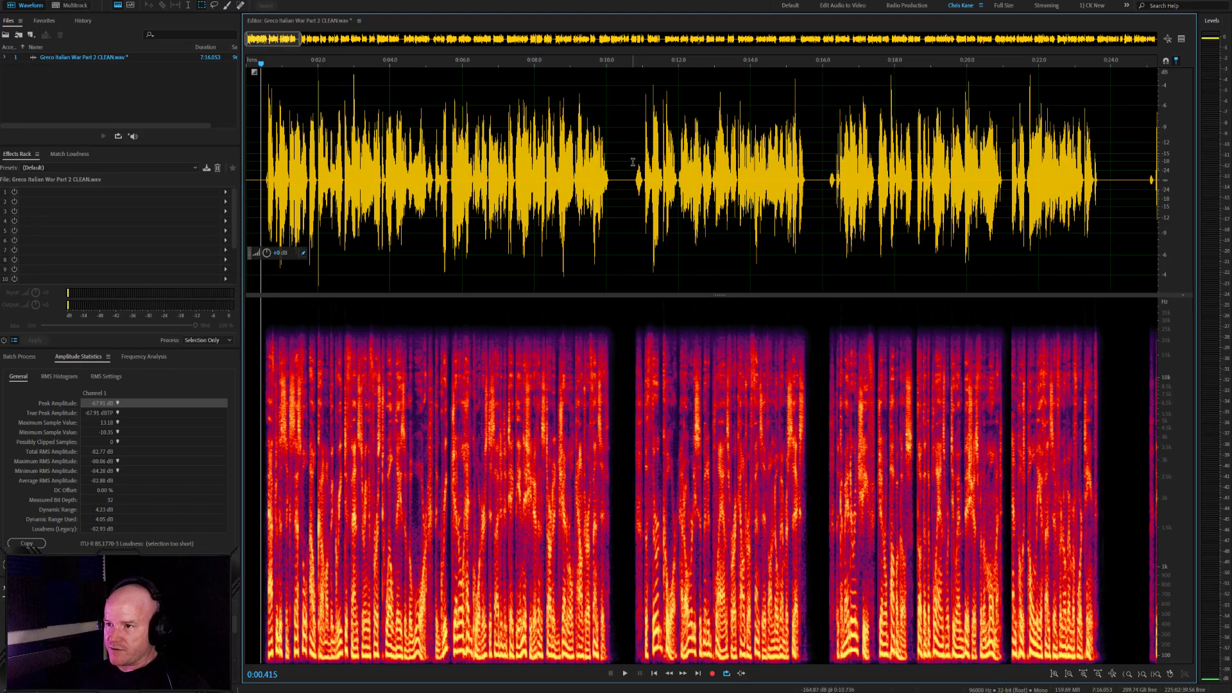
scroll(632, 161, down, 8)
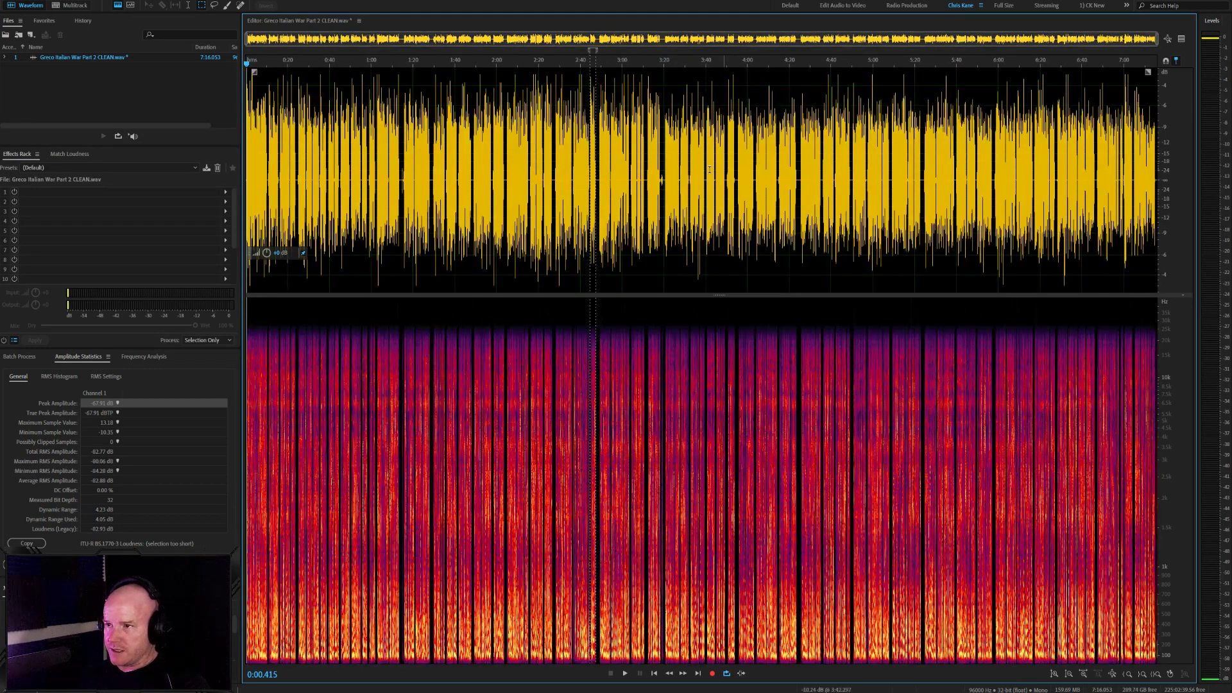
scroll(766, 146, up, 7)
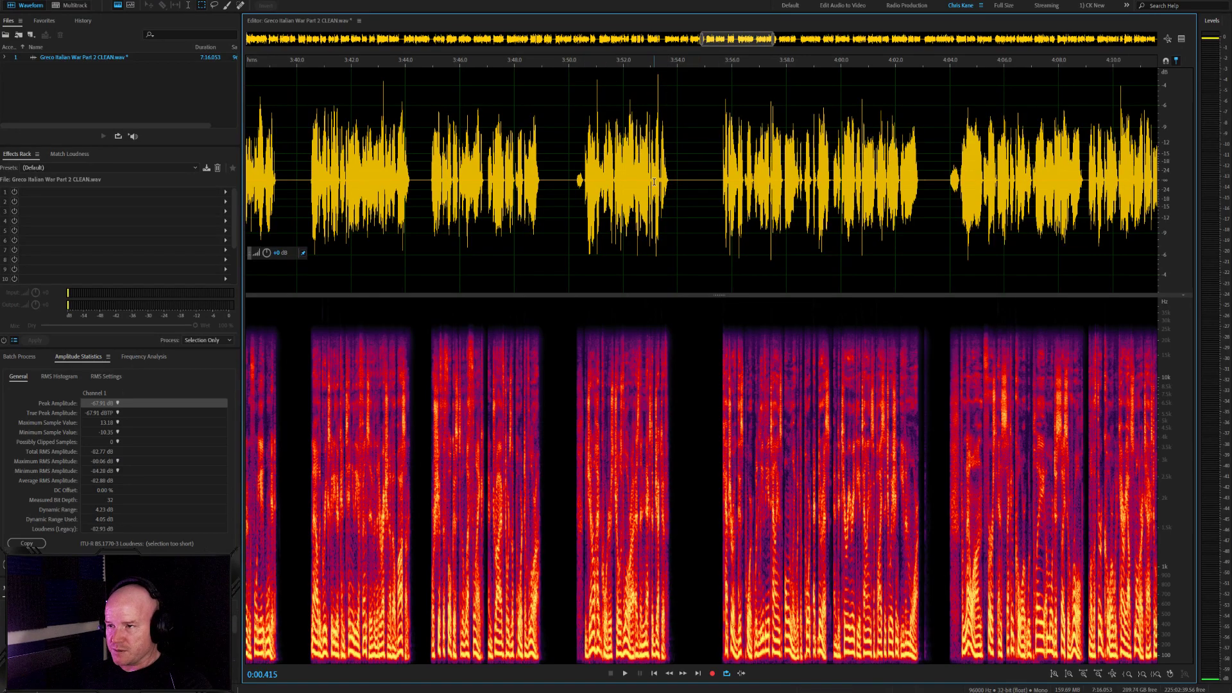
scroll(677, 179, up, 4)
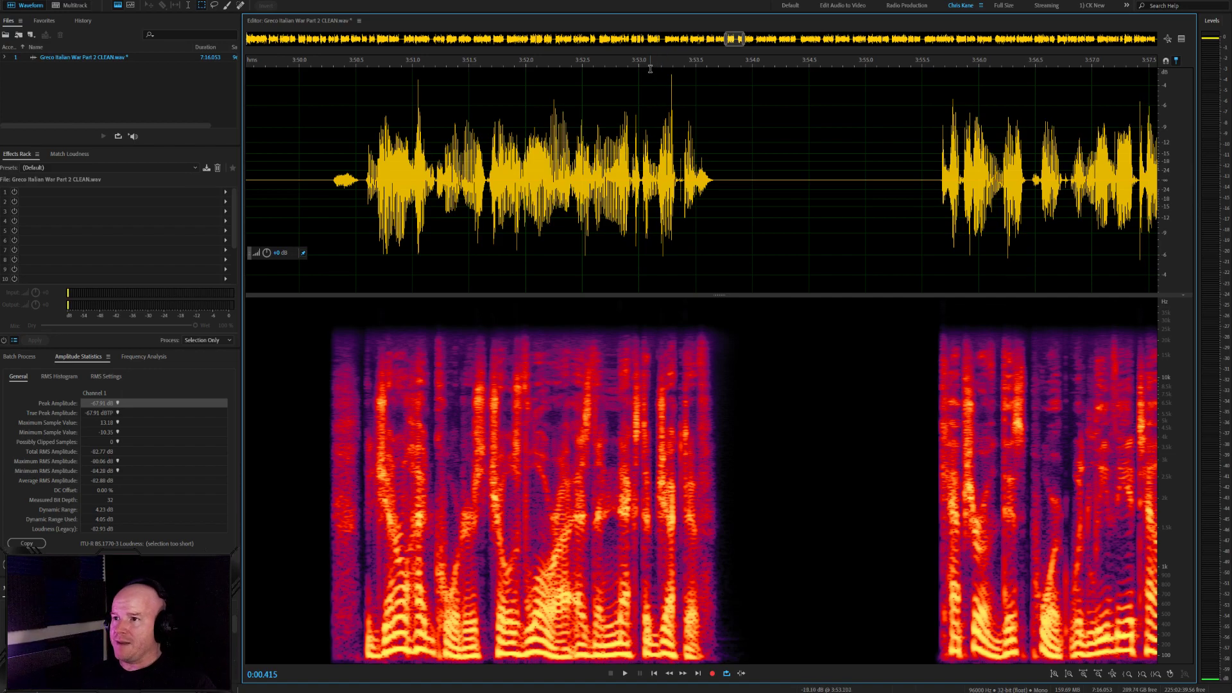
key(backslash)
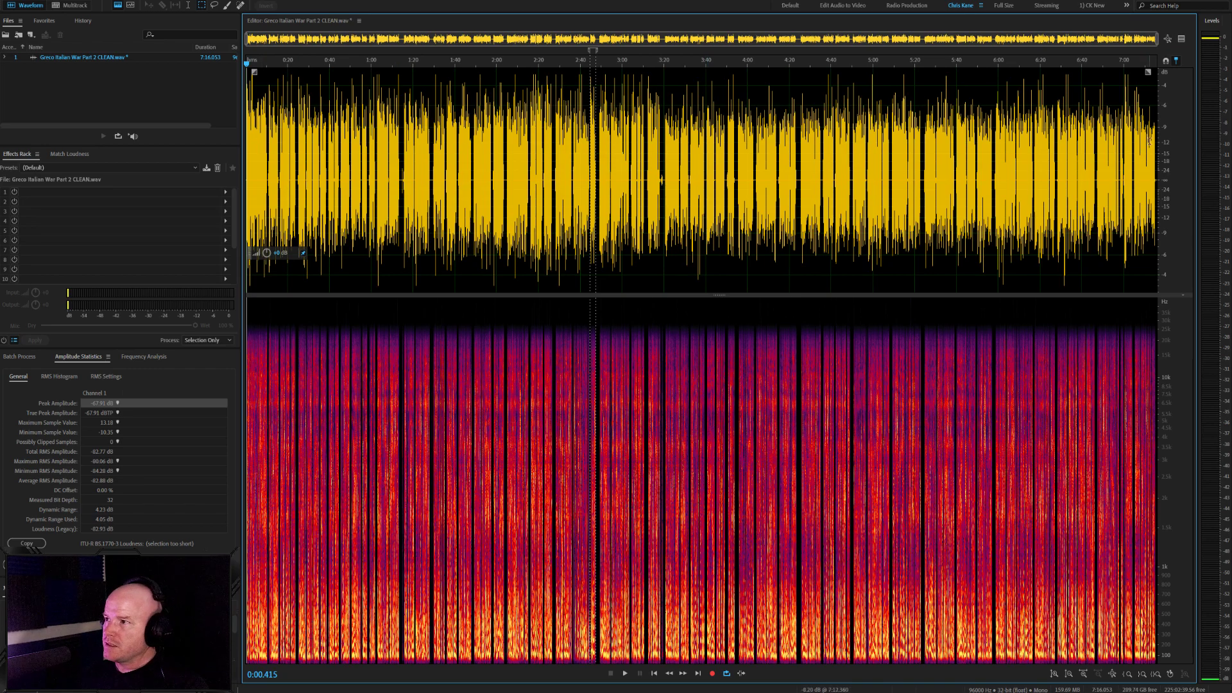
scroll(1173, 139, down, 2)
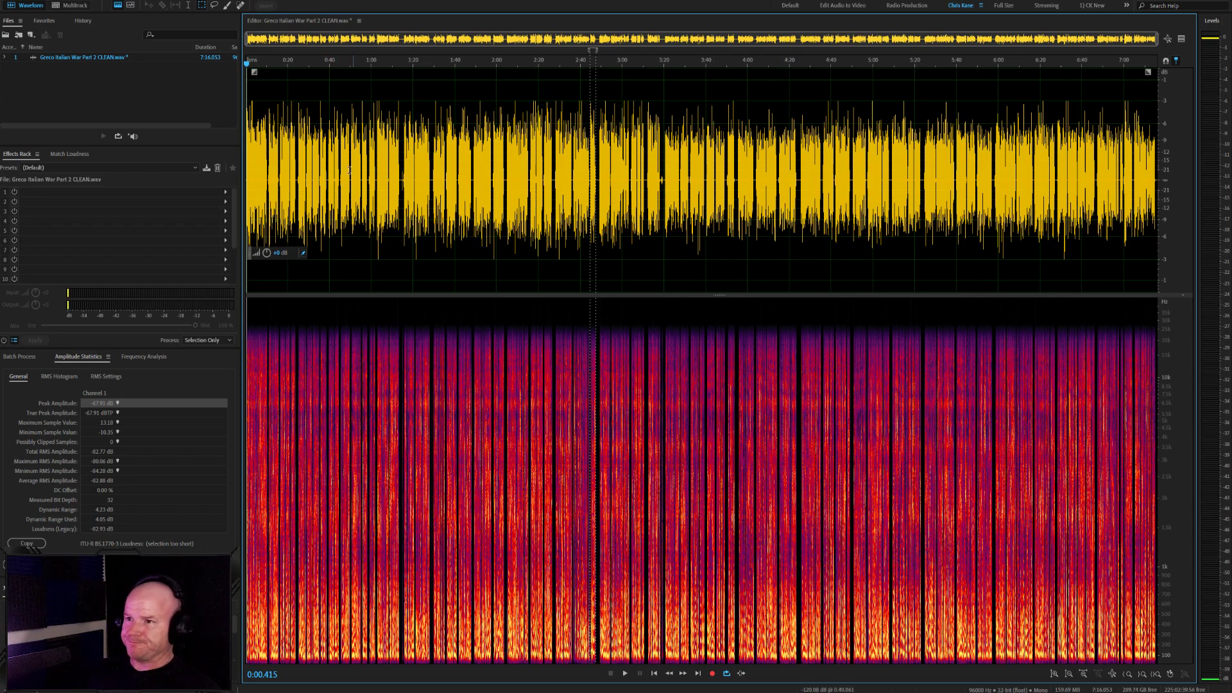
Delete the tiny leftover noise just before the first word at the start of the narration
click(296, 146)
scroll(297, 146, up, 3)
key(Home)
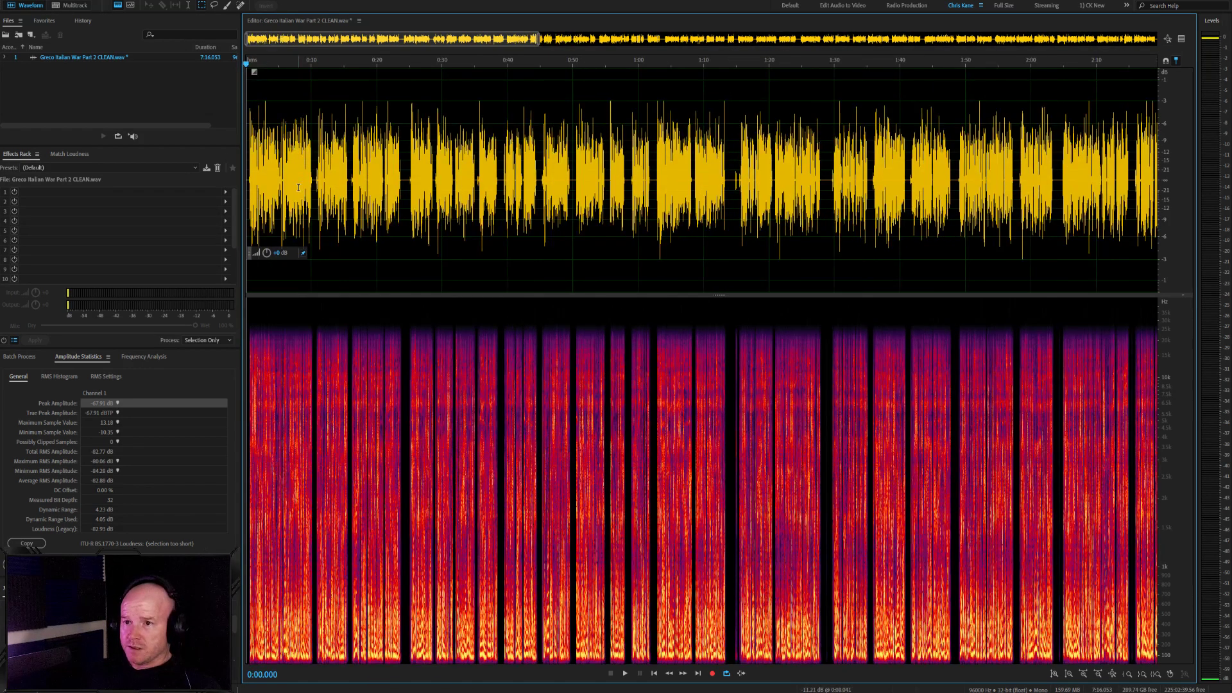
click(305, 164)
scroll(306, 163, up, 2)
key(Home)
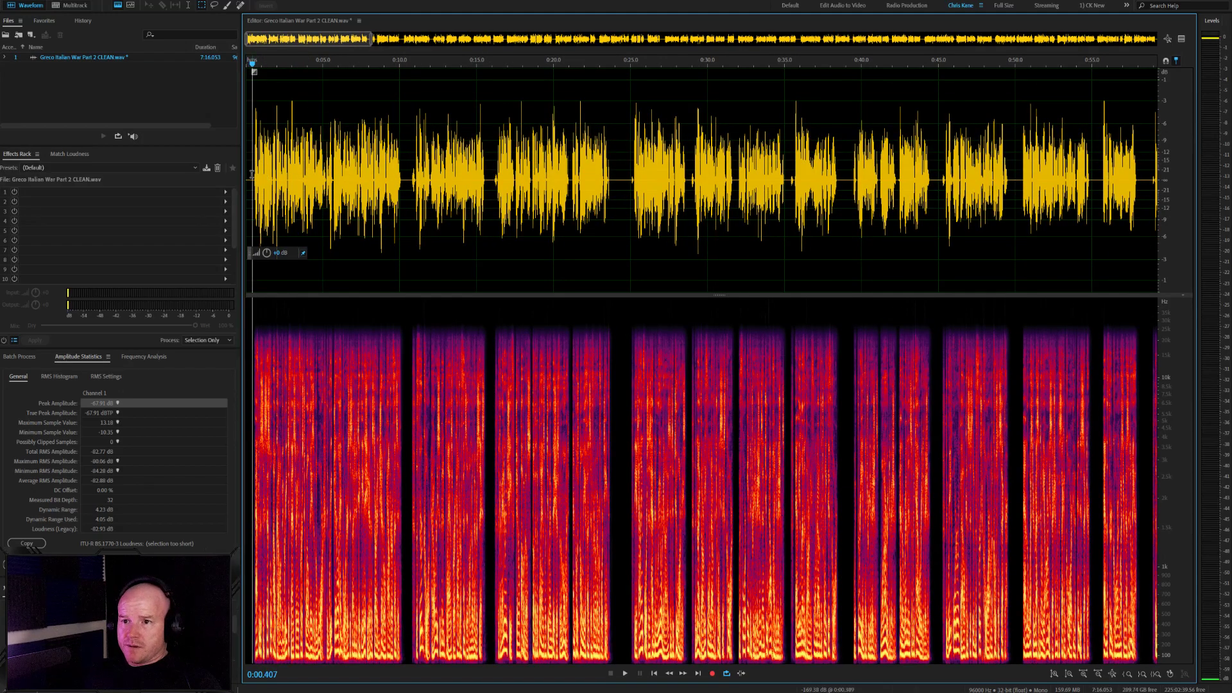
scroll(251, 173, up, 3)
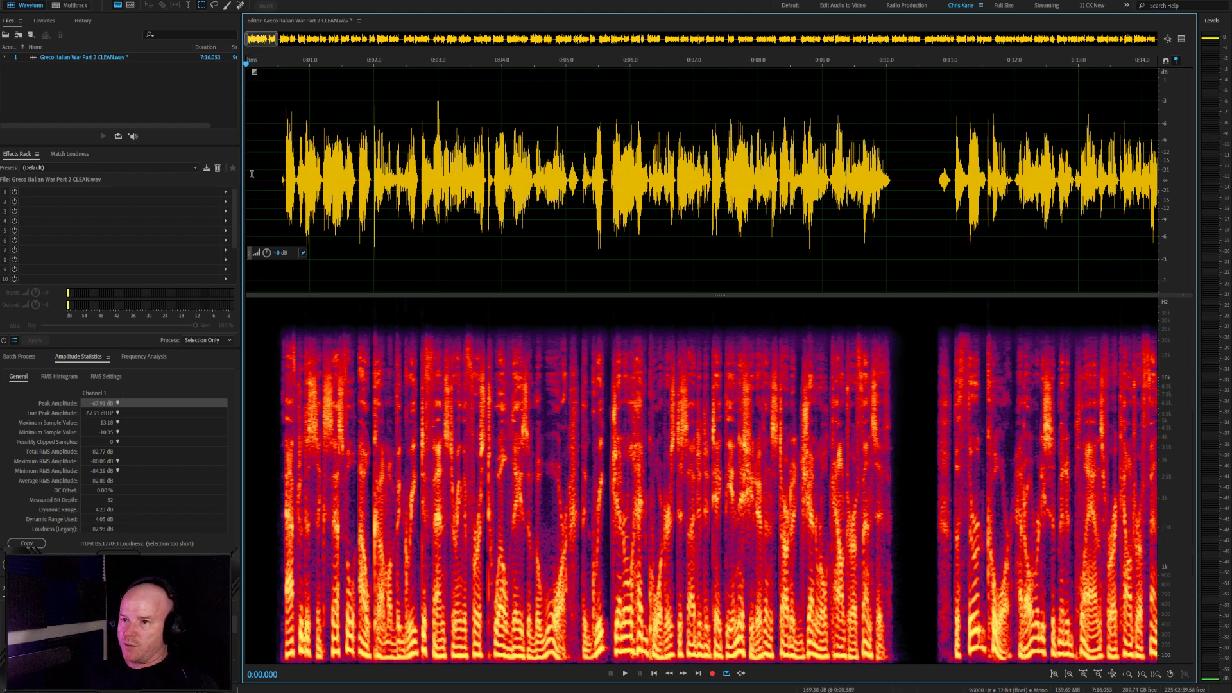
click(270, 170)
scroll(270, 170, up, 5)
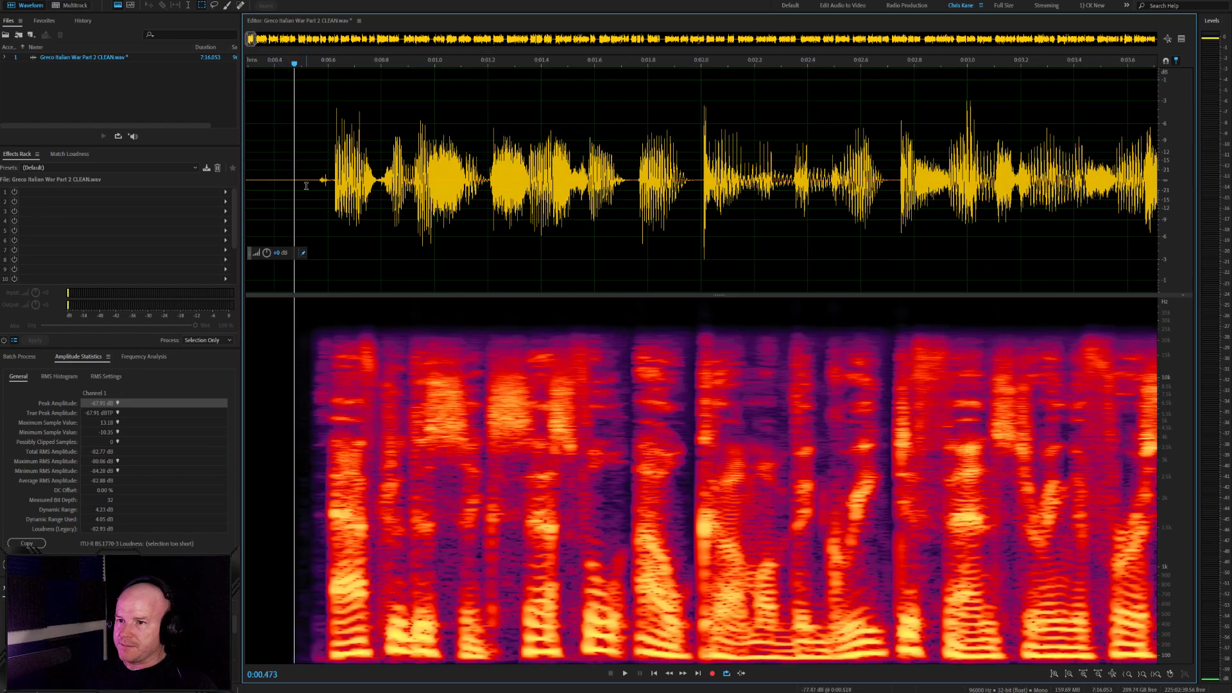
scroll(332, 180, down, 8)
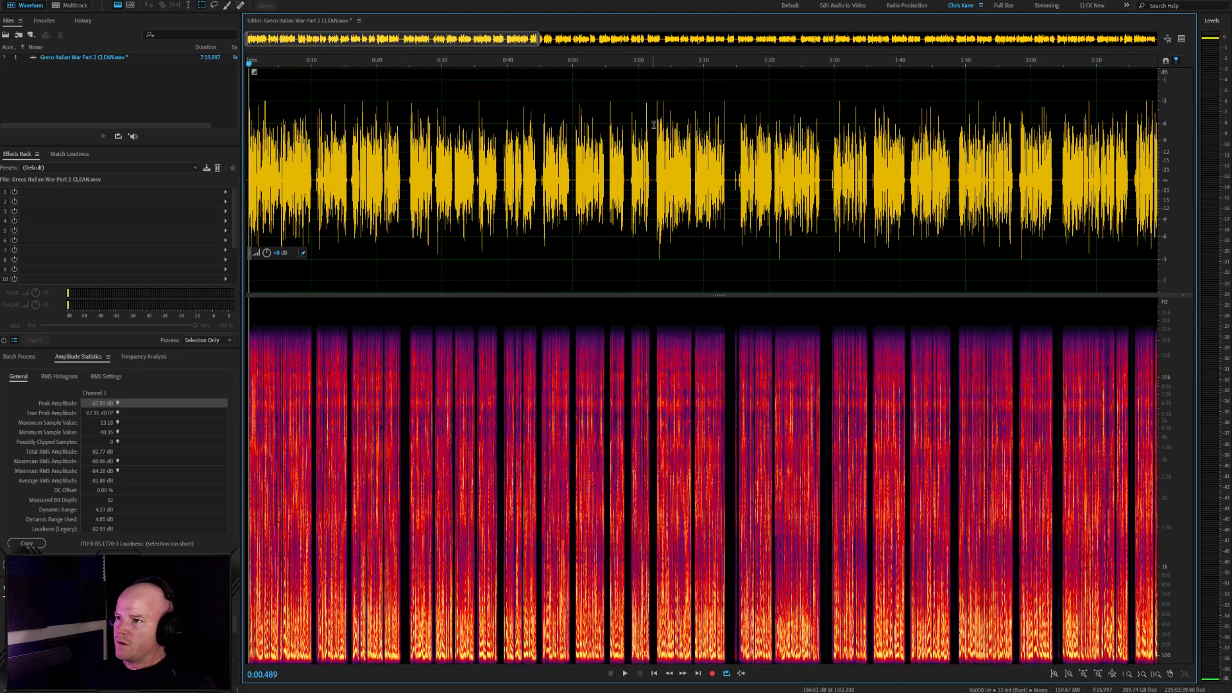
Examine the trimmed opening of the narration close up around the first word
click(586, 177)
key(space)
key(space)
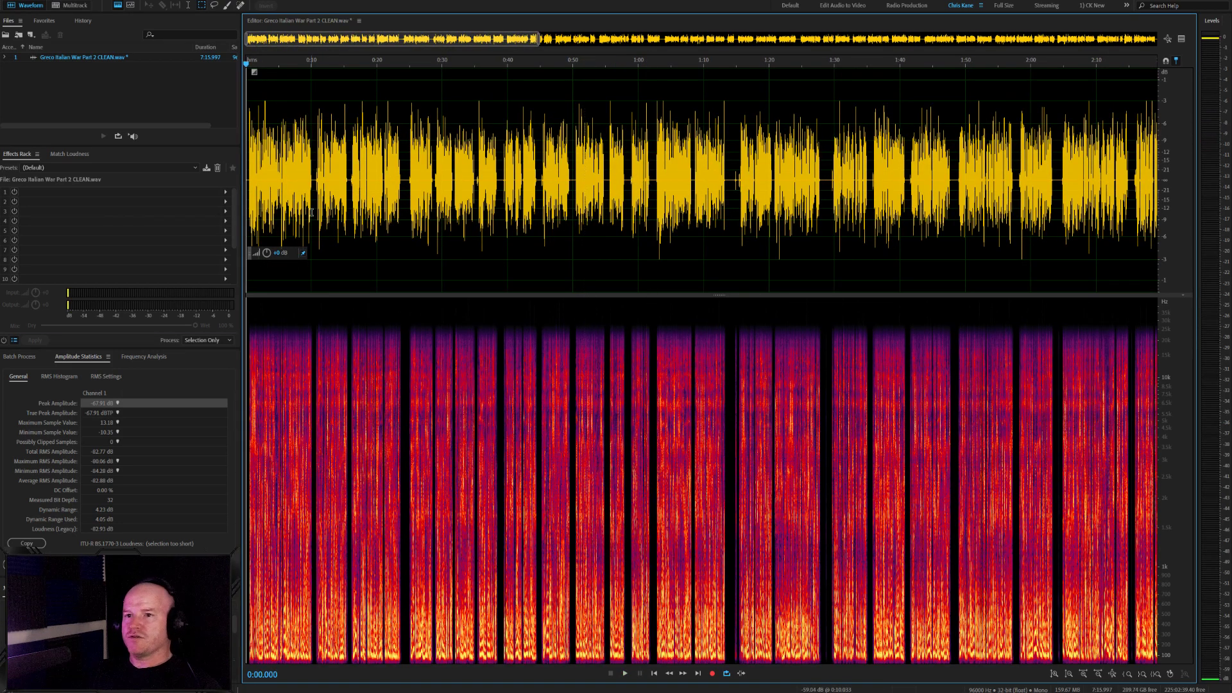
scroll(247, 210, up, 1)
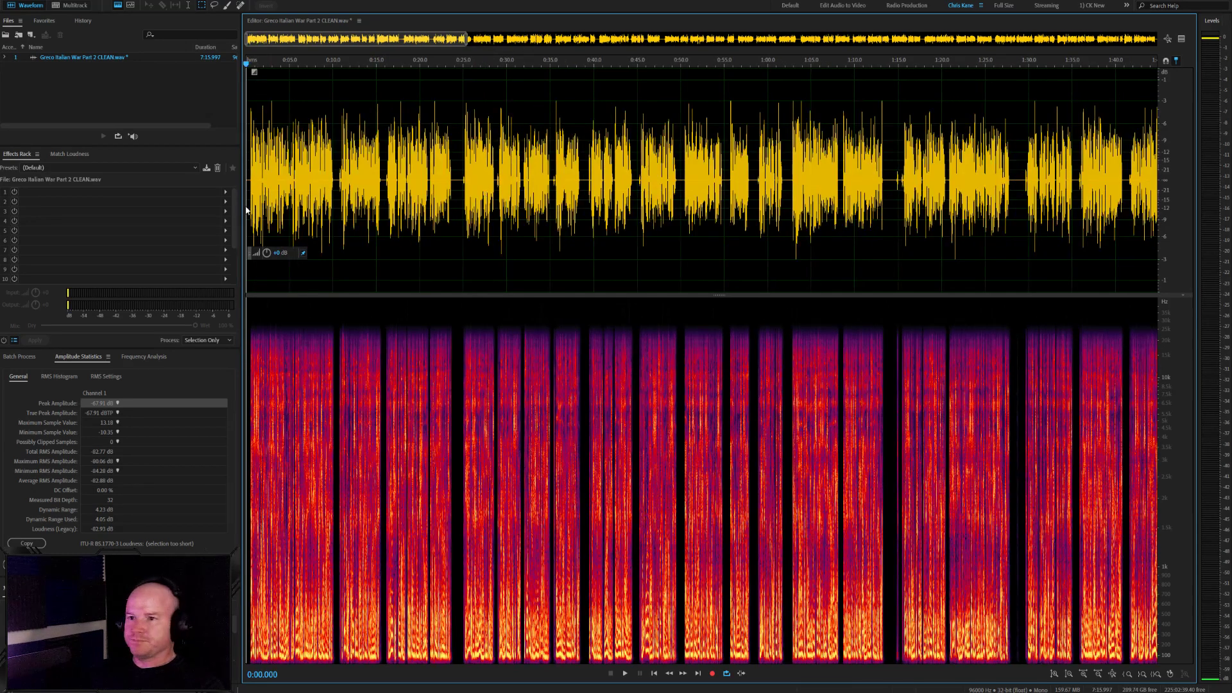
click(292, 177)
scroll(293, 177, up, 1)
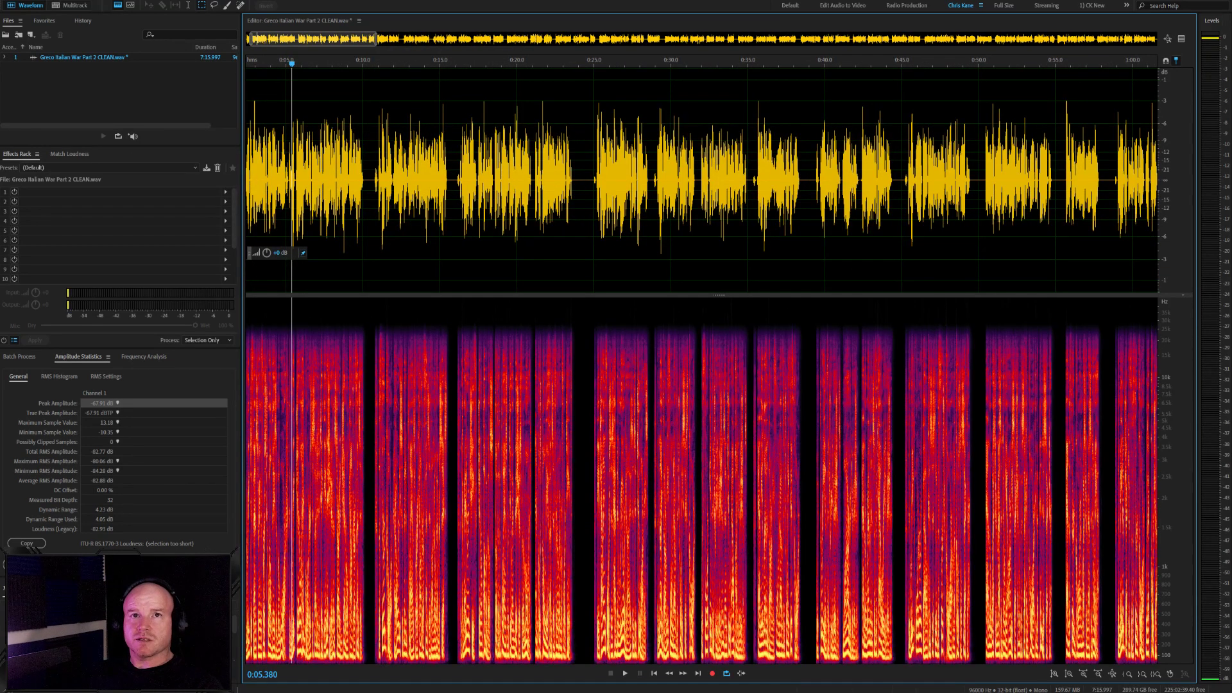
scroll(283, 180, up, 2)
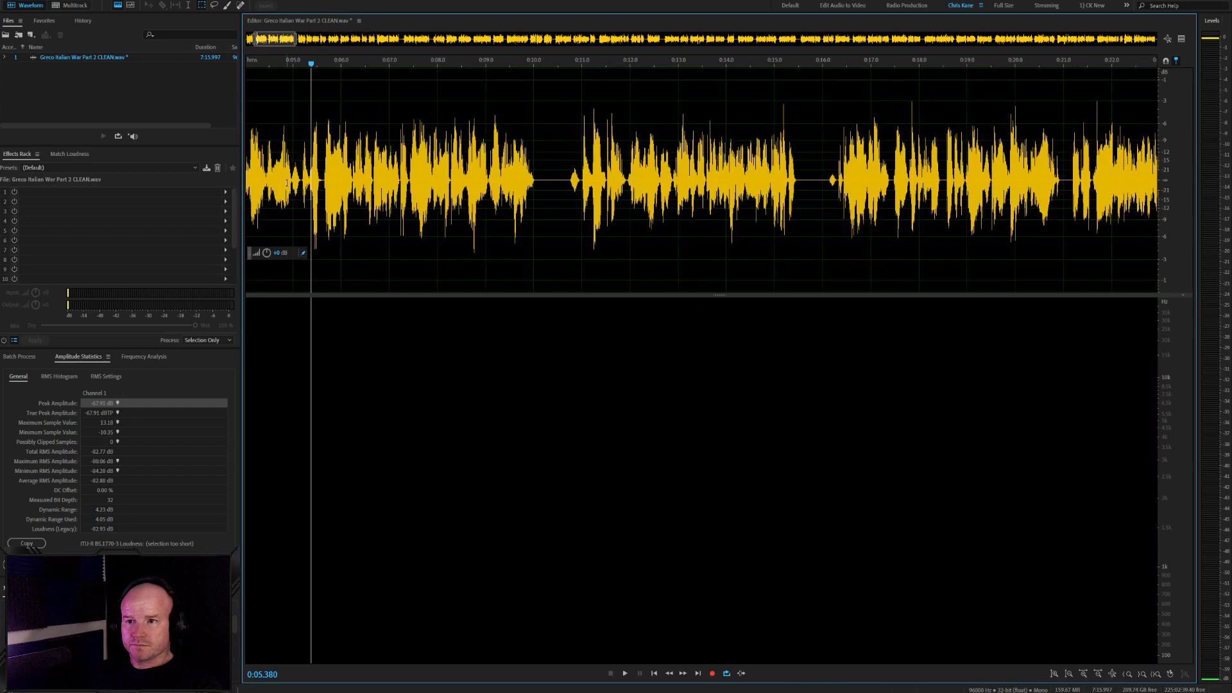
key(Home)
scroll(279, 182, up, 2)
click(256, 185)
key(Home)
scroll(257, 185, up, 2)
click(313, 183)
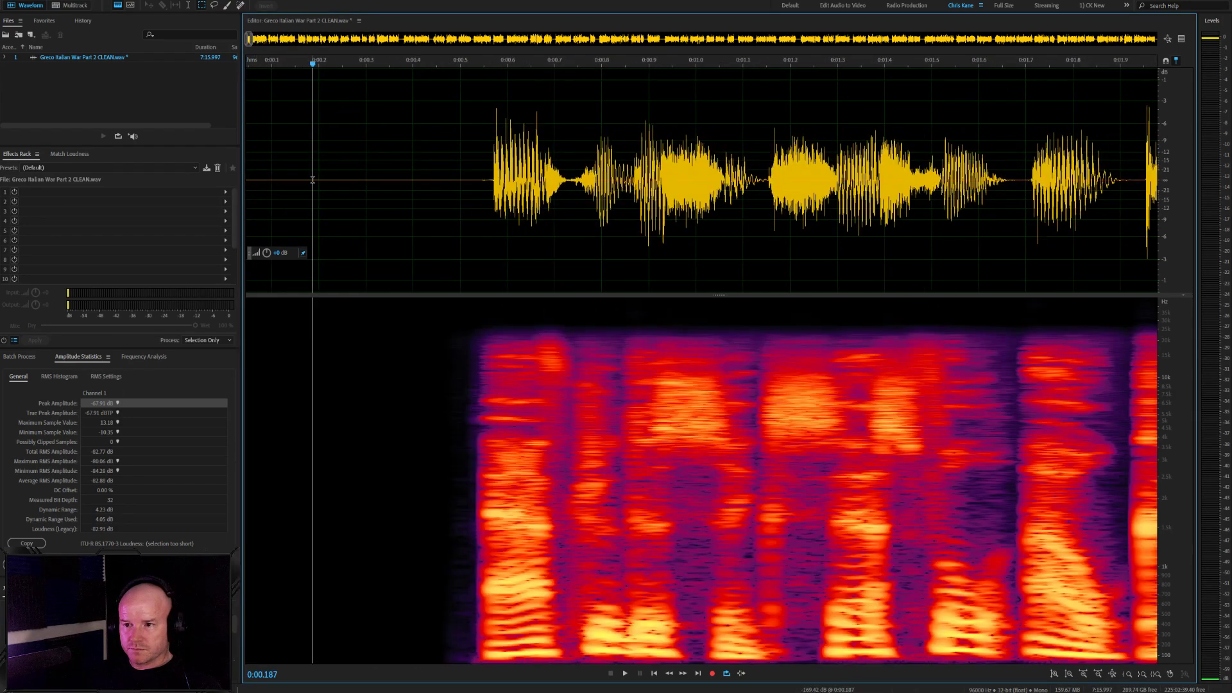
Play the narration from the very beginning to check how the opening sounds
click(286, 182)
key(Home)
key(space)
scroll(289, 182, down, 3)
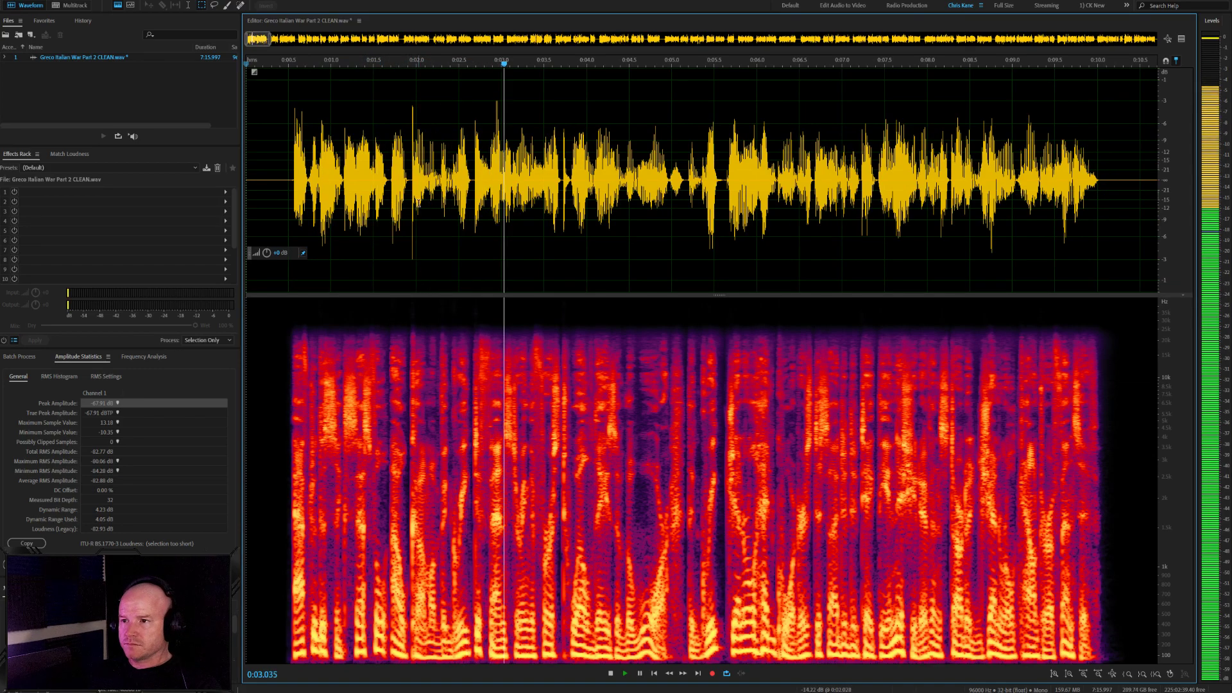
Play back the opening ten seconds of the narration, examining the waveform and spectrogram for noises and long pauses
scroll(436, 214, down, 2)
scroll(460, 221, up, 2)
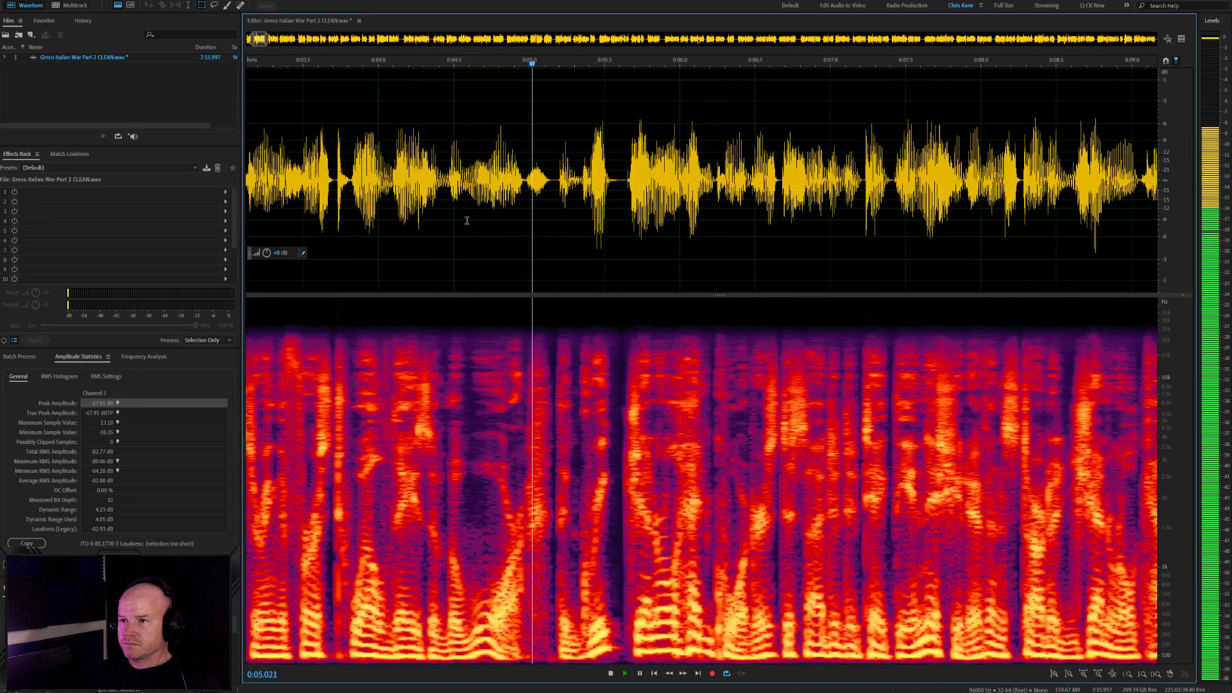
scroll(487, 226, down, 2)
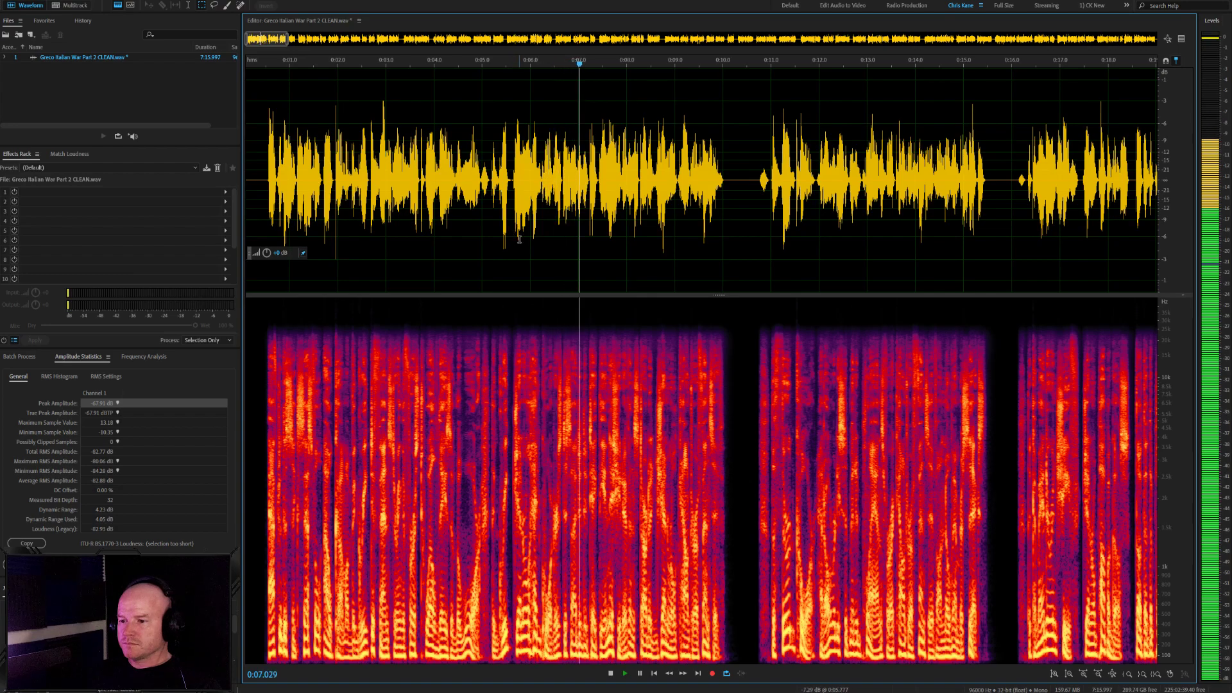
scroll(620, 255, down, 1)
scroll(596, 254, down, 1)
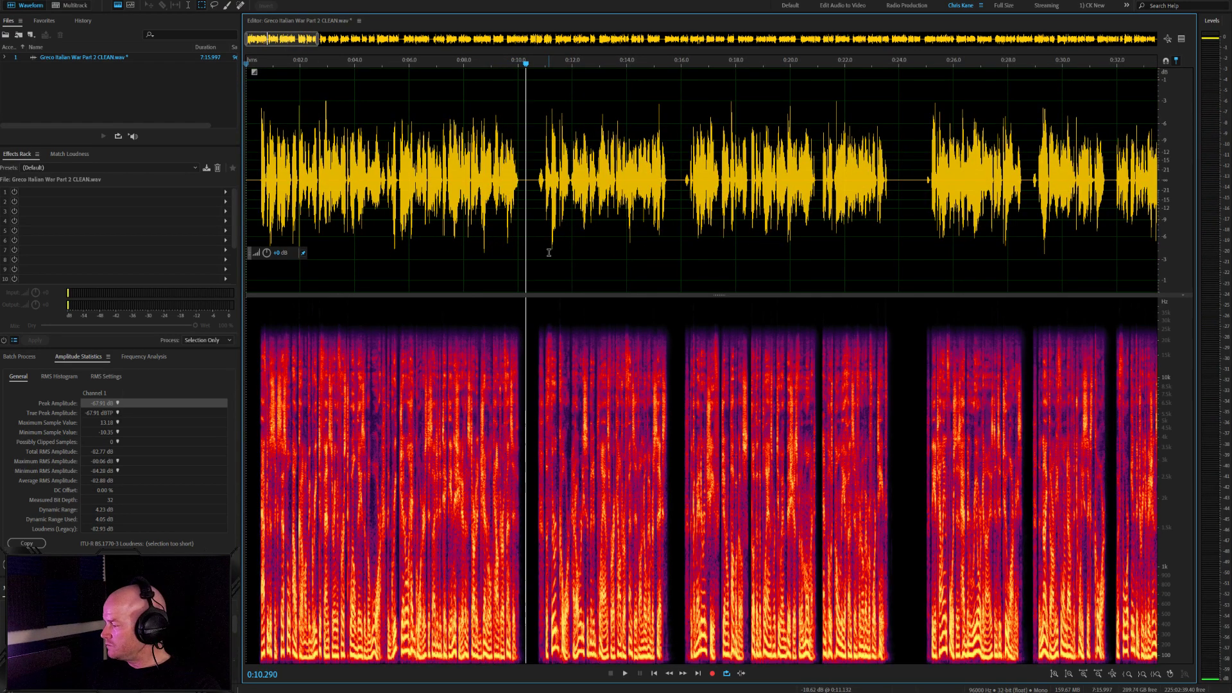
Delete about 0.37 s of the pause near 0:16, including the breath before the next phrase
key(space)
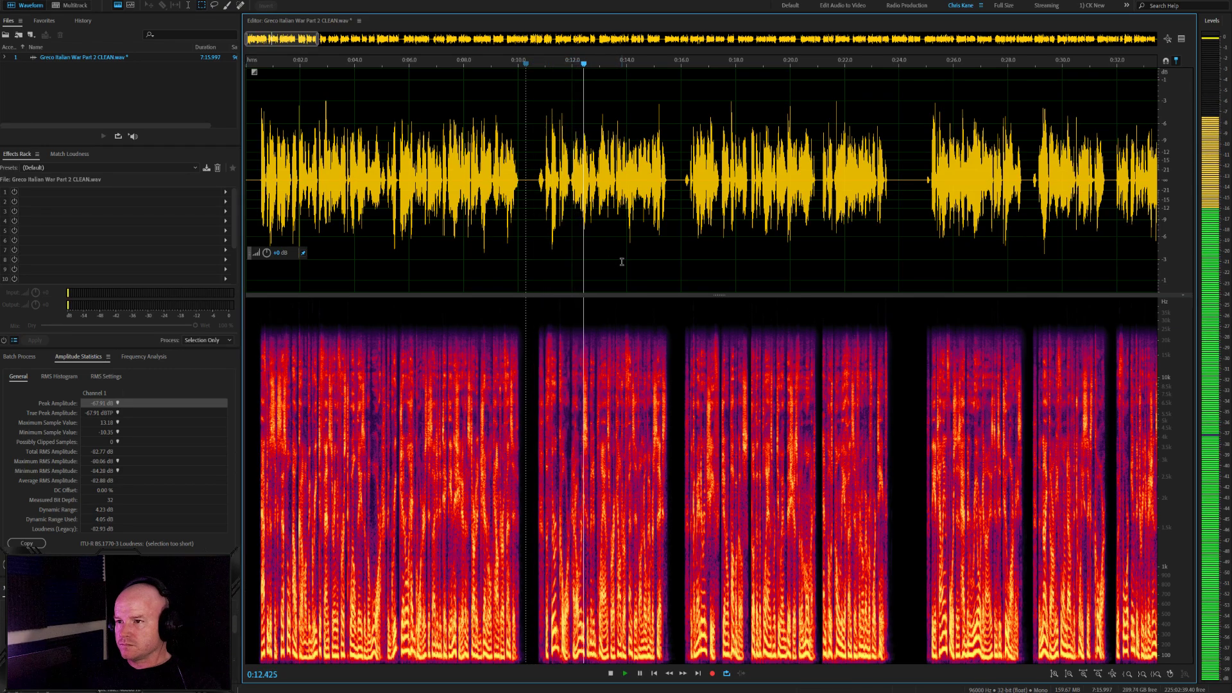
scroll(616, 263, up, 5)
scroll(526, 240, down, 3)
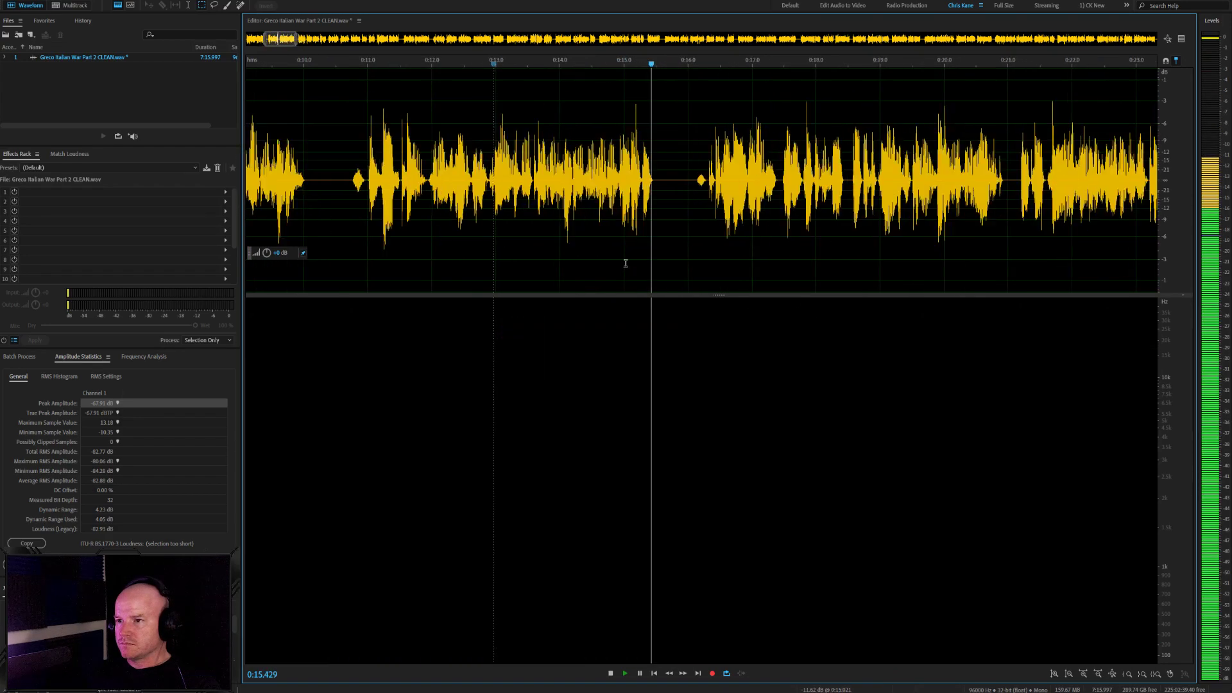
scroll(597, 247, up, 3)
scroll(625, 244, down, 3)
scroll(630, 250, up, 4)
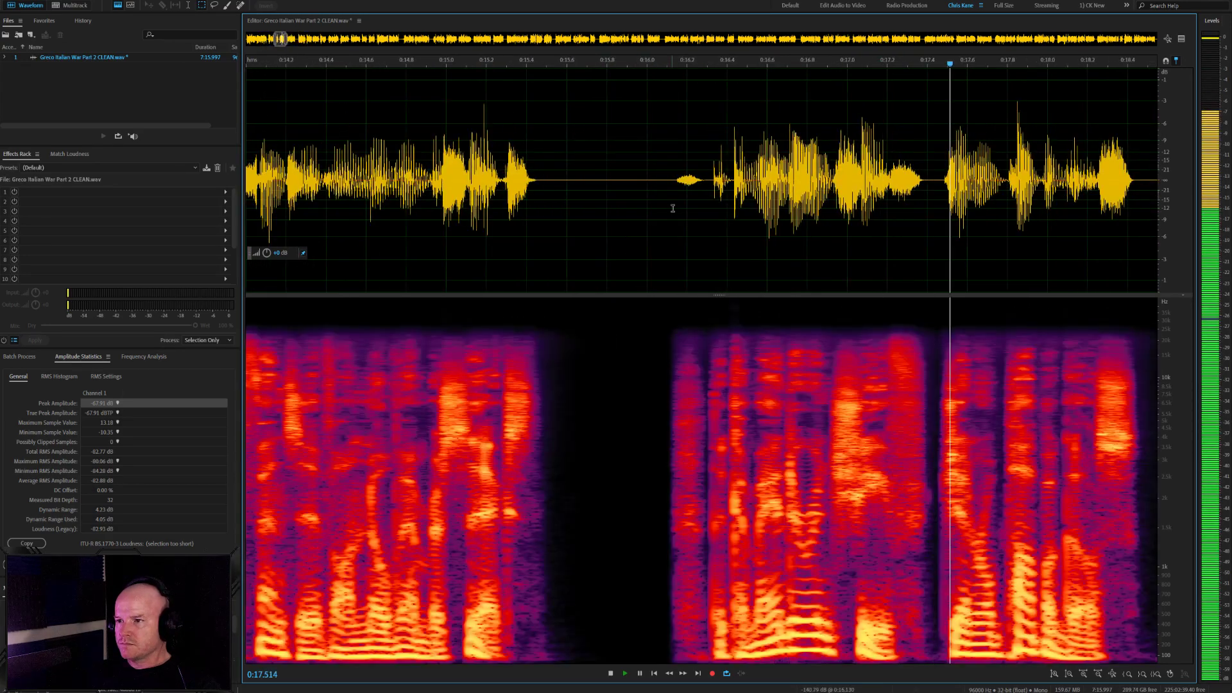
key(space)
drag(706, 183, 632, 193)
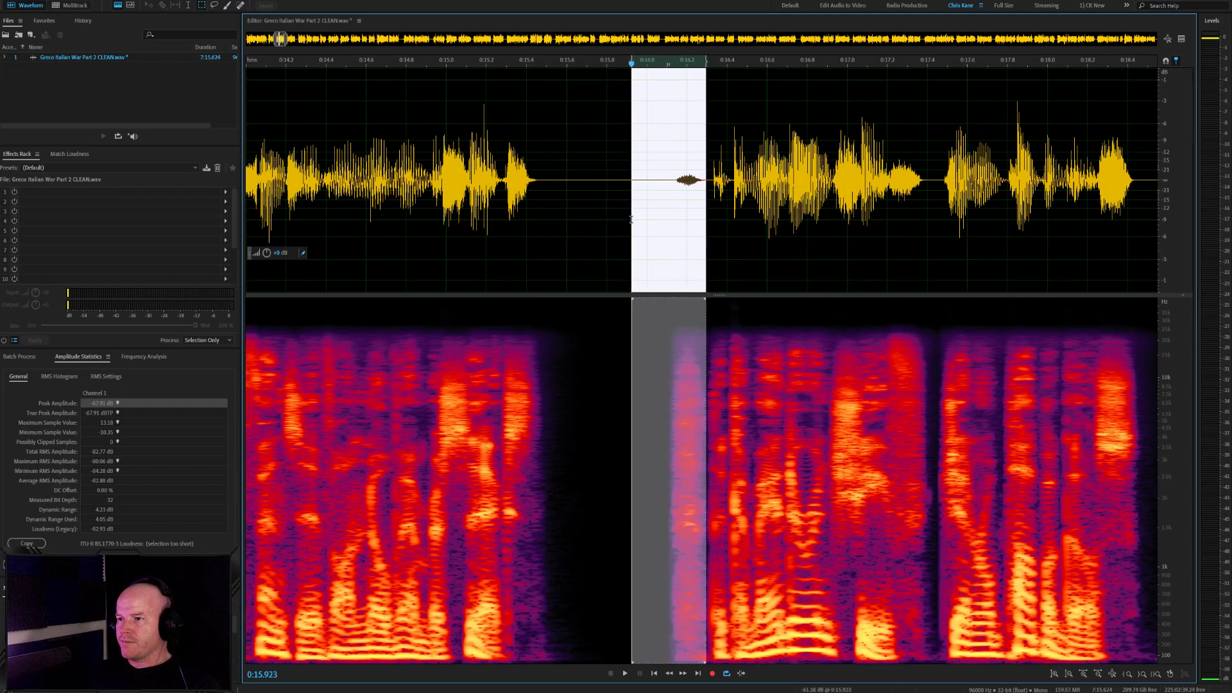
key(Delete)
Replay the narration from just before the 0:11 phrase to check the shortened pause near 0:16
scroll(598, 231, down, 4)
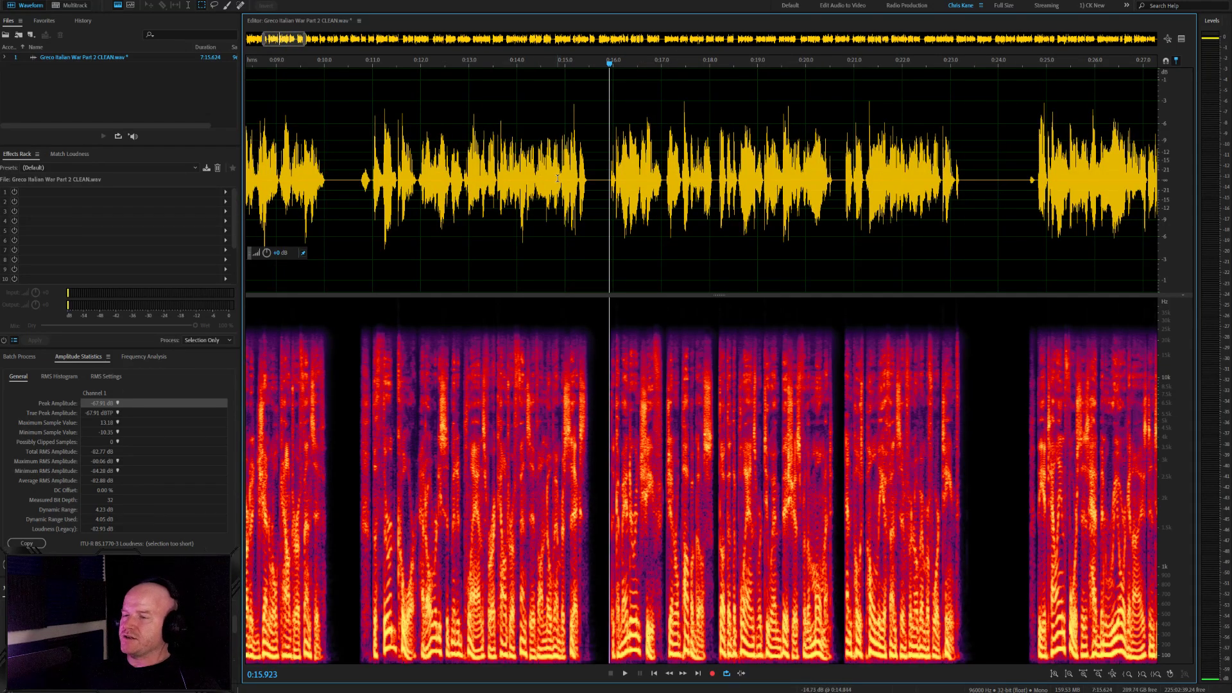
click(558, 179)
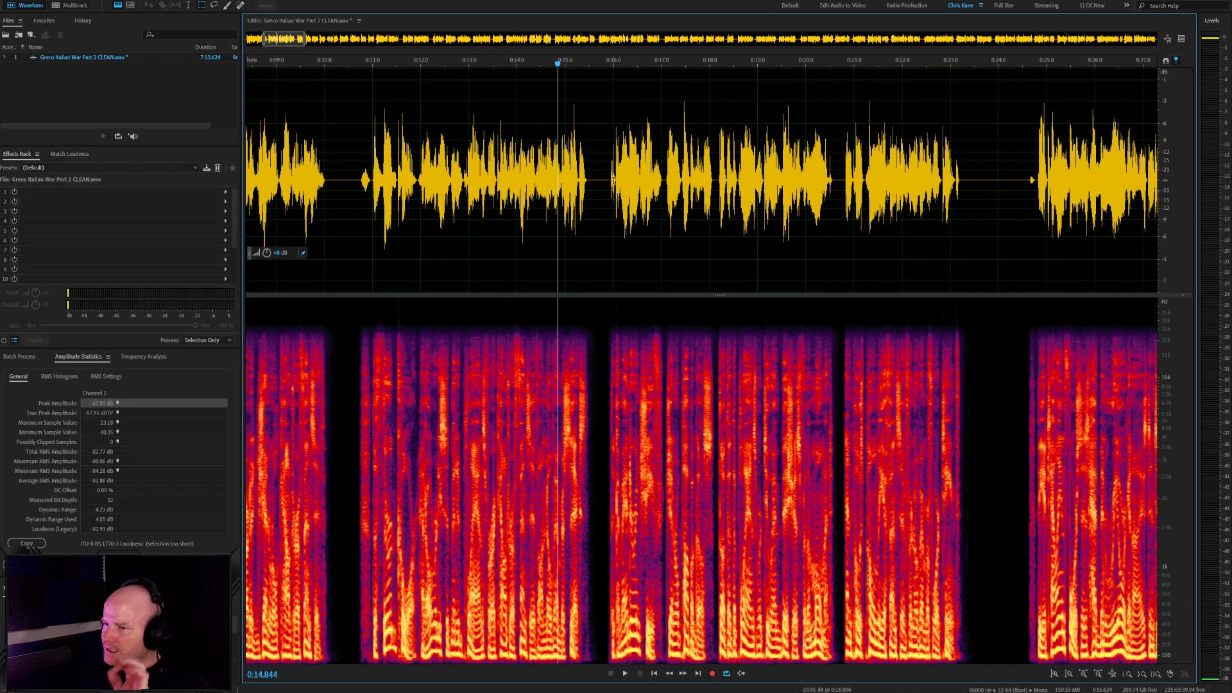
click(605, 186)
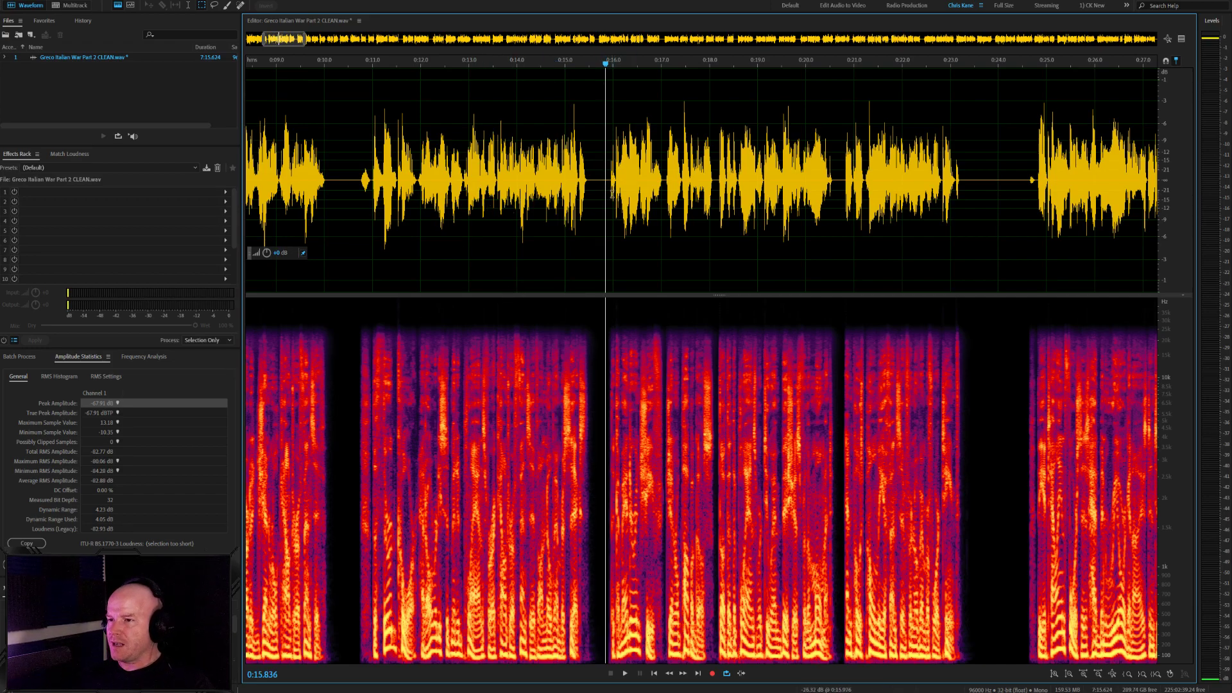
scroll(706, 247, down, 3)
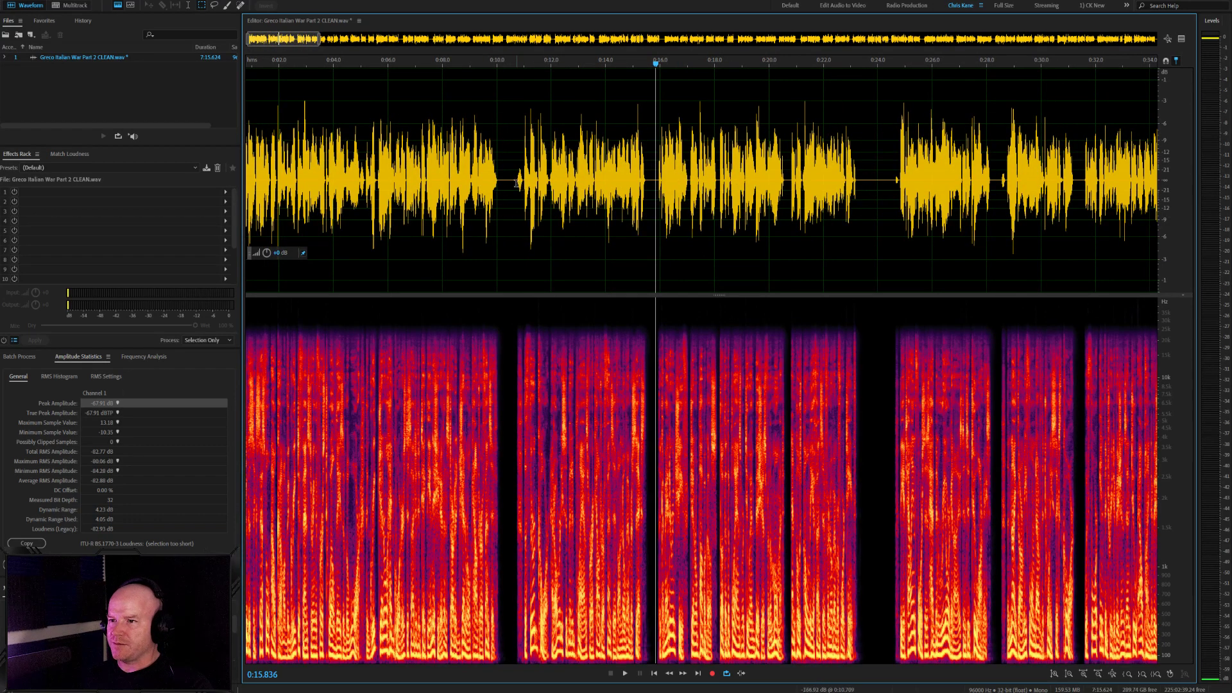
click(515, 182)
key(space)
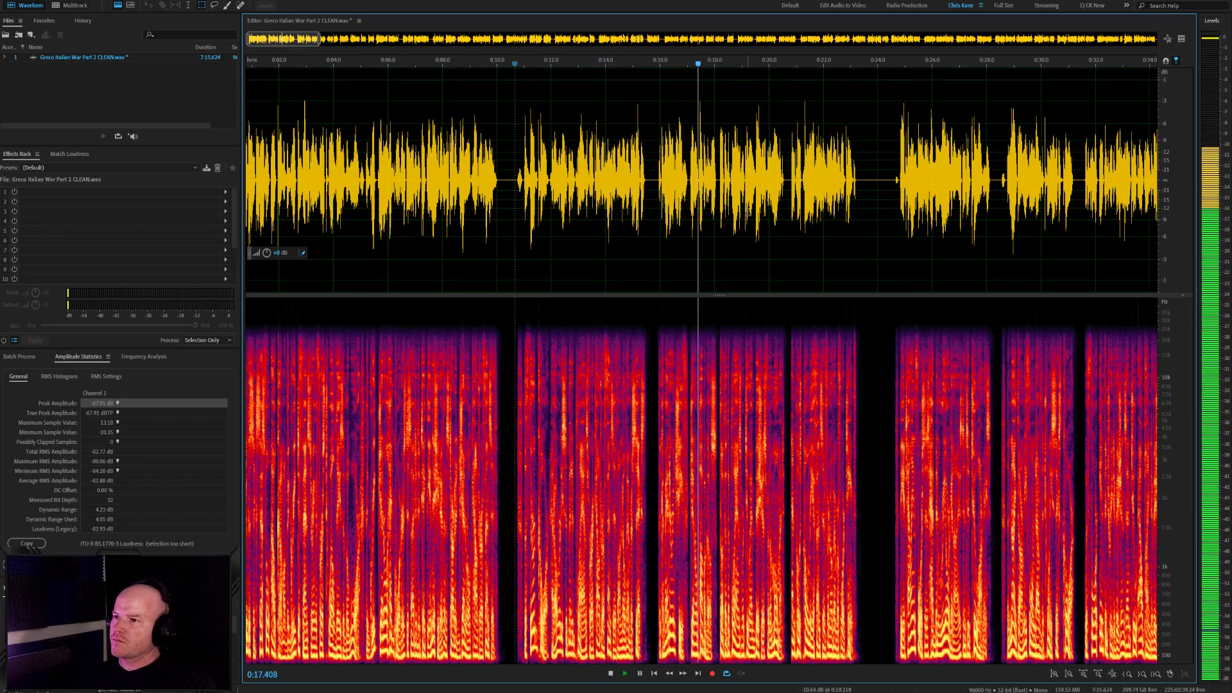
Delete about 0.16 s of silence from the pause between phrases near 0:20.7
scroll(806, 249, up, 3)
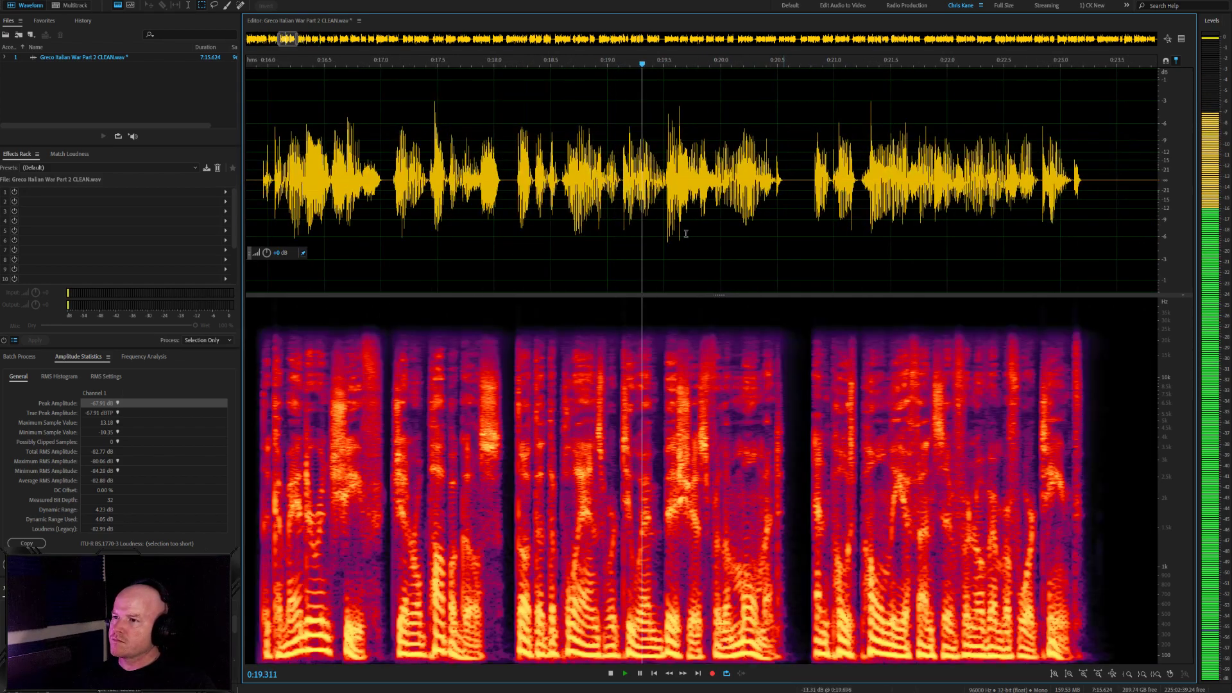
scroll(713, 232, up, 6)
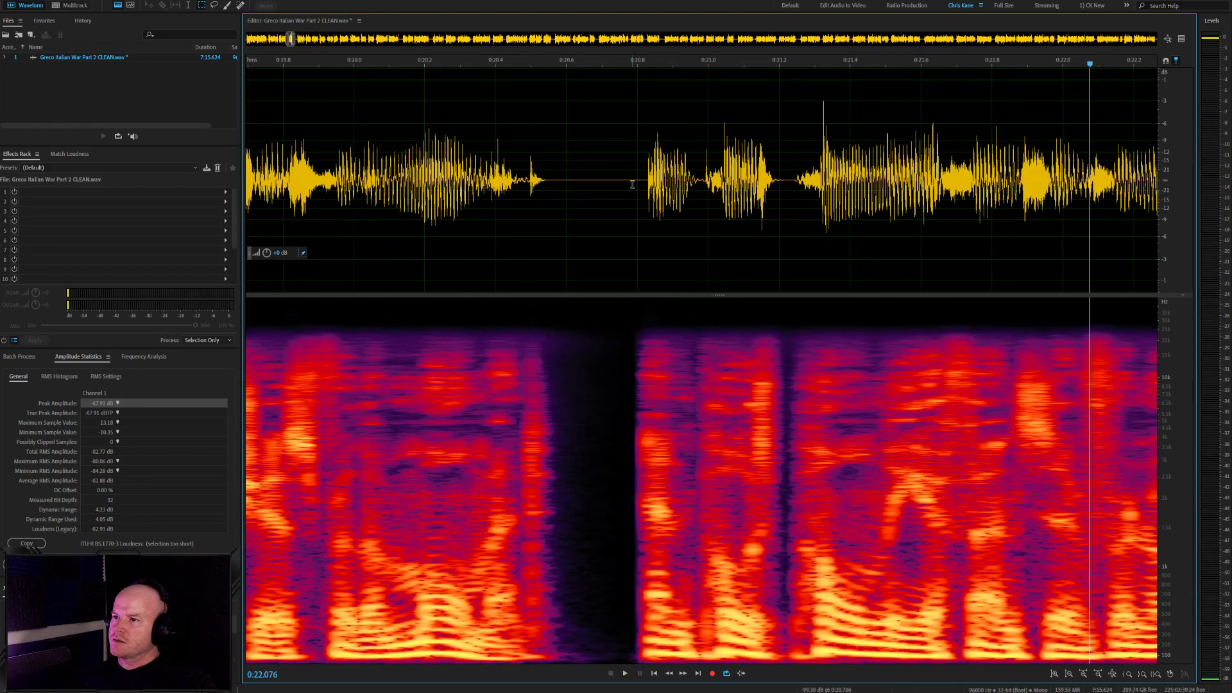
drag(632, 184, 576, 182)
key(Delete)
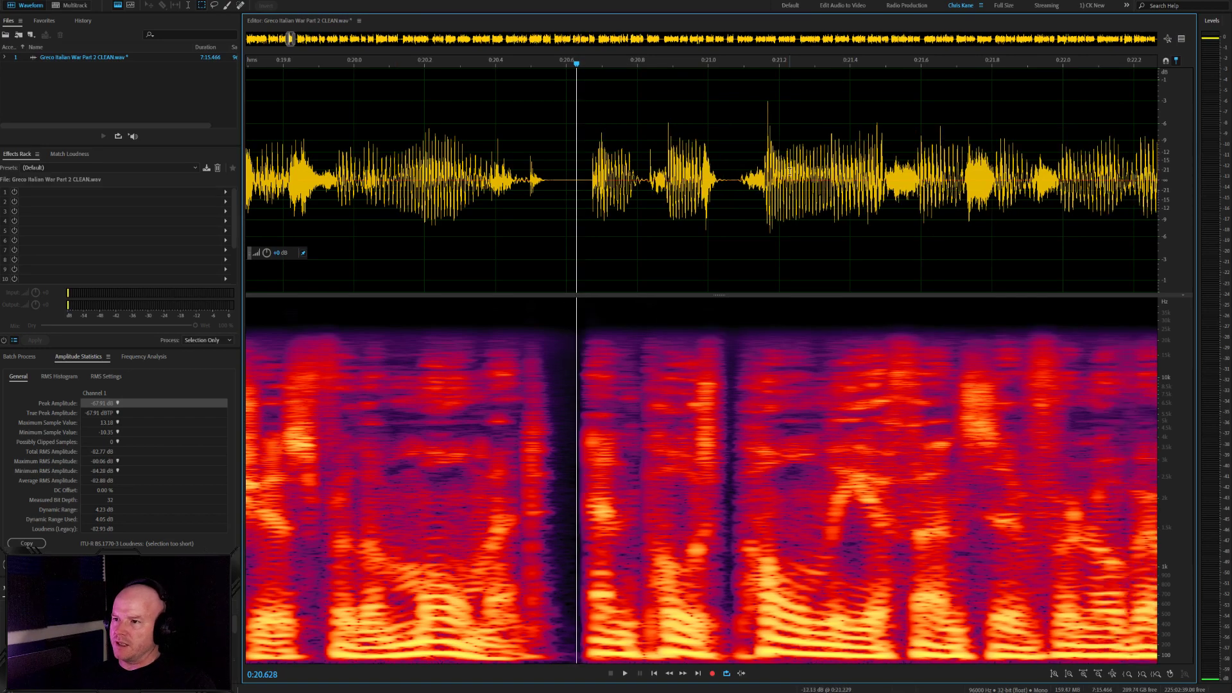
Delete about 0.75 s of silence from the pause after 0:23, leaving the breath before the next phrase
scroll(525, 166, down, 3)
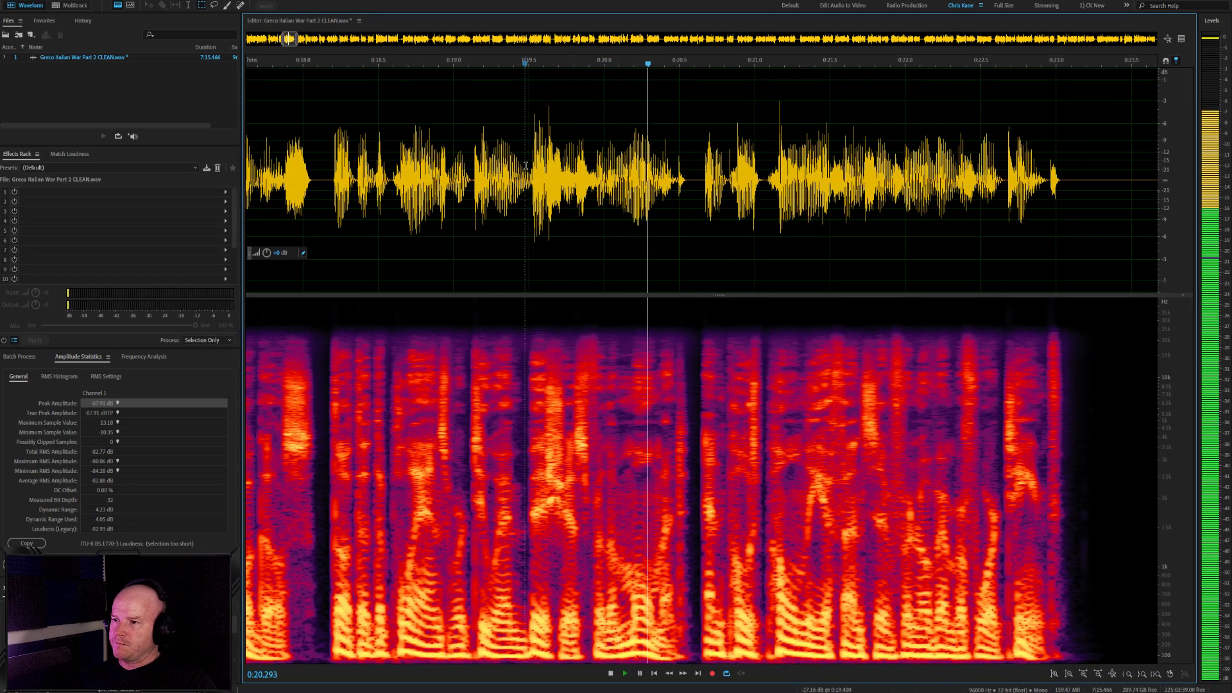
scroll(564, 216, down, 5)
scroll(563, 215, up, 4)
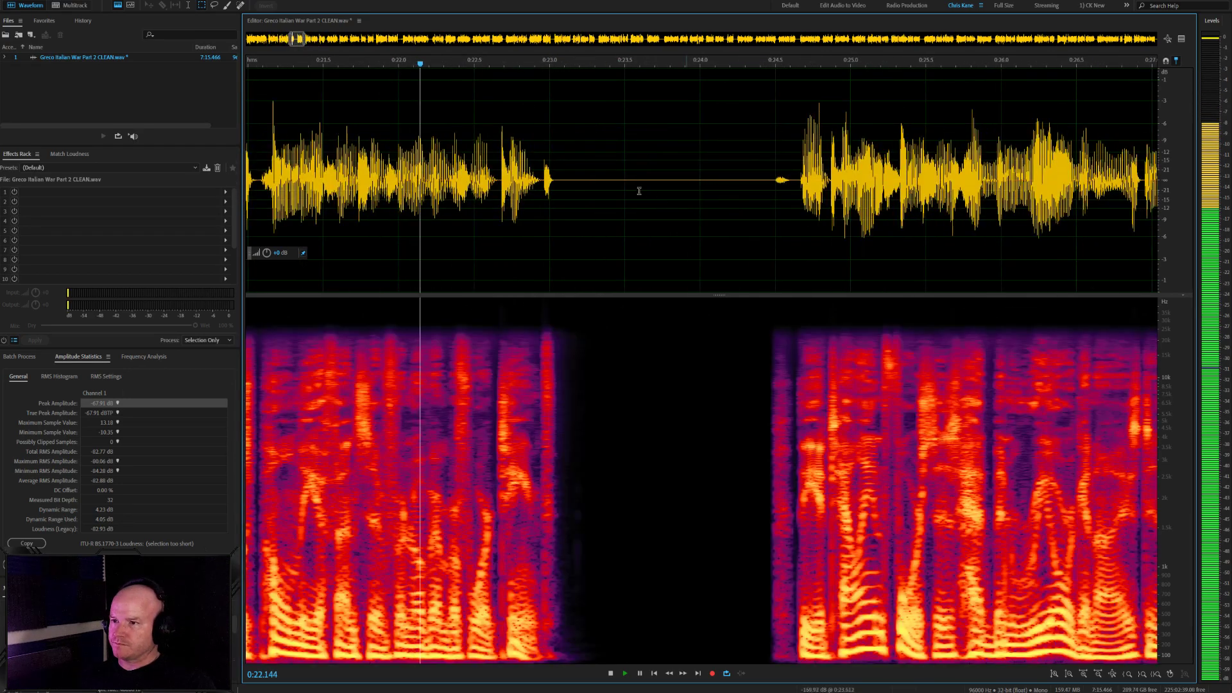
scroll(557, 198, down, 2)
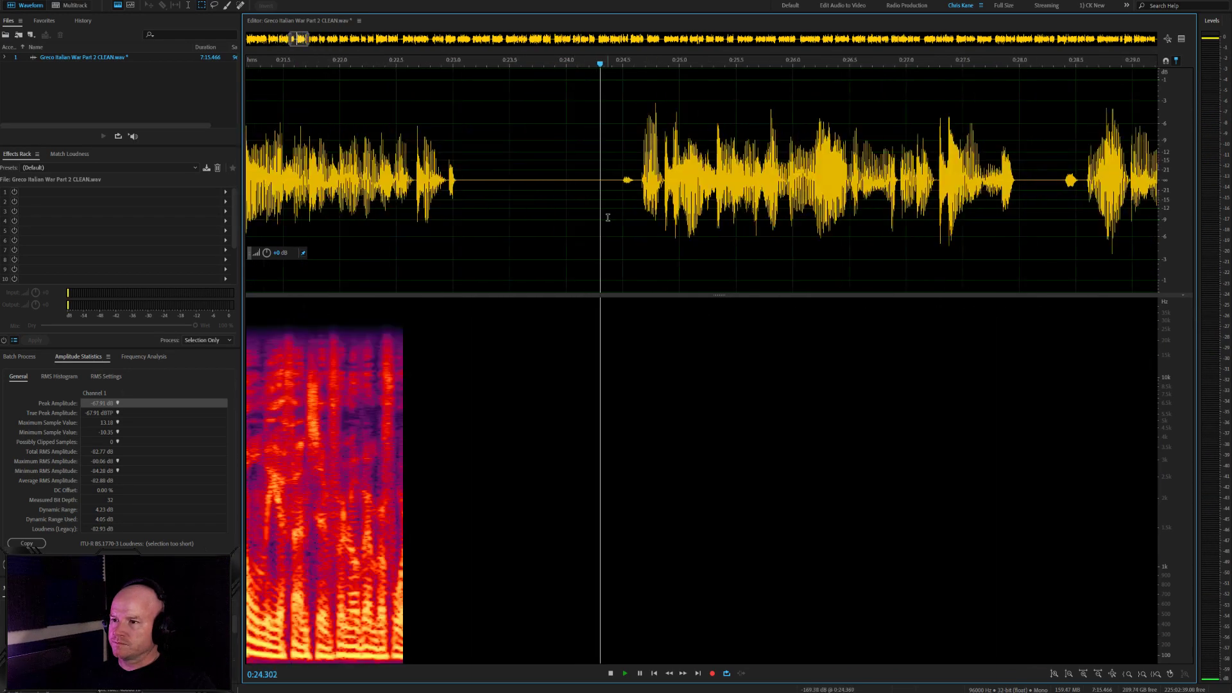
drag(613, 178, 528, 184)
key(Delete)
Play the narration across the shortened pause near 0:24 and into the following phrase
key(space)
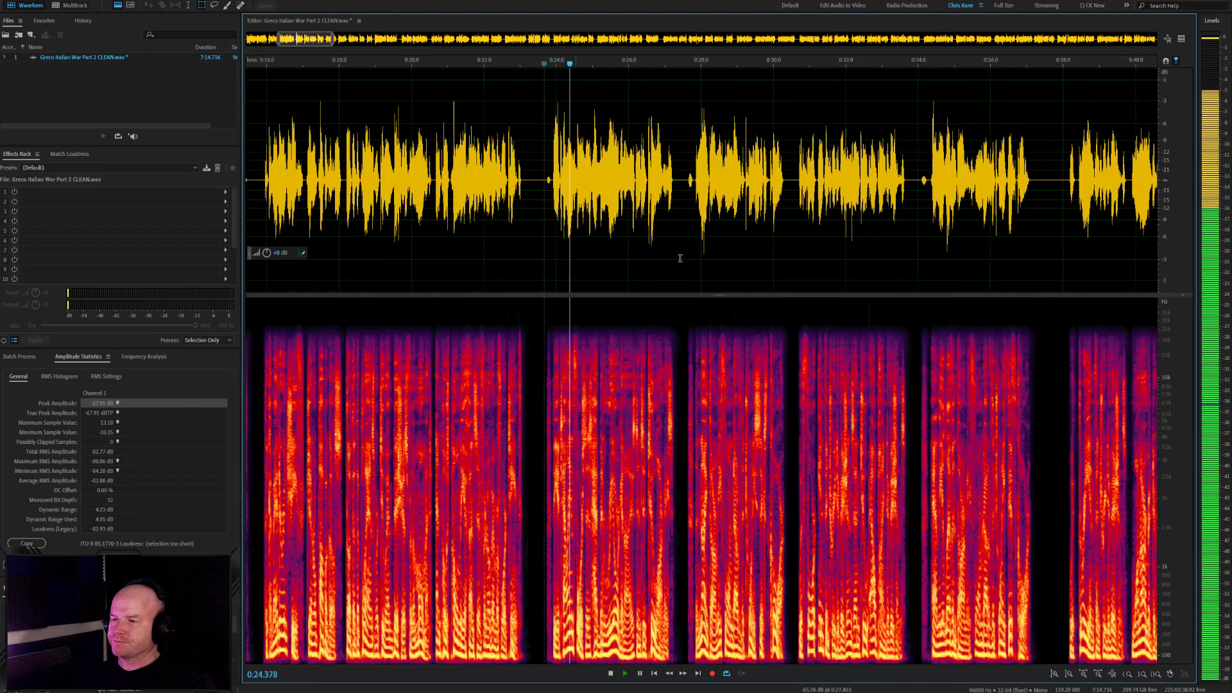
key(space)
key(space)
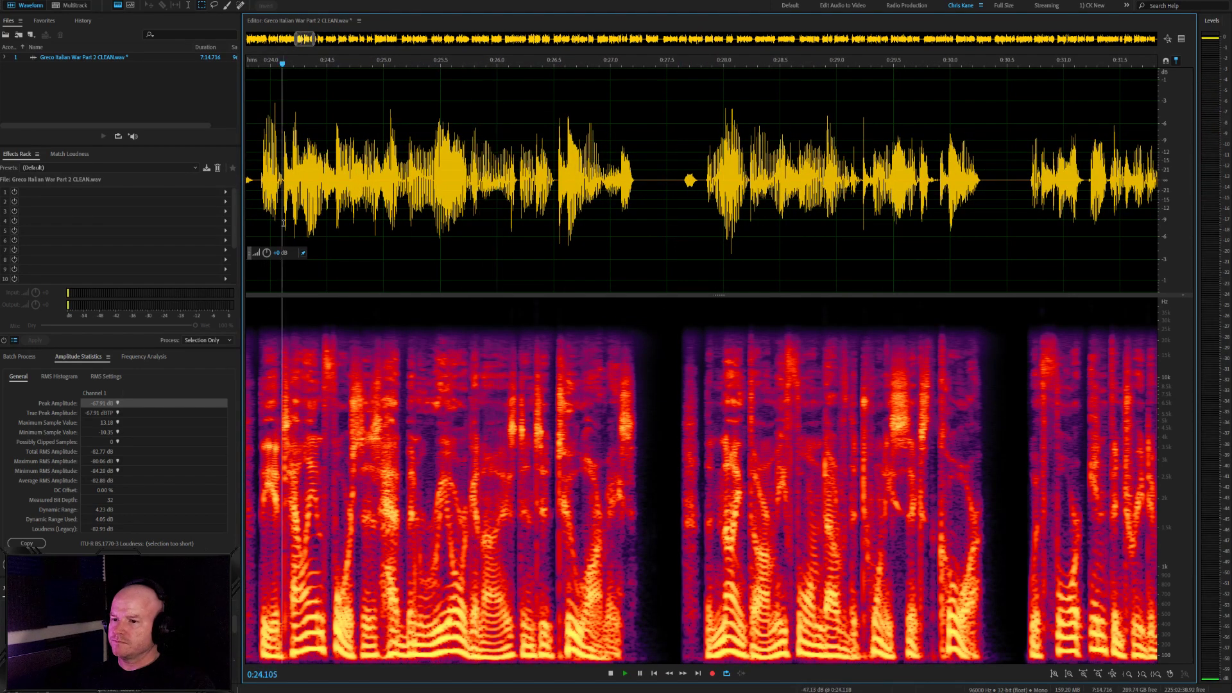
scroll(499, 197, up, 3)
click(506, 170)
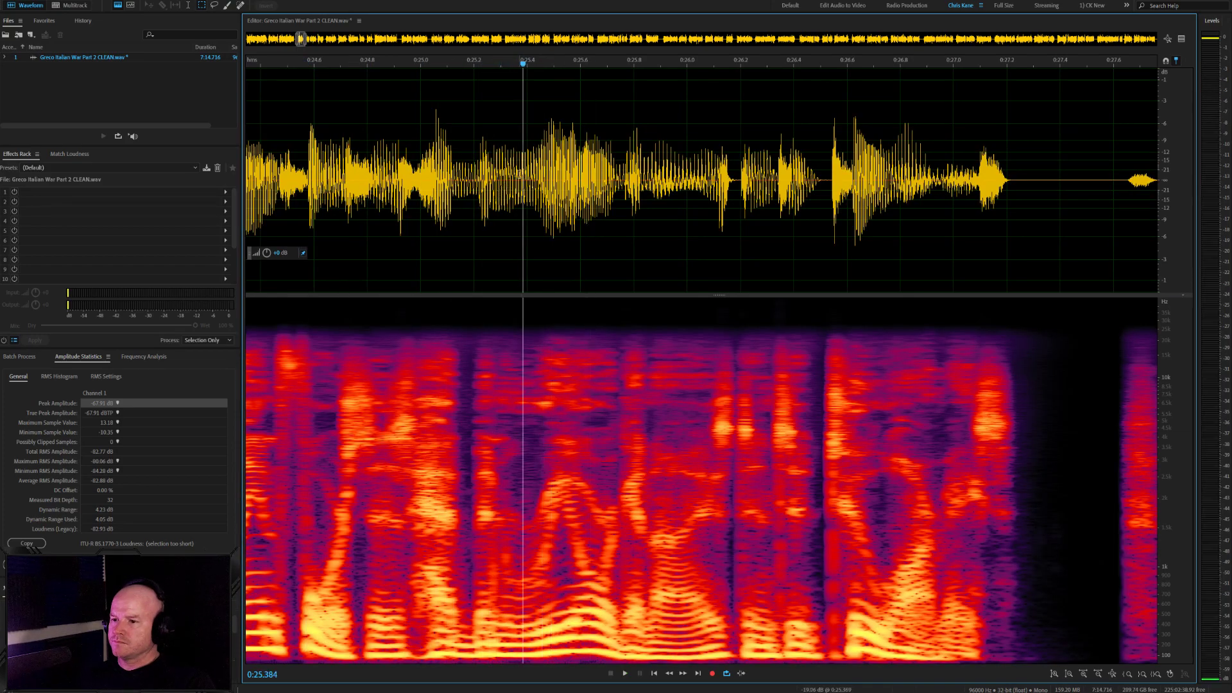
Replay short stretches between 0:25.0 and 0:25.4 to pinpoint the suspect sound in the phrase
key(space)
drag(511, 169, 502, 168)
key(ctrl+u)
click(418, 166)
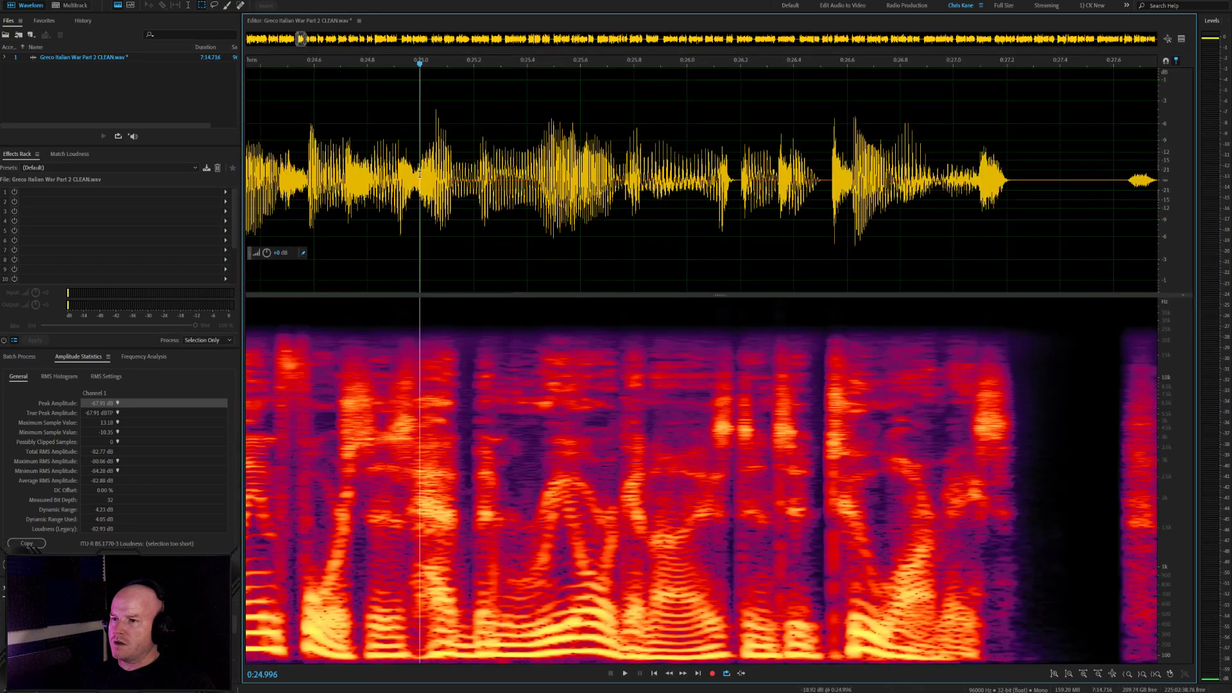
key(space)
click(486, 166)
key(space)
click(494, 168)
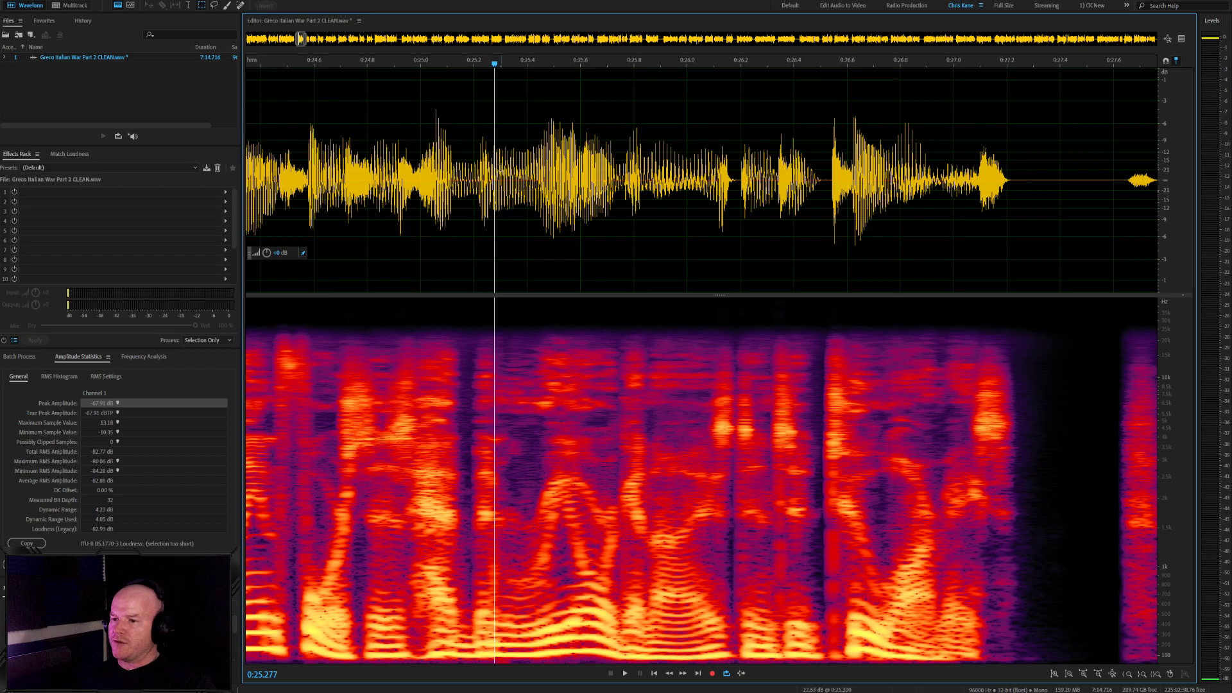
click(465, 171)
scroll(438, 215, up, 2)
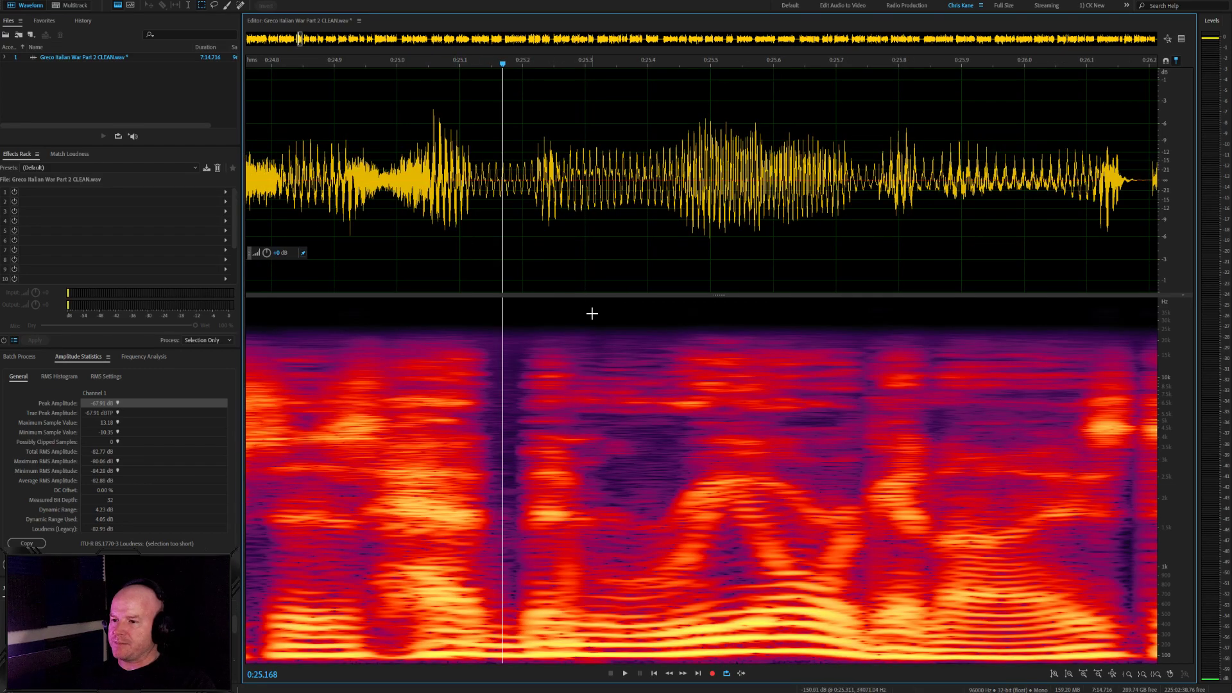
Lasso-select the bright patch in the spectrogram between about 0:25.2 and 0:25.3
mouse_move(542, 535)
mouse_down()
mouse_move(531, 591)
mouse_move(601, 641)
mouse_up()
click(372, 327)
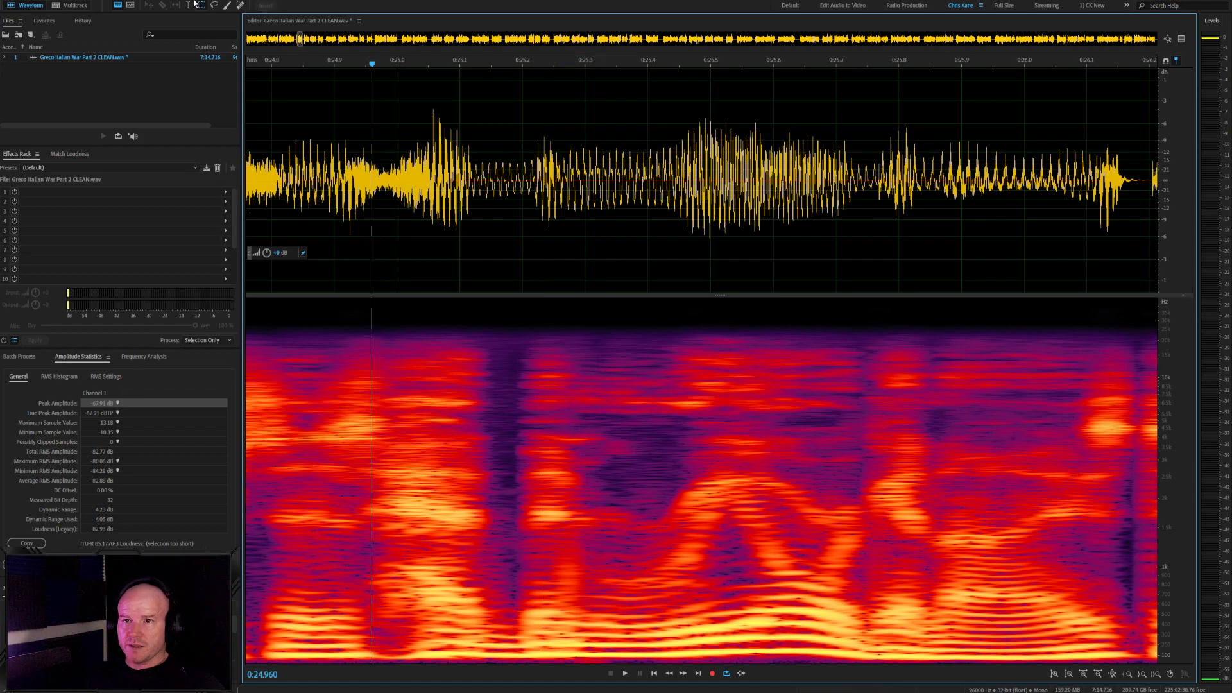
mouse_move(592, 513)
mouse_down()
mouse_move(552, 513)
mouse_move(543, 603)
mouse_up()
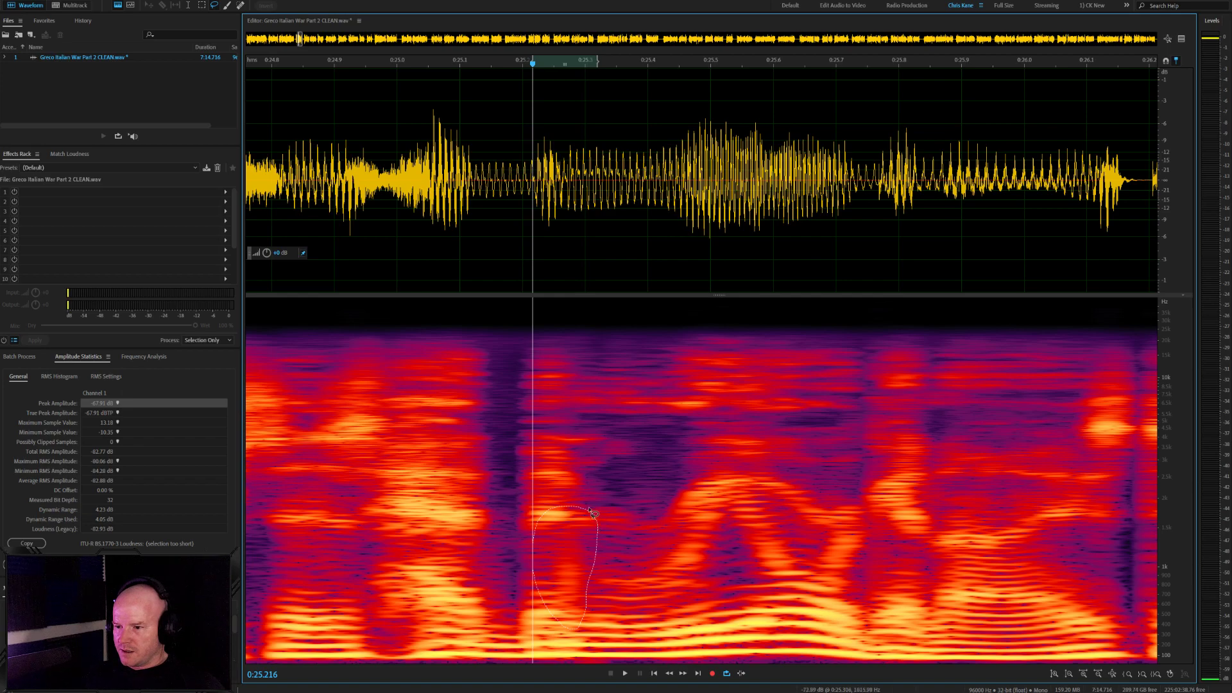
drag(592, 513, 592, 513)
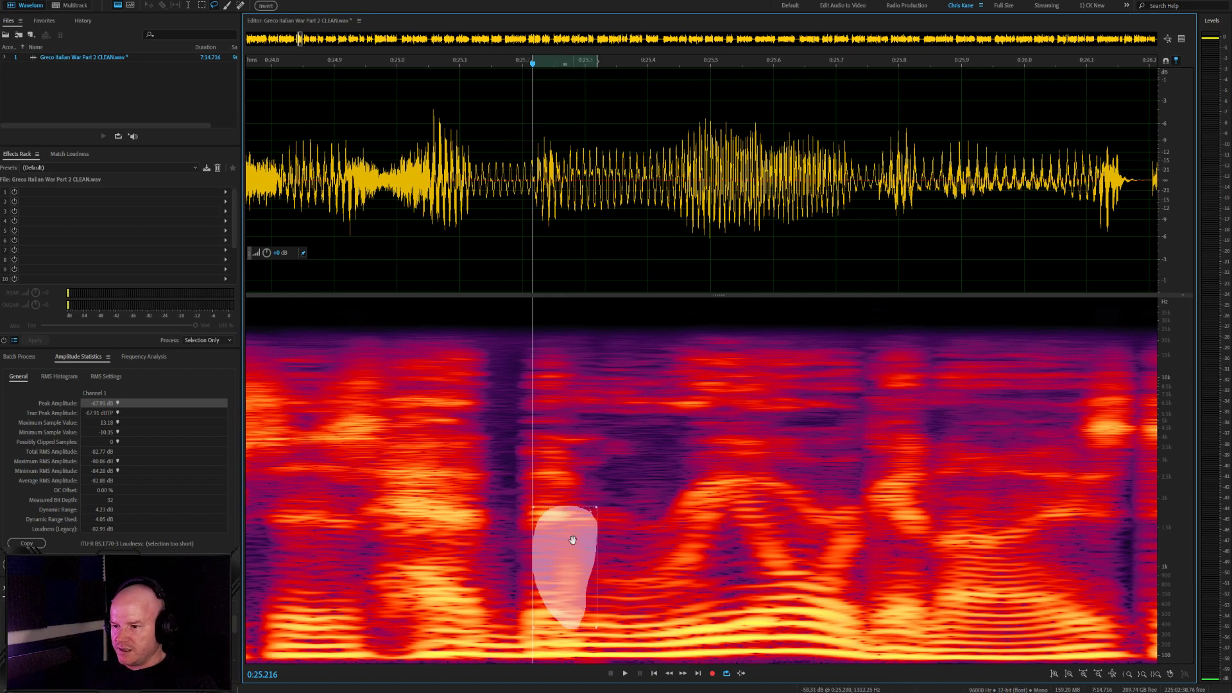
Replay the phrase around 0:25.2 and examine the waveform cycles closely, marking about 0:25.255 to 0:25.280
click(464, 205)
key(space)
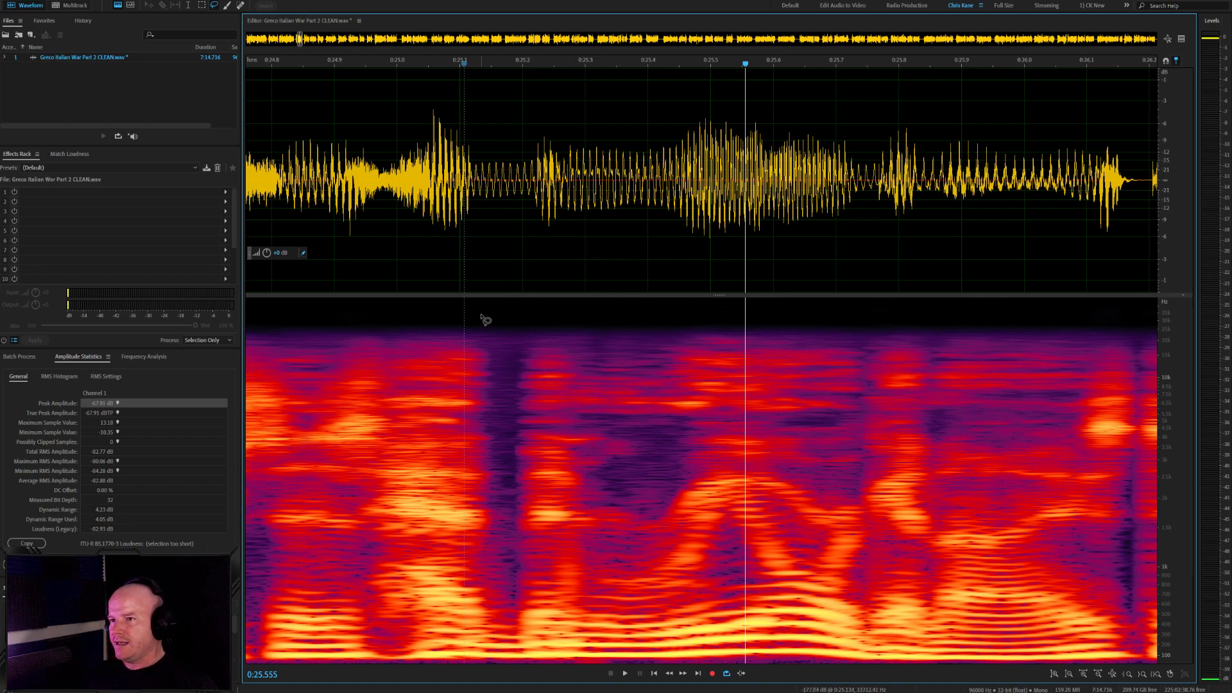
click(357, 181)
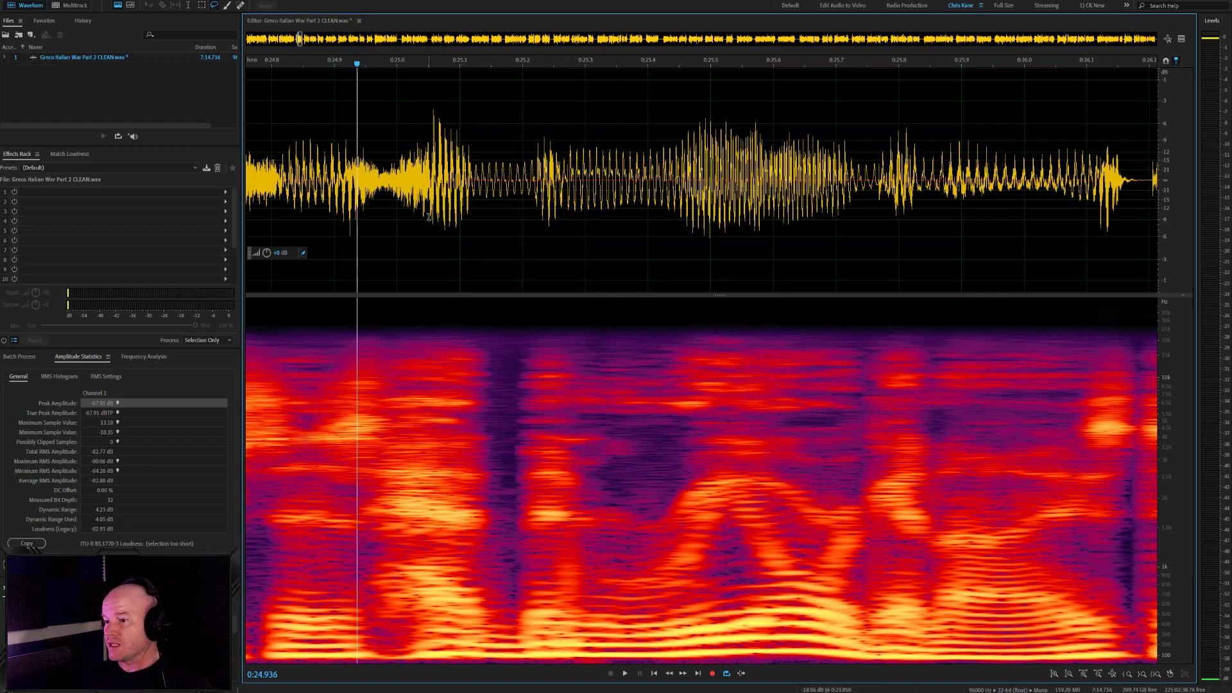
click(370, 197)
scroll(382, 198, up, 1)
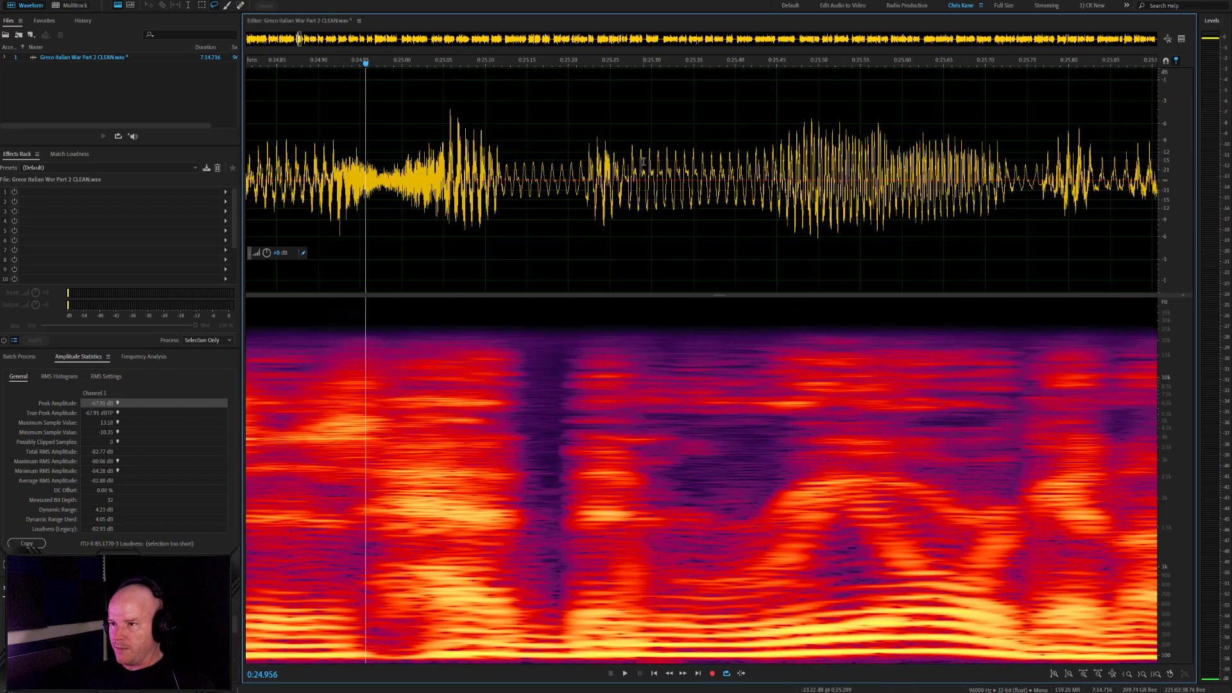
scroll(618, 204, up, 2)
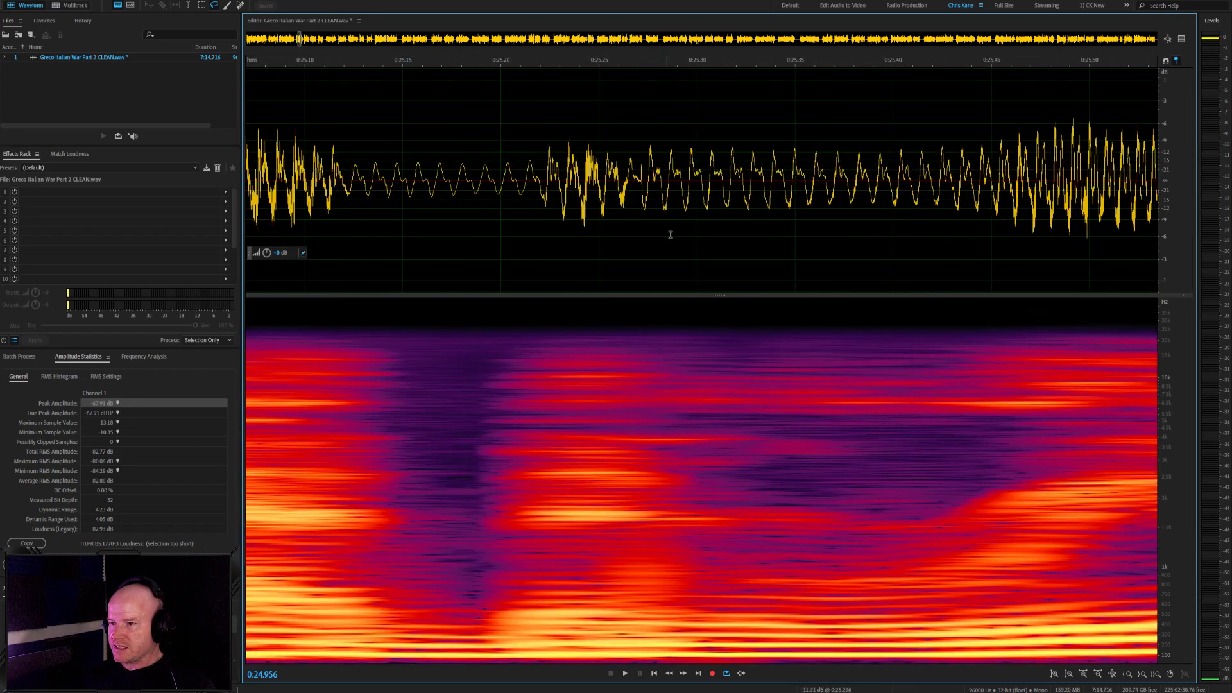
drag(608, 174, 658, 173)
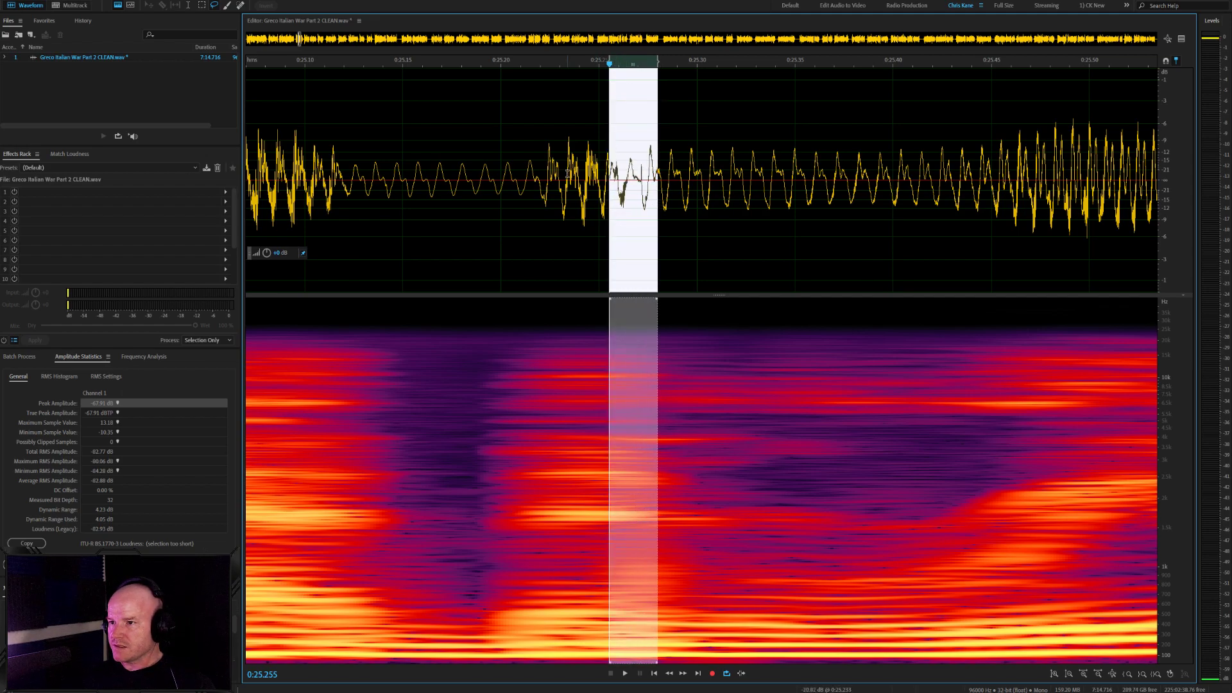
click(387, 191)
key(space)
Play the narration on from the marked spot through the phrase up to about 0:28.5
scroll(543, 231, down, 3)
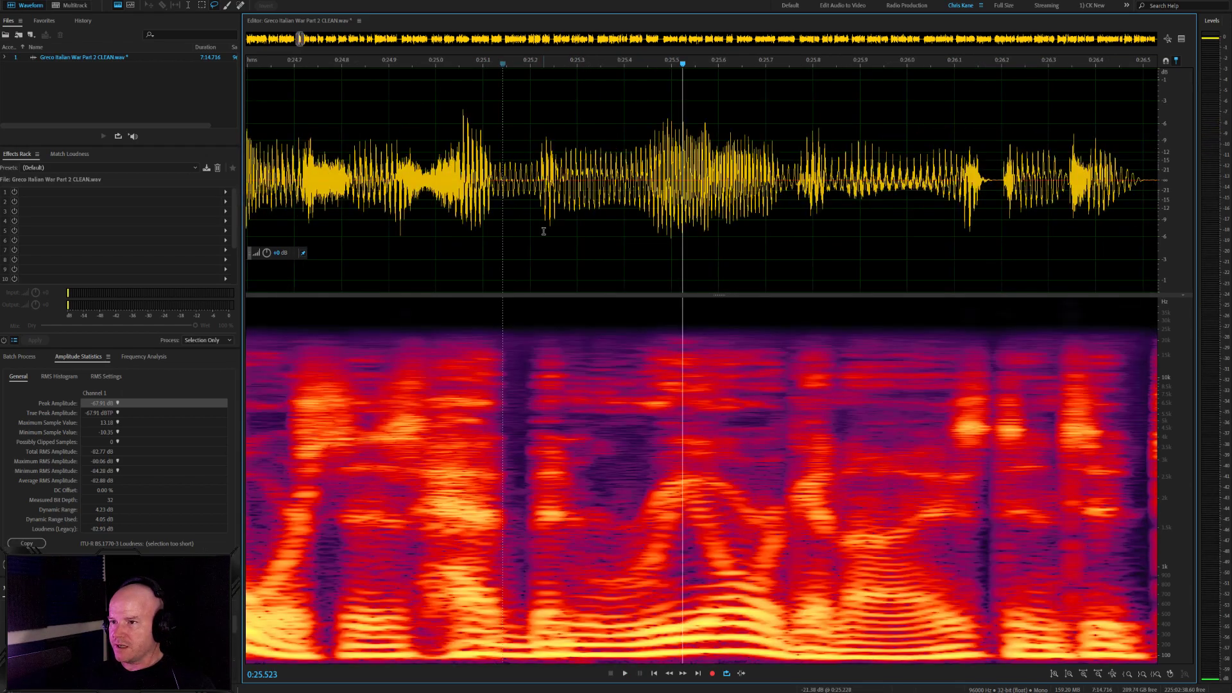
scroll(543, 231, down, 4)
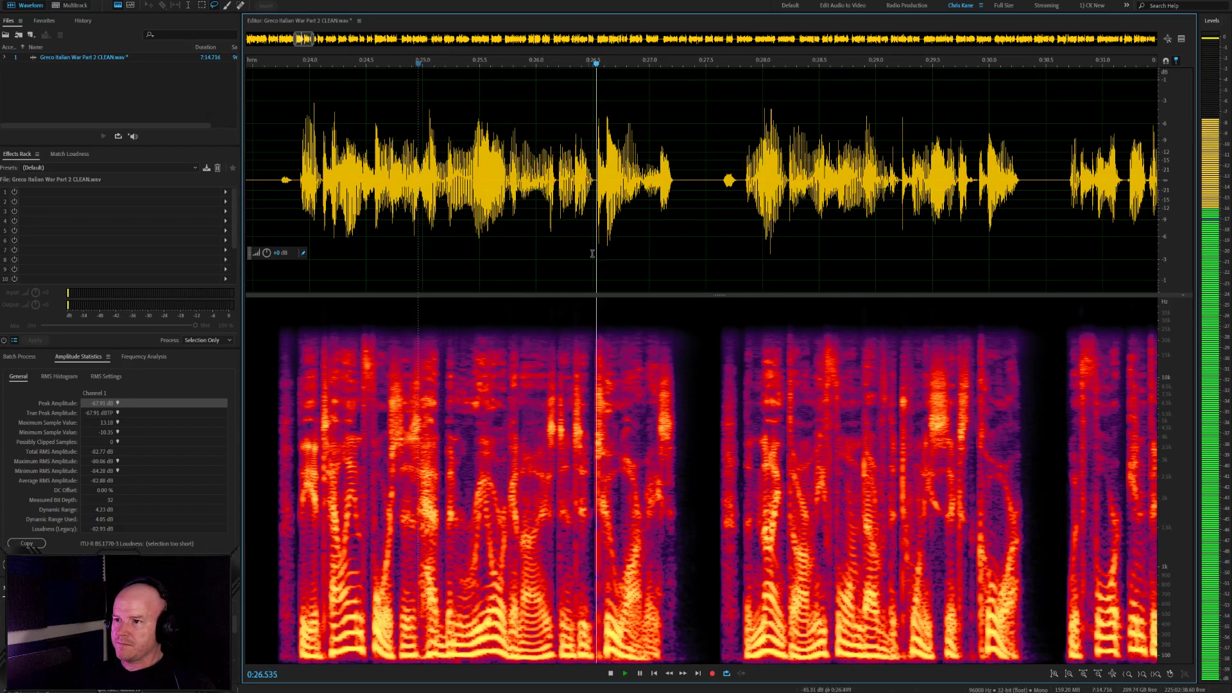
scroll(593, 253, down, 2)
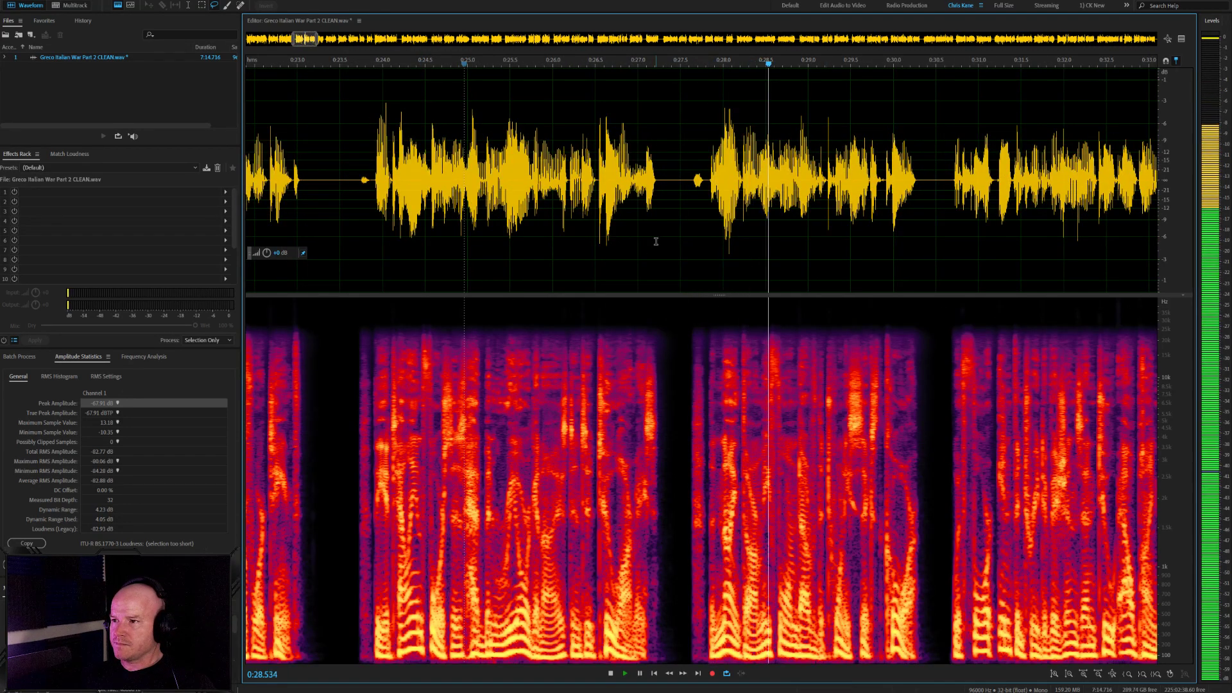
Replay short stretches between about 0:28.4 and 0:28.6 to check the suspect sound
scroll(656, 241, up, 3)
click(422, 231)
scroll(530, 214, up, 3)
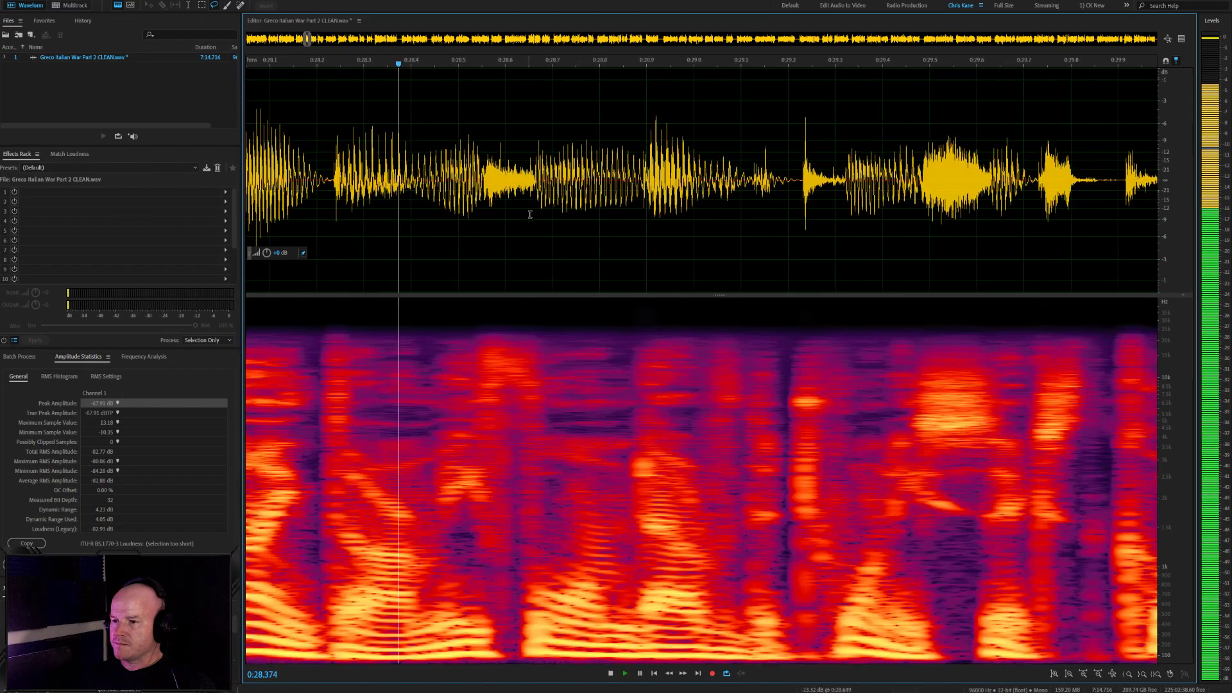
key(space)
click(487, 174)
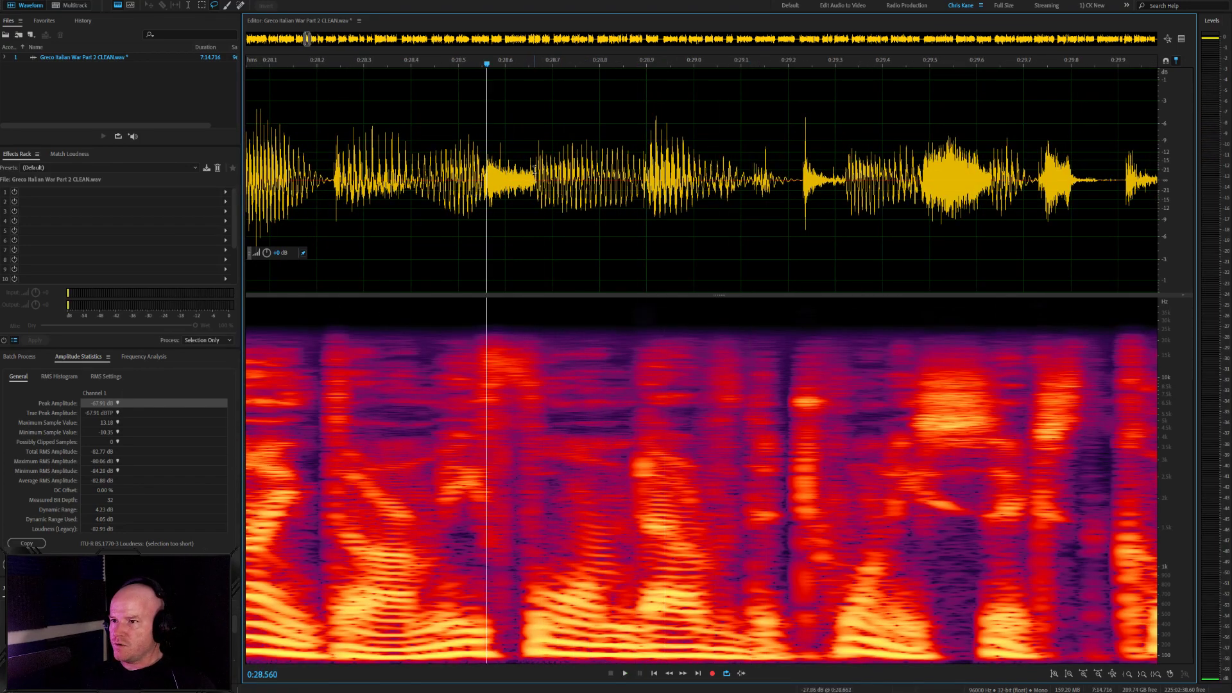
drag(533, 169, 503, 169)
click(465, 181)
key(space)
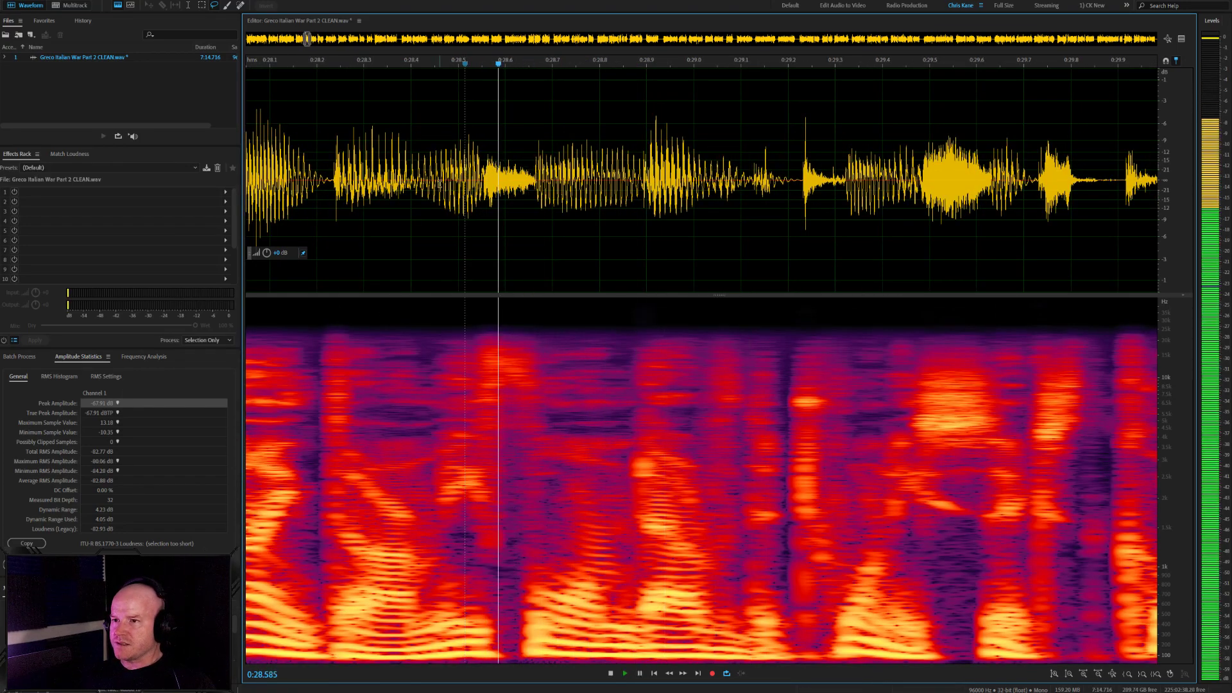
Replay the phrase from about 0:28.1, and once more from about 0:28.7, to locate the suspect sound
scroll(439, 184, down, 5)
key(space)
scroll(545, 205, up, 2)
click(276, 160)
key(space)
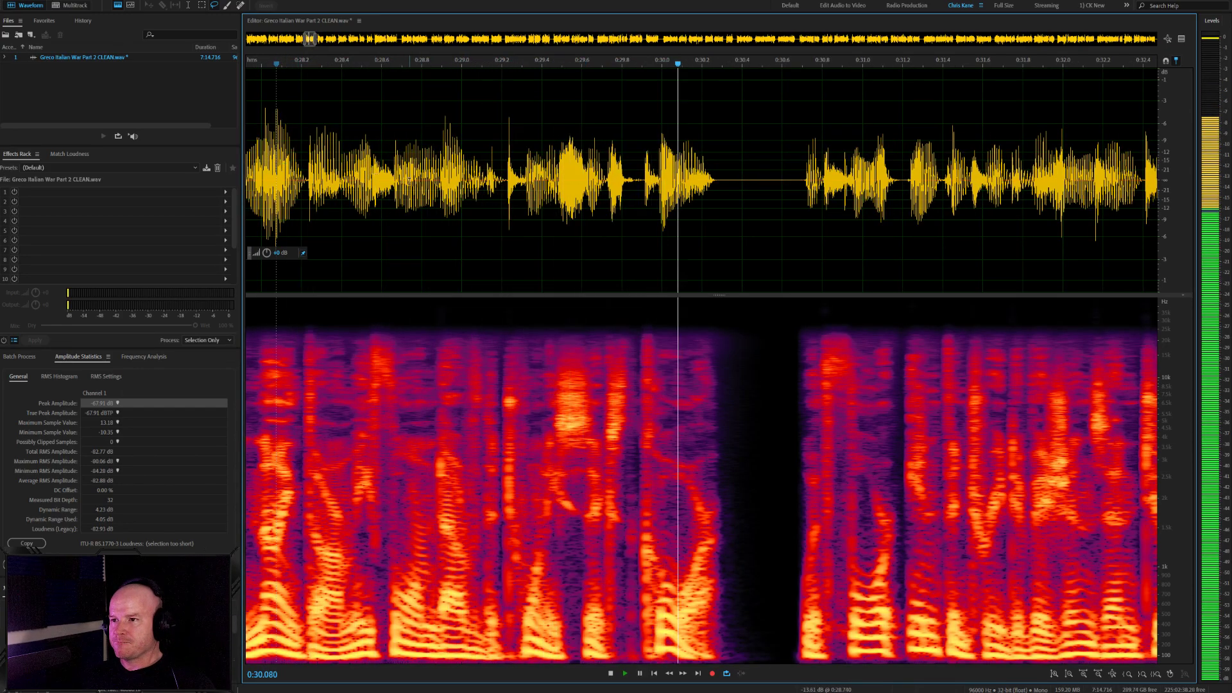
key(space)
scroll(419, 186, up, 1)
click(399, 186)
key(space)
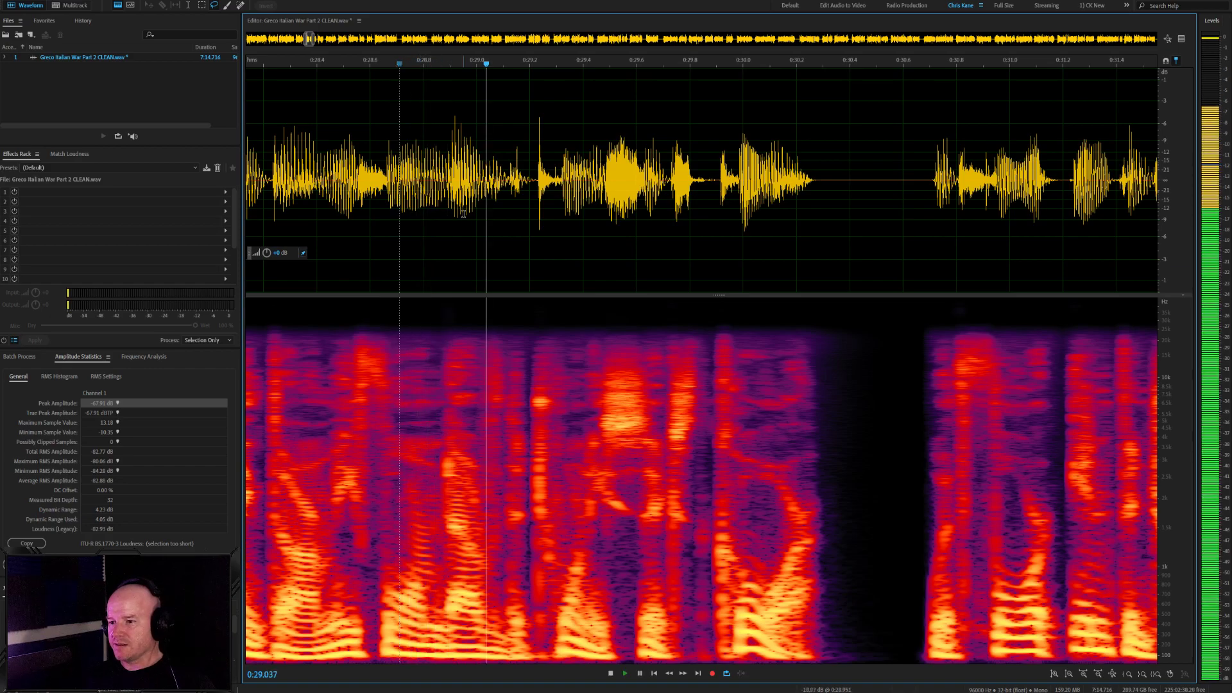
Check the spot just before the sharp spike near 0:29.2 and listen on to about 0:31.2
scroll(550, 225, up, 2)
key(space)
drag(563, 179, 548, 175)
key(space)
scroll(503, 180, down, 3)
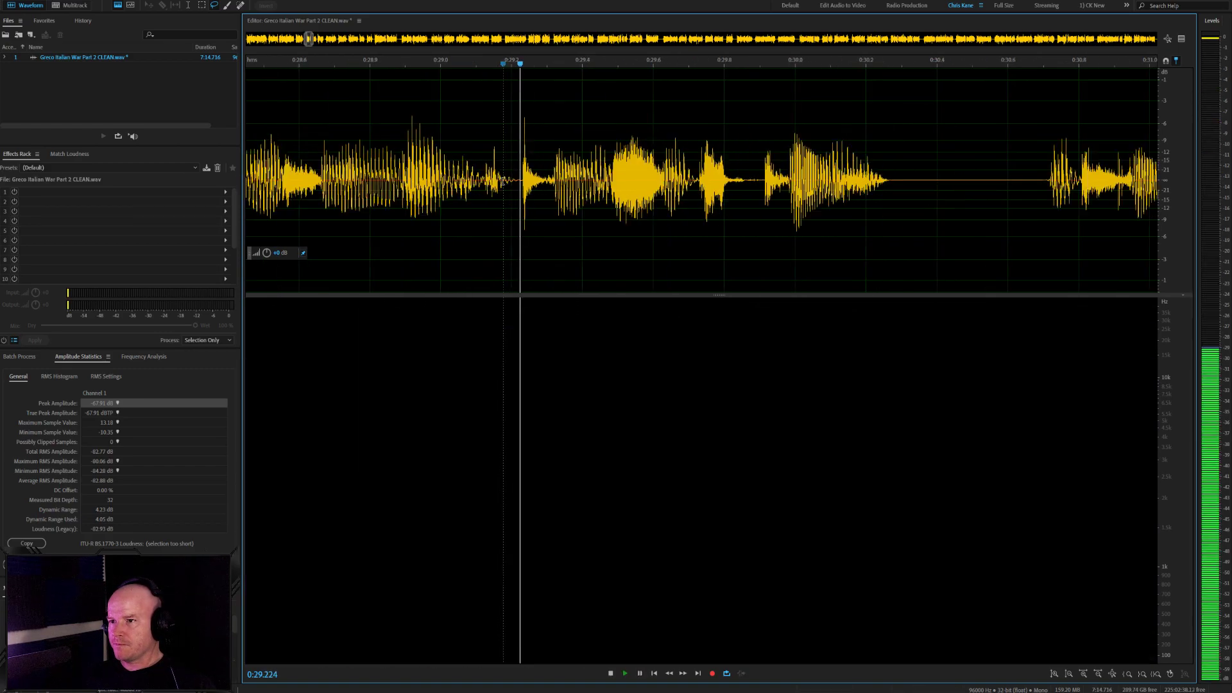
scroll(668, 226, down, 3)
scroll(668, 226, down, 1)
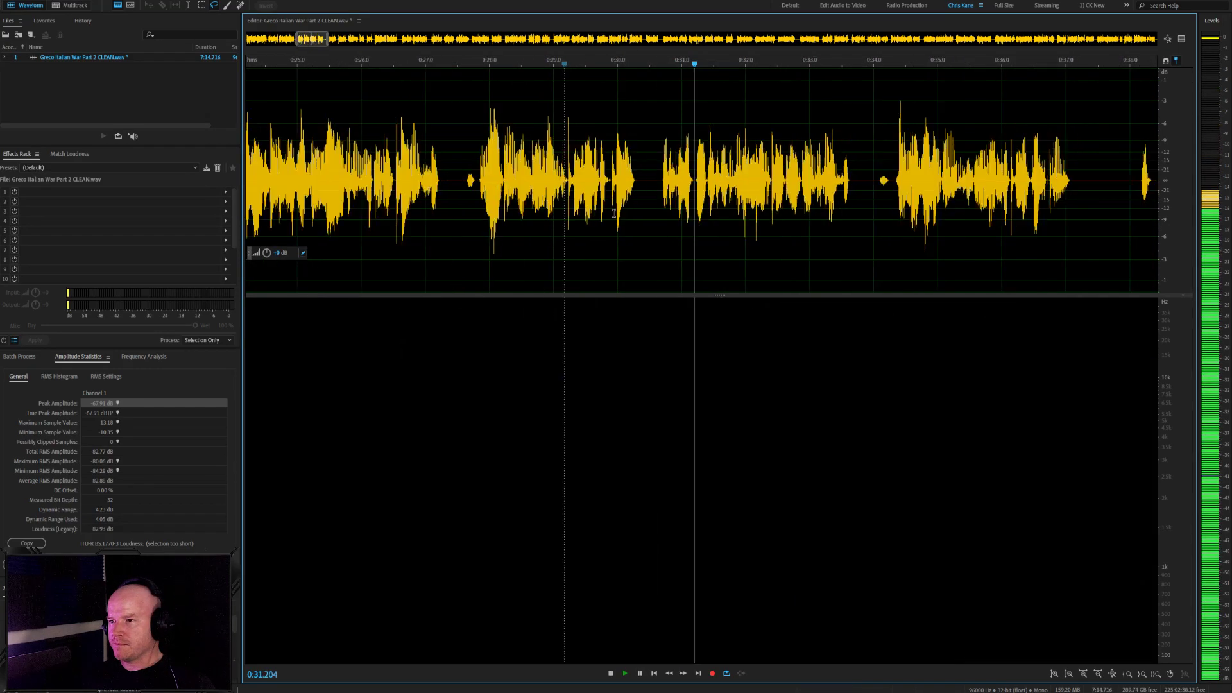
Cut about 0.2 s from the silent pause near 0:30.4 and play across the edit
scroll(668, 226, up, 3)
drag(671, 222, 640, 212)
key(Delete)
key(space)
scroll(679, 206, up, 3)
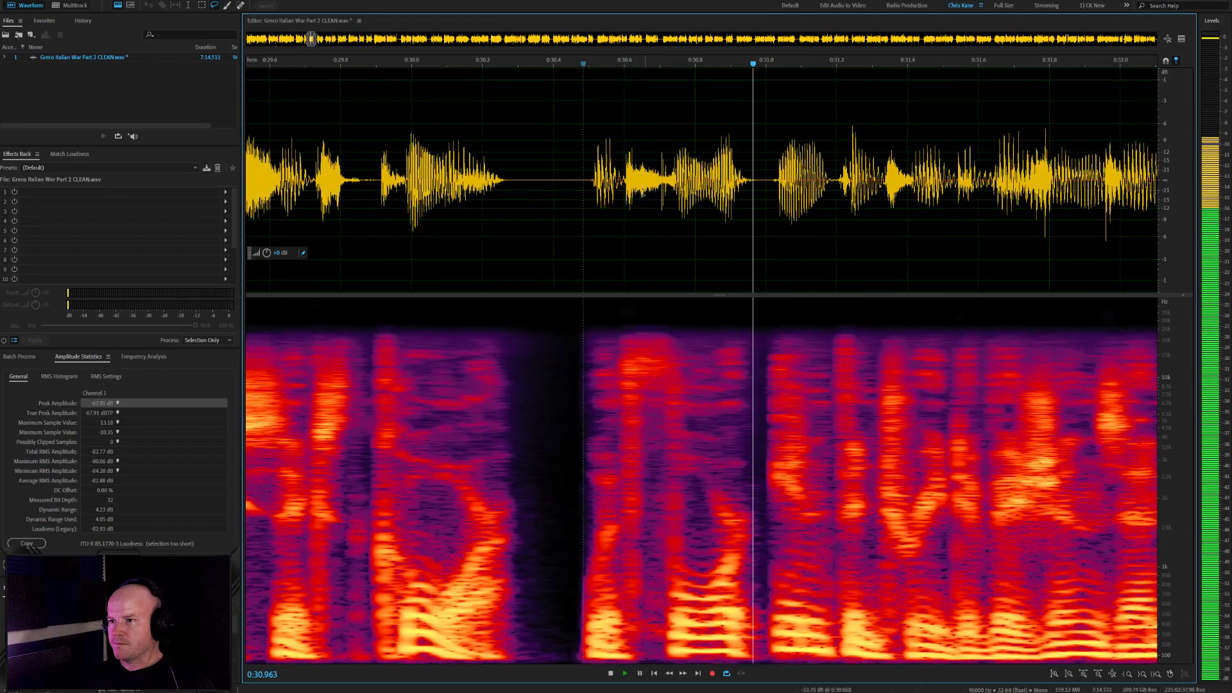
Auto-heal the tiny stretch at about 0:30.70 to 0:30.73 and replay the phrase from about 0:30.5
key(space)
drag(670, 170, 659, 171)
key(ctrl+u)
click(595, 178)
key(space)
scroll(494, 189, down, 3)
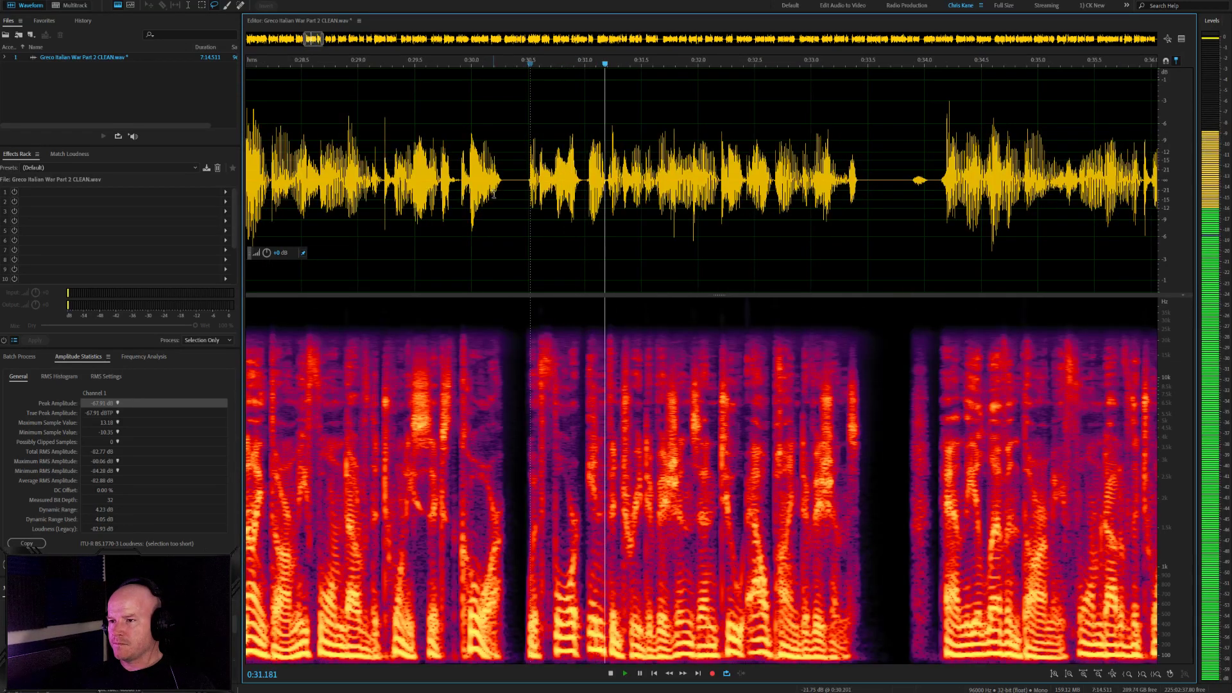
scroll(661, 264, down, 3)
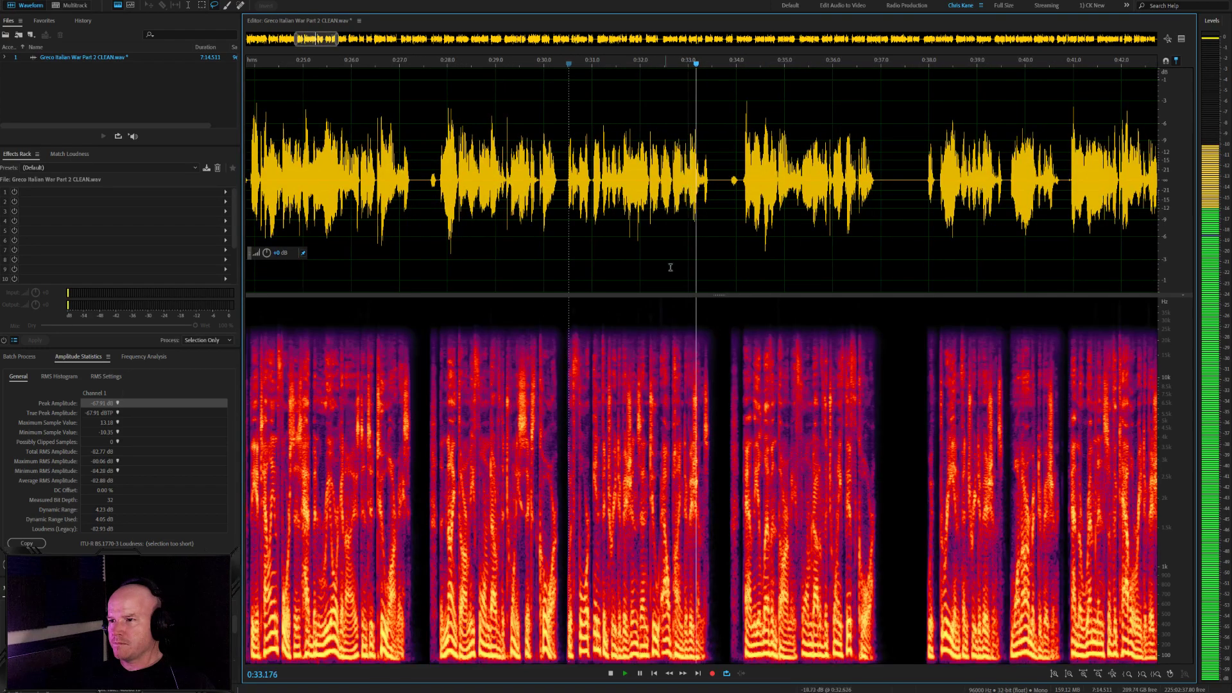
Delete about 0.43 s, including the breath, from the pause between about 0:33.7 and 0:34.1
scroll(727, 269, up, 4)
click(784, 180)
drag(784, 181, 721, 181)
key(Delete)
scroll(769, 264, down, 3)
Check the short gap near 0:36.08 and play across the long pause to about 0:39.2
scroll(769, 264, up, 6)
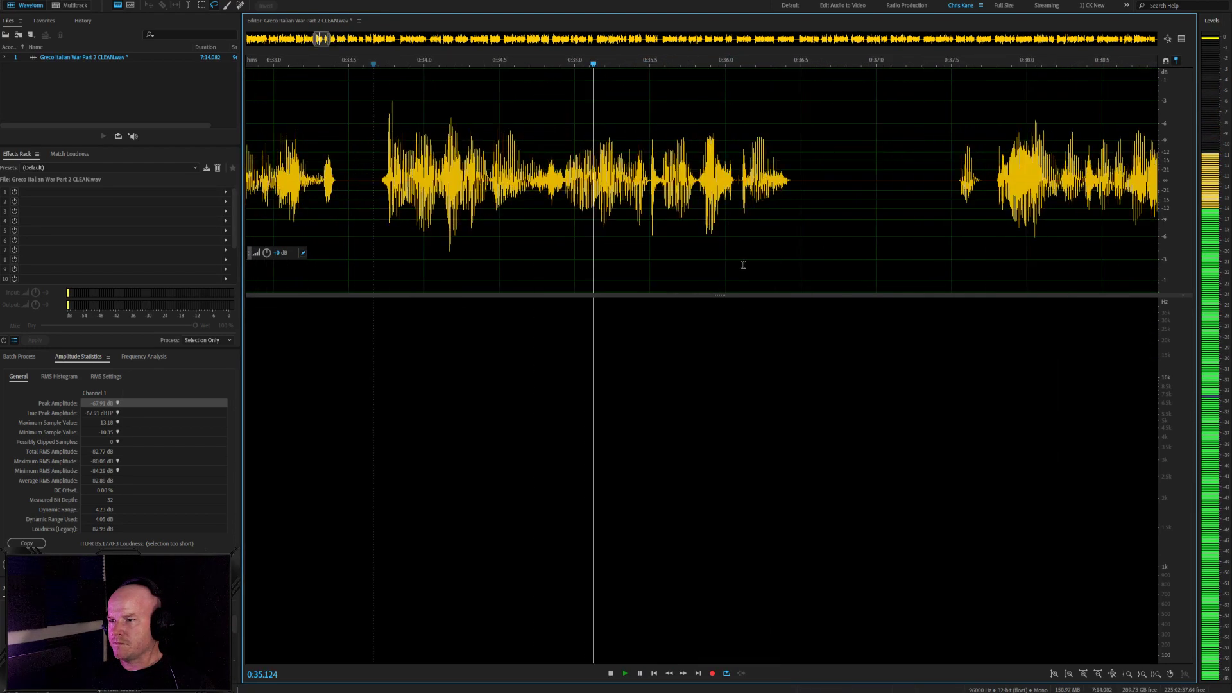
key(space)
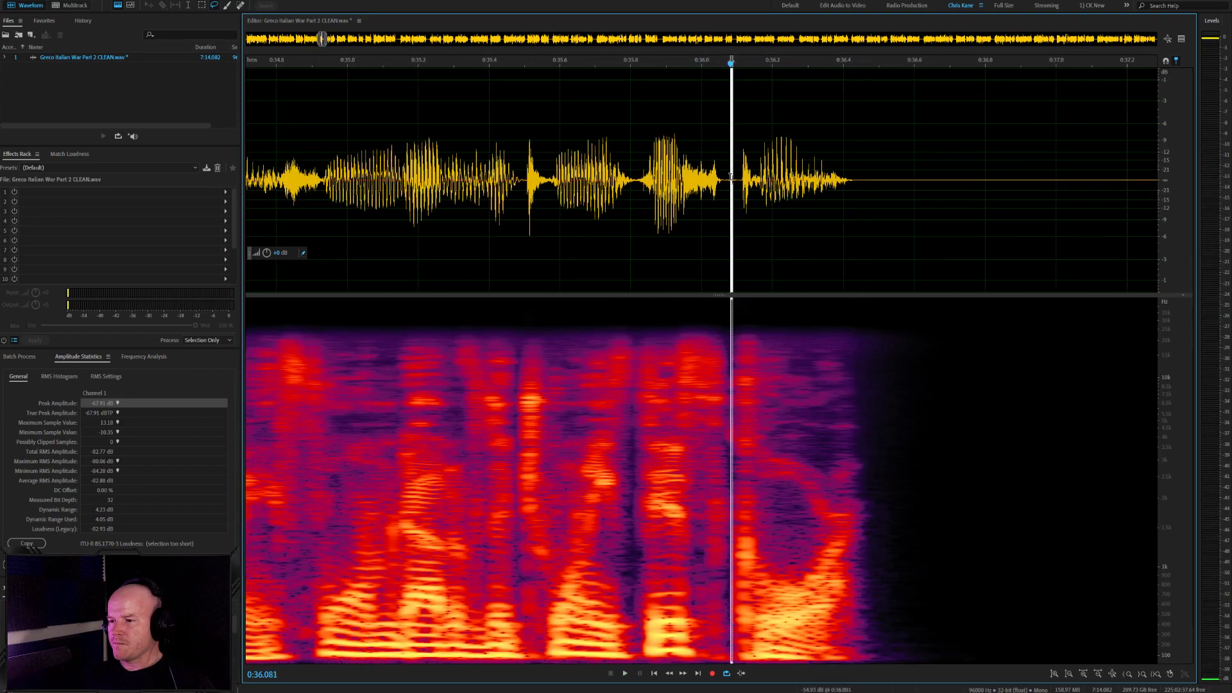
key(space)
scroll(639, 231, down, 3)
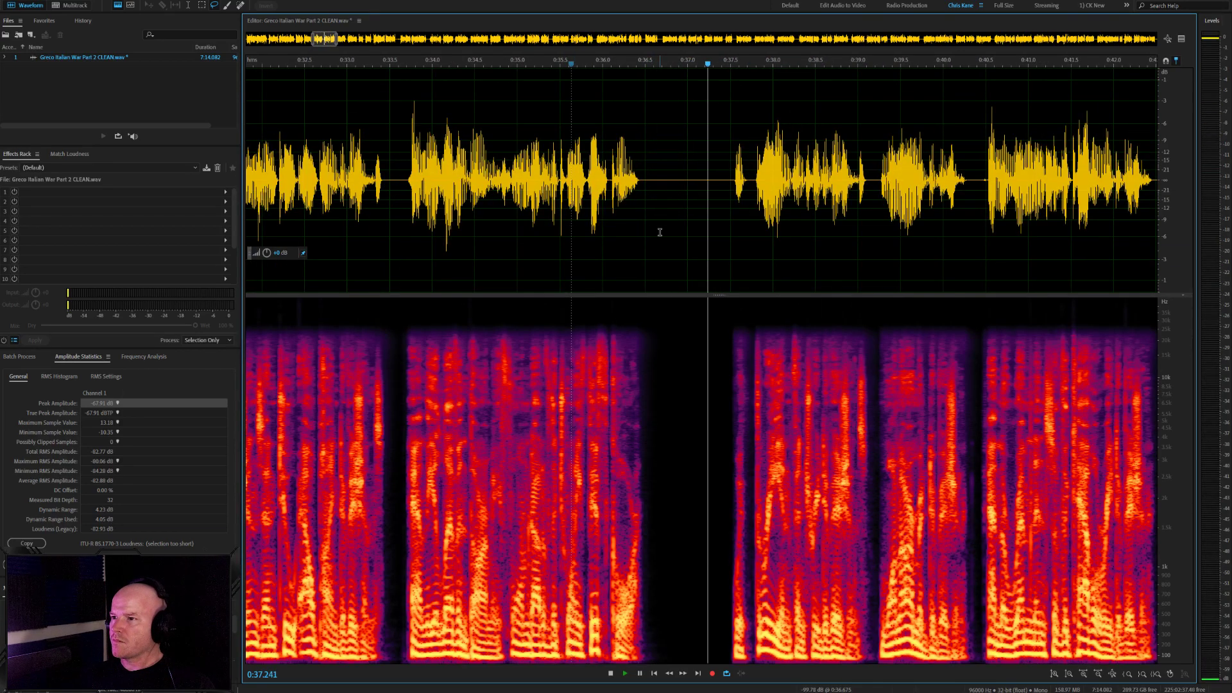
scroll(770, 237, down, 2)
key(space)
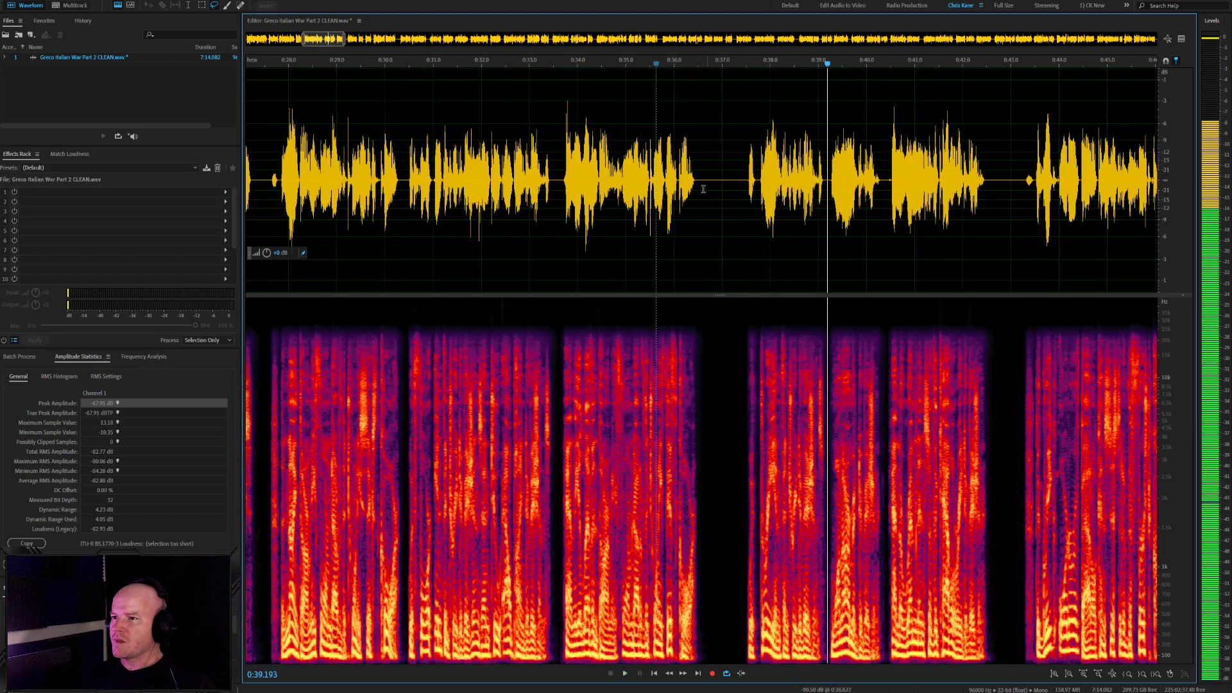
Replay the phrase from about 0:33.5, then from just after 0:36.0 across the long pause to about 0:37.4
click(556, 179)
key(space)
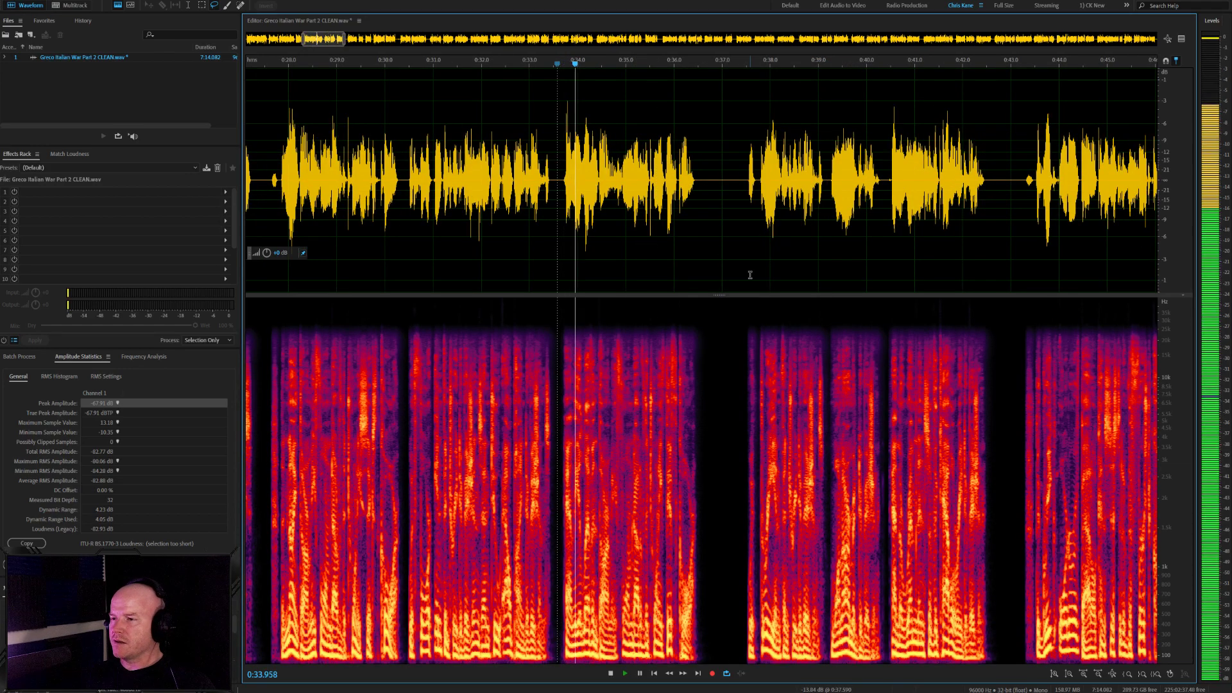
key(space)
scroll(738, 256, up, 2)
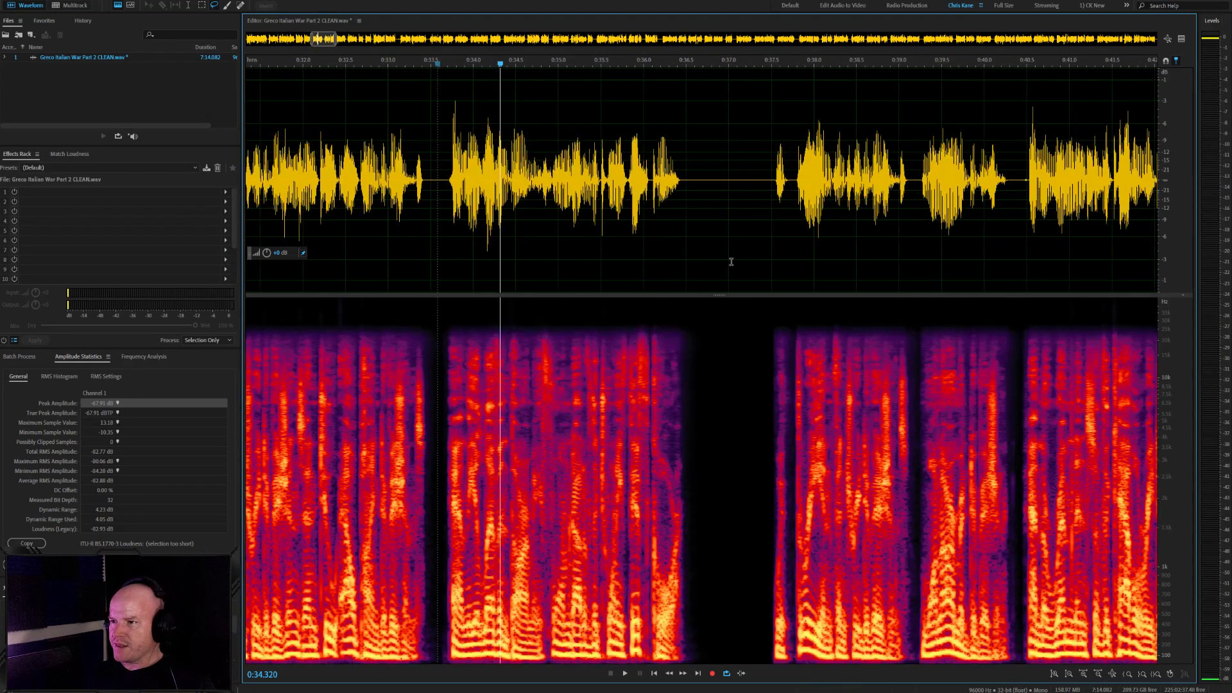
key(space)
scroll(753, 264, up, 2)
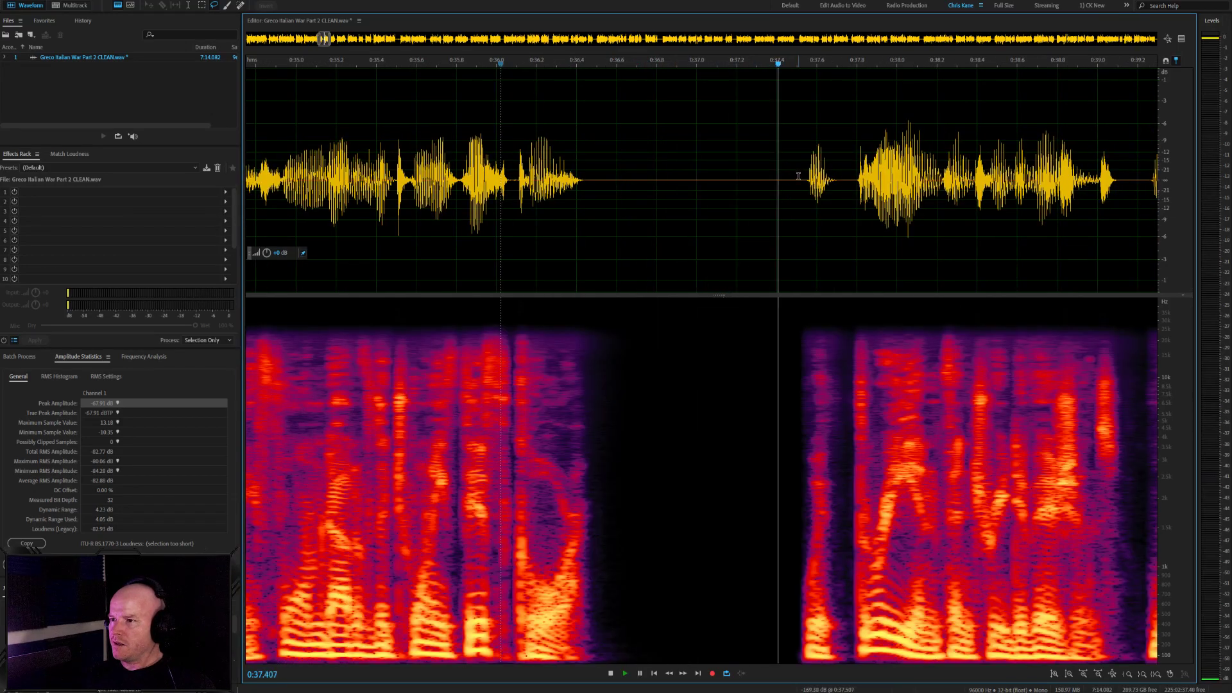
Cut about 0.8 s of silence from the long pause between about 0:36.7 and 0:37.5
drag(798, 214, 635, 214)
key(Delete)
scroll(613, 214, down, 3)
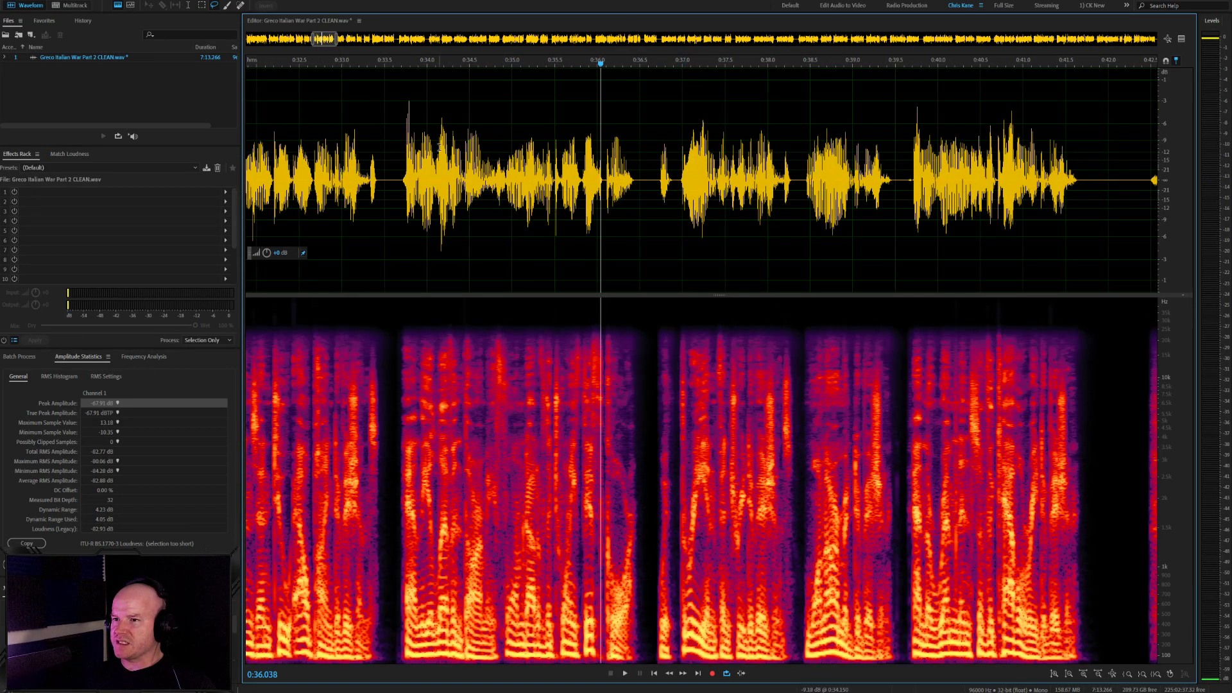
Replay the phrase from about 0:33.7 and cut a further 0.17 s from the pause near 0:36.6
click(398, 156)
key(space)
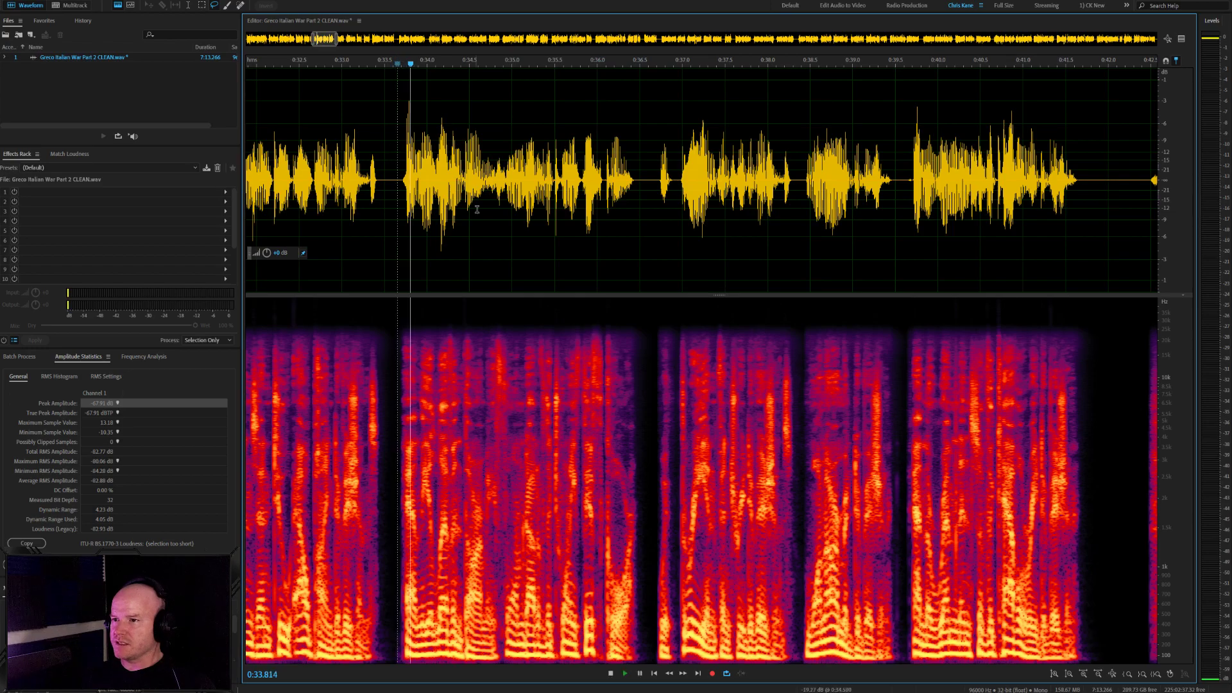
scroll(491, 256, up, 2)
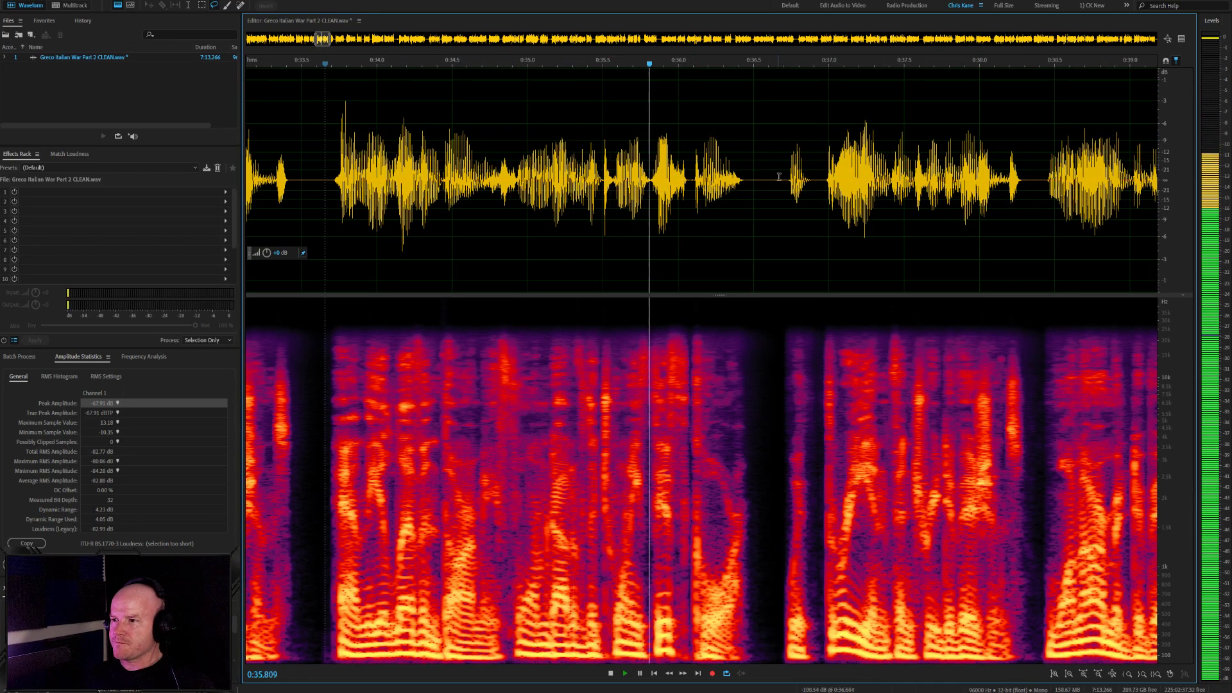
drag(785, 180, 756, 180)
key(Delete)
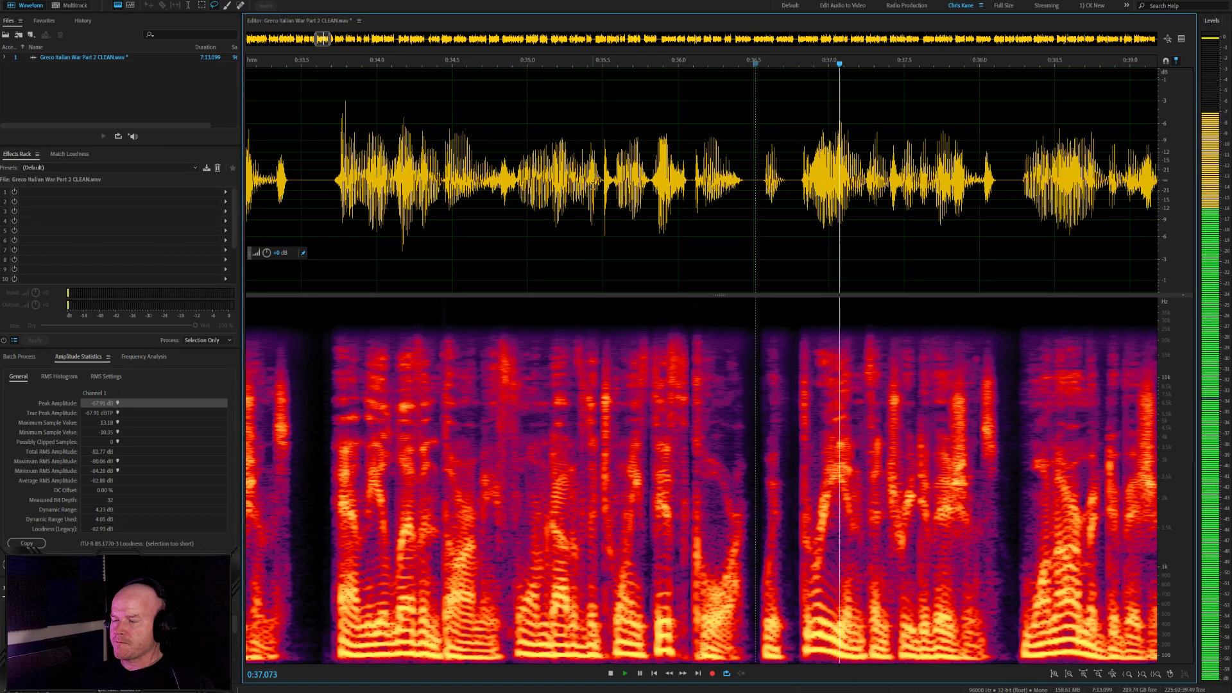
Replay from about 0:33.9 across the shortened pause and through the following phrases past 0:40
scroll(742, 175, down, 3)
click(536, 190)
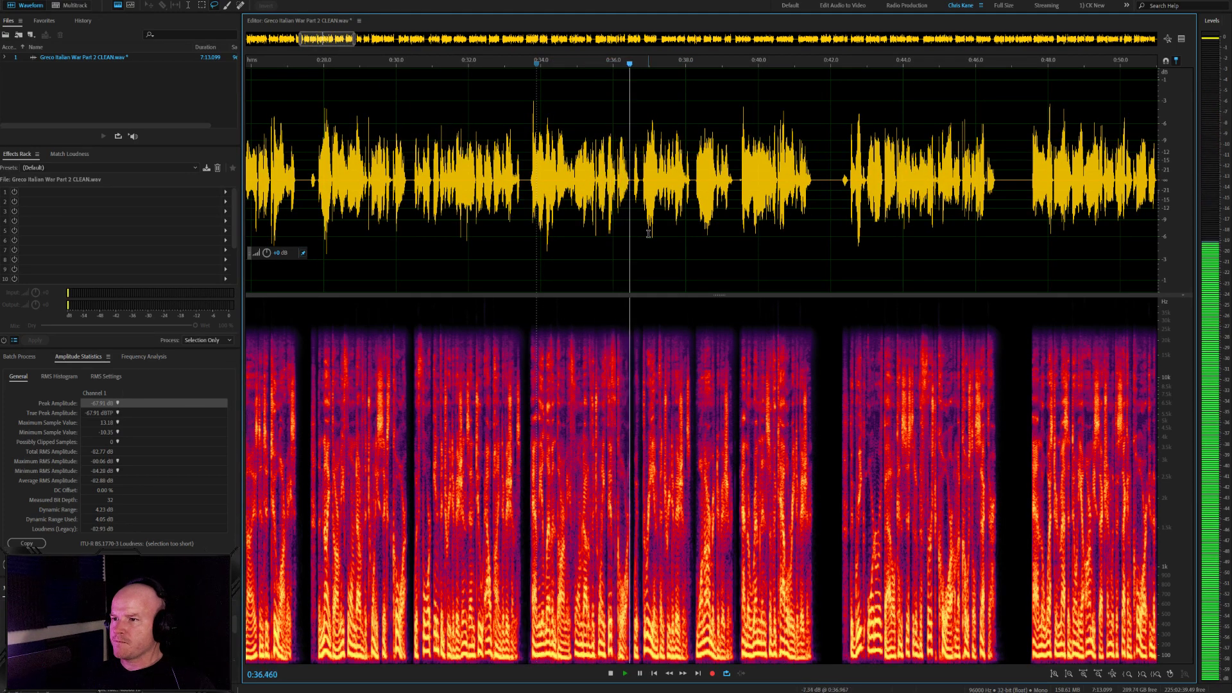
scroll(706, 241, up, 4)
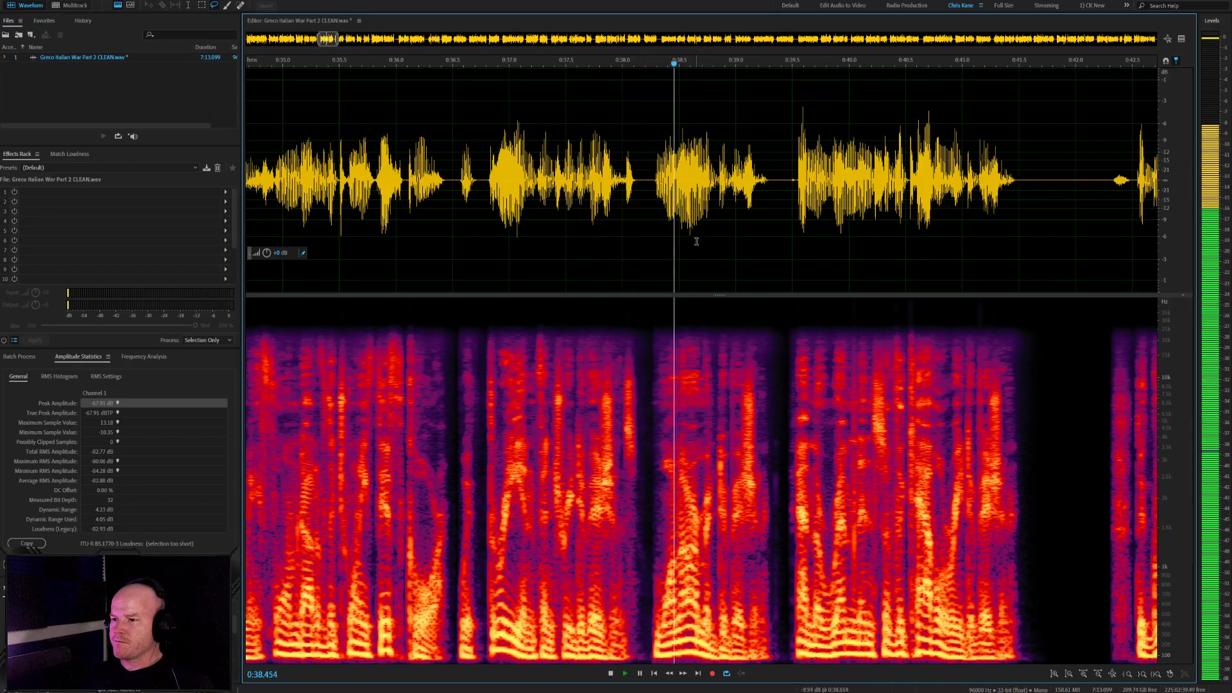
scroll(587, 197, down, 2)
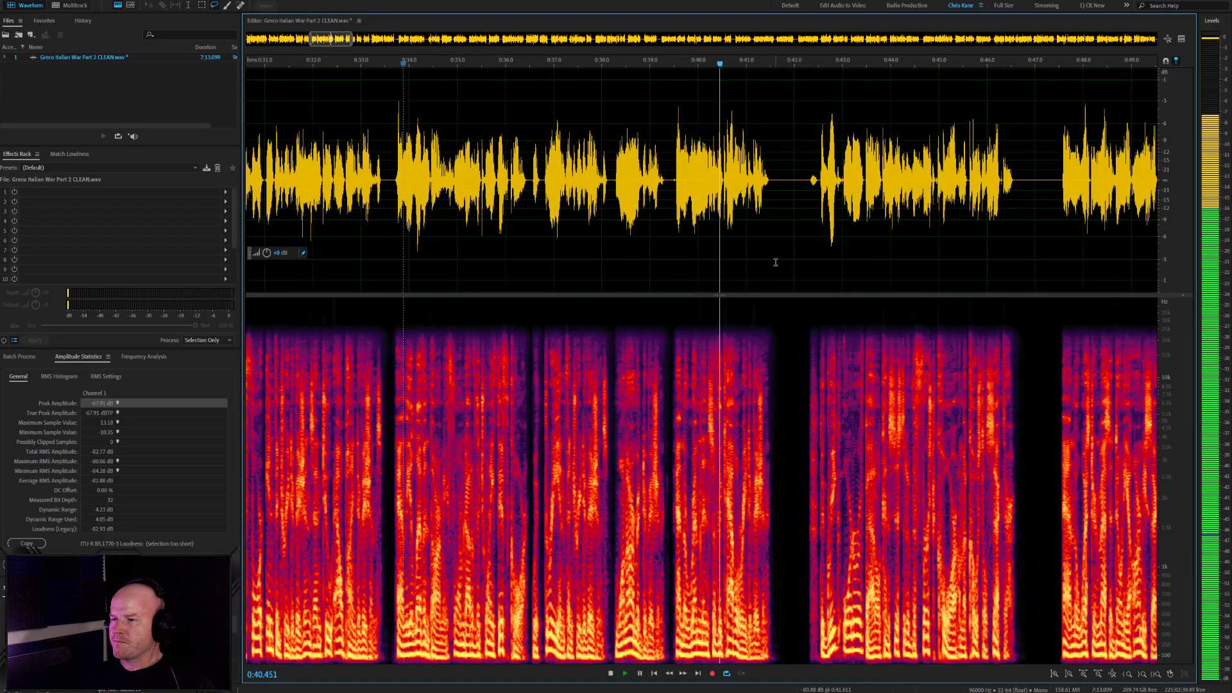
scroll(679, 196, up, 5)
Stop playback and examine the waveform and spectrogram closely around the suspect sound near 0:40.0
key(space)
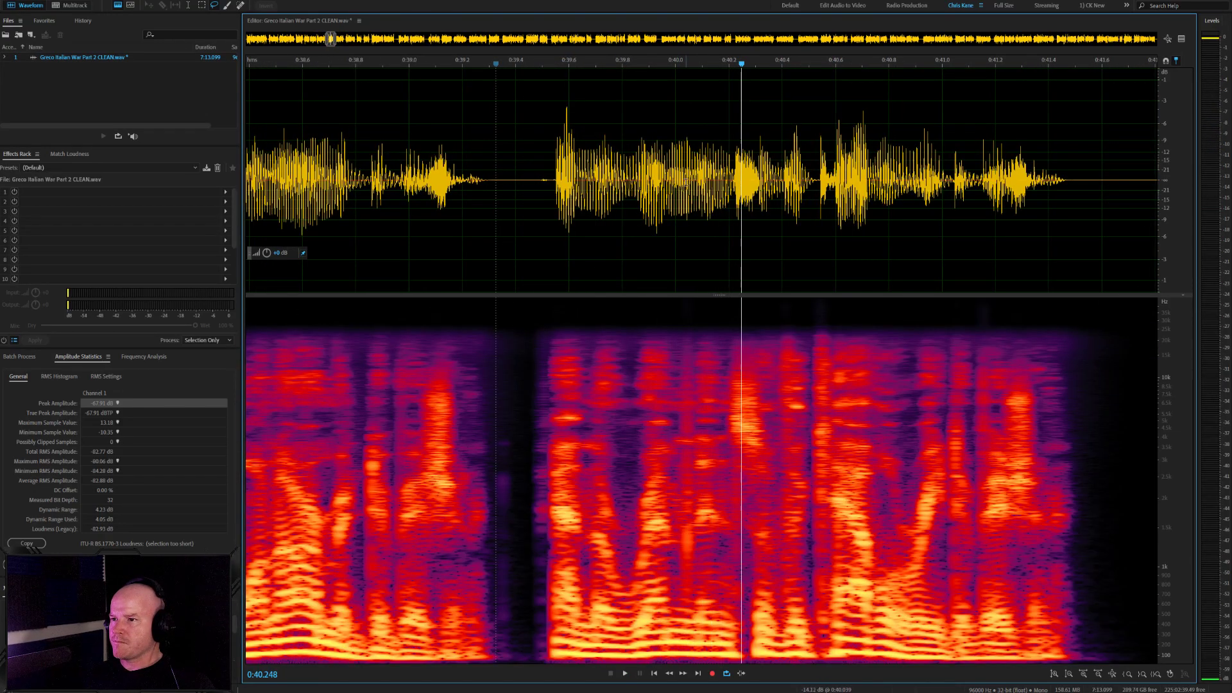
click(687, 180)
click(648, 224)
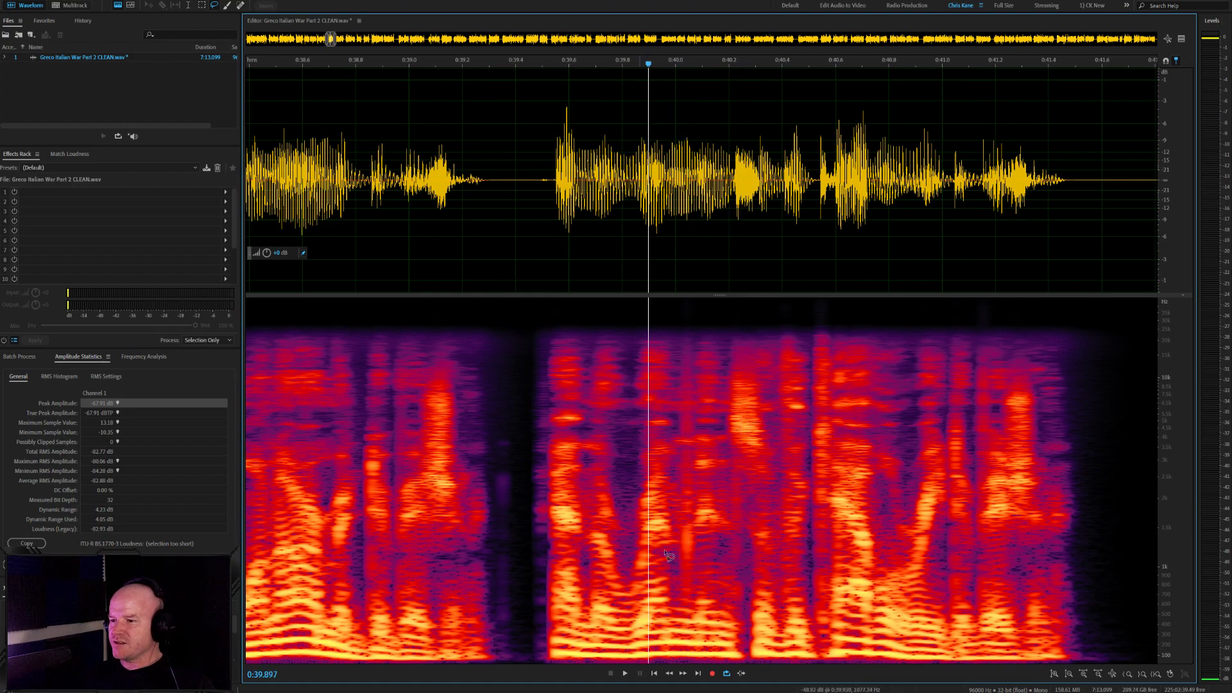
scroll(687, 448, up, 3)
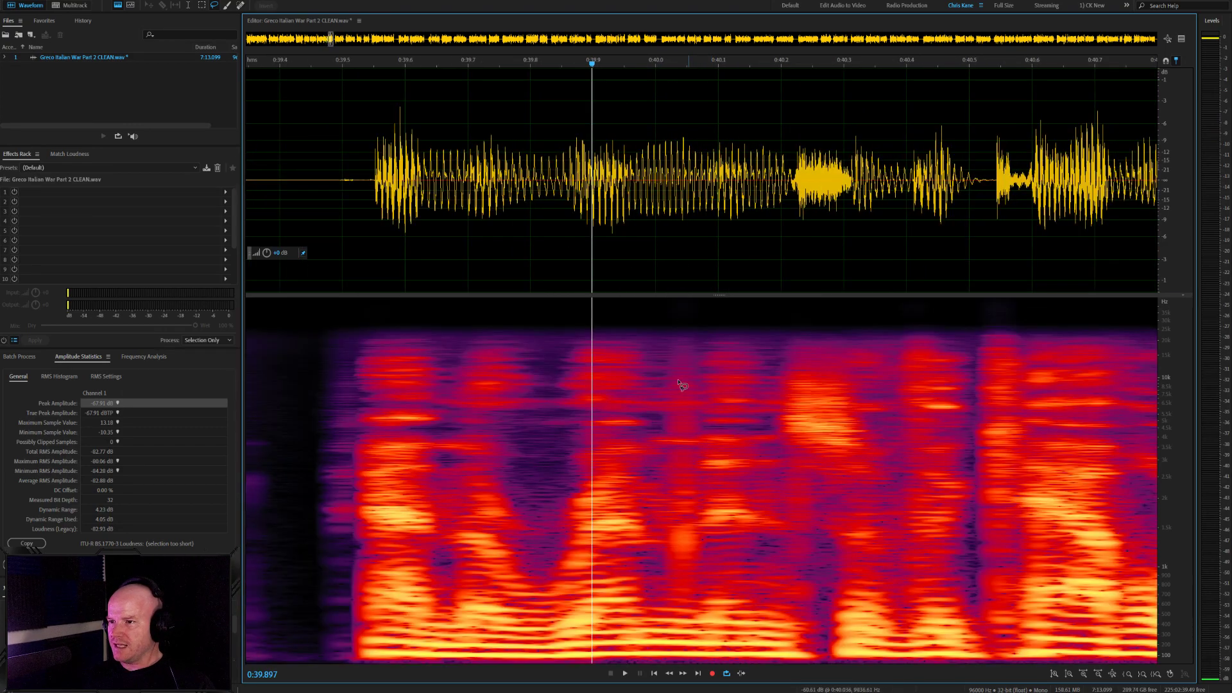
Try lasso-selecting the vertical patch in the spectrogram between about 0:39.97 and 0:40.14, then clear the selection
drag(697, 329, 627, 479)
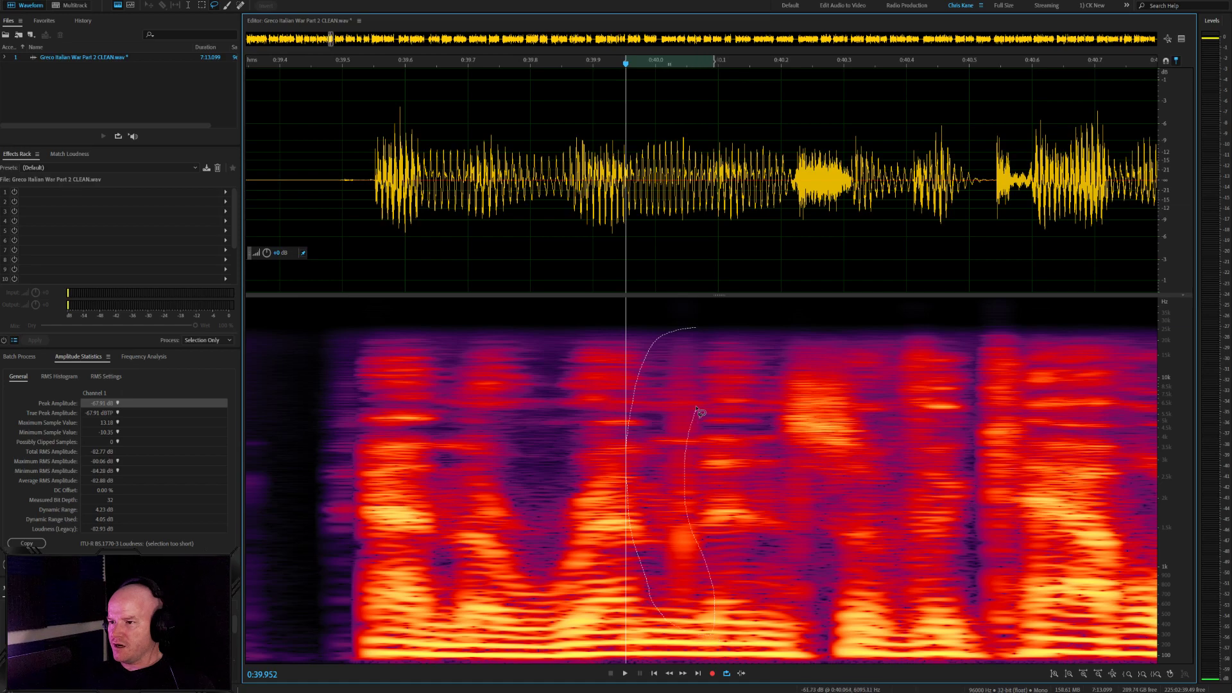
drag(703, 337, 641, 472)
click(660, 326)
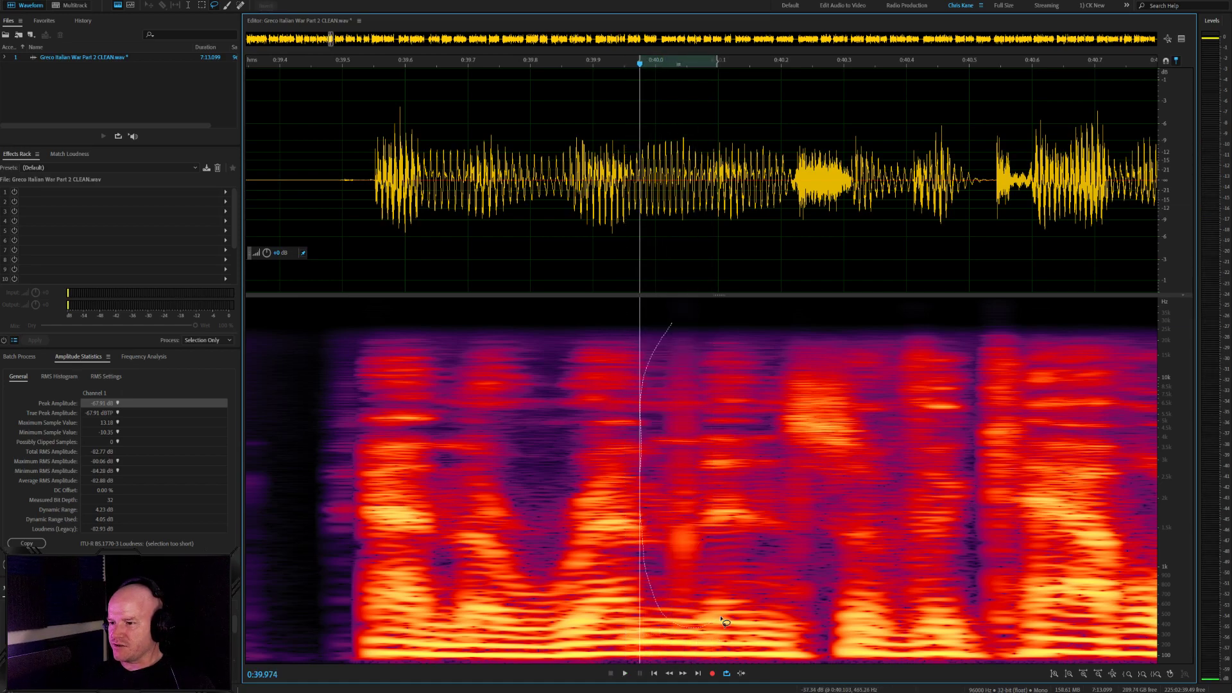
drag(680, 334, 677, 331)
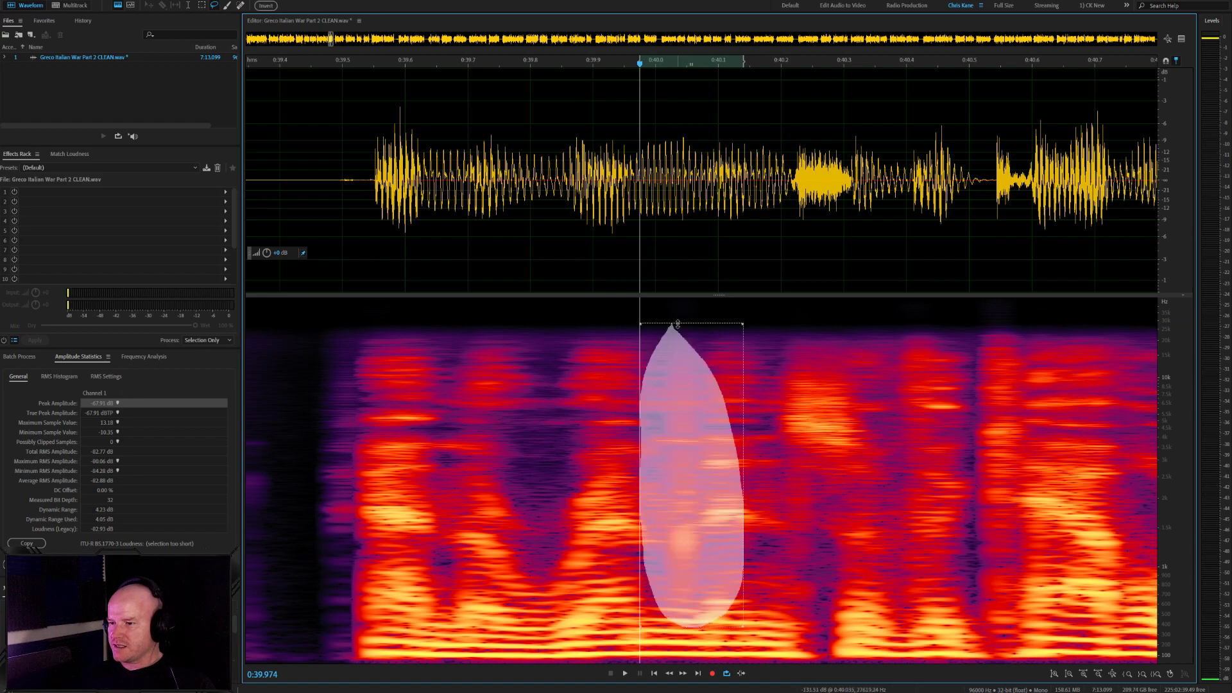
click(651, 302)
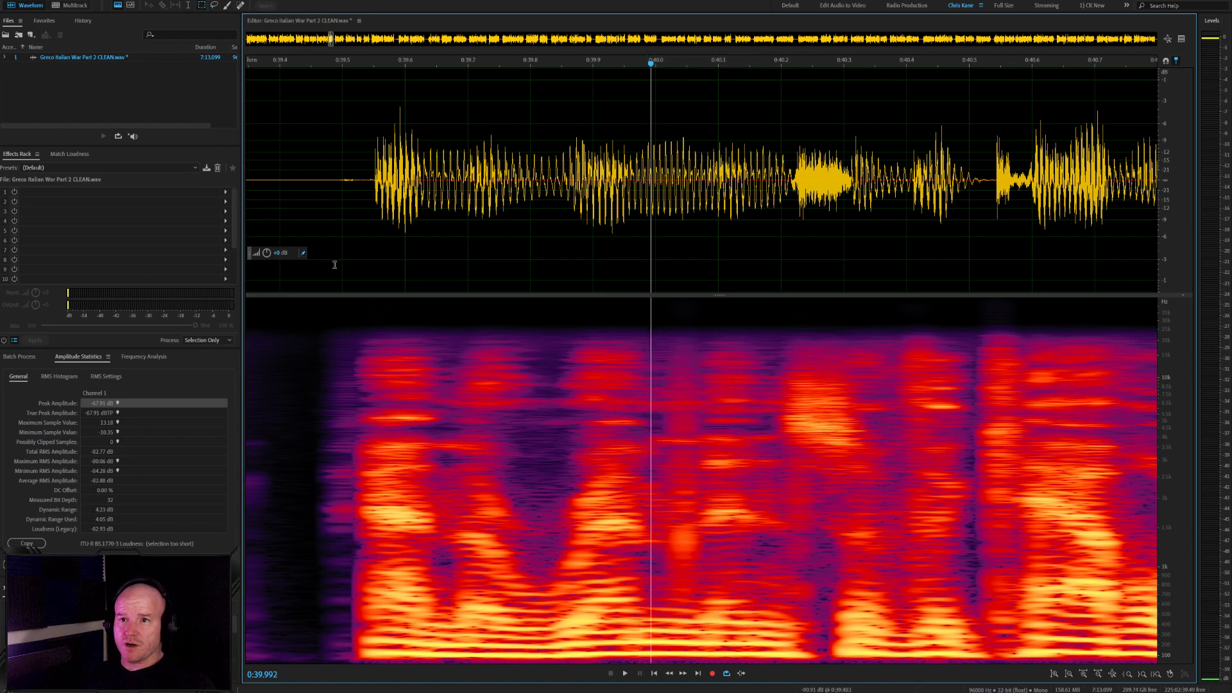
drag(669, 525, 688, 529)
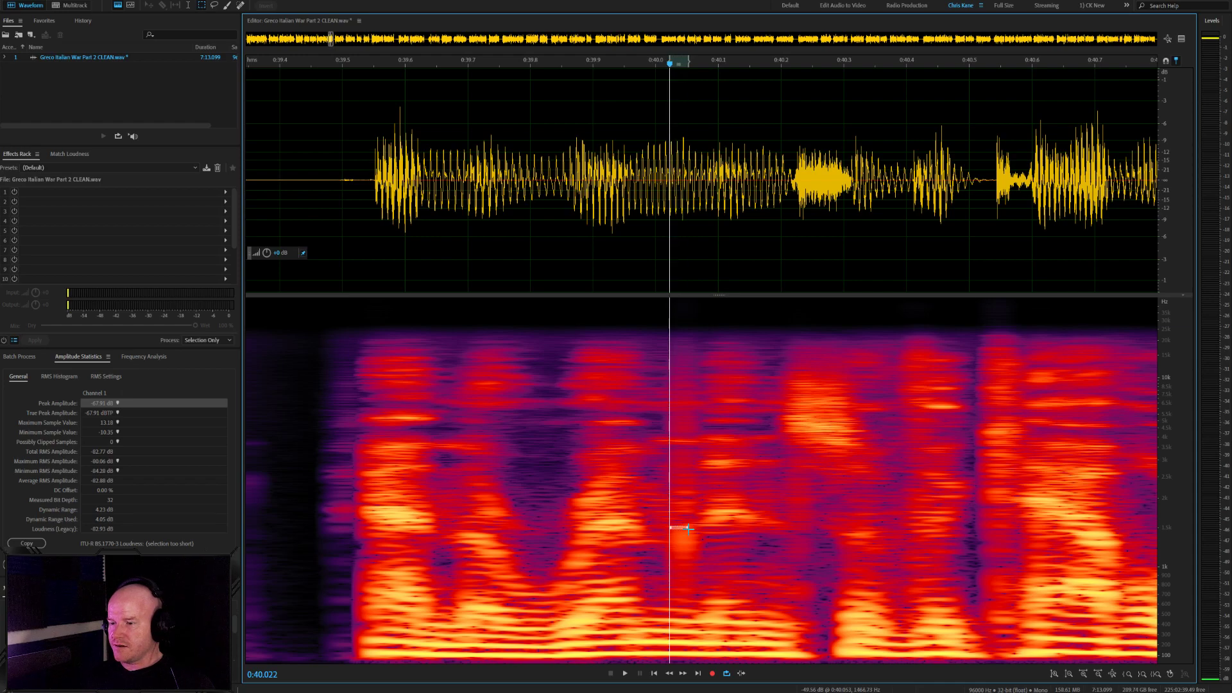
drag(659, 179, 710, 180)
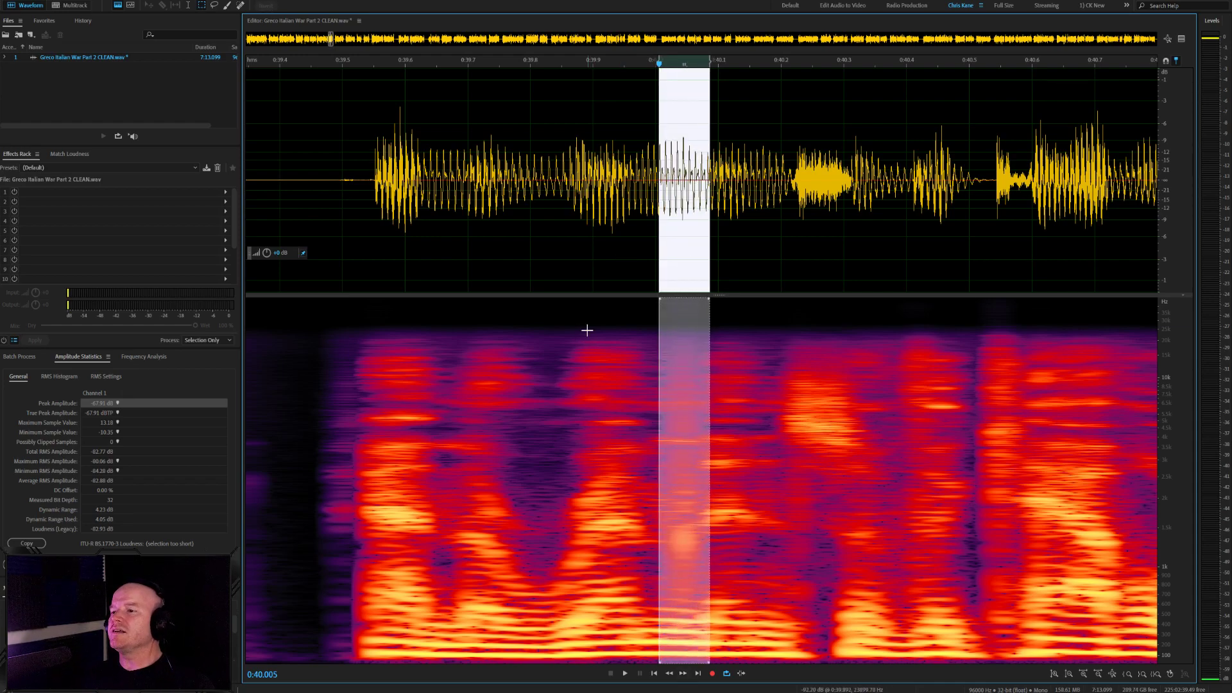
click(358, 173)
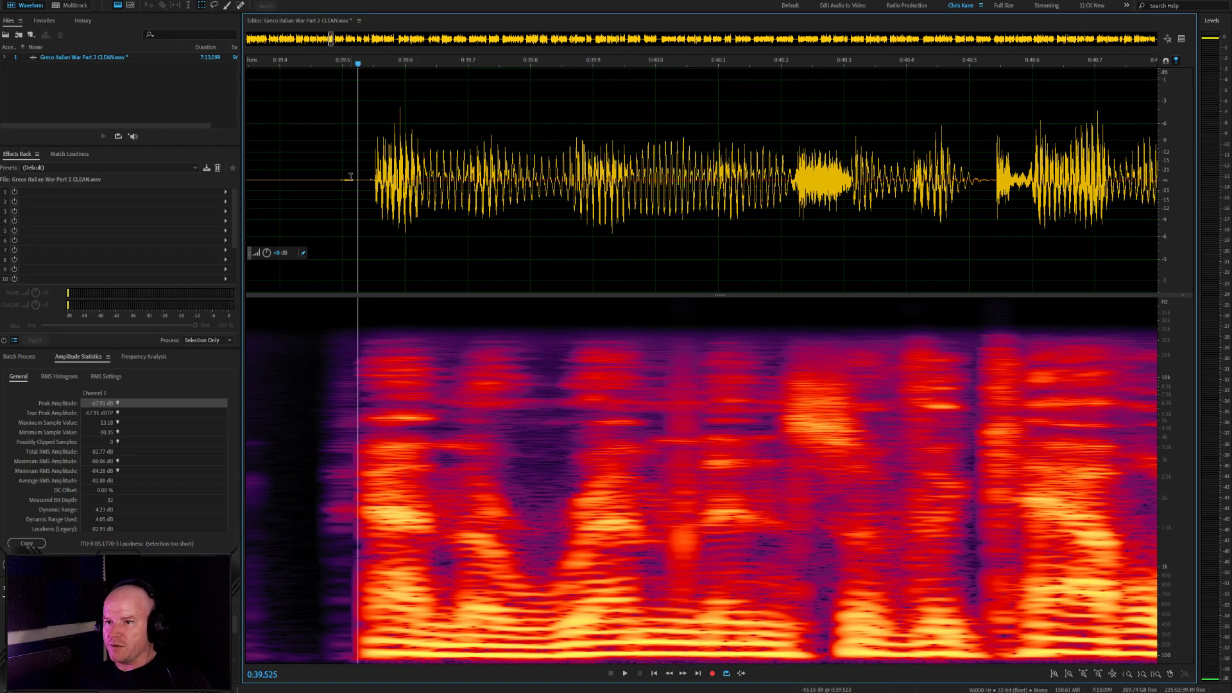
Replay the phrase from about 0:39.5 and heal the suspect sound between about 0:40.01 and 0:40.06
mouse_move(332, 174)
mouse_down()
mouse_move(348, 174)
mouse_move(316, 171)
mouse_up()
click(345, 172)
key(space)
key(space)
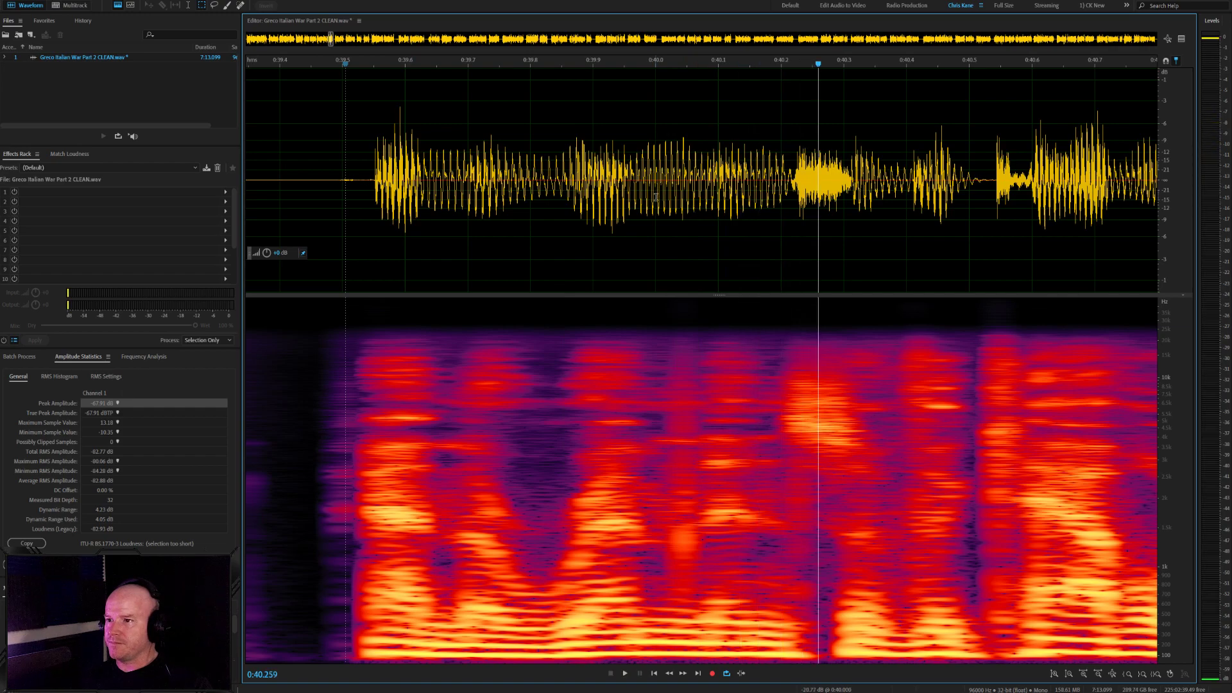
click(682, 174)
drag(691, 174, 662, 177)
click(619, 178)
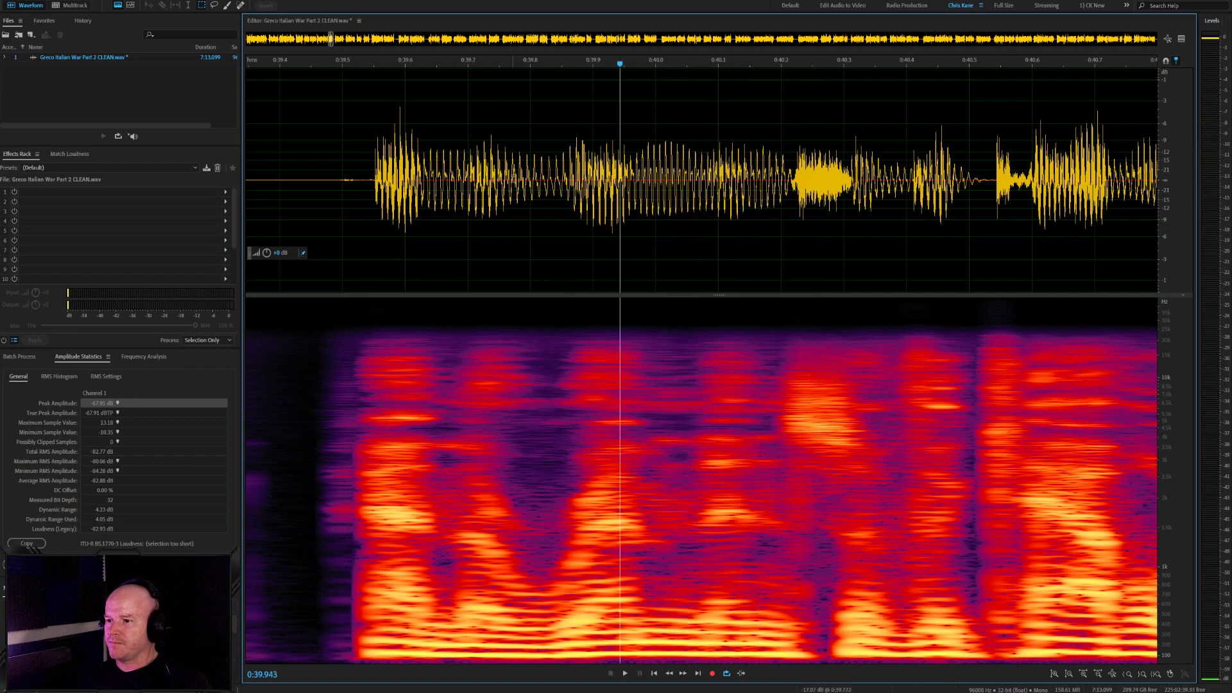
Replay the healed passage from about 0:39.5 through the end of the phrase past 0:41
scroll(512, 181, down, 4)
key(space)
key(space)
key(space)
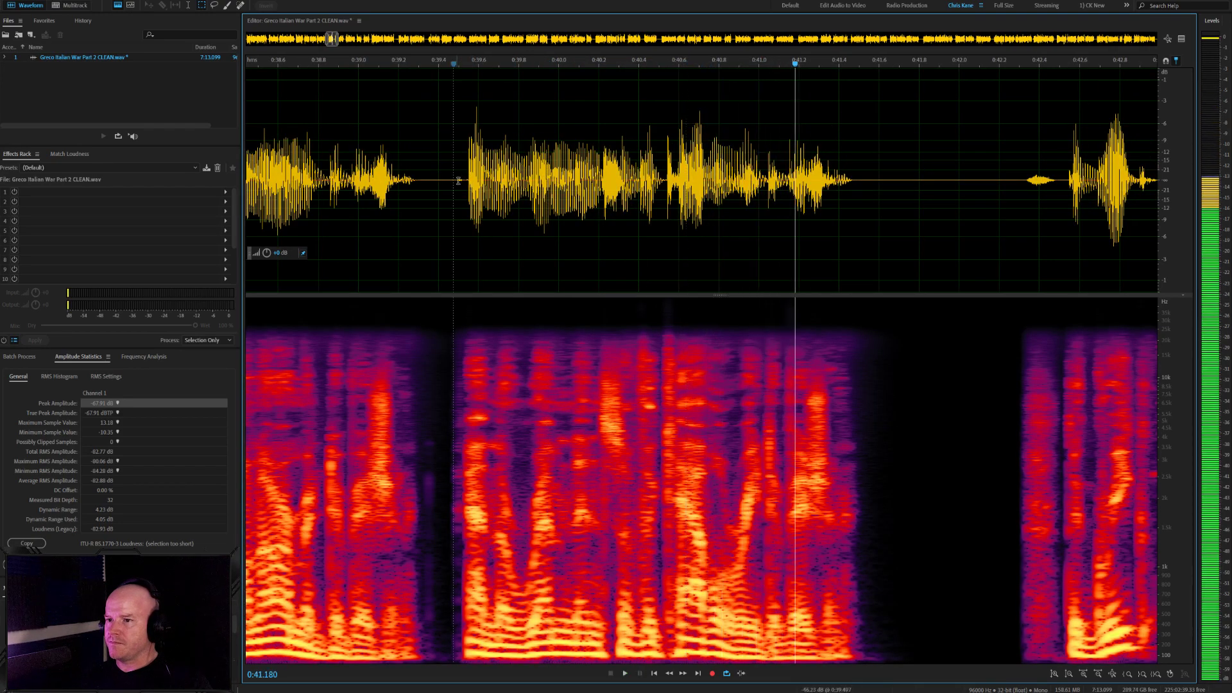
click(465, 181)
scroll(670, 251, down, 2)
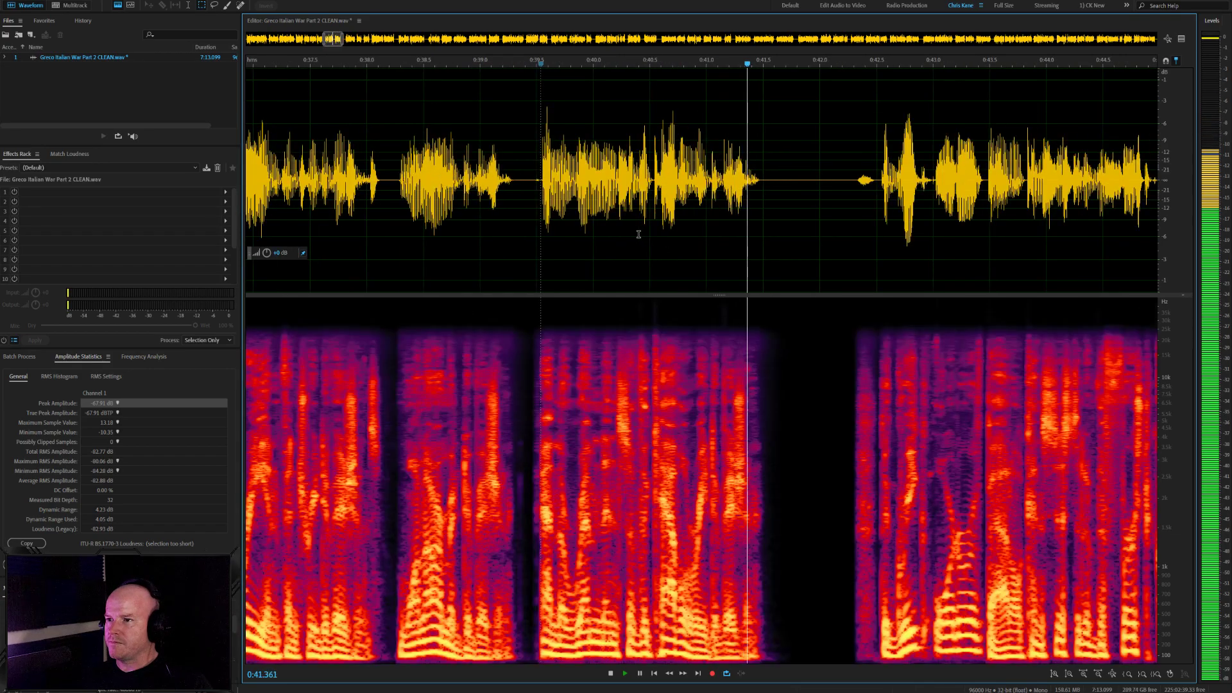
Replay from about 0:40.8 across the pause and on into the following phrase up to about 0:44
scroll(748, 237, up, 3)
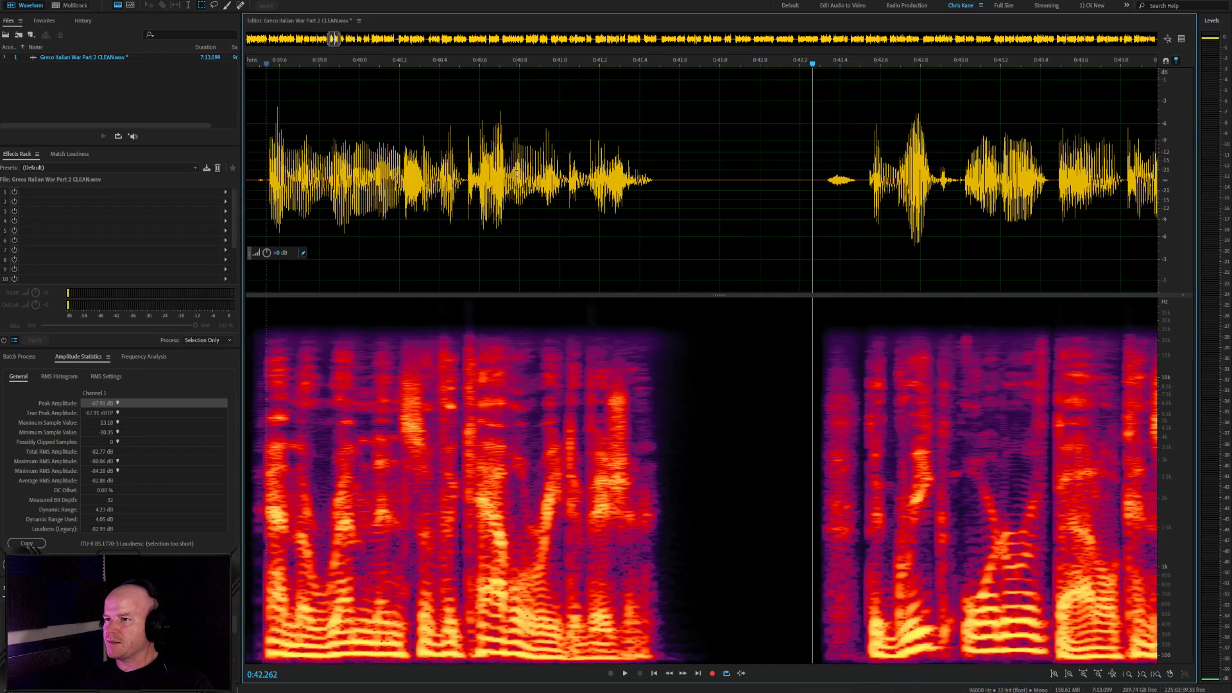
click(517, 177)
key(space)
scroll(517, 176, down, 2)
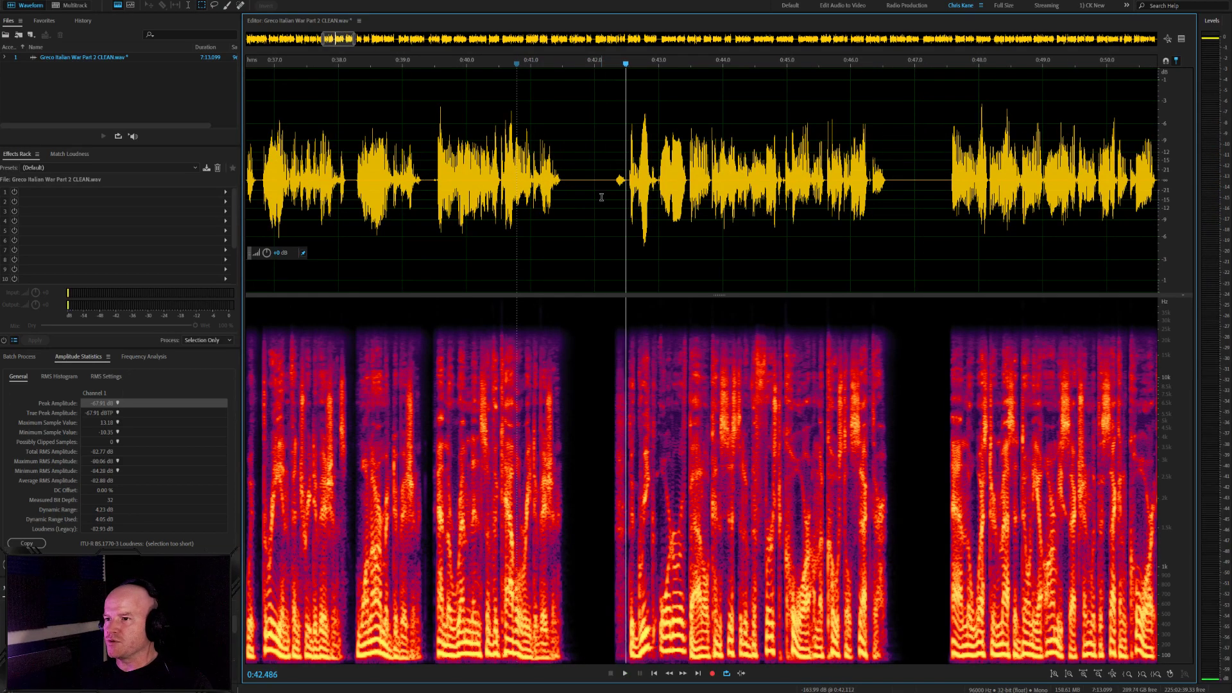
scroll(601, 197, up, 2)
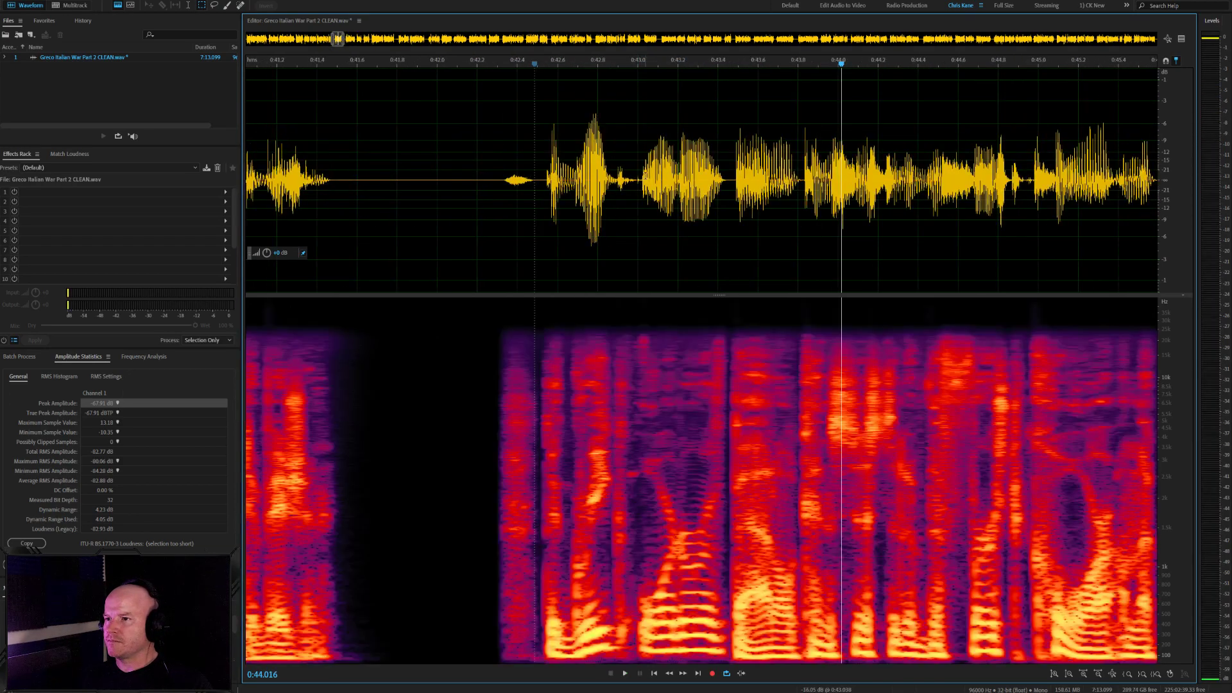
Replay the phrase from about 0:42.5 and heal the short sound between about 0:42.89 and 0:42.93
drag(641, 176, 632, 178)
click(558, 219)
key(space)
scroll(556, 228, down, 4)
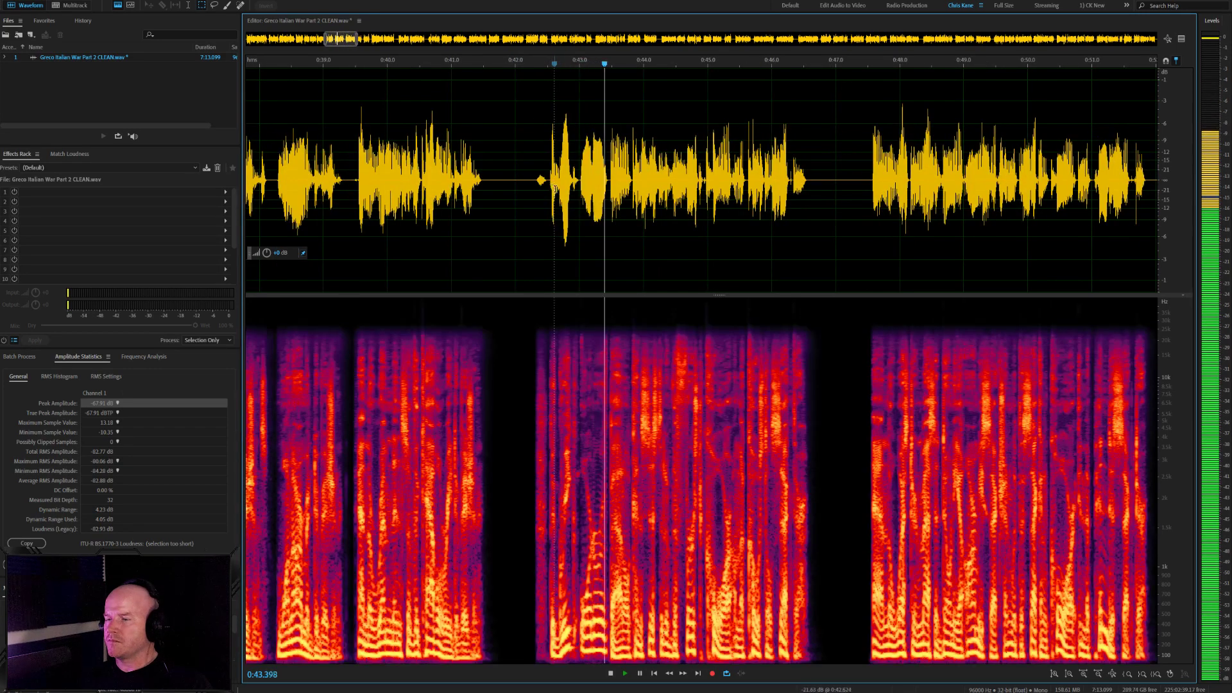
scroll(556, 233, up, 2)
scroll(556, 233, up, 3)
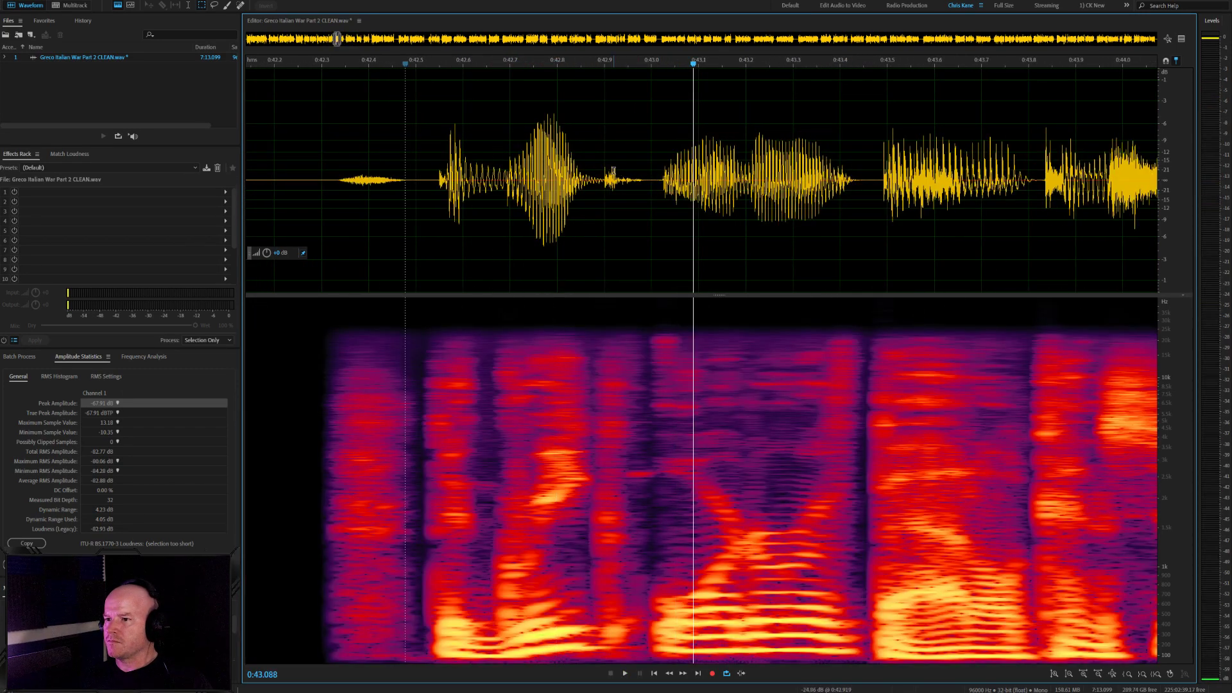
click(613, 172)
drag(619, 172, 597, 173)
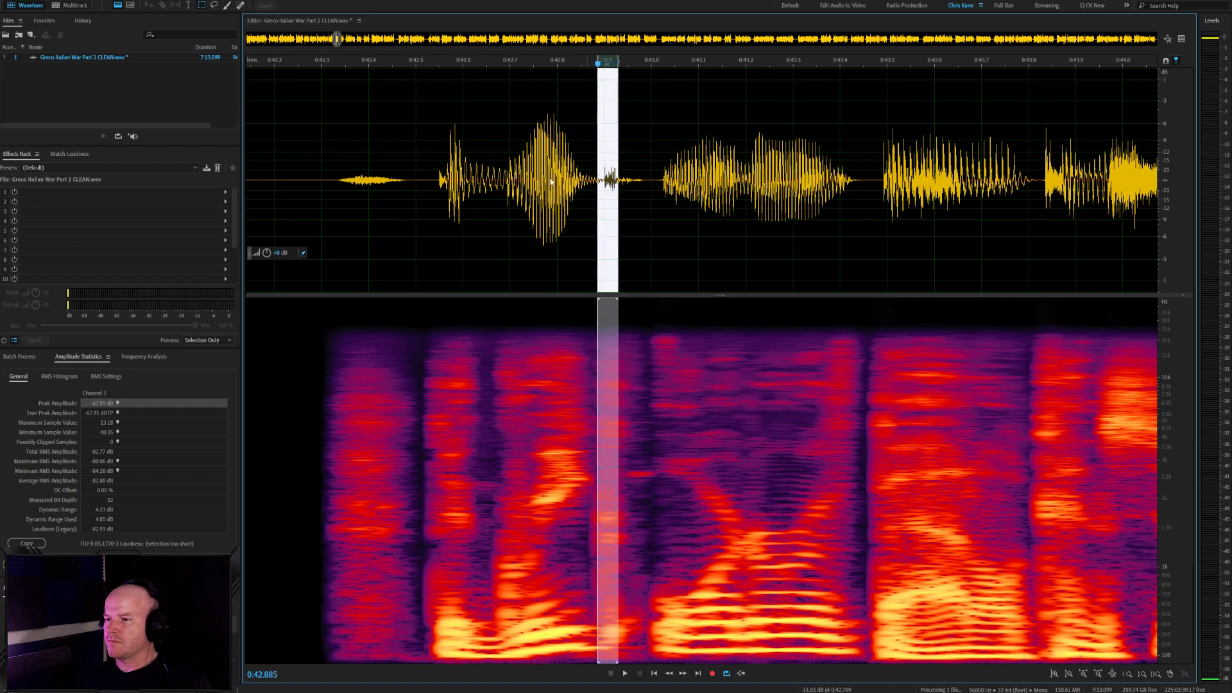
key(ctrl+u)
Replay from about 0:42.75 across the healed spot and through the phrase past 0:44
click(532, 183)
key(space)
scroll(424, 191, down, 4)
scroll(434, 193, down, 3)
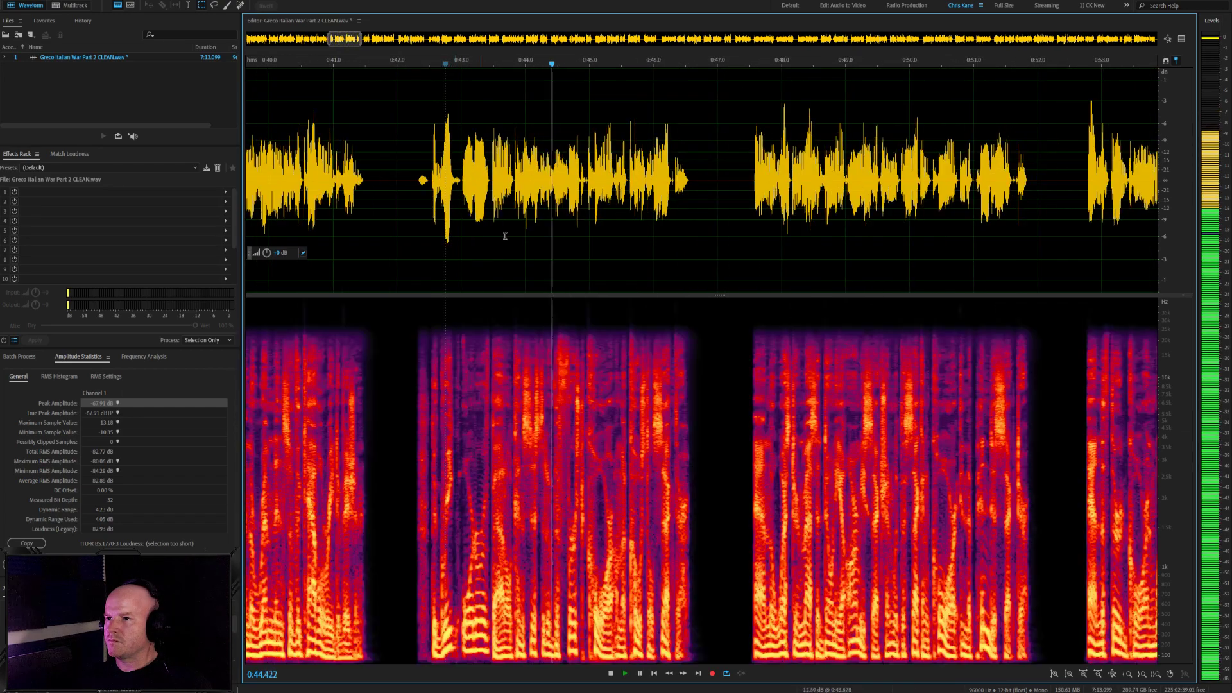
Replay from about 0:43.8 and heal the tiny sound near 0:44.3
scroll(543, 257, up, 4)
click(452, 227)
scroll(523, 209, up, 2)
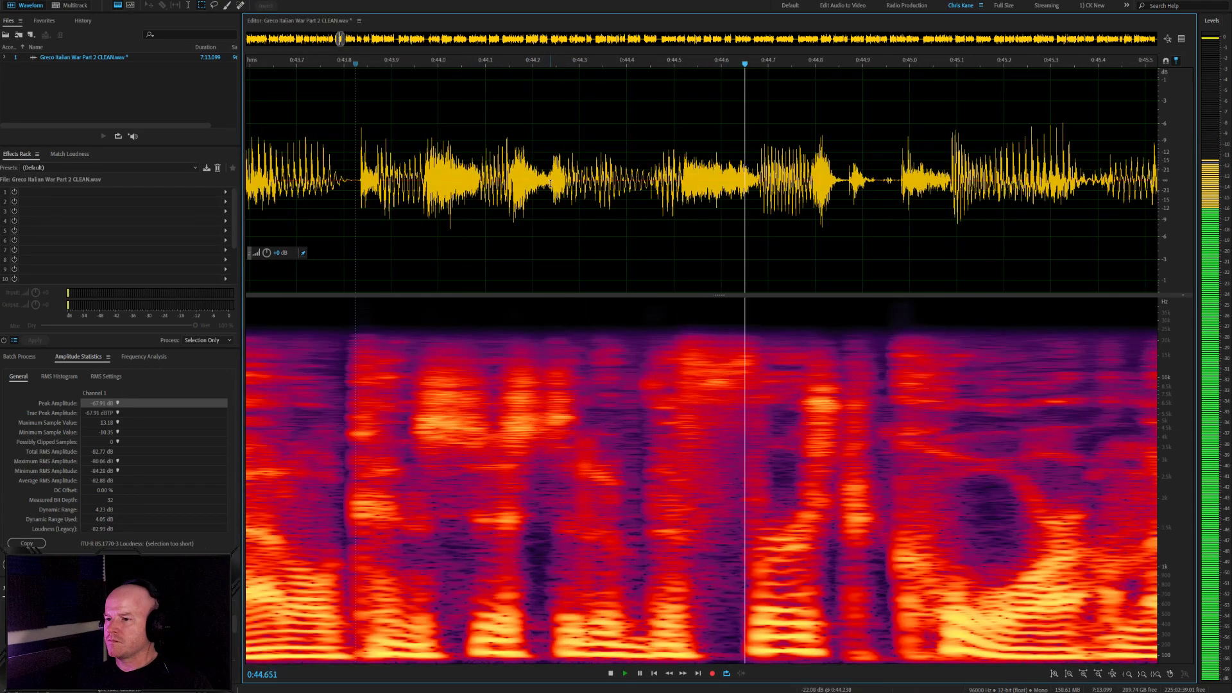
key(space)
drag(588, 173, 582, 173)
key(ctrl+u)
Replay from about 0:44.1 across the healed spot and the following pause to about 0:48.5
click(503, 193)
key(space)
scroll(503, 195, down, 3)
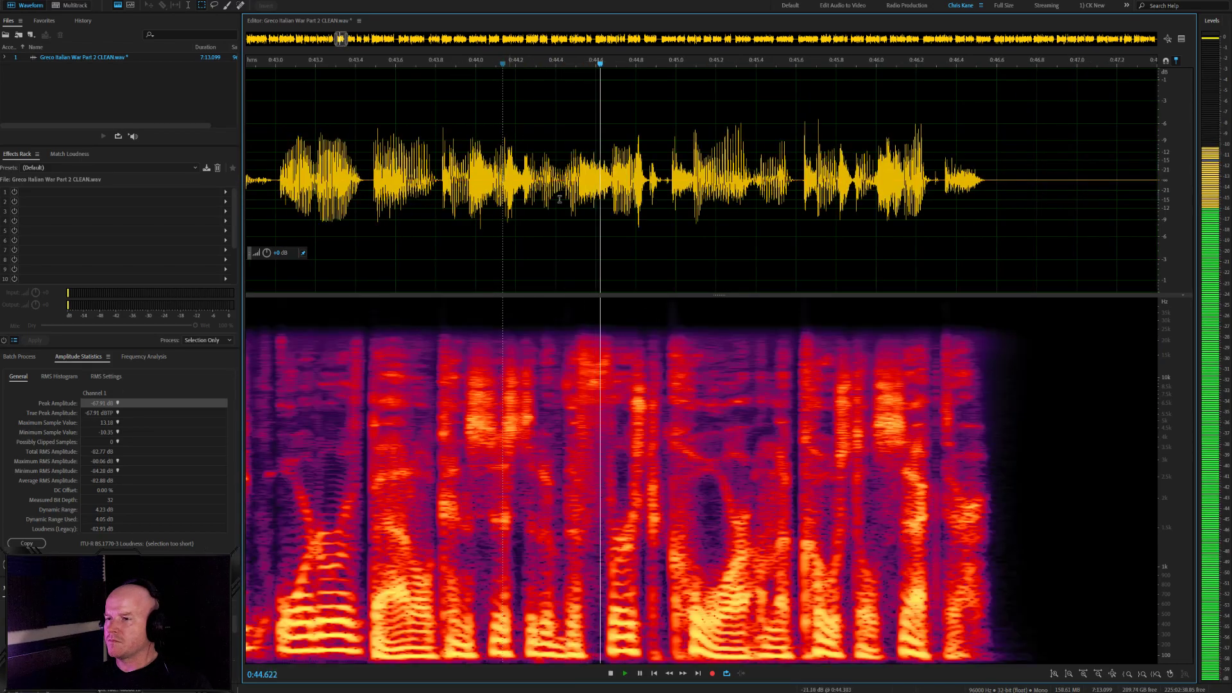
scroll(616, 218, down, 3)
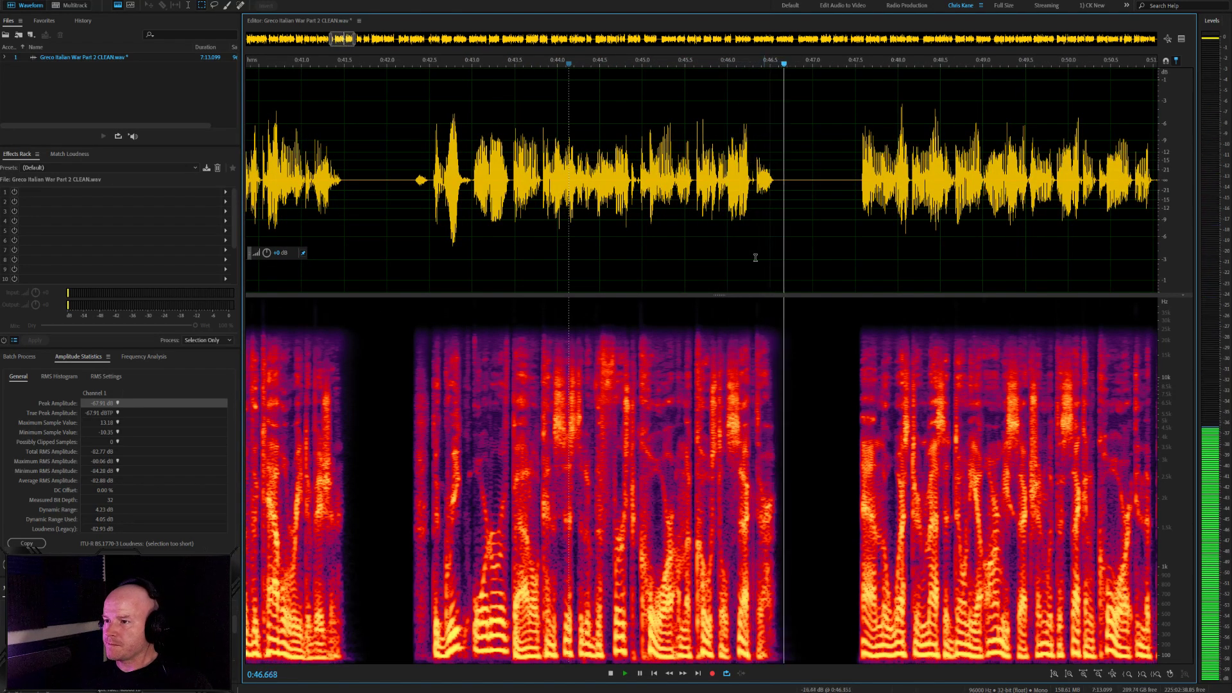
scroll(757, 253, down, 3)
scroll(763, 252, up, 3)
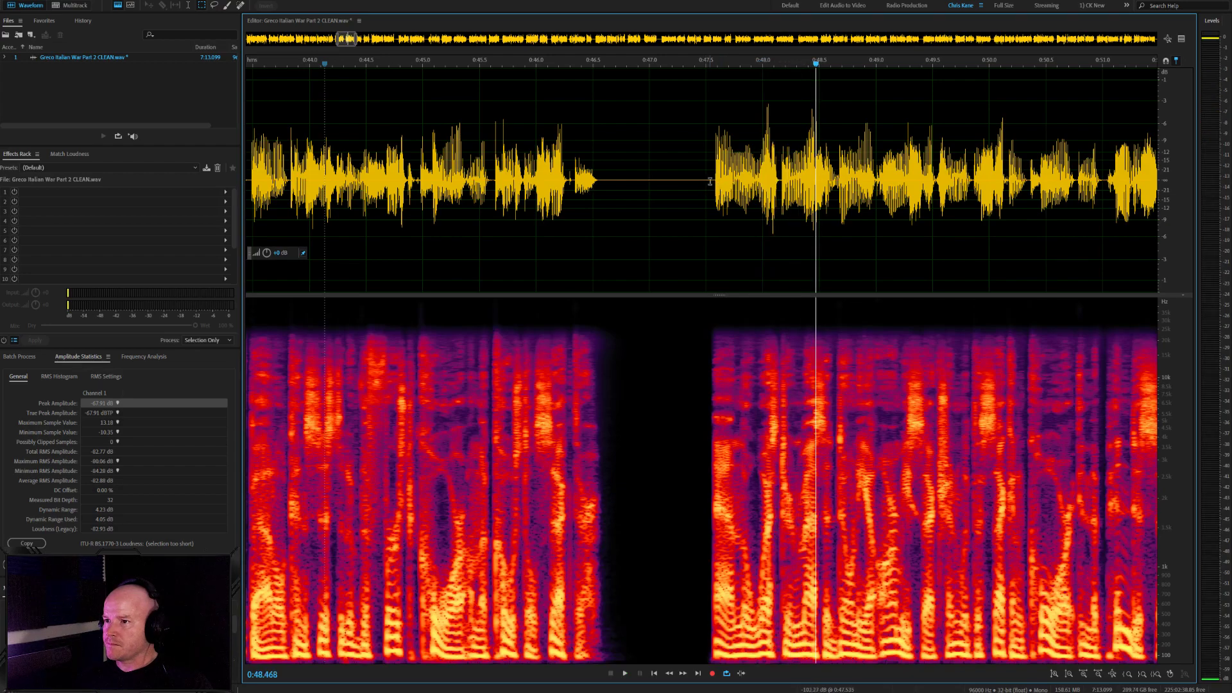
Cut about 0.78 s from the pause before the phrase at 0:47.5 and replay across the cut past 0:51
drag(710, 192, 621, 196)
key(Delete)
key(space)
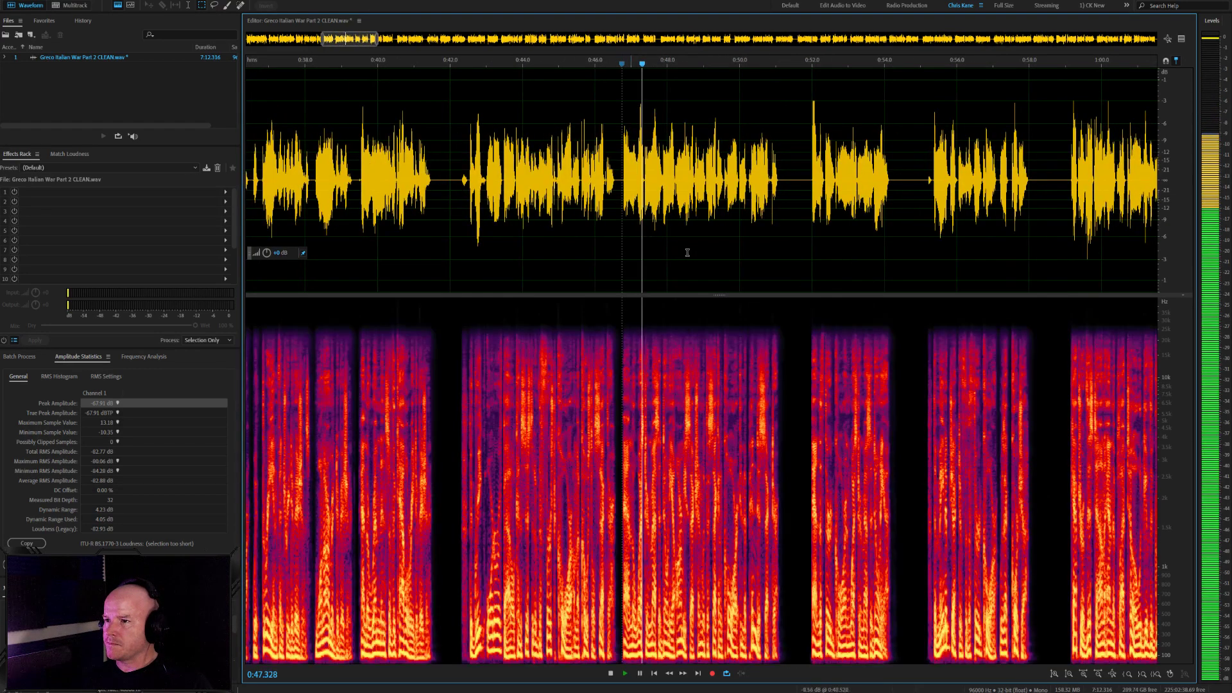
scroll(649, 249, up, 2)
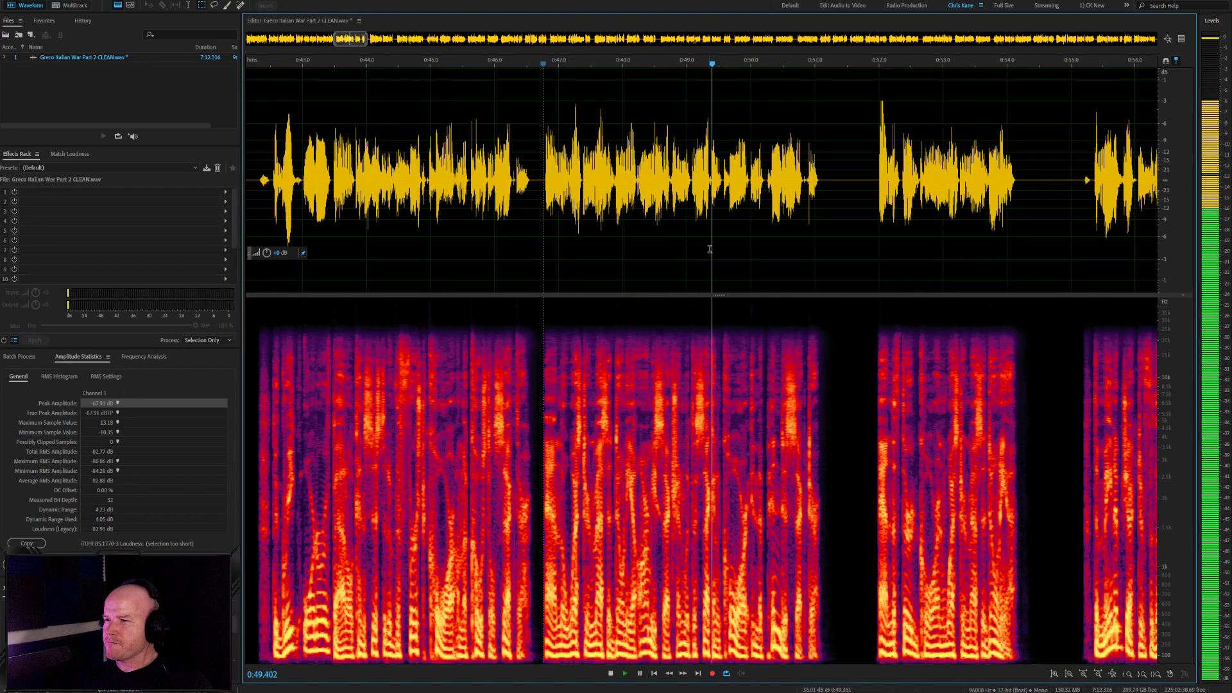
scroll(795, 267, up, 2)
scroll(795, 266, up, 1)
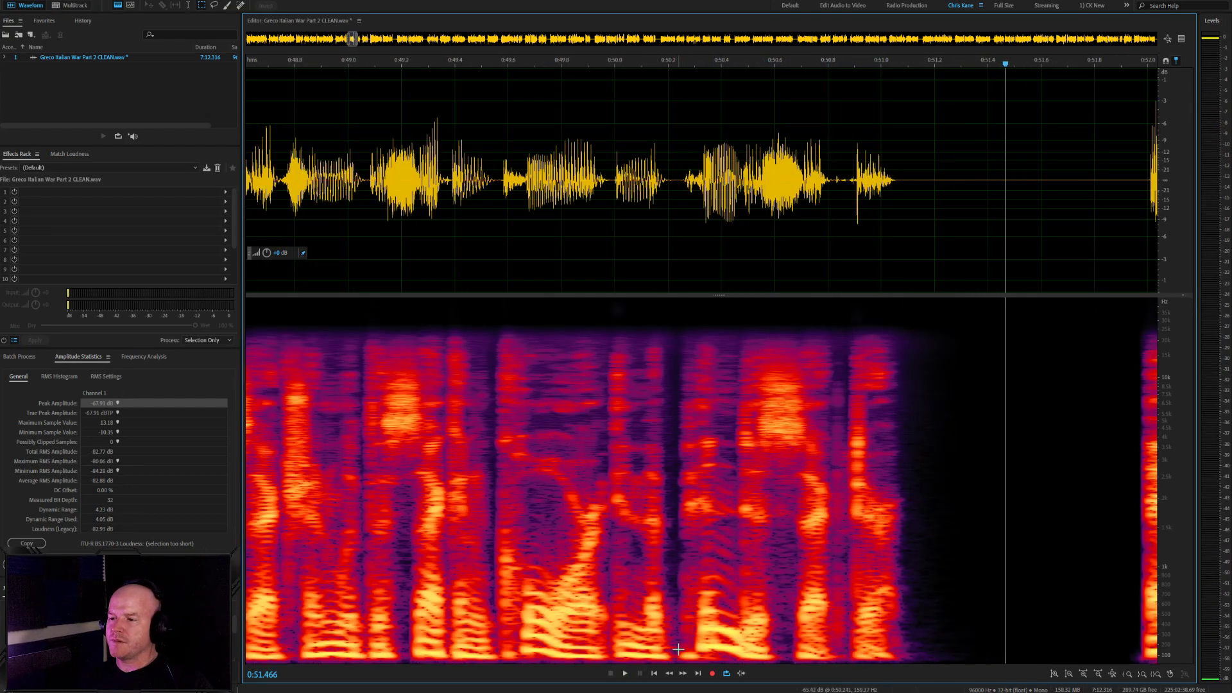
Isolate the low-frequency sound near 0:50.3 and the short sound near 0:50.8, and replay the passage past 0:53
drag(678, 649, 694, 655)
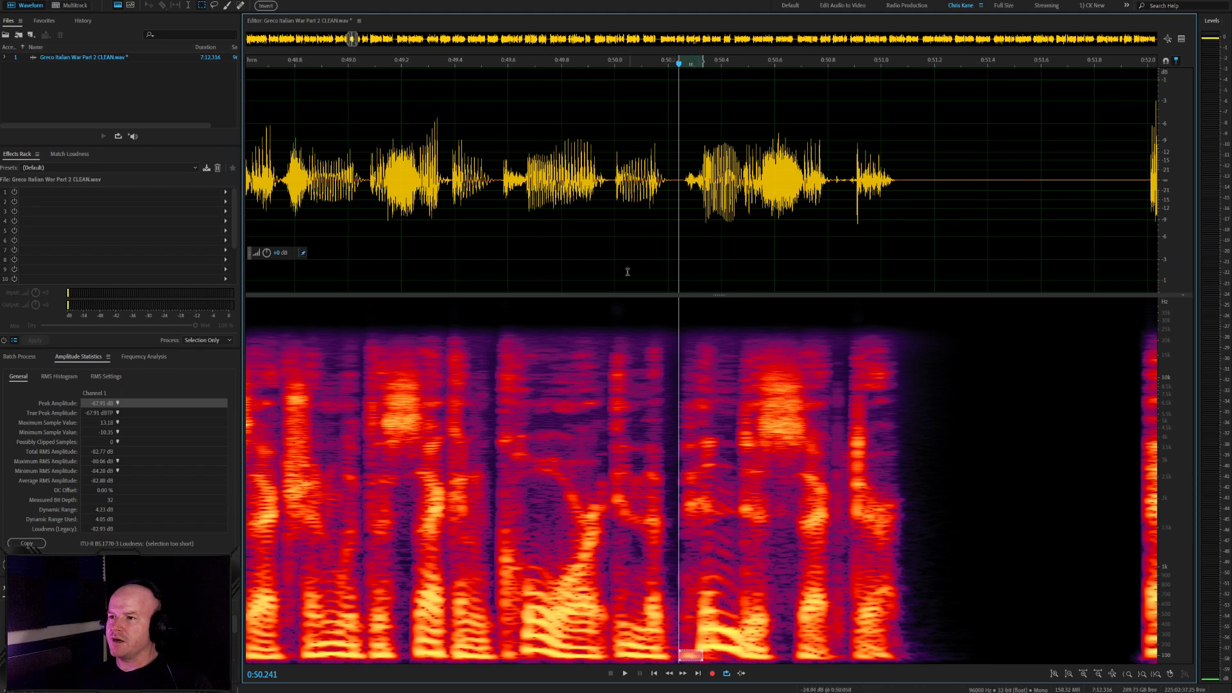
key(space)
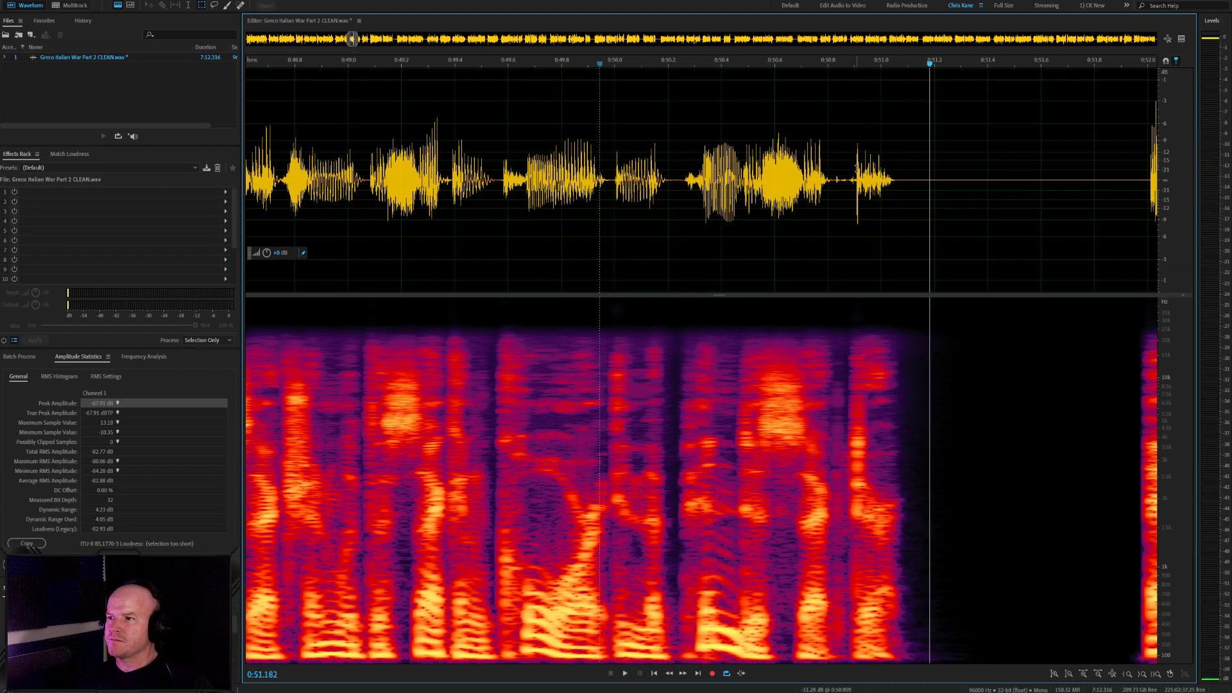
drag(847, 177, 831, 177)
click(751, 175)
key(space)
scroll(752, 180, down, 4)
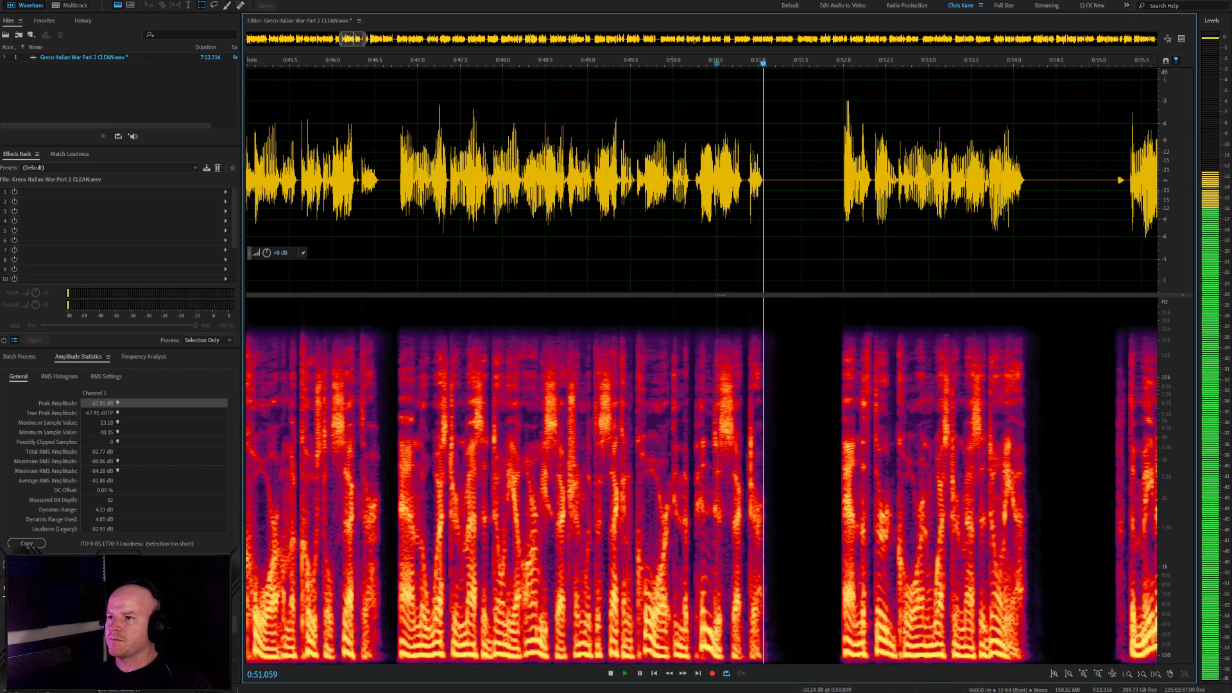
scroll(849, 219, up, 1)
scroll(767, 222, down, 3)
scroll(792, 239, up, 4)
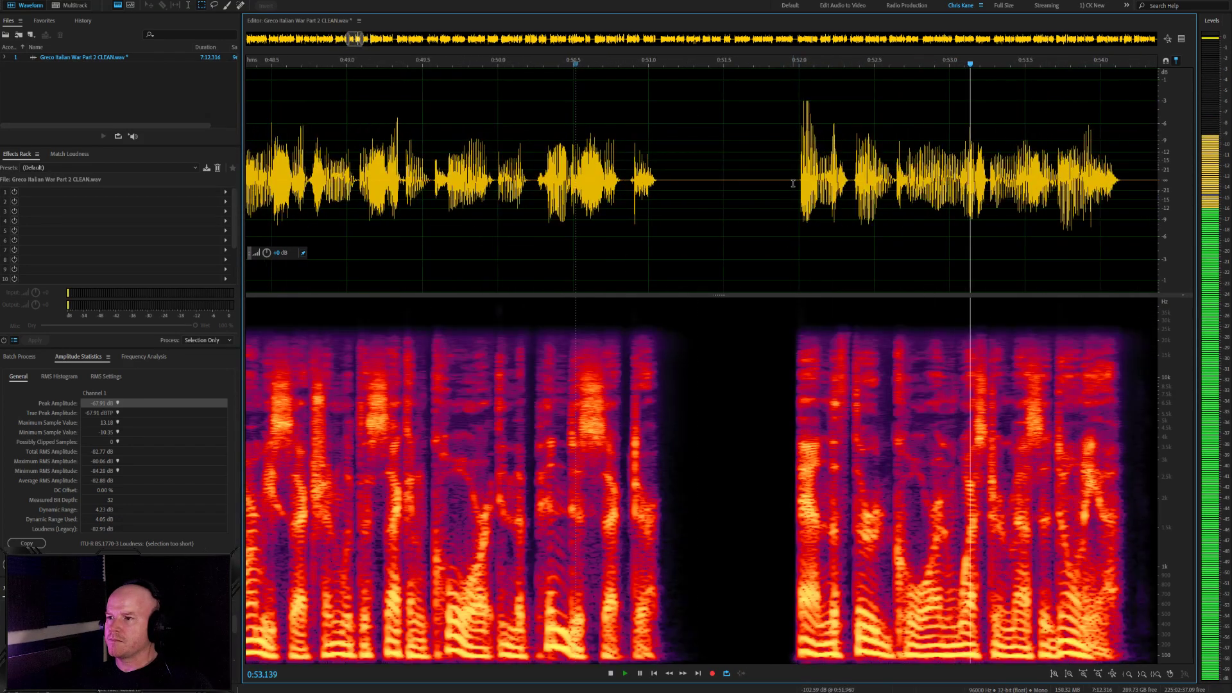
Cut about 0.70 s from the pause before the phrase at 0:52.0 and replay from the cut
key(space)
drag(793, 176, 716, 171)
key(Delete)
key(space)
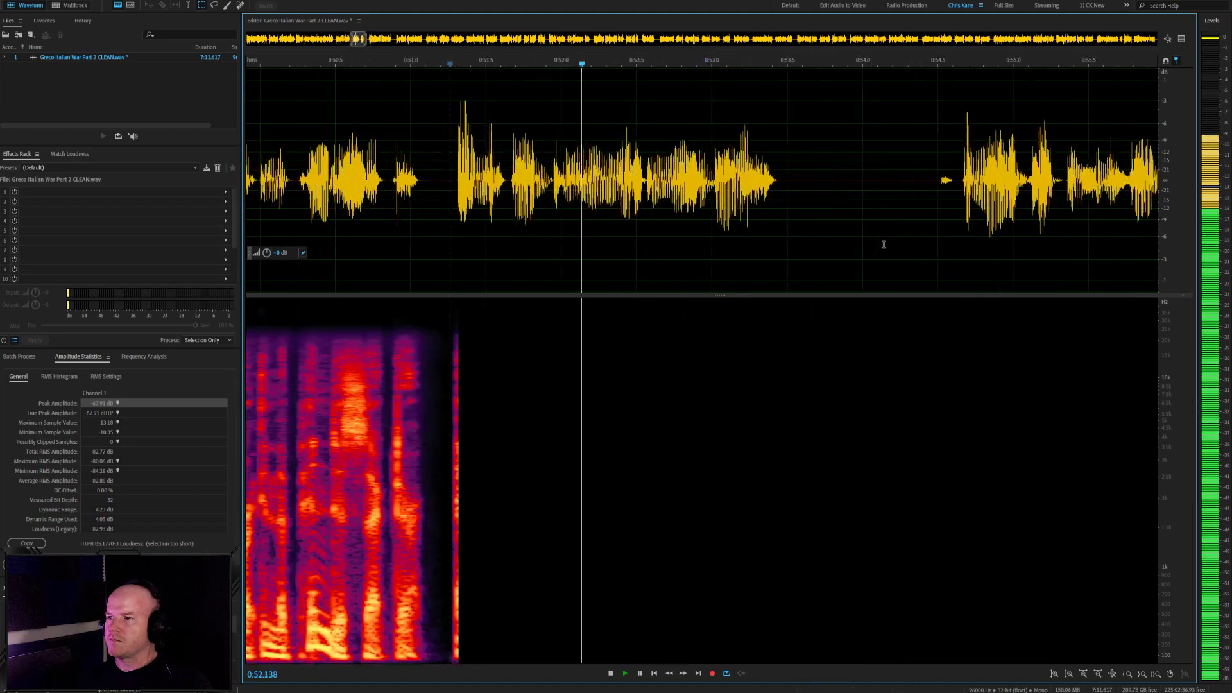
Replay the phrase that starts after the pause at about 0:54.5, up to about 0:56.3
click(935, 179)
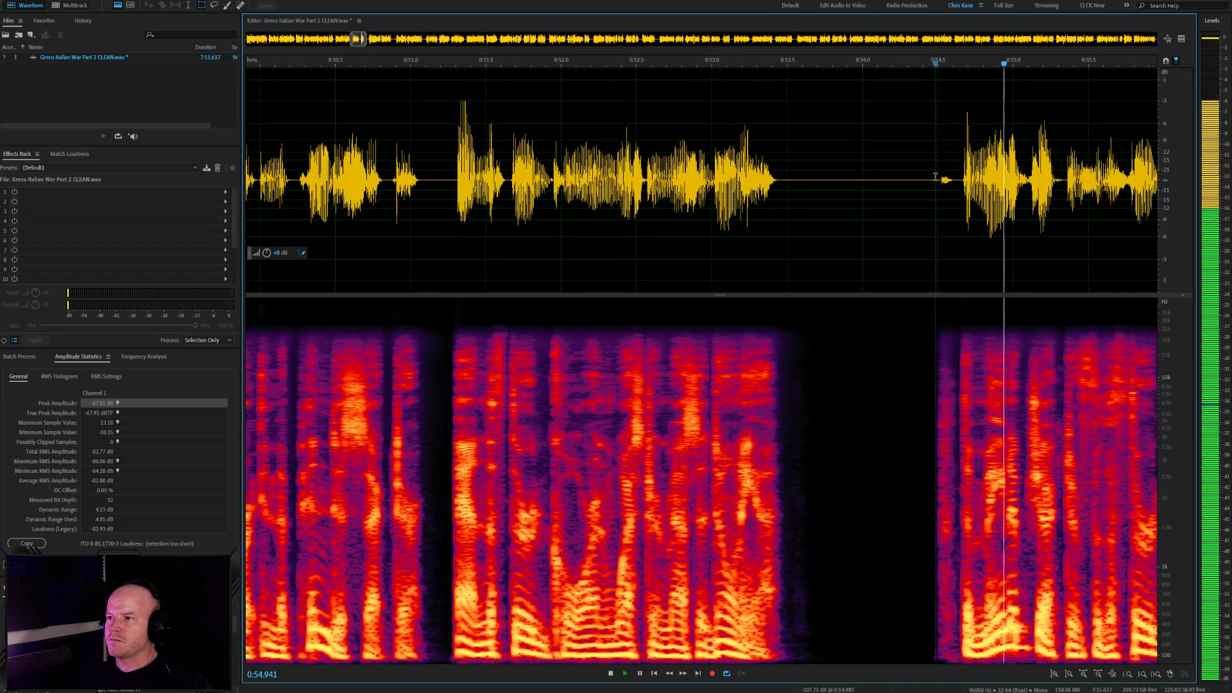
scroll(889, 303, down, 5)
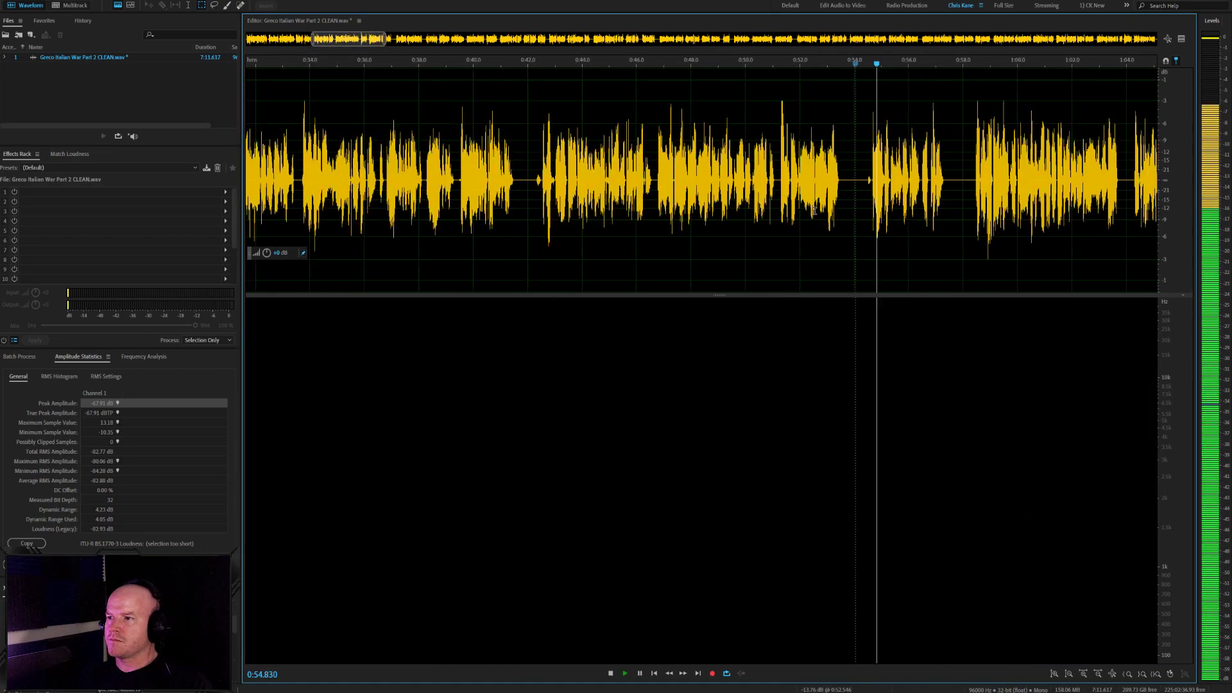
scroll(889, 304, up, 2)
key(space)
scroll(796, 218, up, 5)
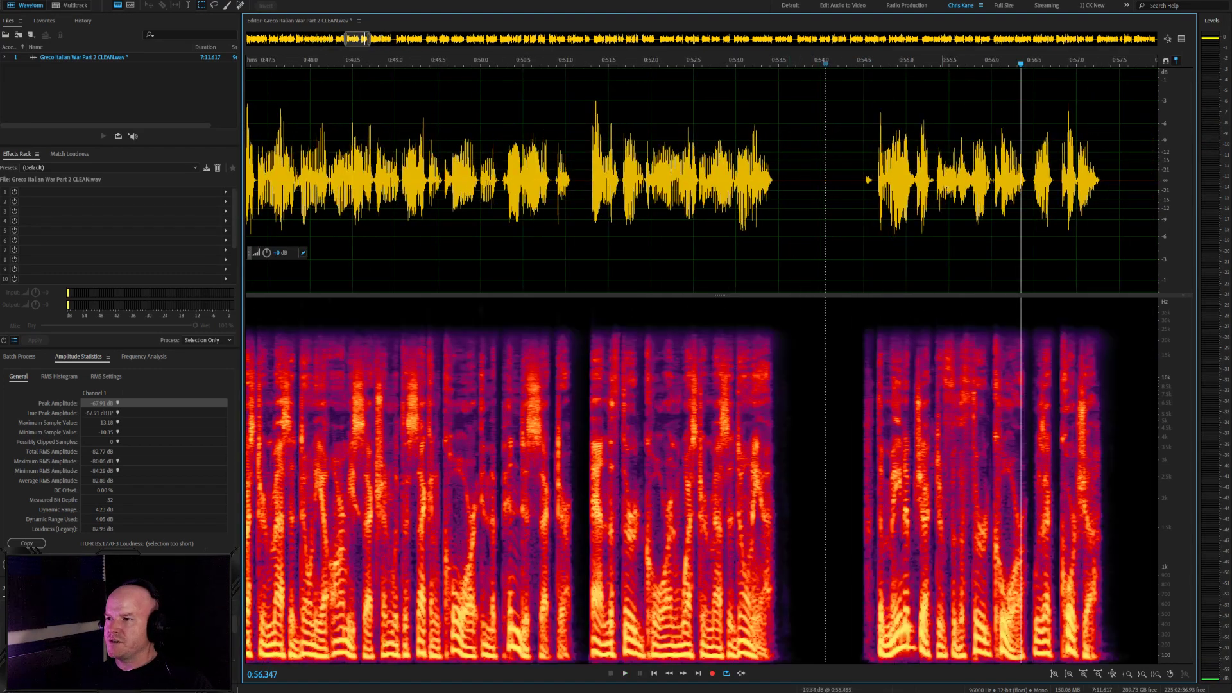
Play on past 0:56.5 and cut the short breath, about 0.14 s long, starting at about 0:54.48
scroll(877, 202, up, 2)
scroll(848, 180, up, 1)
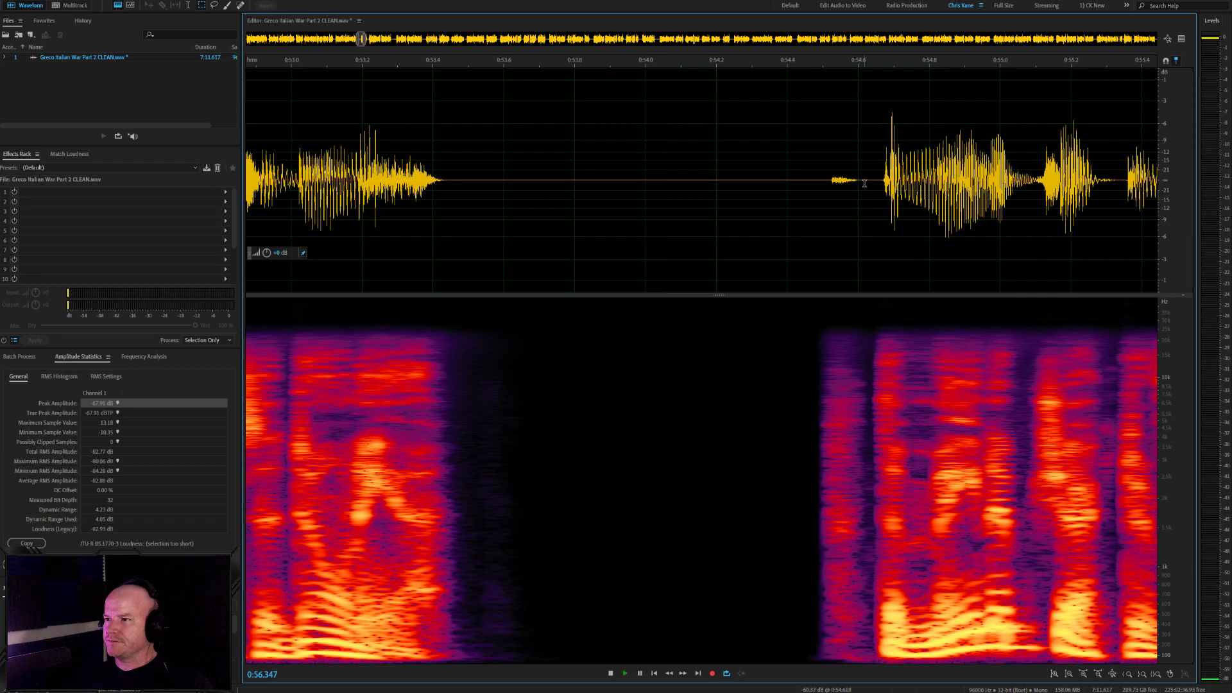
scroll(866, 189, down, 2)
key(space)
scroll(438, 201, up, 2)
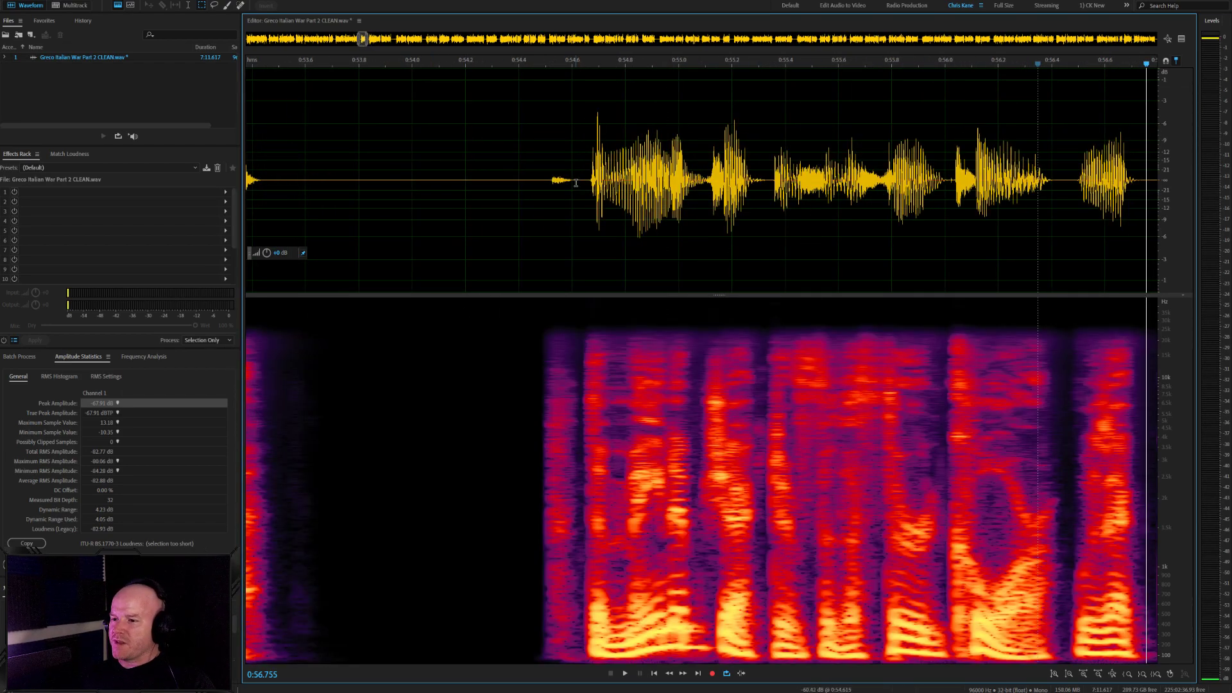
drag(576, 183, 539, 183)
scroll(891, 207, down, 5)
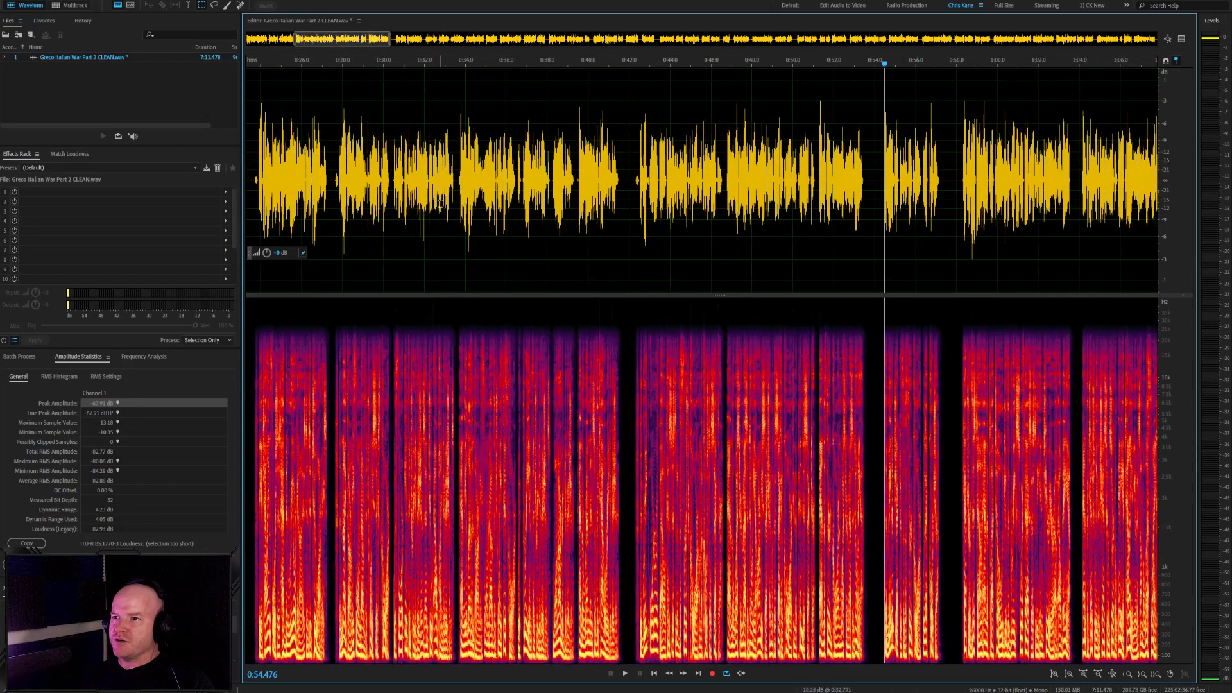
Examine the pause near 0:27.6 and the spacing between phrases across the first four minutes of the recording
scroll(333, 191, up, 5)
drag(411, 180, 333, 168)
scroll(612, 254, down, 10)
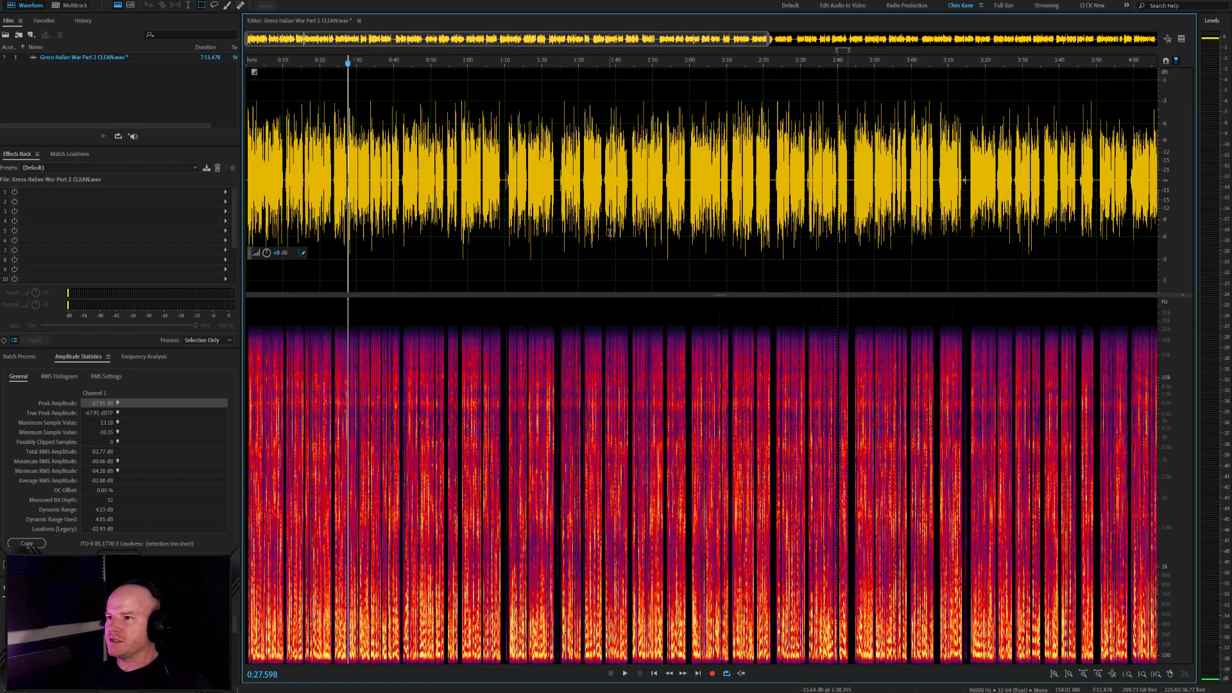
scroll(987, 200, up, 10)
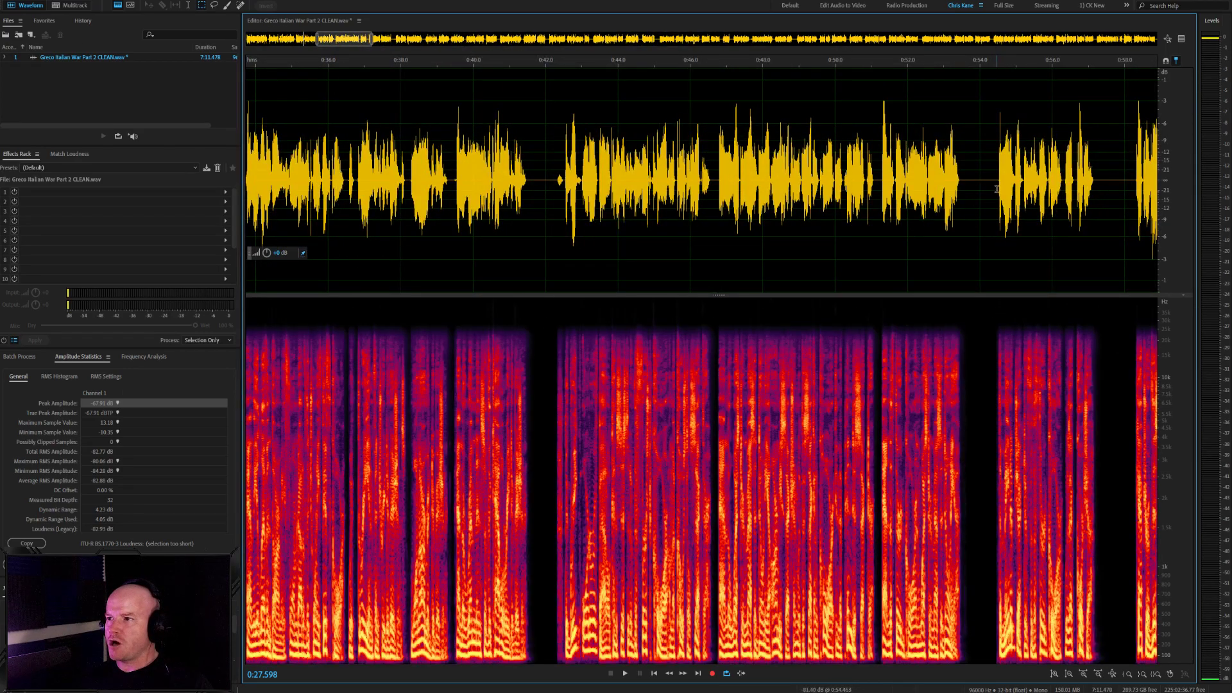
Replay the phrase starting at about 0:54.5, paste the cut breath back in at 0:54.48 and replay from just before it
click(997, 189)
key(space)
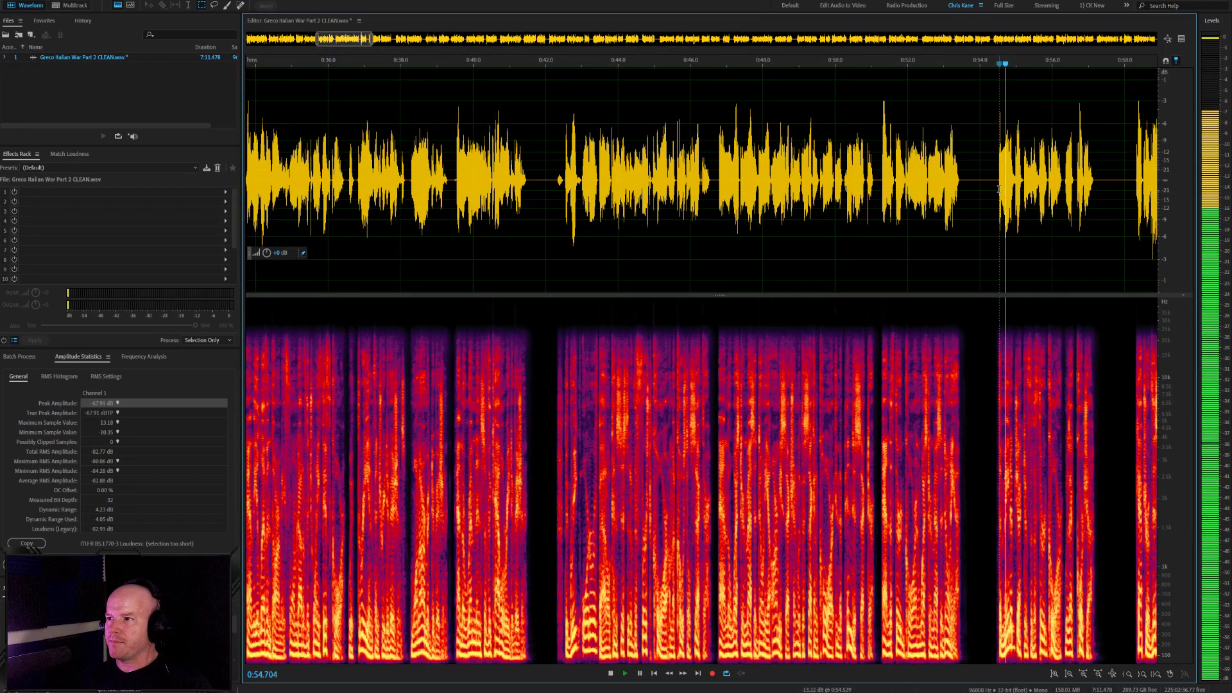
scroll(996, 189, up, 4)
click(881, 178)
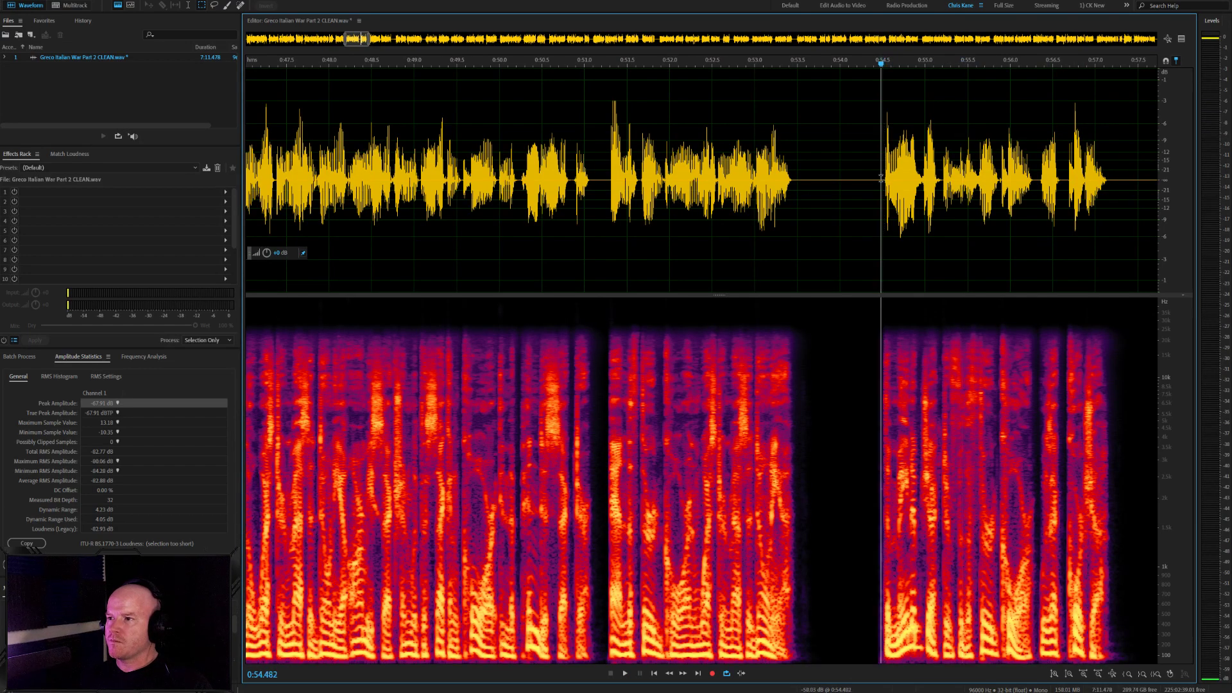
key(ctrl+v)
click(872, 182)
key(space)
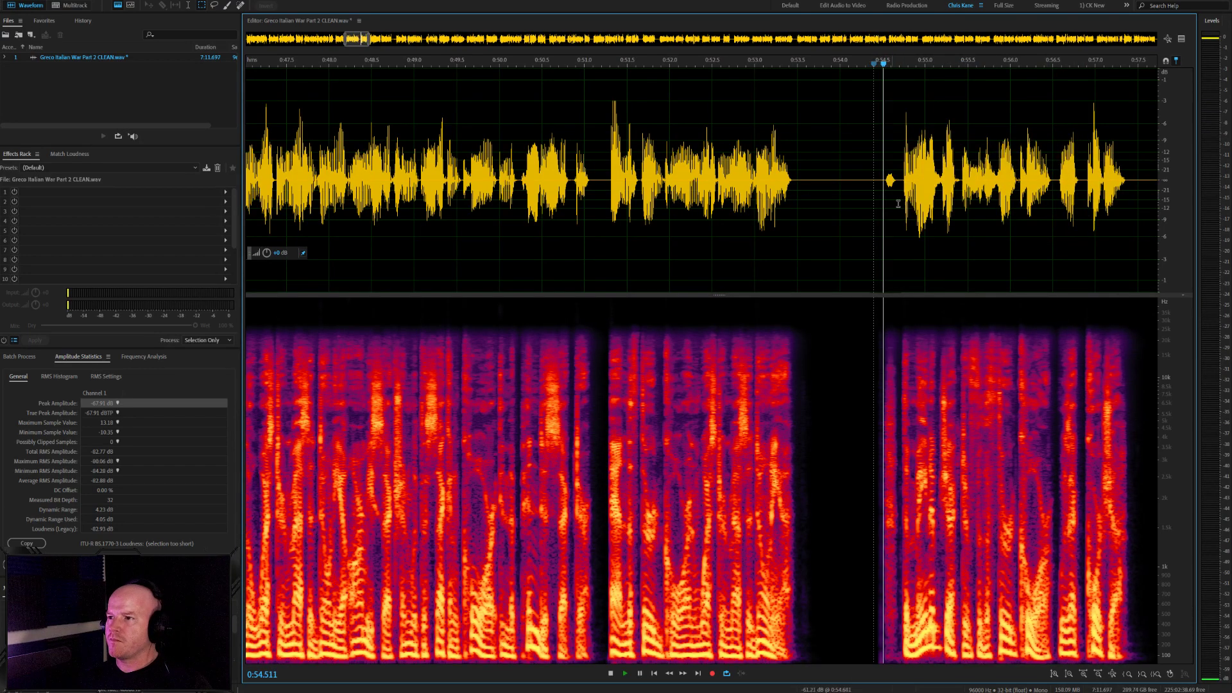
Play on past 0:56.5 and cut about 0.91 s from the pause starting at about 0:57.6
scroll(795, 231, down, 3)
scroll(901, 224, down, 3)
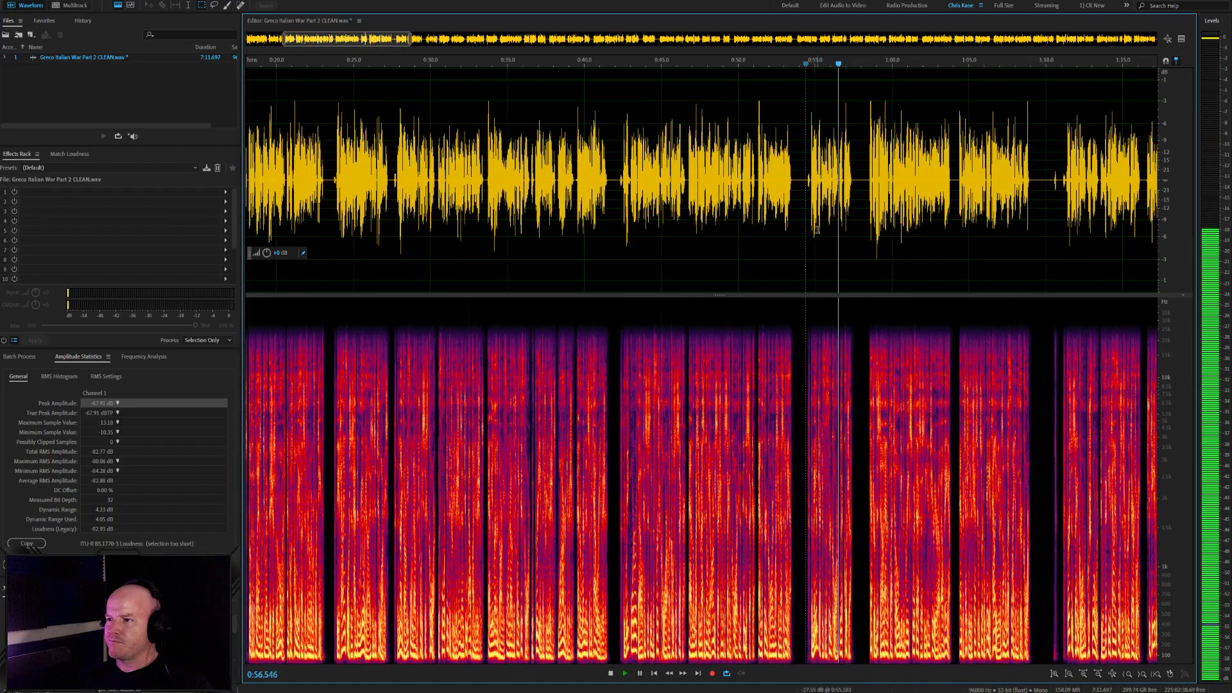
scroll(817, 179, up, 4)
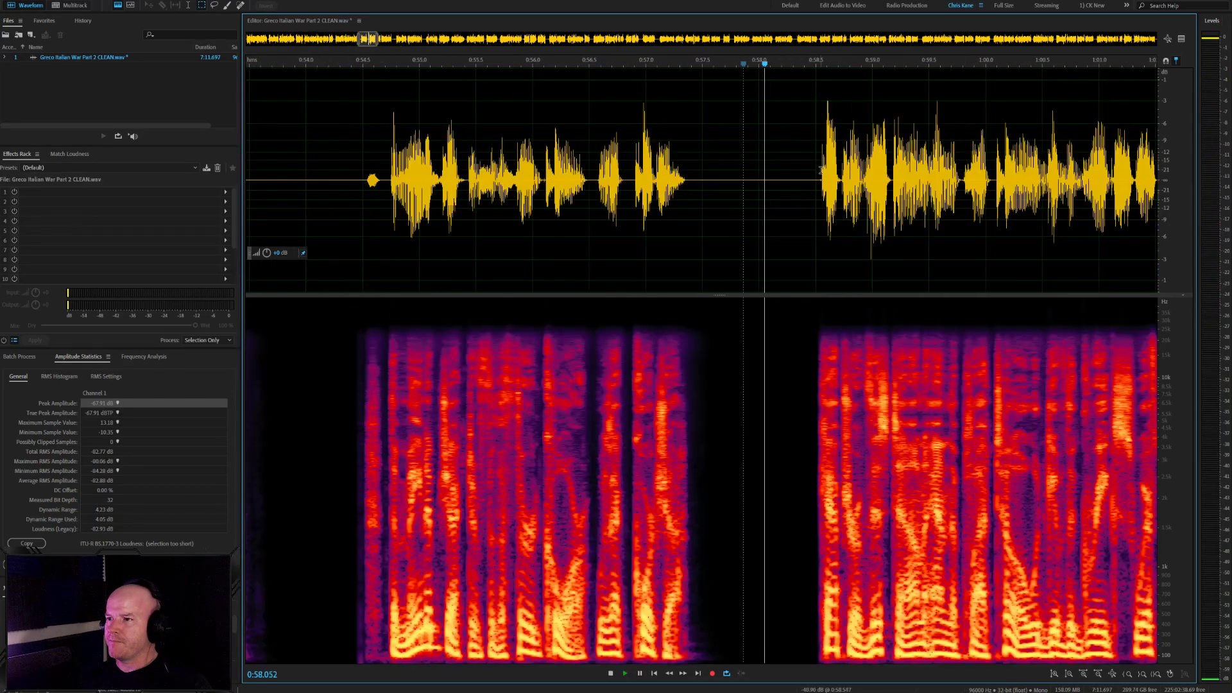
drag(818, 179, 711, 172)
key(Delete)
Play on from the cut to about 1:08.5 and replay the end of the phrase from 1:06.19
scroll(718, 212, up, 2)
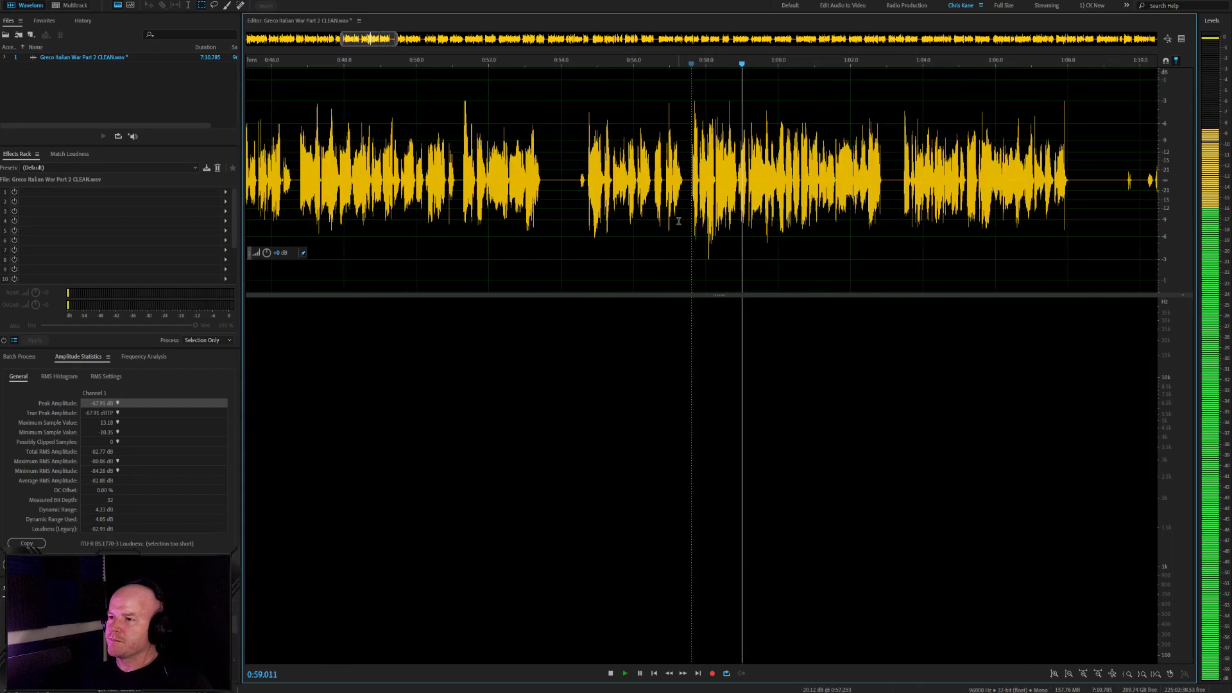
scroll(750, 260, down, 2)
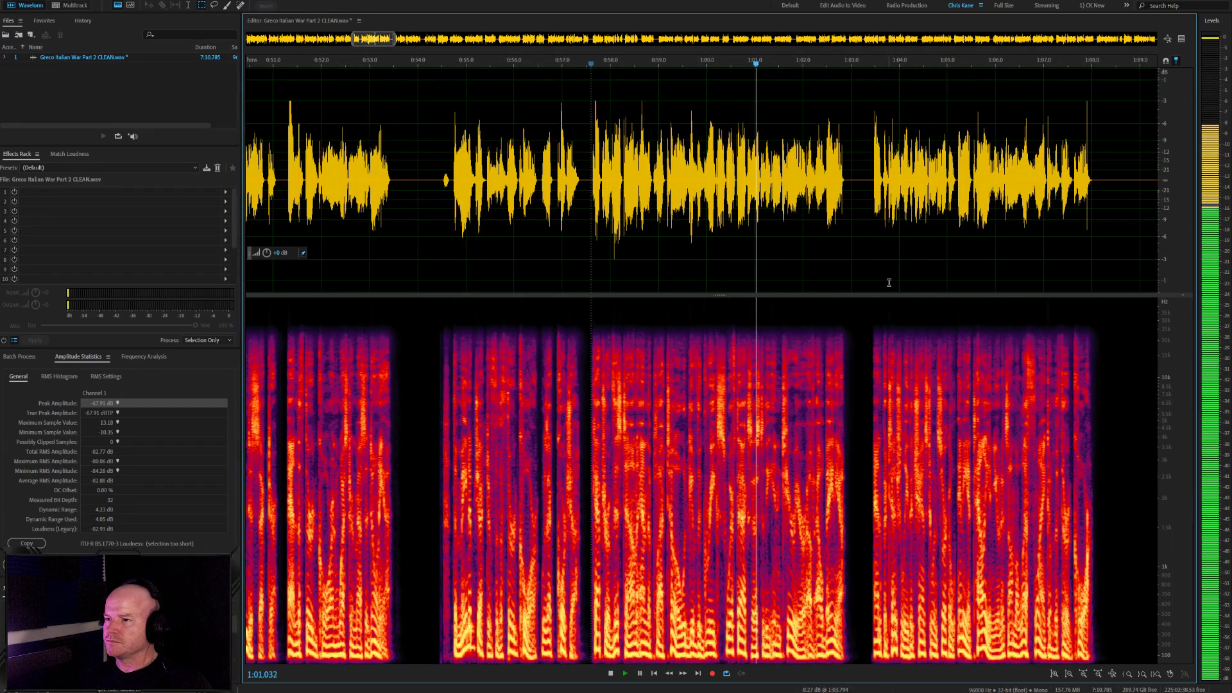
scroll(754, 234, down, 3)
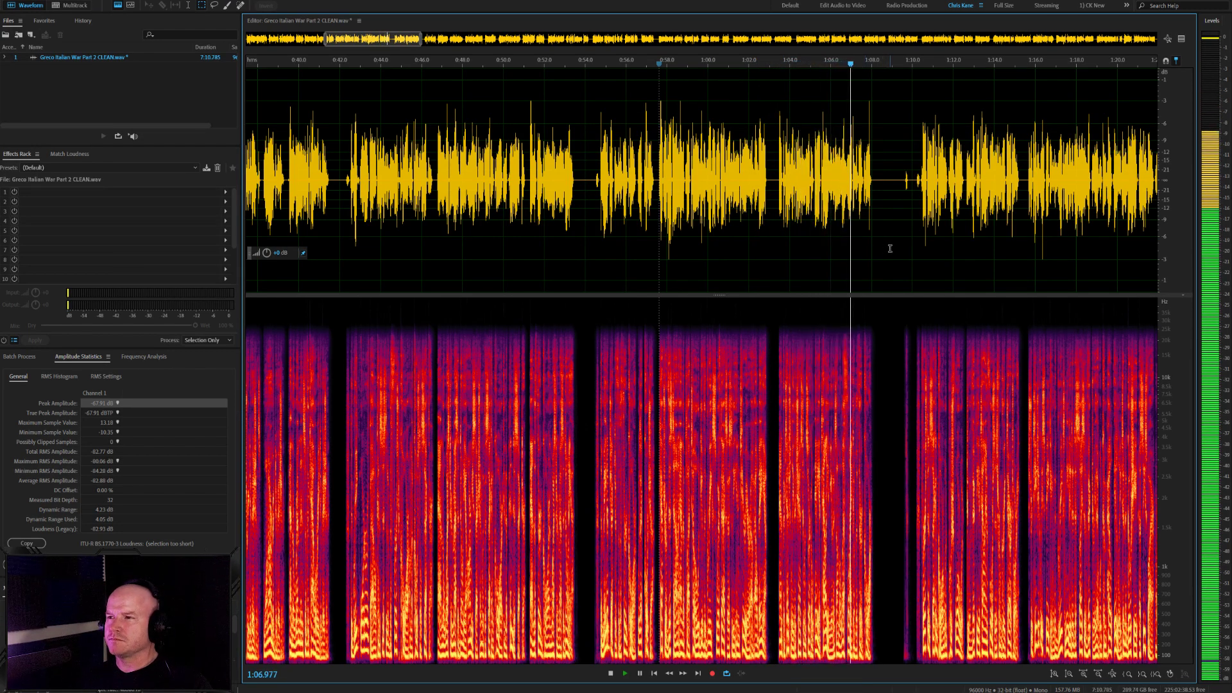
scroll(886, 249, up, 3)
key(space)
scroll(822, 247, up, 3)
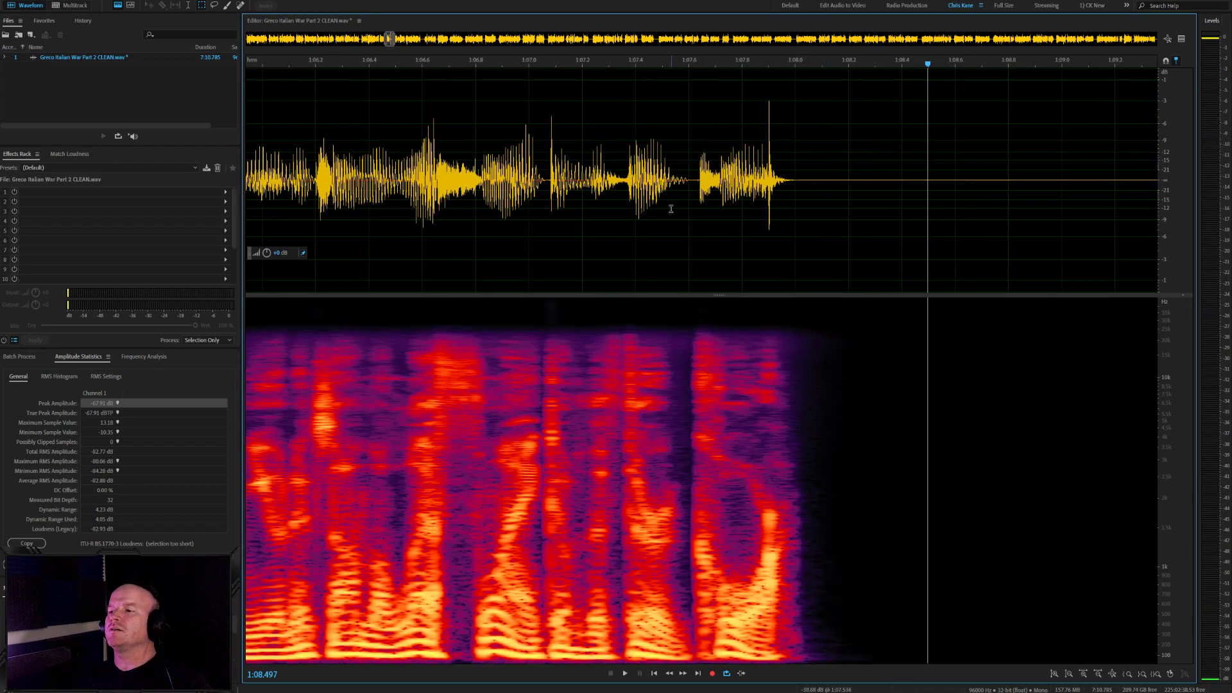
click(462, 179)
click(332, 178)
click(312, 181)
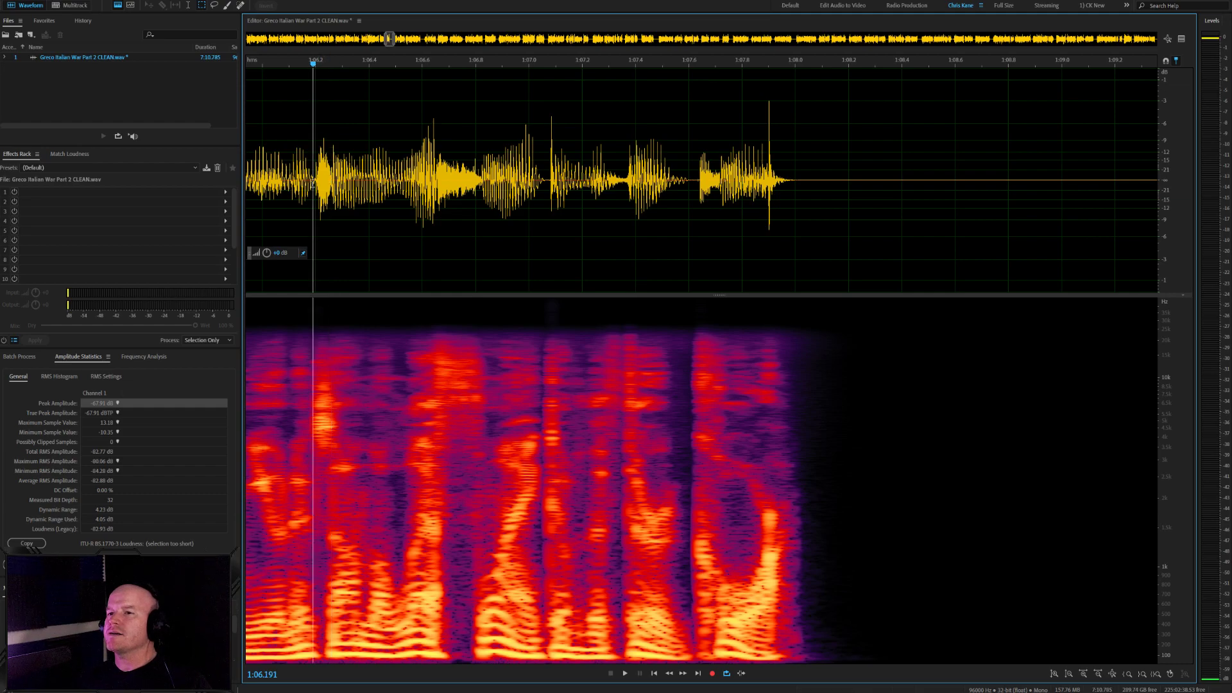
key(space)
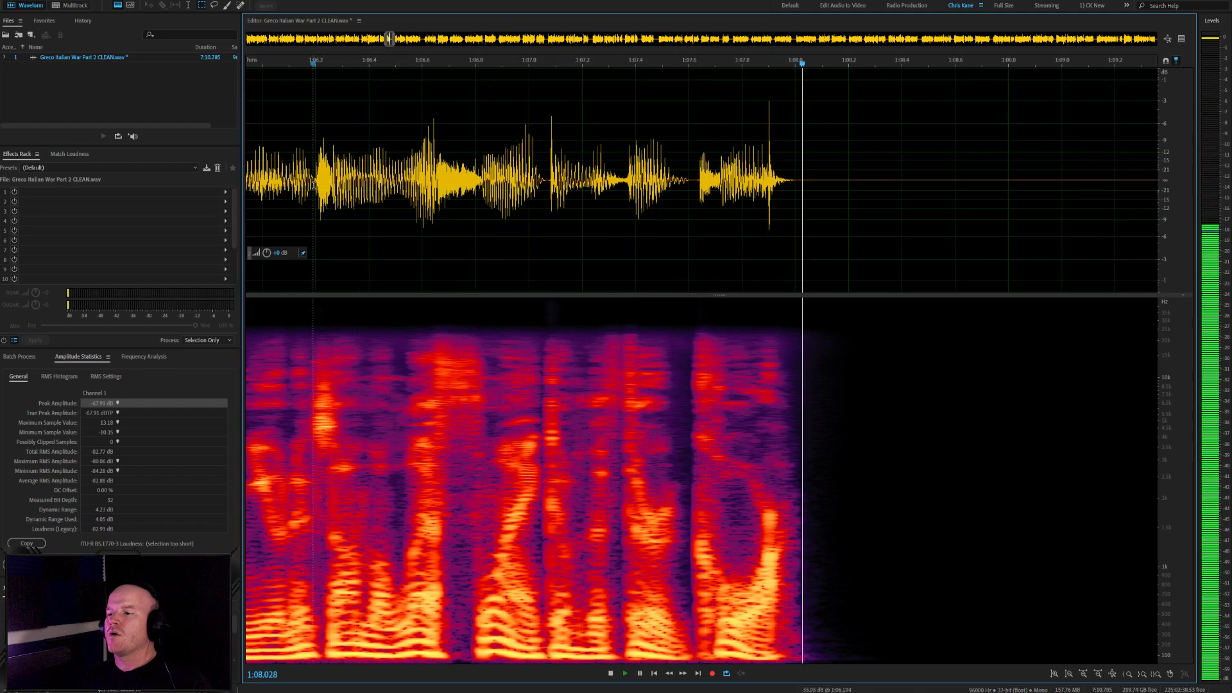
key(space)
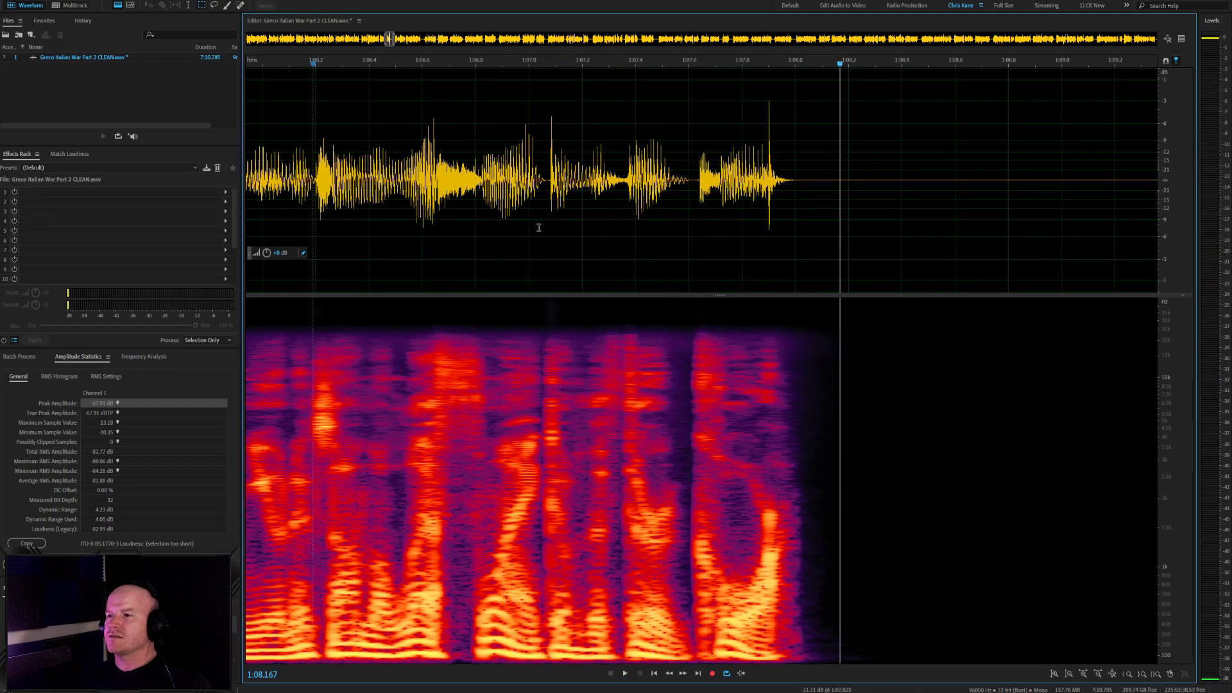
Examine the sharp waveform spike at about 1:07.9 and replay the words leading up to it
click(770, 152)
click(427, 176)
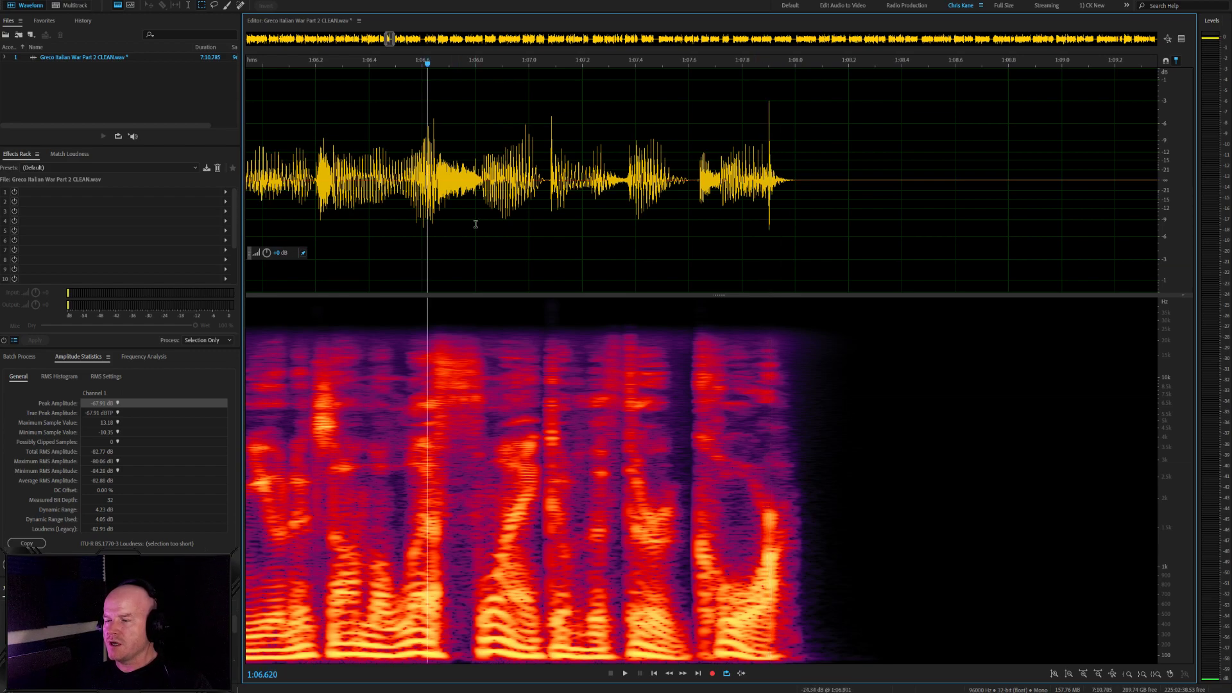
scroll(772, 245, up, 3)
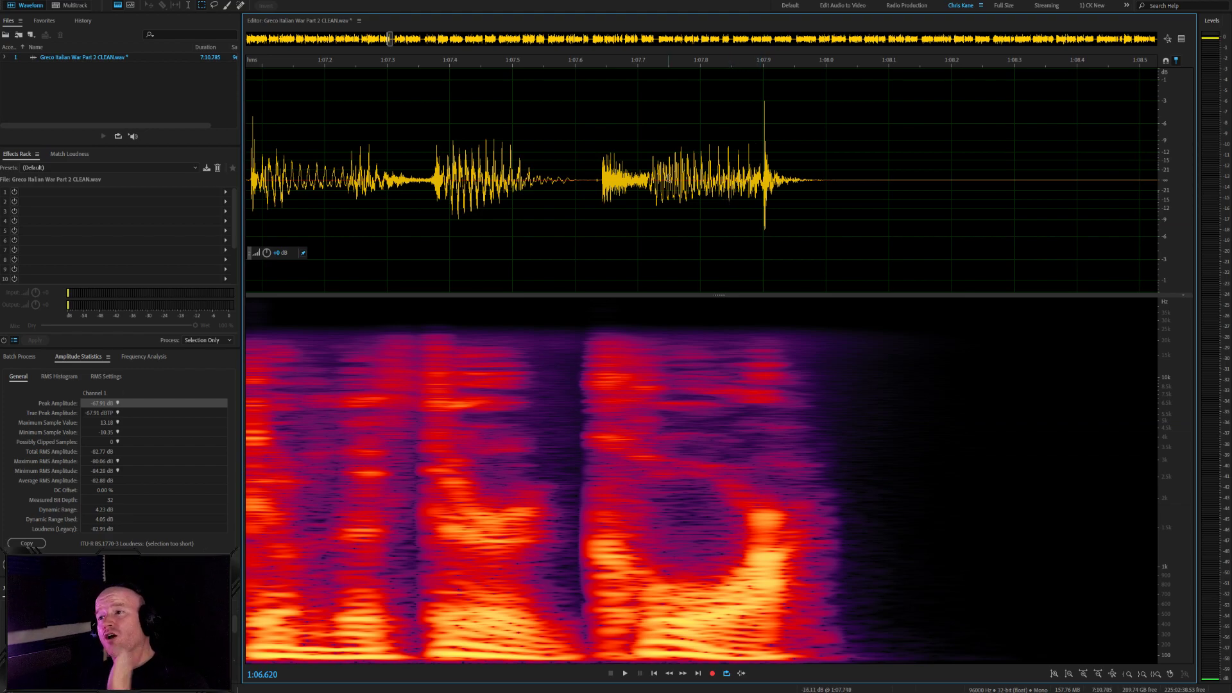
scroll(762, 207, down, 2)
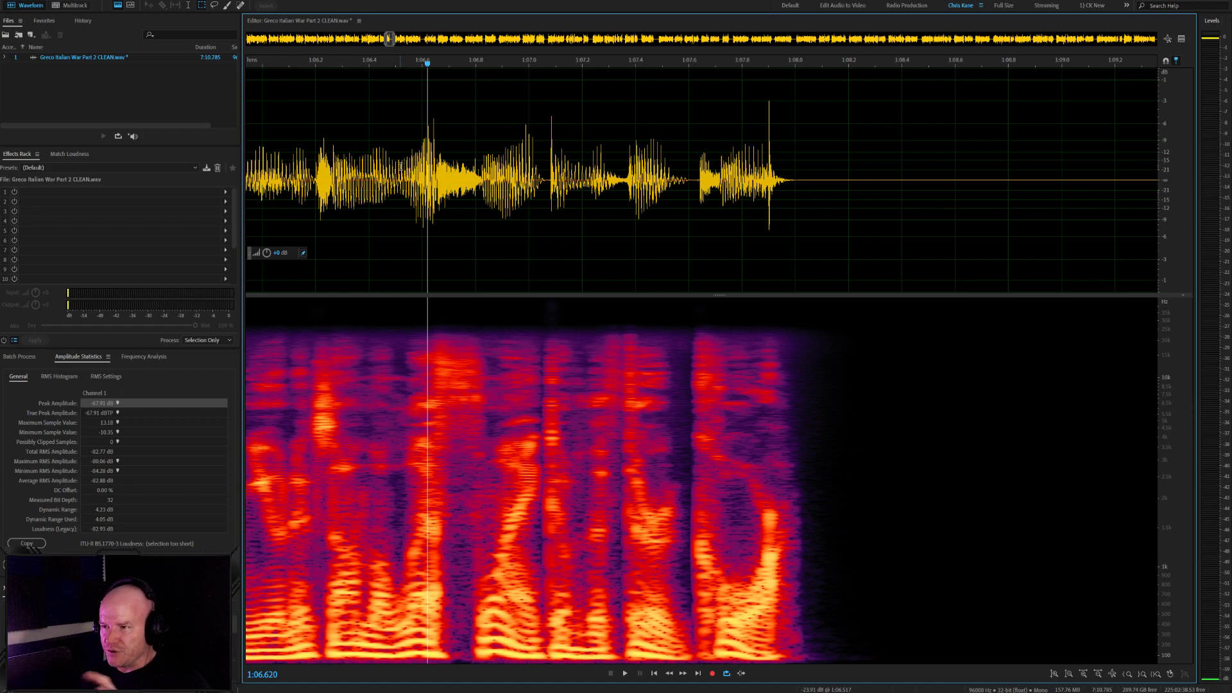
click(543, 165)
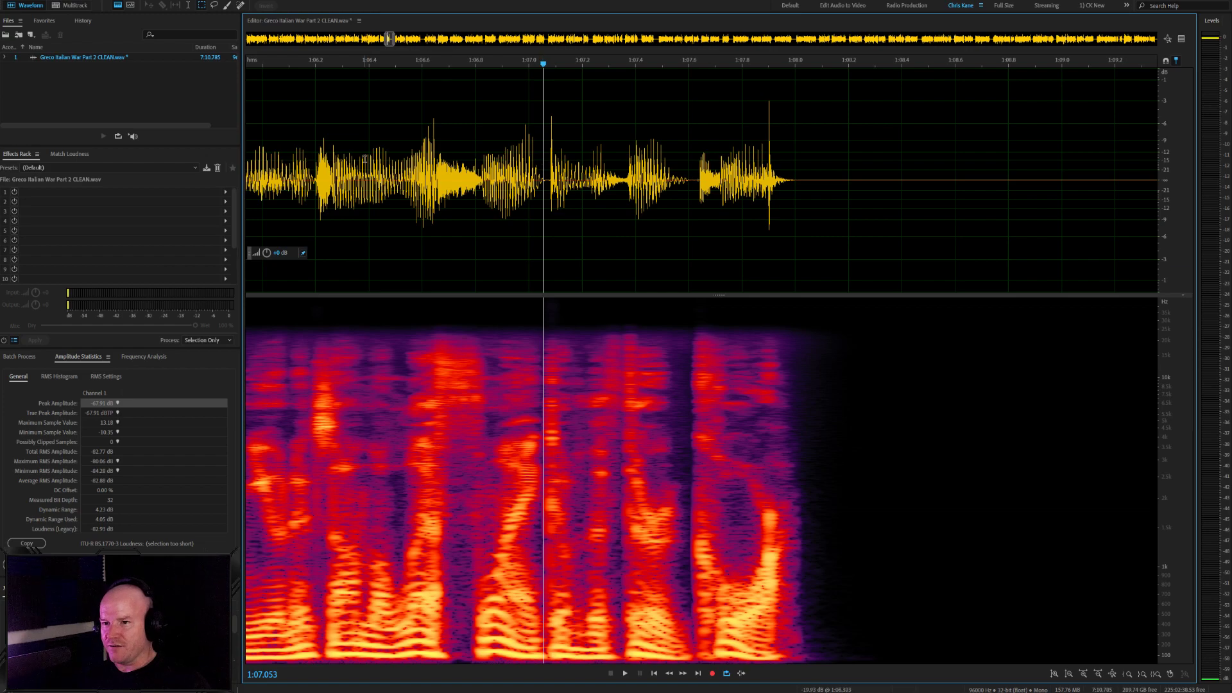
click(364, 158)
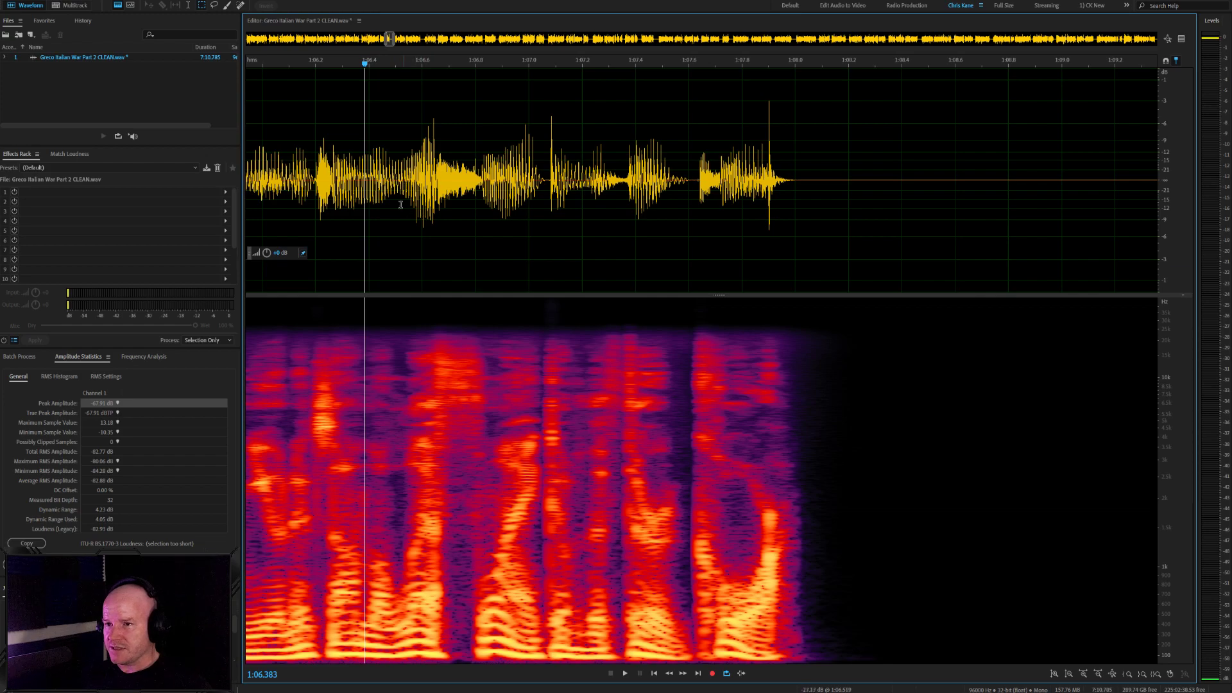
click(379, 203)
scroll(773, 173, up, 2)
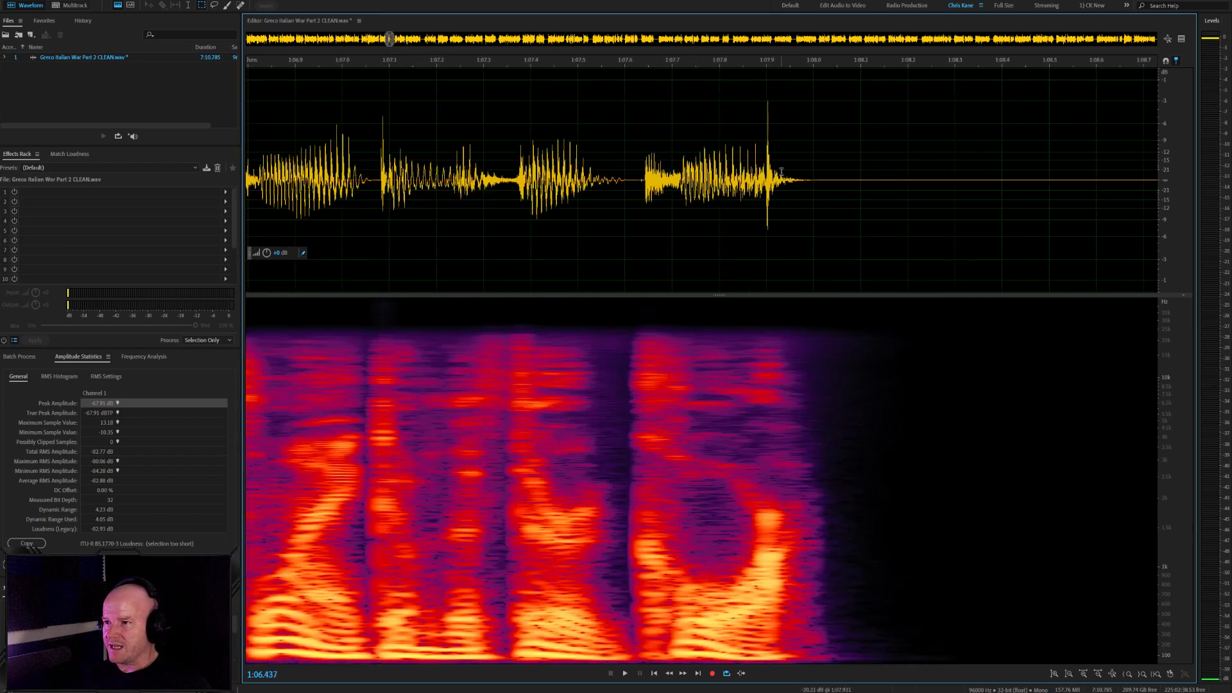
click(558, 184)
key(space)
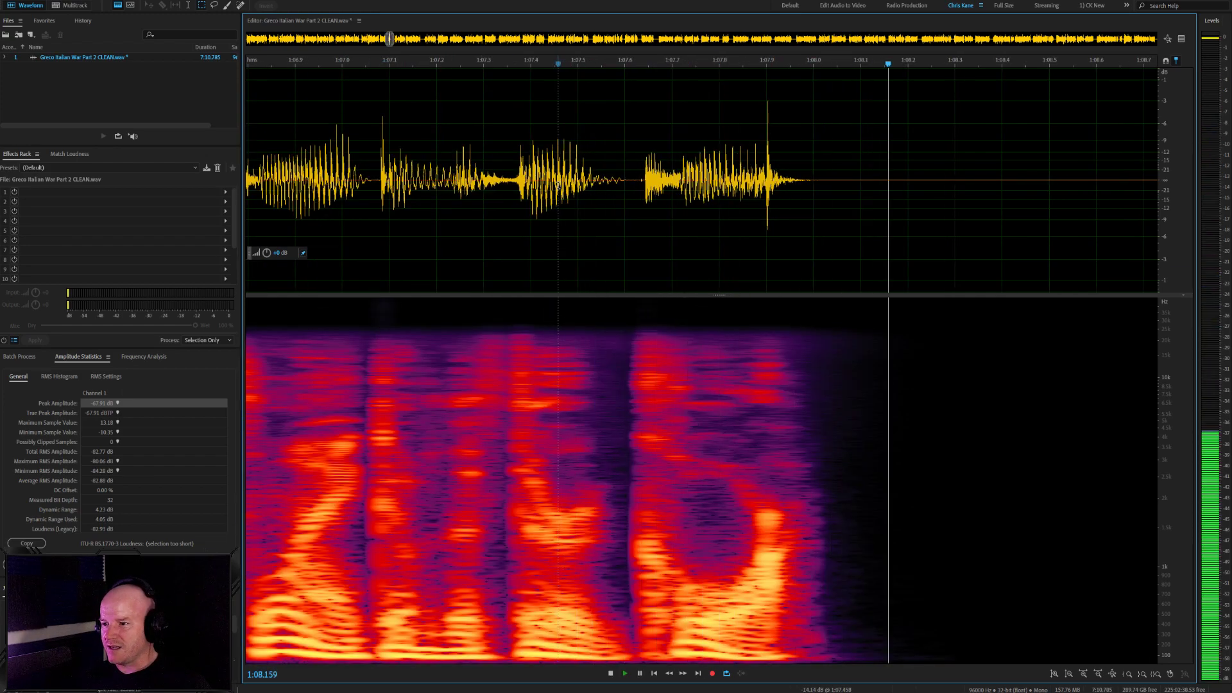
click(406, 198)
key(space)
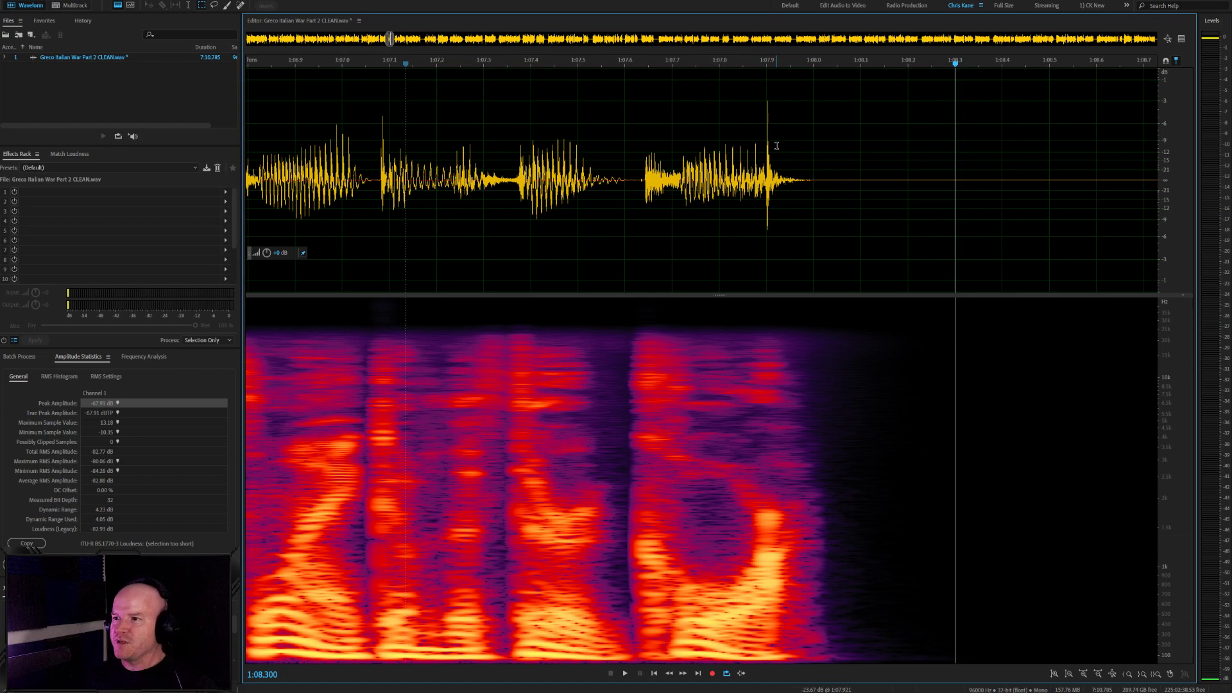
Replay the last word from 1:07.6 and auto-heal the narrow spike, about 0.007 s wide, at 1:07.898
scroll(559, 197, down, 3)
scroll(559, 197, down, 3)
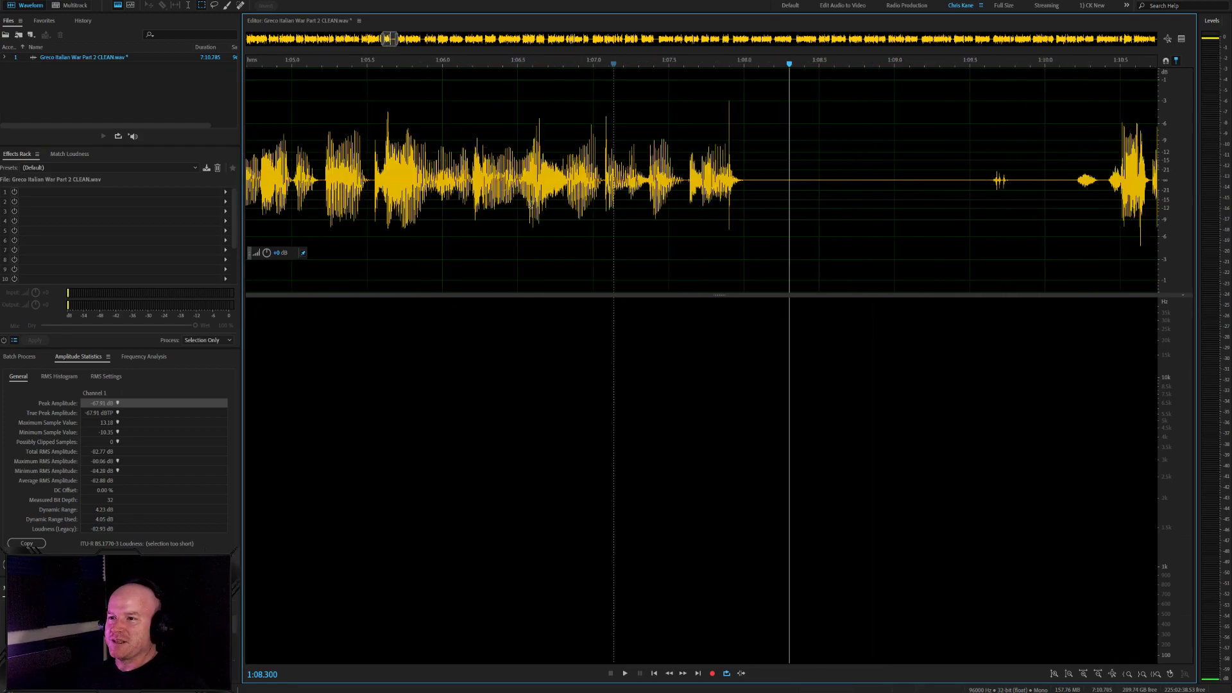
click(259, 171)
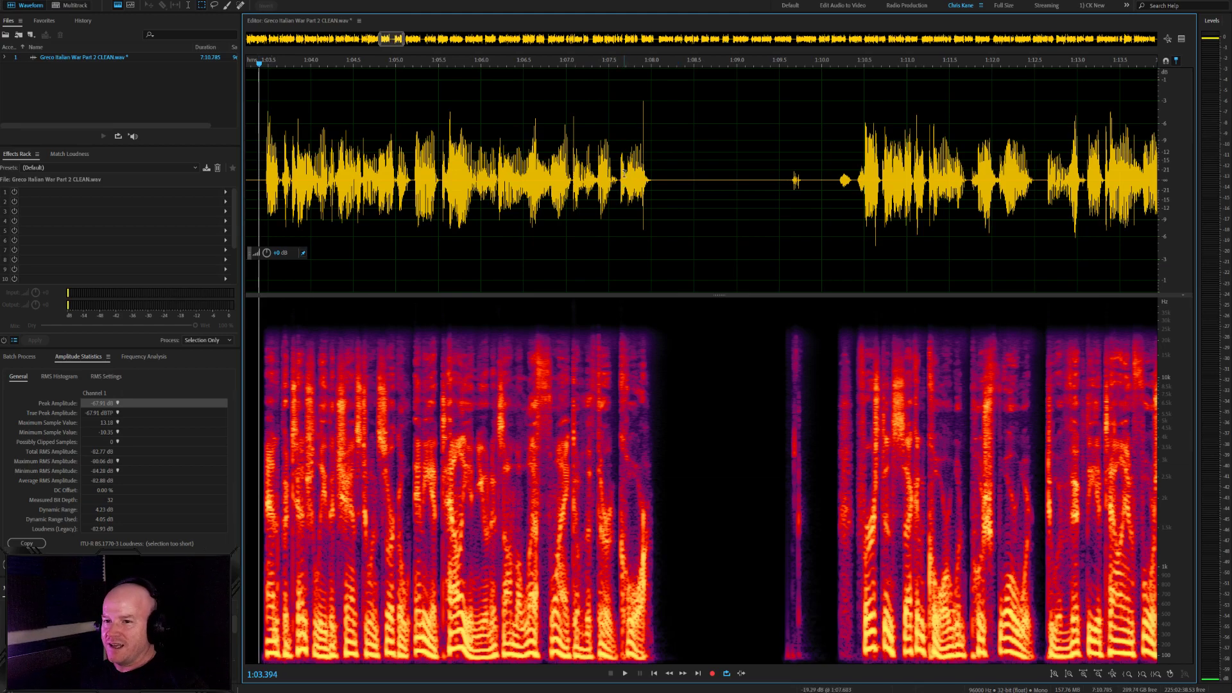
click(616, 173)
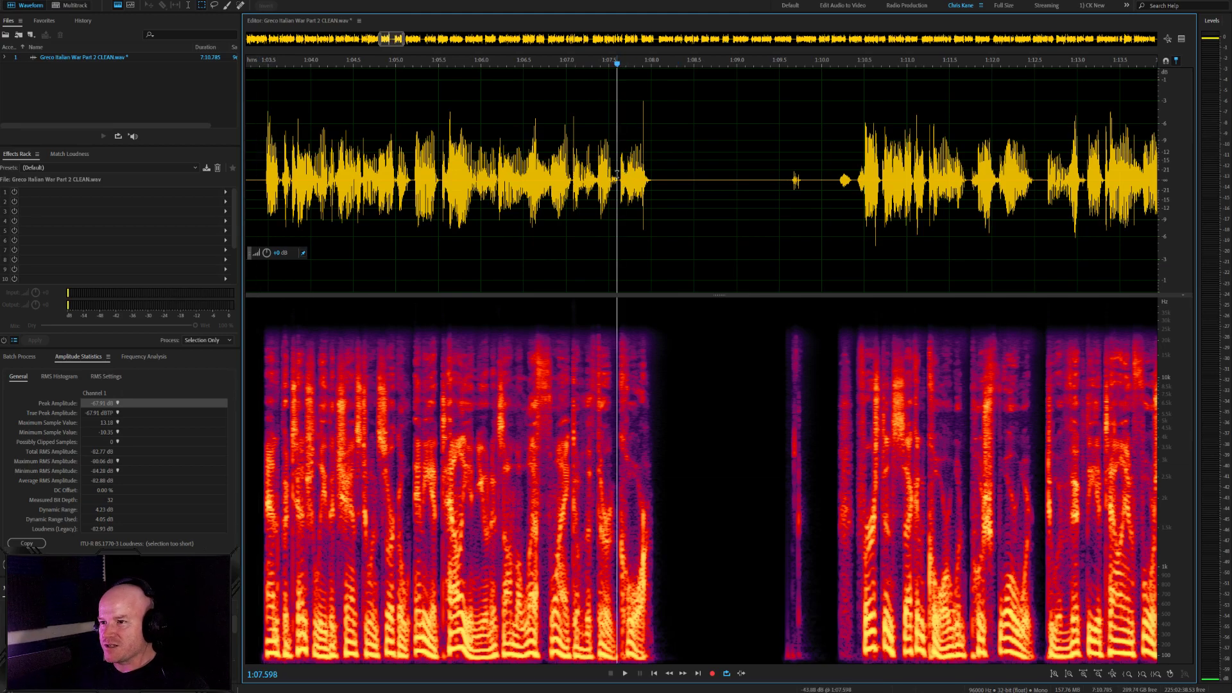
scroll(616, 173, up, 4)
key(space)
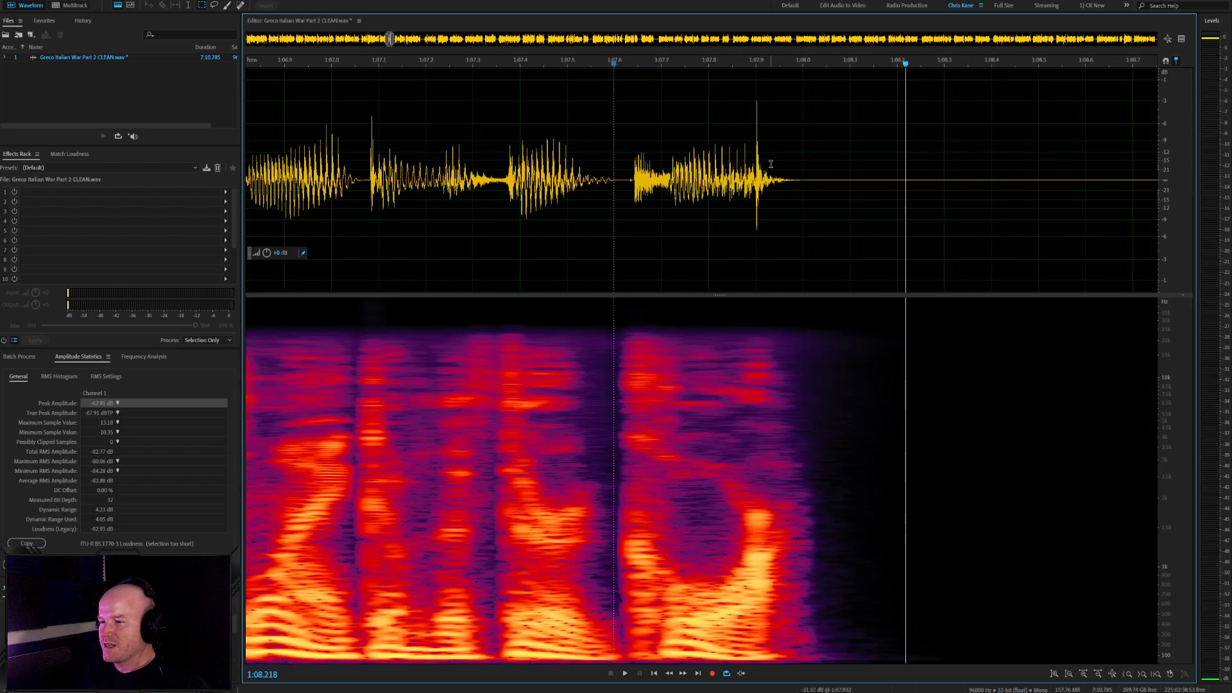
scroll(722, 163, up, 4)
click(713, 150)
drag(712, 150, 703, 154)
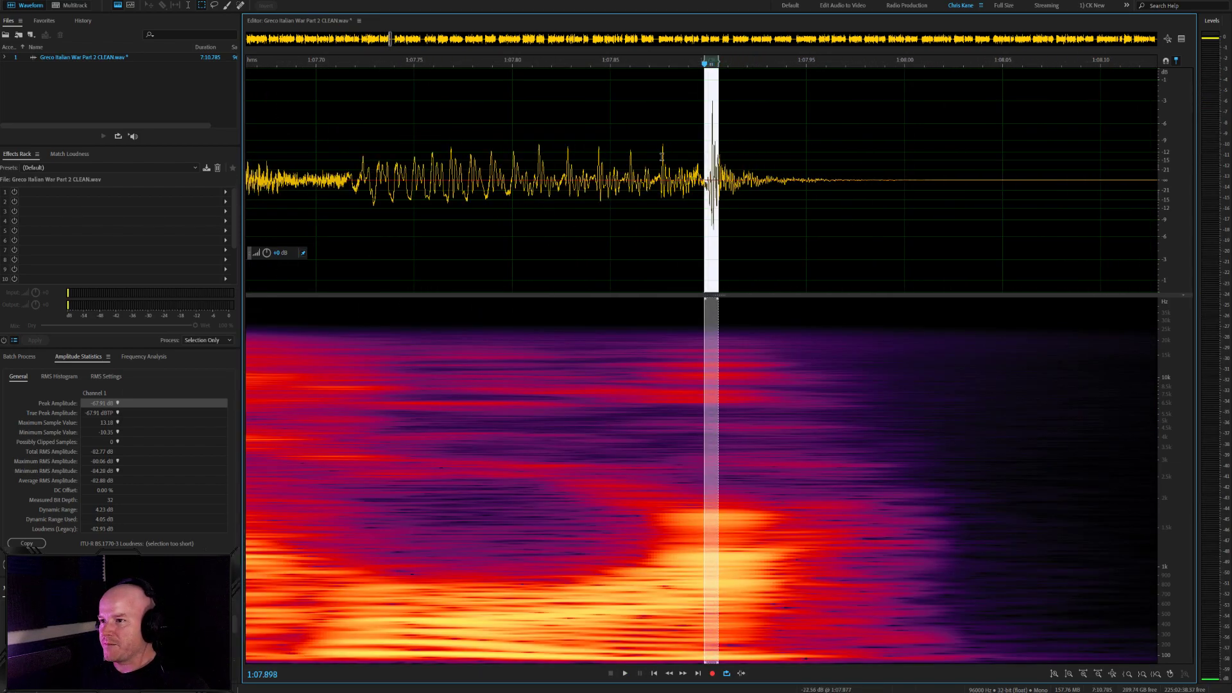
key(ctrl+u)
Replay the healed ending from 1:07.24 and heal the bright spectral patch at about 1:07.9, reaching up to roughly 1.9 kHz
scroll(836, 170, down, 5)
click(818, 176)
key(space)
click(496, 191)
key(space)
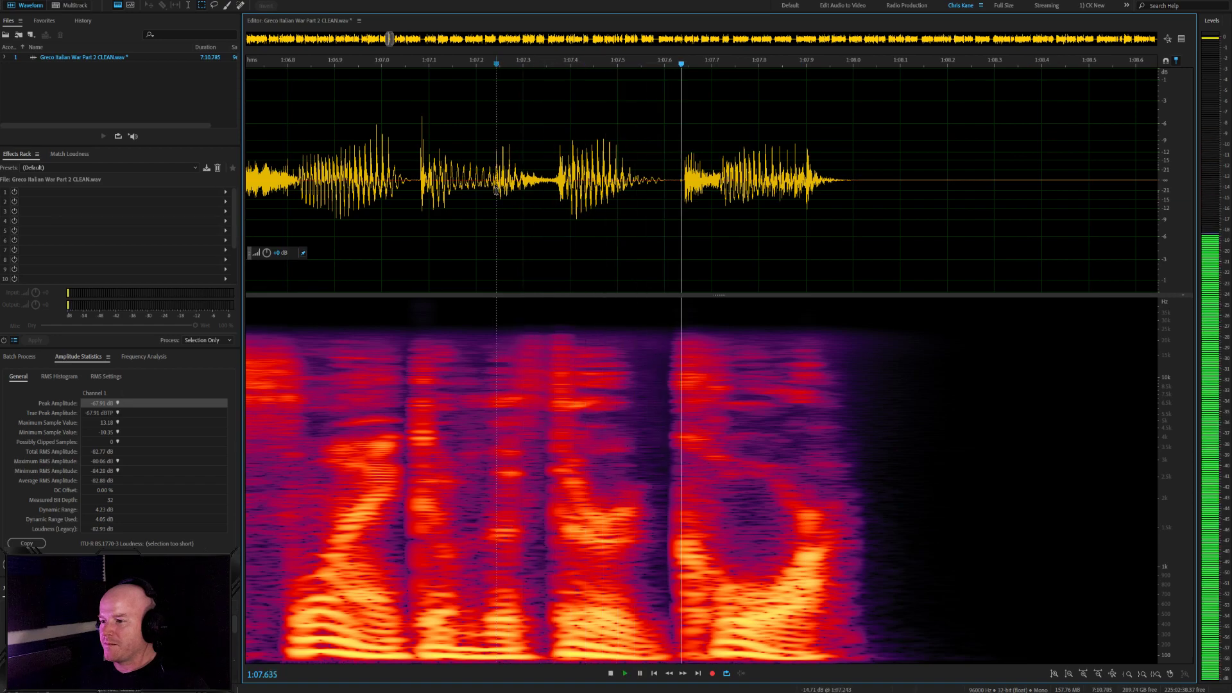
key(space)
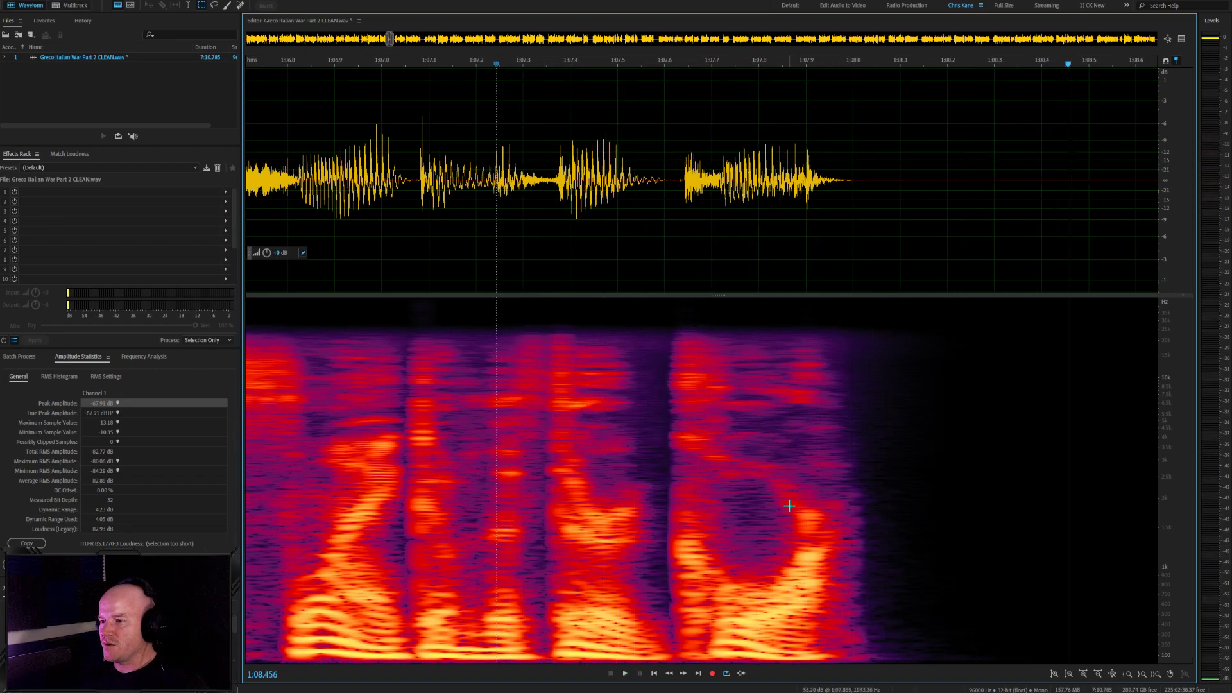
drag(790, 506, 825, 543)
Replay the repaired ending from 1:07.40 and the longer phrase from about 1:04.9 to 1:08.2
click(569, 186)
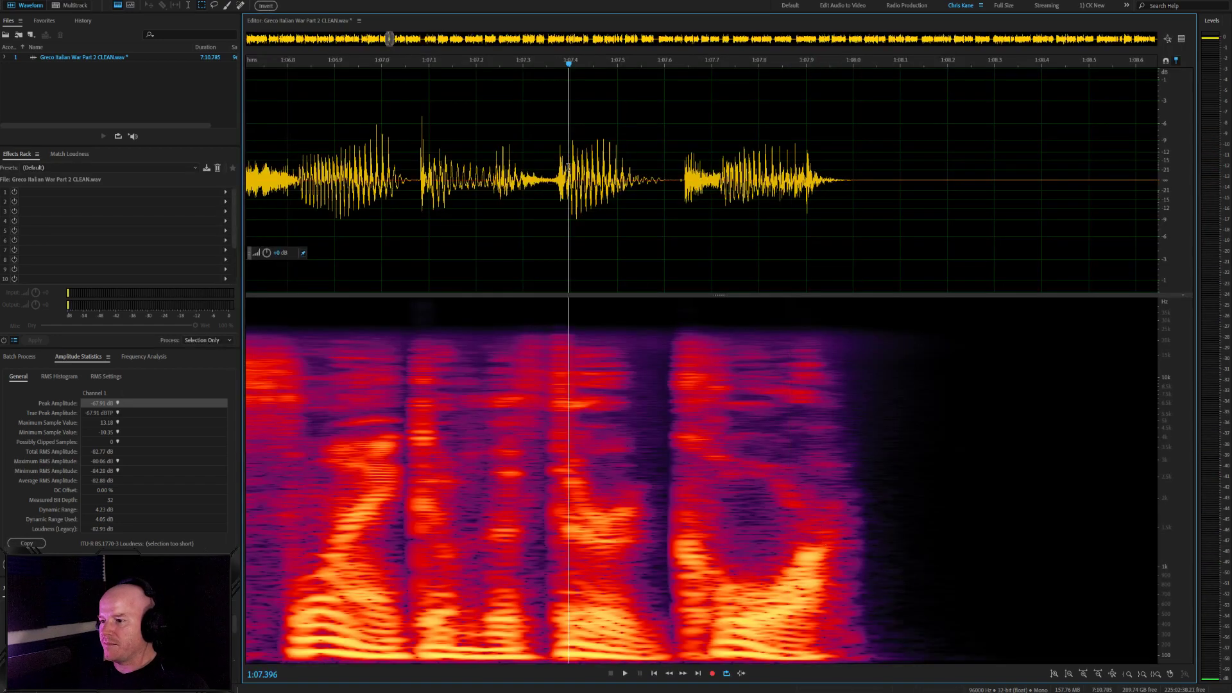
key(space)
scroll(594, 188, down, 6)
key(space)
click(378, 191)
key(space)
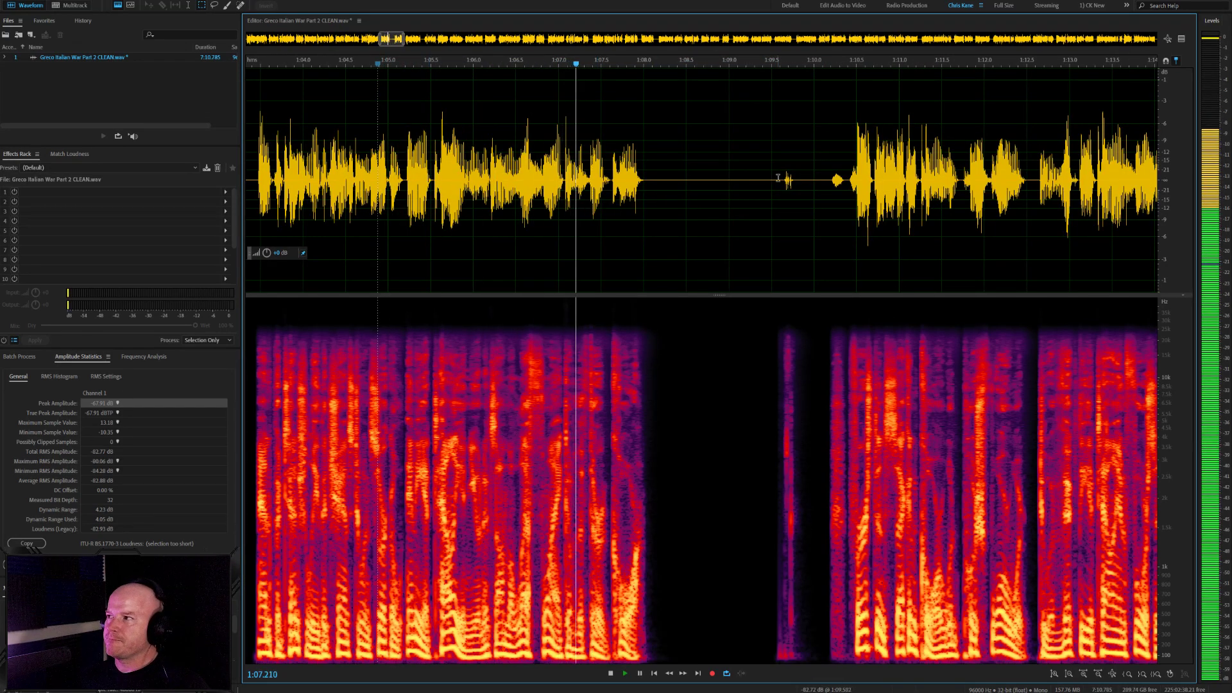
key(space)
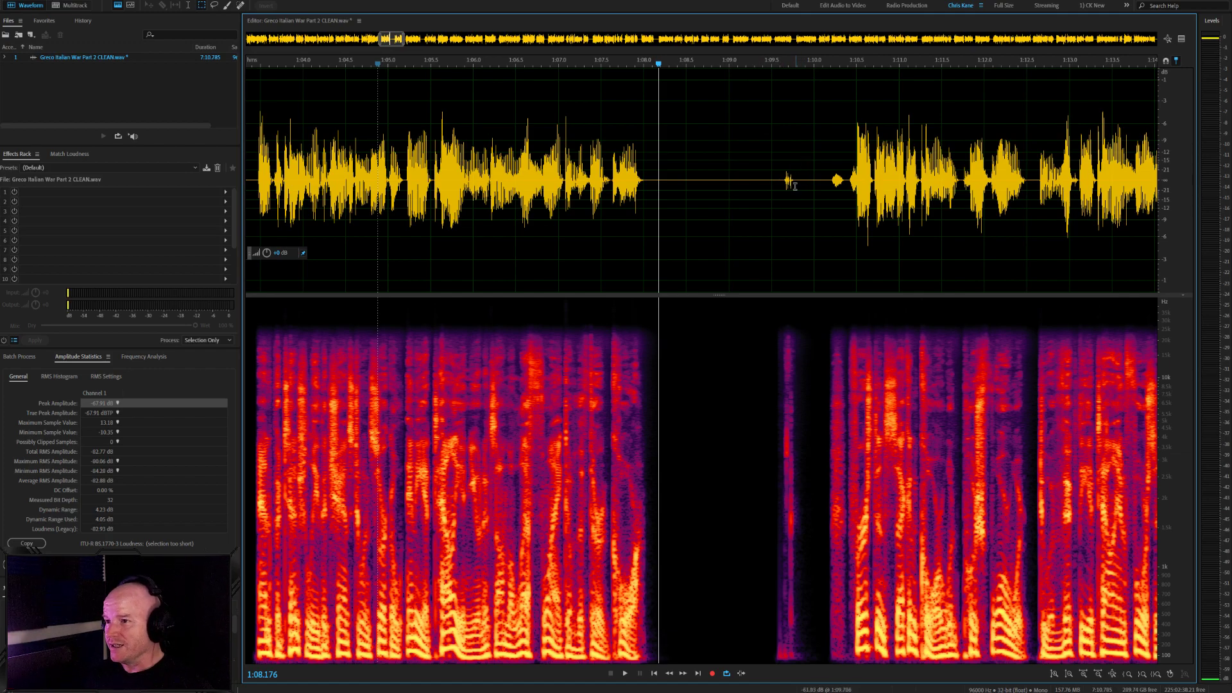
Cut about 0.91 s, including the small noise at 1:09.6, from the pause after 1:08 and play from the cut
click(781, 187)
scroll(780, 187, down, 3)
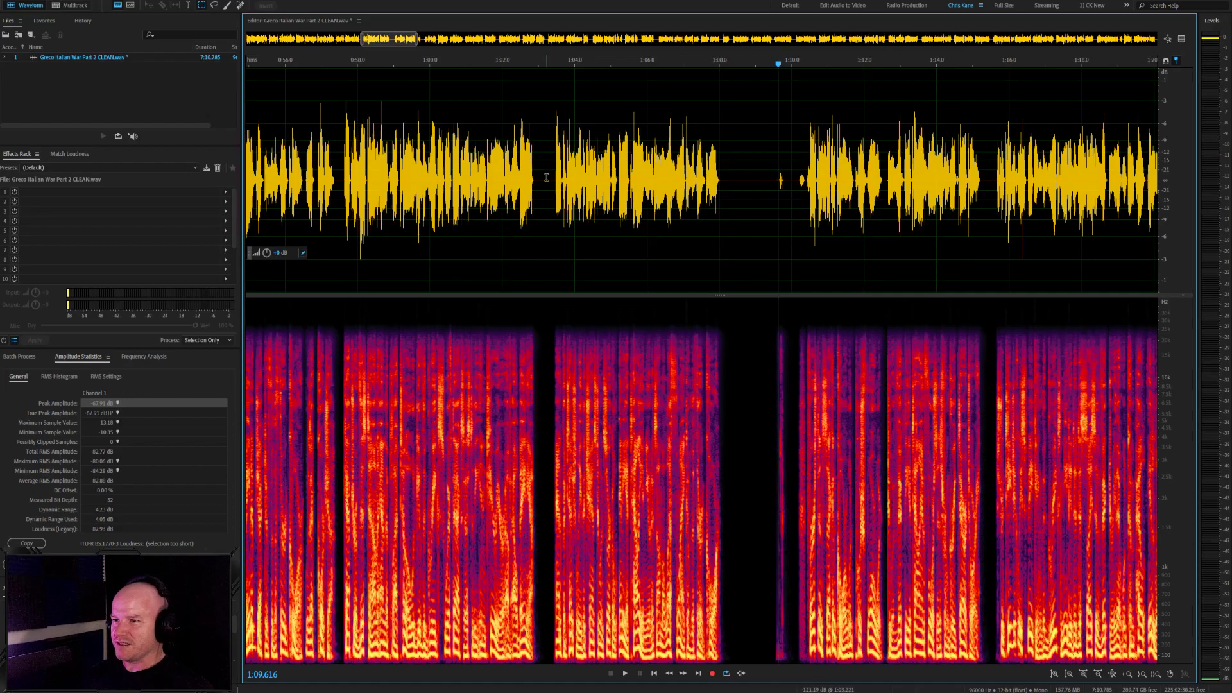
click(551, 173)
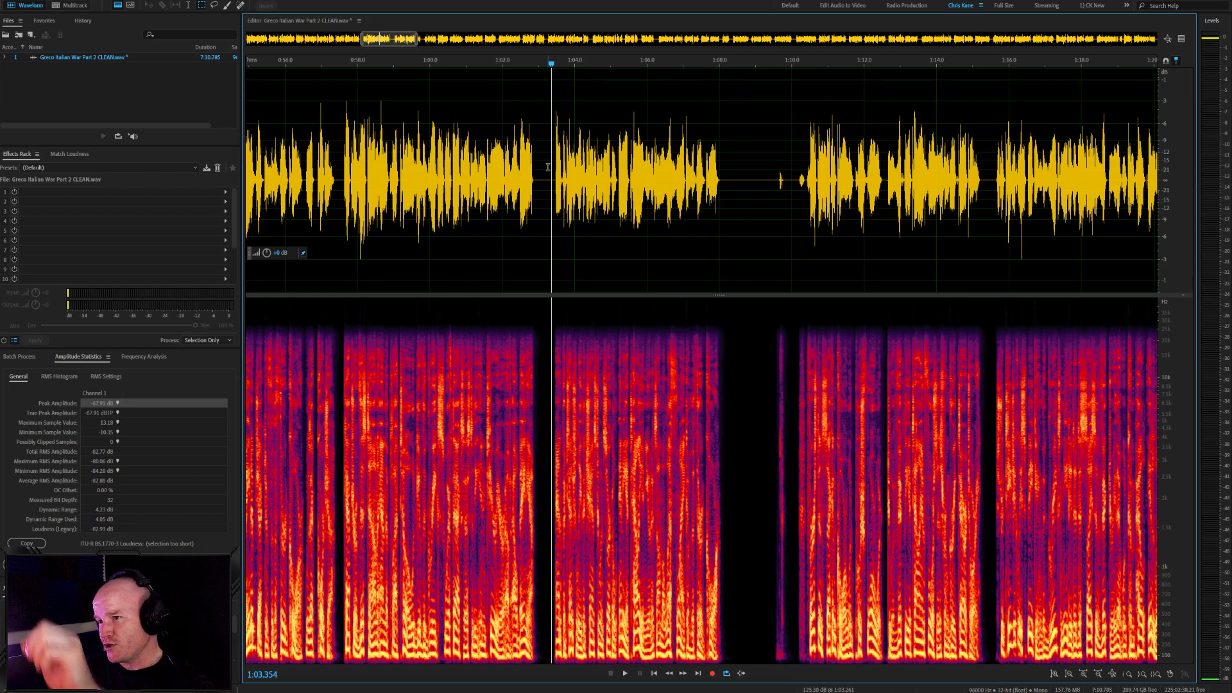
click(554, 177)
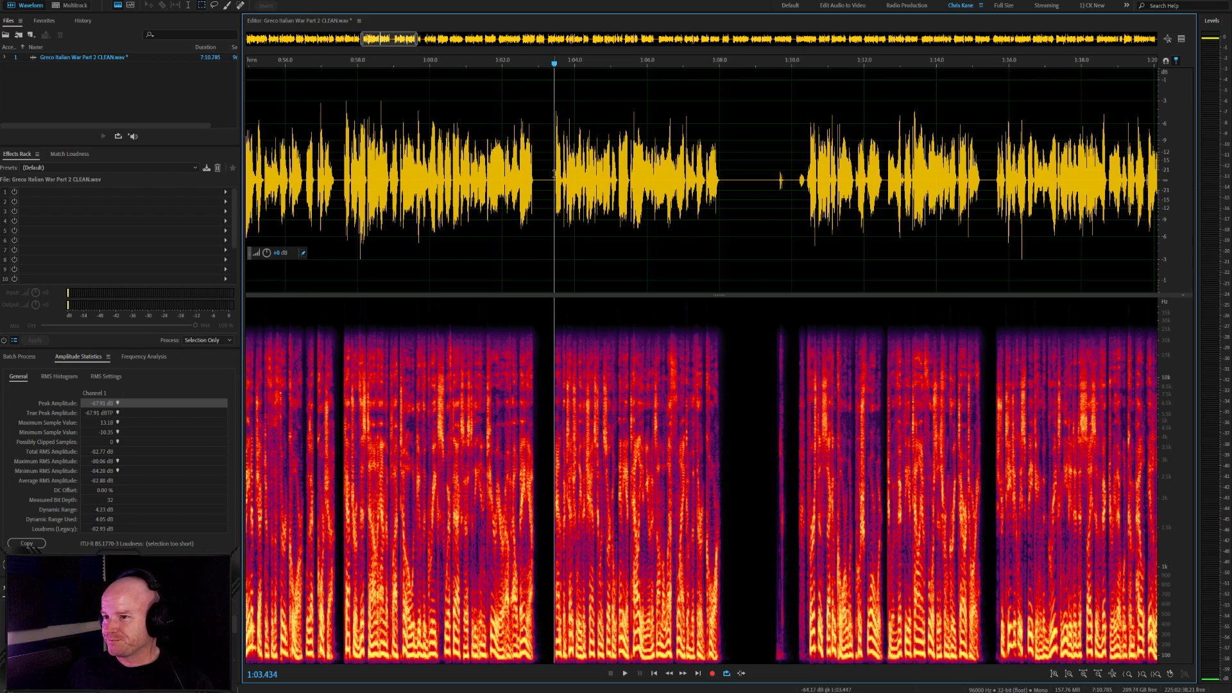
scroll(727, 188, up, 2)
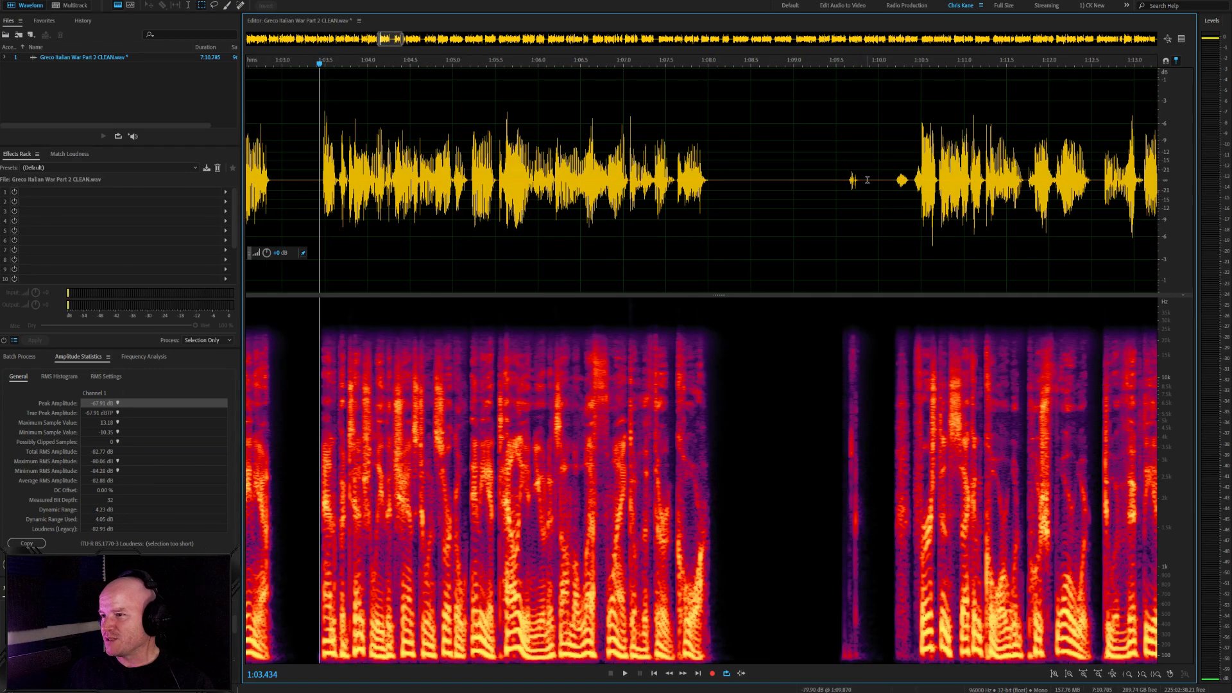
drag(867, 180, 789, 180)
key(Delete)
key(space)
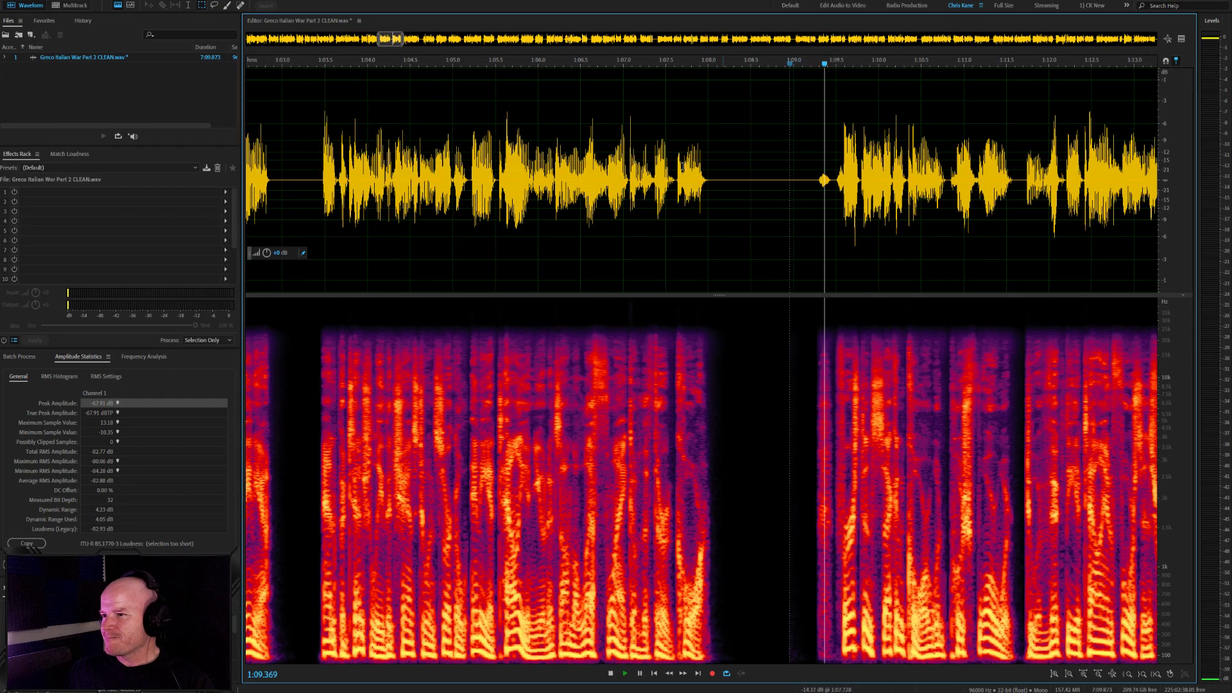
Play across the tightened pause from about 1:07.0, then listen onward from about 1:09.25 into the phrase after 1:14.8
click(619, 172)
key(space)
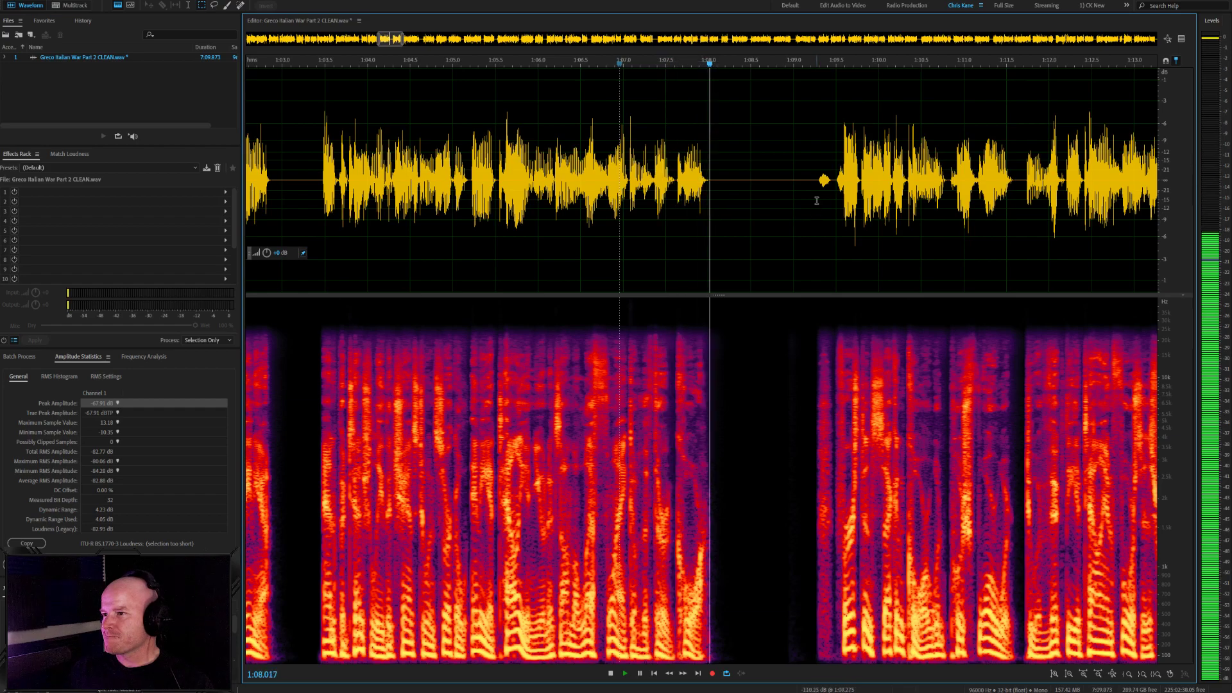
click(814, 176)
scroll(814, 205, down, 3)
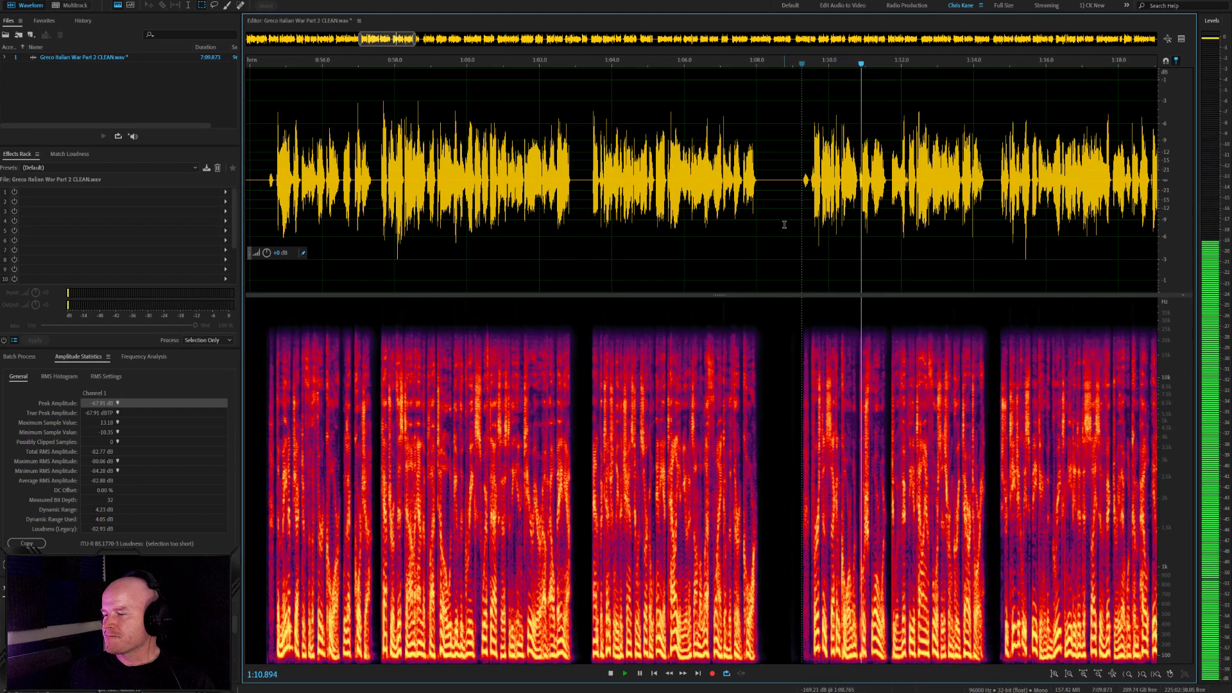
scroll(853, 234, down, 1)
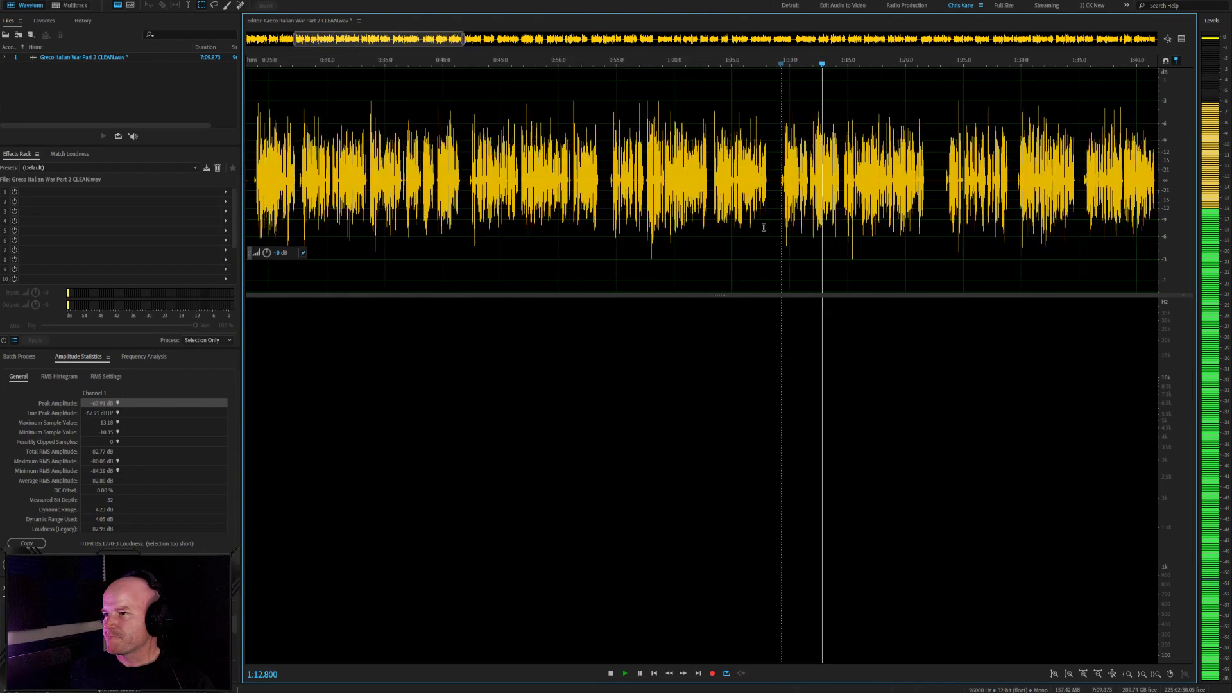
scroll(875, 229, up, 2)
scroll(737, 201, up, 3)
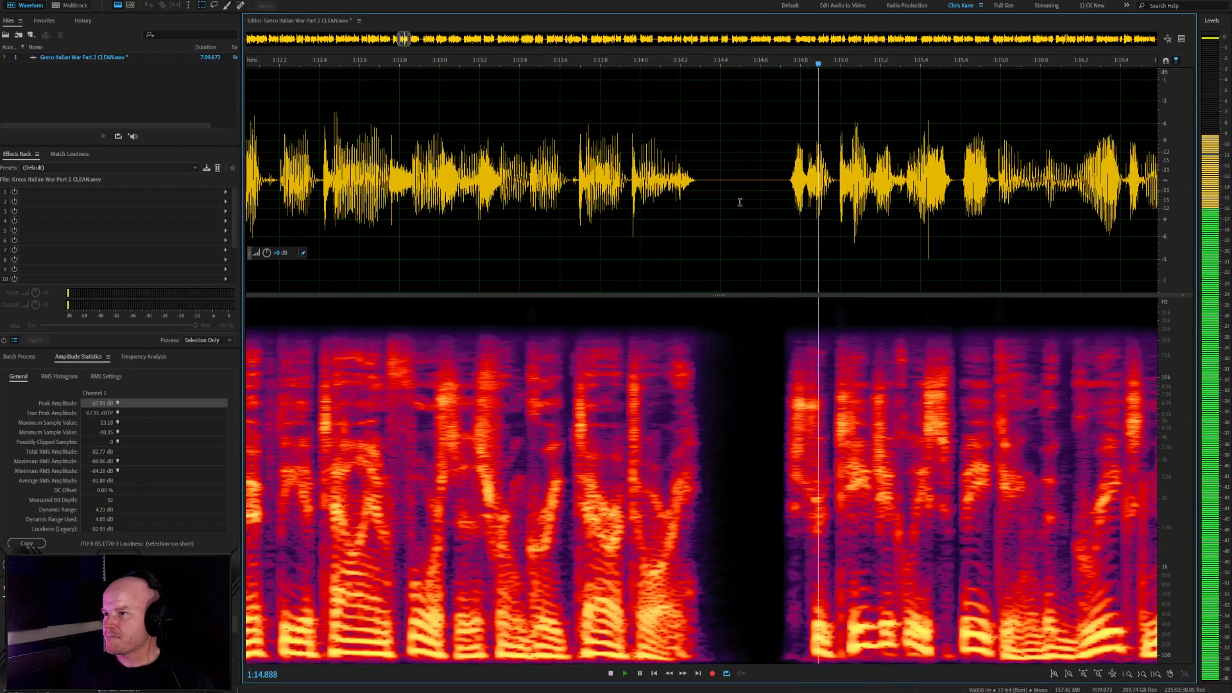
scroll(774, 178, down, 1)
scroll(756, 162, up, 3)
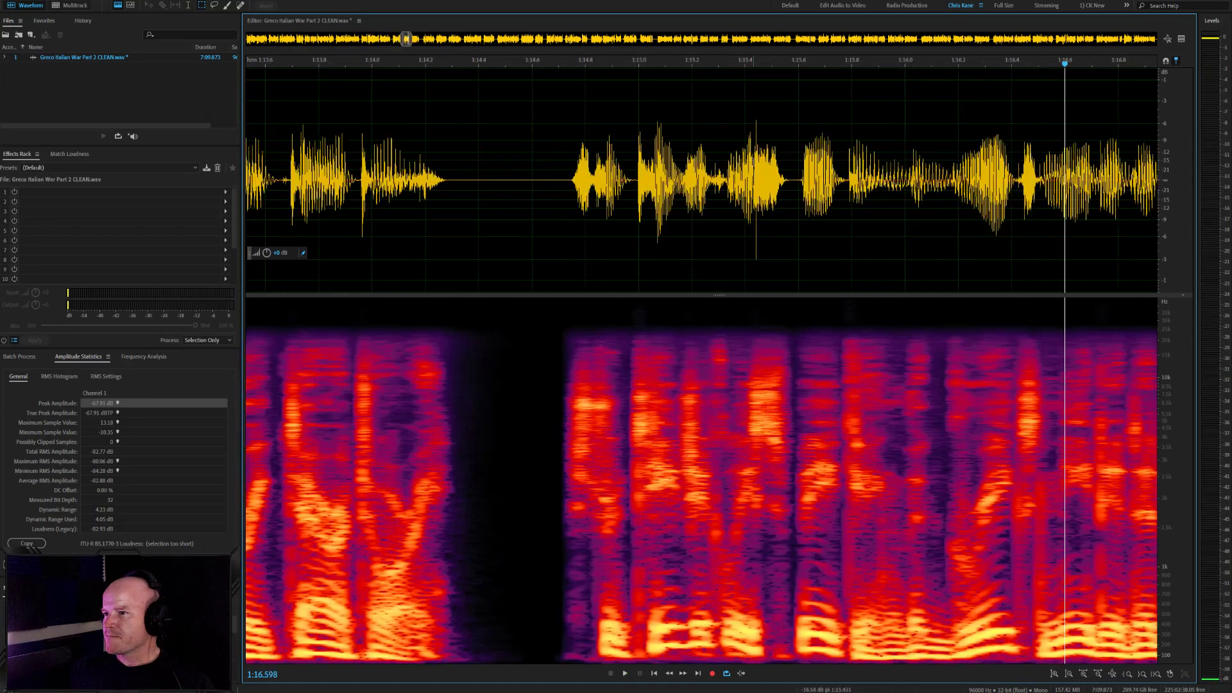
Replay the phrase after the 1:14.5 pause from about 1:15.37, 1:15.66 and 1:16.34
click(756, 162)
scroll(825, 234, down, 1)
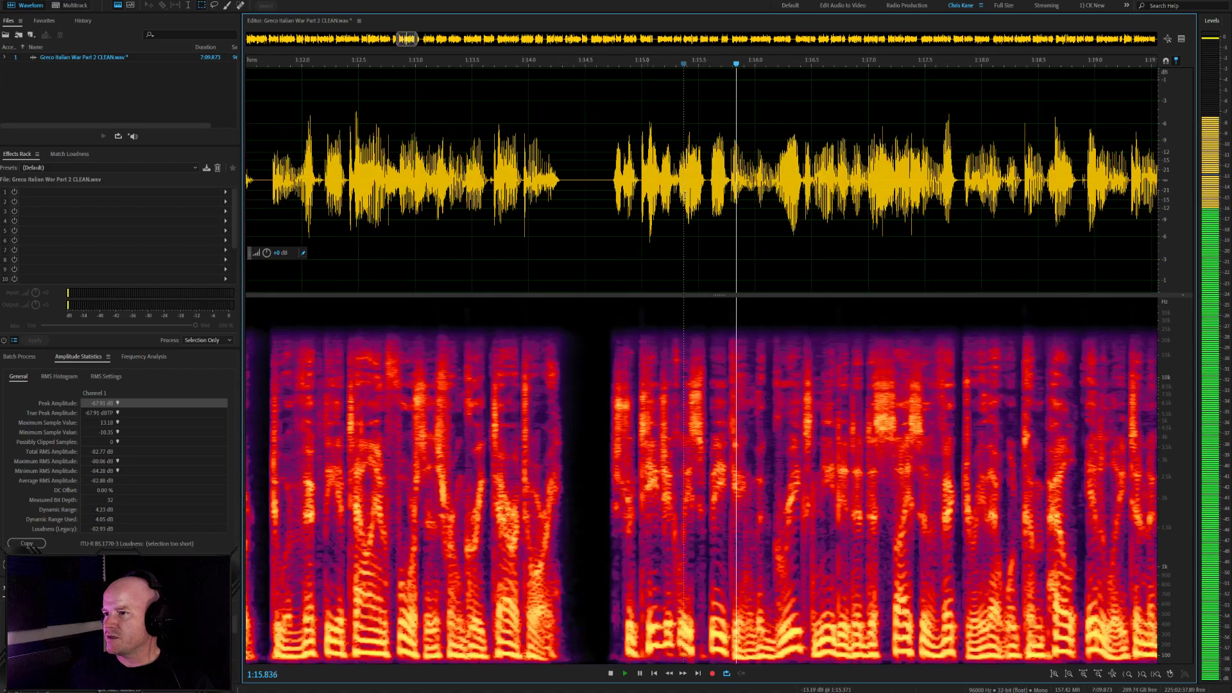
scroll(824, 234, up, 1)
click(435, 186)
key(space)
click(580, 163)
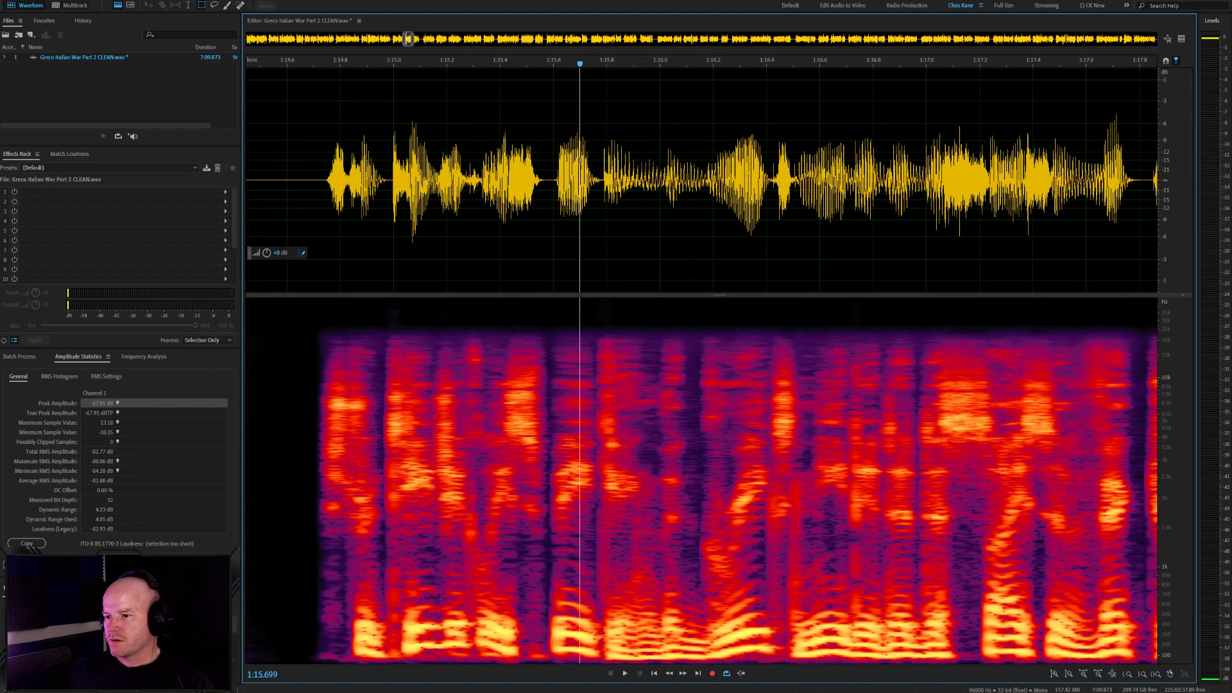
click(596, 160)
key(space)
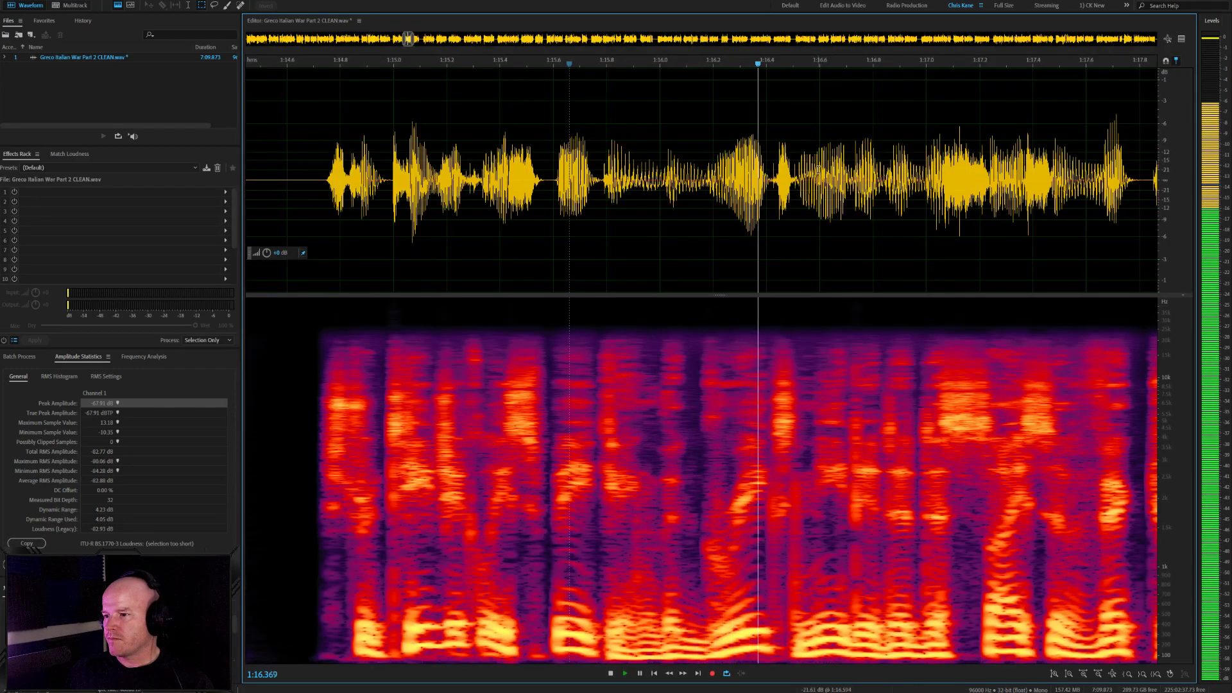
click(796, 155)
click(752, 178)
key(space)
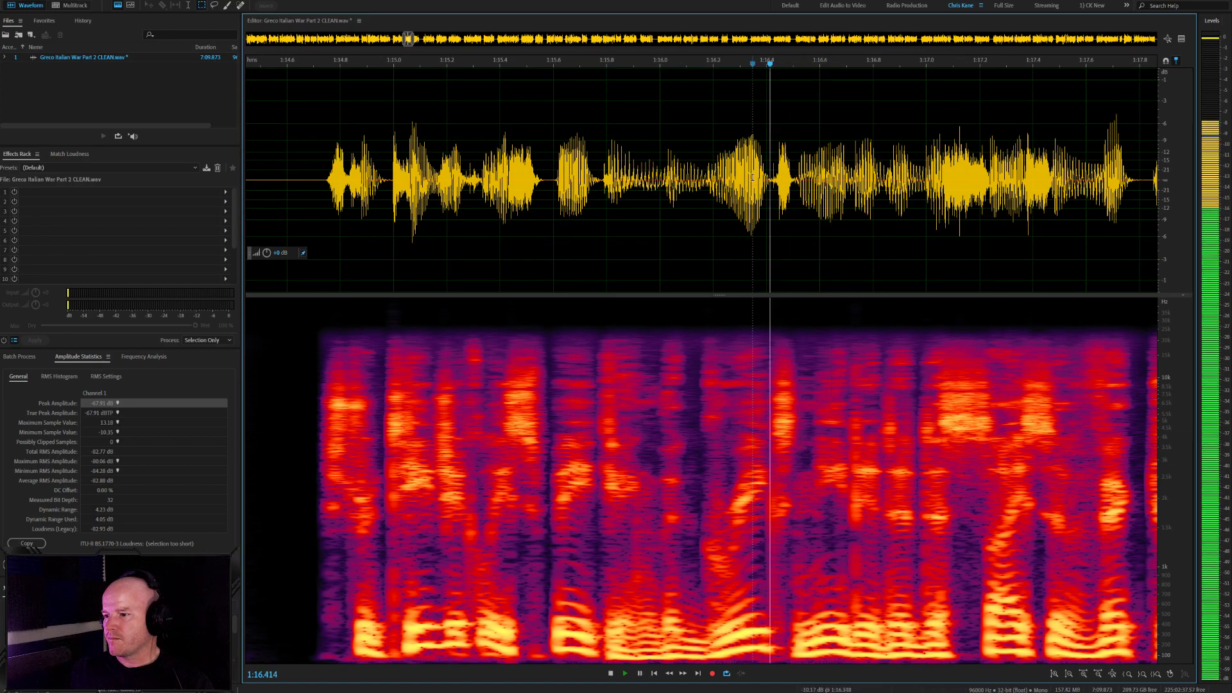
scroll(752, 178, down, 1)
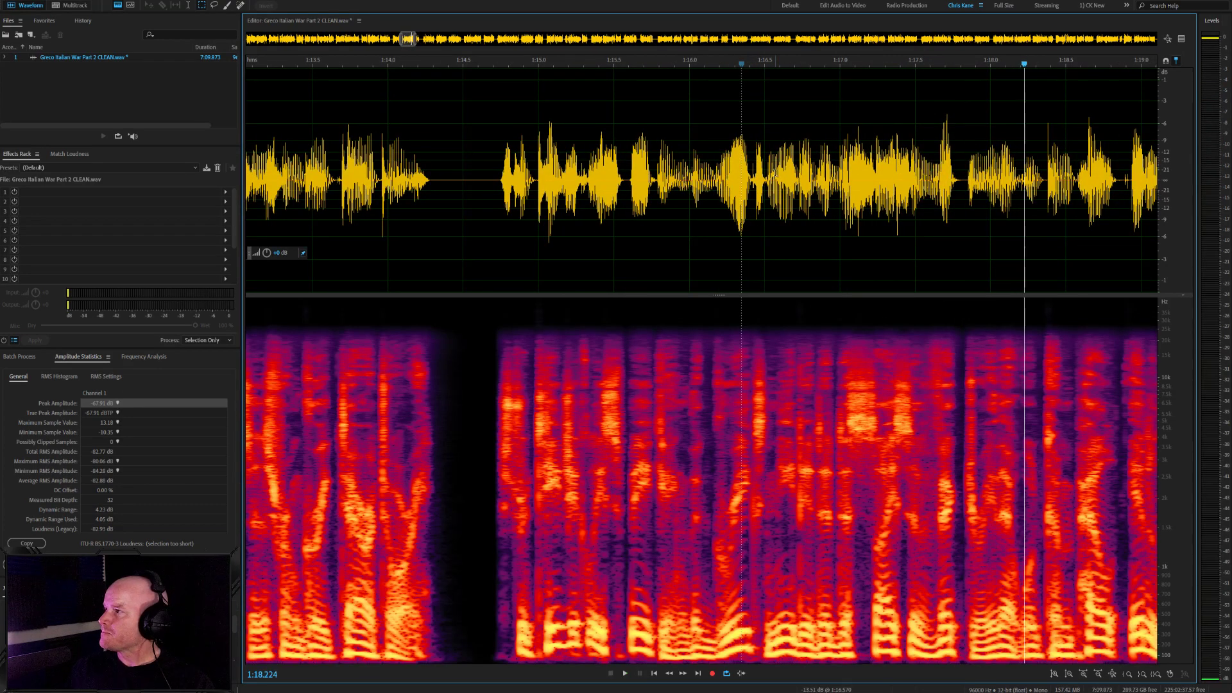
Listen from about 1:15.8 towards 1:19, and replay the second half of the phrase from 1:17.945
click(657, 193)
key(space)
scroll(657, 193, down, 4)
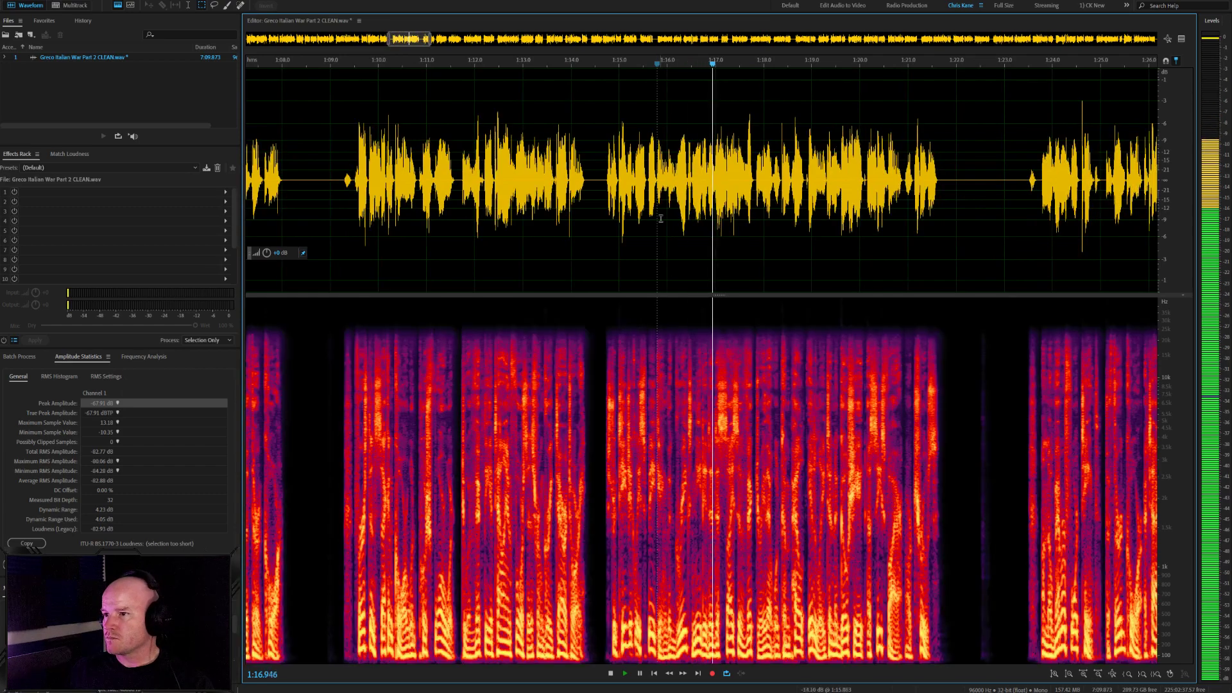
scroll(805, 237, up, 3)
scroll(806, 237, up, 2)
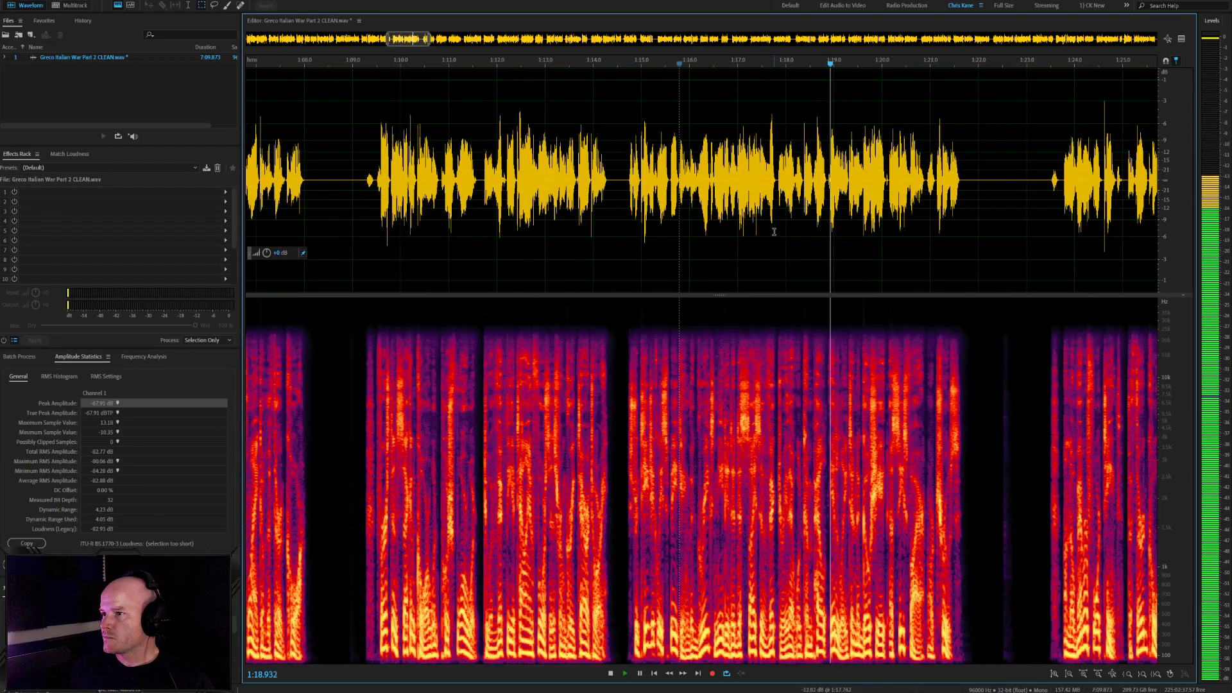
key(space)
drag(883, 173, 875, 175)
click(689, 194)
key(space)
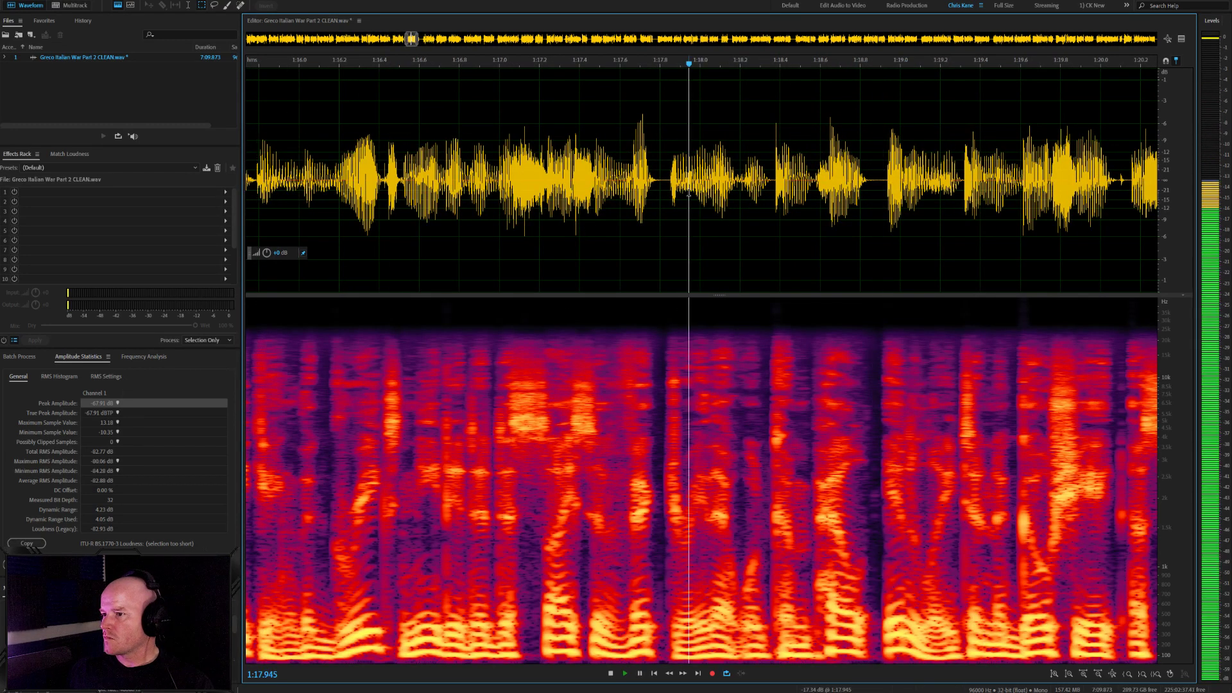
Replay the words from about 1:17.35 and stop at 1:18.985 to check the sounds before it
scroll(676, 196, down, 4)
click(638, 202)
scroll(719, 228, up, 5)
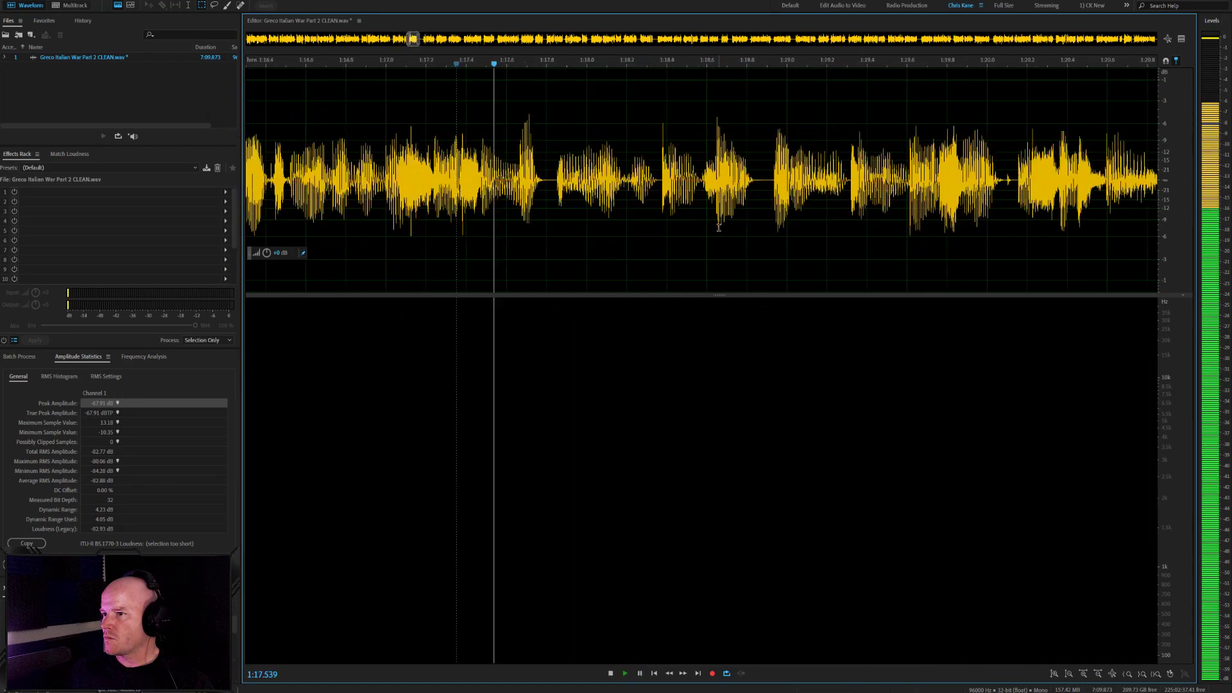
key(space)
scroll(519, 218, up, 3)
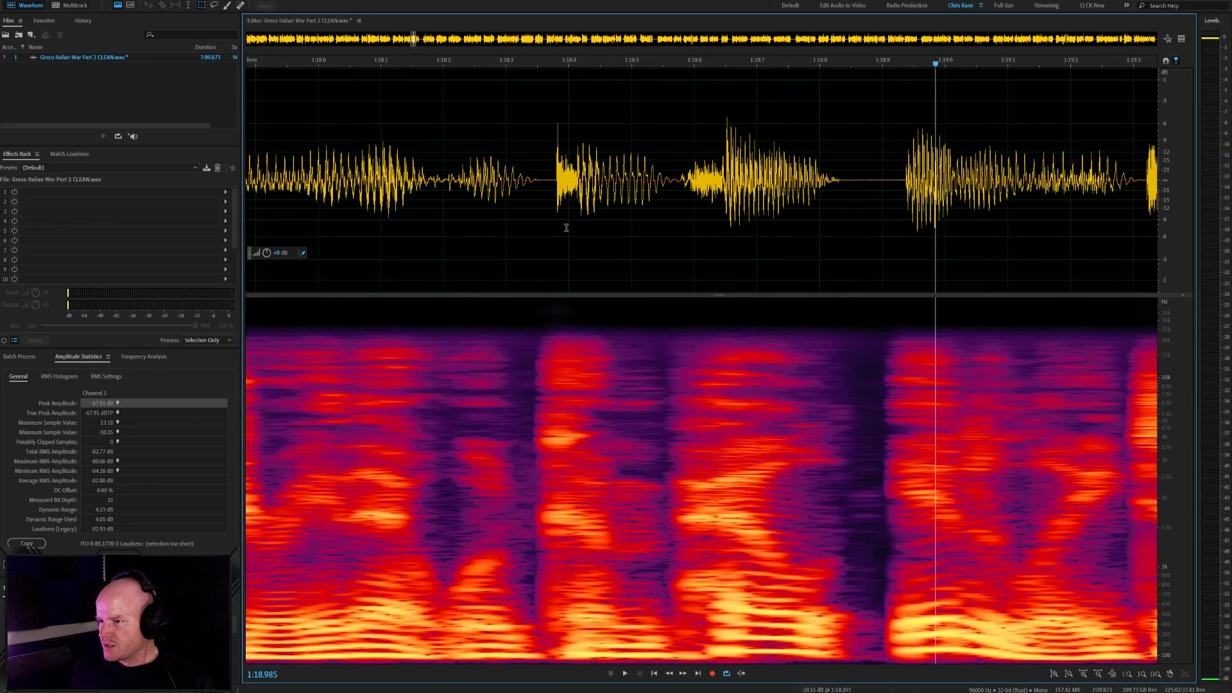
Replay from about 1:17.62 to 1:18.87 and examine the waveform and spectrogram of the word before the short gap
scroll(520, 218, down, 3)
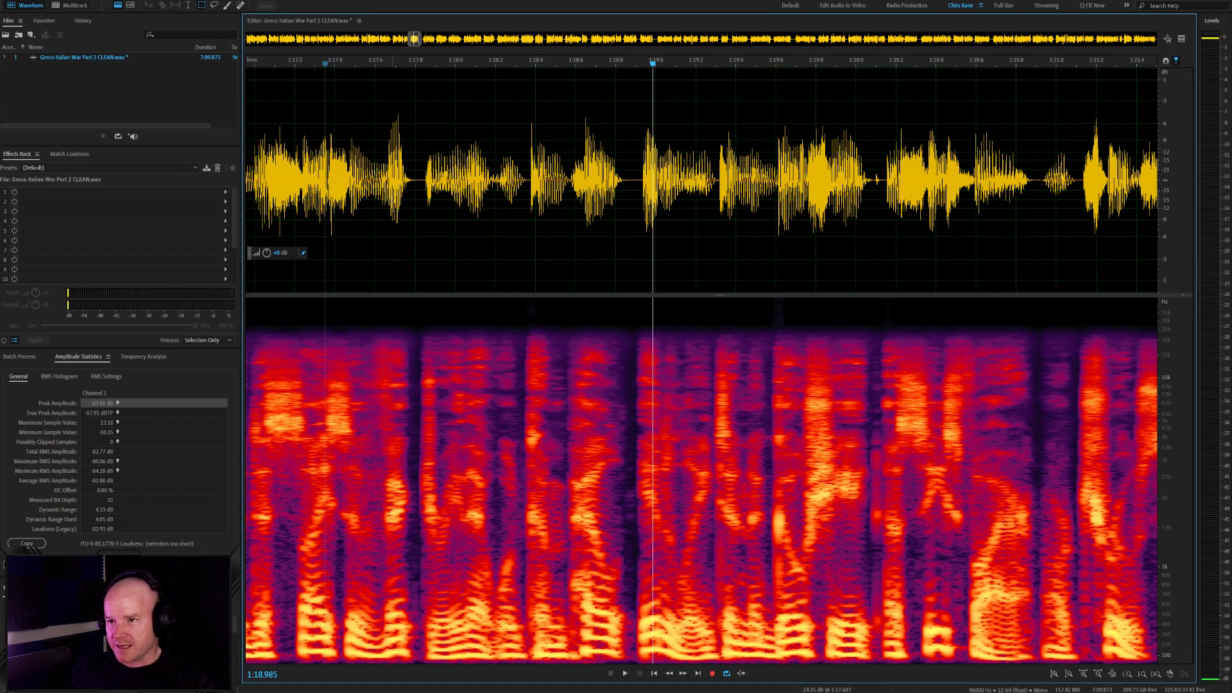
click(335, 171)
click(376, 181)
key(space)
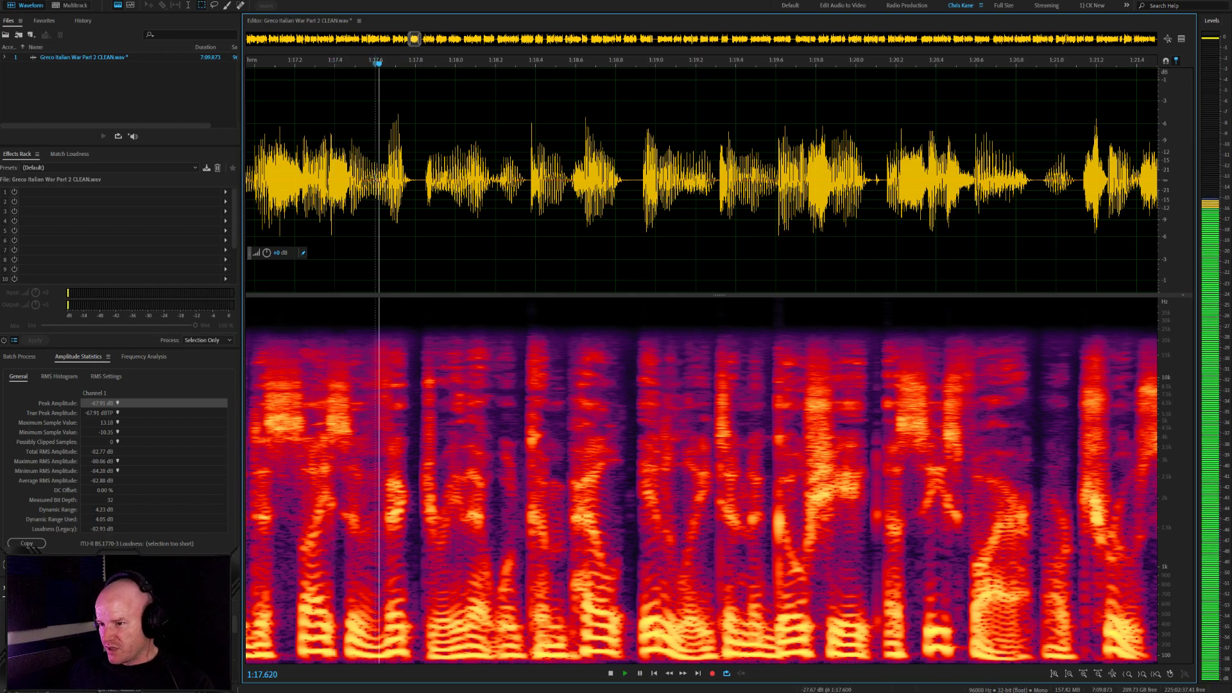
key(space)
scroll(514, 182, up, 3)
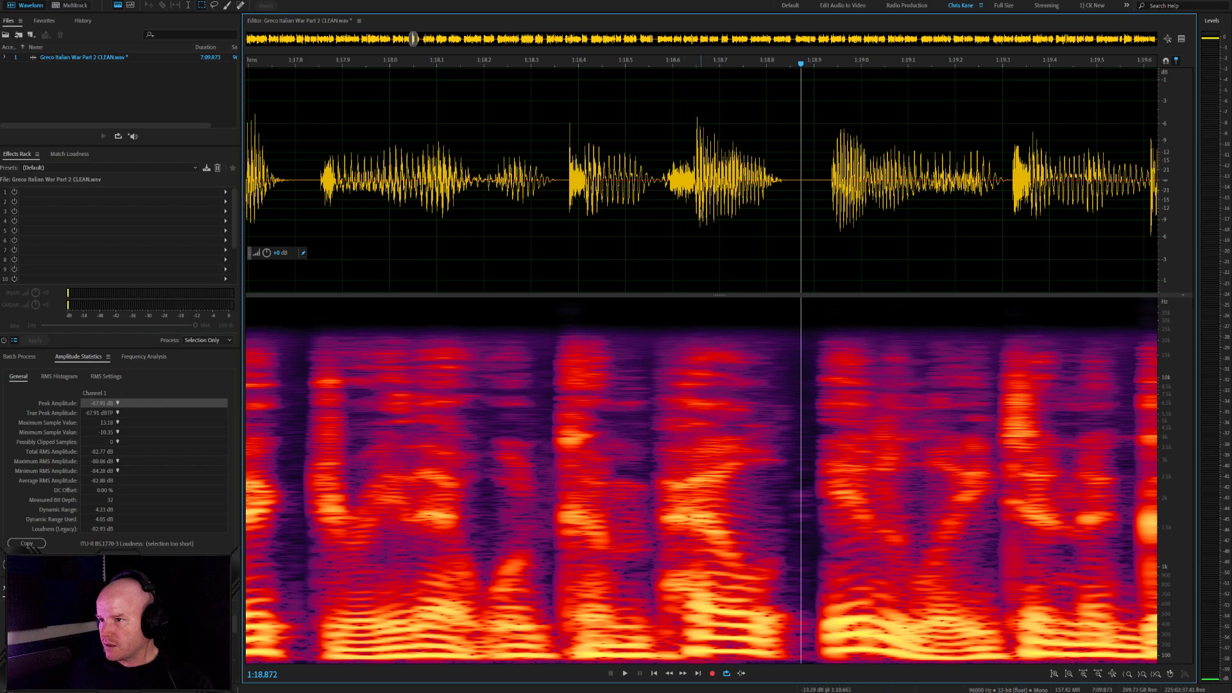
scroll(701, 238, up, 6)
scroll(702, 237, down, 3)
scroll(701, 238, down, 3)
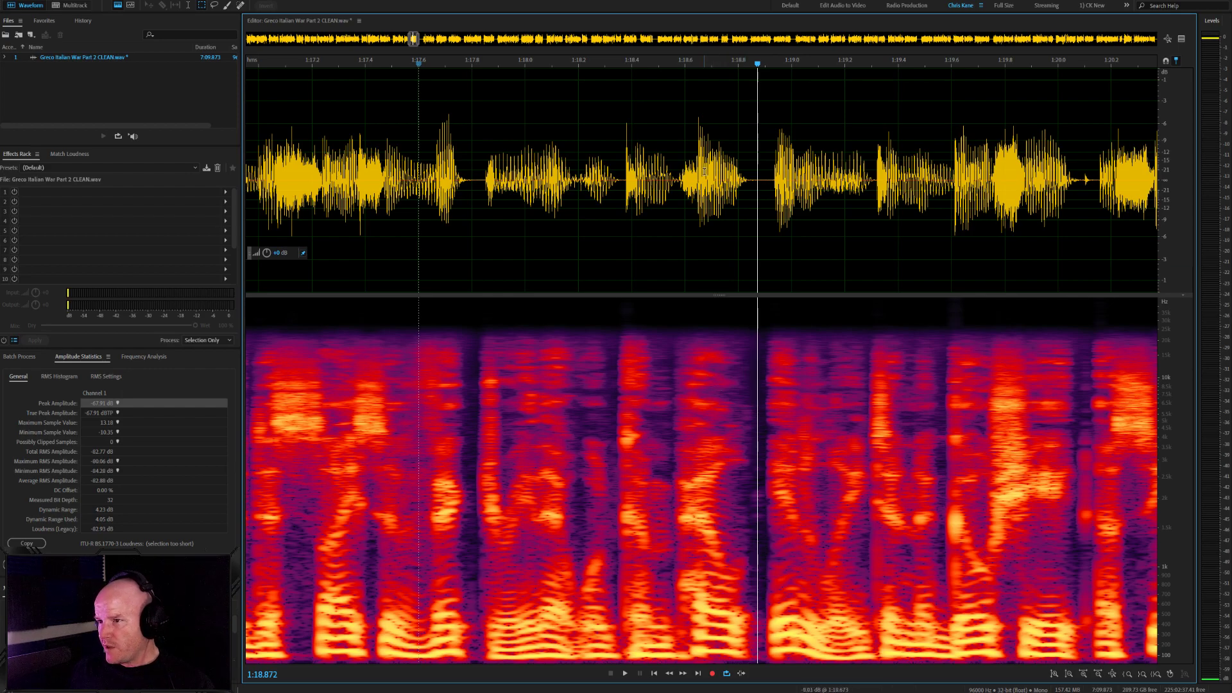
Replay from about 1:18.0 and auto-heal the narrow section, about 0.035 s wide, from about 1:18.61
click(525, 276)
key(space)
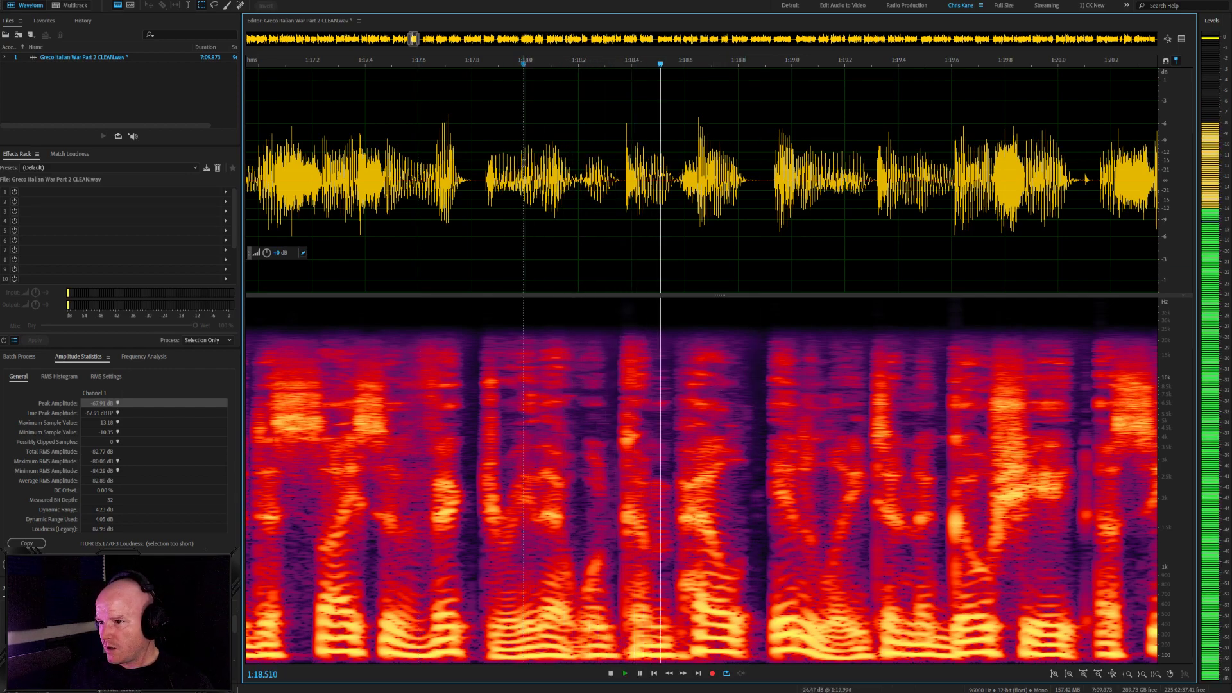
key(space)
scroll(709, 305, up, 2)
drag(681, 187, 659, 186)
key(ctrl+u)
Replay the healed word from about 1:18.44 and 1:18.24, and listen on from about 1:19.03 to 1:19.45
click(551, 199)
key(space)
key(space)
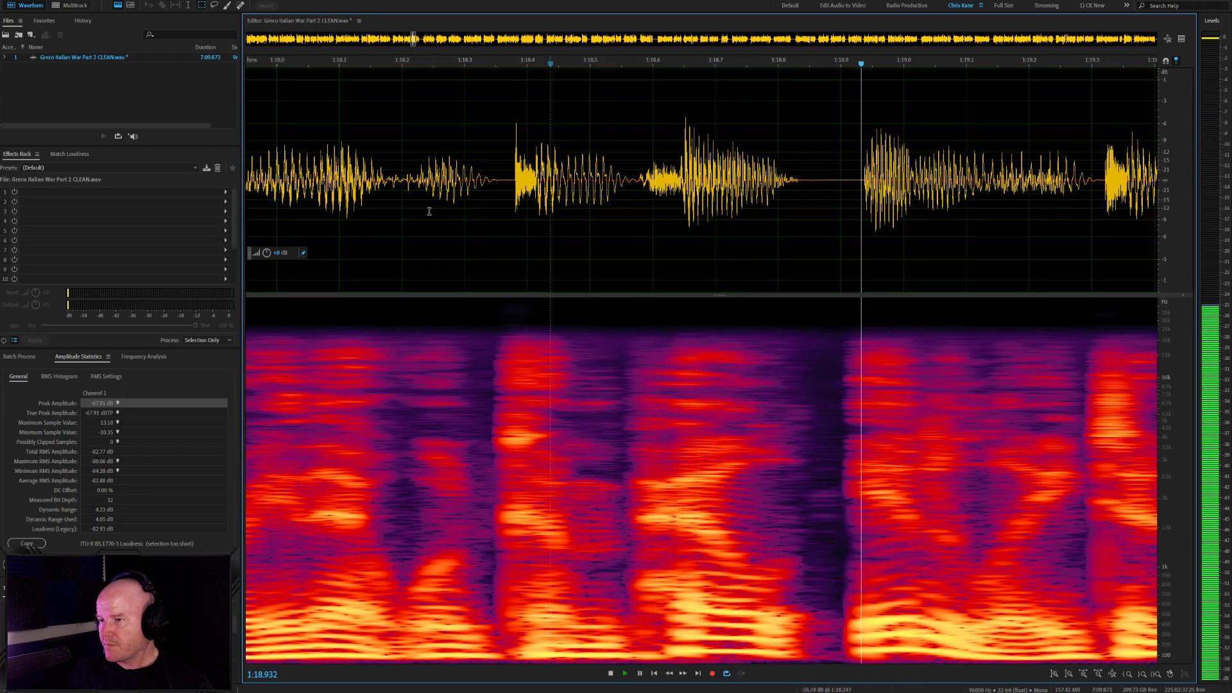
click(429, 211)
key(space)
scroll(428, 211, down, 5)
key(space)
key(space)
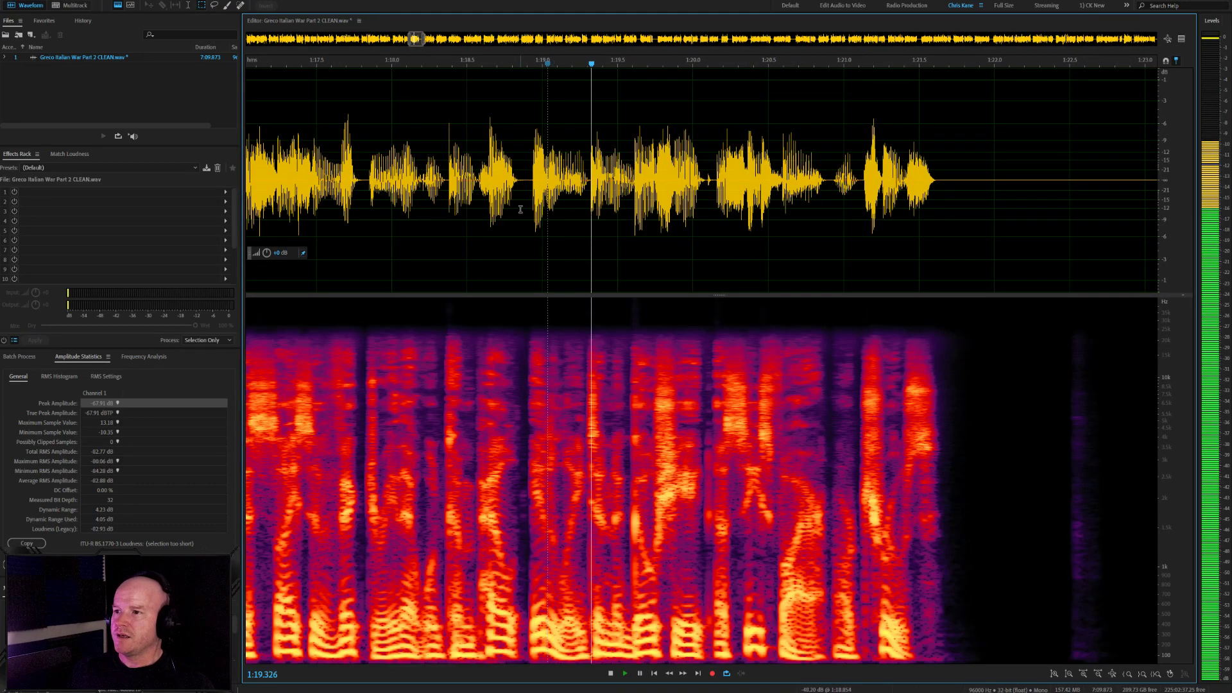
key(space)
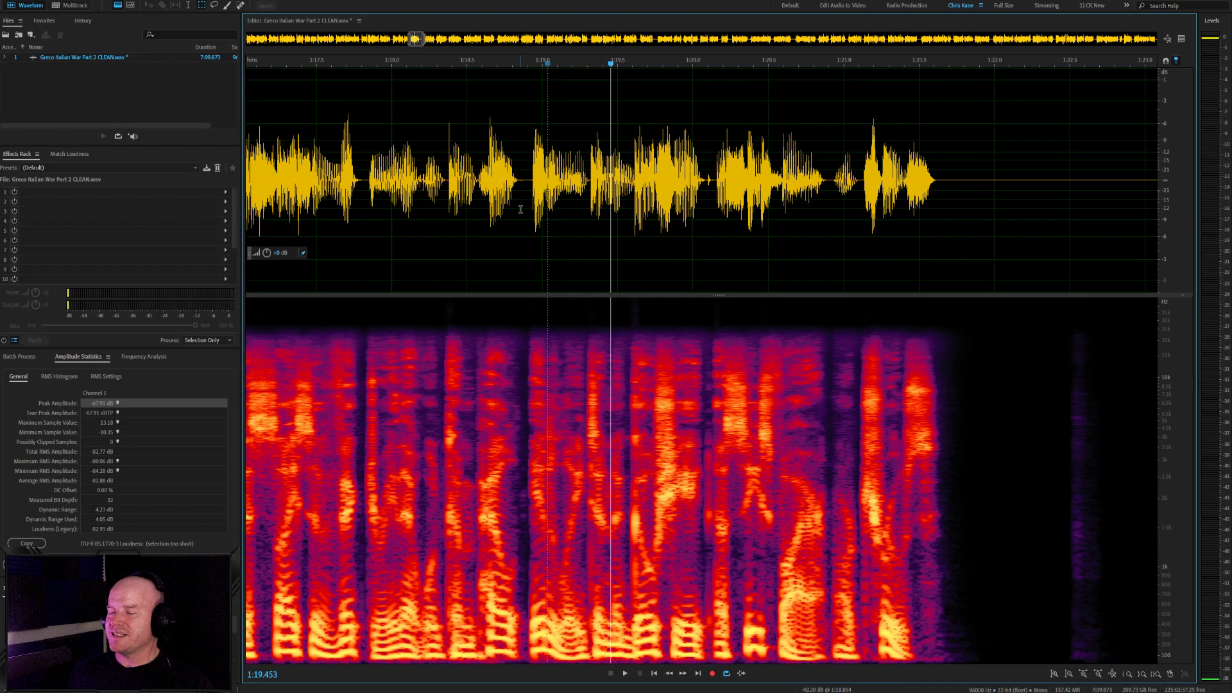
click(527, 162)
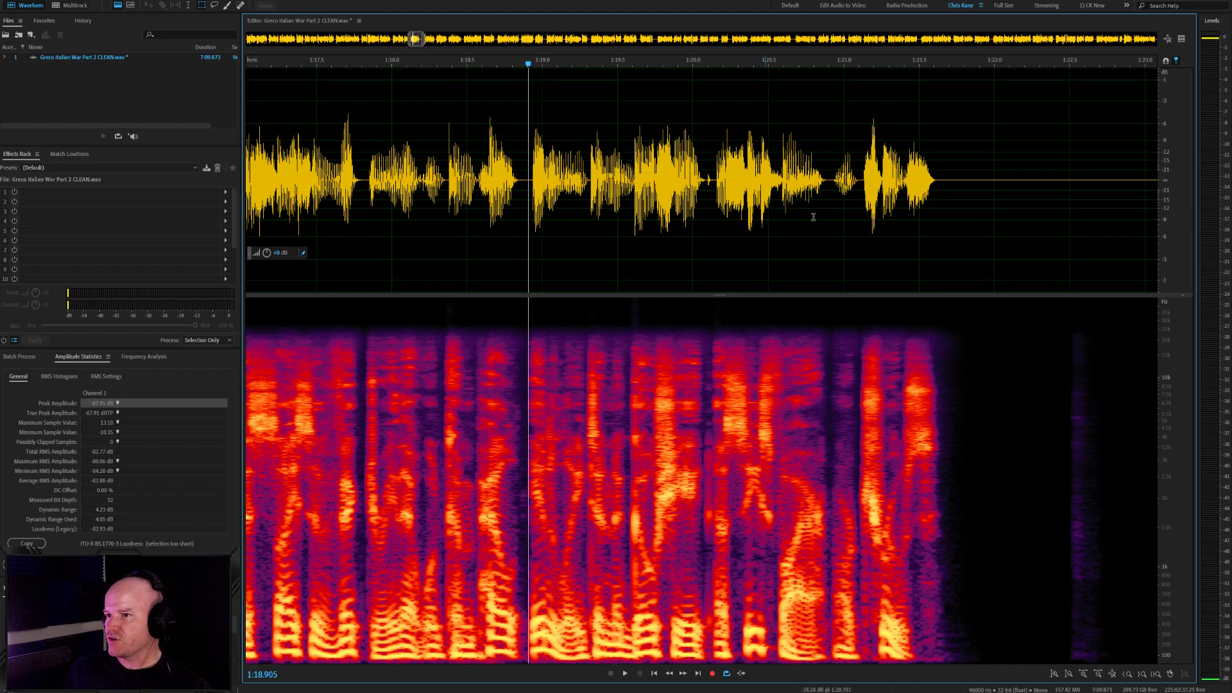
click(491, 170)
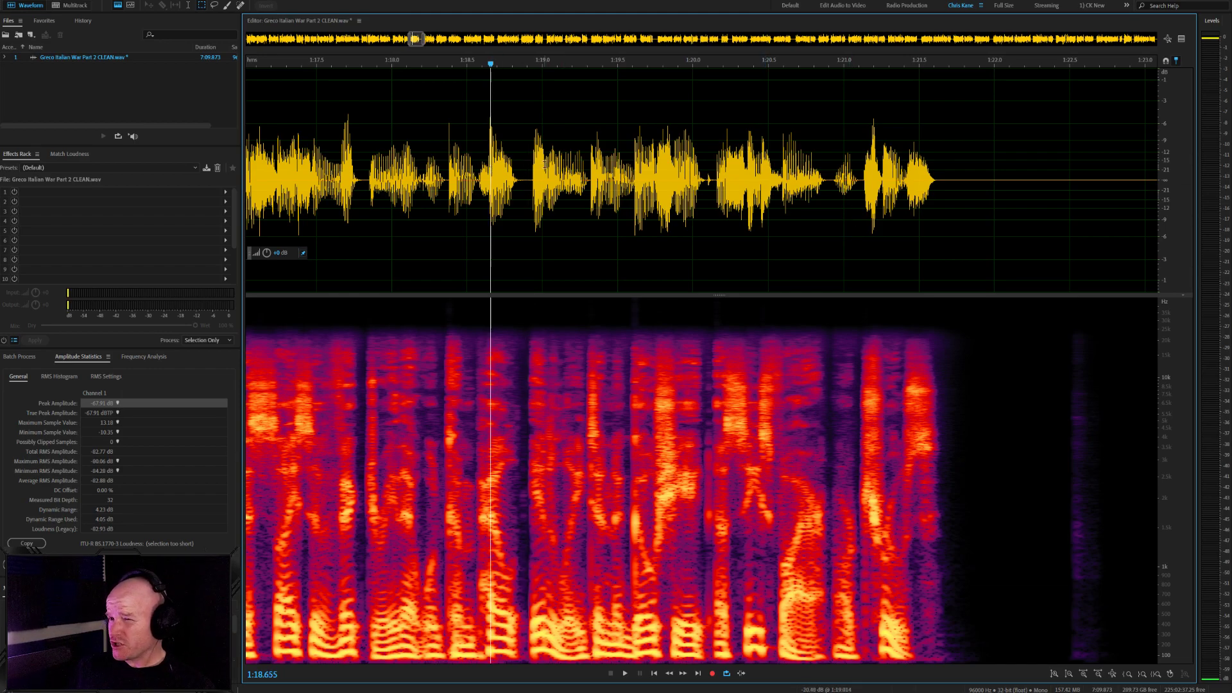
click(526, 169)
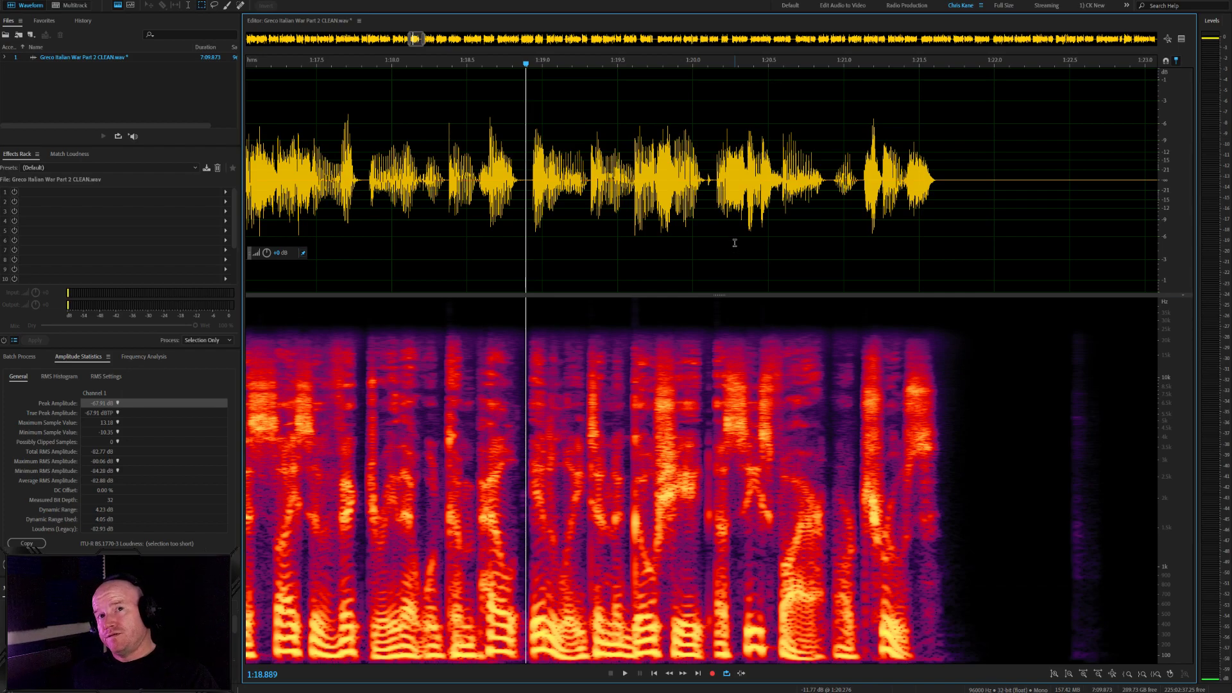
click(530, 149)
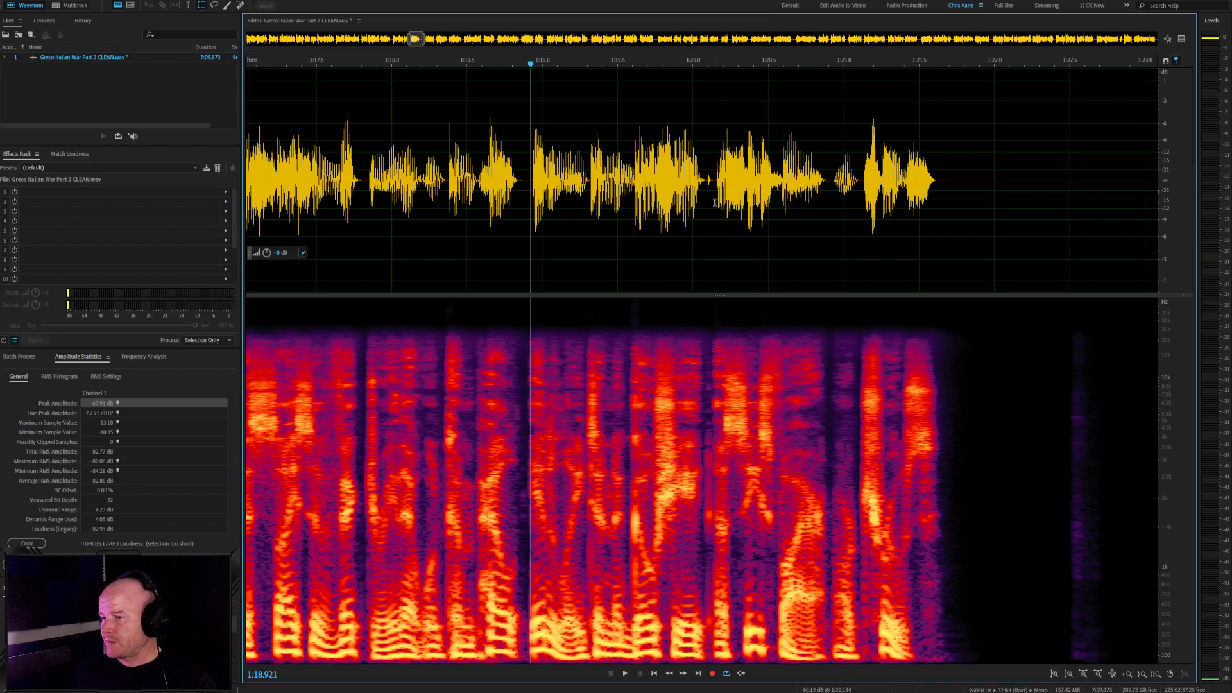
Remove the tiny noise between words at about 1:20.1 by repairing a selection about 0.05 s wide from 1:20.080
drag(712, 181, 709, 179)
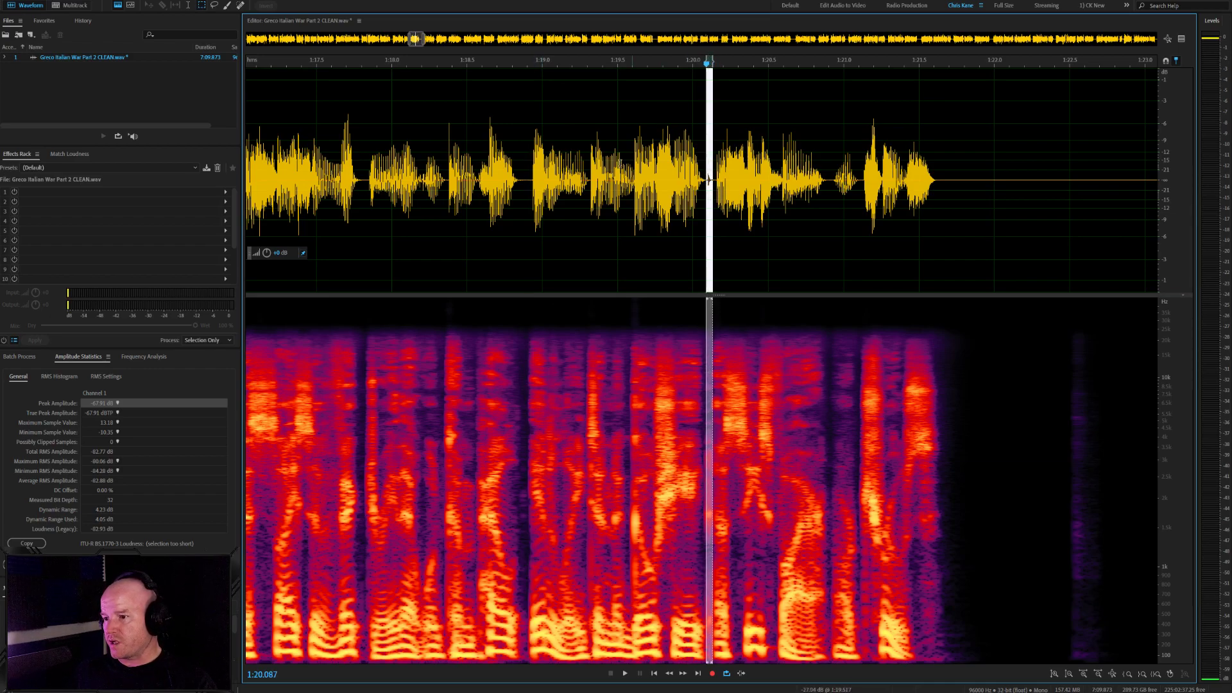
click(528, 162)
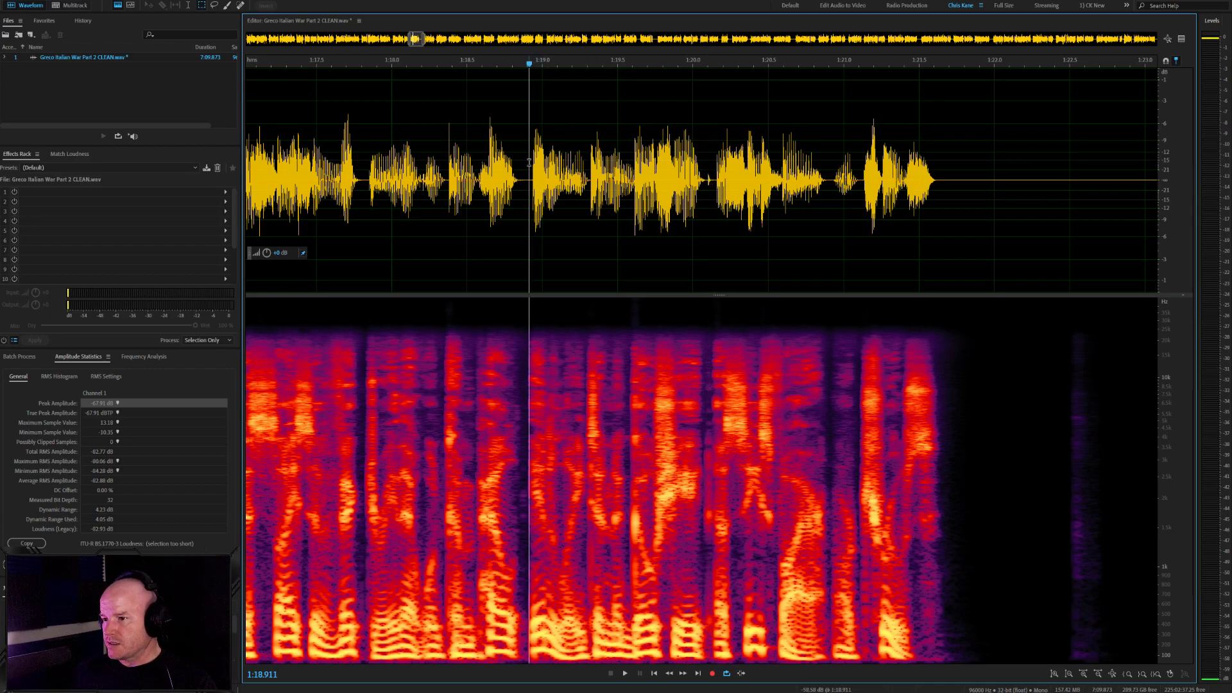
drag(712, 180, 704, 180)
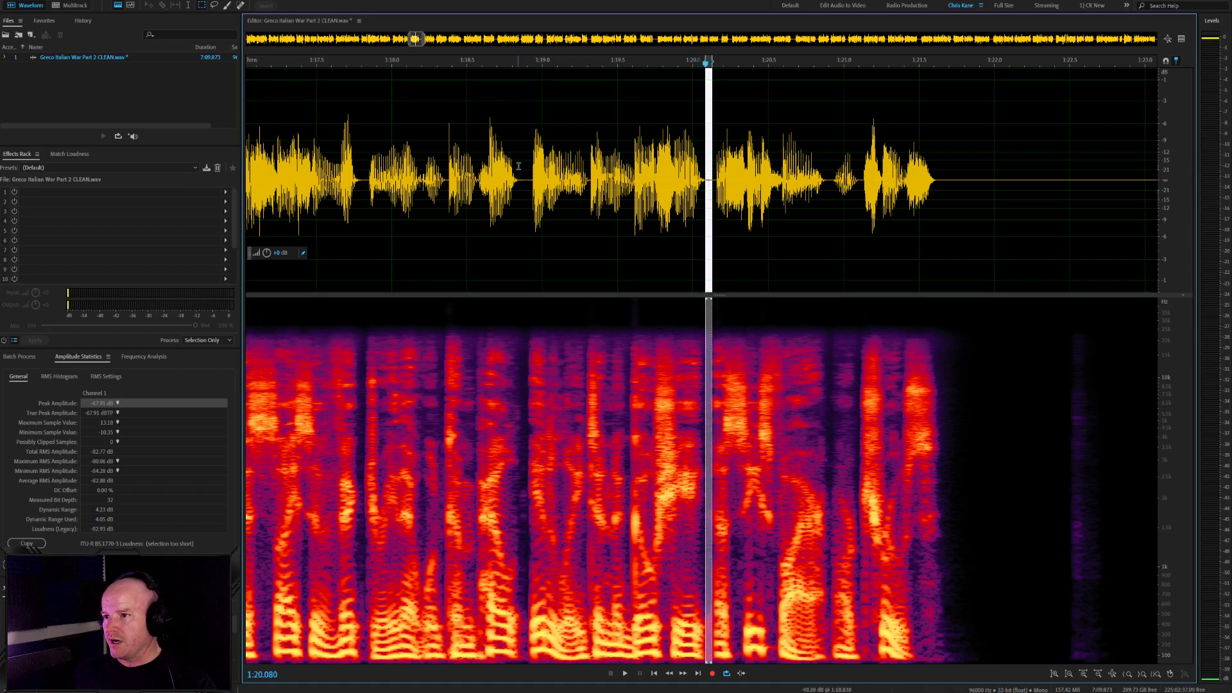
click(524, 165)
click(445, 154)
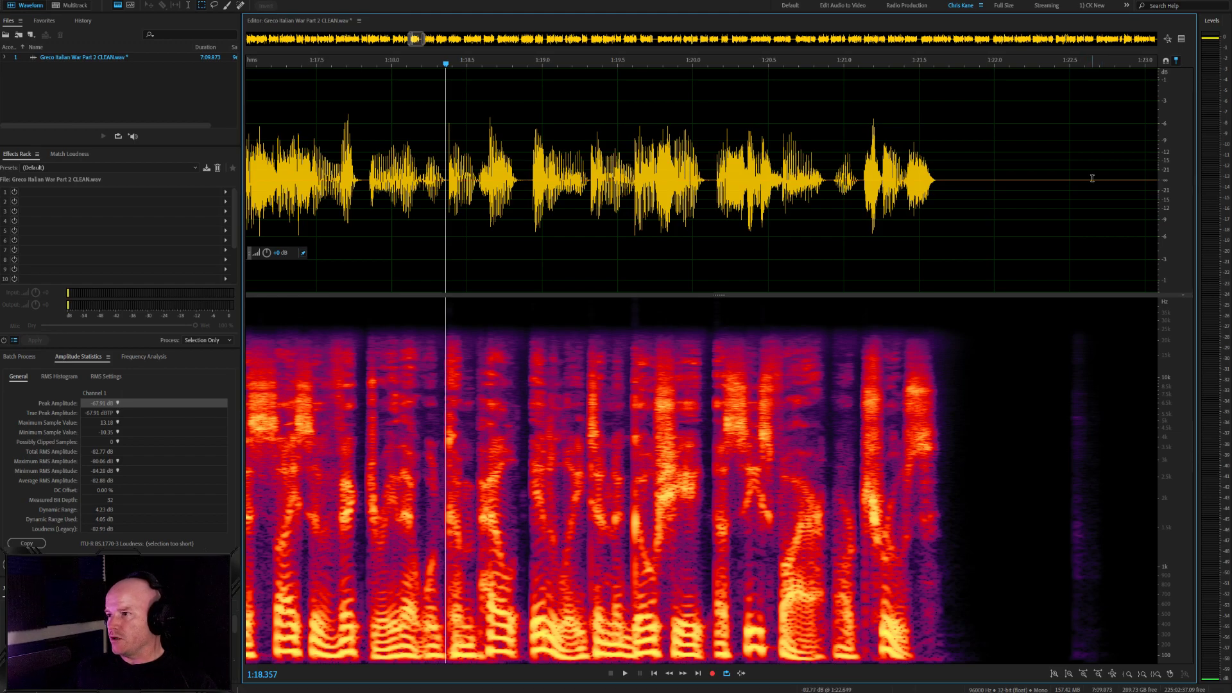
Delete about 0.265 s containing the faint noise from 1:22.463 in the pause, and place the playhead at 1:17.854
drag(1094, 178, 1062, 182)
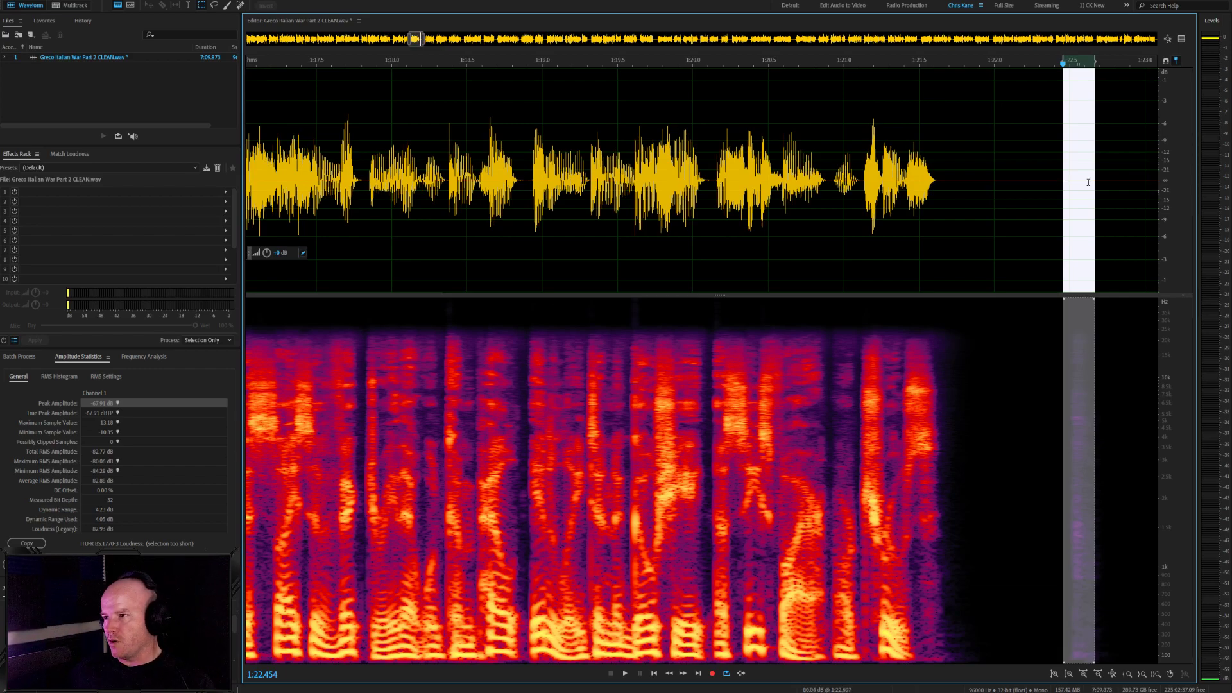
click(1060, 188)
drag(1086, 170, 1064, 167)
click(1103, 167)
key(Delete)
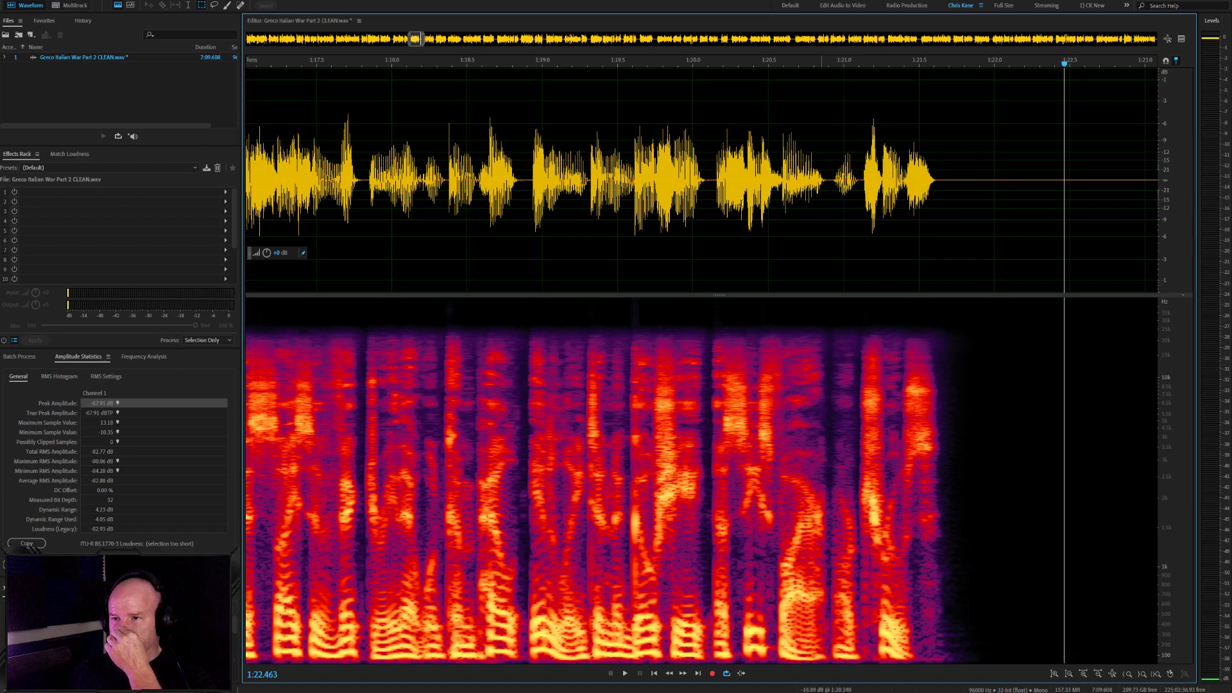
click(370, 159)
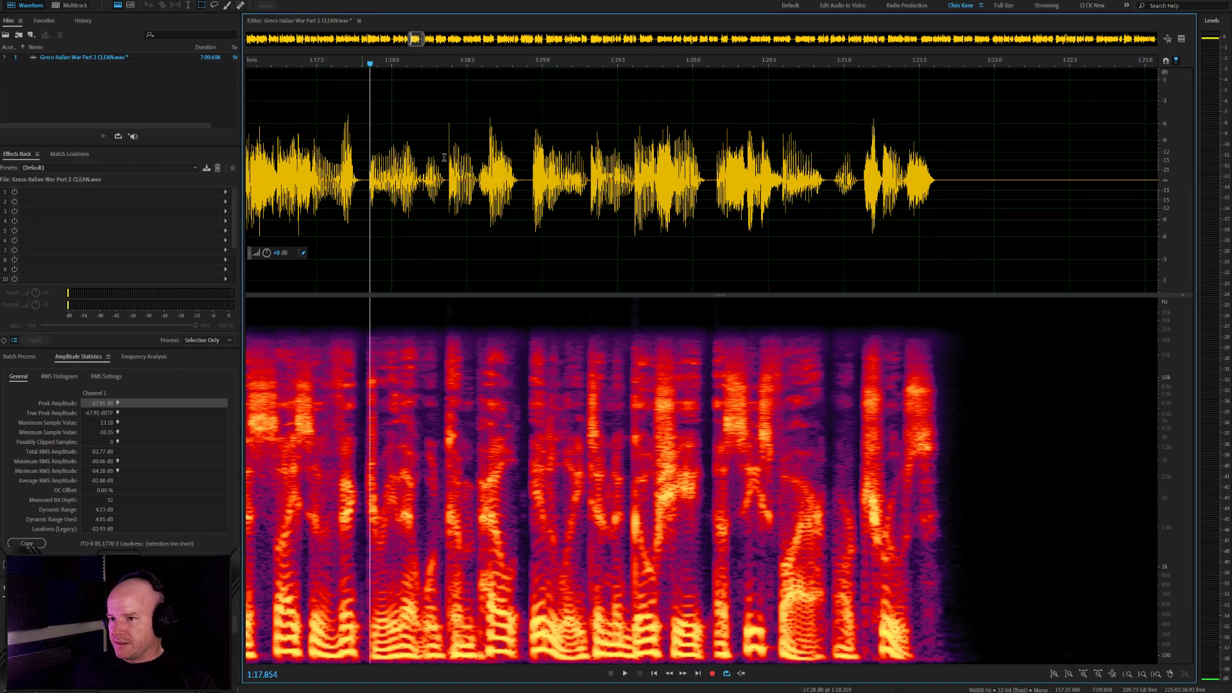
scroll(842, 184, down, 5)
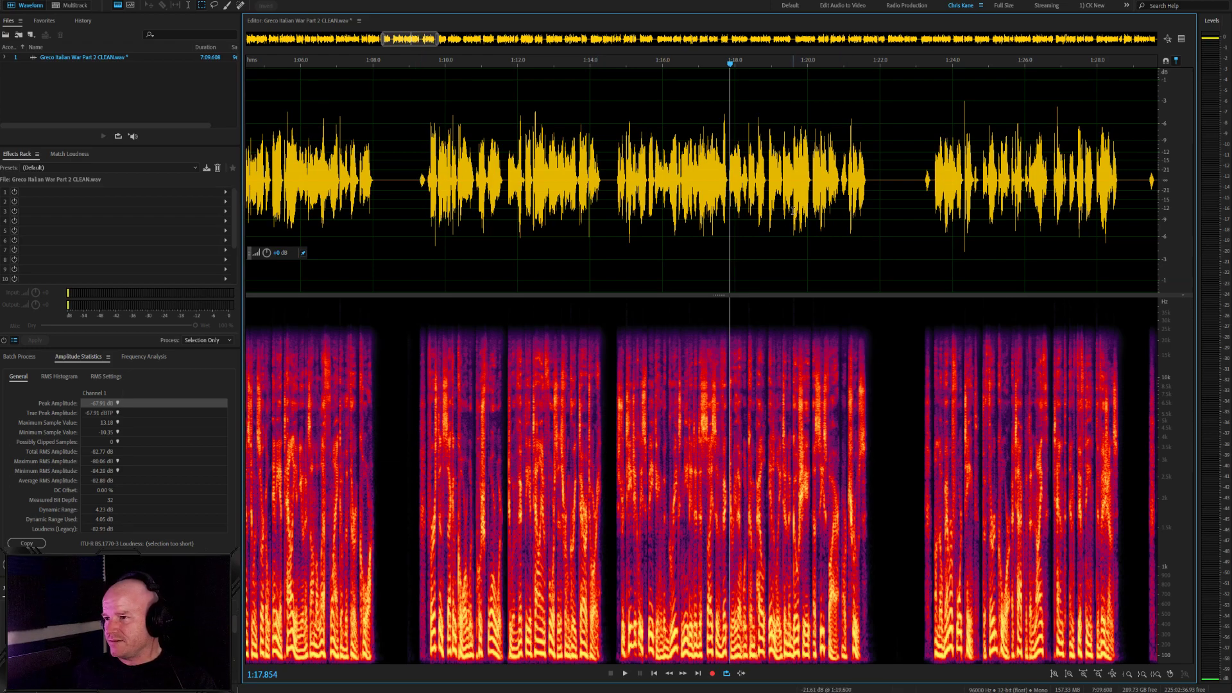
Examine the phrase start near 1:14.7 and the gap between words at 1:18.886, placing the playhead at each
scroll(793, 210, up, 2)
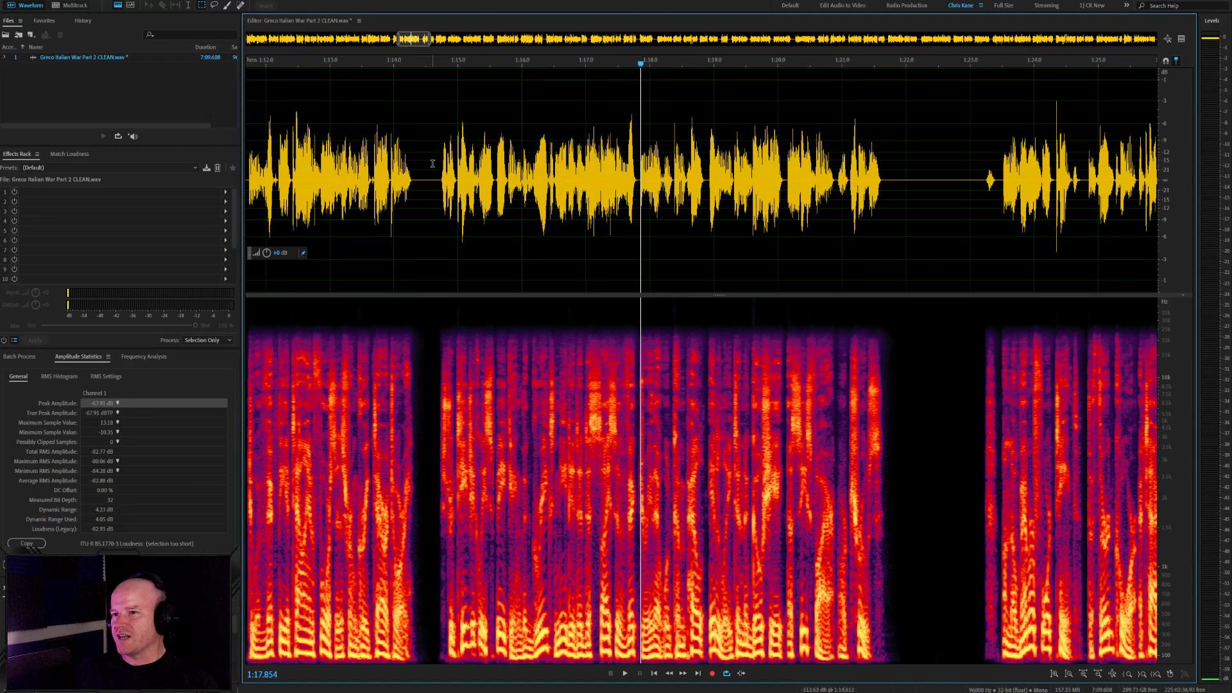
click(431, 165)
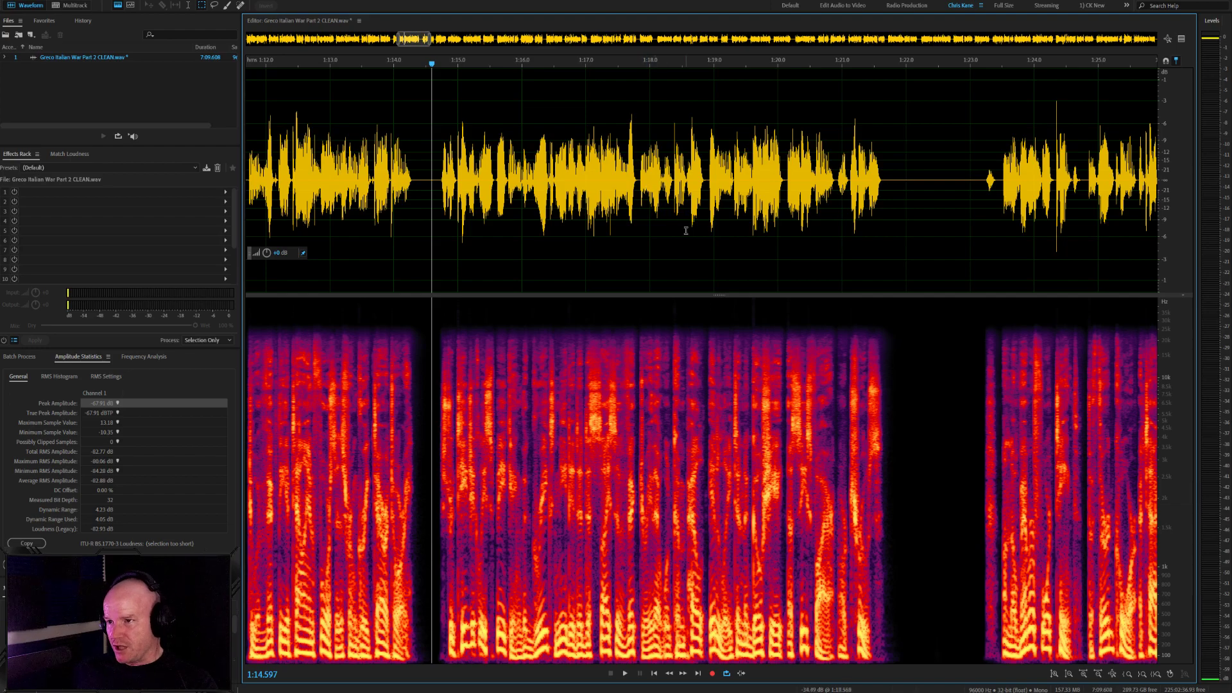
scroll(686, 231, up, 3)
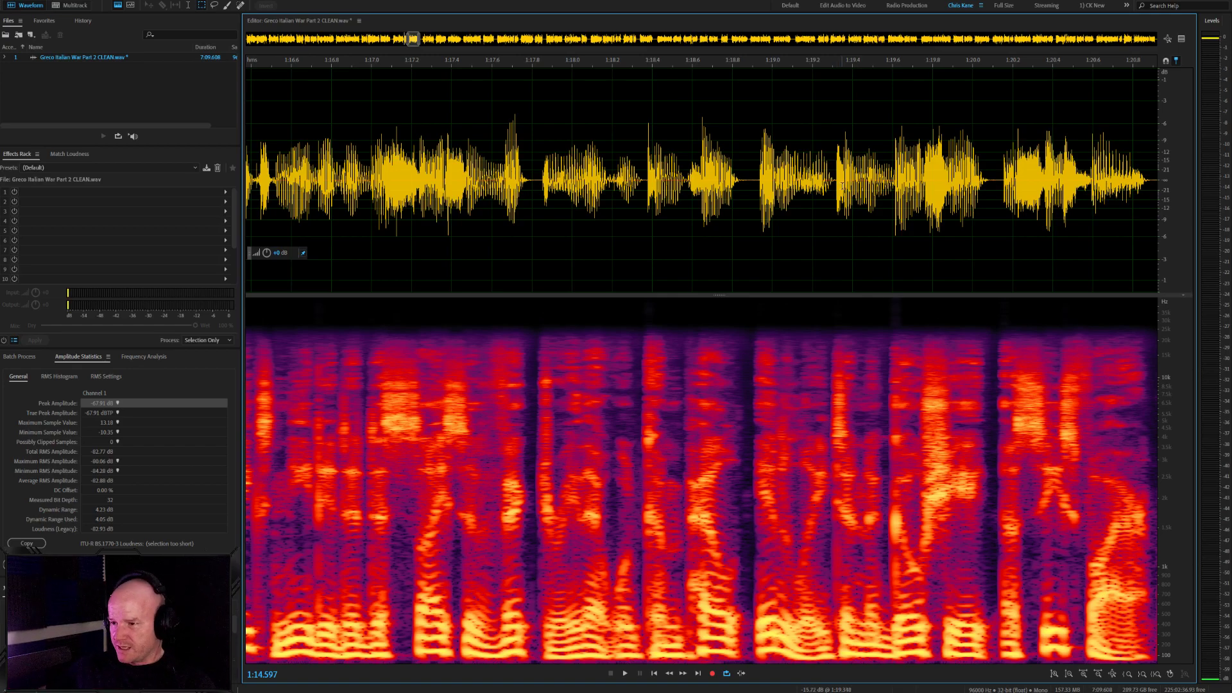
click(750, 158)
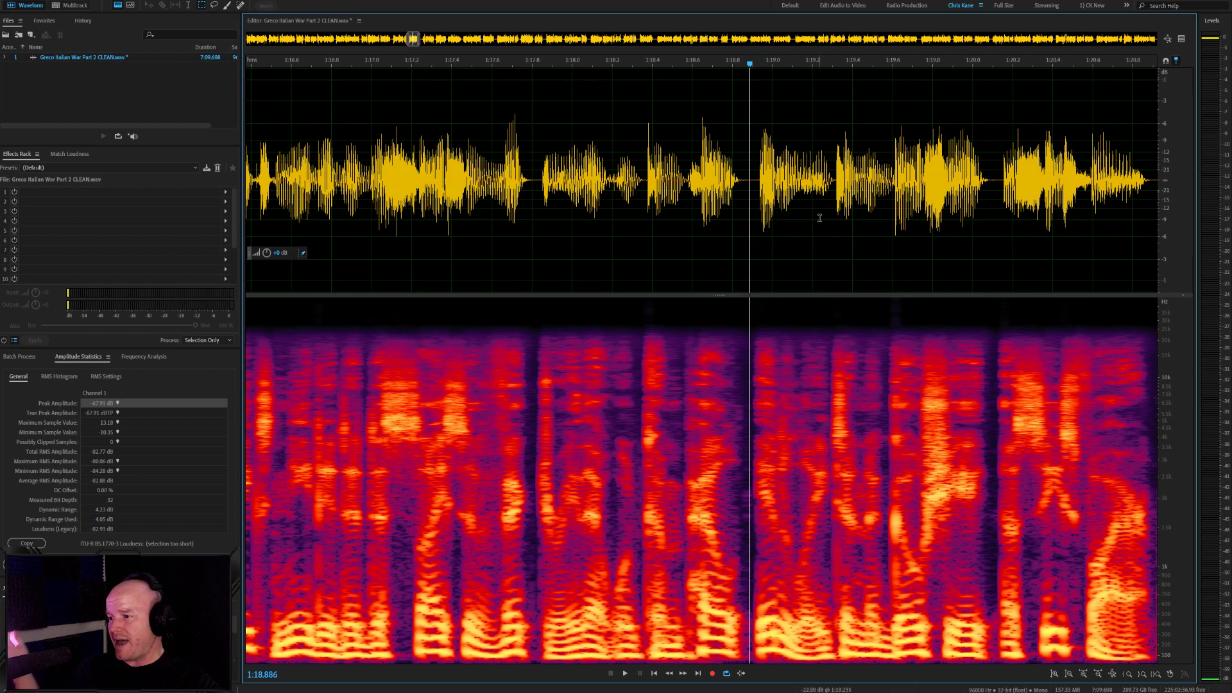
scroll(751, 196, down, 3)
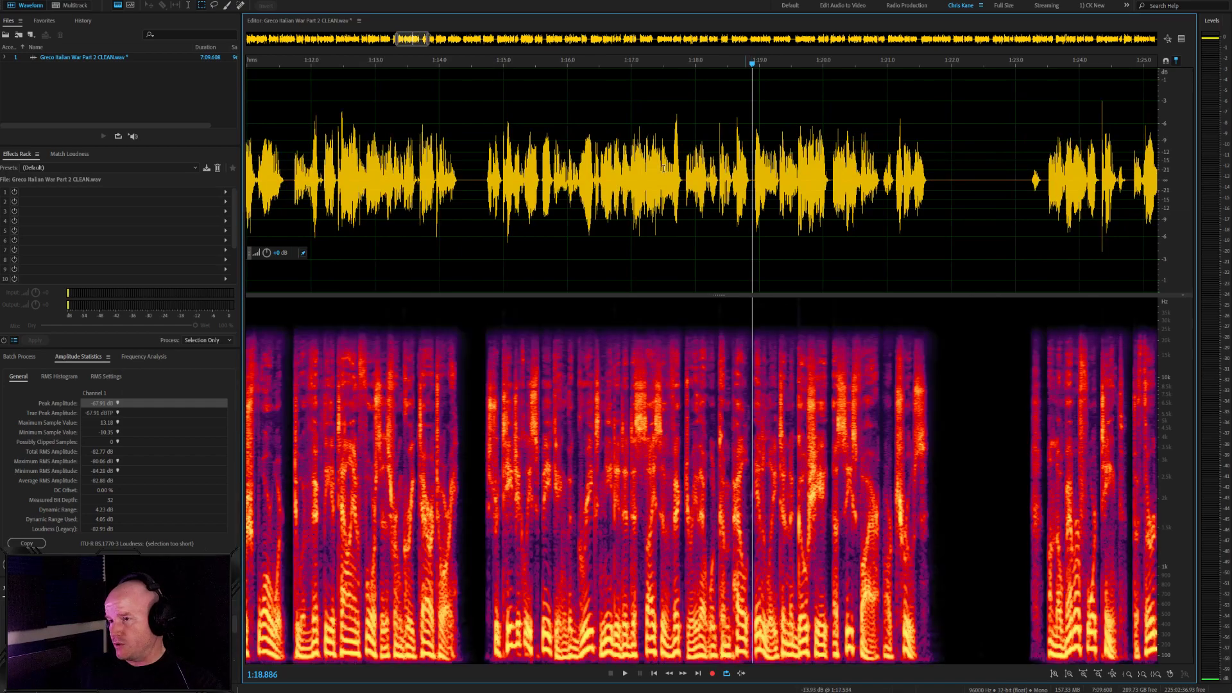
click(484, 171)
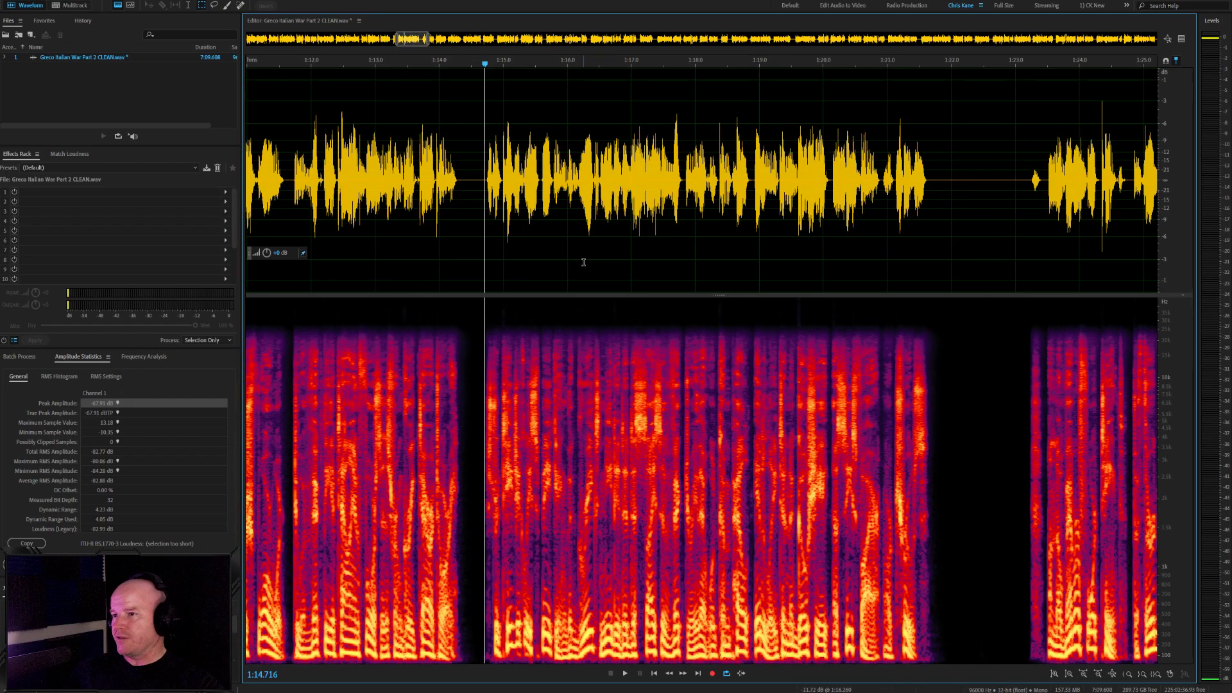
click(478, 179)
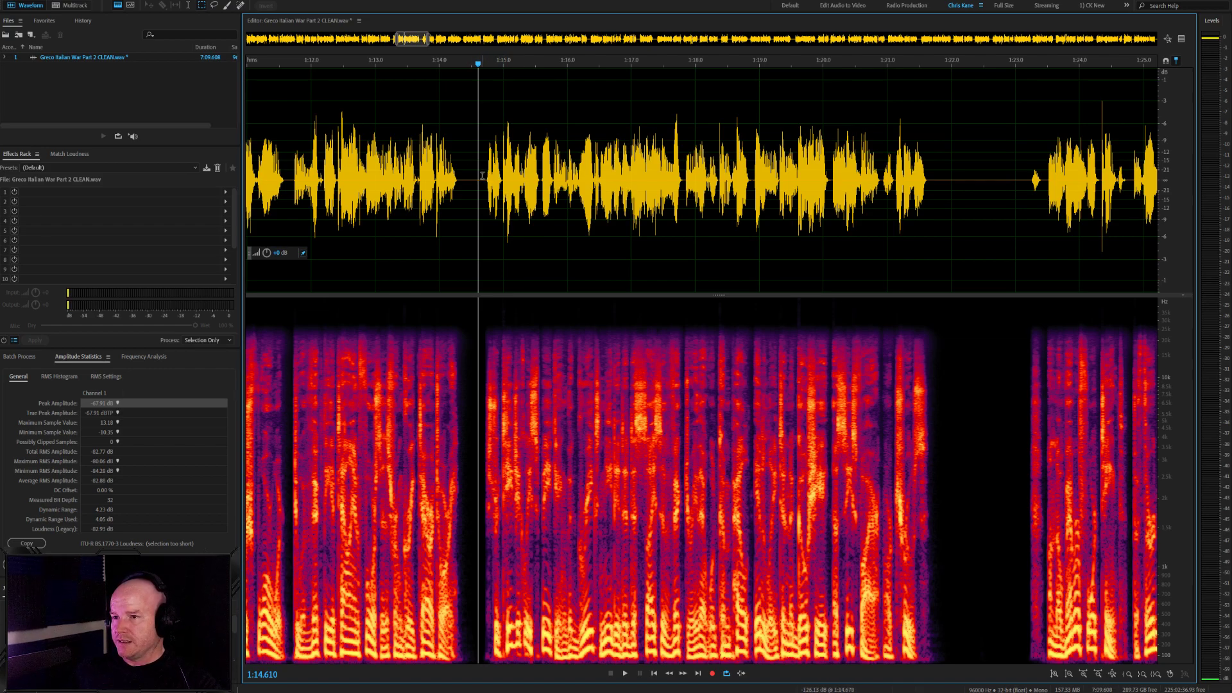
click(482, 176)
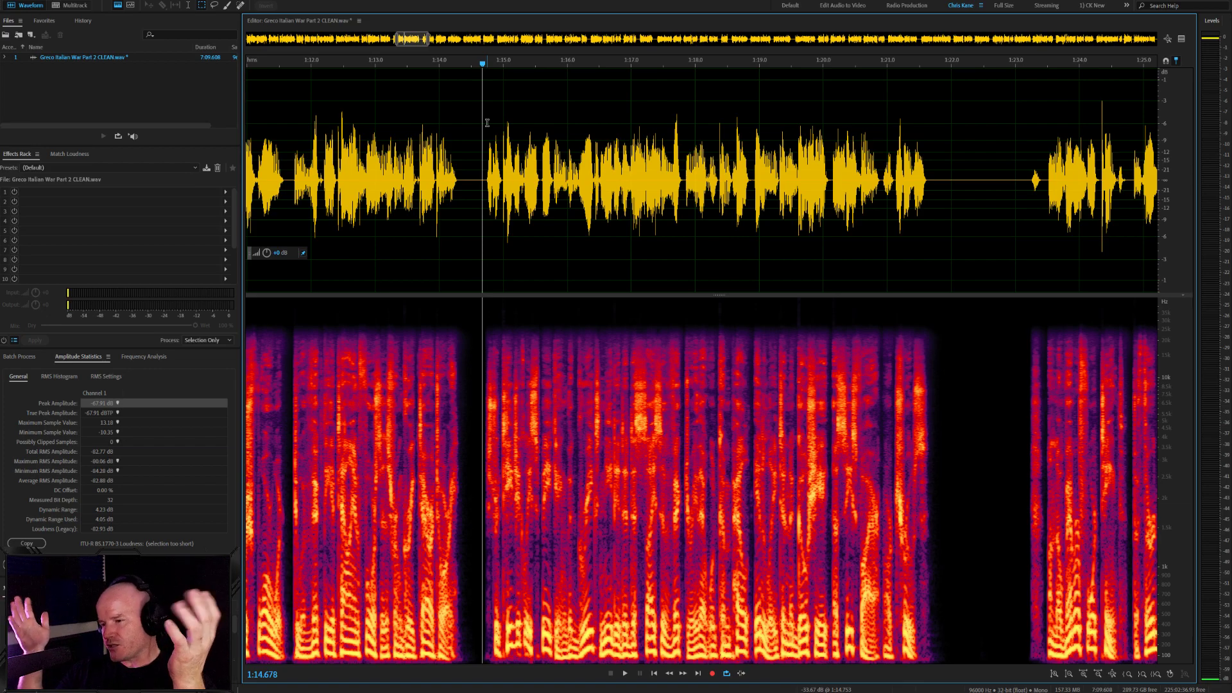
click(490, 168)
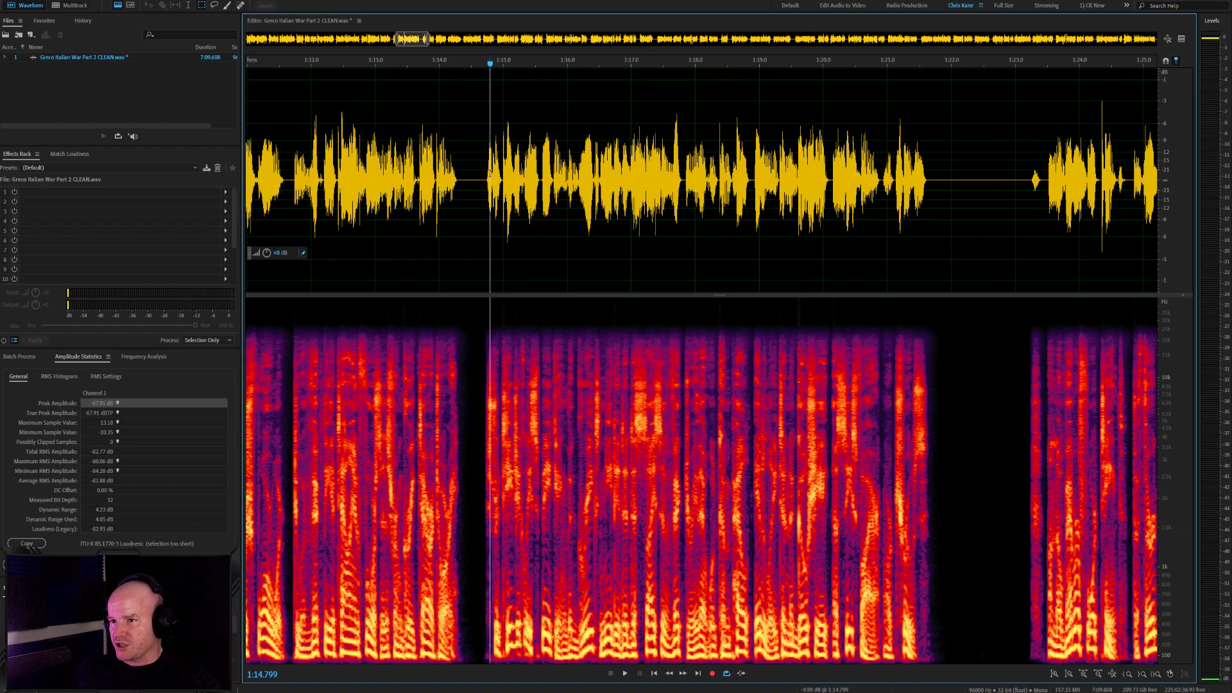
Play the narration from about 1:14.7 through the repaired words and into the pause after about 1:21.5
click(483, 160)
key(space)
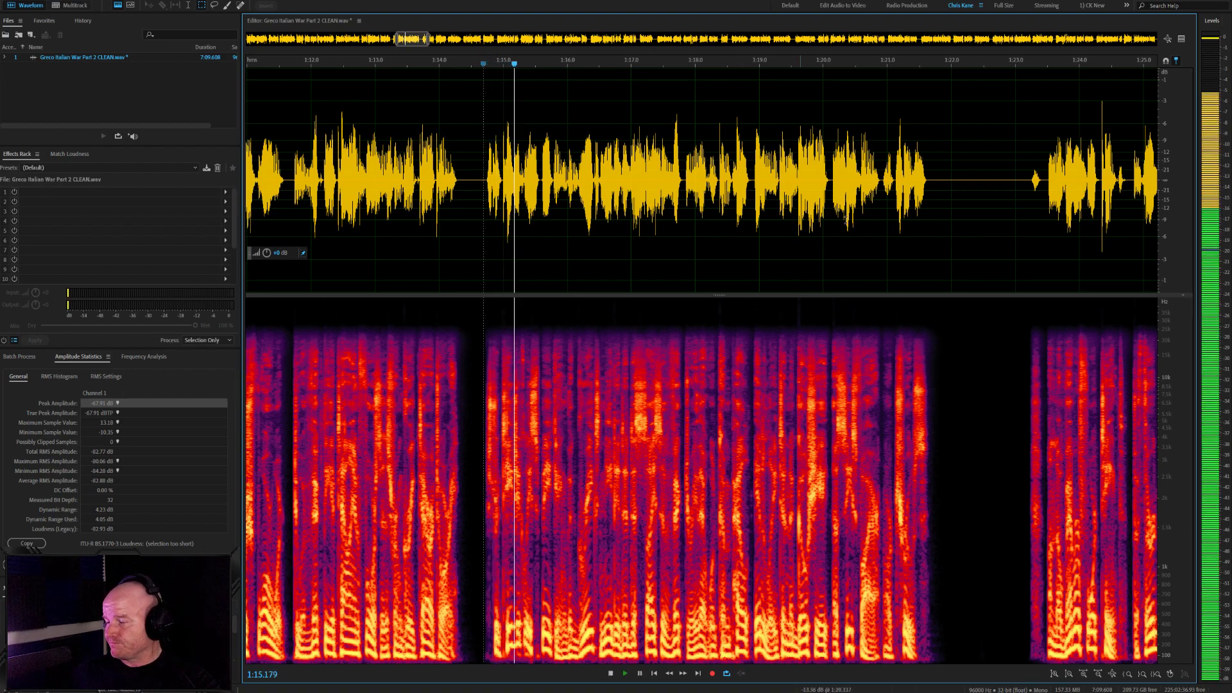
scroll(869, 220, up, 4)
scroll(708, 186, down, 4)
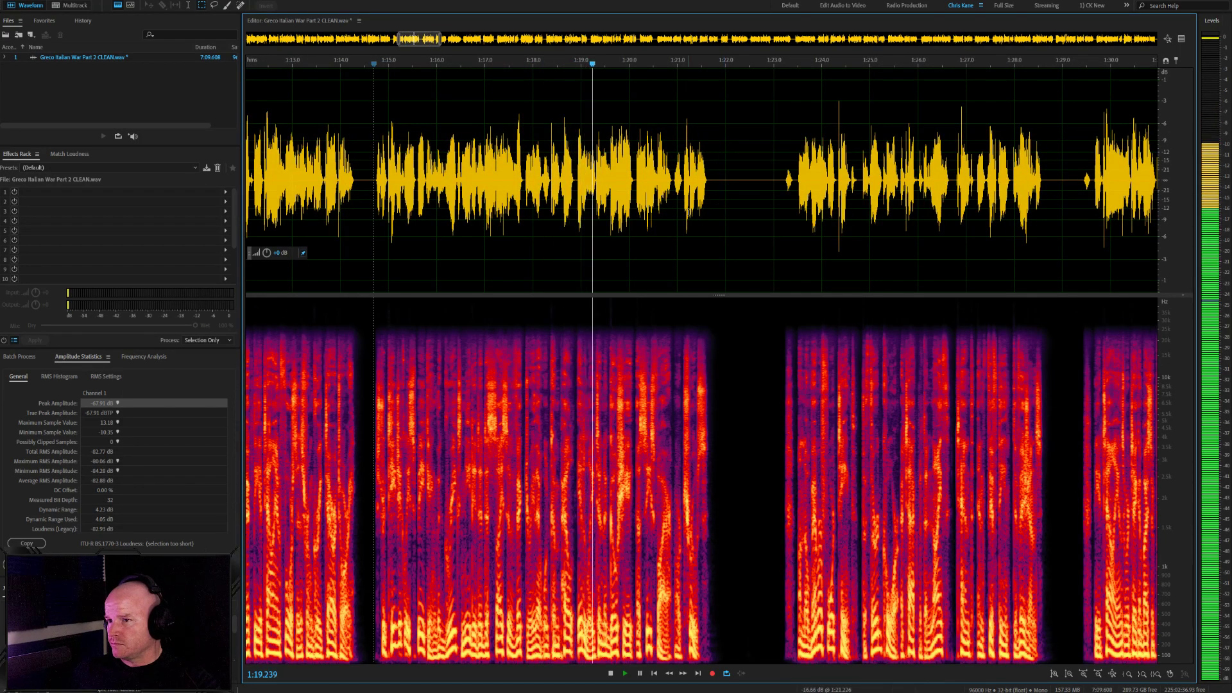
scroll(688, 217, up, 2)
scroll(713, 218, down, 2)
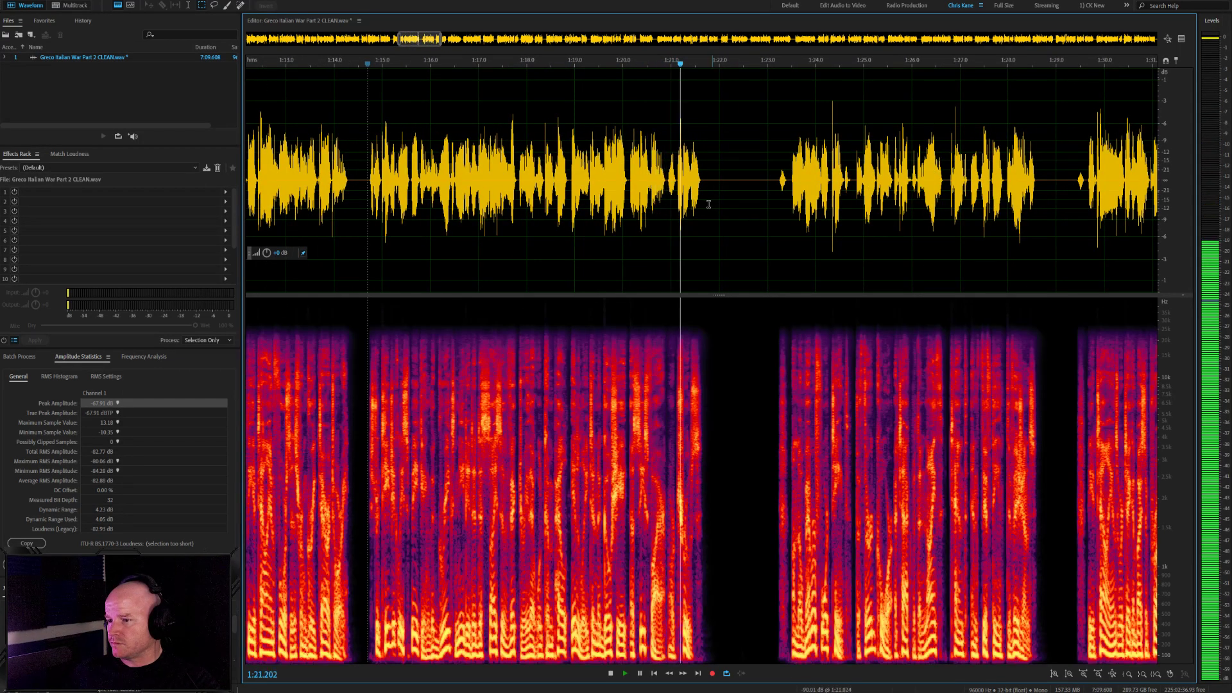
Delete about 1.11 s of pause and breath from about 1:22.36, and listen on to about 1:27
scroll(748, 206, up, 1)
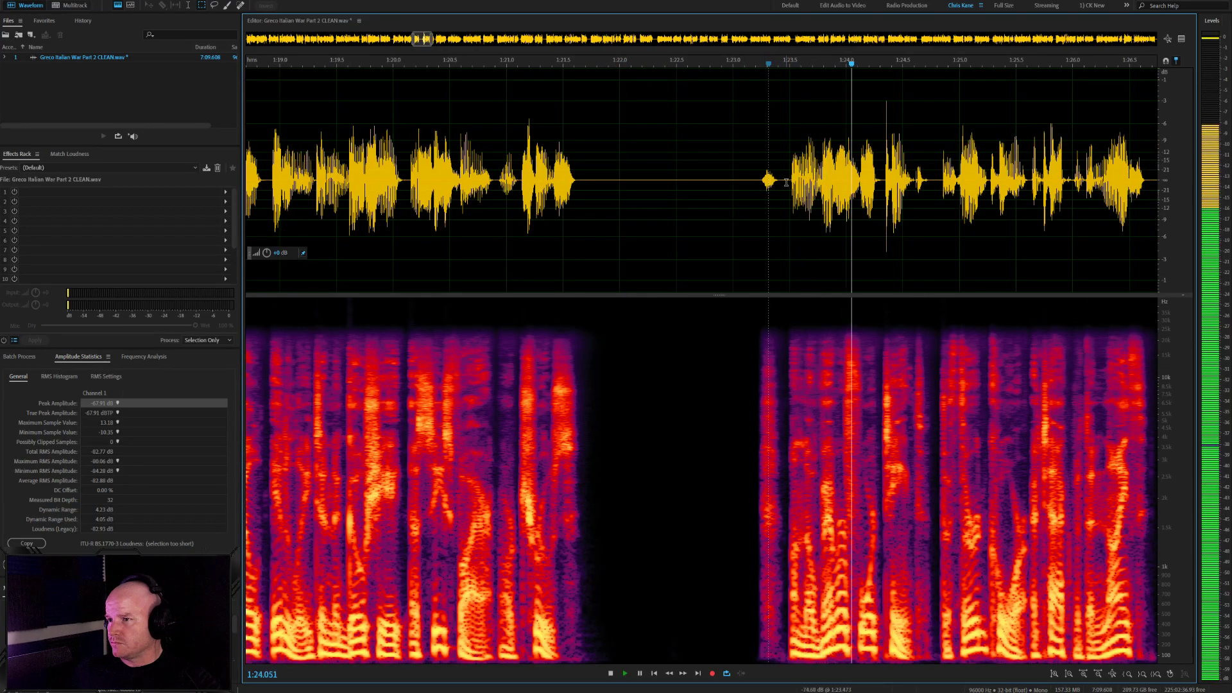
drag(786, 183, 660, 191)
key(Delete)
key(space)
scroll(680, 212, up, 1)
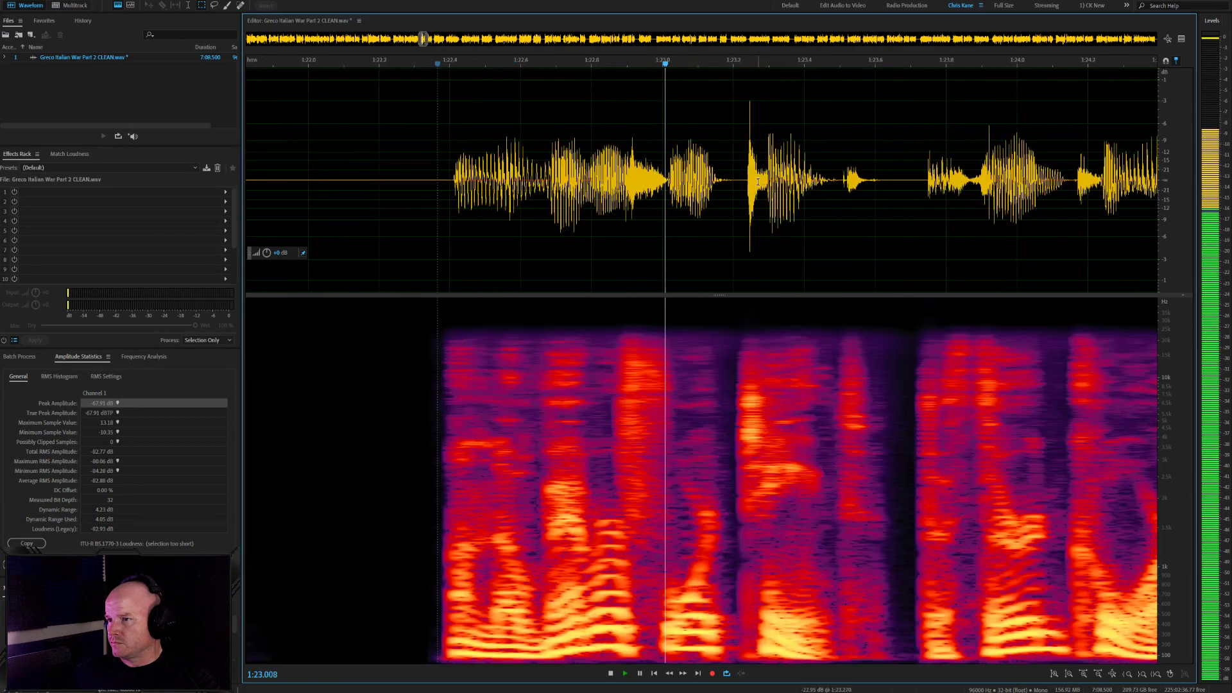
scroll(690, 215, down, 2)
scroll(712, 221, down, 2)
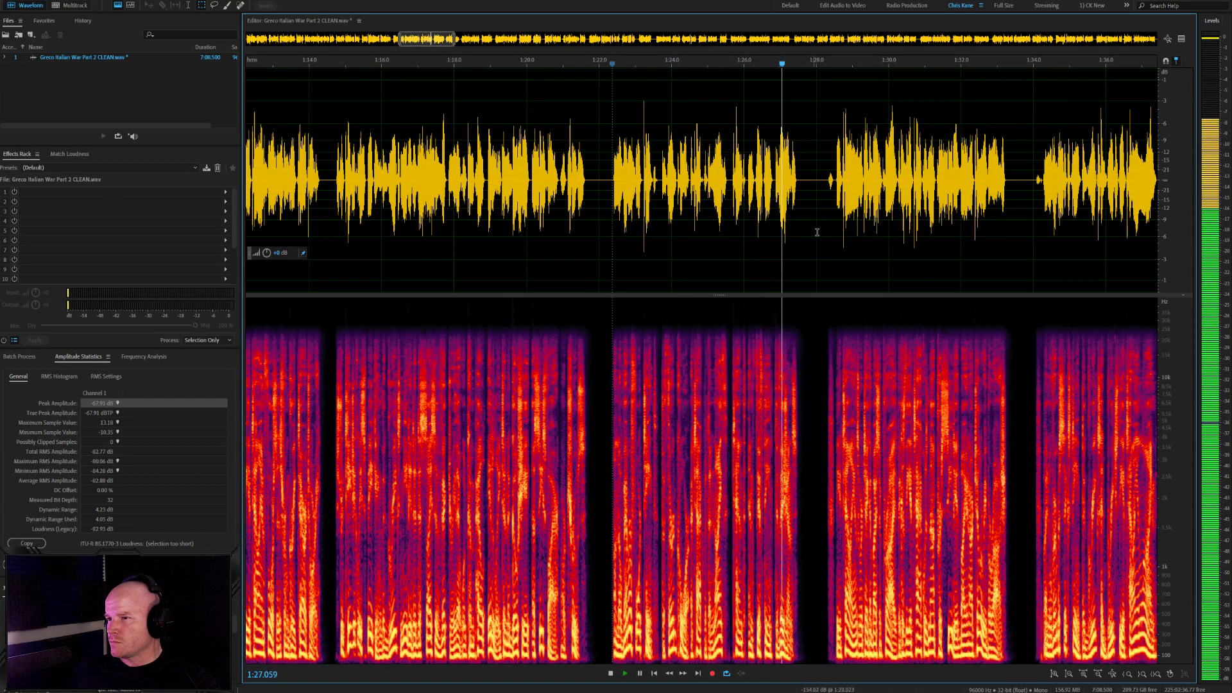
Delete about 0.656 s containing the breath from 1:27.878, and listen on to about 1:31.6
scroll(815, 218, up, 2)
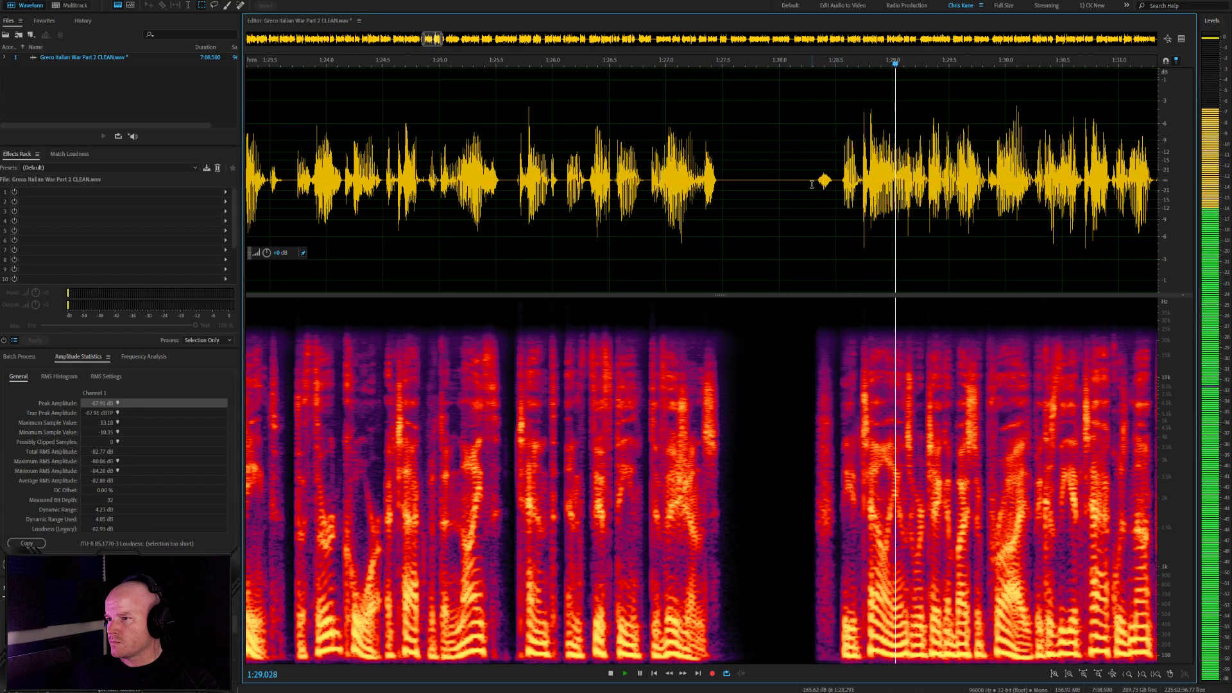
click(811, 185)
drag(839, 184, 769, 184)
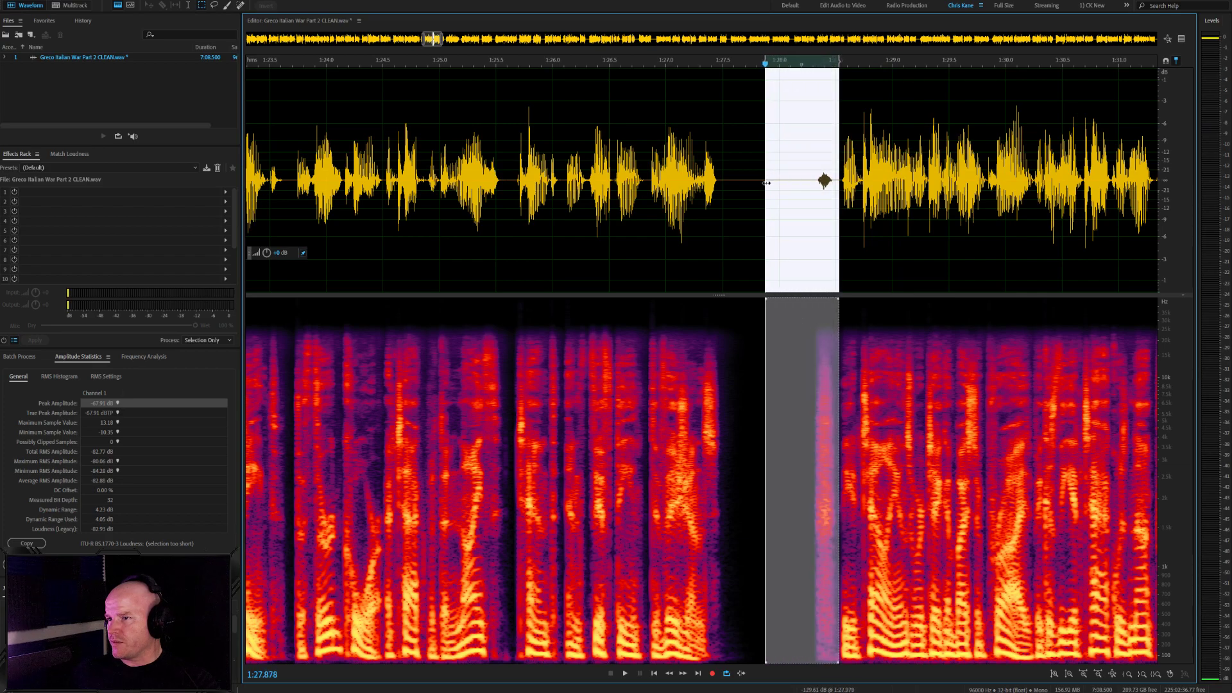
key(Delete)
key(space)
scroll(769, 184, down, 3)
scroll(842, 238, up, 3)
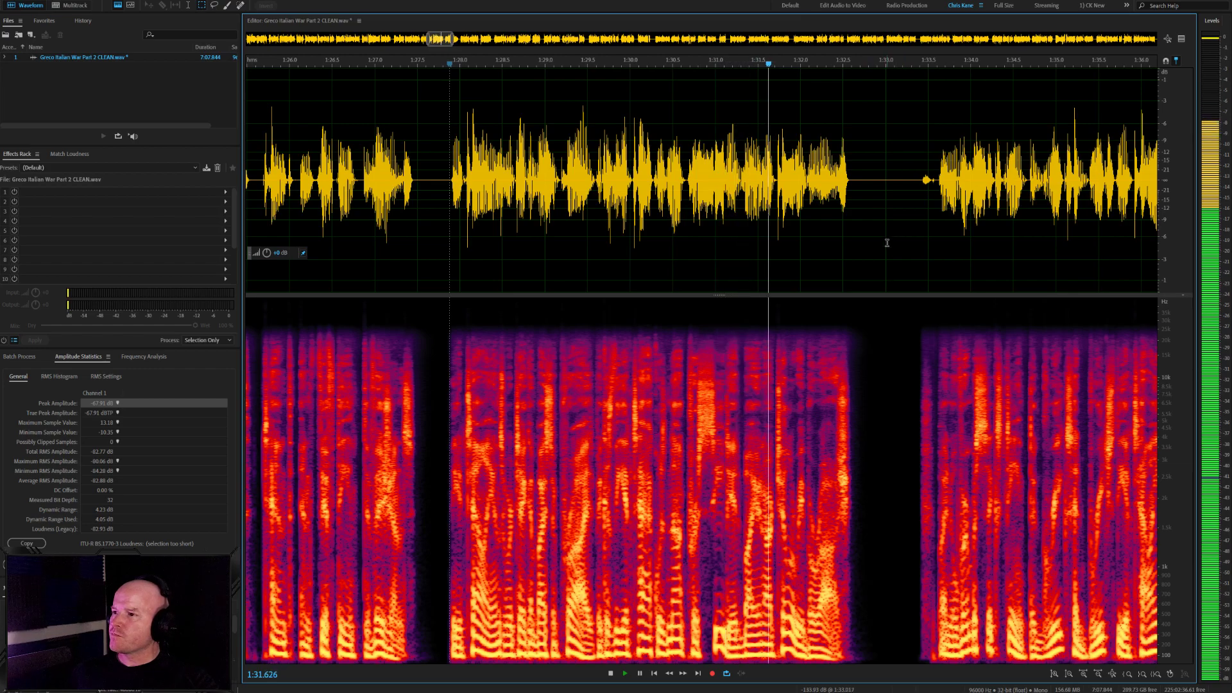
Delete about 0.034 s of stray noise between the breath and the word starting at about 1:33.6
scroll(965, 174, up, 2)
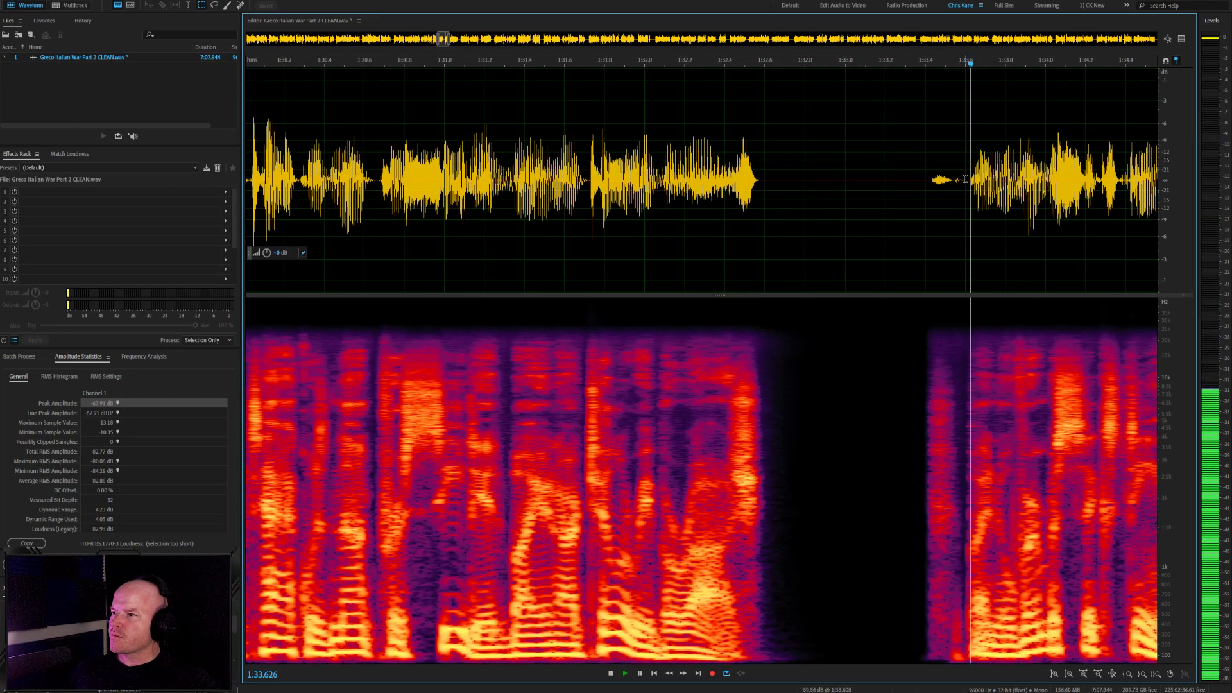
drag(963, 179, 817, 187)
key(Delete)
Try shortening the pause from about 1:32.86 by about 0.5 s, replay the transition, and undo the deletion
click(896, 181)
key(space)
key(space)
key(Delete)
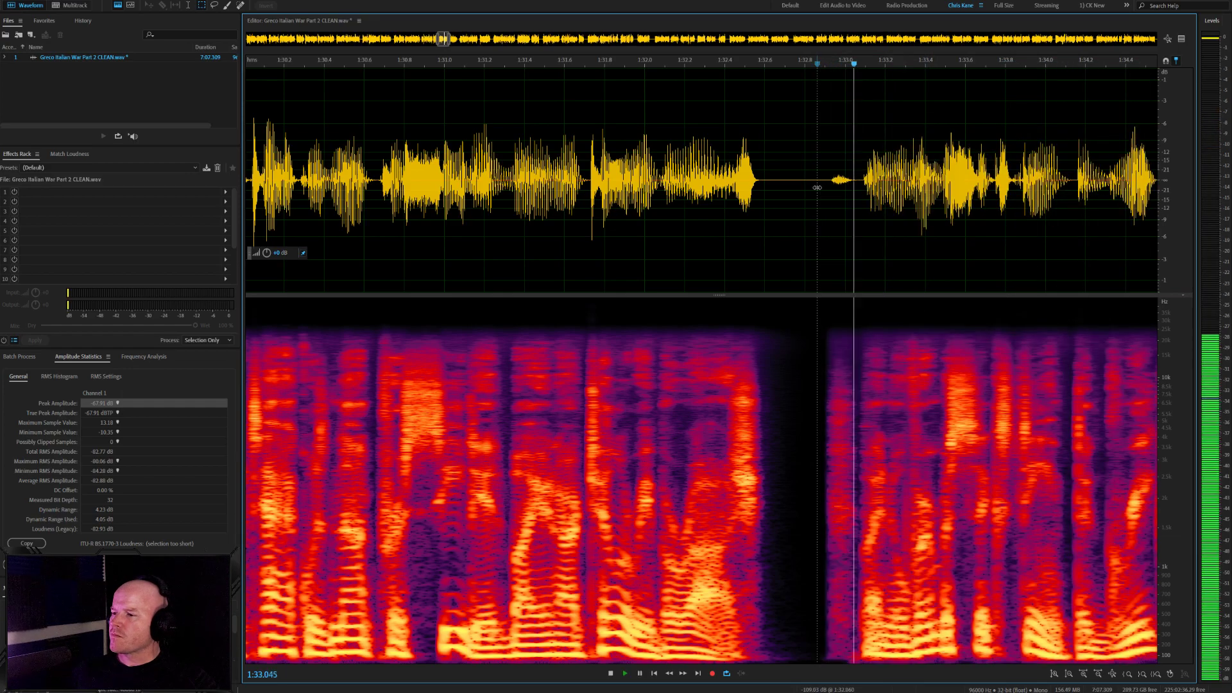
key(space)
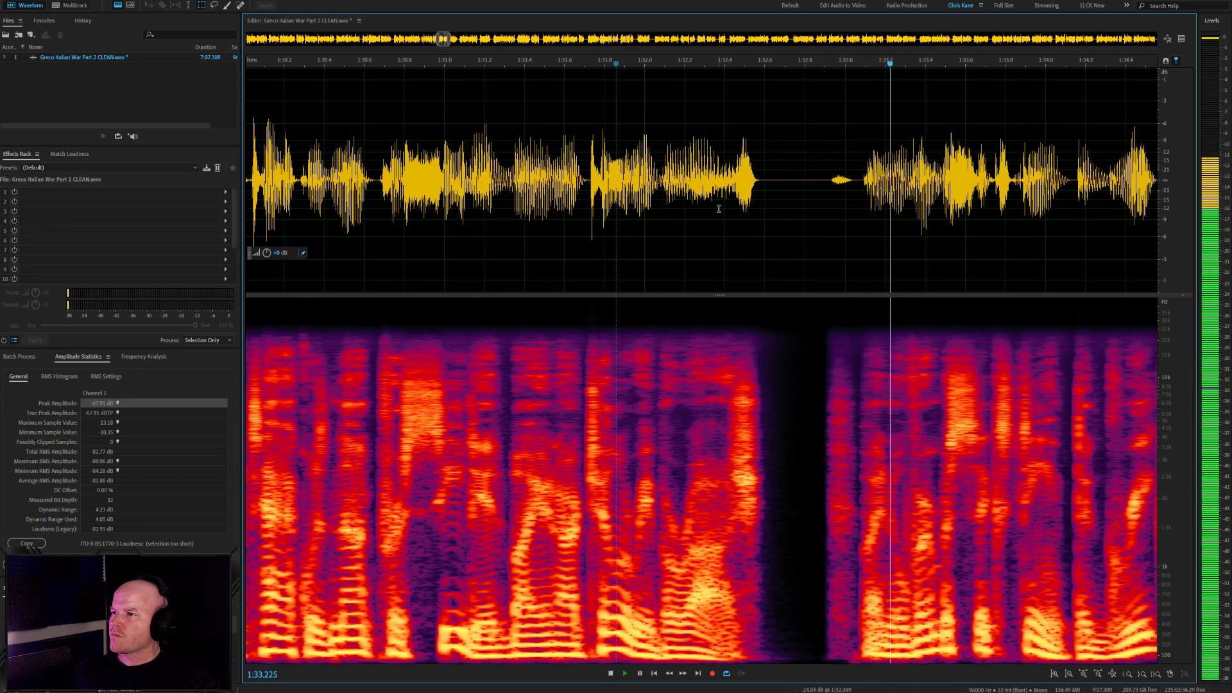
key(ctrl+z)
Delete about 0.325 s of silence from about 1:32.86, ahead of the breath, and play the result
key(space)
drag(915, 186, 881, 191)
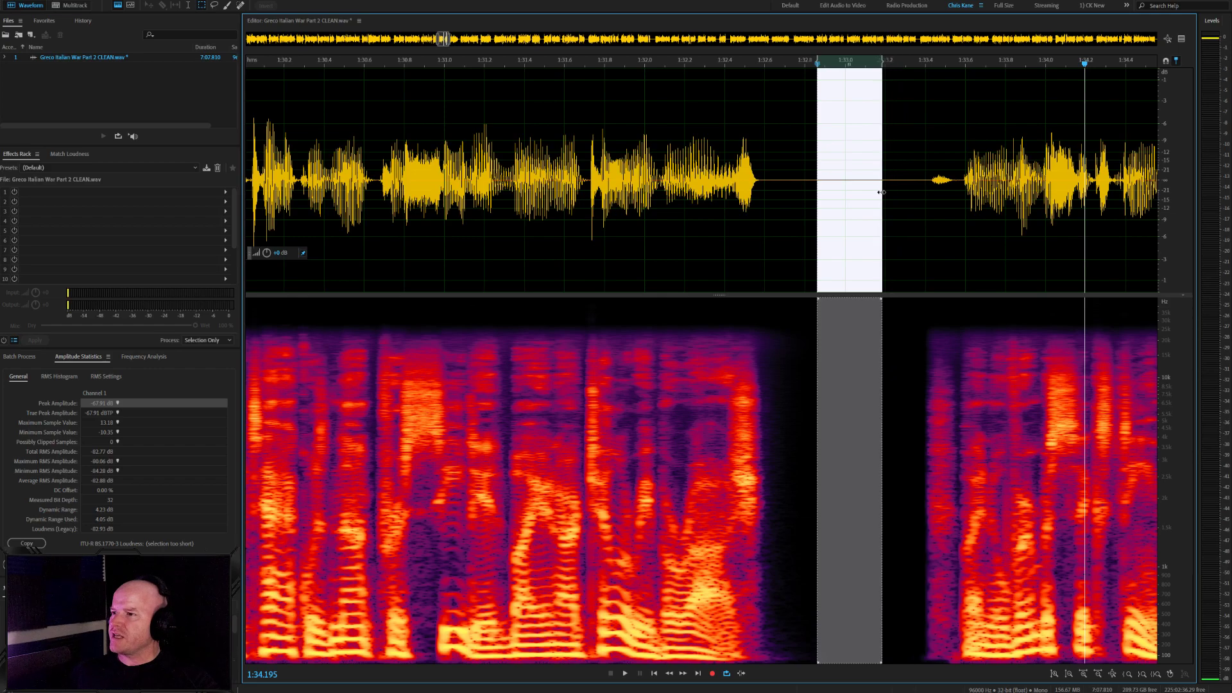
key(Delete)
scroll(880, 191, down, 8)
key(space)
scroll(957, 223, up, 4)
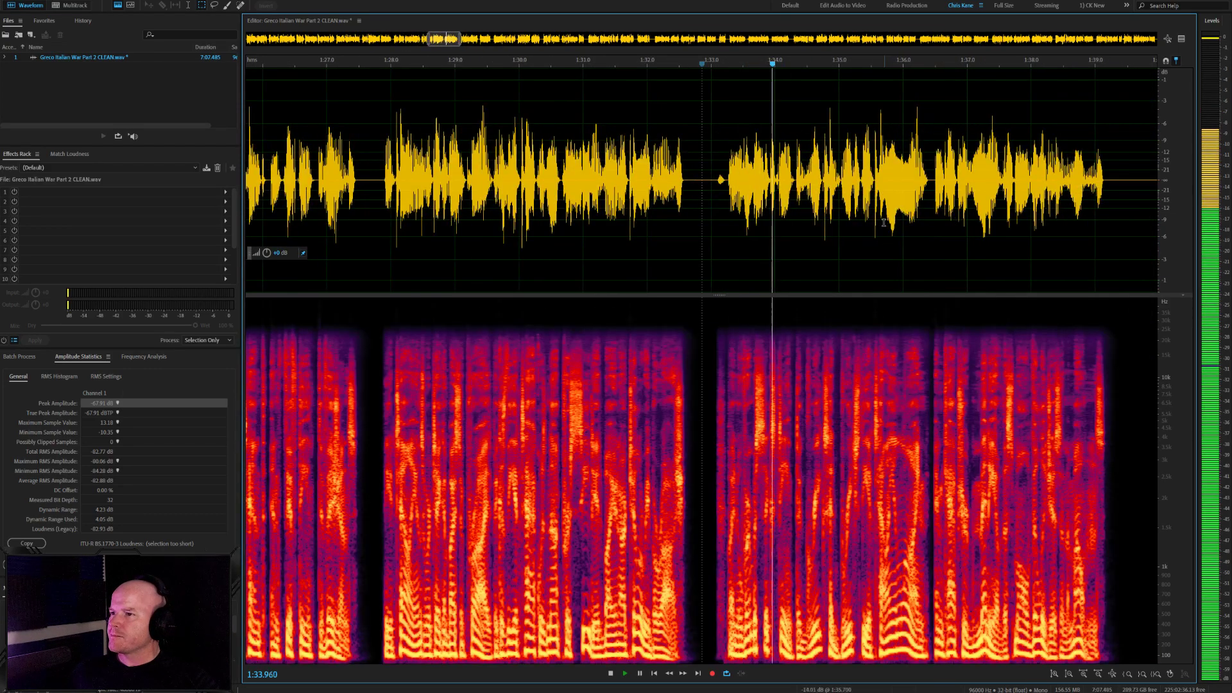
Replay the tightened transition from about 1:33.2 and listen on to about 1:38.1
scroll(694, 190, up, 4)
click(694, 191)
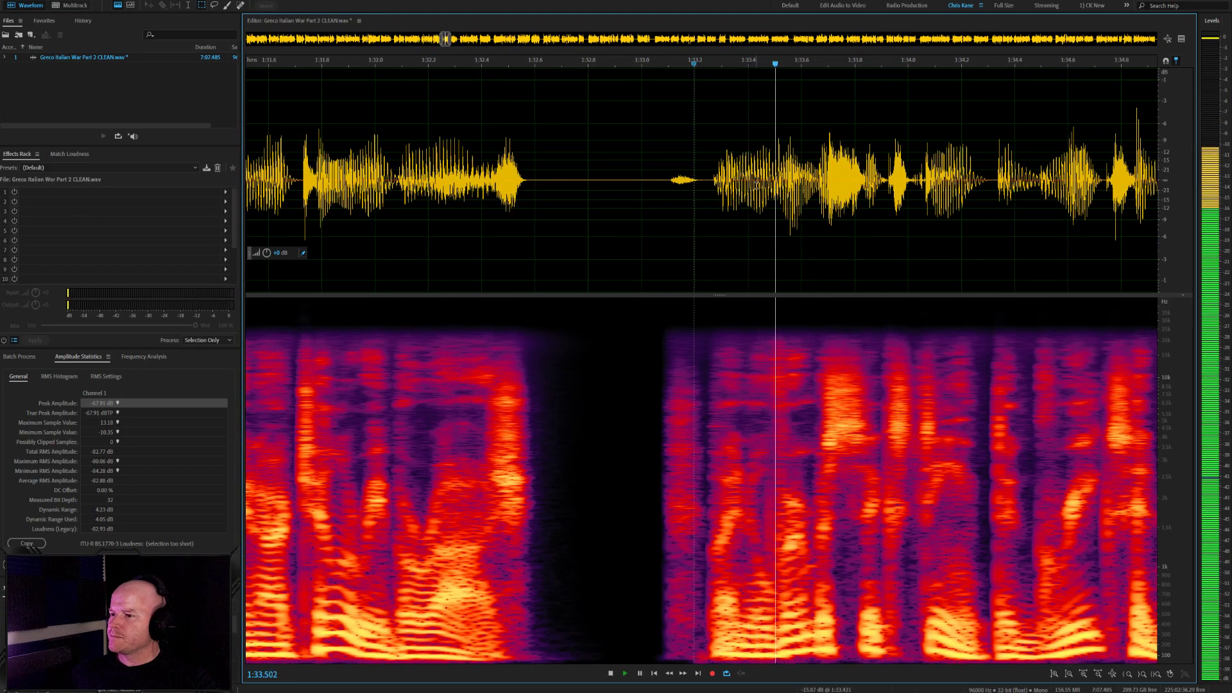
key(space)
drag(770, 183, 764, 181)
scroll(765, 181, down, 4)
key(space)
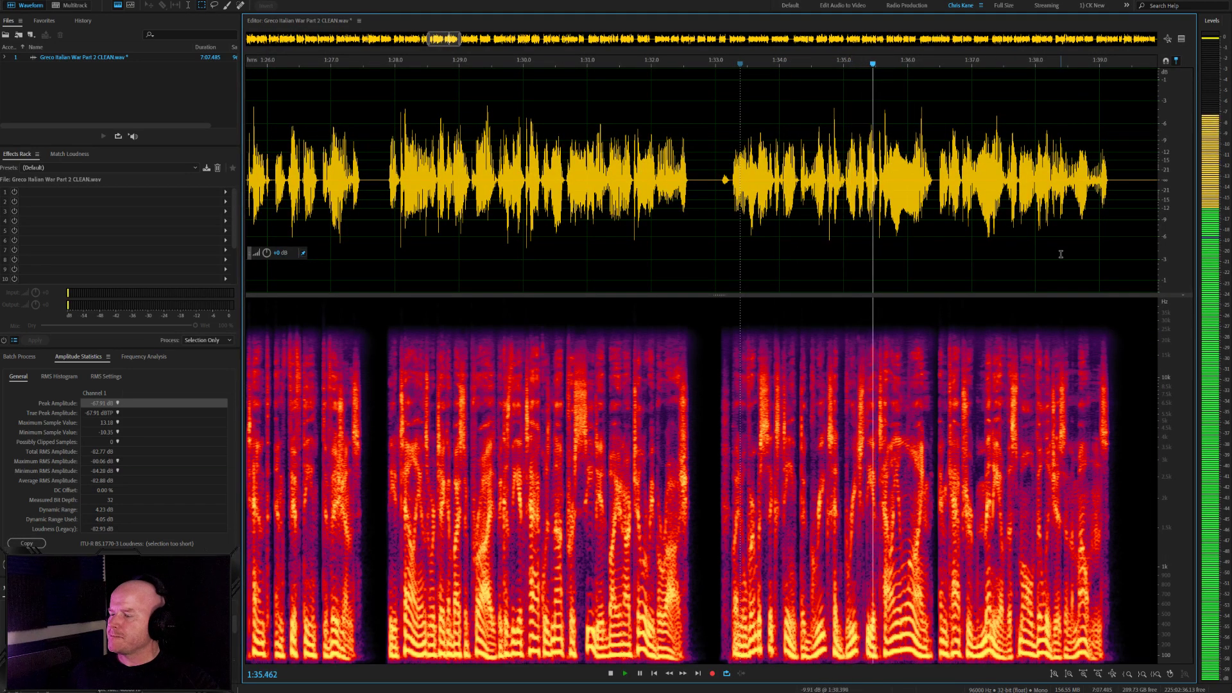
scroll(919, 237, down, 1)
scroll(1099, 246, up, 4)
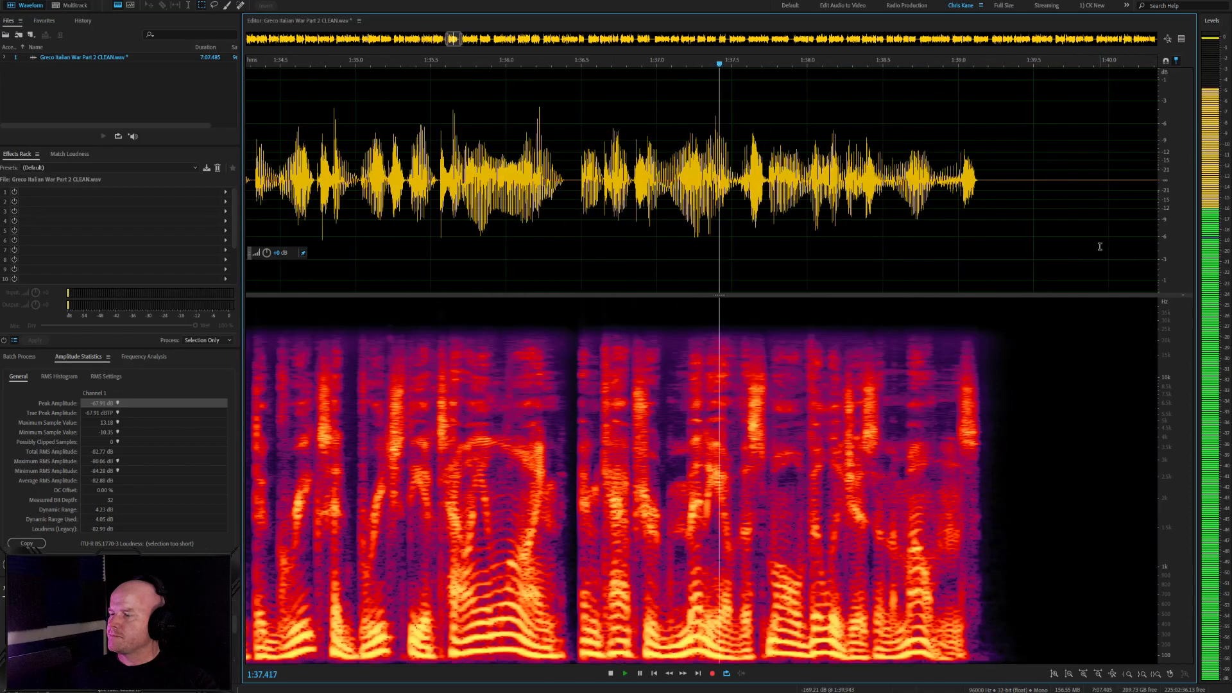
scroll(1031, 236, down, 4)
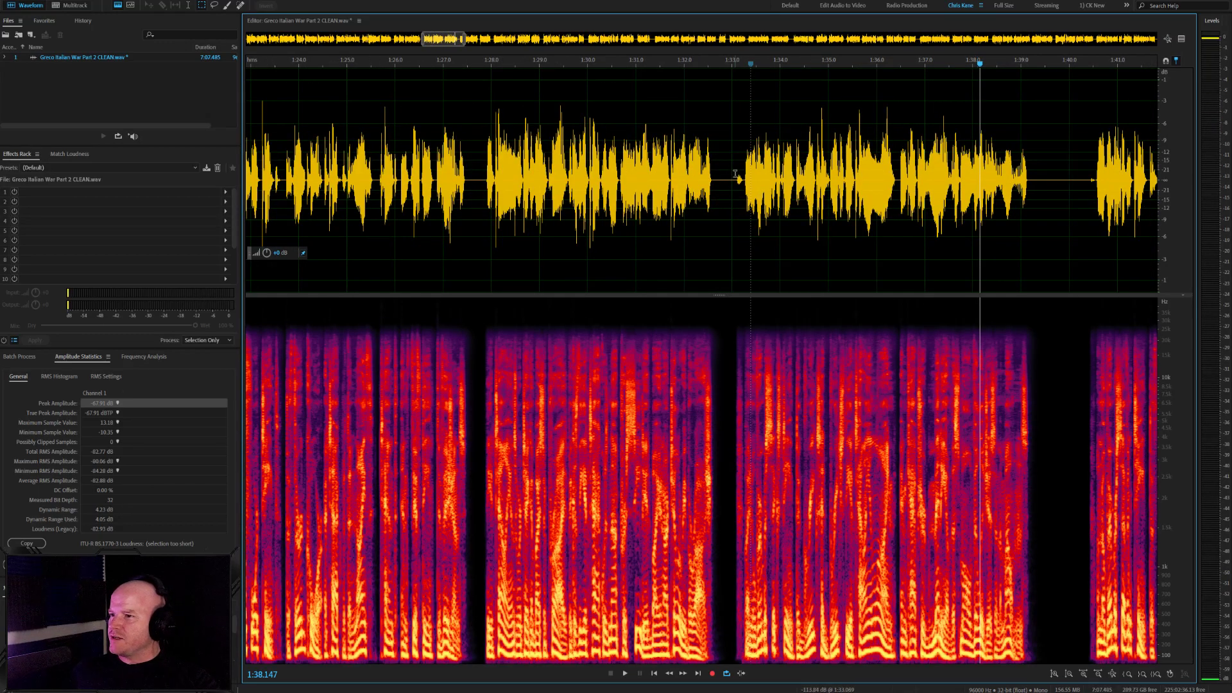
Replay the soft breath and following words from several starting points between about 1:32.94 and 1:33.08
click(735, 173)
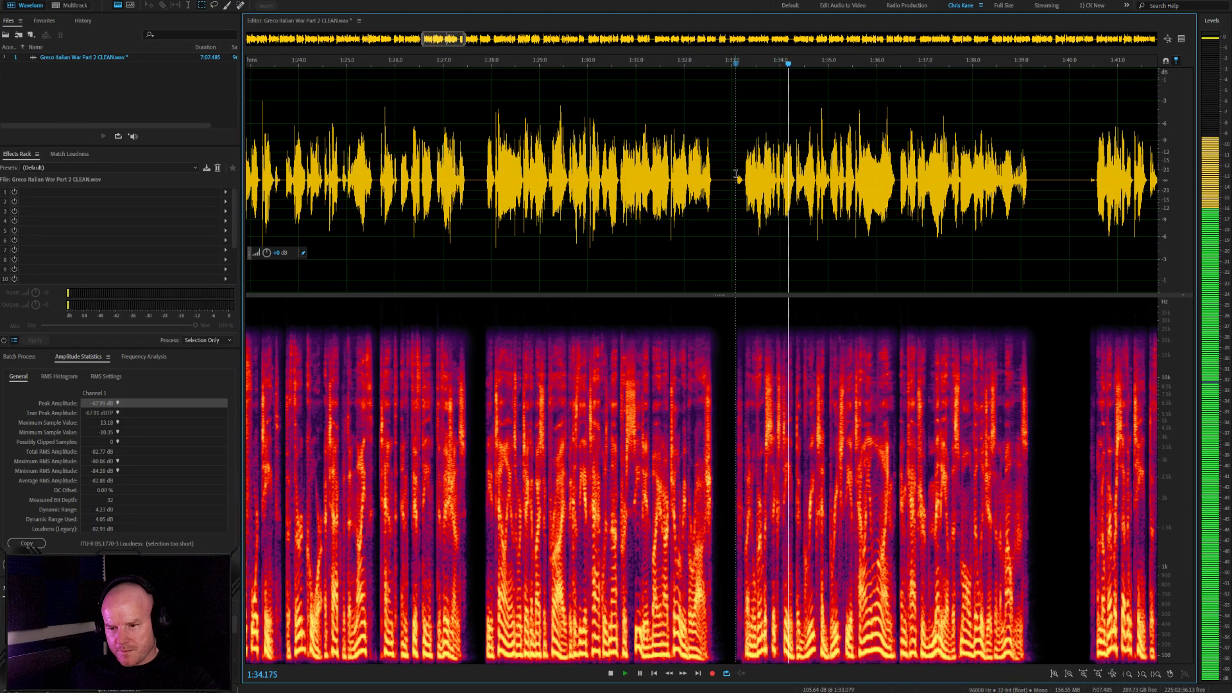
scroll(857, 226, up, 4)
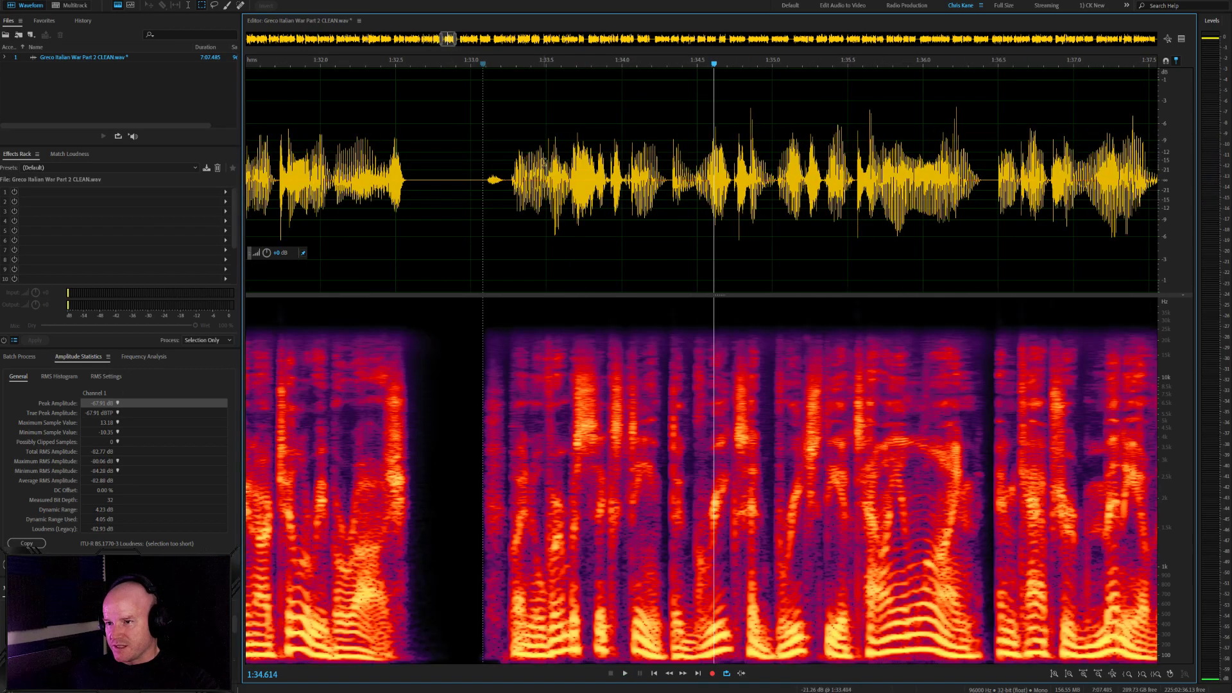
click(461, 181)
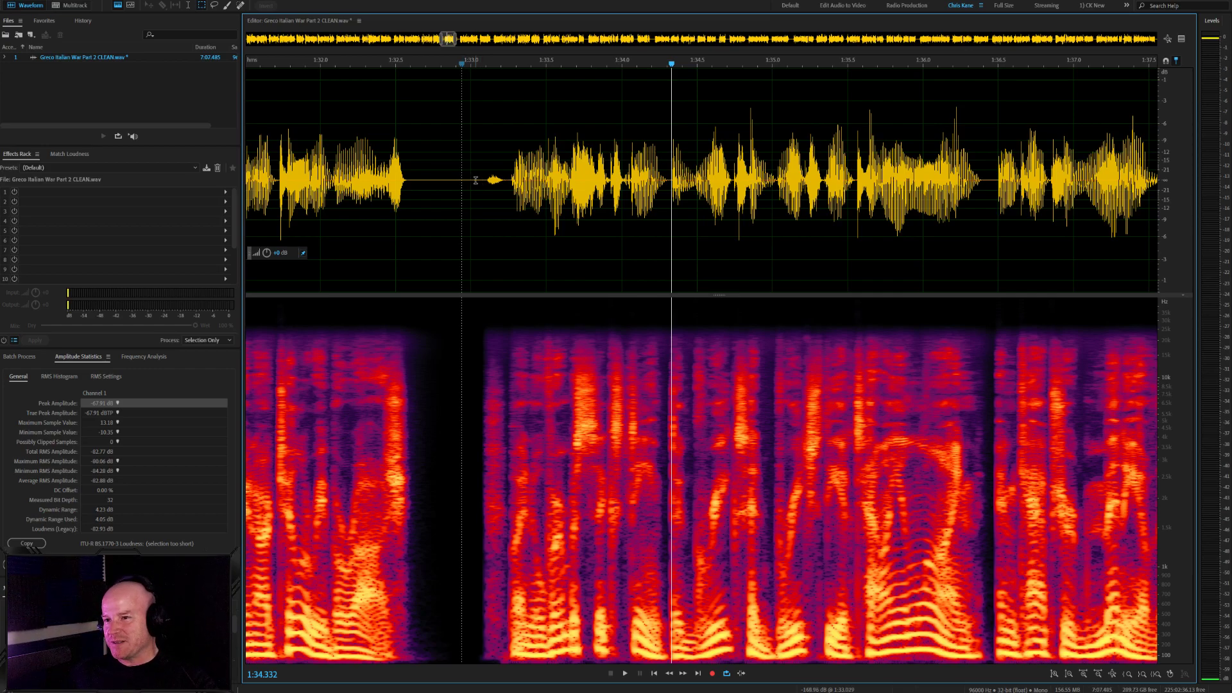
click(475, 181)
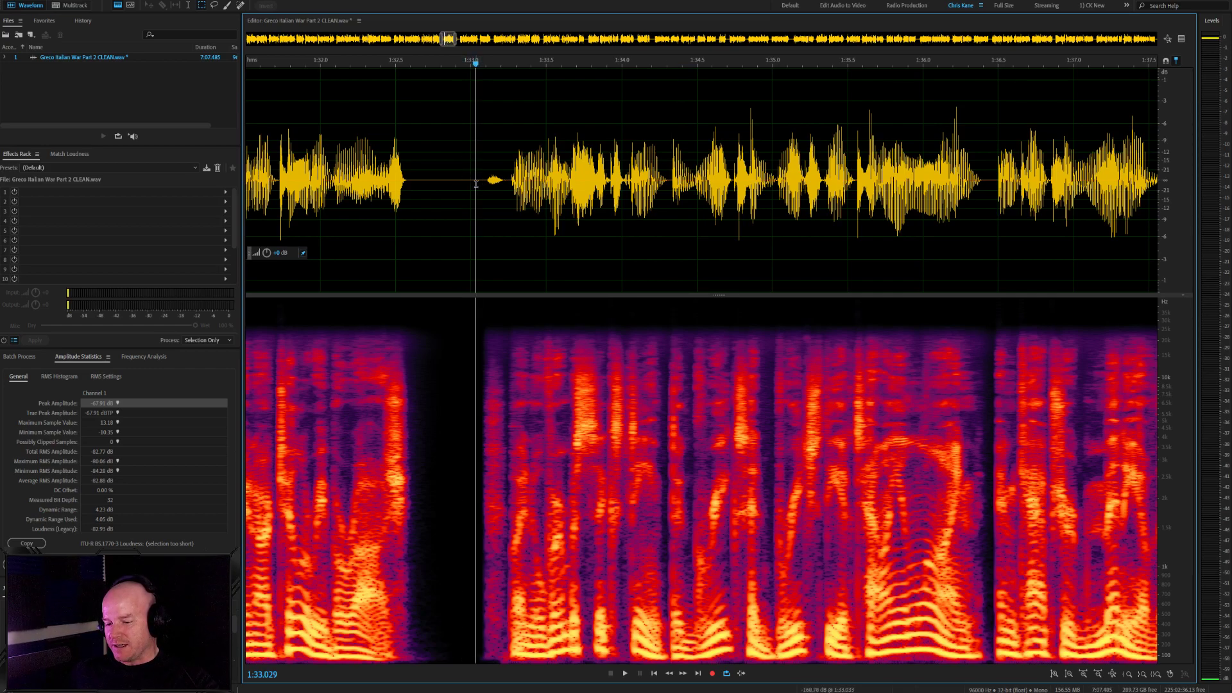
click(482, 175)
key(space)
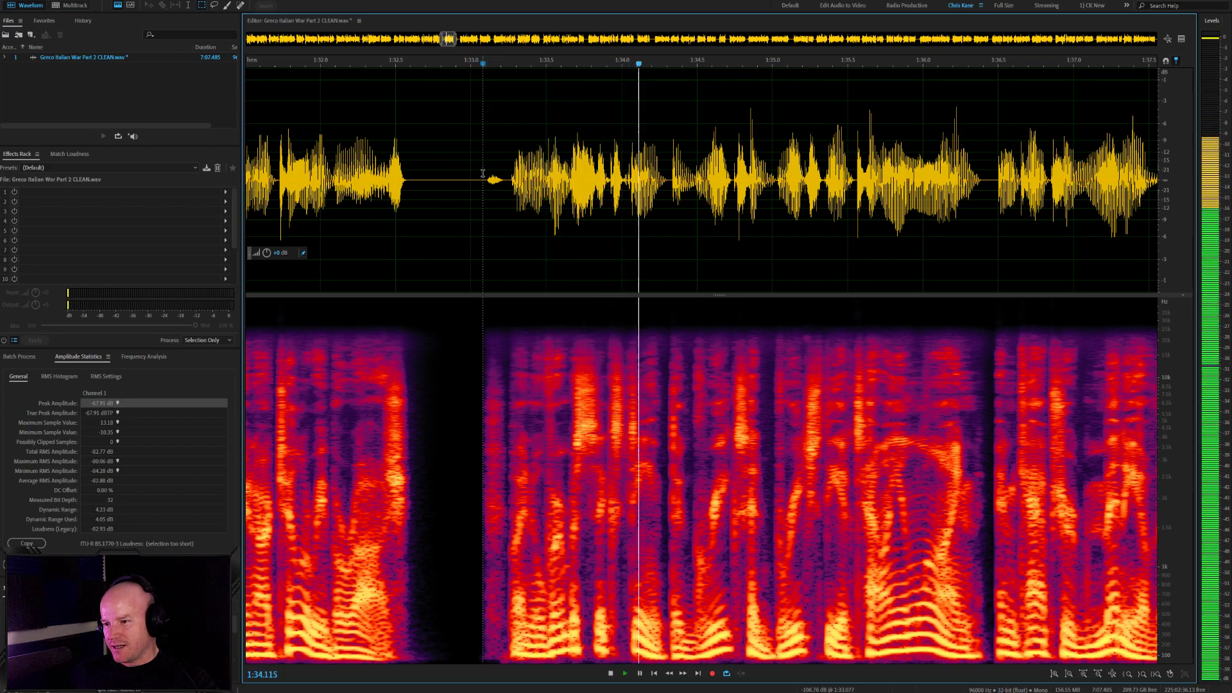
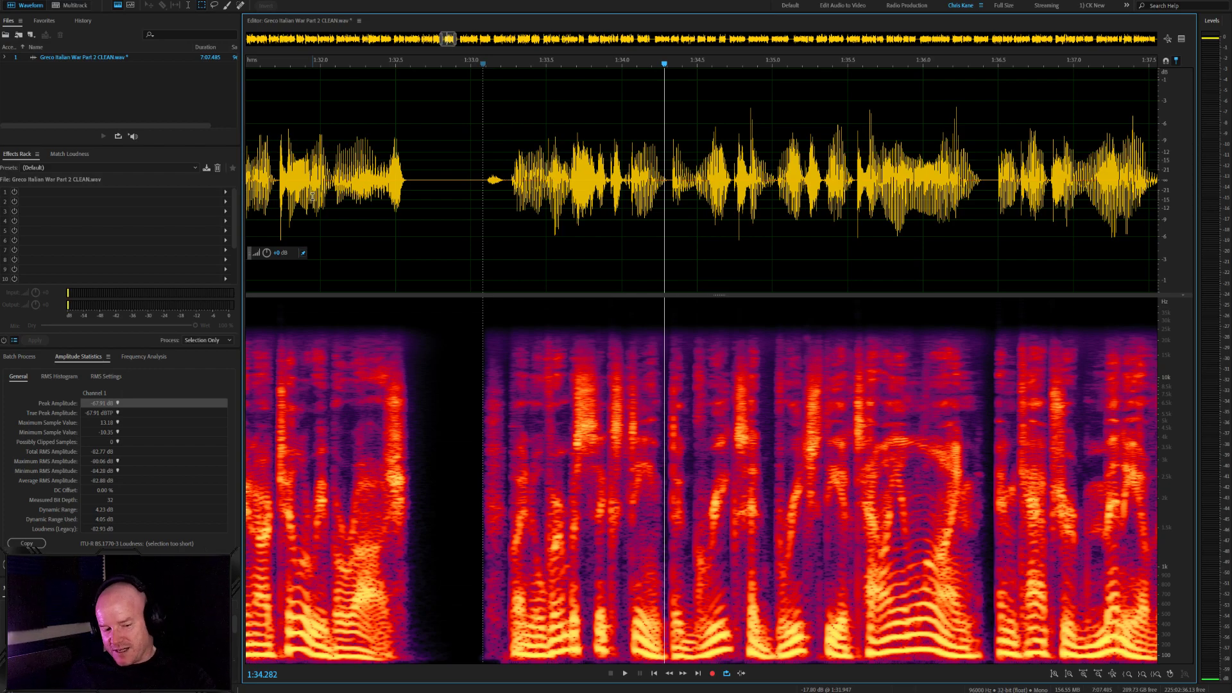
click(479, 183)
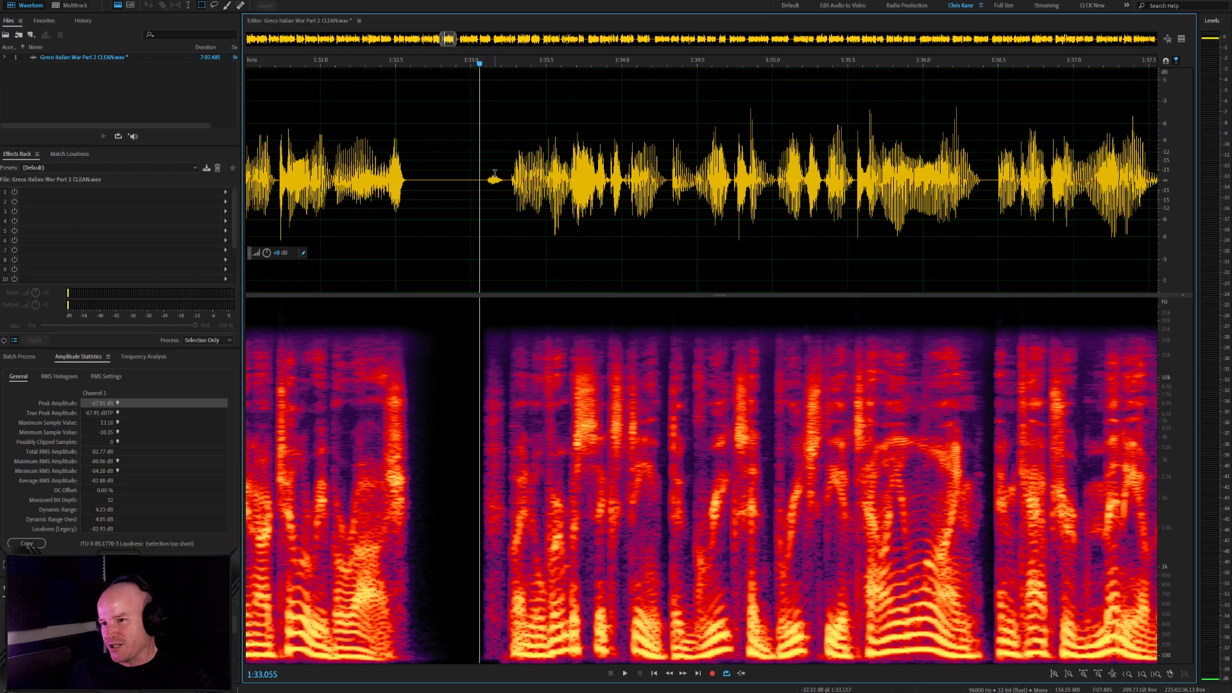
key(space)
scroll(539, 219, up, 1)
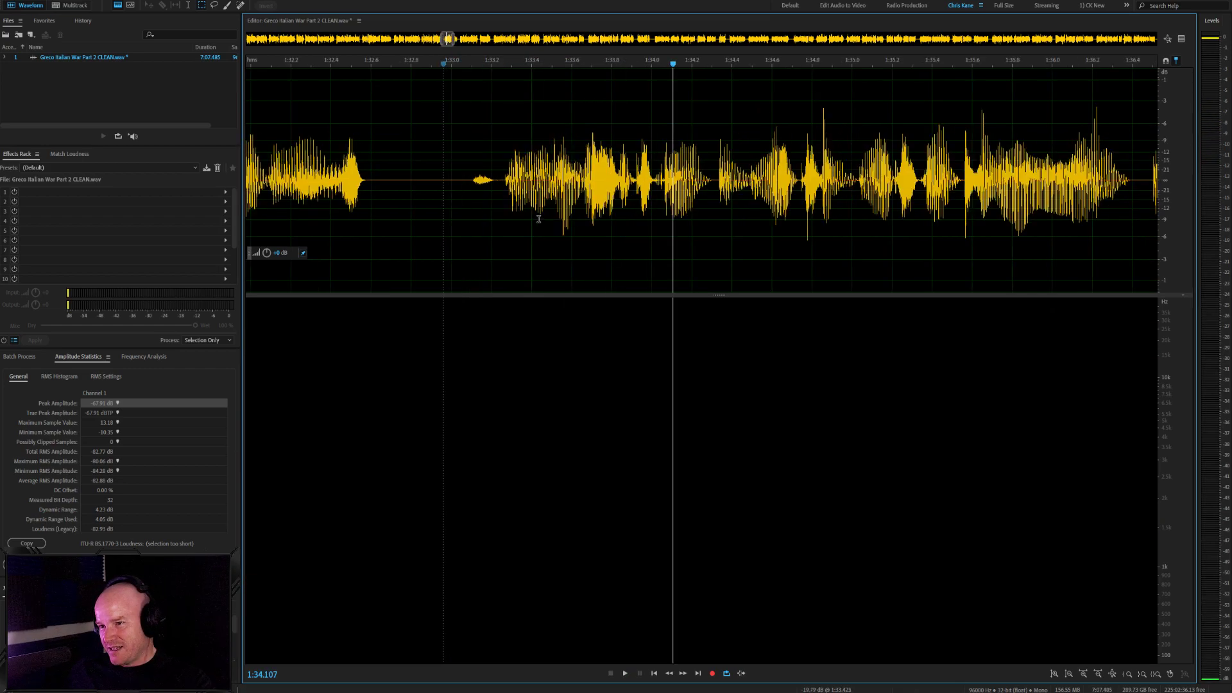
Replay the soft breath and the words after it from several starting points between about 1:32.95 and 1:33.4
scroll(539, 219, up, 1)
key(space)
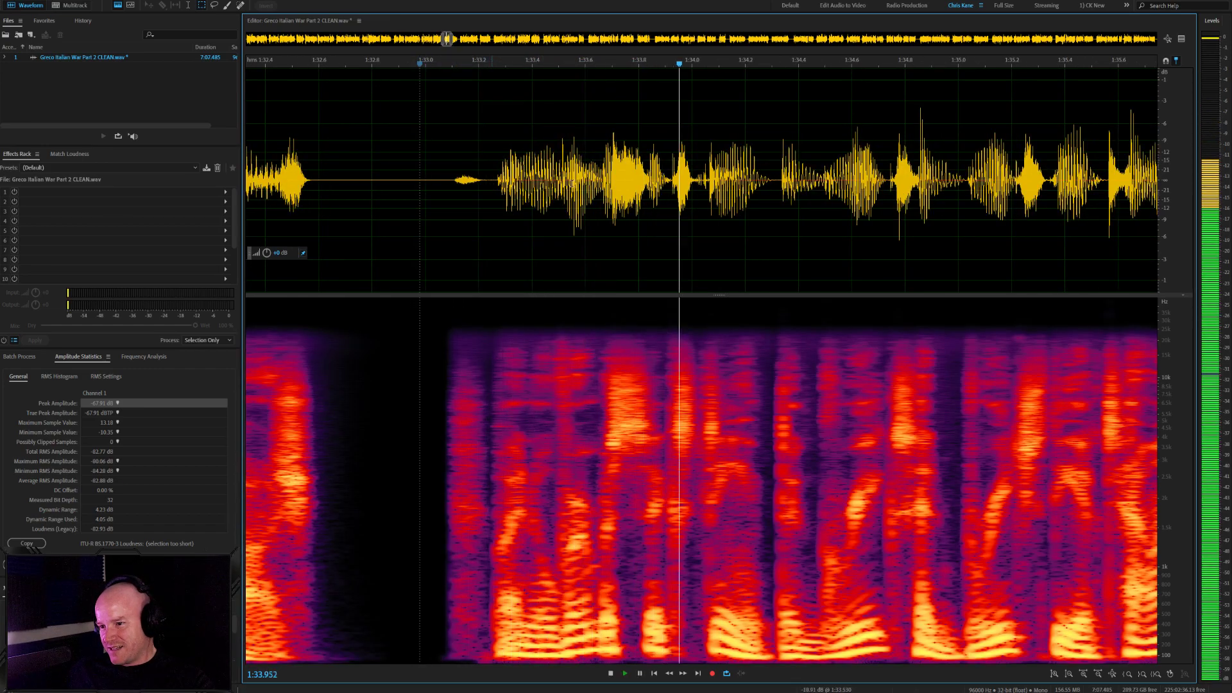
key(space)
drag(580, 186, 671, 193)
click(456, 203)
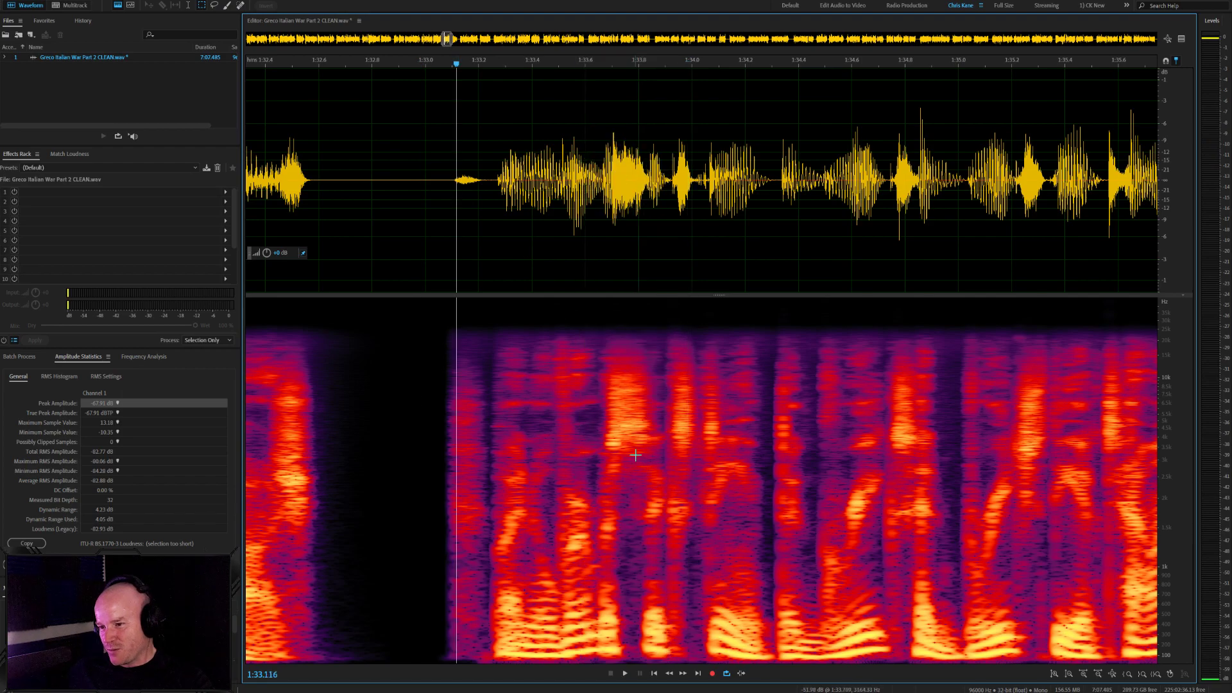
mouse_move(594, 325)
mouse_down()
mouse_move(597, 360)
mouse_move(680, 490)
mouse_up()
click(530, 191)
key(space)
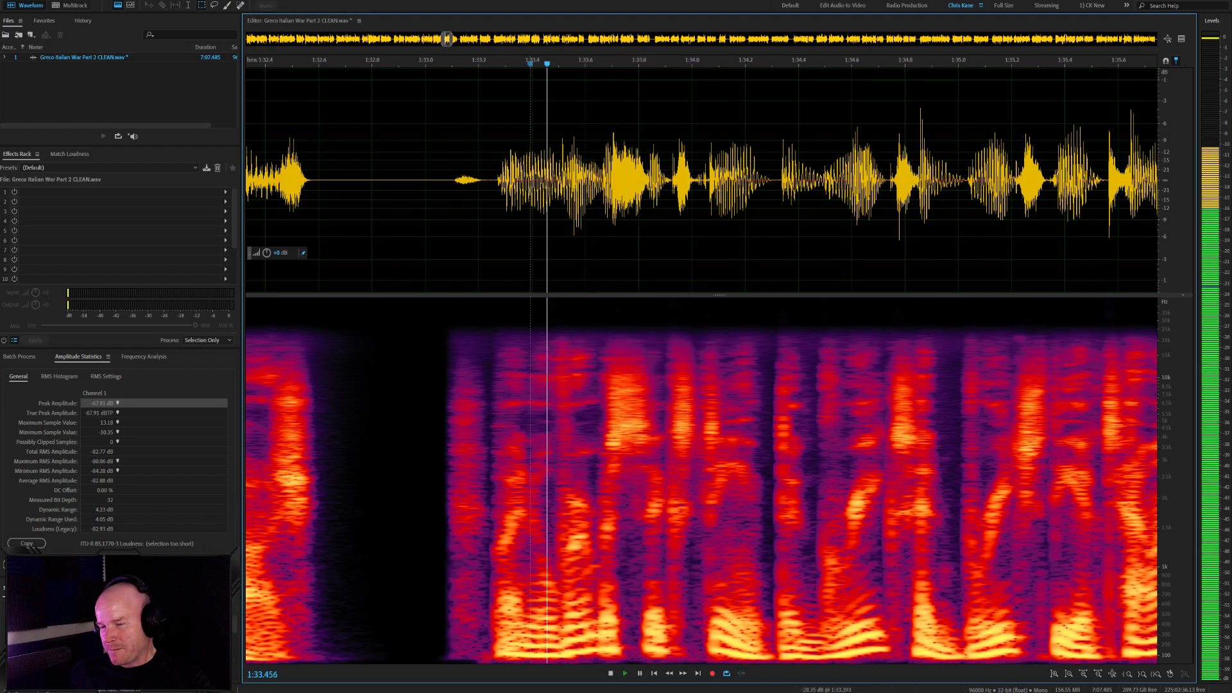
click(413, 190)
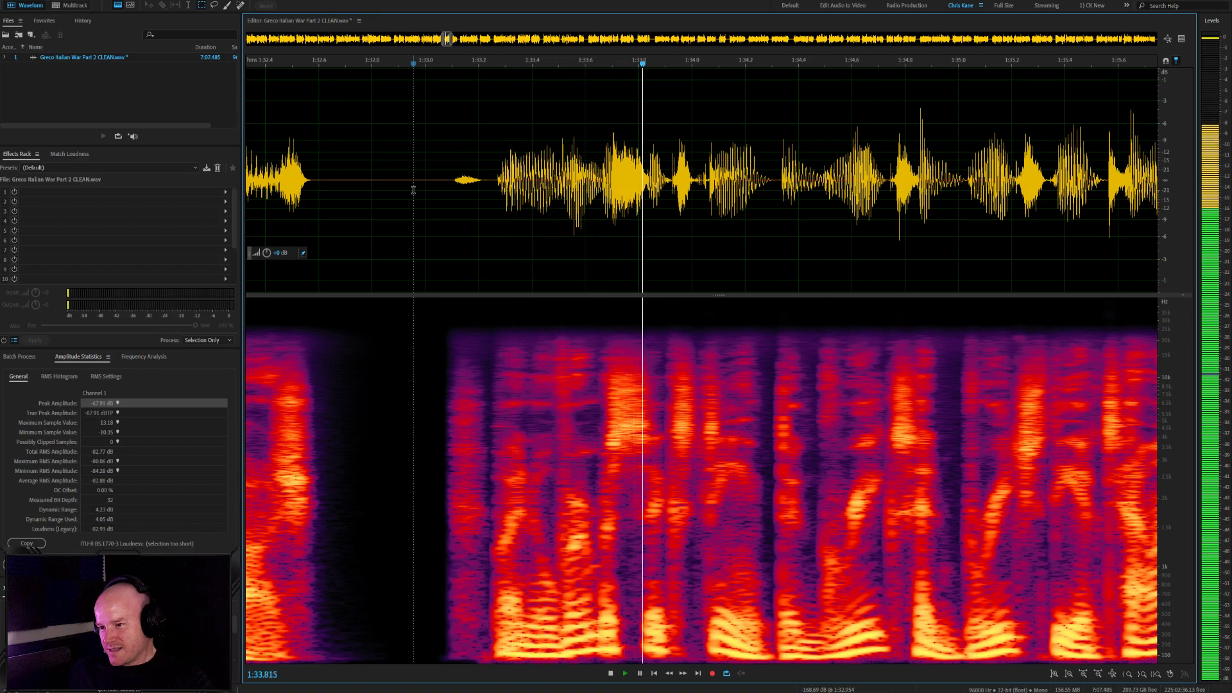
key(space)
Examine the upper-frequency spectral band of the first word after the breath, between about 1:33.27 and 1:33.67
scroll(517, 319, up, 3)
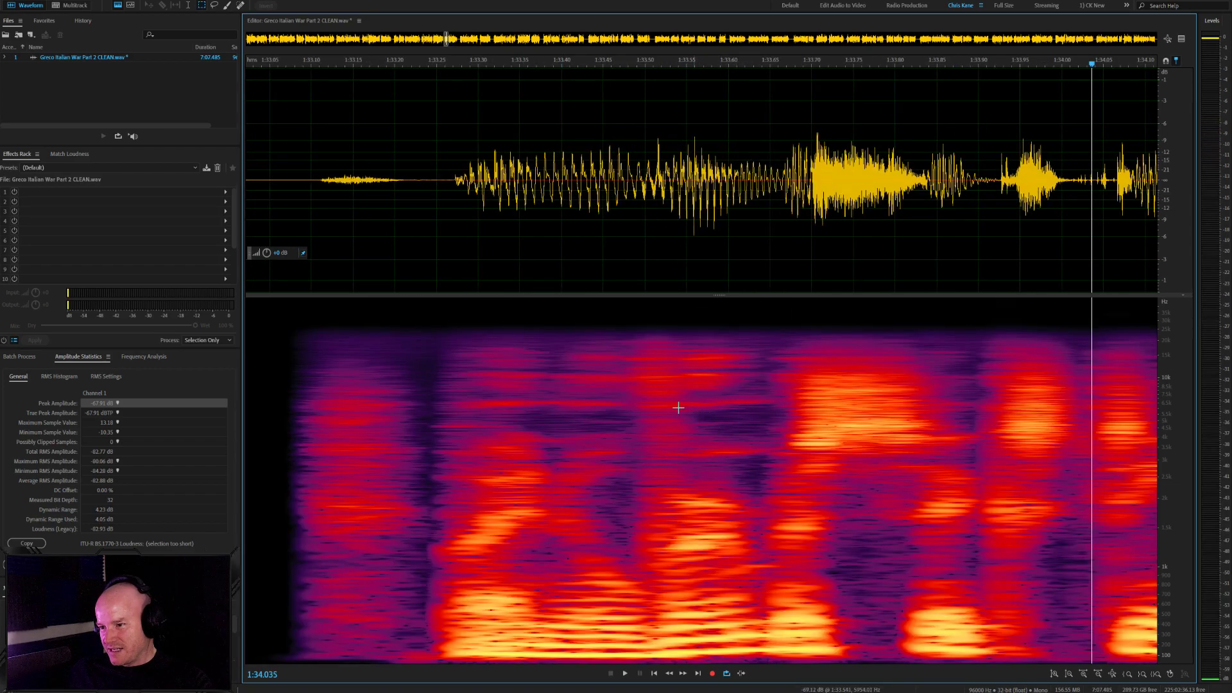
drag(451, 398, 789, 414)
click(747, 414)
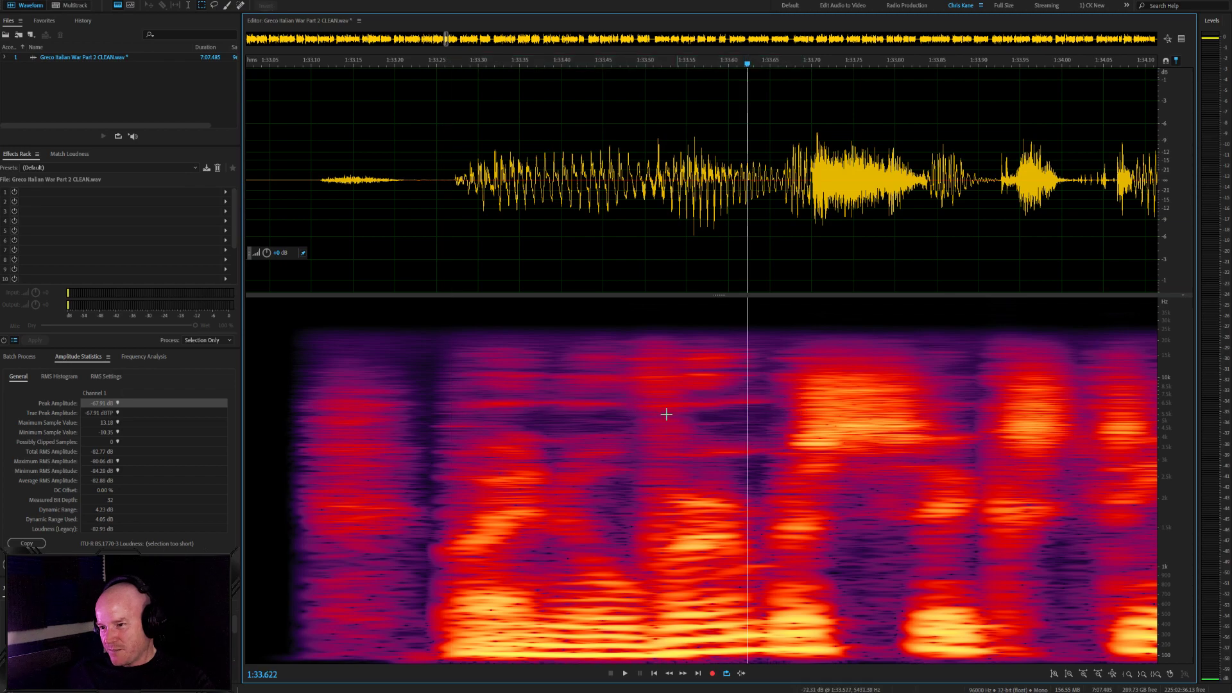
drag(451, 399, 792, 415)
click(548, 433)
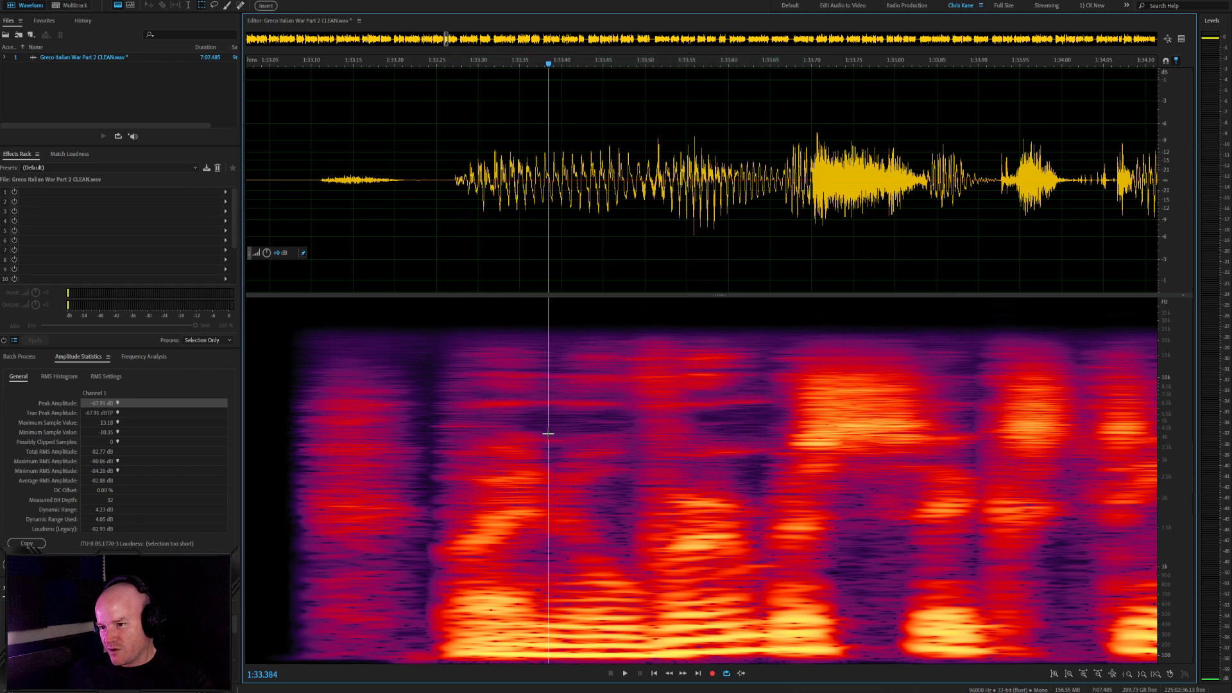
Replay the breath transition from about 1:33.15 and again from about 1:32.95
click(350, 129)
key(space)
scroll(655, 349, down, 3)
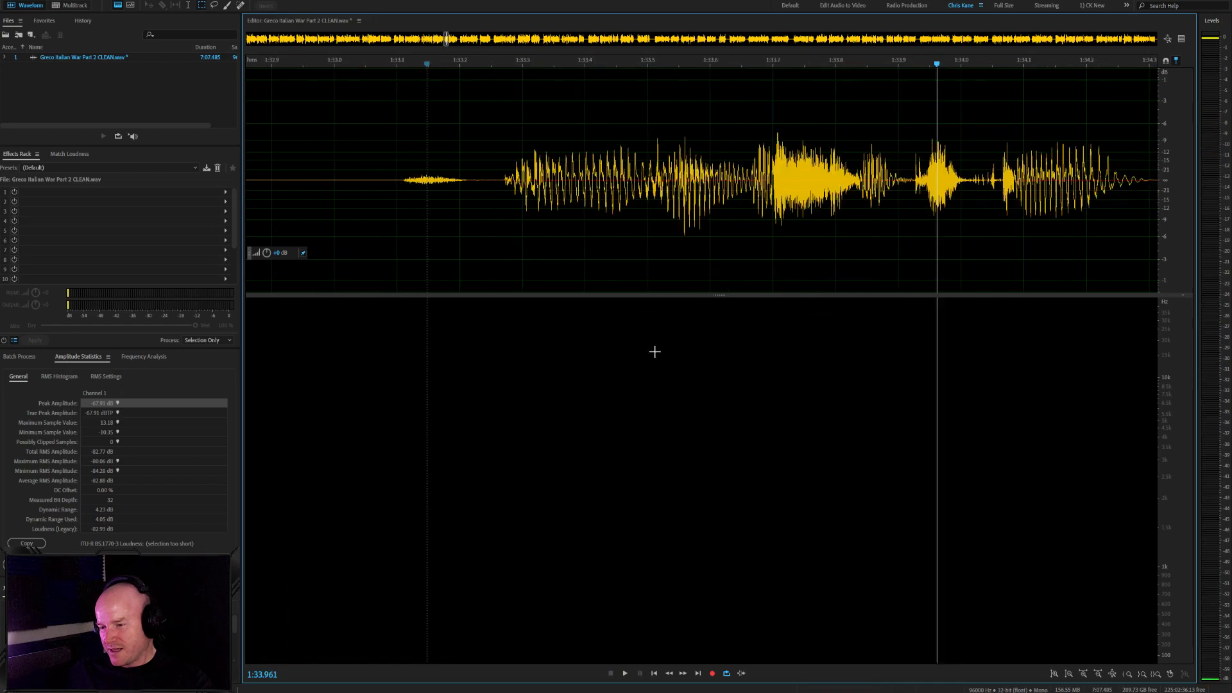
click(504, 205)
key(space)
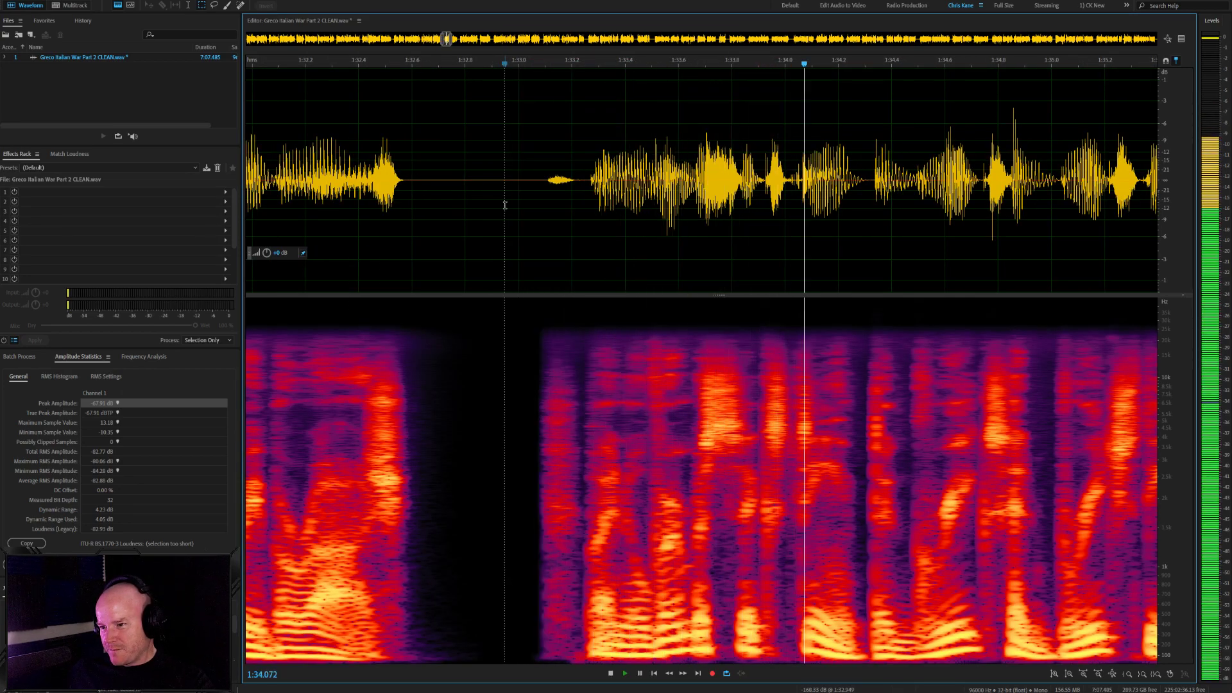
key(space)
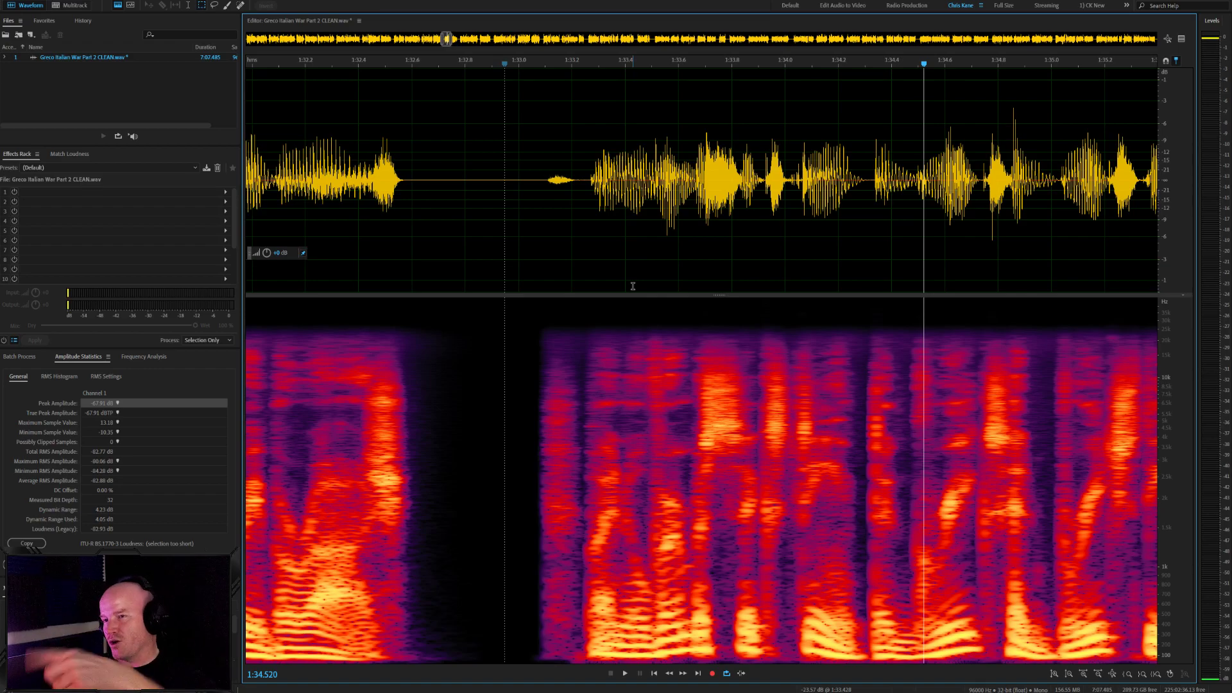
Replay from just before the breath at about 1:33.07 and listen on to about 1:35.2
click(531, 187)
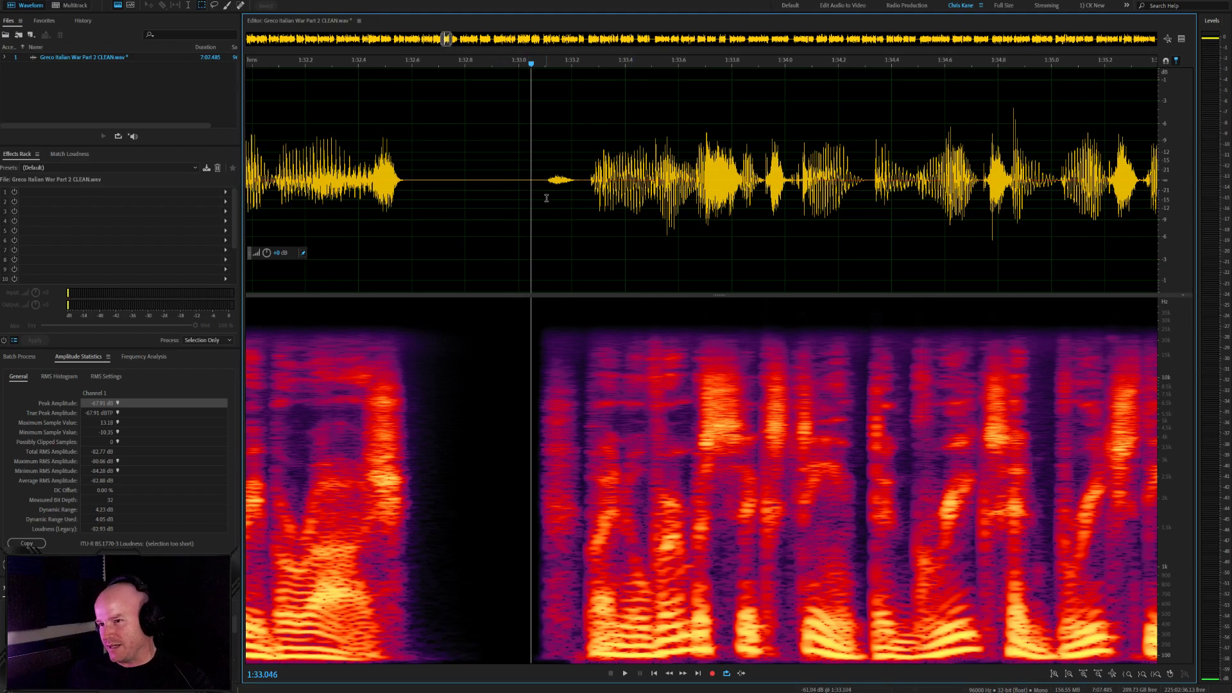
scroll(531, 180, down, 2)
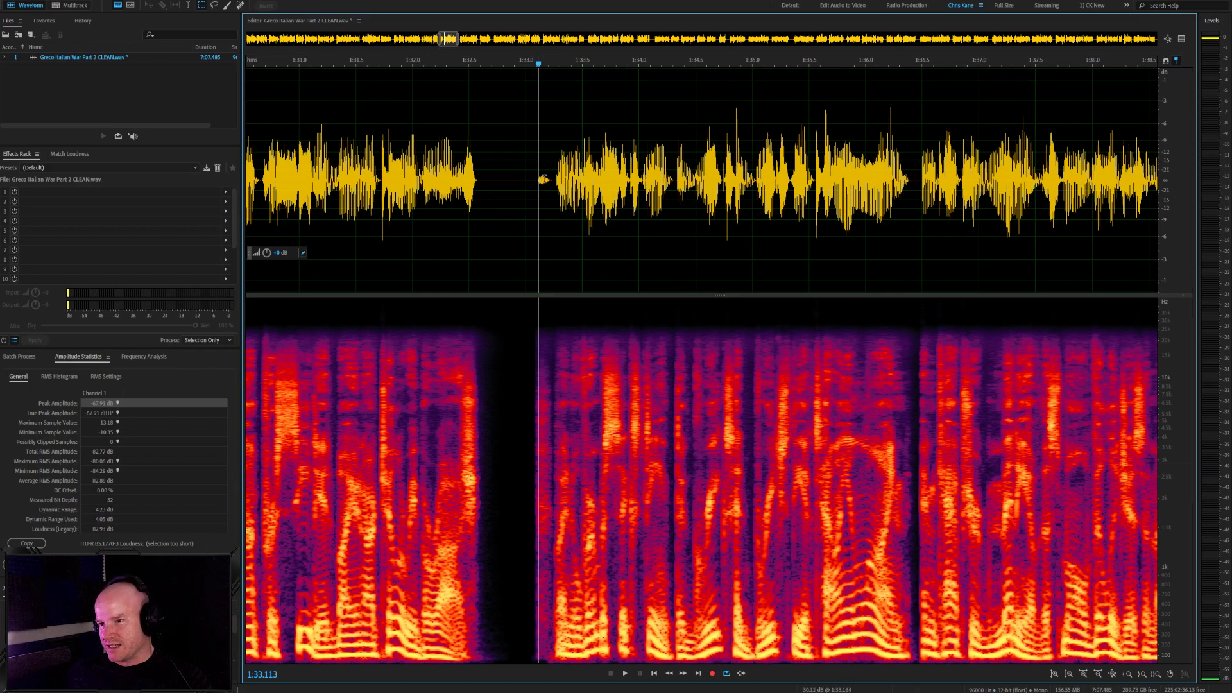
click(537, 174)
scroll(537, 175, up, 3)
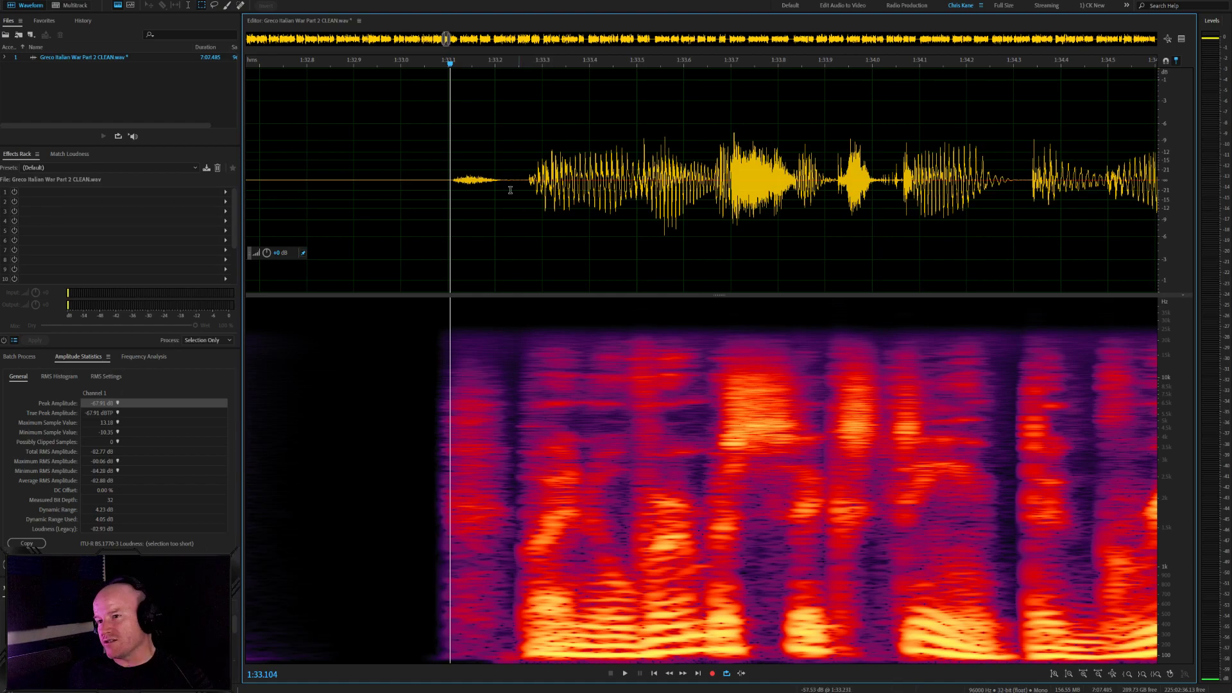
key(space)
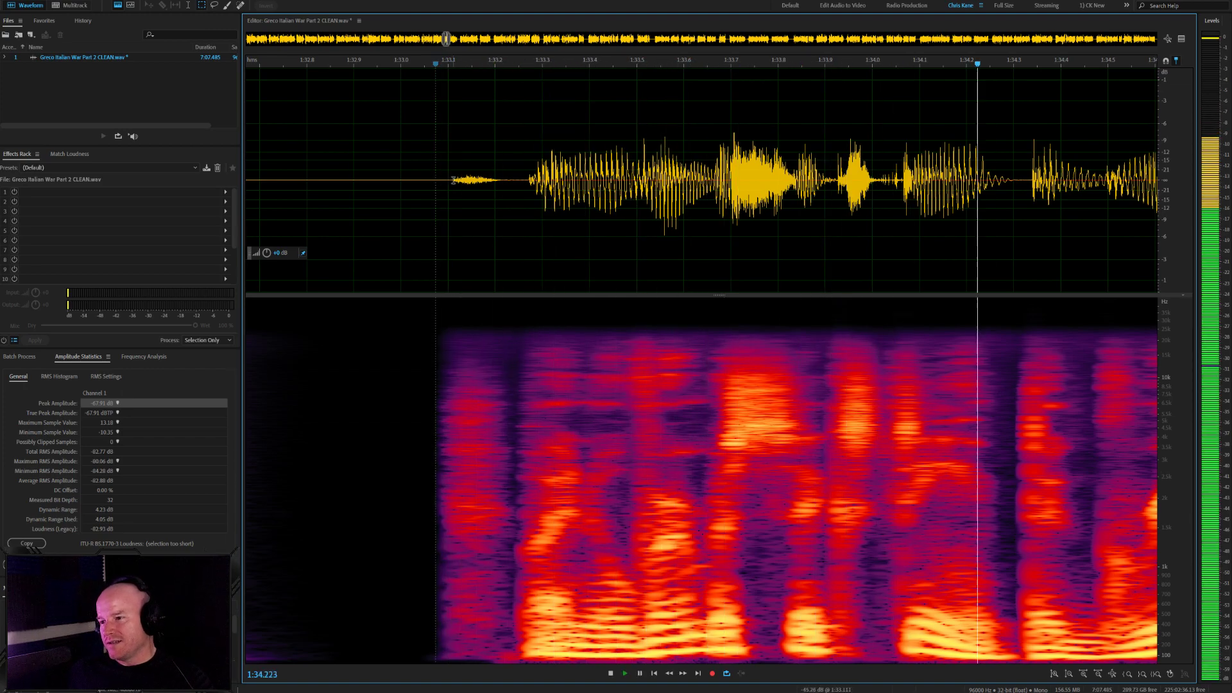
scroll(462, 152, down, 3)
key(space)
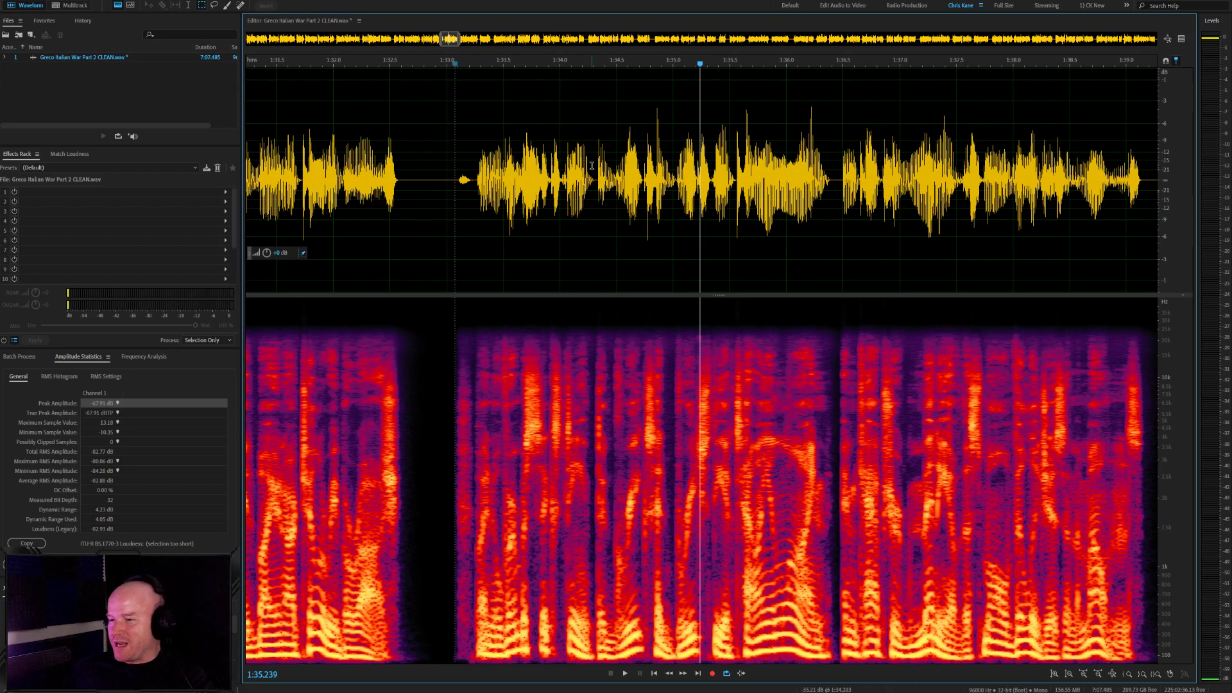
Continue listening from about 1:35.2, repair the small noise at about 1:37.1, and replay from about 1:36.8
key(space)
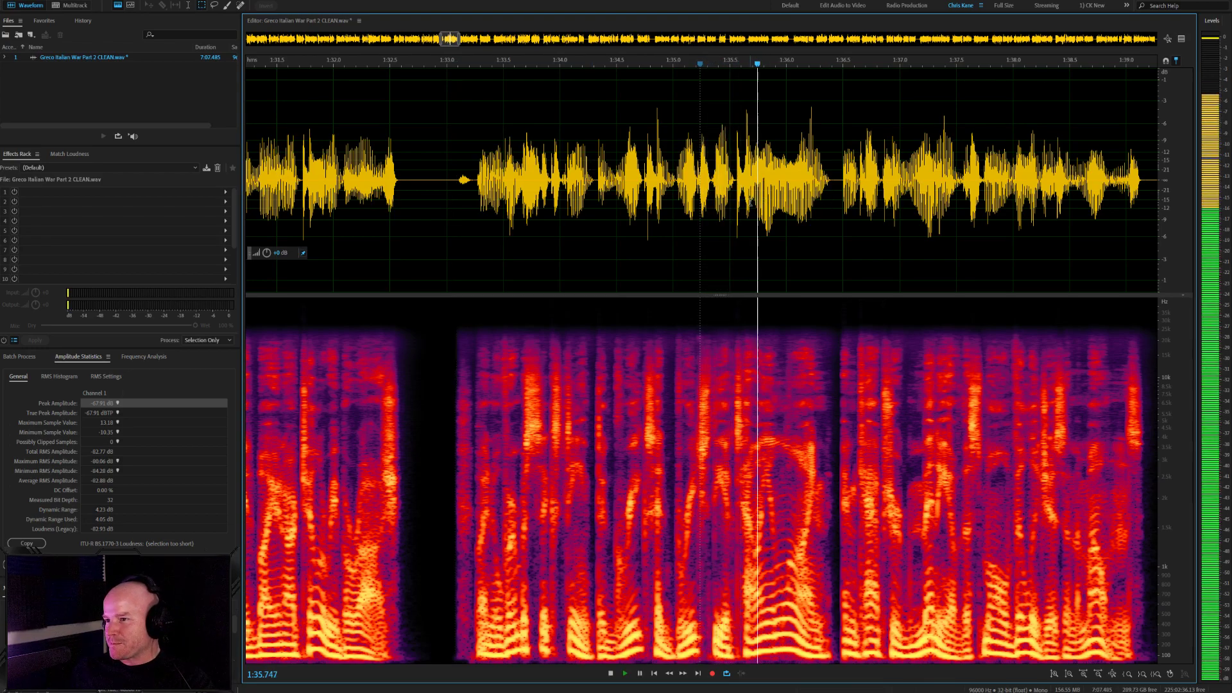
scroll(828, 204, down, 3)
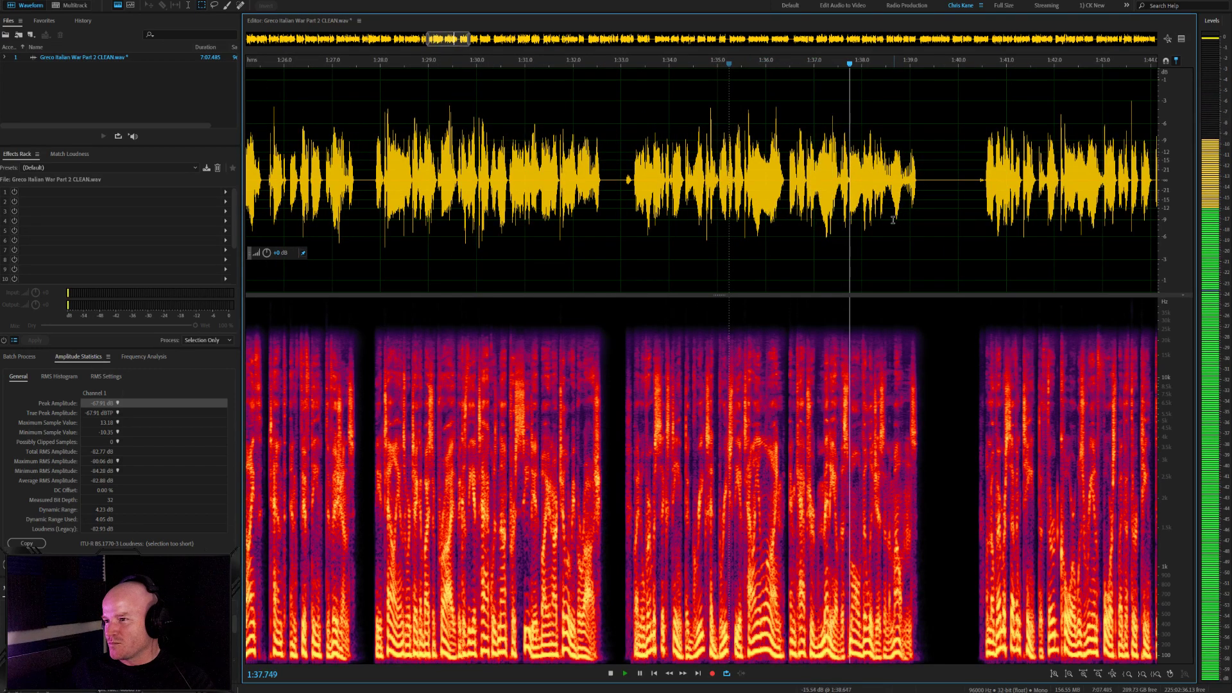
scroll(725, 221, up, 5)
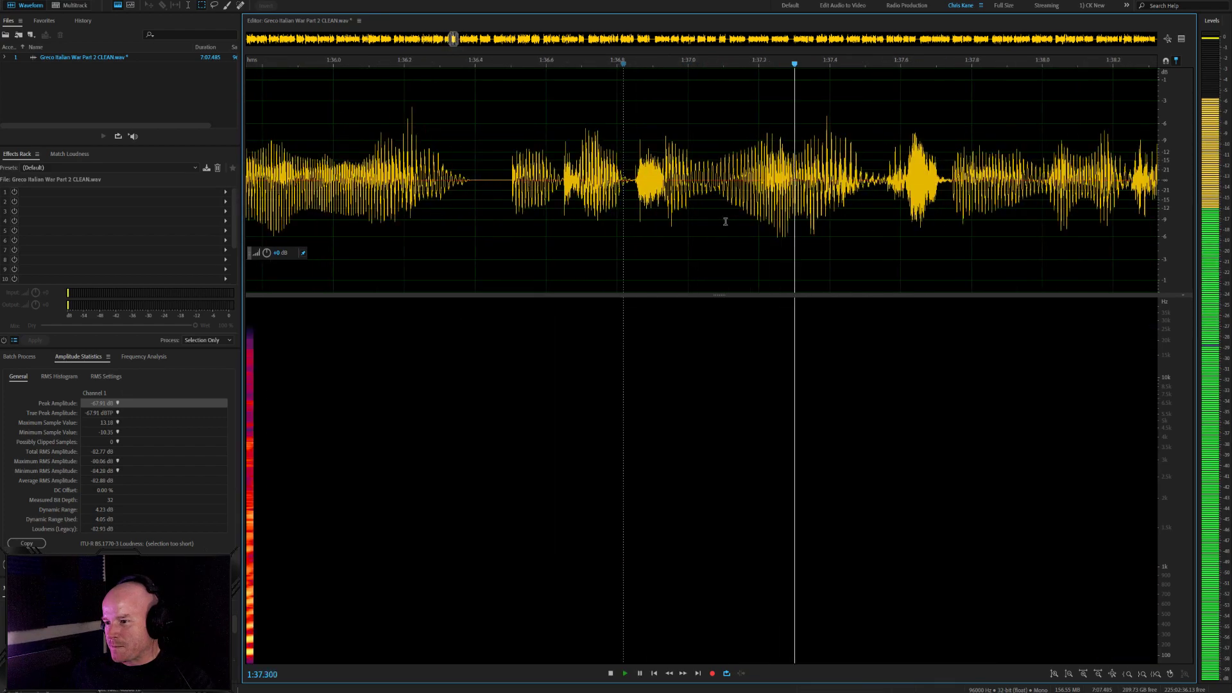
key(space)
drag(731, 200, 709, 177)
click(630, 178)
key(space)
Delete about 0.58 s of silence and faint breath between about 1:39.97 and 1:40.55, ahead of the next sentence
scroll(610, 203, down, 3)
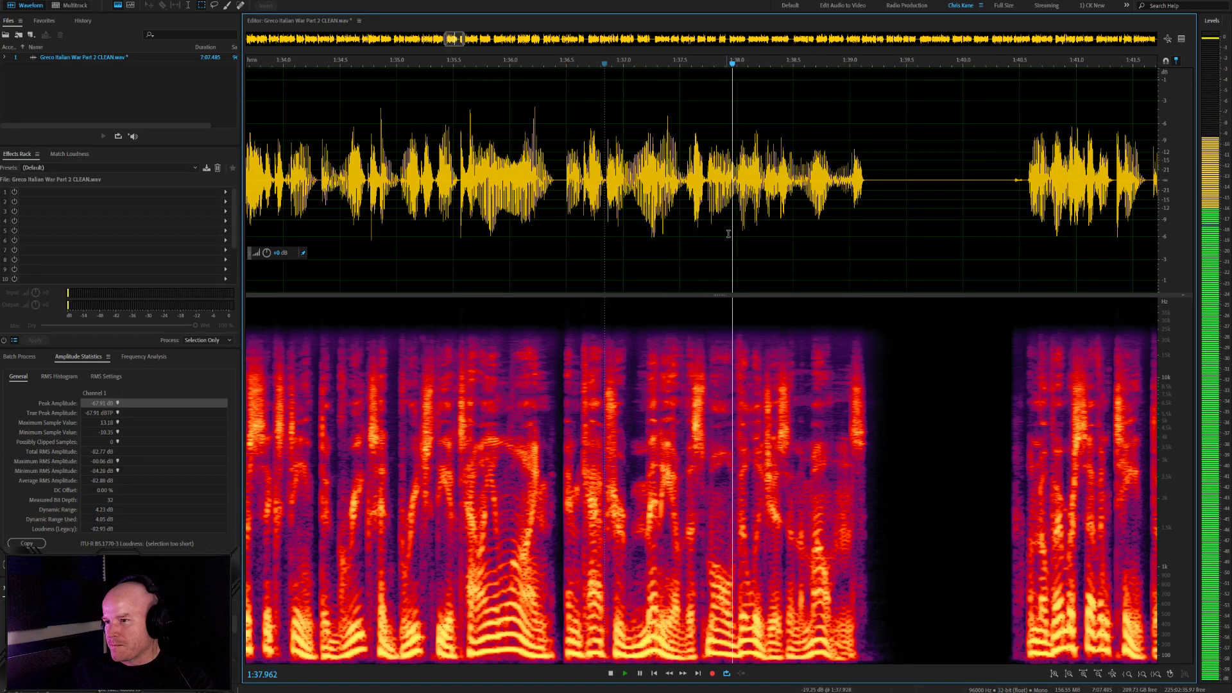
scroll(883, 201, up, 3)
scroll(882, 202, up, 3)
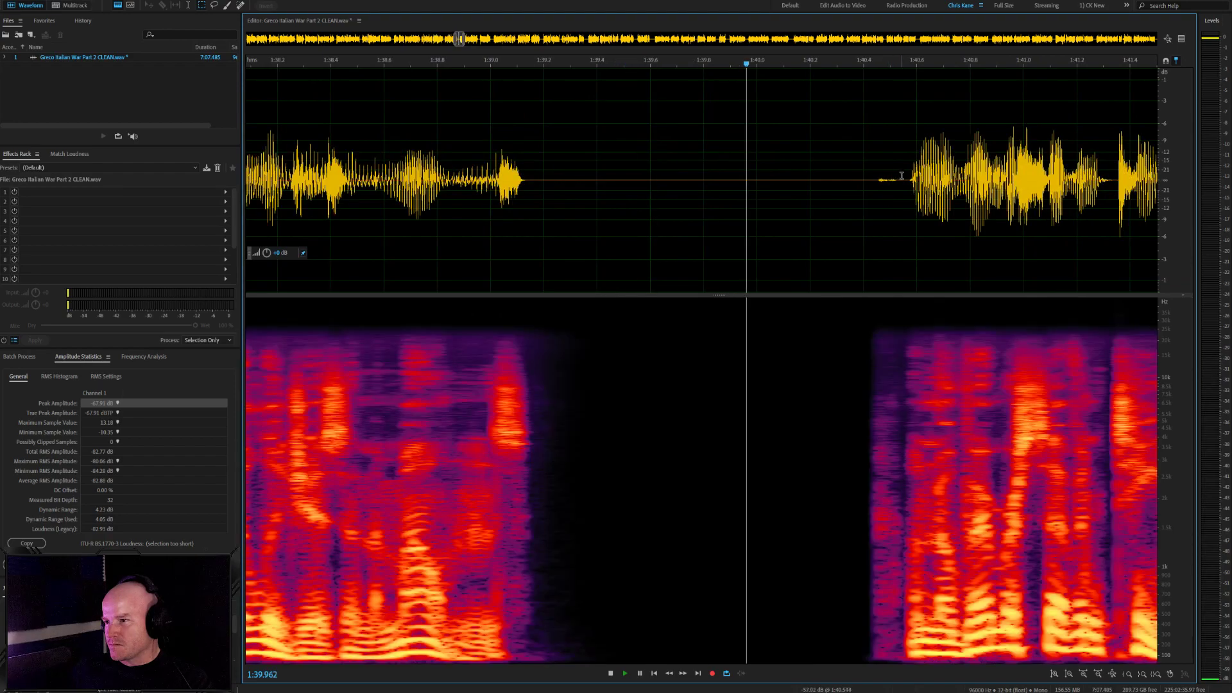
drag(903, 199, 747, 179)
key(Delete)
scroll(734, 172, down, 5)
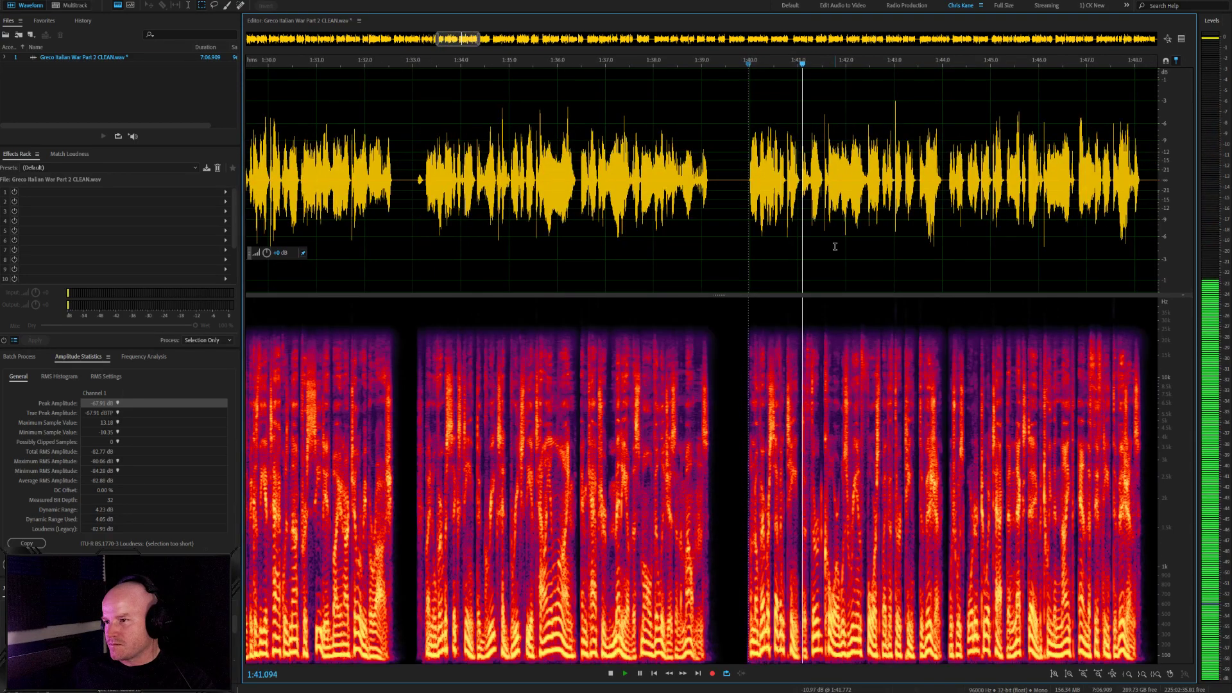
Auto-heal the short noise between the words at about 1:40.77 and play the result
scroll(734, 172, up, 4)
key(space)
drag(646, 185, 636, 185)
key(ctrl+u)
click(636, 185)
key(space)
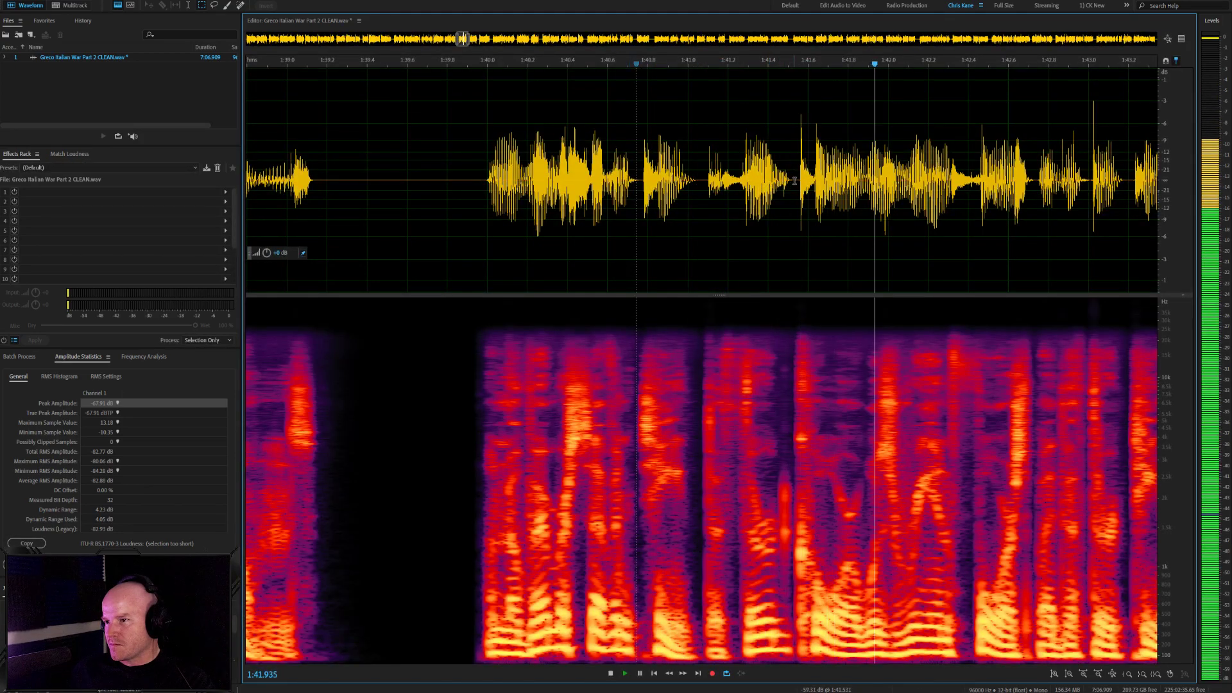
Repair the short noise at about 1:41.5 and replay from about 1:41.2
scroll(725, 180, down, 2)
key(space)
scroll(725, 180, up, 2)
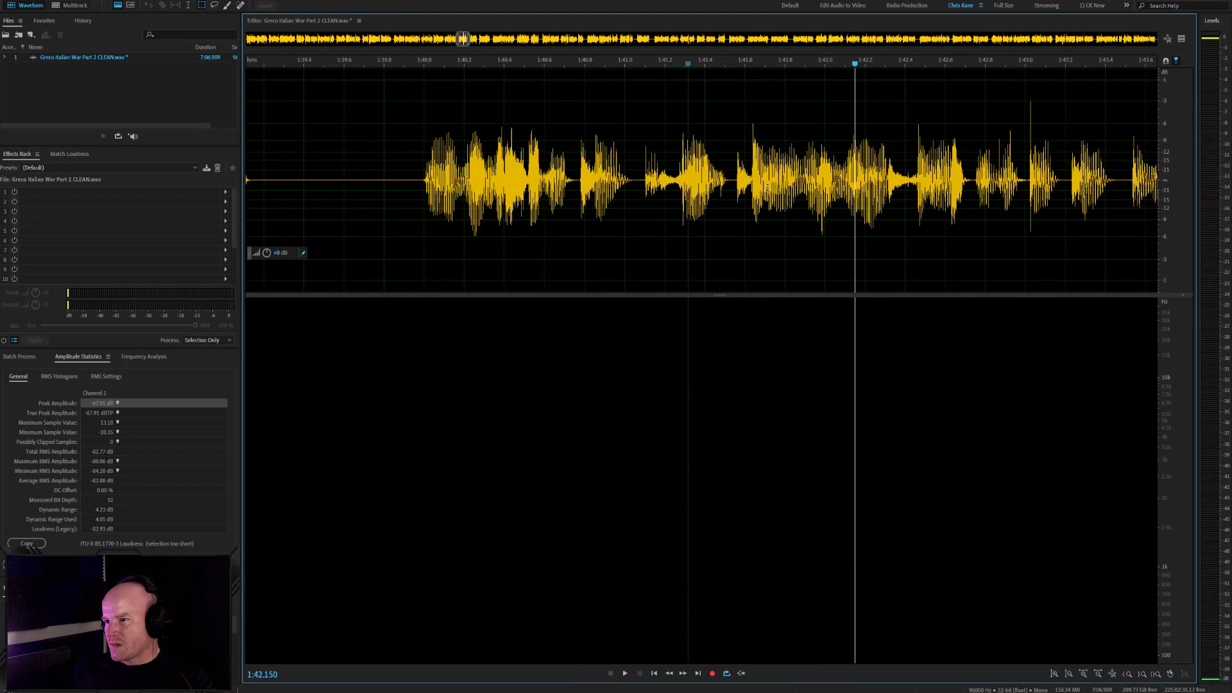
drag(729, 180, 717, 179)
click(671, 187)
scroll(671, 187, down, 2)
key(space)
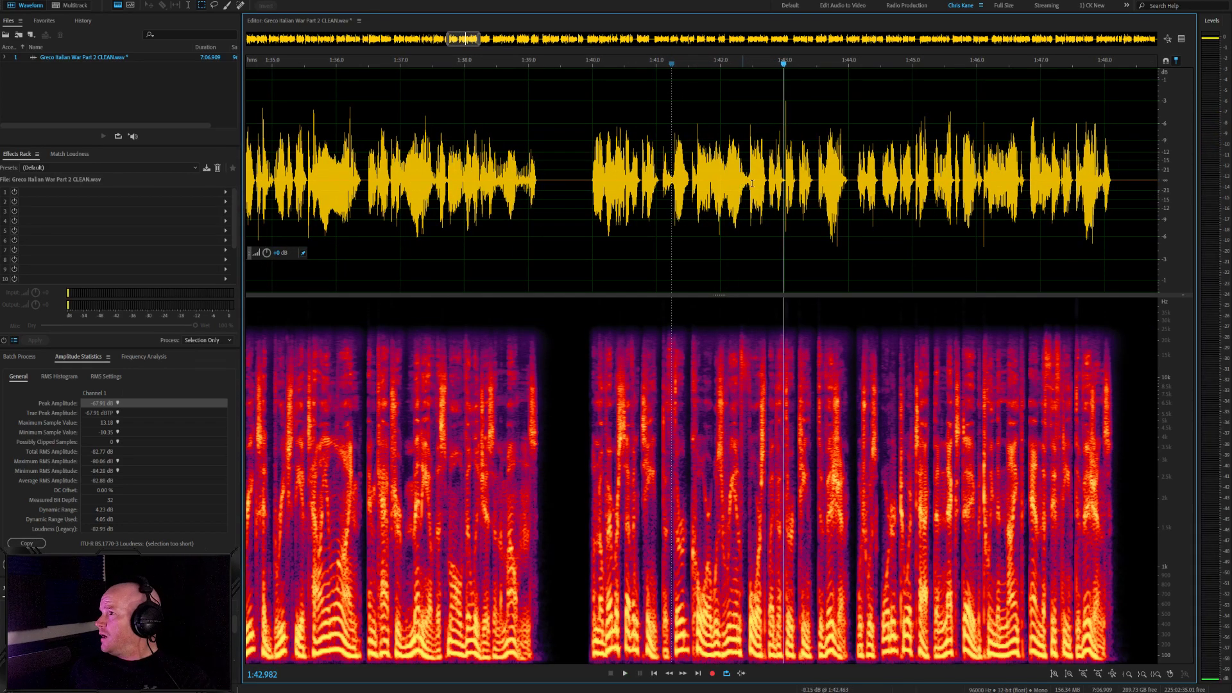
Replay the opening of the sentence from about 1:39.8 and again from about 1:40.6 to locate the remaining click
click(594, 180)
scroll(605, 180, down, 1)
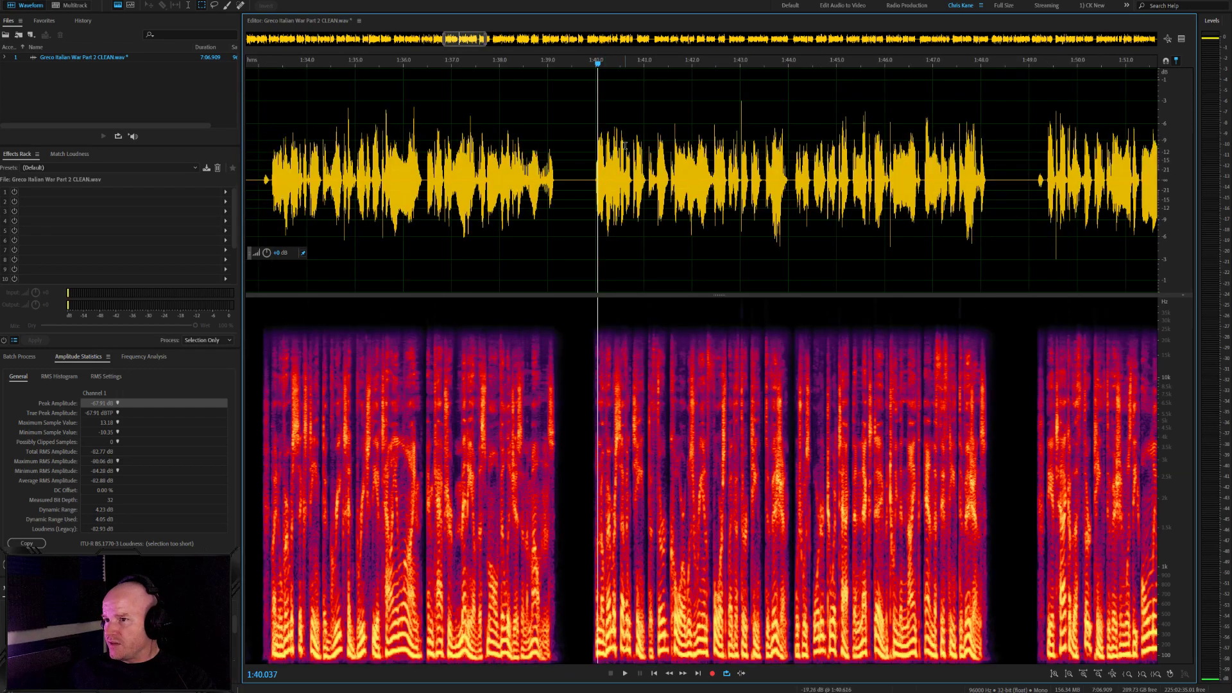
click(594, 174)
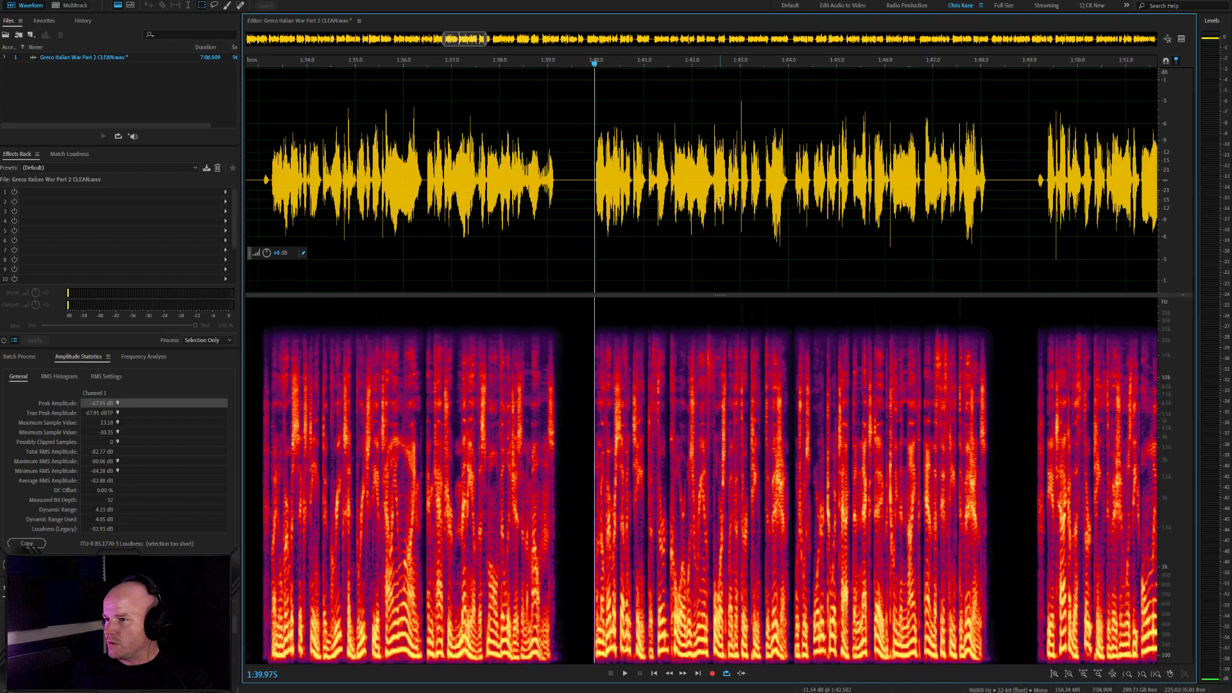
key(space)
scroll(764, 243, up, 3)
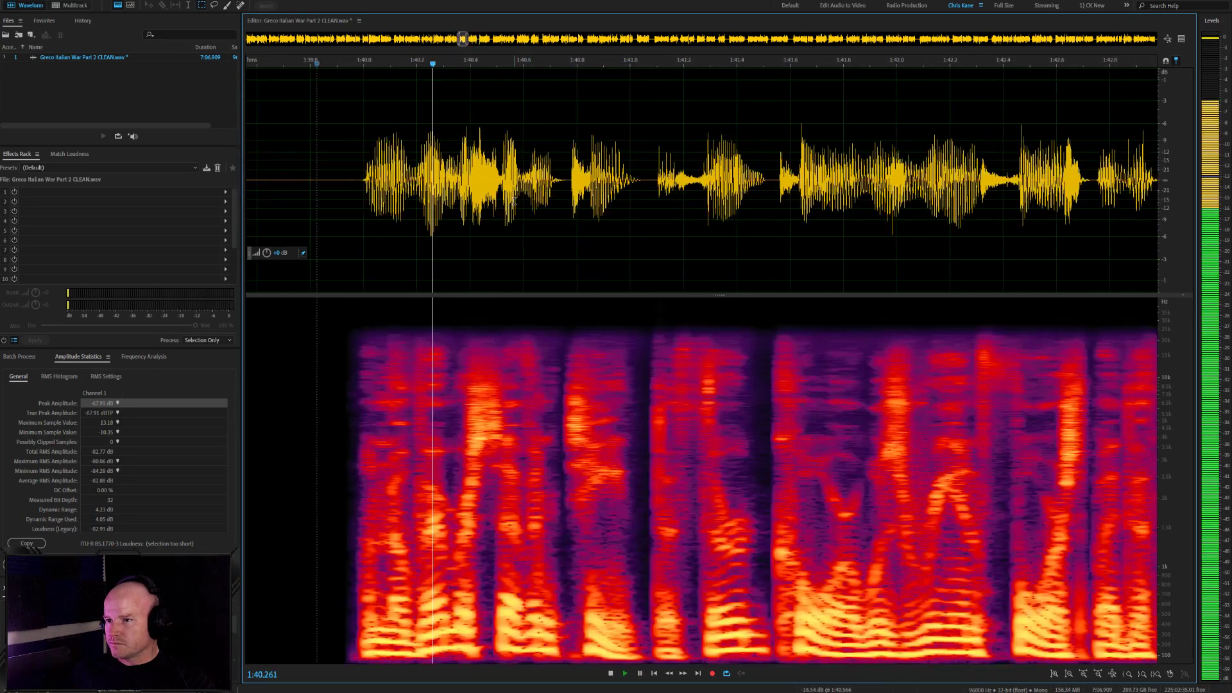
click(507, 186)
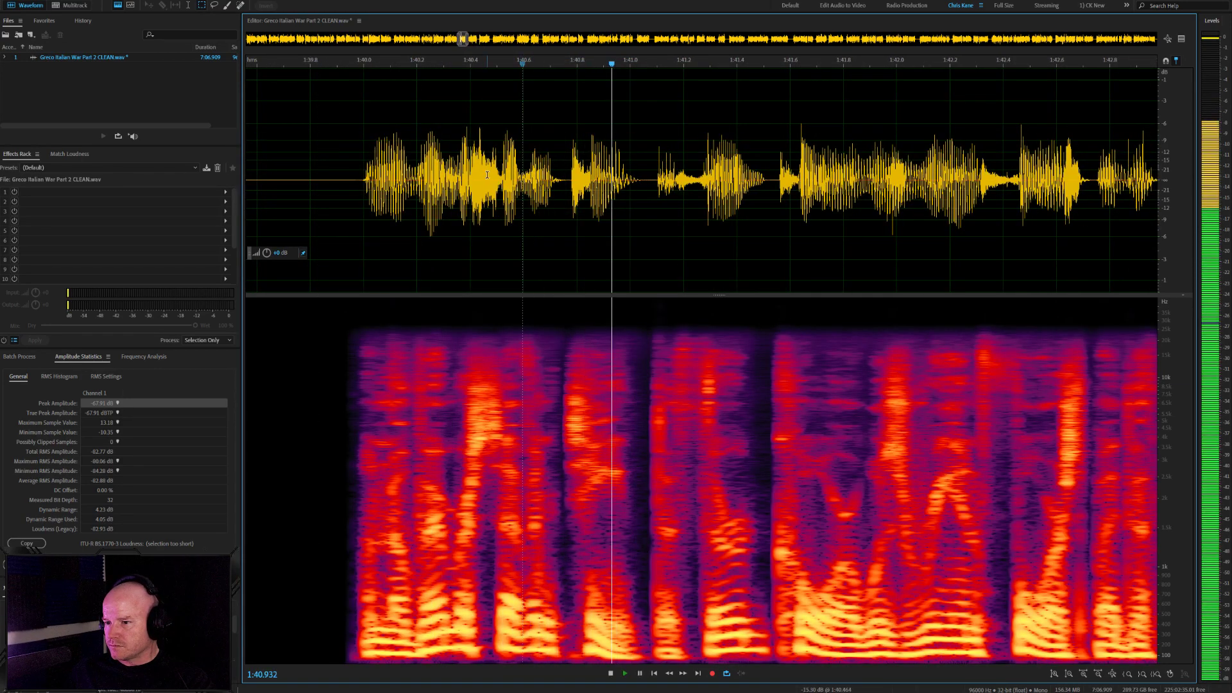
click(507, 181)
Try auto-healing a narrow section at about 1:40.64, replay it, and undo the repair
scroll(507, 178, up, 1)
scroll(508, 178, up, 2)
key(space)
drag(578, 172, 565, 171)
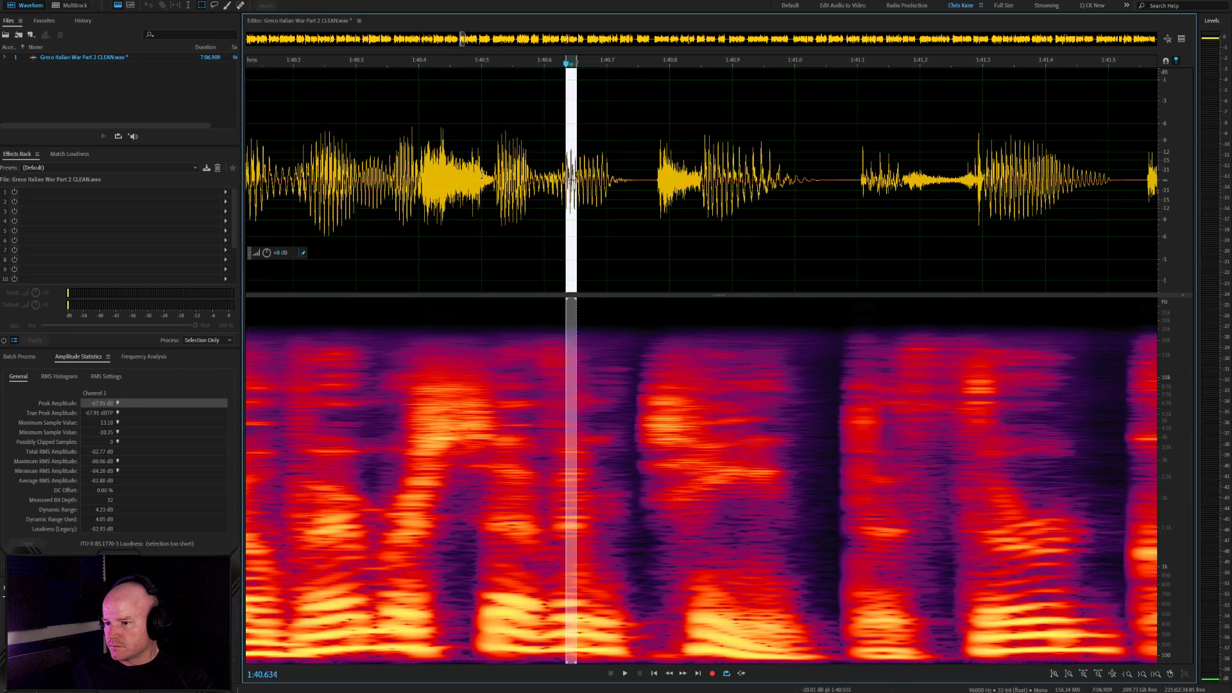
key(ctrl+u)
click(481, 171)
key(space)
key(space)
key(ctrl+z)
Auto-heal a slightly wider section from about 1:40.64 to 1:40.66 and replay from about 1:40.47
click(454, 170)
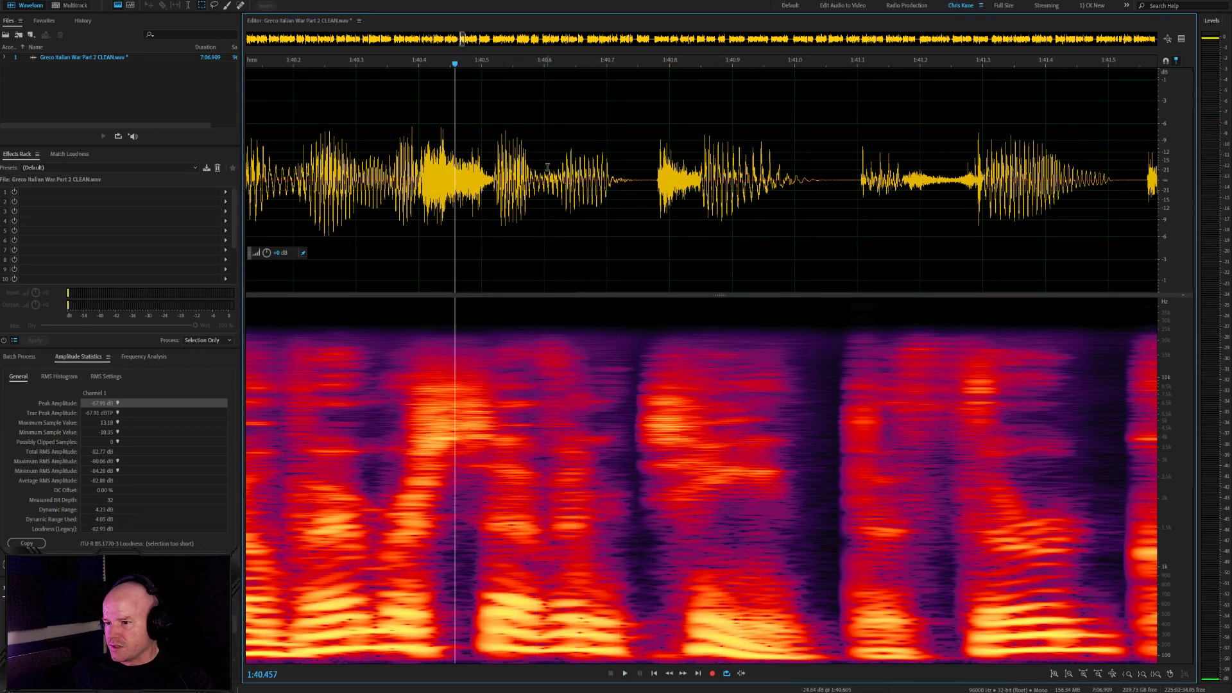
click(547, 168)
click(578, 169)
drag(584, 172, 567, 170)
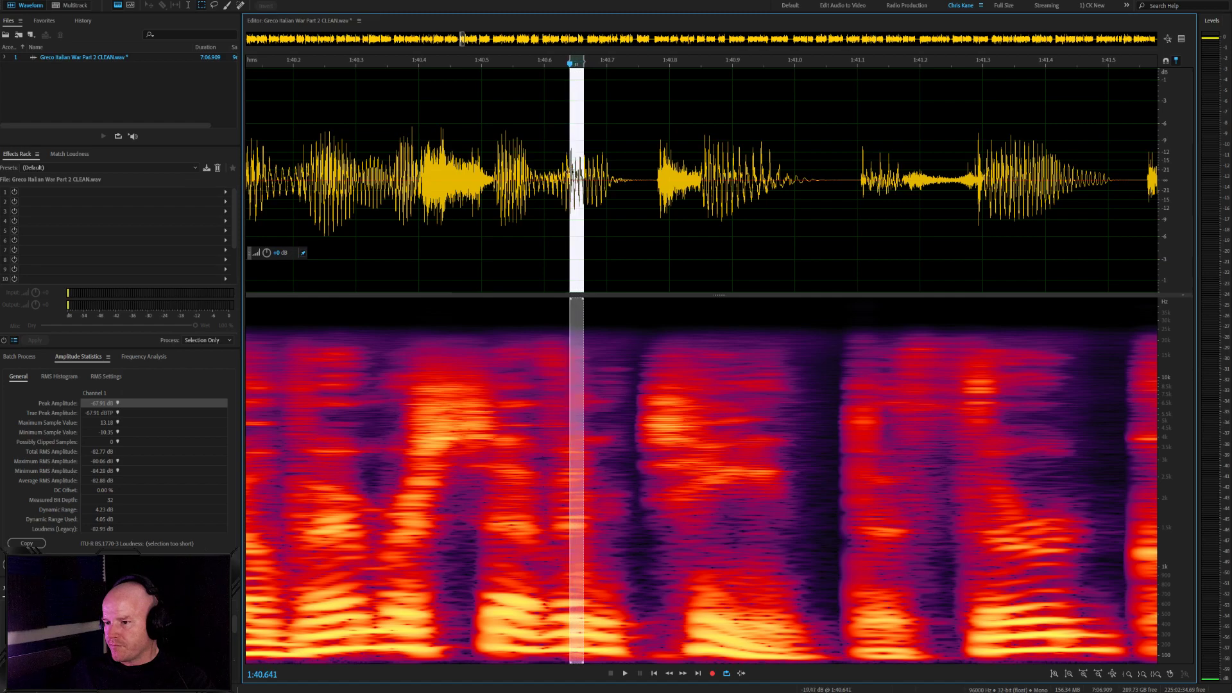
key(ctrl+u)
click(461, 161)
key(space)
Repair the short noise at the end of the word at about 1:42.67 and replay from about 1:42.5
scroll(727, 228, down, 4)
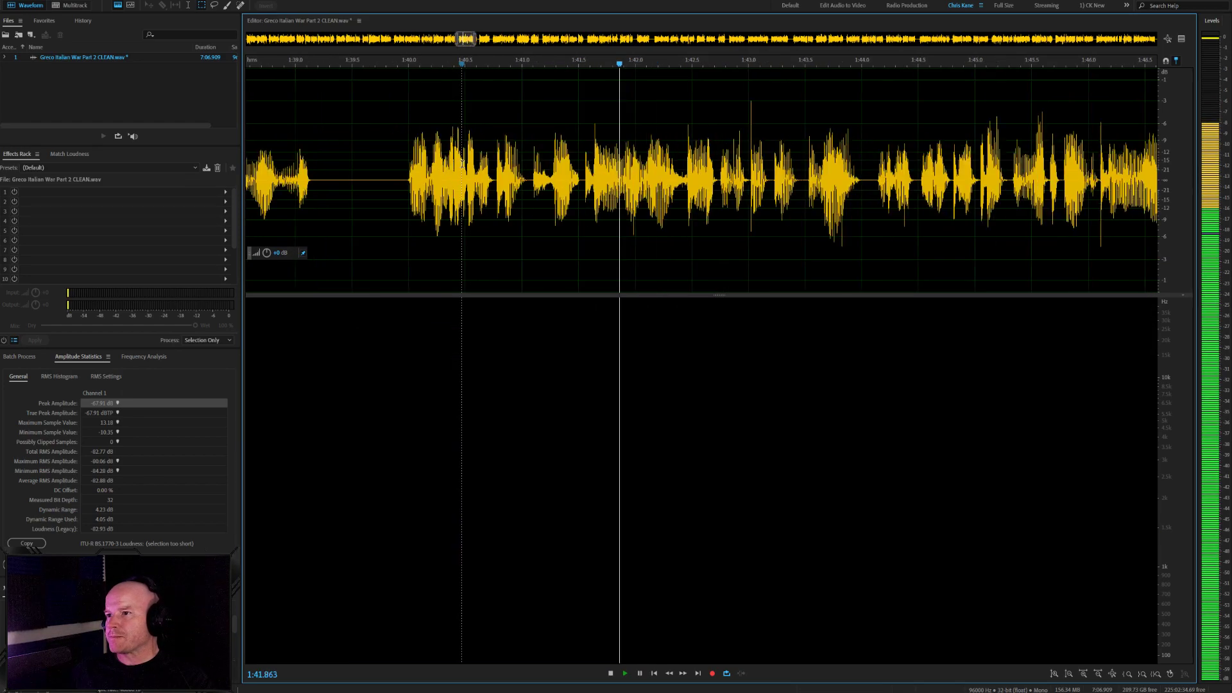
scroll(711, 181, up, 2)
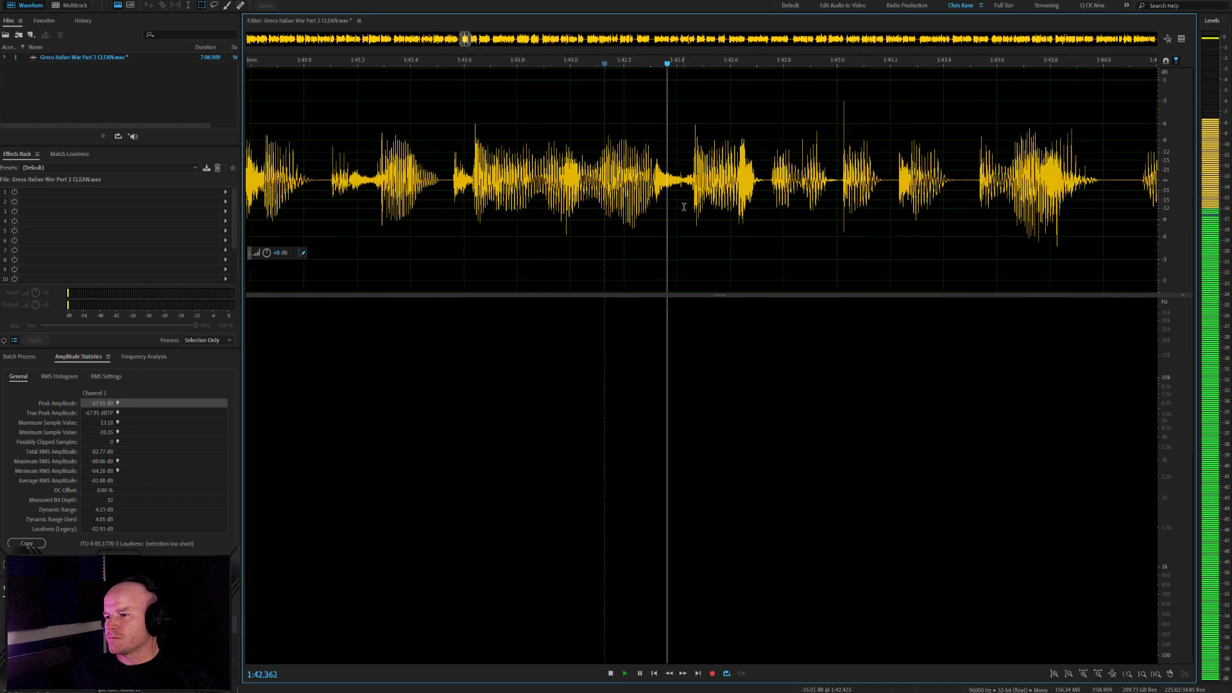
key(space)
click(751, 178)
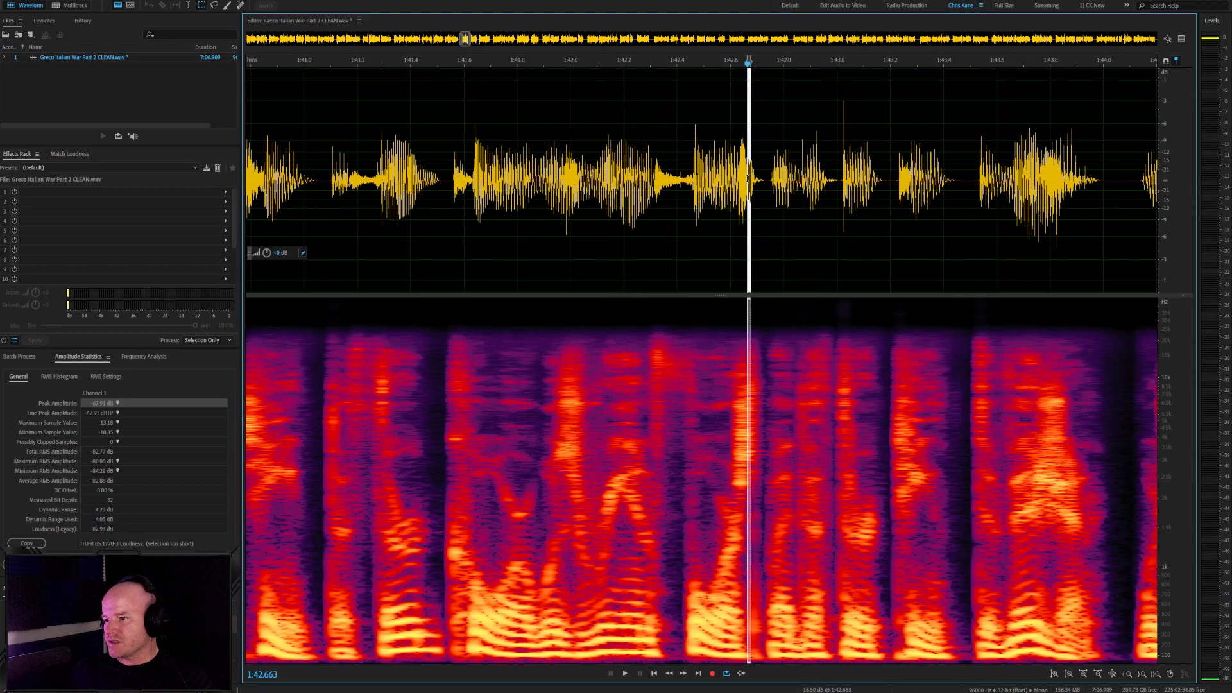
key(space)
scroll(659, 183, down, 2)
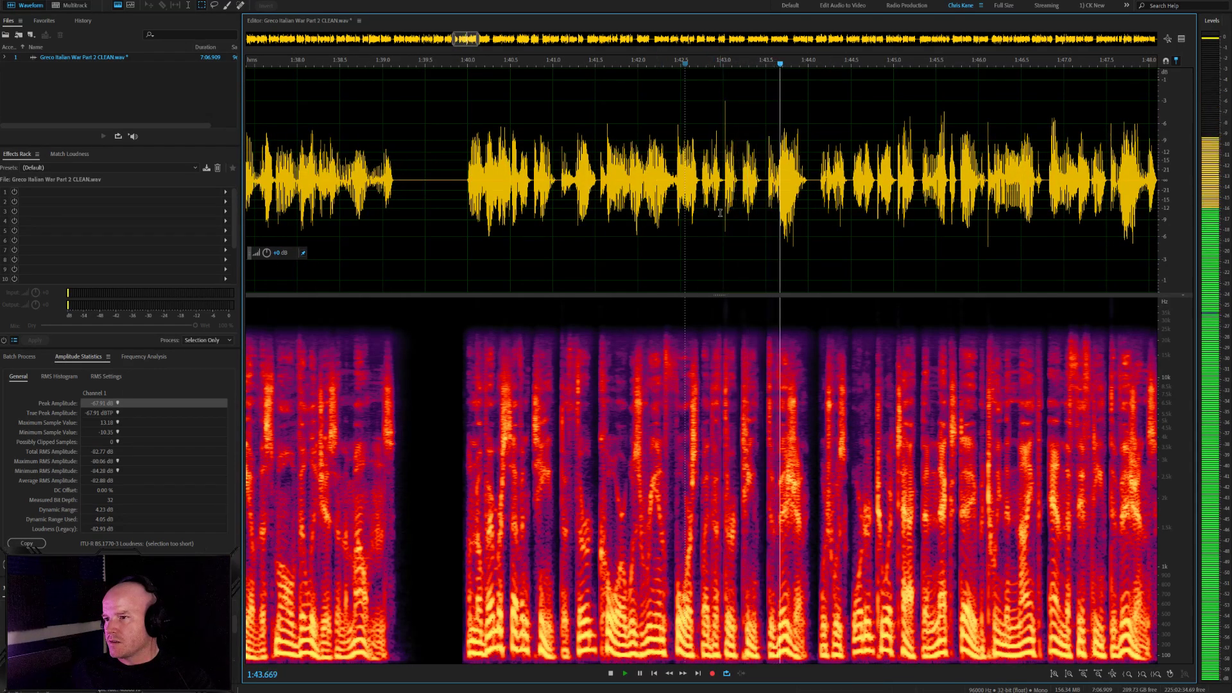
Replay the repaired word from about 1:42.3 to check the result
scroll(660, 173, up, 2)
key(space)
scroll(661, 161, down, 2)
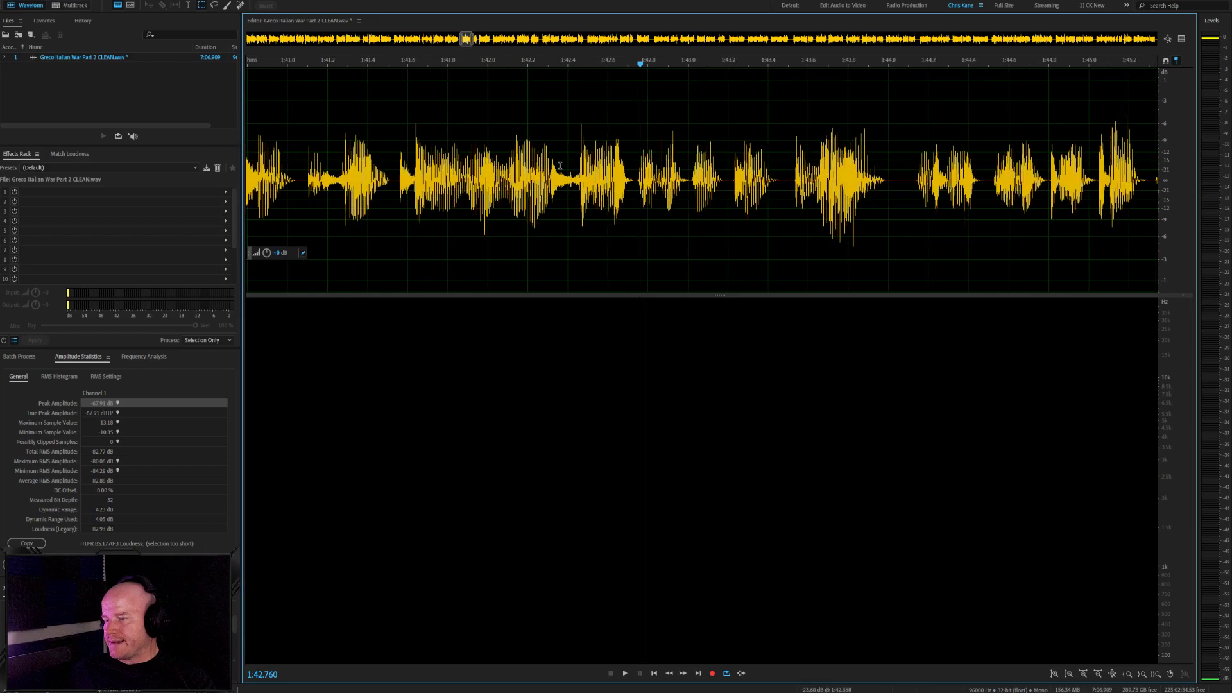
key(space)
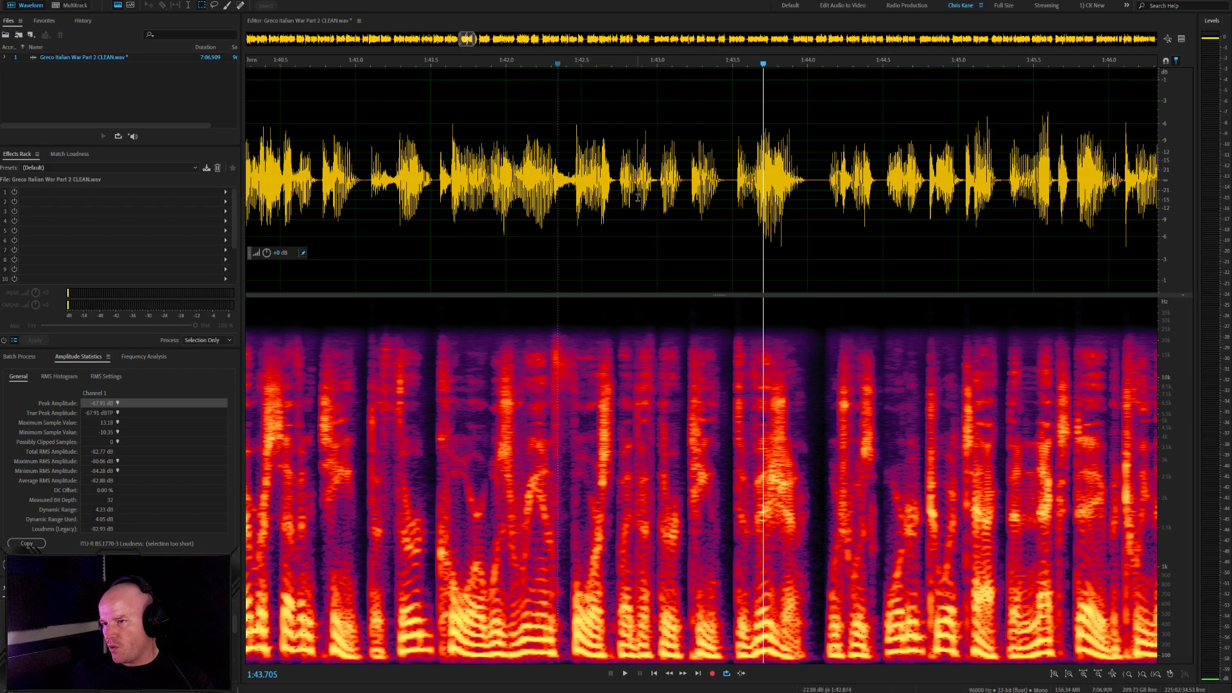
Replay from about 1:41.54 and keep listening through the following sentence to about 1:51
click(437, 175)
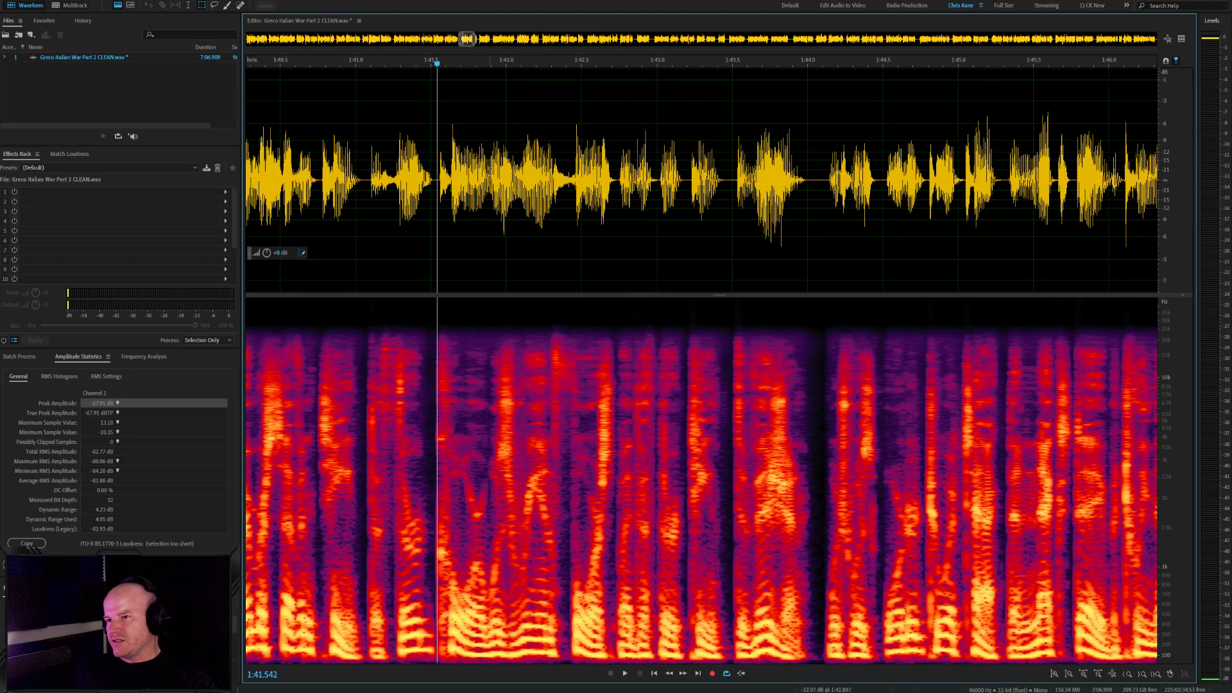
scroll(551, 175, up, 4)
scroll(503, 183, down, 3)
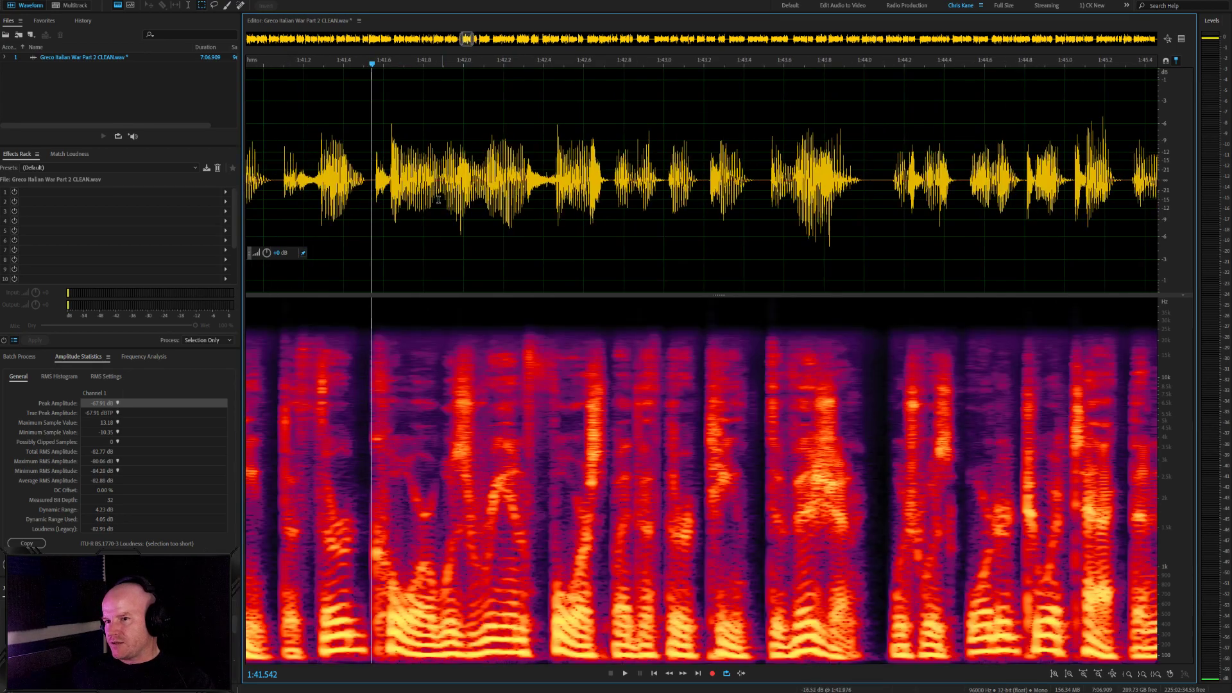
click(372, 185)
key(space)
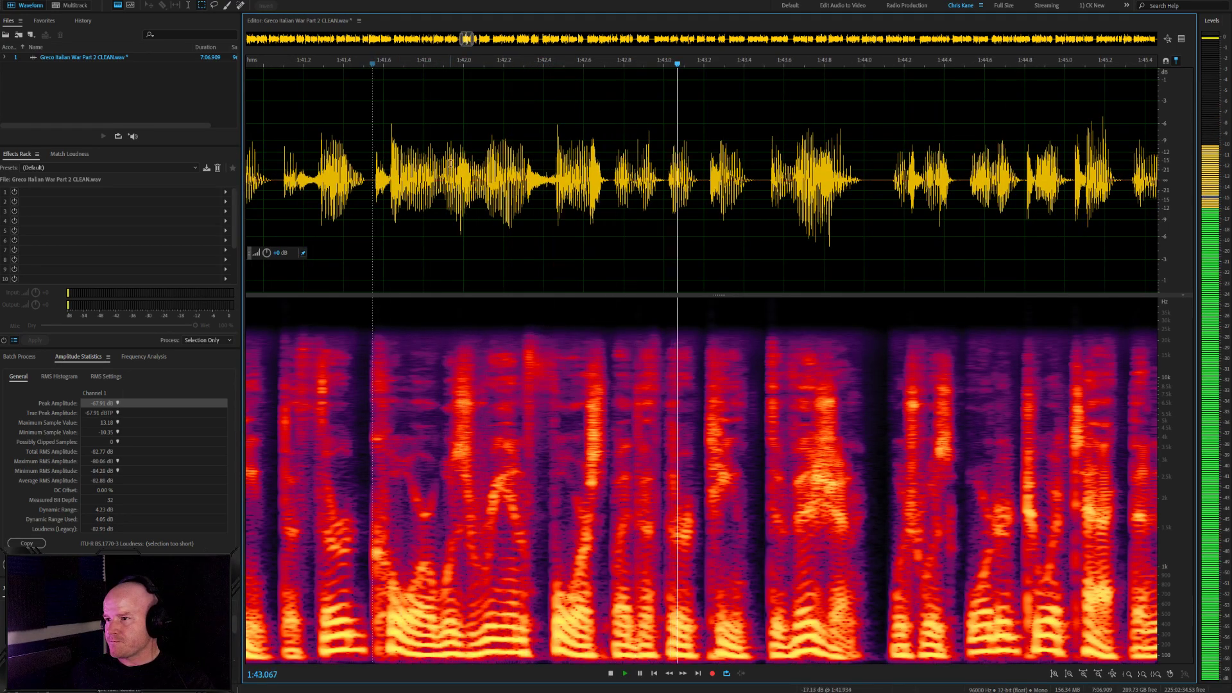
scroll(515, 210, down, 3)
scroll(741, 175, up, 3)
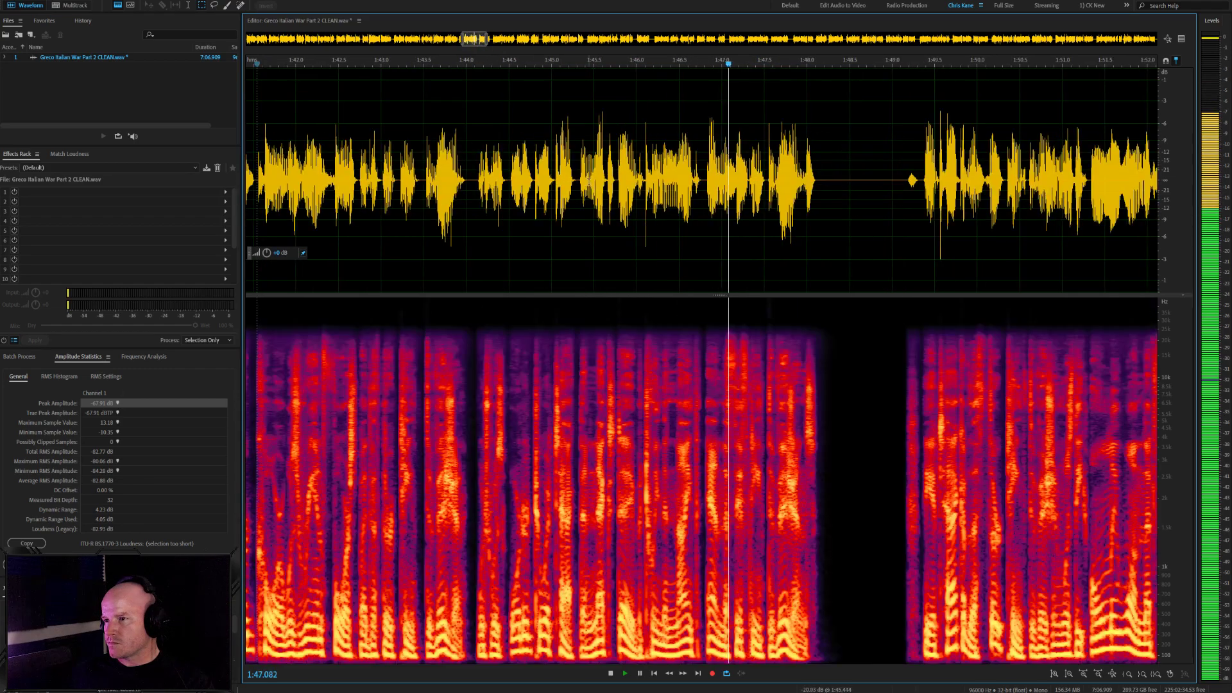
scroll(709, 217, down, 3)
scroll(781, 228, down, 3)
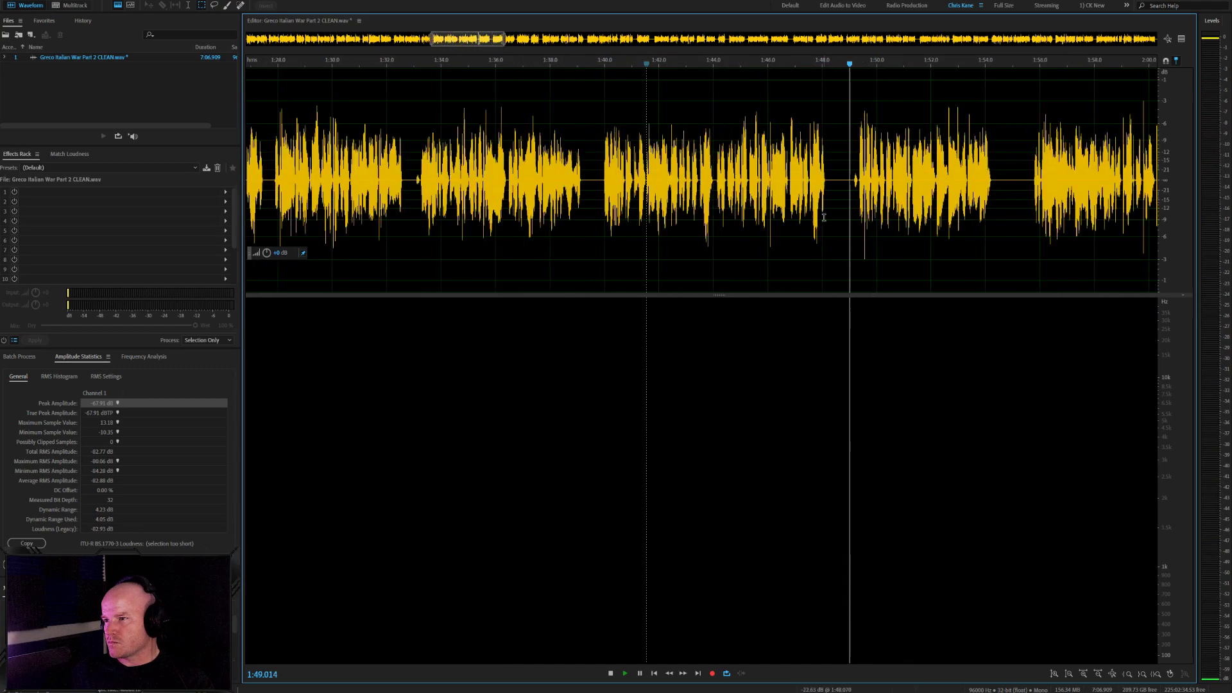
scroll(912, 244, up, 3)
scroll(654, 228, down, 3)
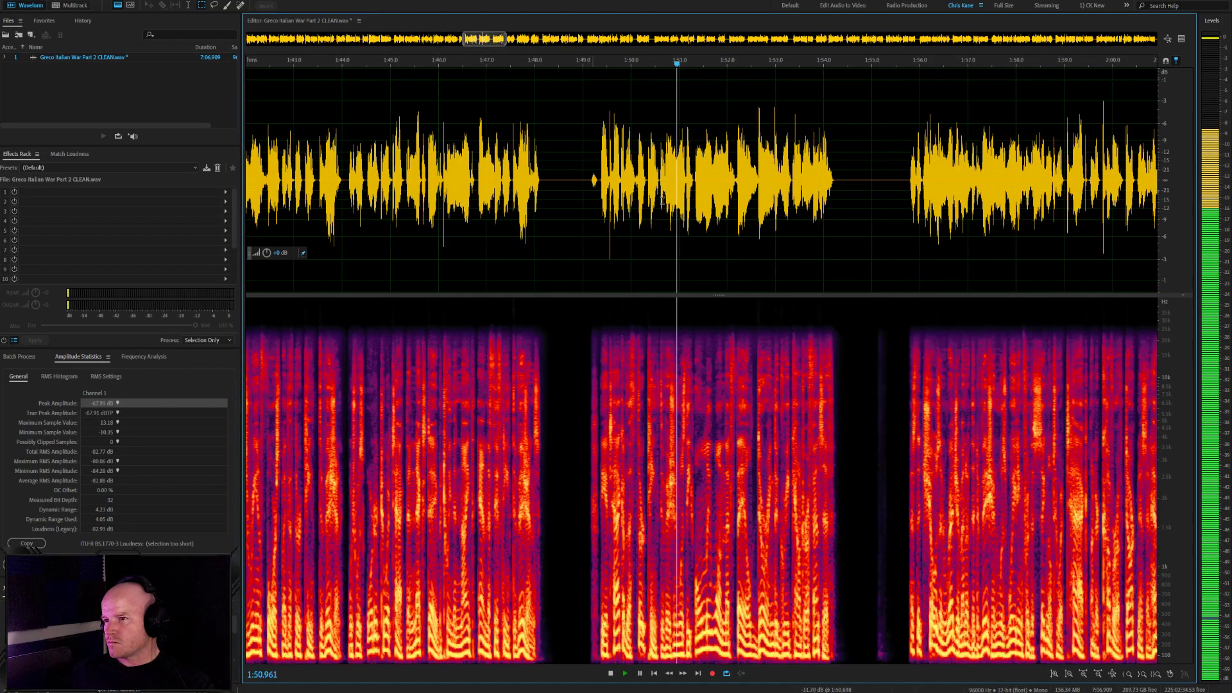
Replay the sentence from about 1:49.8 to locate the stray noise
key(space)
scroll(654, 228, up, 3)
click(580, 223)
key(space)
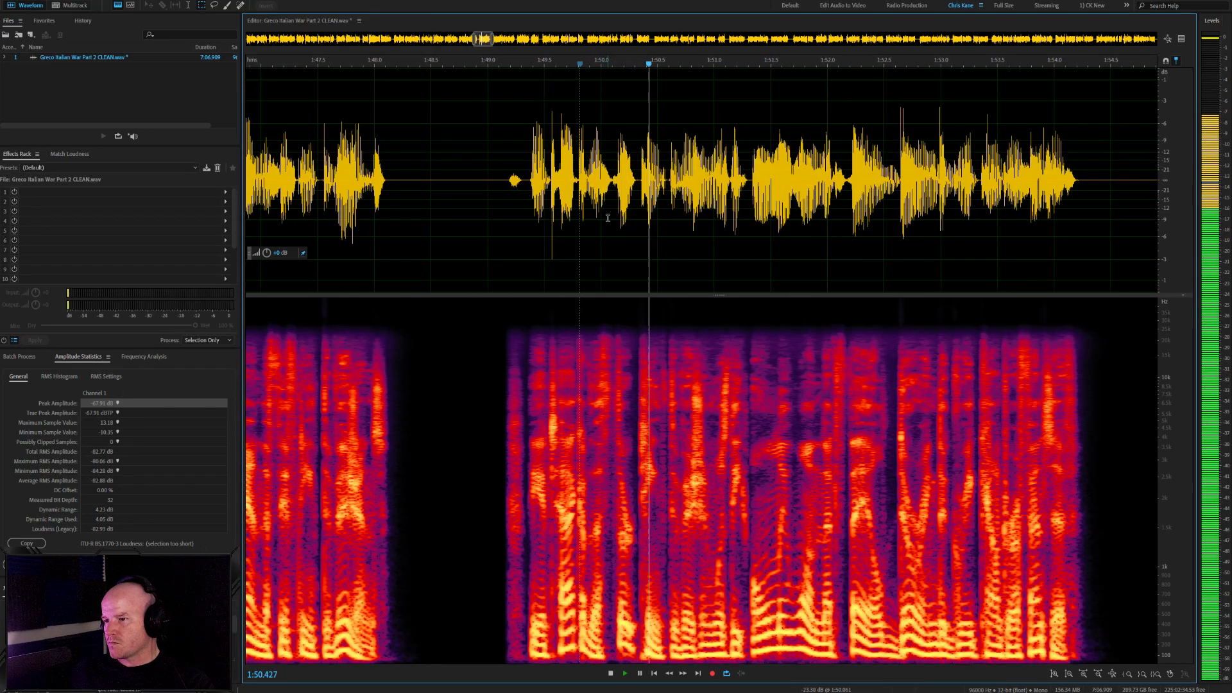
Try auto-healing the short noise between about 1:50.53 and 1:50.57
key(space)
scroll(652, 209, up, 3)
drag(686, 179, 676, 180)
key(ctrl+u)
key(space)
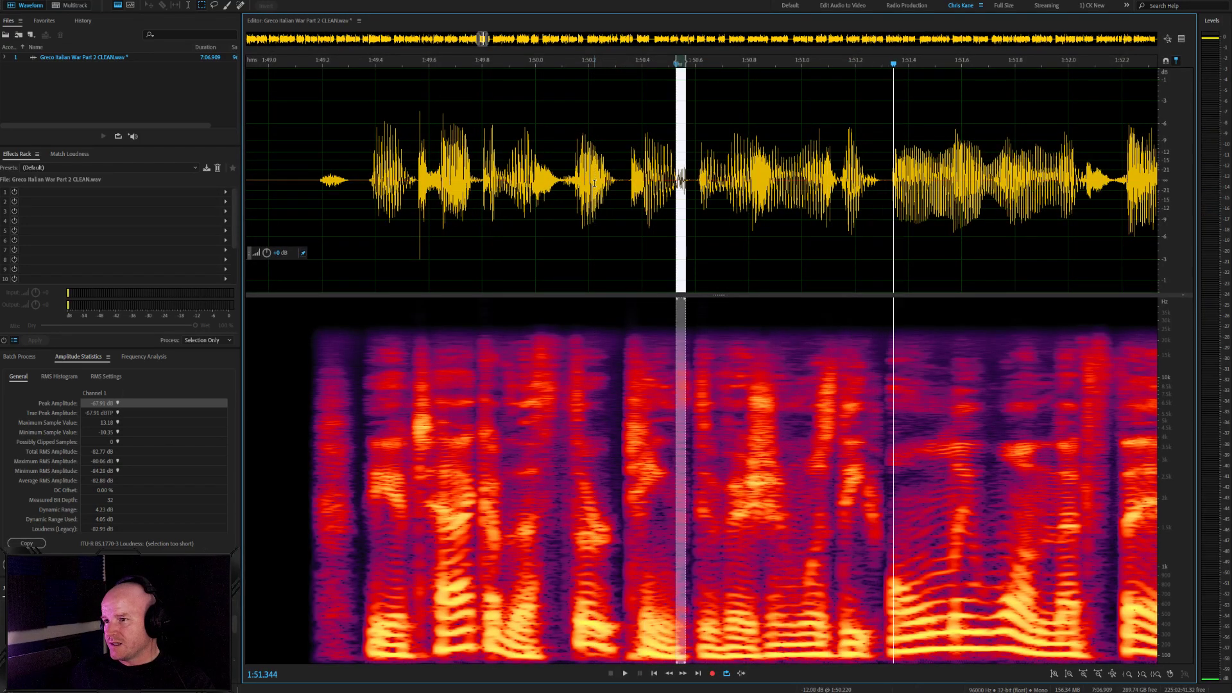
click(596, 185)
scroll(676, 220, up, 3)
scroll(695, 206, up, 5)
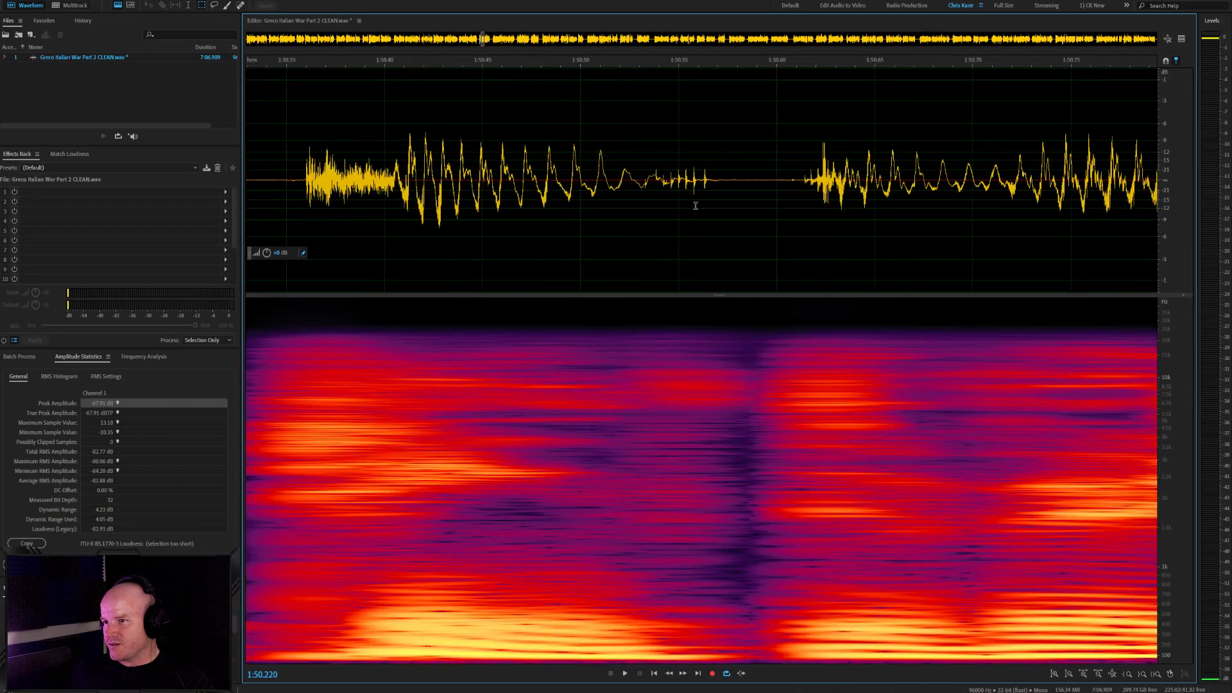
drag(621, 172, 746, 197)
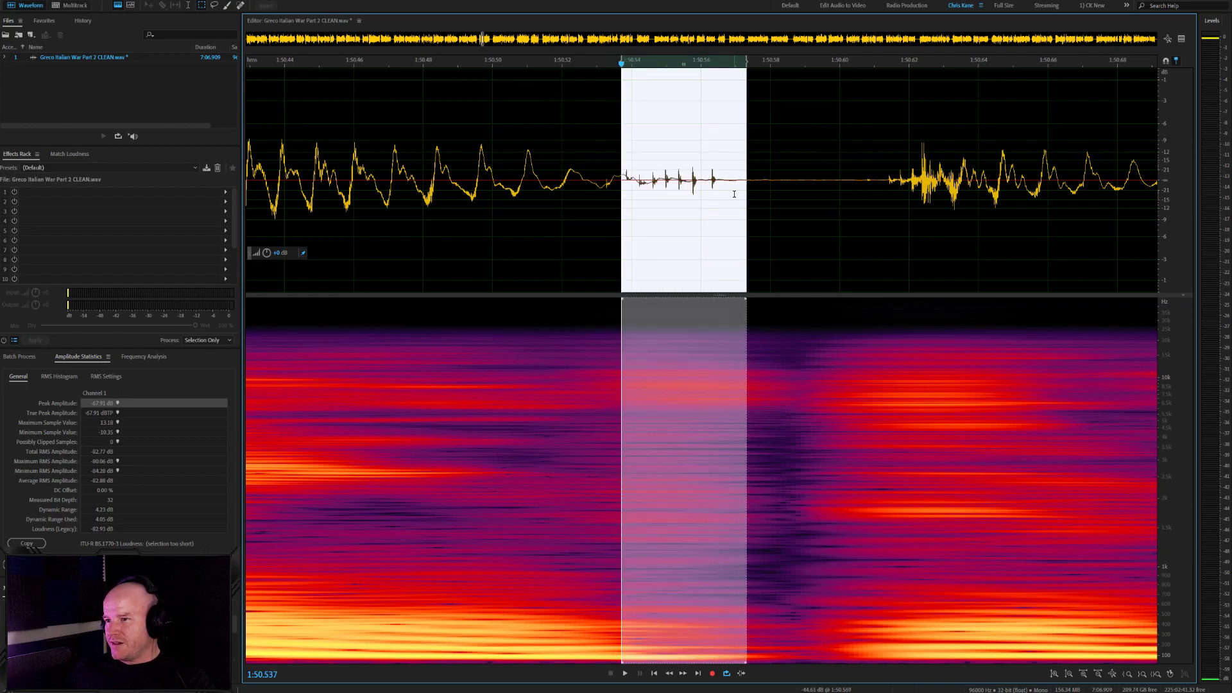
scroll(734, 193, down, 4)
click(489, 158)
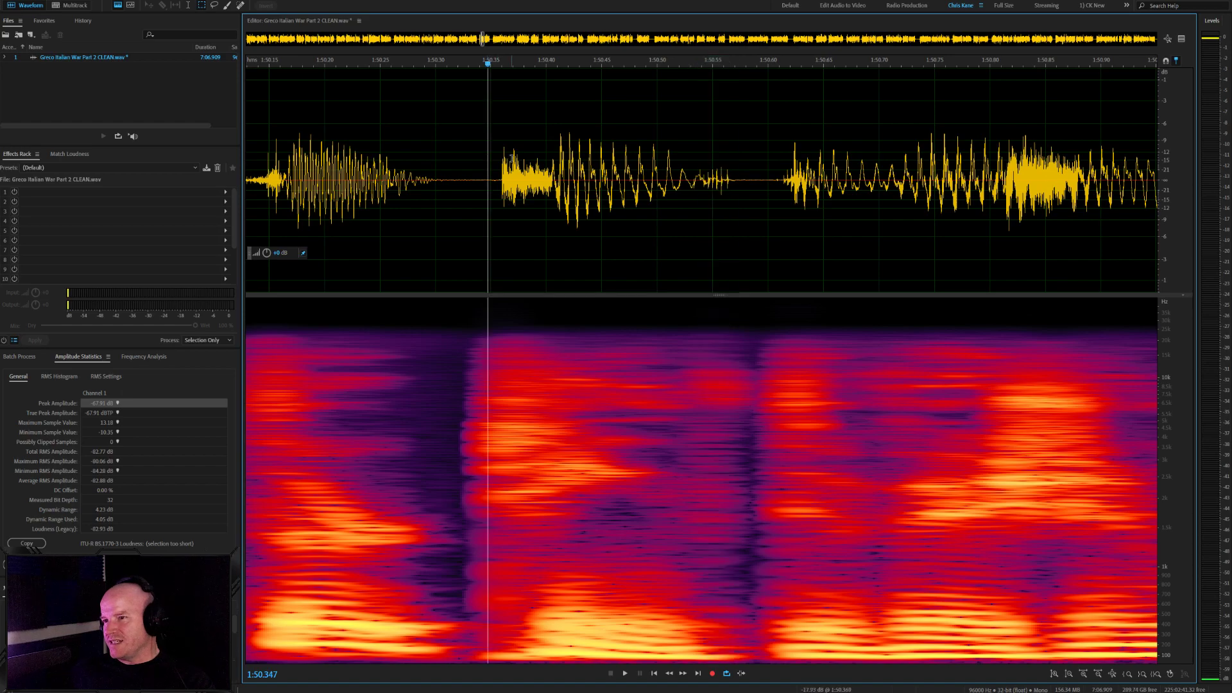
Recheck the noise between about 1:50.53 and 1:50.56 by replaying from about 1:50.0
scroll(634, 186, down, 3)
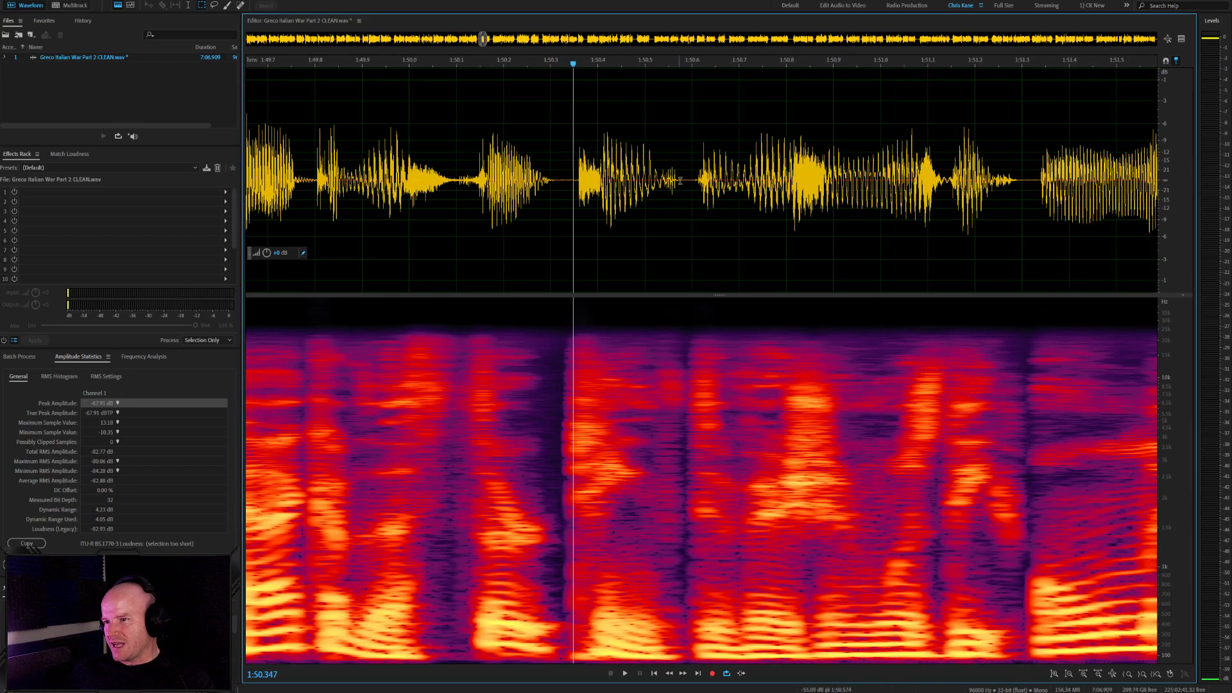
drag(675, 180, 659, 180)
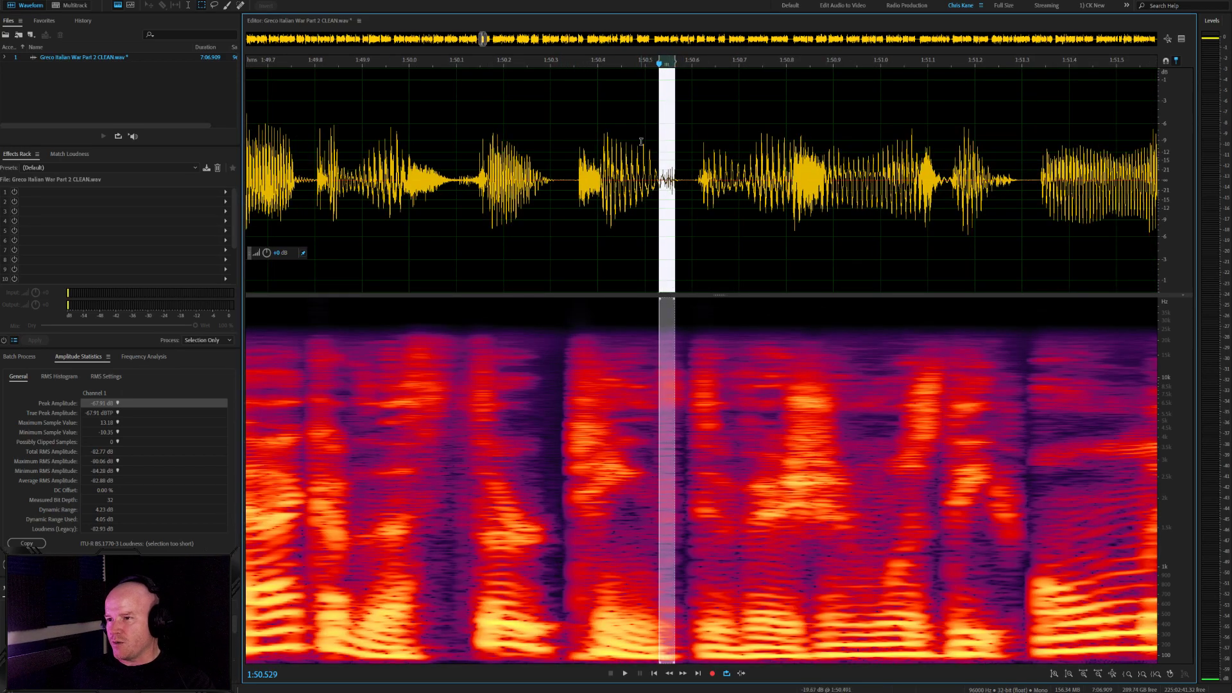
click(408, 183)
key(space)
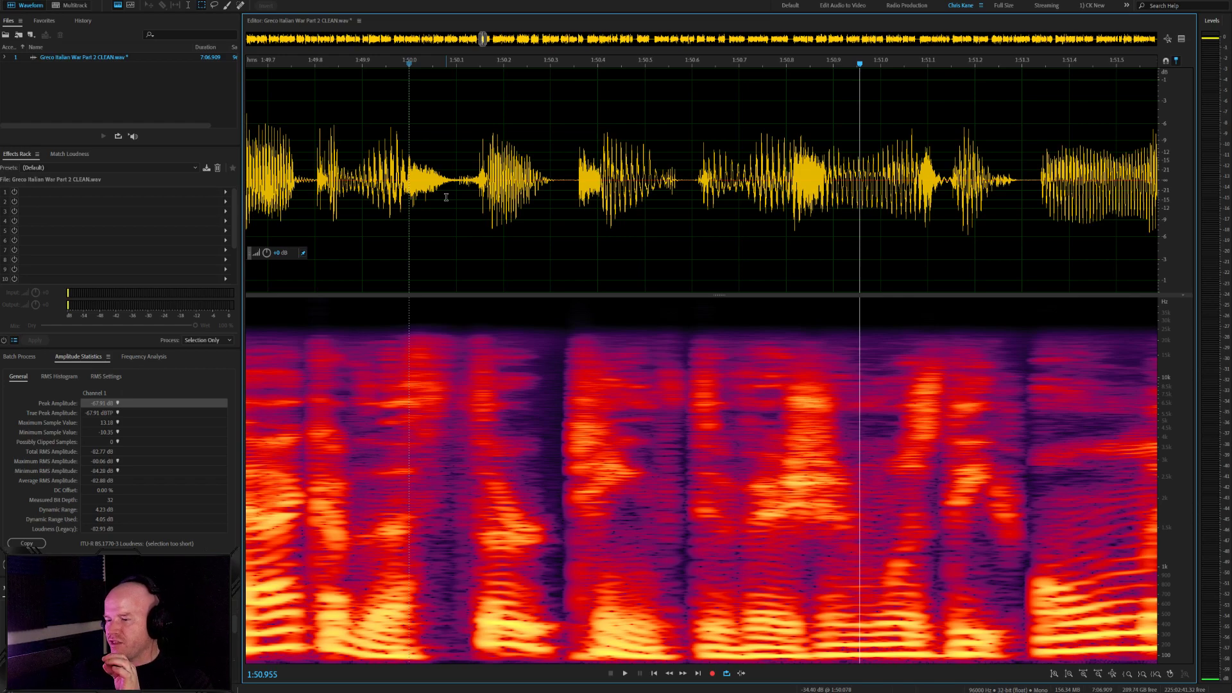
click(427, 180)
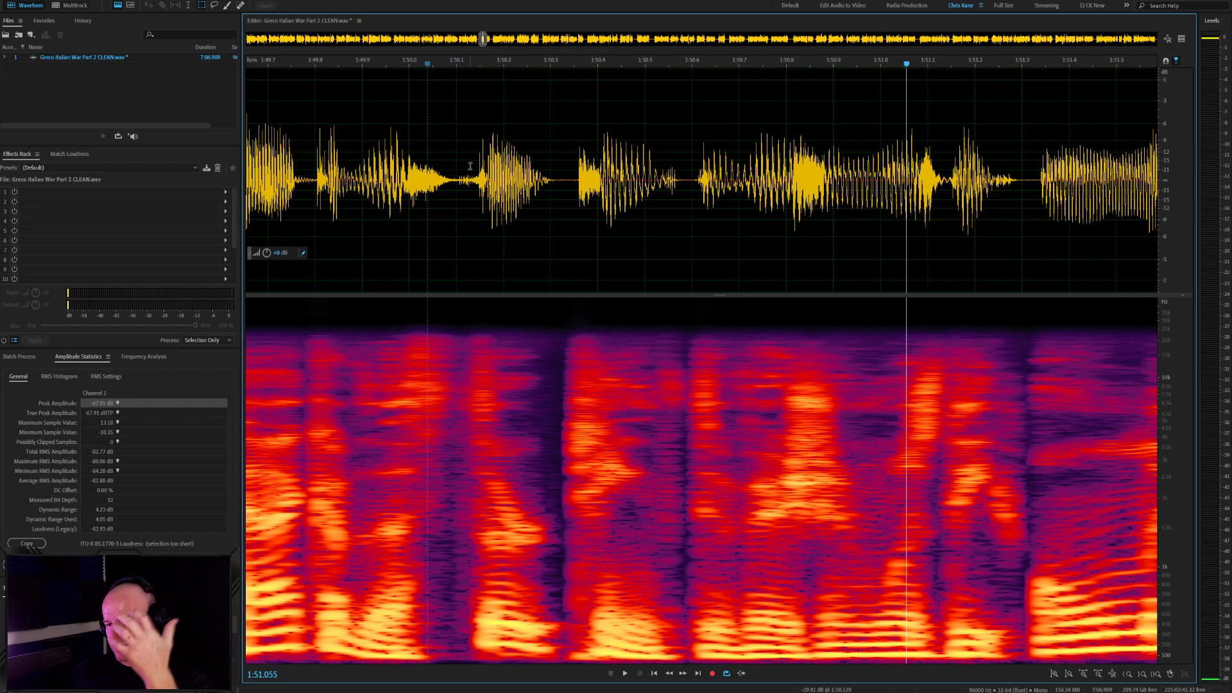
scroll(510, 152, down, 3)
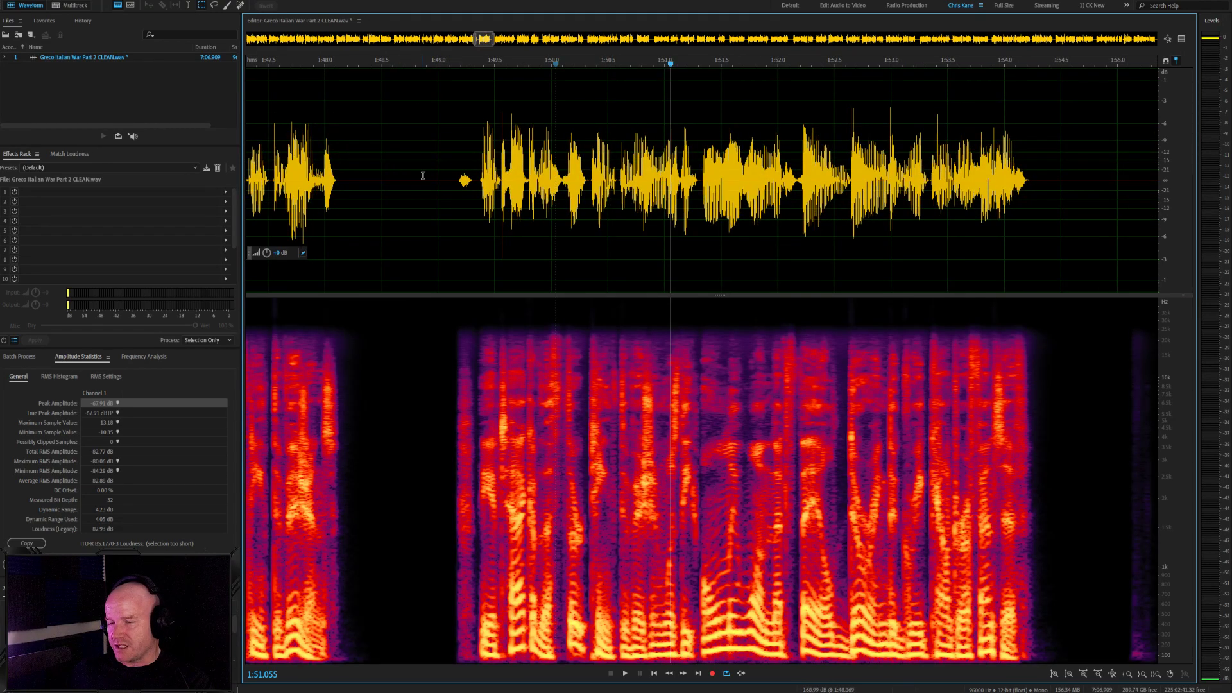
click(440, 178)
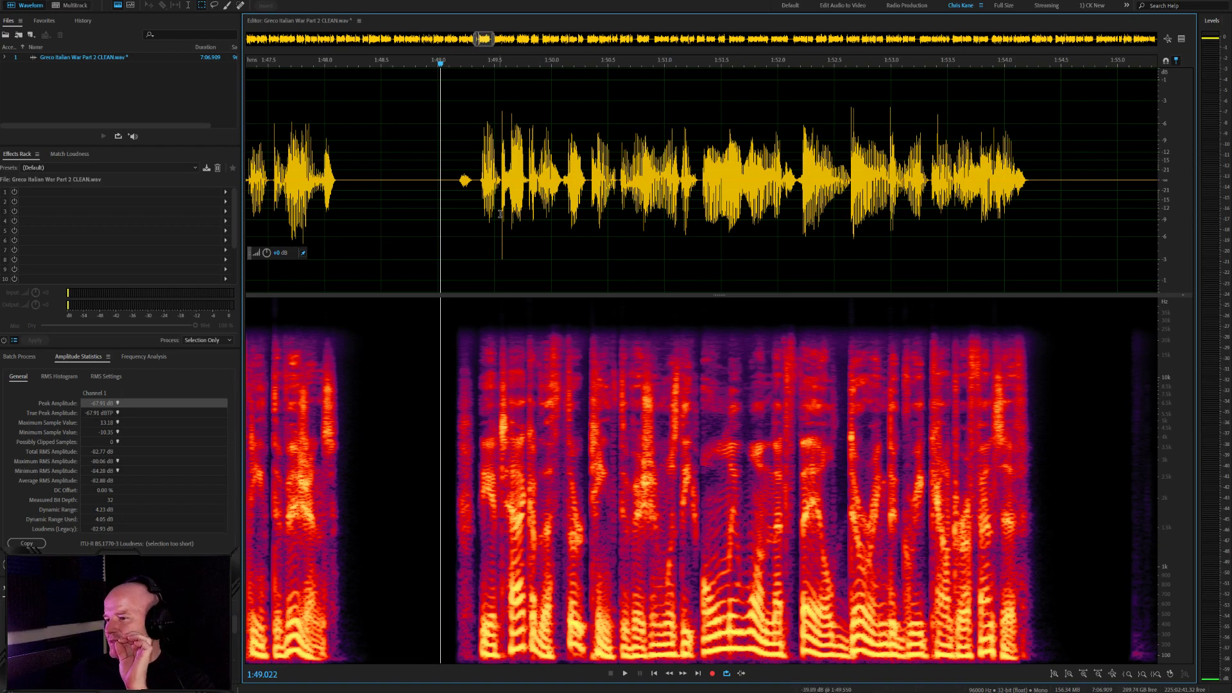
Repair the small clicks at the end of the word, from about 1:50.54 to 1:50.57
scroll(452, 207, up, 3)
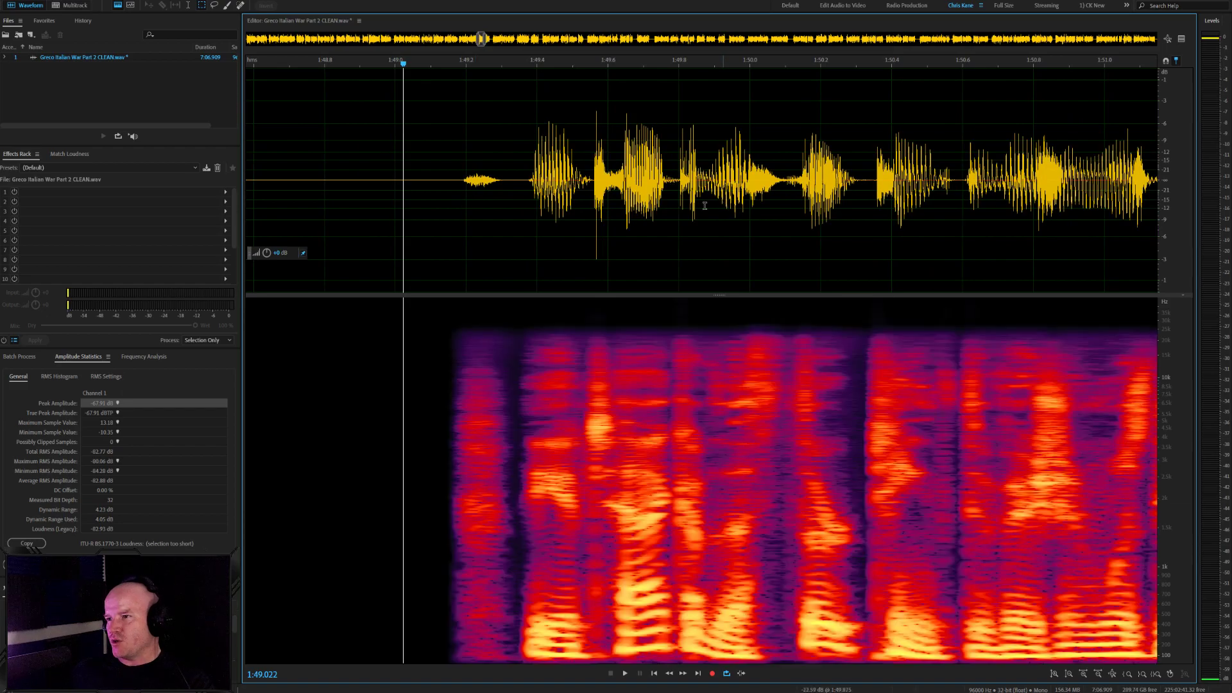
scroll(904, 236, up, 3)
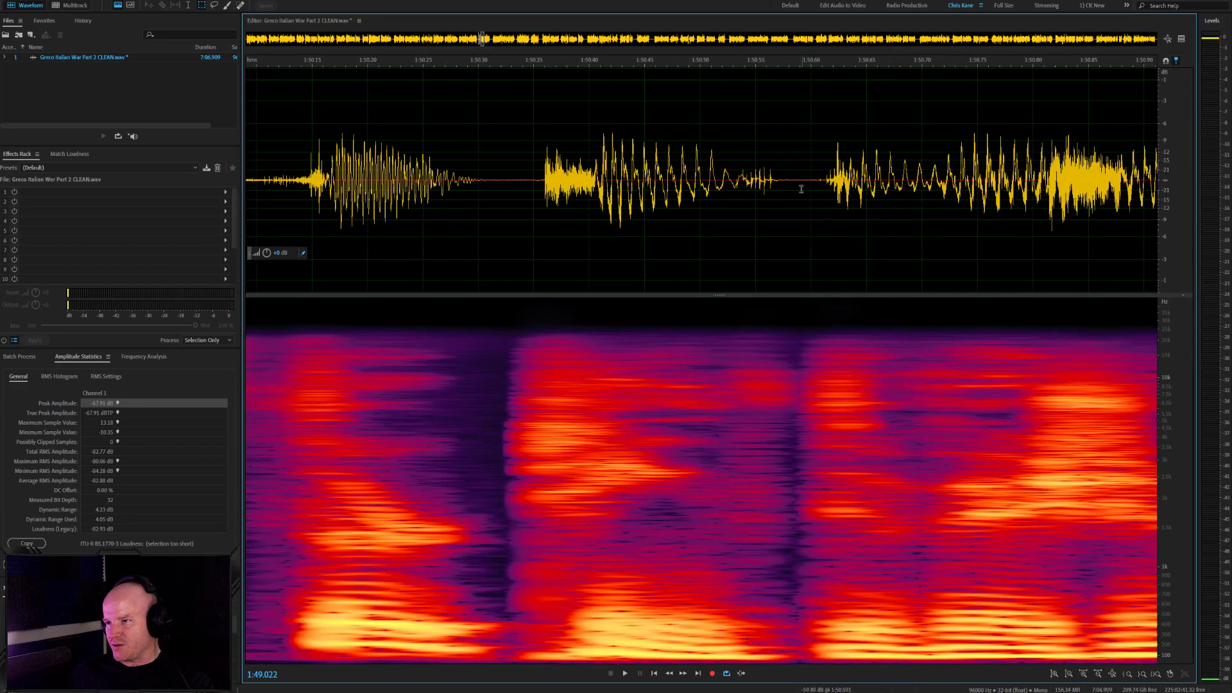
mouse_move(773, 178)
mouse_down()
mouse_move(751, 180)
mouse_move(764, 182)
mouse_up()
click(634, 190)
click(478, 182)
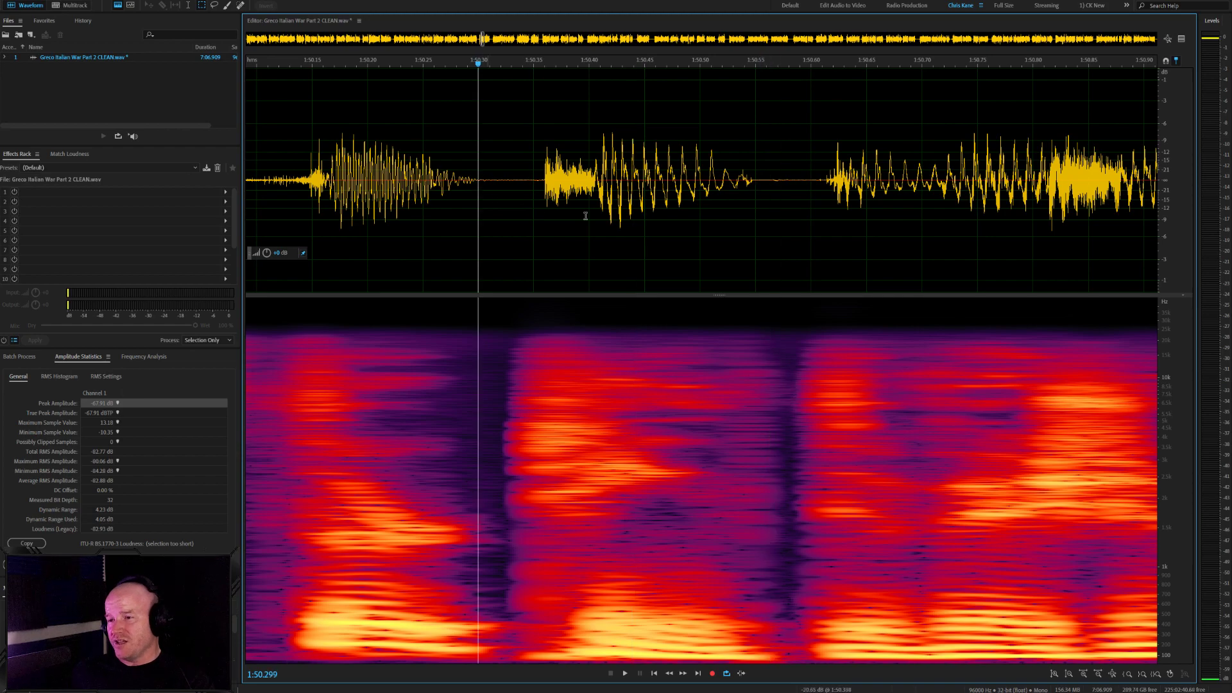
Replay the repaired word from about 1:49.88 to listen for remaining clicks
scroll(586, 216, down, 3)
click(521, 212)
key(space)
click(442, 208)
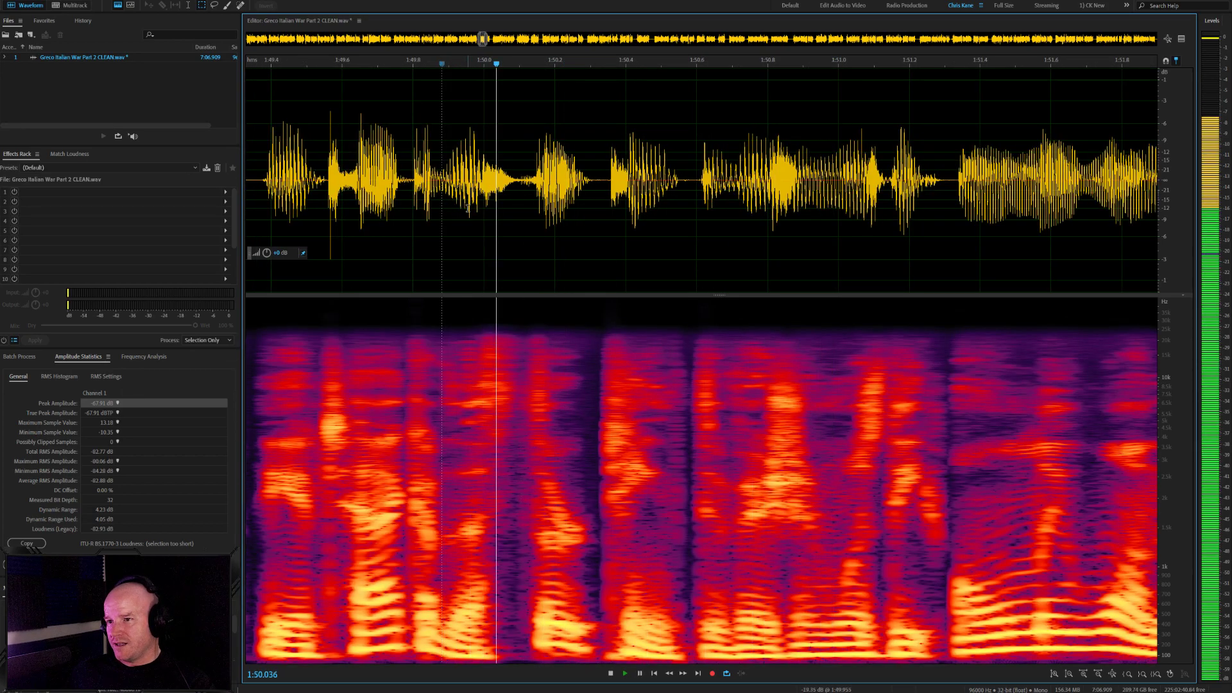
scroll(467, 208, up, 3)
key(space)
Repair the faint clicks between words from about 1:50.10 to 1:50.13 and replay from about 1:49.78
scroll(666, 186, up, 2)
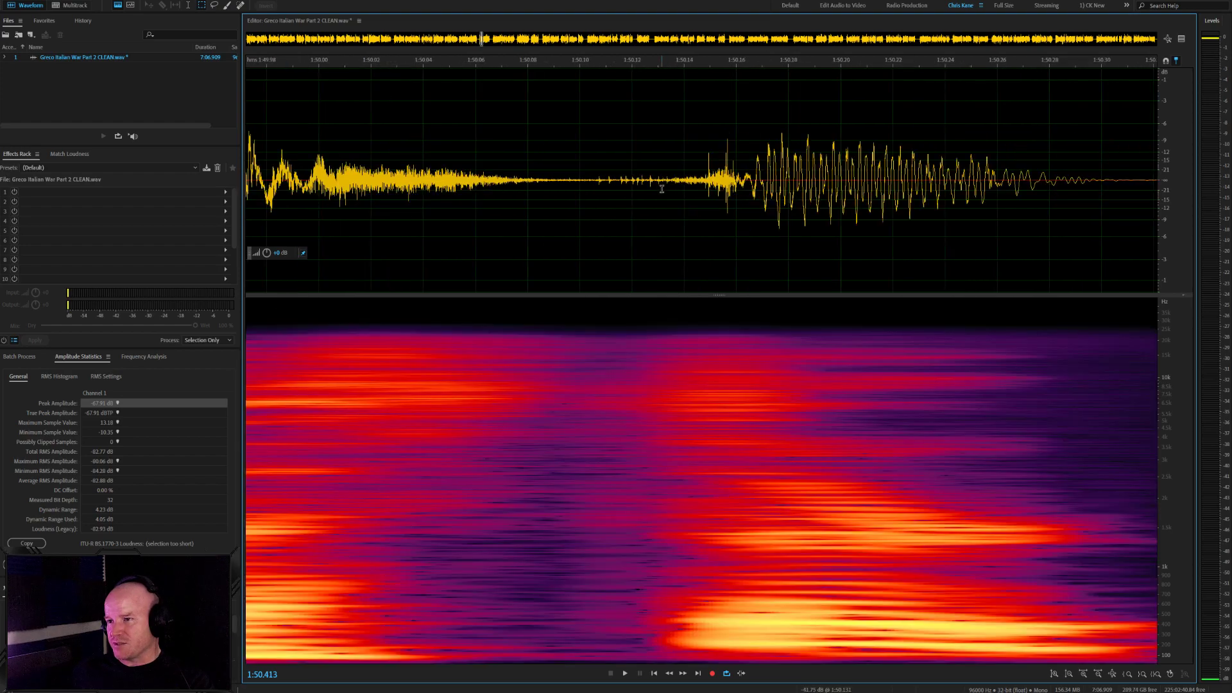
drag(670, 180, 585, 180)
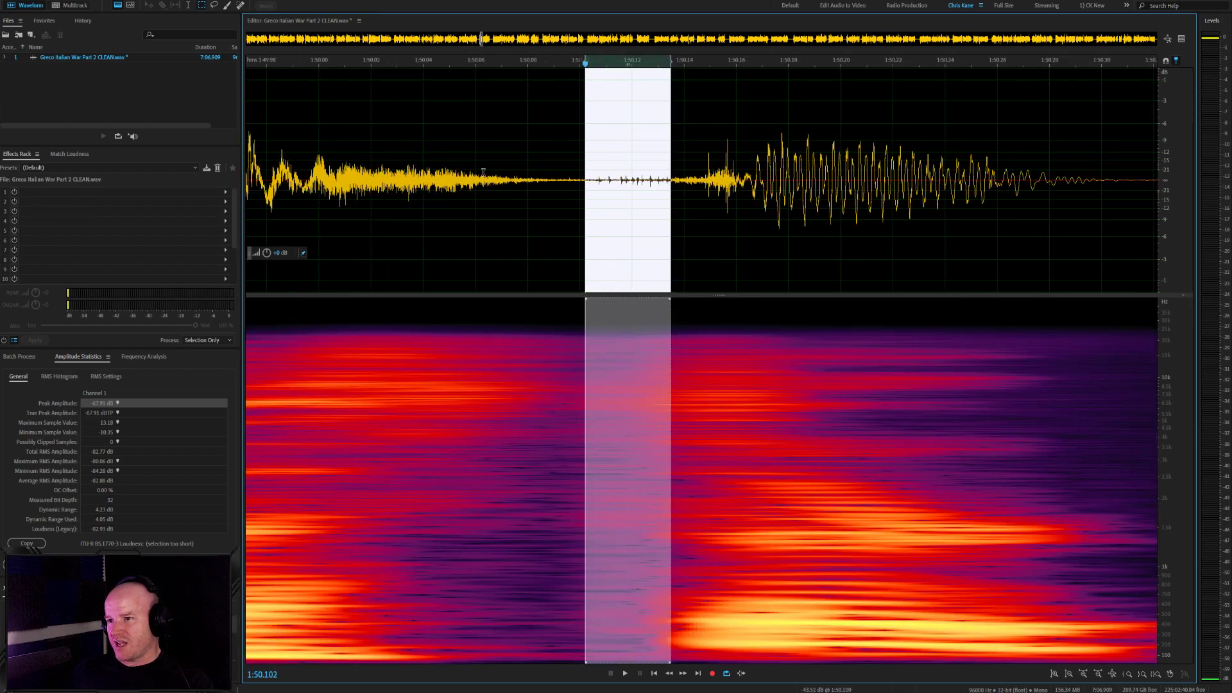
scroll(669, 198, down, 3)
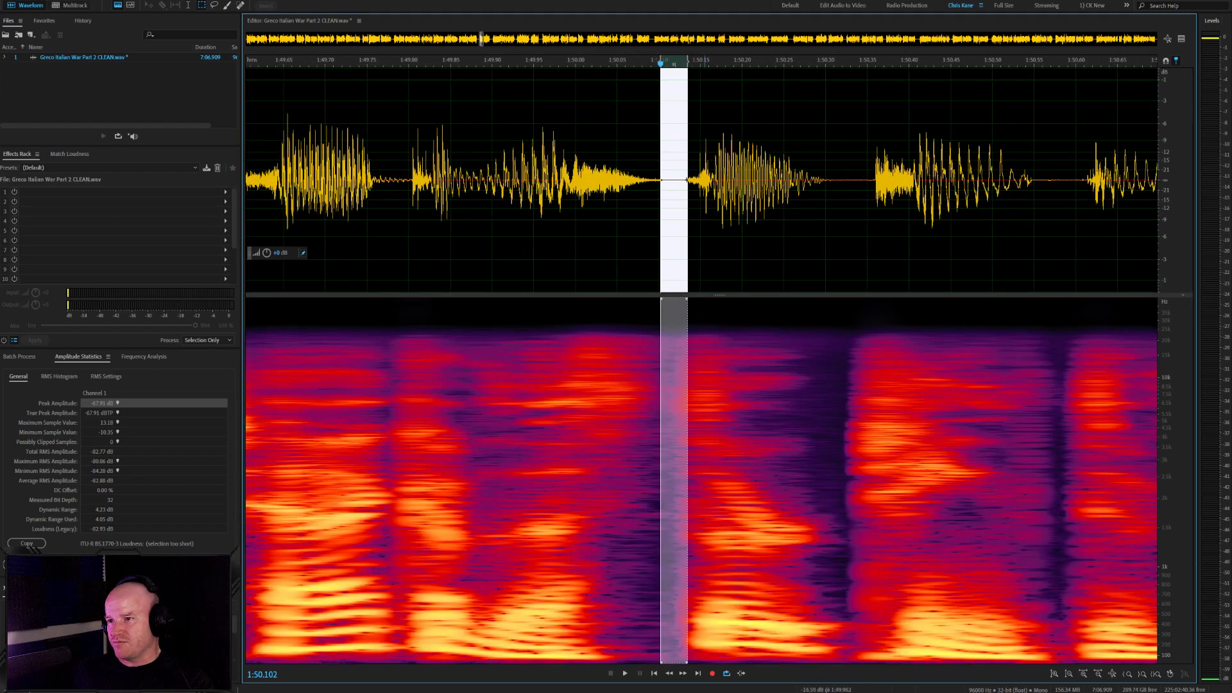
scroll(537, 203, down, 7)
key(space)
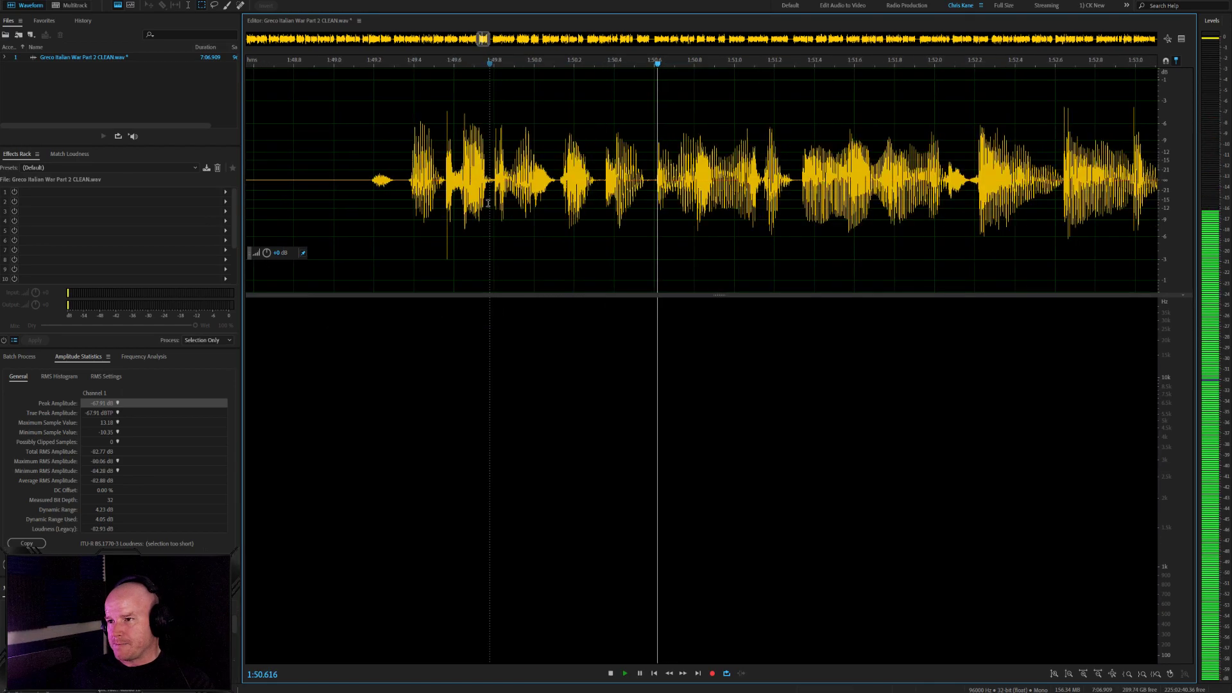
key(space)
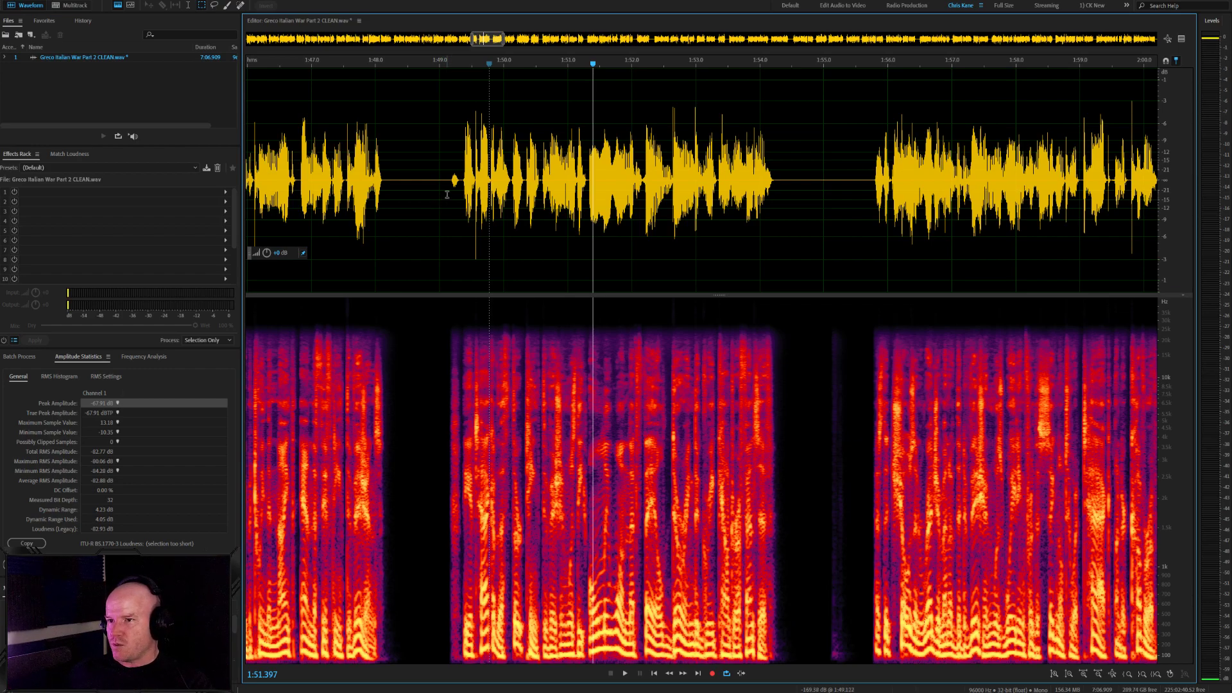
Inspect the breath before the sentence at about 1:49.2 and replay the speech from about 1:49.35
click(448, 194)
scroll(448, 194, up, 3)
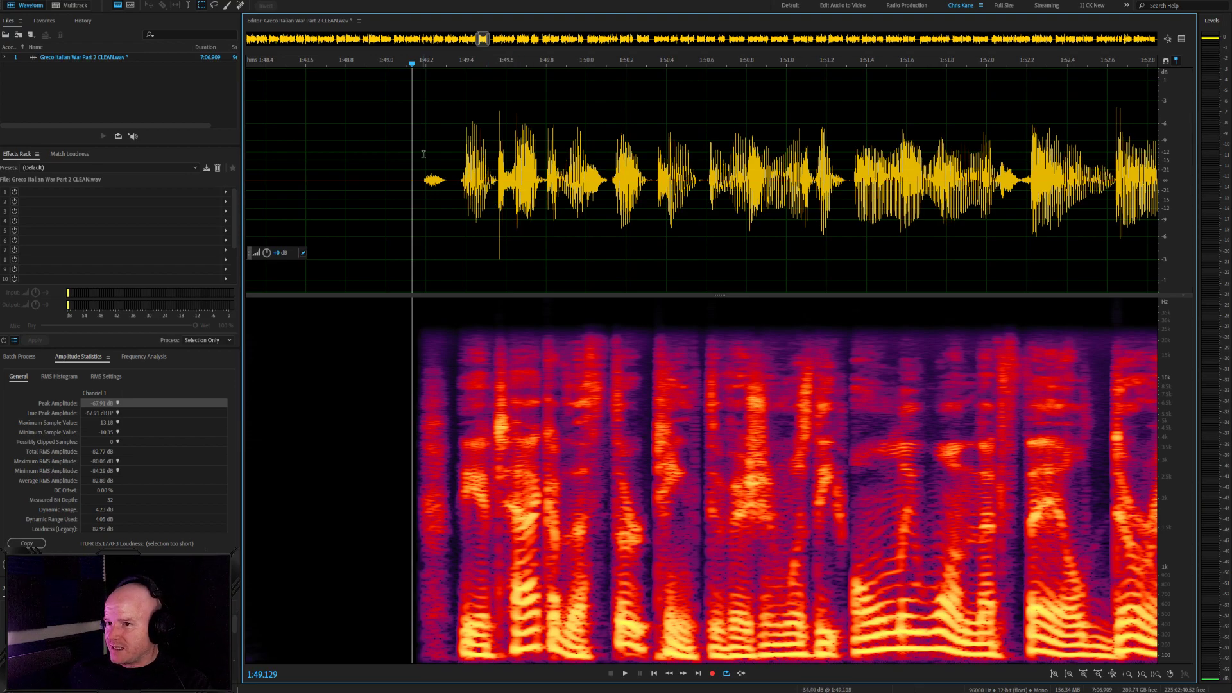
click(456, 181)
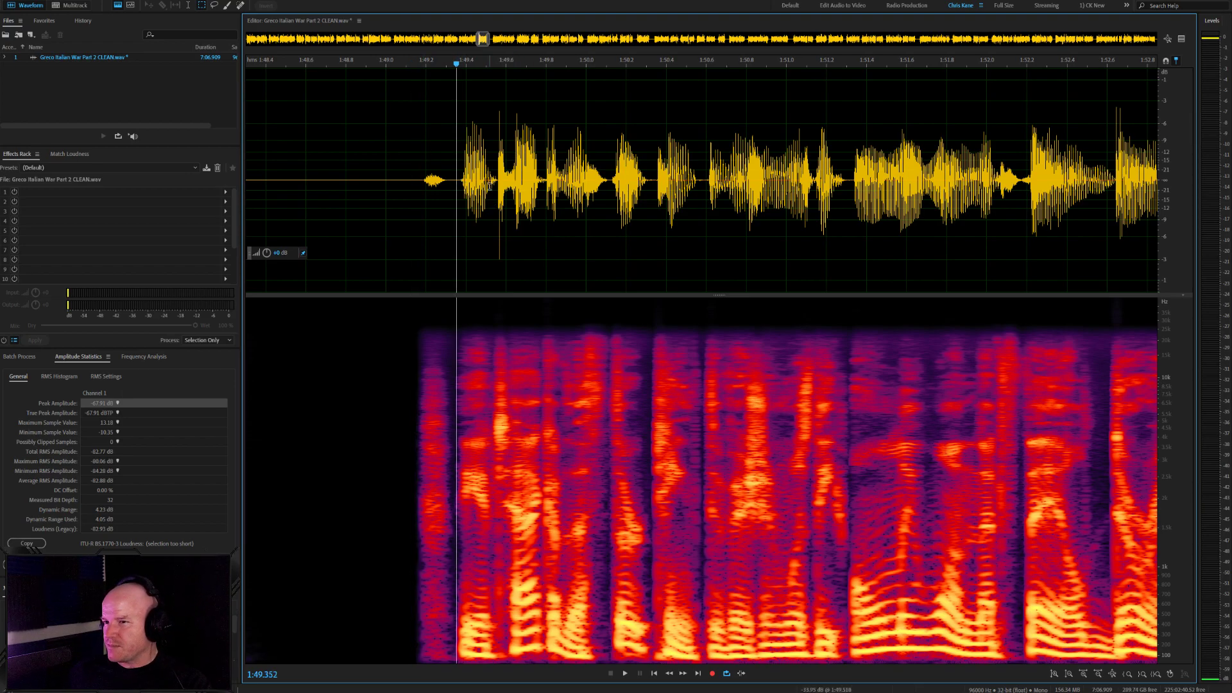
scroll(489, 185, down, 4)
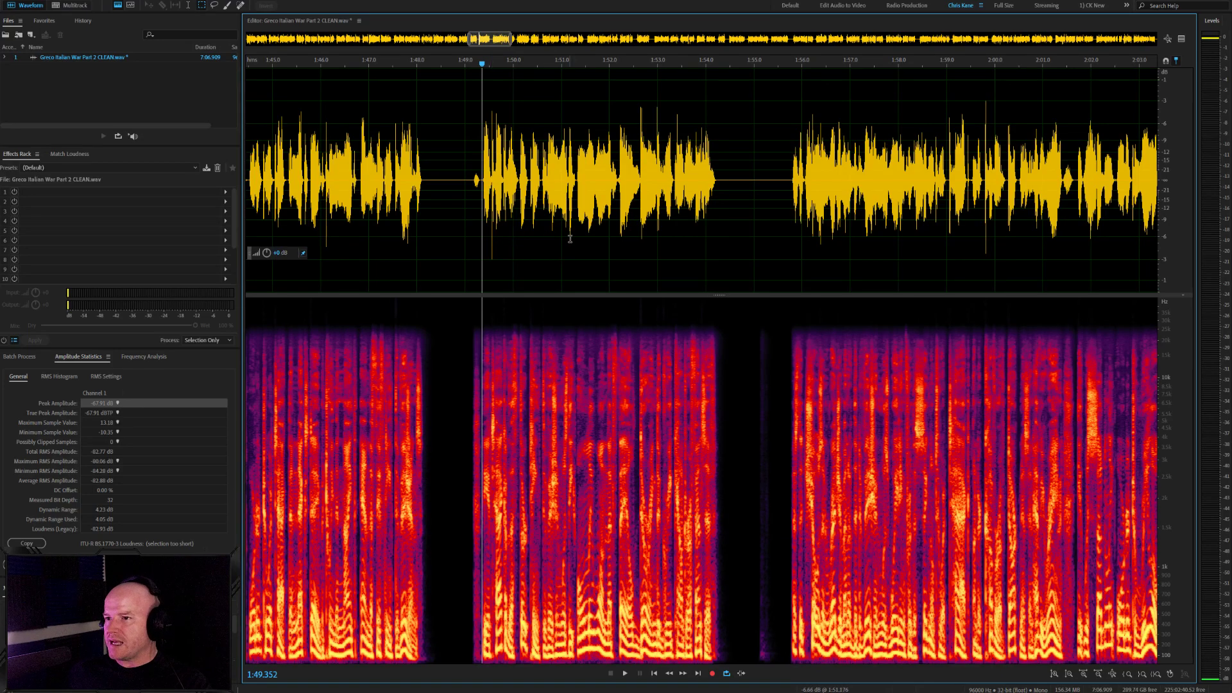
scroll(570, 239, up, 5)
key(space)
scroll(581, 209, down, 5)
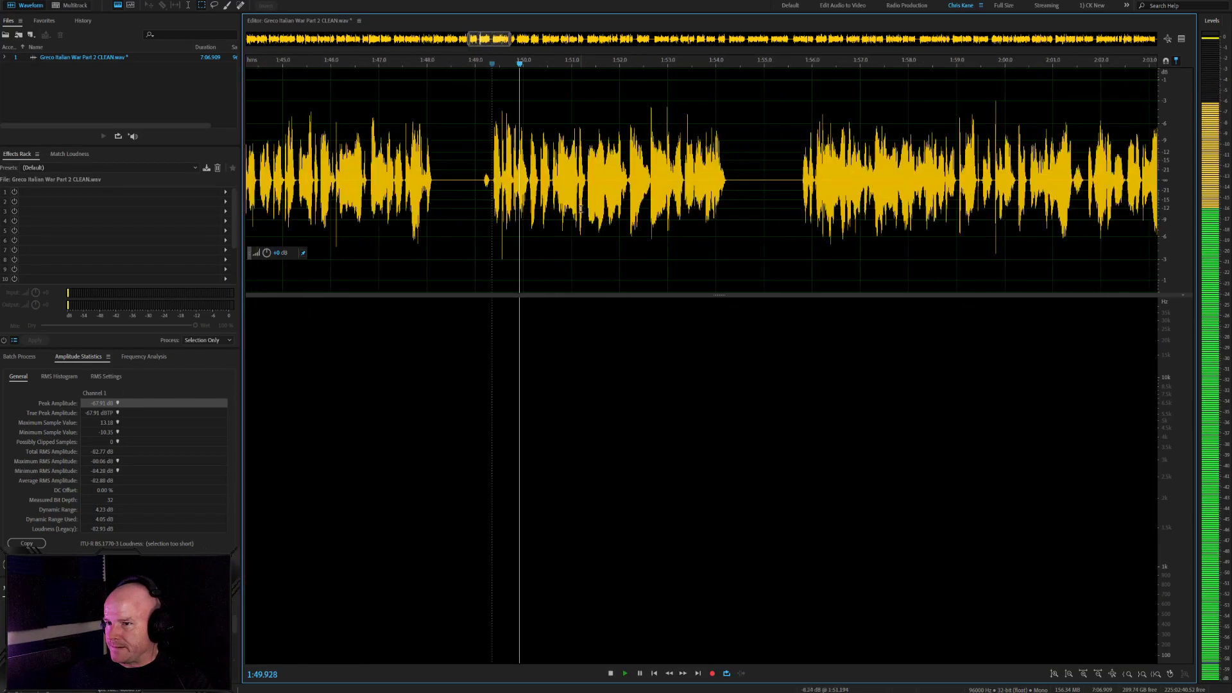
key(space)
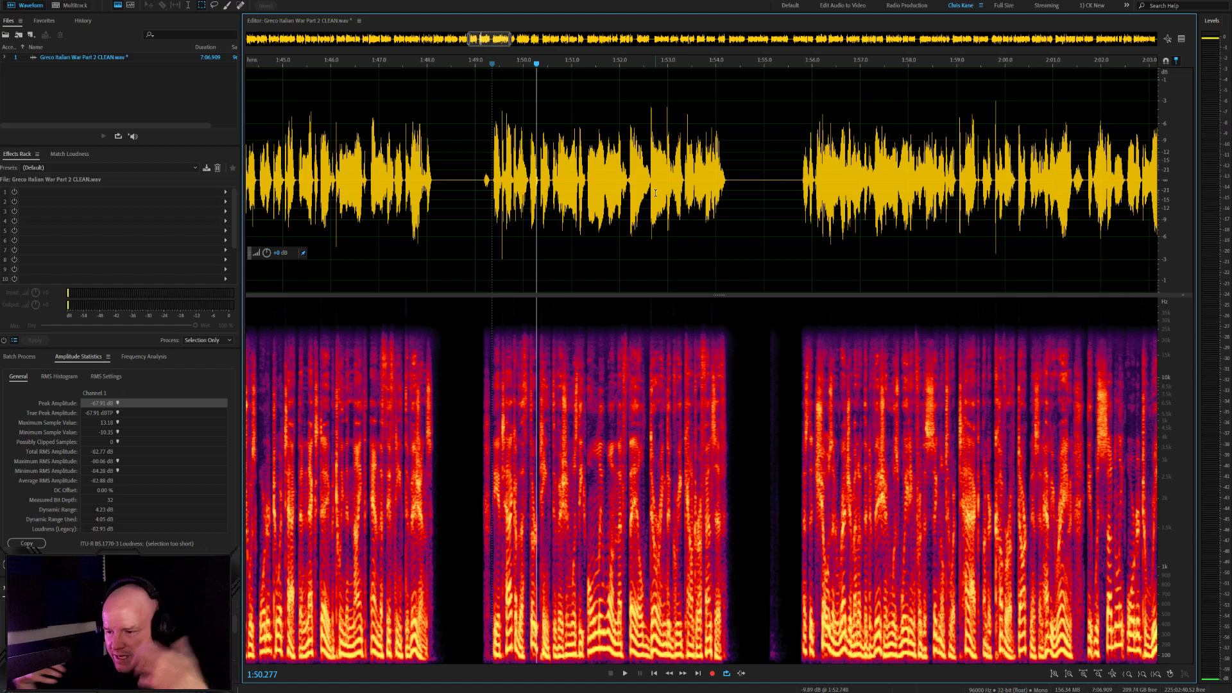
Replay the whole sentence from the breath at about 1:49.2 to review the repairs in context
click(486, 183)
key(space)
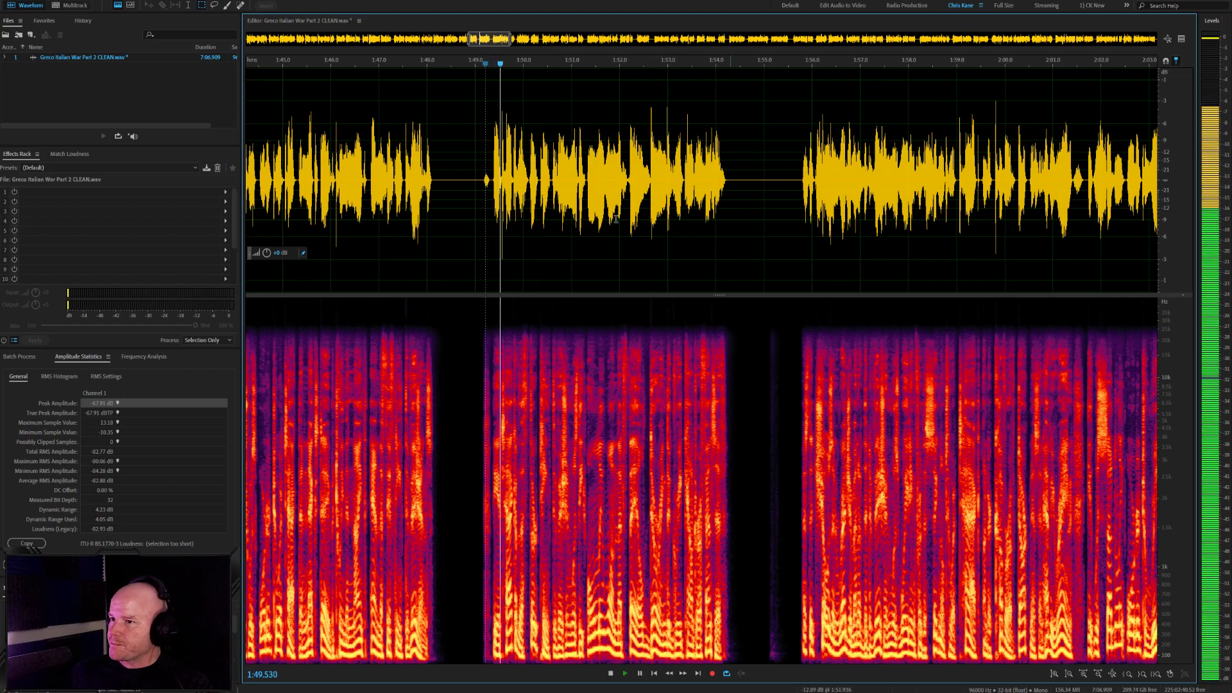
scroll(614, 220, up, 6)
scroll(690, 220, down, 4)
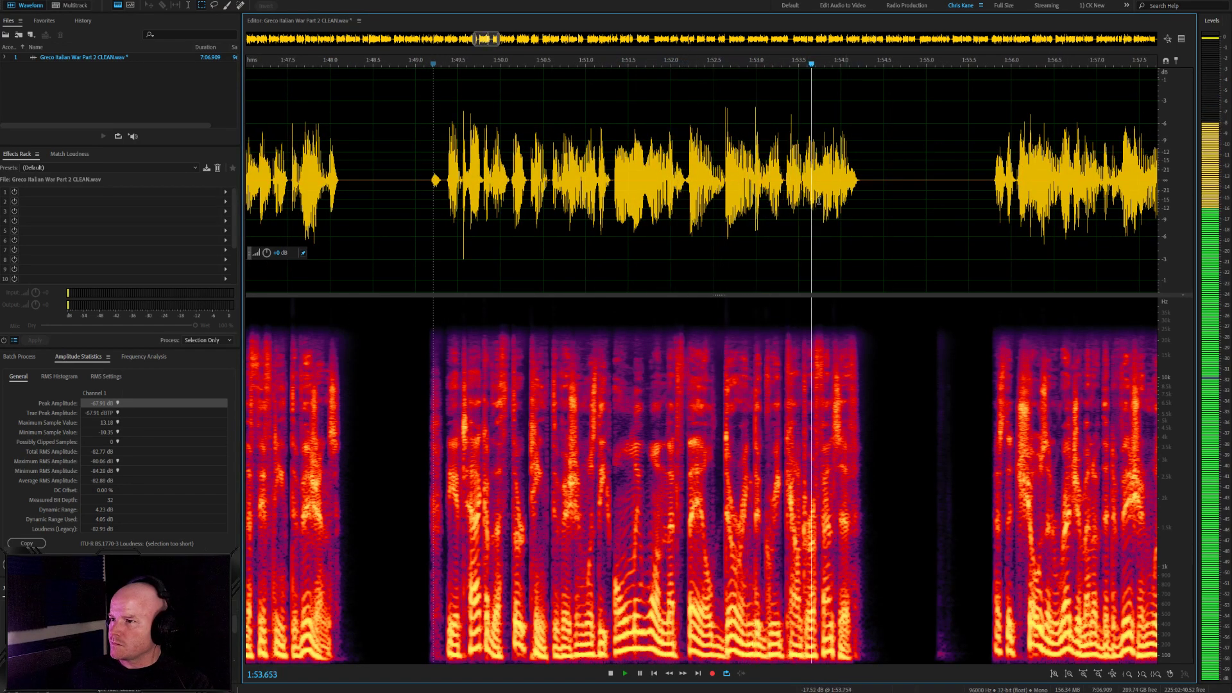
Delete about 0.4 s of faint noise from the pause at about 1:55.0 and play on into the following sentence
scroll(803, 193, up, 3)
drag(800, 179, 741, 179)
key(Delete)
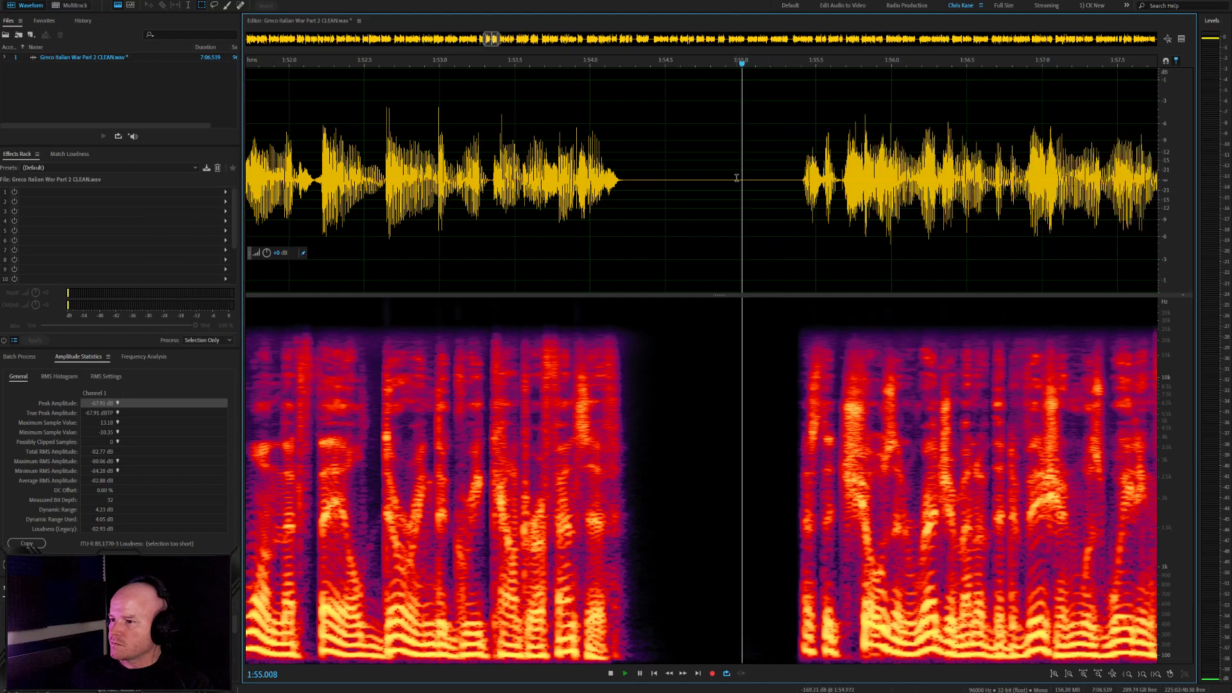
key(space)
scroll(758, 239, down, 3)
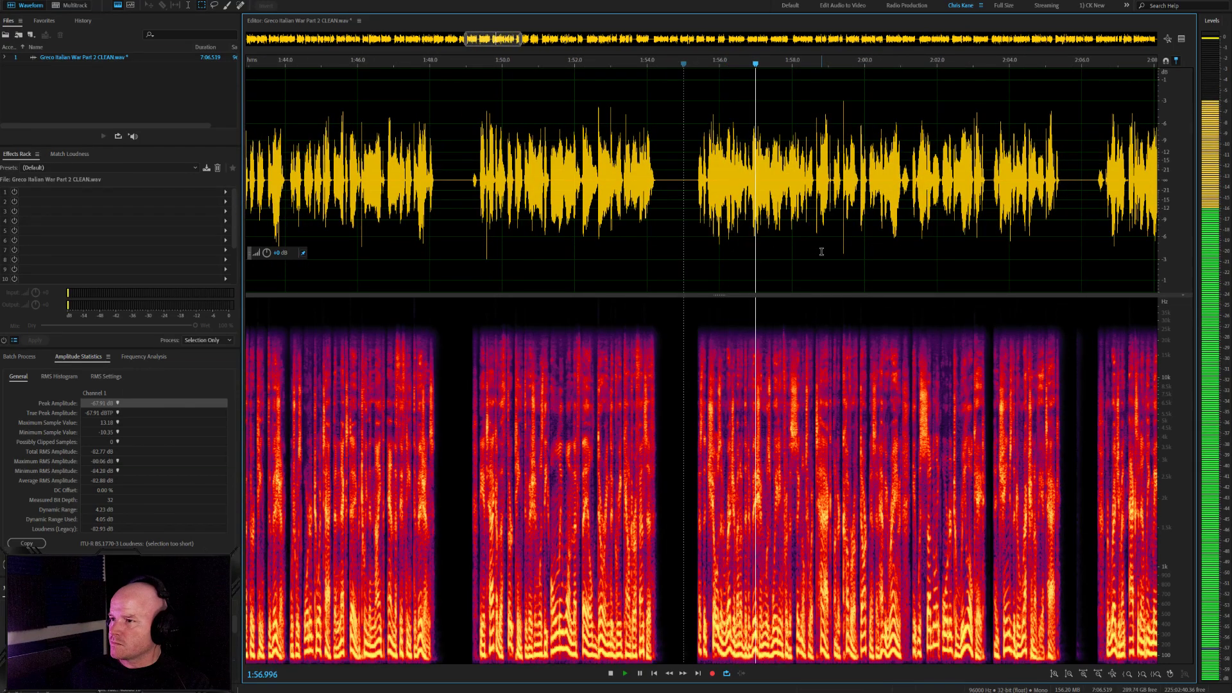
scroll(744, 225, up, 3)
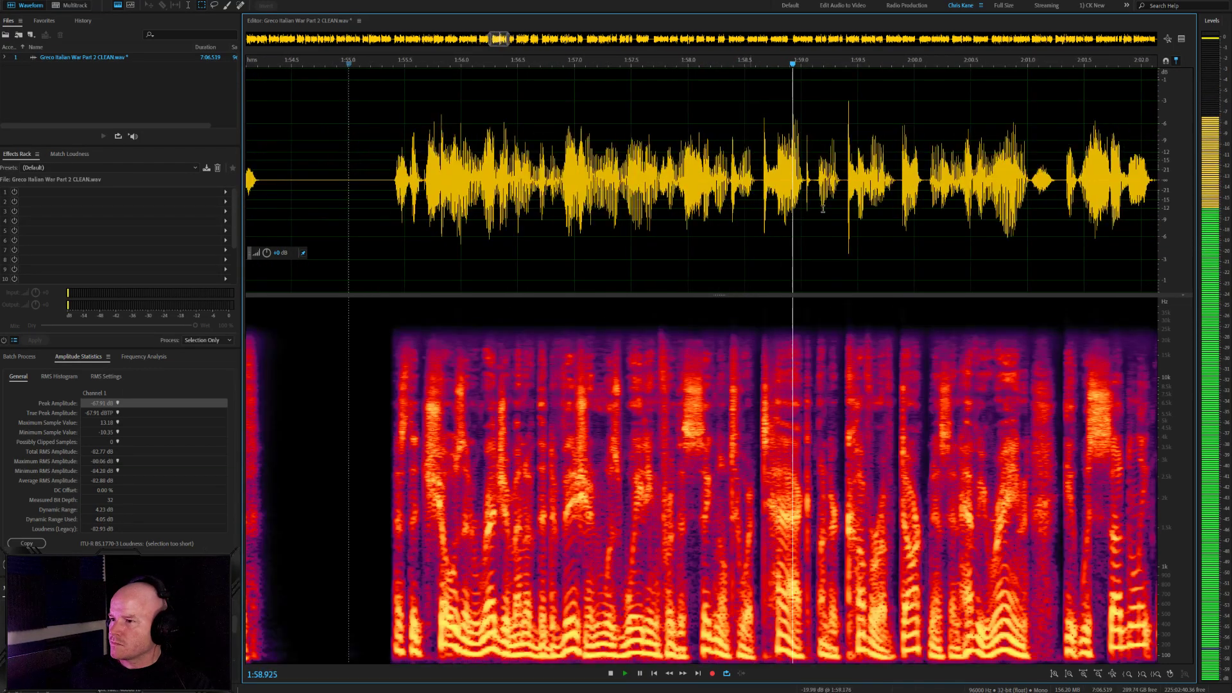
Auto-heal the click between words at about 1:59.06 and replay from about 1:58.9
scroll(726, 209, up, 2)
click(531, 173)
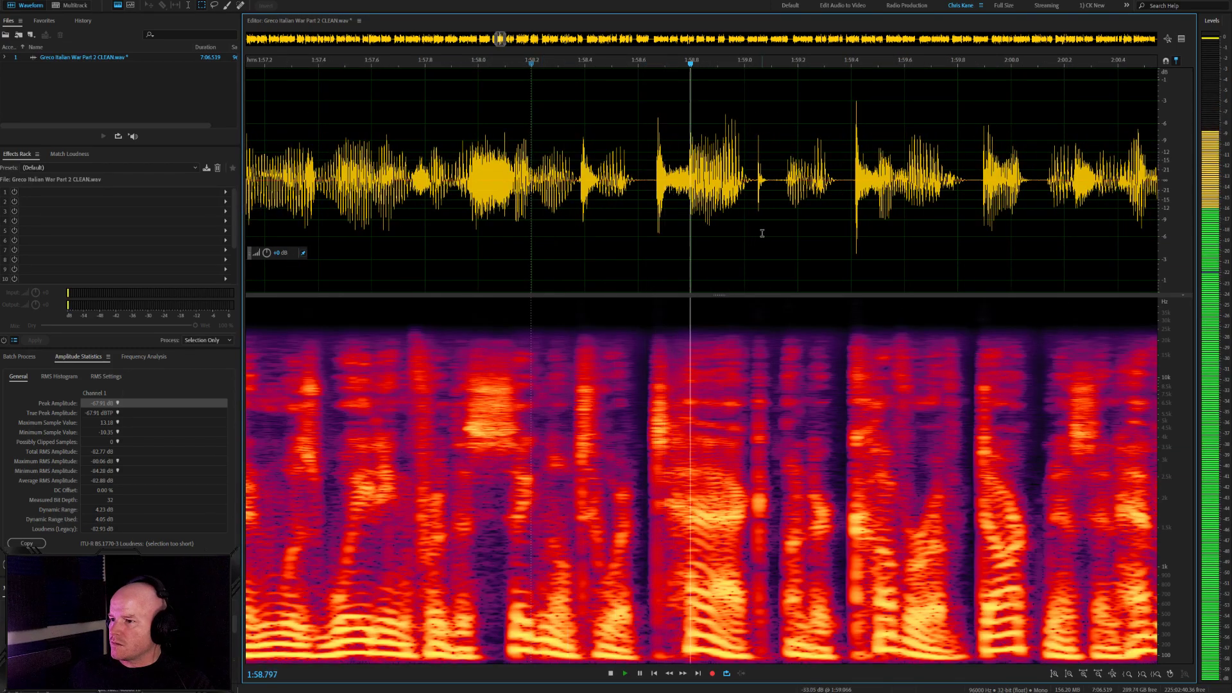
scroll(765, 230, up, 1)
mouse_move(766, 172)
mouse_down()
mouse_move(726, 178)
mouse_move(780, 182)
mouse_move(768, 182)
mouse_up()
key(ctrl+u)
click(632, 180)
key(space)
key(space)
click(722, 173)
key(space)
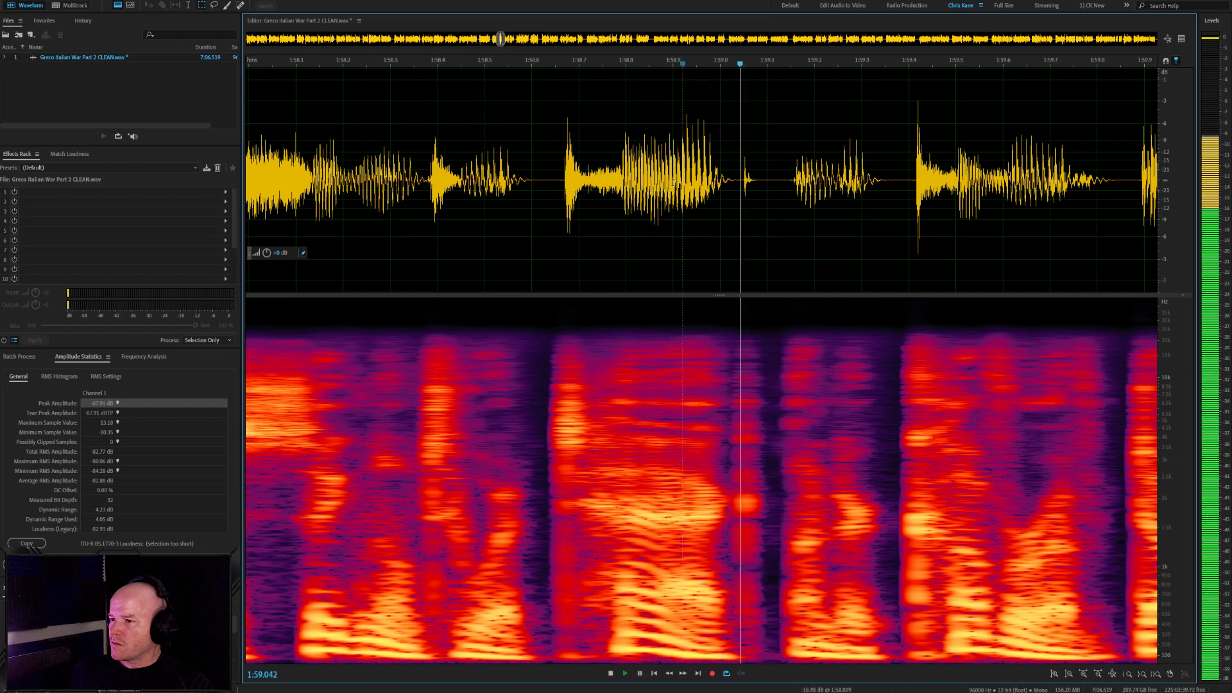
Reduce the sharp plosive peak at the word onset at about 1:59.4 and replay the phrase
scroll(724, 172, down, 2)
scroll(724, 172, up, 1)
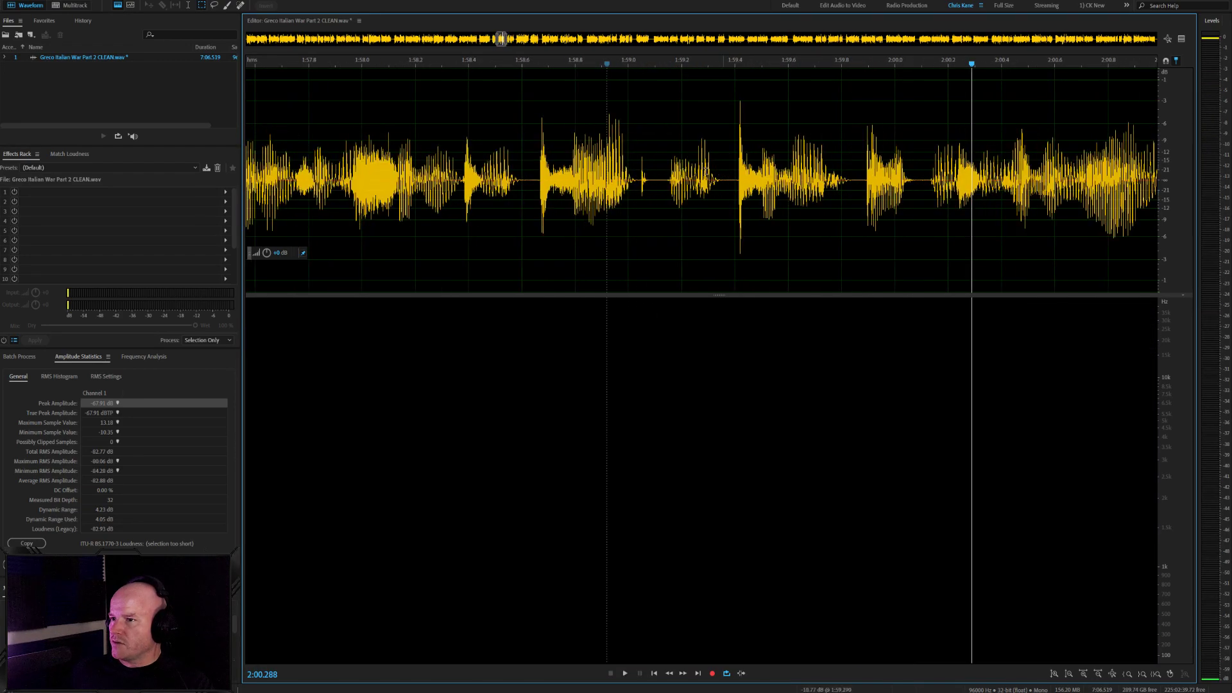
drag(734, 174, 748, 175)
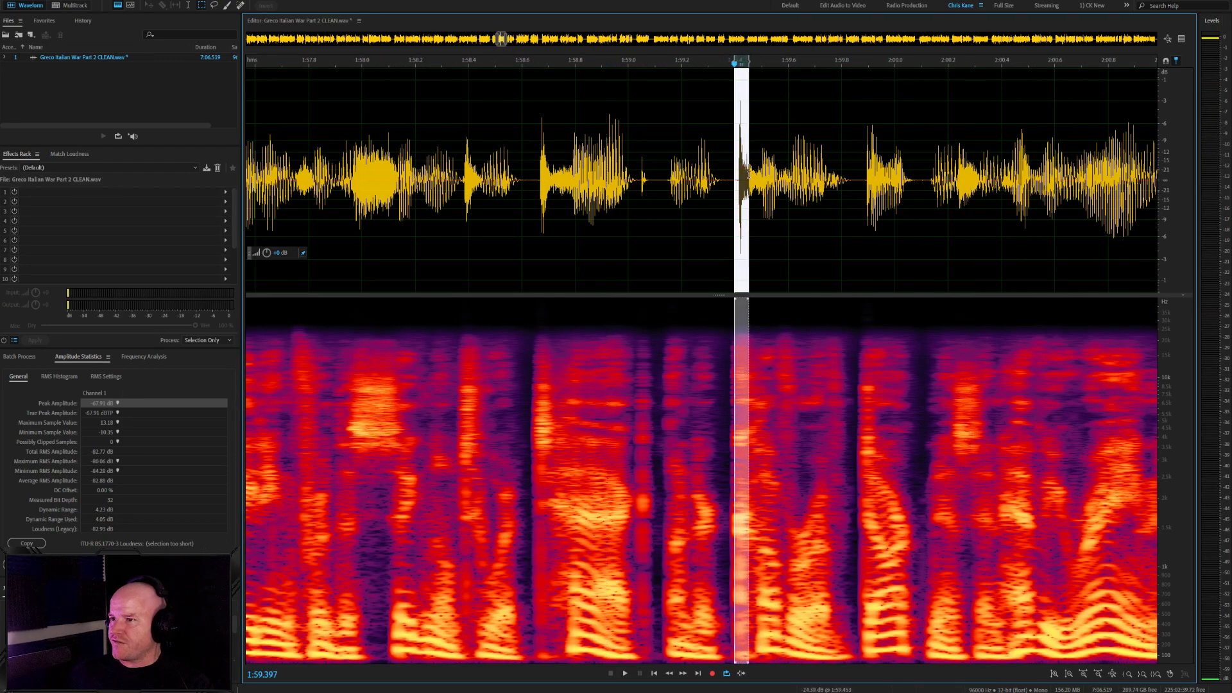
click(731, 178)
key(space)
Lower the breath between phrases at about 2:01.0 to 2:01.3 and replay from about 2:00.6
scroll(715, 210, down, 3)
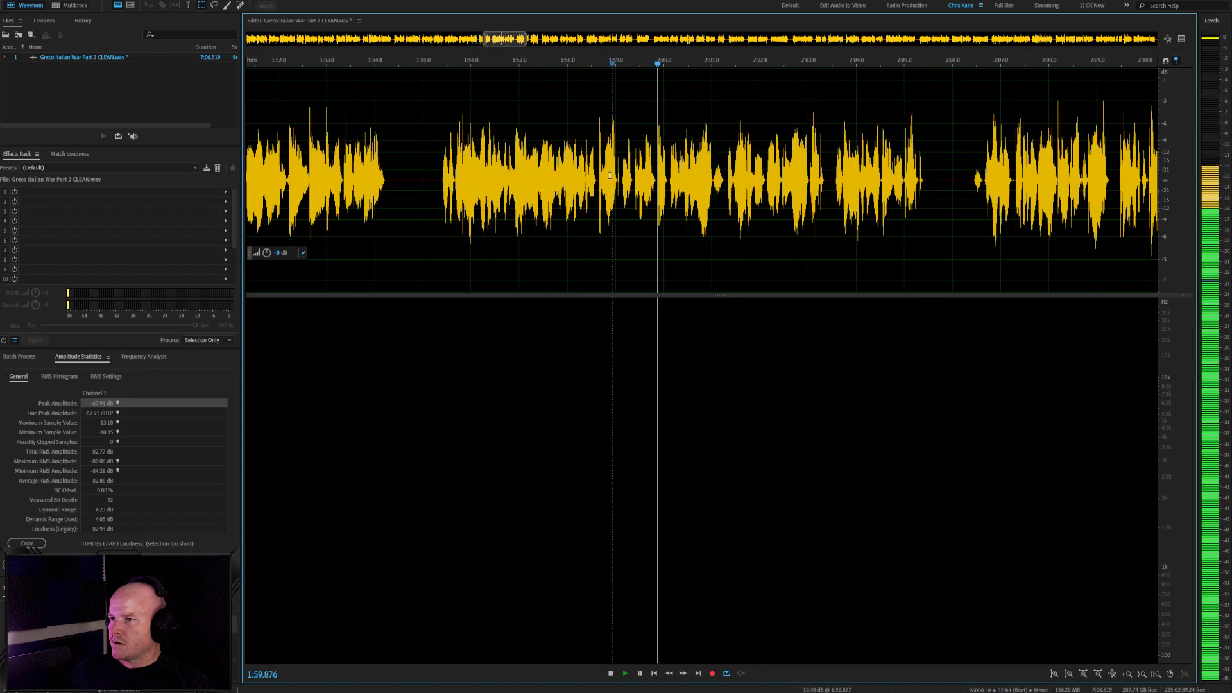
scroll(715, 210, up, 2)
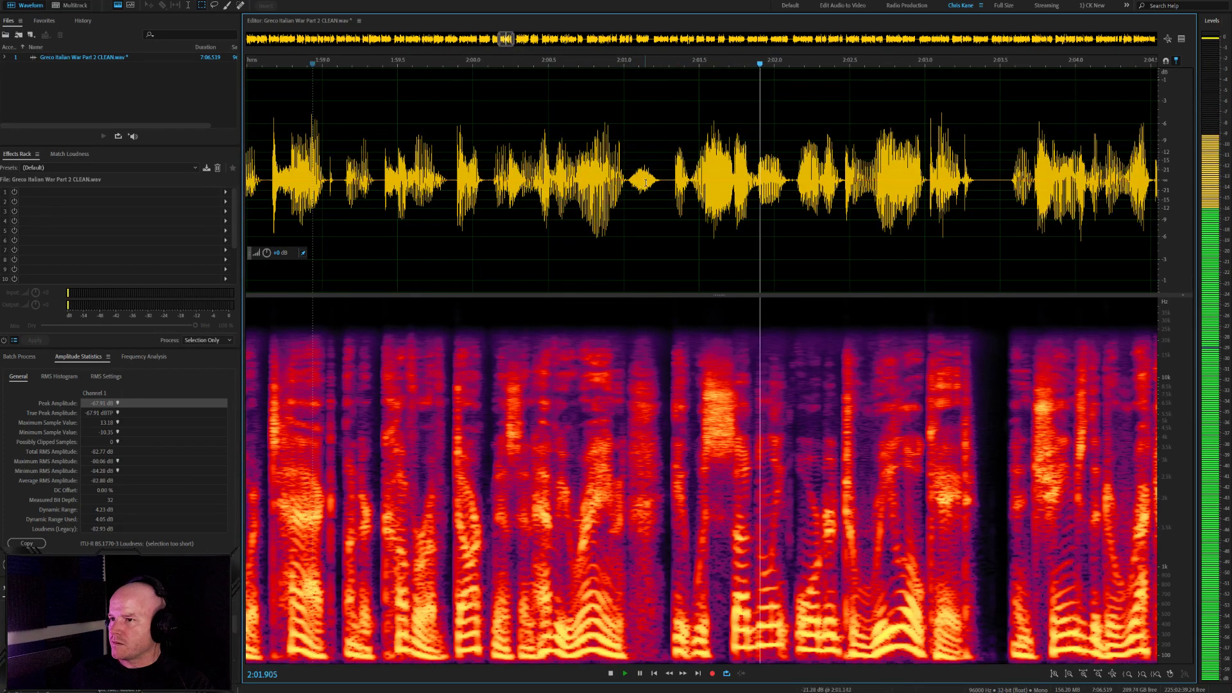
drag(665, 180, 625, 184)
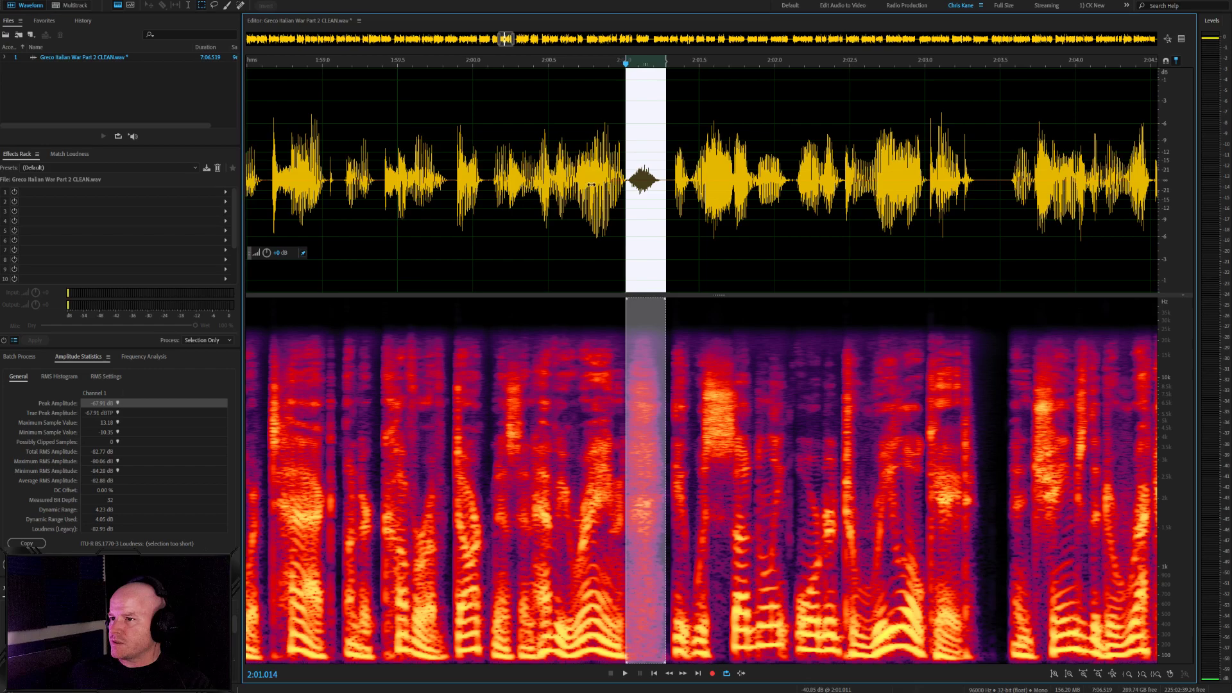
click(558, 183)
key(space)
scroll(648, 240, down, 2)
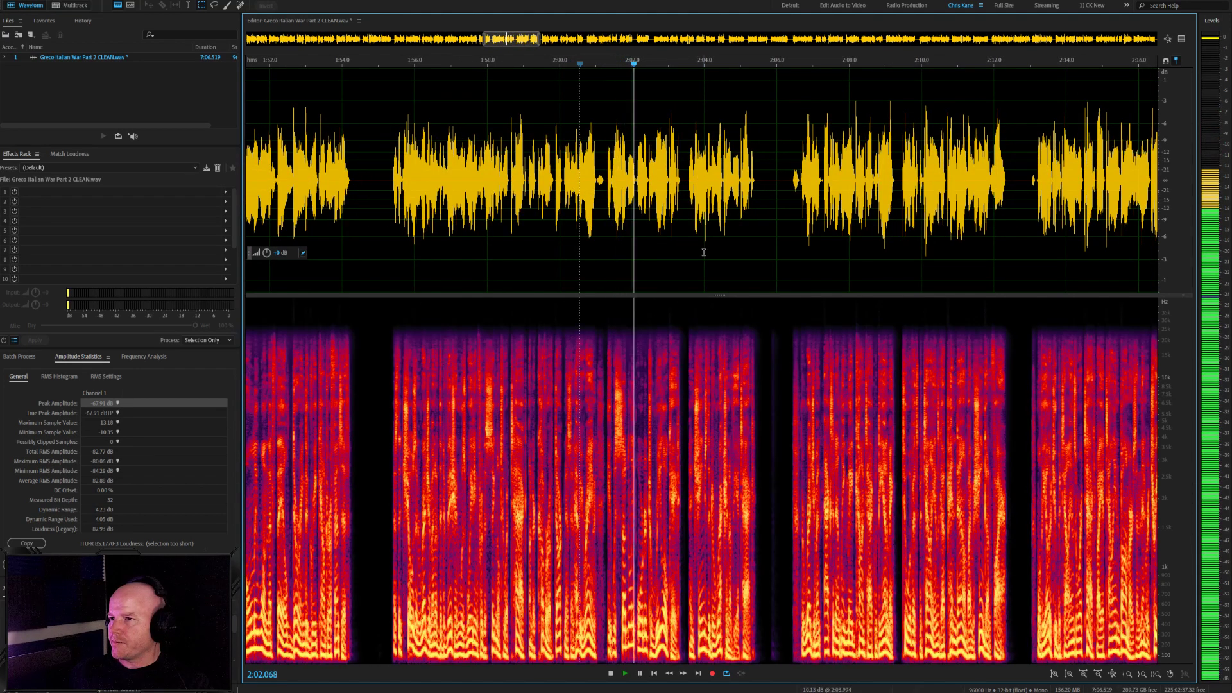
Inspect the sharp word ending at about 2:03.24 to 2:03.38 and replay the phrase from about 2:02.15
scroll(704, 252, up, 2)
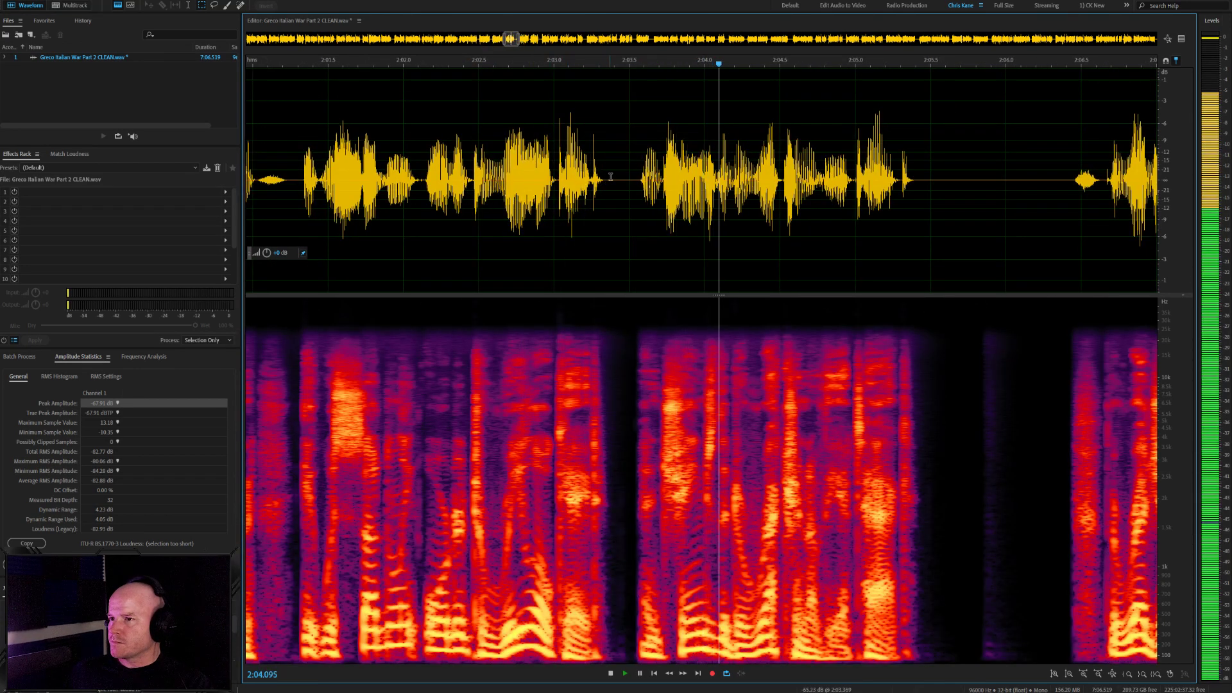
drag(610, 177, 589, 182)
scroll(507, 169, up, 2)
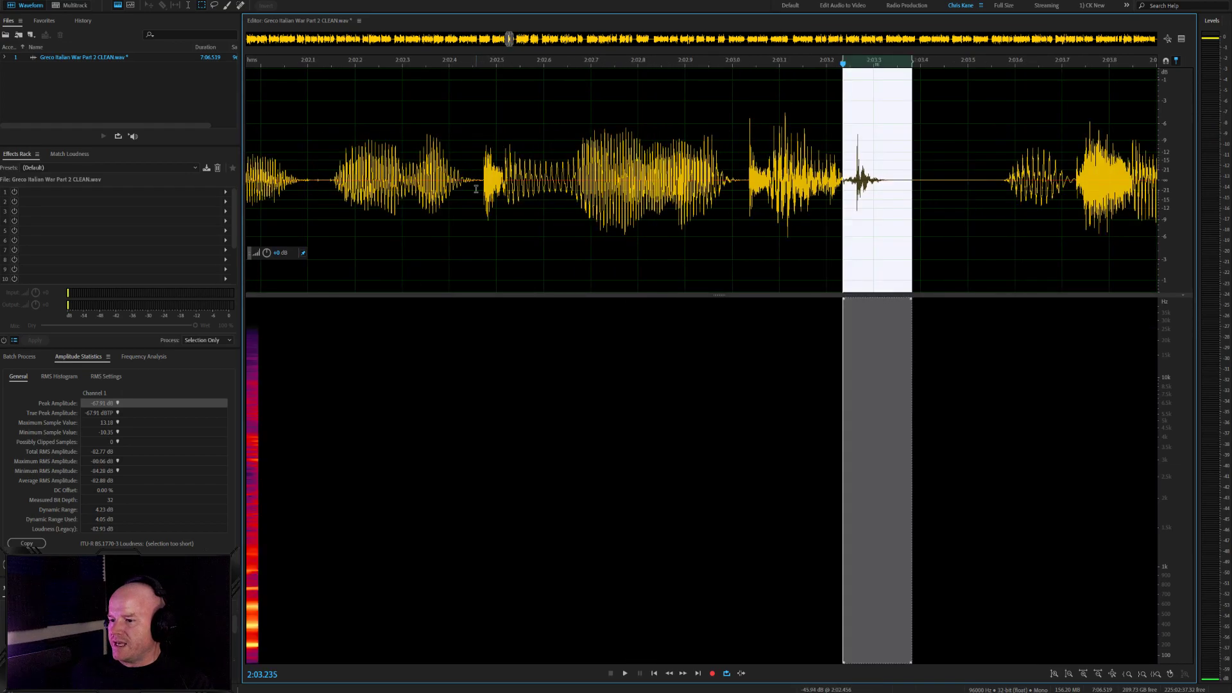
click(330, 180)
key(space)
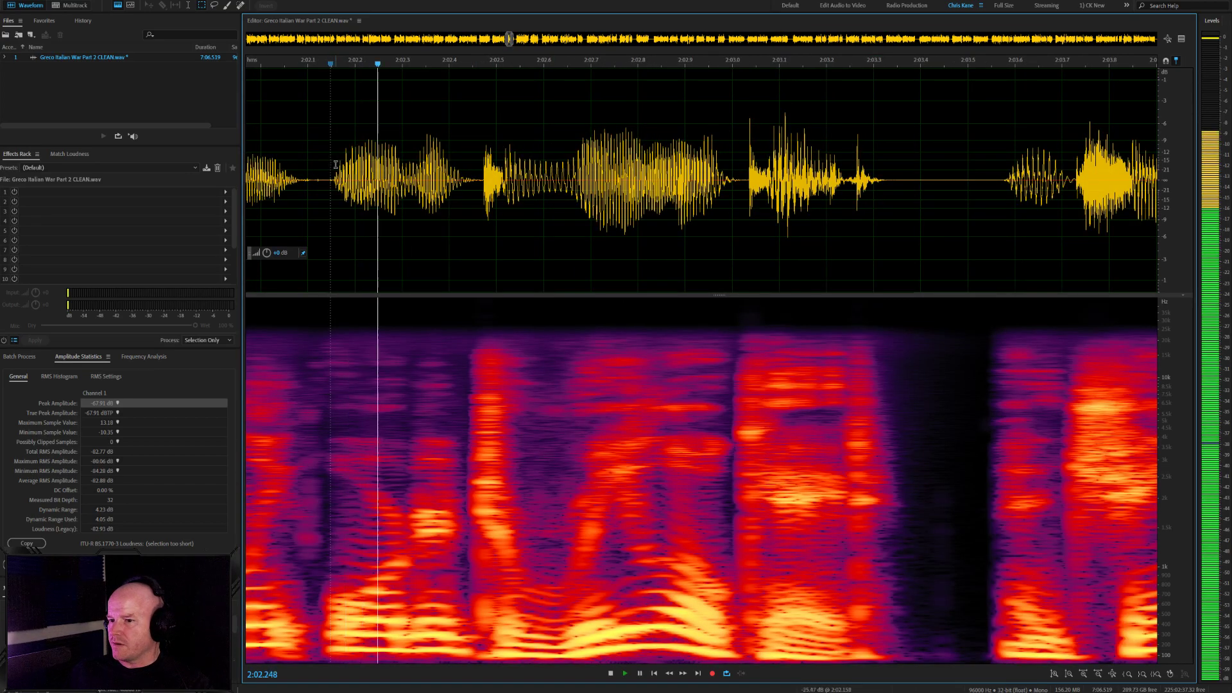
Reduce the sharp consonant at the word ending at about 2:03.27 and replay from about 2:02.97
drag(889, 160, 869, 165)
drag(903, 169, 843, 181)
click(759, 193)
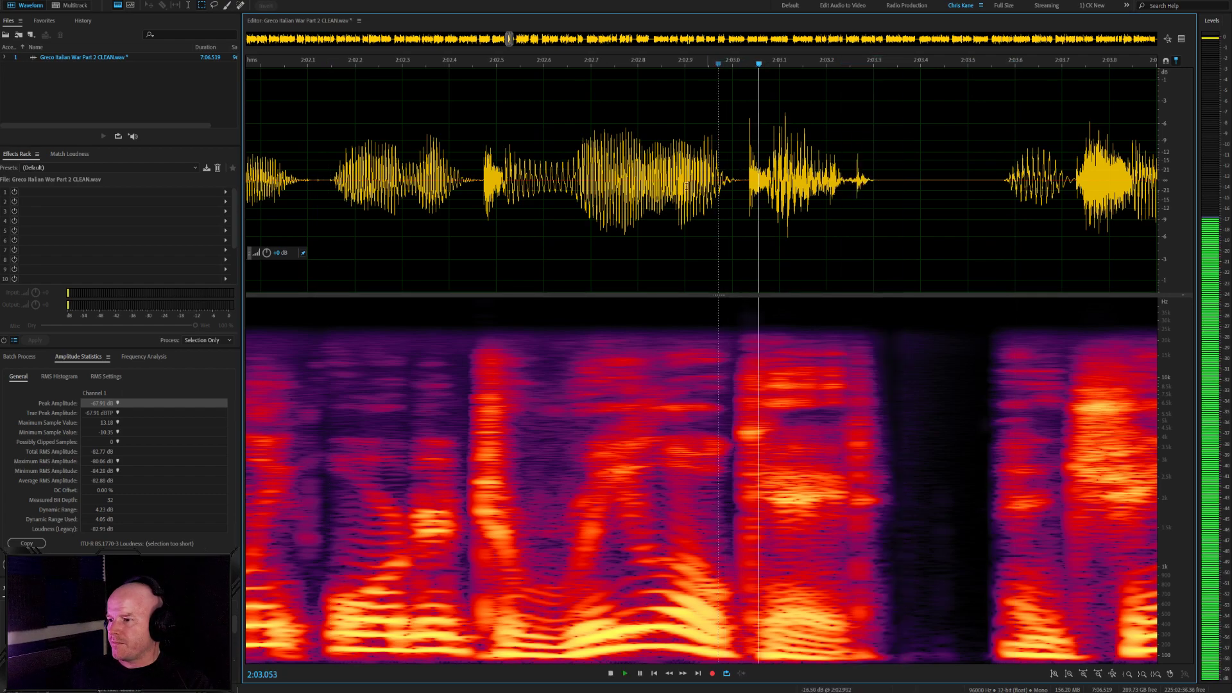
scroll(759, 193, down, 3)
key(space)
Delete about 0.2 s containing faint noise from the pause at about 2:05.9 and play on into the next sentence
scroll(899, 240, up, 4)
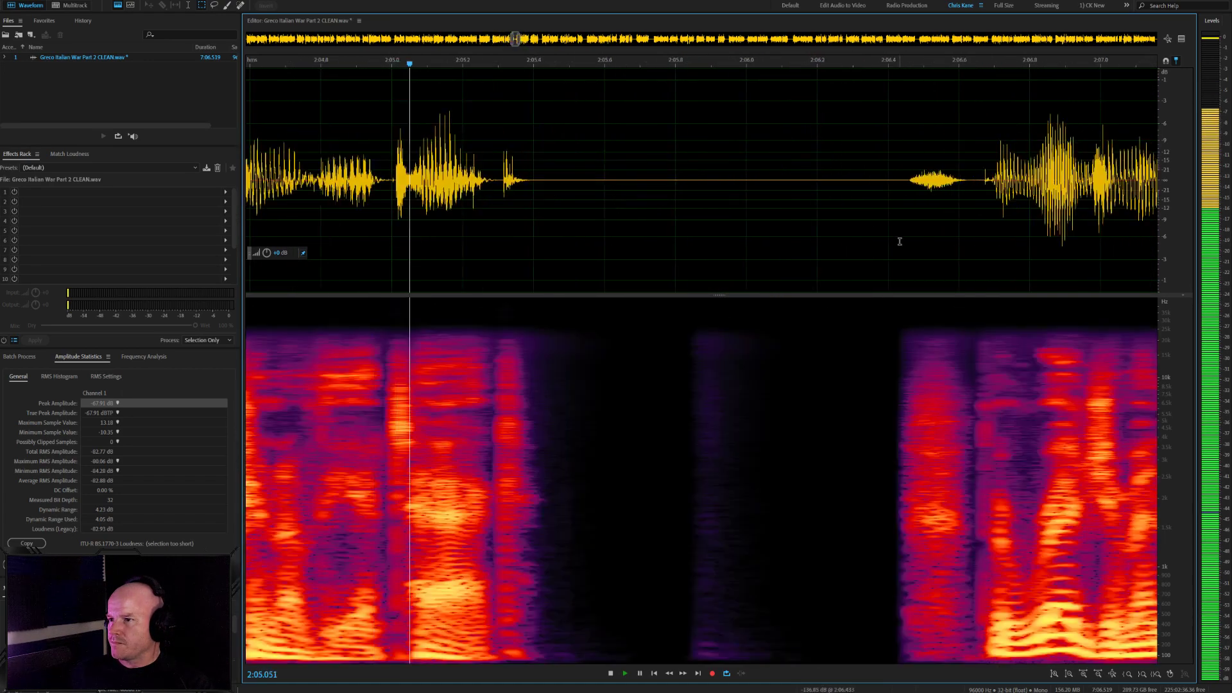
drag(768, 184, 703, 184)
click(700, 184)
scroll(700, 185, down, 4)
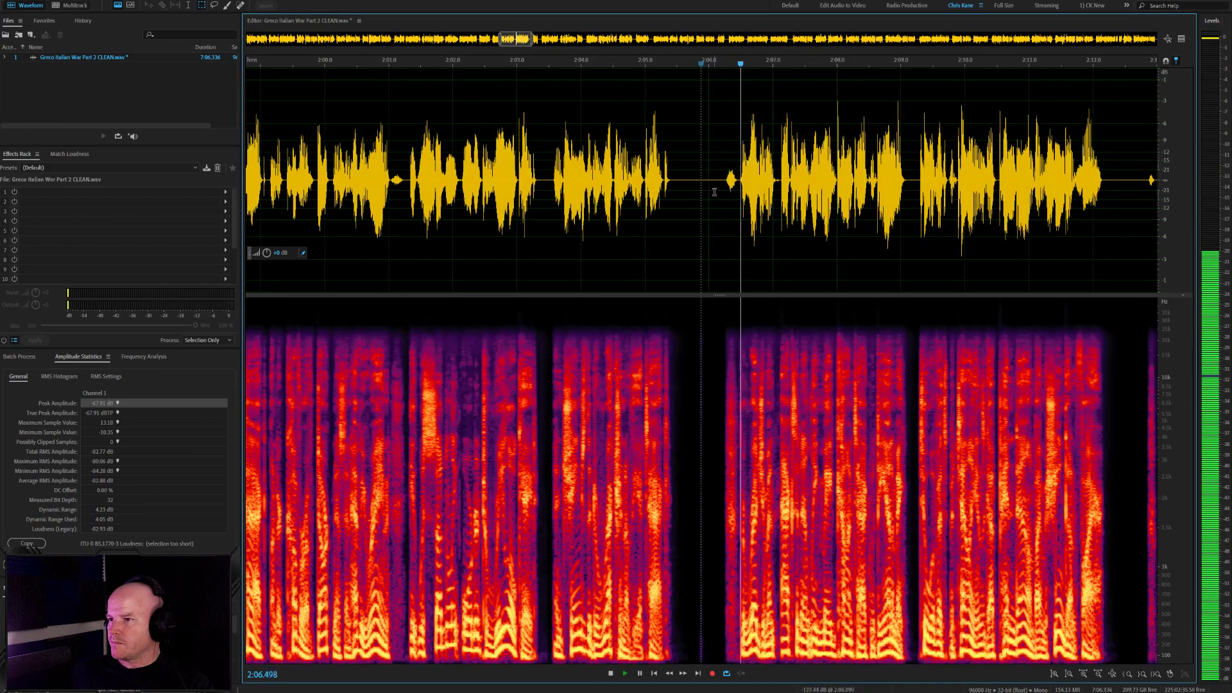
Examine the pause after the phrase ending at about 2:09.0, selecting the short spot at about 2:09.08
scroll(751, 183, up, 4)
click(716, 178)
key(space)
click(712, 179)
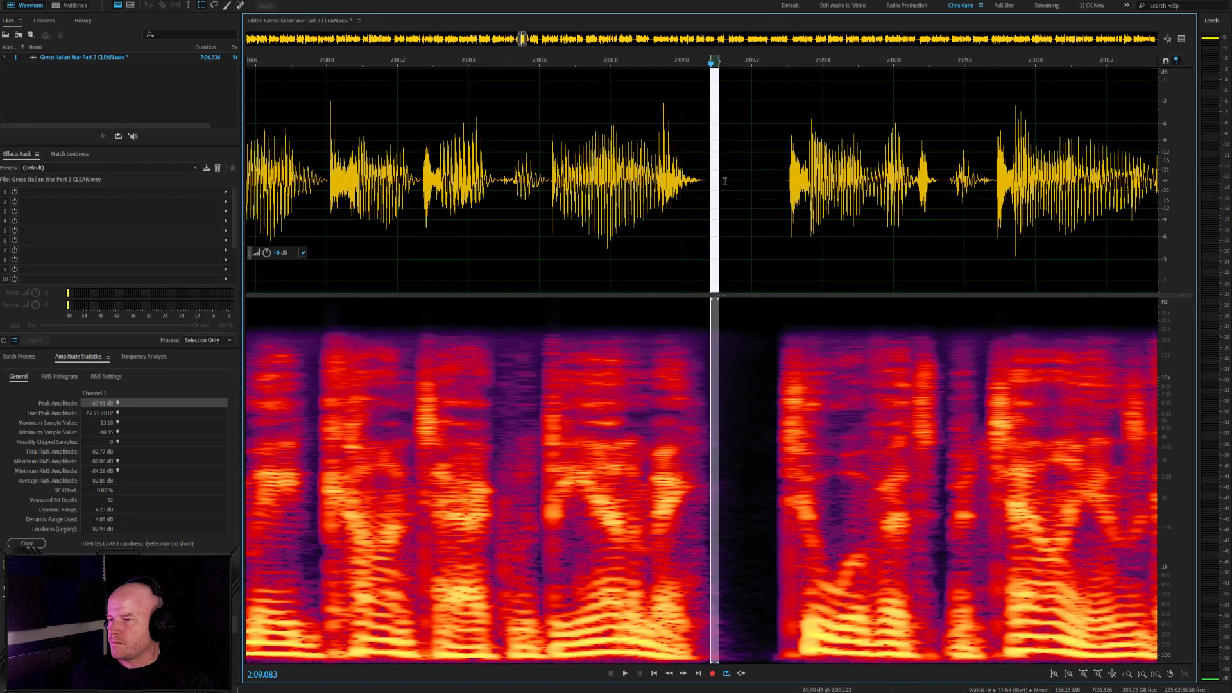
Auto-heal the small click between the breath and first word at about 2:06.48 and replay from about 2:06.45
scroll(716, 179, down, 4)
scroll(562, 199, up, 4)
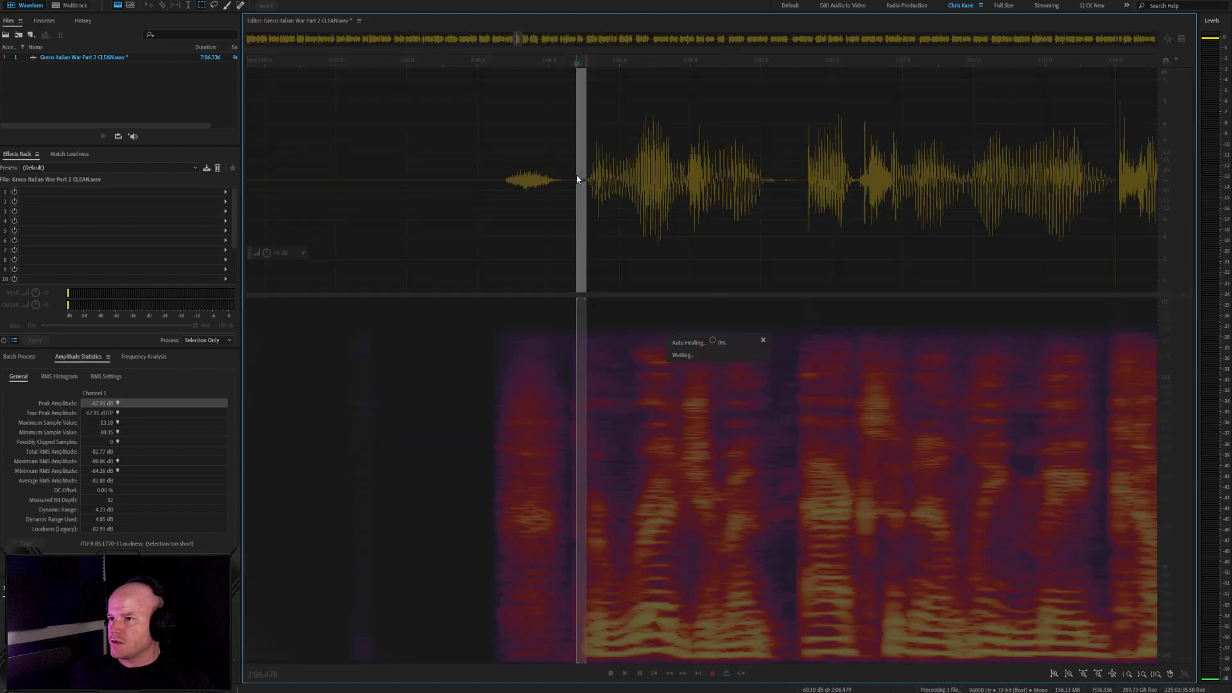
click(568, 180)
key(space)
key(space)
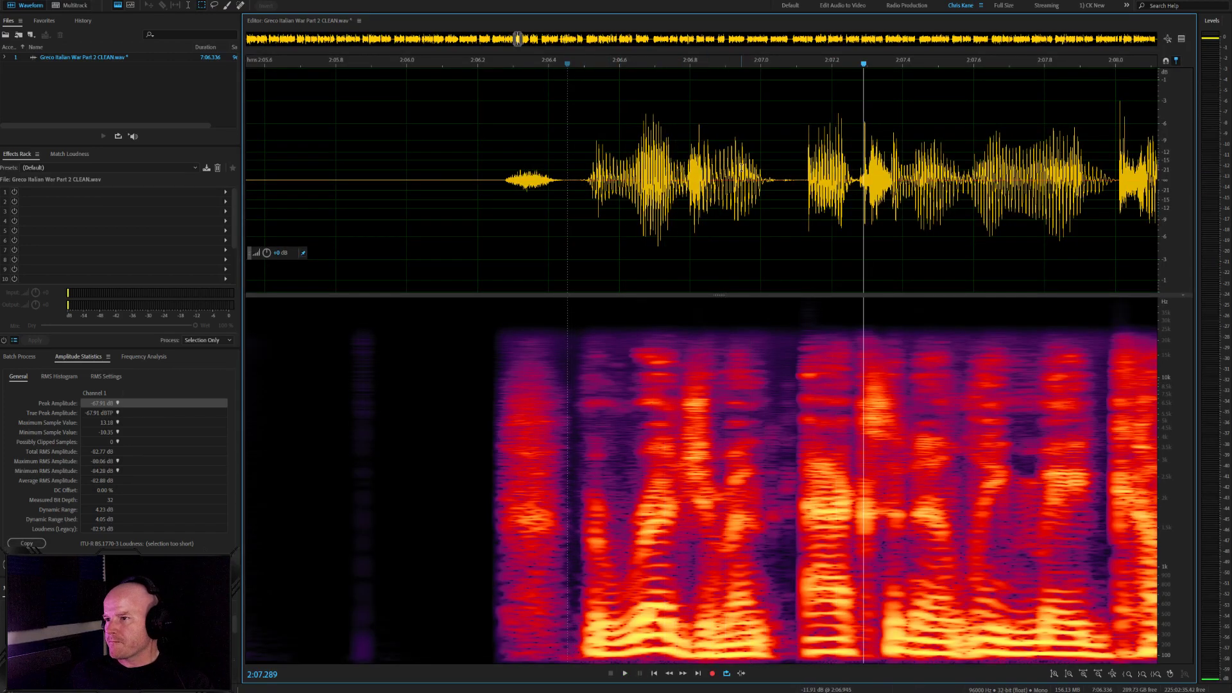
Repair the faint noise between words from about 2:07.03 to 2:07.11 and replay from about 2:06.8
drag(800, 180, 773, 181)
click(690, 186)
key(space)
scroll(691, 189, down, 4)
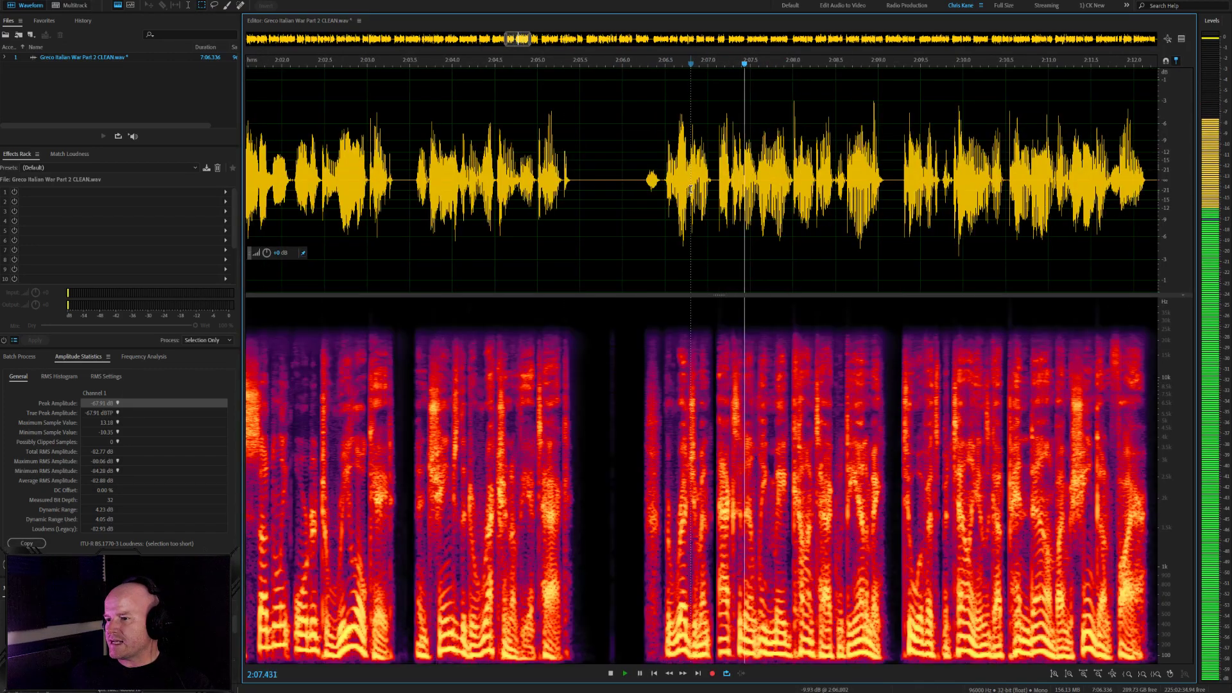
Review the narration from about 2:07.4 to 2:13.4, checking the gaps between words and the breath at about 2:12.9
scroll(690, 192, down, 3)
scroll(805, 240, up, 3)
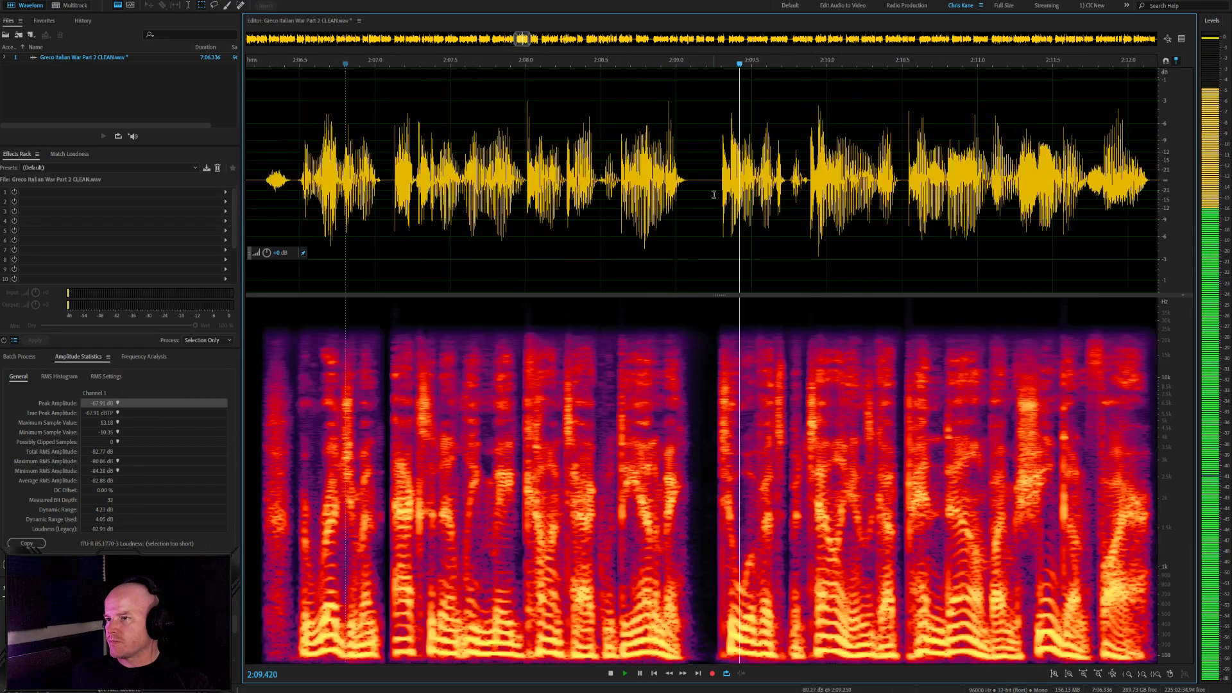
scroll(718, 237, up, 3)
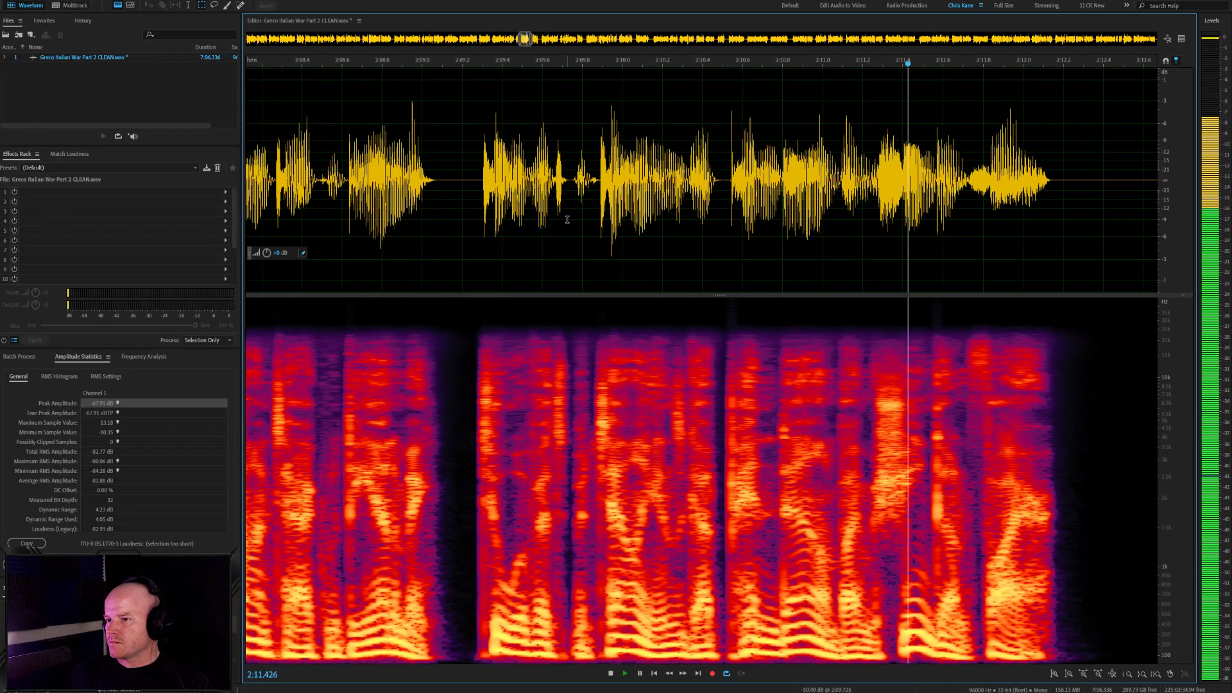
scroll(725, 250, down, 3)
scroll(737, 262, up, 3)
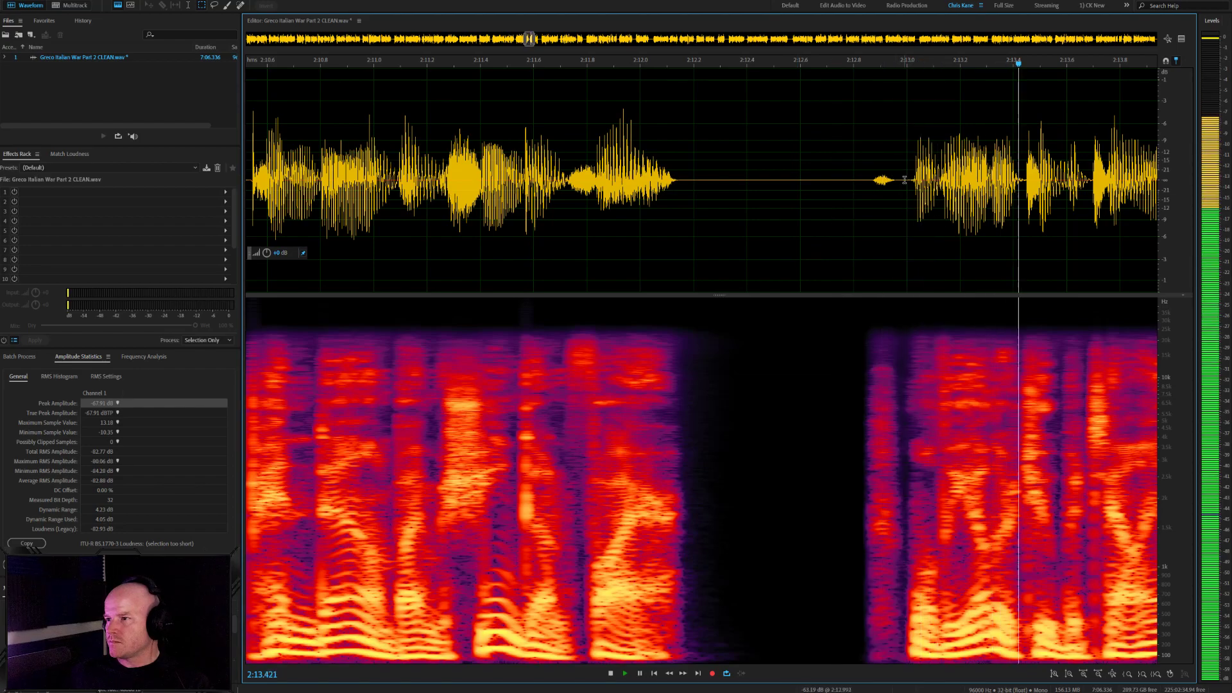
Delete about 0.5 s of the pause, including the breath, from about 2:12.5 to 2:13.0 and play on
drag(905, 193, 772, 193)
key(Delete)
key(space)
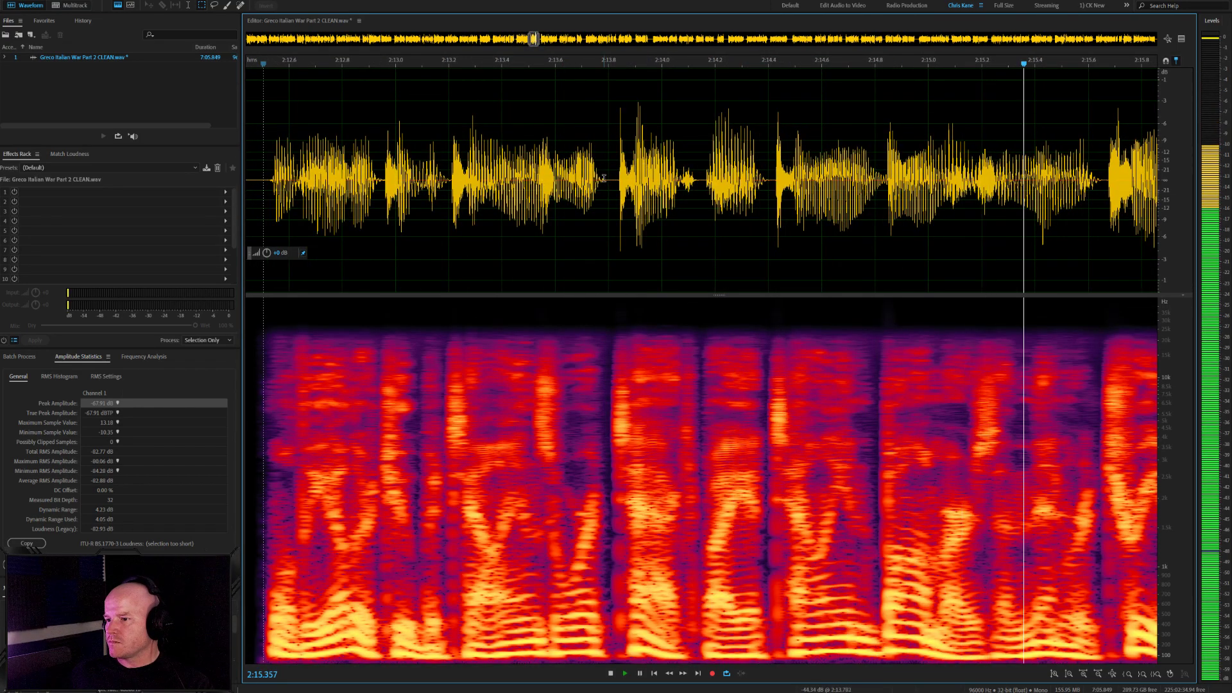
Auto-heal the short mouth noise between words at about 2:14.1
key(space)
click(665, 171)
click(694, 173)
drag(698, 173, 688, 175)
key(Delete)
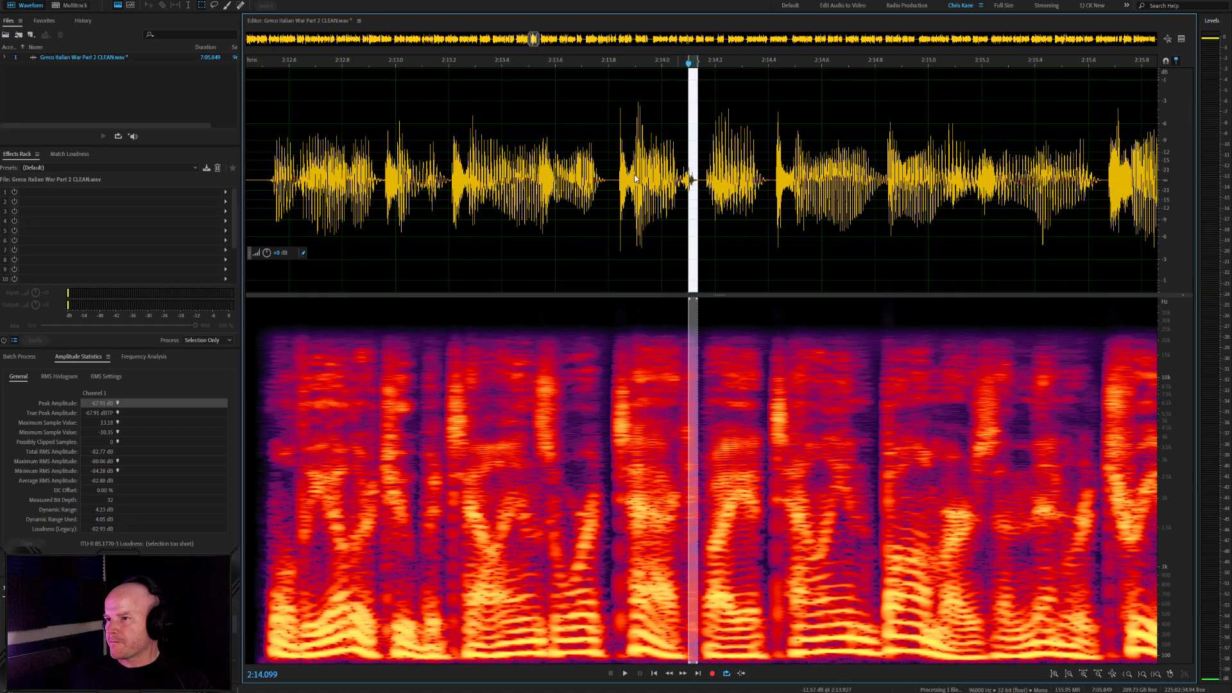
Shorten the long pause before the next phrase by deleting the silence from about 2:17.0 to 2:17.8
key(space)
scroll(690, 176, down, 4)
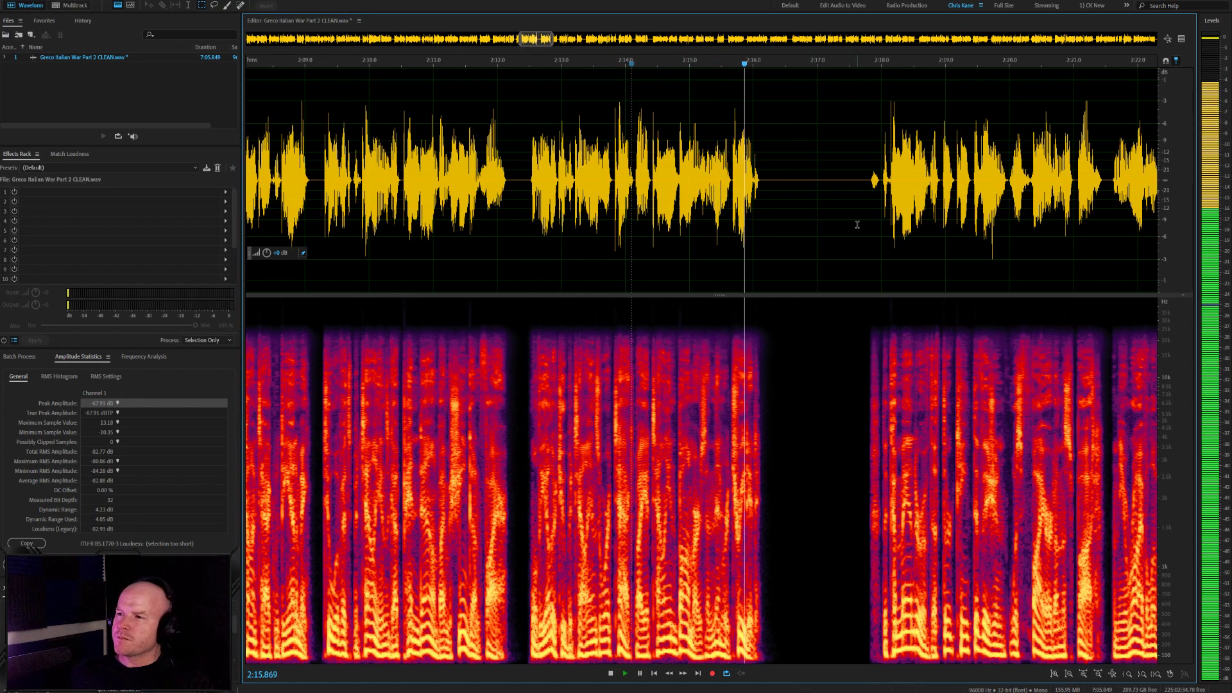
scroll(900, 177, up, 4)
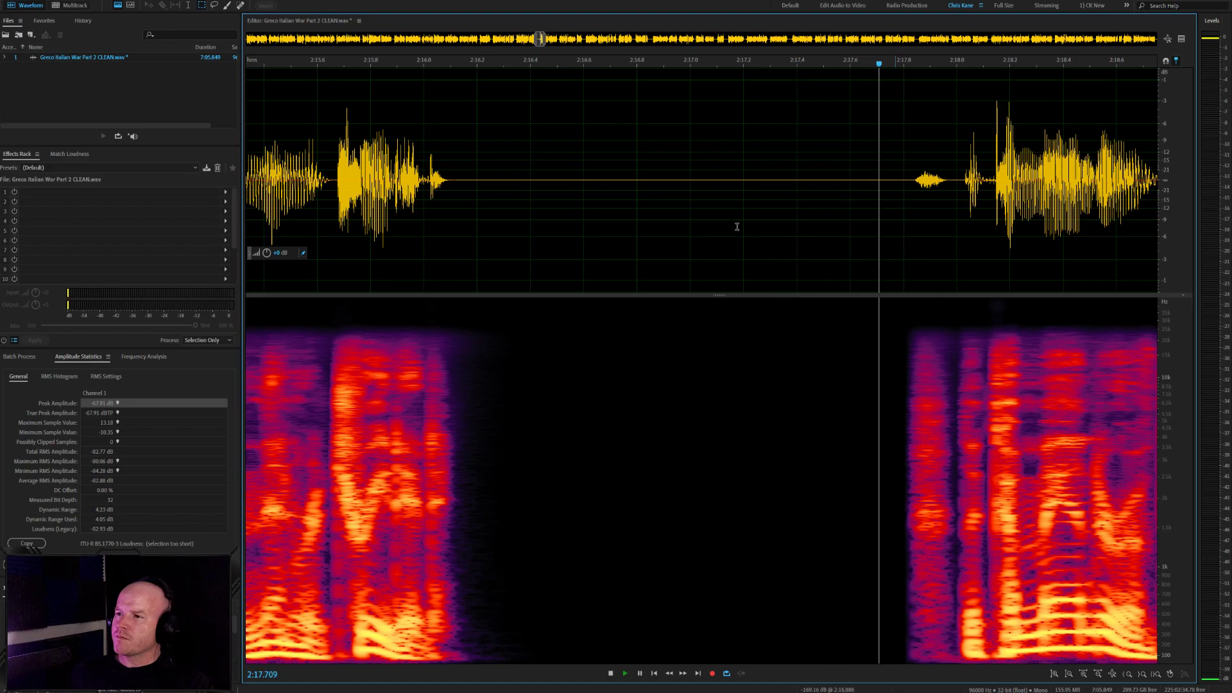
scroll(736, 227, down, 5)
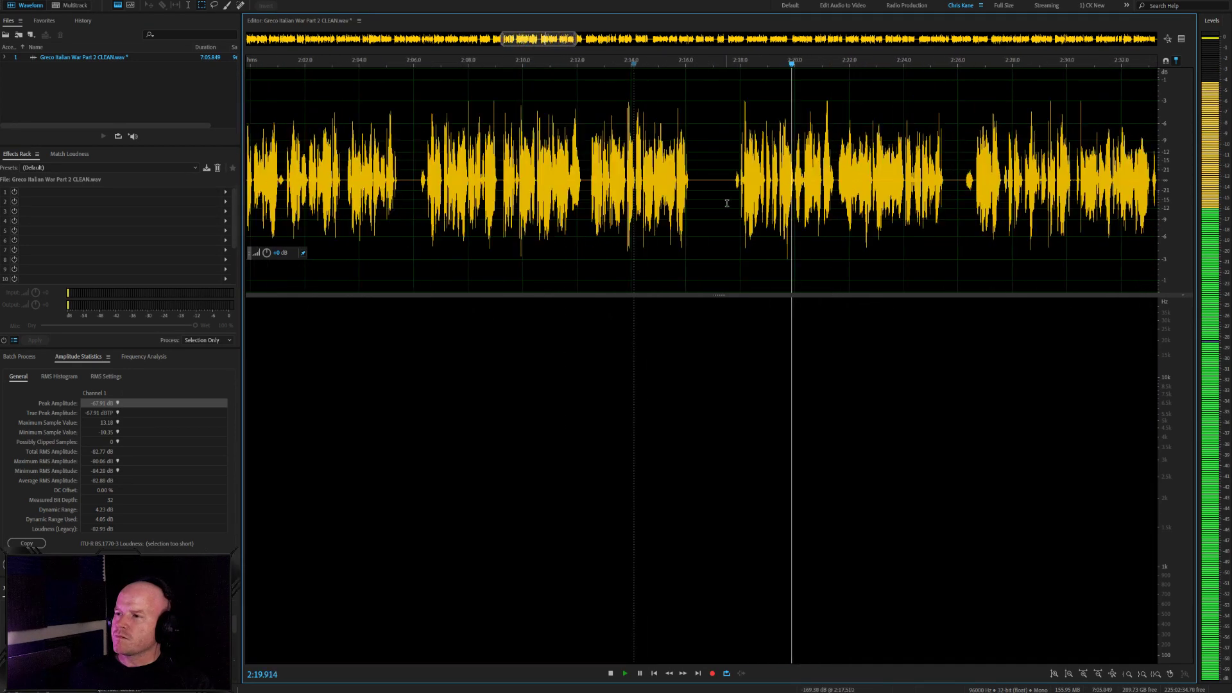
scroll(825, 264, up, 4)
key(space)
scroll(861, 230, down, 3)
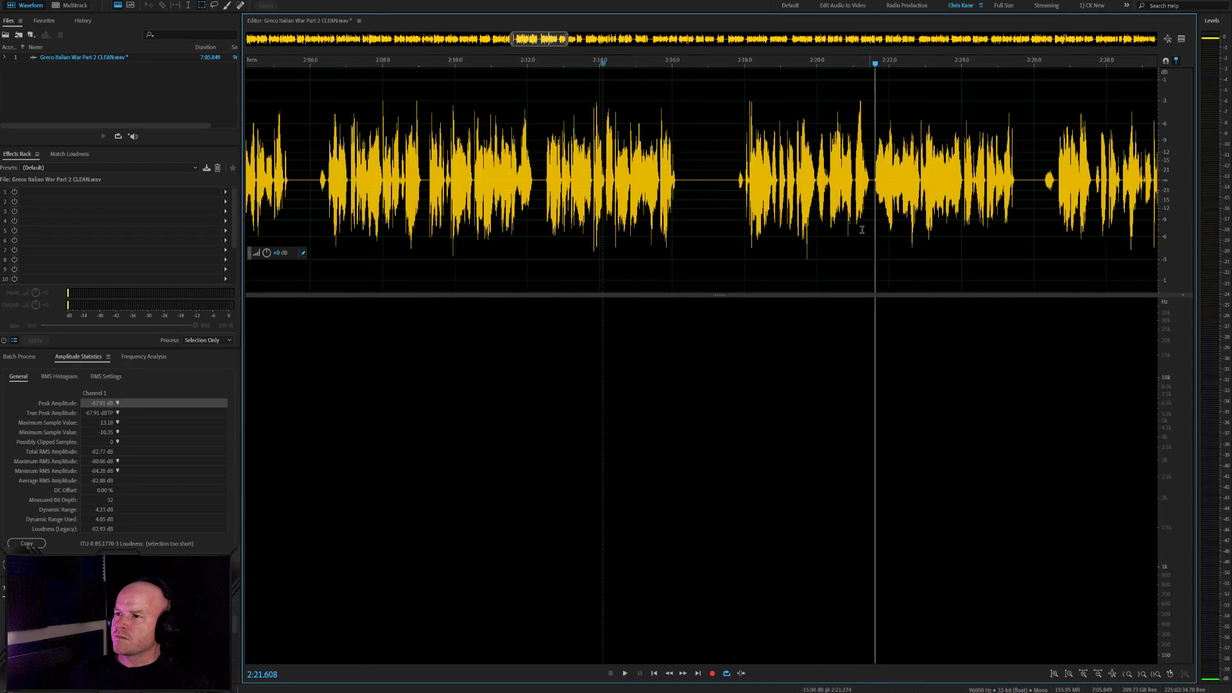
drag(735, 181, 706, 179)
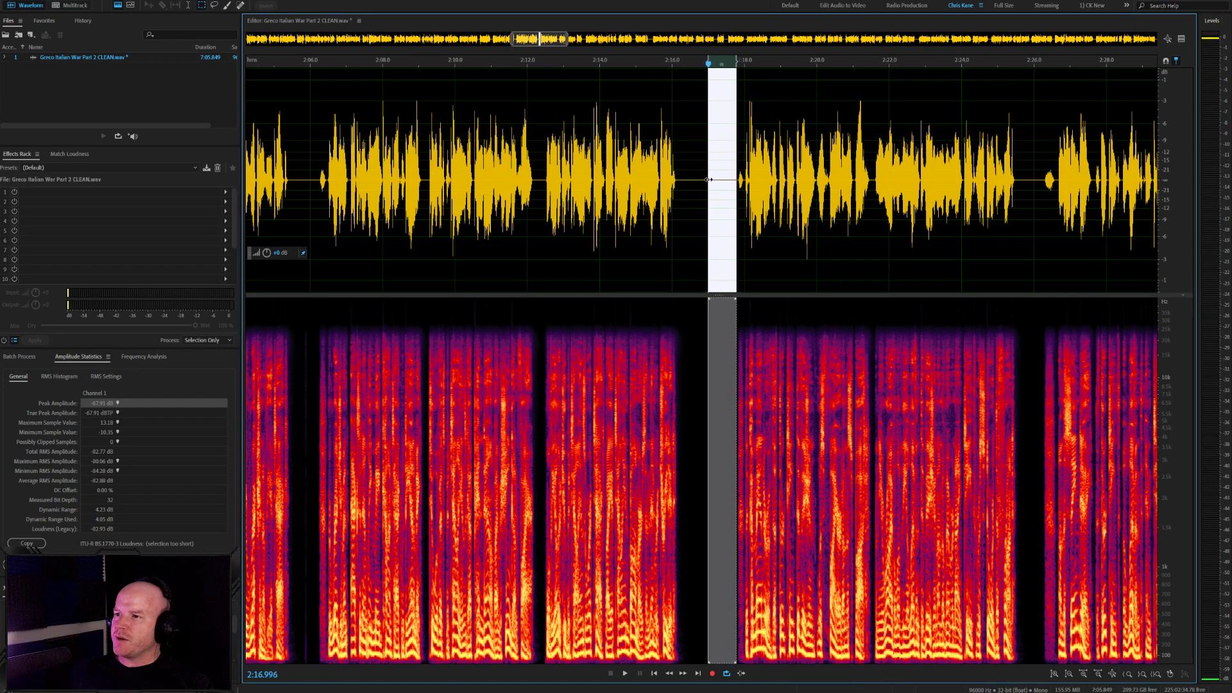
key(Delete)
Listen to the passage from about 2:19.4 and soften the trailing word ending between about 2:20.54 and 2:20.70
scroll(809, 240, up, 4)
click(768, 247)
key(space)
scroll(947, 255, up, 4)
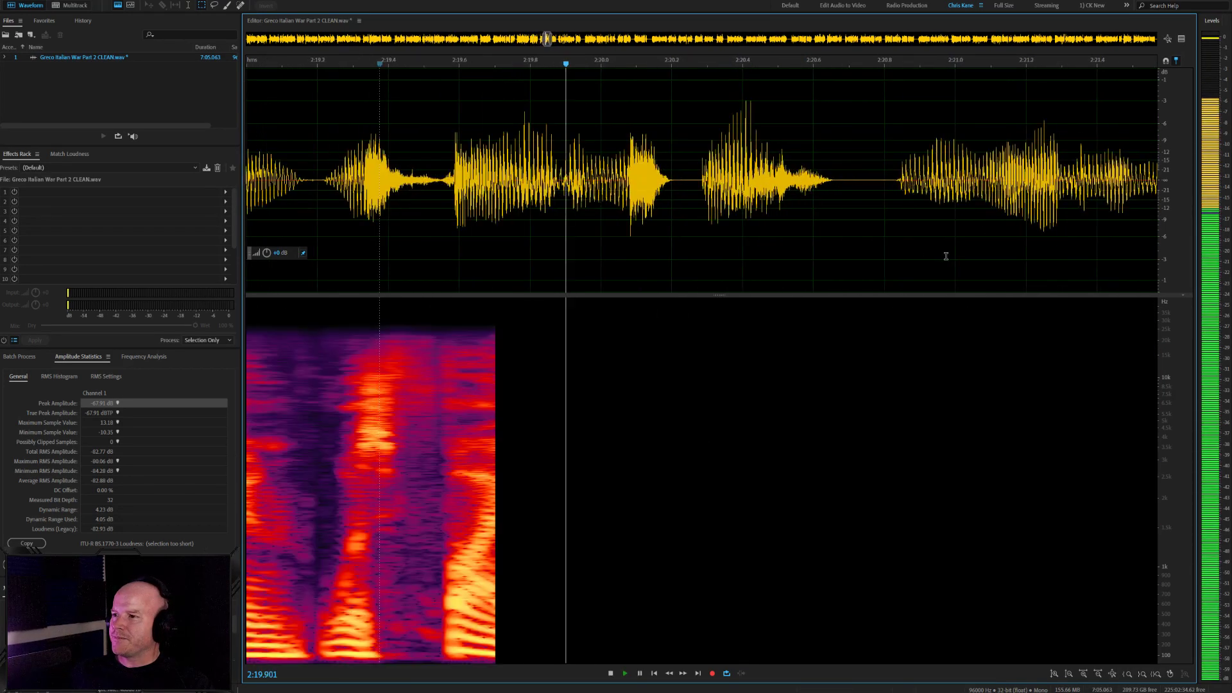
key(space)
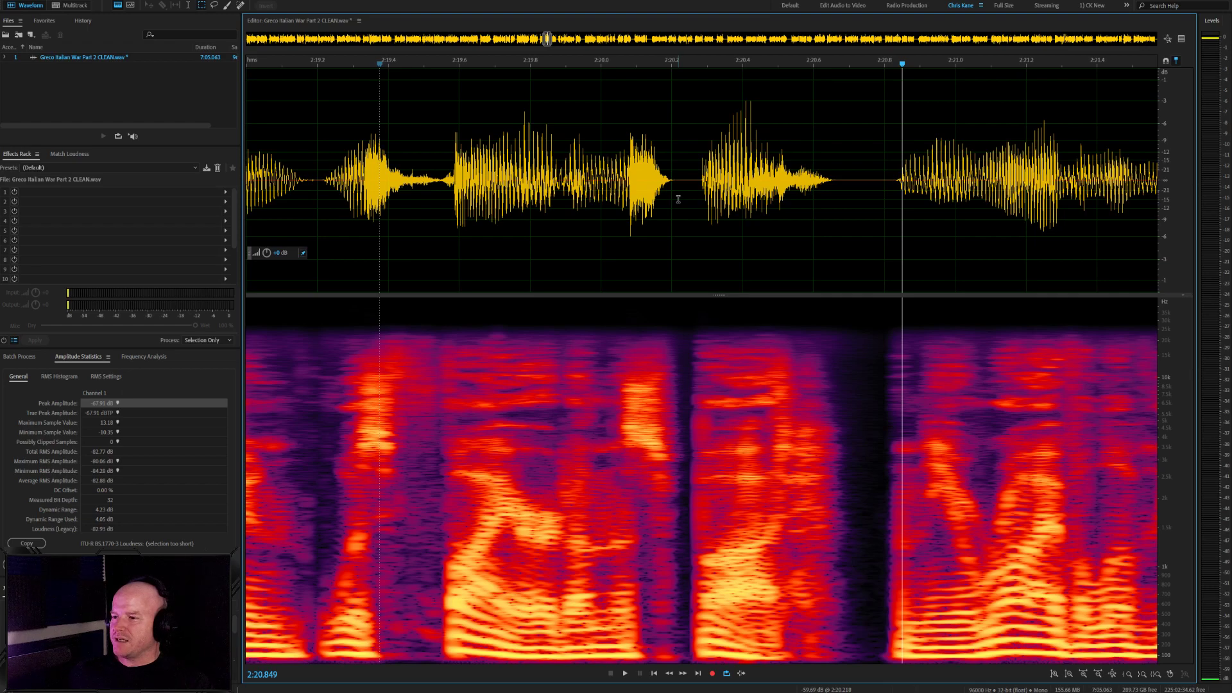
click(384, 170)
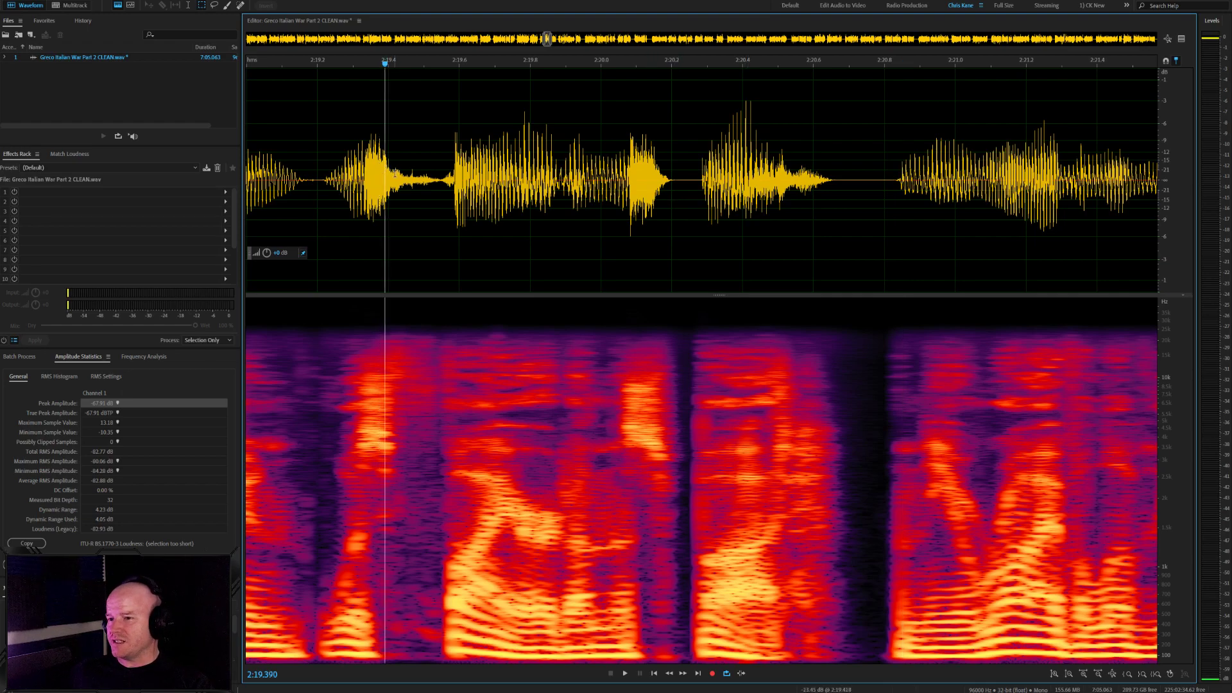
scroll(385, 174, down, 3)
key(space)
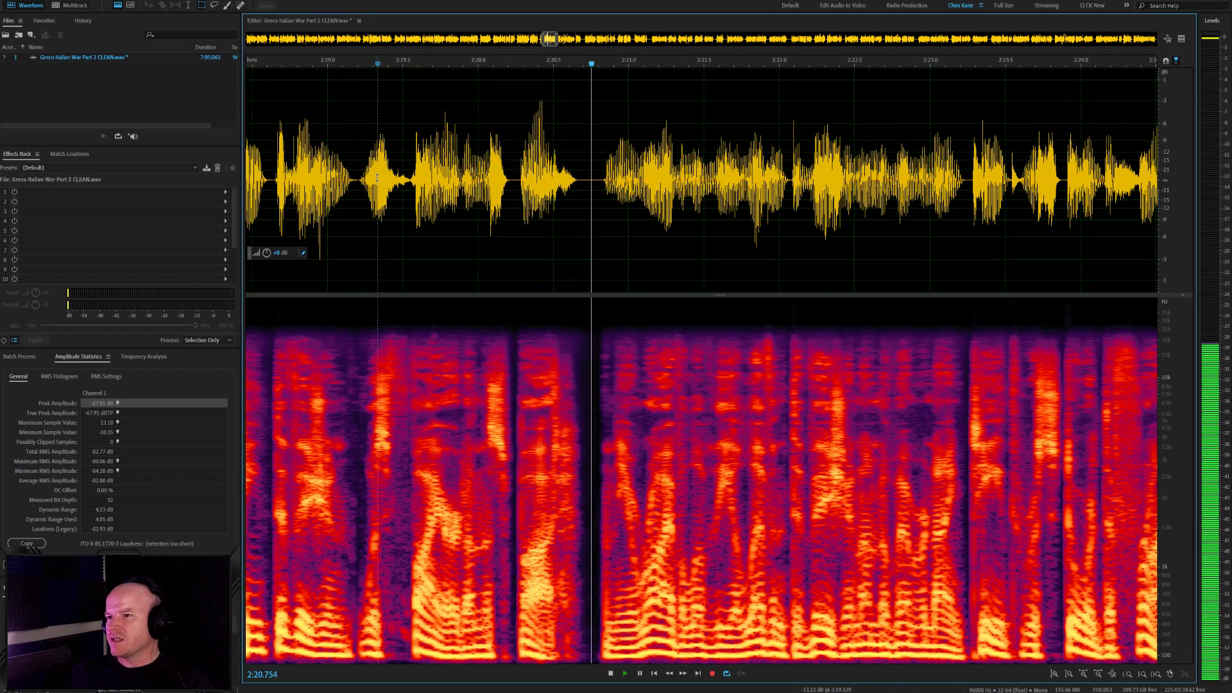
key(space)
scroll(633, 194, up, 3)
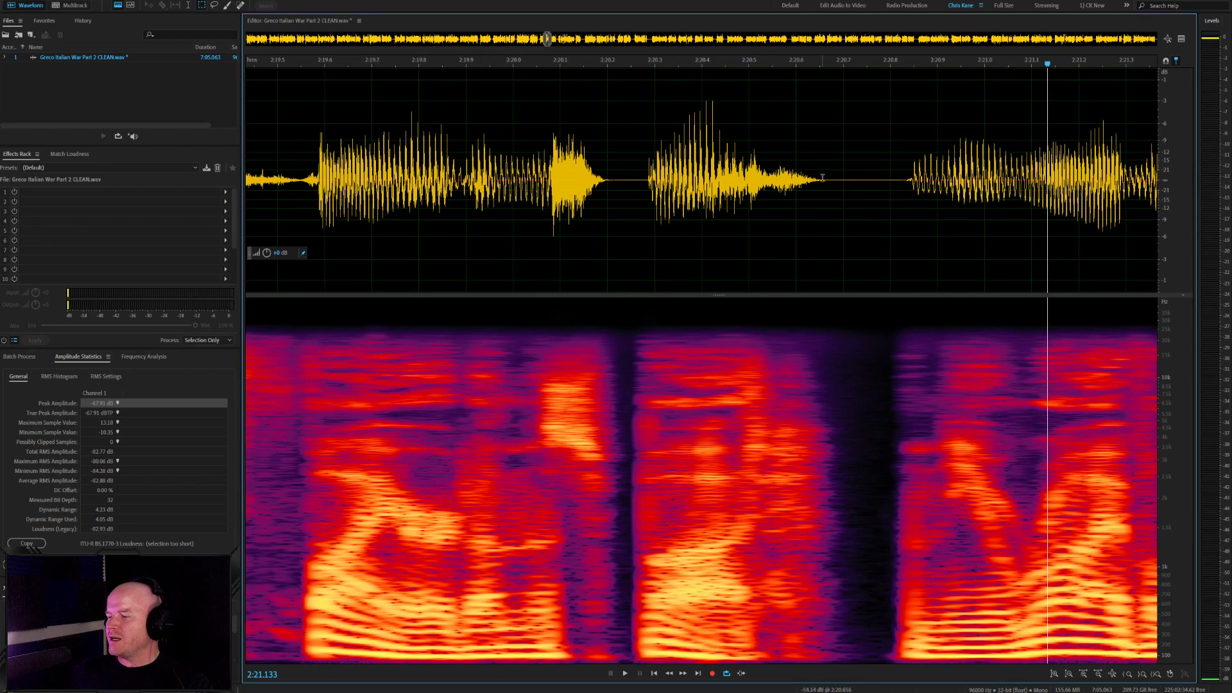
drag(844, 179, 766, 179)
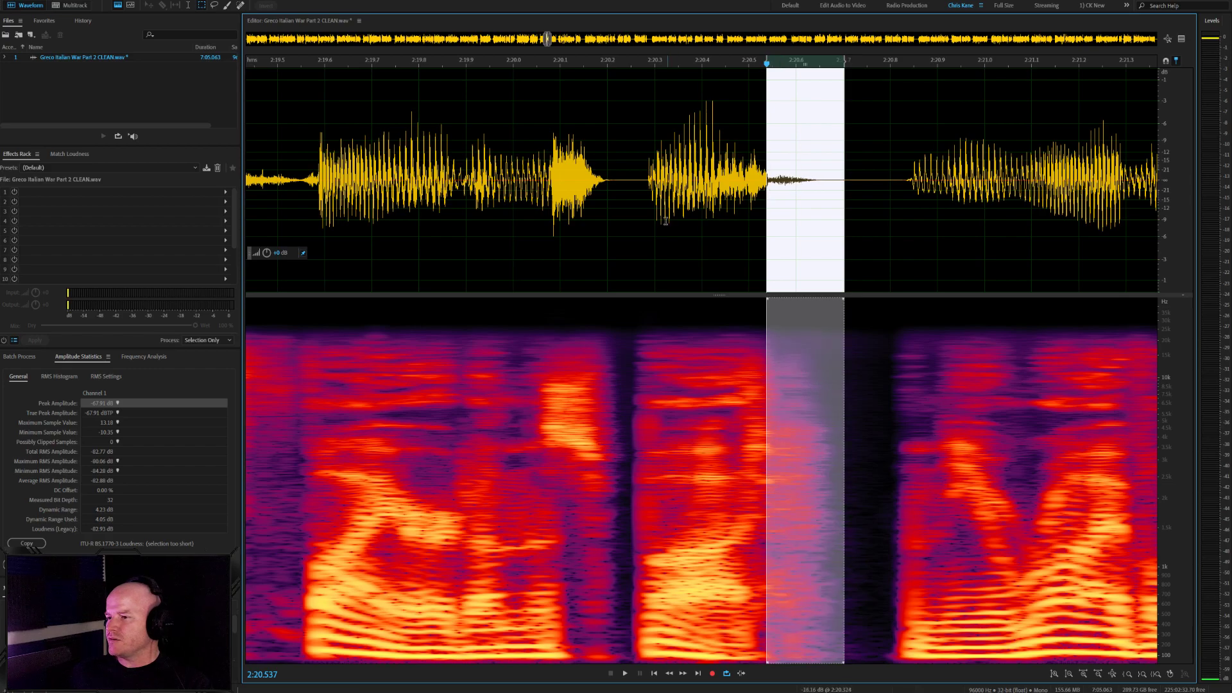
Play the narration from about 2:20 to 2:33, examining its pauses, breaths and word transitions in the waveform and spectrogram
click(555, 224)
key(space)
scroll(418, 219, down, 3)
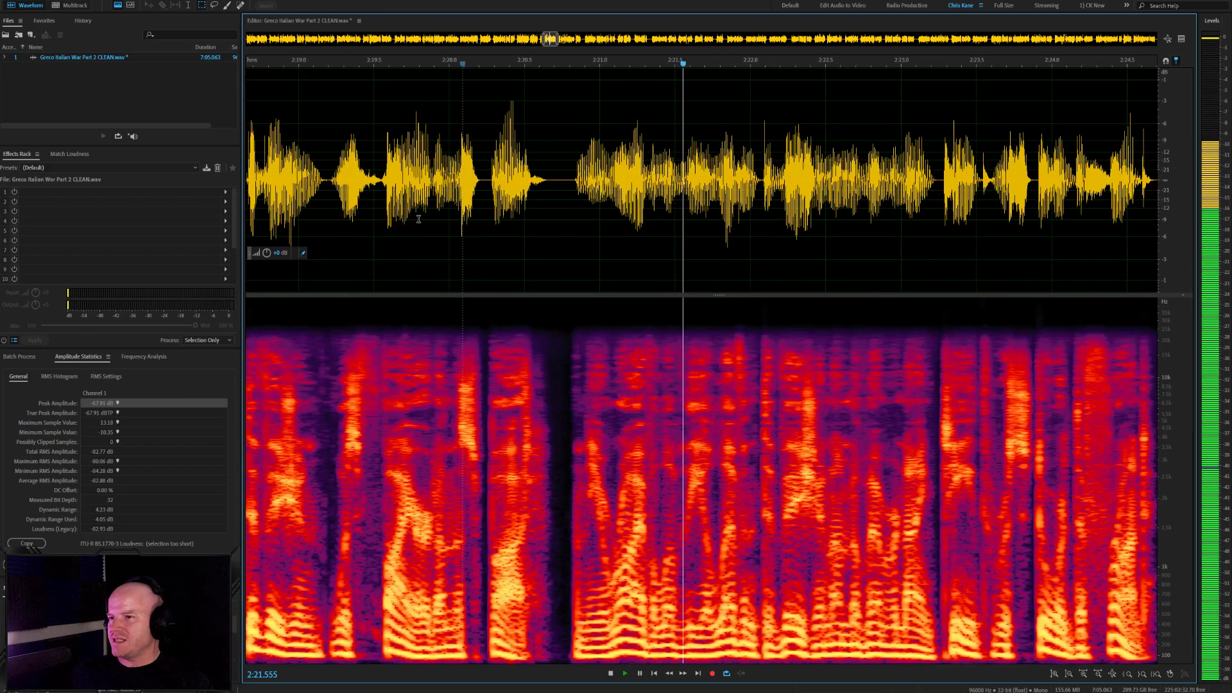
scroll(565, 252, down, 3)
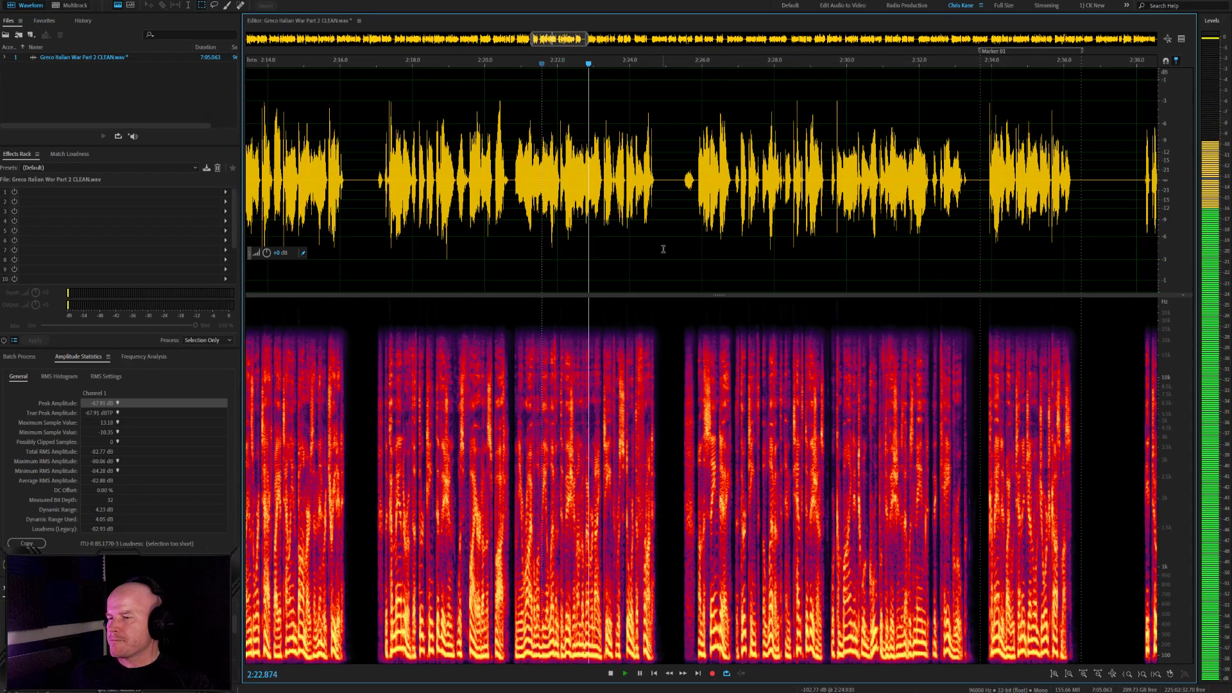
scroll(660, 248, up, 3)
scroll(694, 197, up, 2)
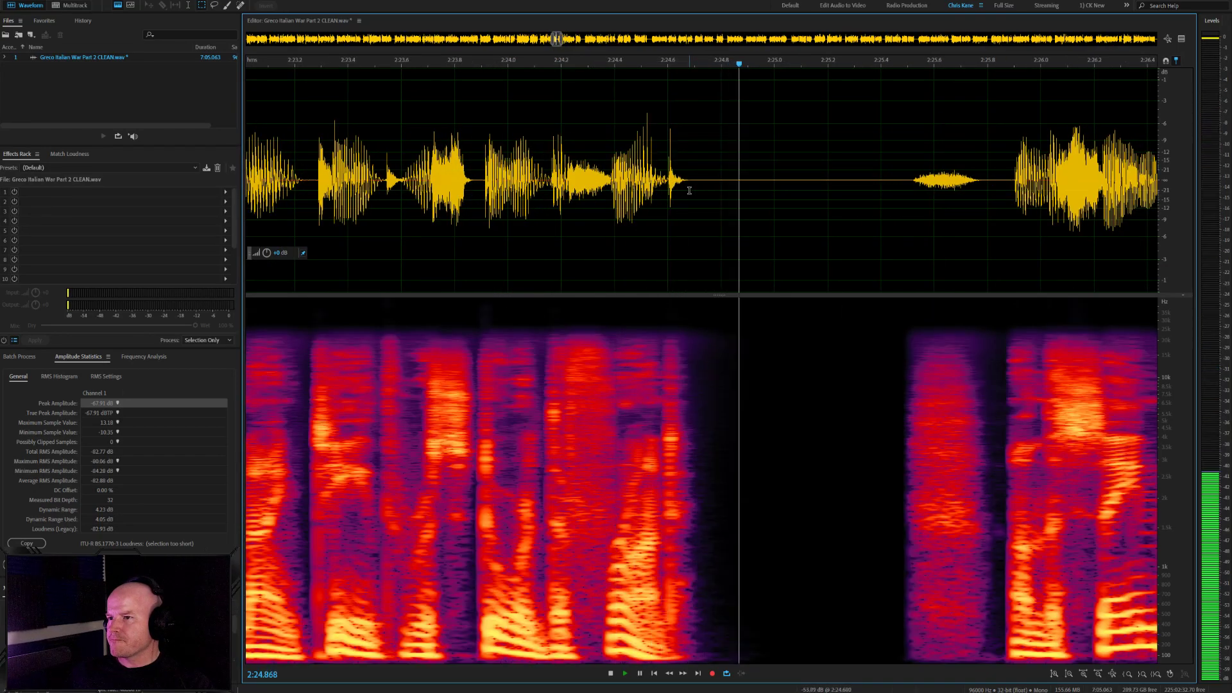
scroll(667, 219, down, 3)
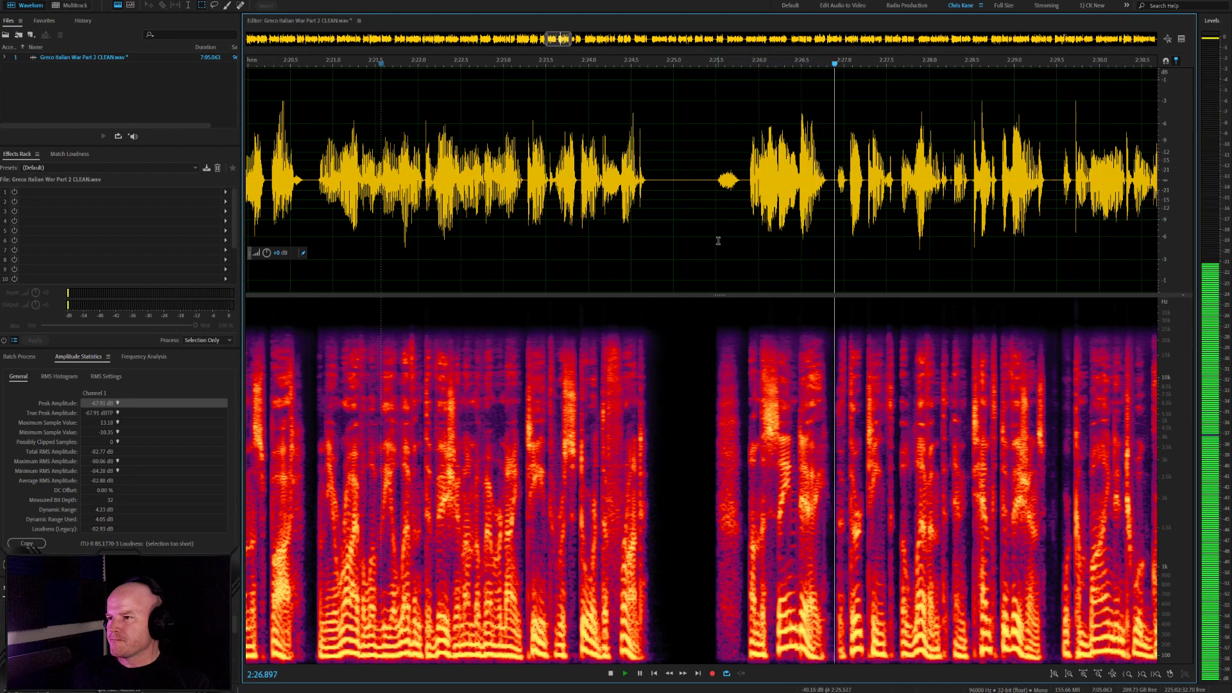
scroll(718, 239, up, 1)
scroll(706, 231, up, 1)
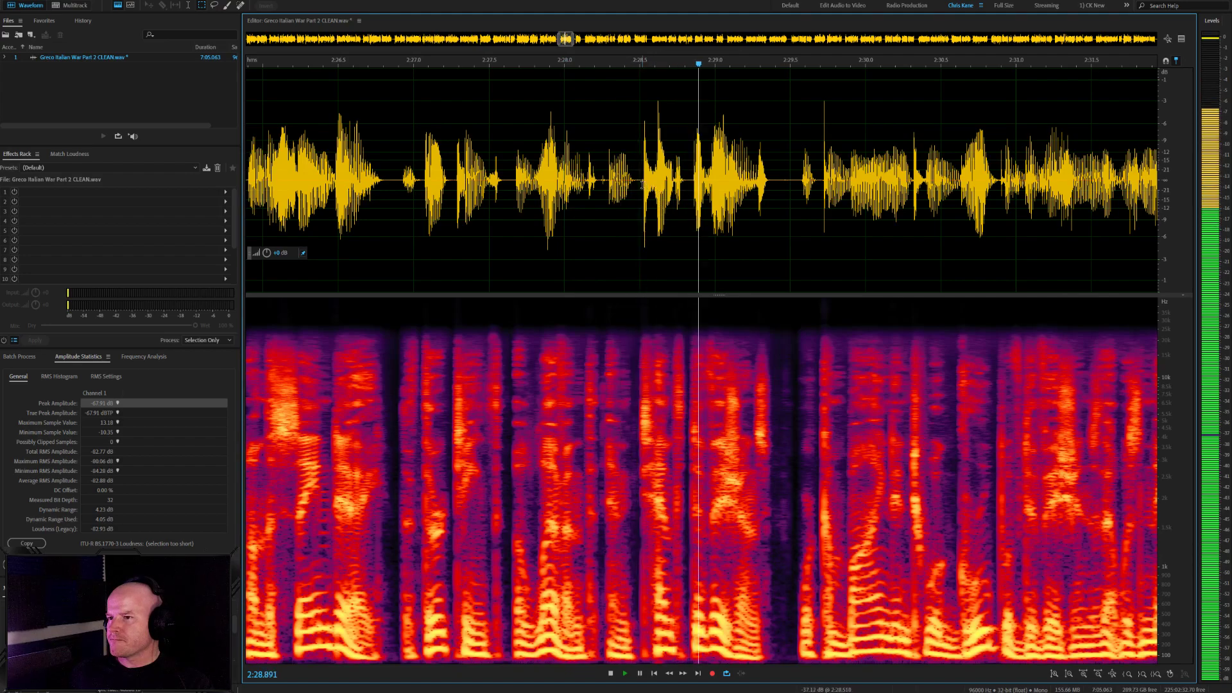
scroll(638, 217, down, 1)
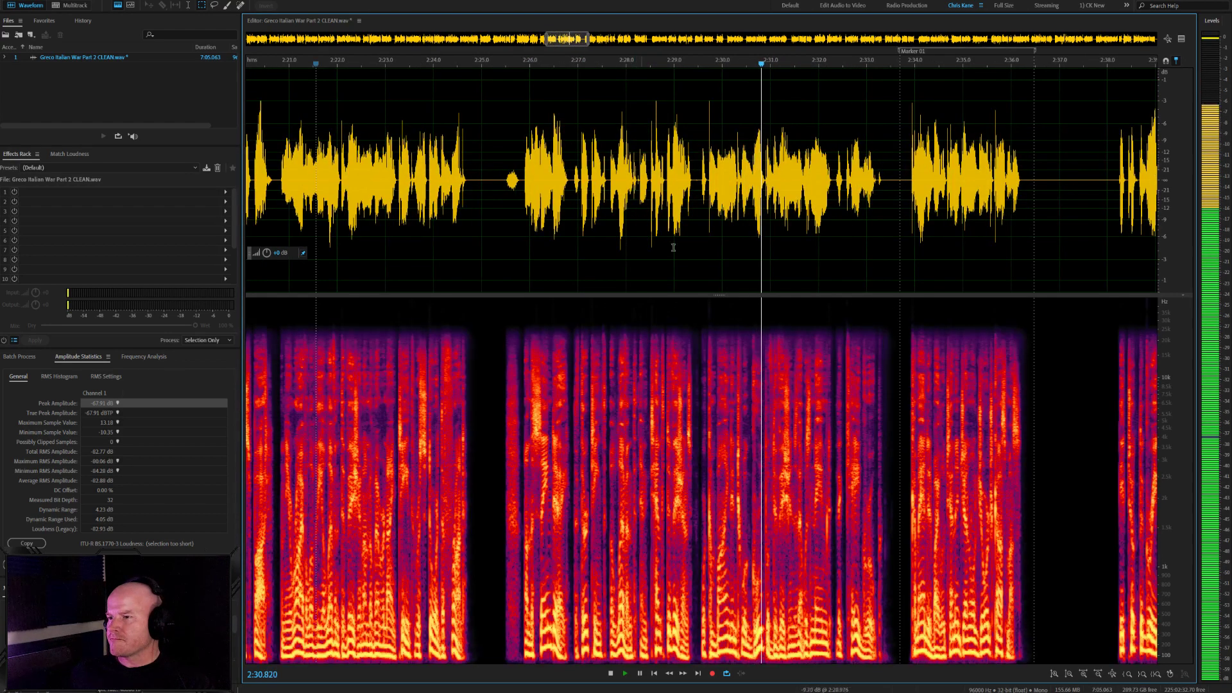
scroll(836, 264, up, 3)
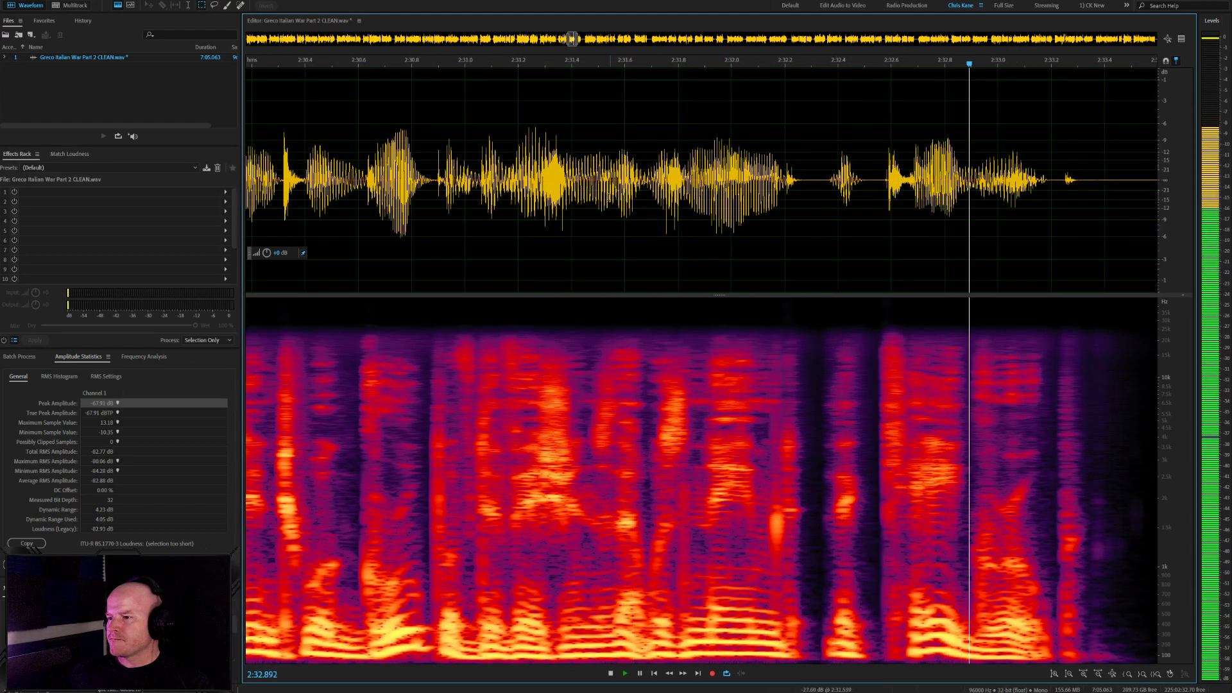
Auto-heal the brief glitch at about 2:31.8 and replay the phrase around it
click(604, 225)
key(space)
scroll(673, 227, up, 2)
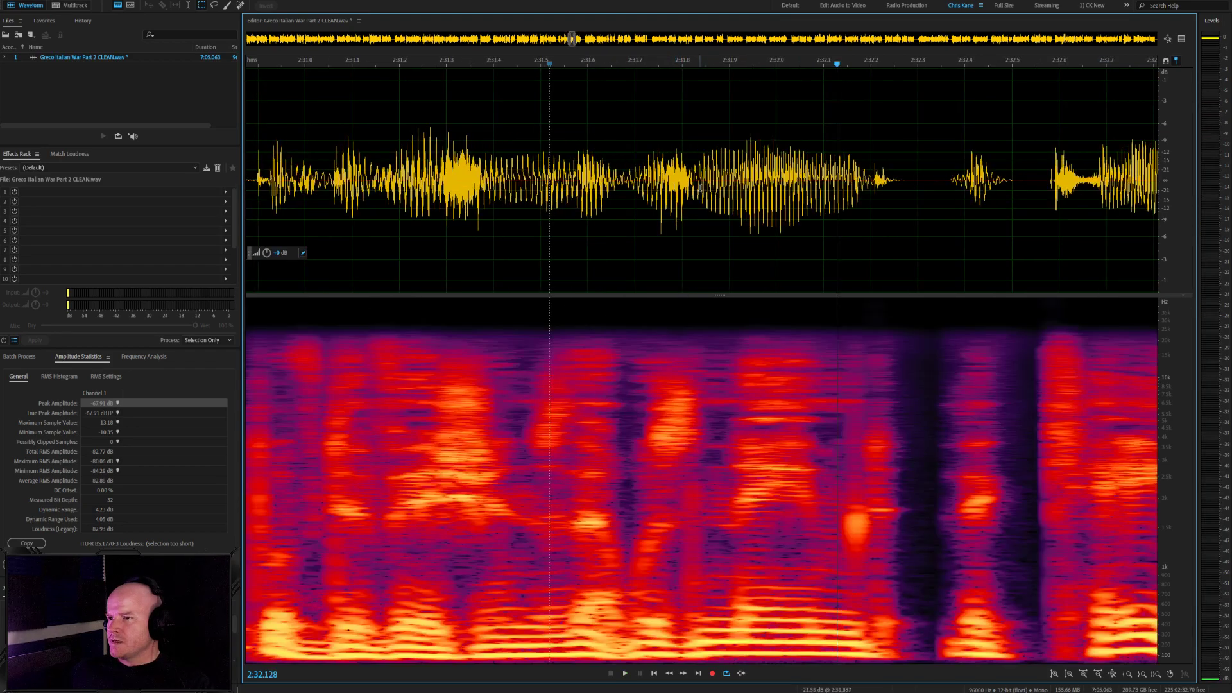
drag(696, 186, 682, 186)
key(ctrl+u)
click(606, 191)
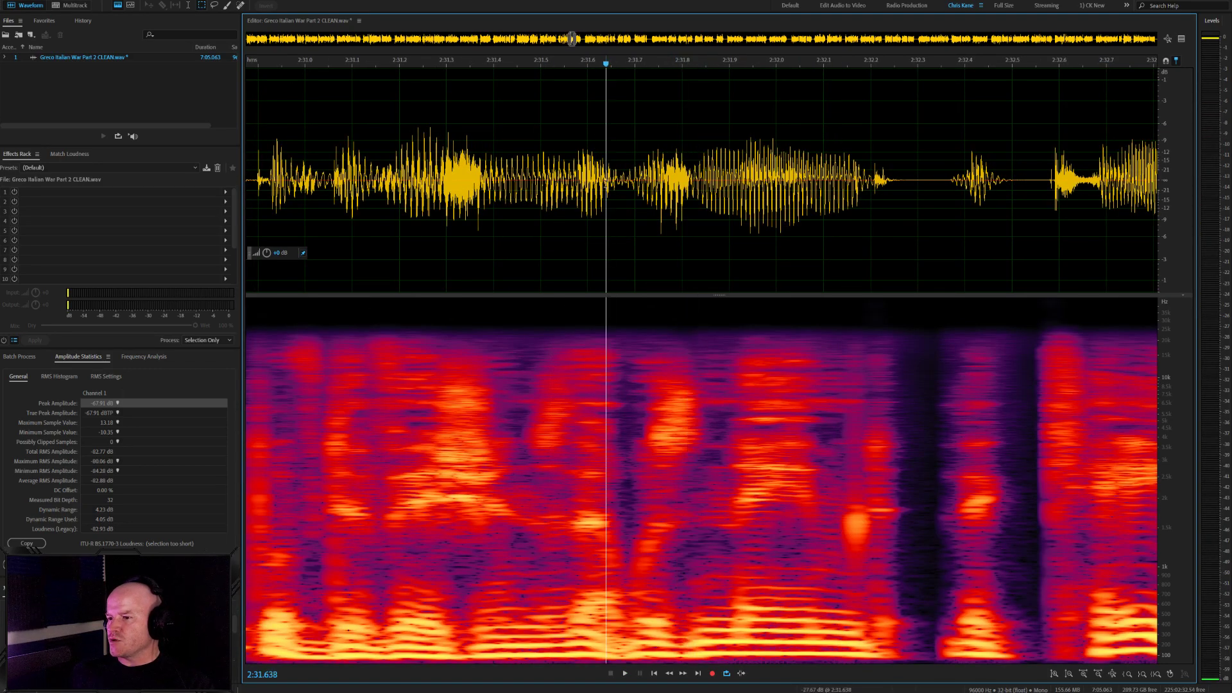
key(space)
key(space)
Auto-heal the short noise at the end of the word at about 2:32.15 and replay that spot
drag(861, 181, 845, 182)
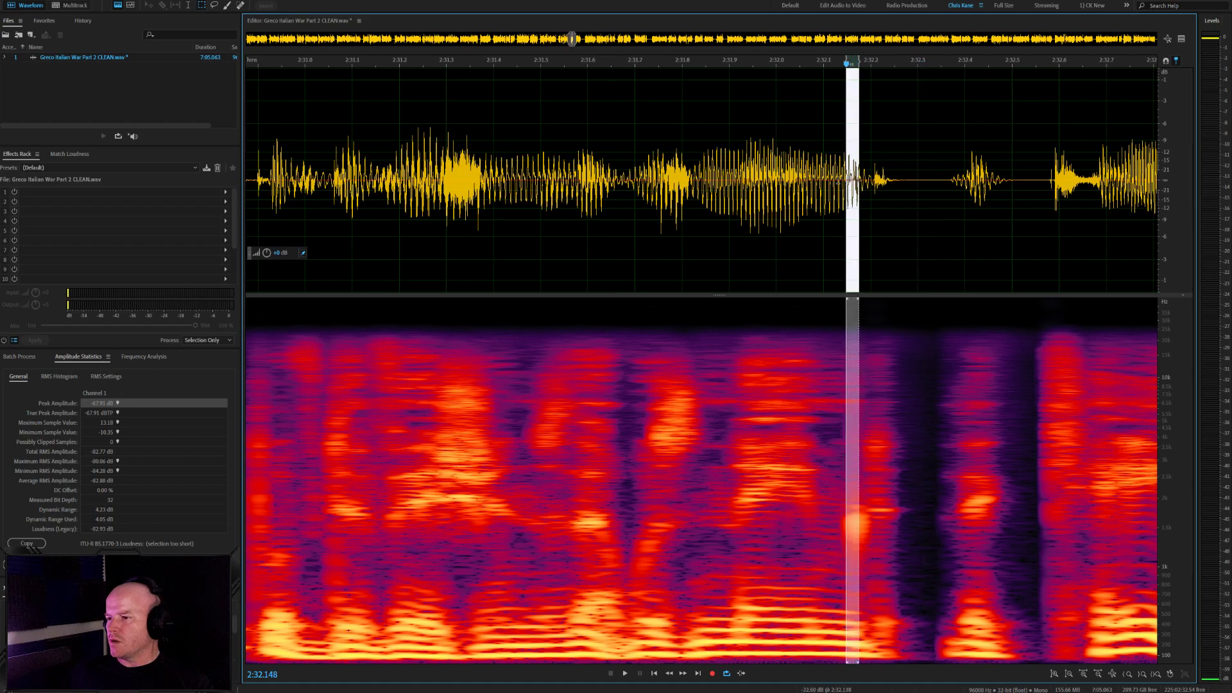
key(ctrl+u)
click(788, 191)
key(space)
scroll(482, 232, down, 5)
scroll(633, 187, down, 3)
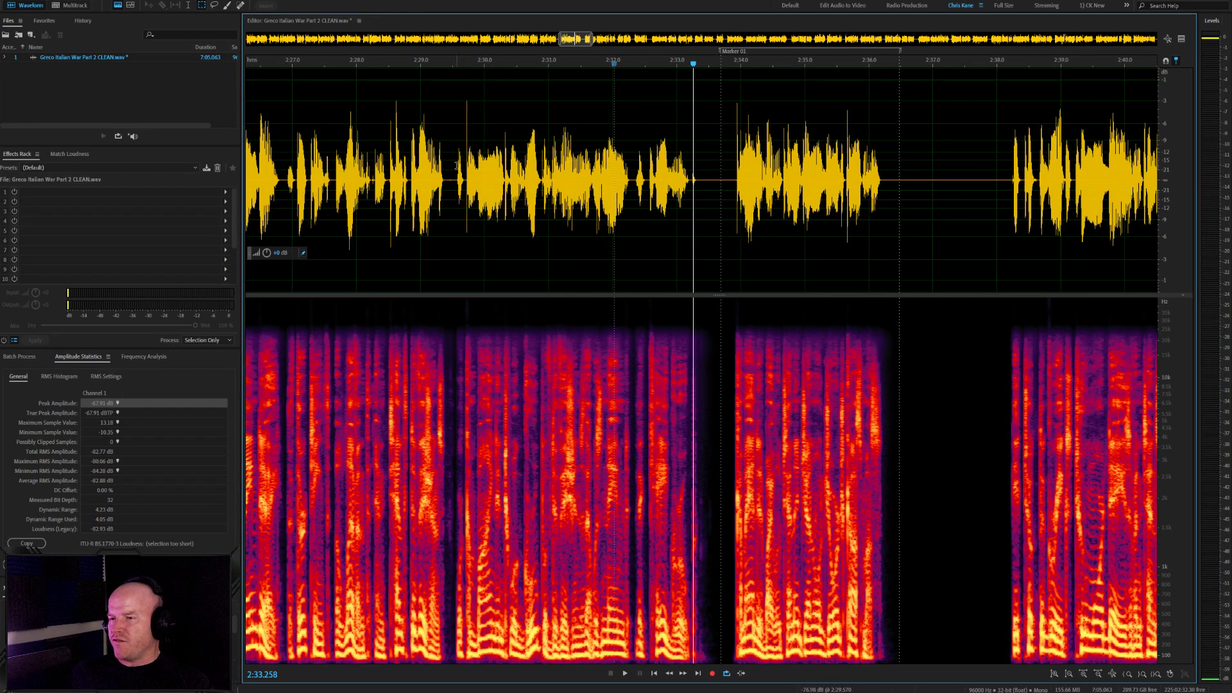
Raise the level of the quieter closing words from about 2:32.3 to 2:33.6 and replay the phrase
scroll(452, 171, up, 4)
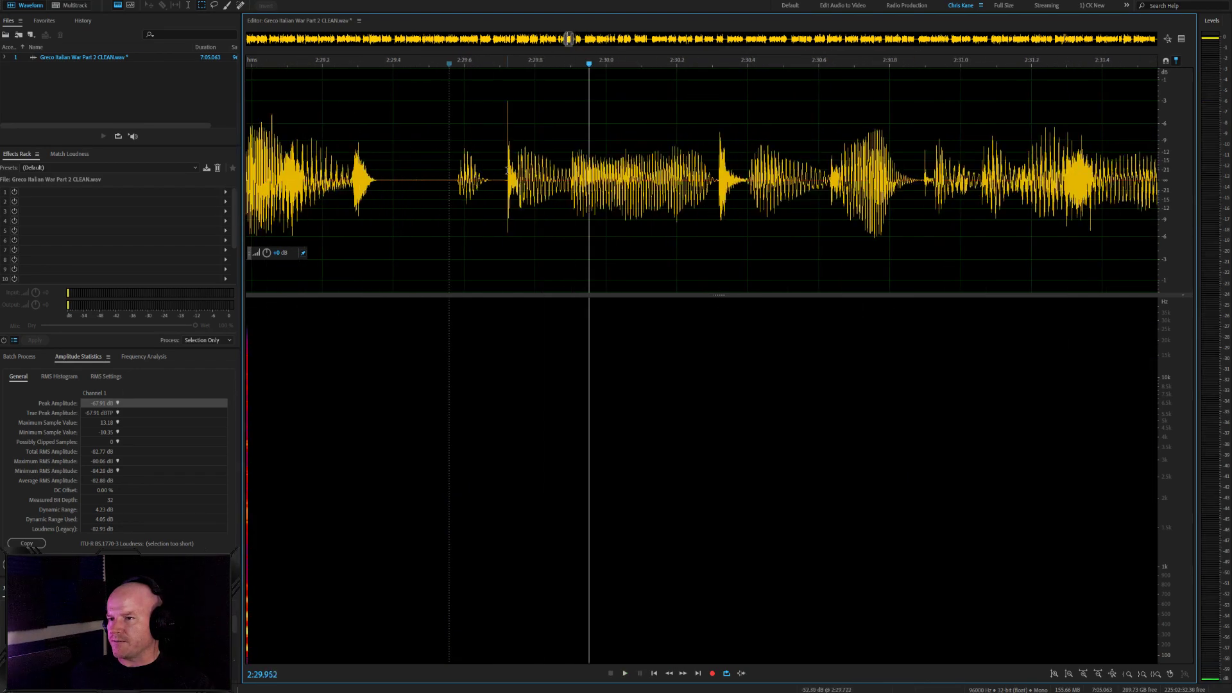
click(504, 168)
scroll(459, 172, down, 3)
key(space)
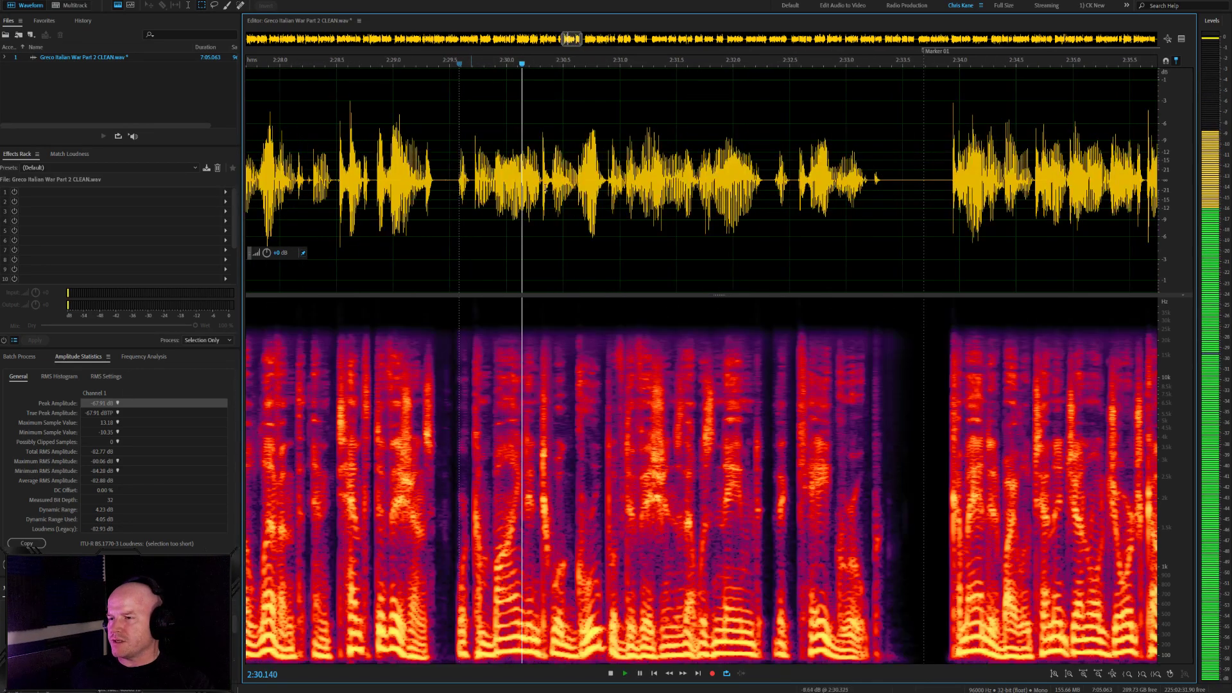
mouse_move(767, 179)
mouse_down()
mouse_move(882, 209)
mouse_move(838, 177)
mouse_move(767, 172)
mouse_up()
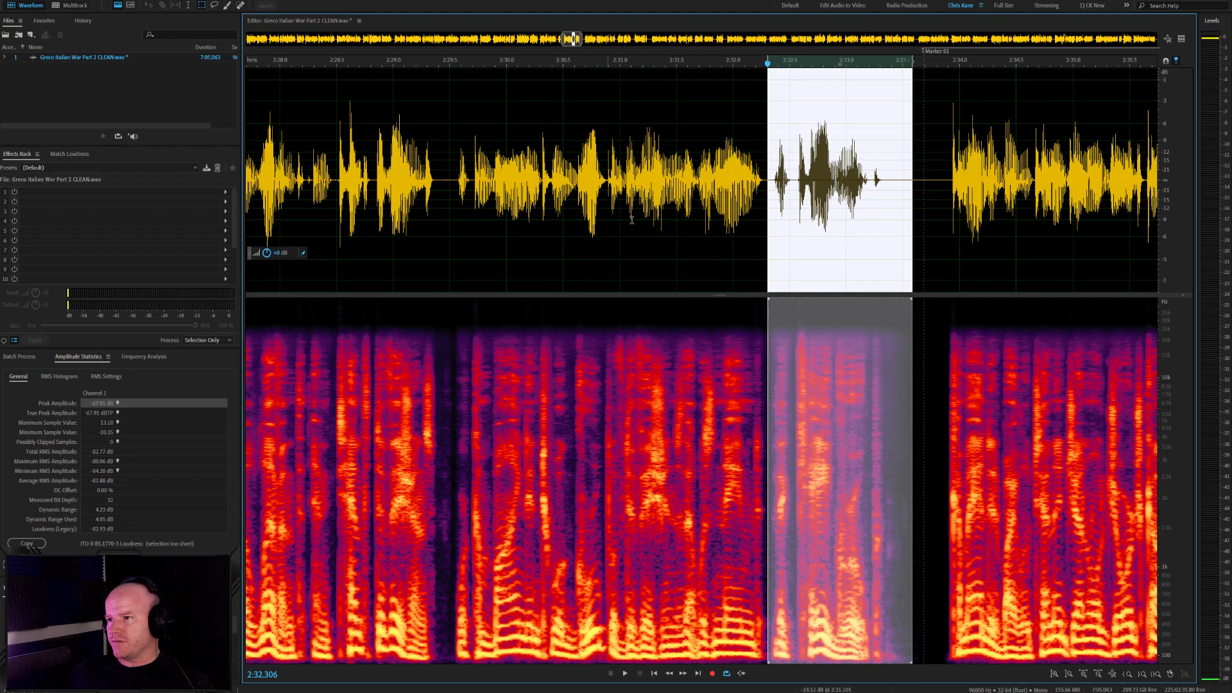
click(651, 193)
key(space)
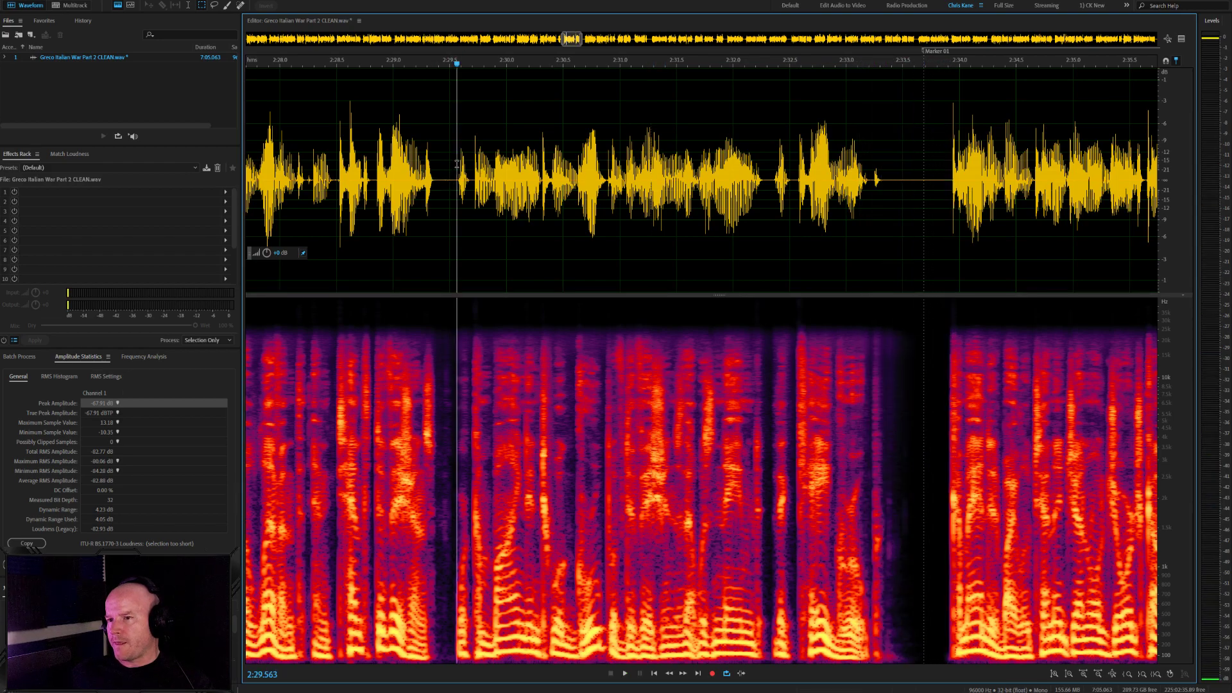
key(space)
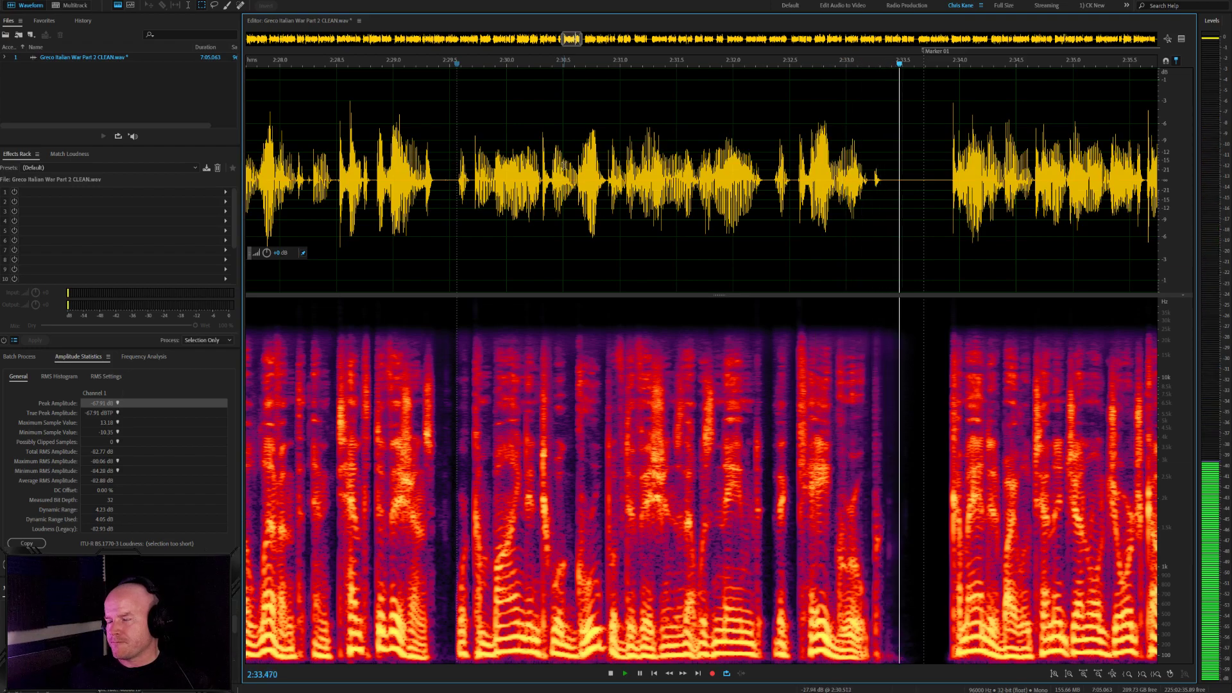
key(space)
Tighten the pause at Marker 01 by deleting about 0.3 s of silence starting at about 2:33.56
scroll(562, 168, down, 3)
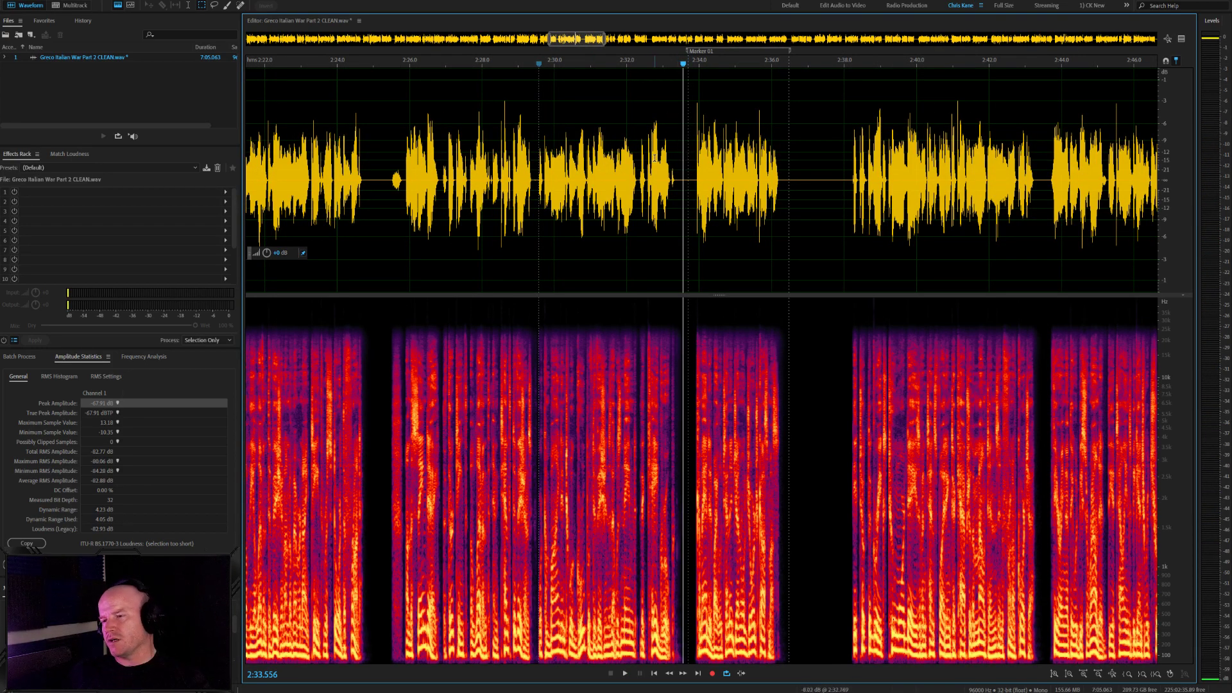
scroll(672, 225, up, 4)
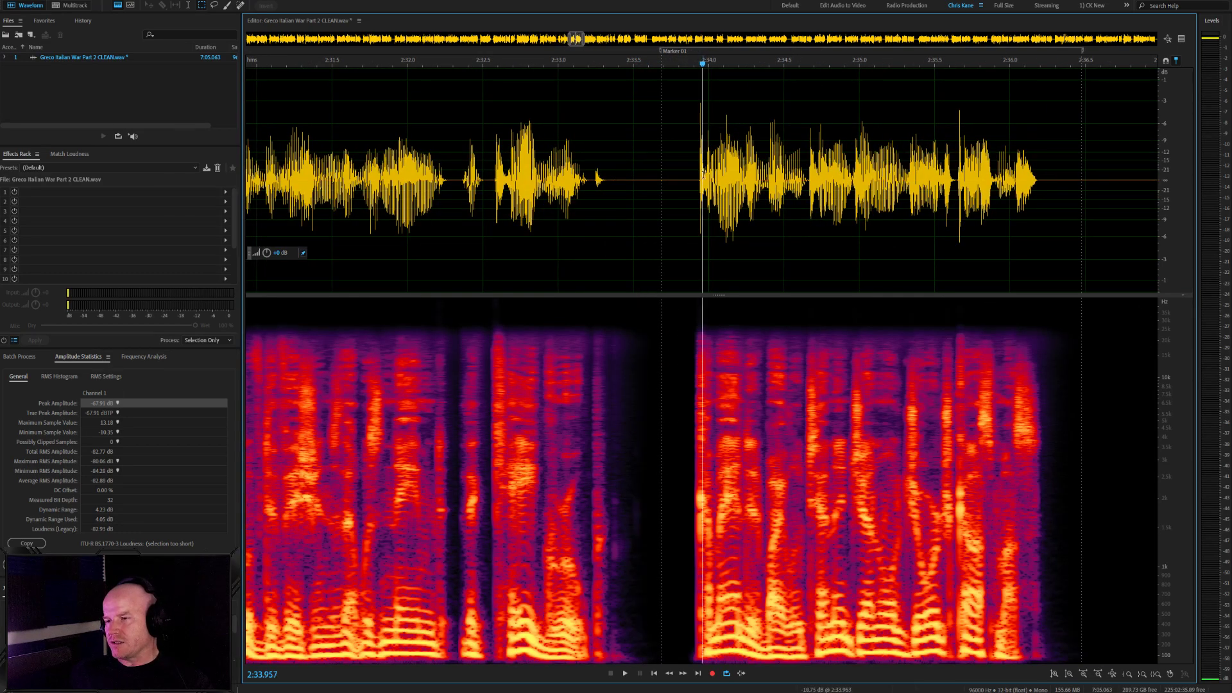
key(space)
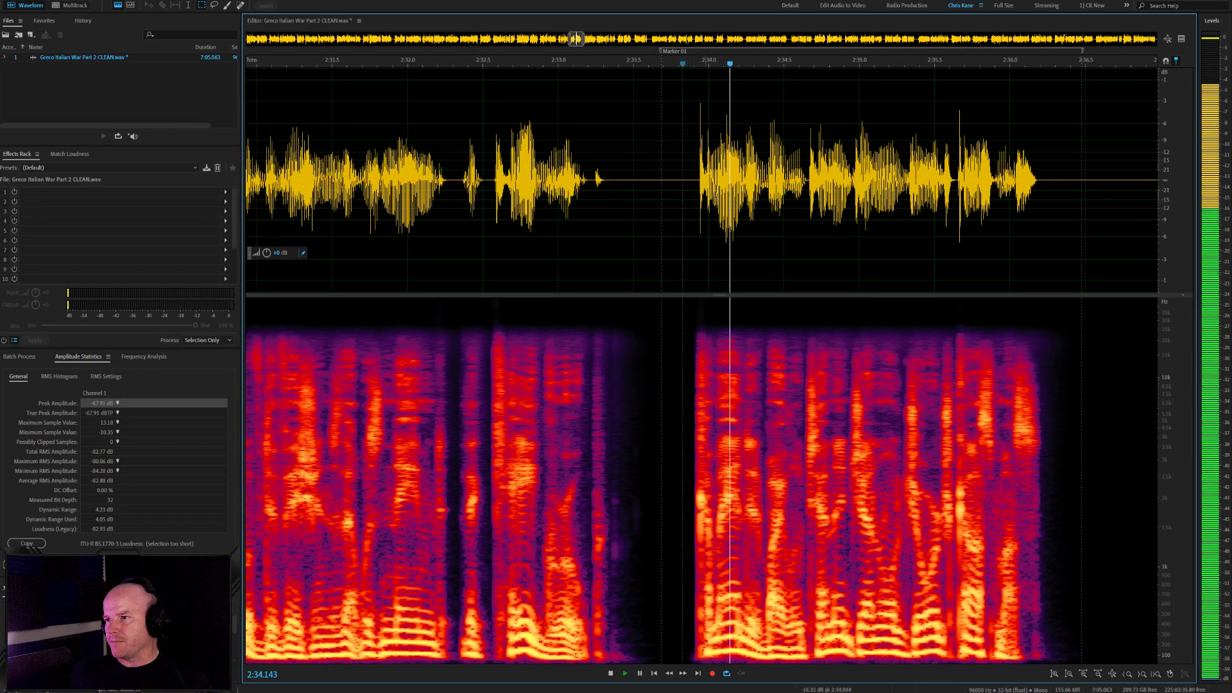
scroll(737, 173, up, 2)
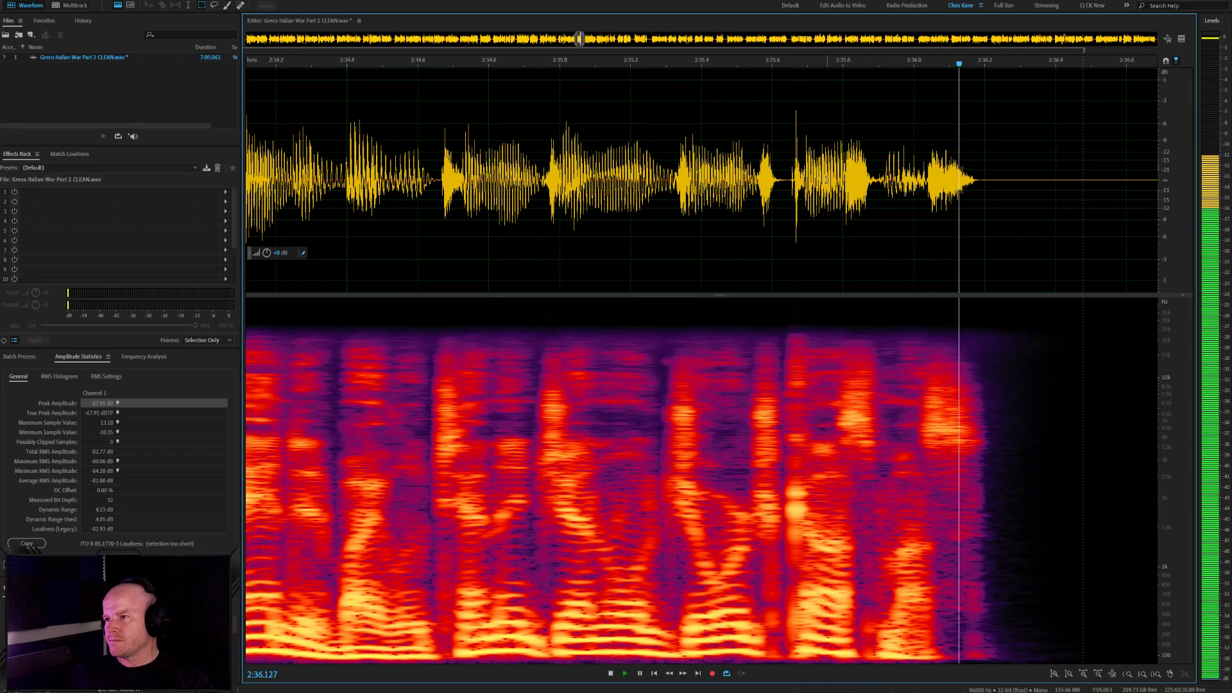
scroll(826, 181, down, 3)
click(473, 185)
scroll(531, 188, up, 3)
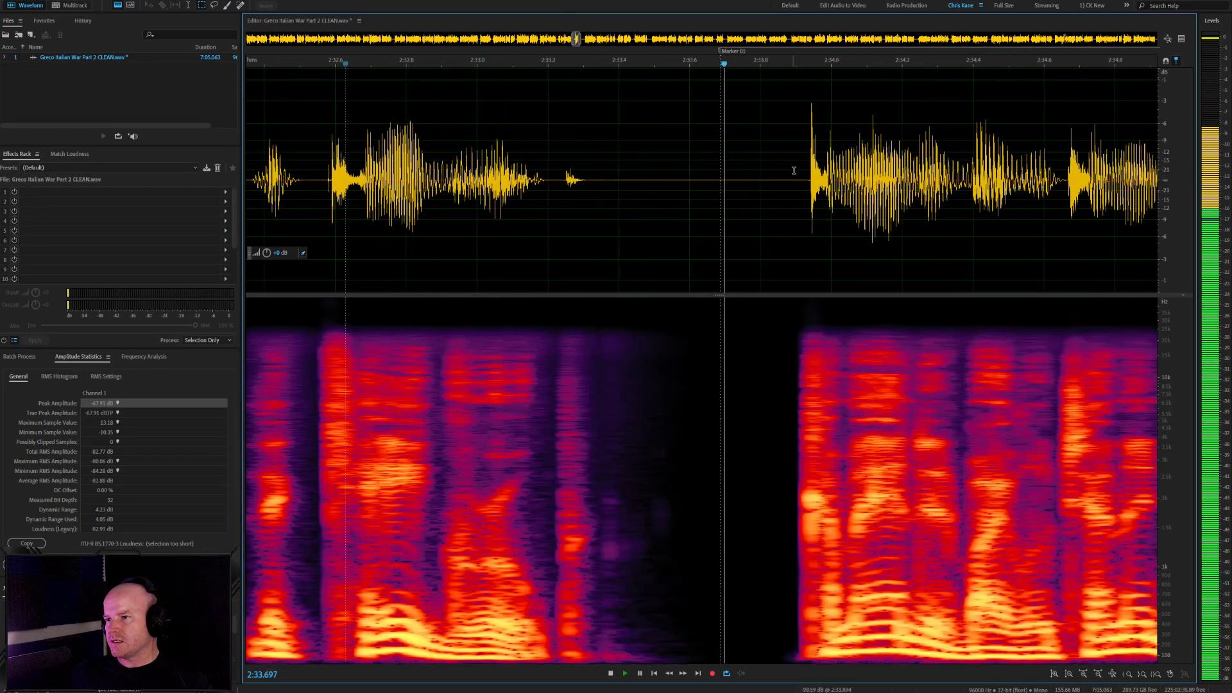
drag(794, 170, 676, 166)
key(Delete)
scroll(674, 164, down, 3)
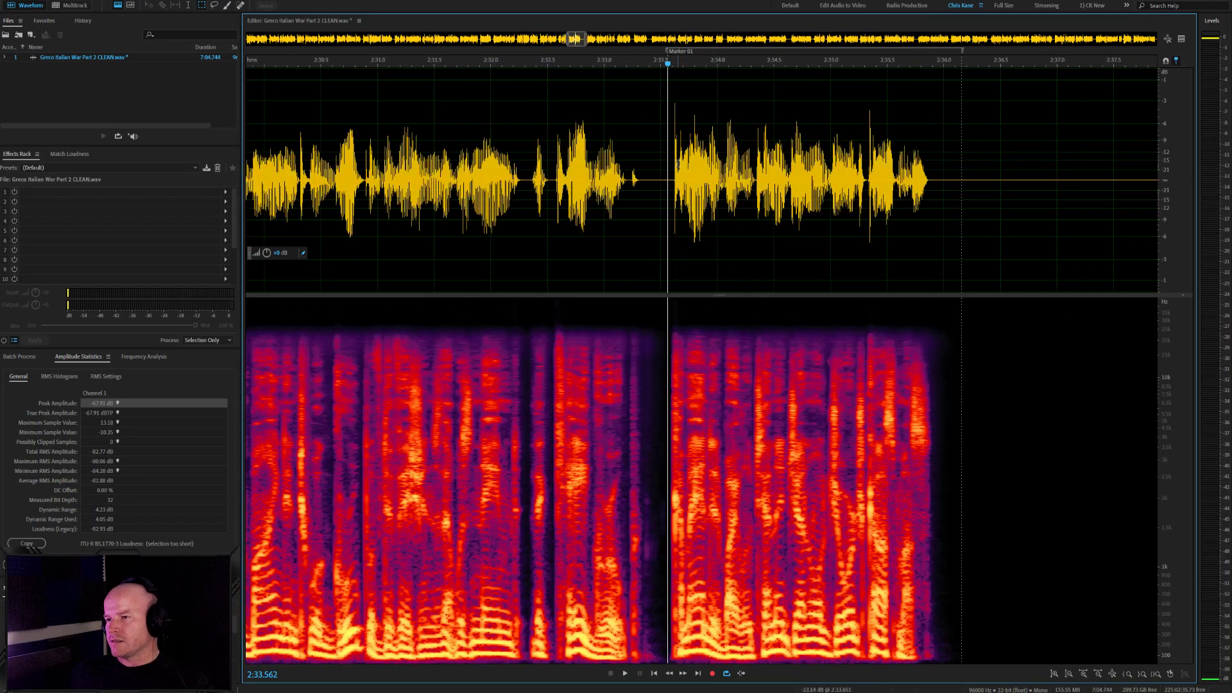
Play on from Marker 01 and shorten the long pause by deleting about 1.4 s of silence starting at about 2:36.49
key(space)
scroll(700, 172, down, 3)
scroll(842, 200, up, 3)
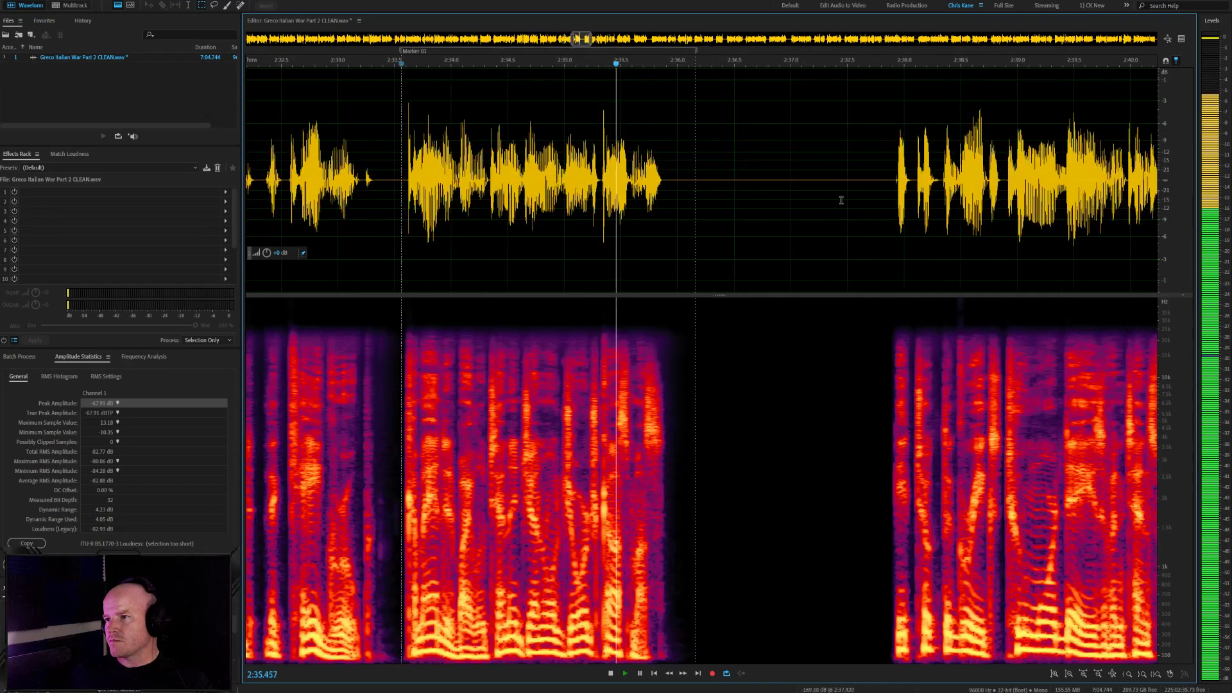
drag(887, 185, 733, 185)
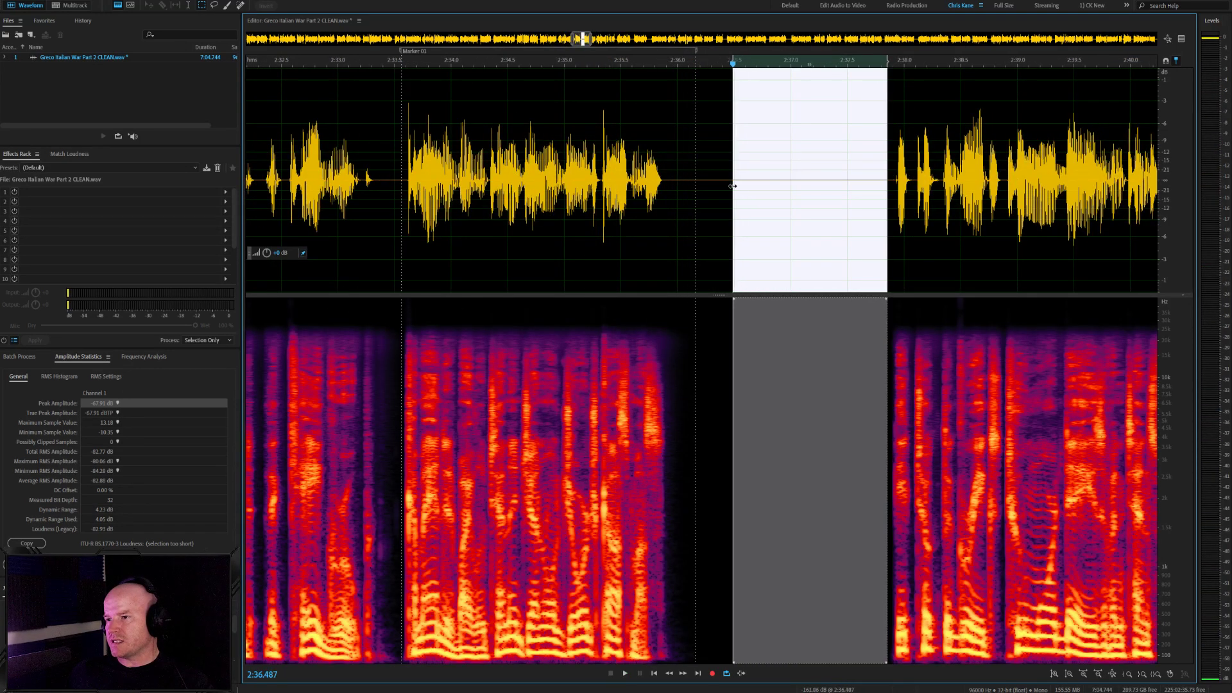
key(Delete)
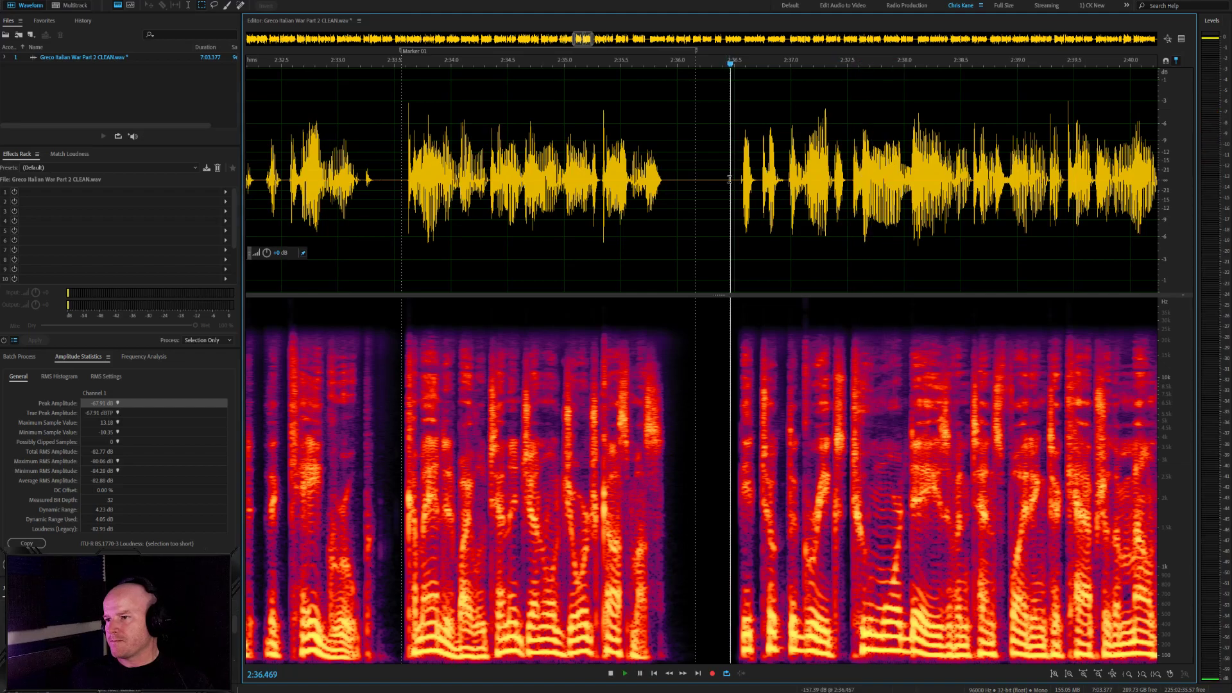
Listen to the narration from the shortened pause at about 2:36.5 through about 2:46 and inspect its waveform for faults
scroll(822, 214, up, 3)
scroll(724, 225, down, 7)
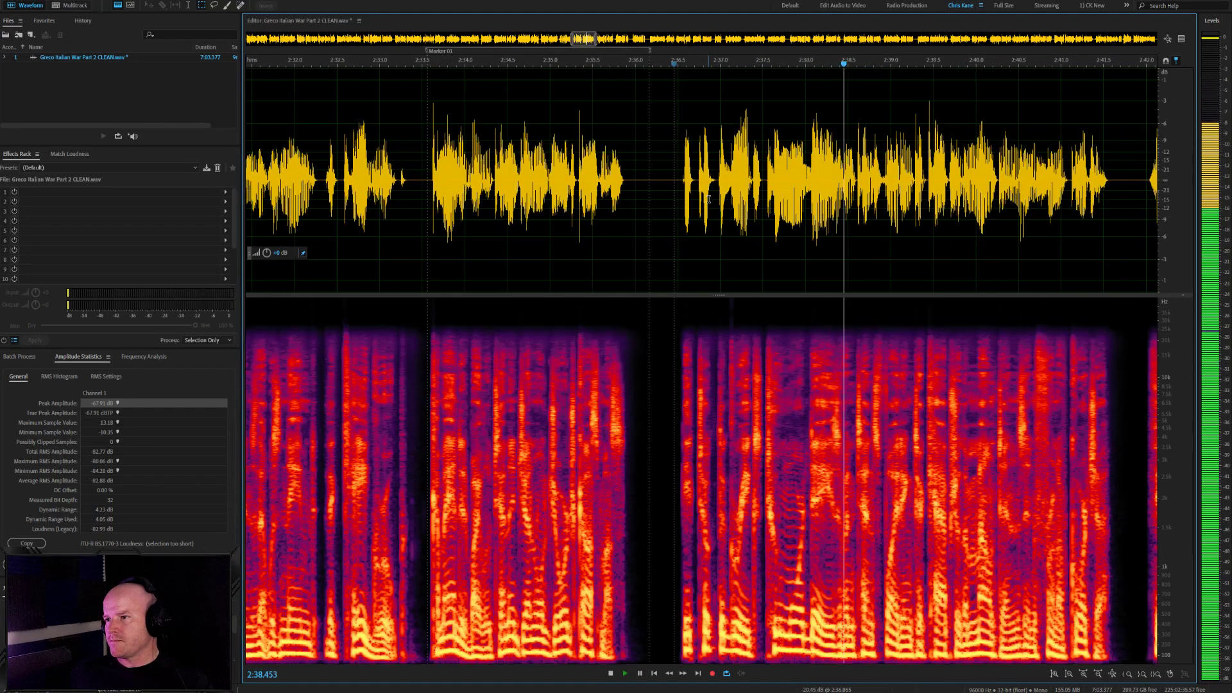
scroll(976, 256, down, 2)
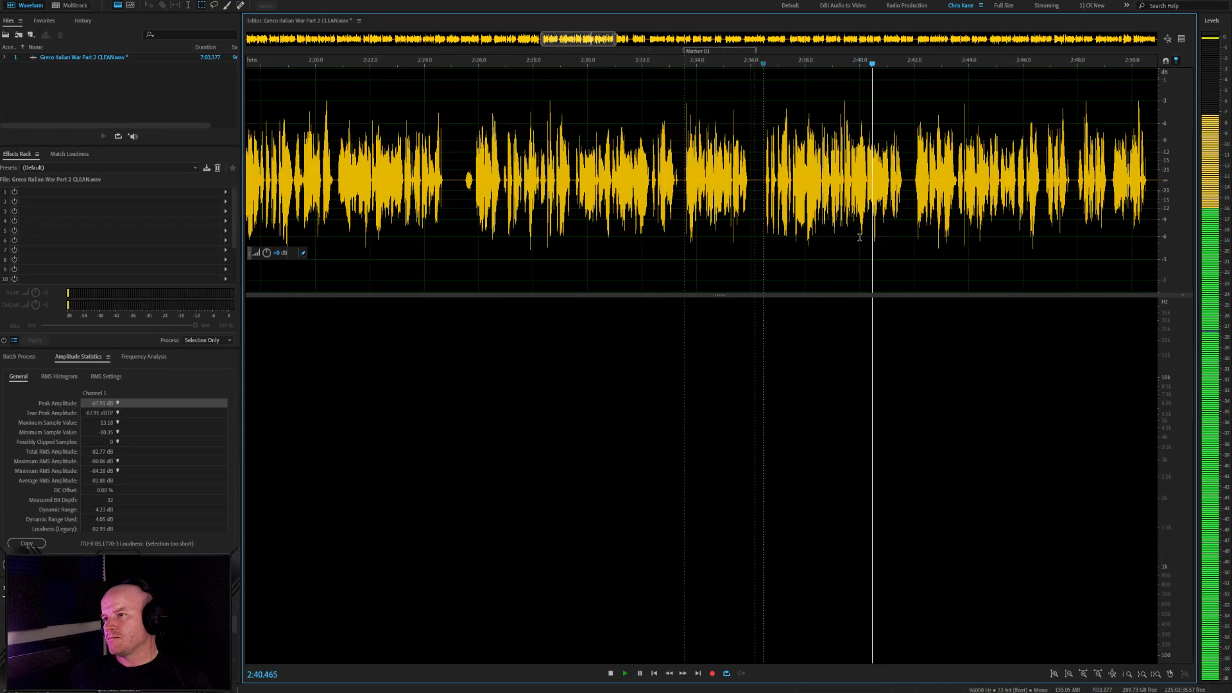
scroll(959, 244, up, 5)
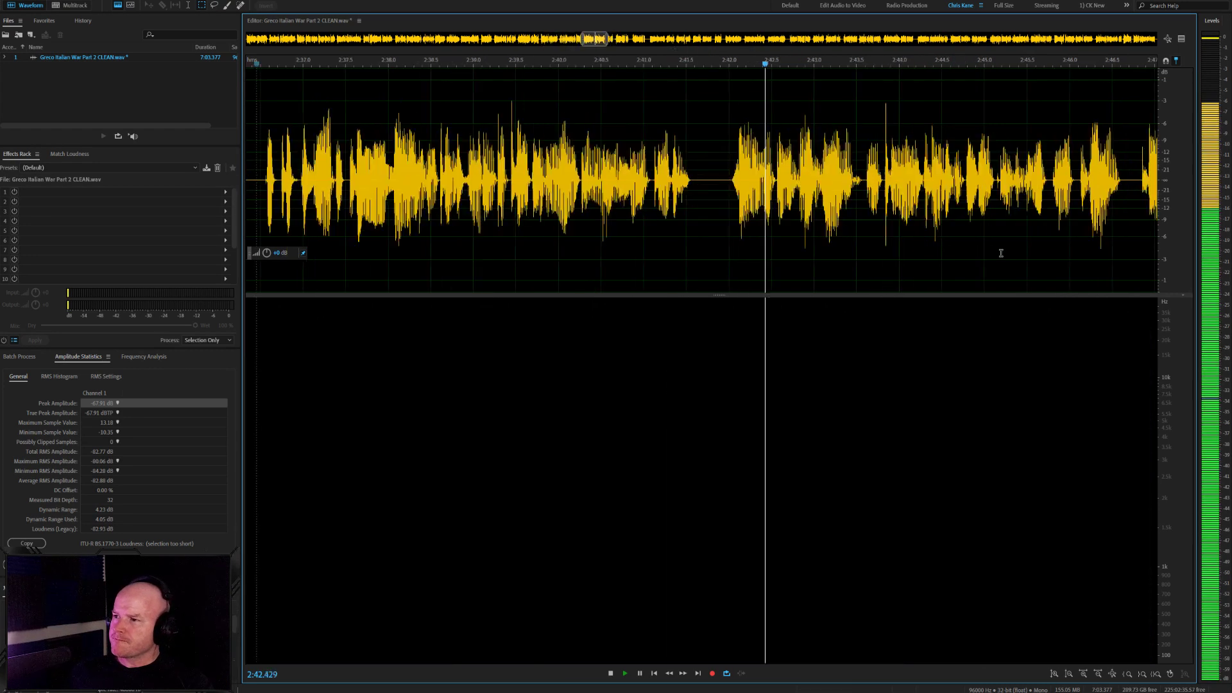
scroll(834, 243, down, 2)
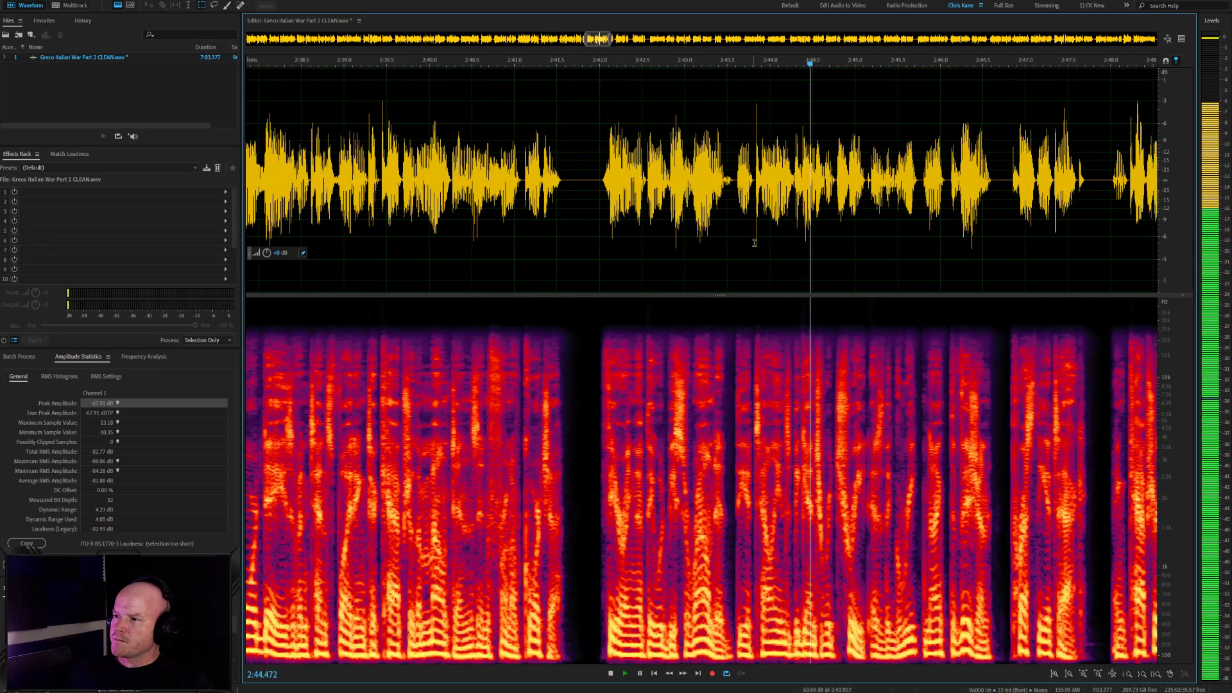
scroll(861, 219, up, 1)
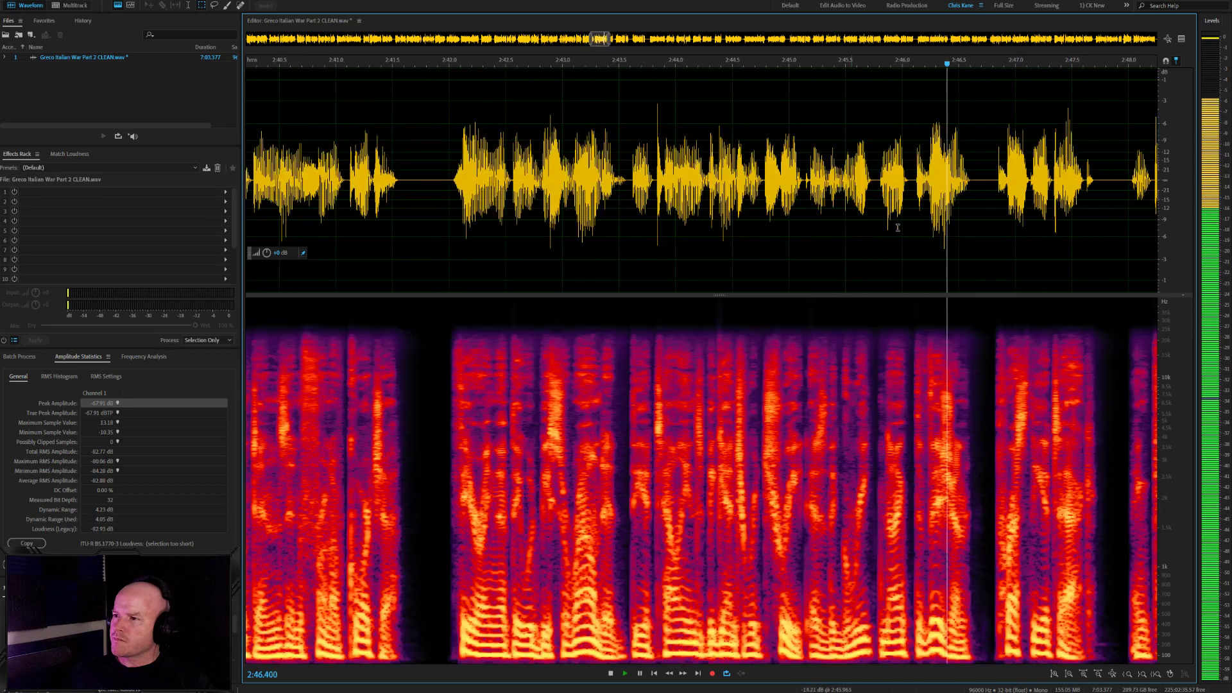
scroll(861, 219, up, 3)
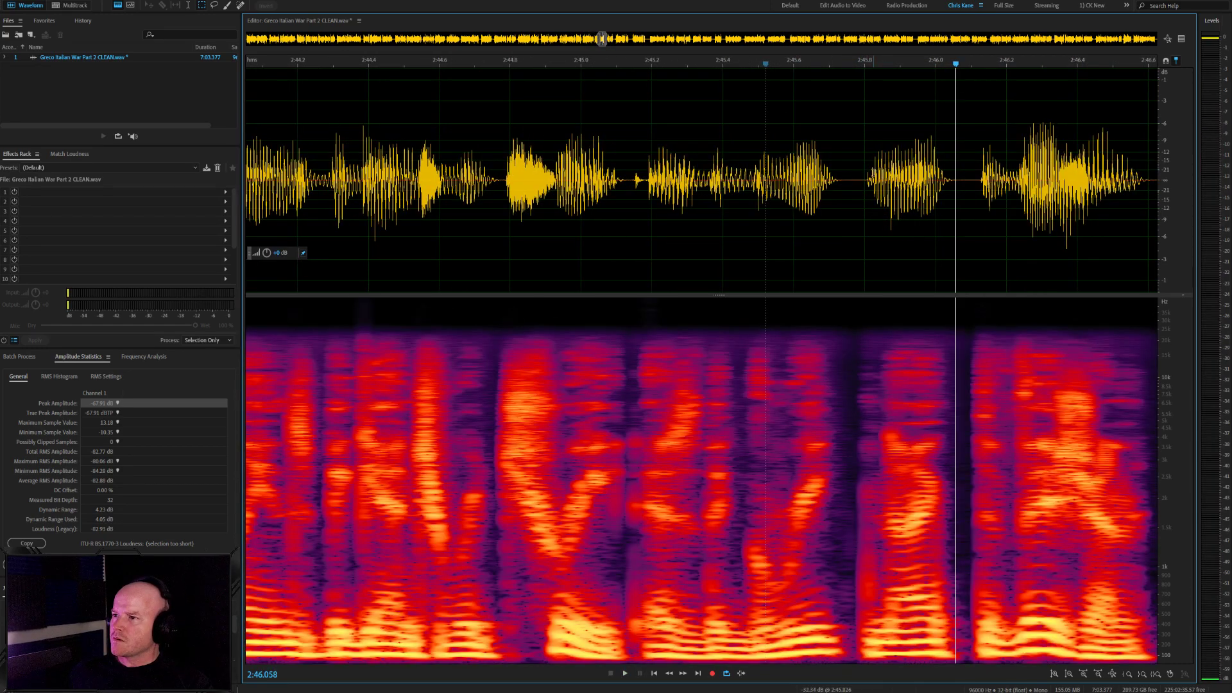
Examine the brief gap between words at about 2:45.8 and replay the narration from about 2:45.0 to 2:51
drag(873, 173, 865, 177)
click(778, 182)
scroll(593, 182, down, 3)
click(587, 182)
key(space)
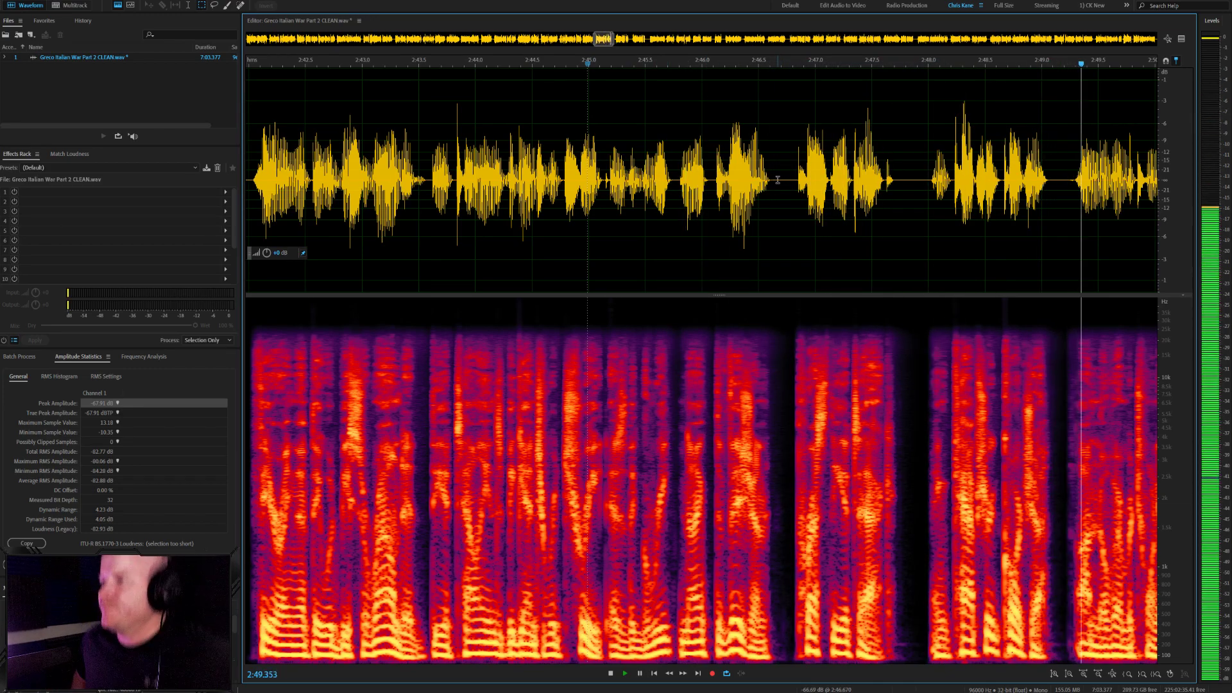
key(space)
scroll(934, 180, down, 5)
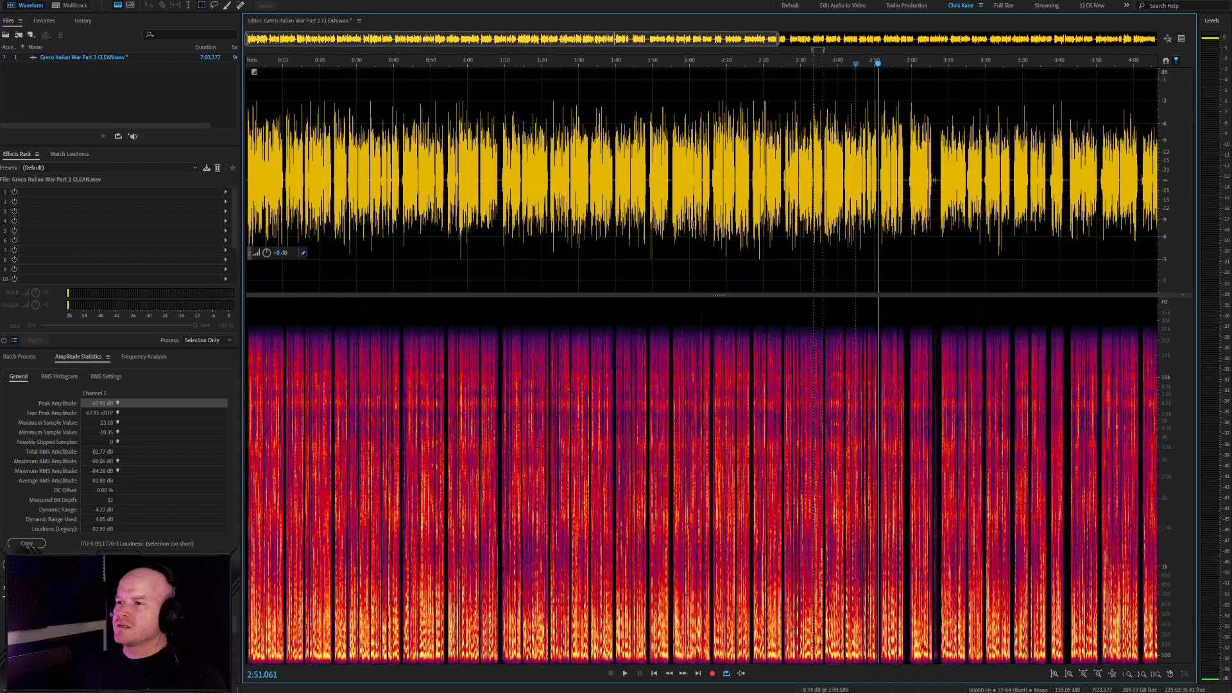
Replay from about 2:43.6 and tighten the next pause by deleting about 0.2 s of silence starting at about 2:47.75
scroll(879, 200, up, 7)
click(679, 243)
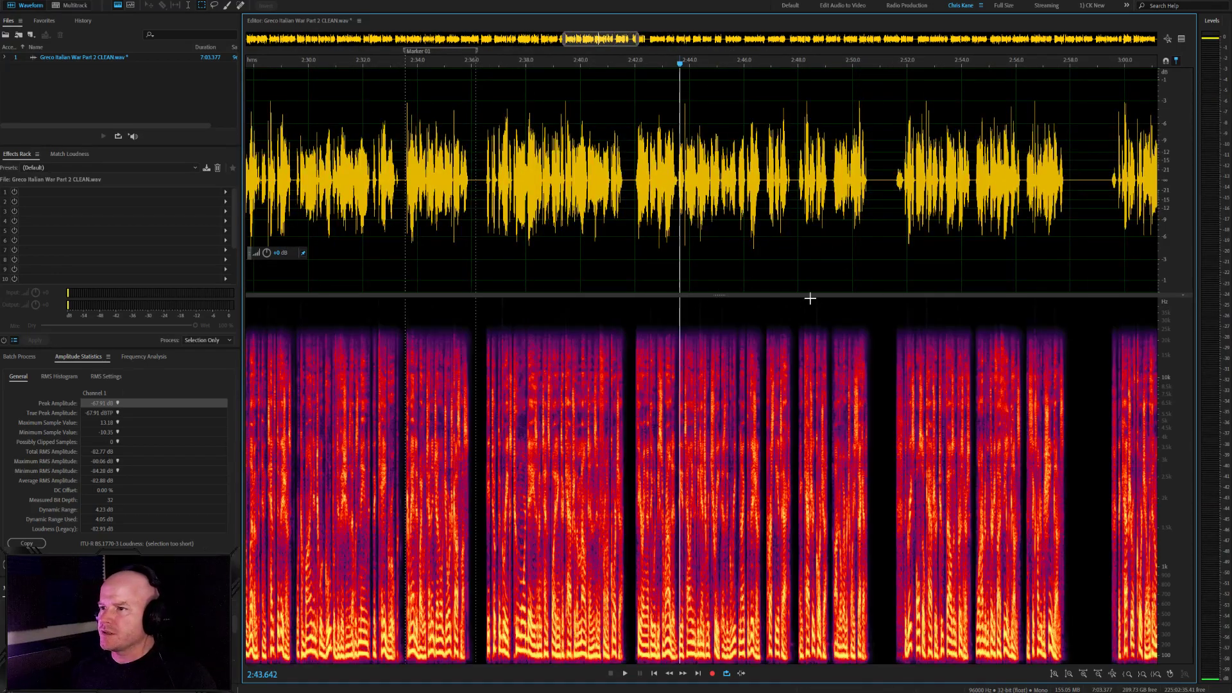
scroll(808, 292, up, 4)
key(space)
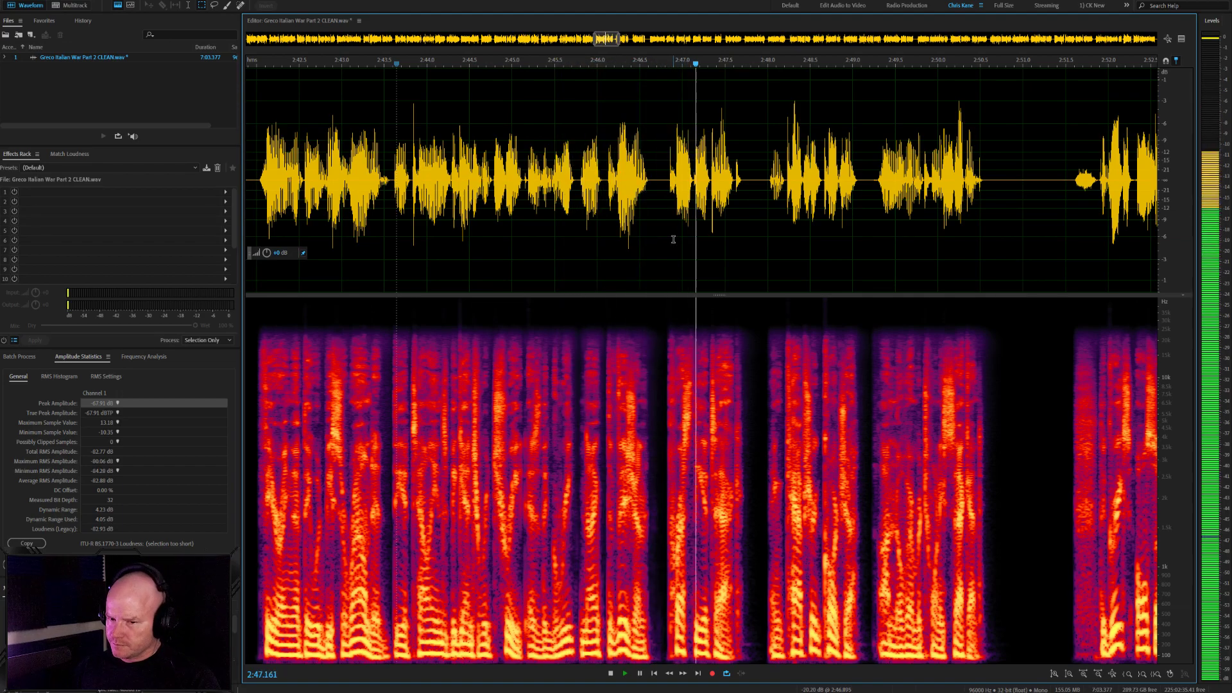
key(space)
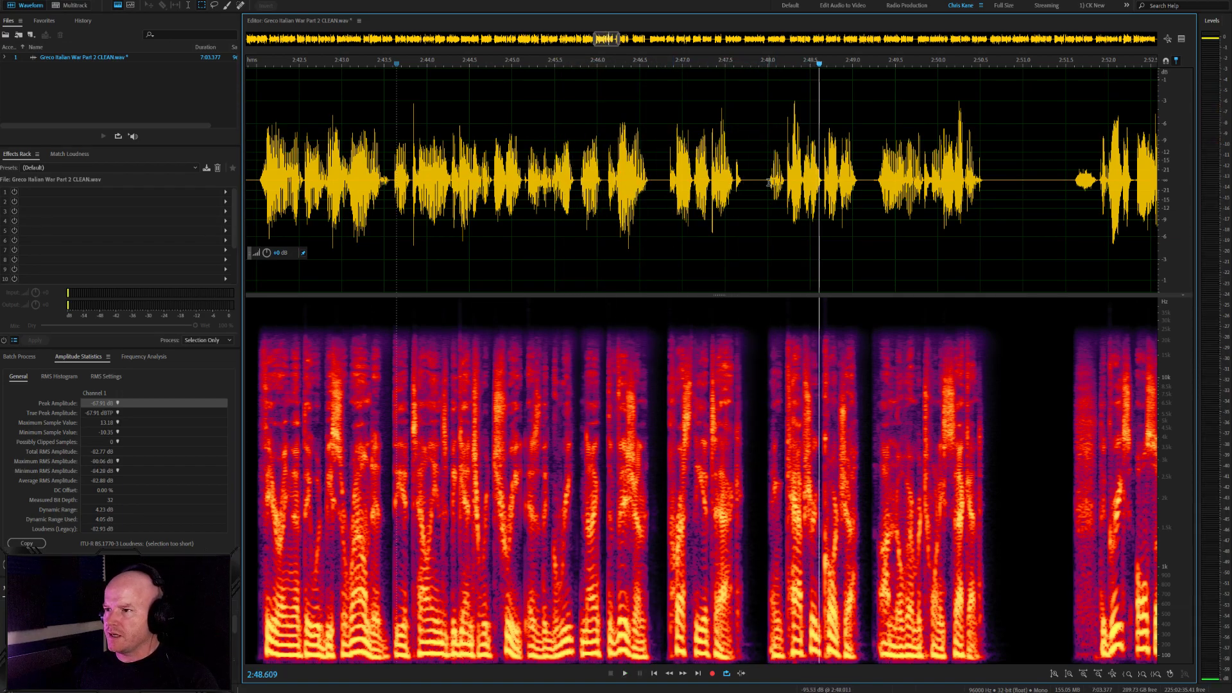
click(762, 182)
drag(762, 182, 746, 181)
key(Delete)
Replay from about 2:47.0 and delete about 0.08 s of silence starting at about 2:49.01
click(682, 175)
key(space)
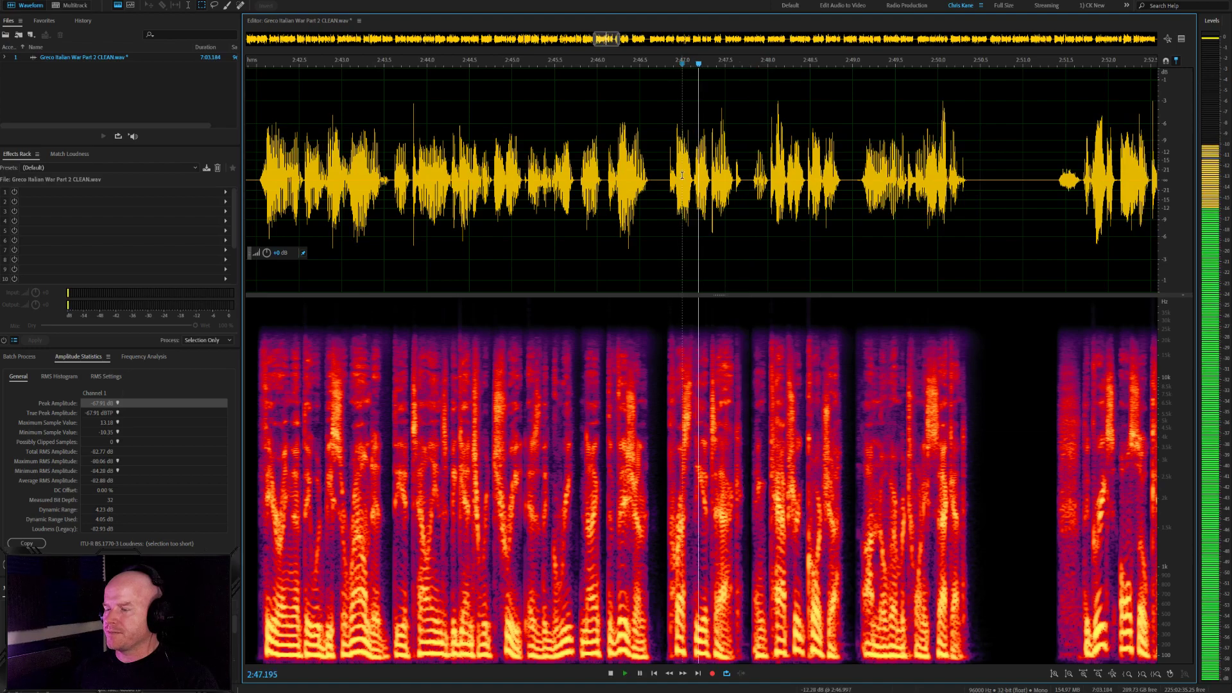
scroll(863, 186, up, 3)
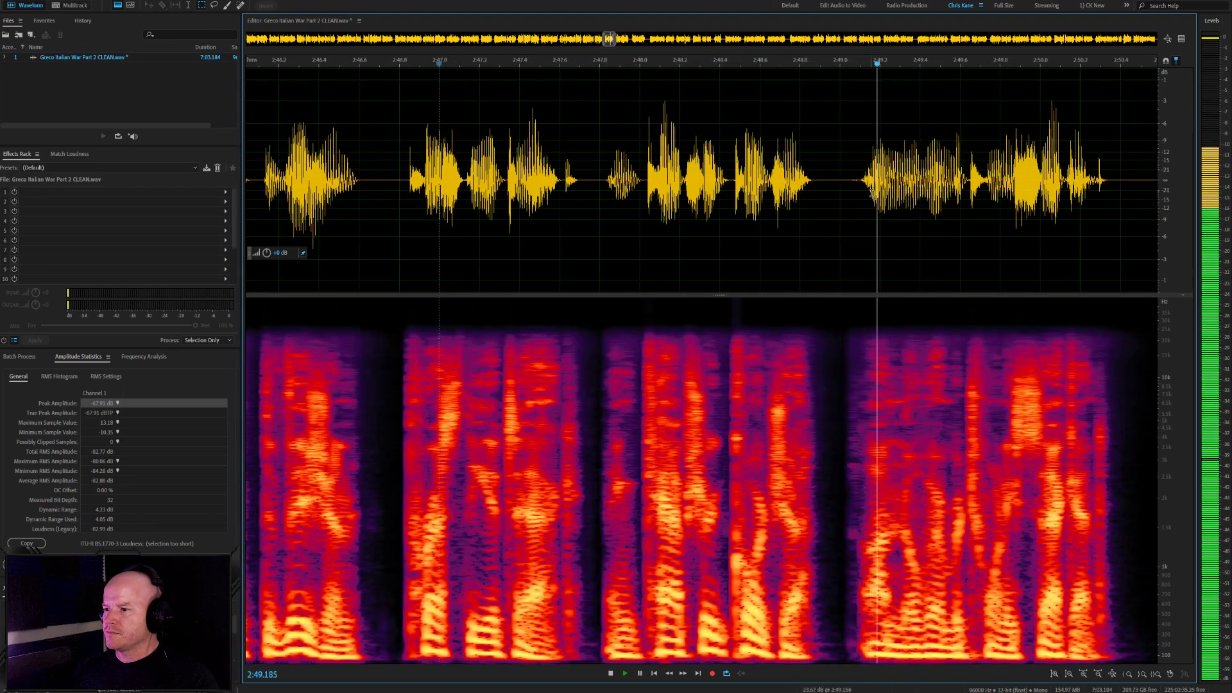
drag(858, 182, 841, 182)
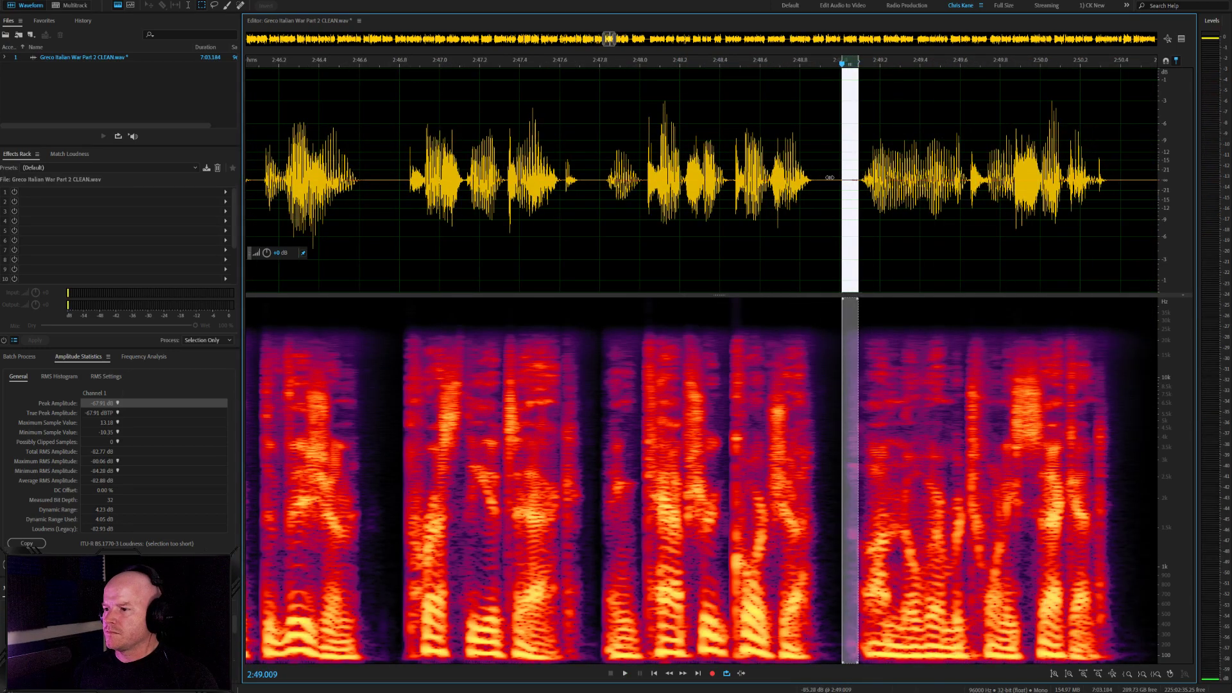
key(Delete)
Select the tail of the word ending at about 2:50.2 and replay from about 2:49.9 across the following pause
scroll(740, 181, down, 3)
scroll(808, 215, up, 3)
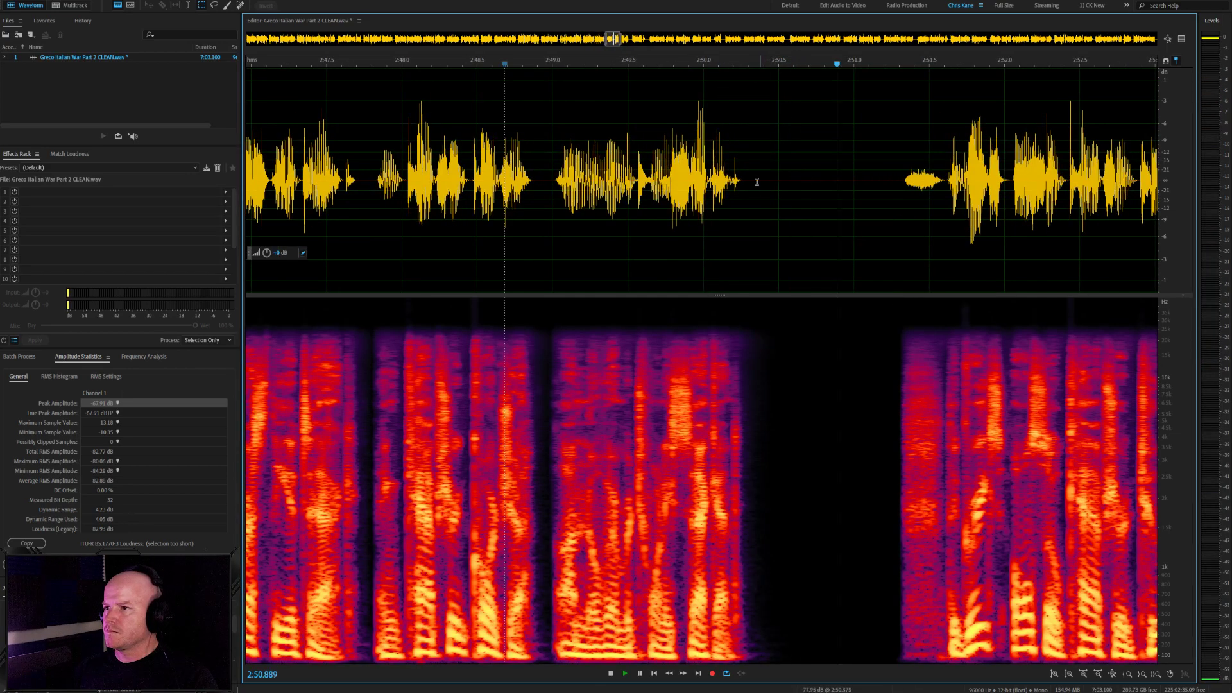
drag(746, 178, 736, 178)
click(692, 179)
key(space)
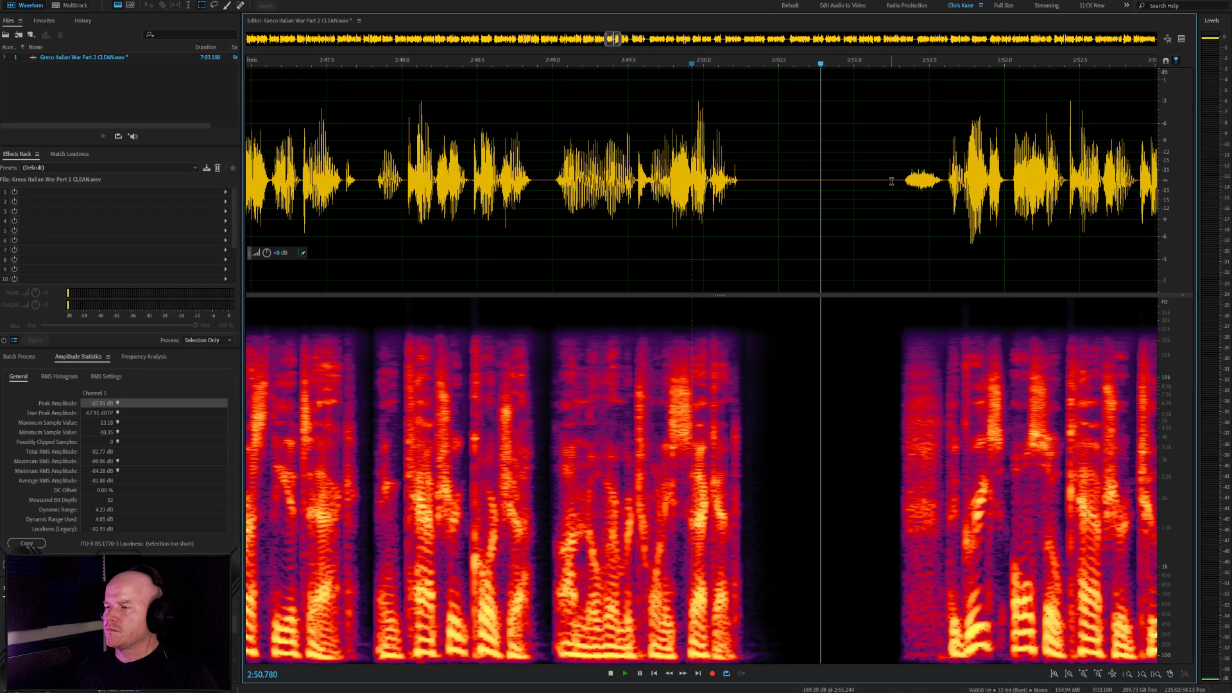
scroll(877, 186, down, 3)
scroll(859, 238, down, 3)
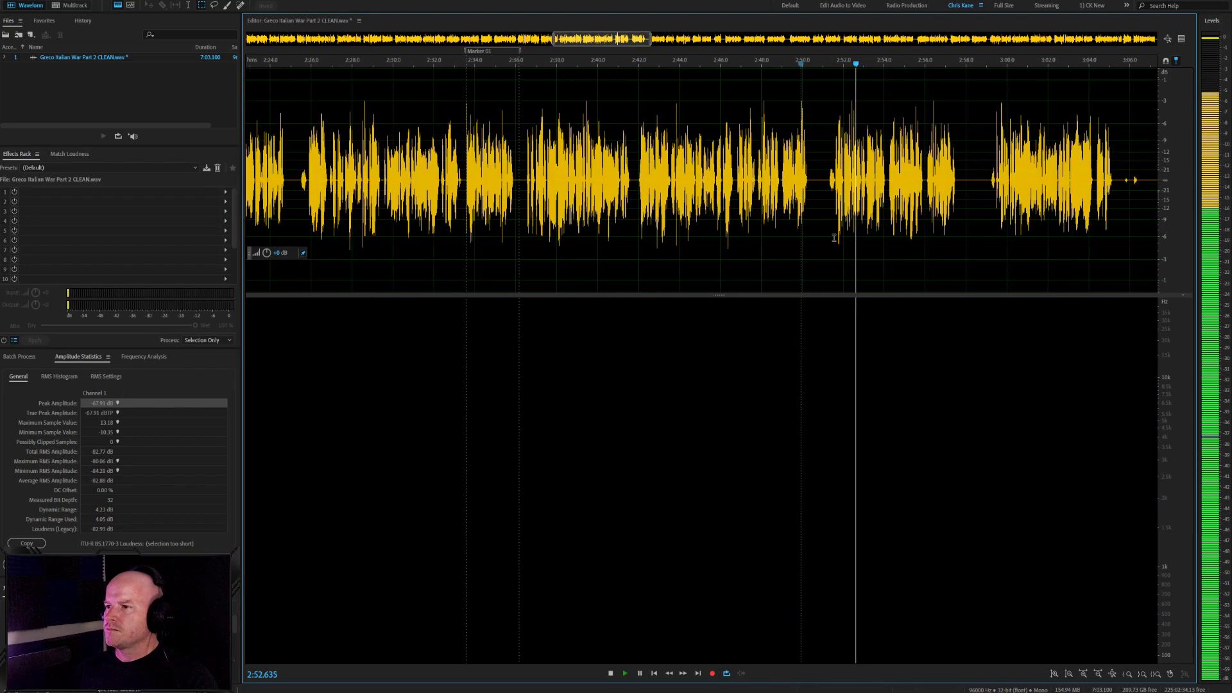
Auto-heal the short noise before the word at about 2:53.57 and replay the phrase around it
scroll(896, 223, up, 5)
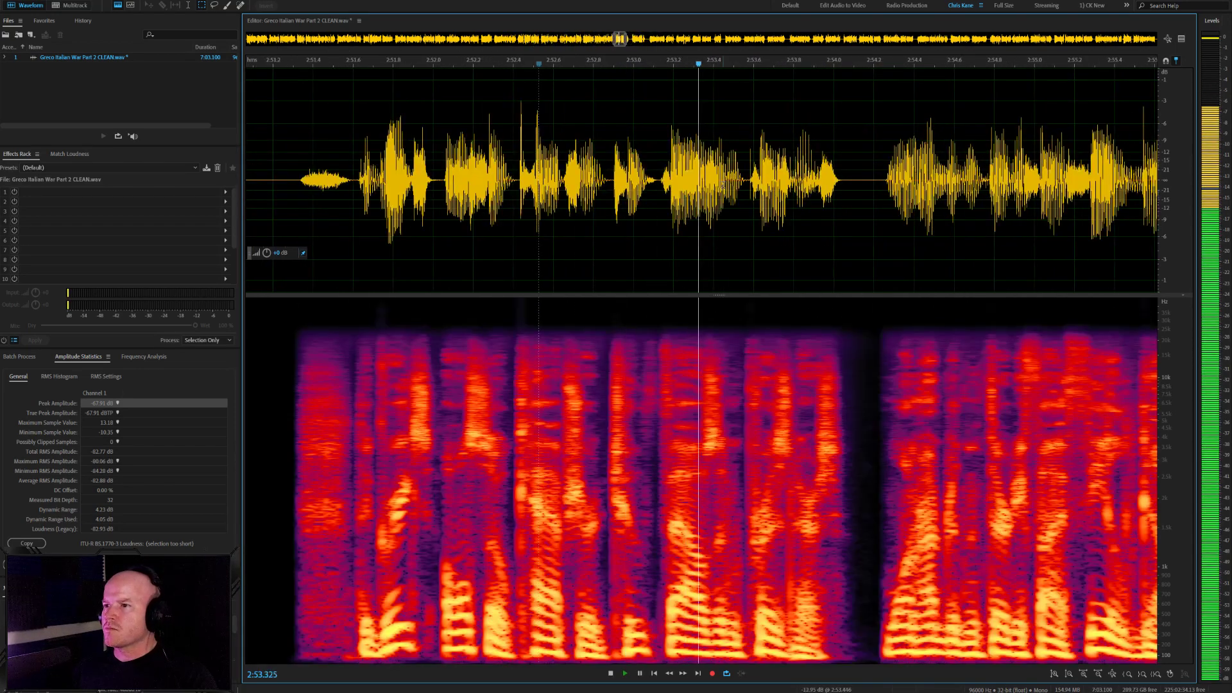
key(space)
drag(747, 184, 757, 184)
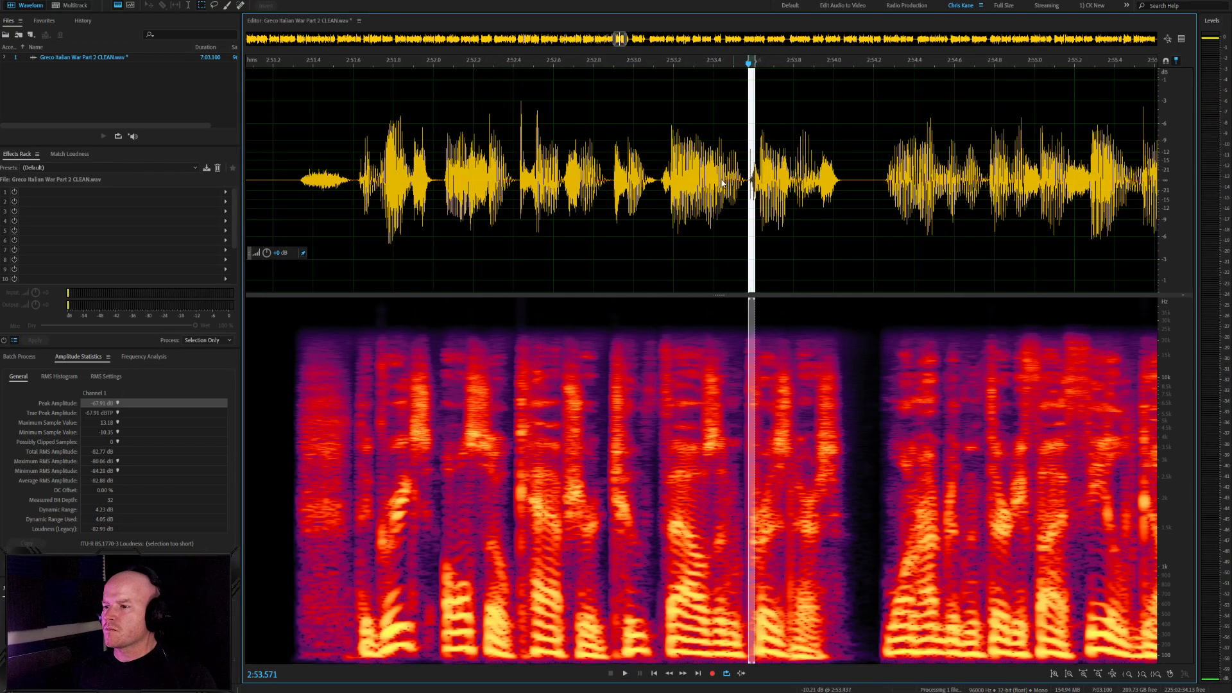
key(ctrl+u)
click(720, 184)
key(space)
scroll(796, 181, up, 2)
key(space)
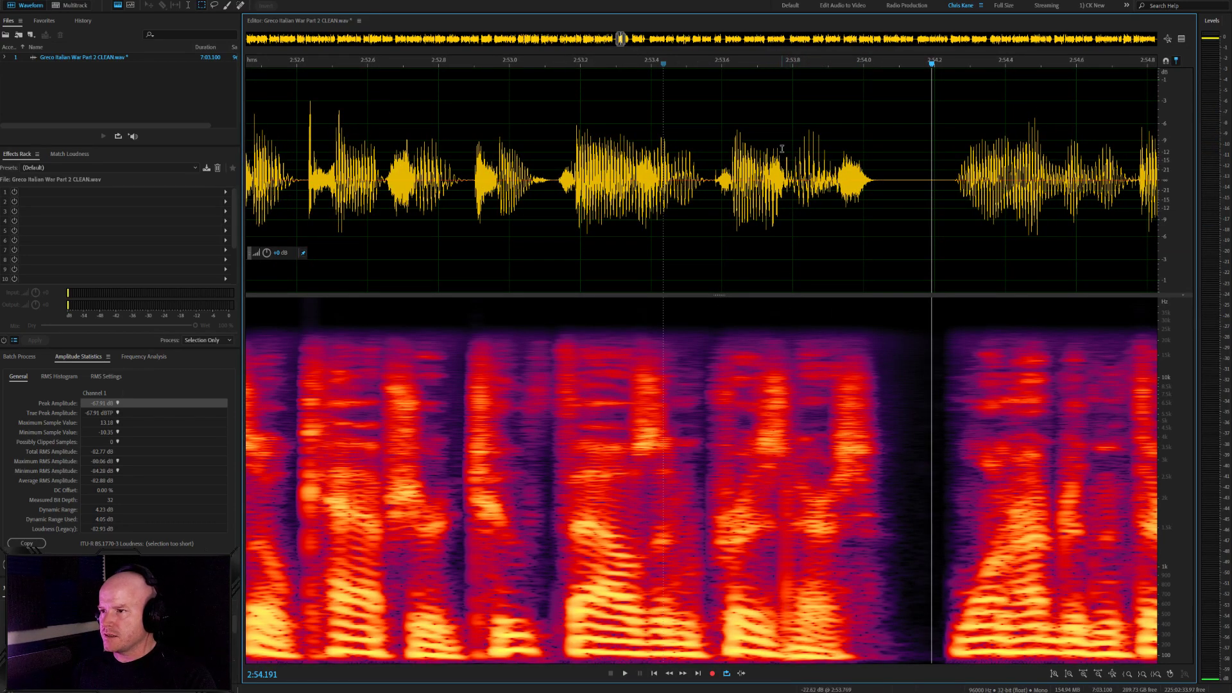
Select the brief spot inside the word at about 2:53.77, play onward, and replay the phrase from about 2:55.3
click(787, 180)
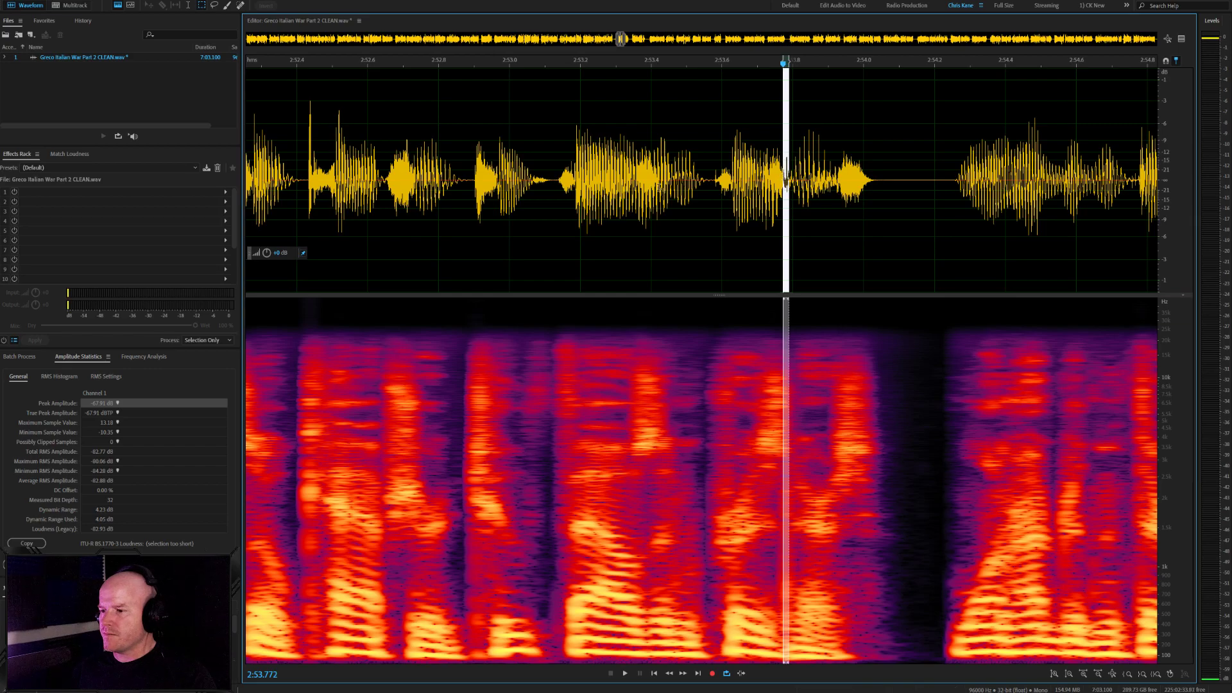
key(space)
scroll(658, 192, down, 2)
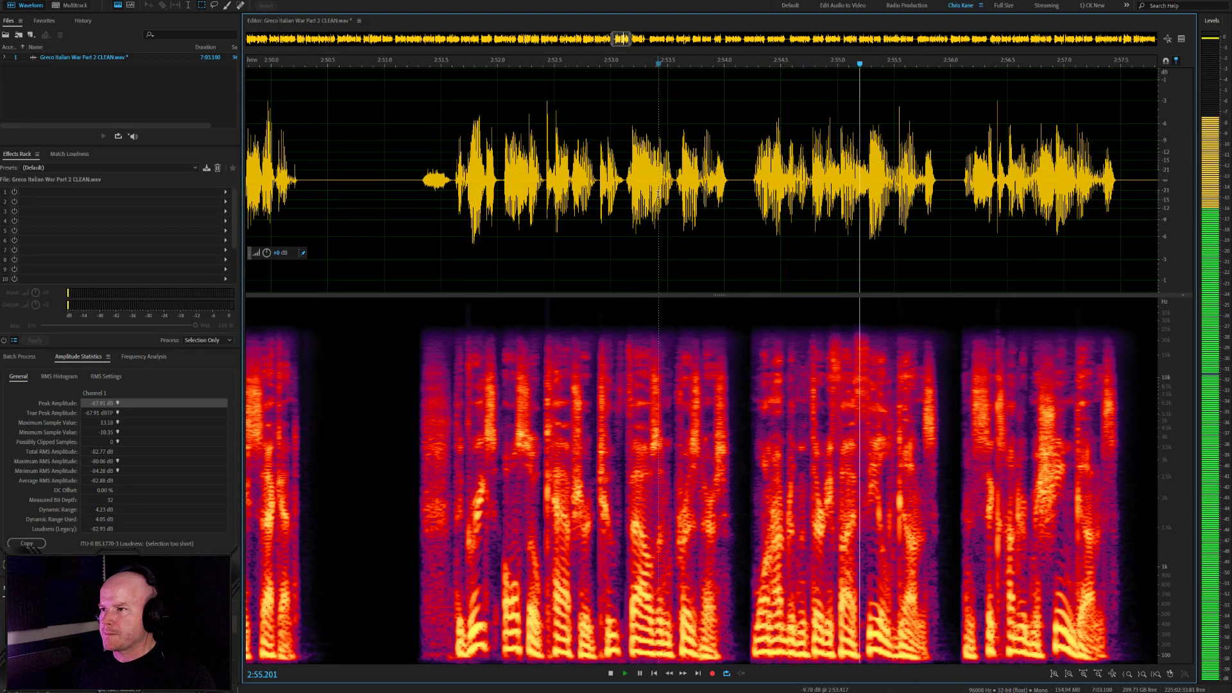
scroll(750, 183, down, 2)
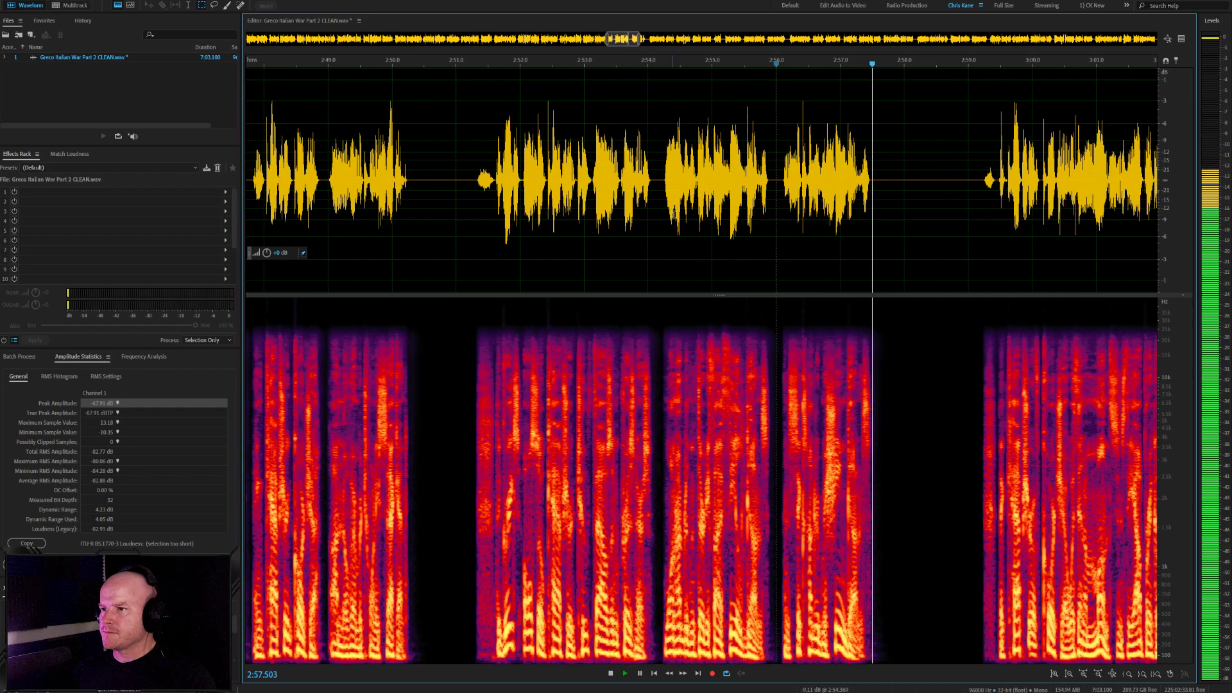
click(733, 179)
scroll(815, 180, up, 3)
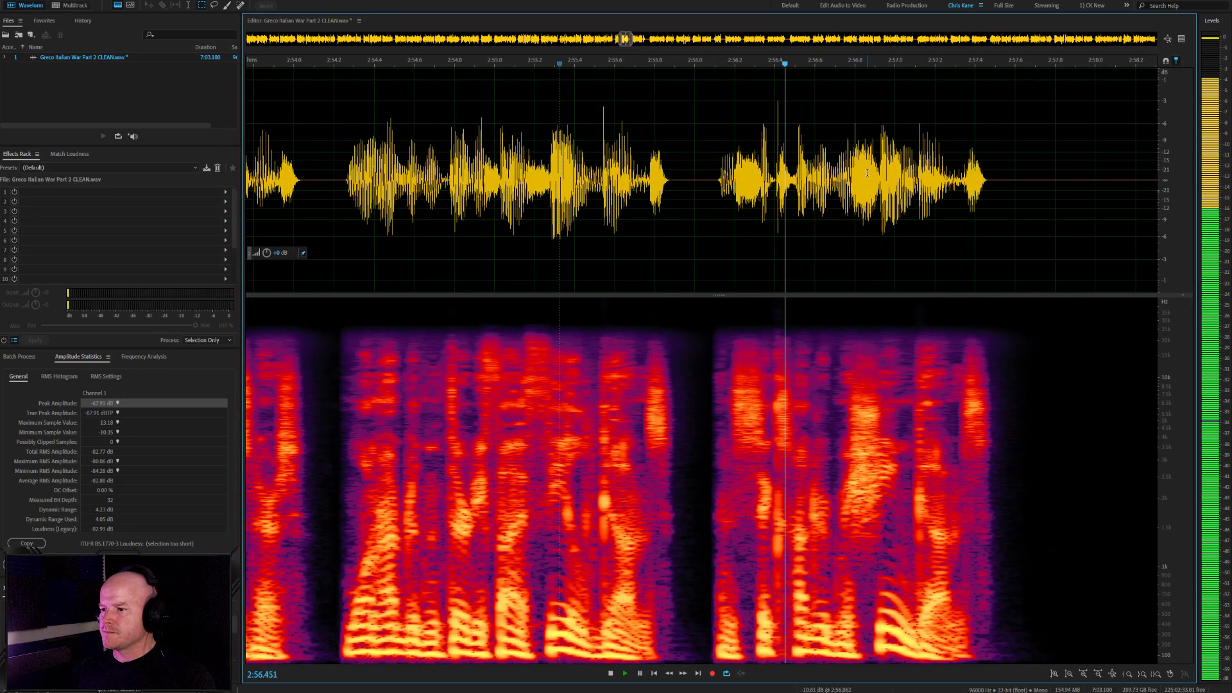
Shorten the pause between sentences by deleting about 0.8 s of silence starting at about 2:58.1, and replay the join
scroll(862, 176, down, 3)
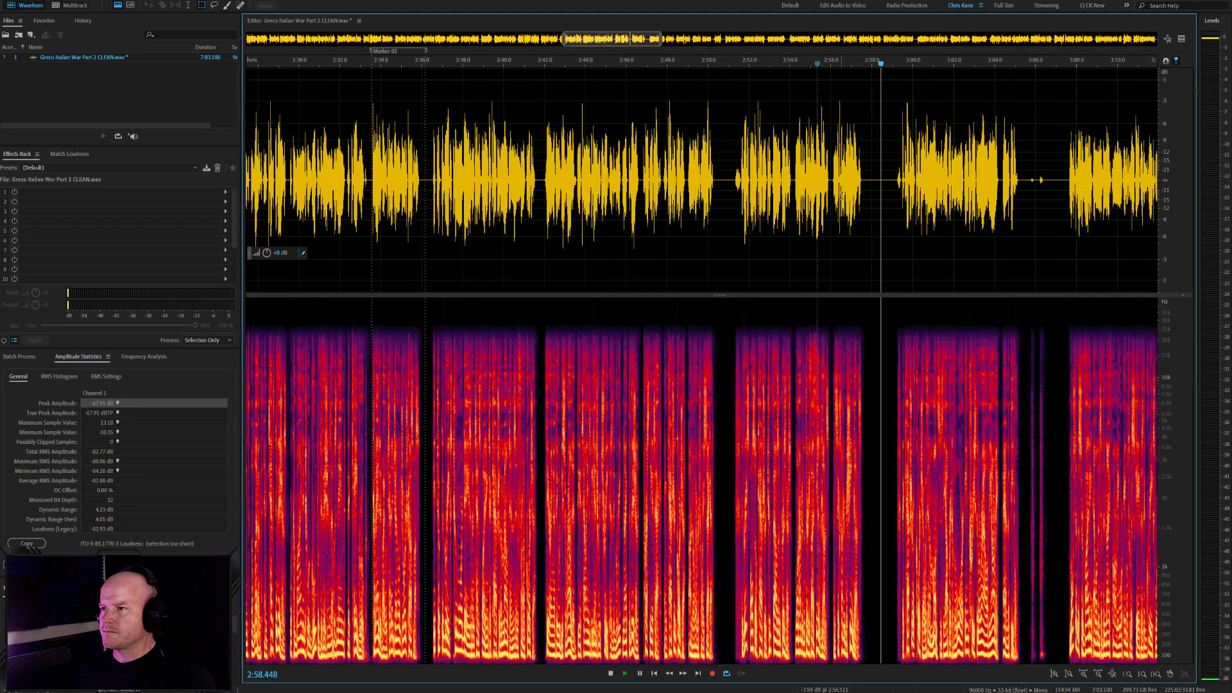
scroll(930, 229, up, 1)
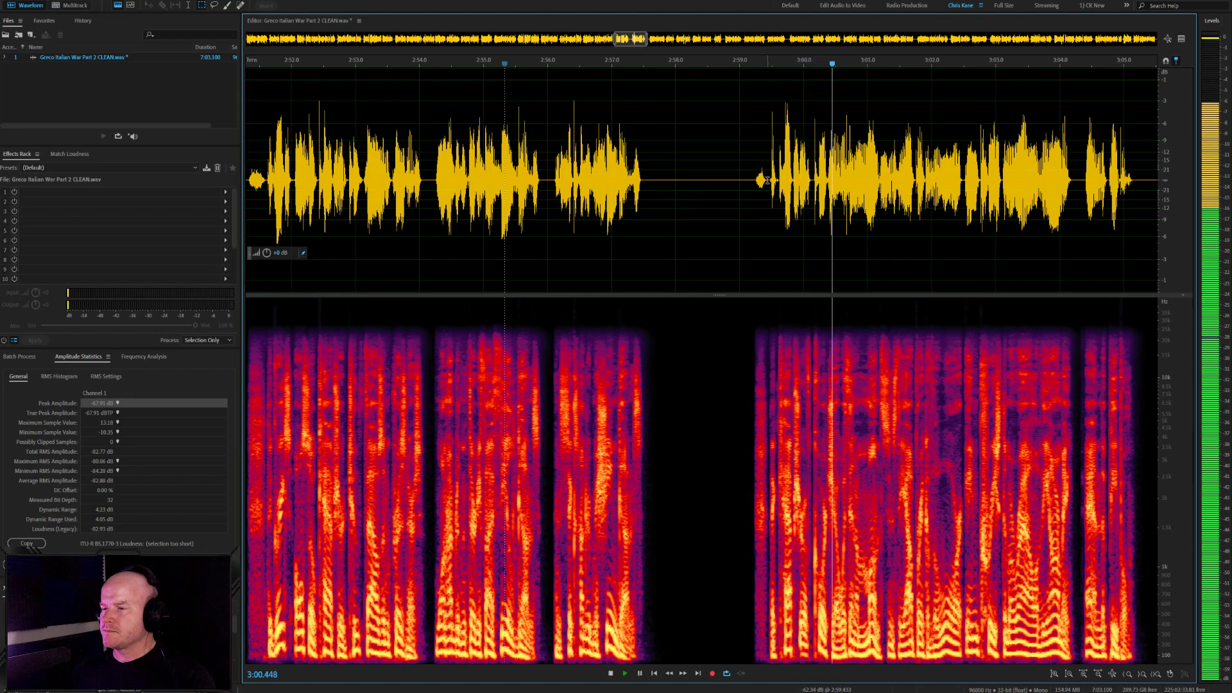
drag(735, 179, 683, 181)
key(Delete)
key(space)
scroll(774, 208, down, 3)
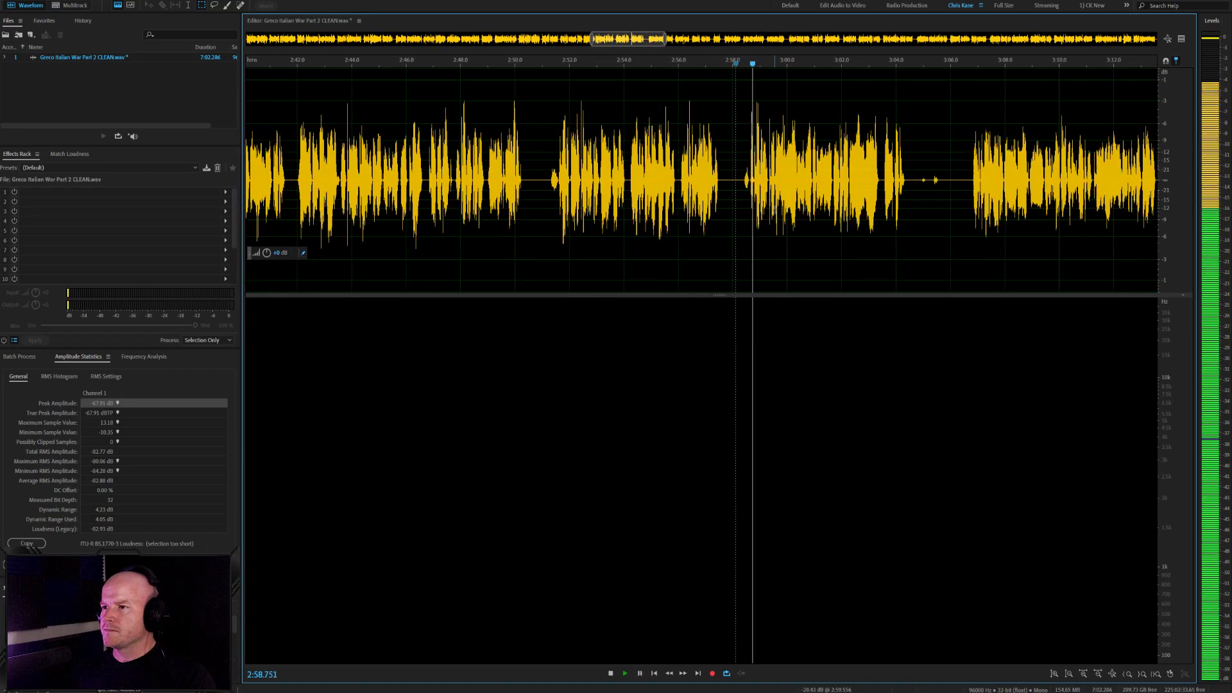
Replay from about 2:49 and delete the 1 s stretch with two small noises starting at about 3:04.78
click(492, 168)
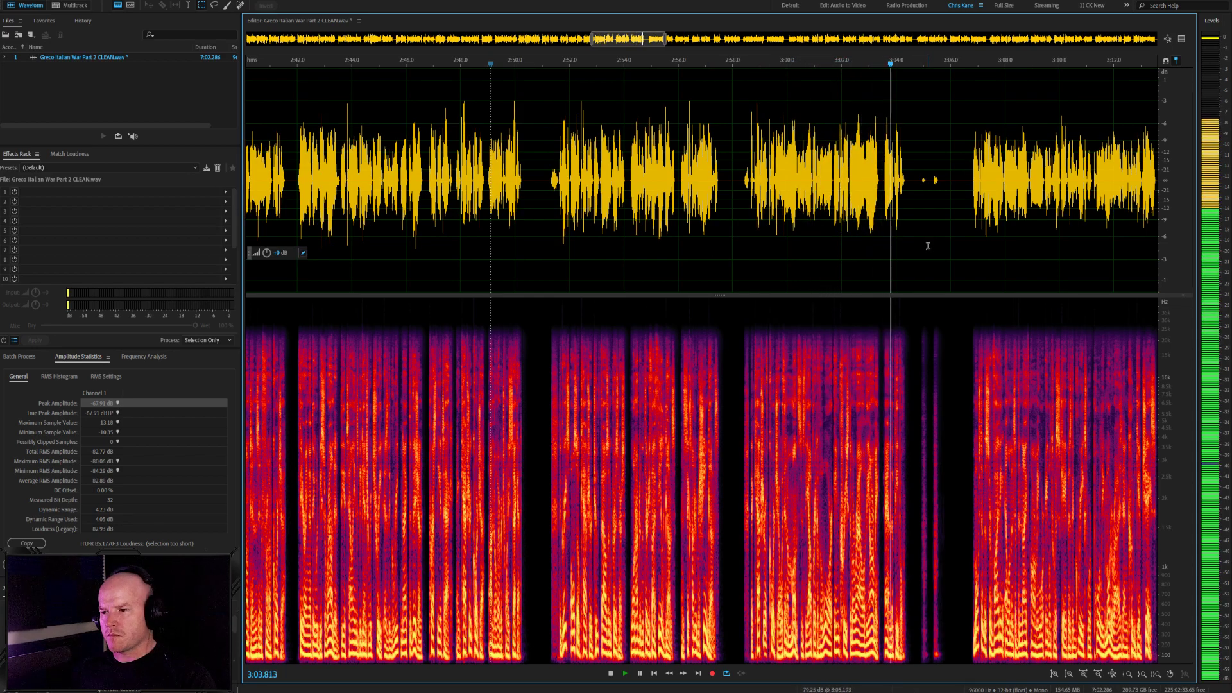
scroll(928, 246, up, 3)
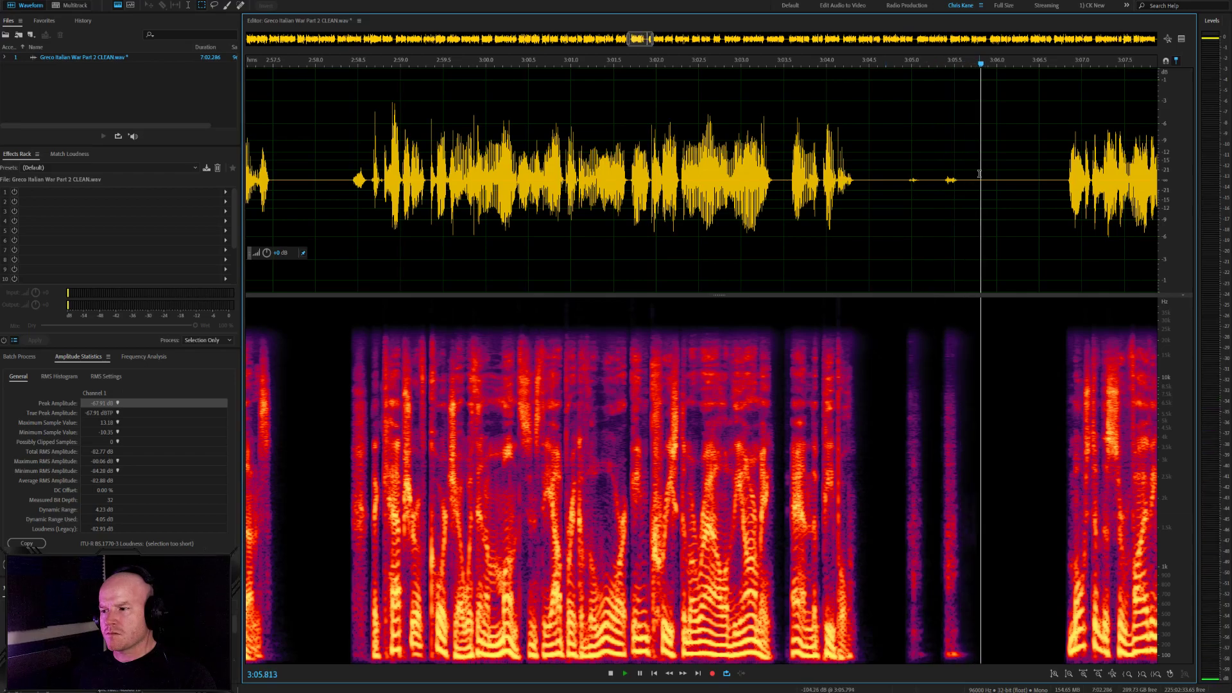
drag(979, 173, 892, 168)
key(Delete)
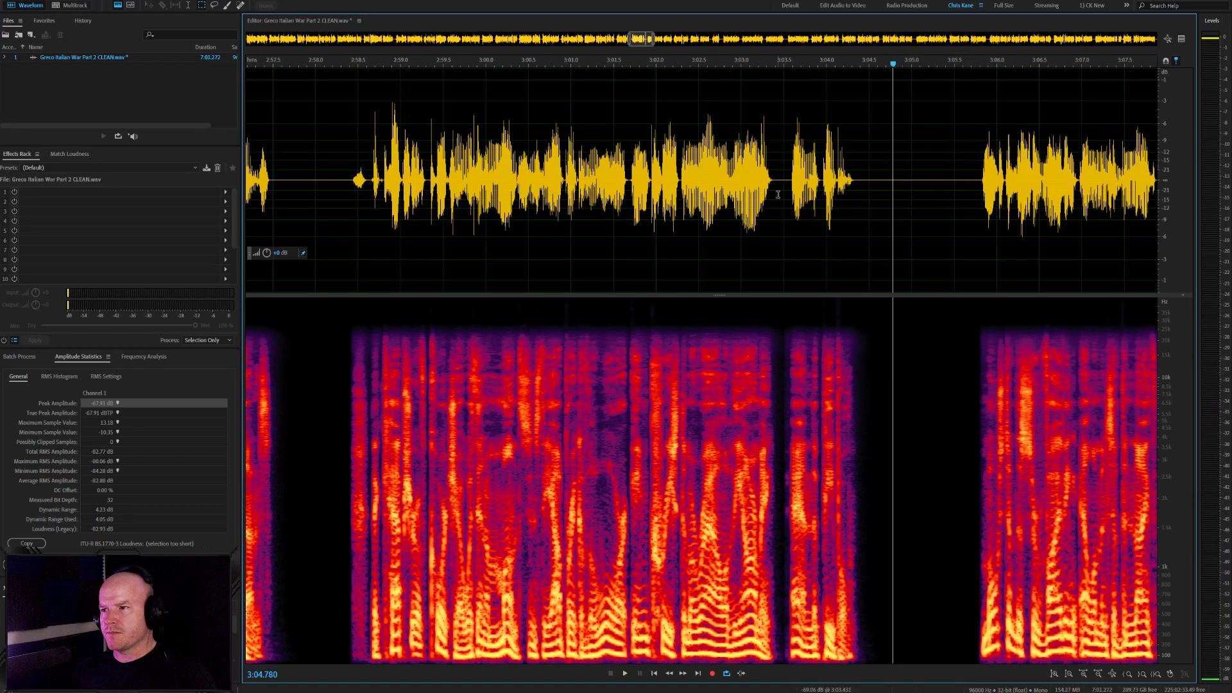
Replay from about 3:02 and shorten the short gap by deleting about 0.05 s of silence starting at 3:03.5, playing the join
click(778, 194)
key(space)
key(space)
click(655, 184)
key(space)
scroll(839, 185, up, 3)
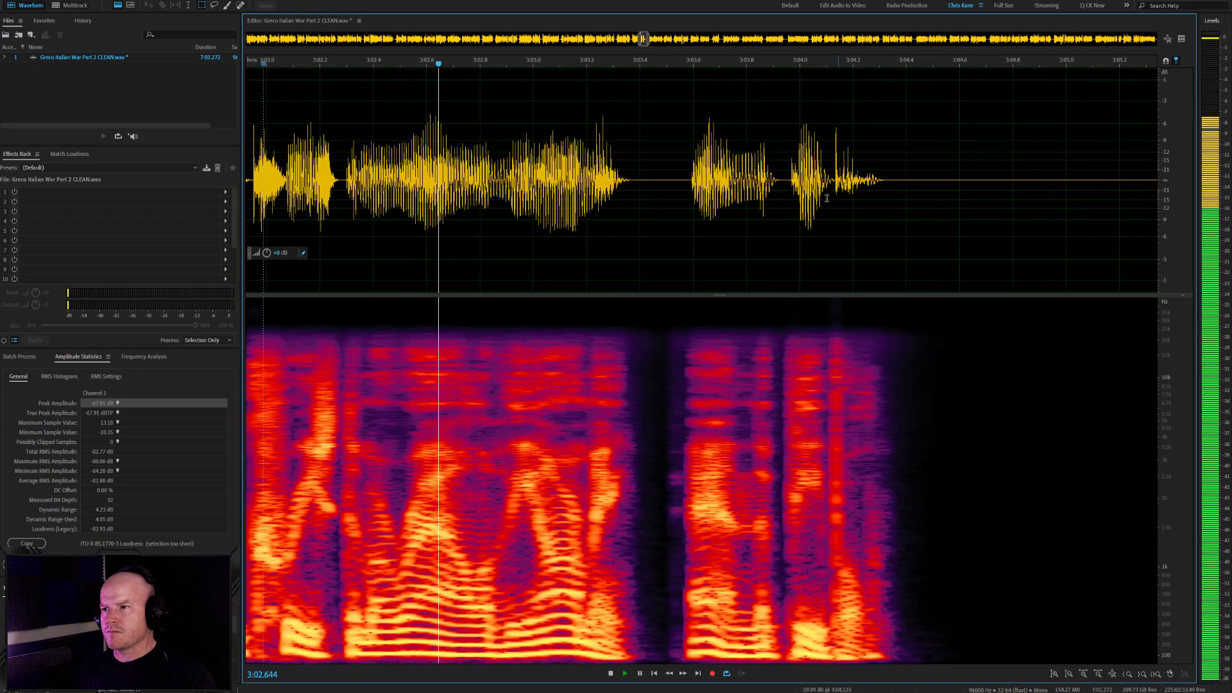
key(space)
click(673, 185)
drag(680, 186, 661, 186)
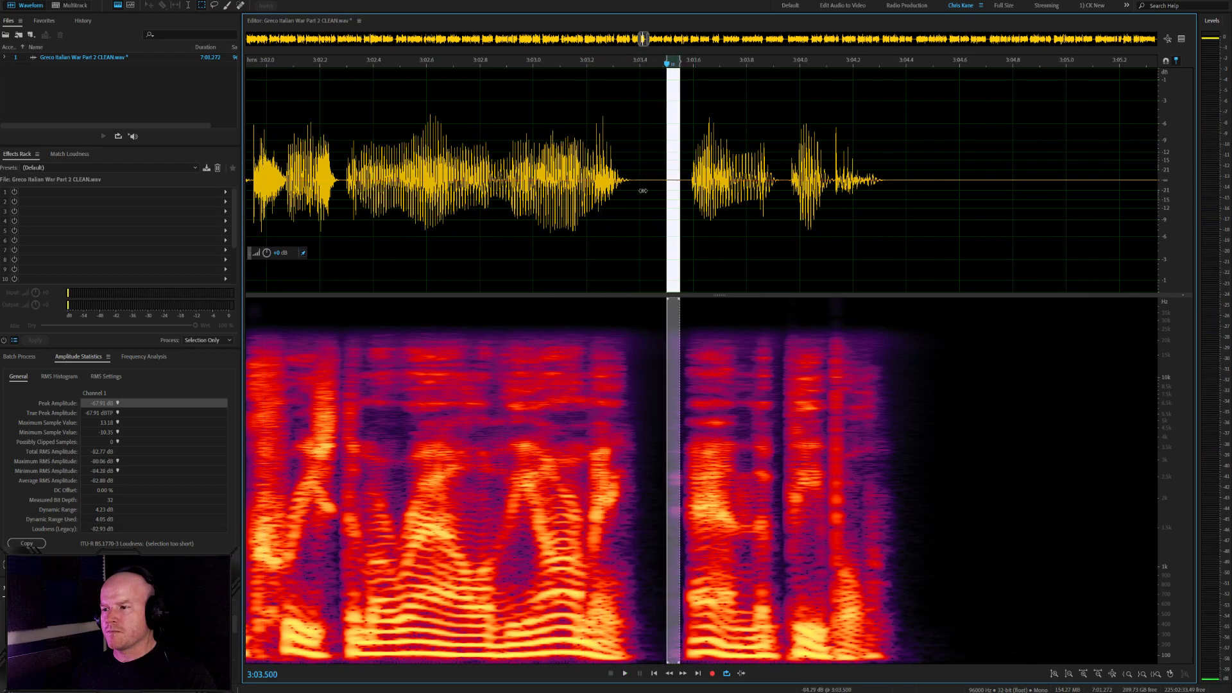
key(Delete)
key(space)
Auto-heal the click inside the word at about 3:04.09 and replay the words around it
scroll(845, 226, up, 2)
scroll(845, 226, up, 1)
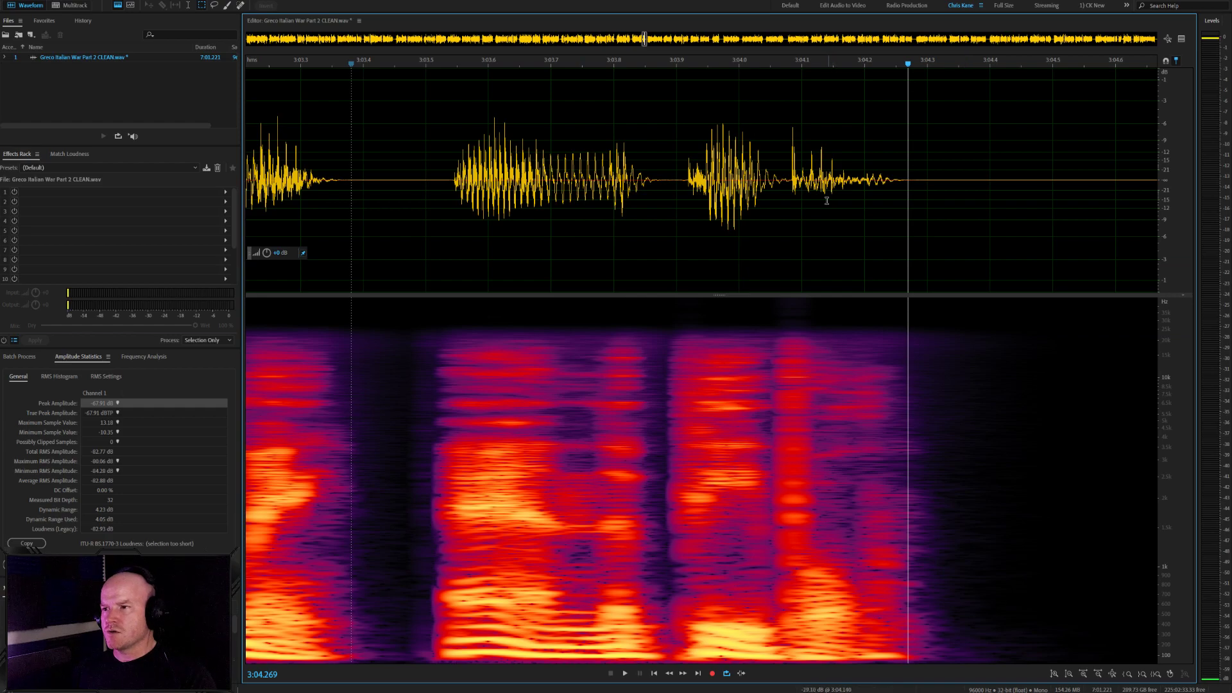
drag(798, 167, 791, 167)
key(ctrl+u)
click(700, 179)
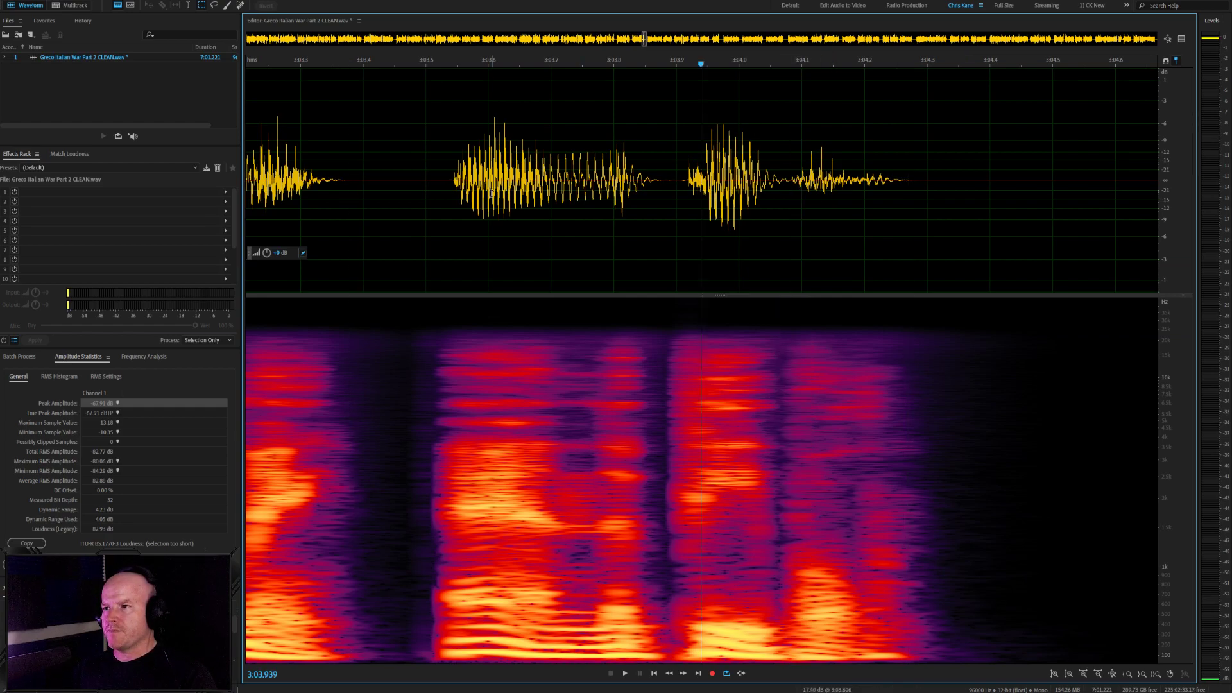
key(space)
click(480, 197)
key(space)
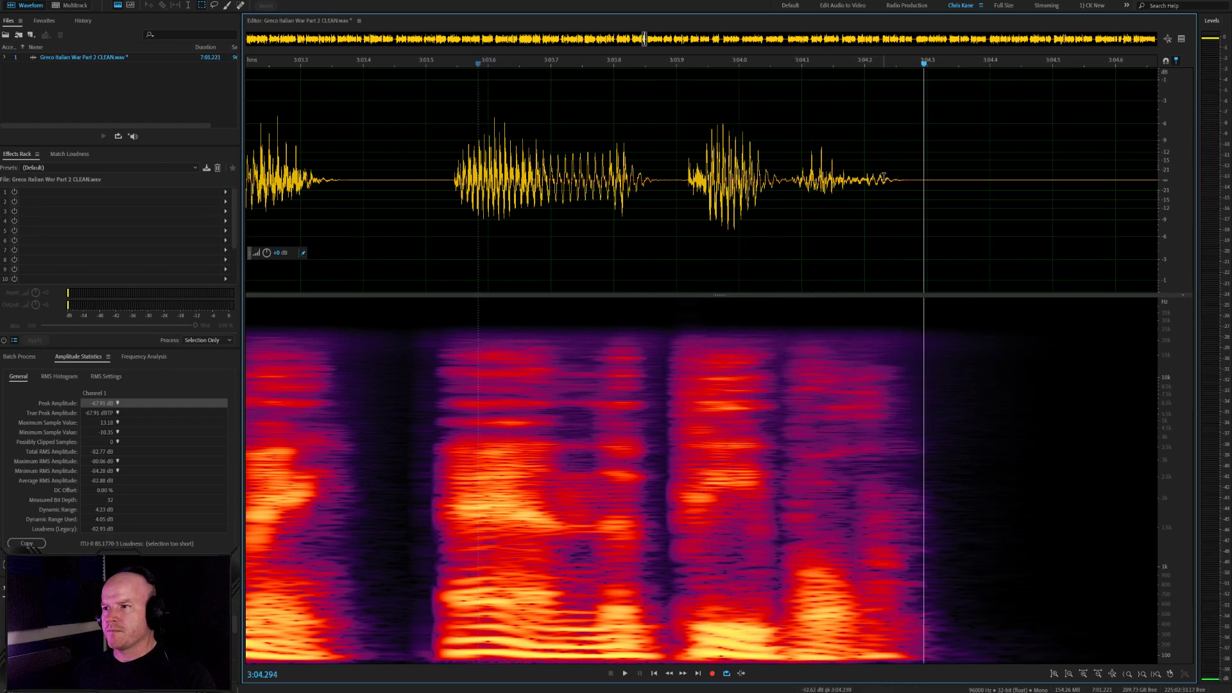
Clean up the word's fading tail at about 3:04.2, including its low-frequency residue, and replay the ending
mouse_move(887, 179)
mouse_down()
mouse_move(856, 183)
mouse_move(888, 189)
mouse_up()
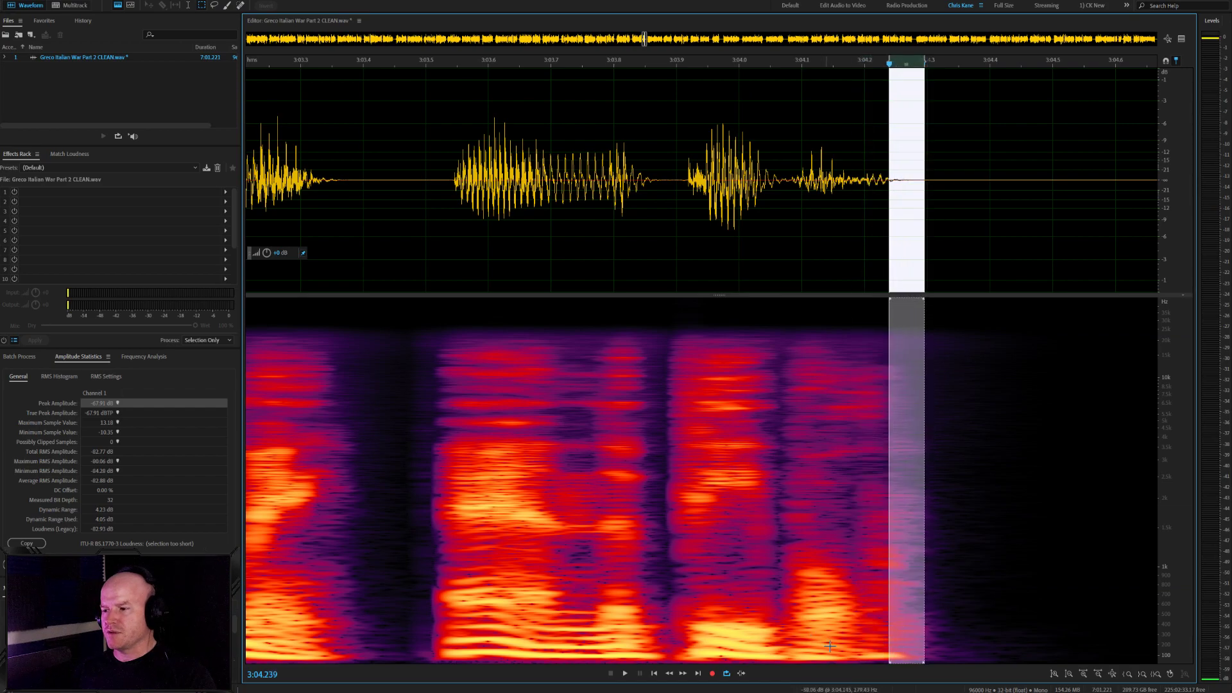
drag(855, 650, 903, 661)
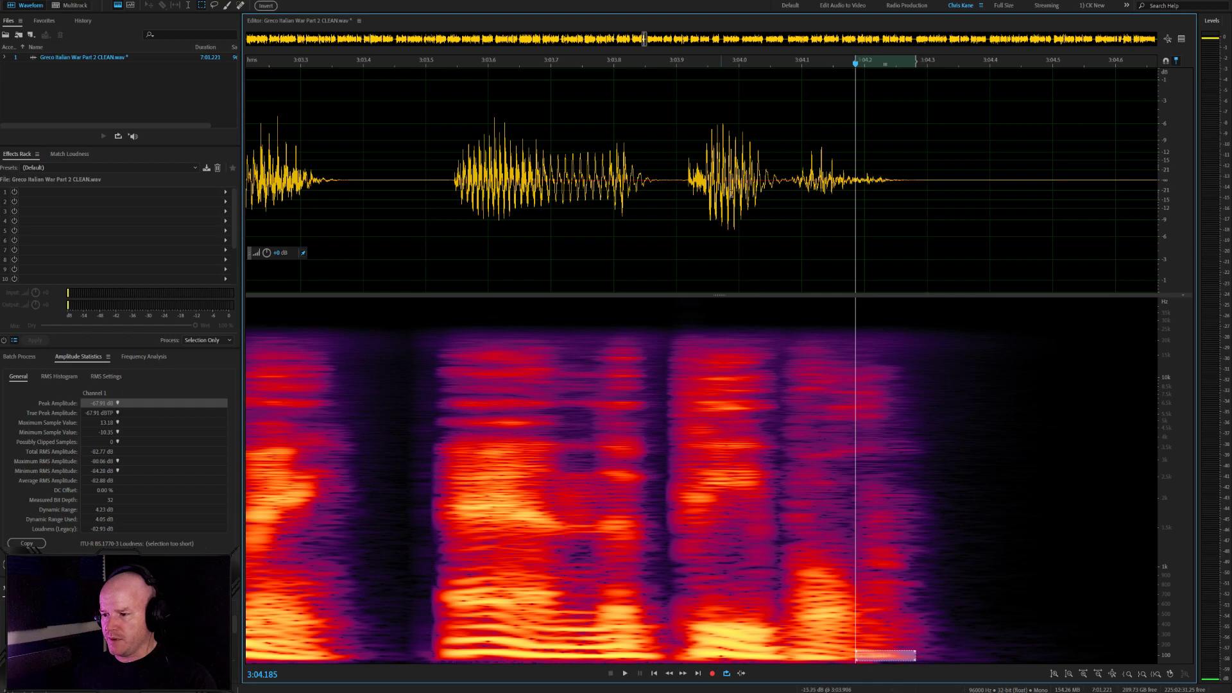
click(749, 157)
drag(958, 177, 942, 183)
drag(1026, 186, 834, 192)
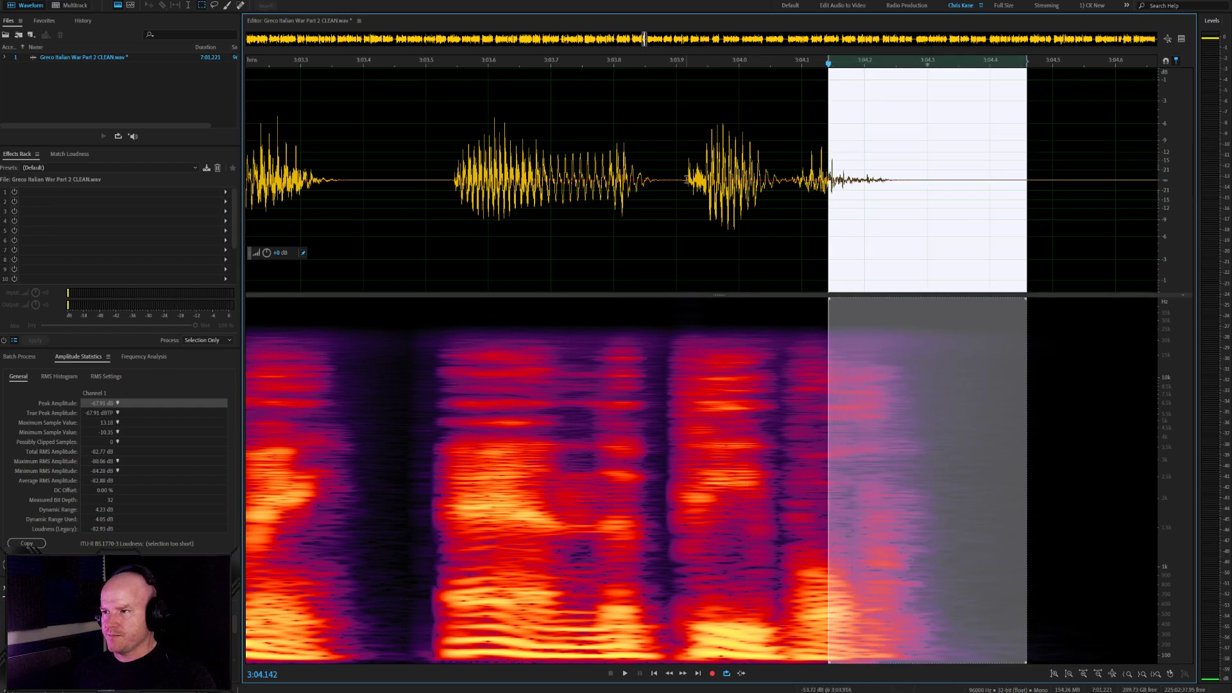
click(595, 180)
key(space)
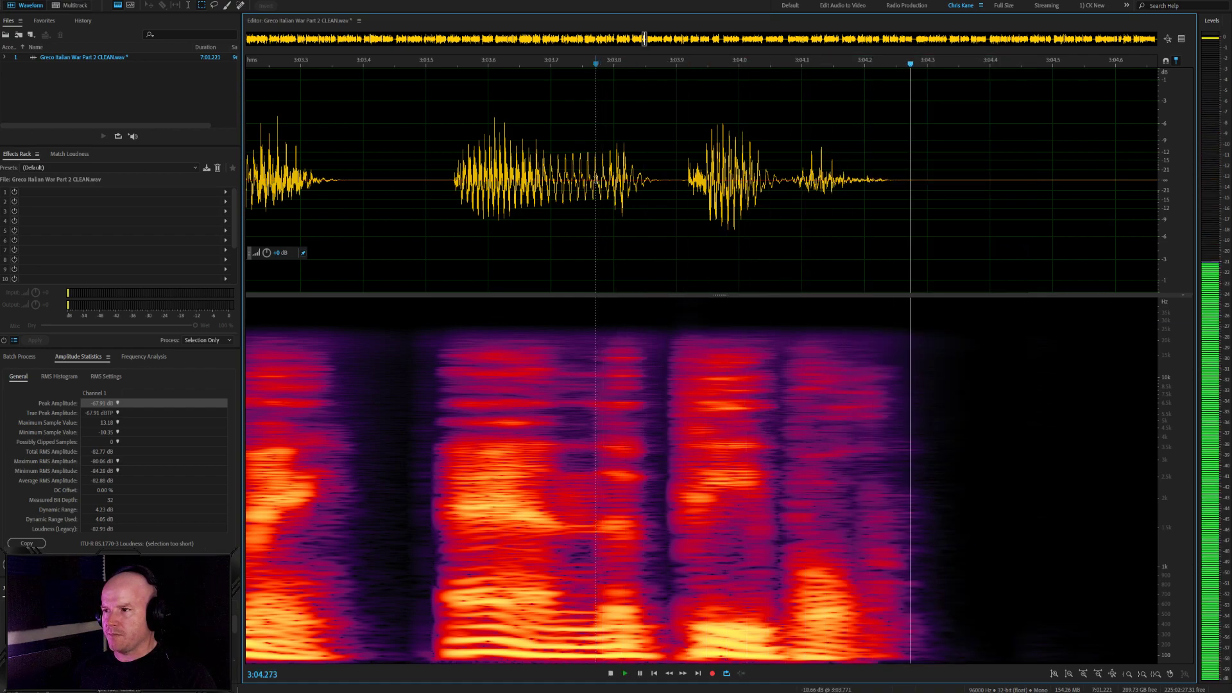
key(space)
Replay from about 3:02.6 across the pause and listen through the following sentence to about 3:11
scroll(595, 181, down, 6)
click(467, 159)
key(space)
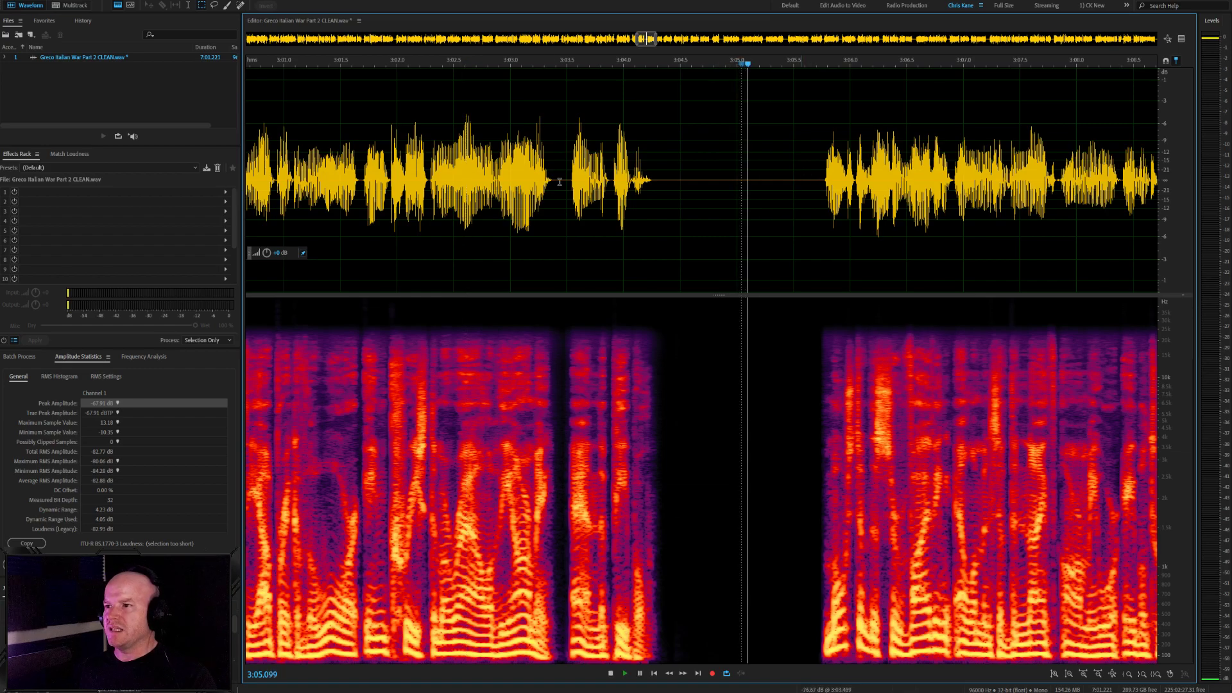
scroll(560, 182, down, 2)
scroll(579, 192, down, 3)
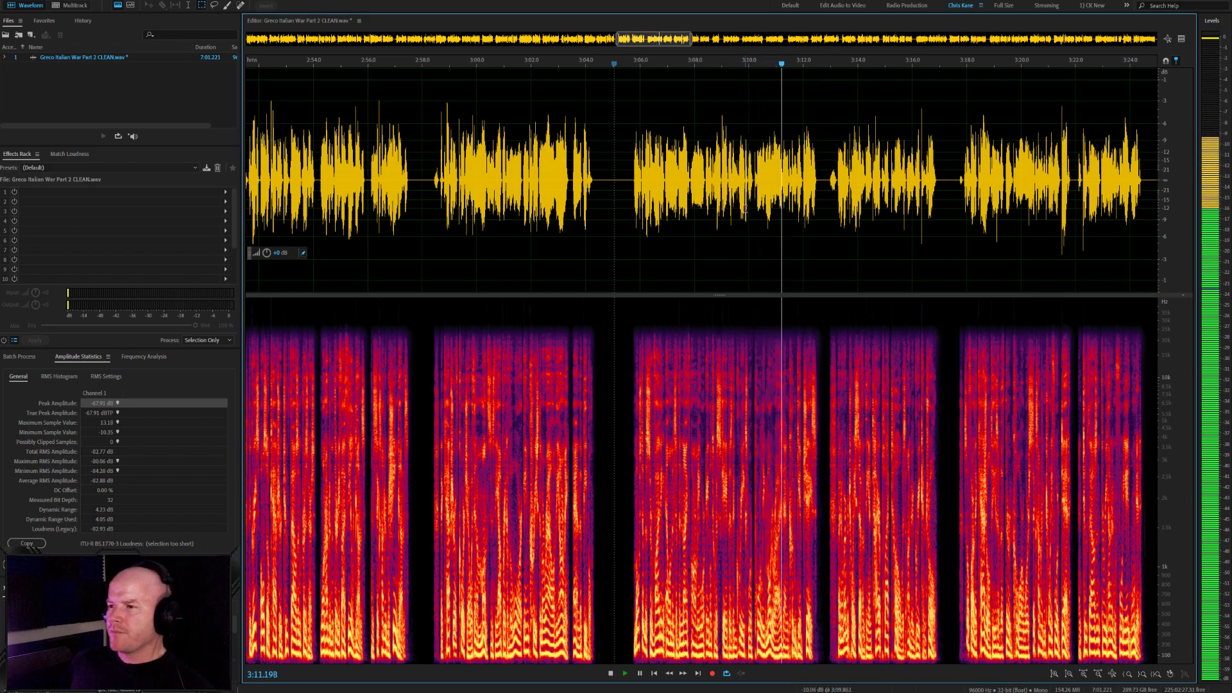
key(space)
key(space)
Heal the brief spot inside the word at about 3:10.59 and replay from about 3:10.4
scroll(758, 213, up, 4)
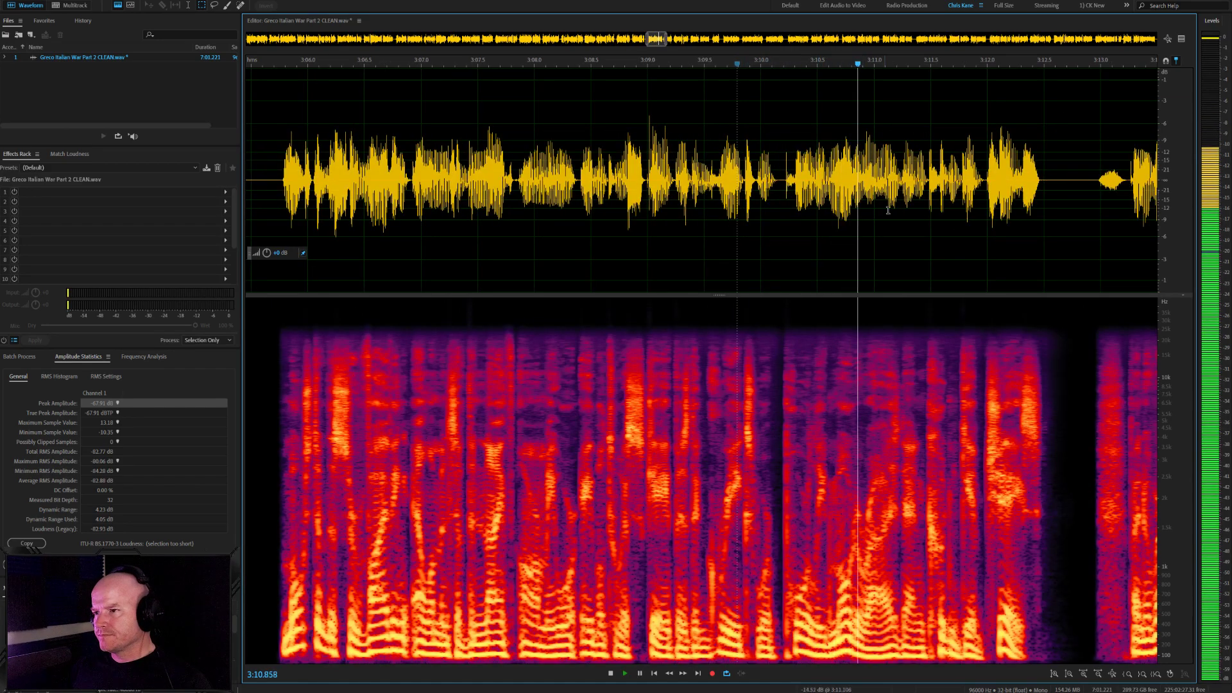
scroll(888, 211, up, 2)
key(space)
click(745, 160)
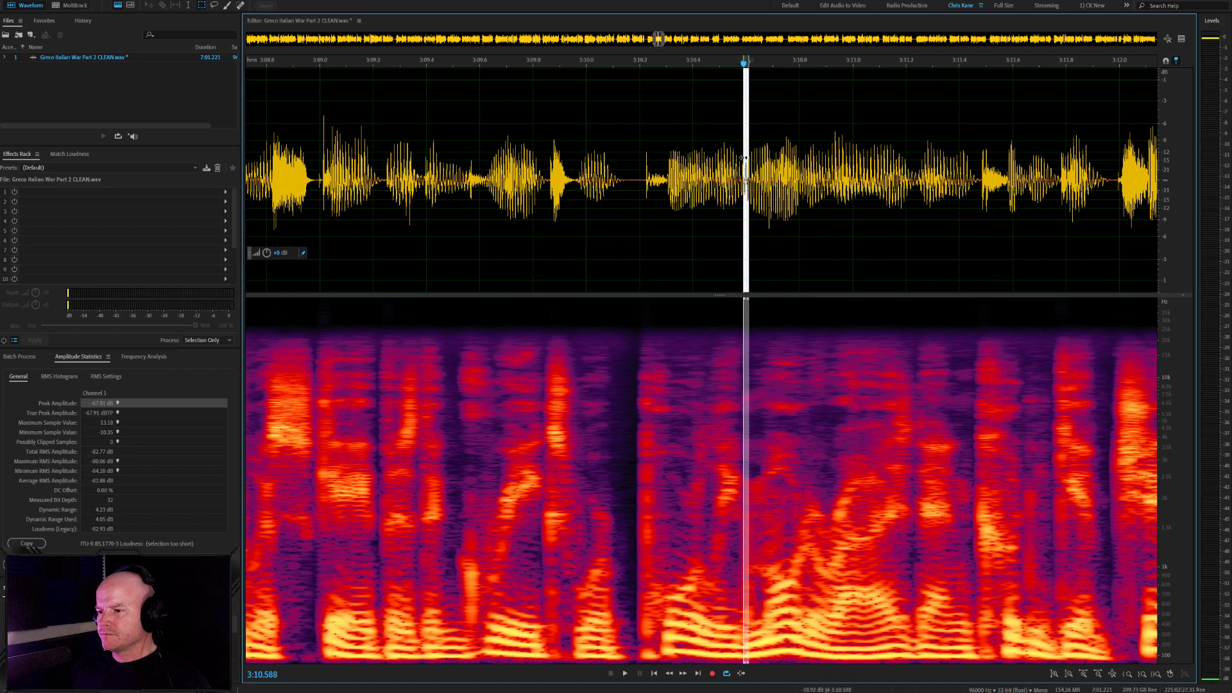
click(693, 156)
key(space)
Play on to the next sentence, heal the loud click at about 3:16.34, and replay the word around it
scroll(677, 165, down, 2)
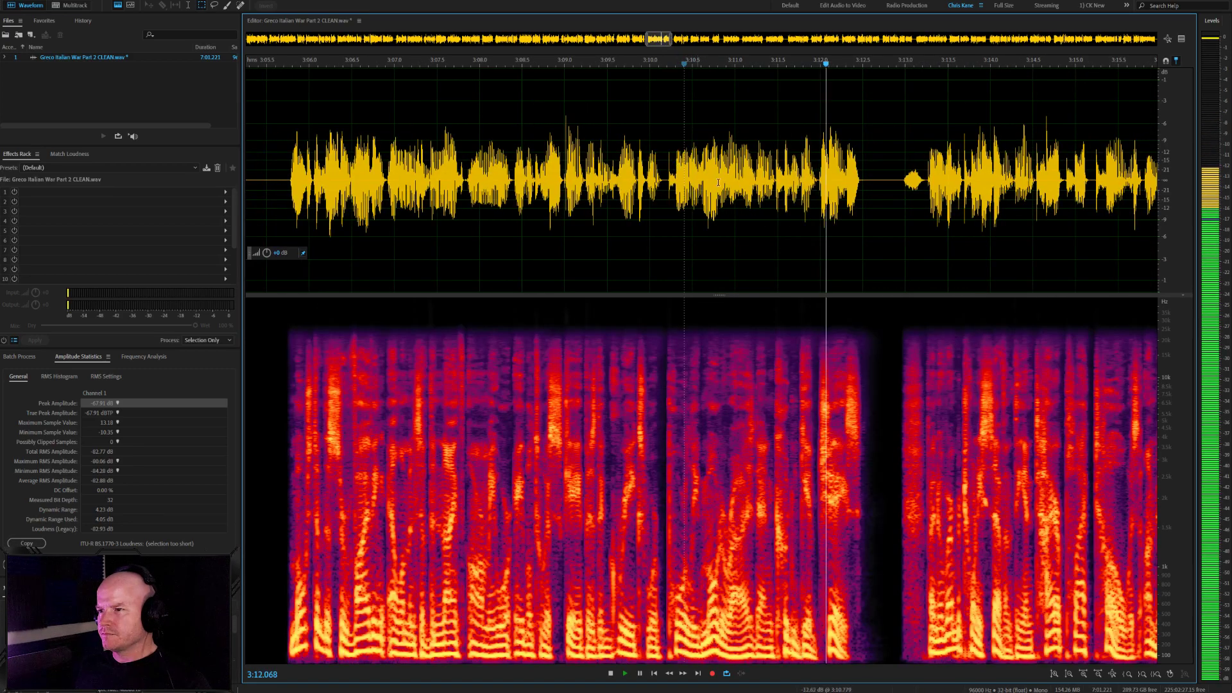
scroll(940, 256, down, 2)
scroll(940, 256, up, 1)
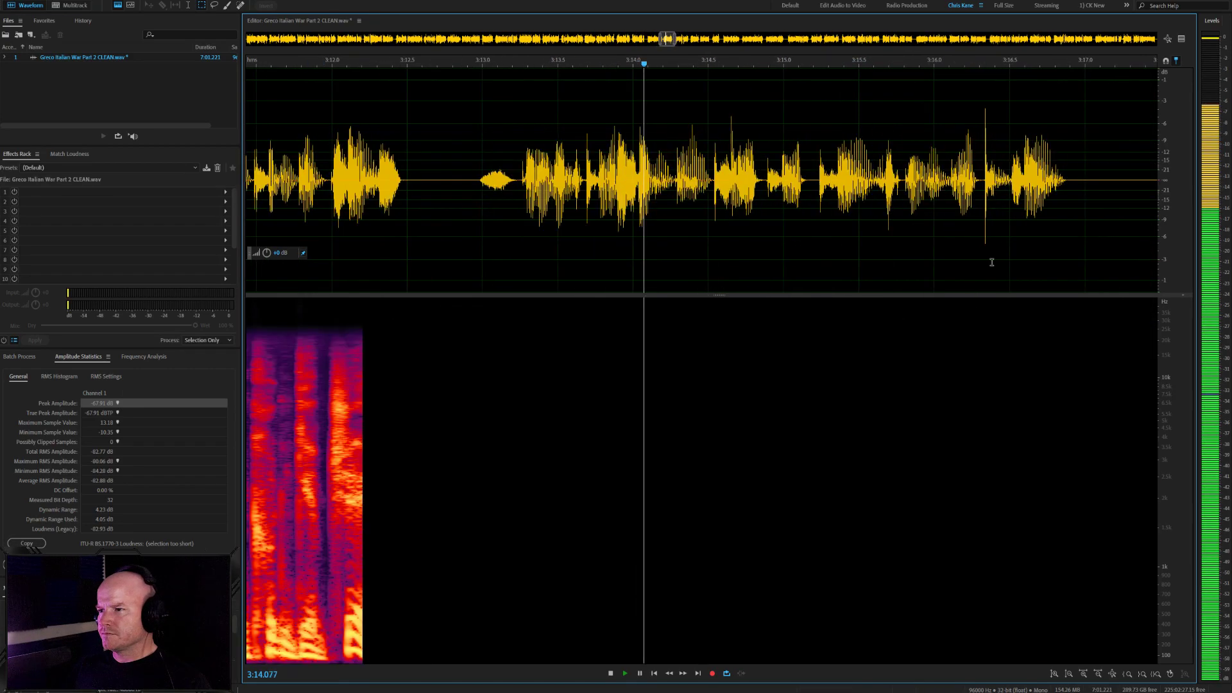
scroll(910, 236, up, 1)
scroll(909, 236, up, 3)
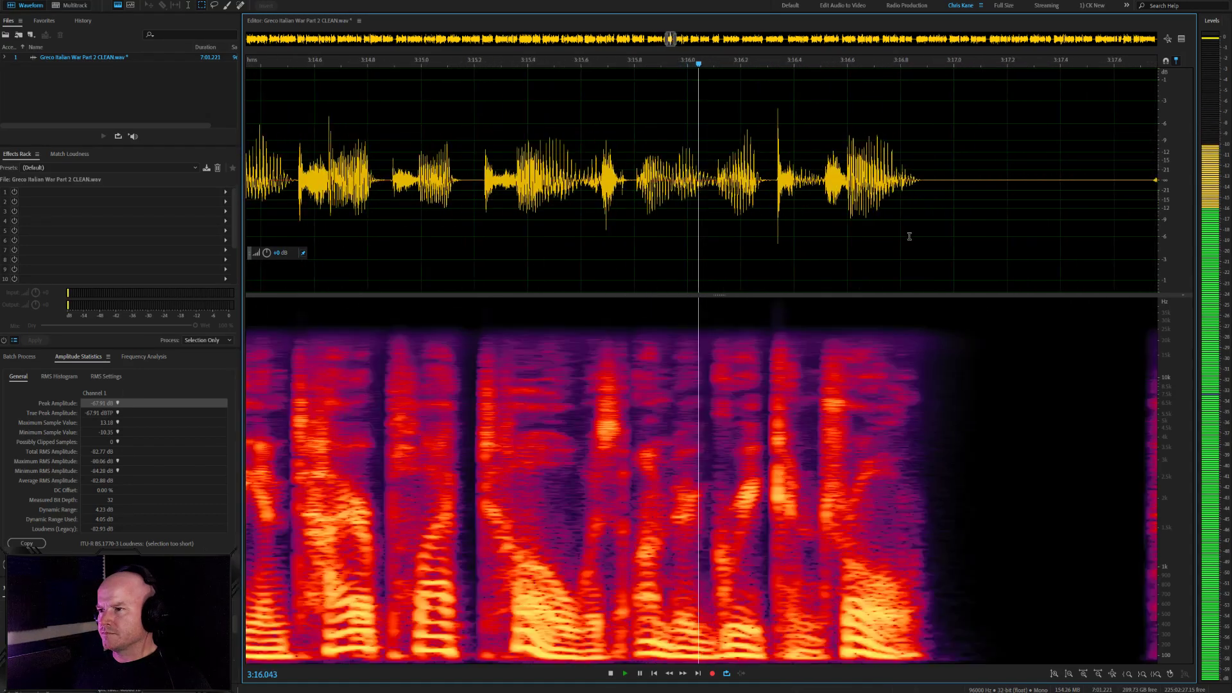
key(space)
mouse_move(766, 154)
mouse_down()
mouse_move(783, 154)
mouse_move(774, 171)
mouse_move(785, 171)
mouse_move(760, 169)
mouse_up()
click(724, 166)
key(space)
Clean up the sentence's fading tail from about 3:16.76 to 3:16.95, and replay from just before it into the next sentence
scroll(724, 167, down, 3)
scroll(784, 199, up, 3)
key(space)
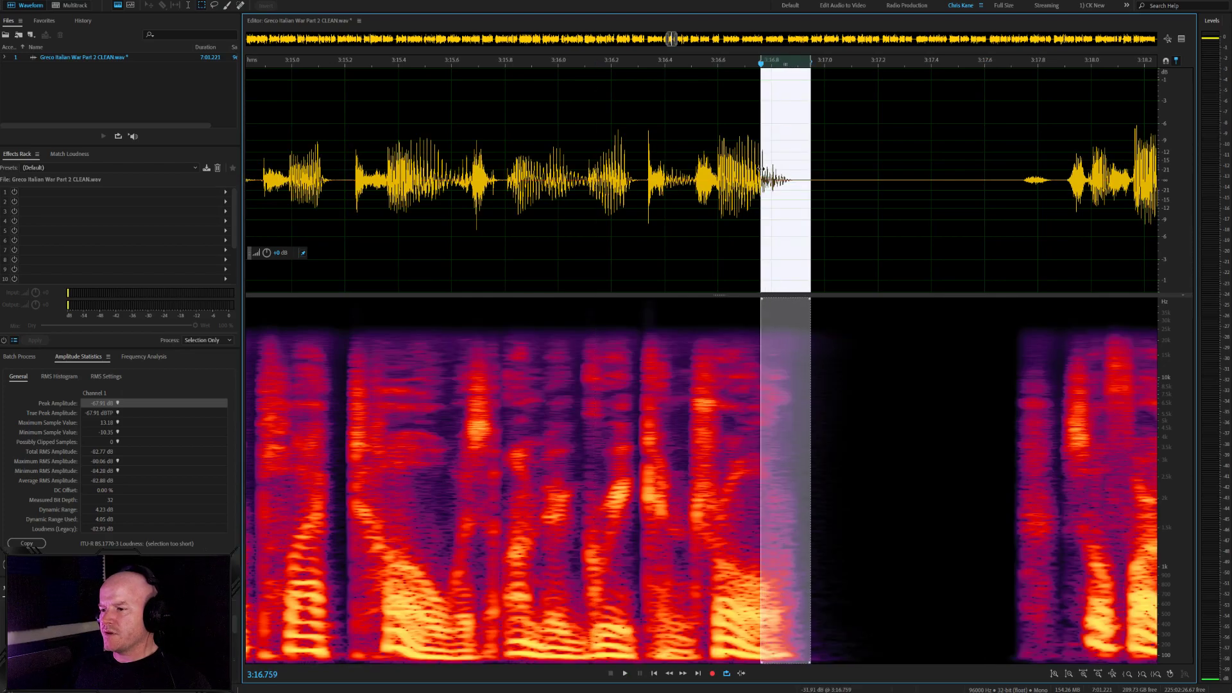
click(630, 171)
key(space)
scroll(630, 170, down, 3)
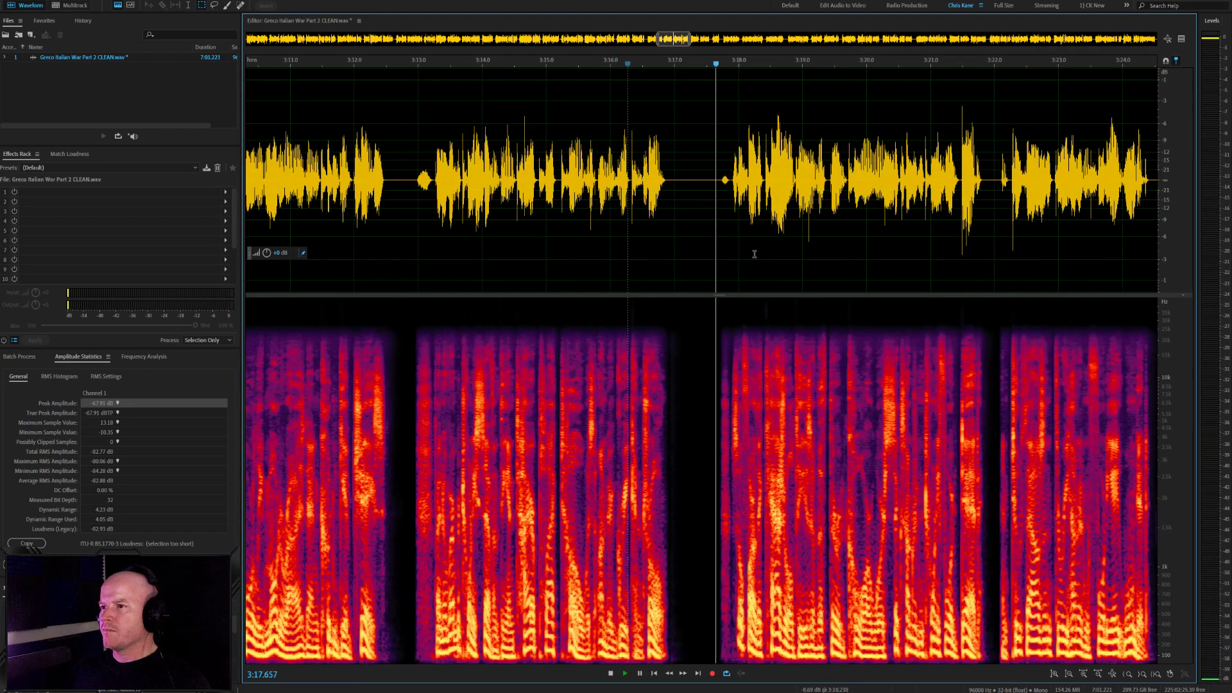
scroll(796, 255, down, 2)
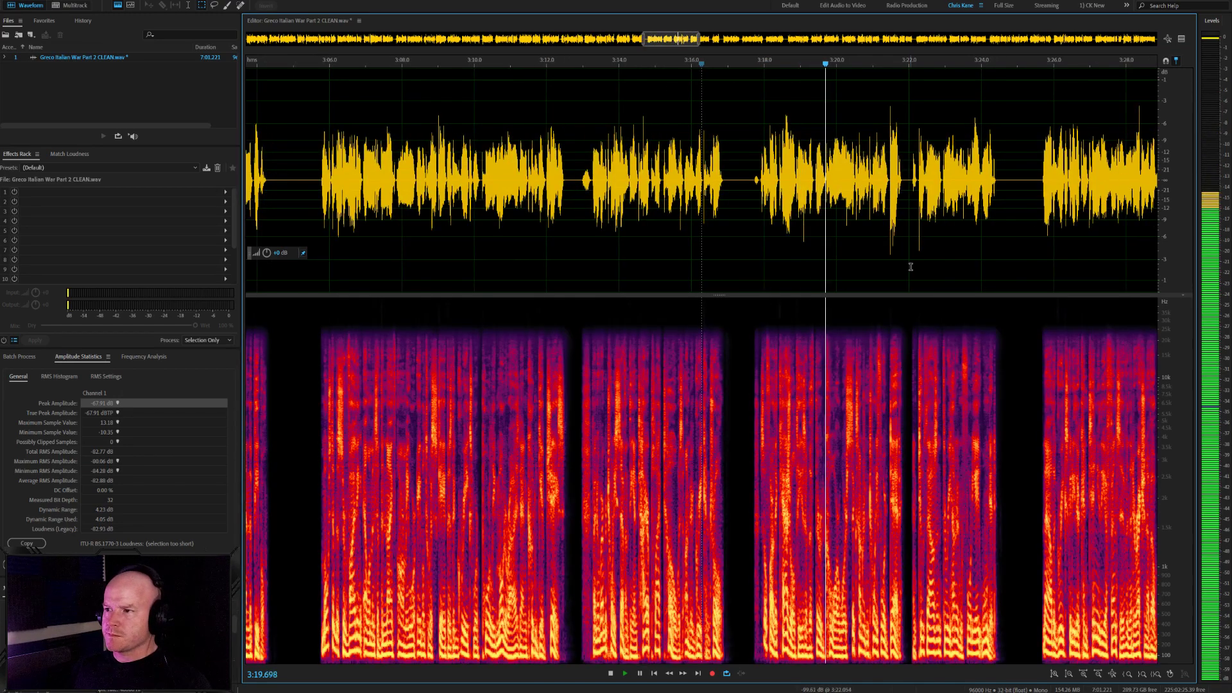
Listen closely to the speech from about 3:19.7 to 3:23.6 and replay it from about 3:22.6
scroll(911, 267, up, 3)
scroll(814, 256, up, 4)
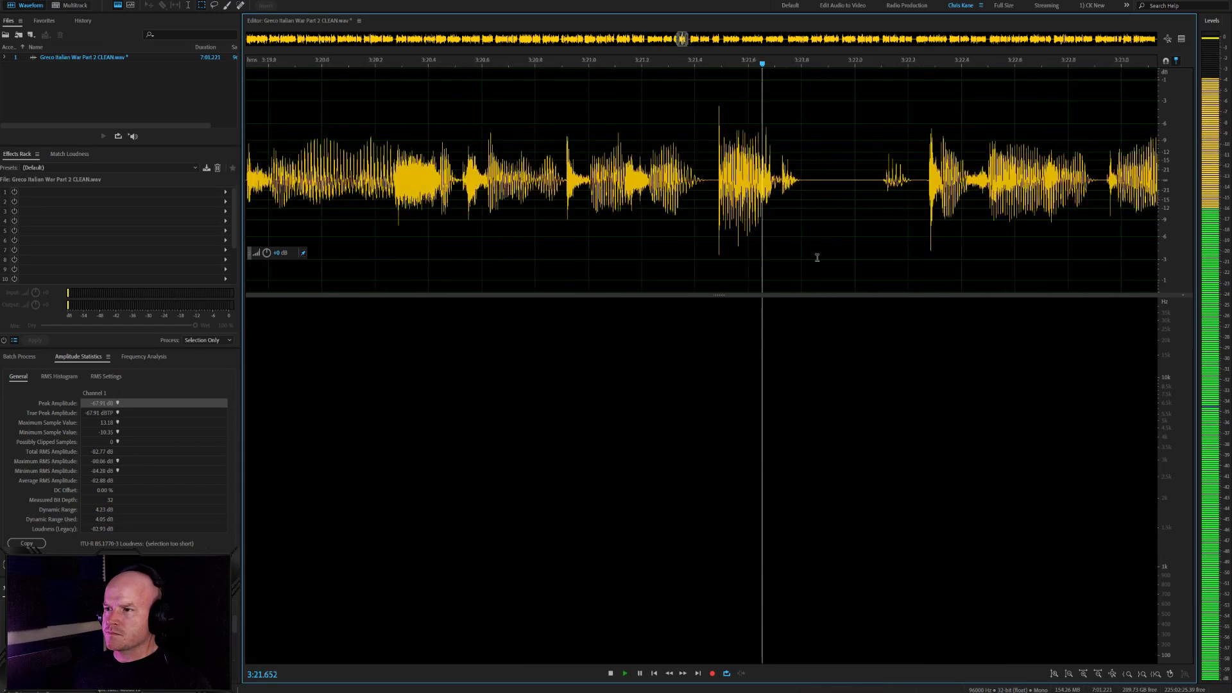
scroll(847, 281, down, 2)
scroll(913, 267, up, 3)
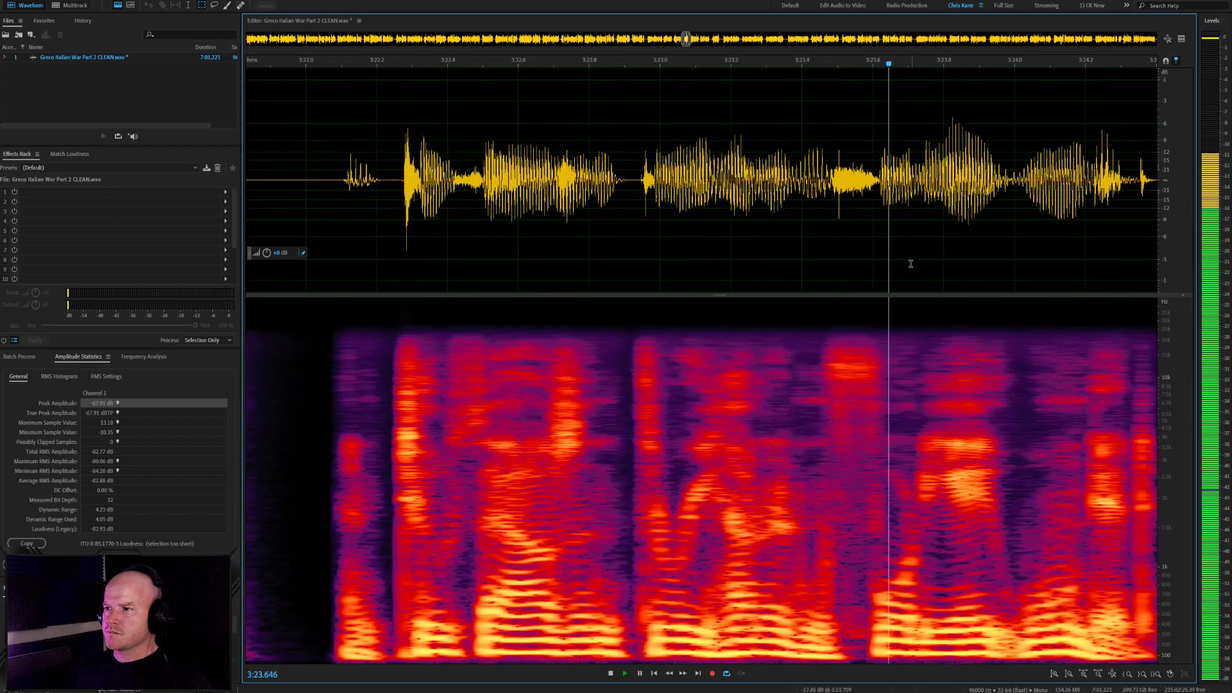
click(840, 175)
click(525, 191)
key(space)
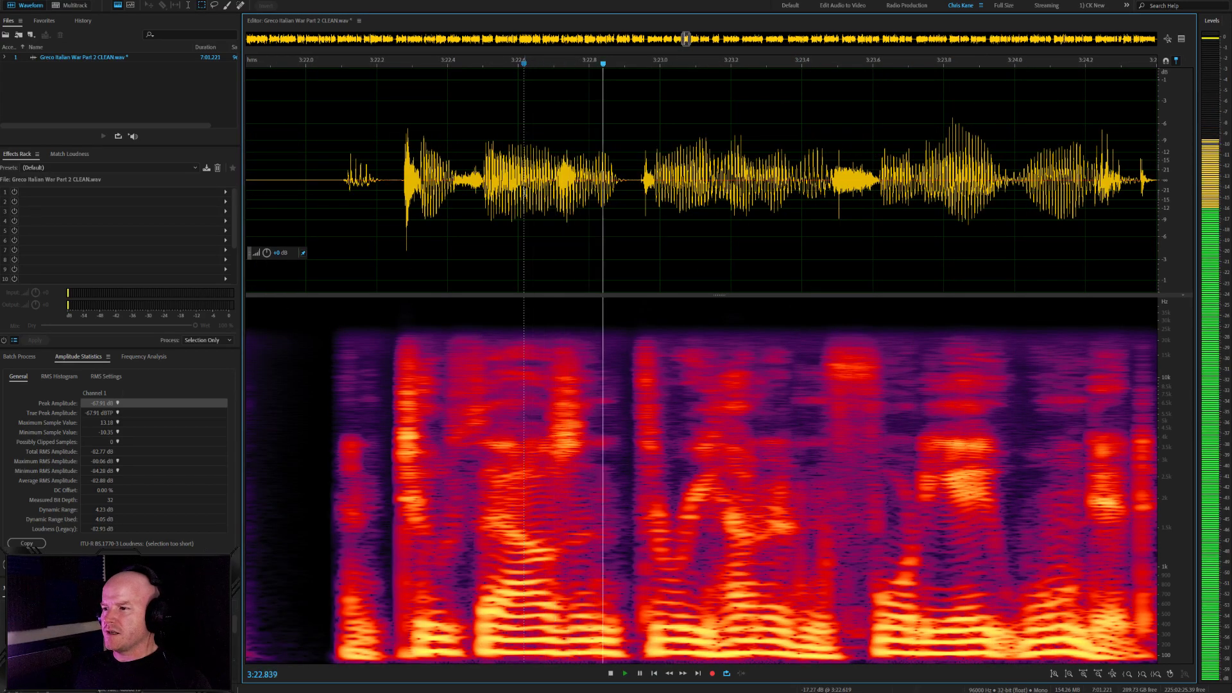
Heal the small click at about 3:23.5 and replay the phrase from about 3:23
scroll(762, 274, up, 2)
key(space)
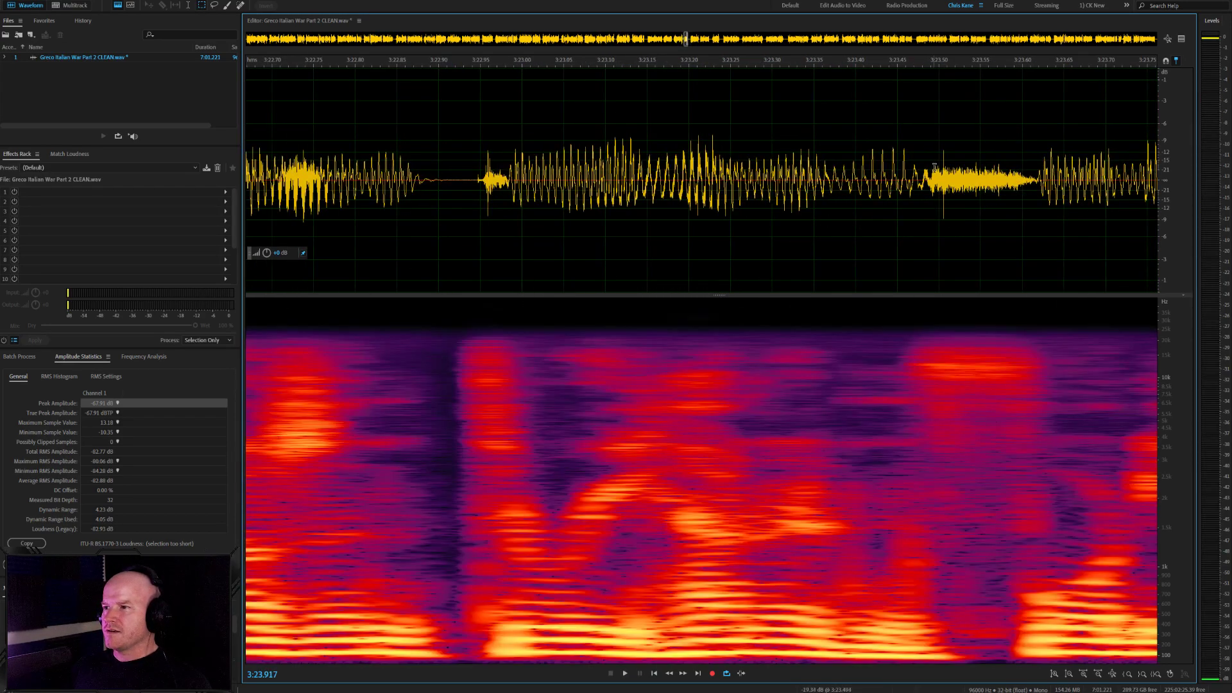
click(944, 170)
click(536, 183)
key(space)
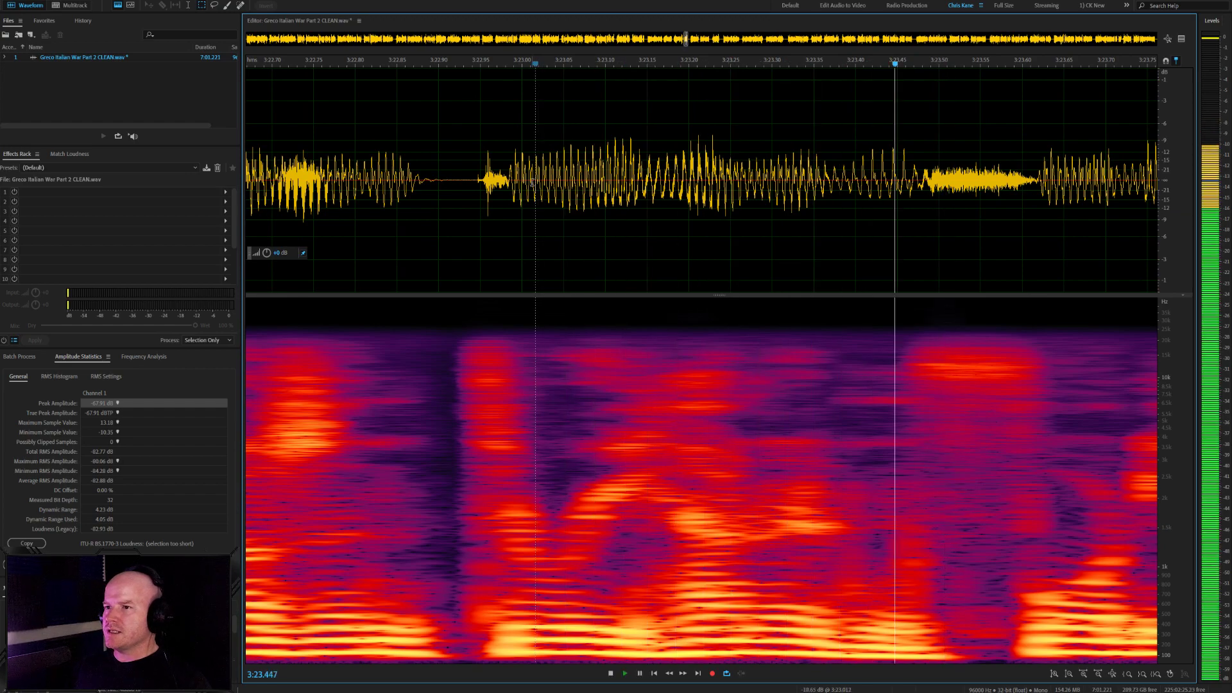
key(space)
Check the repaired phrase by replaying it from about 3:22.96 and again from about 3:22.68
click(486, 185)
key(space)
key(space)
scroll(870, 254, down, 5)
click(495, 196)
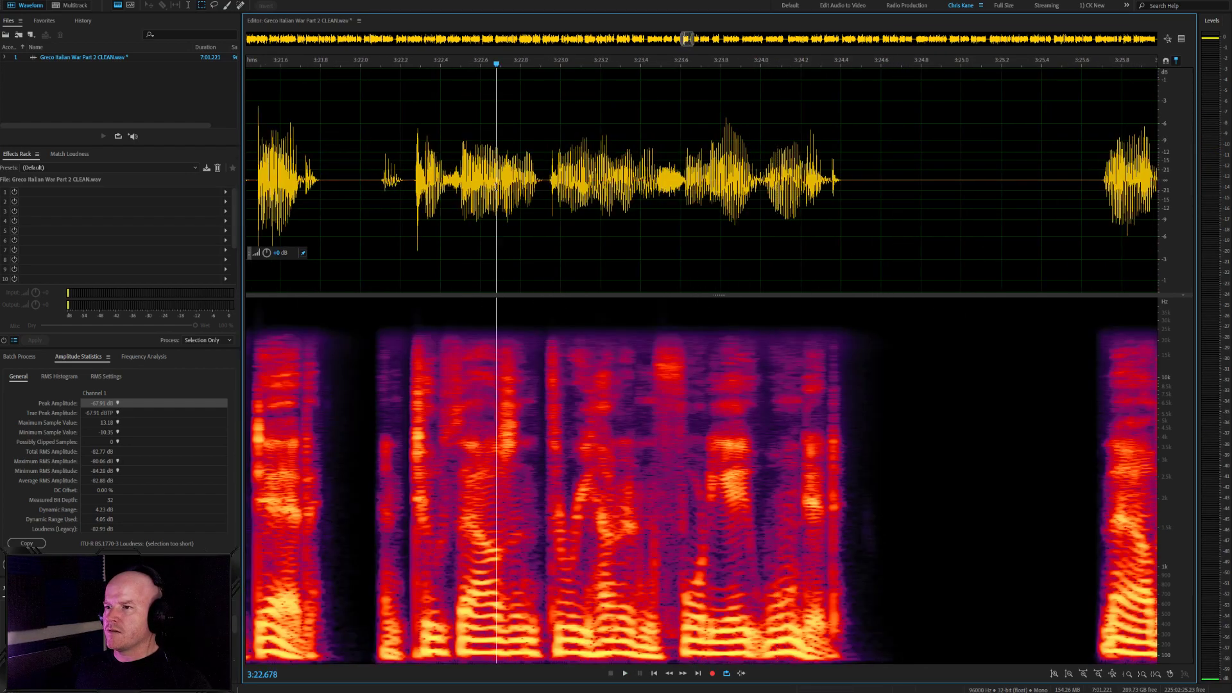
key(space)
scroll(524, 198, up, 3)
key(space)
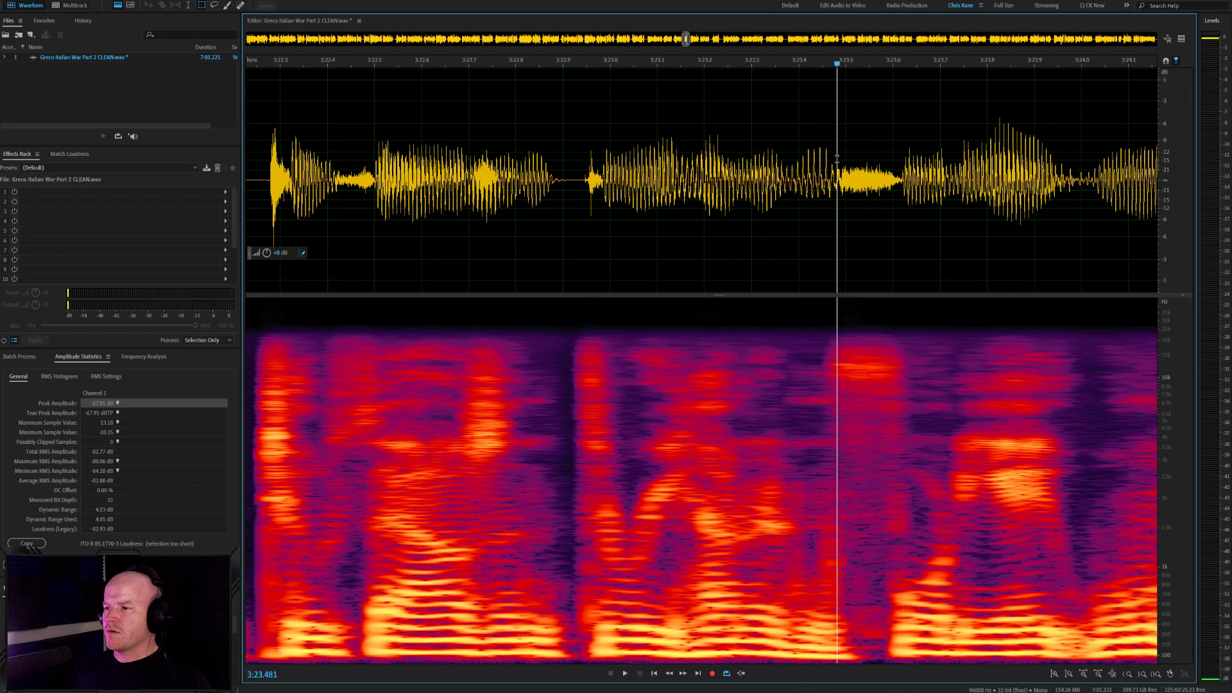
Heal the brief spot at about 3:23.47, replay from about 3:22.95, and play on past the pause
drag(837, 158, 829, 158)
click(581, 186)
key(space)
scroll(584, 193, down, 3)
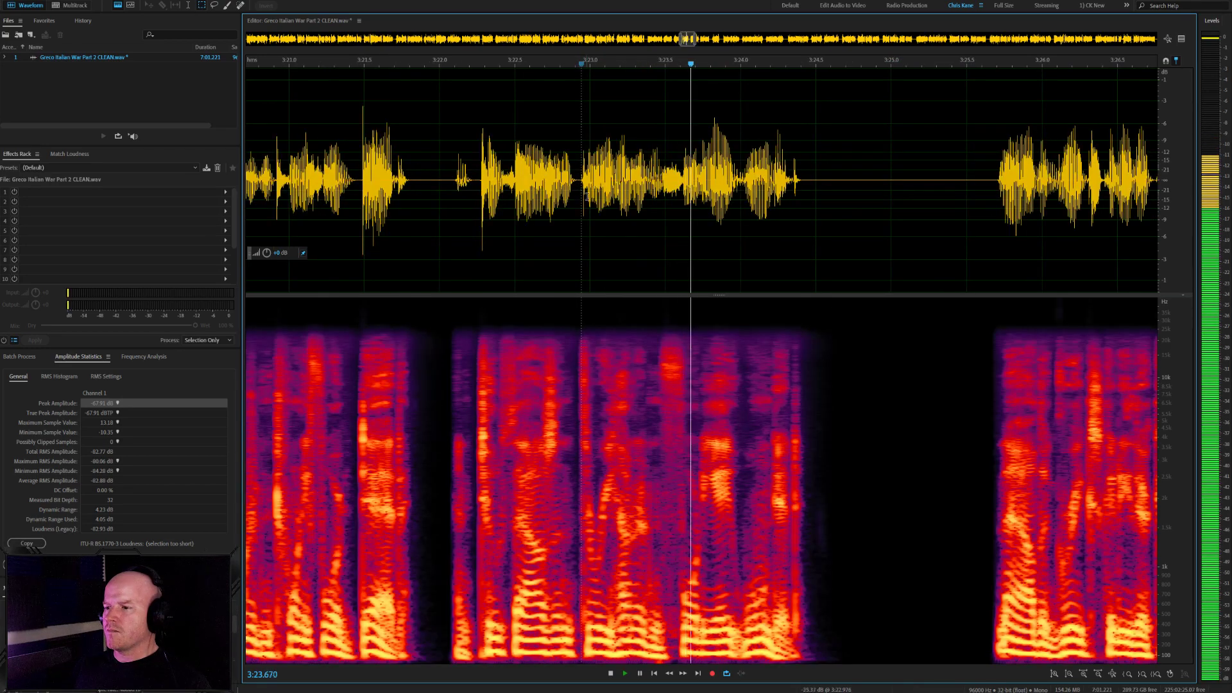
scroll(796, 224, down, 3)
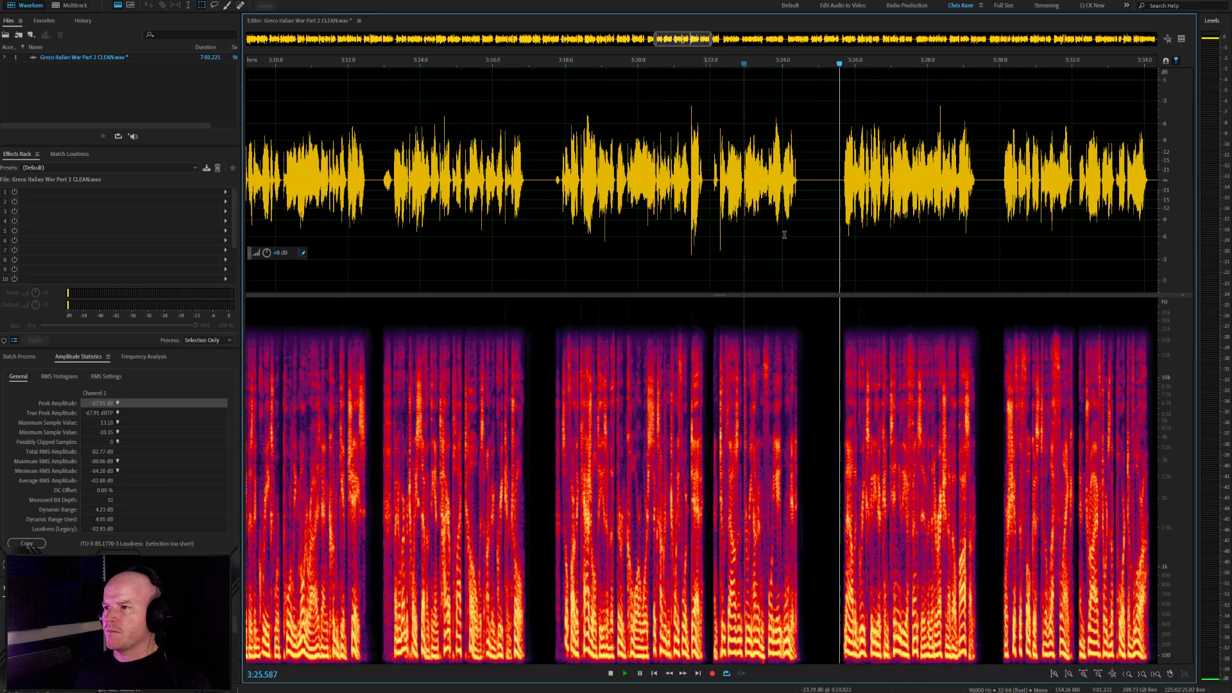
Shorten the pause between sentences by deleting about 0.57 s of silence starting at 3:29.53, and replay the join
scroll(737, 195, up, 3)
scroll(885, 244, down, 3)
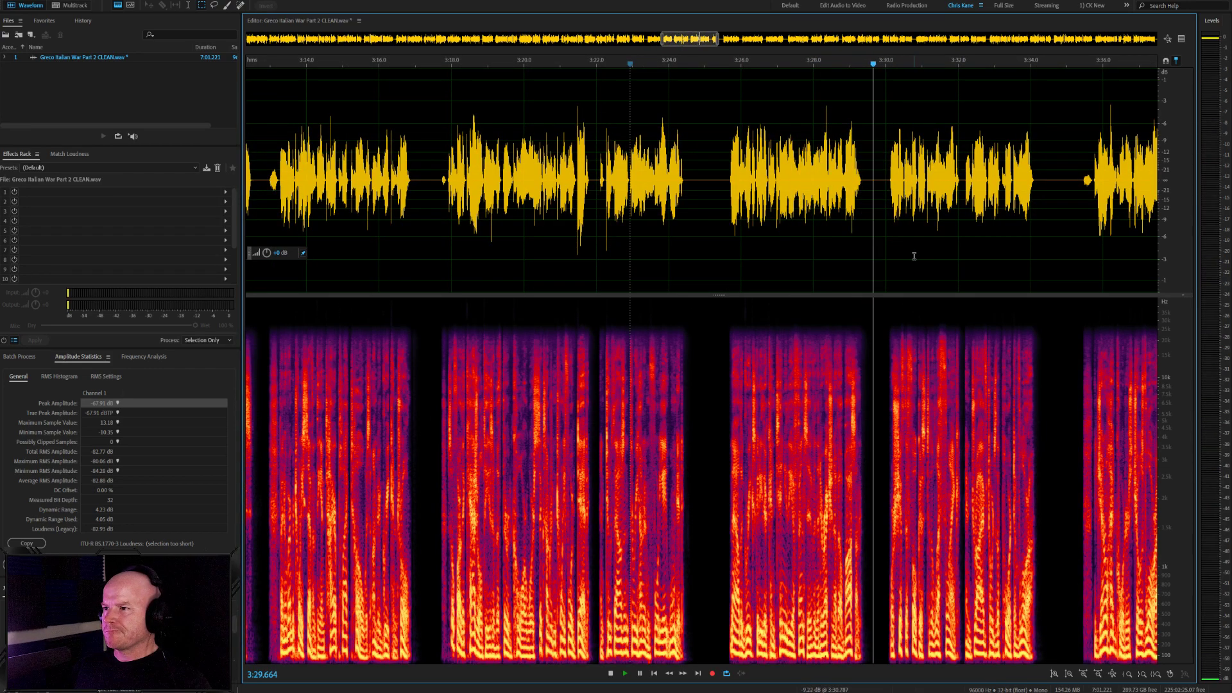
scroll(803, 161, up, 5)
drag(835, 175, 770, 175)
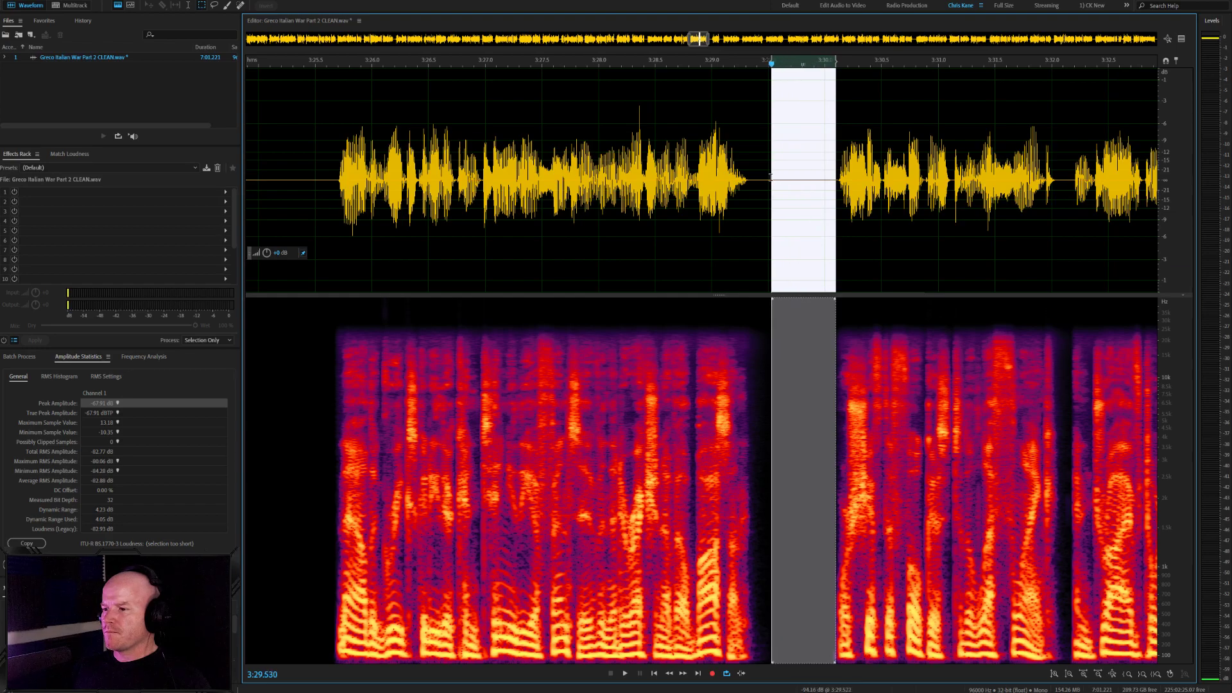
key(Delete)
key(space)
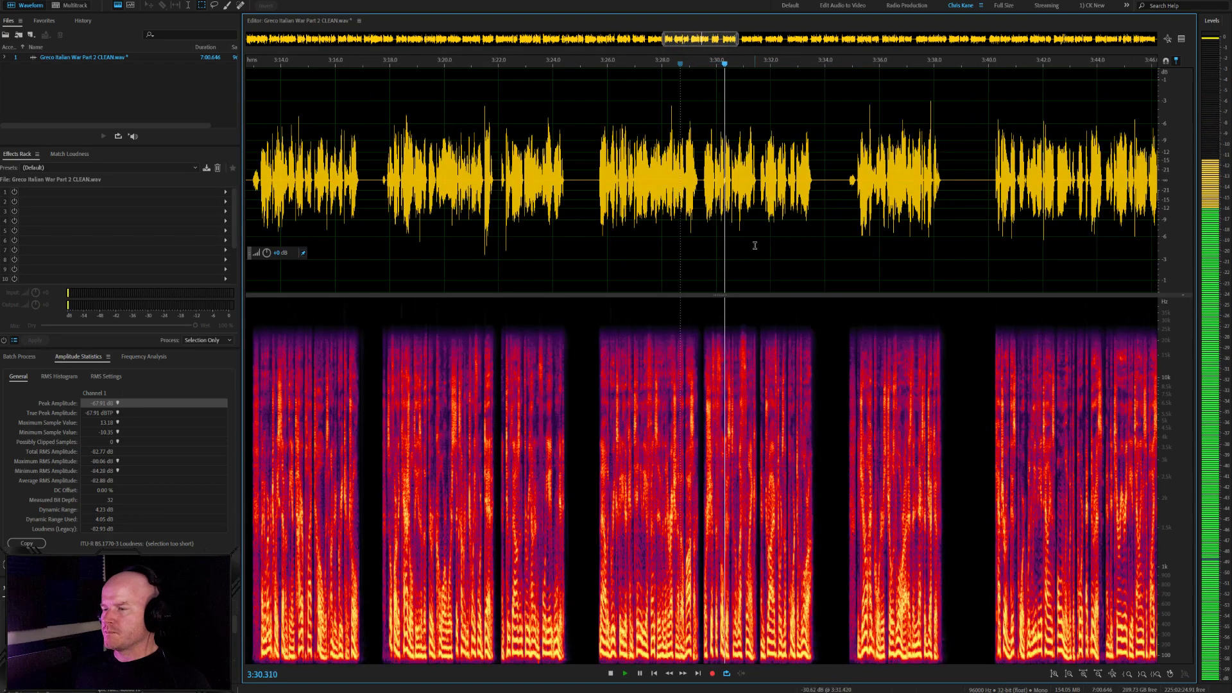
Listen on through the next sentence to about 3:38 and replay it from about 3:35.7
scroll(763, 246, up, 2)
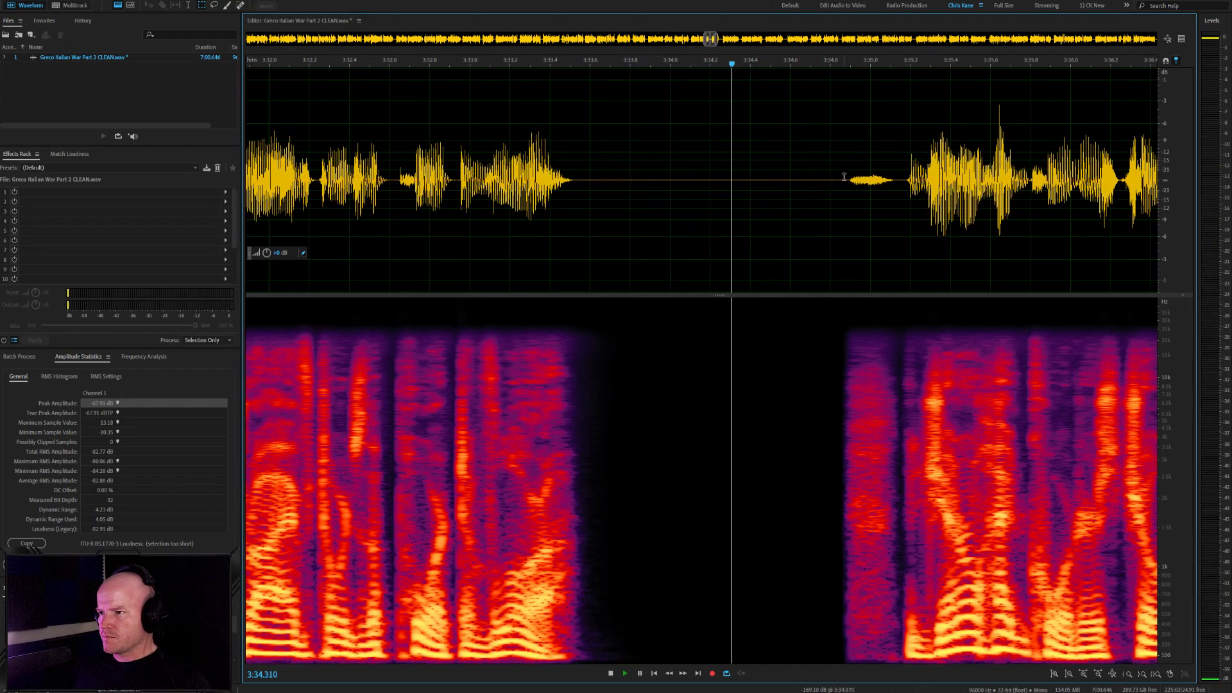
scroll(729, 227, down, 3)
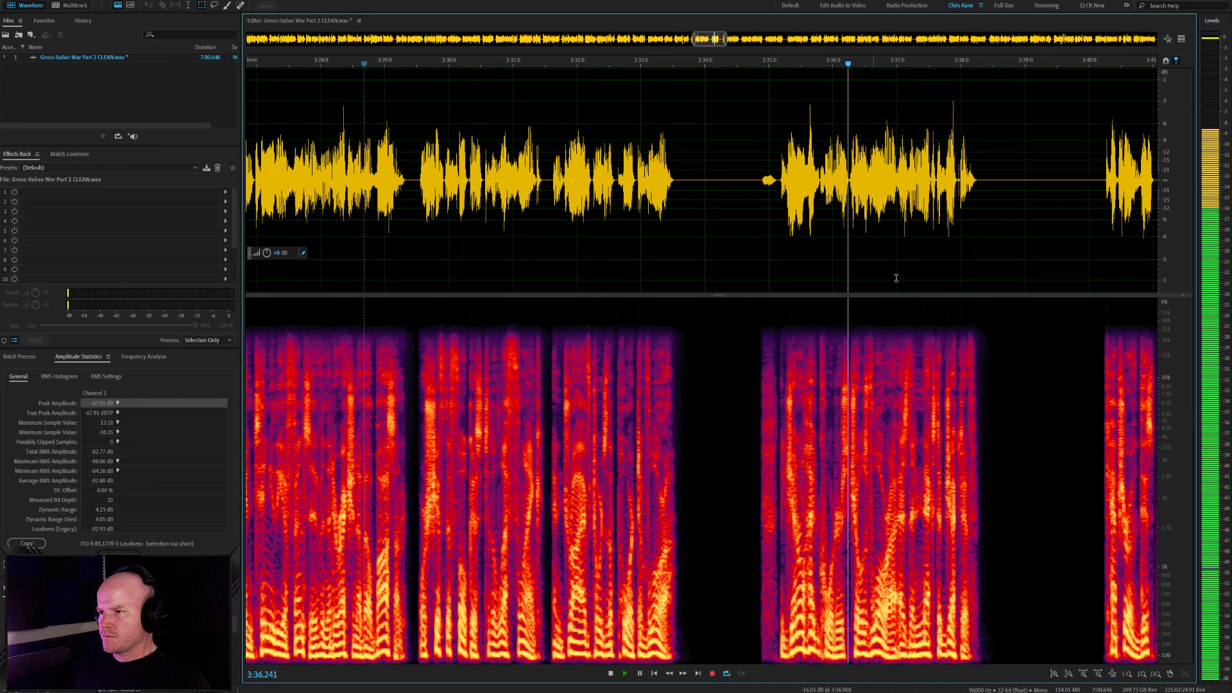
key(space)
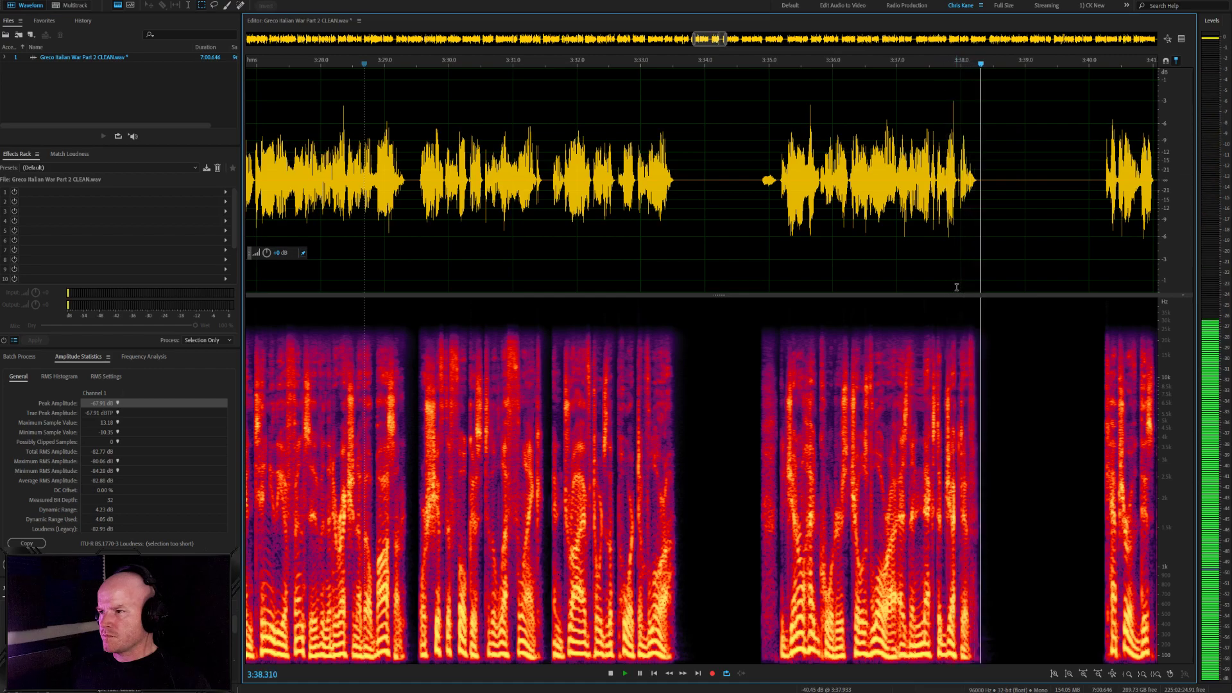
scroll(956, 286, up, 4)
click(373, 183)
key(space)
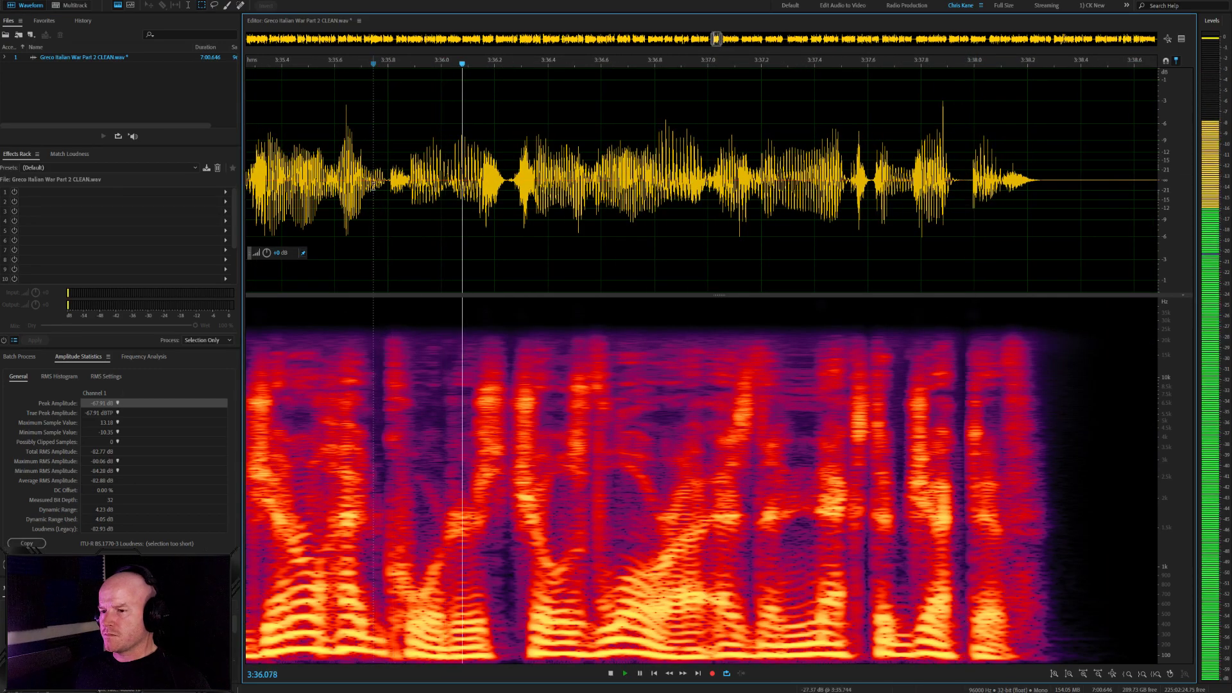
Heal the brief spot at about 3:36.6 and replay the phrase from about 3:36.4
key(space)
drag(604, 184, 595, 184)
key(ctrl+u)
click(549, 186)
key(space)
scroll(473, 188, down, 3)
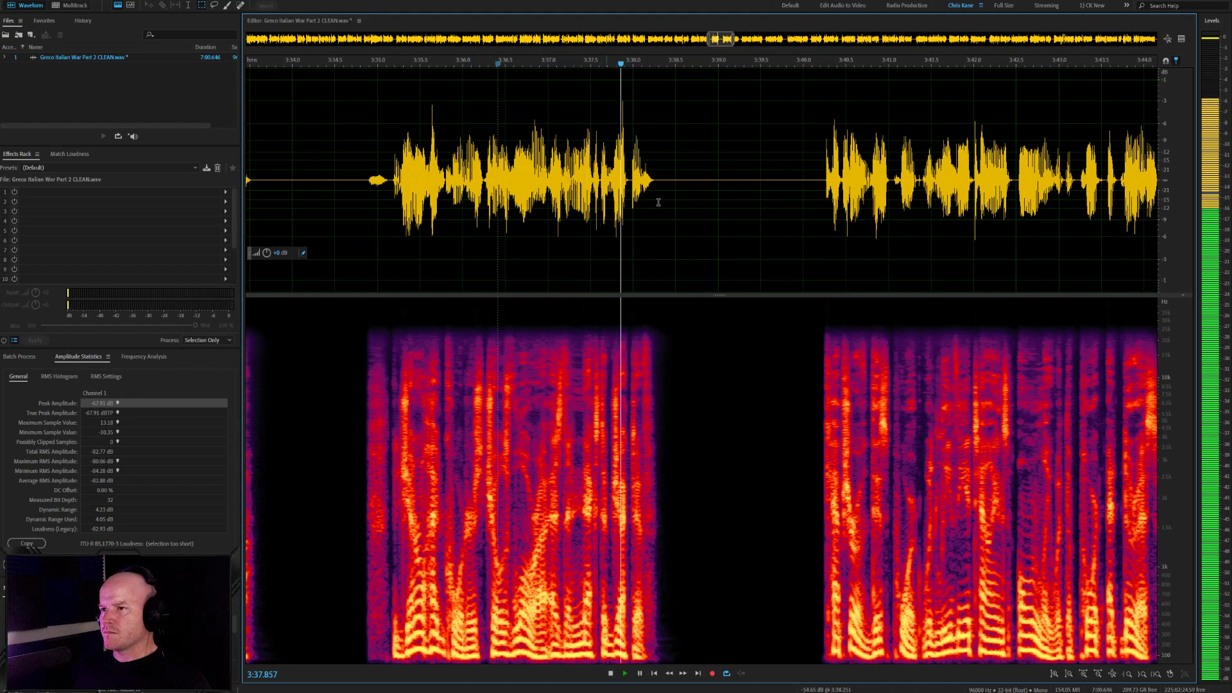
Shorten the pause before the next sentence by deleting about 1.4 s of silence starting at about 3:38.8, and play on
click(822, 179)
key(space)
drag(821, 178, 702, 192)
key(Delete)
key(space)
scroll(704, 194, down, 4)
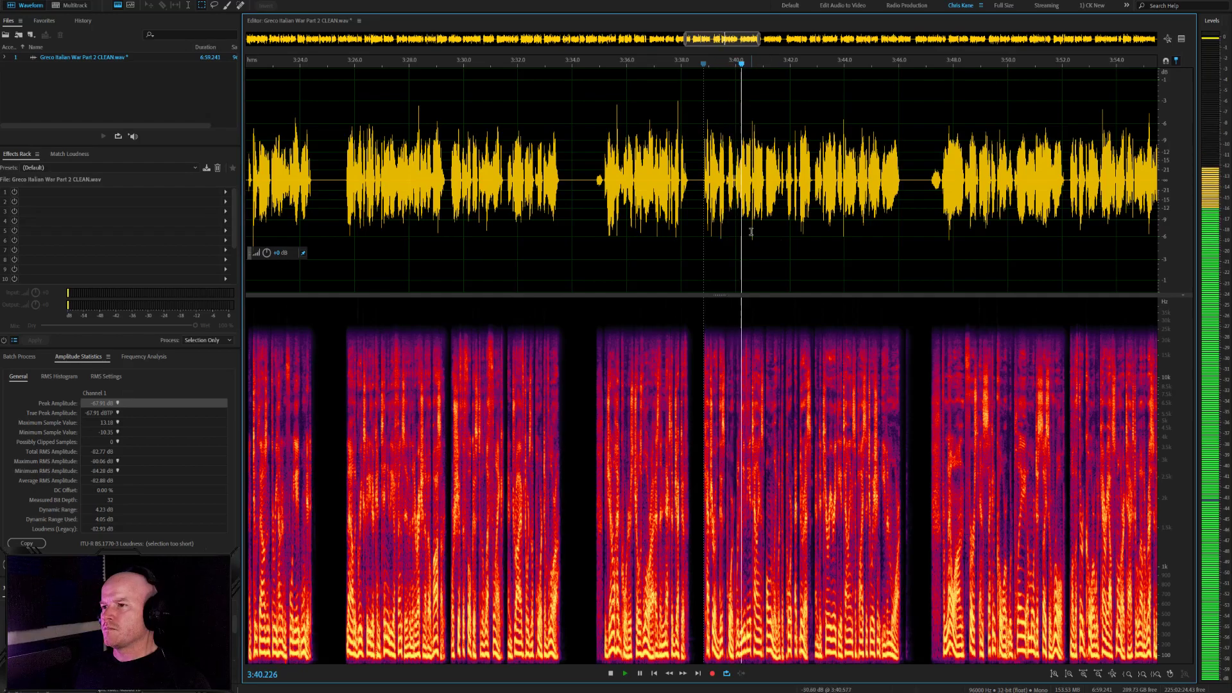
Listen through the sentence and shorten the pause after it, at about 3:46, by deleting about 0.25 s
scroll(750, 208, up, 5)
scroll(654, 191, down, 3)
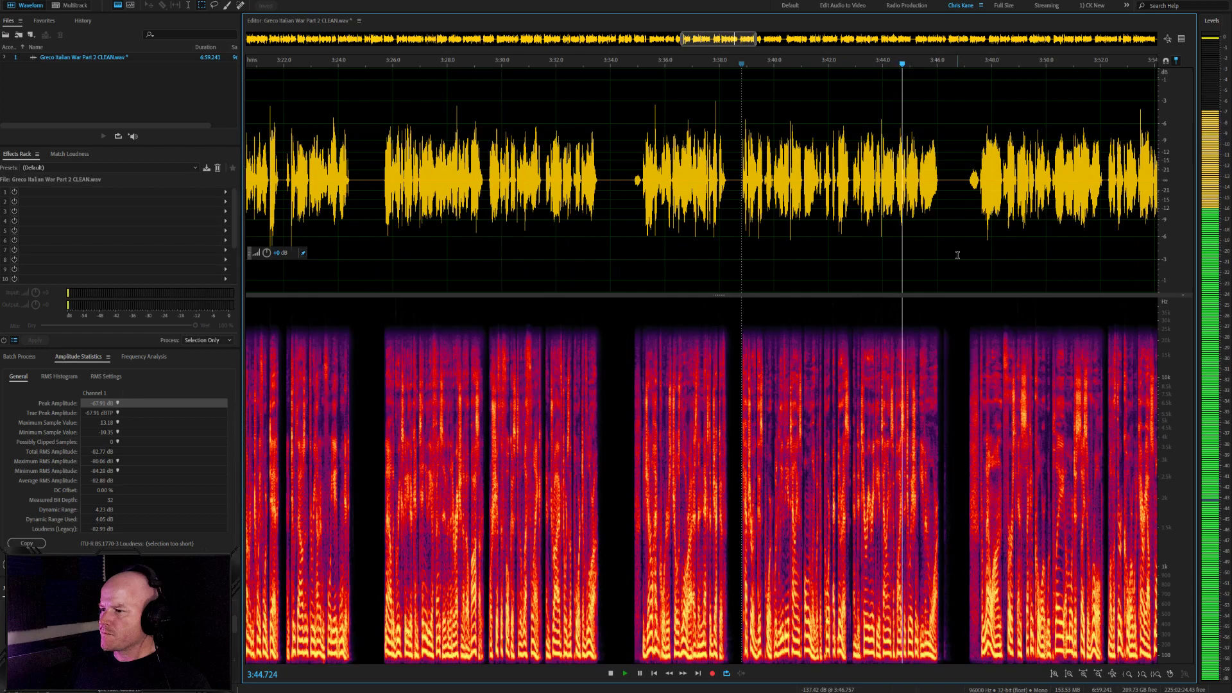
scroll(903, 203, up, 3)
drag(902, 176, 866, 177)
key(Delete)
scroll(761, 252, down, 5)
scroll(761, 252, up, 4)
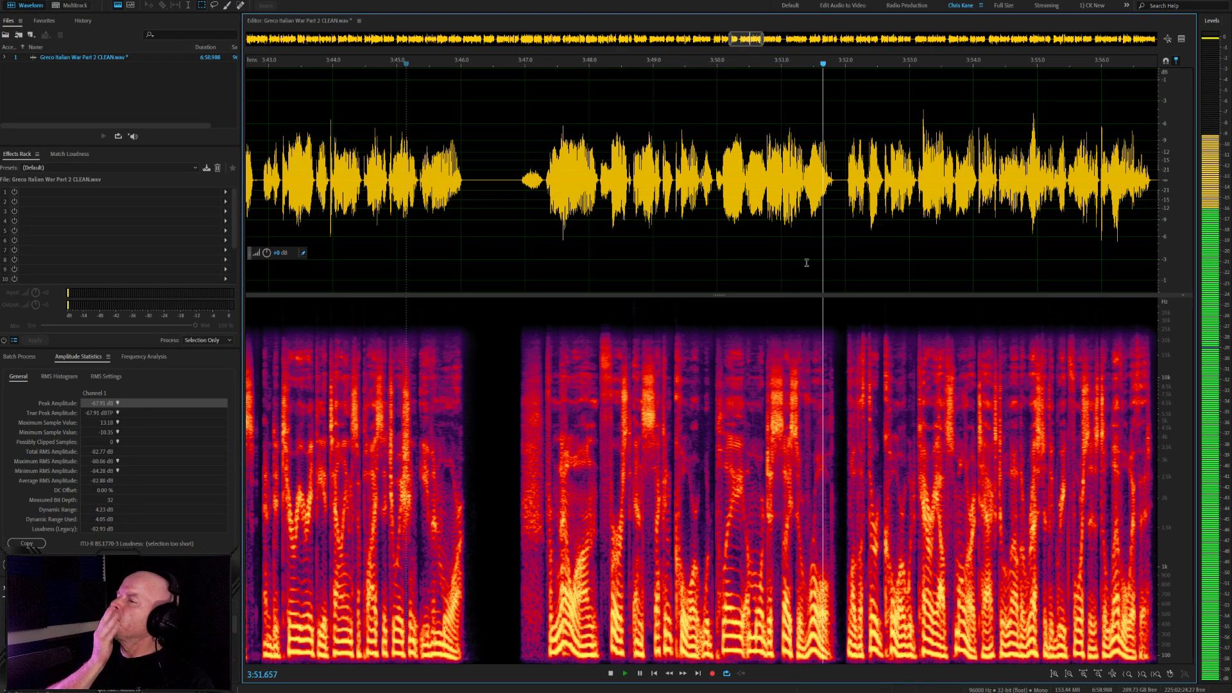
Heal the end of the word at about 3:51.8 and replay the join from about 3:51.4
key(space)
key(space)
scroll(784, 222, up, 6)
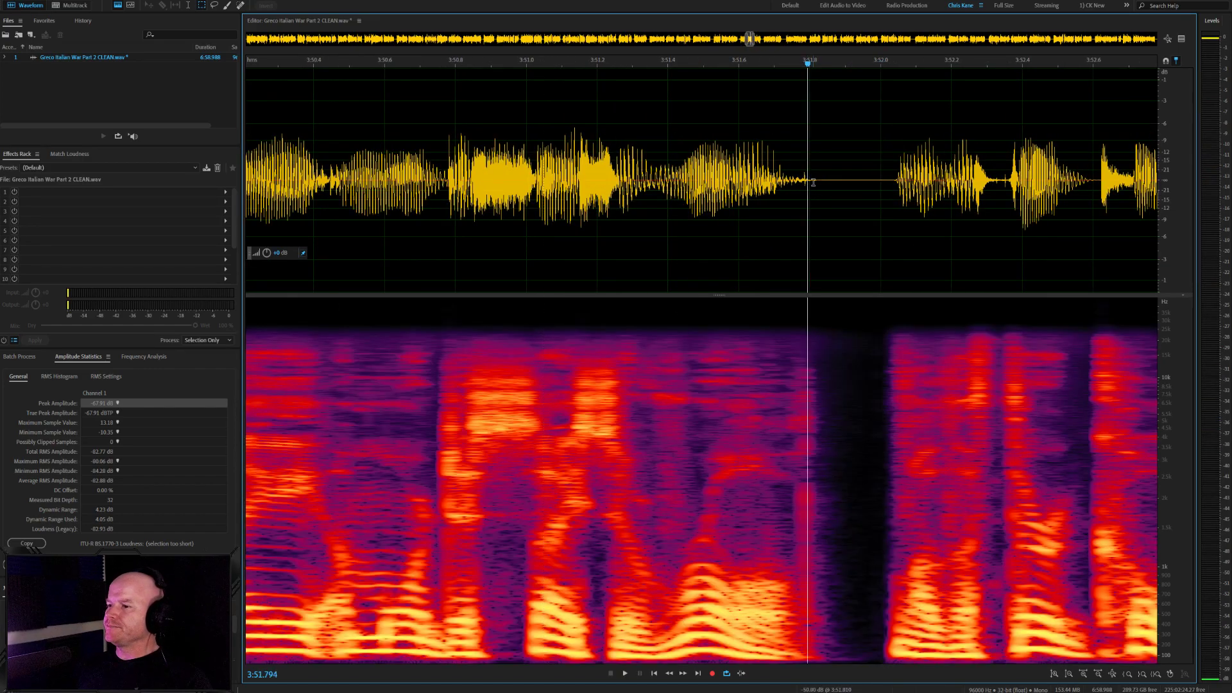
drag(814, 183, 797, 183)
key(ctrl+u)
click(683, 186)
key(space)
scroll(556, 198, down, 5)
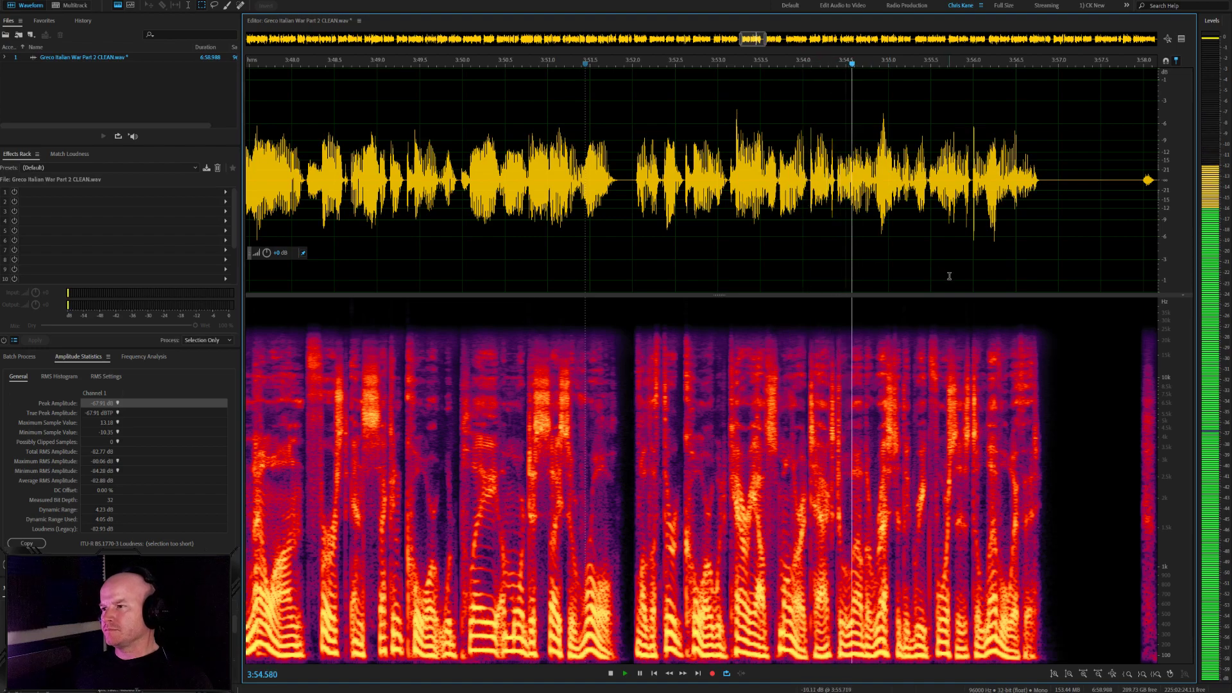
Listen on past 4:00, replay the phrase from about 3:59, and heal the brief spot at about 4:00.43
scroll(789, 234, down, 4)
scroll(891, 258, up, 5)
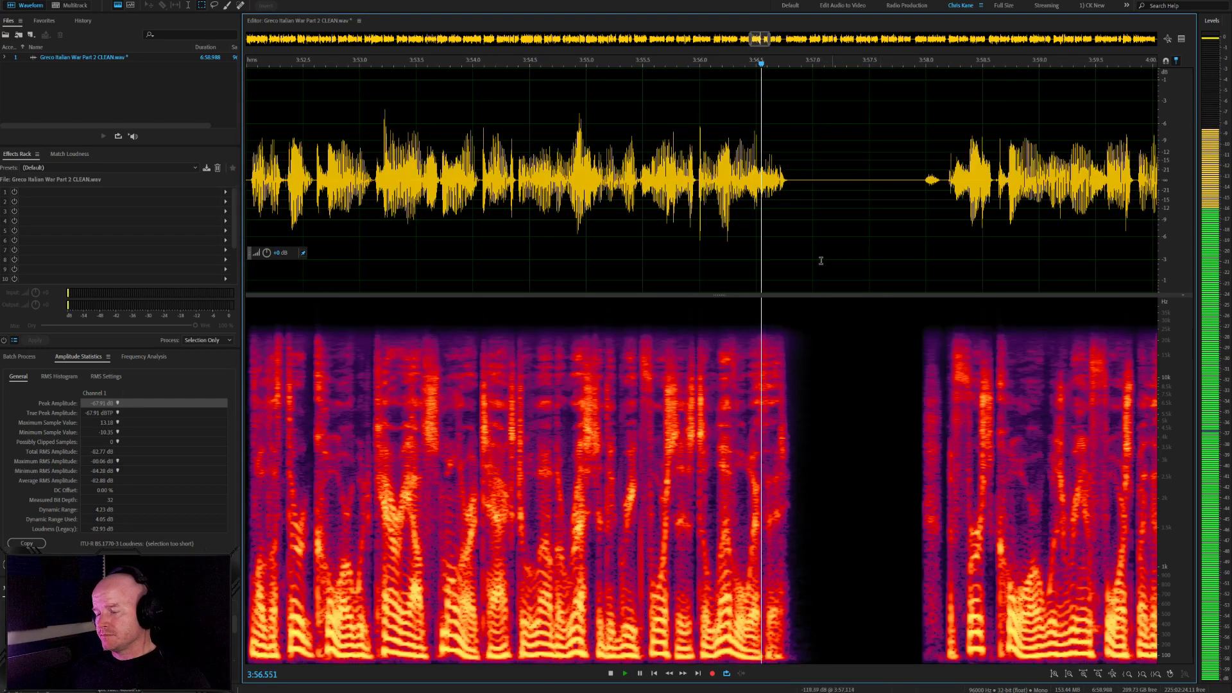
scroll(736, 200, down, 5)
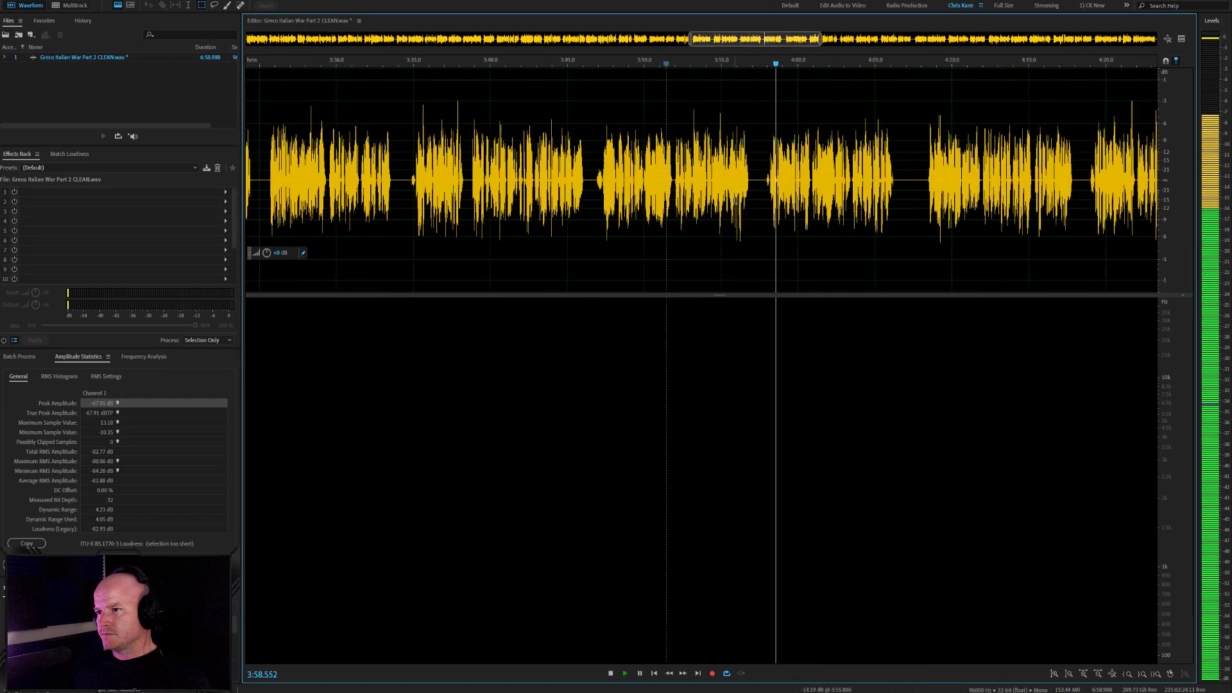
scroll(861, 229, up, 5)
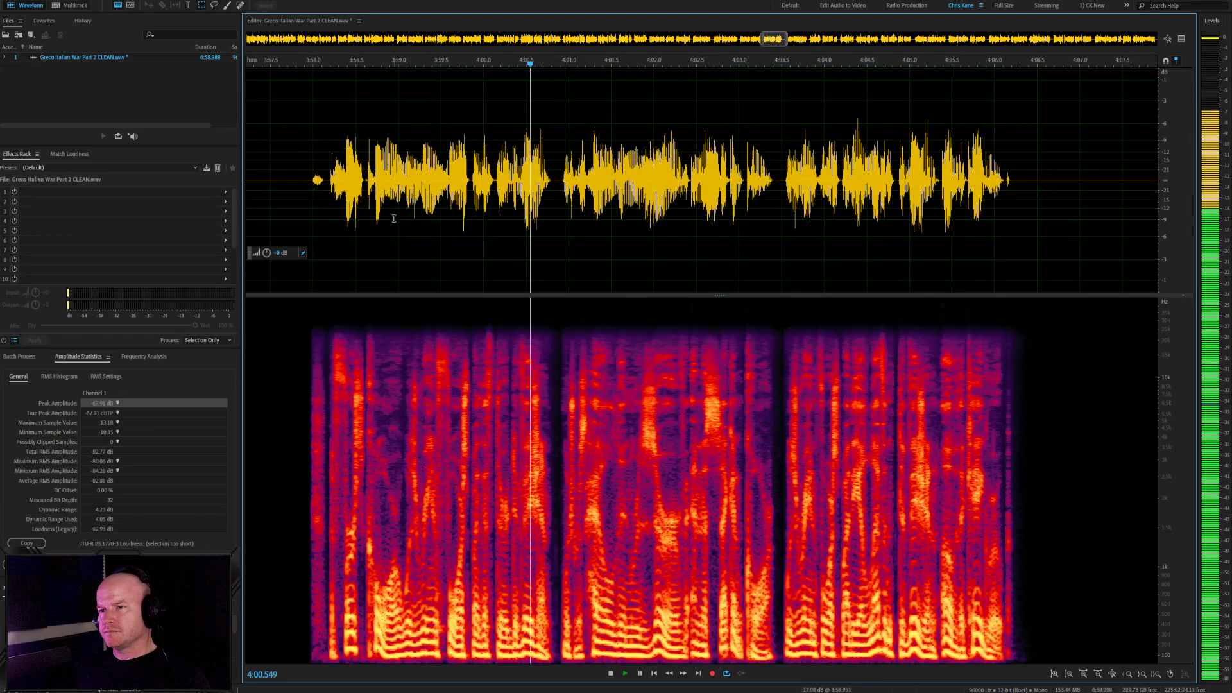
click(394, 218)
scroll(577, 187, up, 4)
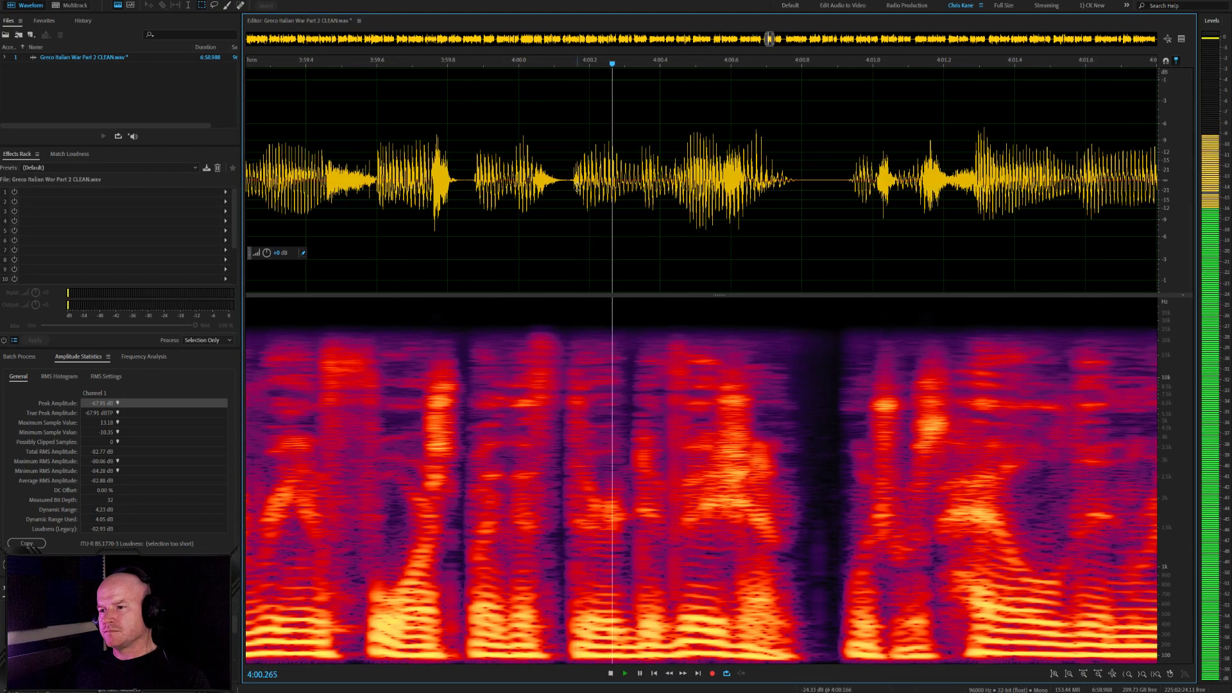
key(space)
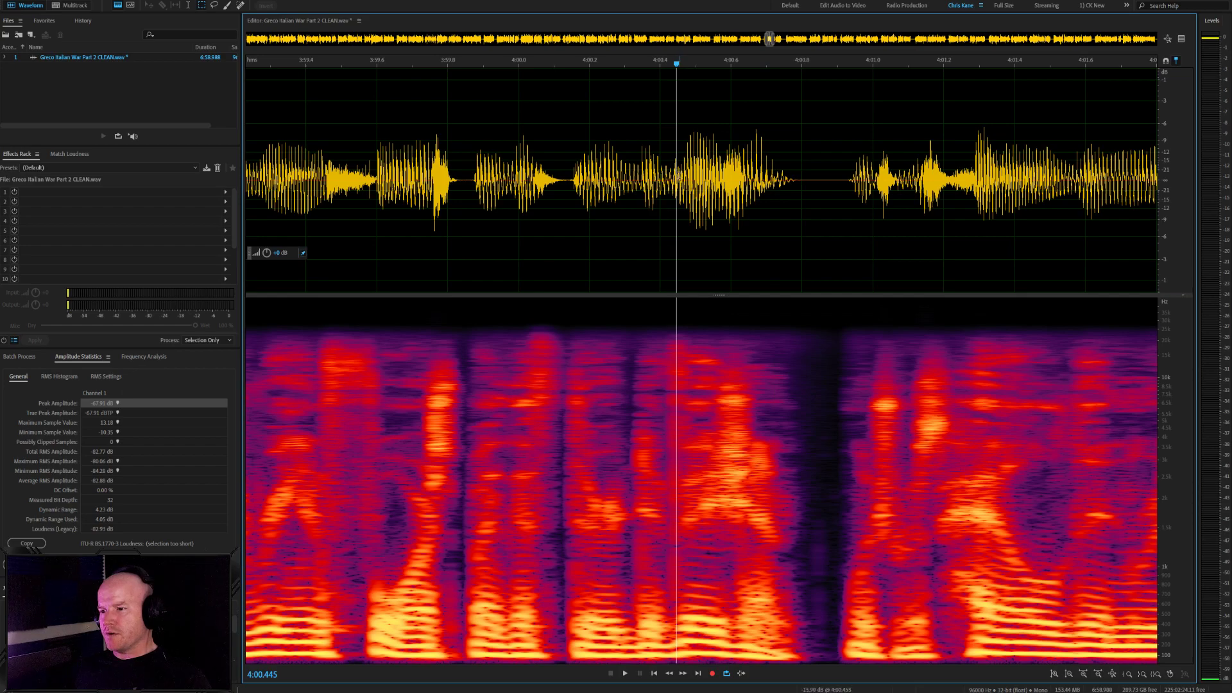
drag(677, 180, 668, 179)
click(558, 186)
Replay the repaired sentence from about 3:57.9 and listen through to its end near 4:06
scroll(765, 200, down, 4)
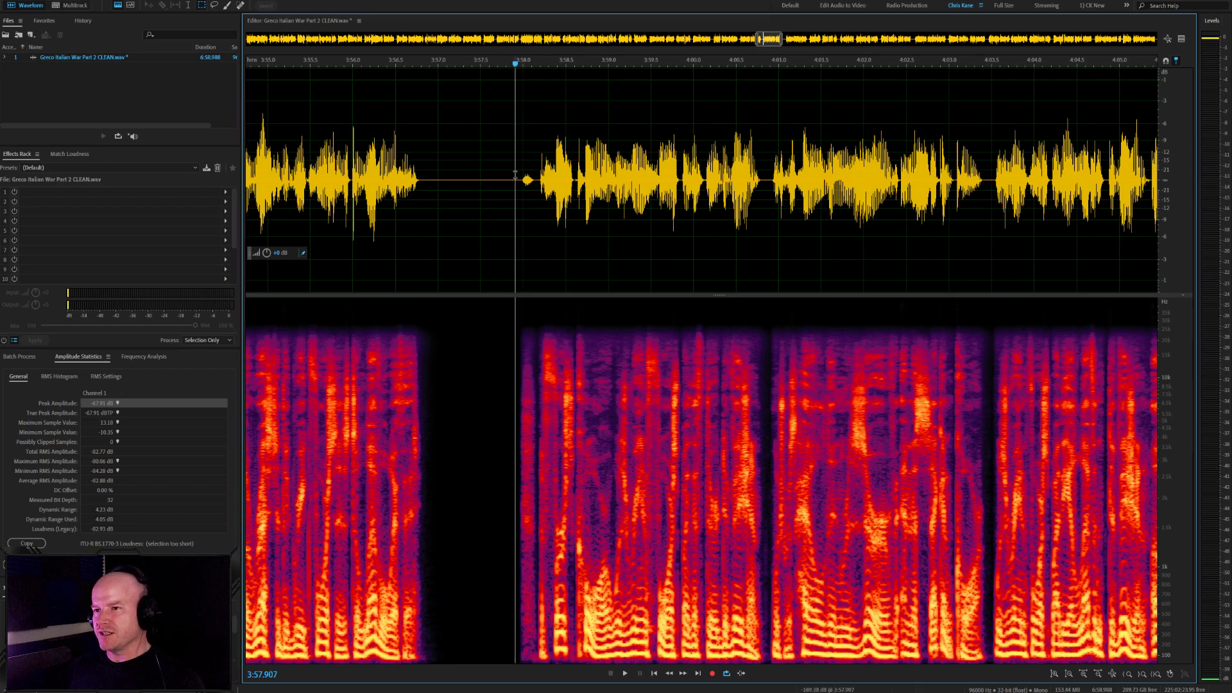
key(space)
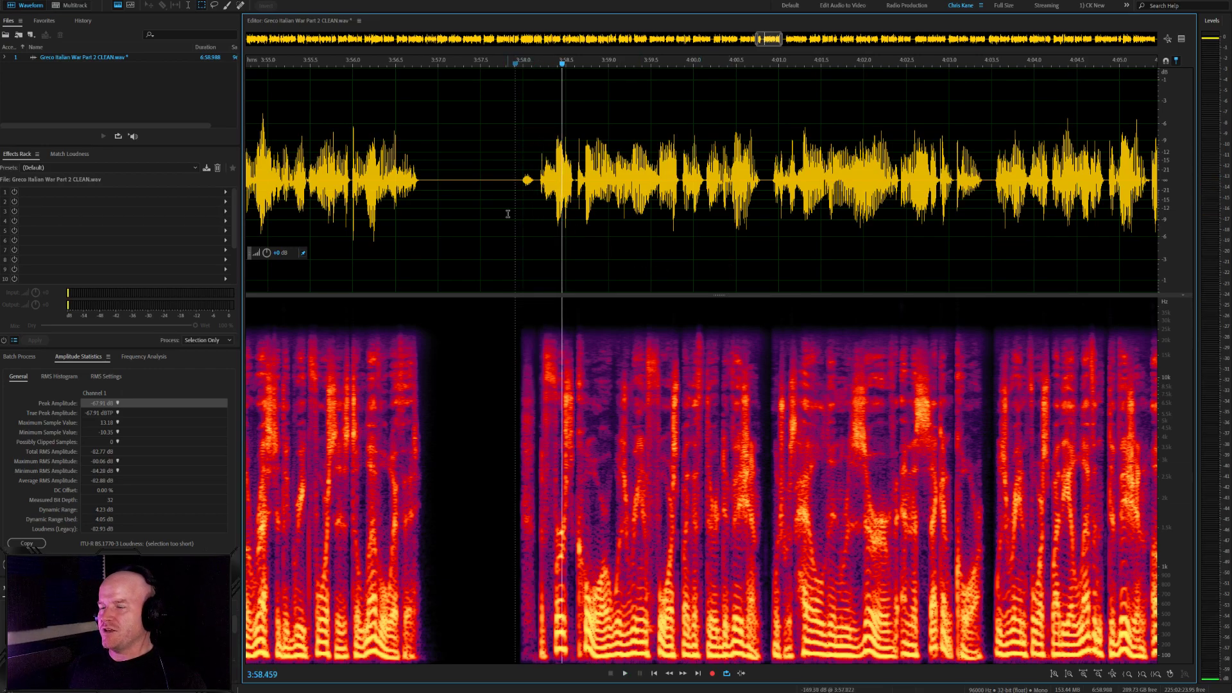
key(space)
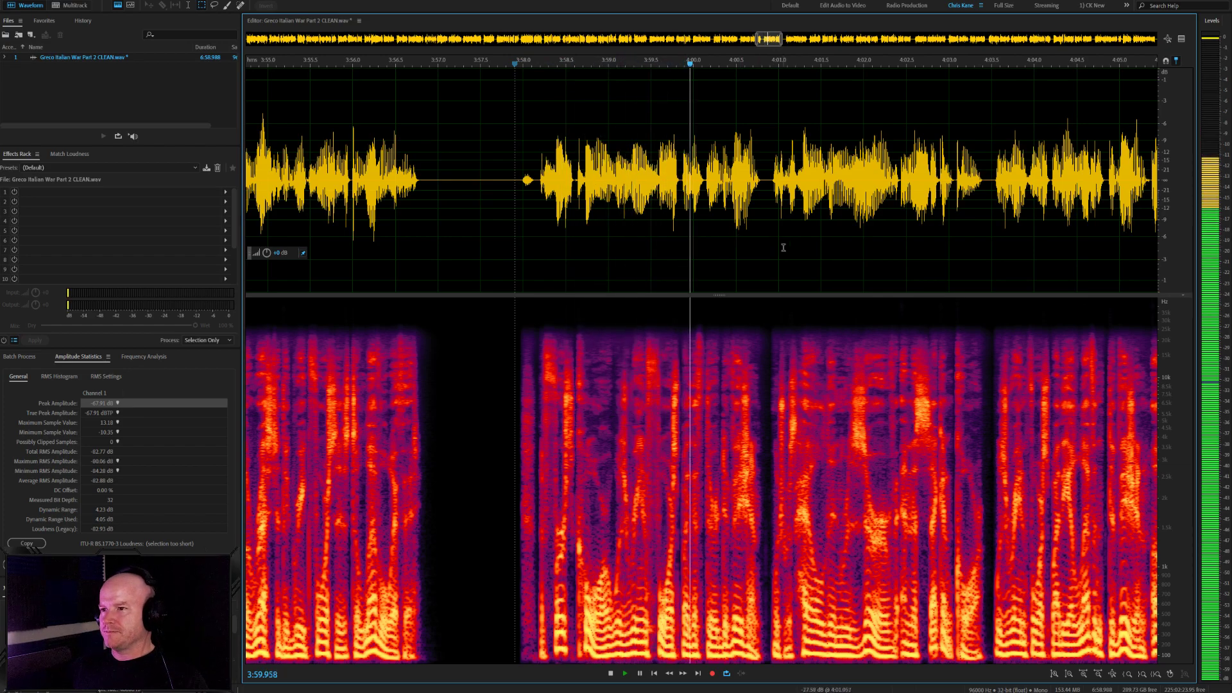
scroll(780, 238, up, 3)
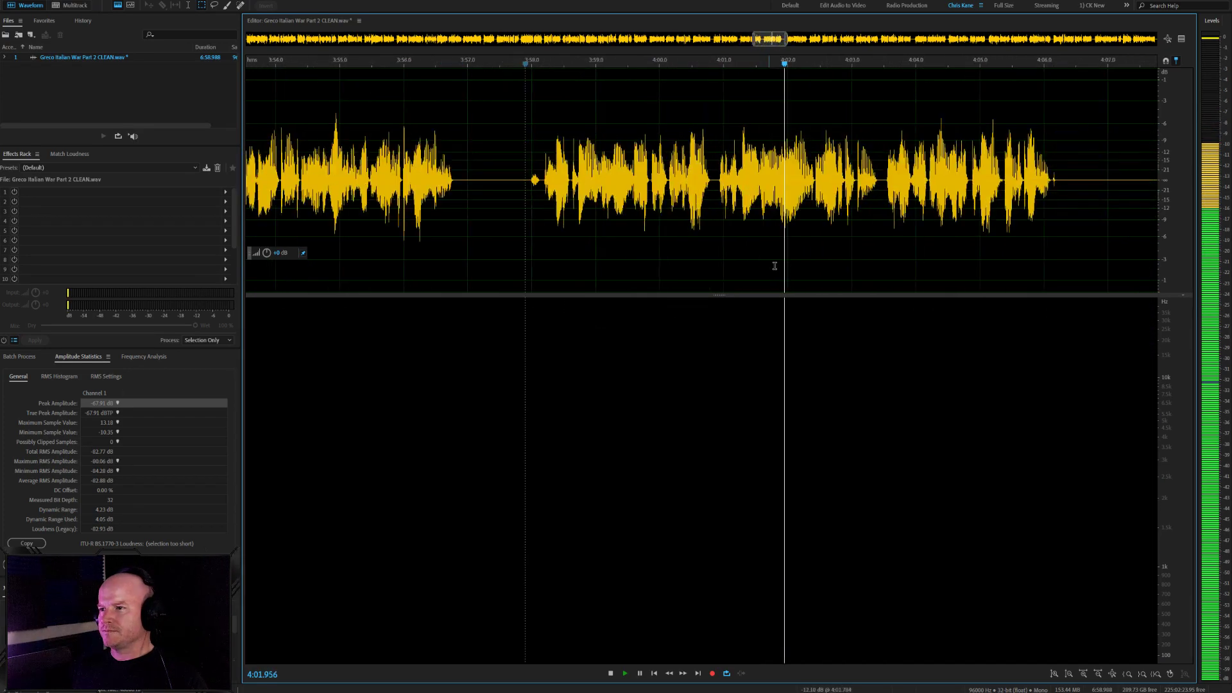
scroll(891, 287, down, 3)
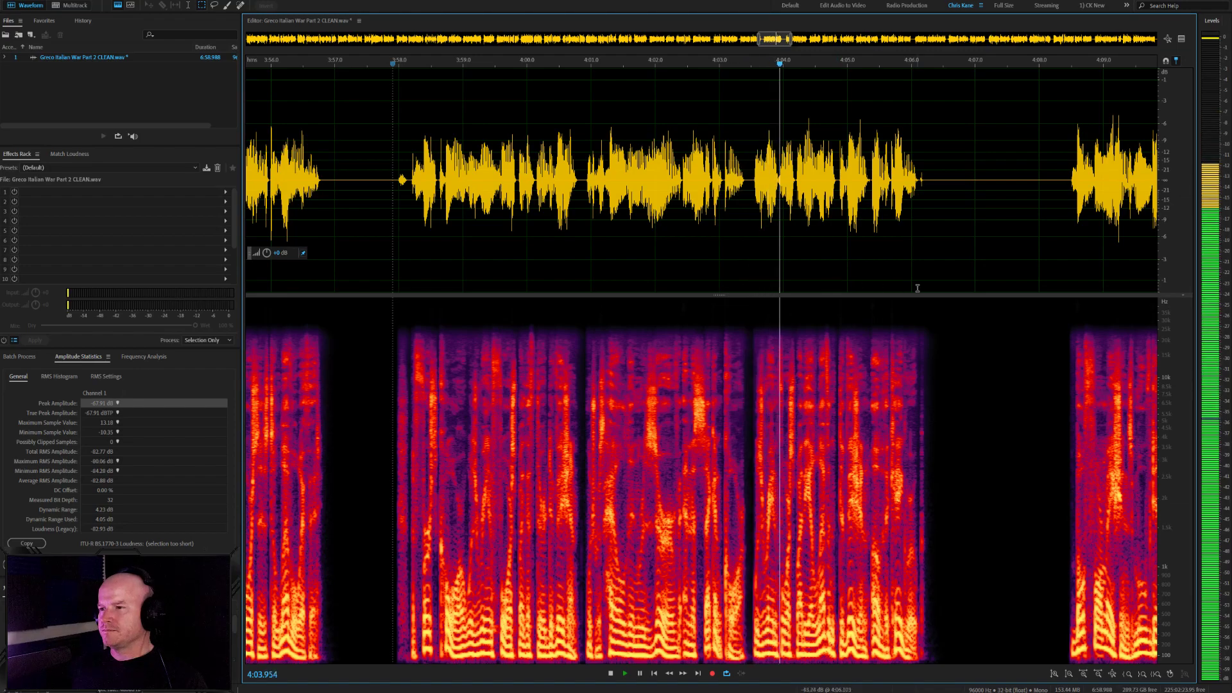
scroll(926, 242, up, 3)
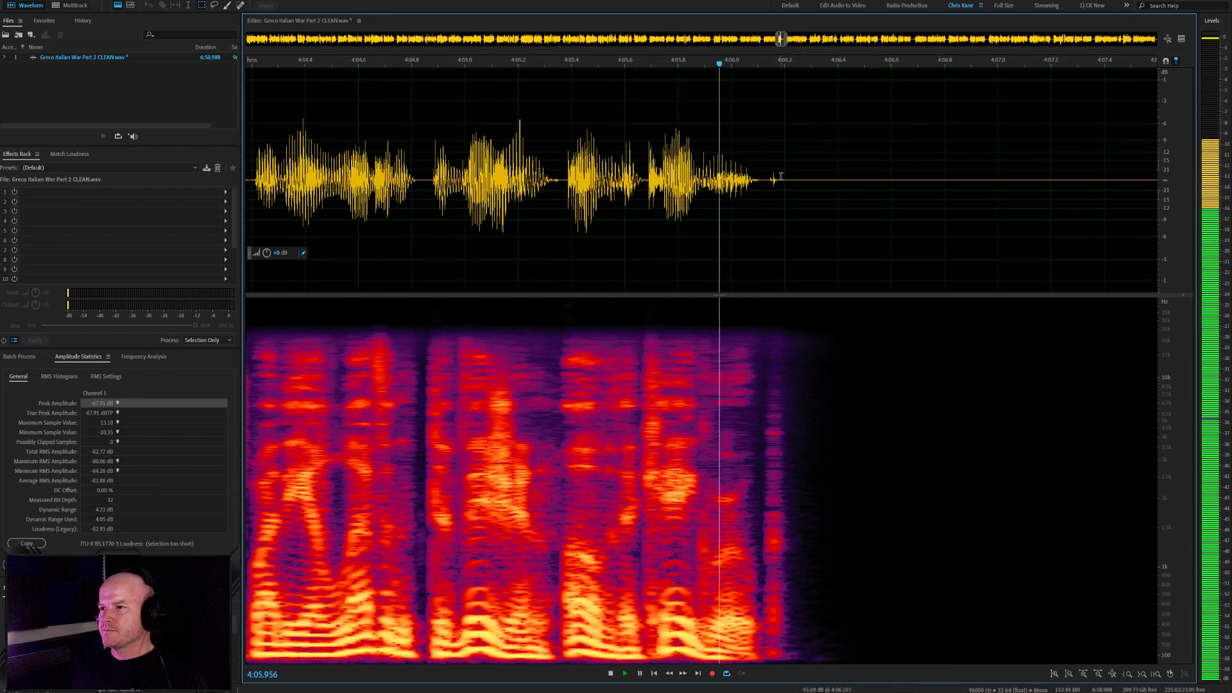
Try to clean up the small click at about 4:06.16 after the sentence, replaying the ending from about 4:05.2 and 4:05.6
drag(782, 177, 769, 179)
click(564, 189)
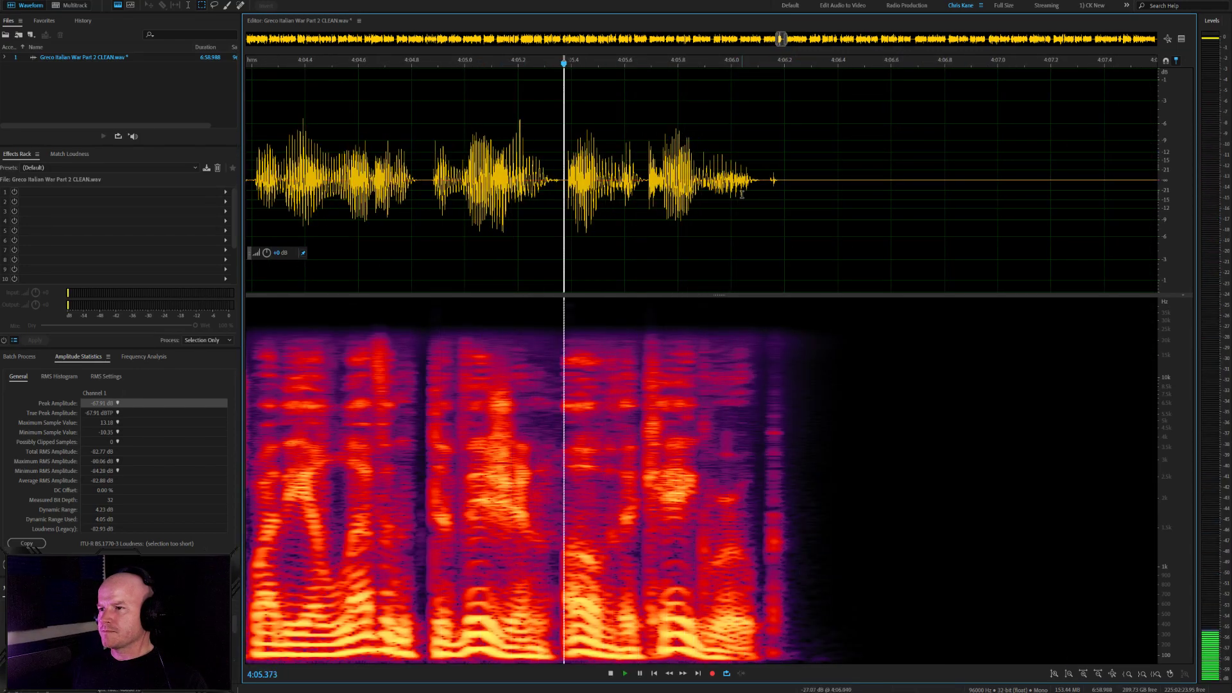
click(513, 210)
key(space)
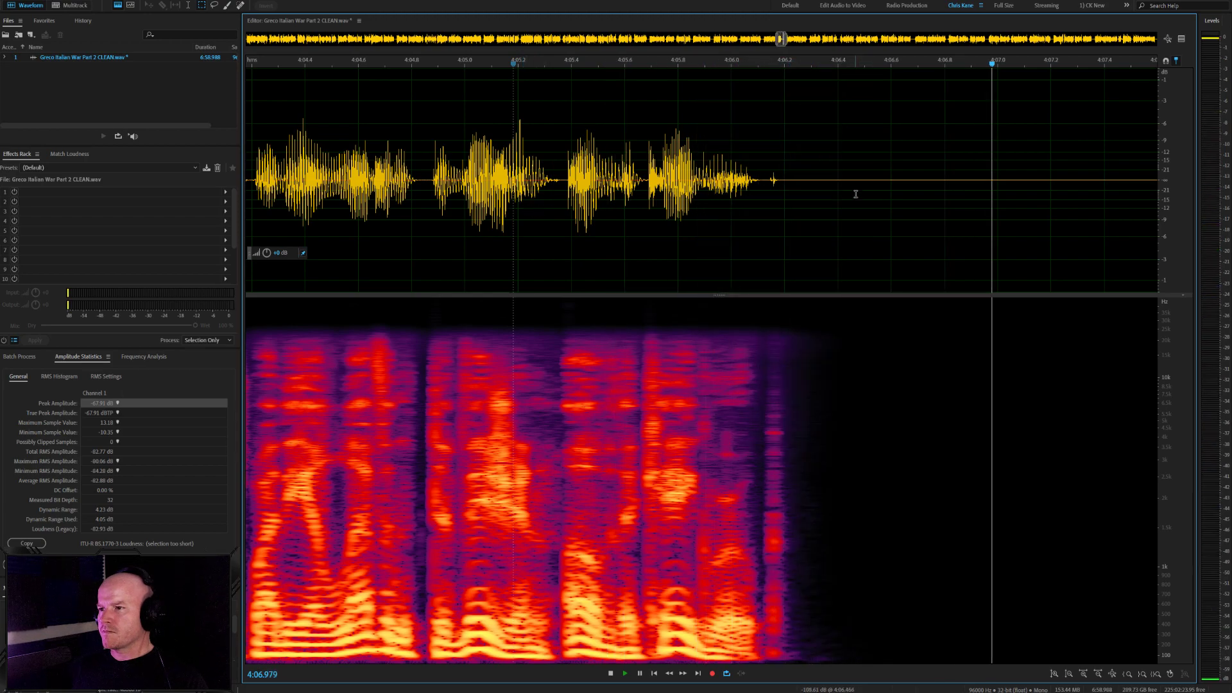
drag(855, 194, 755, 190)
click(631, 190)
key(space)
Shorten the pause before the sentence at about 4:08.5 by deleting about 0.96 s of silence, and replay from about 4:07.4
scroll(613, 188, down, 5)
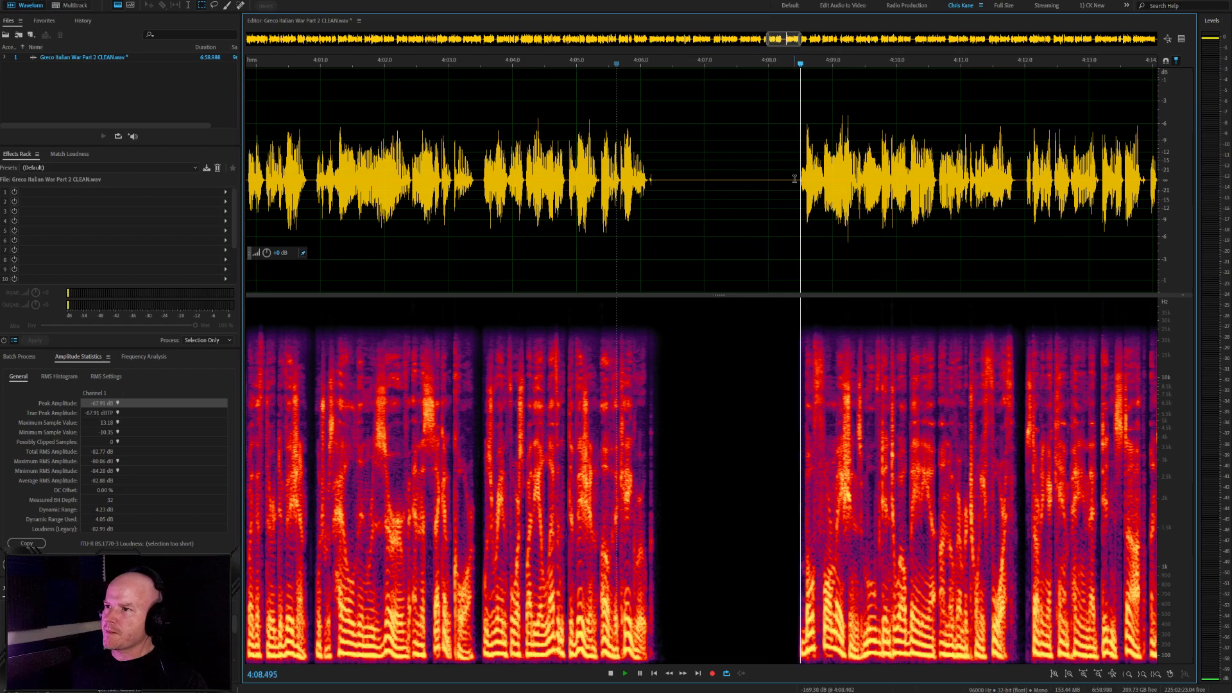
drag(793, 179, 742, 181)
click(731, 186)
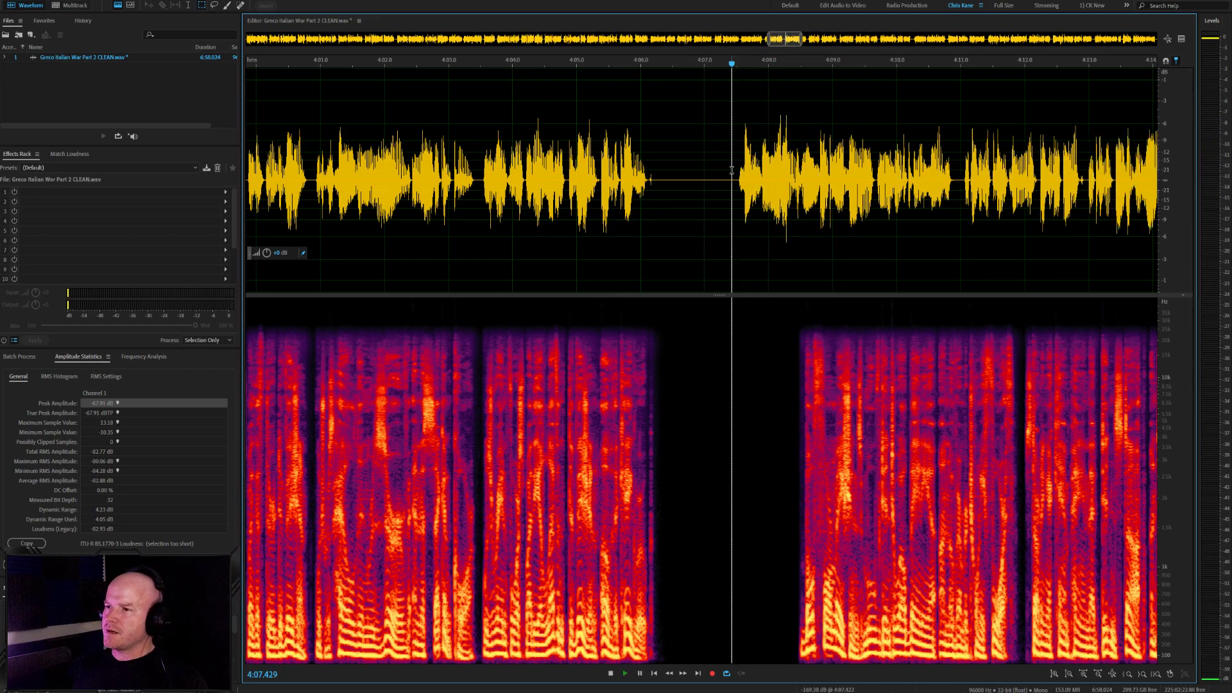
scroll(702, 197, down, 5)
scroll(766, 224, up, 5)
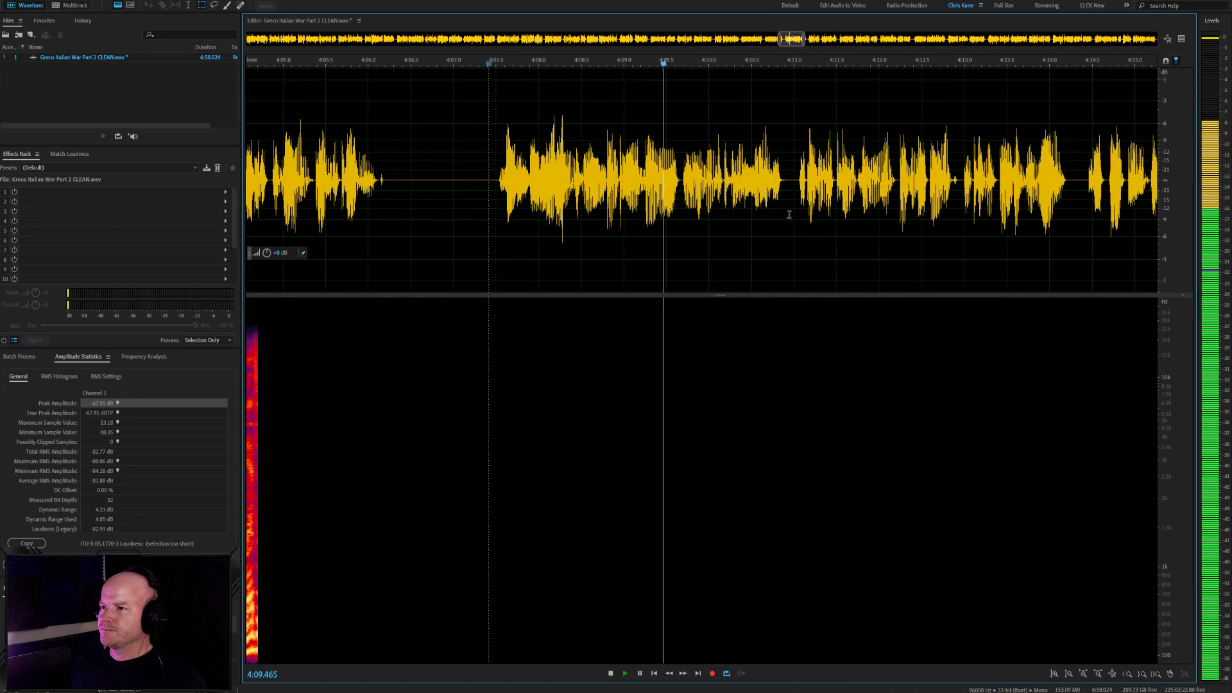
Listen on to the end of the sentence, heal the brief spot at about 4:16.4, and replay from about 4:16.3
scroll(788, 226, up, 4)
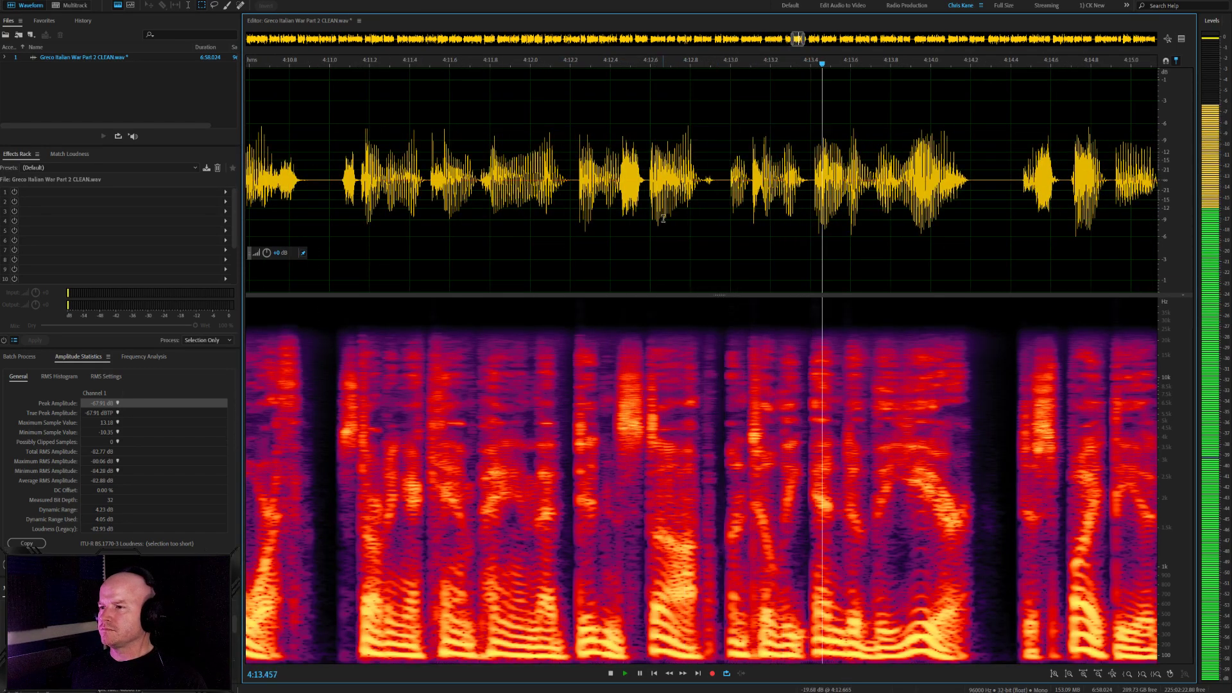
scroll(662, 217, down, 4)
scroll(895, 242, up, 5)
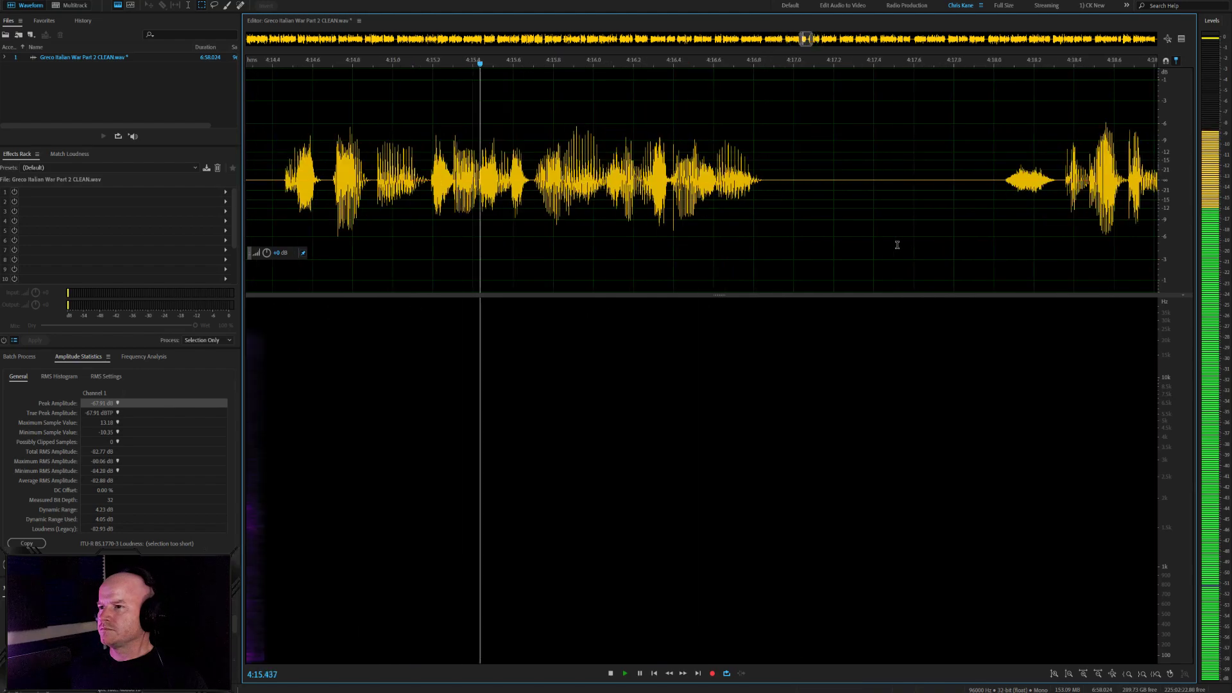
scroll(673, 224, up, 4)
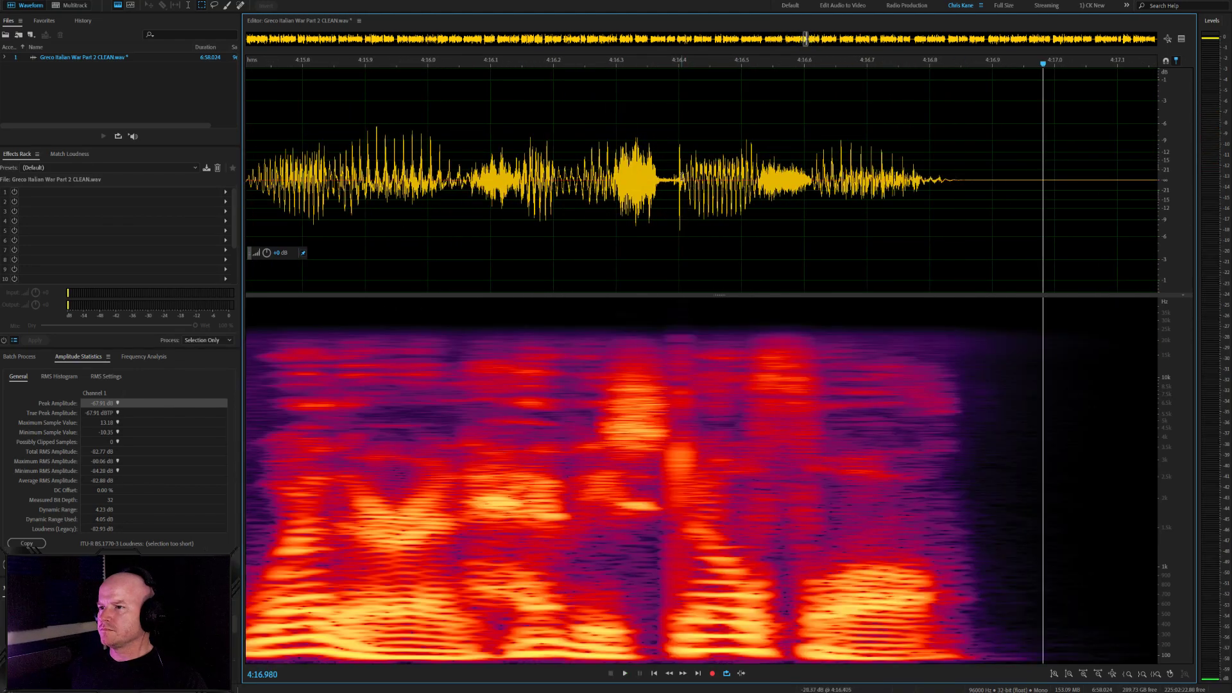
drag(683, 177, 675, 178)
key(ctrl+u)
click(610, 178)
scroll(605, 177, down, 4)
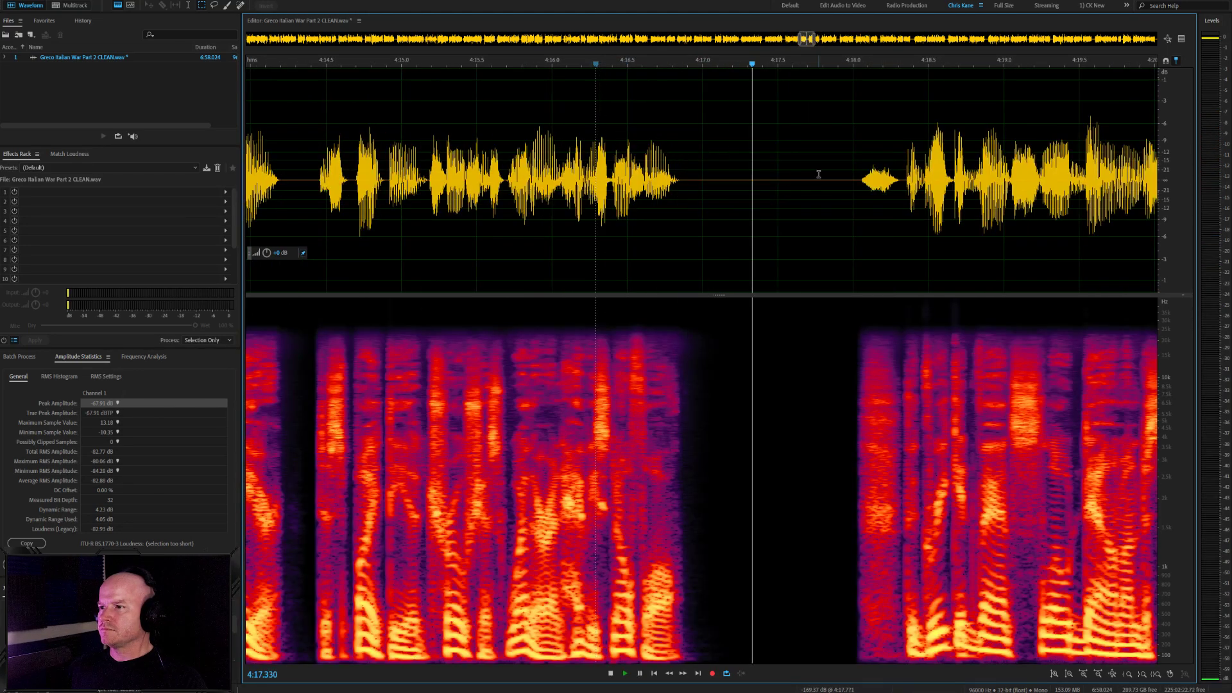
Check the start of the next sentence by playing from about 4:17.9, again from about 4:17.7, and from about 4:18.8
click(844, 179)
scroll(774, 217, down, 1)
scroll(775, 217, down, 3)
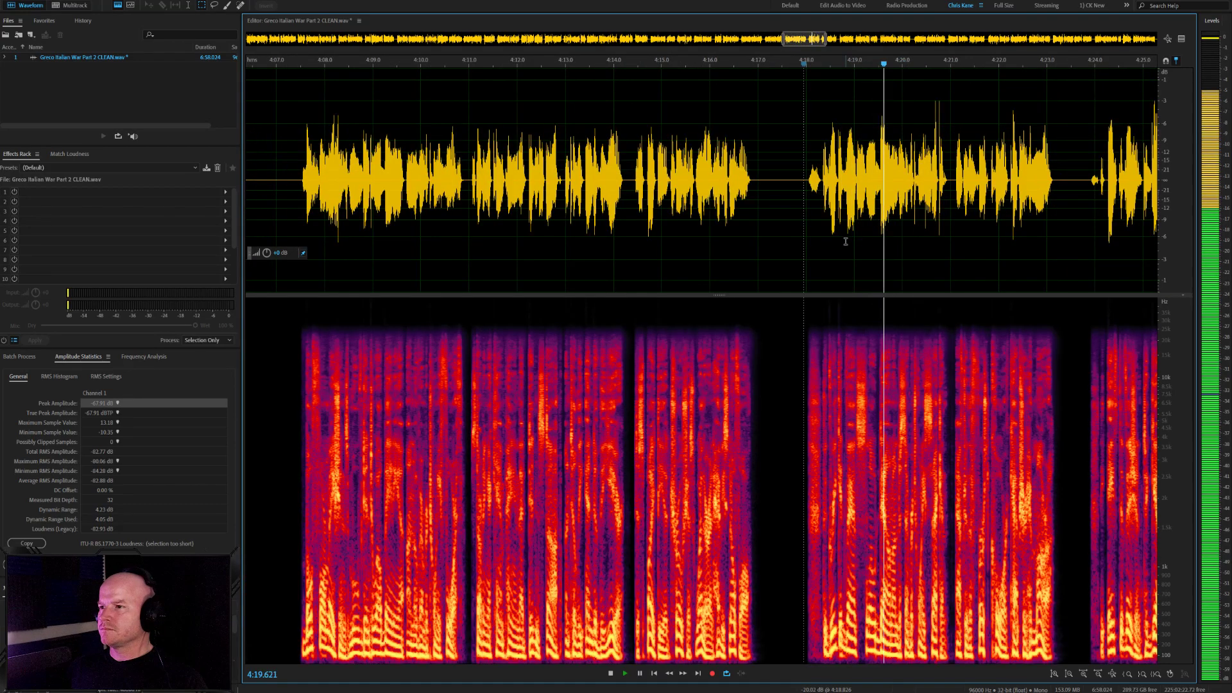
click(793, 228)
scroll(882, 213, up, 5)
key(space)
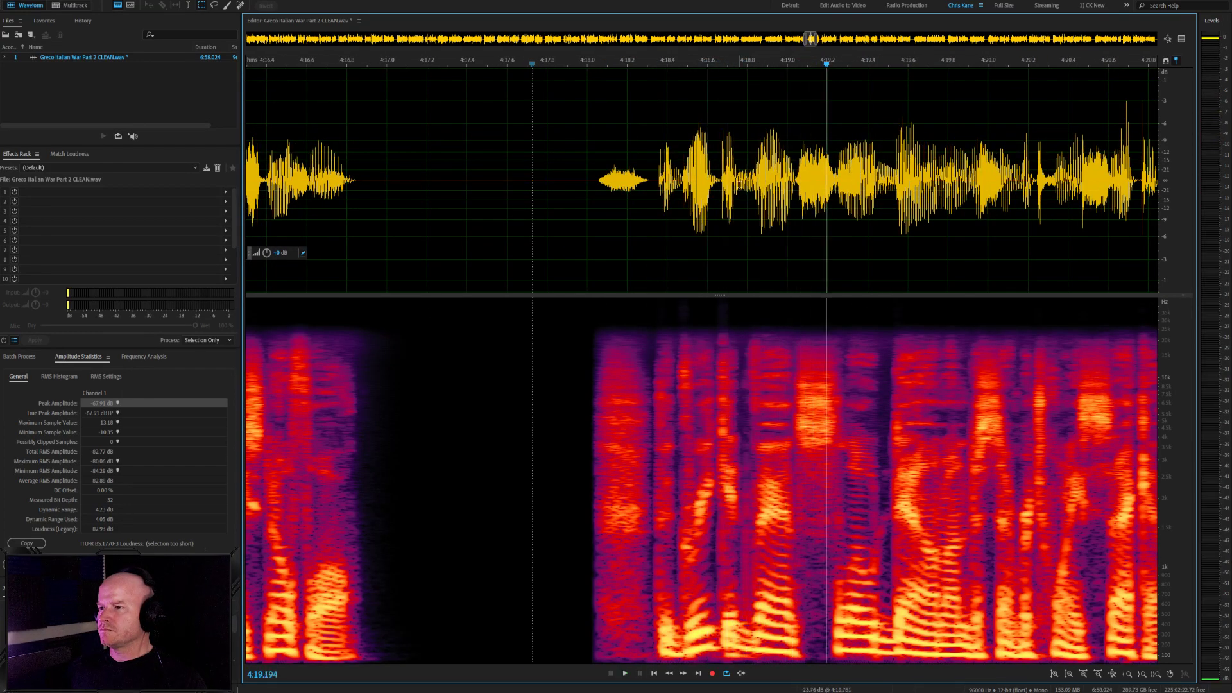
scroll(733, 175, down, 3)
key(space)
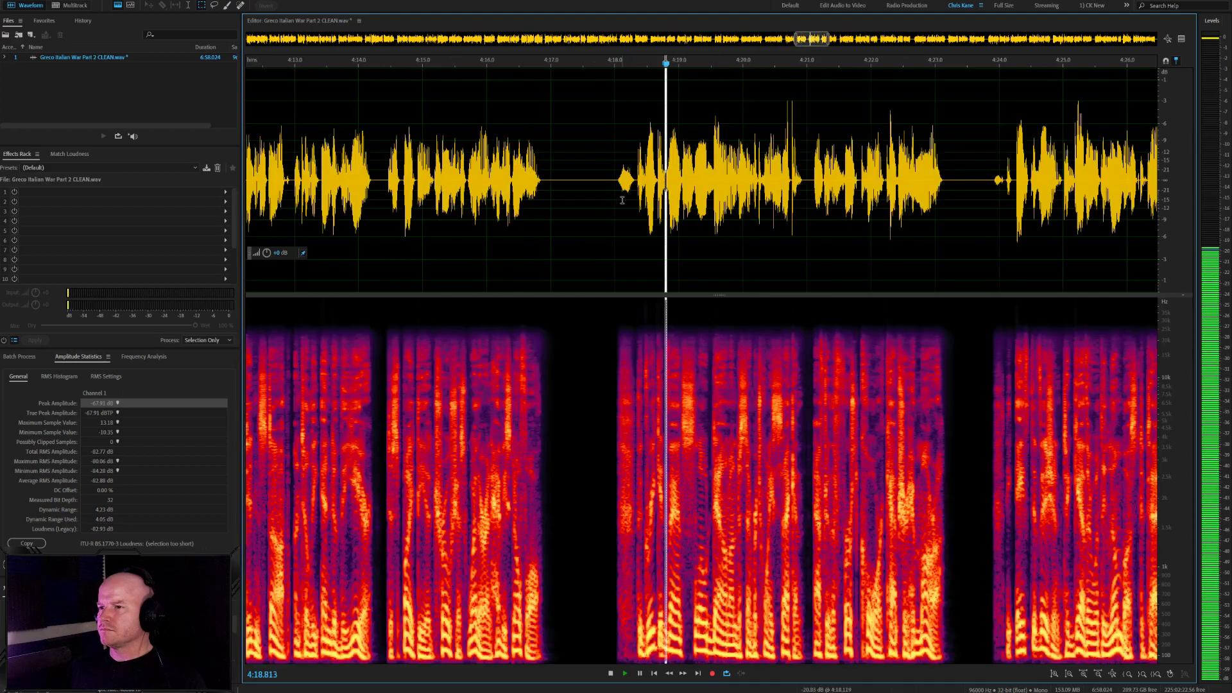
Listen through to the next phrase, delete about 0.22 s containing the breath starting at about 4:23.9, and play on to about 4:30
scroll(765, 227, up, 4)
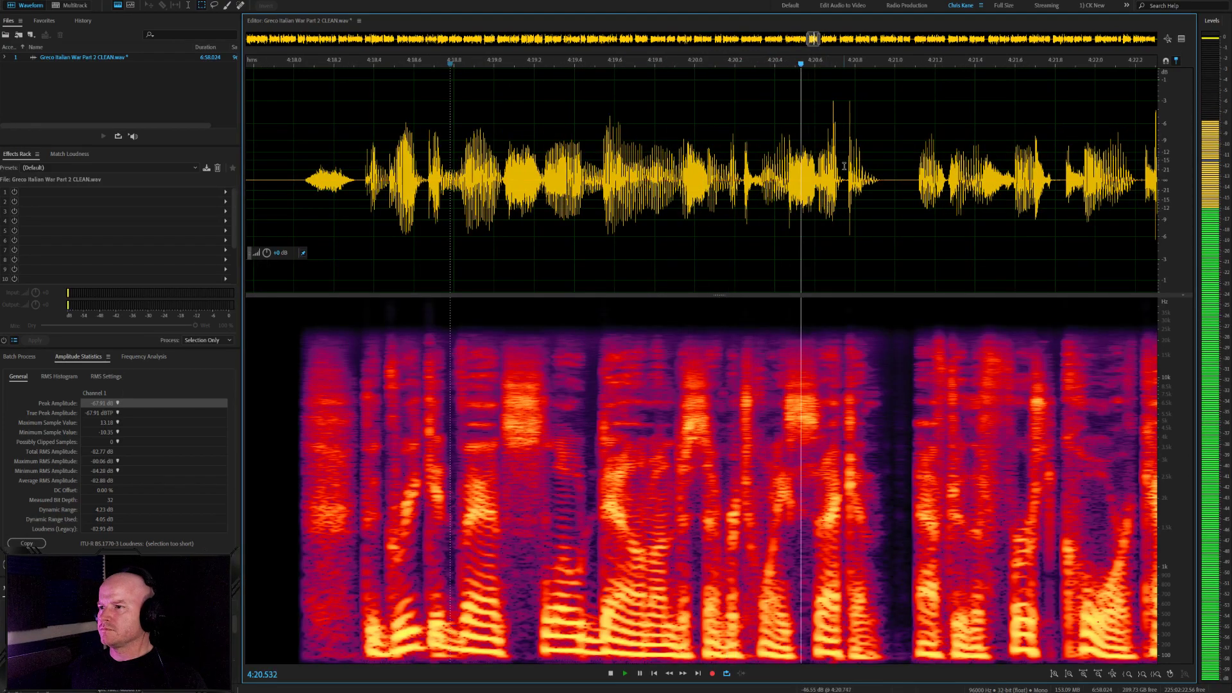
scroll(845, 166, down, 4)
scroll(755, 236, up, 4)
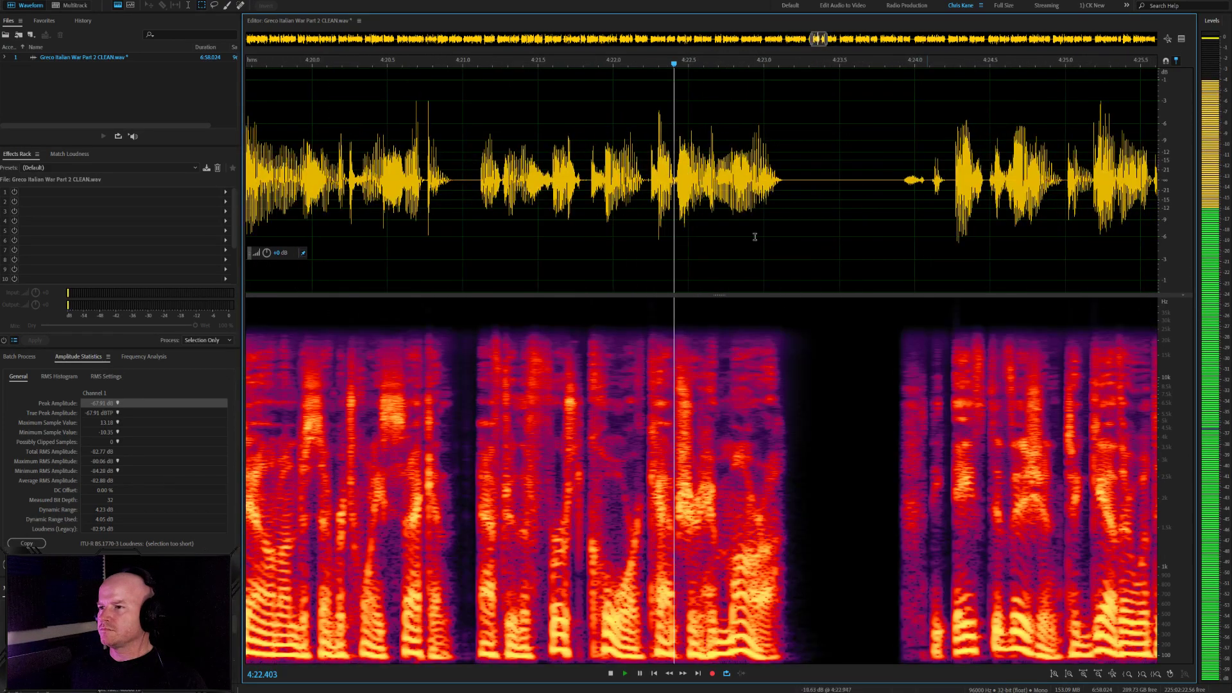
scroll(755, 237, up, 2)
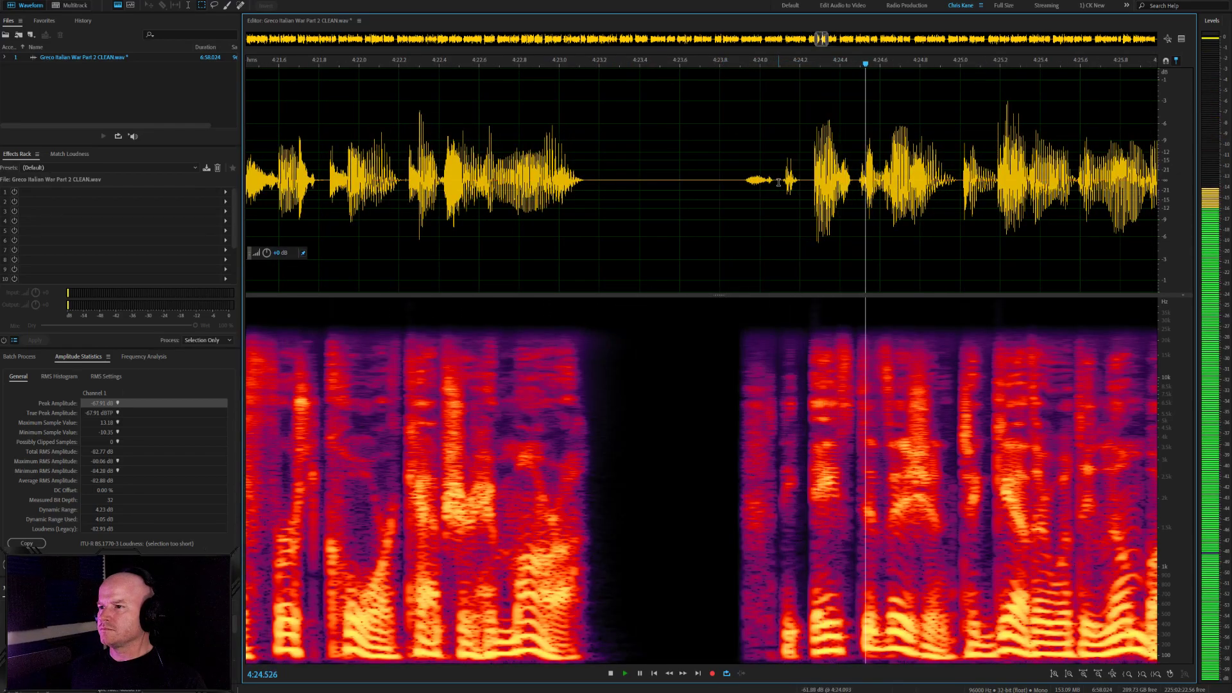
drag(778, 183, 734, 183)
key(Delete)
scroll(734, 183, down, 3)
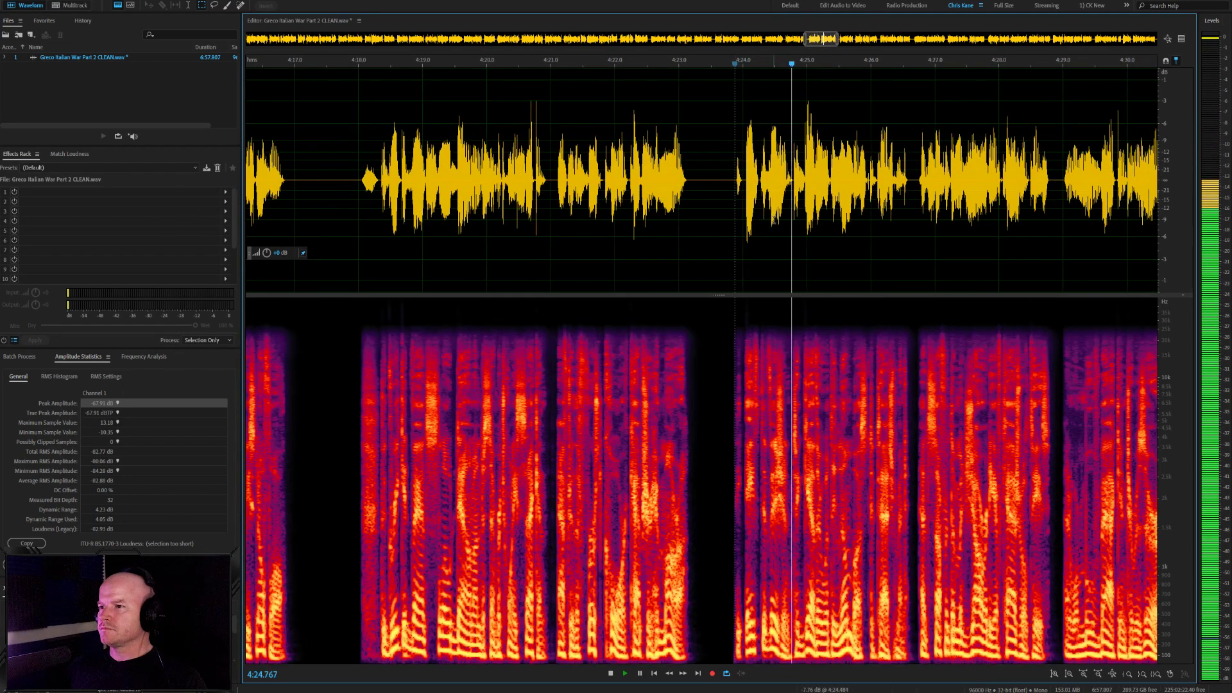
scroll(734, 183, up, 2)
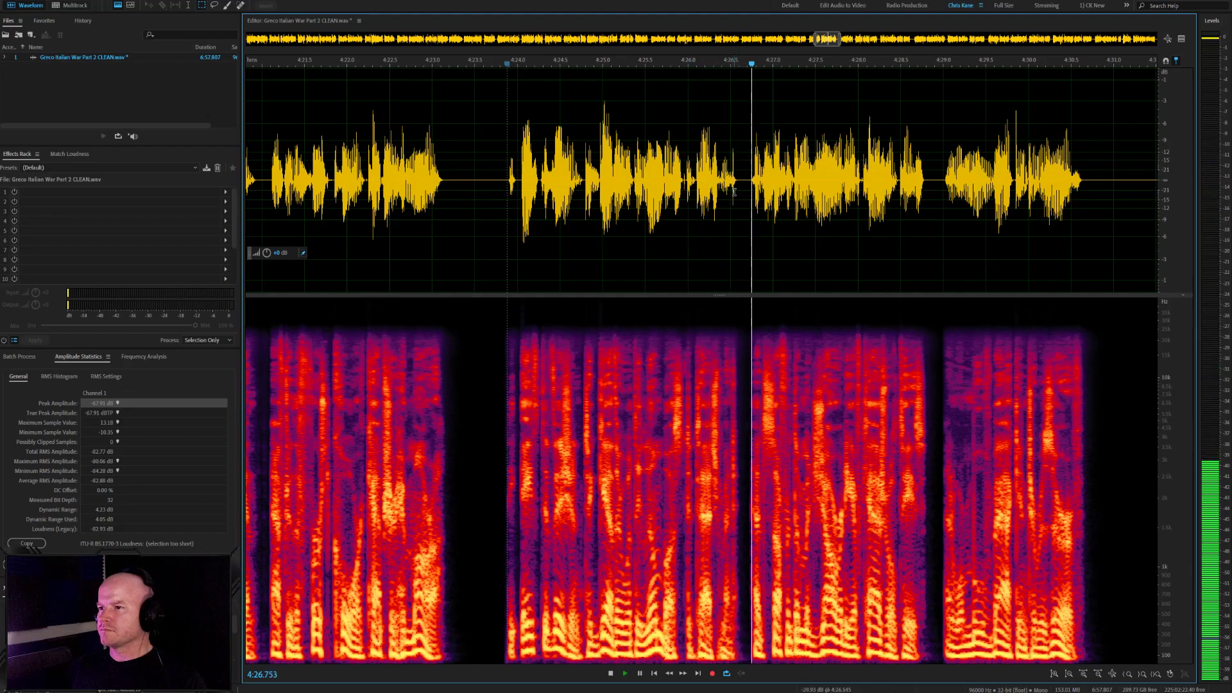
scroll(761, 259, down, 3)
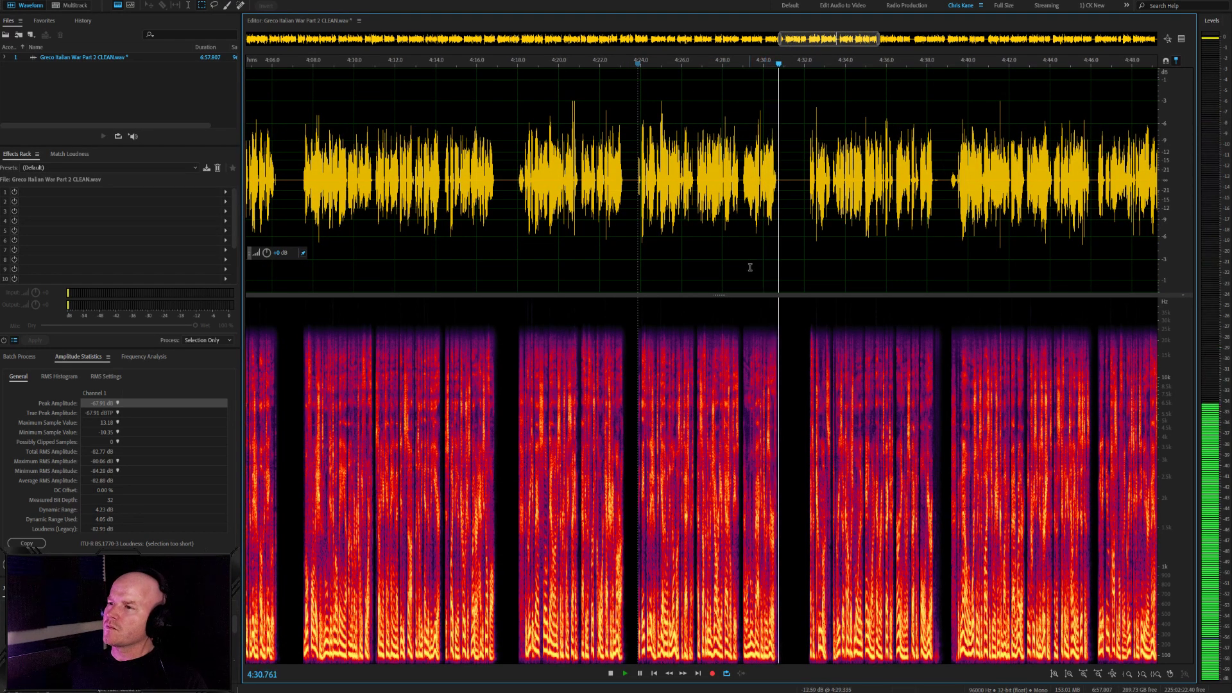
Shorten the pause before the phrase at about 4:31.7 by deleting about 0.6 s of silence, and replay from about 4:32.0
scroll(810, 267, up, 3)
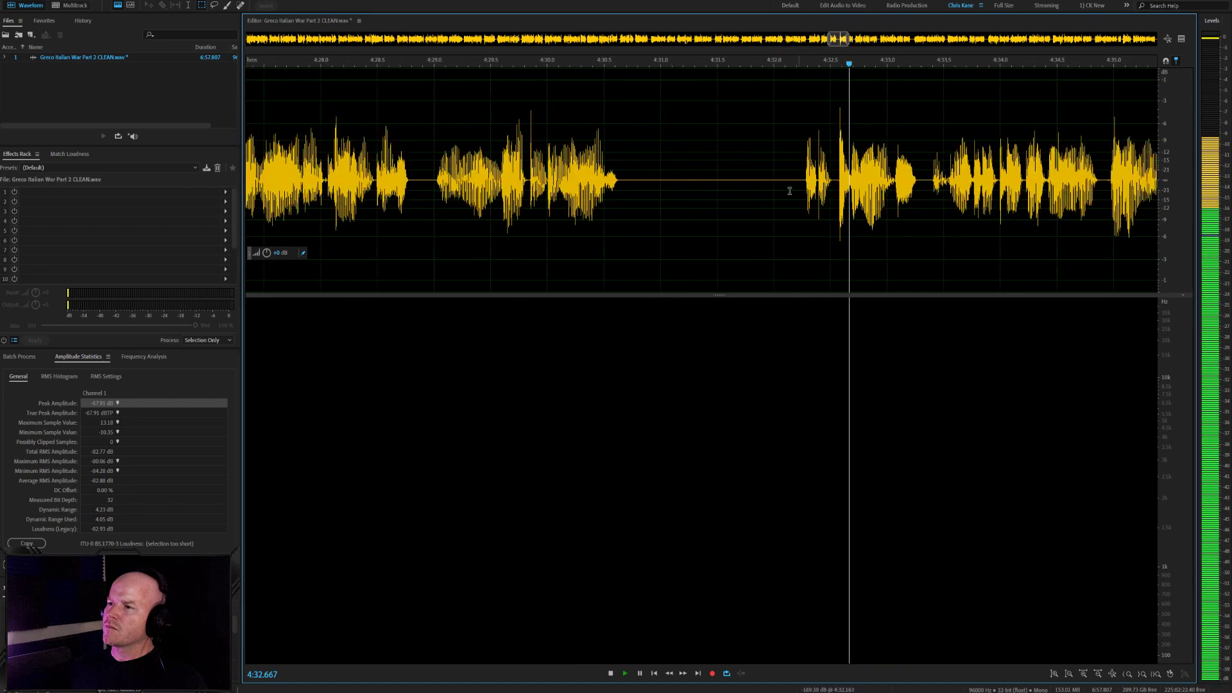
drag(800, 186, 732, 178)
key(Delete)
scroll(787, 180, up, 3)
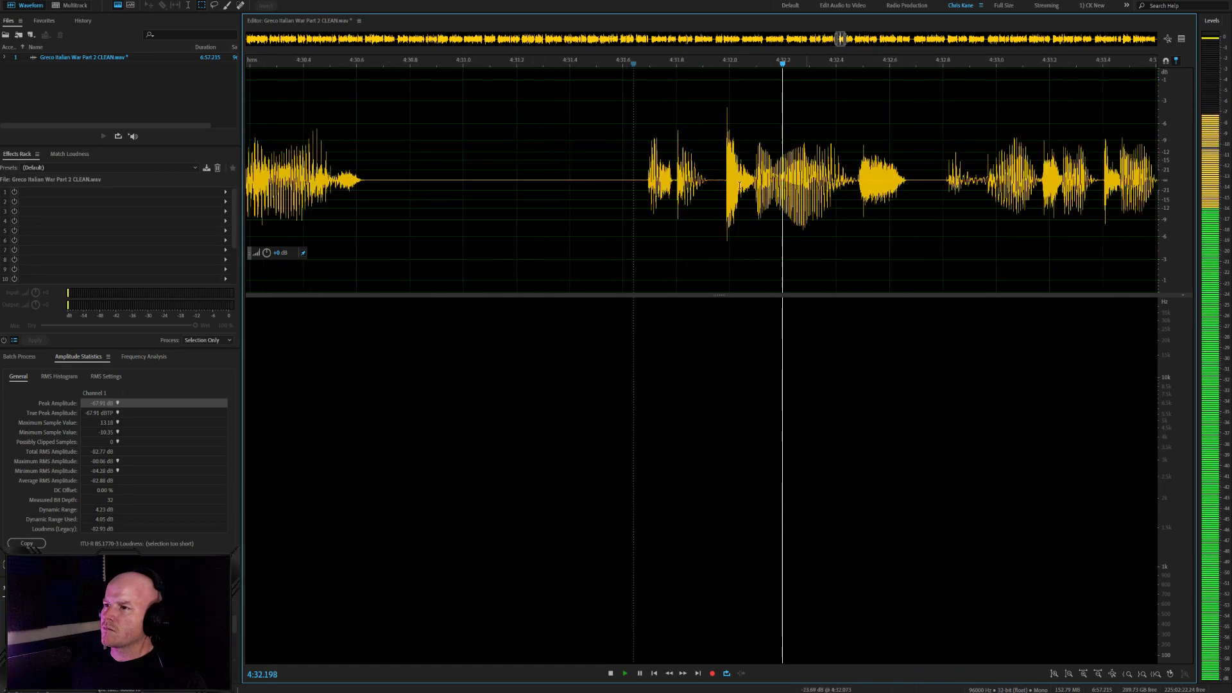
click(741, 186)
key(space)
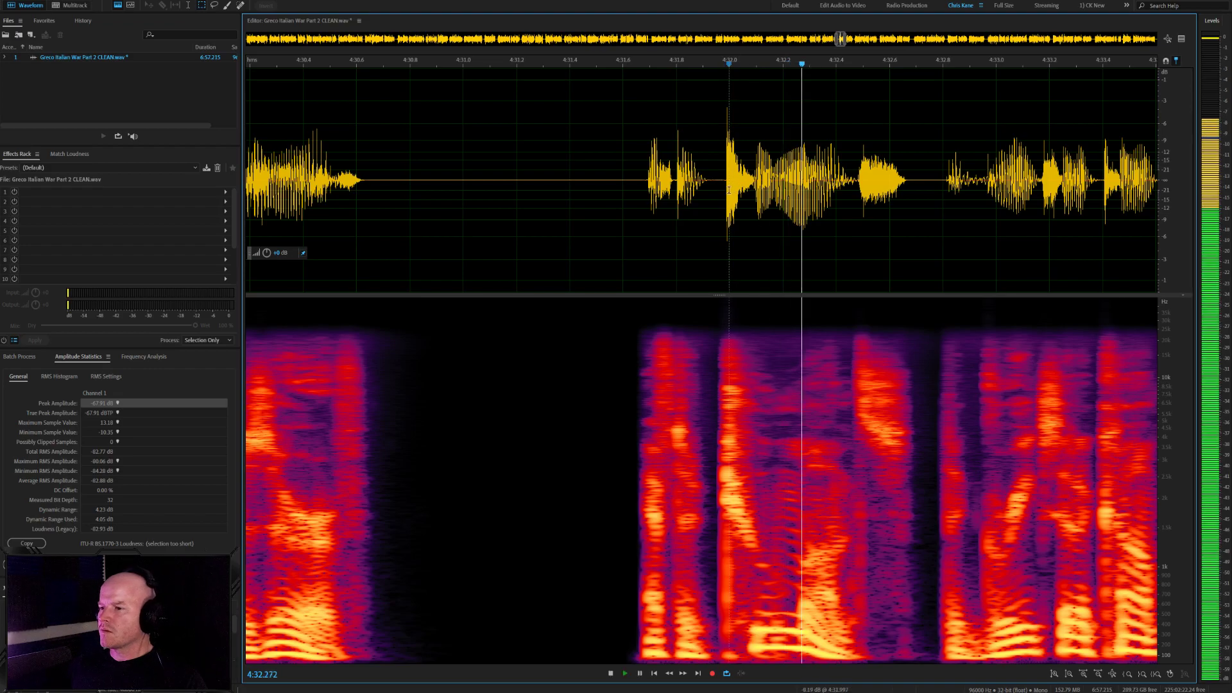
Check the phrase's opening words by playing from about 4:31.7, again from about 4:31.65, and from about 4:31.9
click(662, 205)
key(space)
scroll(668, 278, up, 3)
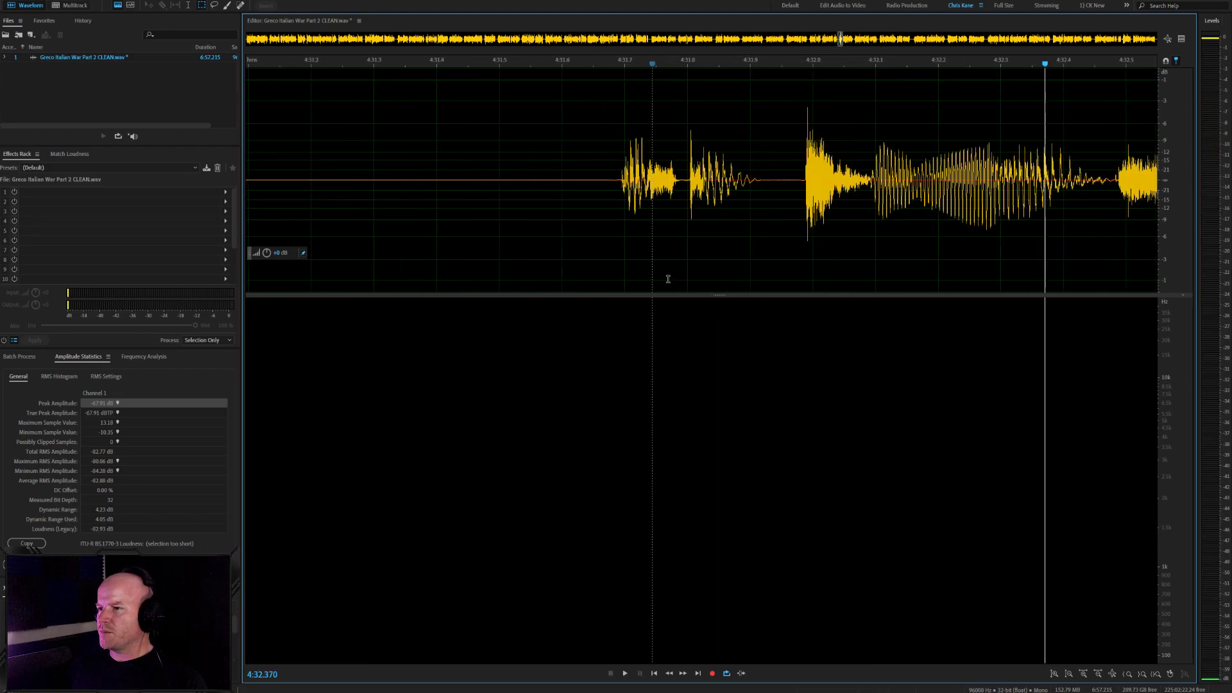
key(space)
key(space)
scroll(894, 204, down, 5)
click(605, 186)
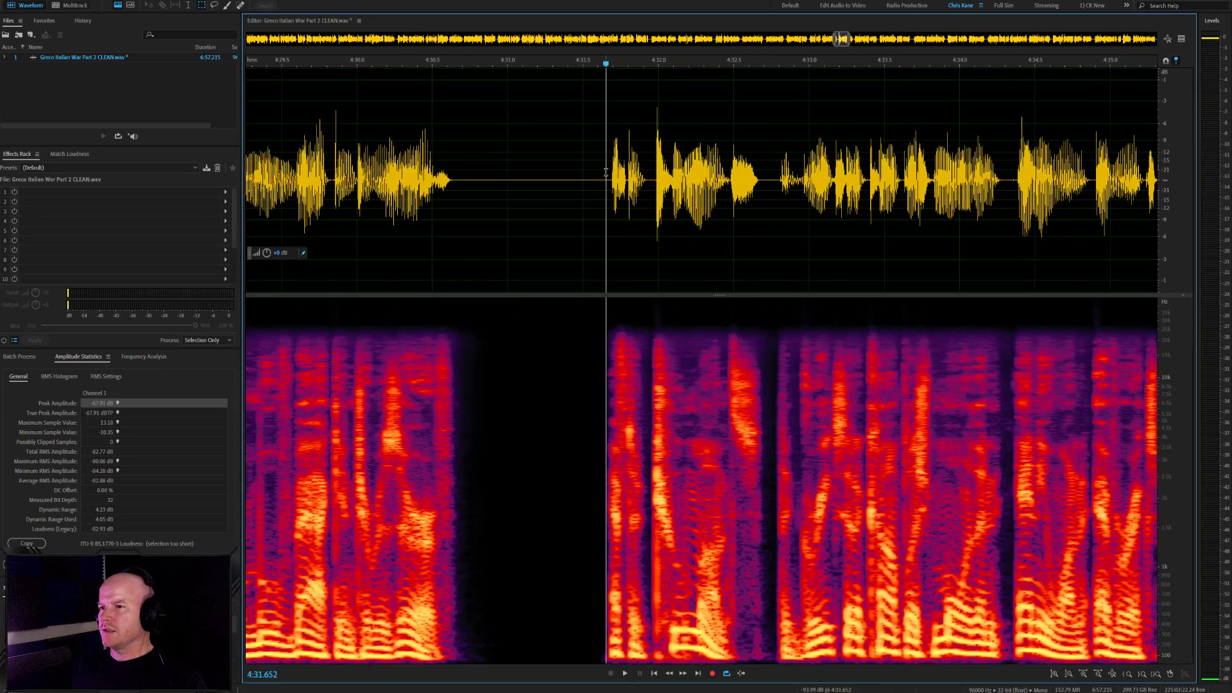
key(space)
click(641, 181)
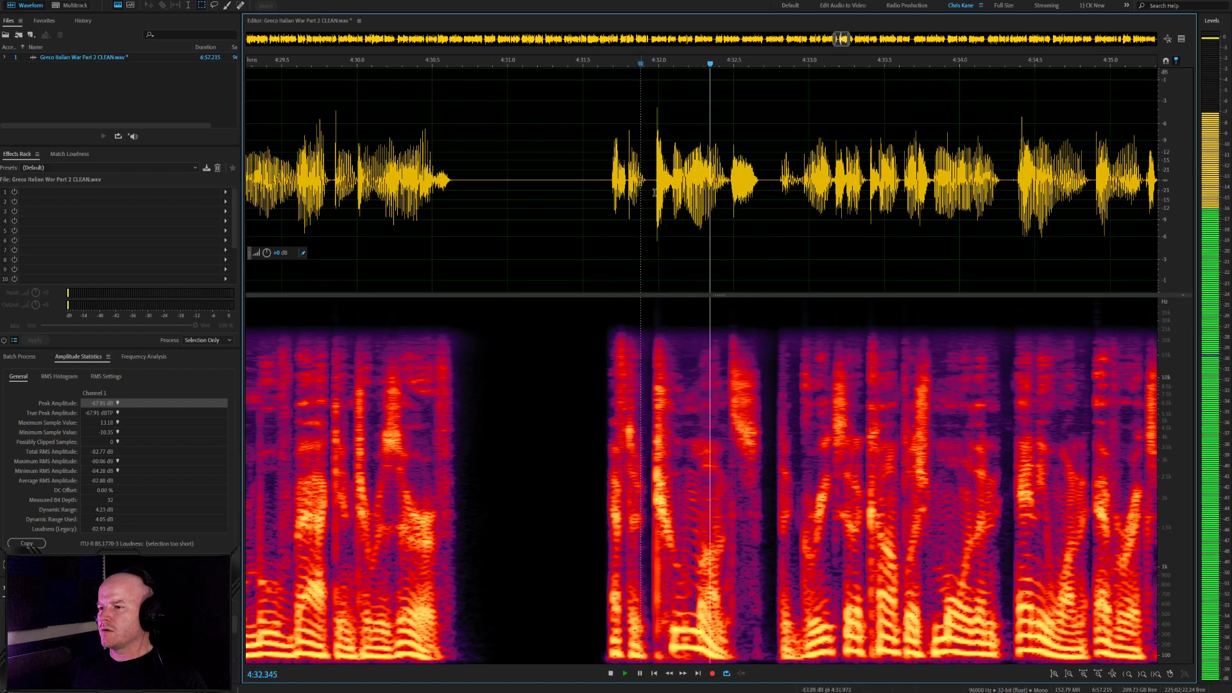
key(space)
Examine the spectral patch between about 4:32.16 and 4:32.30, clear the selection, and replay the words from about 4:31.6
scroll(699, 505, up, 3)
scroll(724, 564, up, 3)
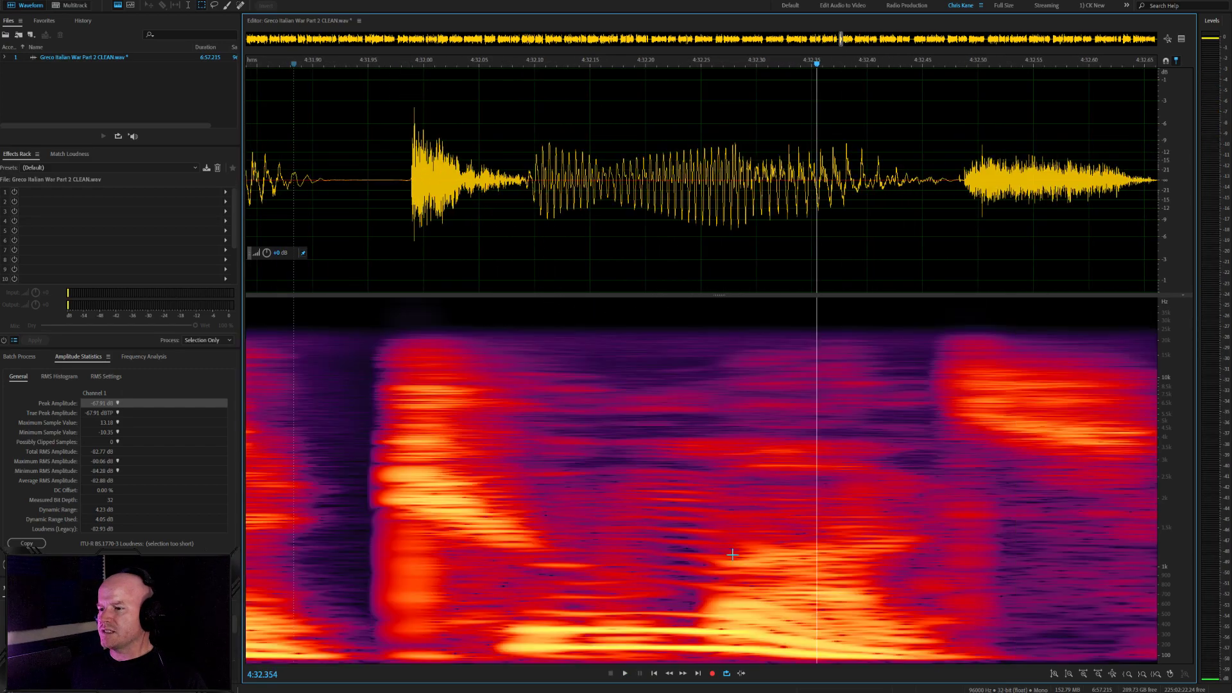
drag(602, 451, 752, 627)
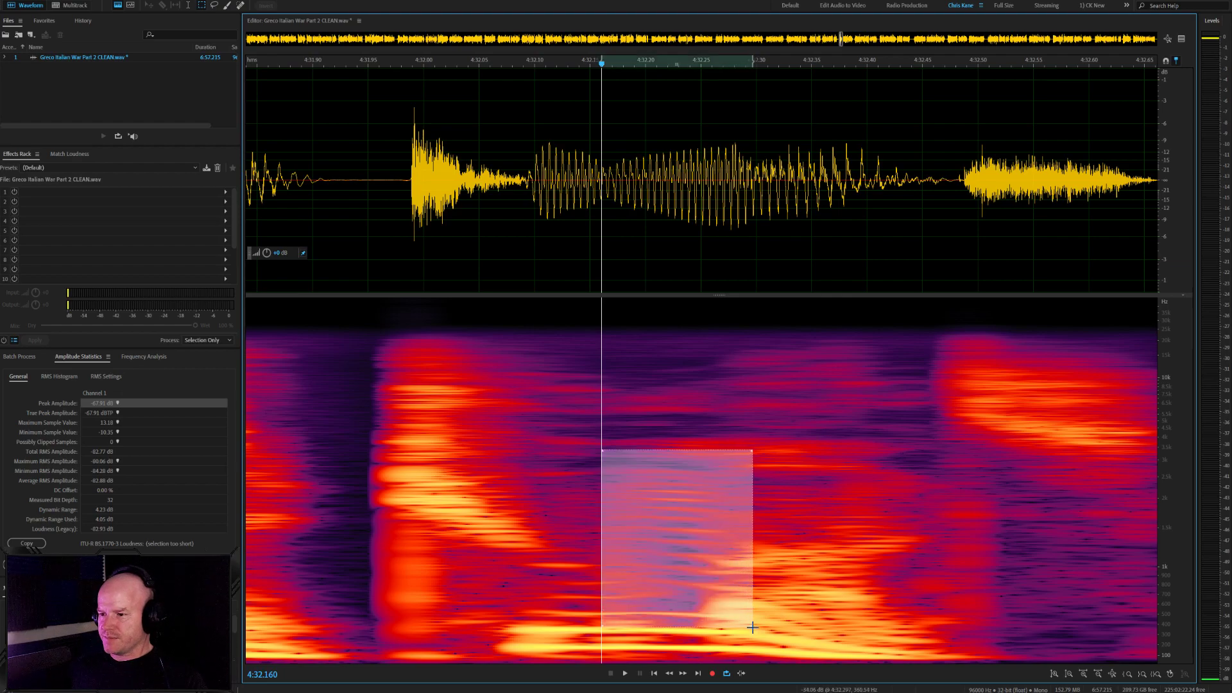
click(568, 397)
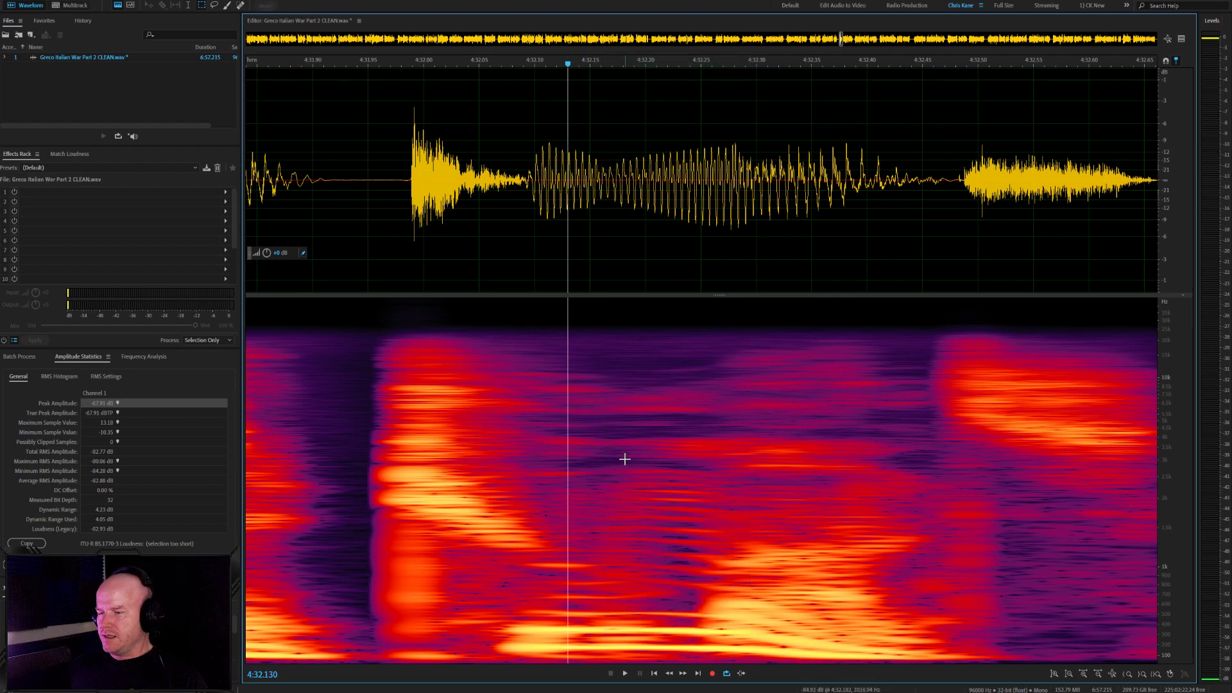
scroll(824, 351, down, 2)
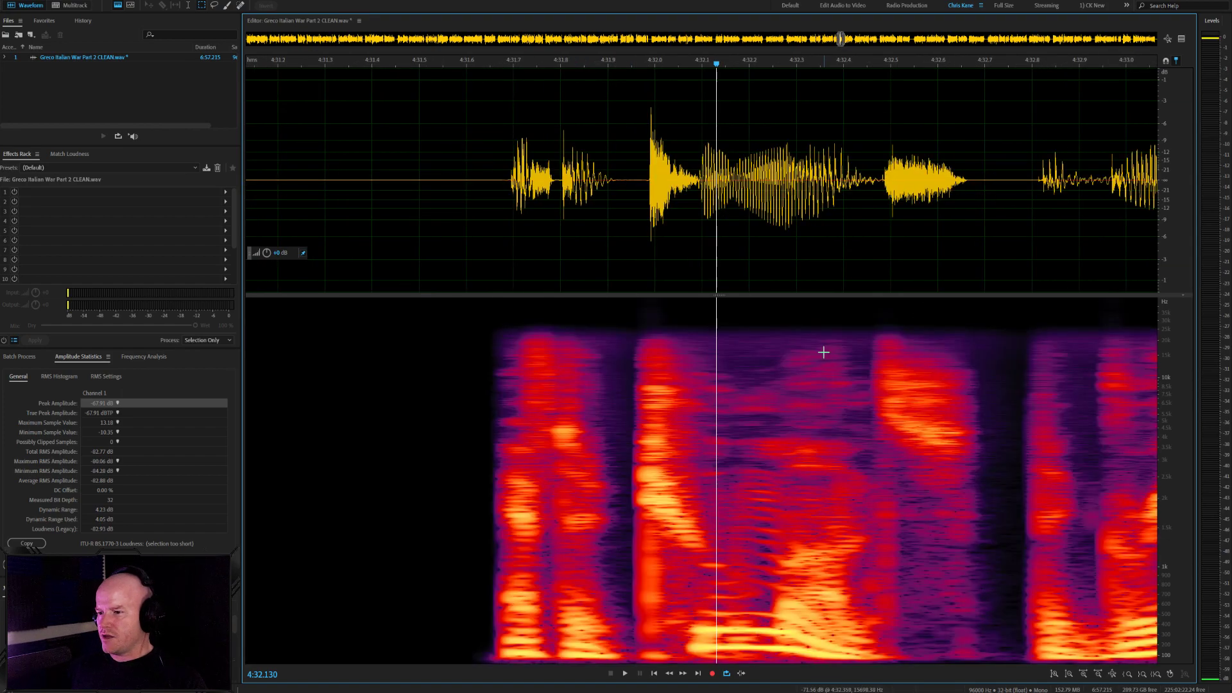
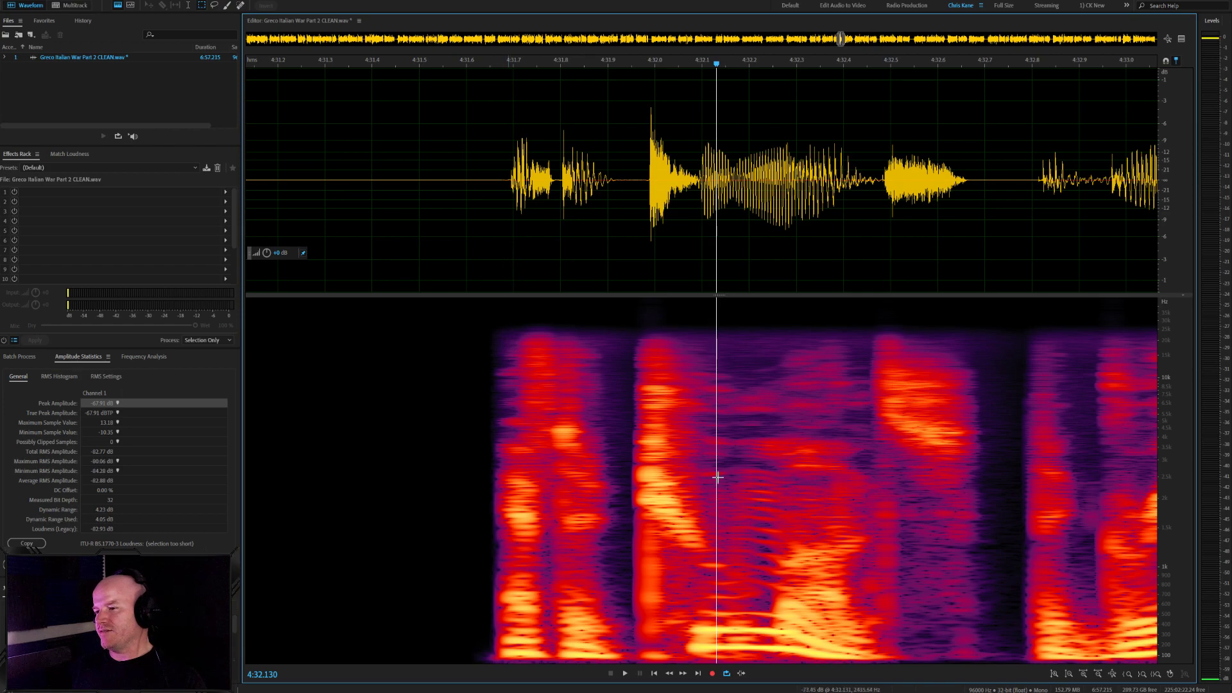
key(space)
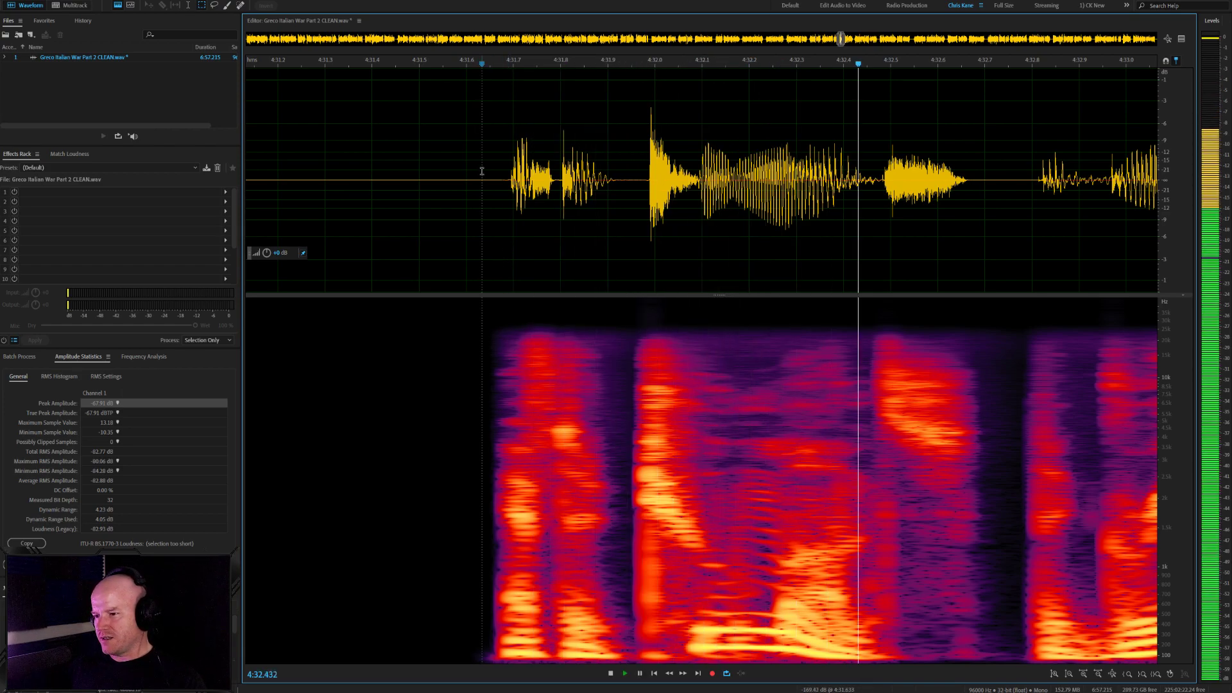
key(space)
Audition the vowel between about 4:32.09 and 4:32.27 on its own
scroll(918, 239, down, 5)
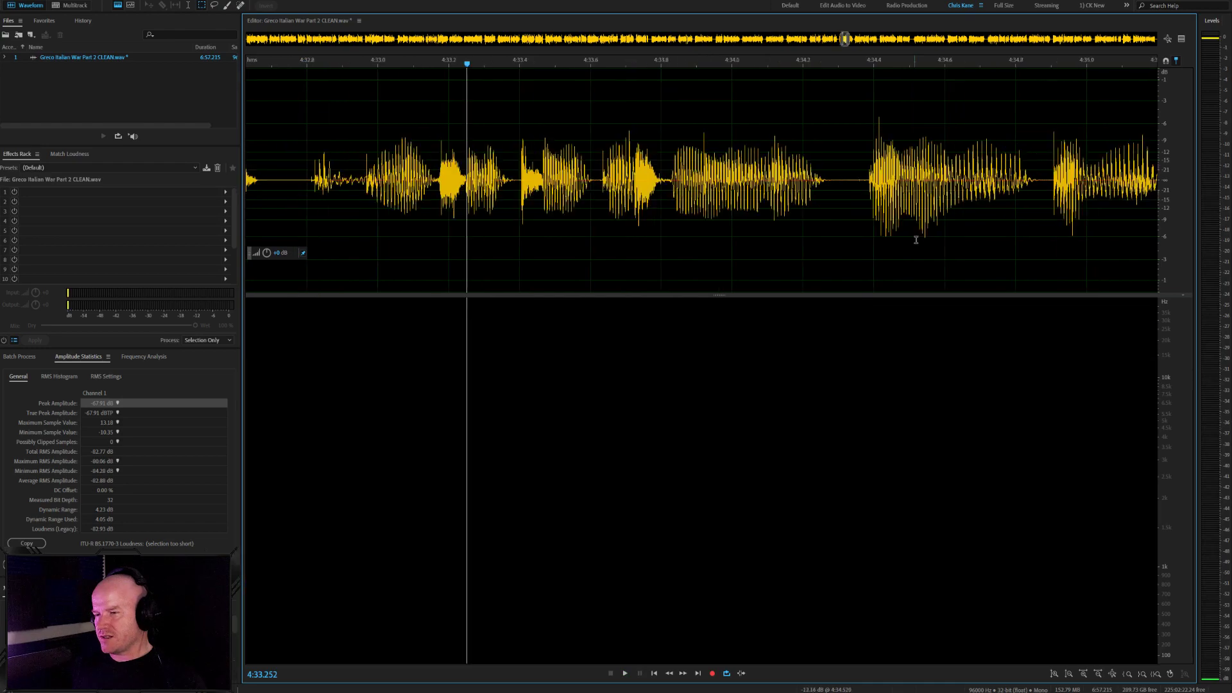
scroll(645, 225, up, 5)
scroll(646, 215, up, 3)
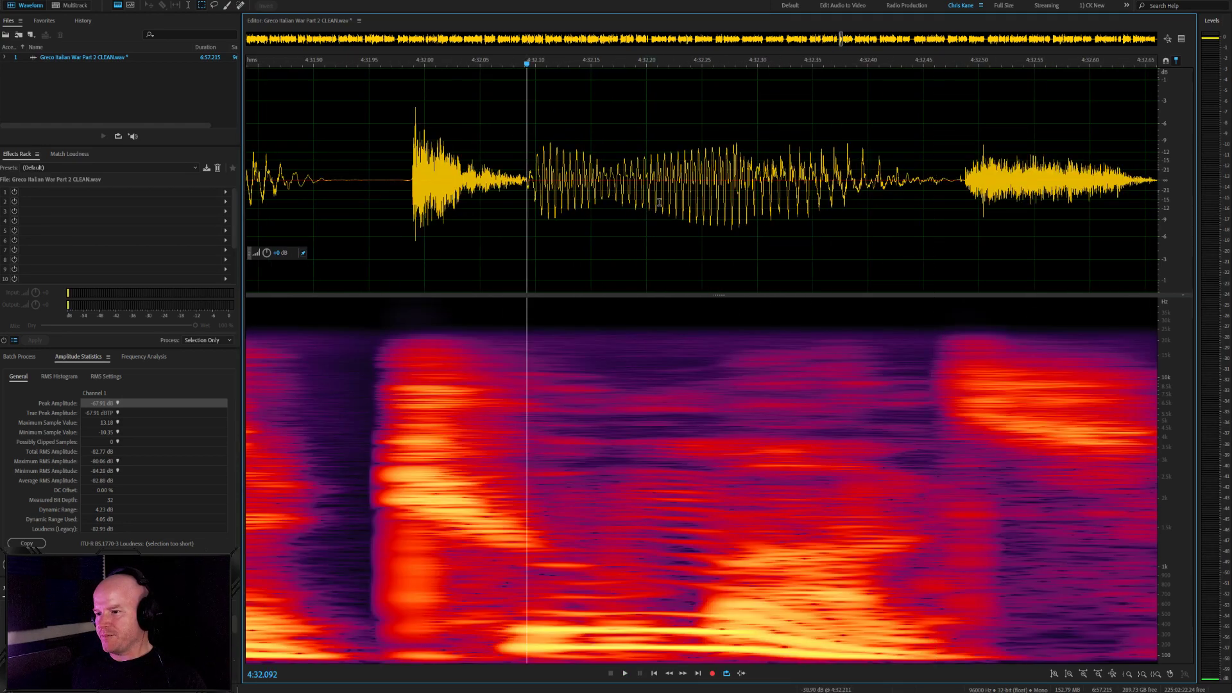
drag(527, 205, 730, 229)
key(space)
key(space)
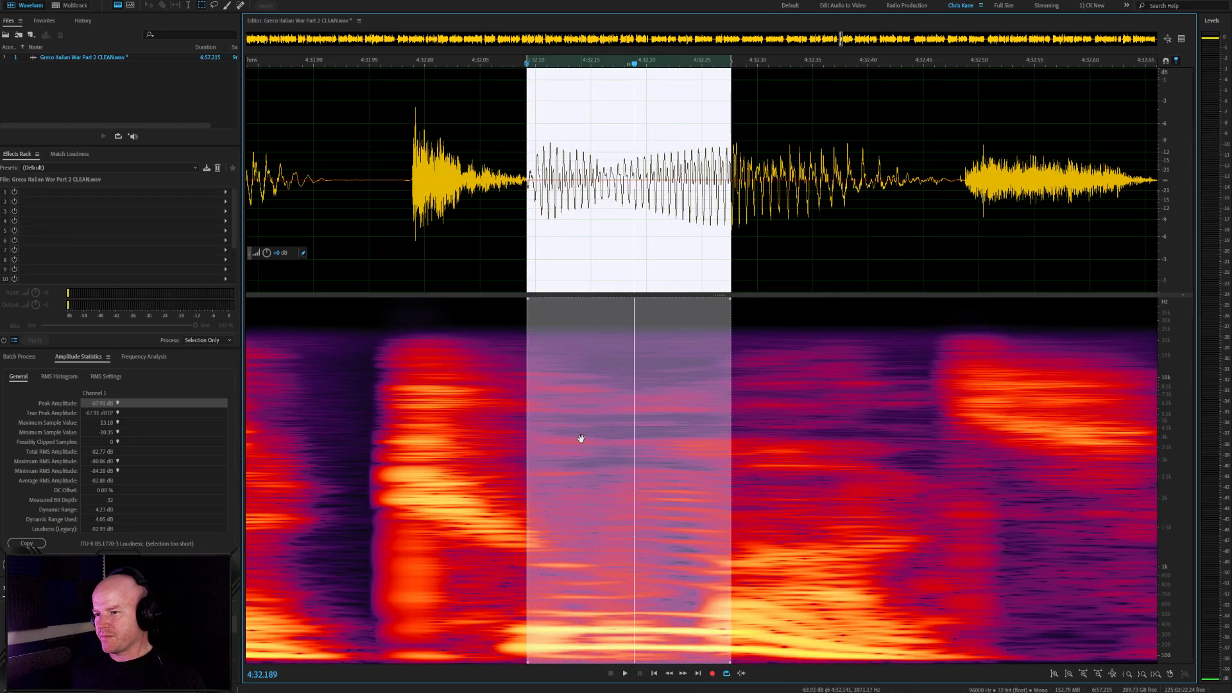
Audition the frequency-limited patch at about 4:32.17–4:32.28, and the larger low-frequency patch at about 4:32.07–4:32.27
drag(636, 462, 738, 607)
key(ctrl+z)
key(space)
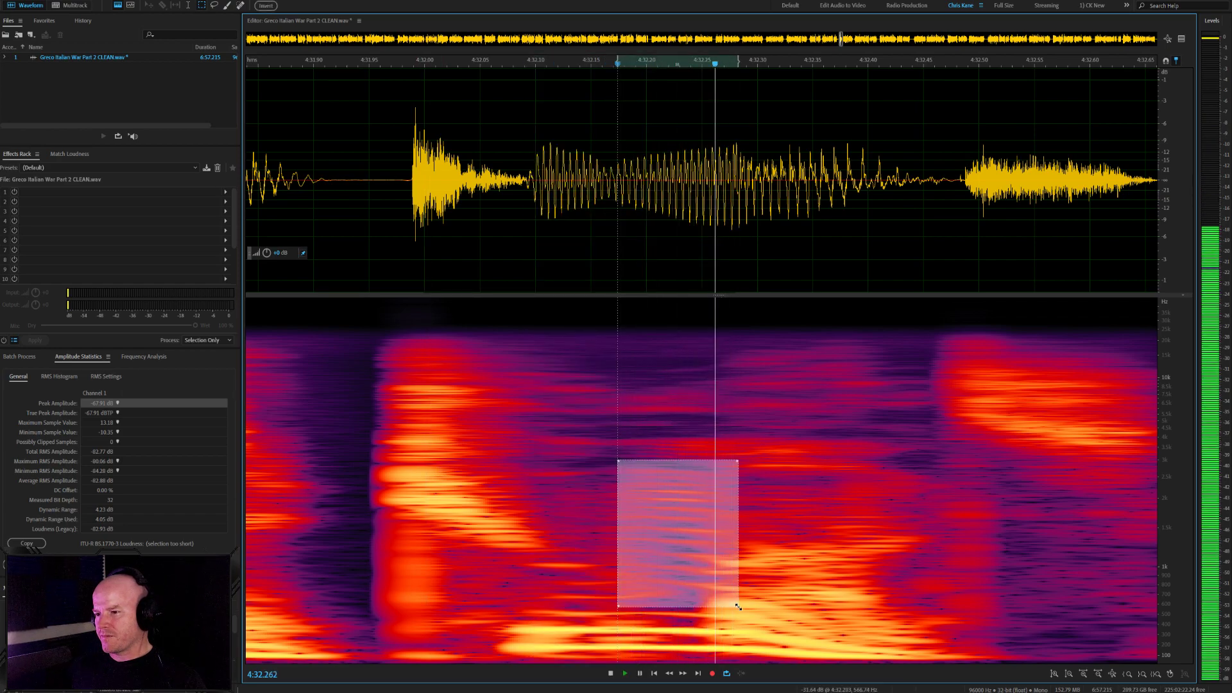
click(531, 261)
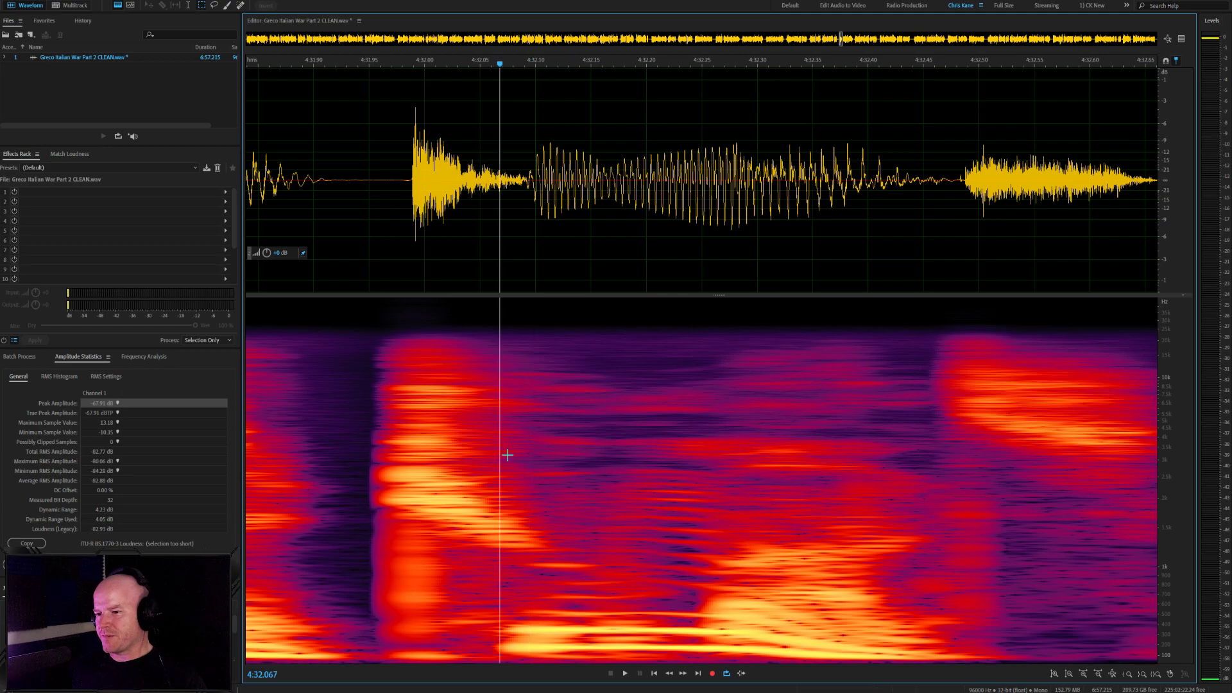
drag(499, 441, 732, 674)
key(space)
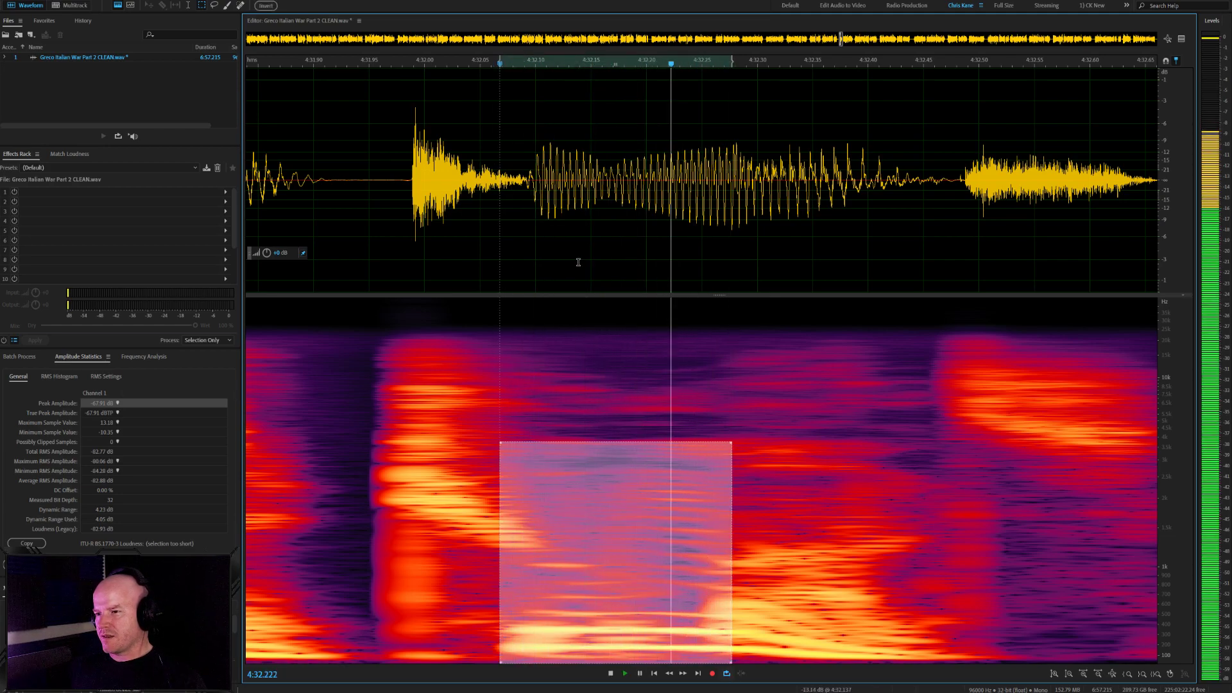
Play the word from about 4:32.11, mark the spectral patch at about 4:32.17–4:32.28, and clear the selection
click(545, 183)
key(space)
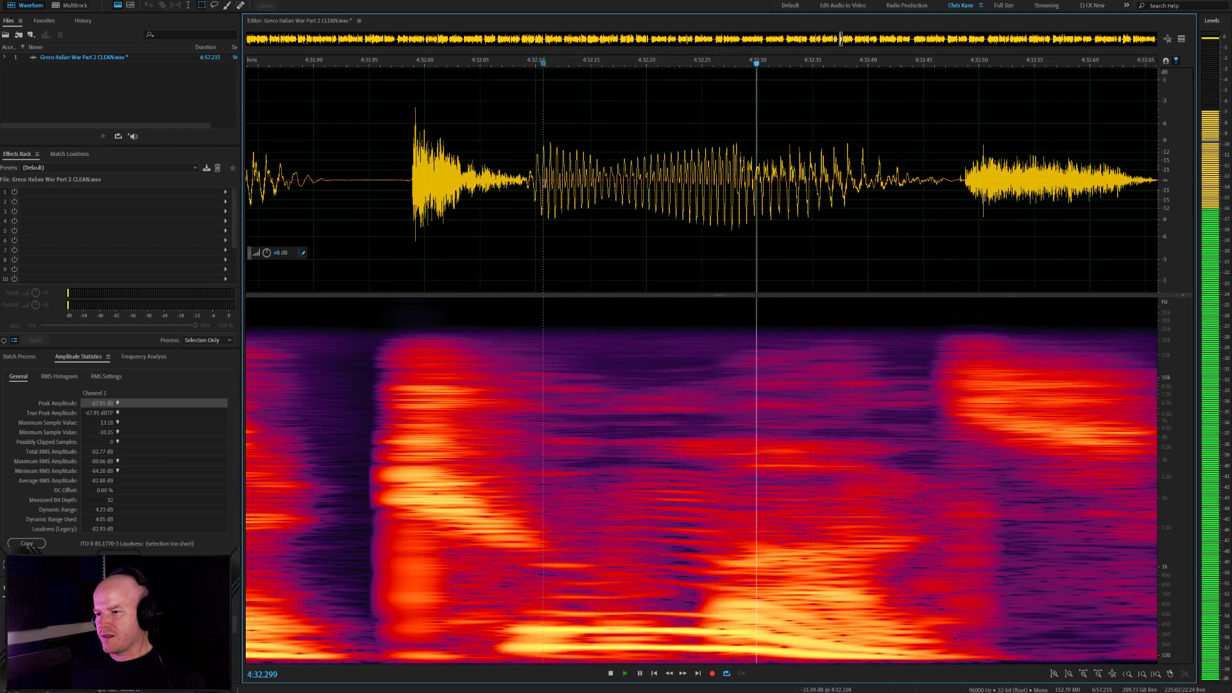
key(space)
drag(609, 456, 739, 605)
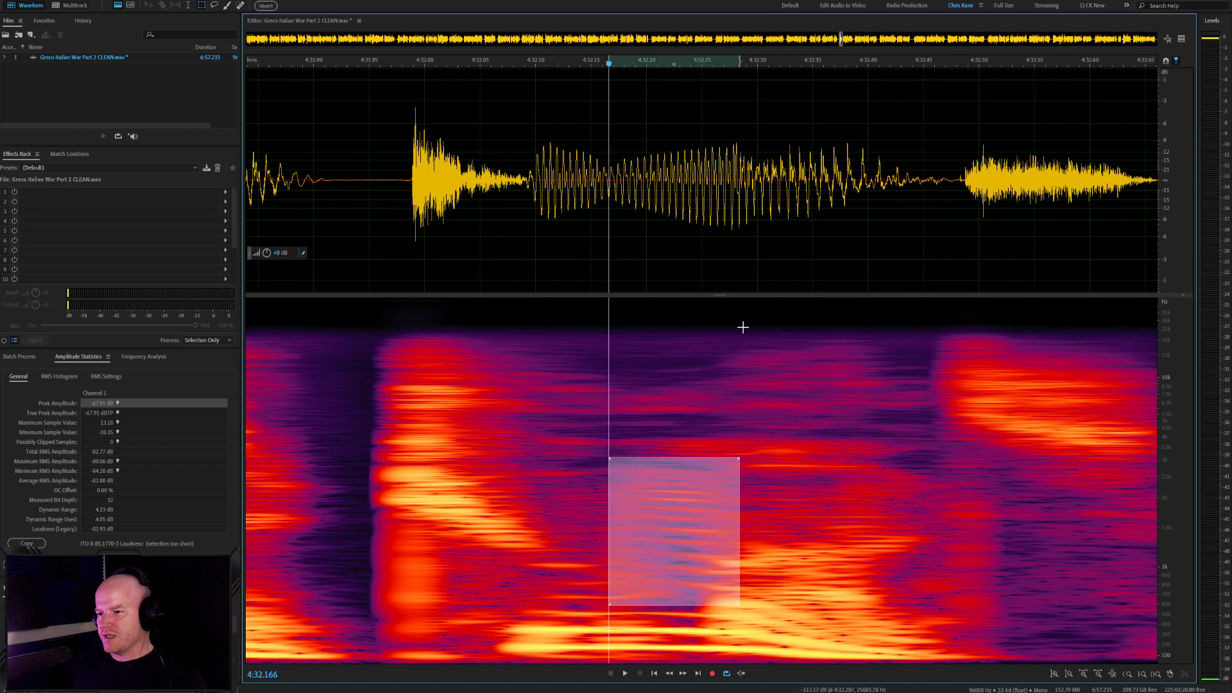
click(688, 257)
Replay the phrase from about 4:31.9, listen from about 4:31.5 on to about 4:35.5, and replay from about 4:34.3
scroll(650, 225, down, 5)
click(564, 191)
key(space)
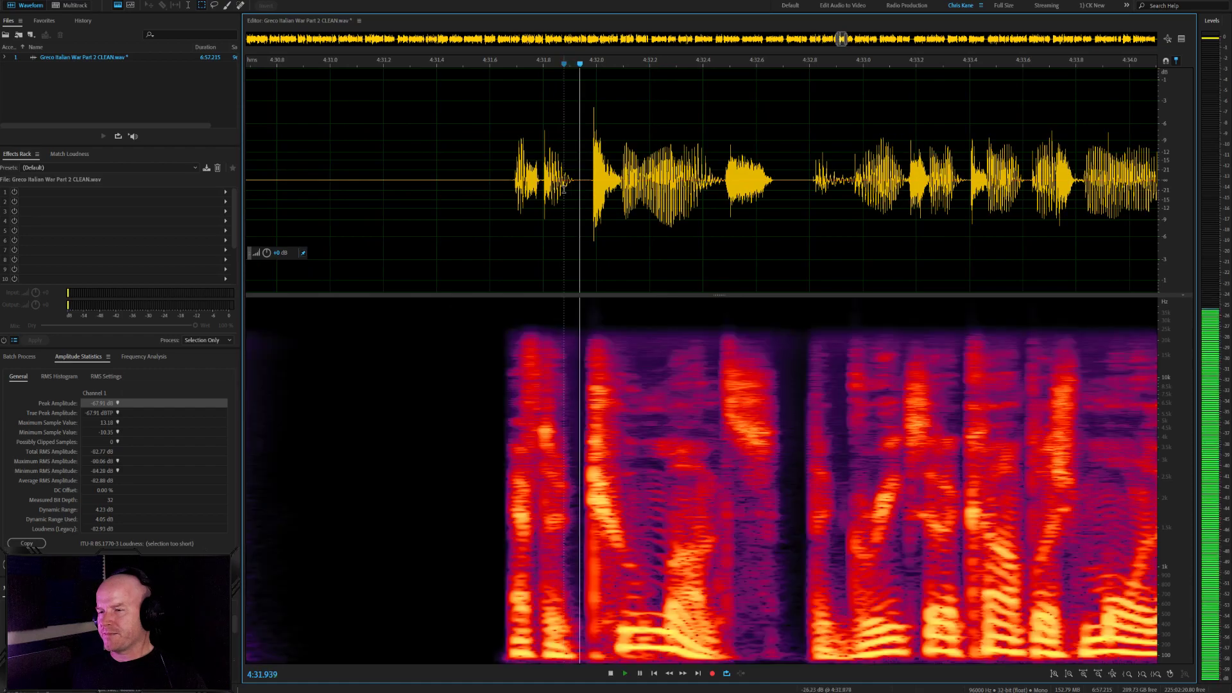
click(454, 182)
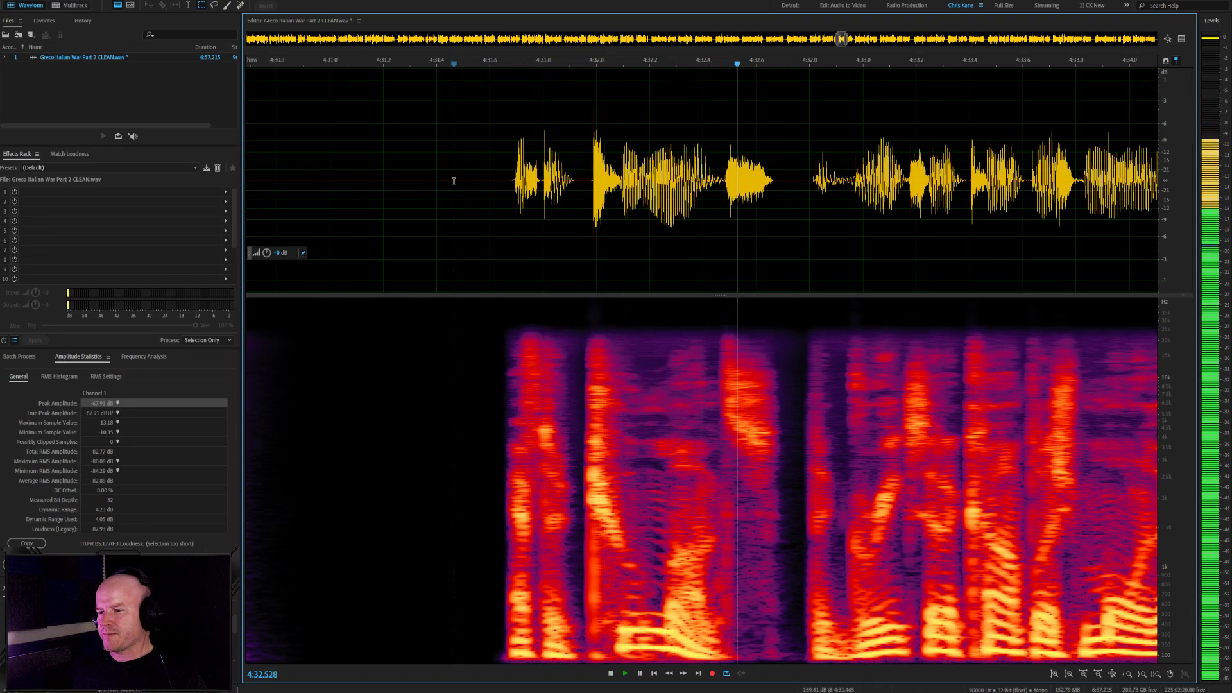
scroll(454, 183, down, 3)
scroll(516, 208, down, 2)
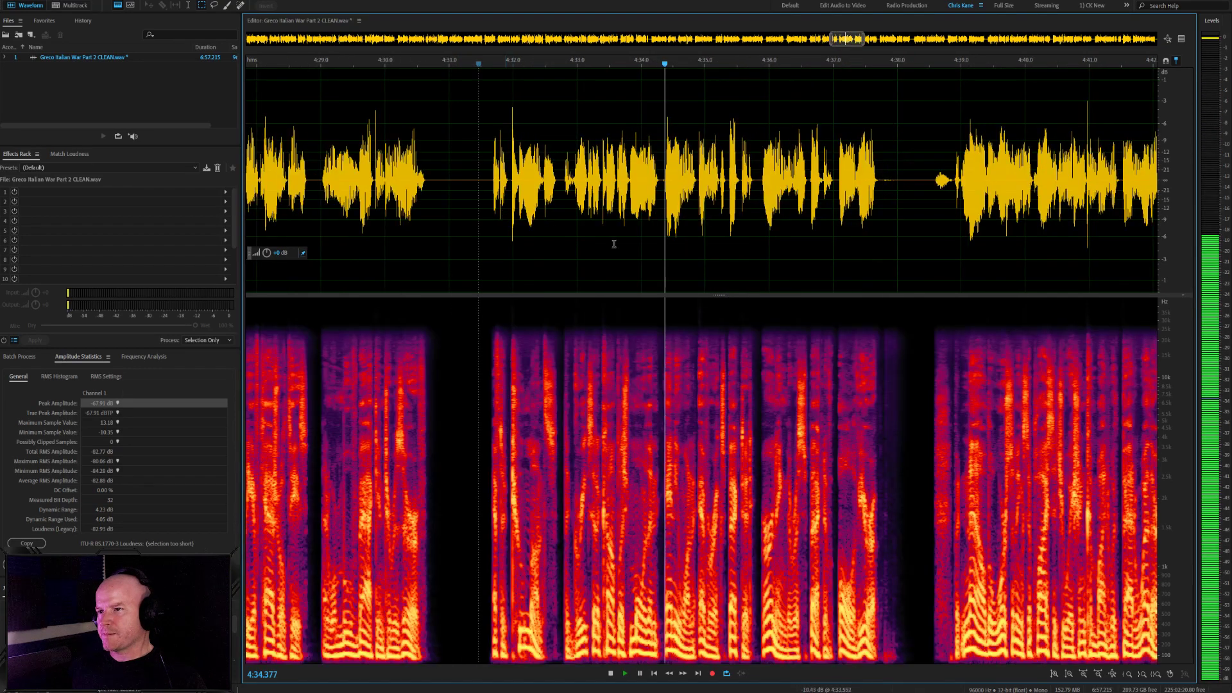
key(space)
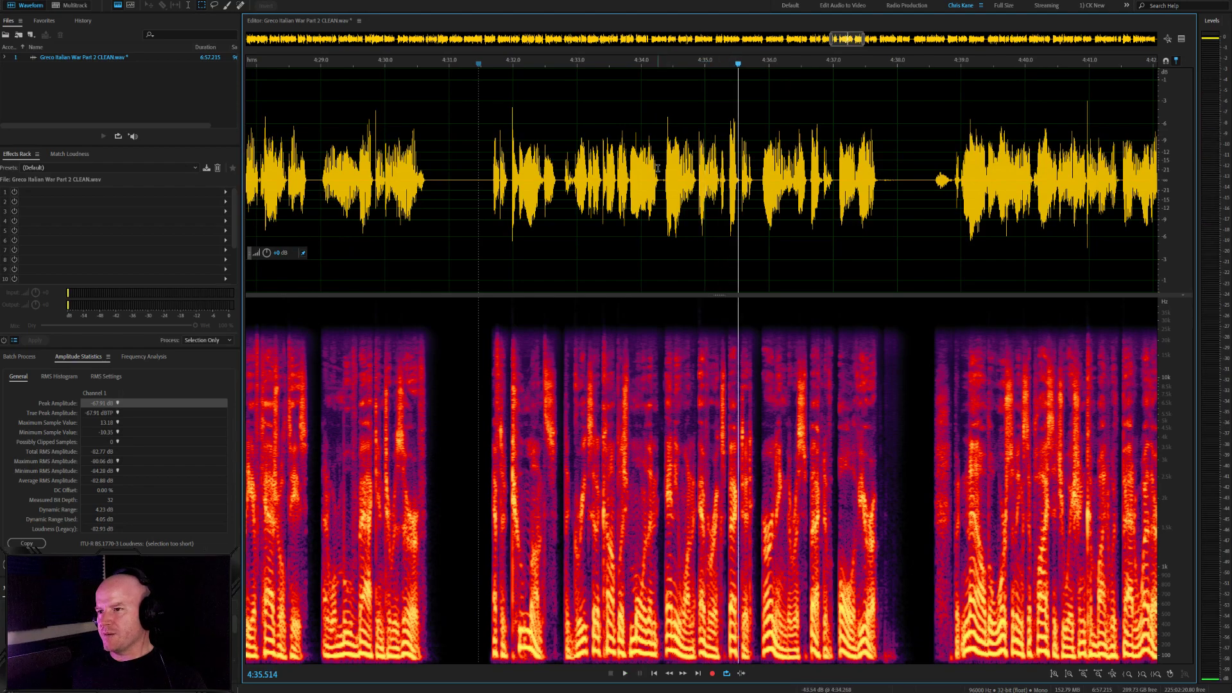
key(space)
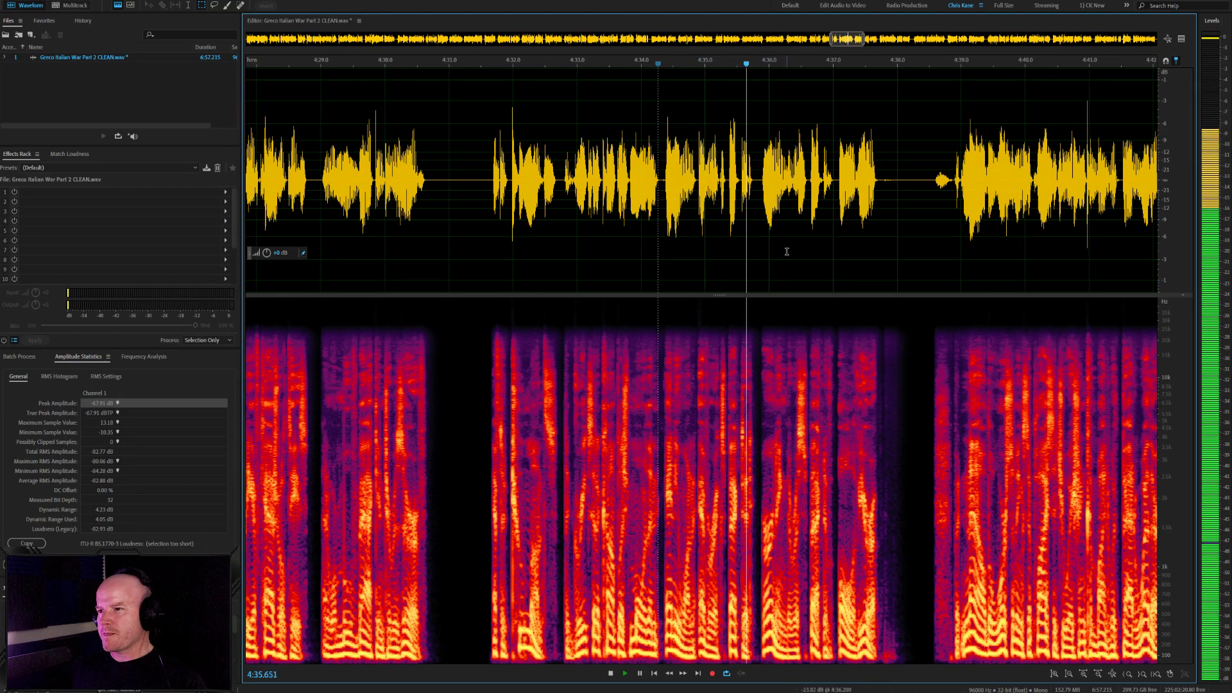
Clean the faint noise in the pause at about 4:37.8–4:38.1 without shortening it, and replay from about 4:37.2
scroll(916, 242, up, 3)
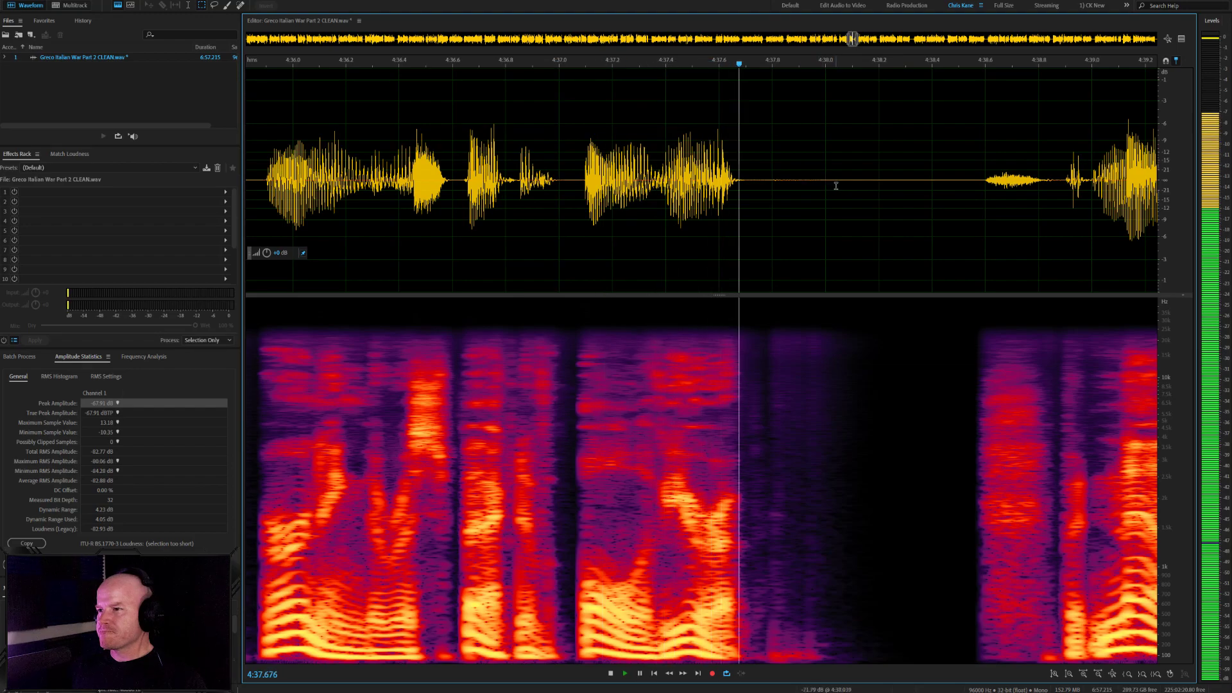
key(space)
drag(840, 188, 761, 191)
key(ctrl+r)
click(625, 209)
key(space)
scroll(617, 215, down, 4)
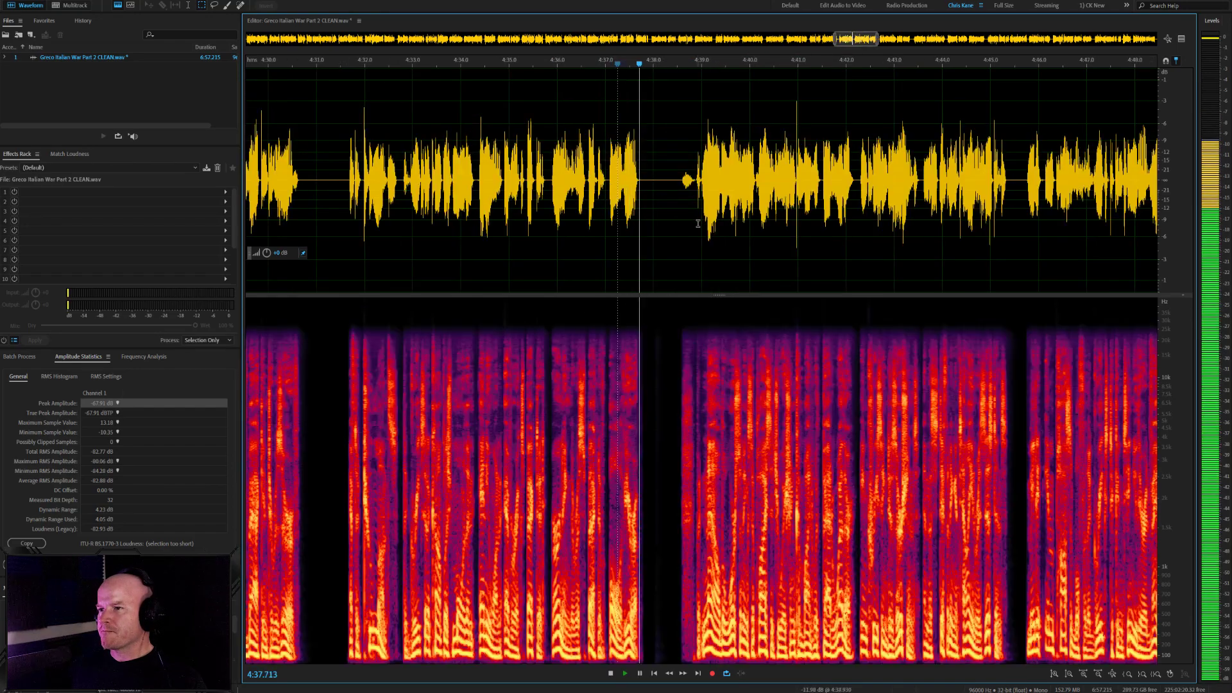
scroll(679, 232, up, 2)
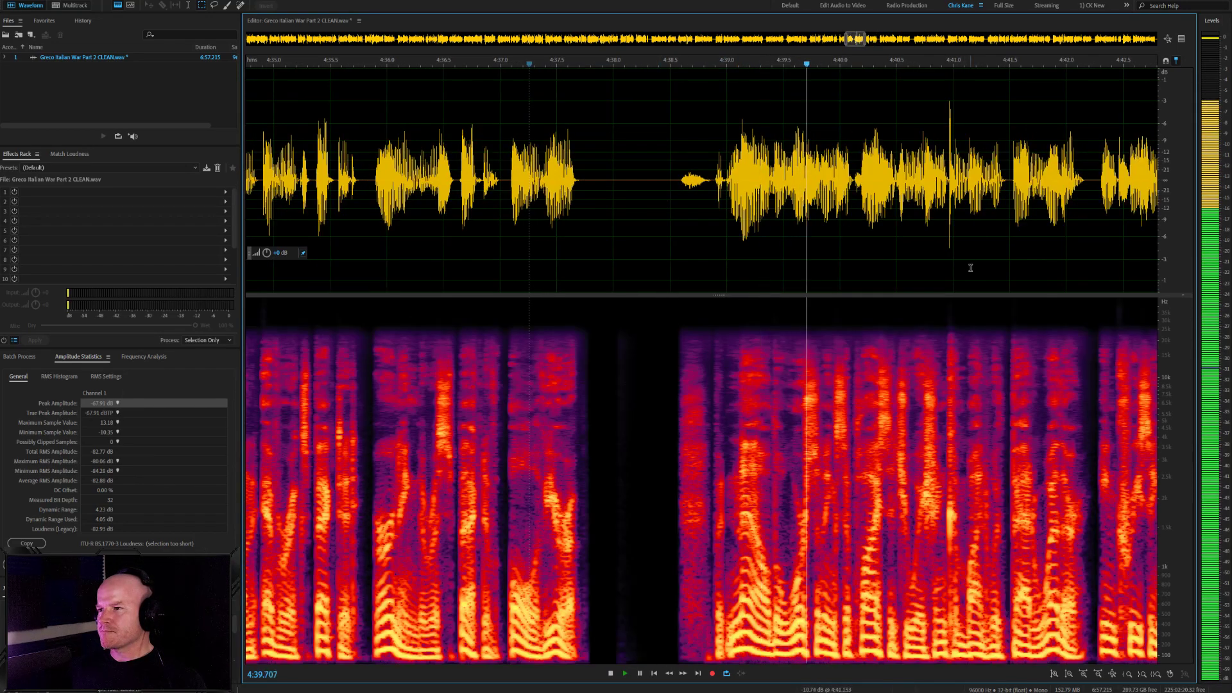
Heal the brief click spike at about 4:41.0, and play from about 4:40.7 on to about 4:44
scroll(970, 268, up, 3)
key(space)
drag(895, 153, 911, 160)
key(ctrl+u)
click(804, 186)
key(space)
scroll(642, 200, down, 3)
scroll(719, 241, down, 2)
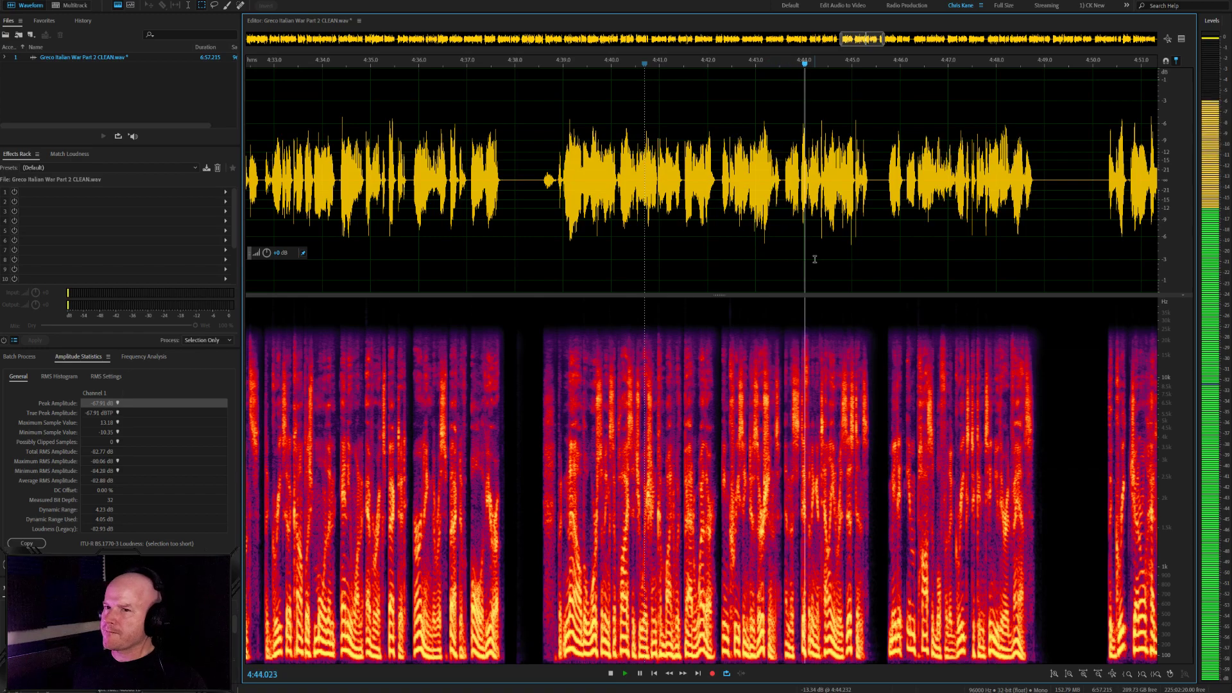
Tighten the pause before the phrase at about 4:45.7 by deleting about 0.18 s of silence, and replay from about 4:45.6
scroll(877, 257, up, 3)
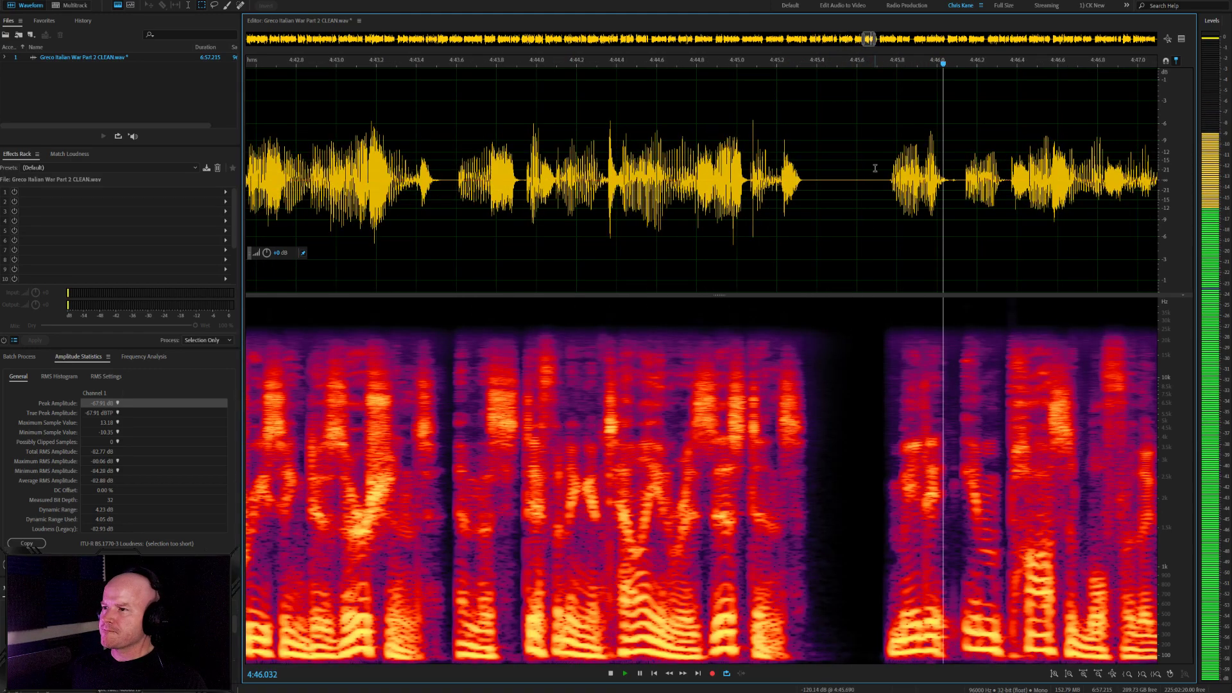
drag(885, 174, 849, 174)
key(Delete)
key(space)
Listen on to the start of the next sentence at about 4:50.2, and check it by playing from about 4:50.6
scroll(808, 179, down, 3)
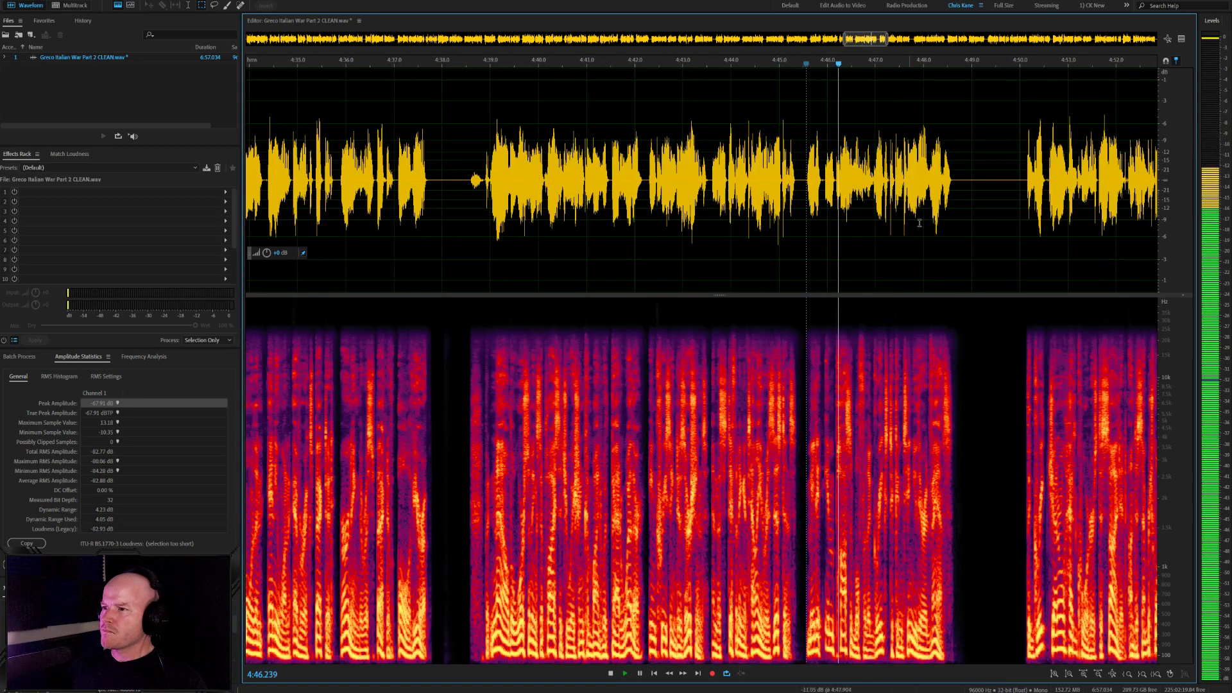
scroll(943, 239, up, 3)
scroll(1143, 650, down, 3)
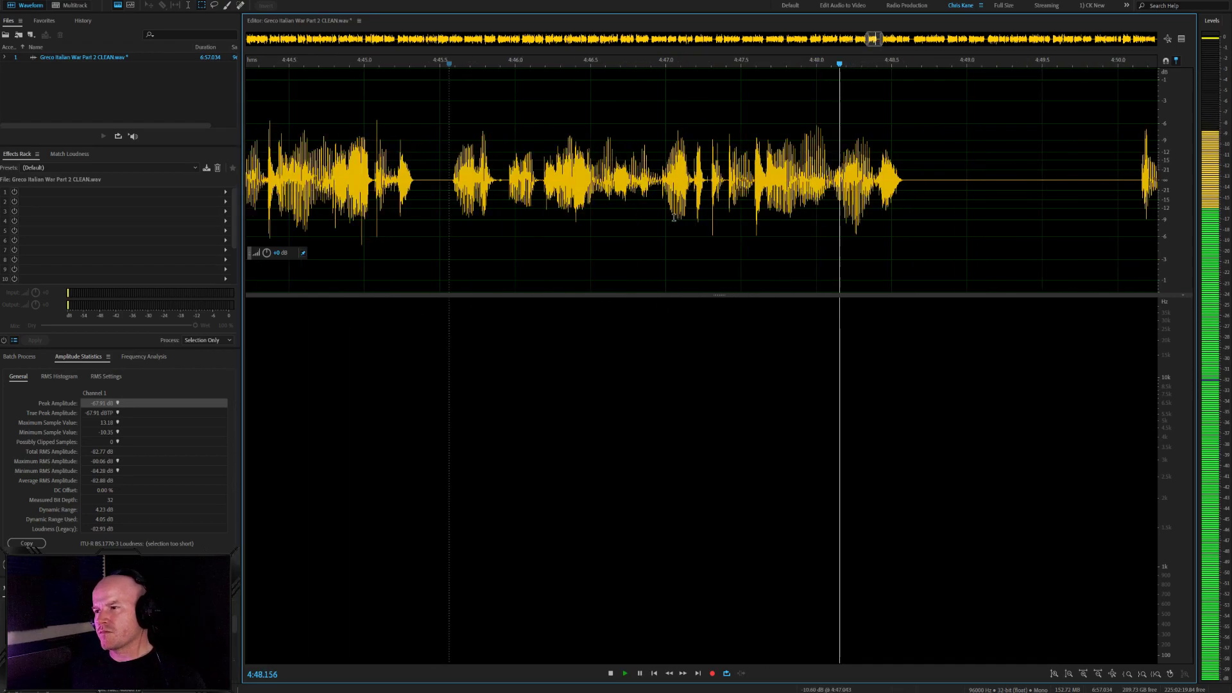
scroll(898, 269, up, 3)
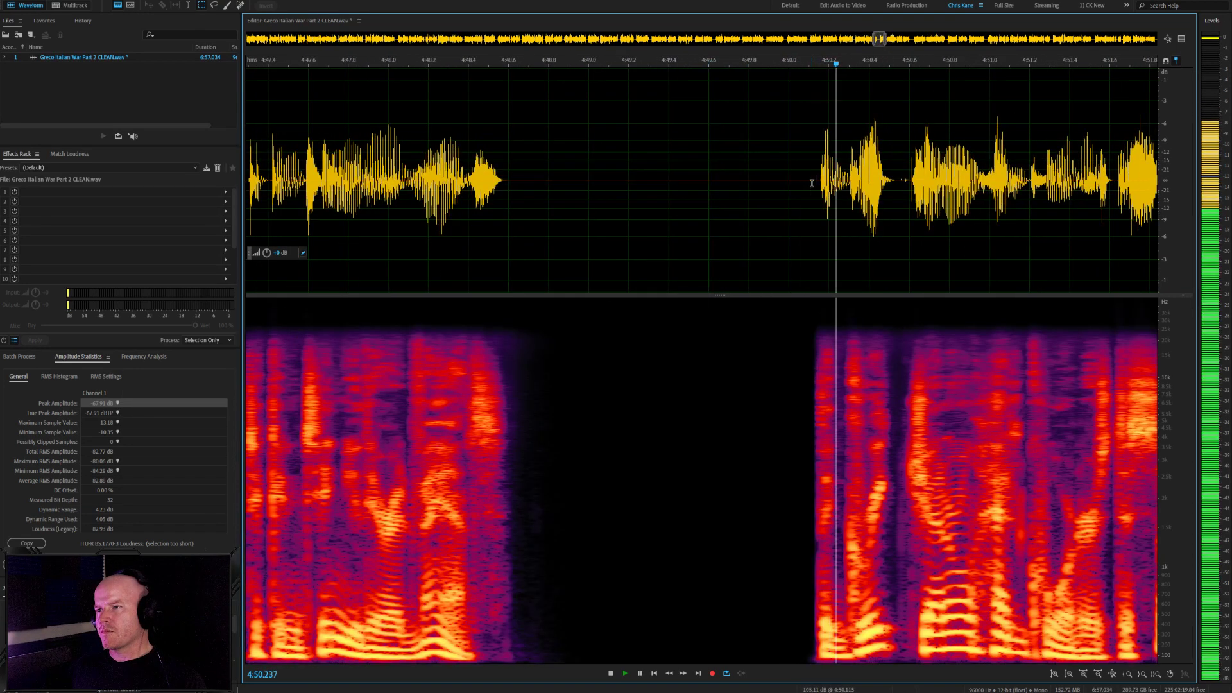
scroll(611, 219, down, 4)
scroll(720, 242, up, 4)
click(641, 218)
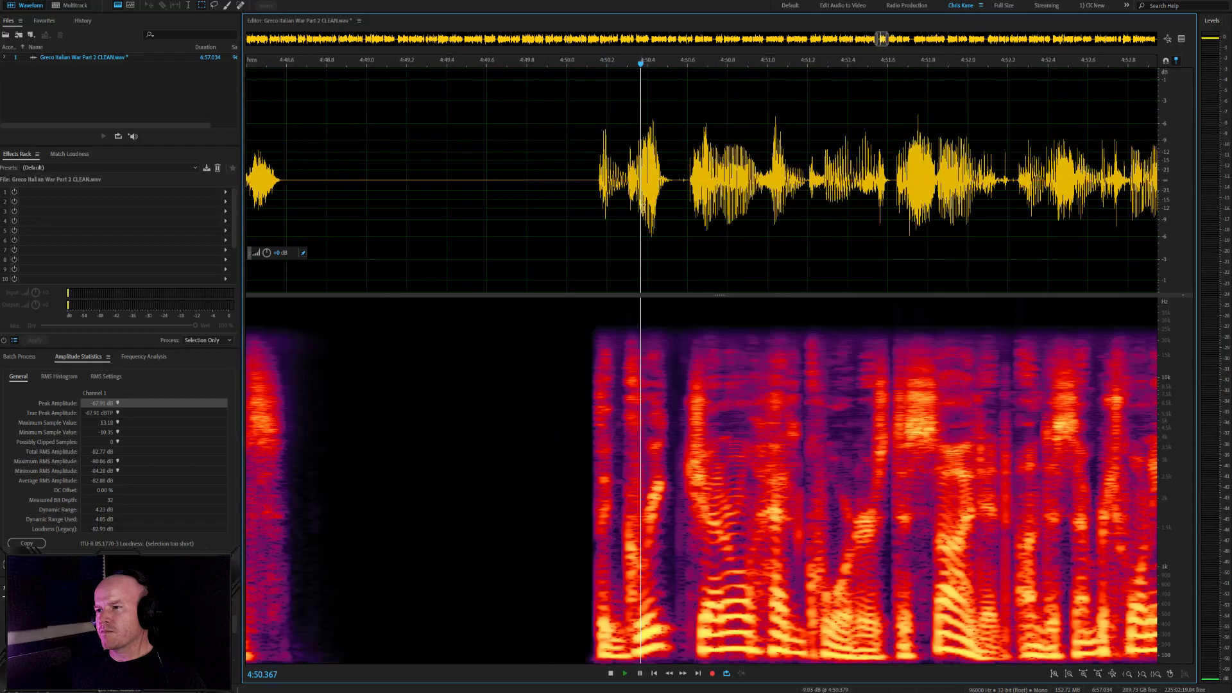
scroll(689, 192, up, 1)
drag(694, 179, 686, 177)
click(687, 176)
key(space)
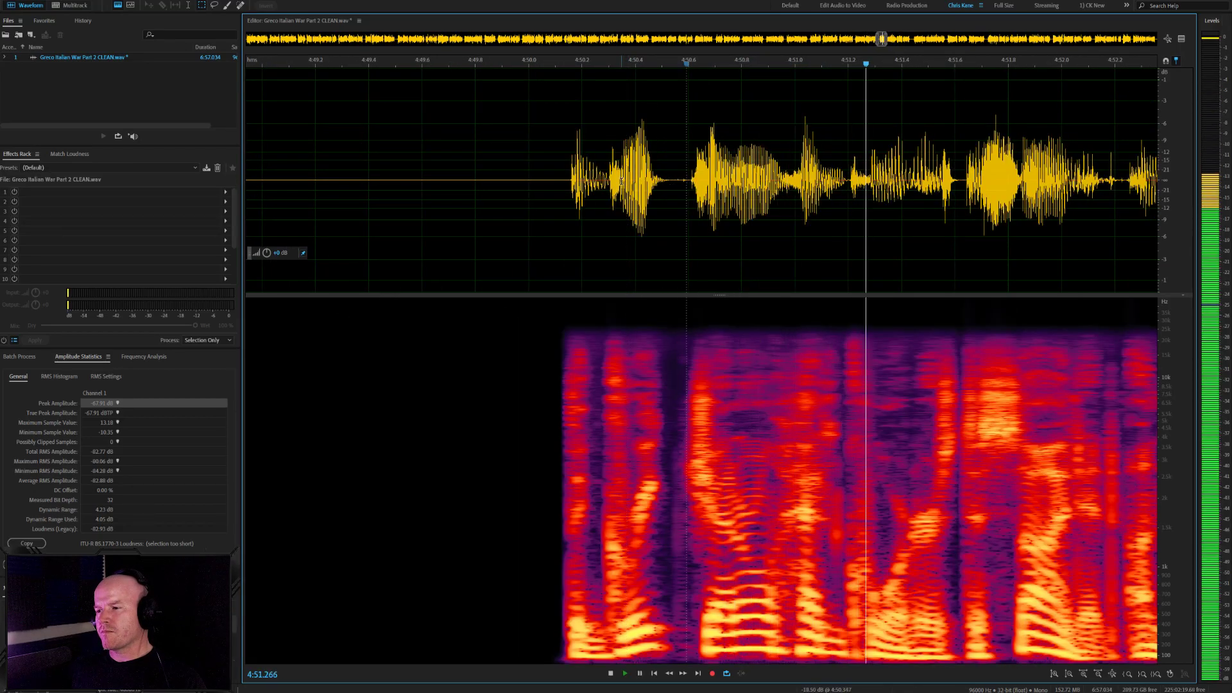
Heal the brief noise between words at about 4:51.15, and replay from about 4:51.0
key(space)
key(space)
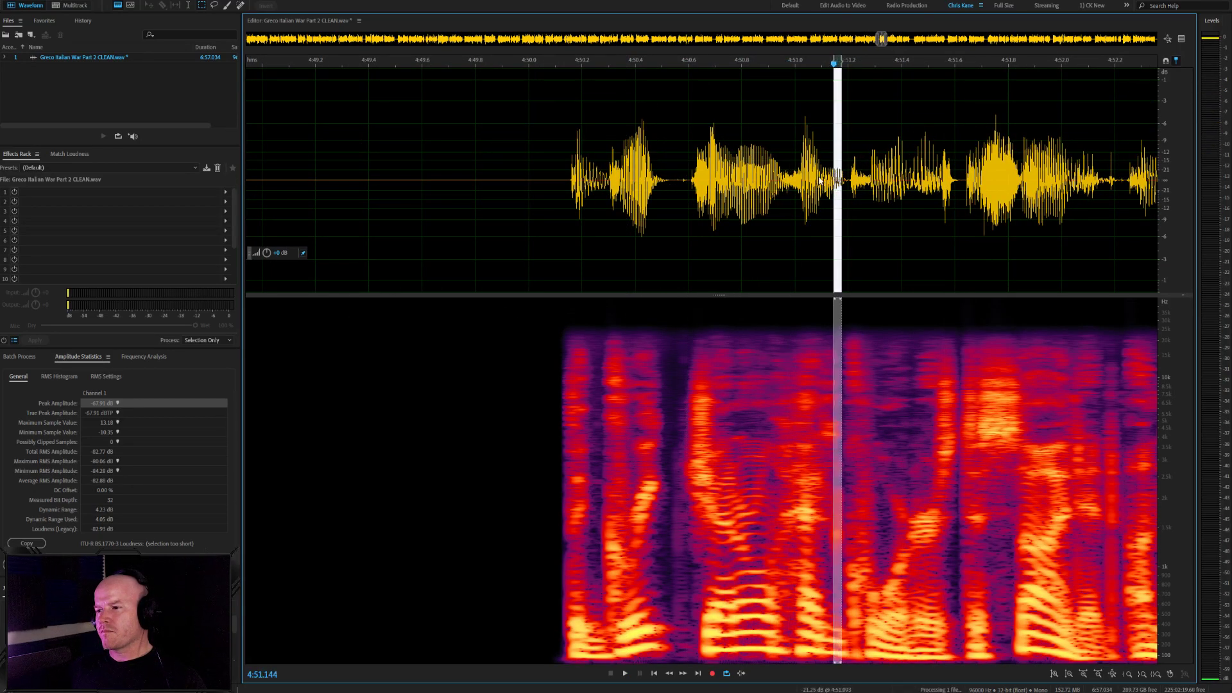
scroll(663, 234, down, 4)
scroll(663, 234, up, 3)
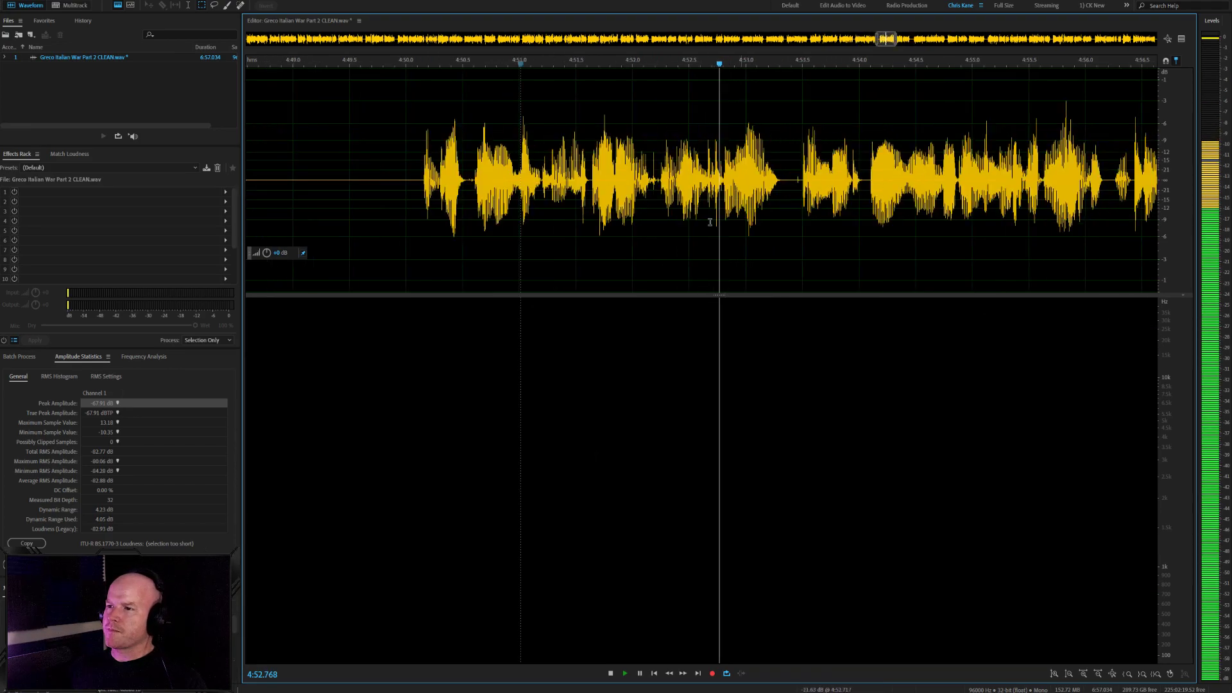
Heal the click at about 4:52.8, and trim about 0.04 s from the pause before the phrase at about 4:53.4
click(651, 174)
key(space)
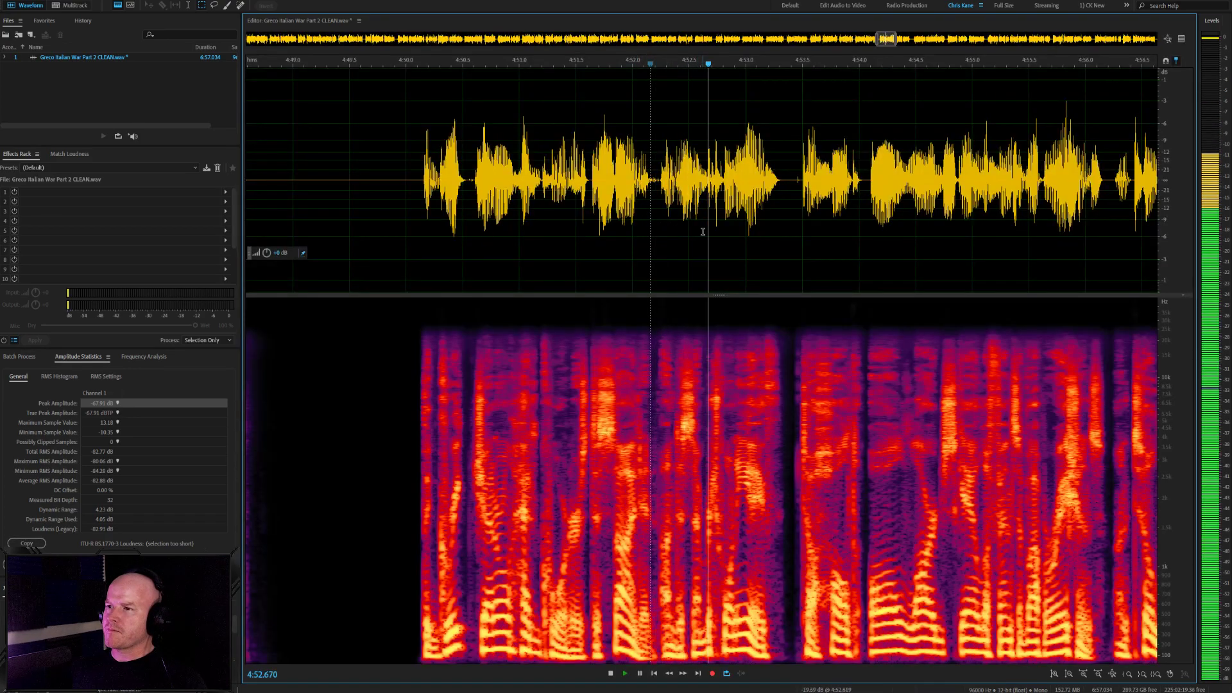
scroll(696, 180, up, 3)
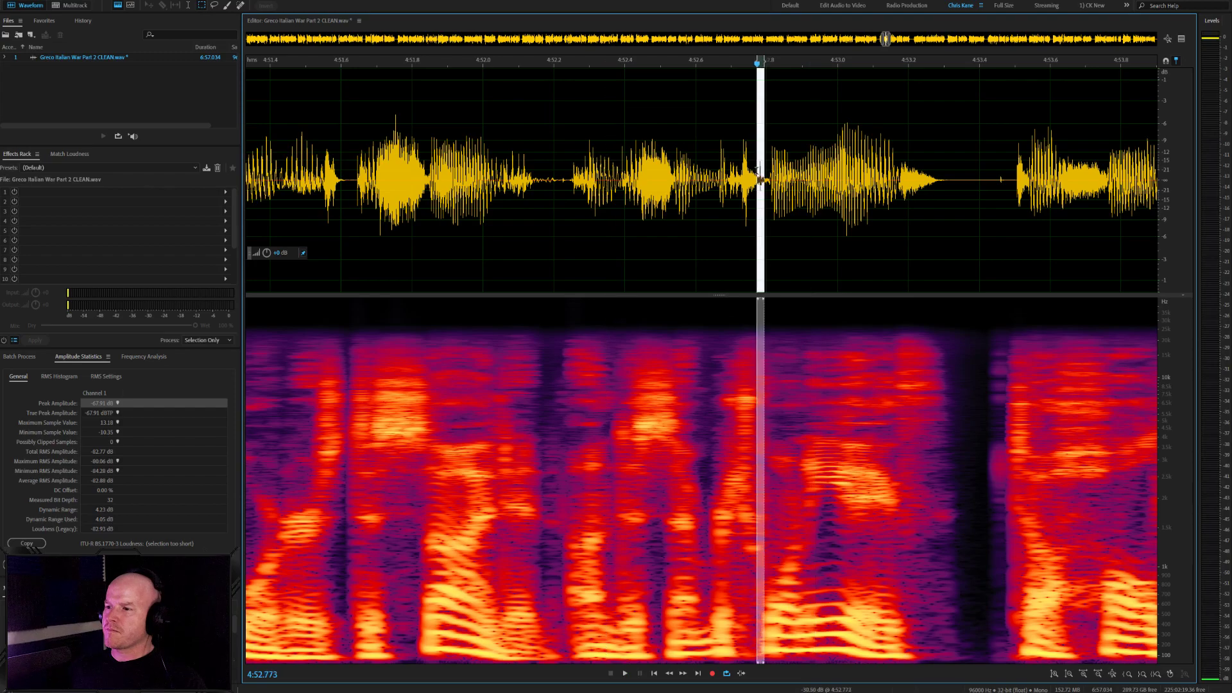
scroll(695, 252, down, 3)
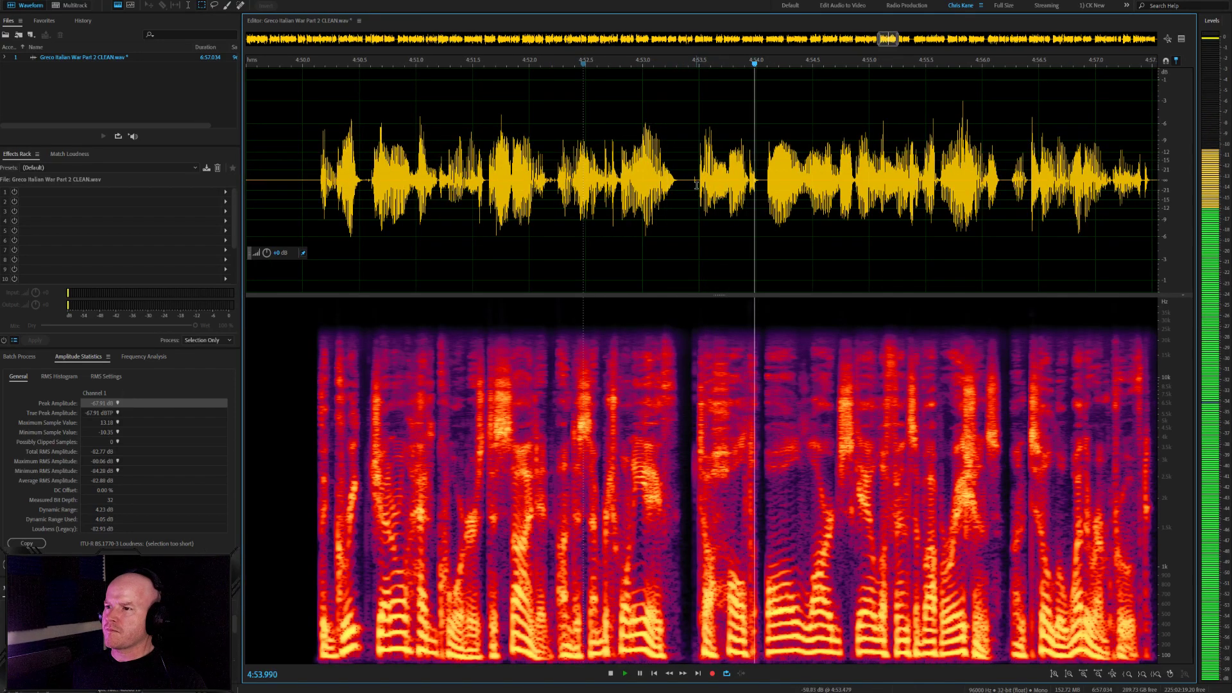
scroll(680, 192, down, 4)
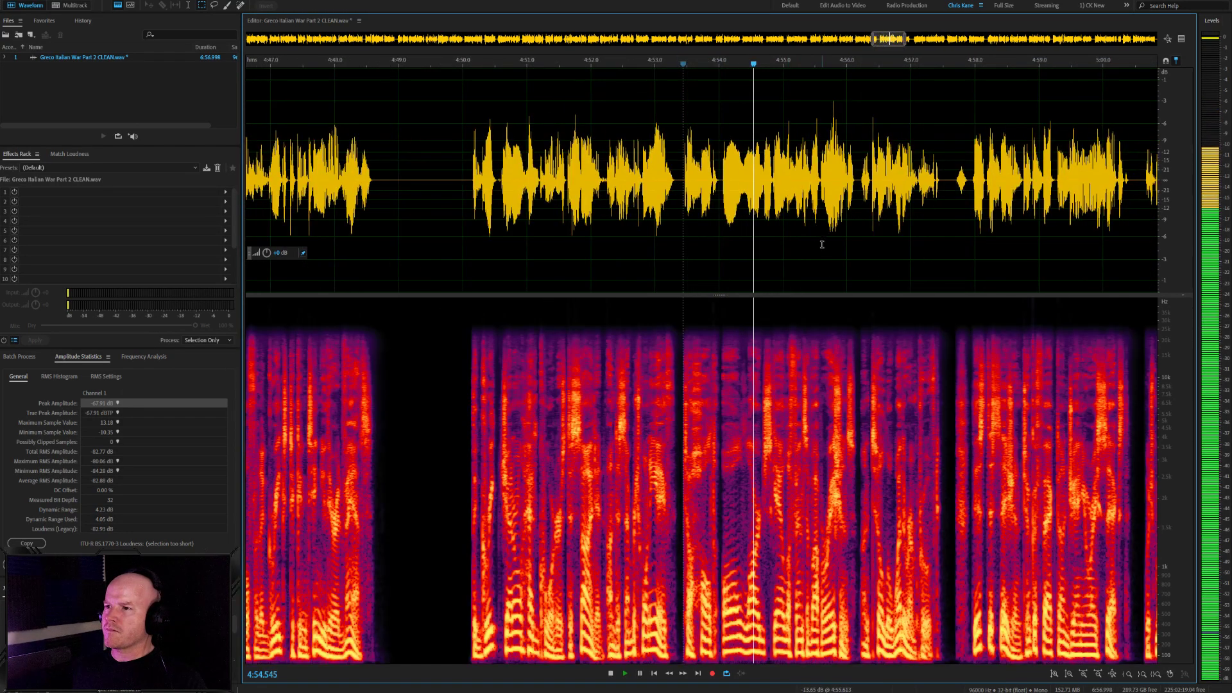
Listen through the narration from about 4:54.5 to 5:24.5, checking the waveform for clicks, breaths and overlong pauses
scroll(834, 237, down, 2)
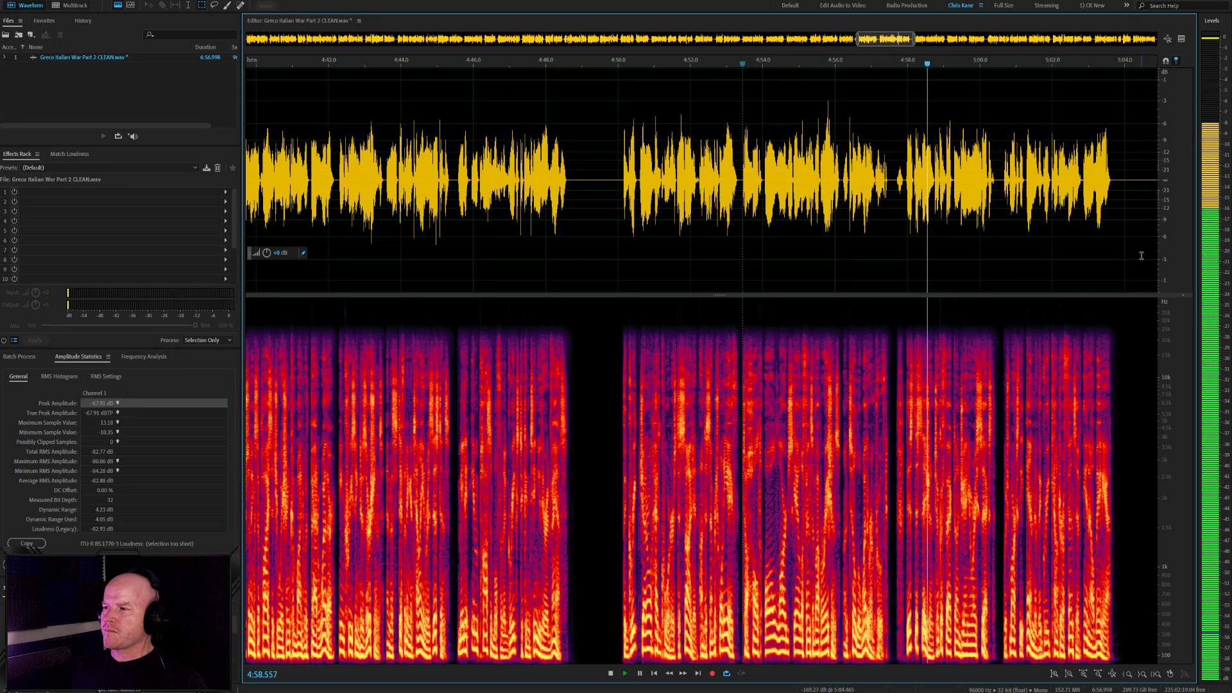
scroll(1139, 256, up, 4)
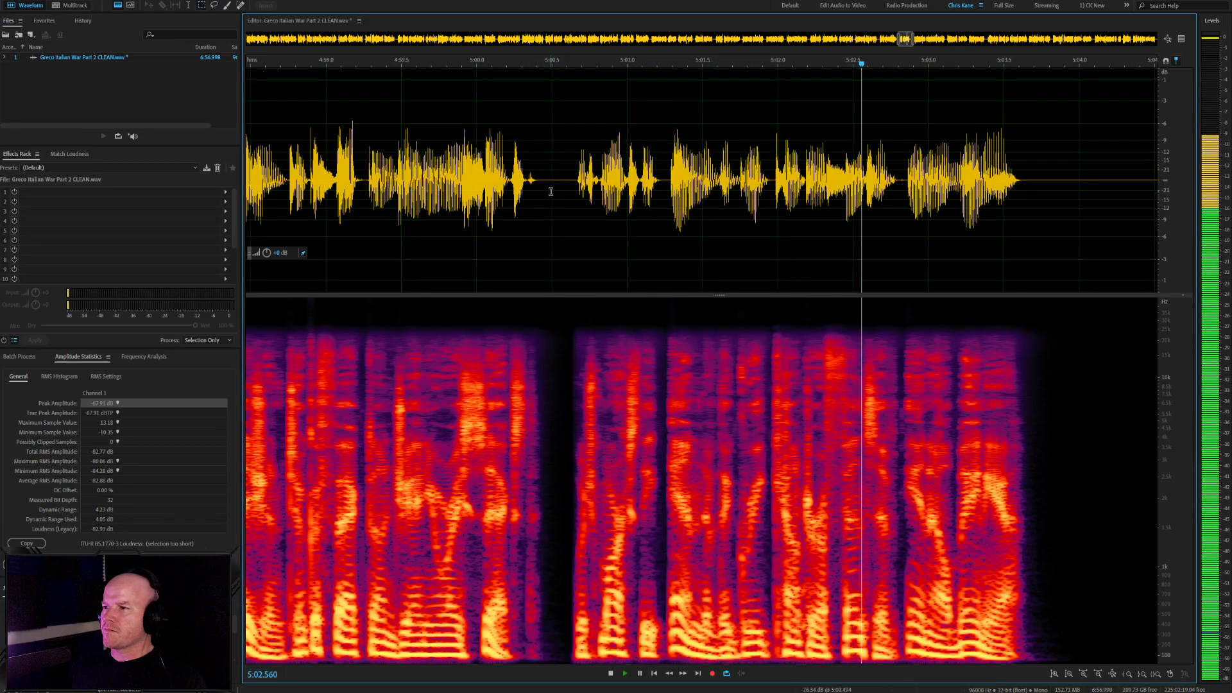
scroll(550, 191, down, 2)
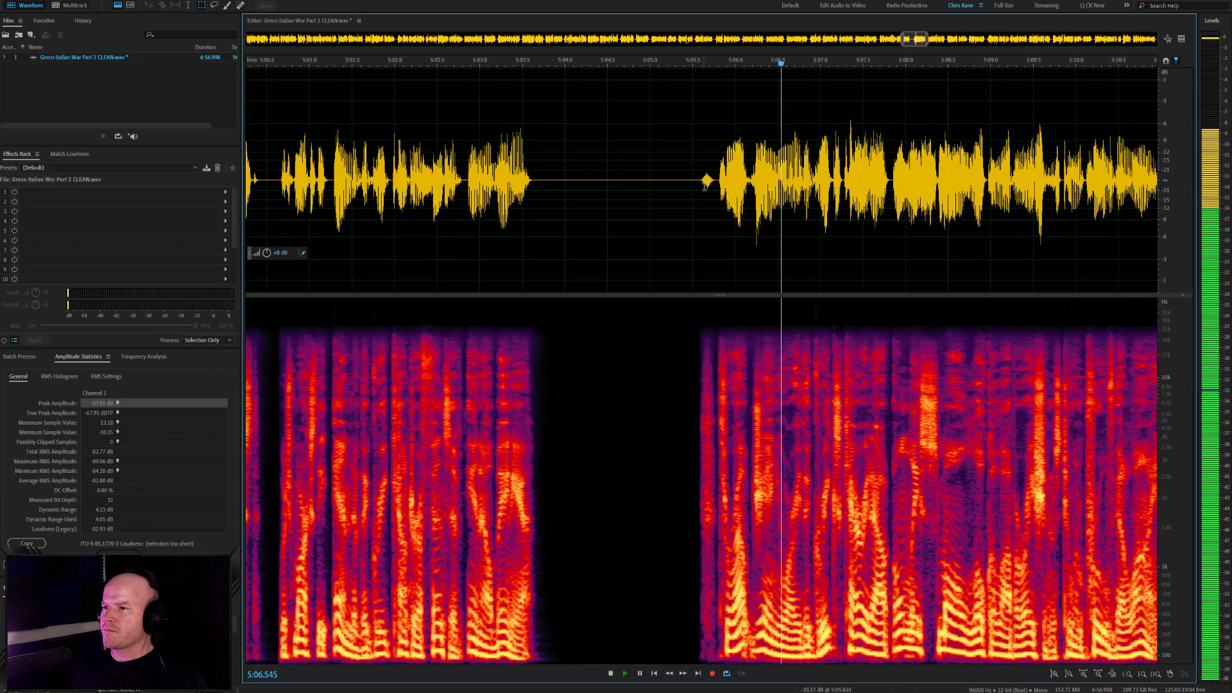
scroll(688, 204, down, 2)
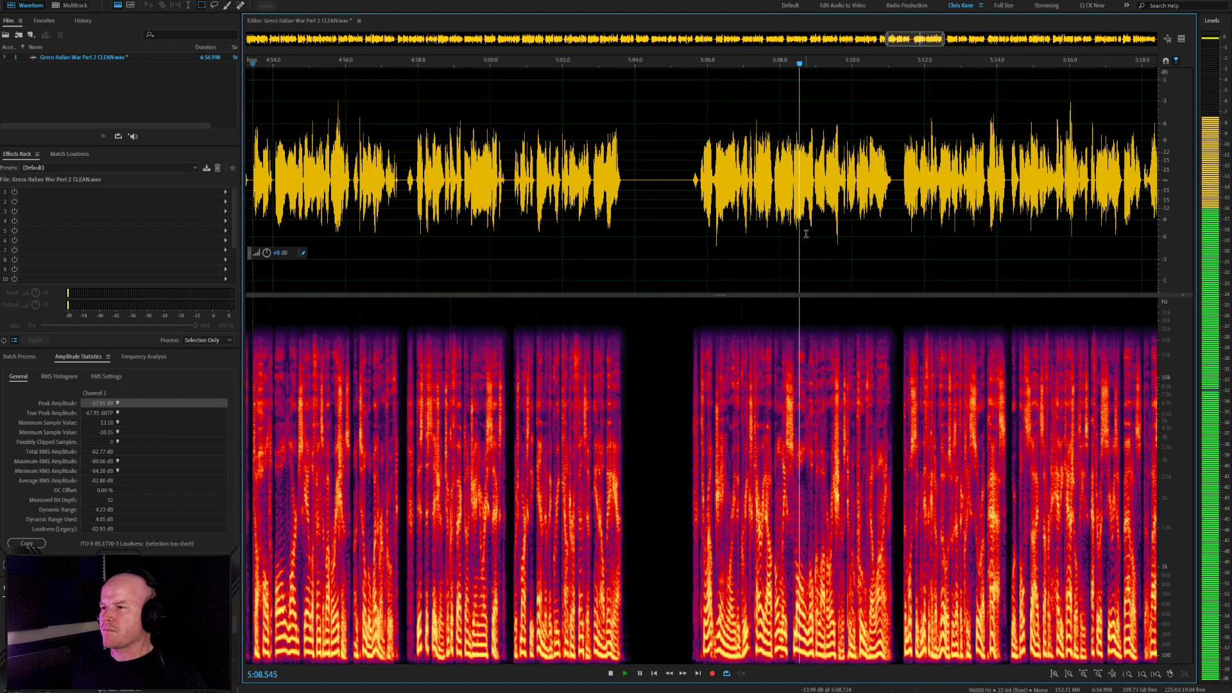
scroll(907, 258, up, 1)
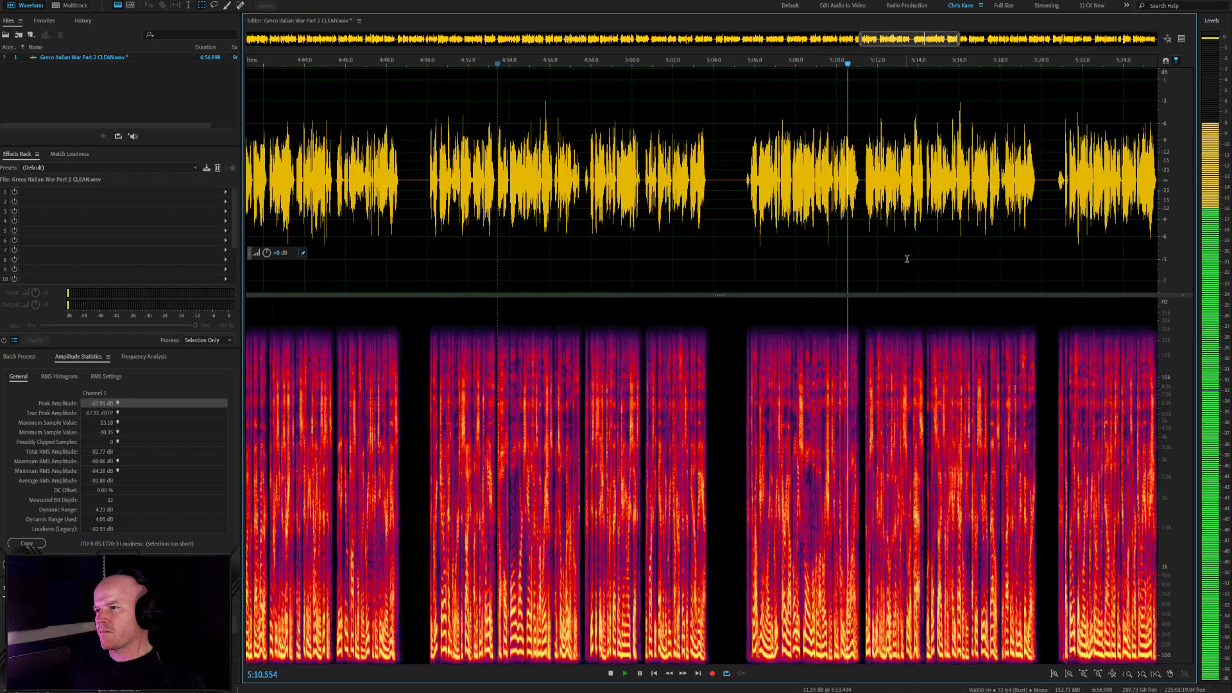
scroll(961, 256, up, 1)
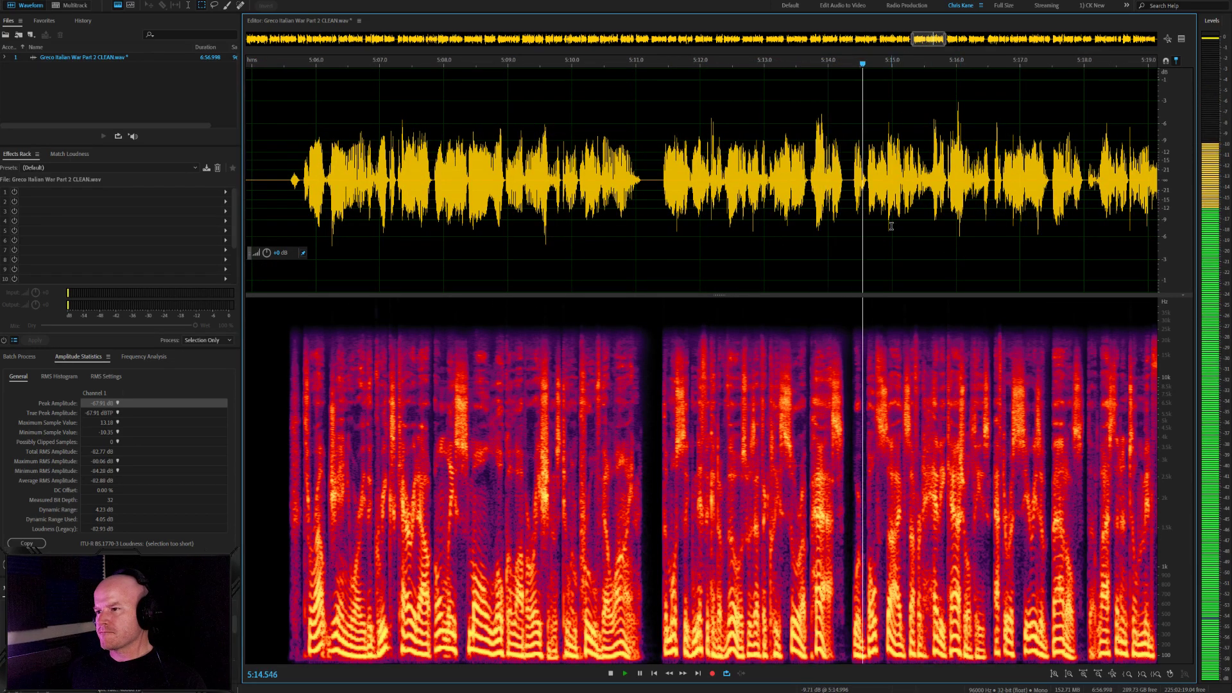
scroll(841, 250, down, 2)
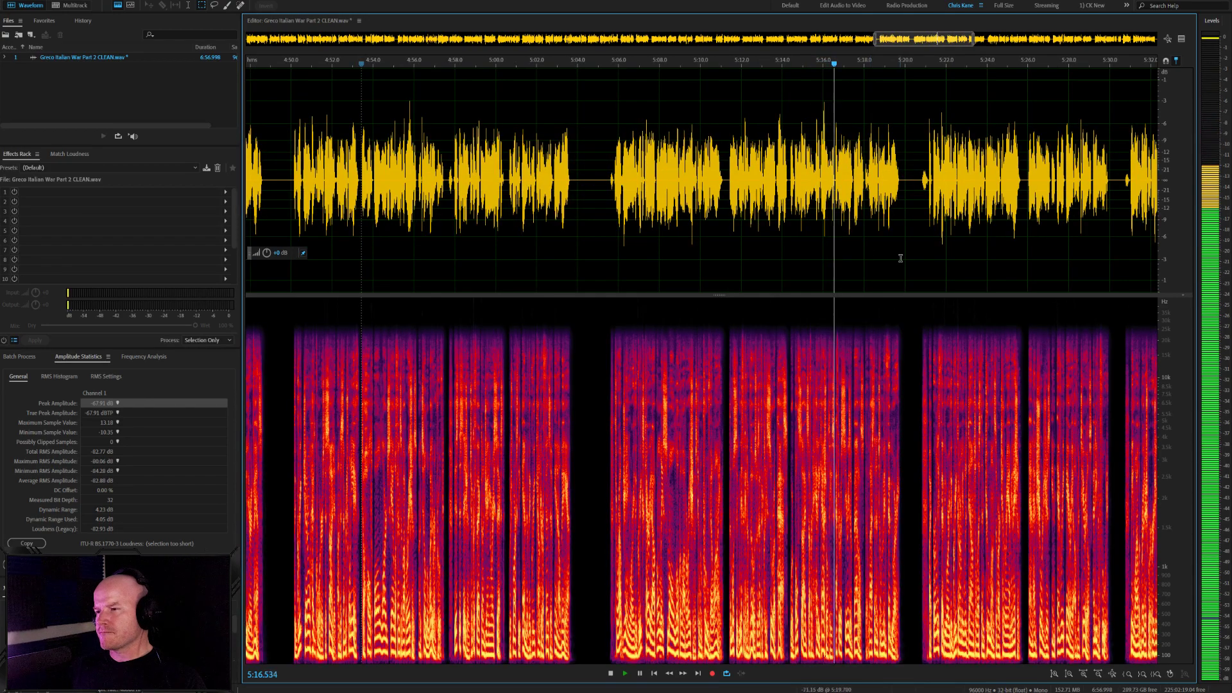
scroll(932, 224, up, 3)
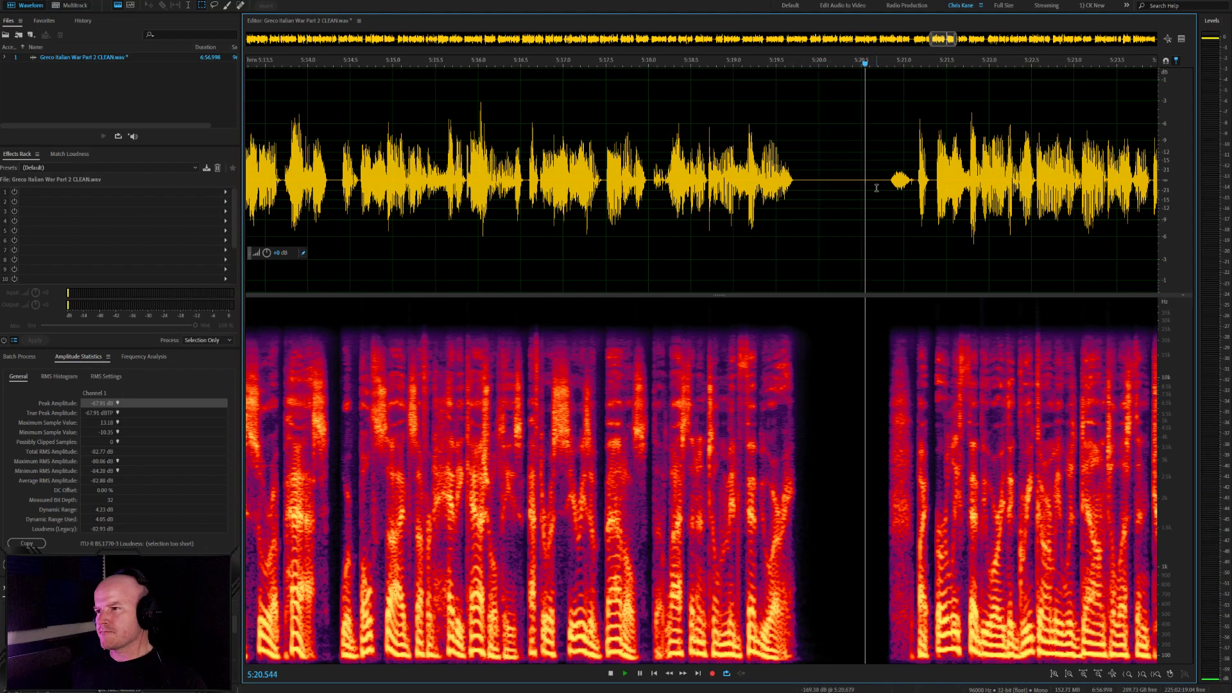
scroll(924, 218, down, 3)
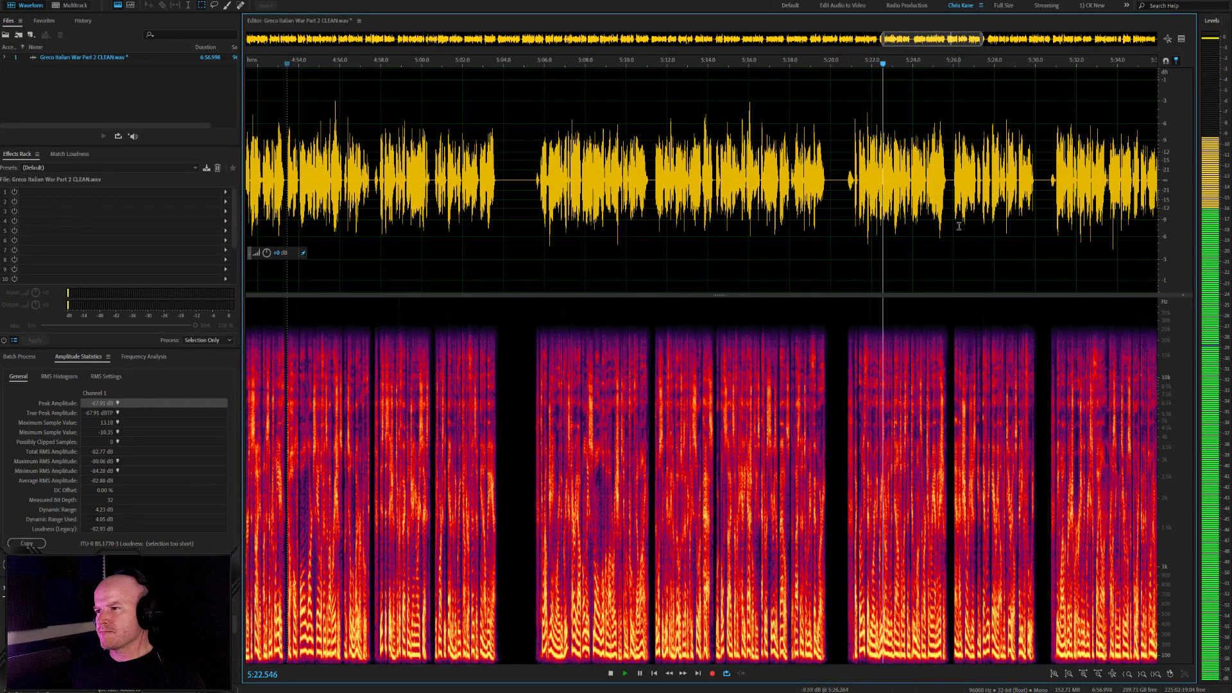
scroll(958, 226, up, 3)
scroll(758, 206, down, 2)
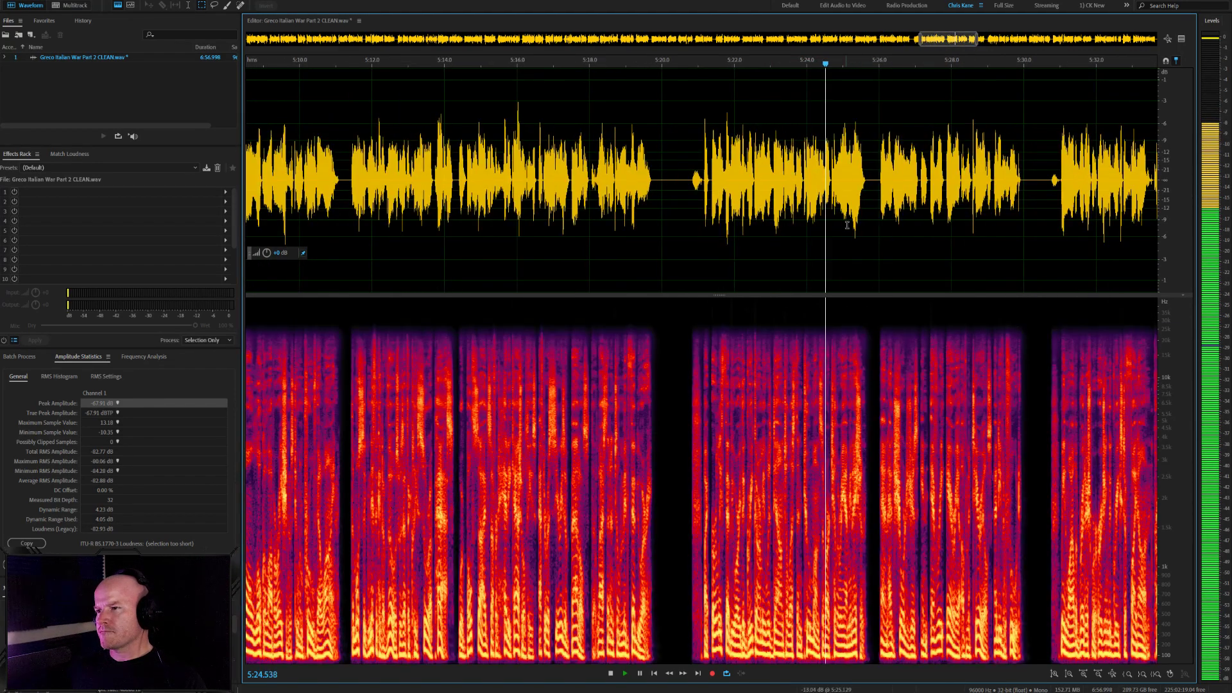
Tighten the pause before the phrase at about 5:25.8 by deleting about 0.2 s of silence, and play from there
scroll(872, 226, up, 5)
scroll(751, 220, down, 3)
scroll(757, 205, up, 3)
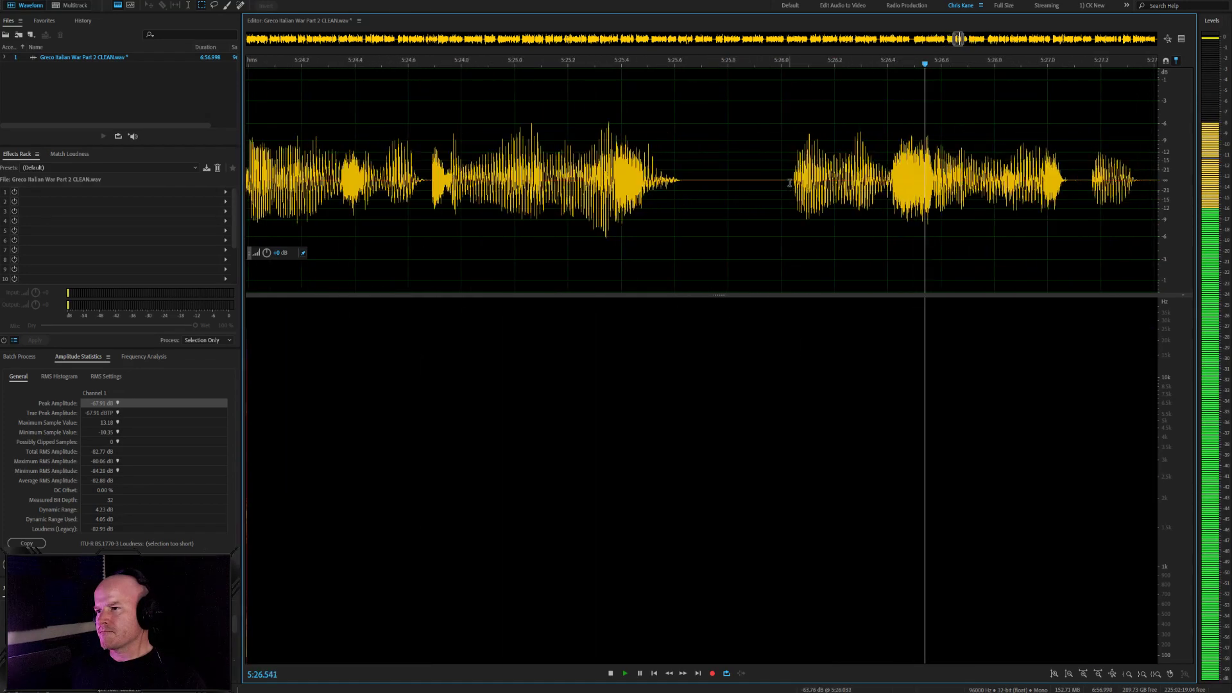
scroll(693, 190, down, 1)
scroll(693, 190, down, 1)
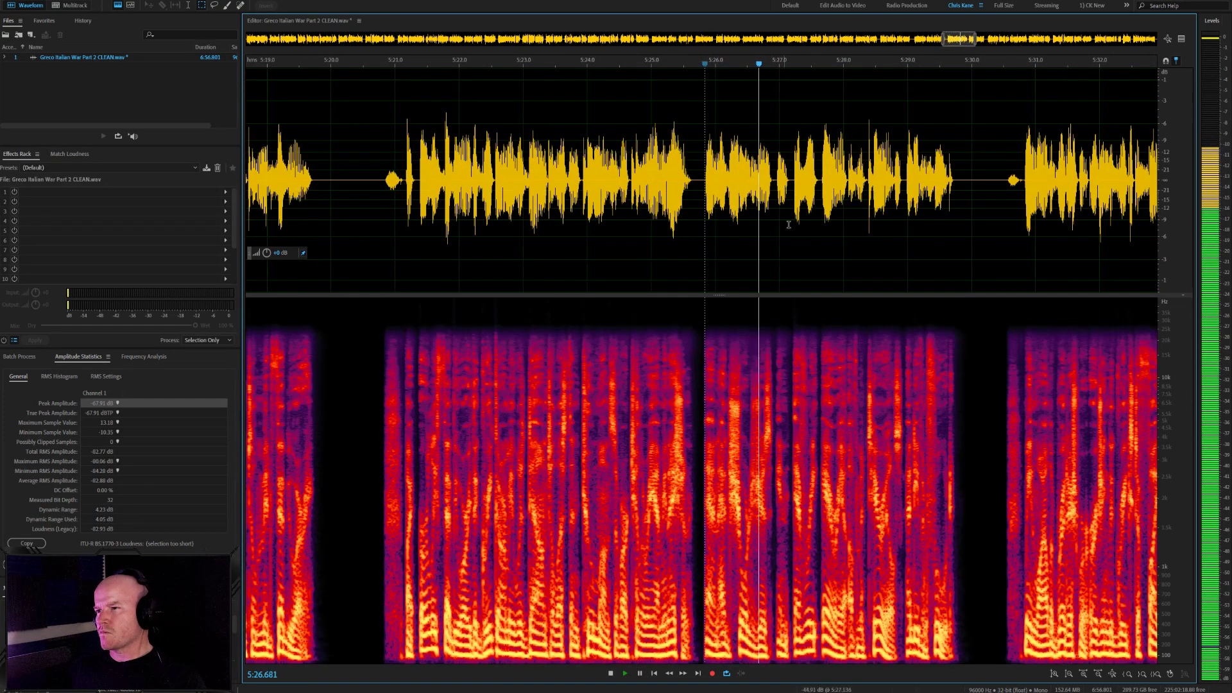
Heal the click inside the word at about 5:28.2, and replay from just before it
scroll(911, 248, up, 1)
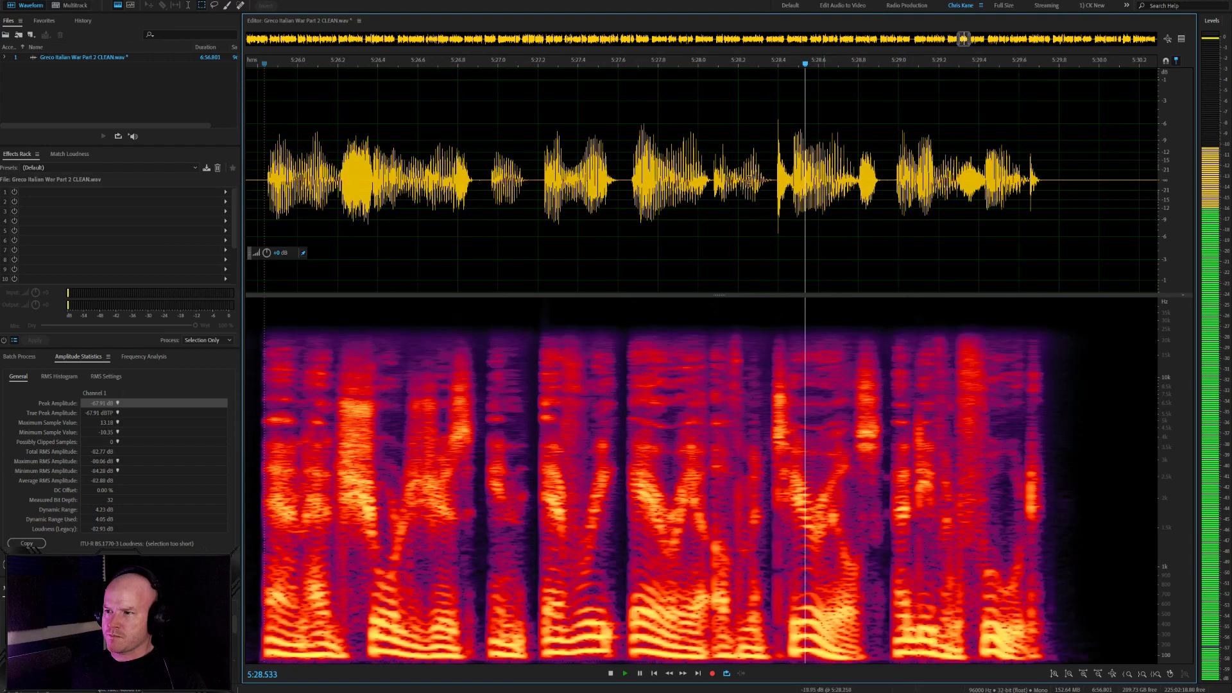
scroll(693, 181, up, 4)
drag(690, 180, 682, 180)
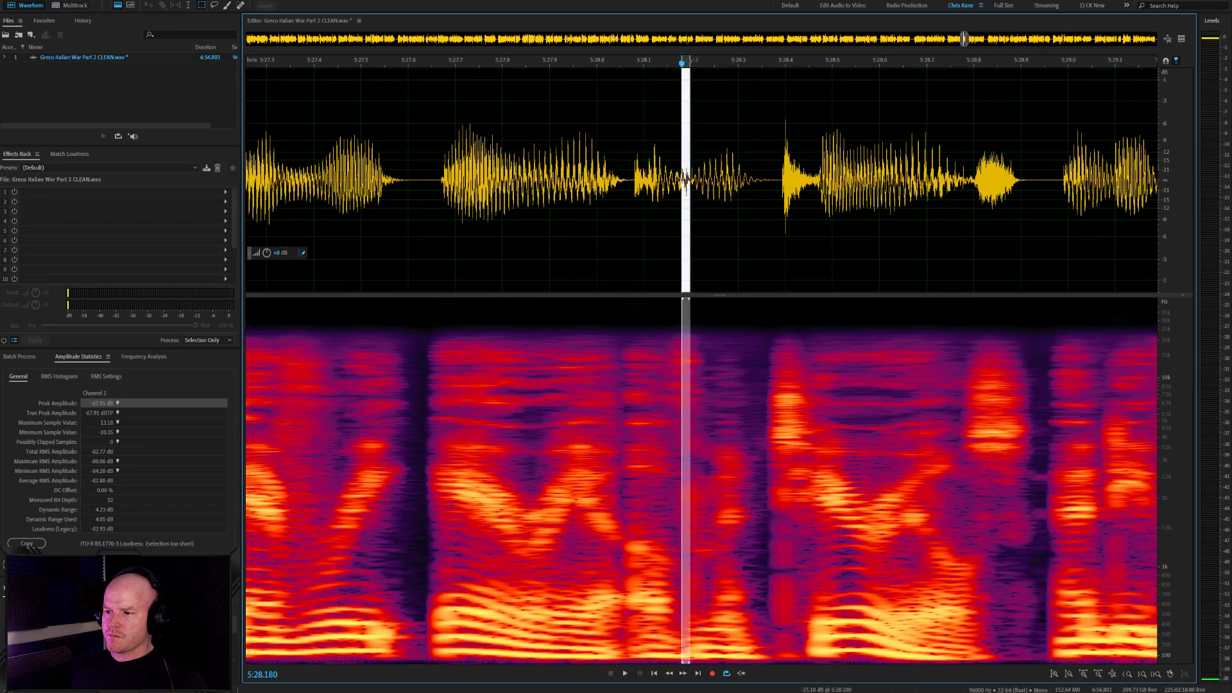
scroll(694, 180, down, 2)
key(space)
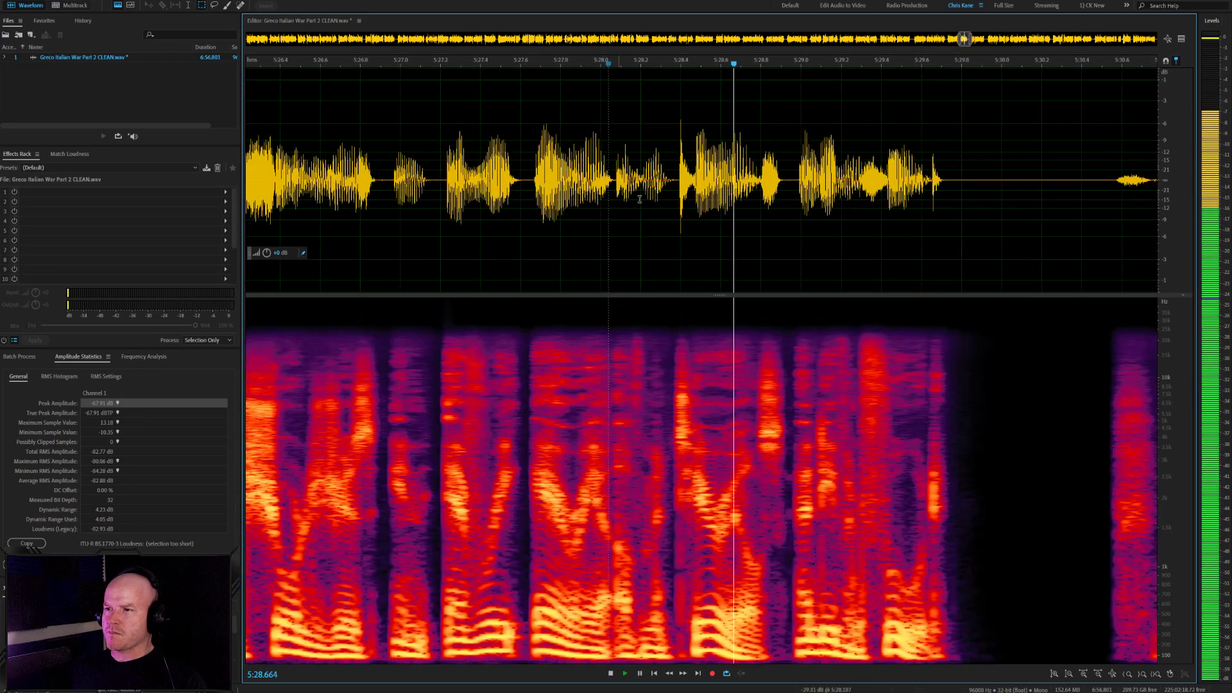
Heal the brief noise at about 5:29.3, and replay from about 5:29.1
key(space)
scroll(771, 246, up, 2)
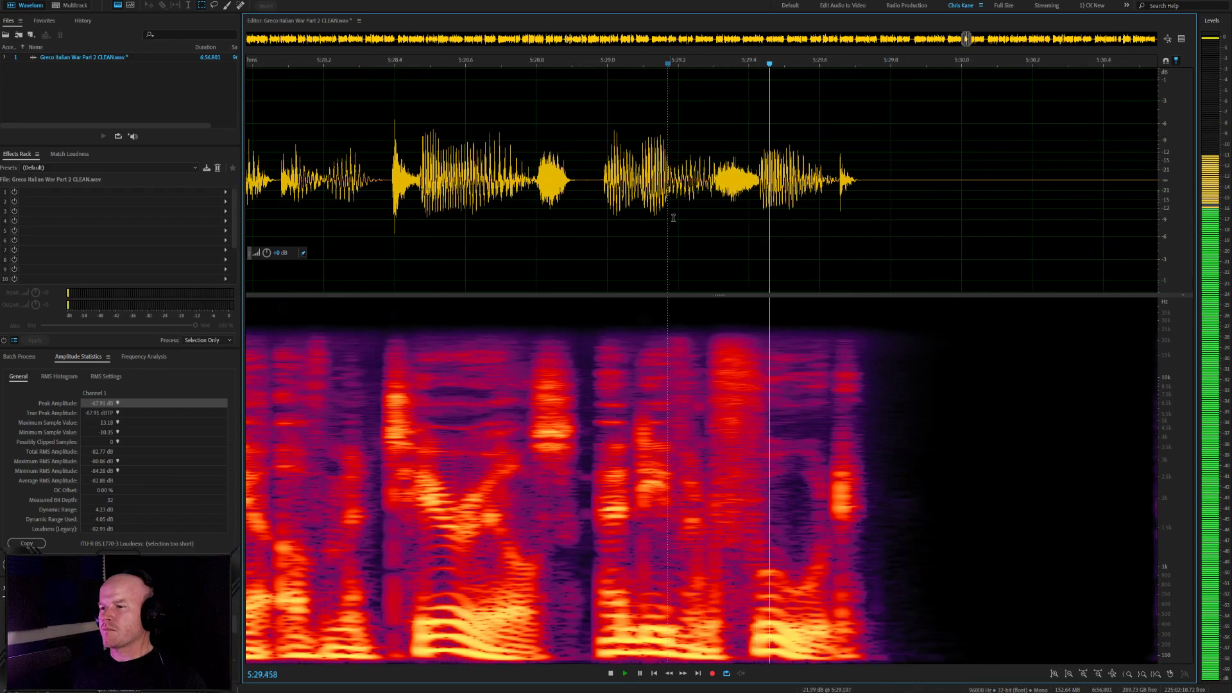
drag(719, 179, 710, 179)
click(637, 185)
key(space)
scroll(603, 190, down, 4)
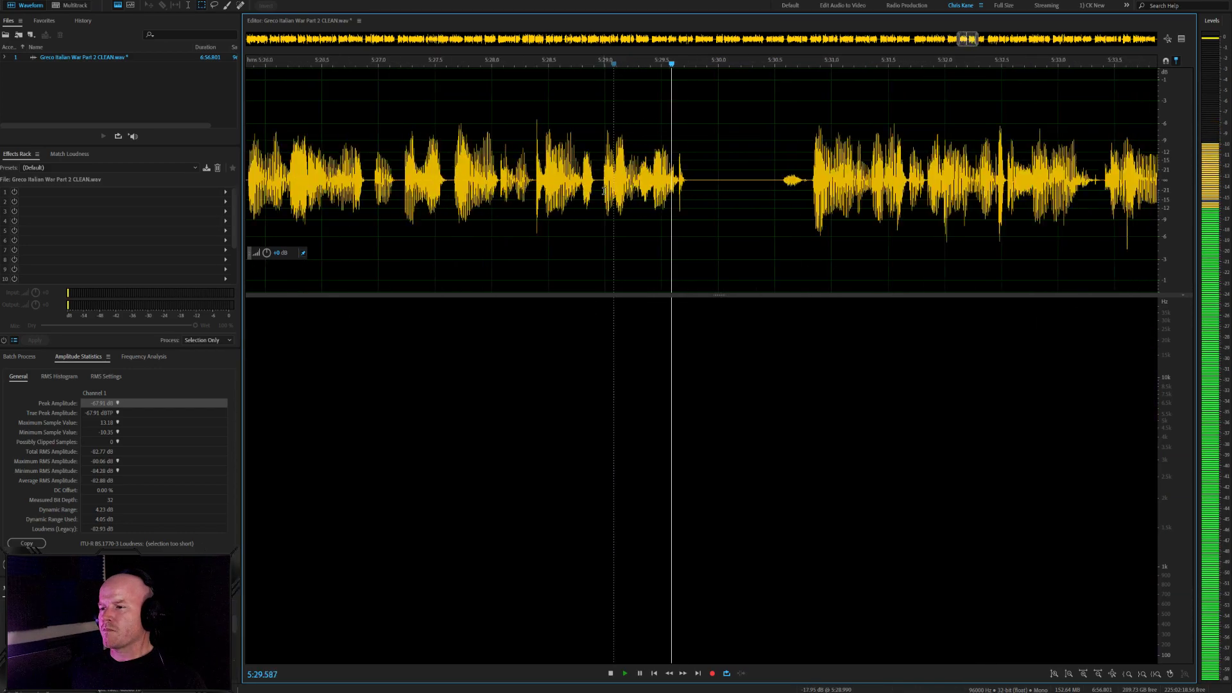
Recheck from about 5:28.6, heal the remaining noise at about 5:29.25, and replay from about 5:28.8
key(space)
click(563, 199)
key(space)
scroll(659, 173, up, 4)
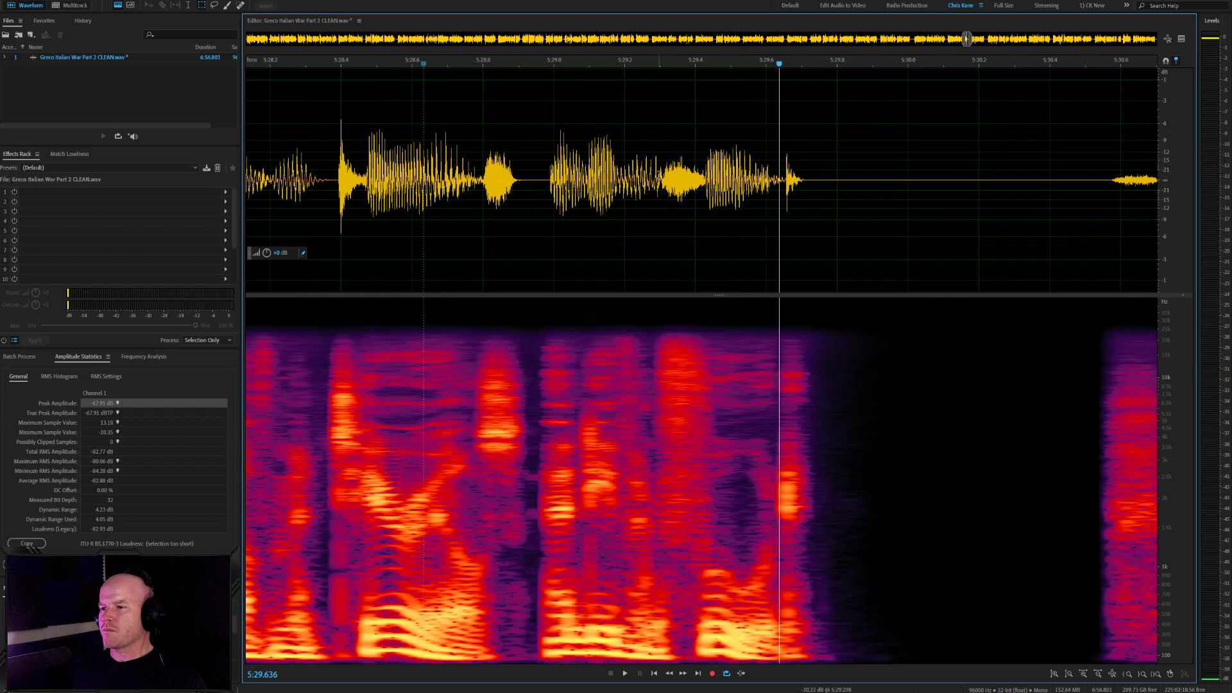
drag(650, 173, 637, 174)
click(484, 181)
key(space)
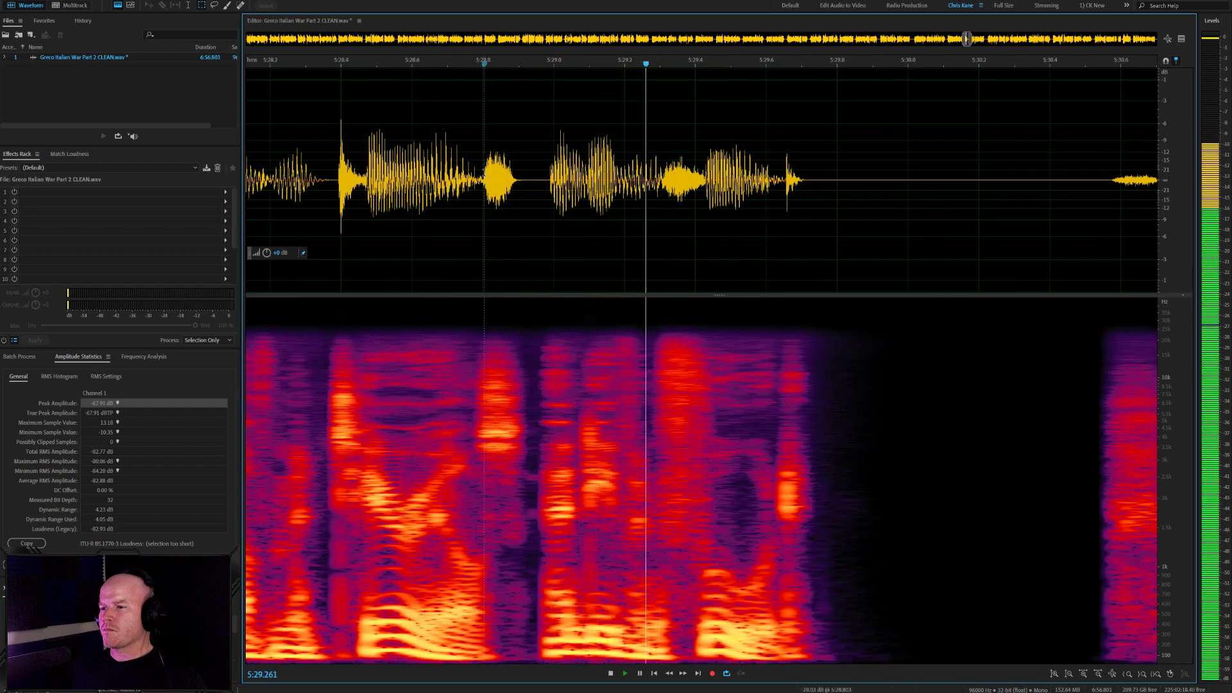
Clean the faint tick in the pause at about 5:33.3 without shortening it, and replay from about 5:31.9
scroll(486, 183, down, 4)
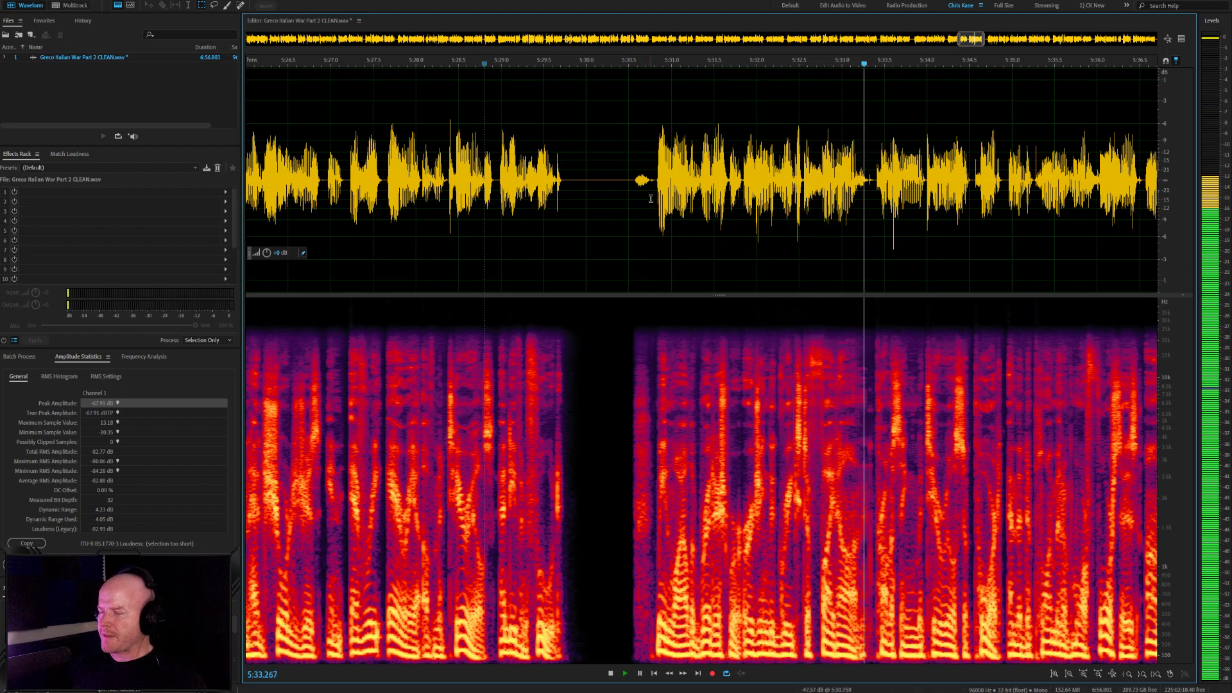
click(707, 180)
scroll(846, 180, up, 3)
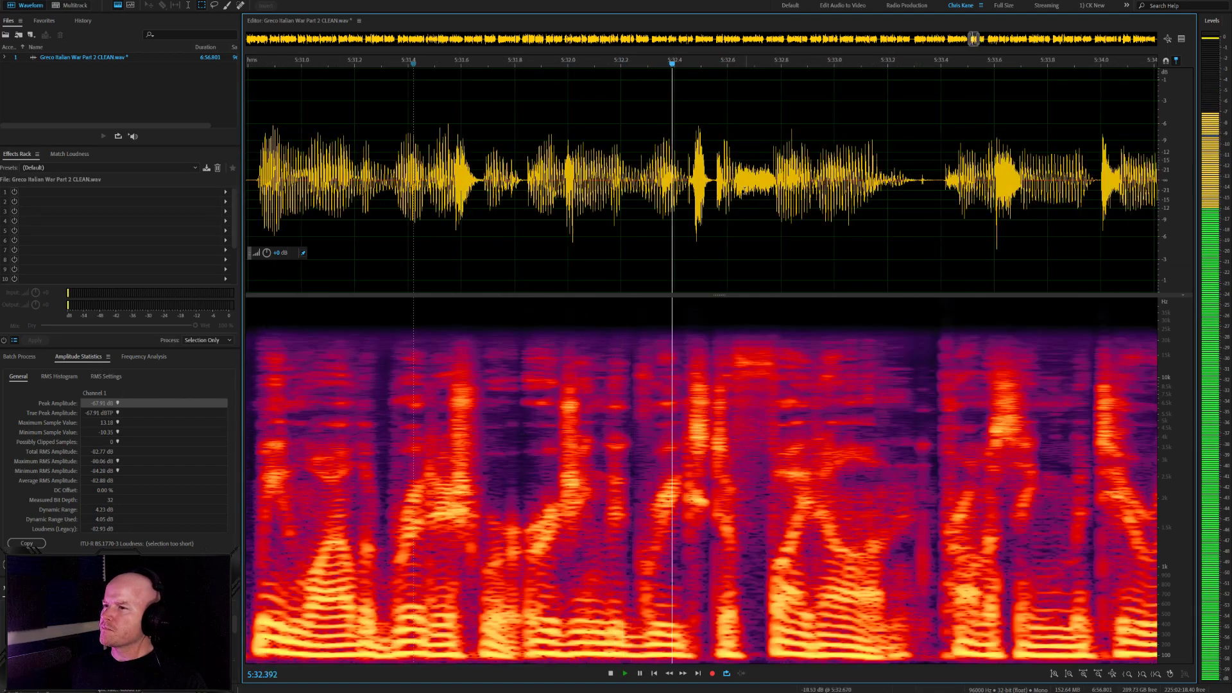
key(space)
drag(936, 193, 912, 193)
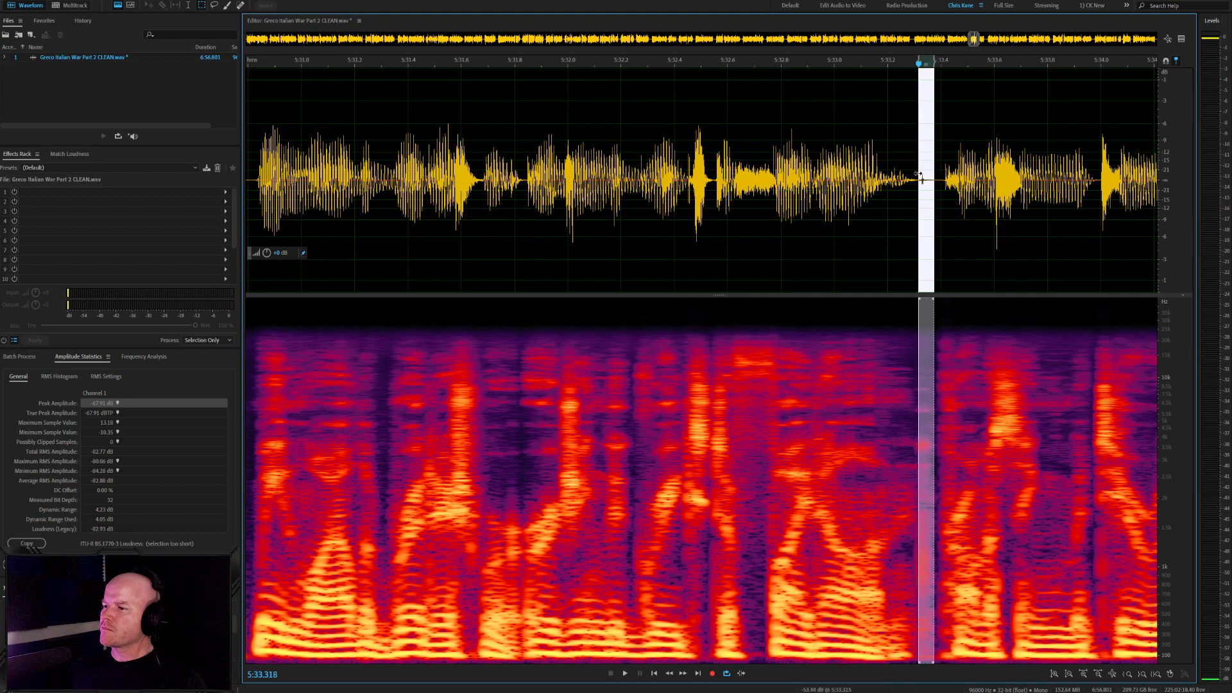
click(542, 216)
key(space)
scroll(701, 218, down, 3)
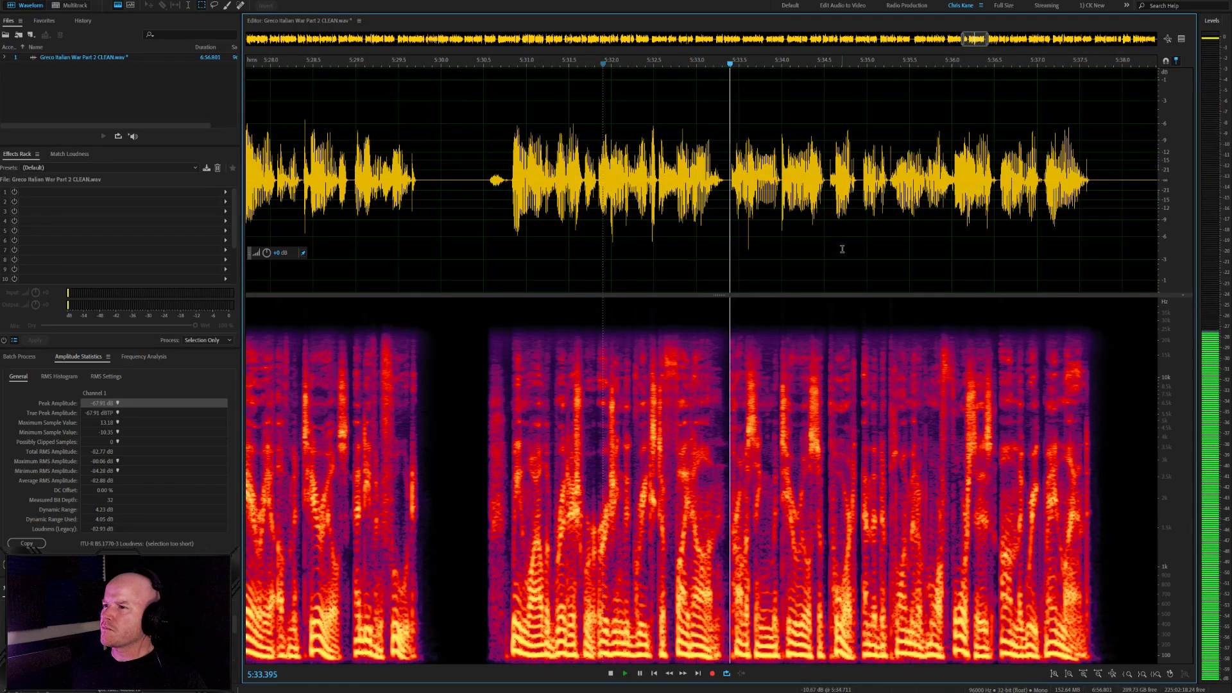
Heal the brief noises at about 5:35.7 and 5:35.3, and replay from about 5:35.0
scroll(938, 272, up, 2)
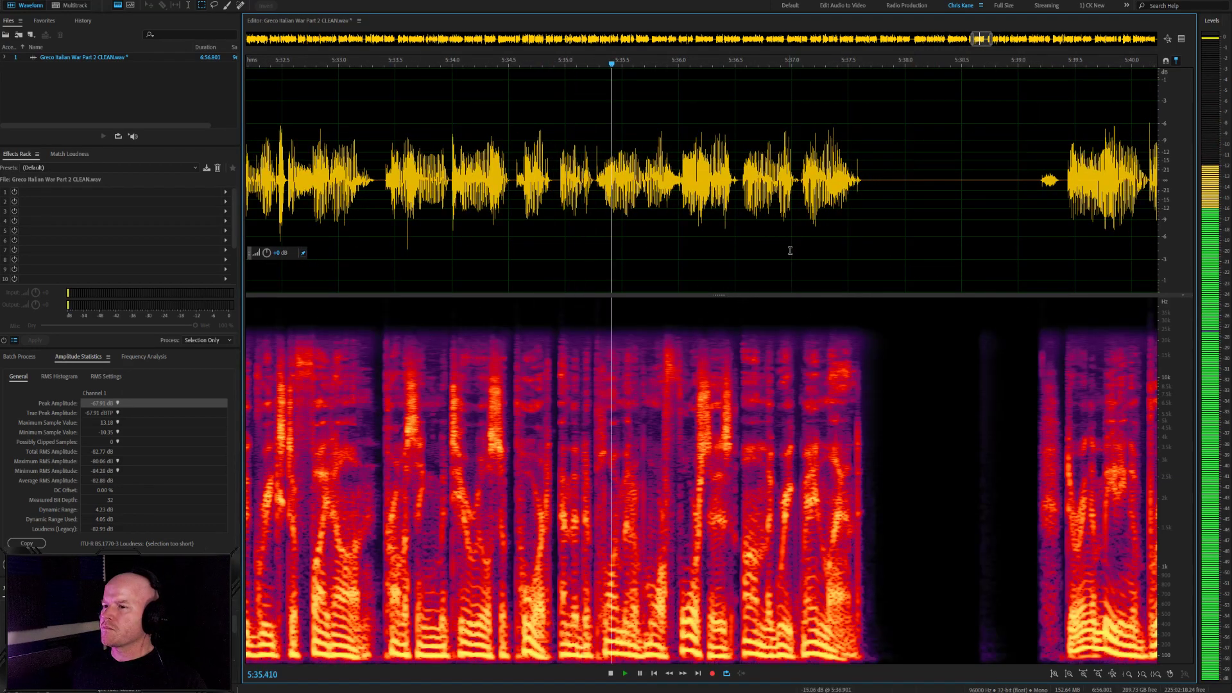
scroll(624, 240, up, 2)
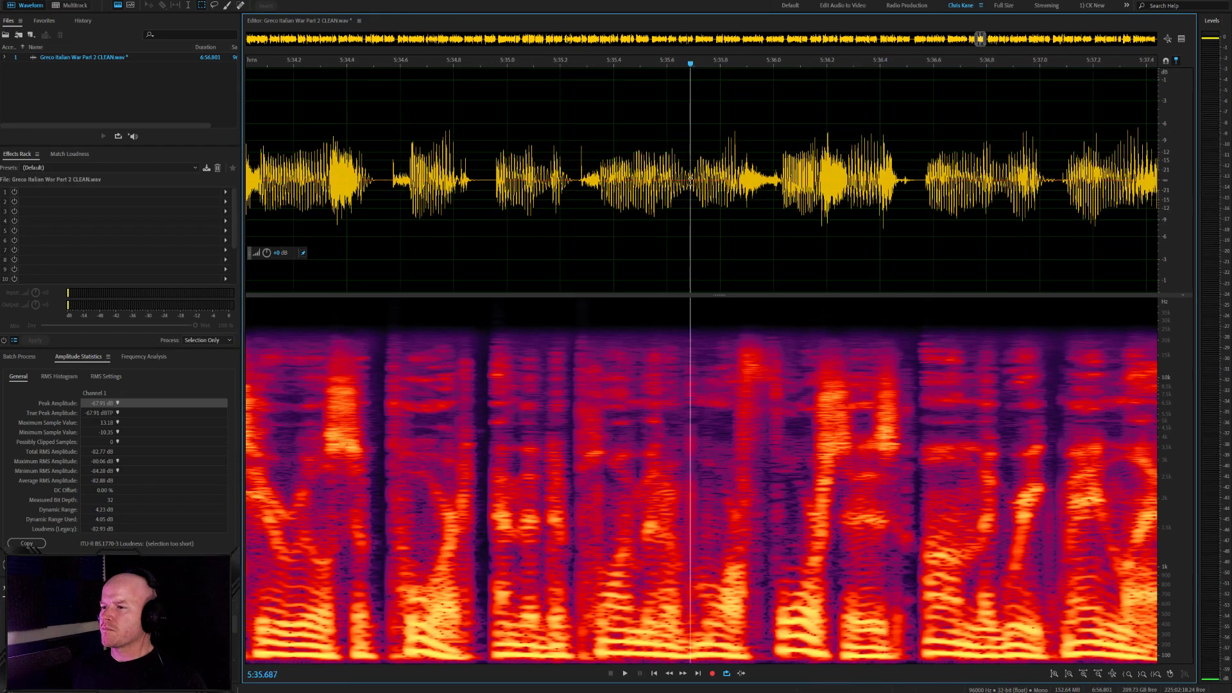
drag(690, 181, 687, 181)
key(ctrl+u)
drag(583, 170, 578, 168)
key(ctrl+u)
click(515, 177)
key(space)
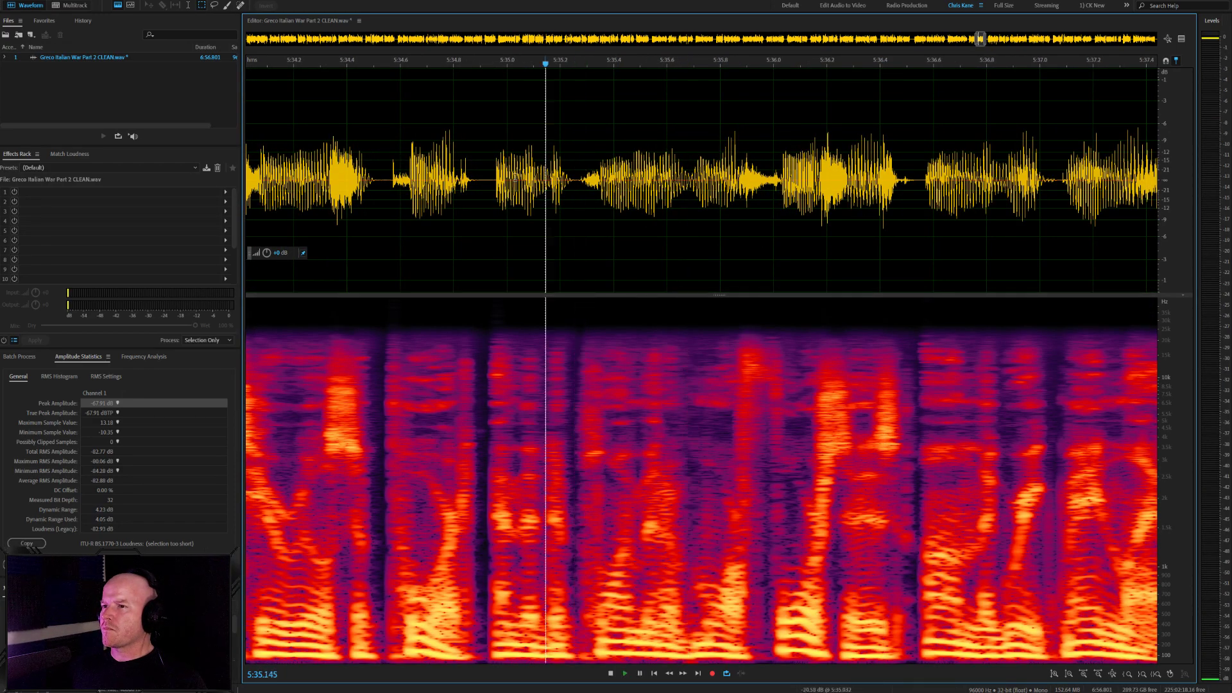
Heal the small tick after the word at about 5:36.5, and replay from about 5:36.35
scroll(515, 177, down, 2)
scroll(769, 213, up, 2)
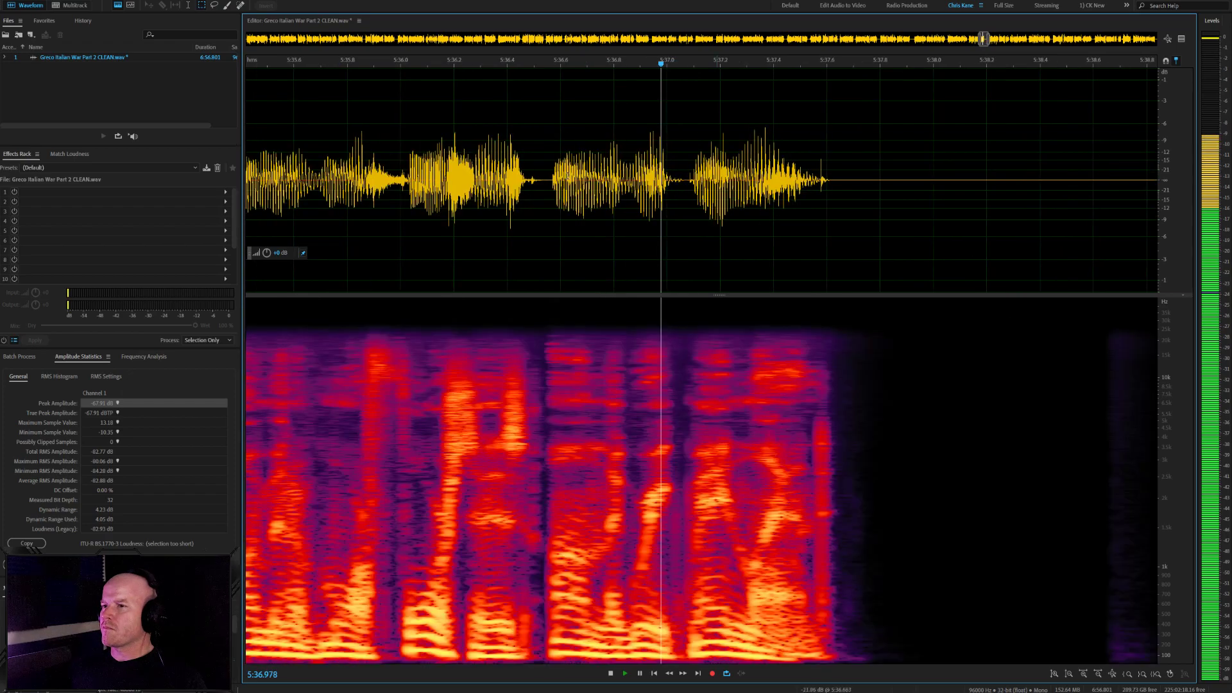
drag(541, 180, 532, 180)
key(ctrl+u)
click(495, 181)
key(space)
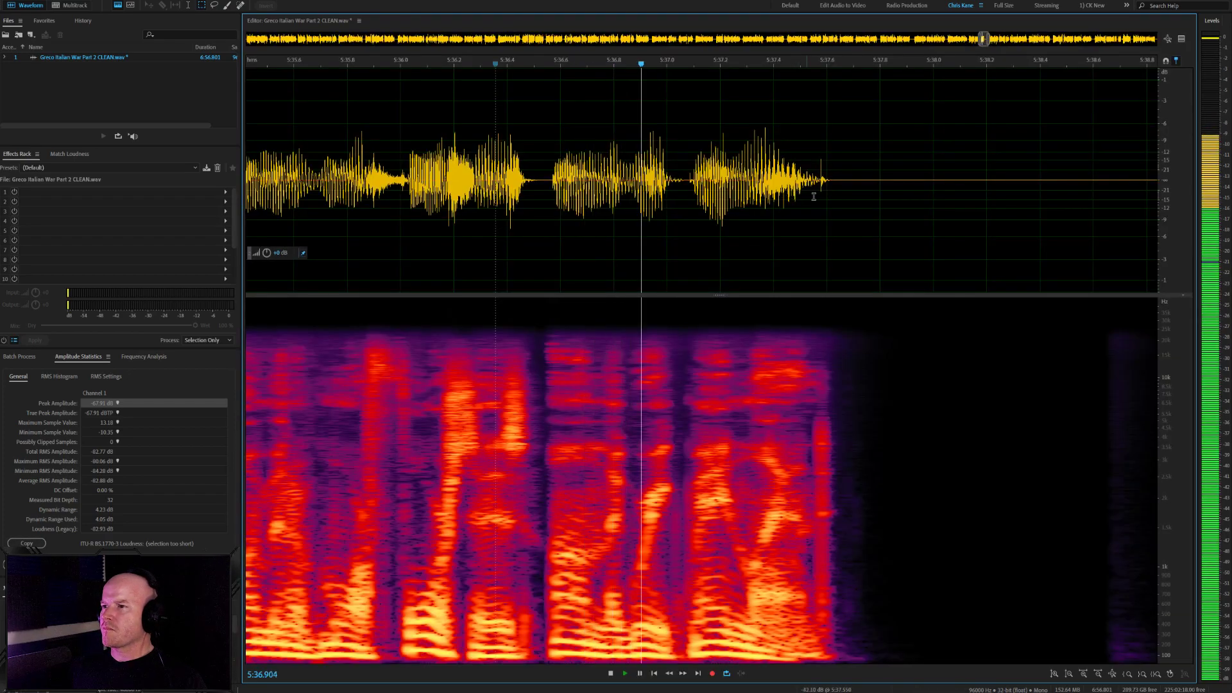
Clean the end of the sentence at about 5:37.6–5:37.8, and replay from about 5:37.2
drag(876, 184, 814, 187)
click(710, 201)
key(space)
Delete about 0.35 s from the pause after the sentence ending at about 5:37.6, and play from about 5:38.5
scroll(710, 201, down, 3)
key(space)
key(Delete)
key(space)
scroll(812, 187, down, 4)
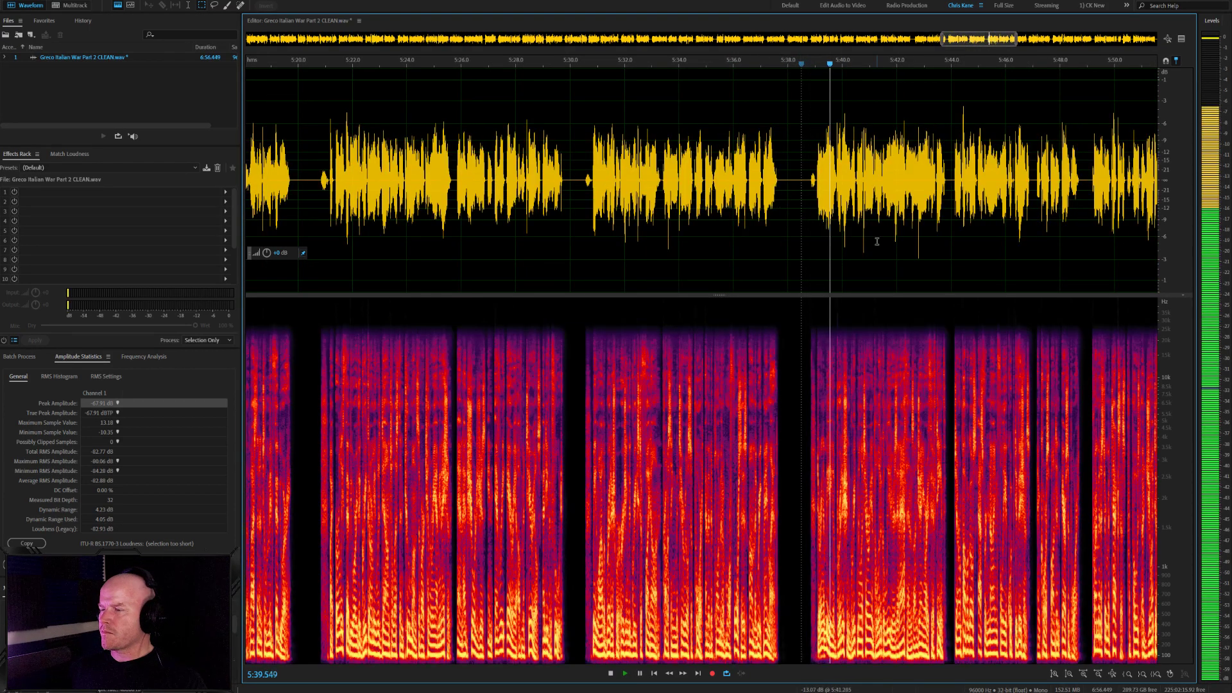
Listen to the sentence from about 5:39.5 to 5:43.9, and replay it from about 5:38.8
scroll(877, 241, up, 5)
scroll(753, 232, down, 3)
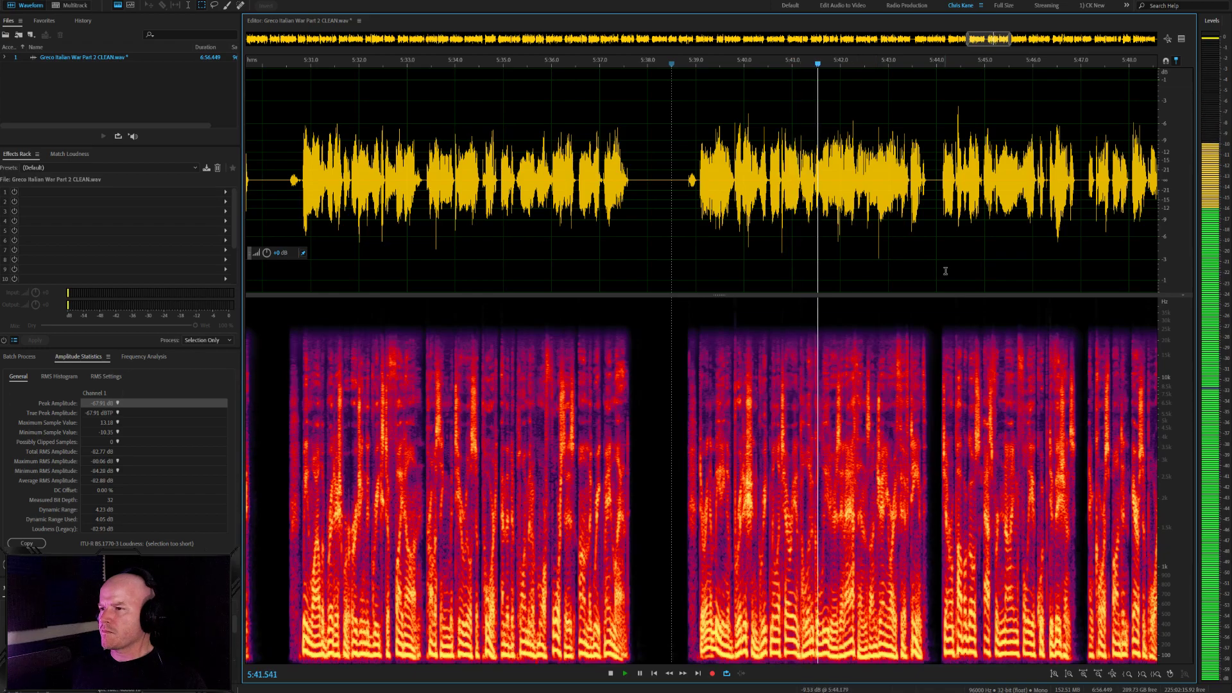
scroll(804, 252, down, 3)
scroll(866, 267, up, 4)
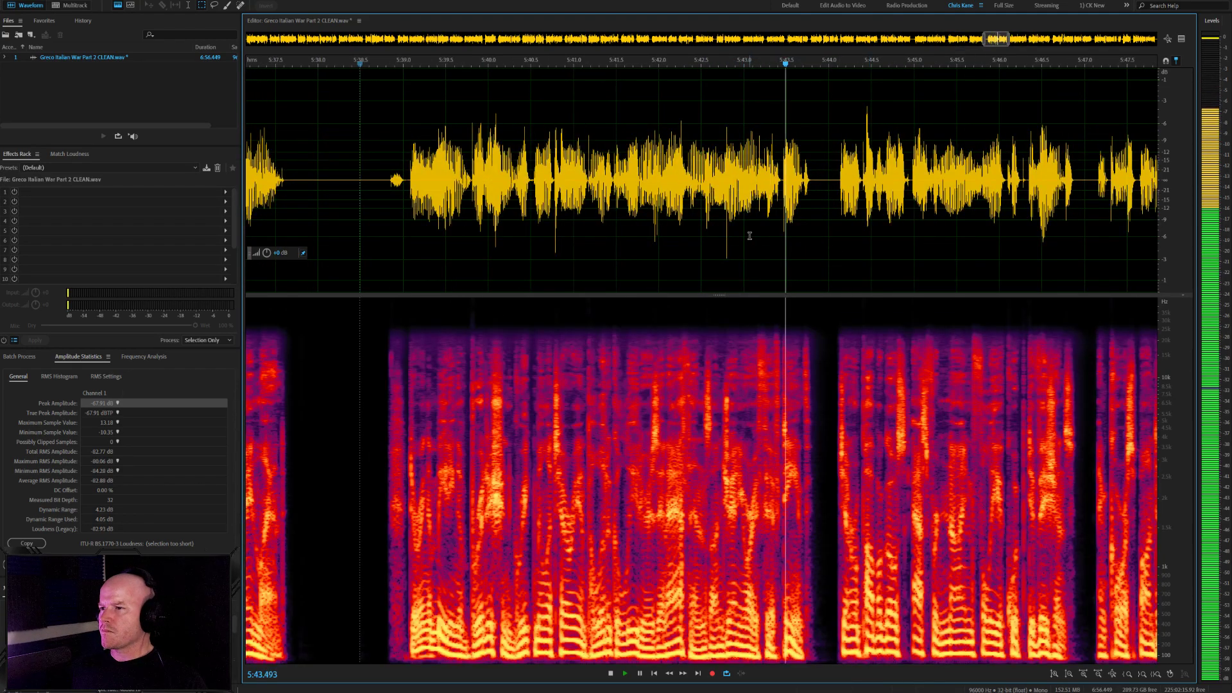
scroll(750, 235, down, 3)
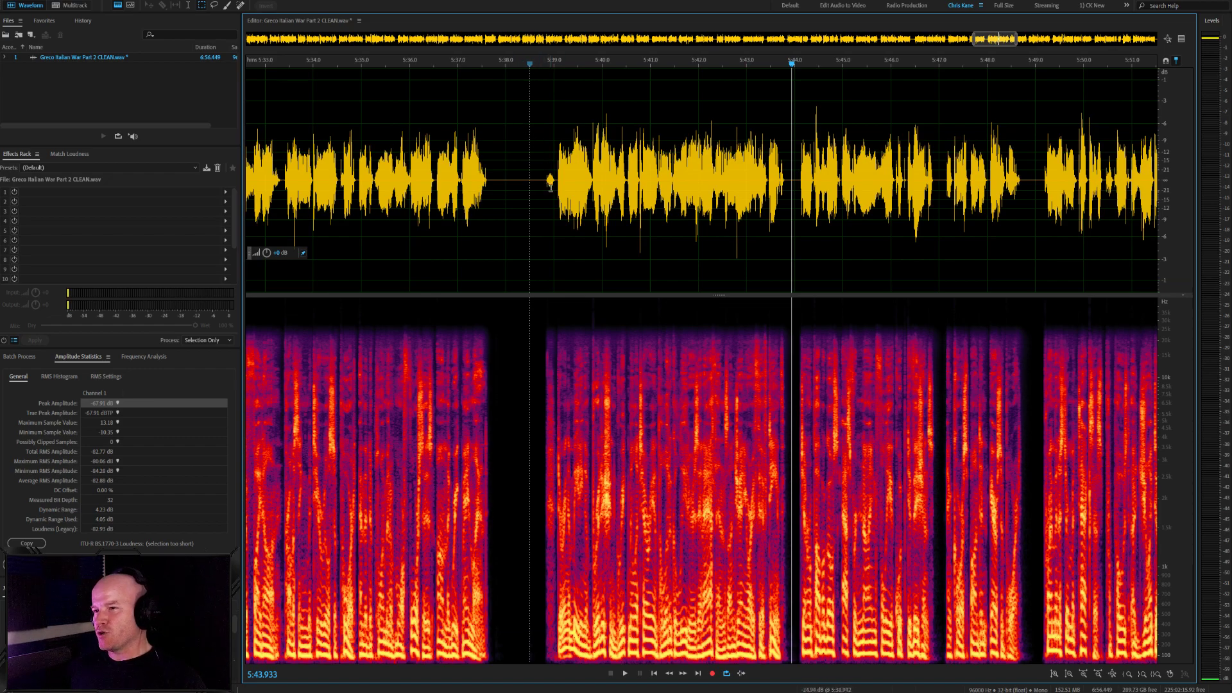
click(544, 188)
key(space)
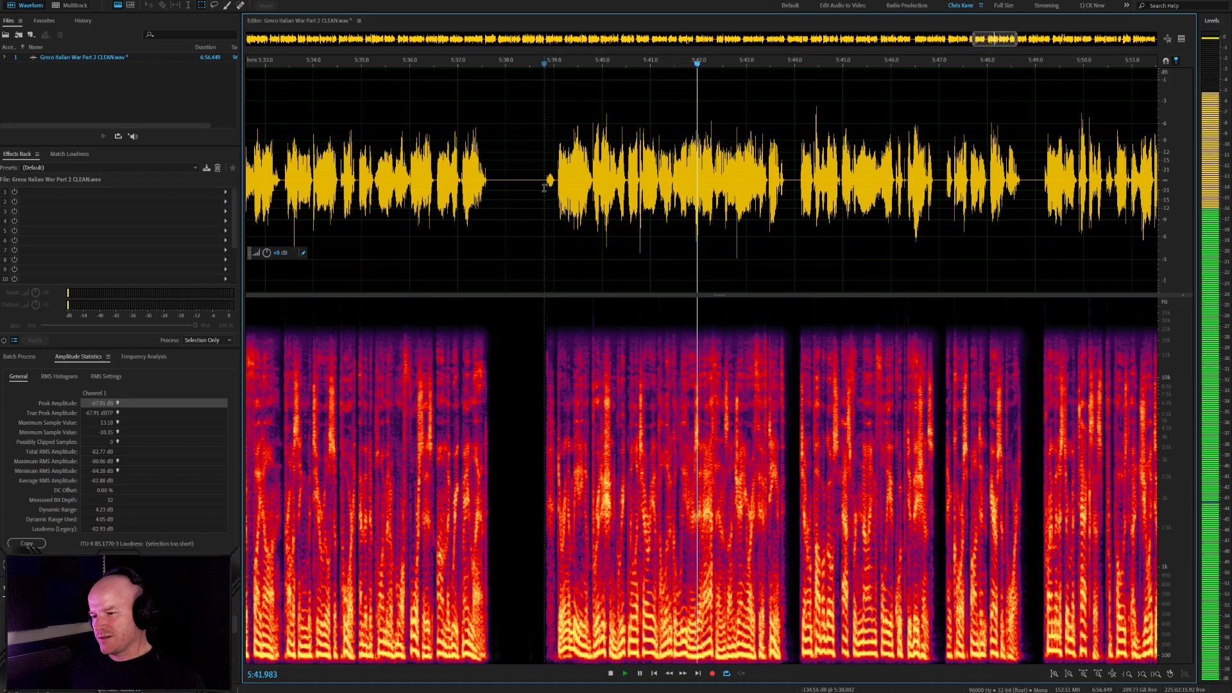
key(space)
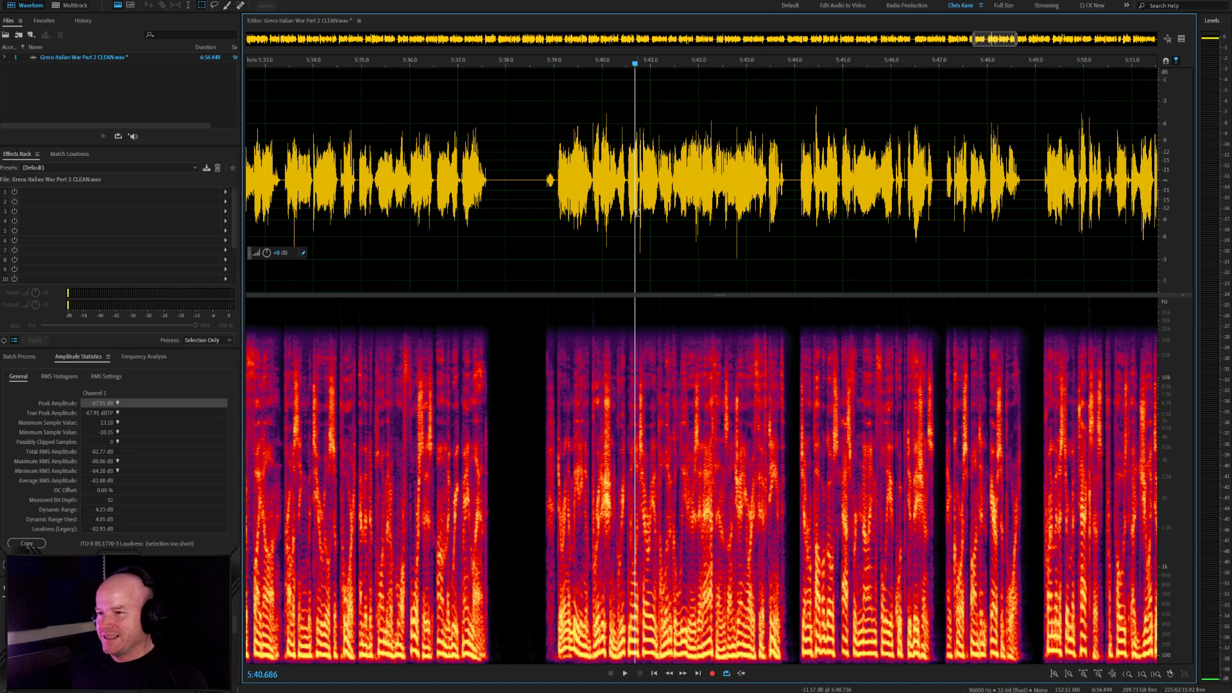
Play from about 5:38.7 through the following phrases up to about 5:46, checking for clicks and noises
scroll(542, 196, up, 4)
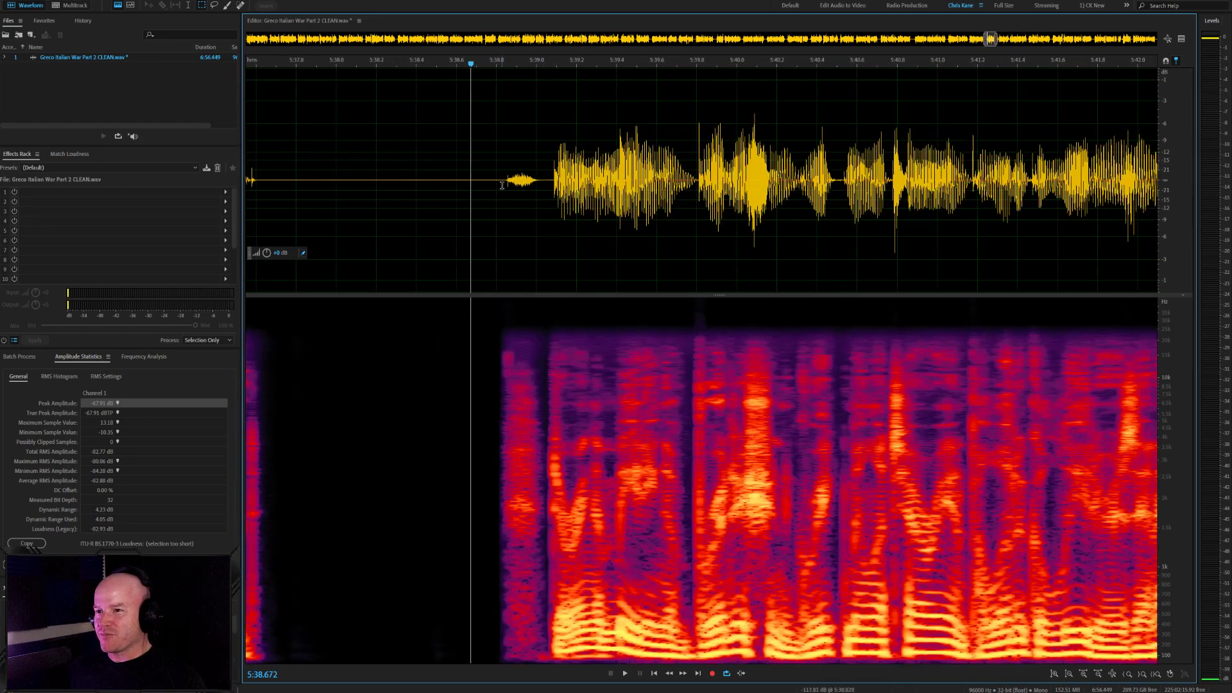
click(476, 184)
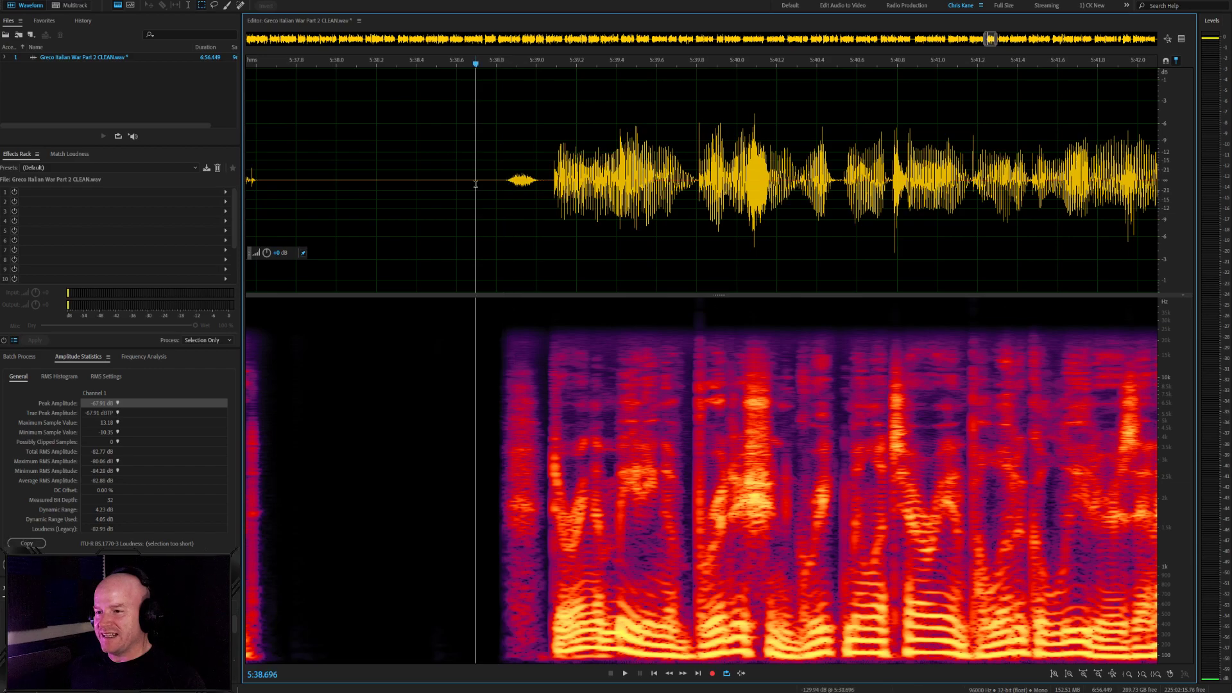
key(space)
scroll(489, 219, down, 2)
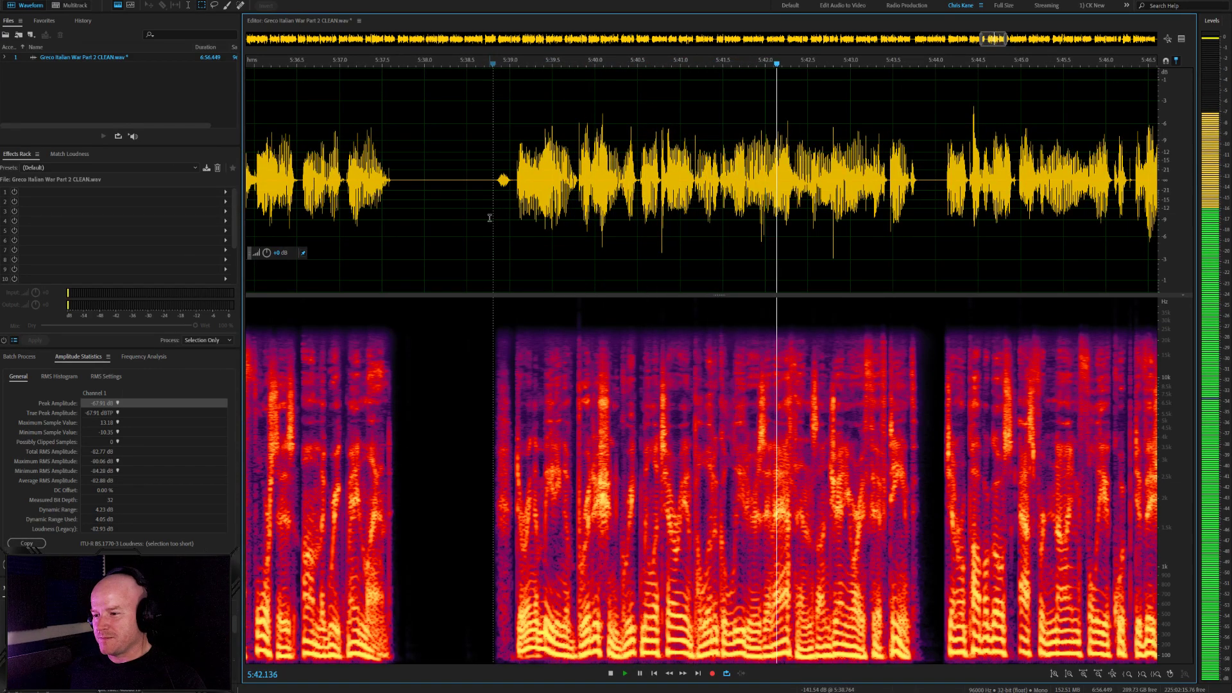
scroll(644, 249, down, 3)
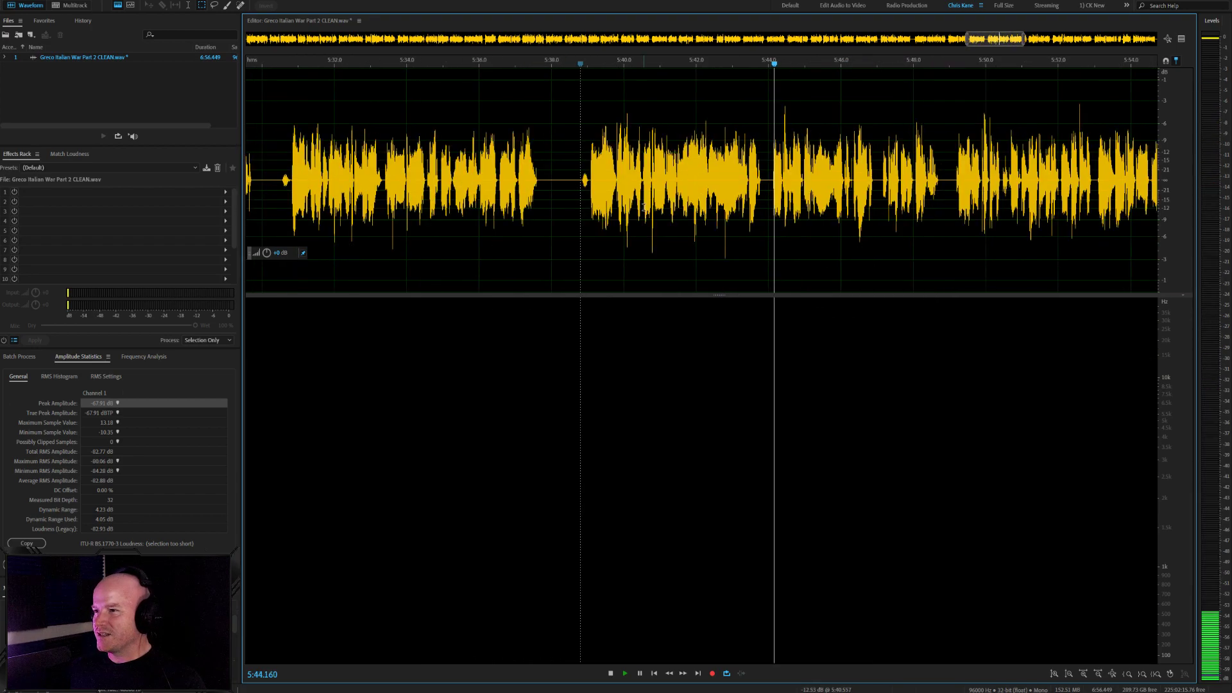
scroll(855, 275, up, 4)
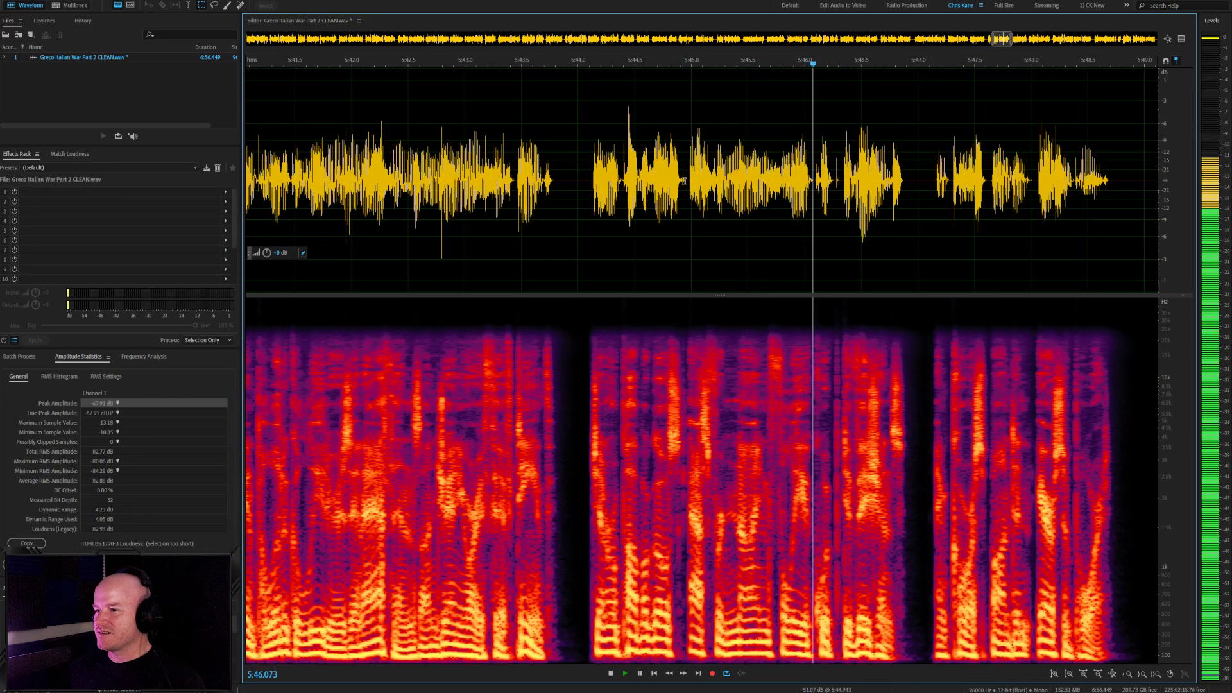
Heal the brief tick between words at about 5:44.9, and replay from about 5:44.7
key(space)
drag(684, 181, 679, 181)
key(ctrl+u)
click(660, 186)
key(space)
scroll(669, 196, down, 3)
scroll(744, 232, up, 4)
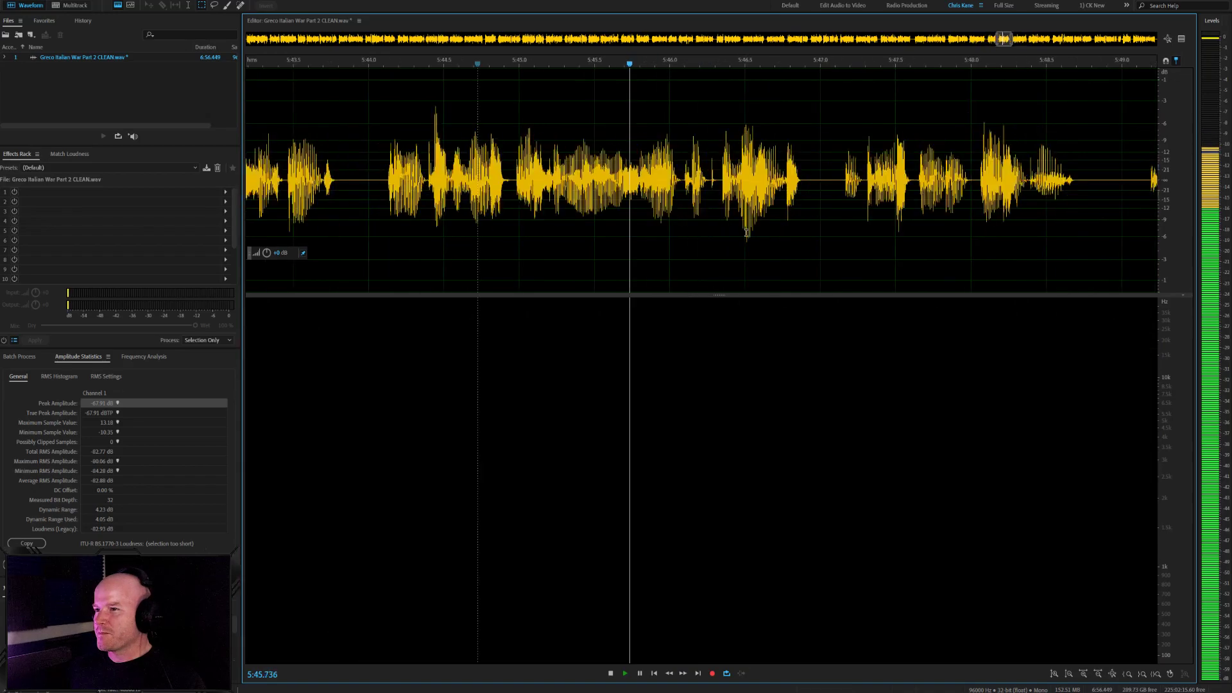
scroll(746, 233, up, 1)
scroll(770, 270, down, 4)
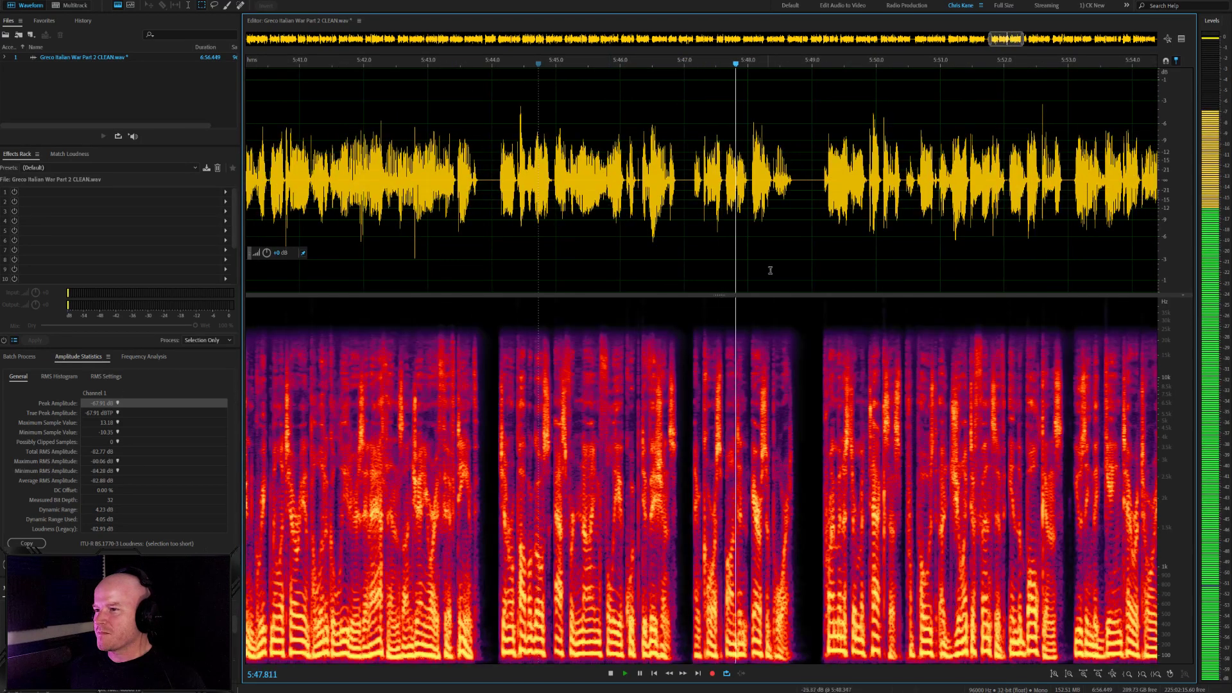
Delete about 0.12 s from the pause at about 5:47.0, and replay from about 5:46.3
scroll(770, 271, up, 4)
key(space)
drag(528, 181, 504, 180)
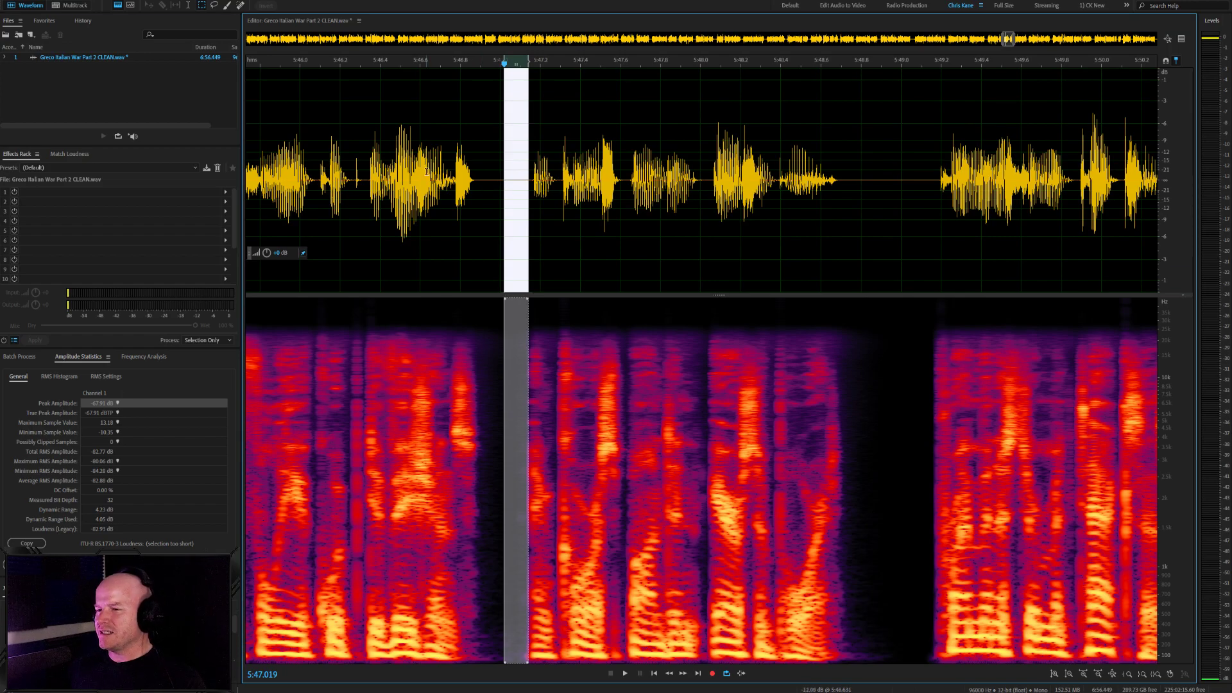
key(Delete)
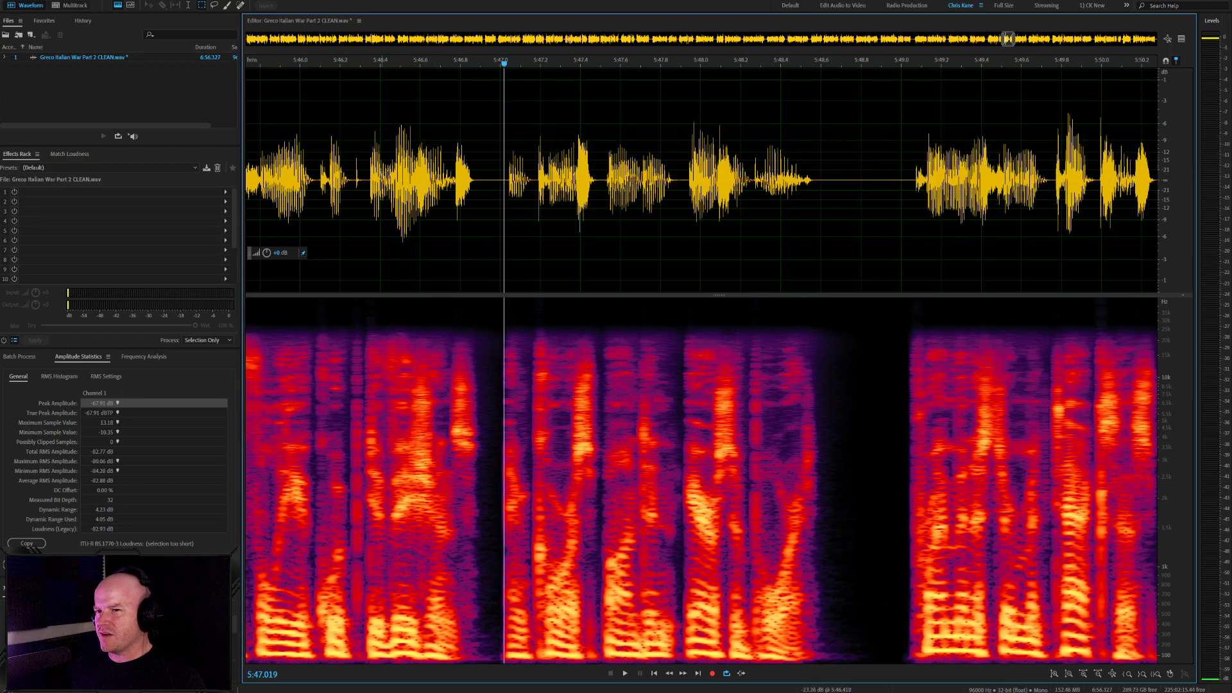
click(363, 178)
key(space)
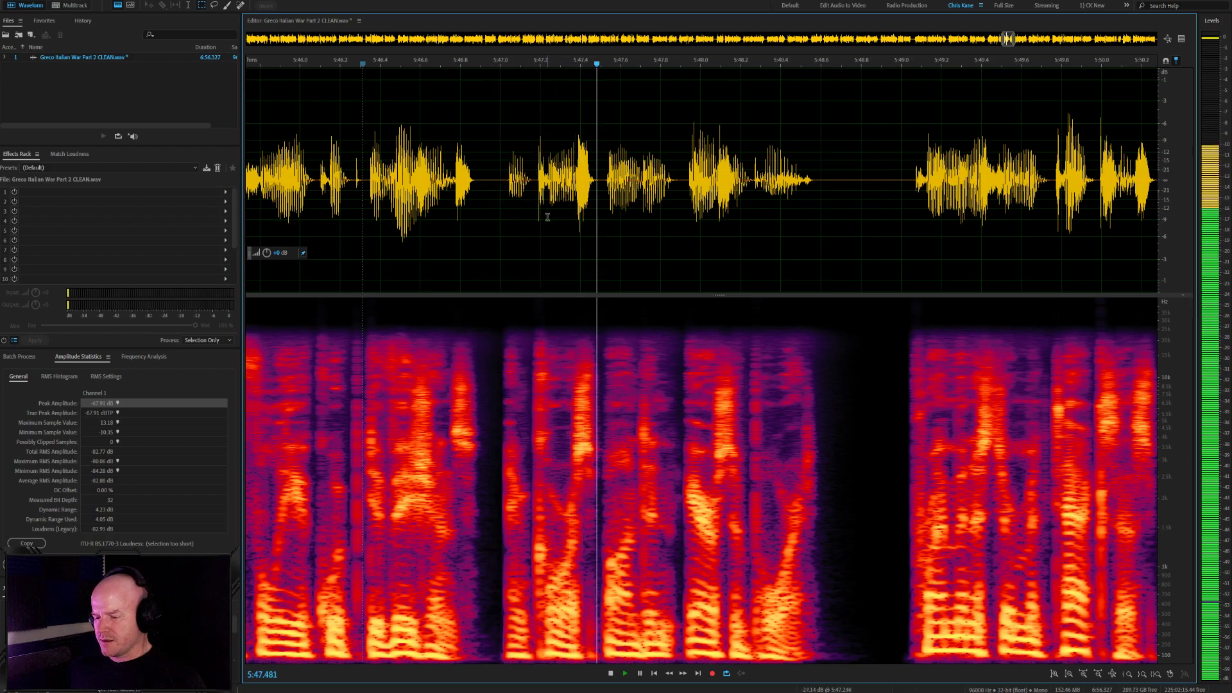
Replay the end of the phrase from about 5:47.9 to 5:48.6
key(space)
scroll(547, 217, down, 2)
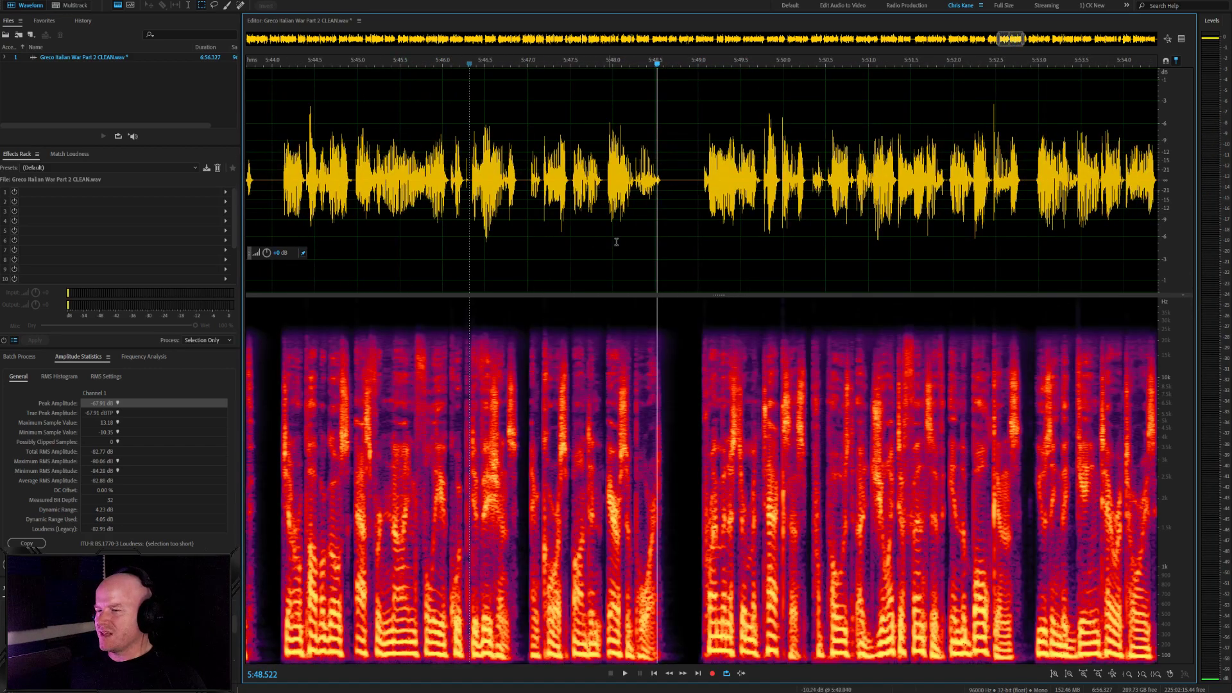
scroll(689, 235, up, 2)
click(477, 185)
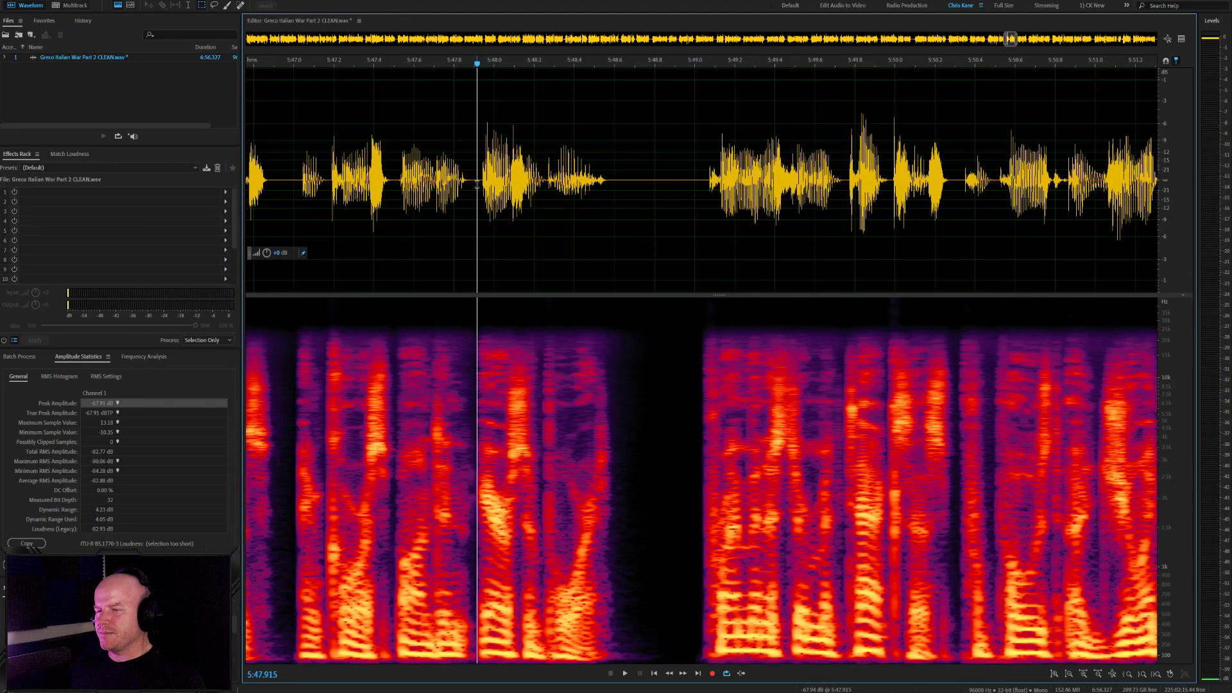
key(space)
scroll(476, 189, down, 3)
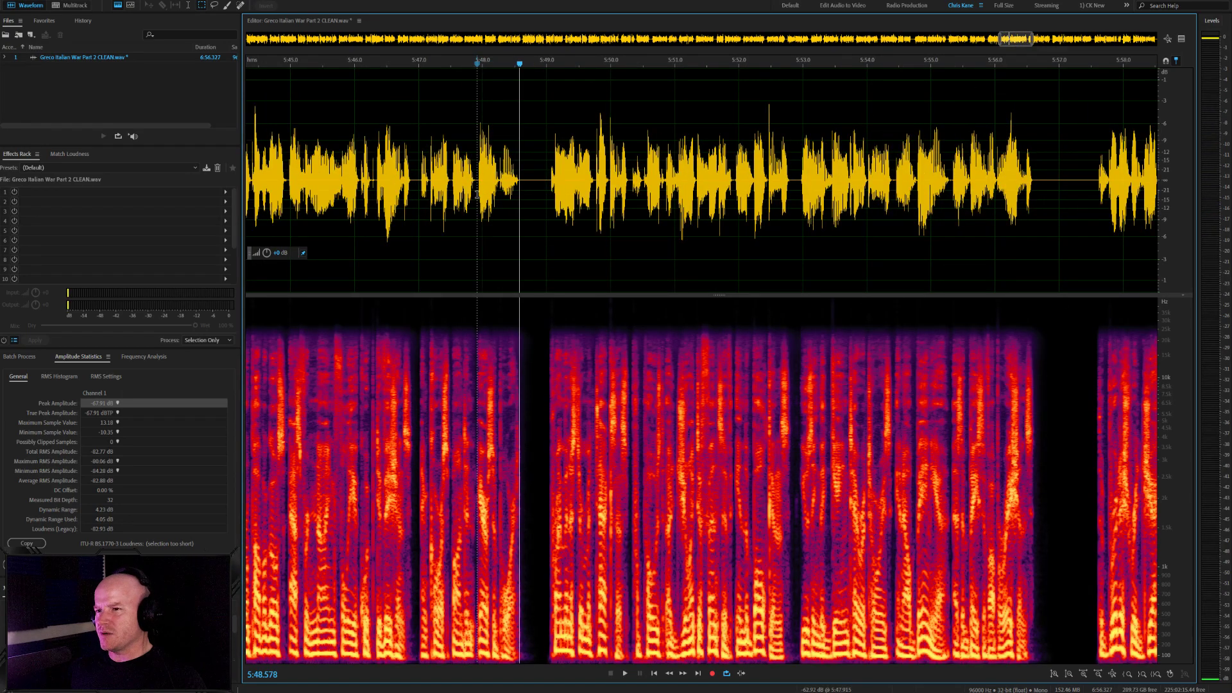
Listen to the narration from about 5:48.6 to 6:02, checking the waveform and spectrogram for noises
key(space)
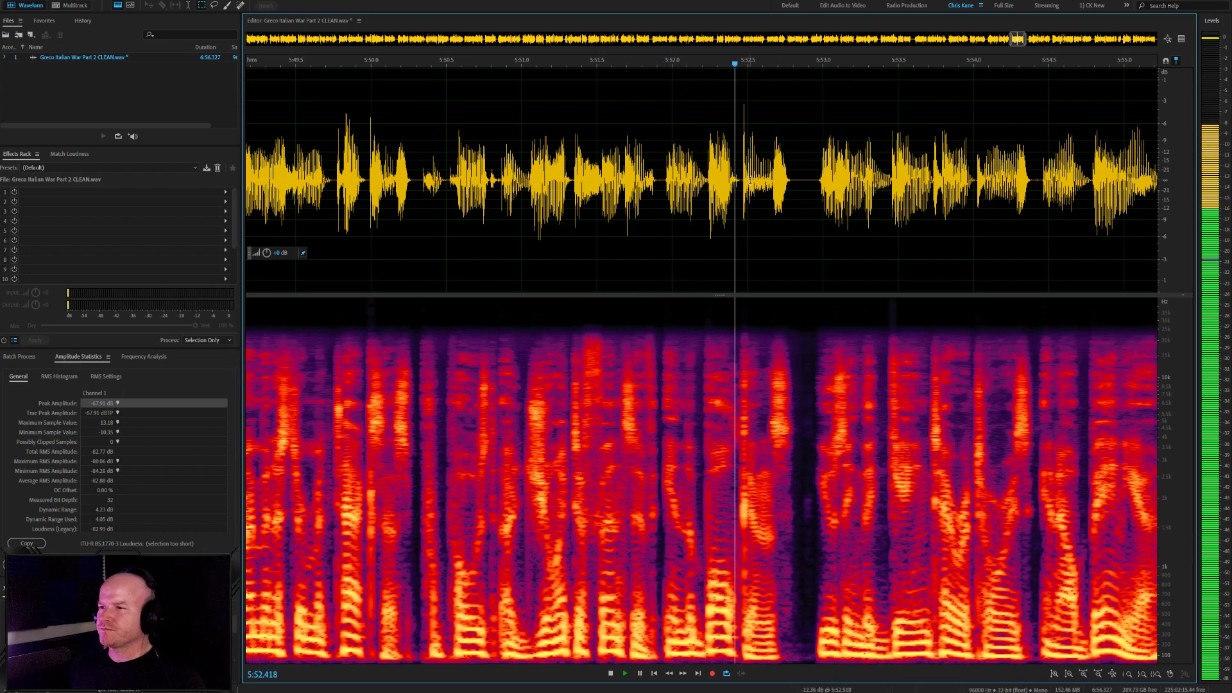
scroll(749, 238, down, 3)
scroll(924, 257, down, 1)
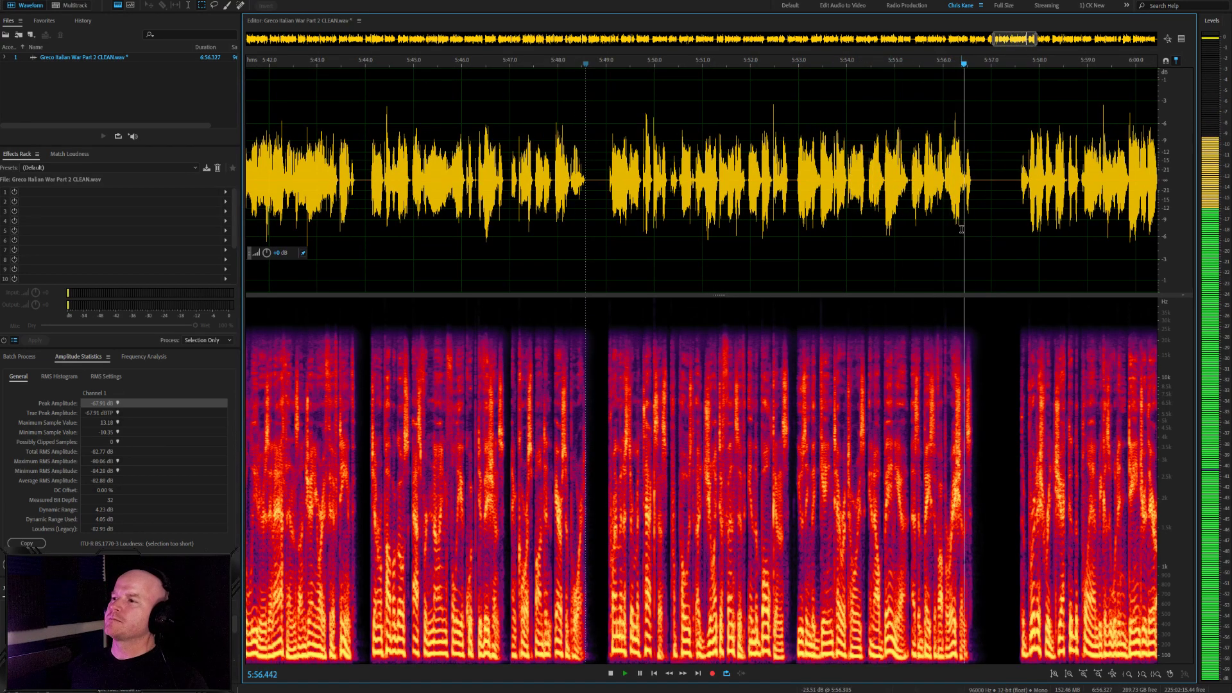
scroll(945, 224, down, 5)
scroll(945, 224, up, 5)
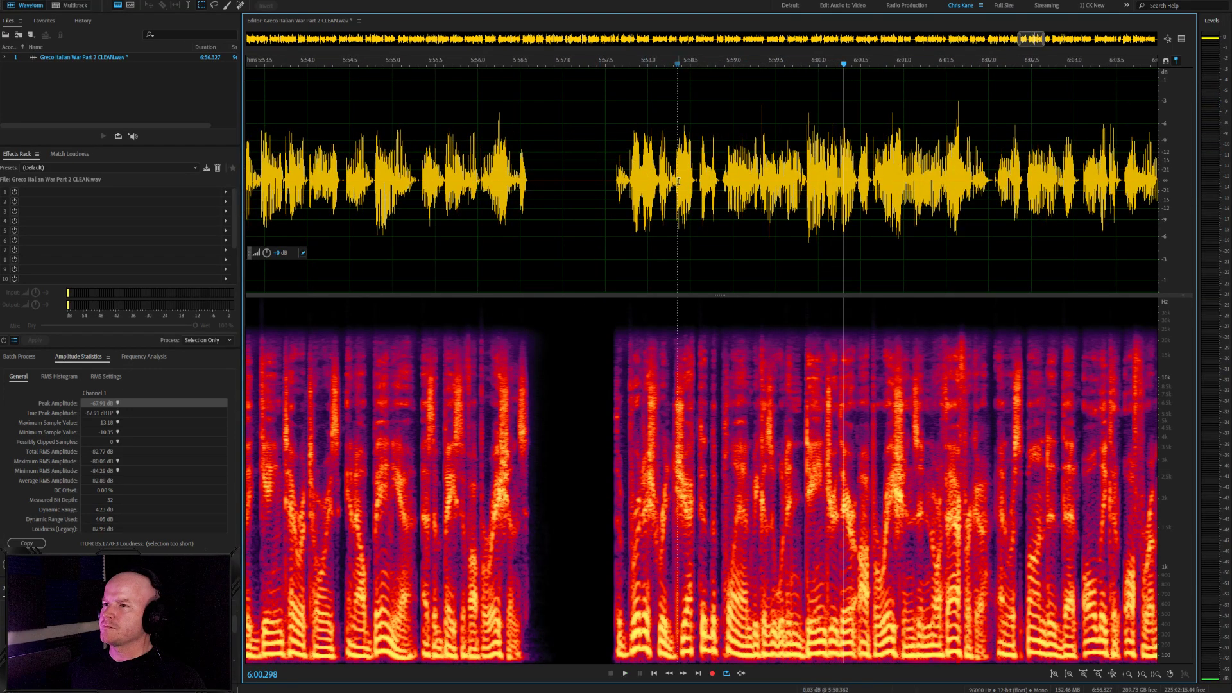
scroll(722, 192, up, 3)
scroll(722, 191, down, 4)
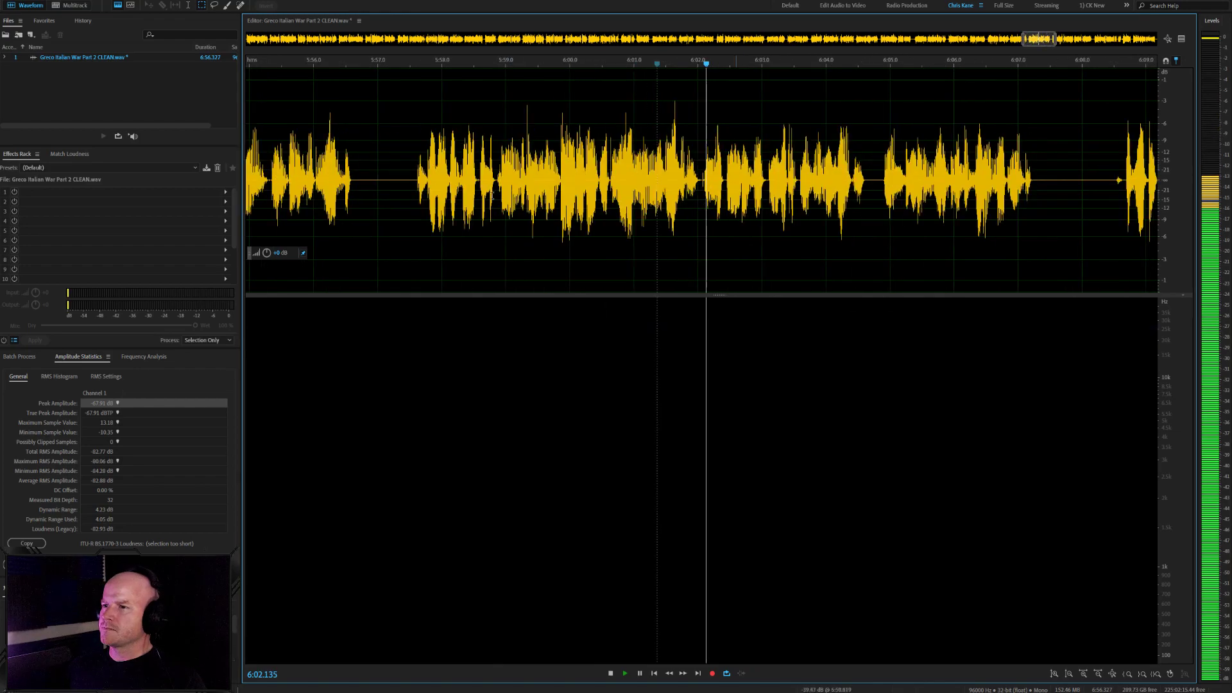
Replay from about 5:57.0 and check the sentence up to about 6:04.5
click(378, 190)
scroll(410, 193, up, 4)
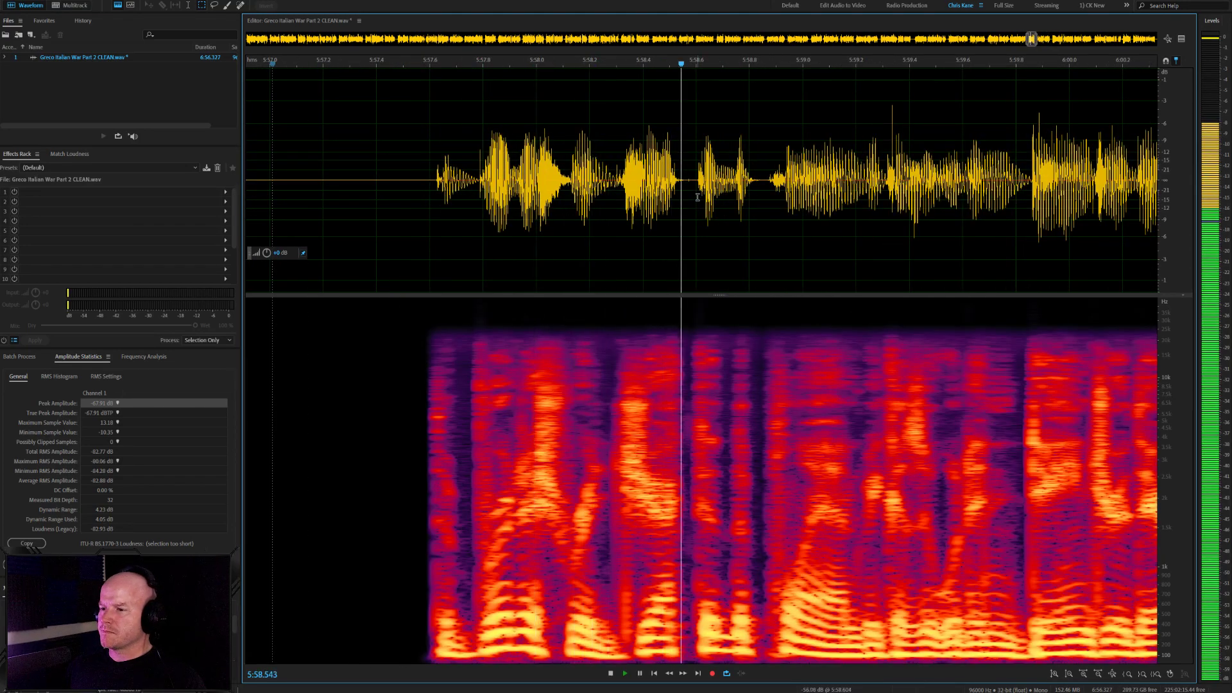
scroll(647, 205, down, 4)
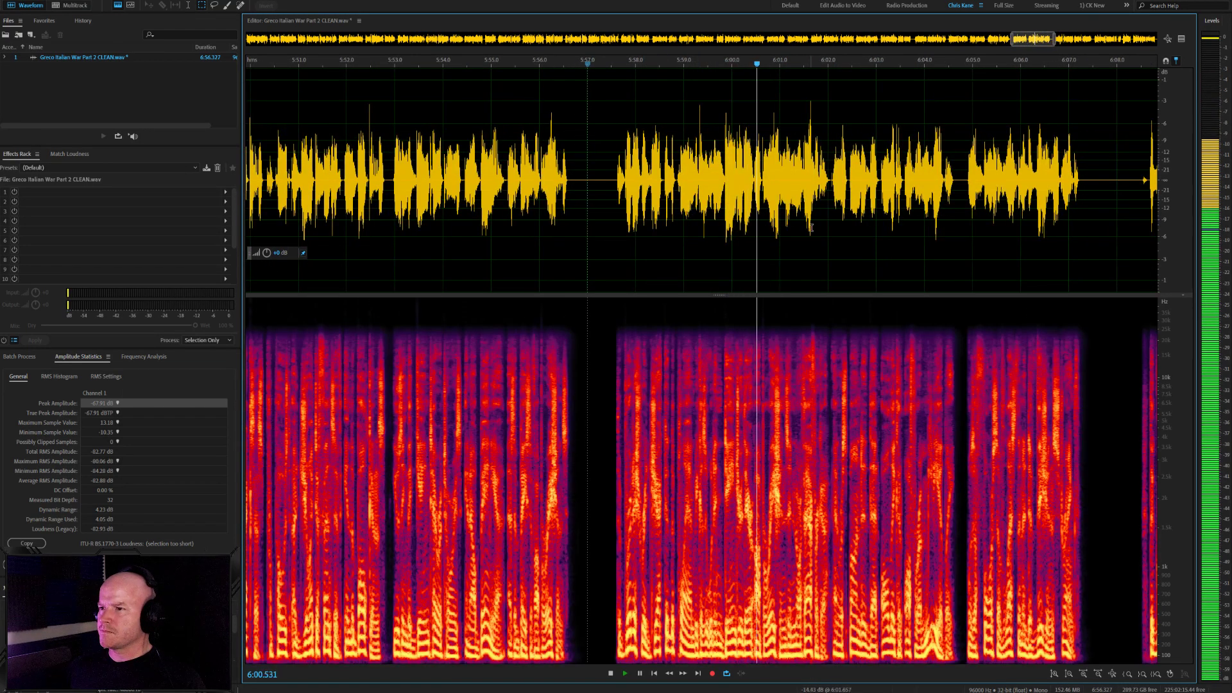
scroll(835, 183, up, 4)
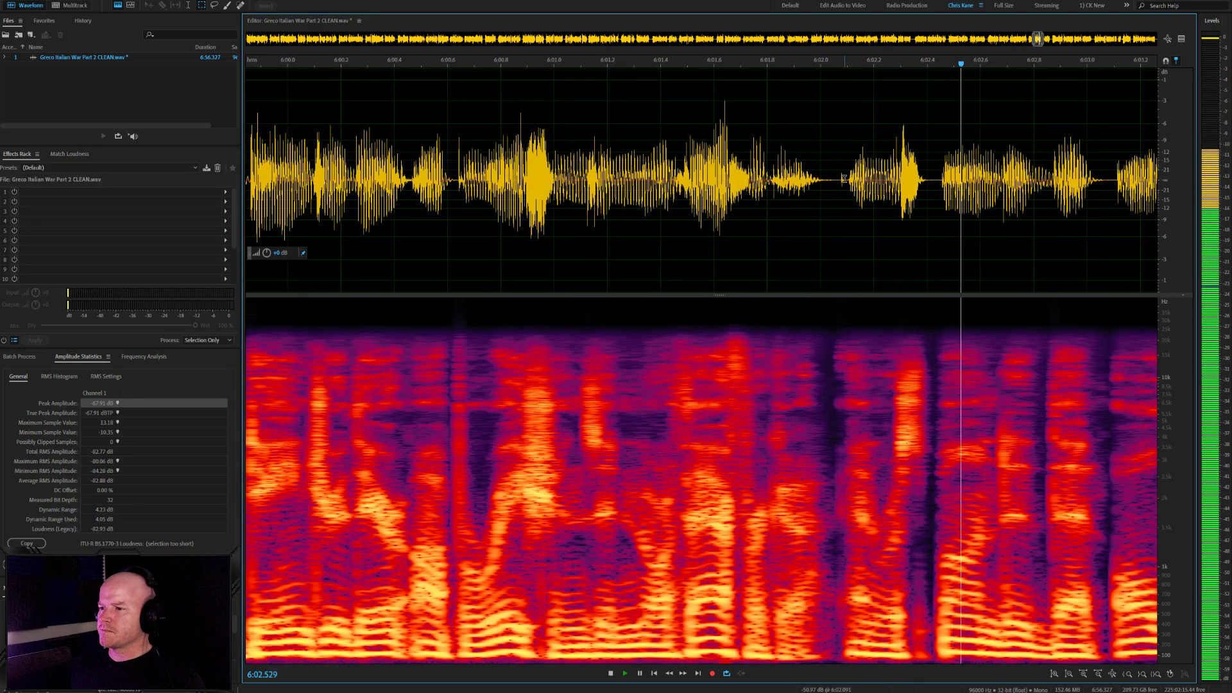
scroll(795, 230, down, 4)
scroll(832, 252, up, 4)
scroll(769, 244, down, 3)
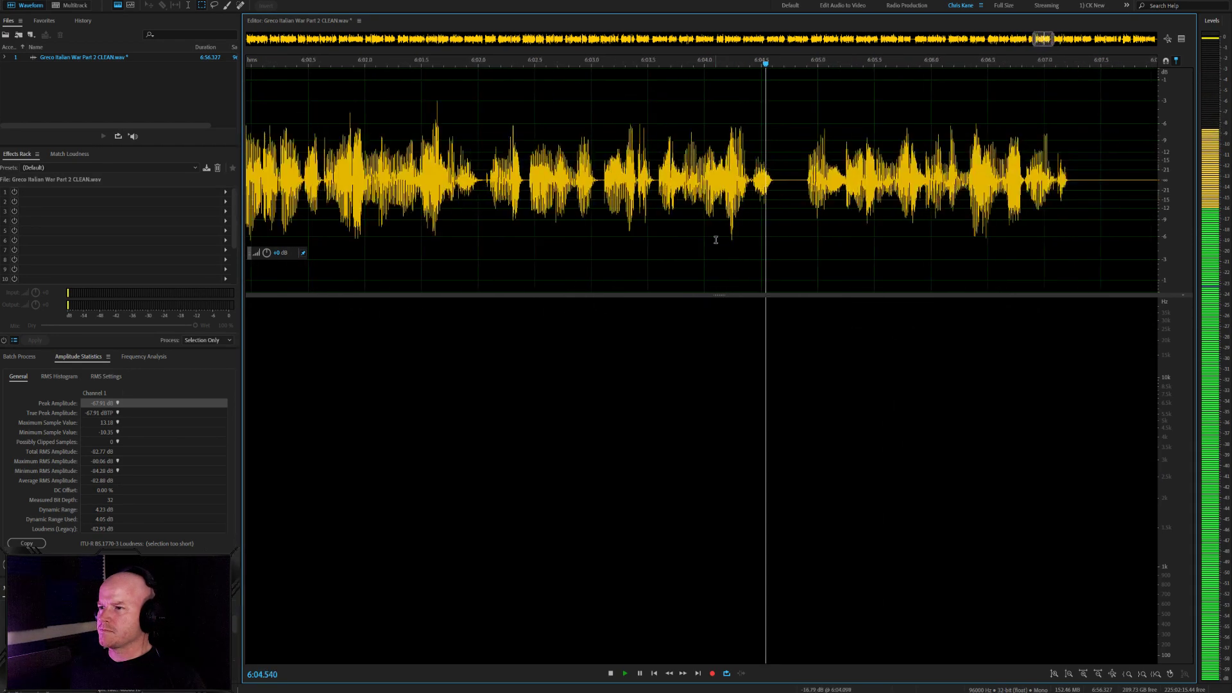
Delete the short breath at about 6:08.5–6:08.65 before the sentence, and play on from there
scroll(834, 241, down, 2)
scroll(883, 245, up, 3)
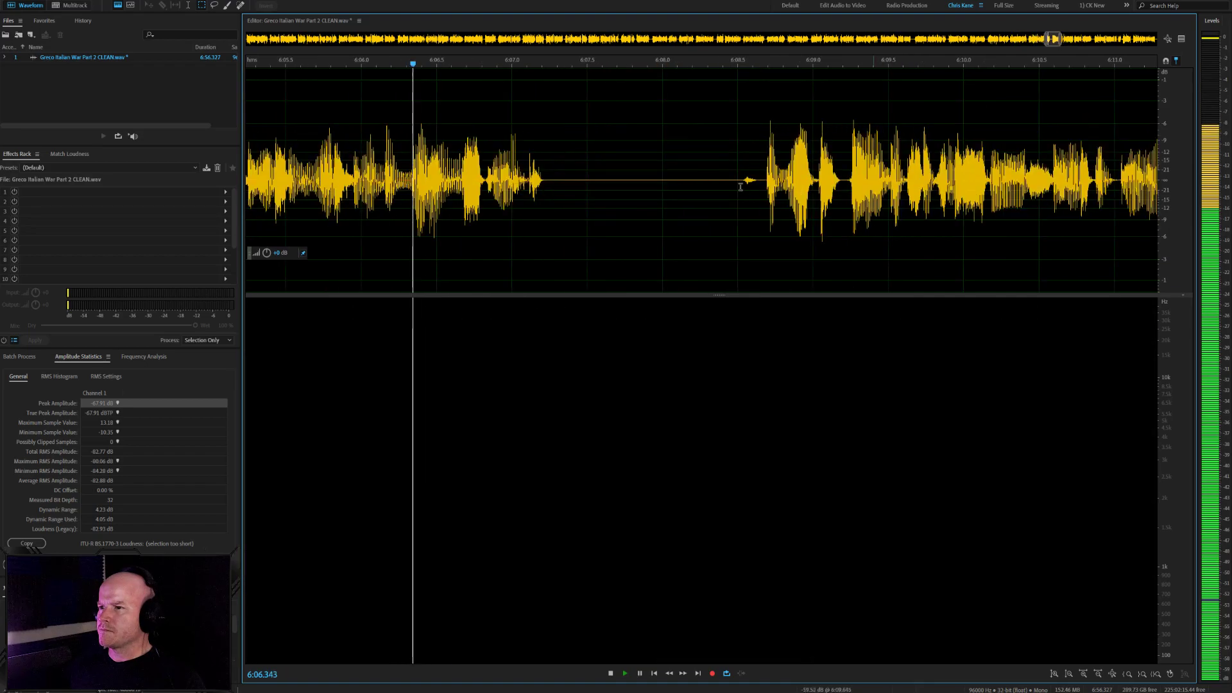
drag(761, 183, 735, 183)
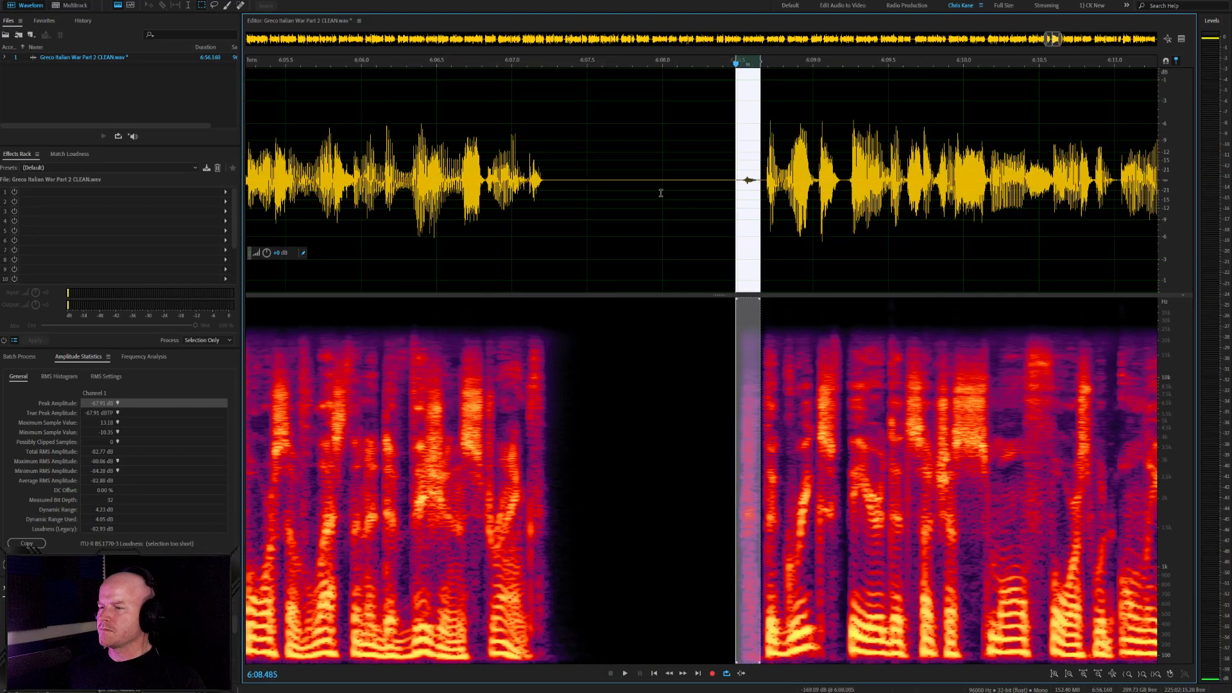
key(Delete)
key(space)
scroll(660, 195, down, 4)
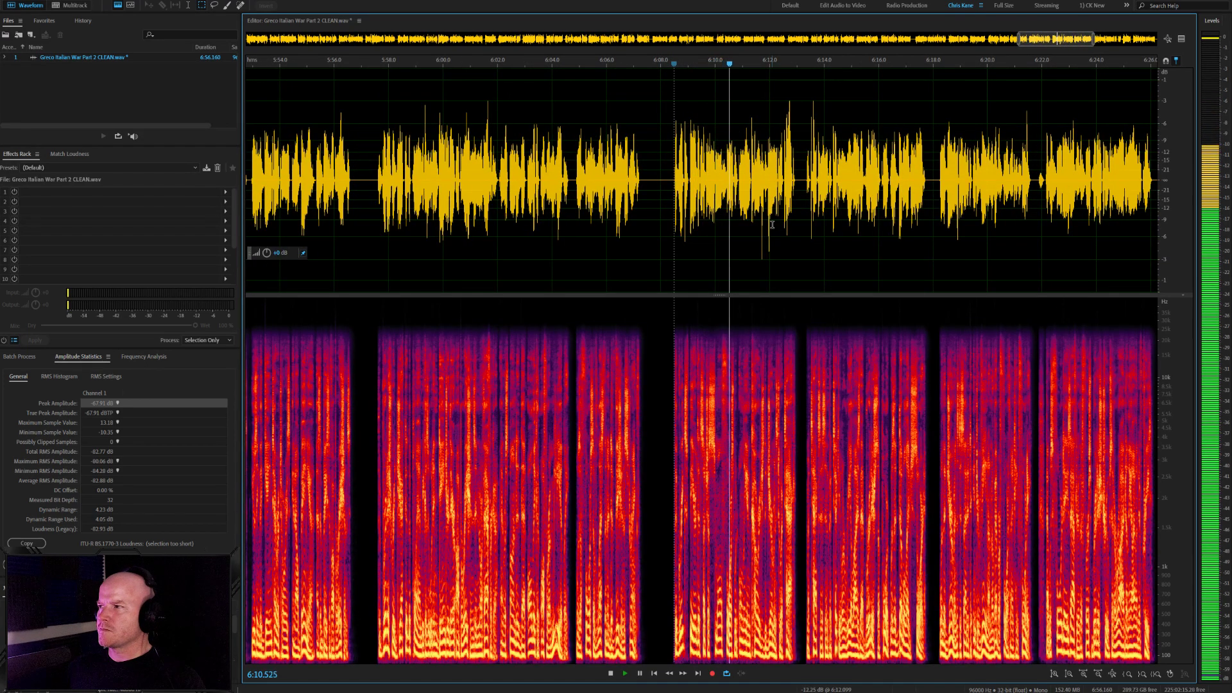
key(space)
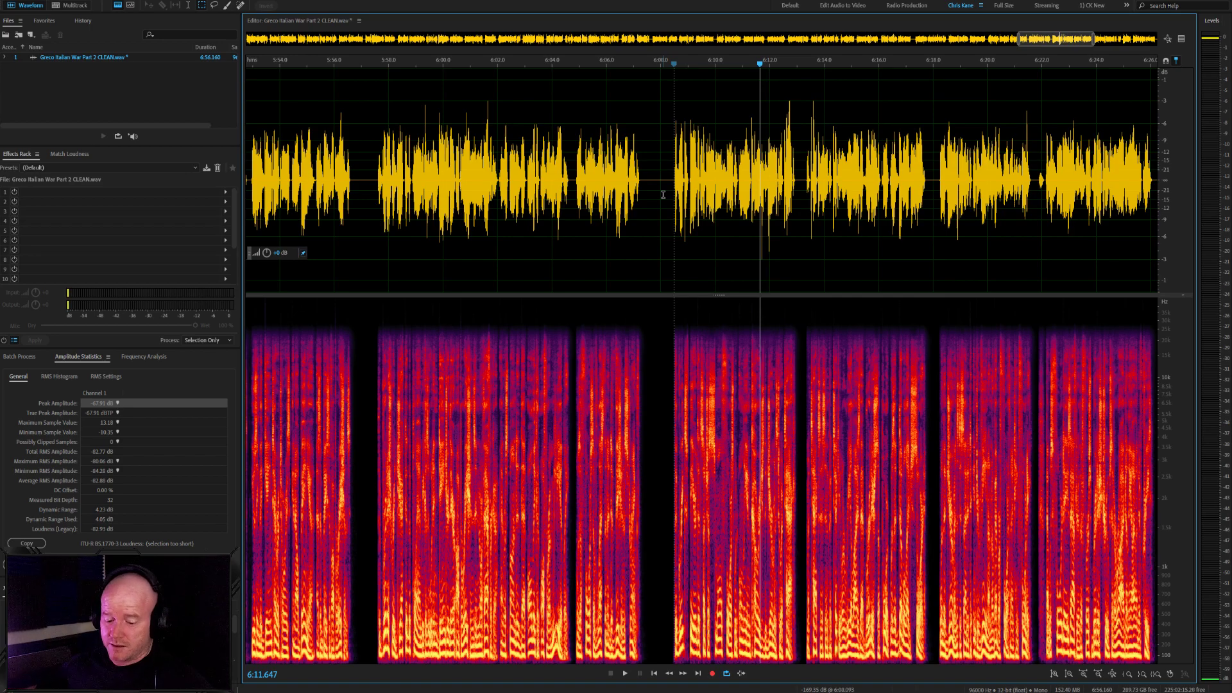
Replay from about 6:08.1 and check the following sentences up to about 6:21
click(664, 152)
key(space)
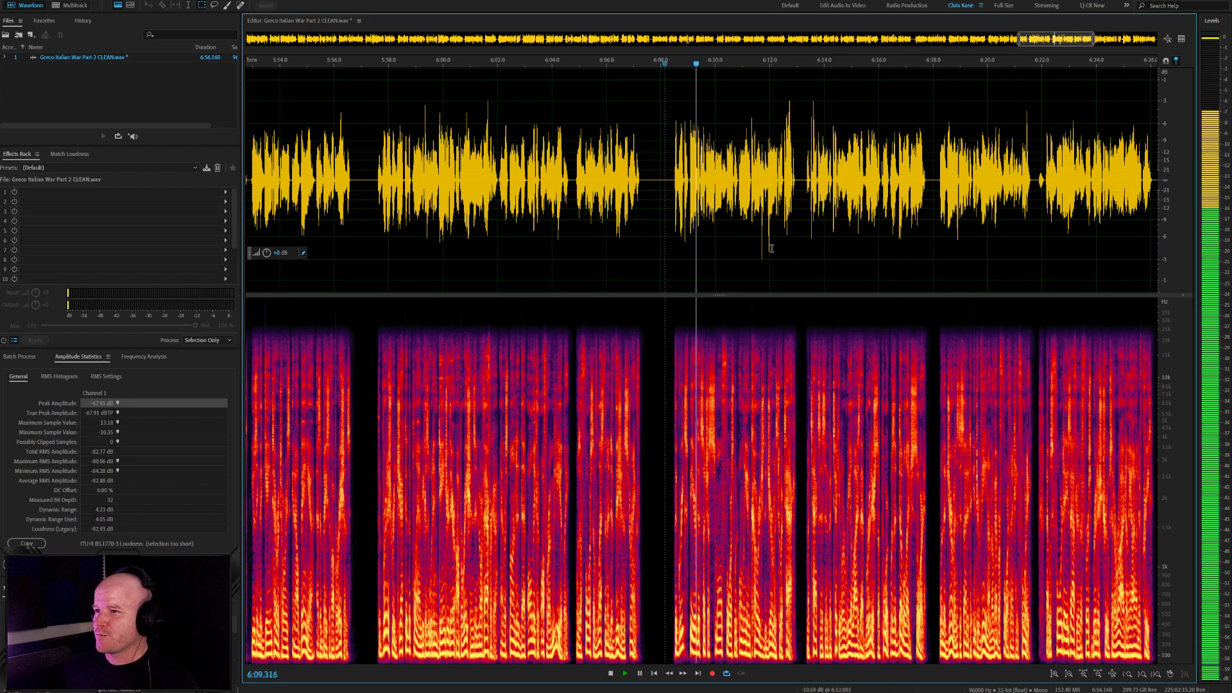
scroll(771, 248, up, 4)
scroll(755, 242, down, 2)
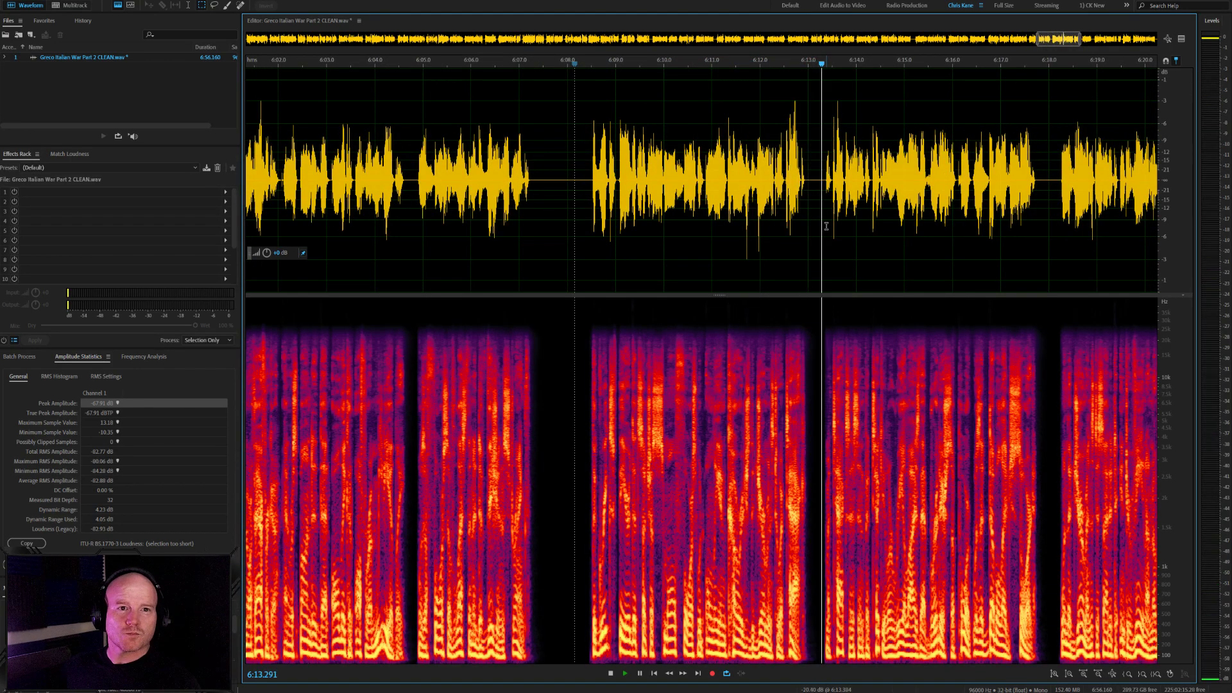
scroll(826, 225, up, 3)
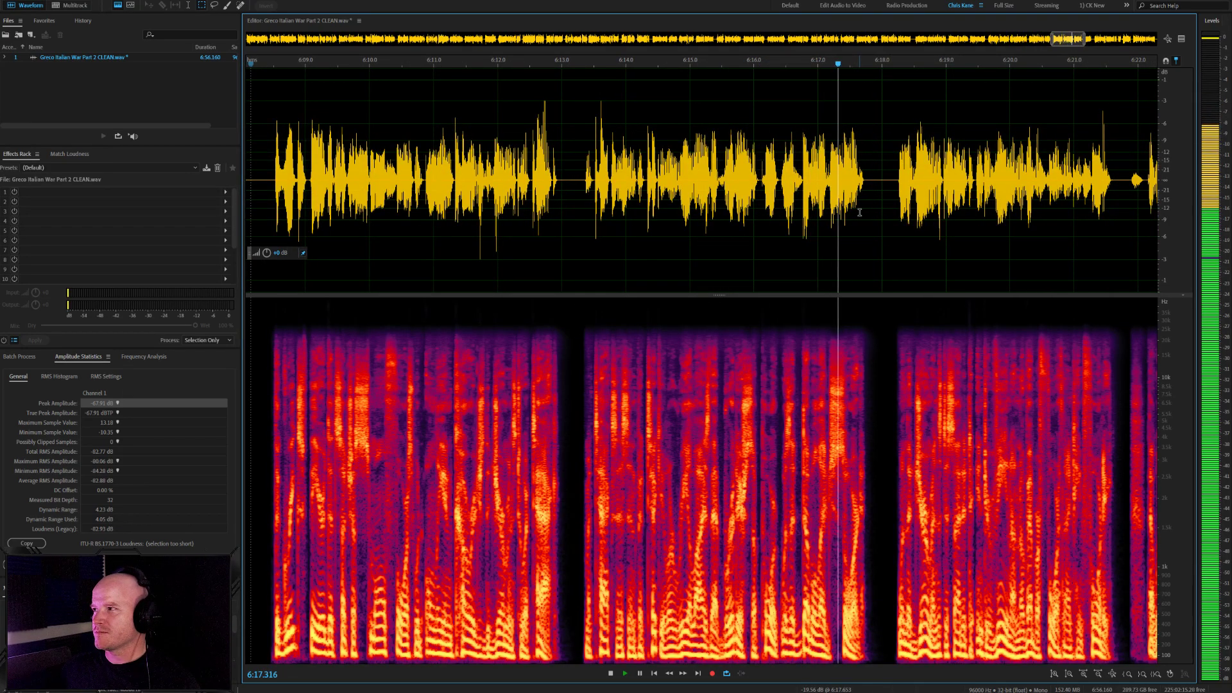
scroll(869, 222, up, 2)
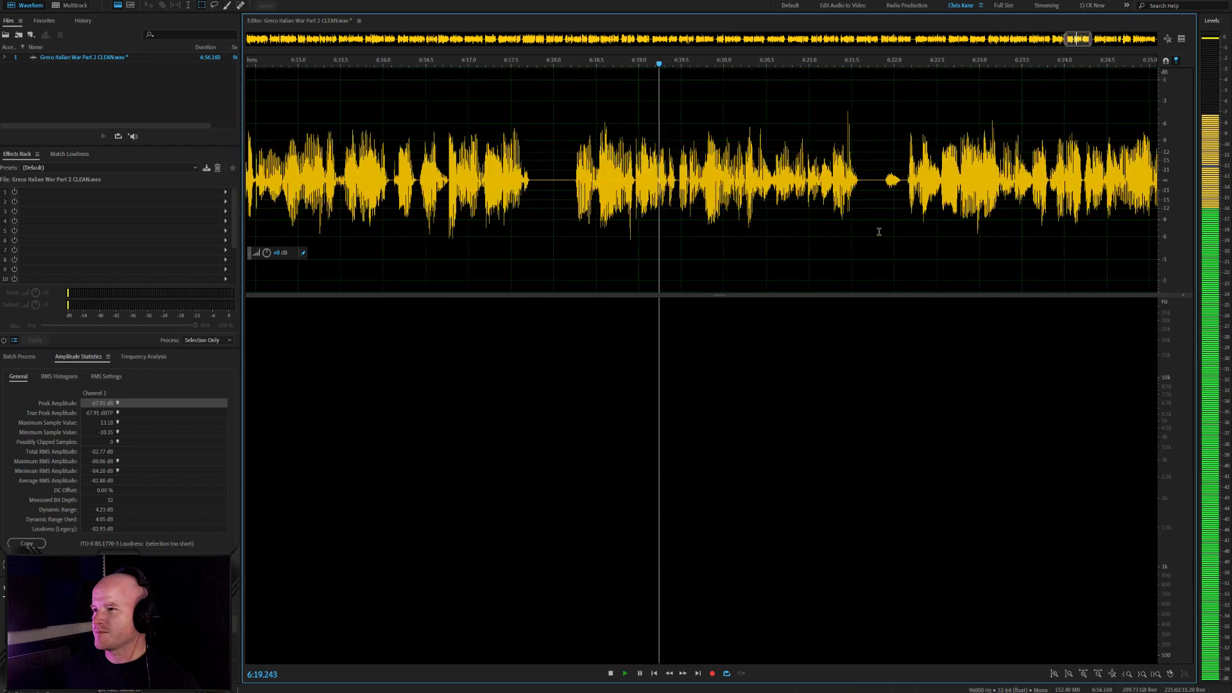
scroll(863, 225, down, 2)
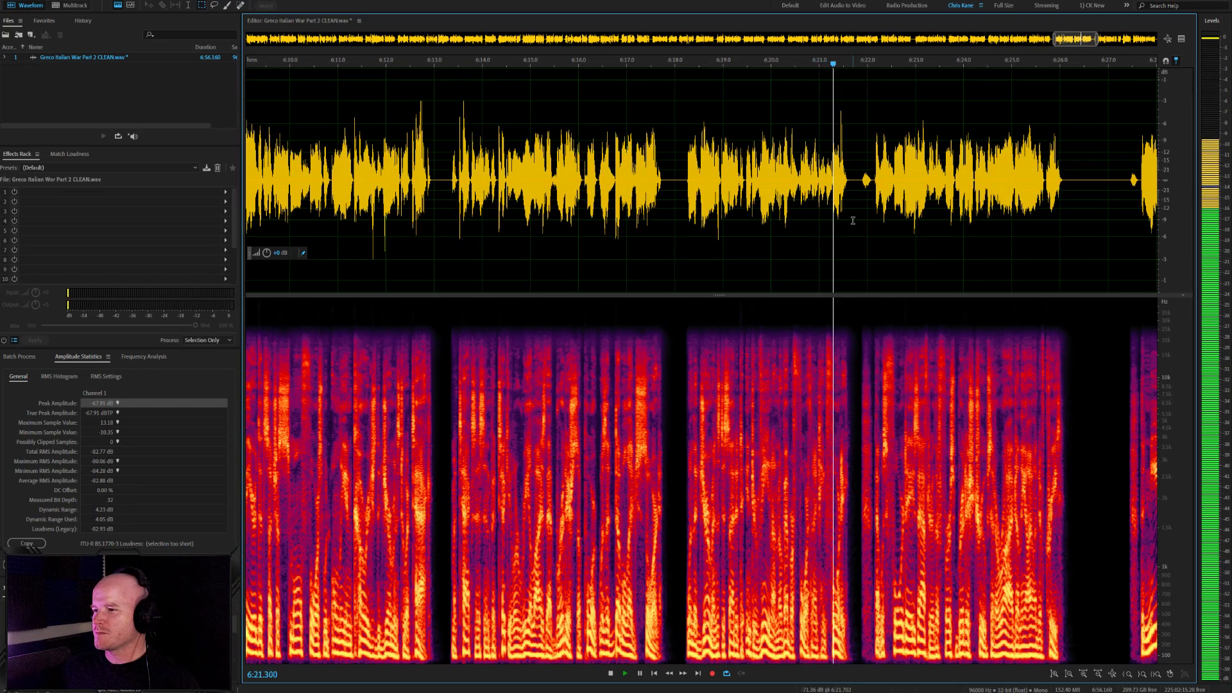
Heal the click at about 6:20.8 in the narration and replay from just before it
click(789, 222)
scroll(795, 219, up, 4)
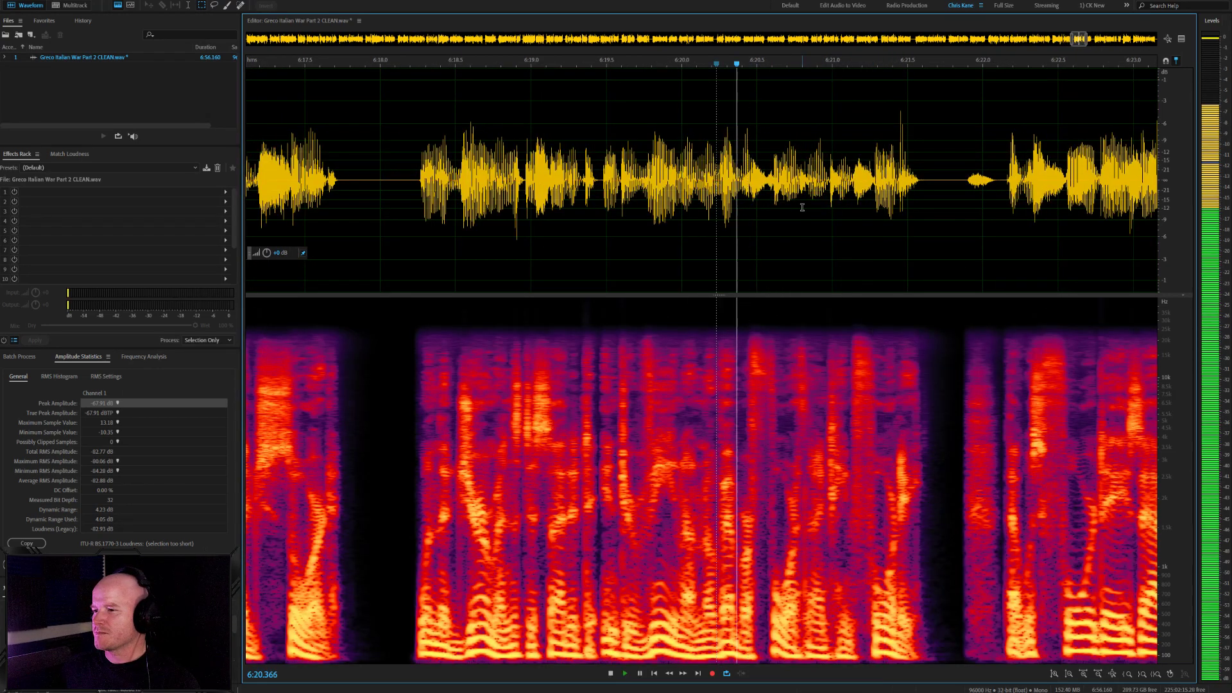
scroll(802, 207, up, 4)
key(space)
drag(815, 192, 805, 191)
key(ctrl+u)
click(735, 183)
key(space)
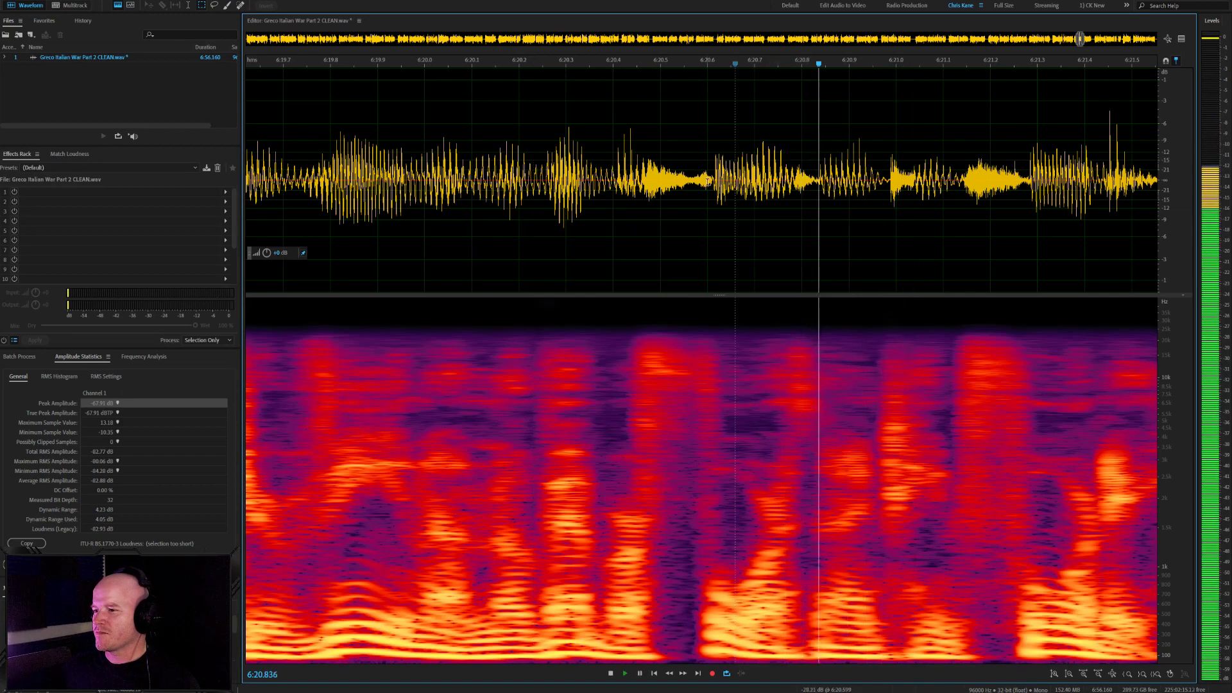
Delete the short breath at about 6:27.35–6:27.65 before the sentence and keep listening from there
scroll(707, 181, down, 9)
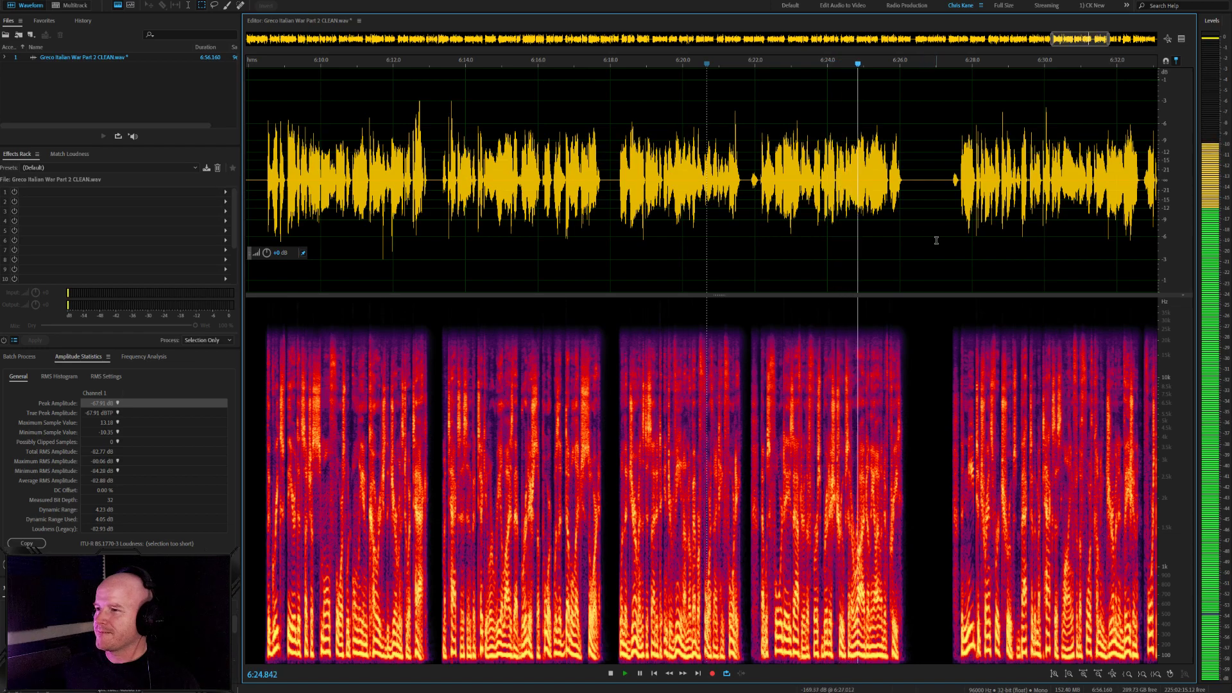
scroll(933, 237, down, 2)
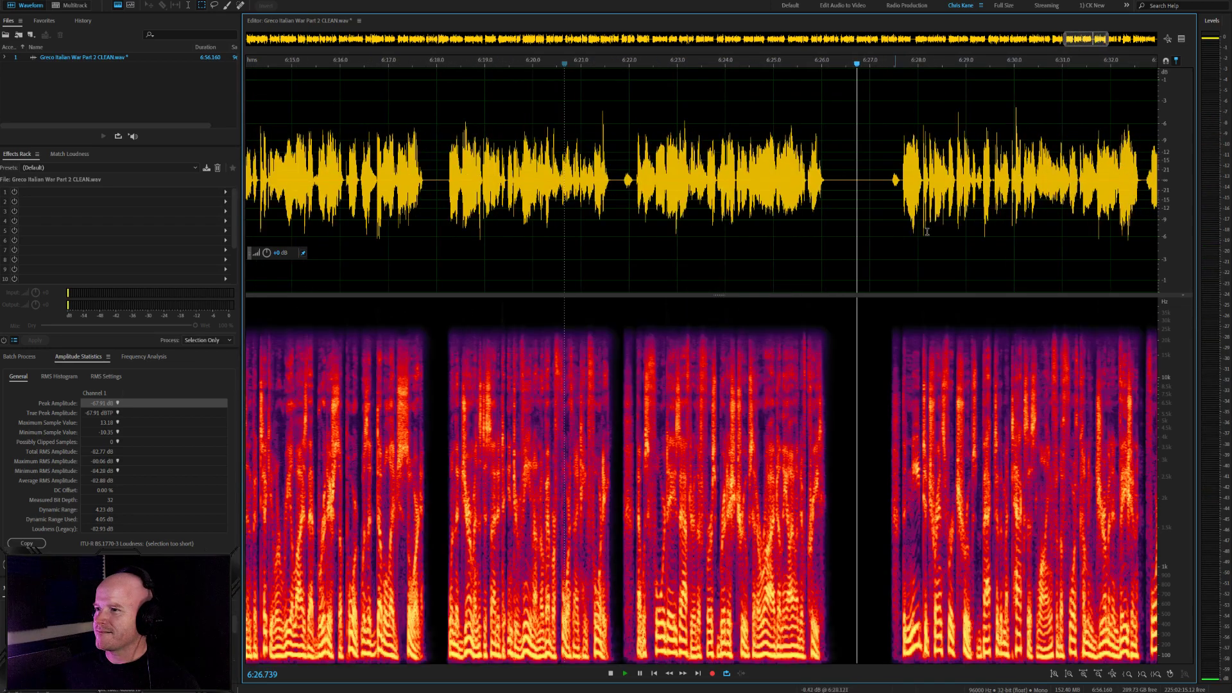
scroll(731, 201, up, 3)
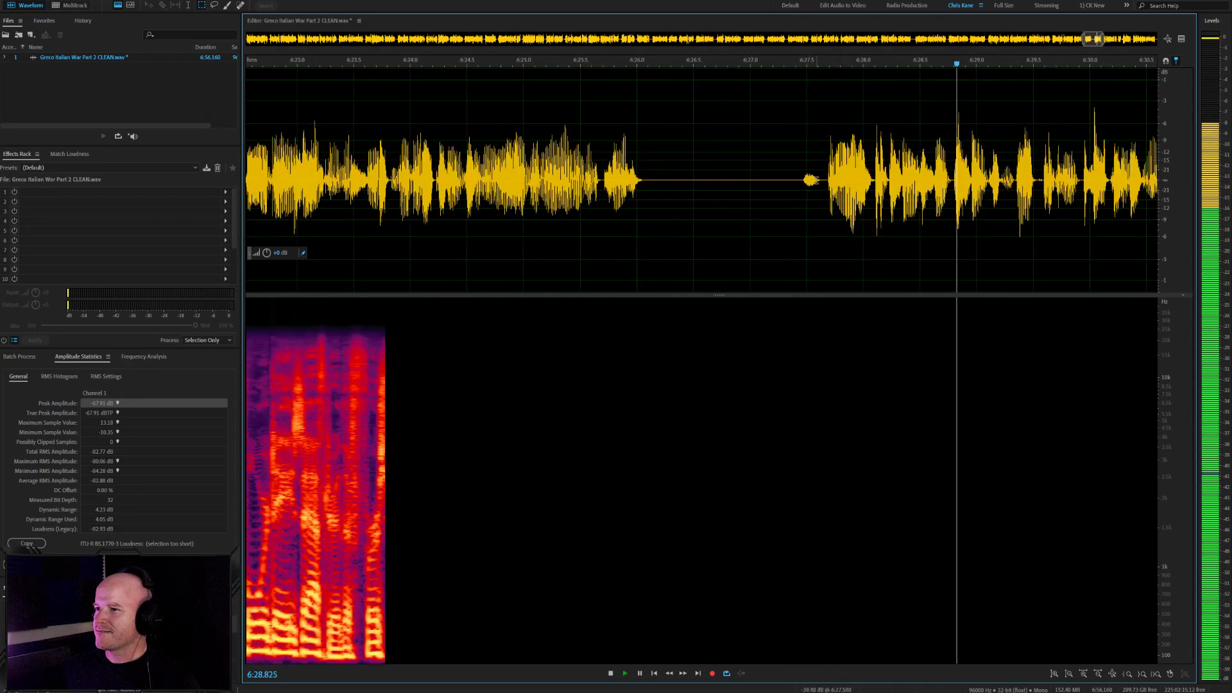
drag(824, 192, 791, 198)
key(Delete)
scroll(781, 201, down, 6)
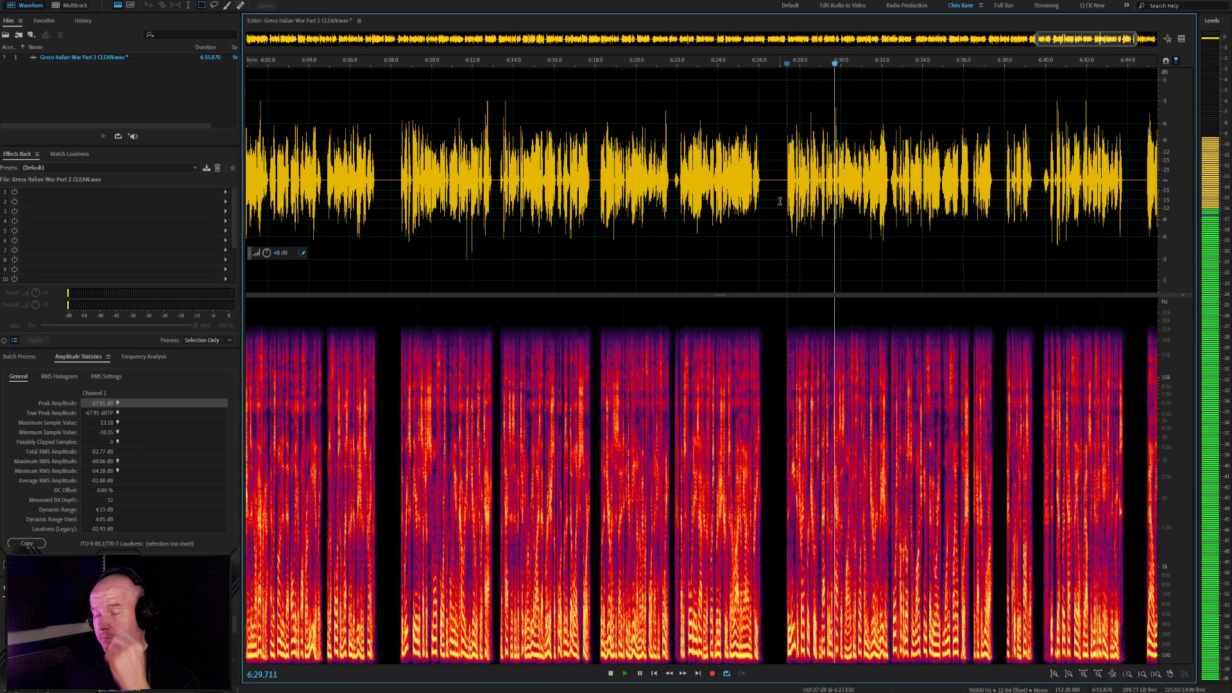
Listen on to about 6:39 and shorten the pause by deleting the silence at about 6:37.55–6:38.1
scroll(779, 200, down, 1)
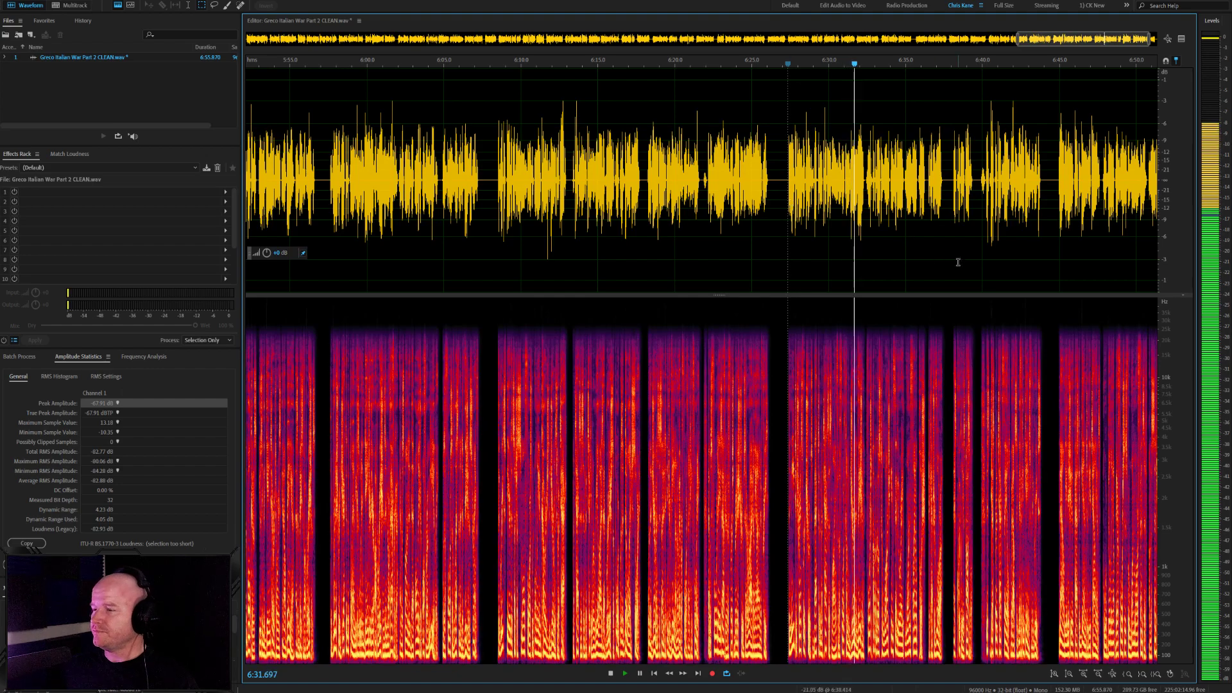
scroll(943, 263, up, 4)
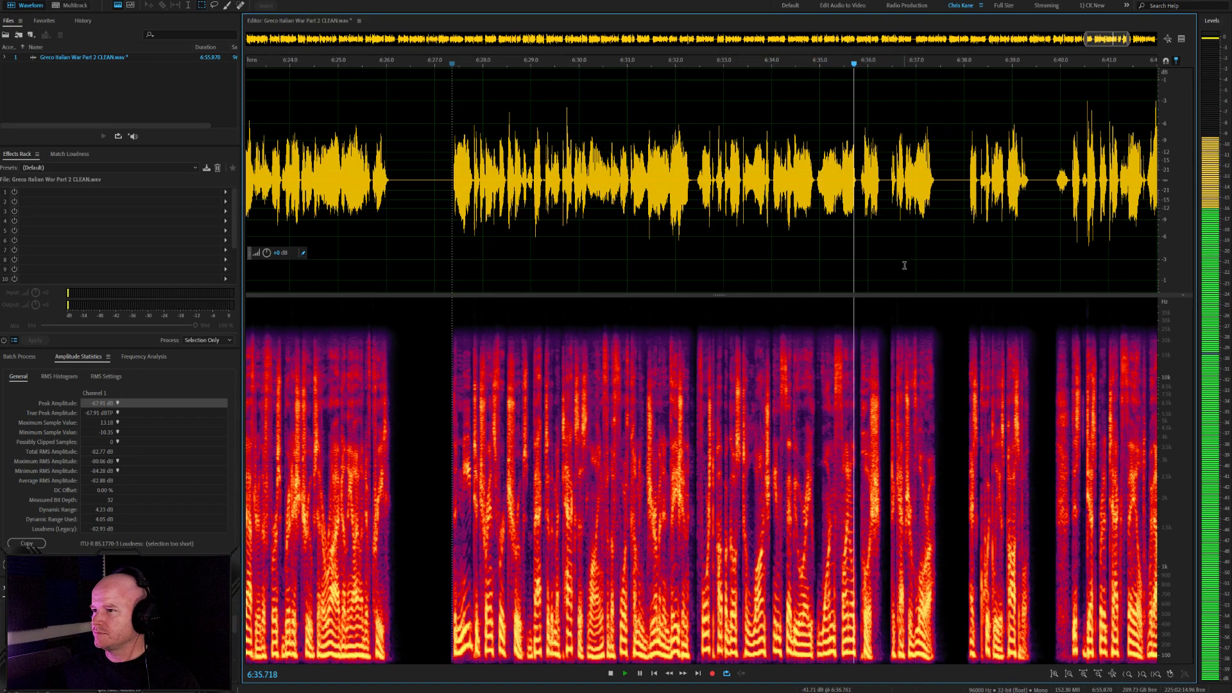
scroll(847, 264, up, 2)
scroll(867, 222, up, 1)
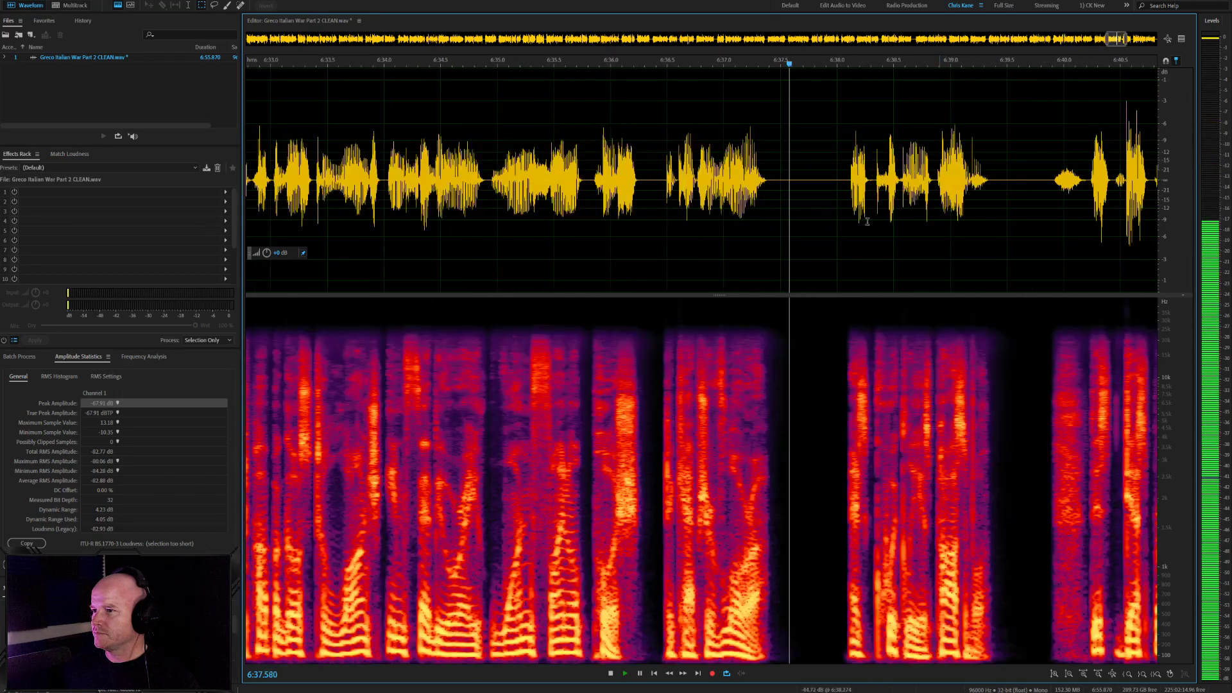
scroll(867, 221, up, 1)
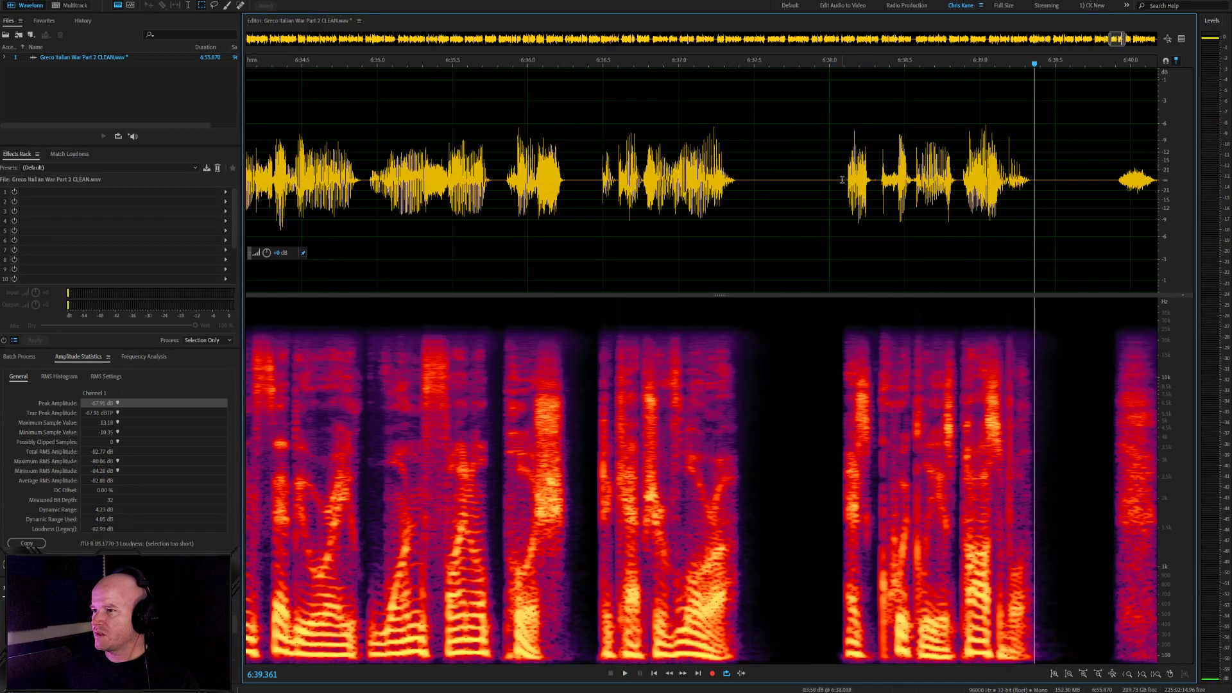
drag(842, 180, 761, 180)
key(Delete)
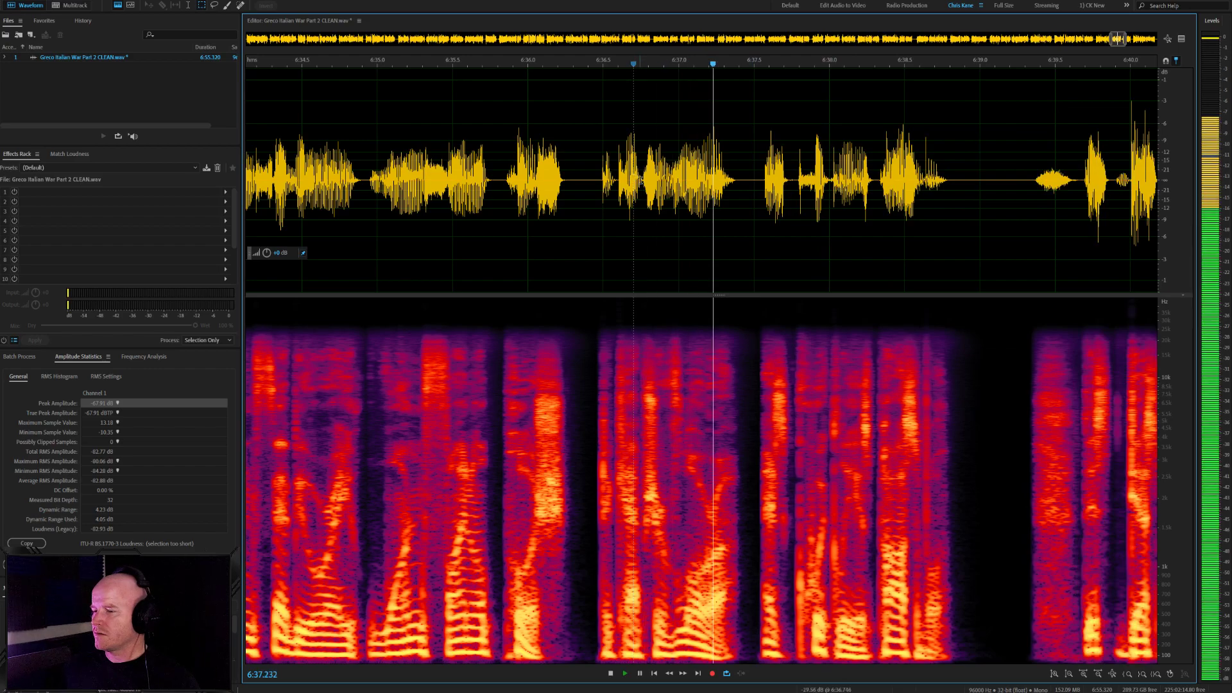
Heal the click at about 6:38.65 at the end of the phrase and replay from just before it
scroll(796, 271, down, 2)
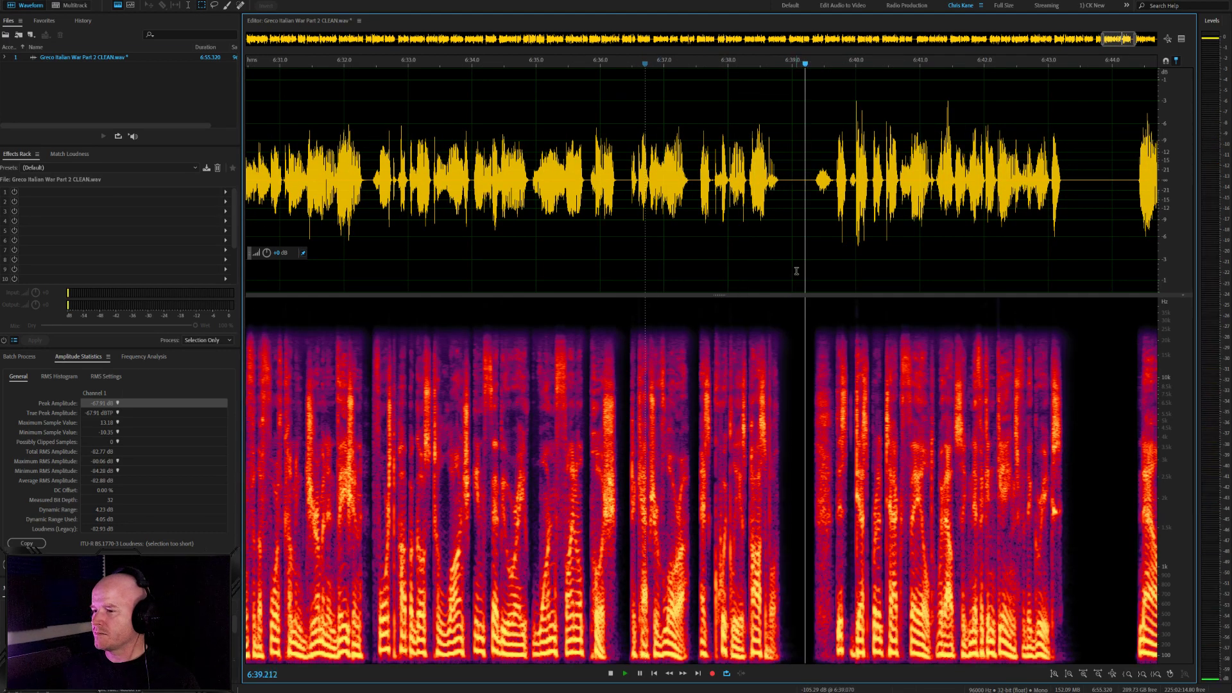
scroll(797, 270, up, 4)
key(space)
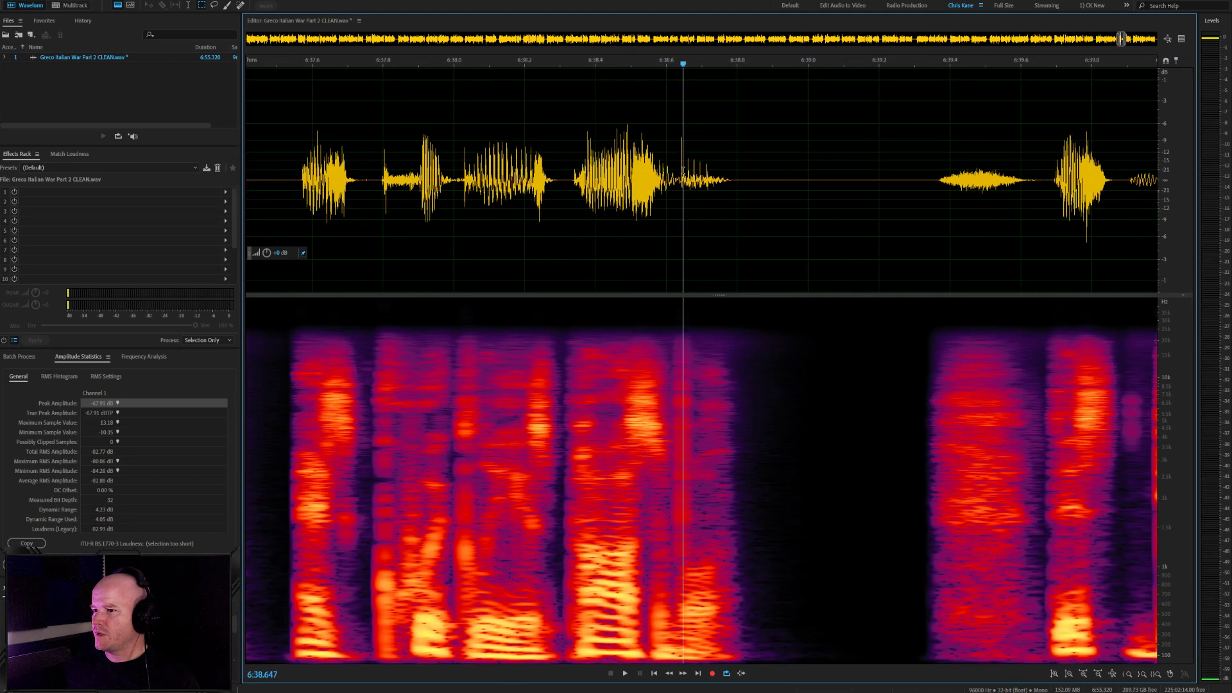
drag(684, 171, 678, 172)
key(ctrl+u)
click(588, 192)
key(space)
scroll(586, 199, down, 3)
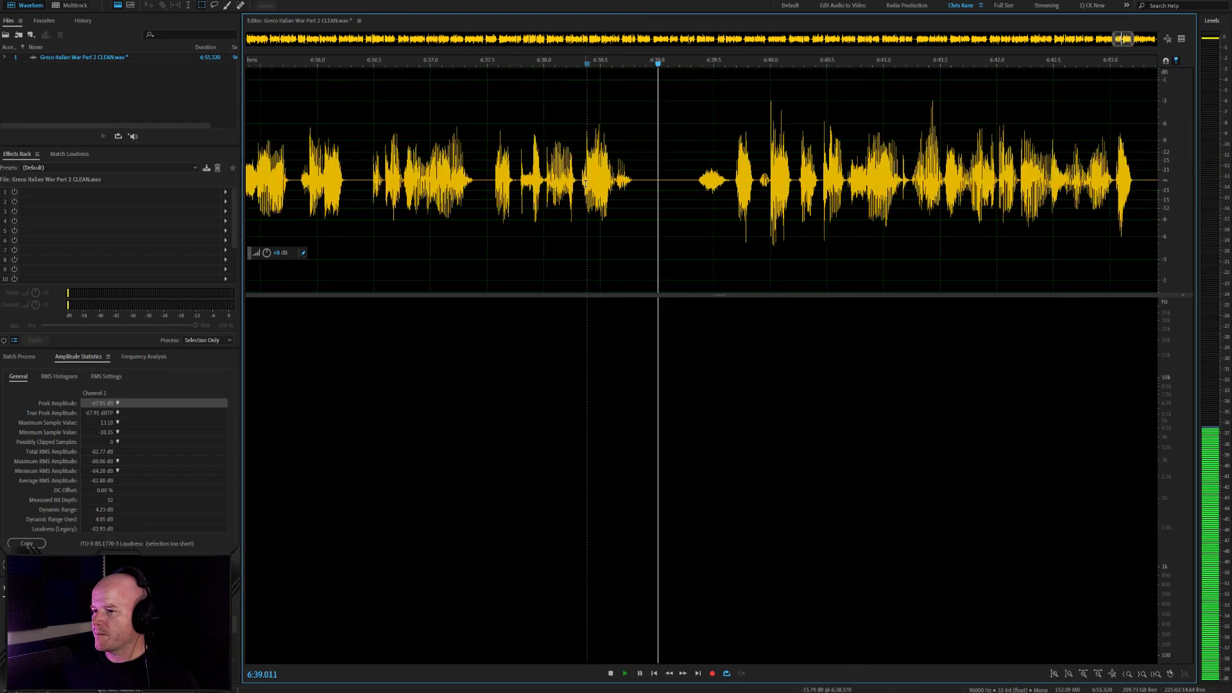
Lower the level of the breath at about 6:39.3–6:39.65 and play from just before it
drag(731, 186, 691, 185)
click(655, 183)
key(space)
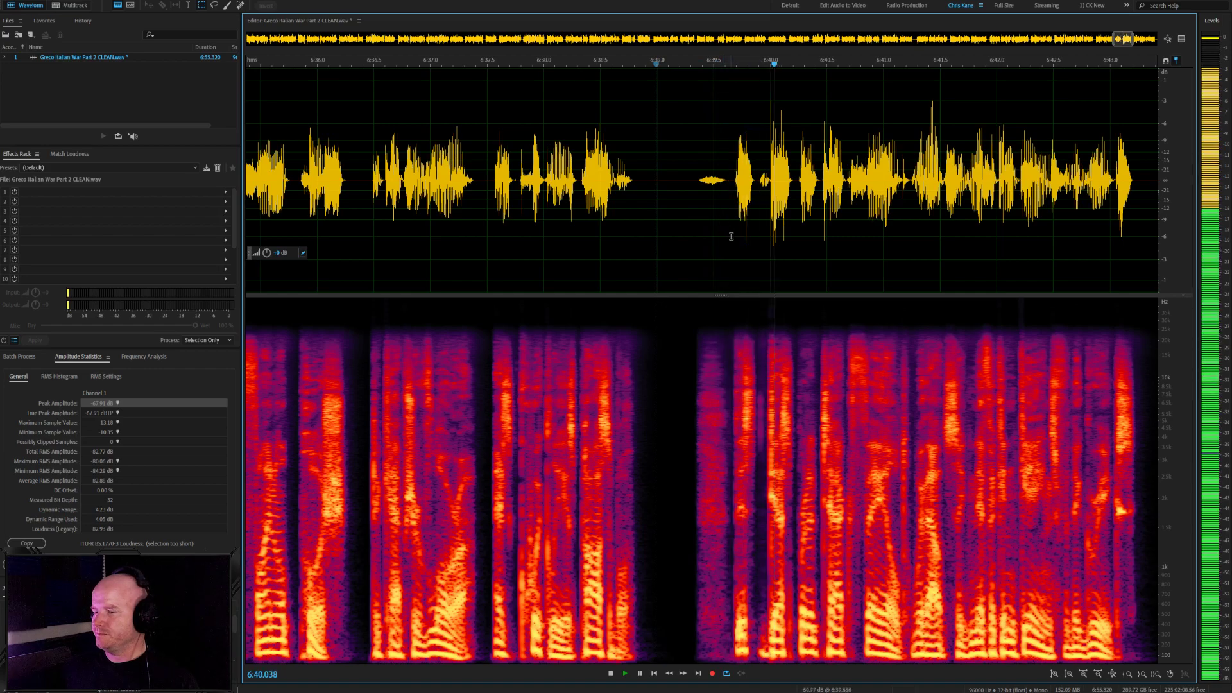
Listen on to about 6:46, heal the click at about 6:44.9, and replay from about 6:44.5
scroll(738, 234, down, 2)
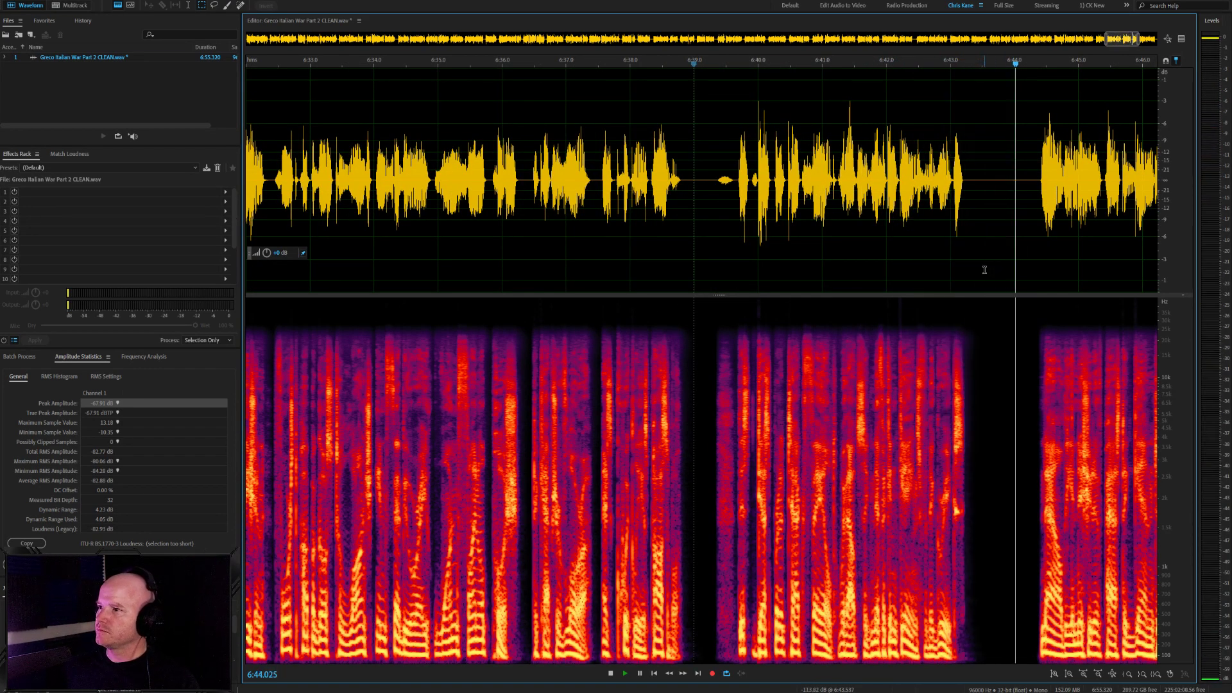
scroll(952, 260, down, 5)
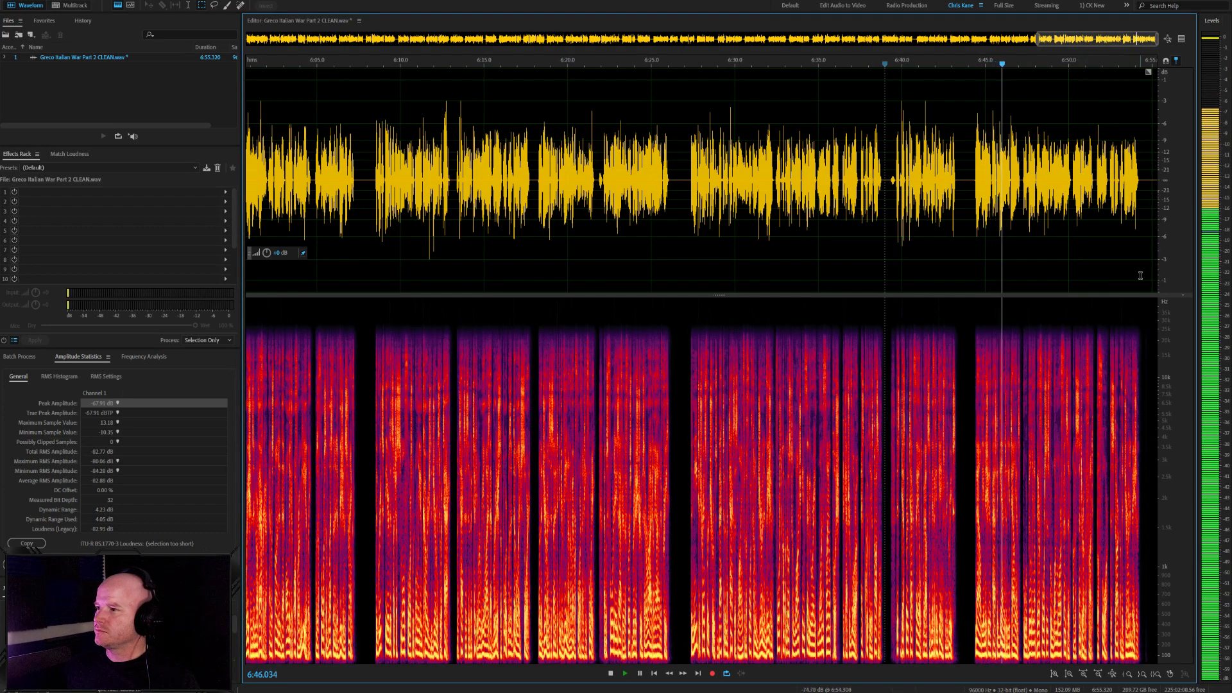
click(958, 257)
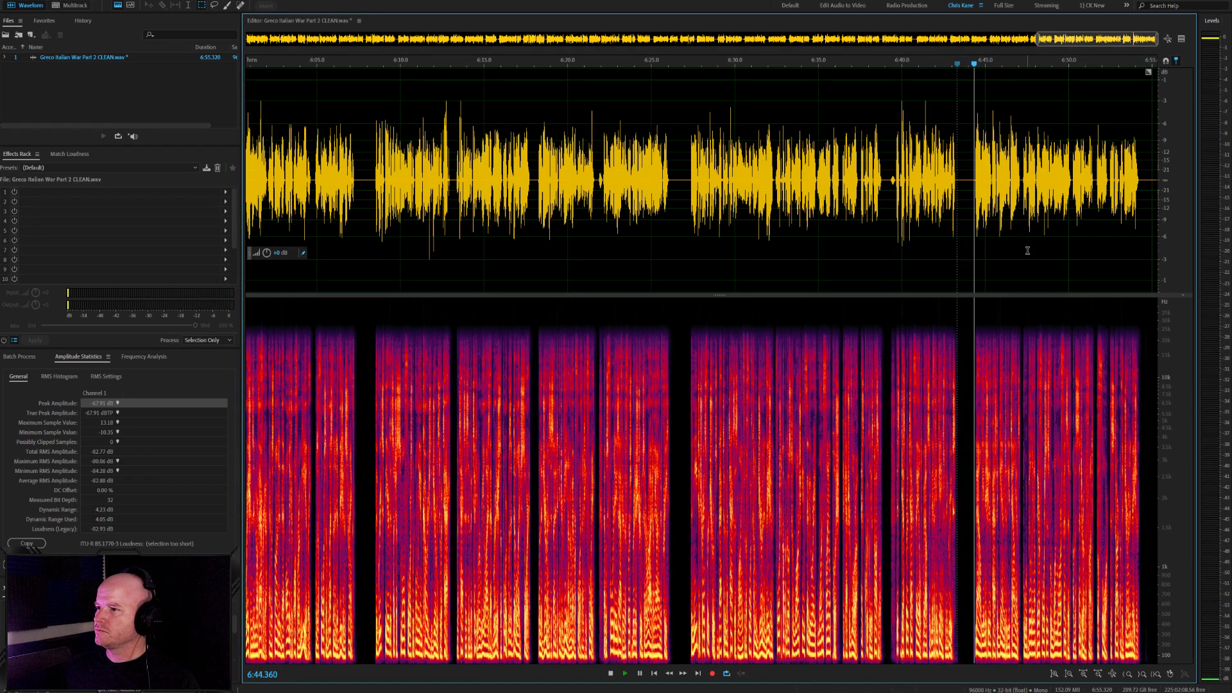
scroll(1028, 251, up, 4)
scroll(1028, 251, up, 5)
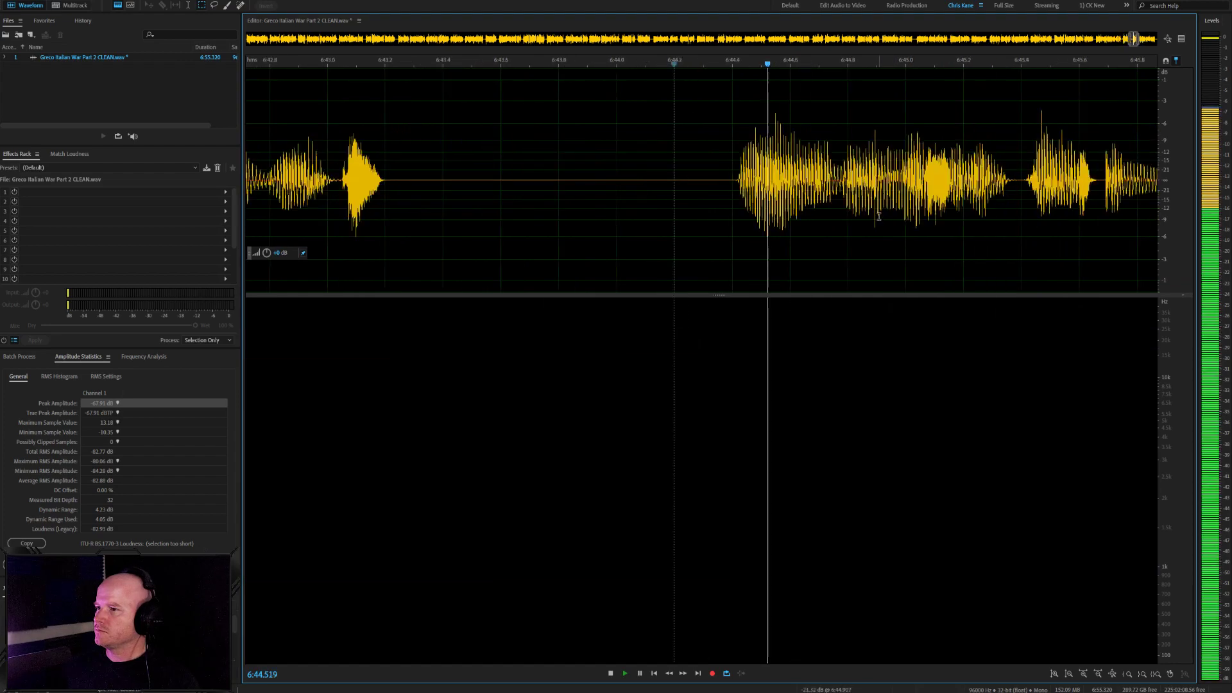
key(space)
drag(880, 153, 871, 155)
click(762, 172)
key(space)
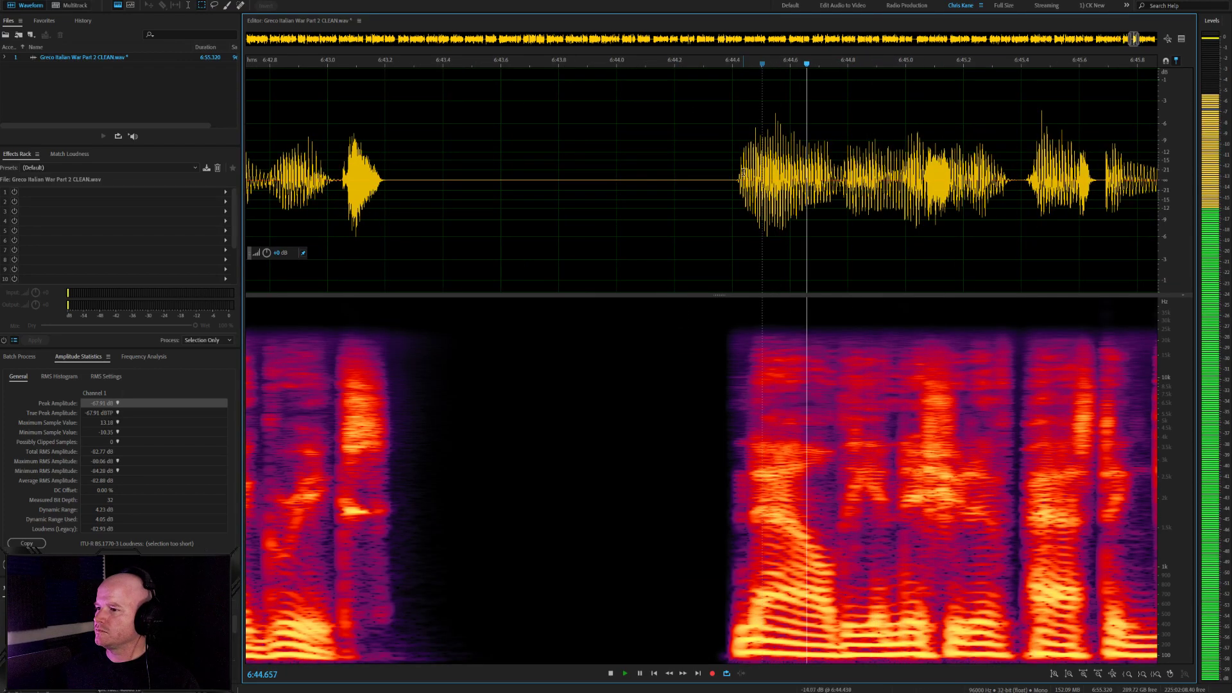
Heal the click at about 6:45.9 and resume playback from just before it
scroll(733, 183, down, 4)
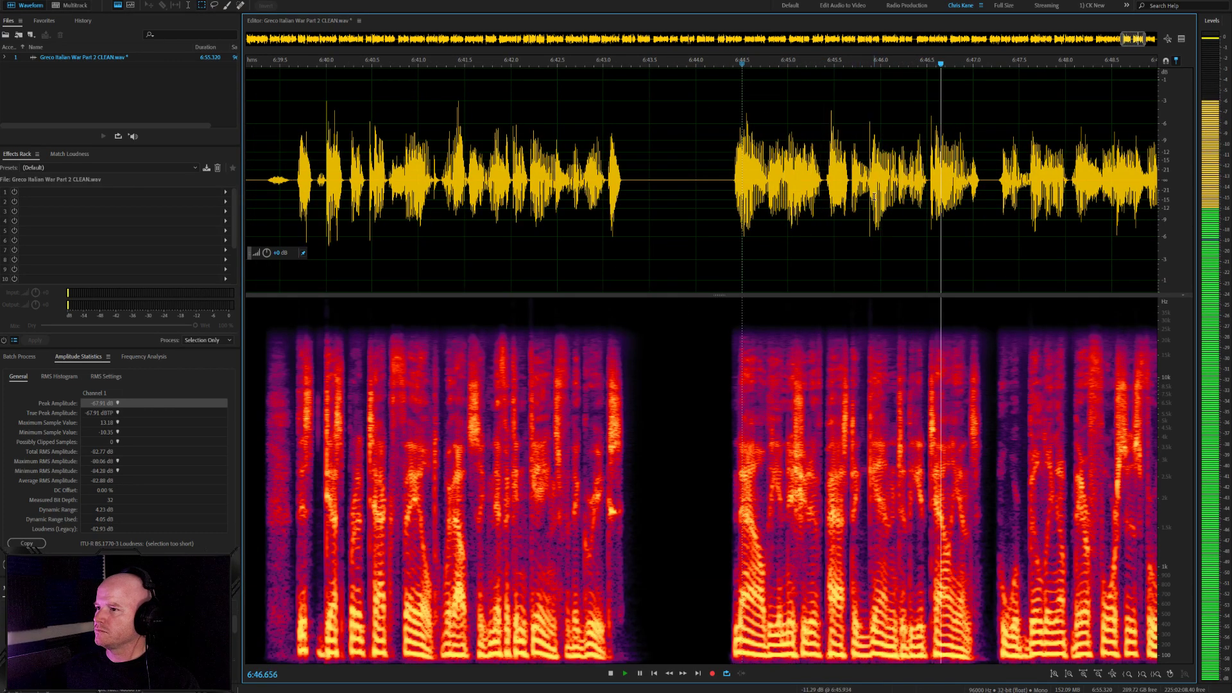
scroll(845, 168, up, 4)
key(space)
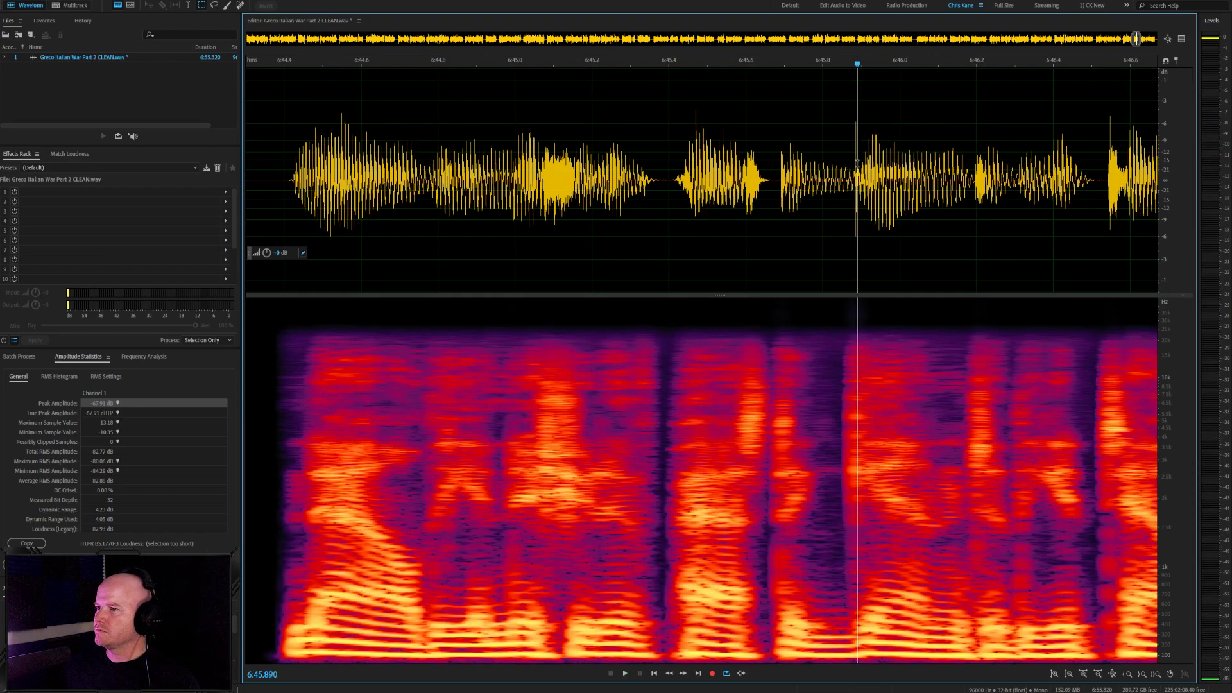
scroll(807, 164, down, 4)
key(space)
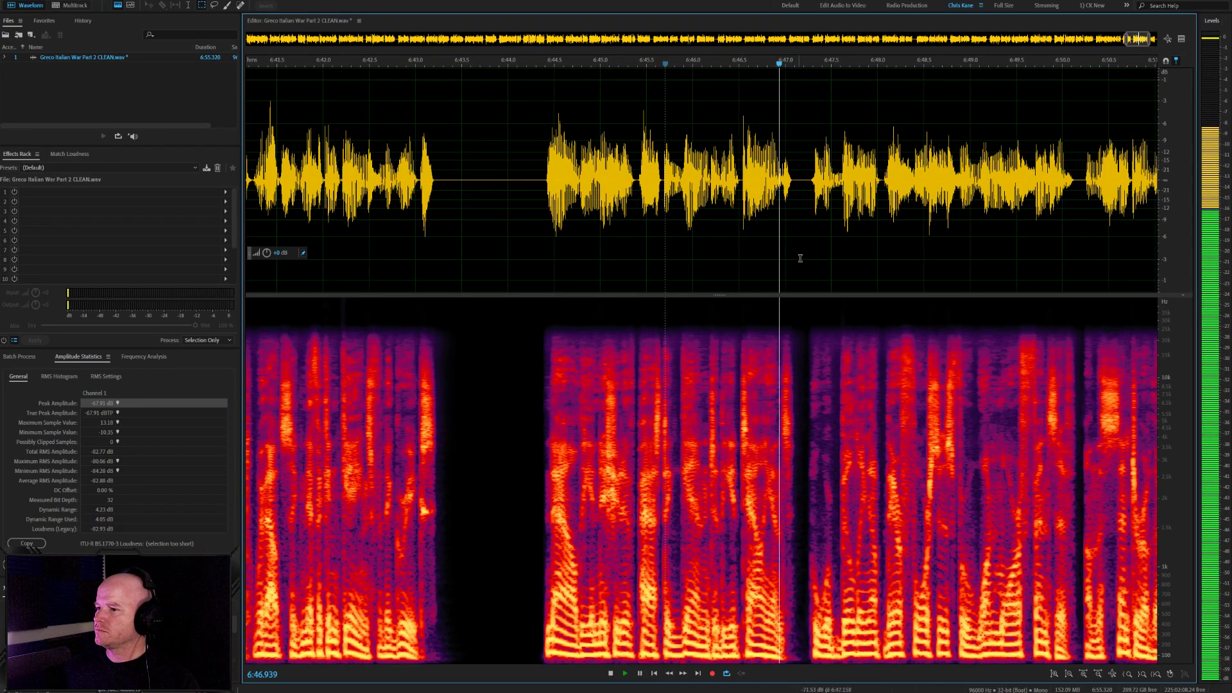
Listen to the rest of the narration up to its end, checking for noises, and view the whole file
scroll(909, 257, down, 3)
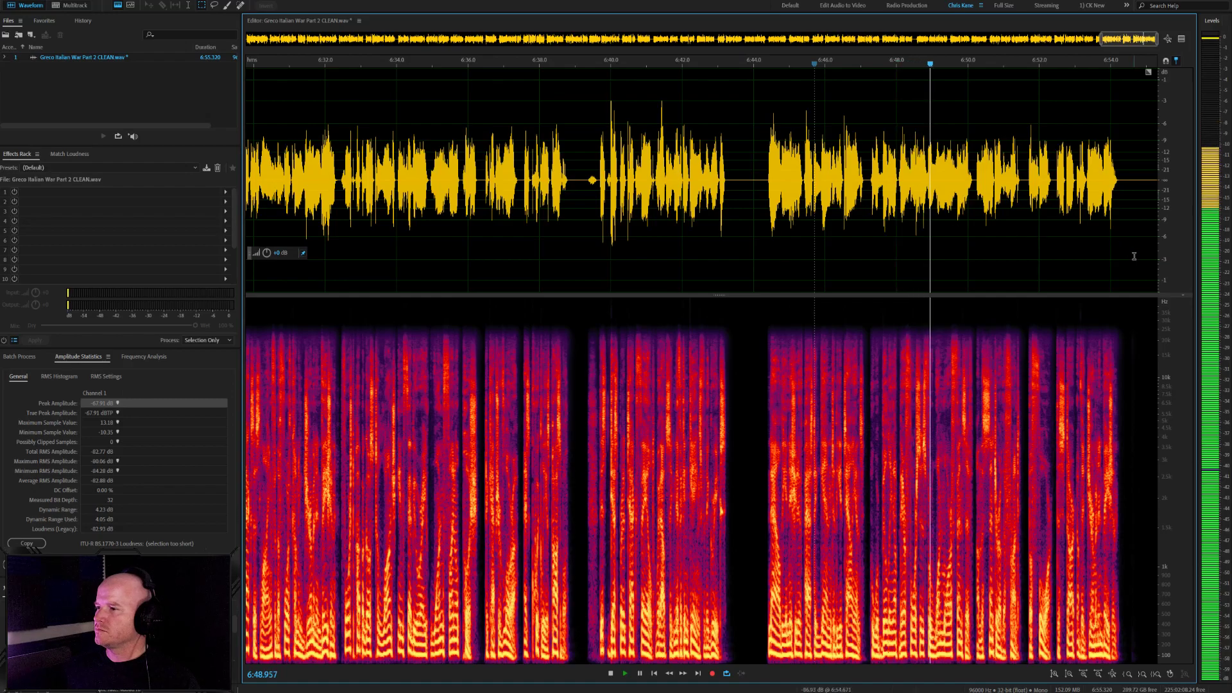
scroll(1134, 256, up, 3)
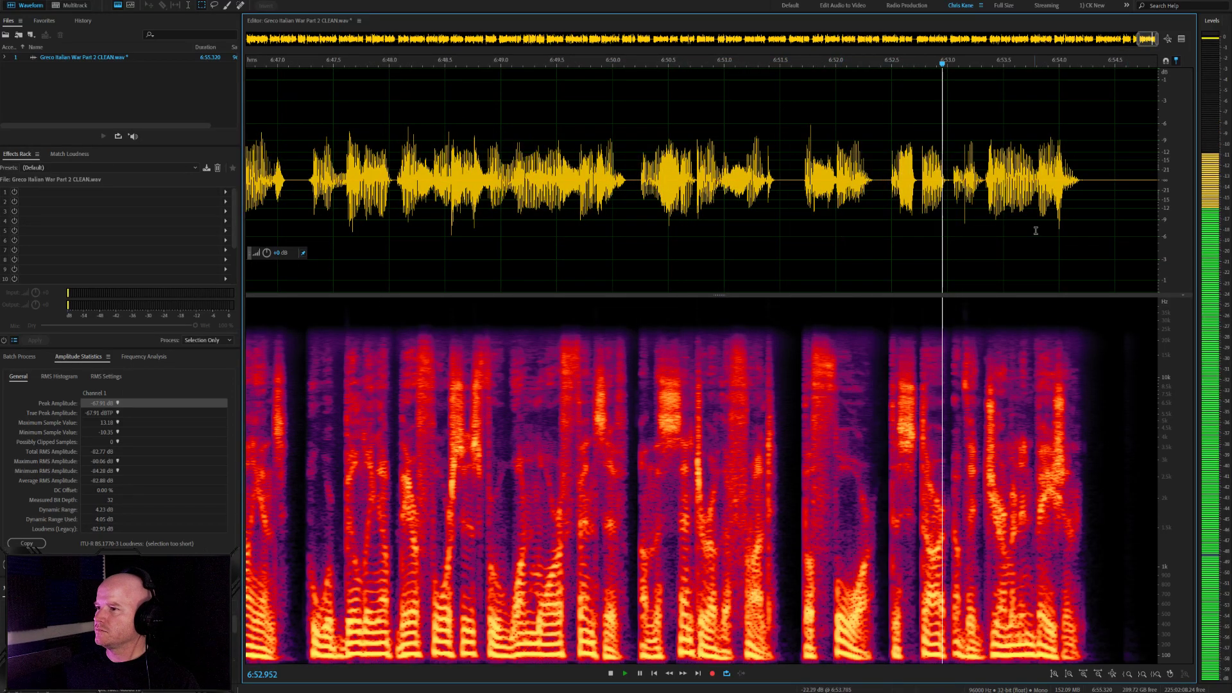
scroll(778, 256, down, 2)
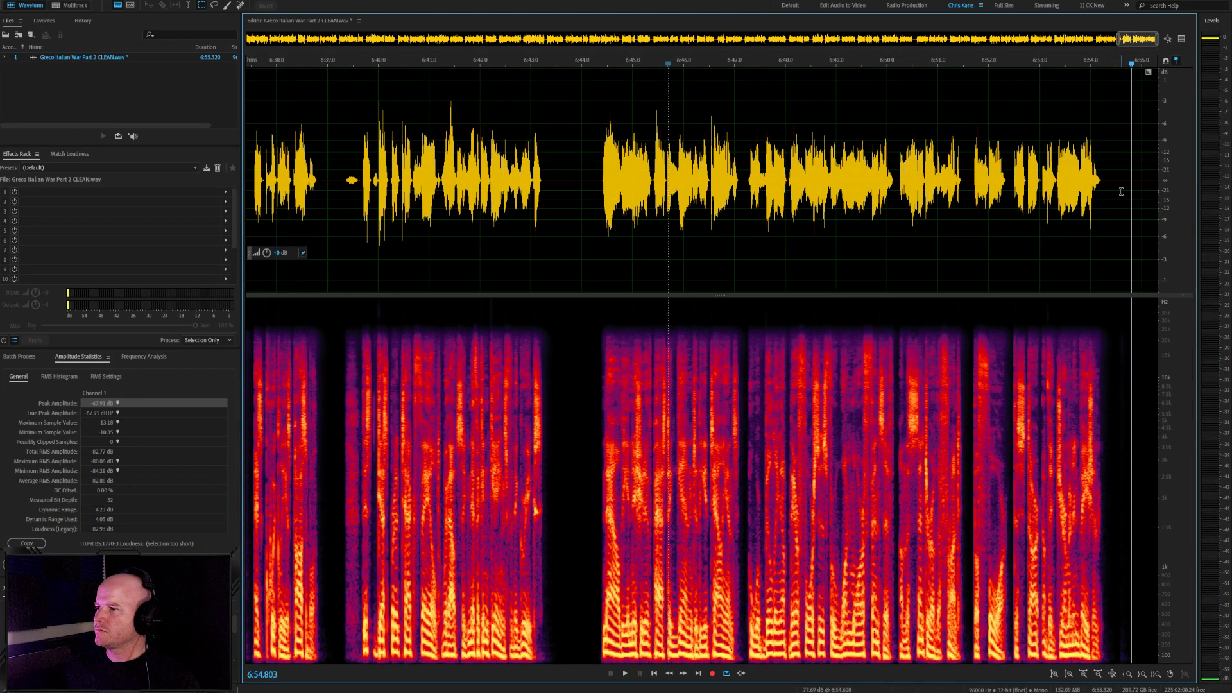
scroll(1120, 191, down, 9)
click(727, 175)
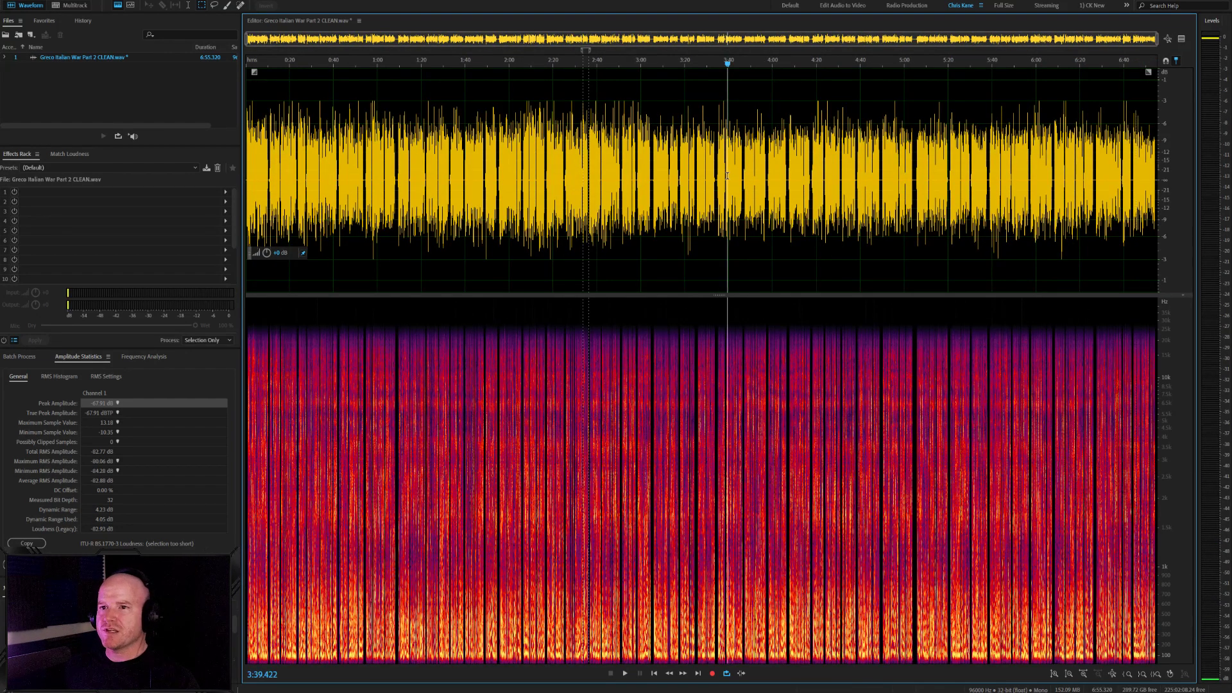
Save the cleaned narration as a new file named Greco Italian War Part 2 FX.wav
key(Home)
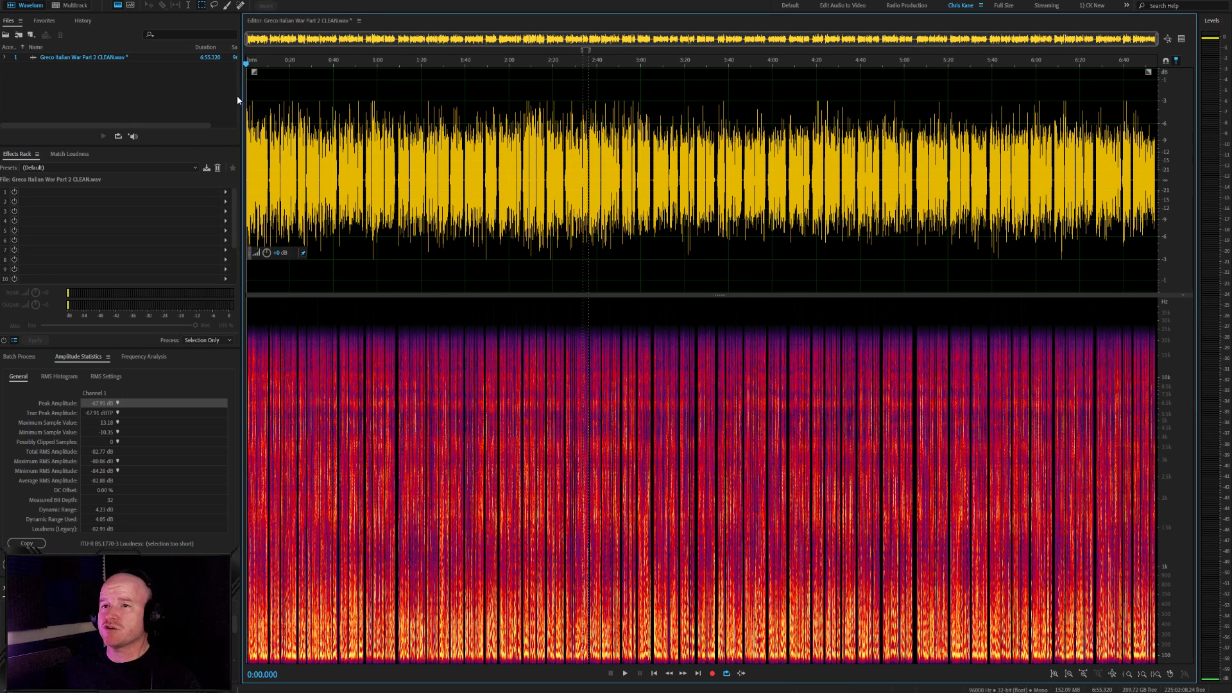
click(274, 93)
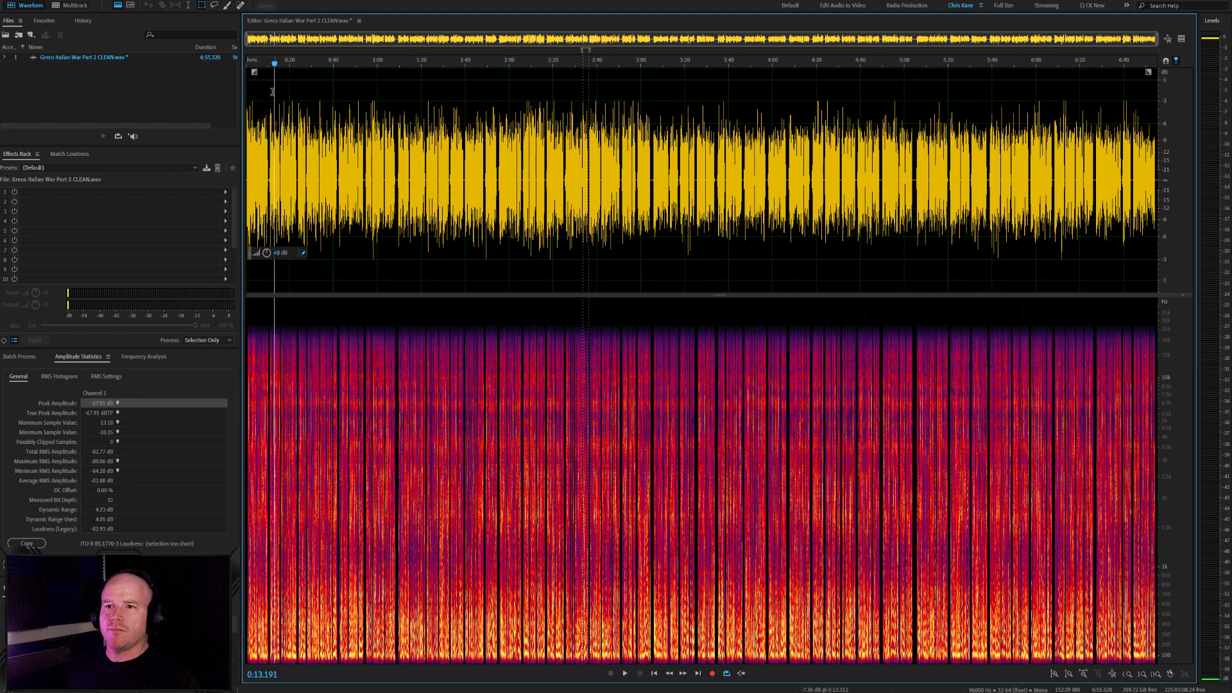
click(250, 87)
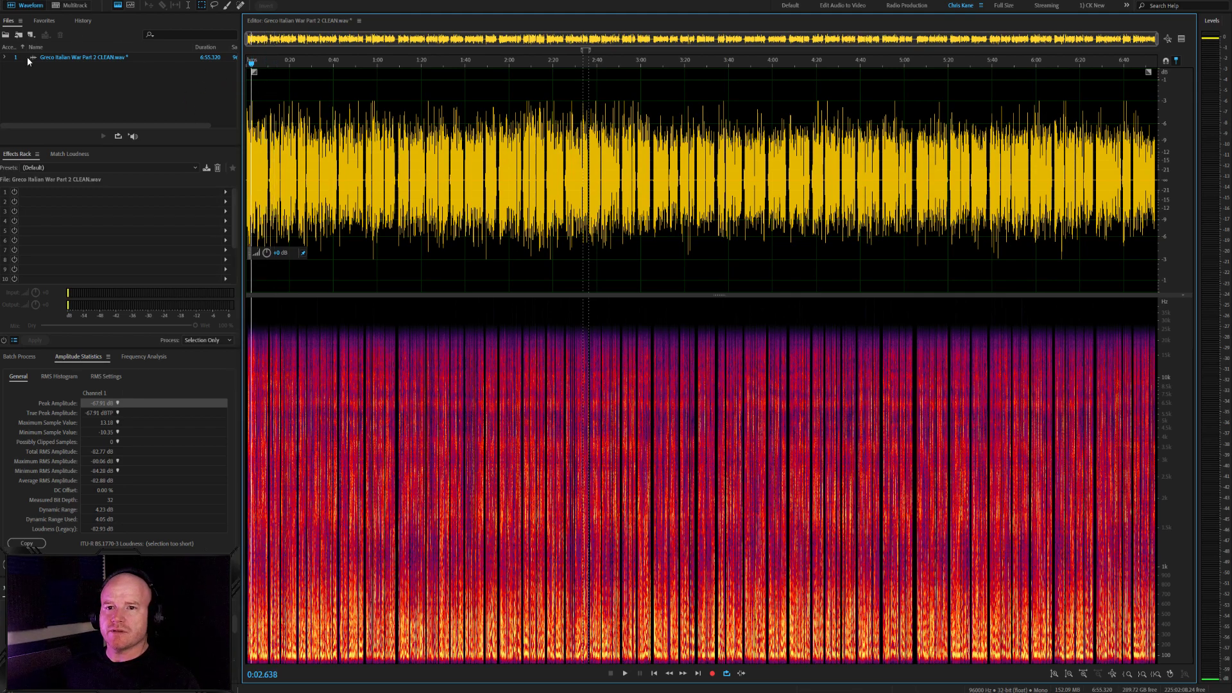
click(46, 130)
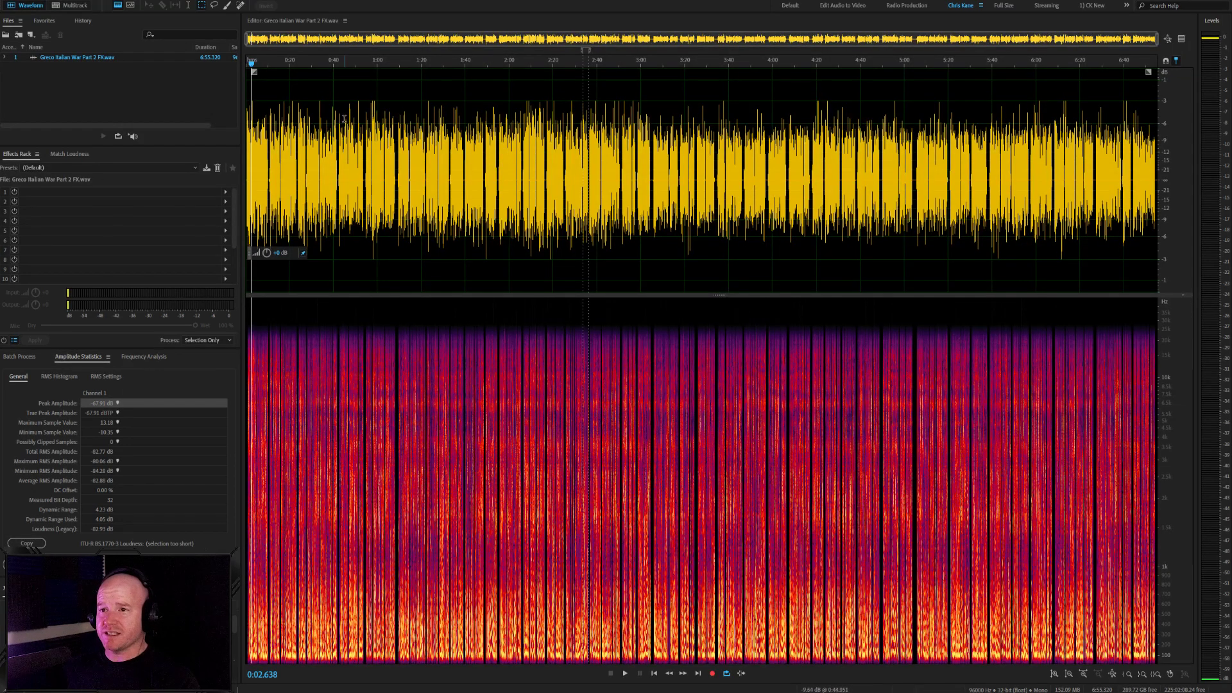
Match the loudness of Greco Italian War Part 2 FX.wav to -14 LUFS using ITU-R BS.1770-3 Loudness
scroll(280, 161, up, 3)
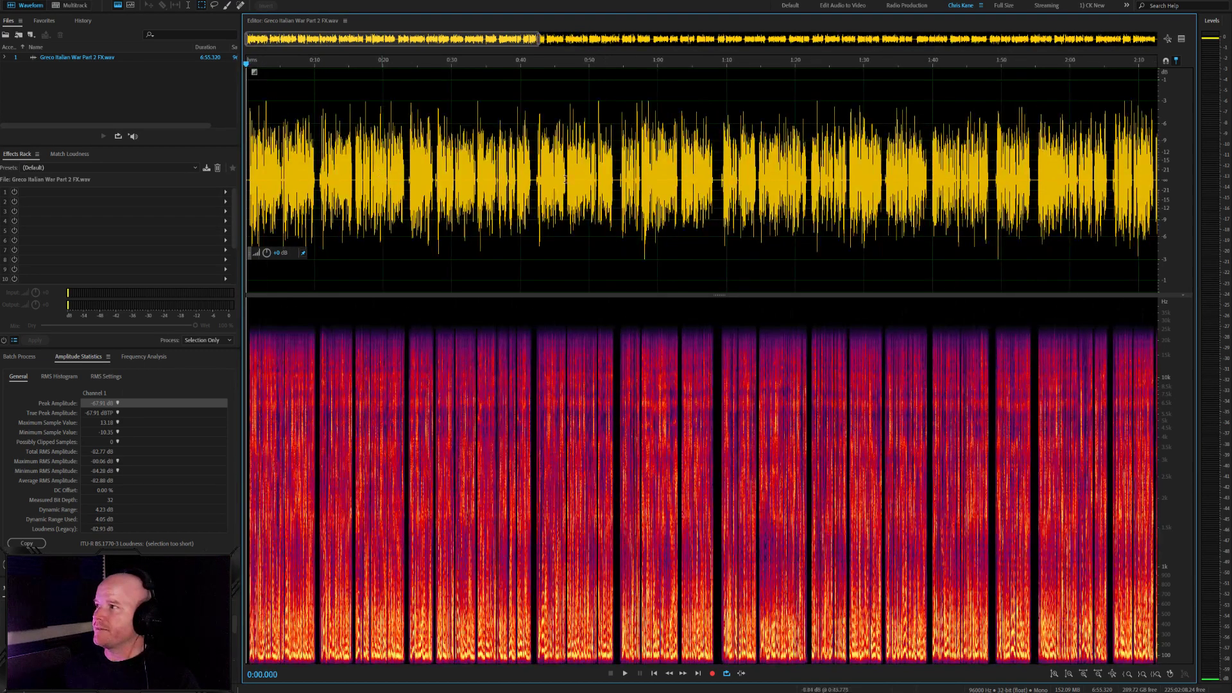
scroll(838, 144, down, 3)
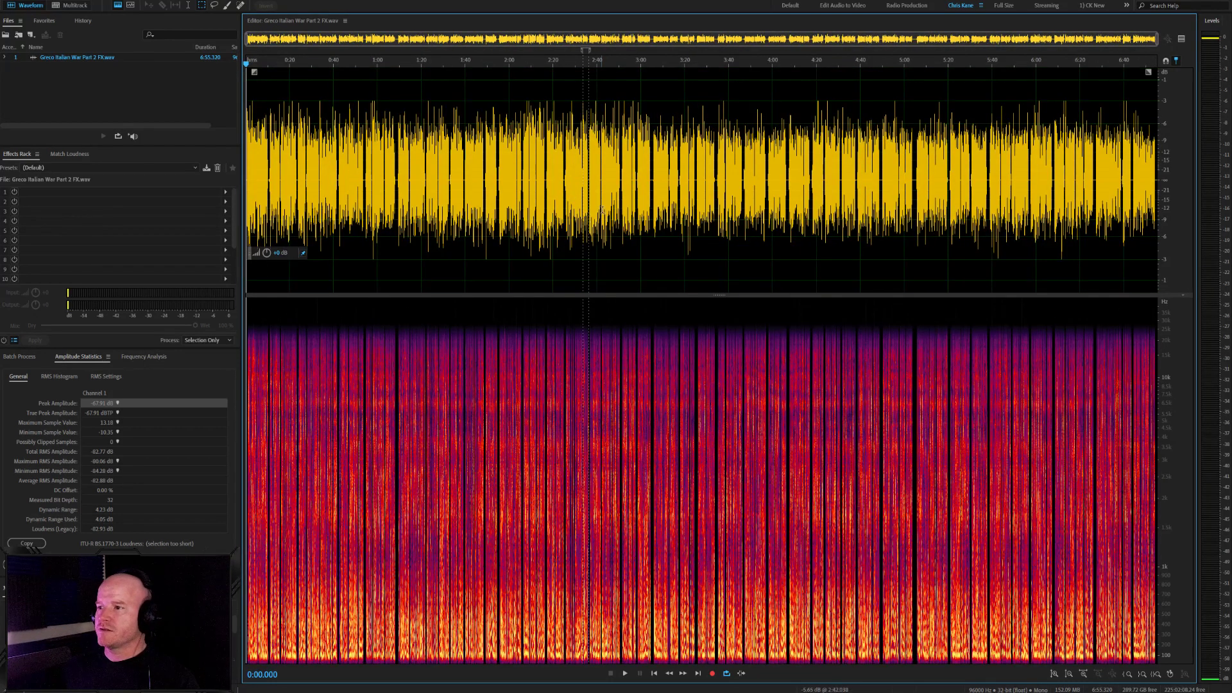
click(194, 103)
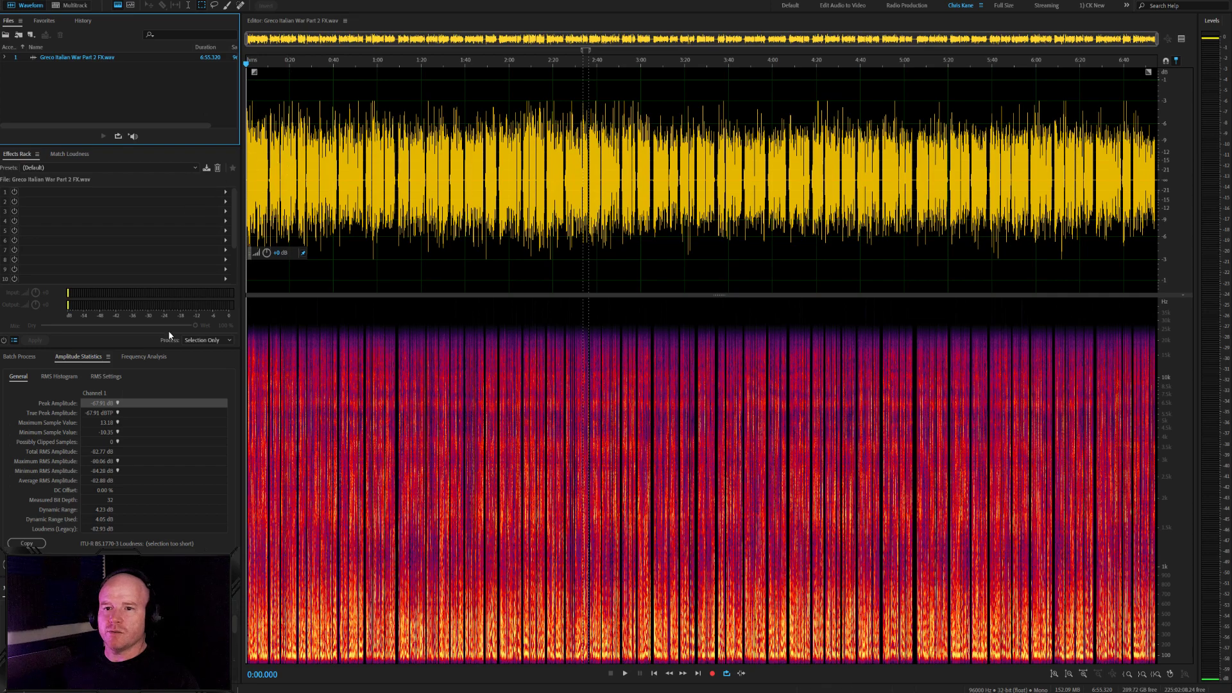
click(71, 154)
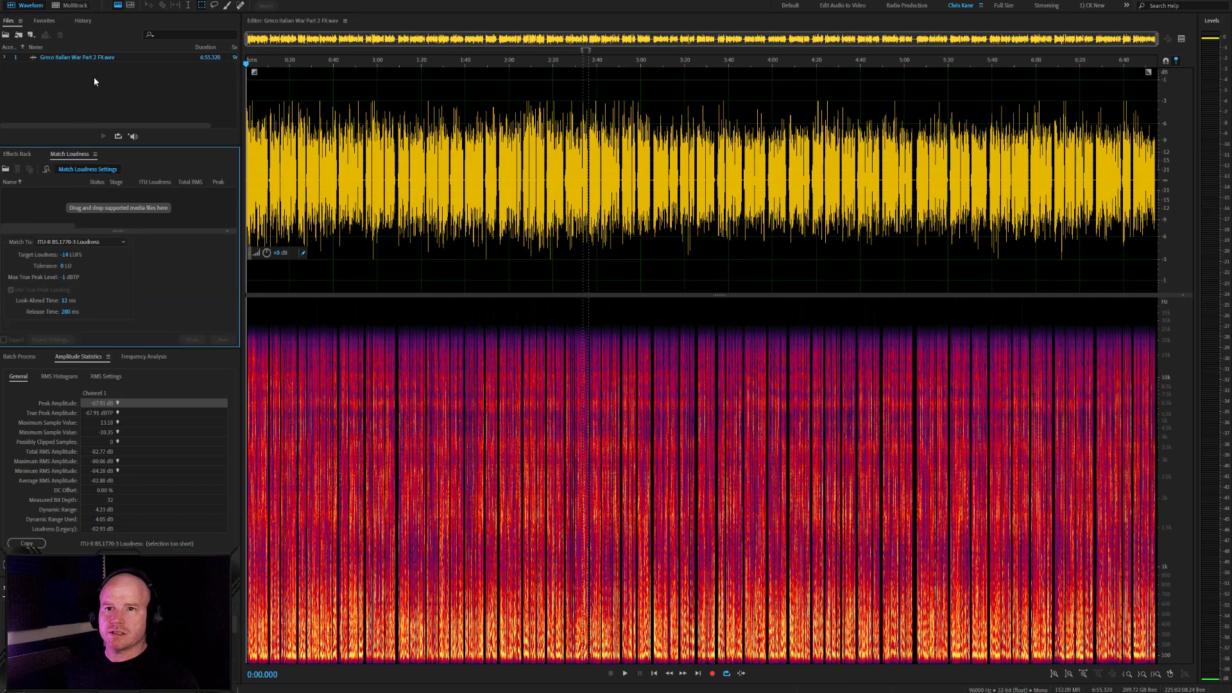
drag(94, 55, 165, 207)
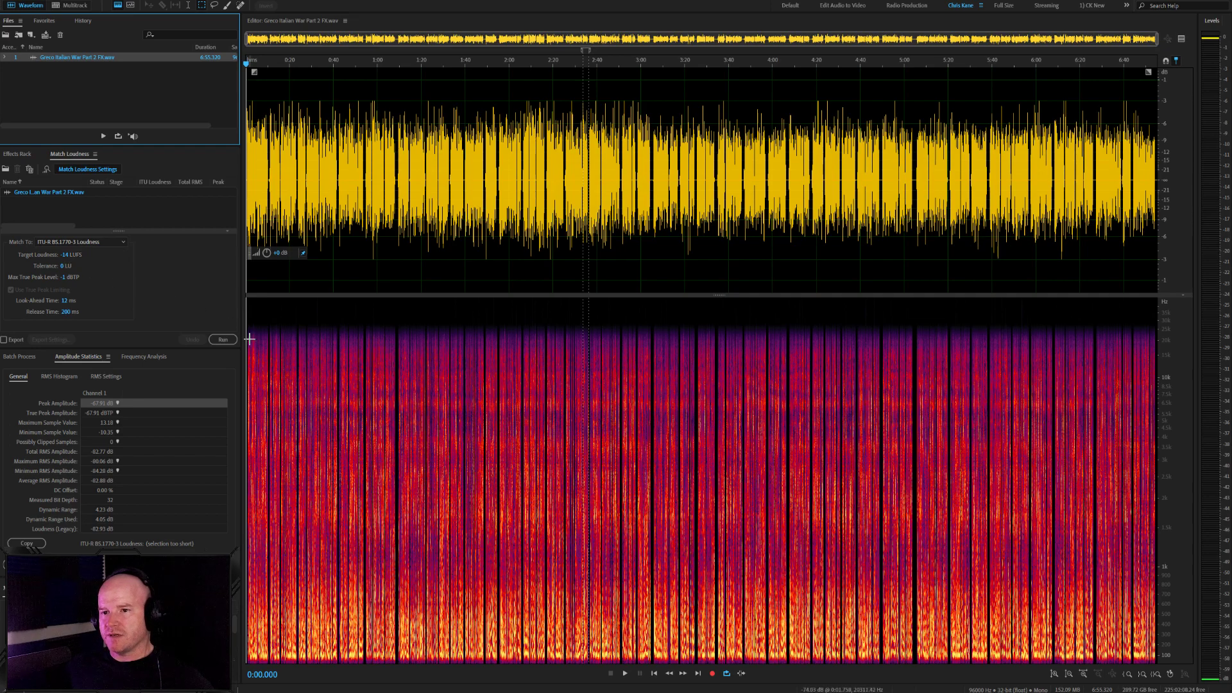
click(224, 340)
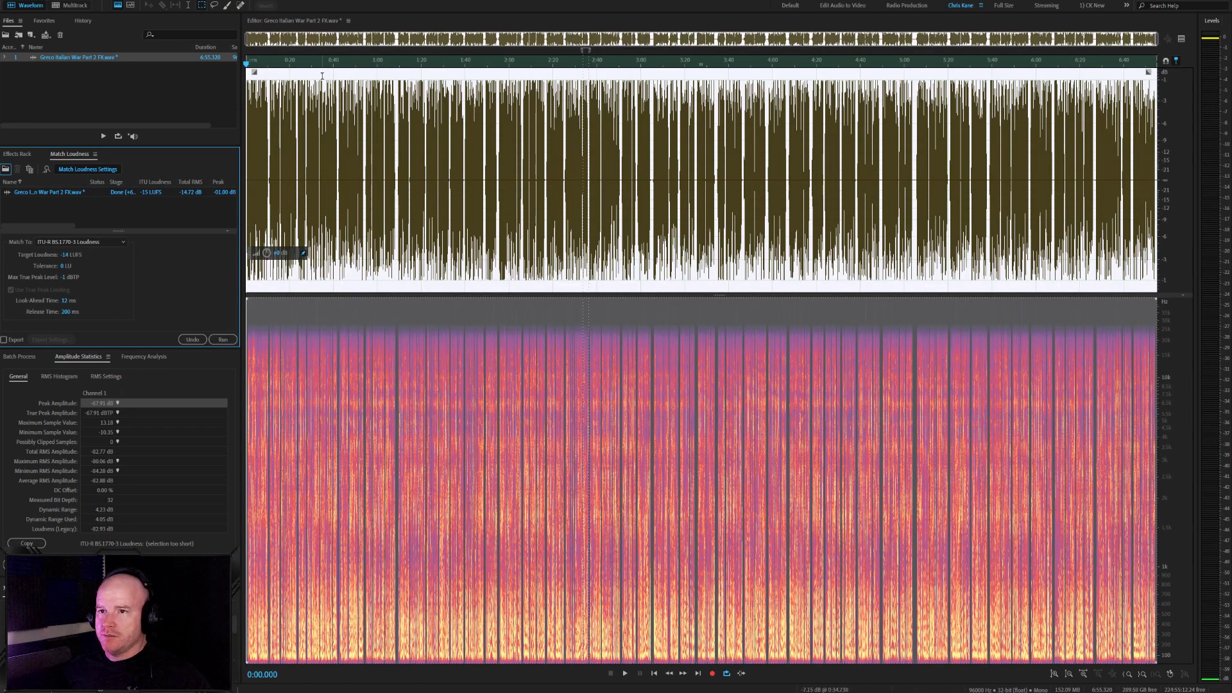
Inspect the matched waveform's opening seconds up close, play it from the start to about 1:06, and view the whole file
click(272, 116)
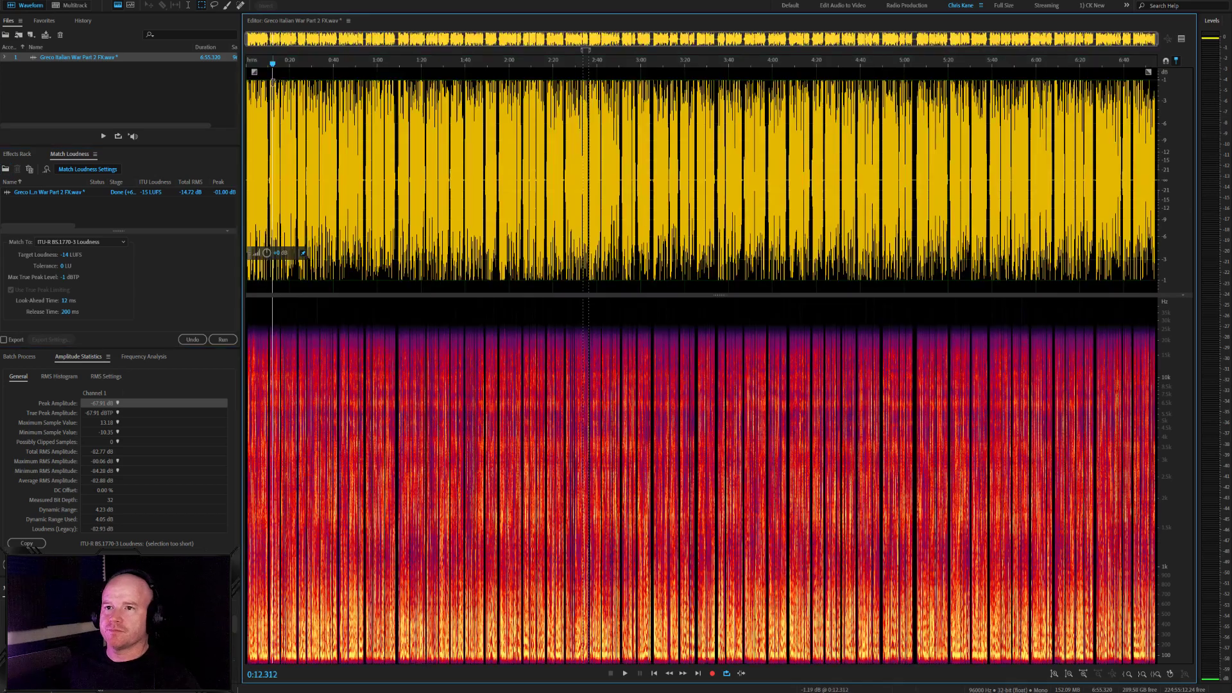
key(Home)
scroll(303, 153, up, 3)
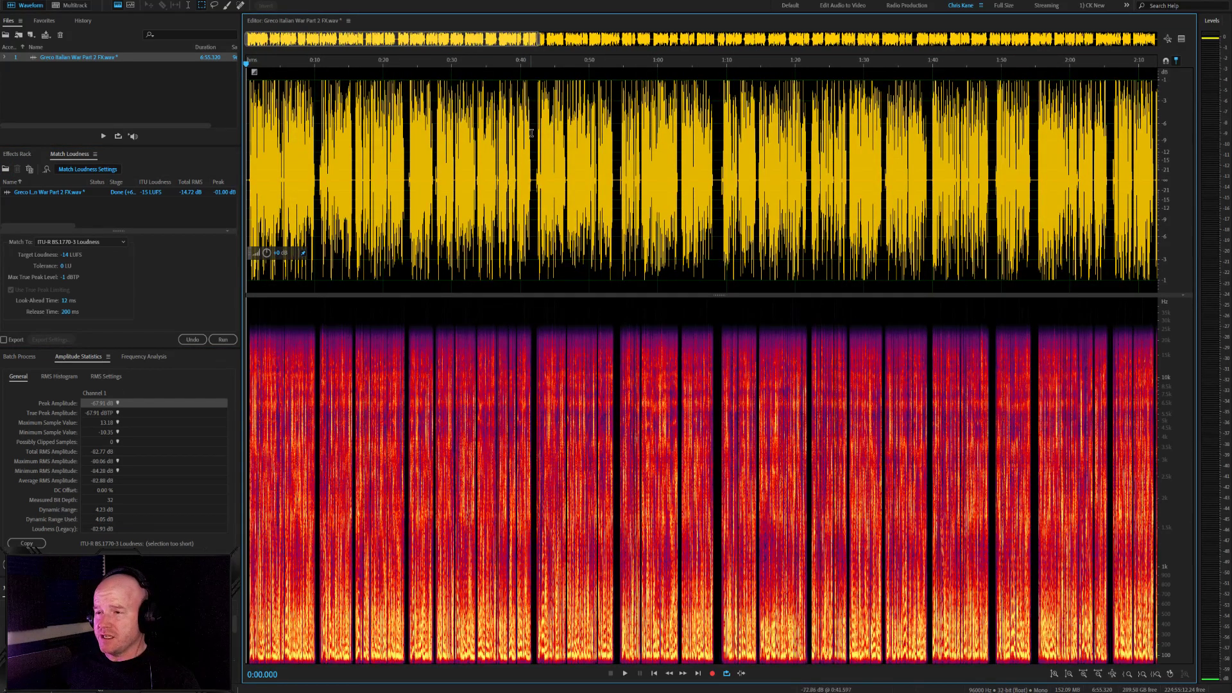
scroll(542, 158, up, 3)
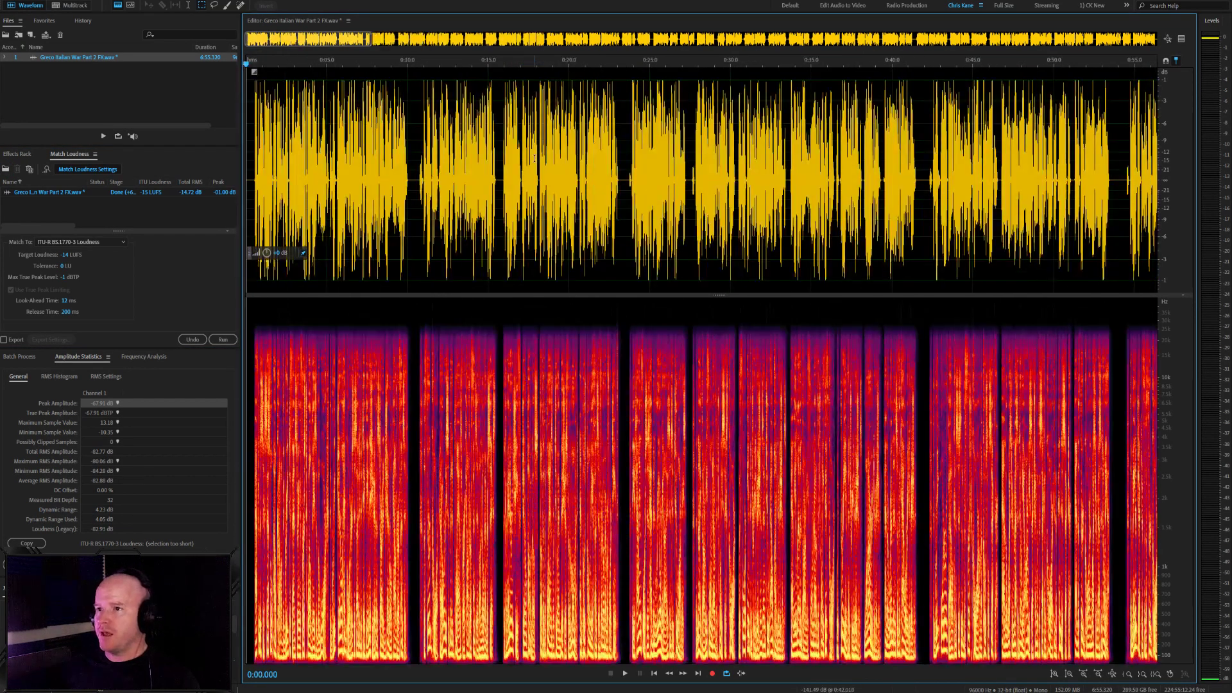
scroll(579, 167, down, 3)
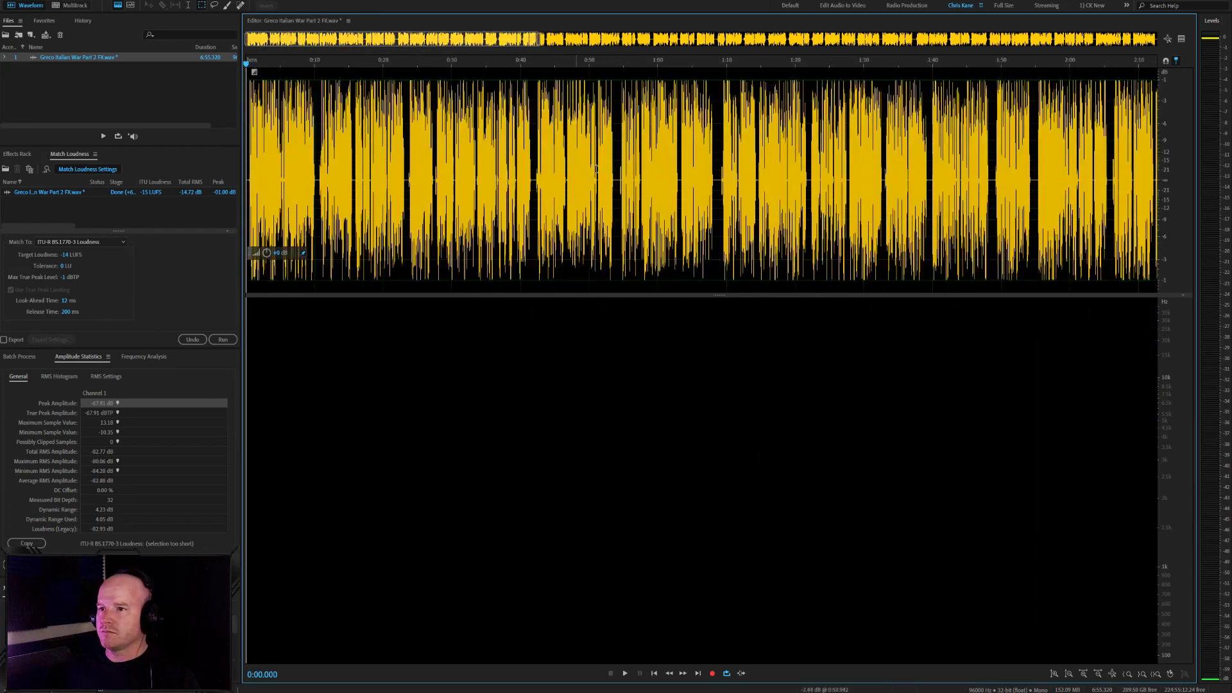
scroll(461, 188, up, 5)
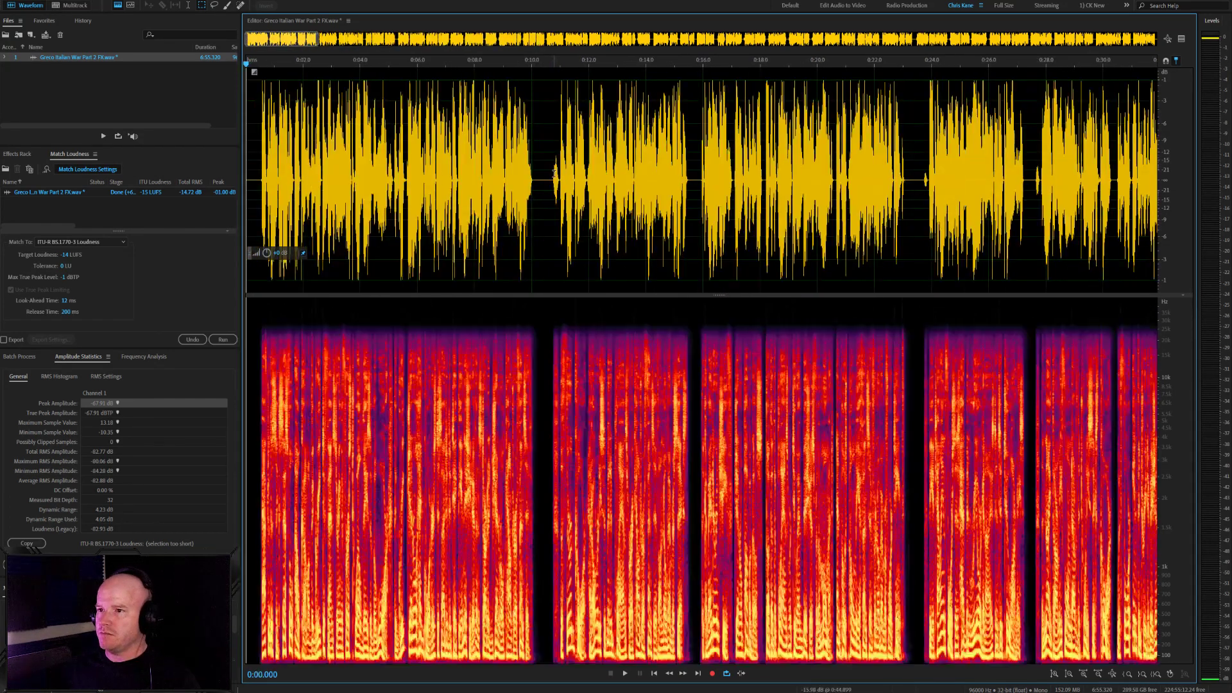
key(space)
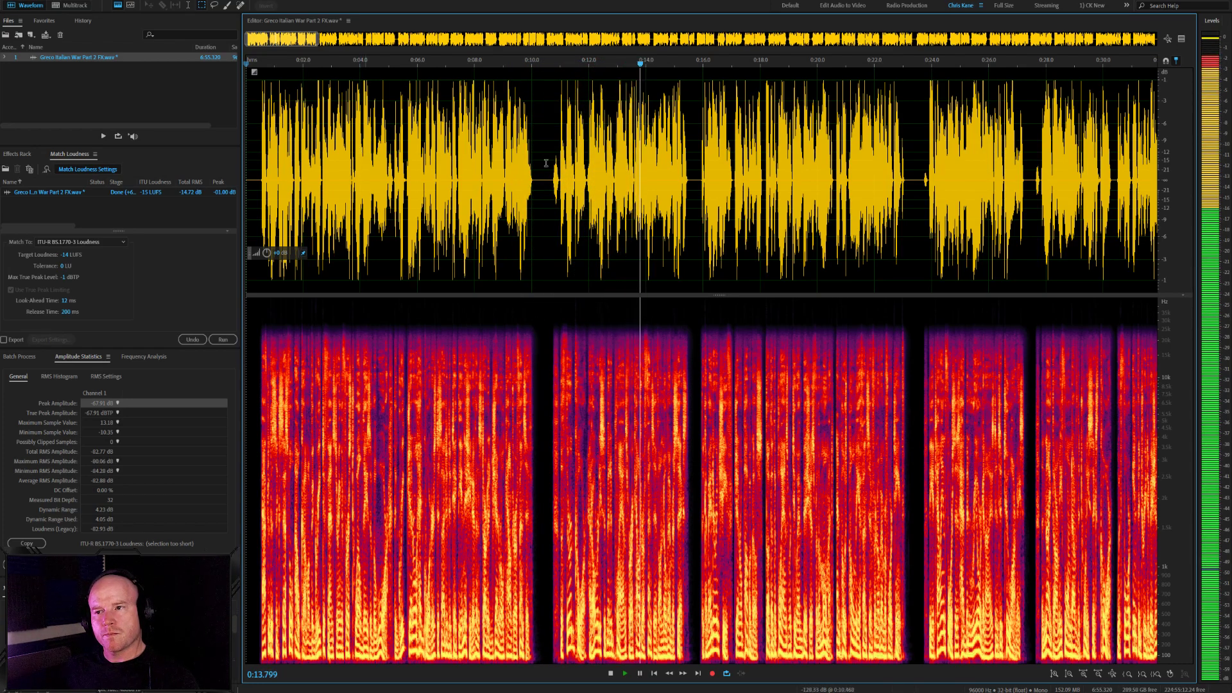
scroll(659, 176, down, 5)
scroll(624, 183, down, 3)
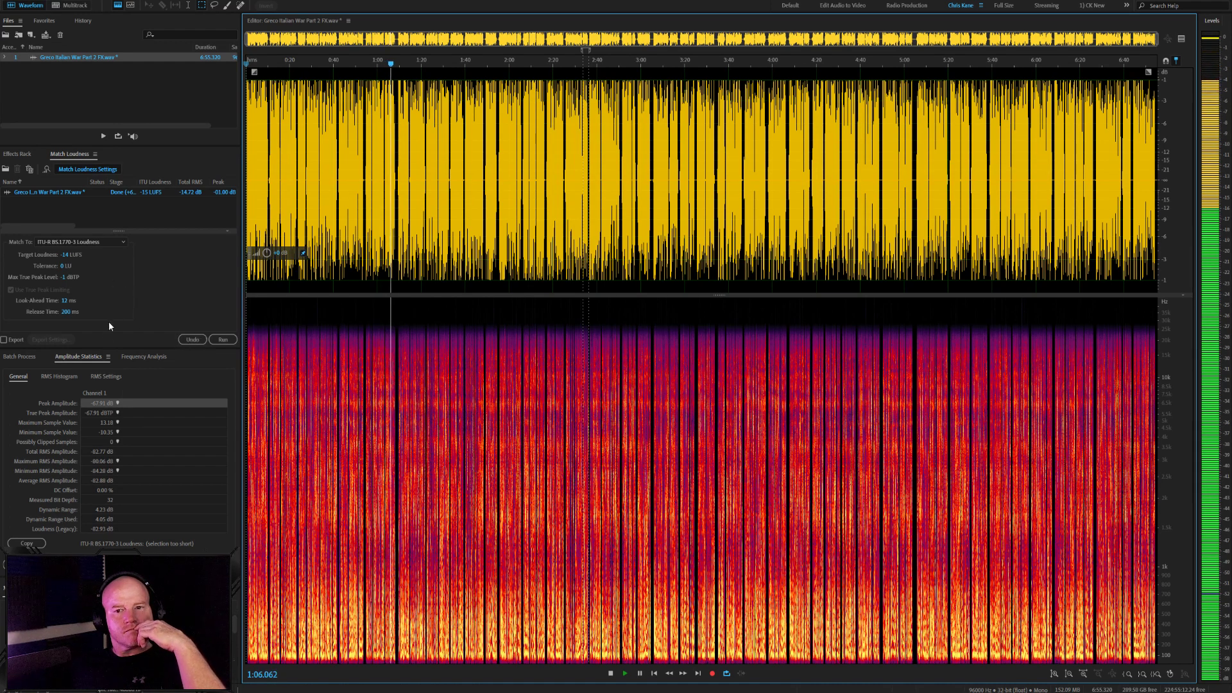
Show the live frequency analysis during playback and rescale its level axis to reach down to -100 dB
click(146, 358)
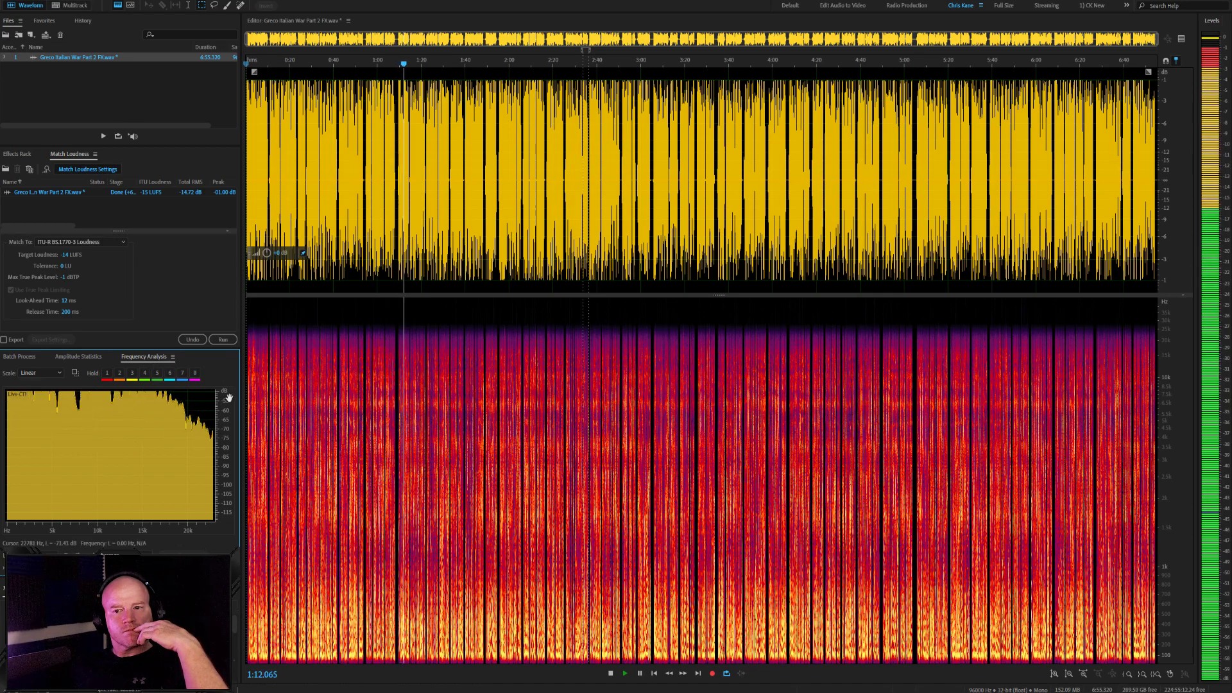
scroll(227, 408, down, 2)
scroll(222, 449, down, 3)
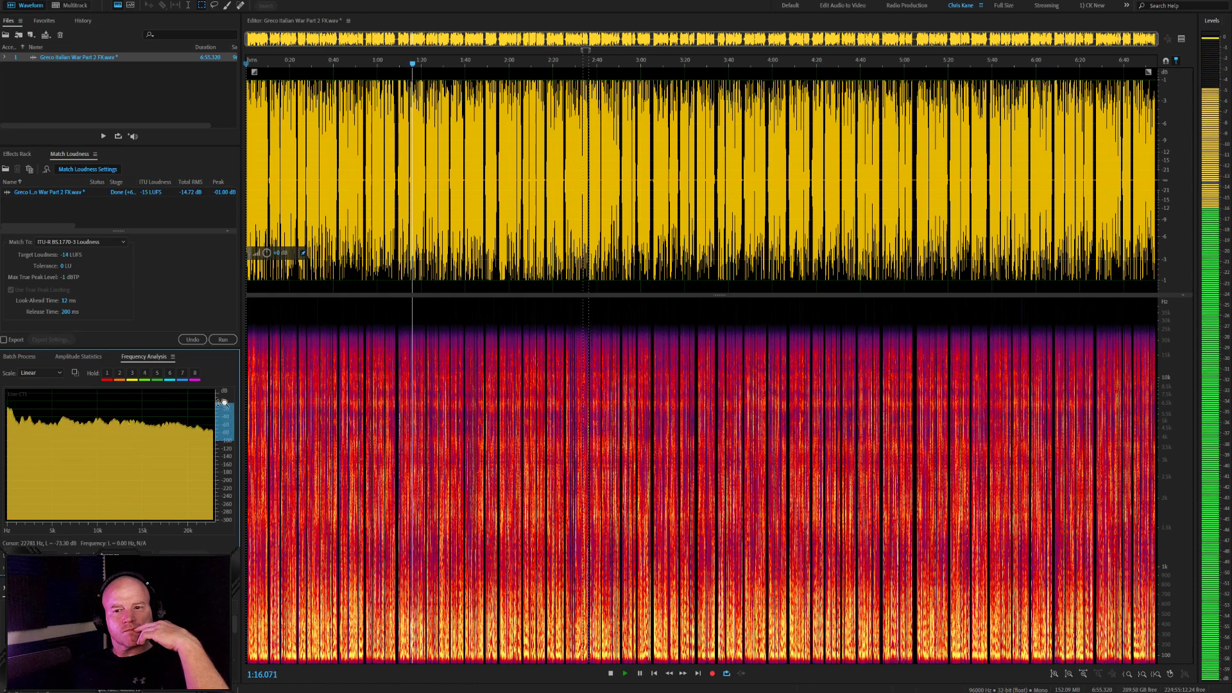
scroll(217, 402, up, 3)
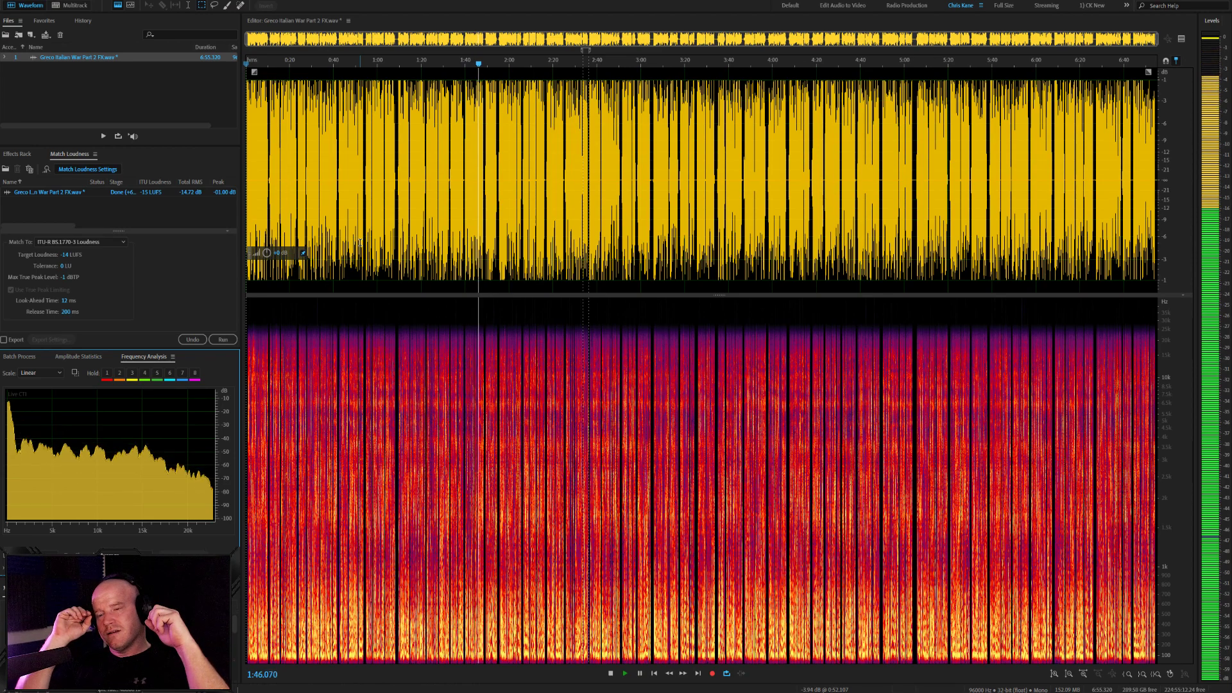
Pause playback at about 1:47.7, resume it, and listen on to about 2:23.7
key(space)
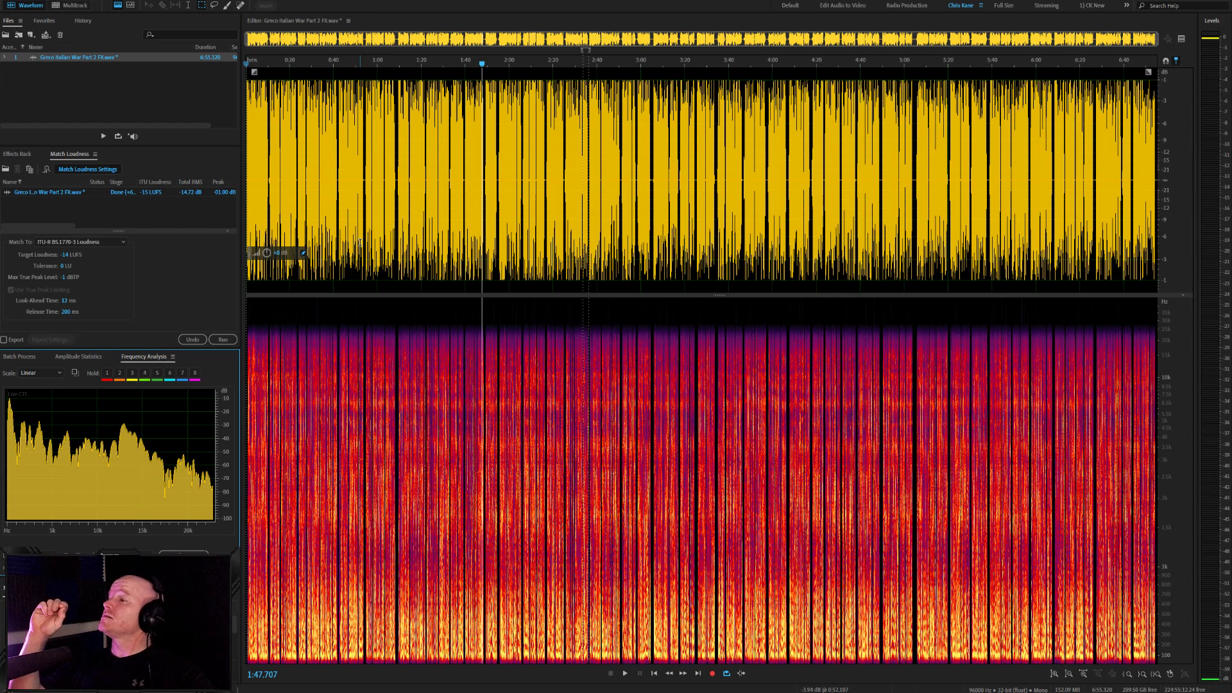
key(space)
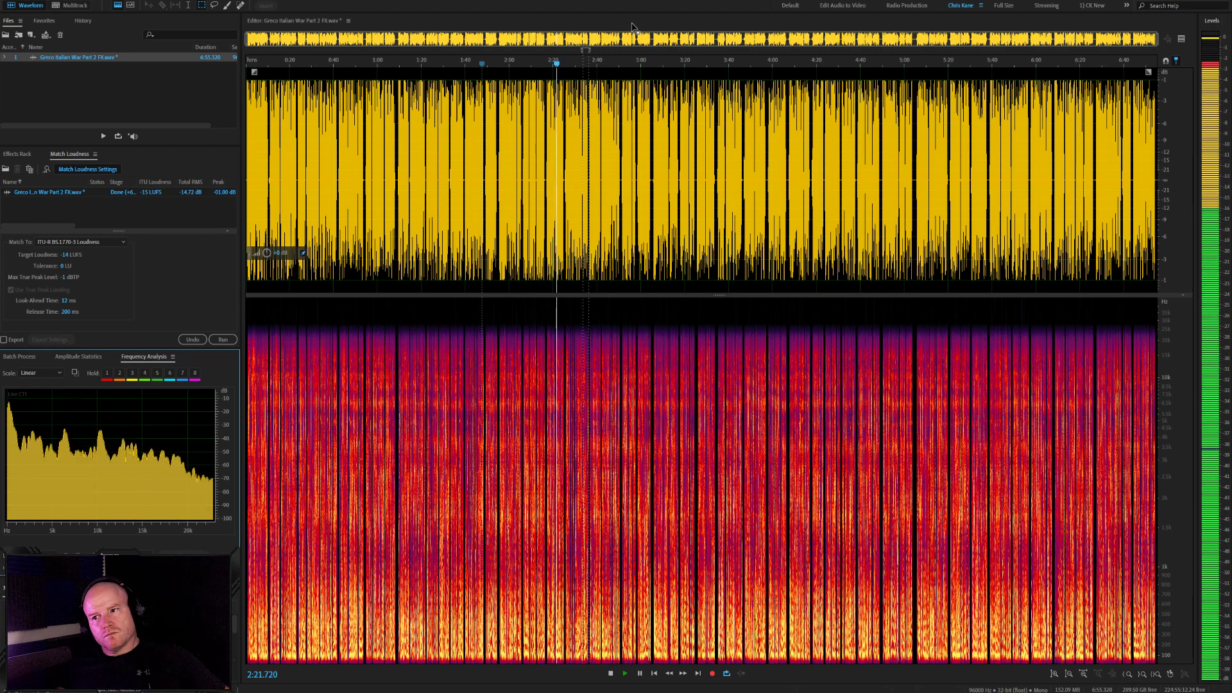
key(space)
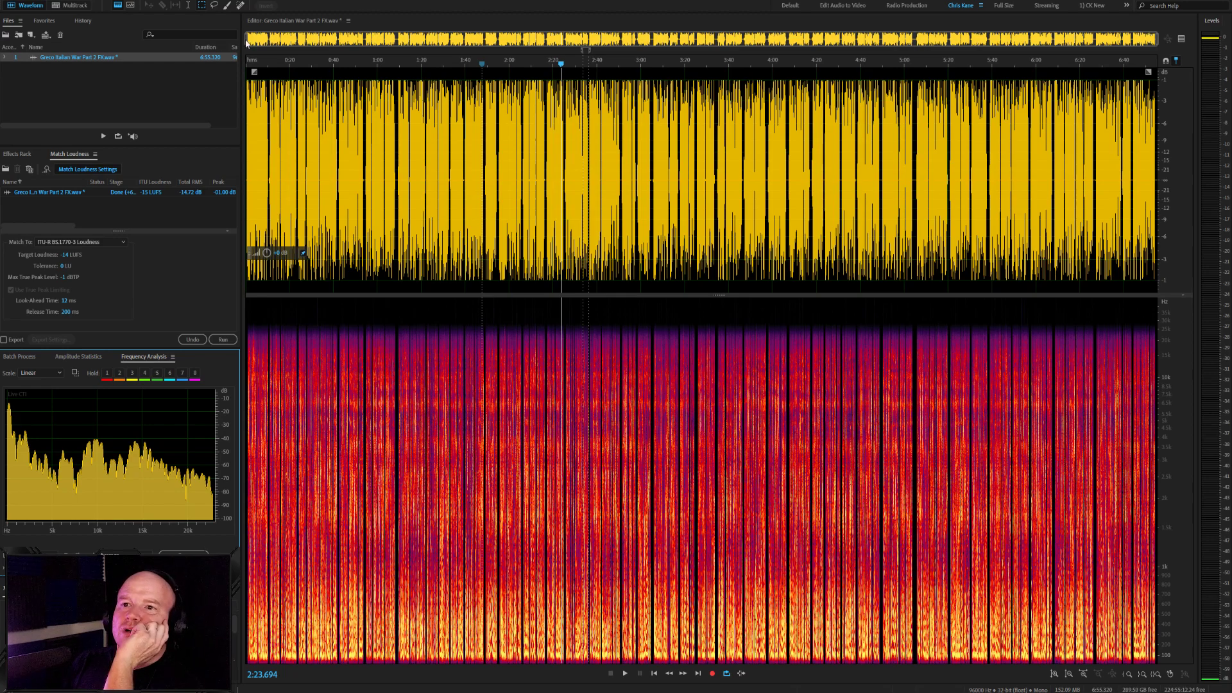
Save the loudness-matched narration as the MP3 file Greco Italian War Part 2.mp3
click(147, 86)
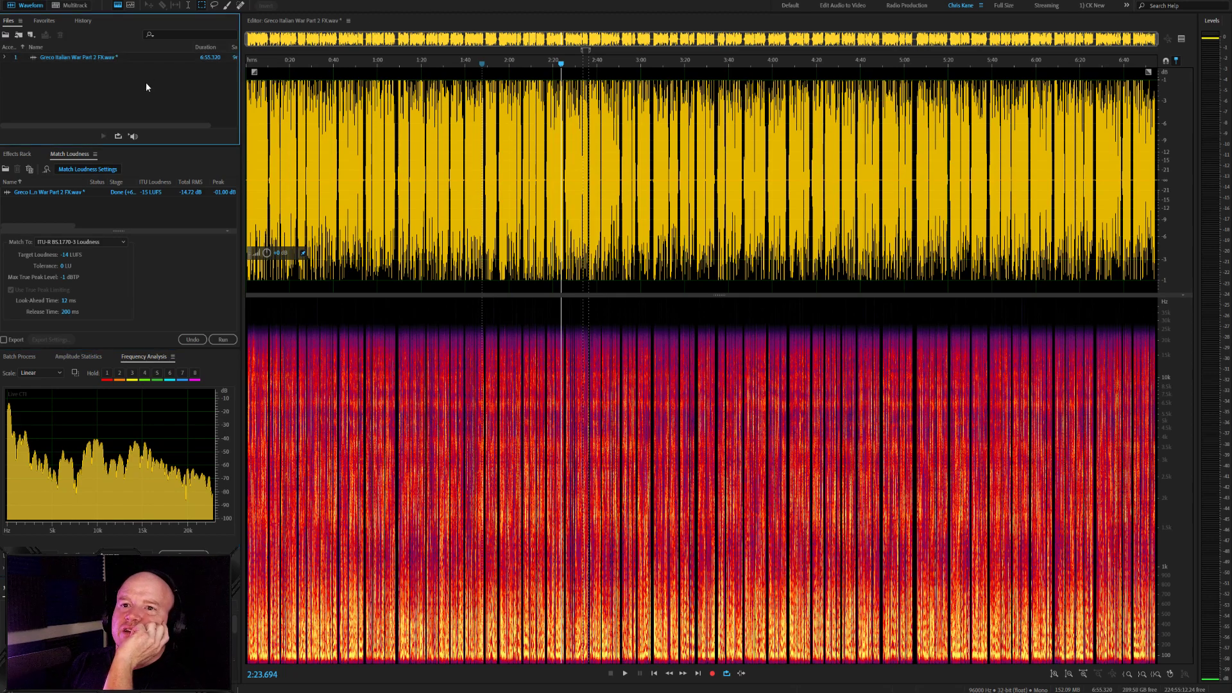
click(39, 125)
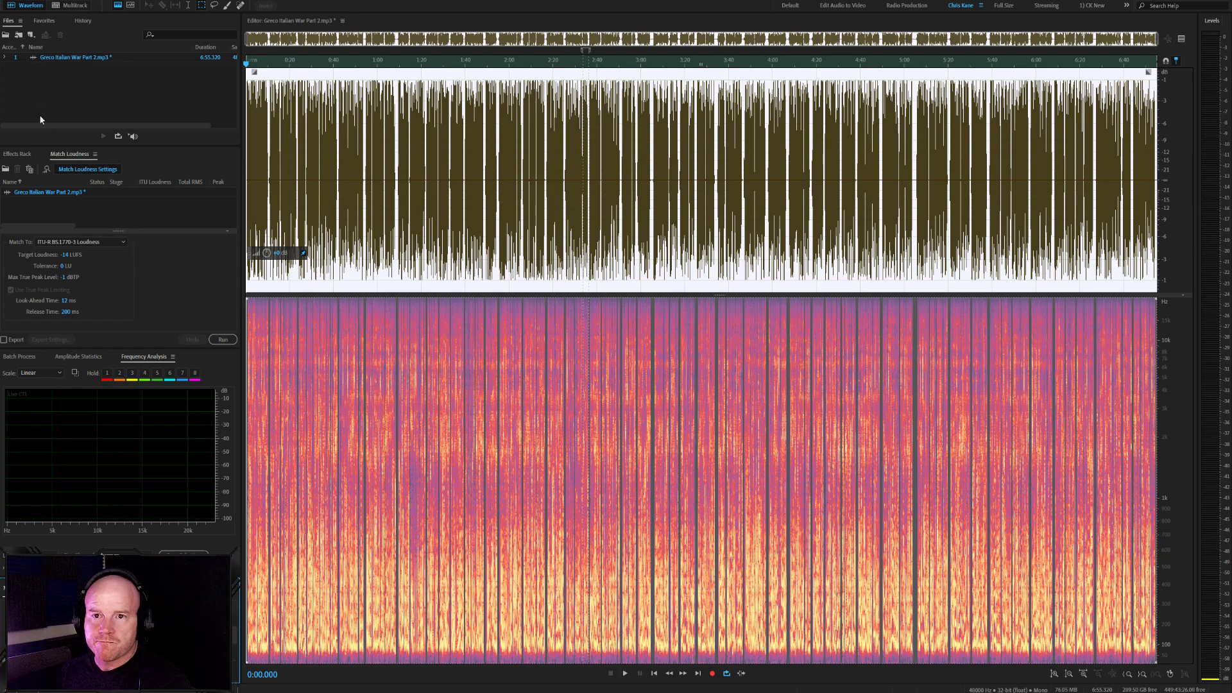
key(ctrl+s)
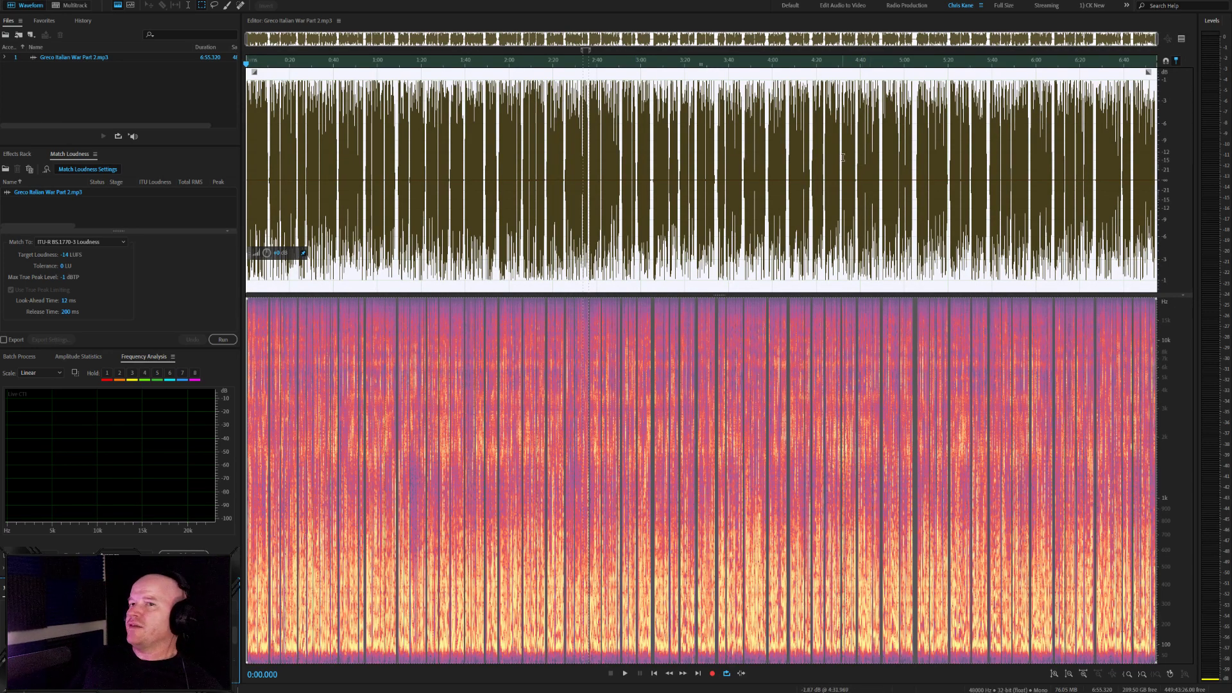
Close the saved Greco Italian War Part 2.mp3 file
click(75, 58)
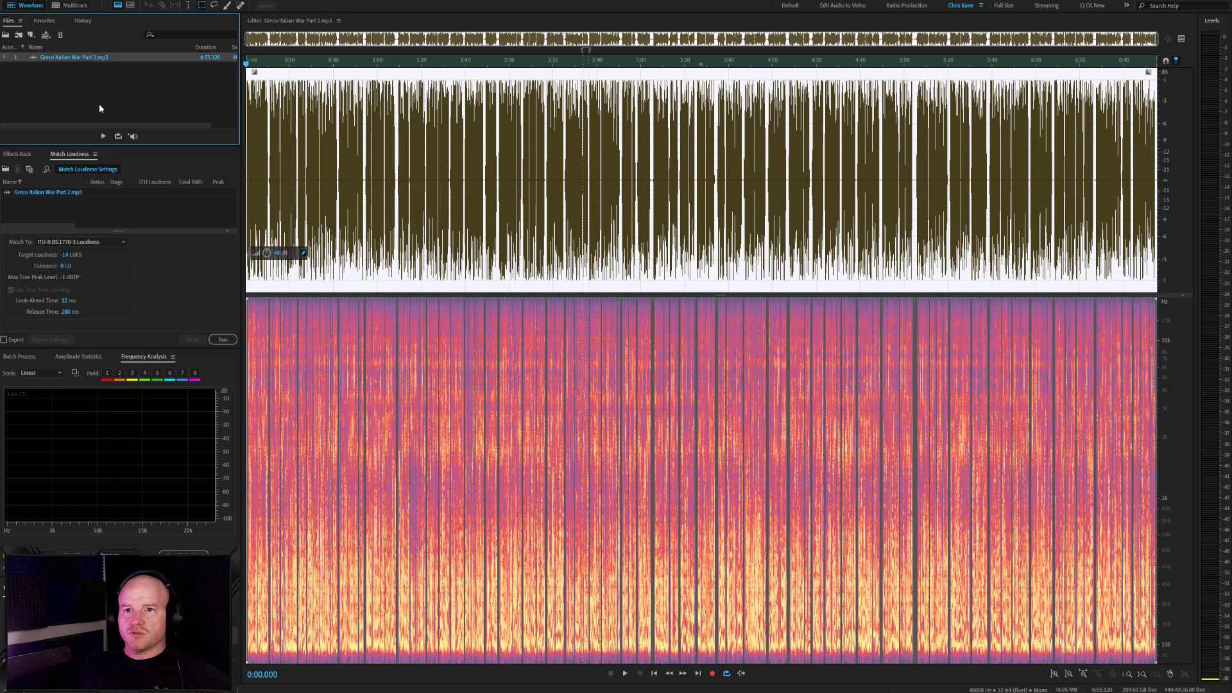
click(43, 94)
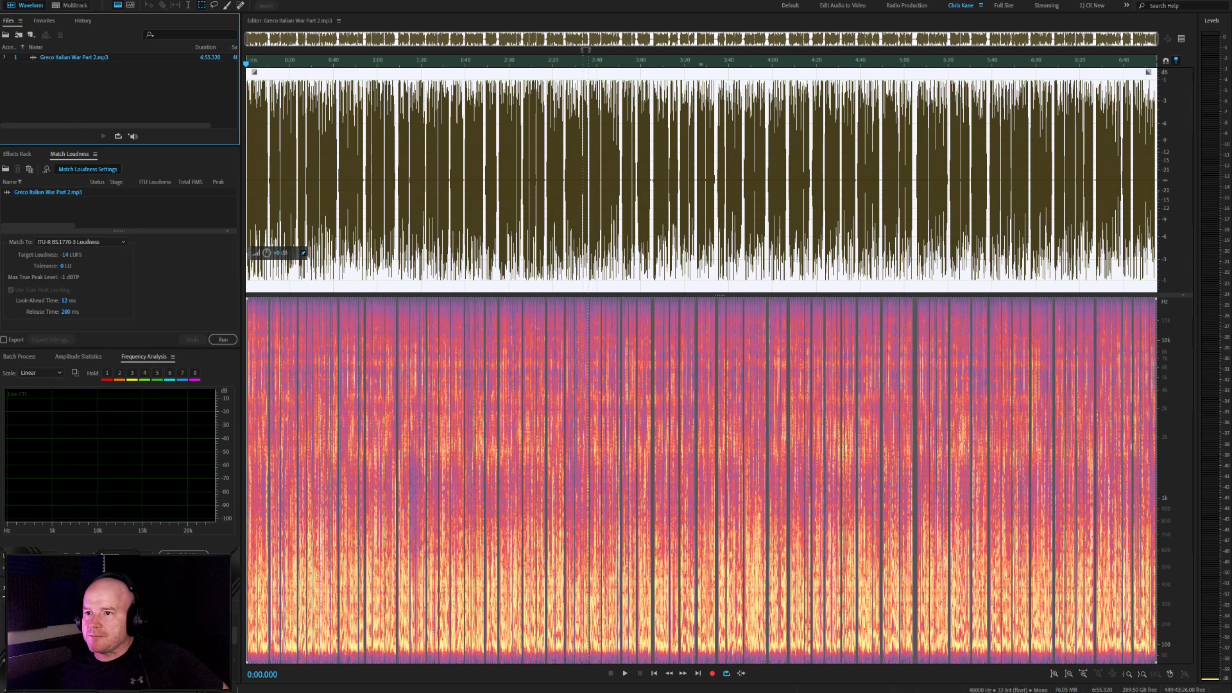
click(102, 59)
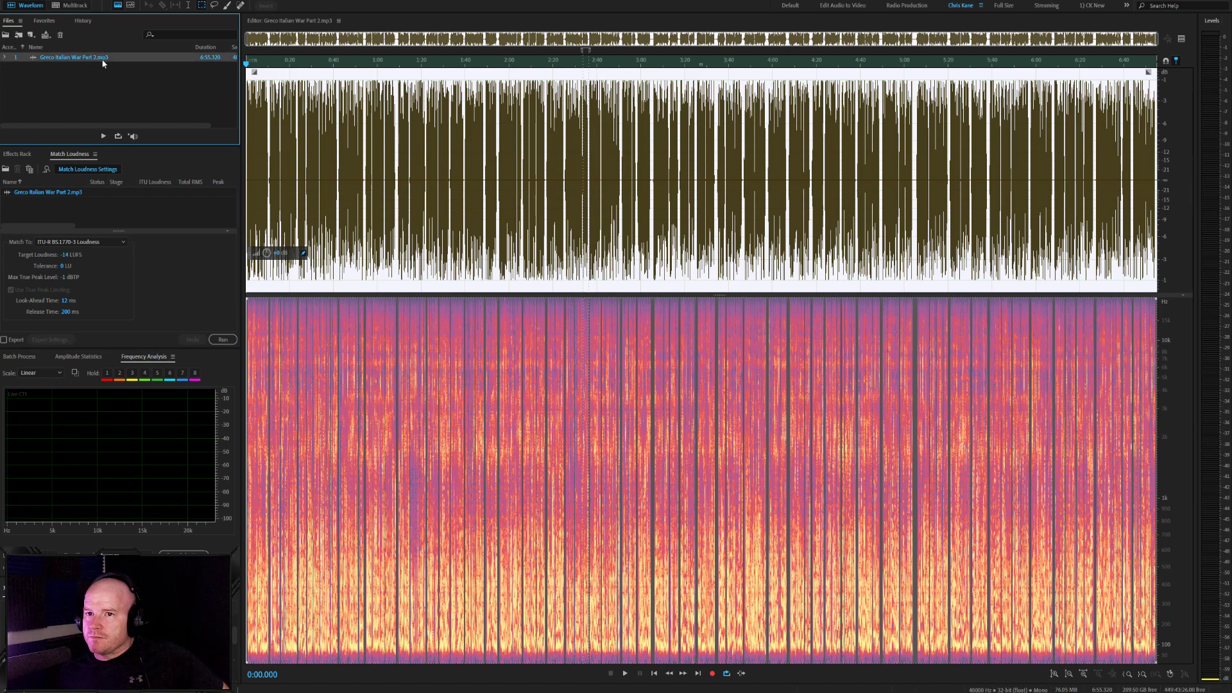
key(ctrl+w)
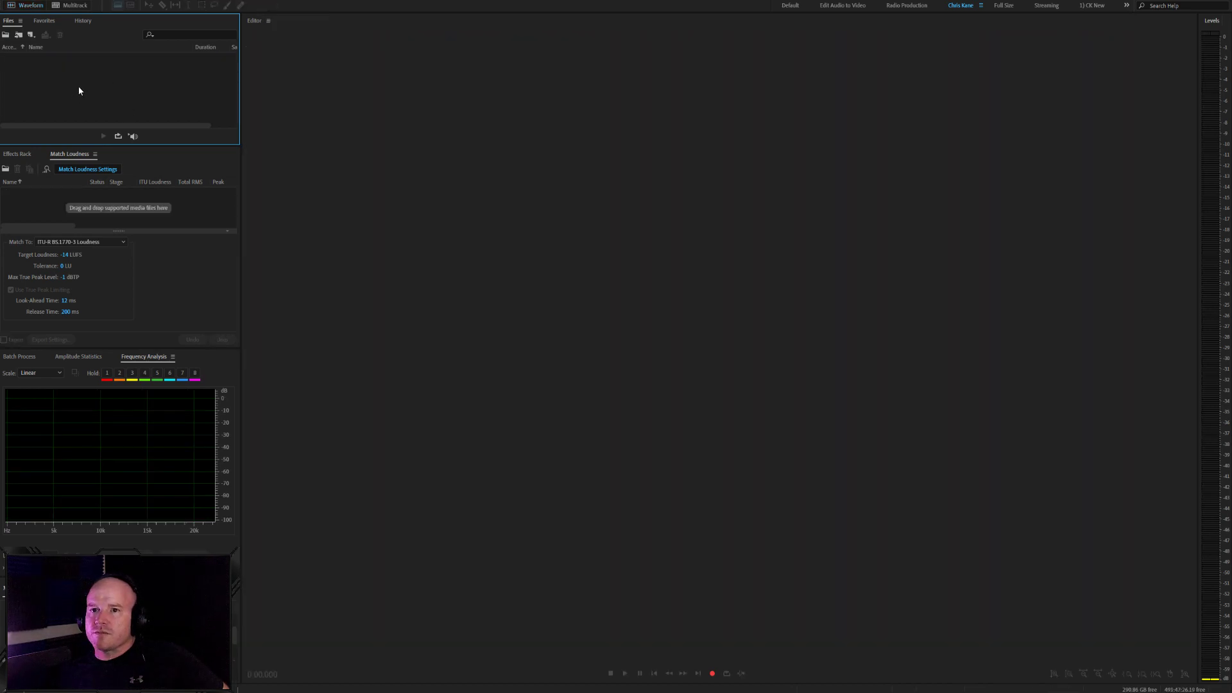